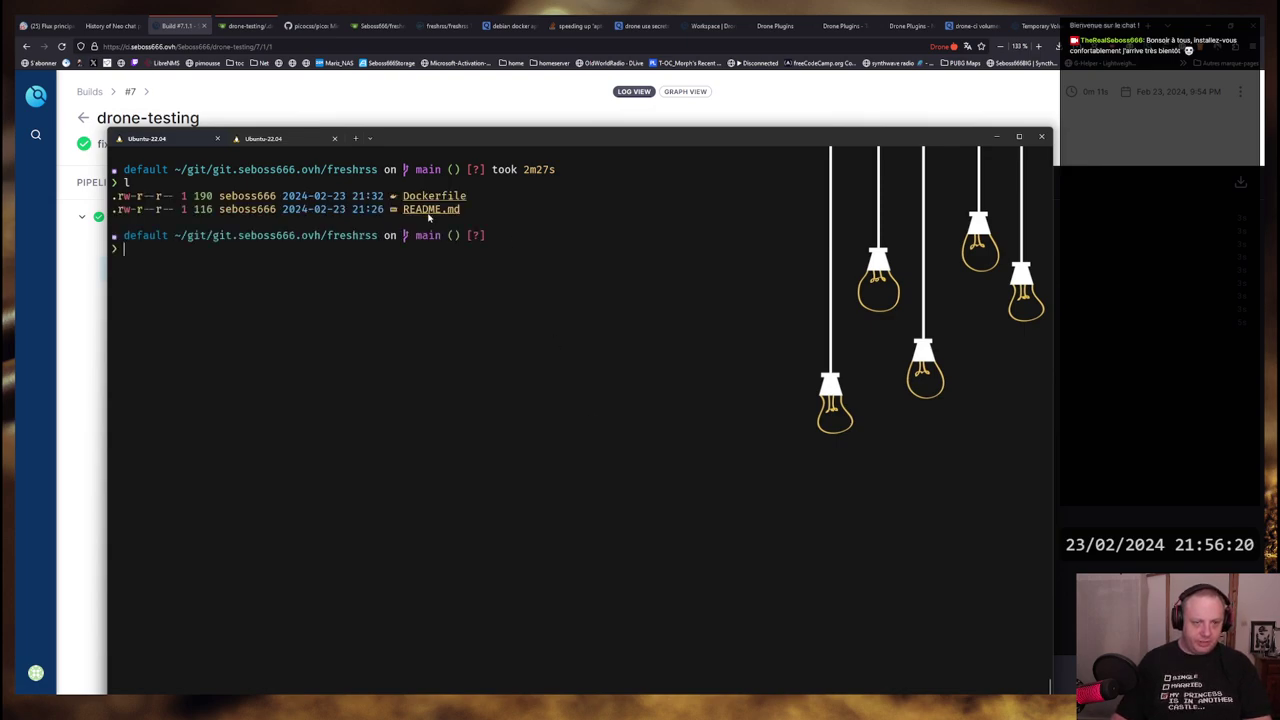
In the terminal, list all files of the freshrss repository including hidden ones, and check its Git status
{"action": "key", "text": "alt+Tab"}
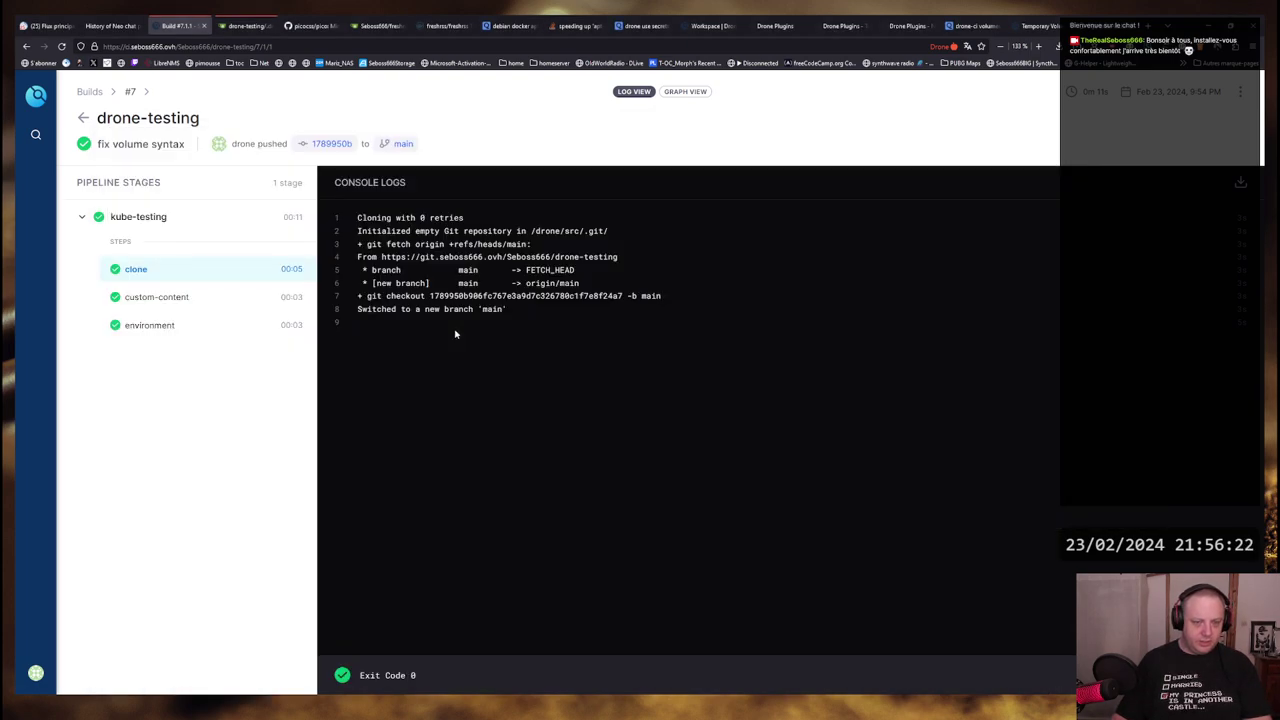
{"action": "key", "text": "alt+Tab"}
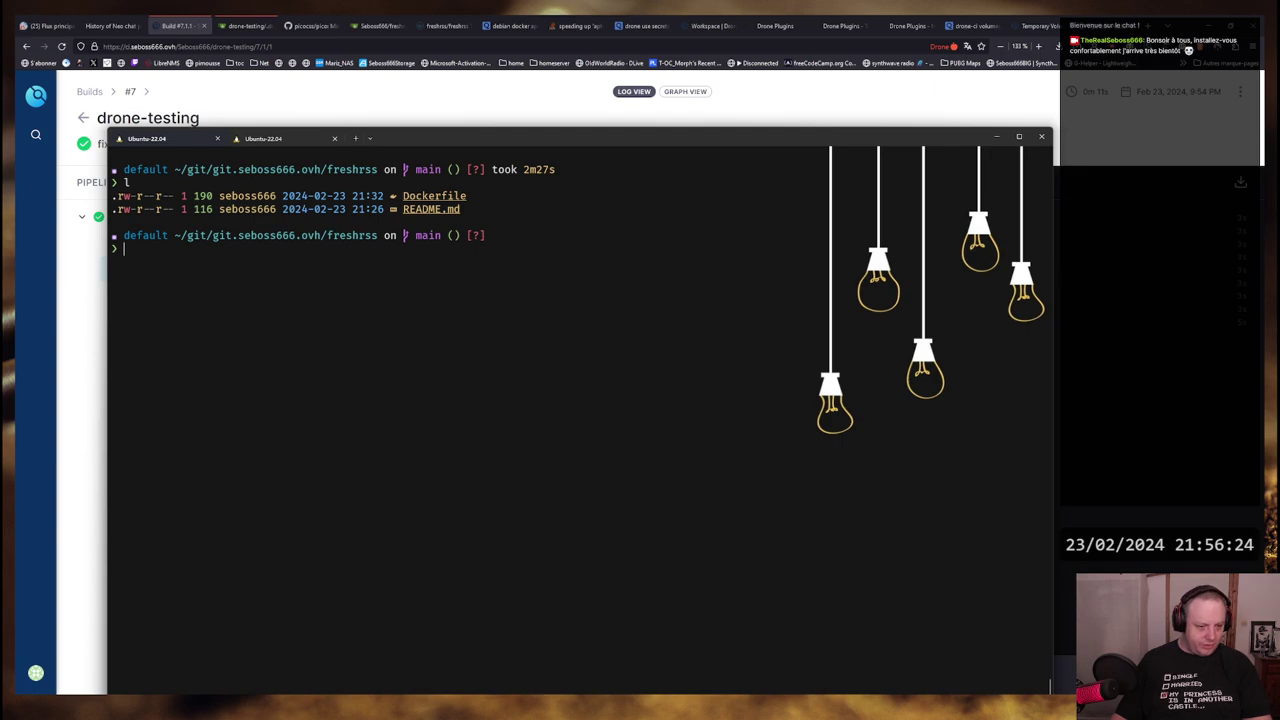
{"action": "type", "text": "ll"}
{"action": "key", "text": "Return"}
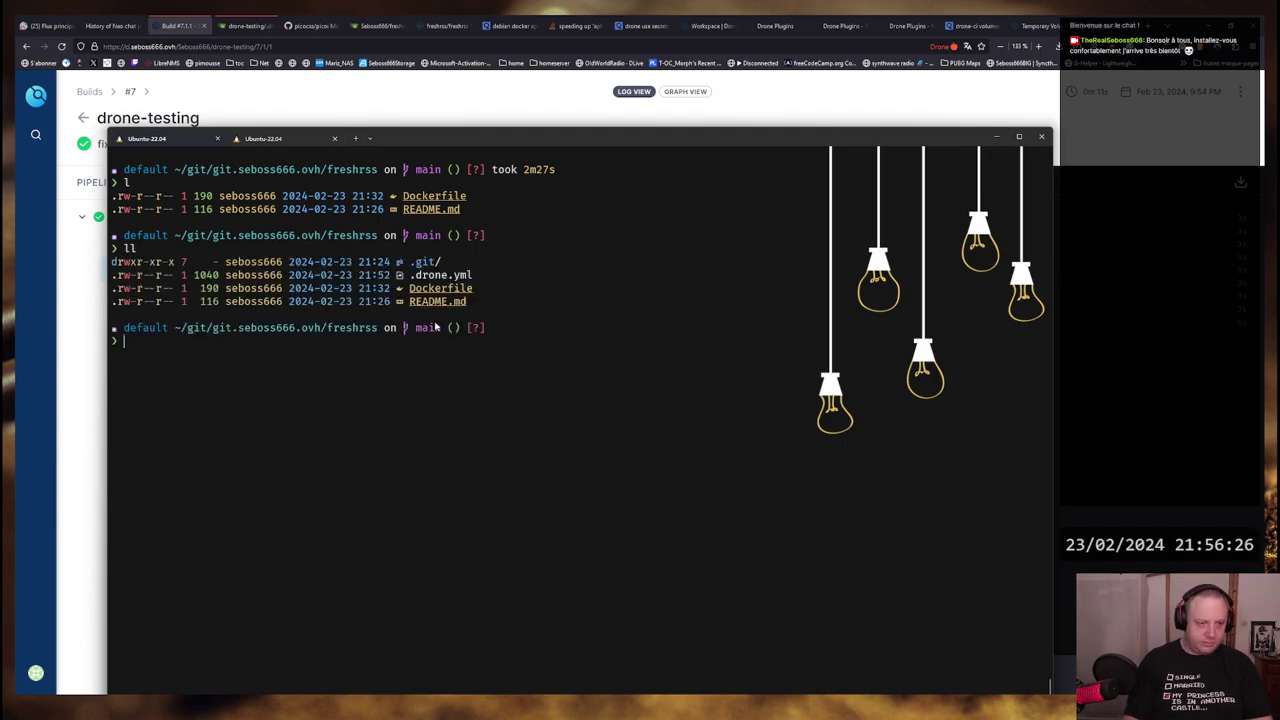
{"action": "left_click_drag", "start_coordinate": [410, 275], "coordinate": [498, 276]}
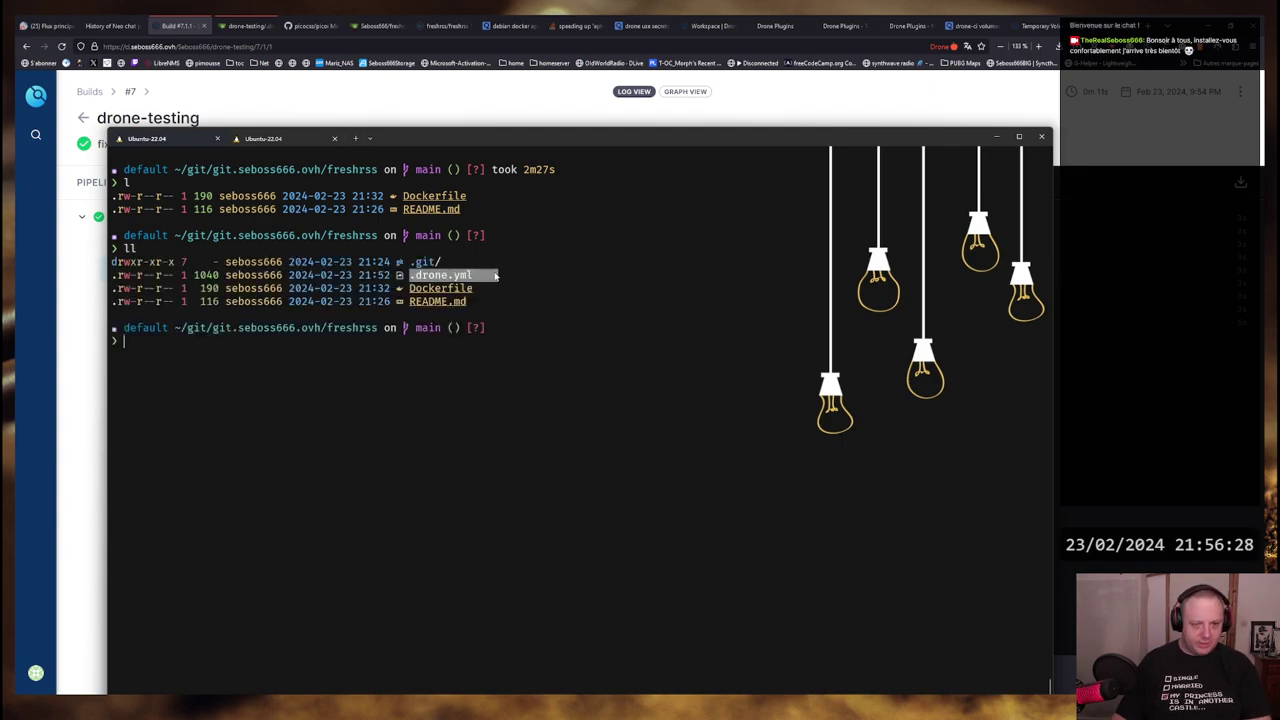
{"action": "right_click", "coordinate": [494, 277]}
{"action": "type", "text": "git status"}
{"action": "key", "text": "Return"}
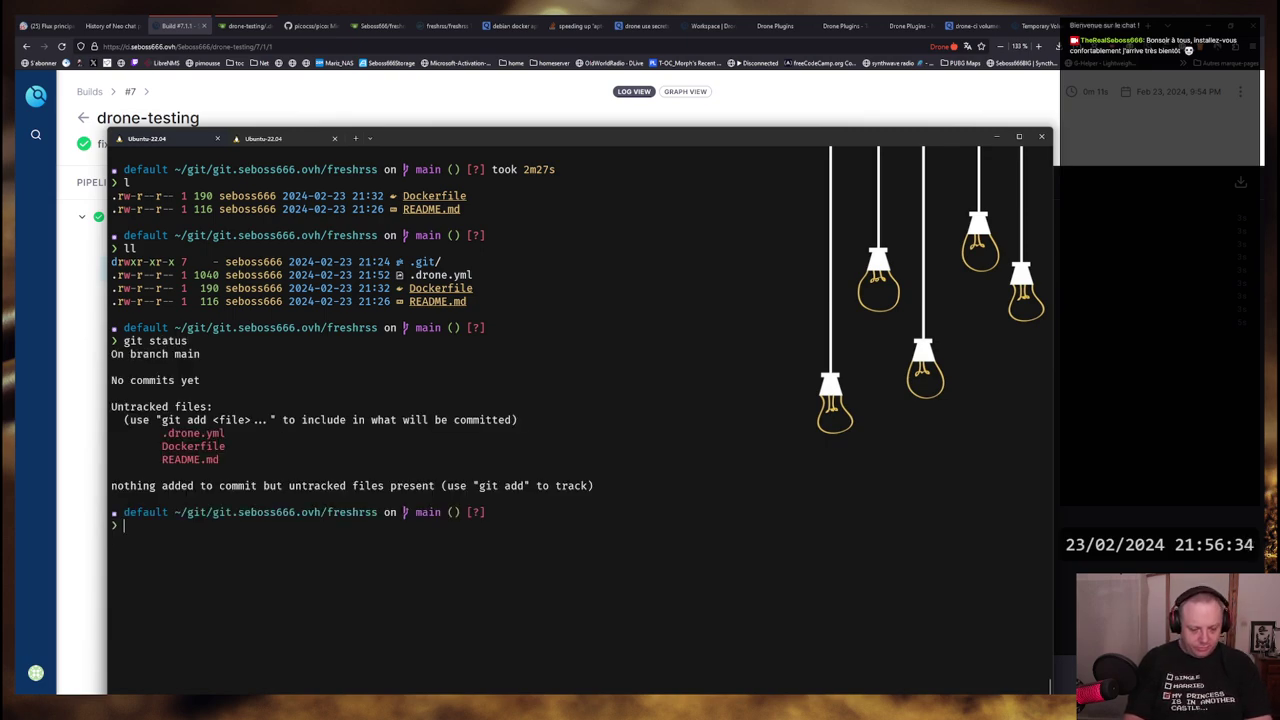
Stage every file in the freshrss repository and check the Git status again
{"action": "type", "text": "git"}
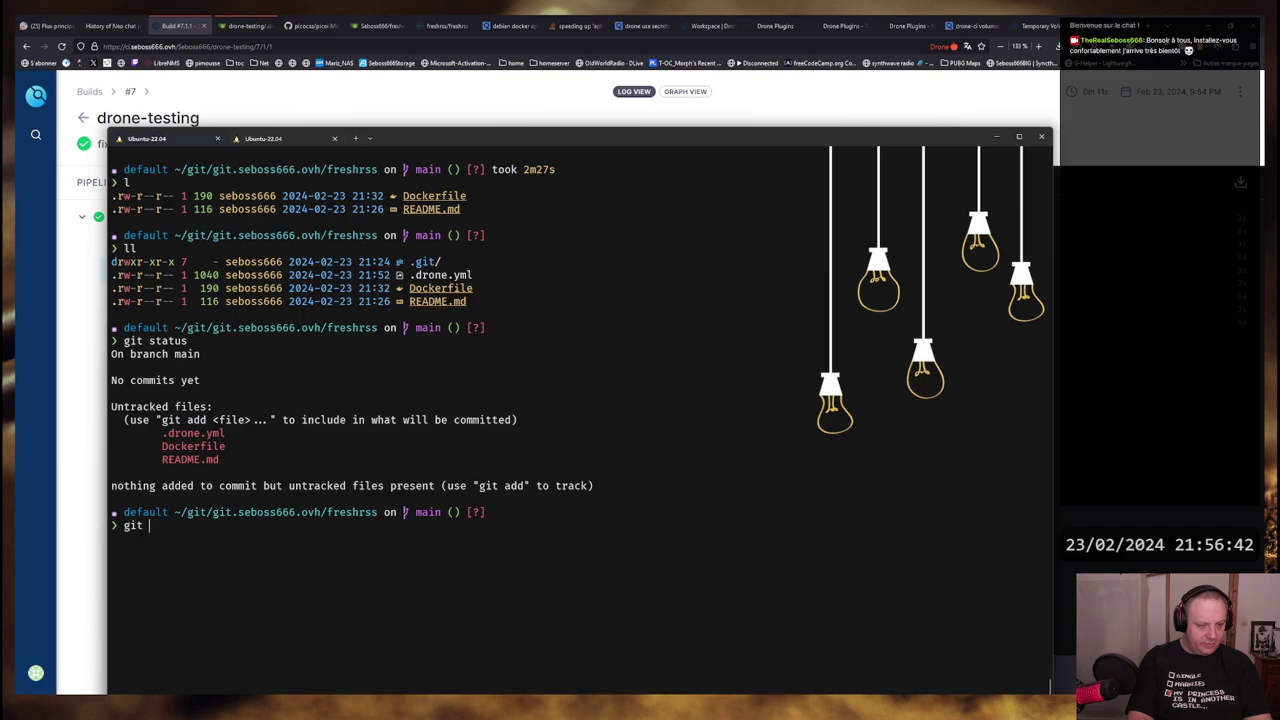
{"action": "type", "text": ".drone"}
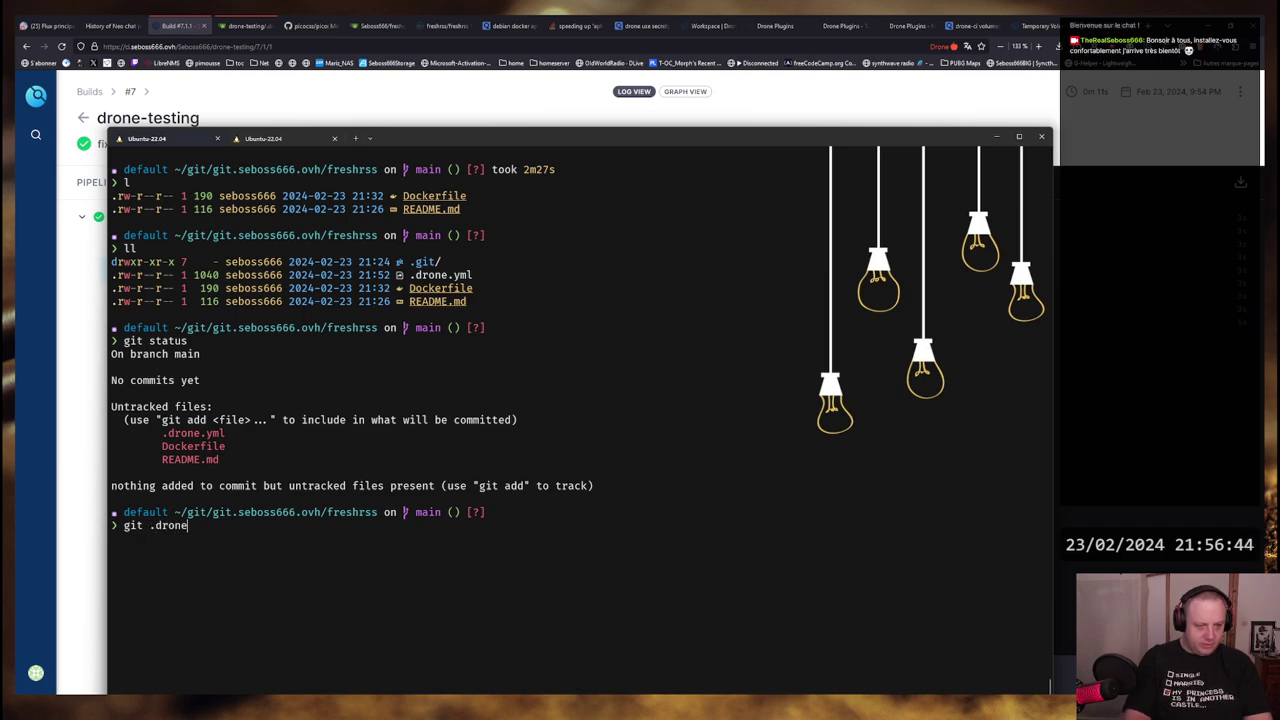
{"action": "key", "text": "BackSpace"}
{"action": "key", "text": "BackSpace"}
{"action": "key", "text": "BackSpace"}
{"action": "key", "text": "BackSpace"}
{"action": "key", "text": "BackSpace"}
{"action": "key", "text": "BackSpace"}
{"action": "type", "text": "add ."}
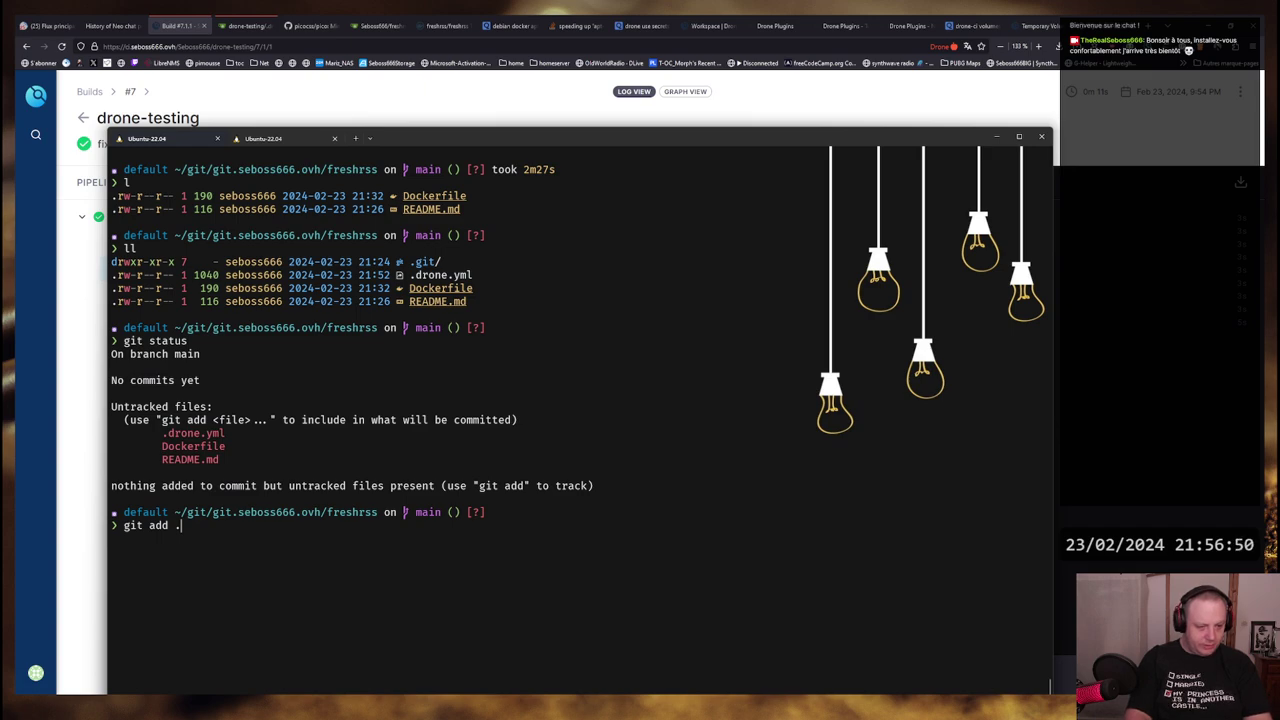
{"action": "key", "text": "Return"}
{"action": "type", "text": "gi"}
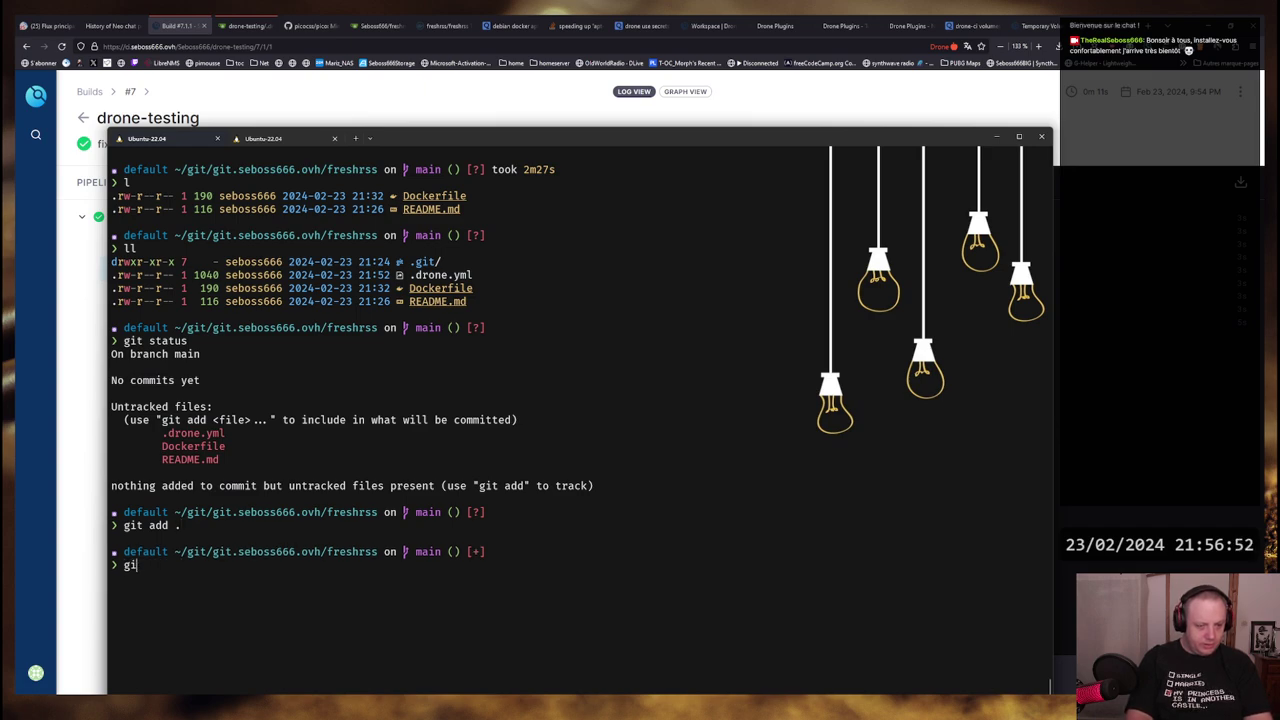
{"action": "type", "text": "t status"}
{"action": "key", "text": "Return"}
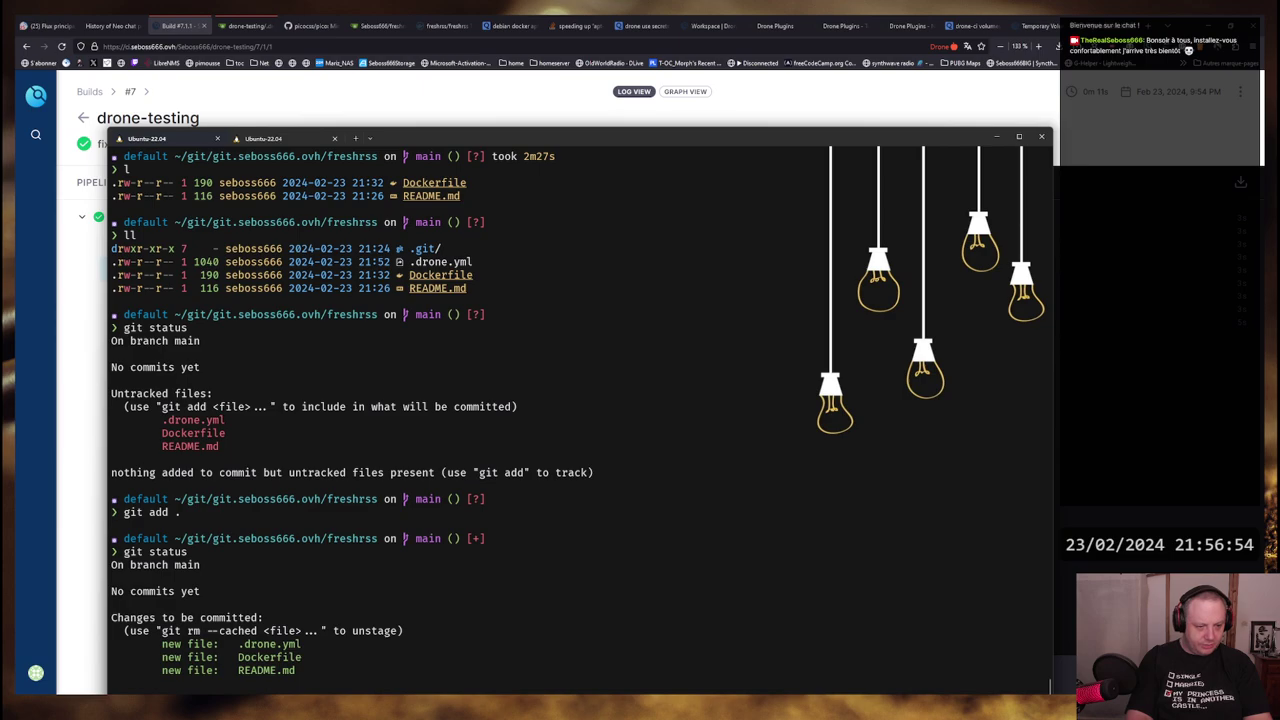
Commit the staged files with the message "first try" and push the commit to the remote
{"action": "type", "text": "git"}
{"action": "left_click_drag", "start_coordinate": [561, 138], "coordinate": [689, 92]}
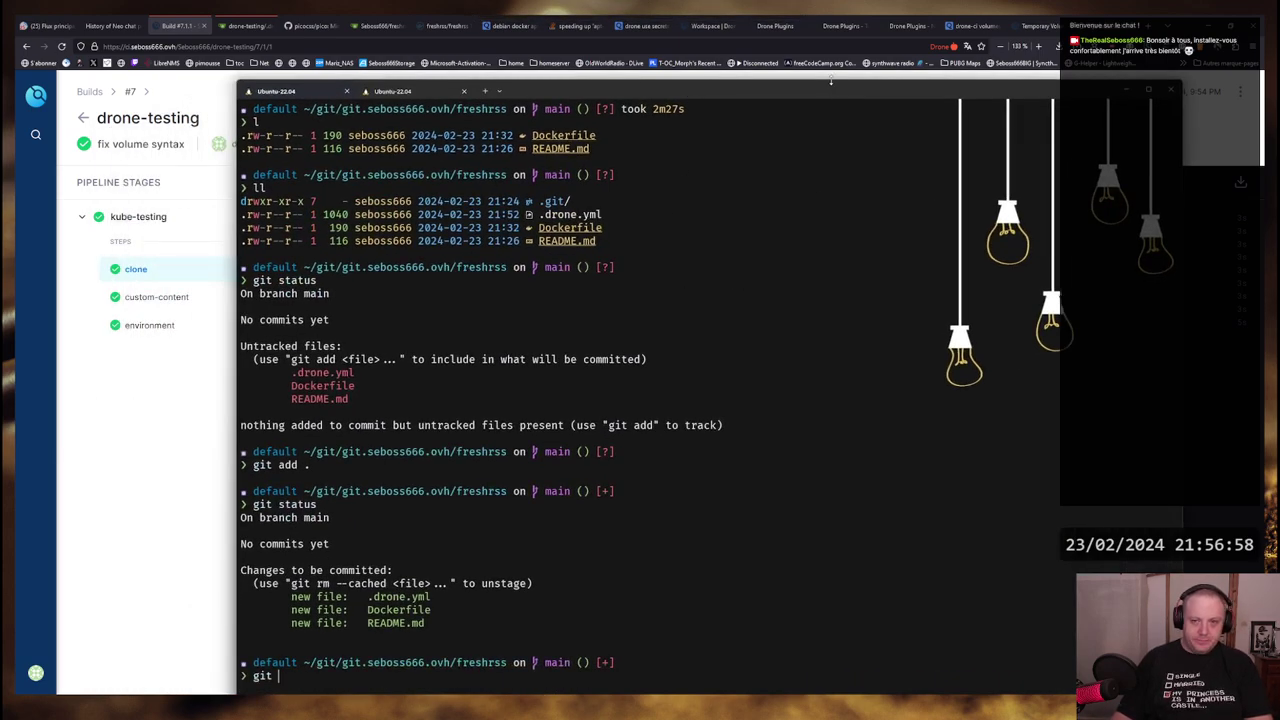
{"action": "left_click_drag", "start_coordinate": [829, 94], "coordinate": [825, 94]}
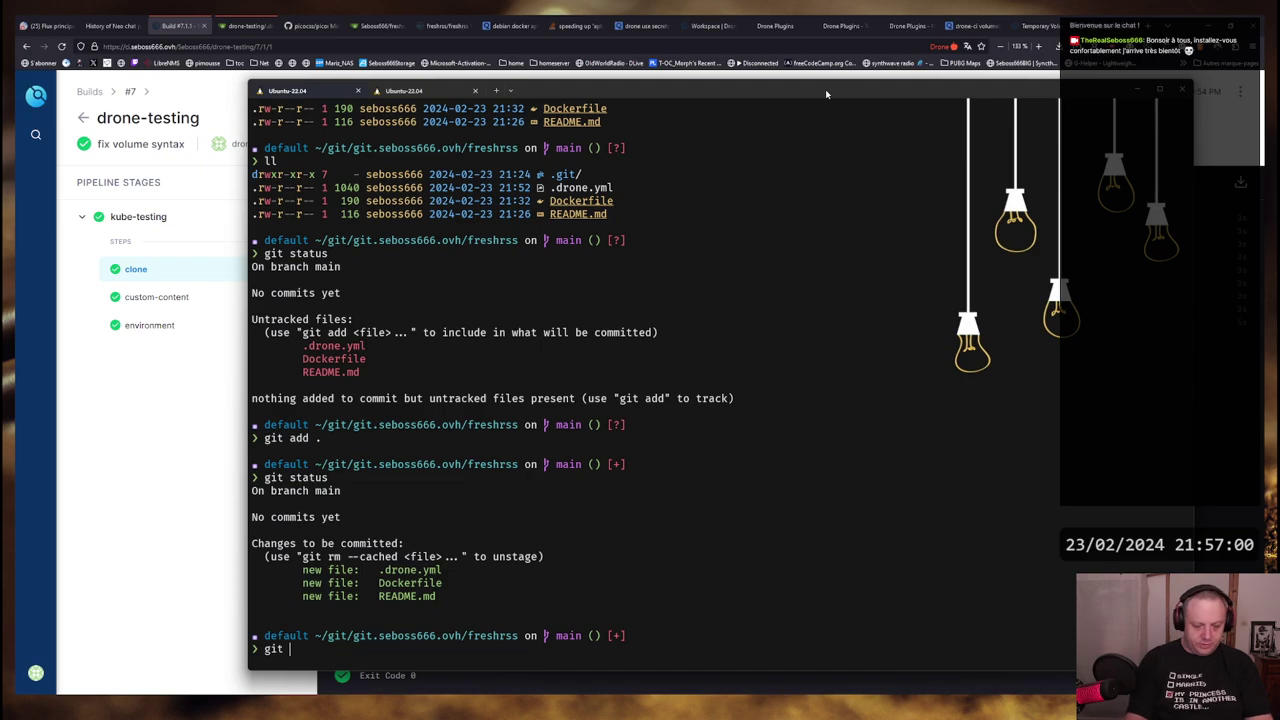
{"action": "type", "text": "commit -m \""}
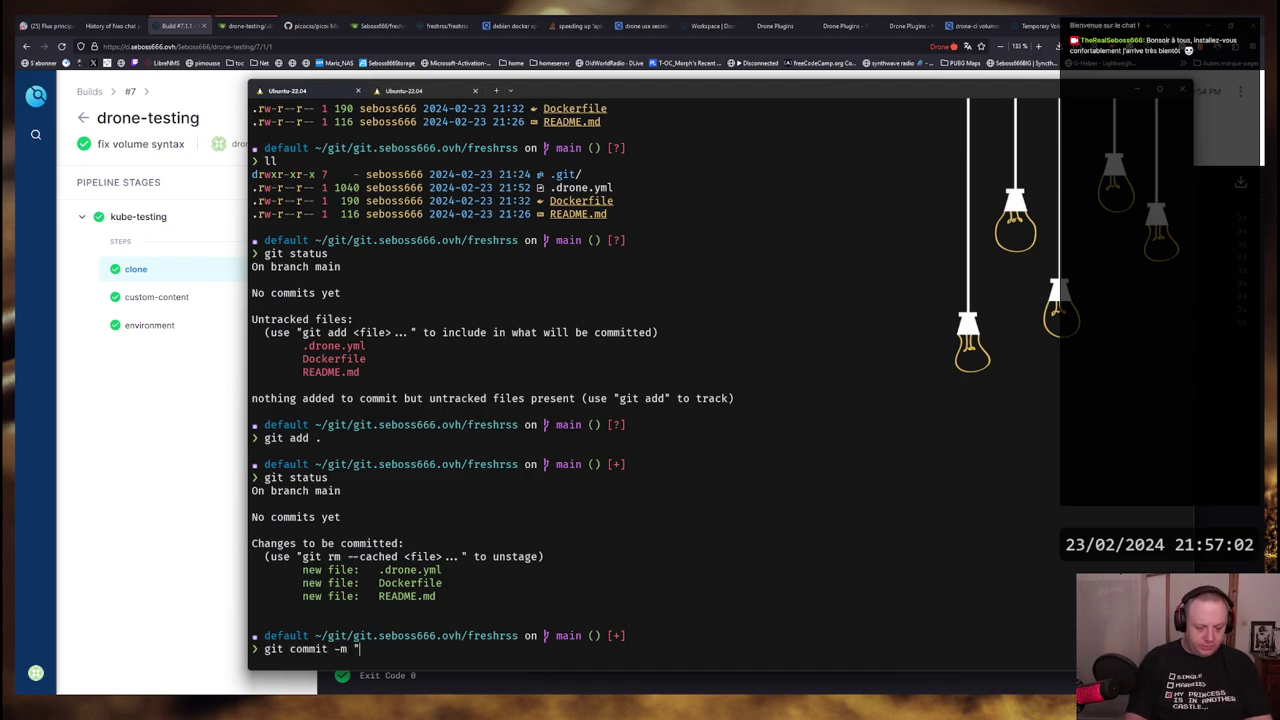
{"action": "type", "text": "first try\""}
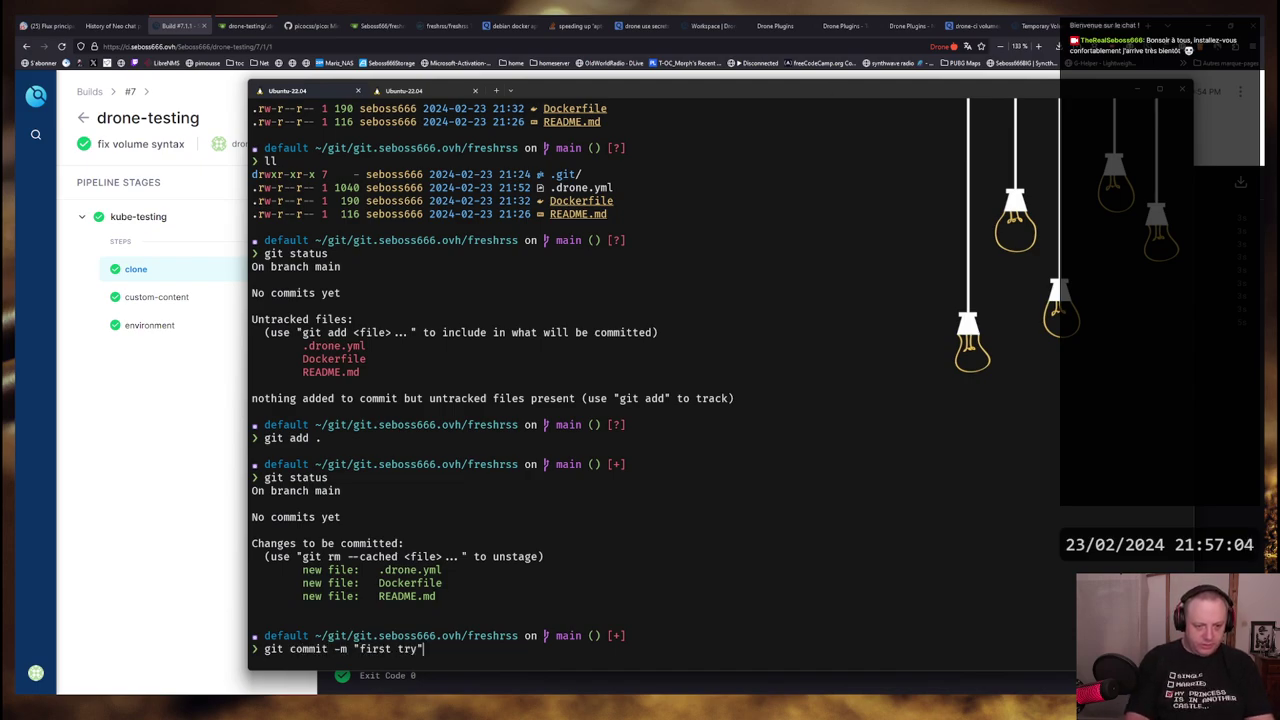
{"action": "key", "text": "Return"}
{"action": "type", "text": "git push"}
{"action": "key", "text": "Return"}
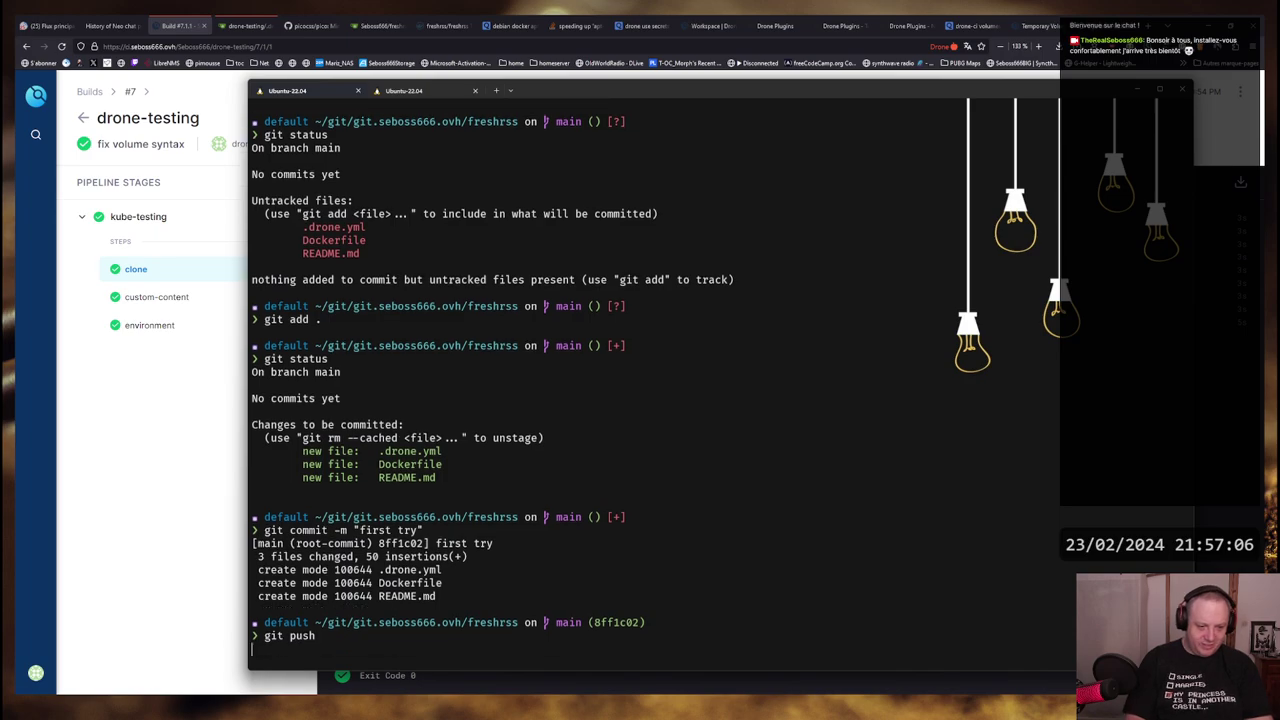
{"action": "key", "text": "alt+space"}
{"action": "key", "text": "Escape"}
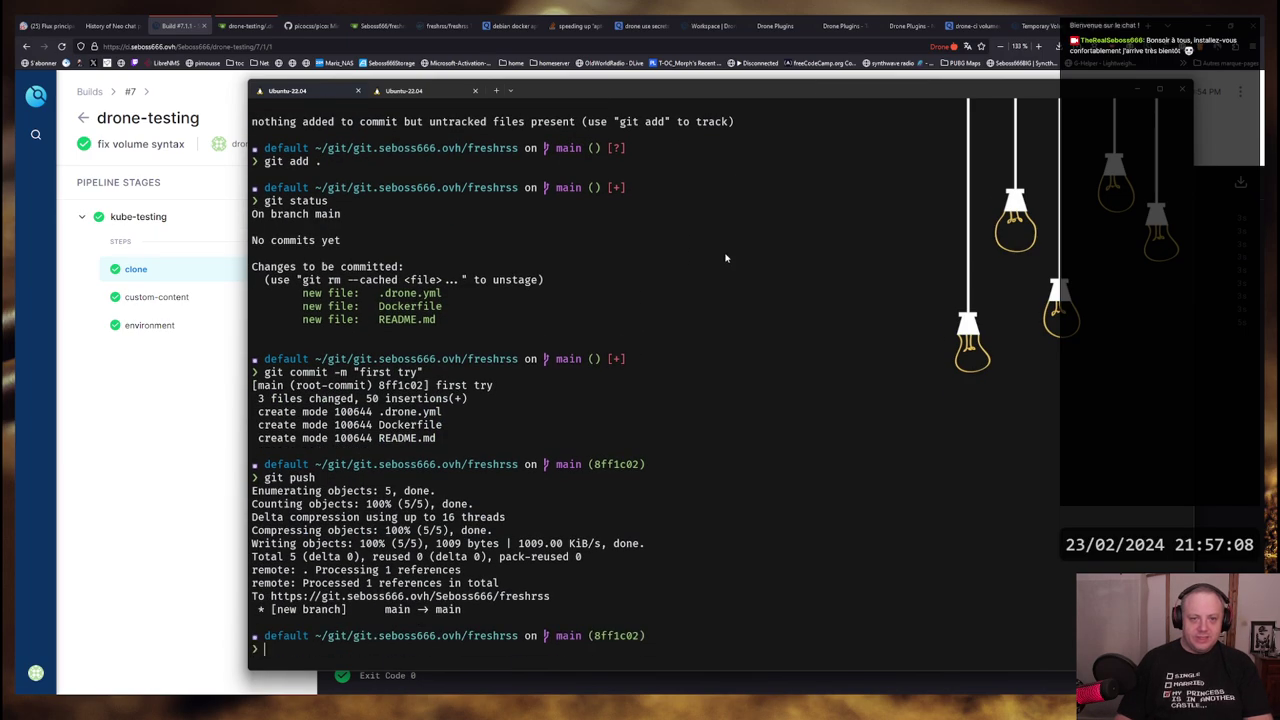
In Gitea in the browser, add the drone user as a collaborator on the freshrss repository with Administrator access
{"action": "left_click", "coordinate": [383, 25]}
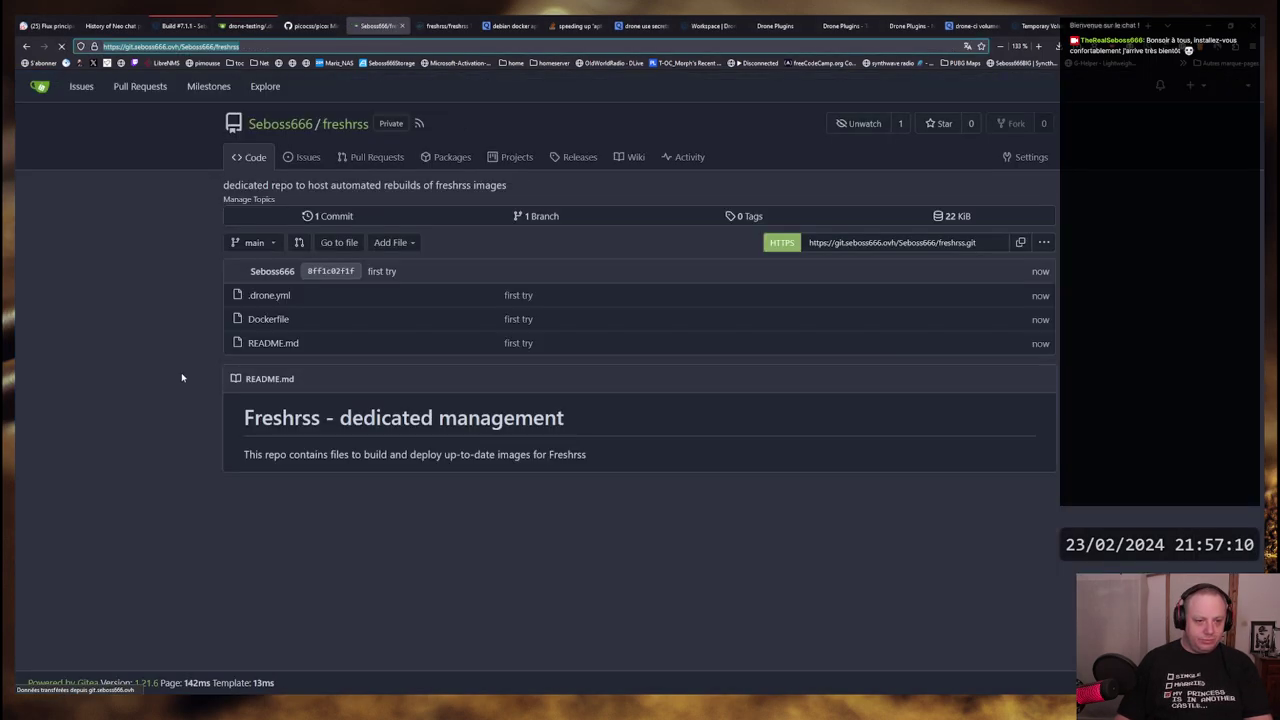
{"action": "key", "text": "F5"}
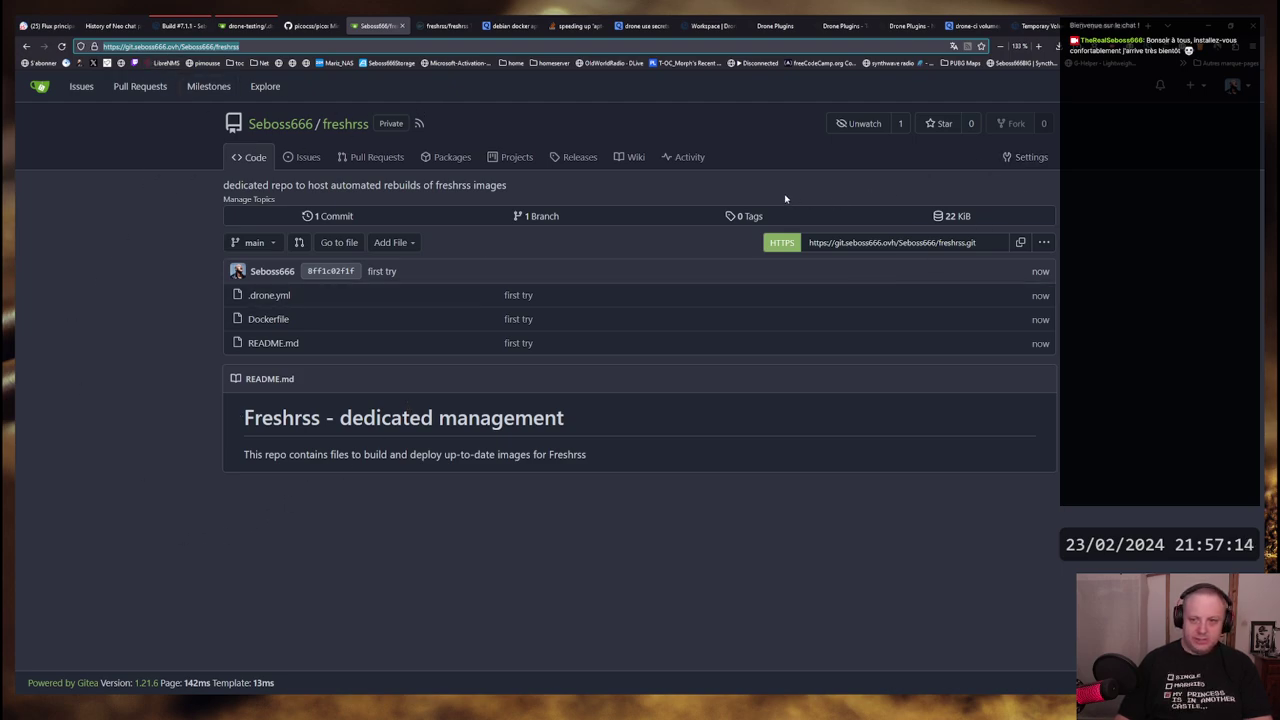
{"action": "left_click", "coordinate": [1025, 160]}
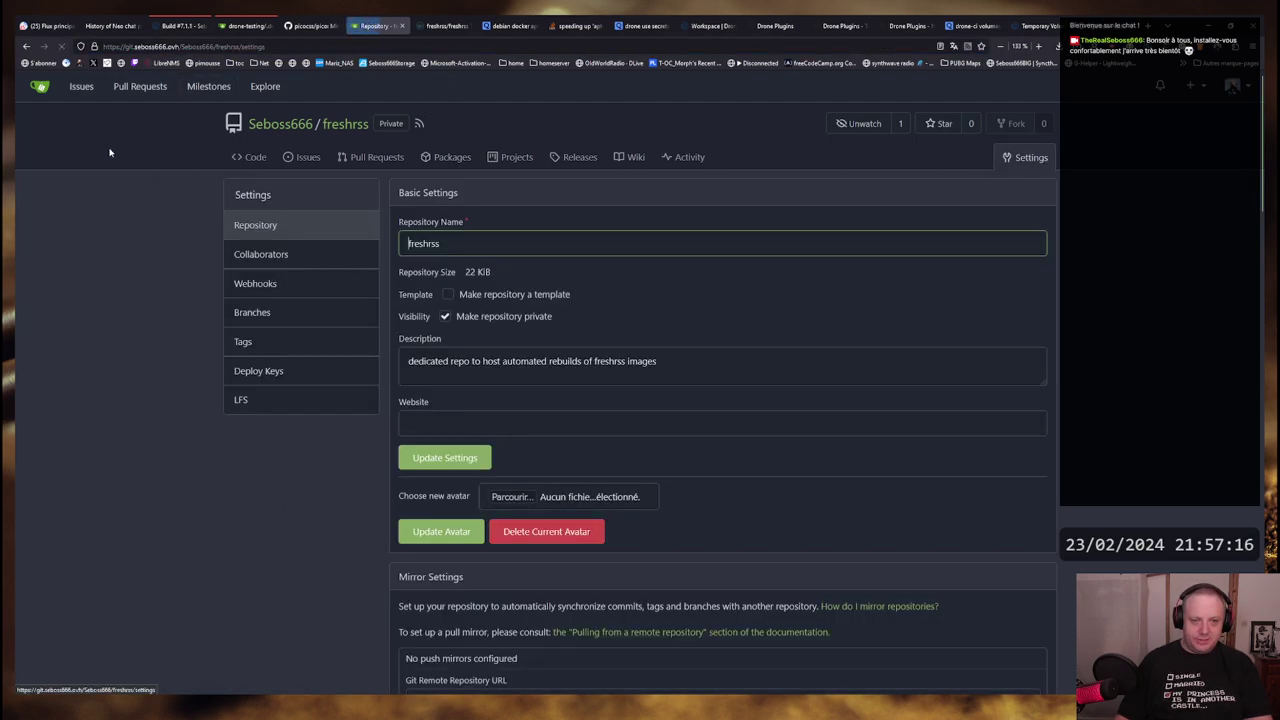
{"action": "left_click", "coordinate": [288, 257]}
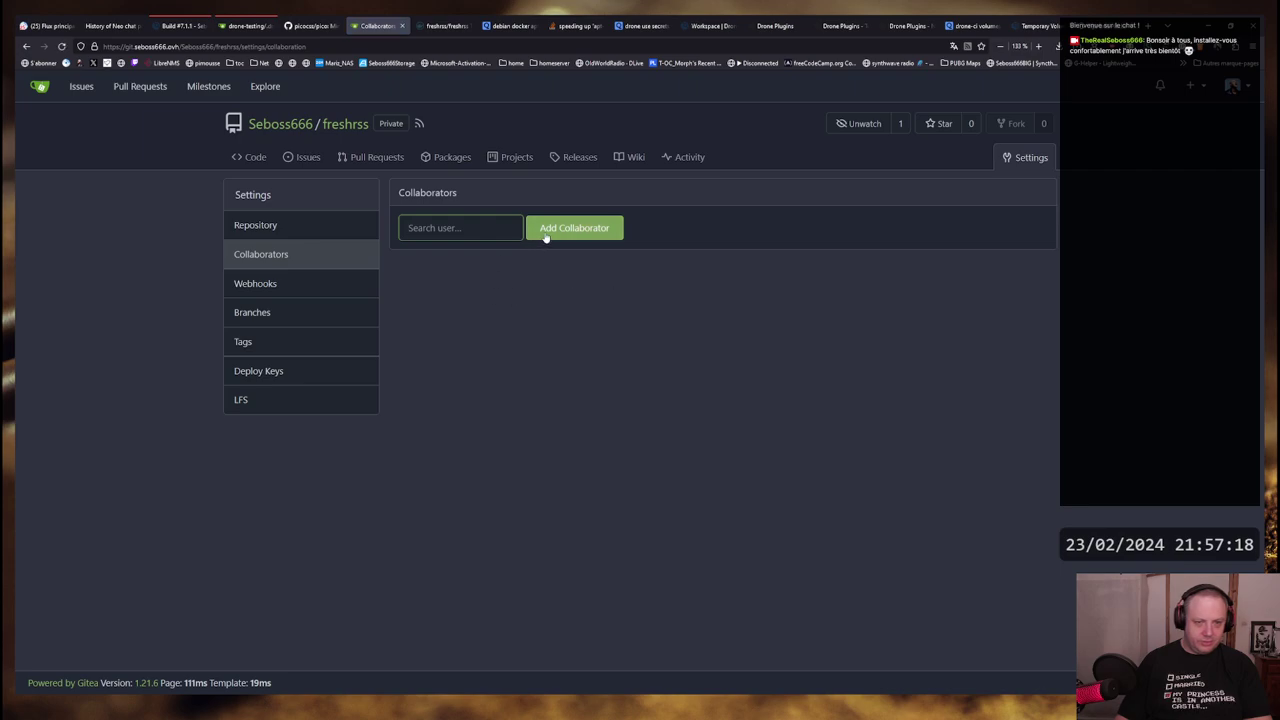
{"action": "left_click", "coordinate": [460, 228]}
{"action": "type", "text": "dr"}
{"action": "left_click", "coordinate": [460, 262]}
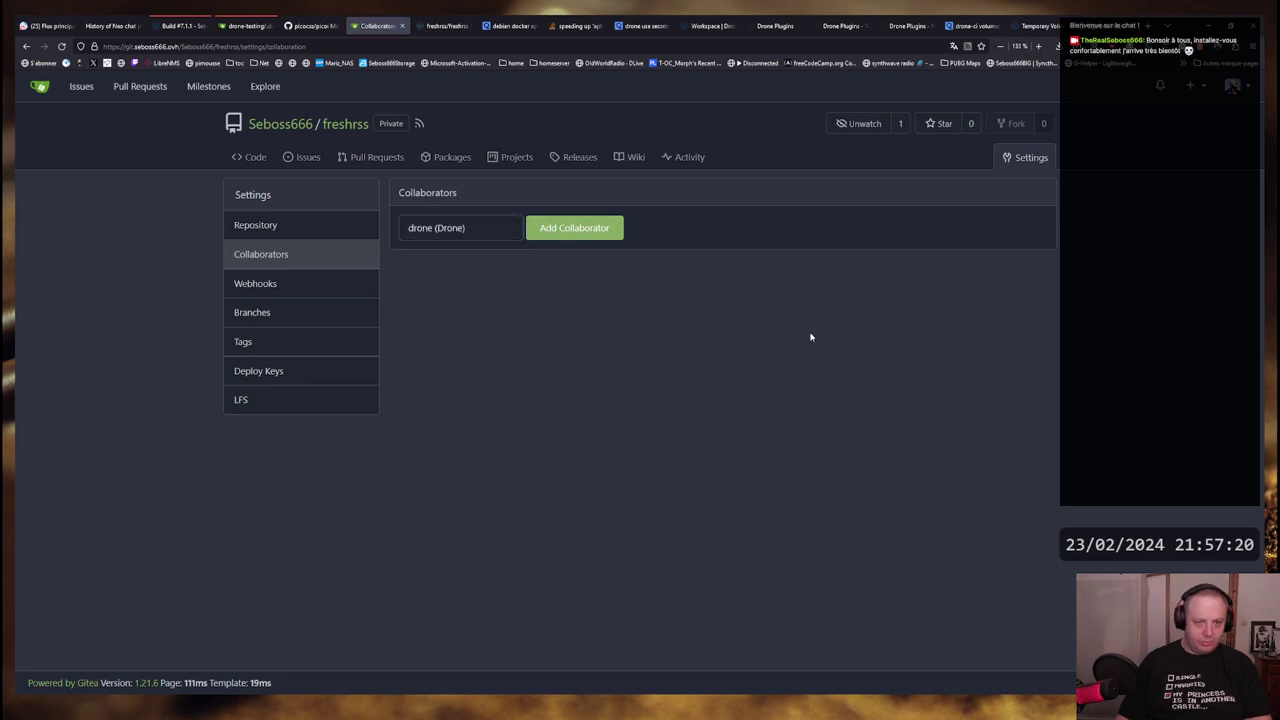
{"action": "left_click", "coordinate": [597, 230]}
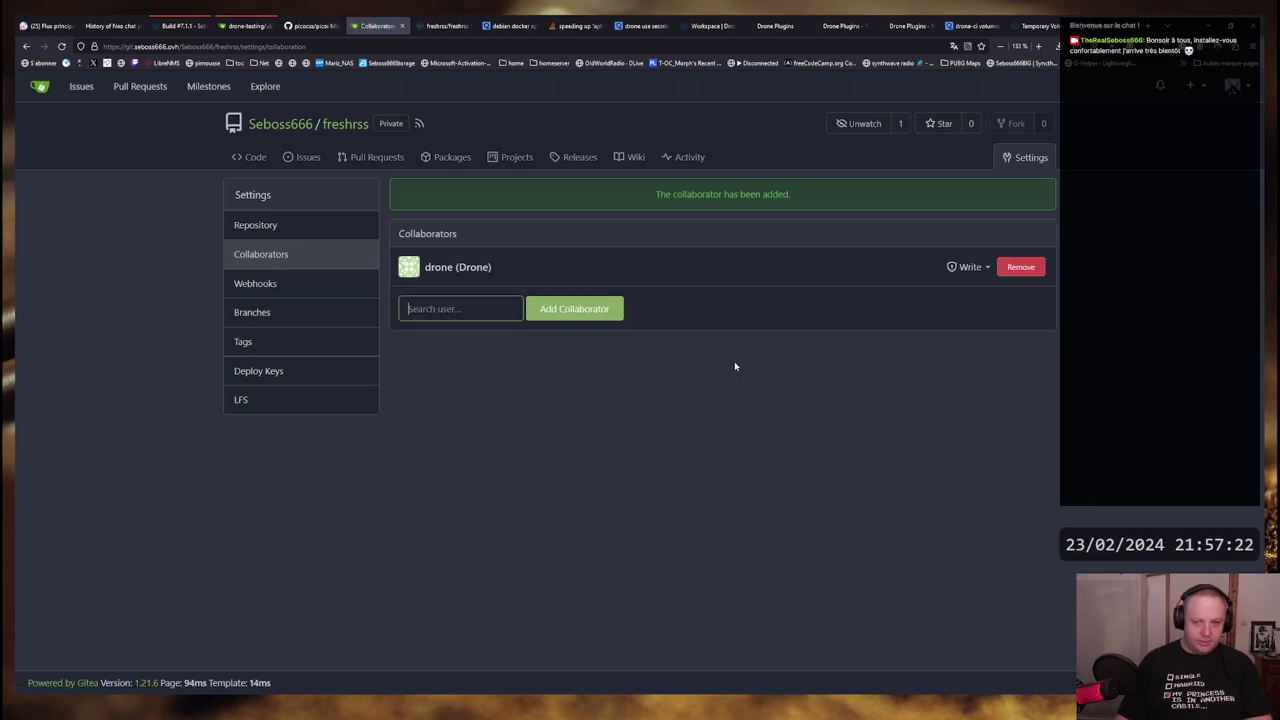
{"action": "left_click", "coordinate": [978, 268]}
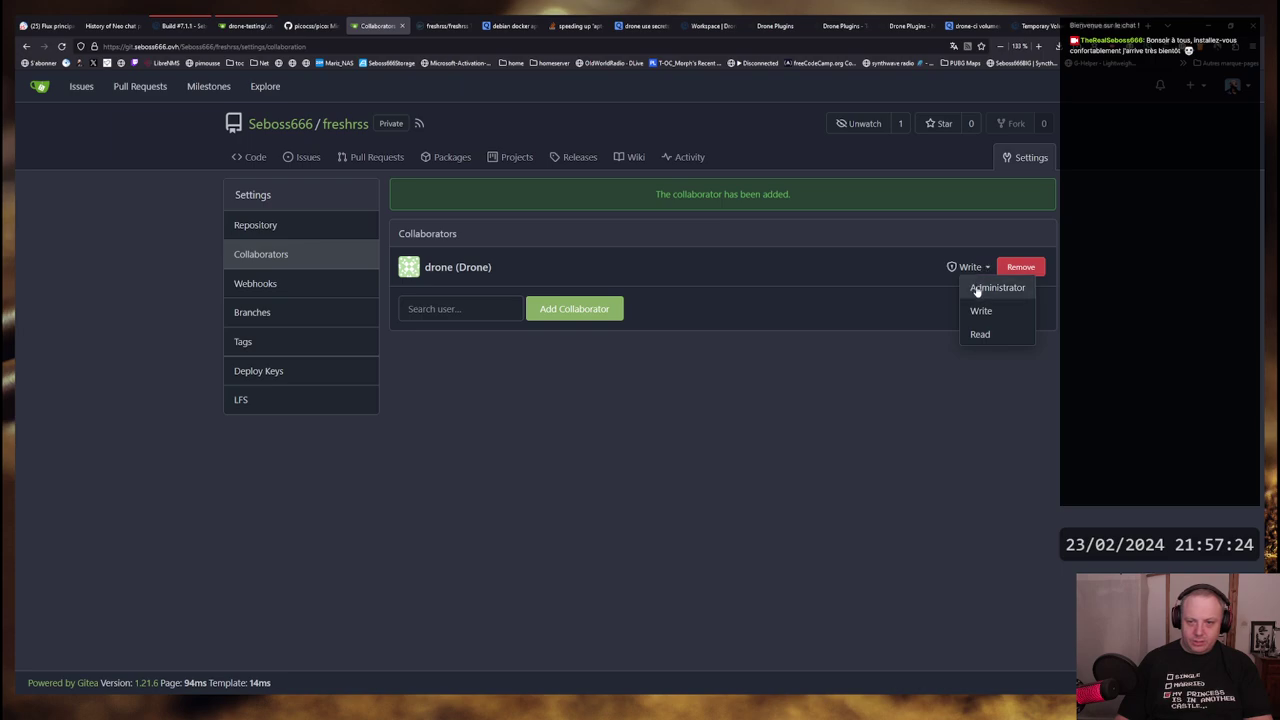
{"action": "left_click", "coordinate": [977, 289]}
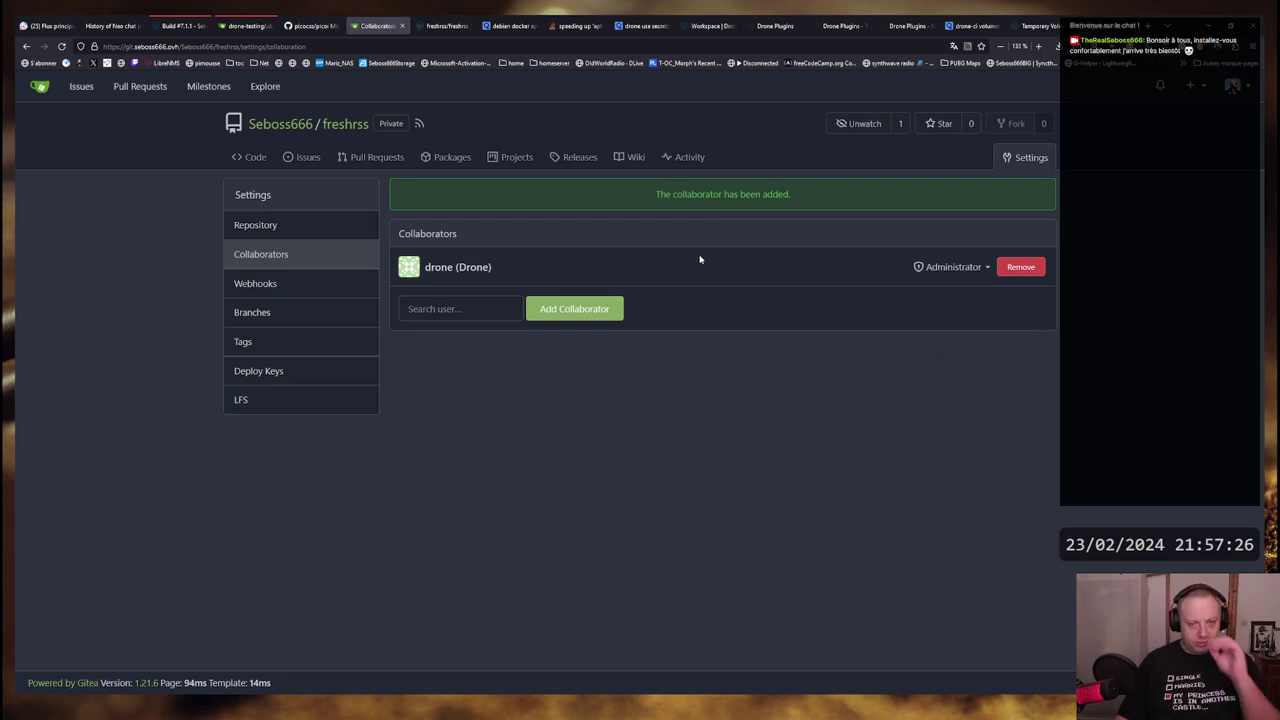
Examine the webhook settings of the freshrss repository
{"action": "left_click", "coordinate": [268, 285]}
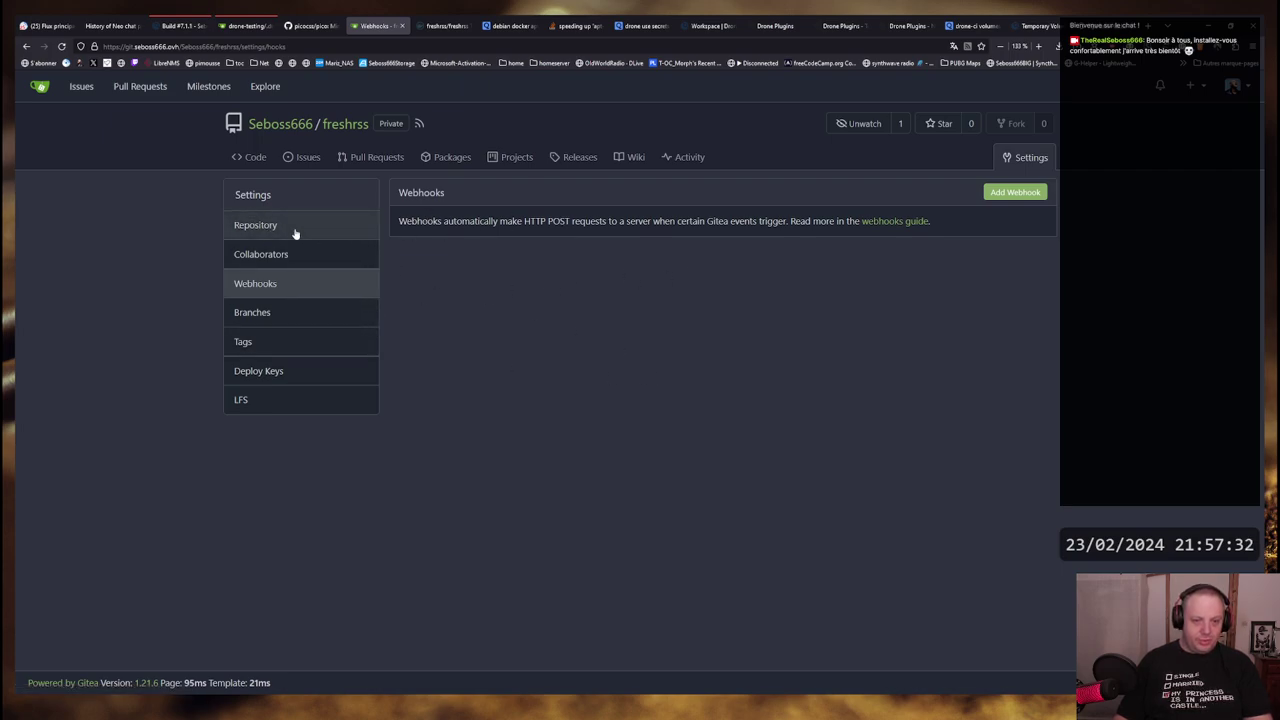
{"action": "left_click_drag", "start_coordinate": [400, 221], "coordinate": [858, 221]}
{"action": "left_click", "coordinate": [858, 221]}
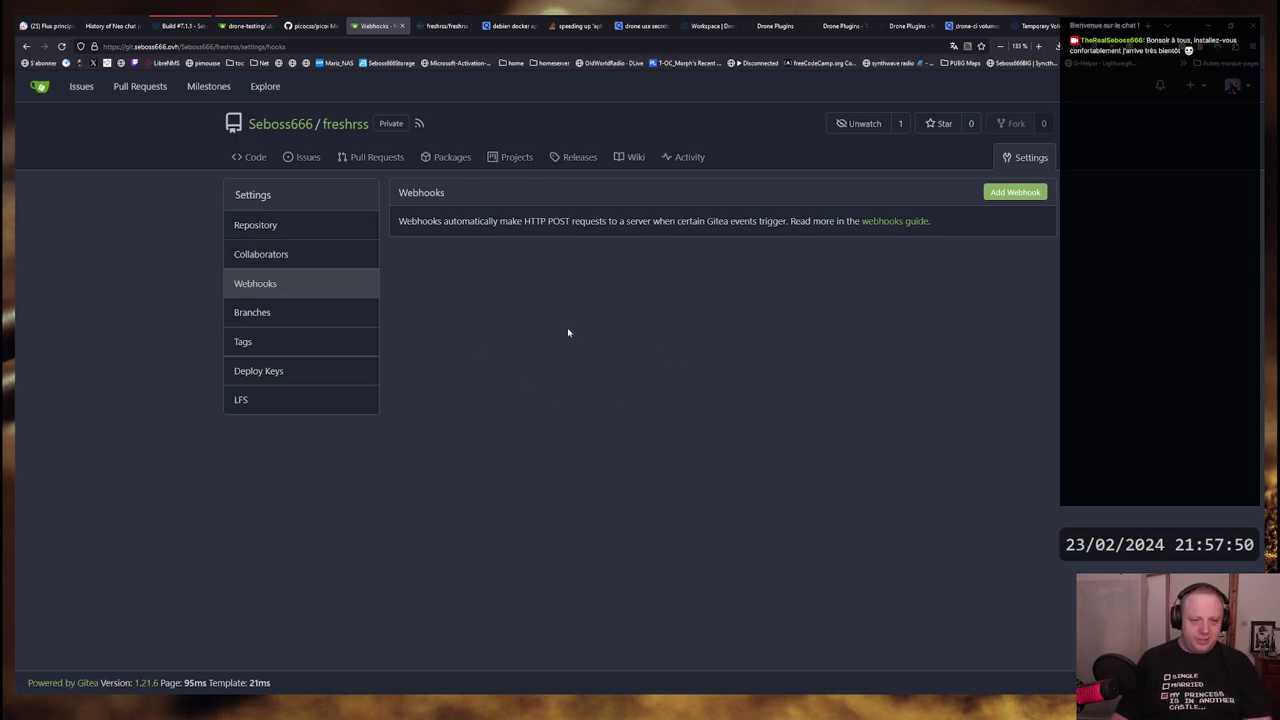
{"action": "mouse_move", "coordinate": [400, 226]}
{"action": "left_mouse_down"}
{"action": "mouse_move", "coordinate": [894, 243]}
{"action": "mouse_move", "coordinate": [400, 226]}
{"action": "left_mouse_up"}
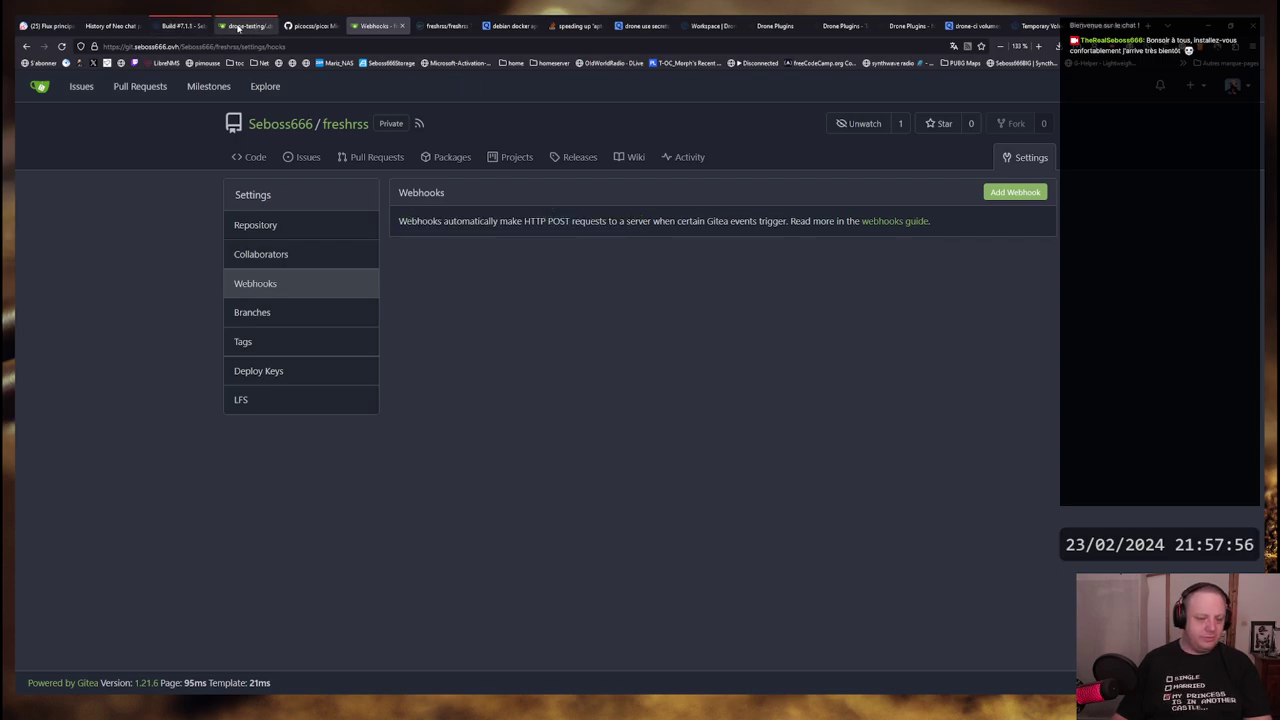
Review the .drone.yml pipeline definition in the drone-testing repository
{"action": "left_click", "coordinate": [245, 26]}
{"action": "scroll", "coordinate": [395, 460], "scroll_direction": "up", "scroll_amount": 2}
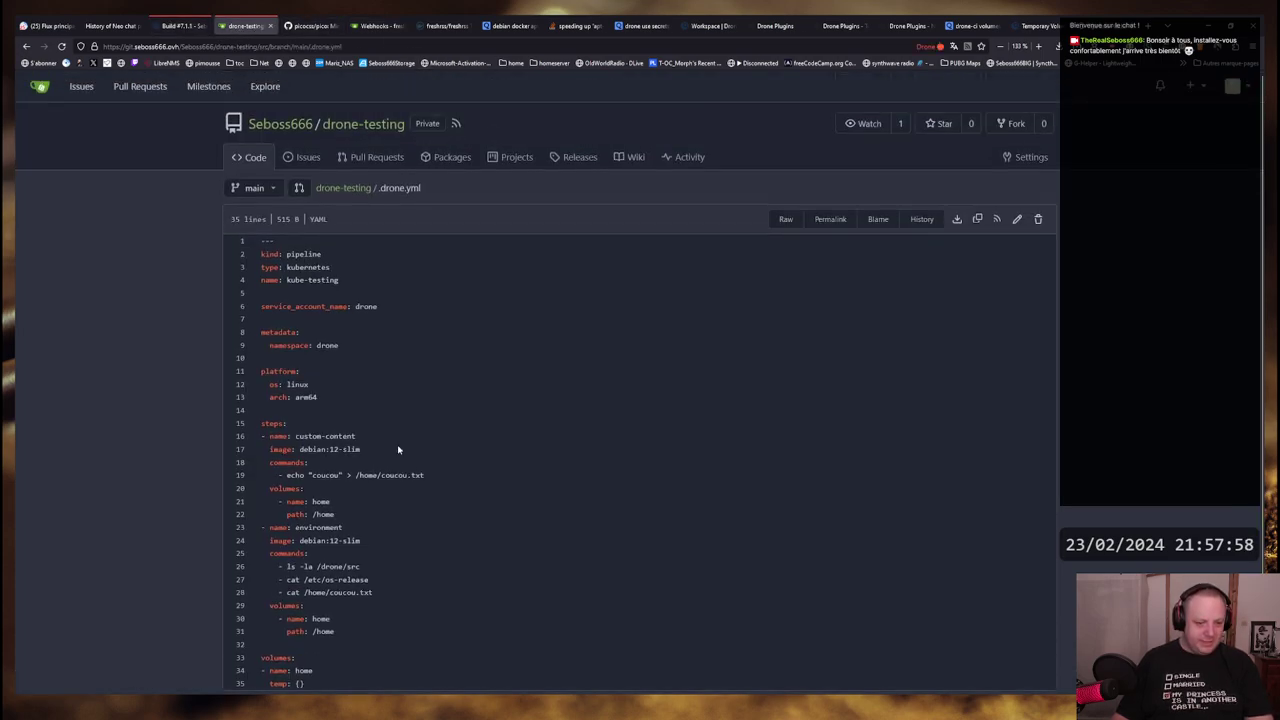
{"action": "scroll", "coordinate": [400, 449], "scroll_direction": "down", "scroll_amount": 2}
{"action": "left_click_drag", "start_coordinate": [259, 170], "coordinate": [408, 604]}
{"action": "left_click", "coordinate": [413, 418]}
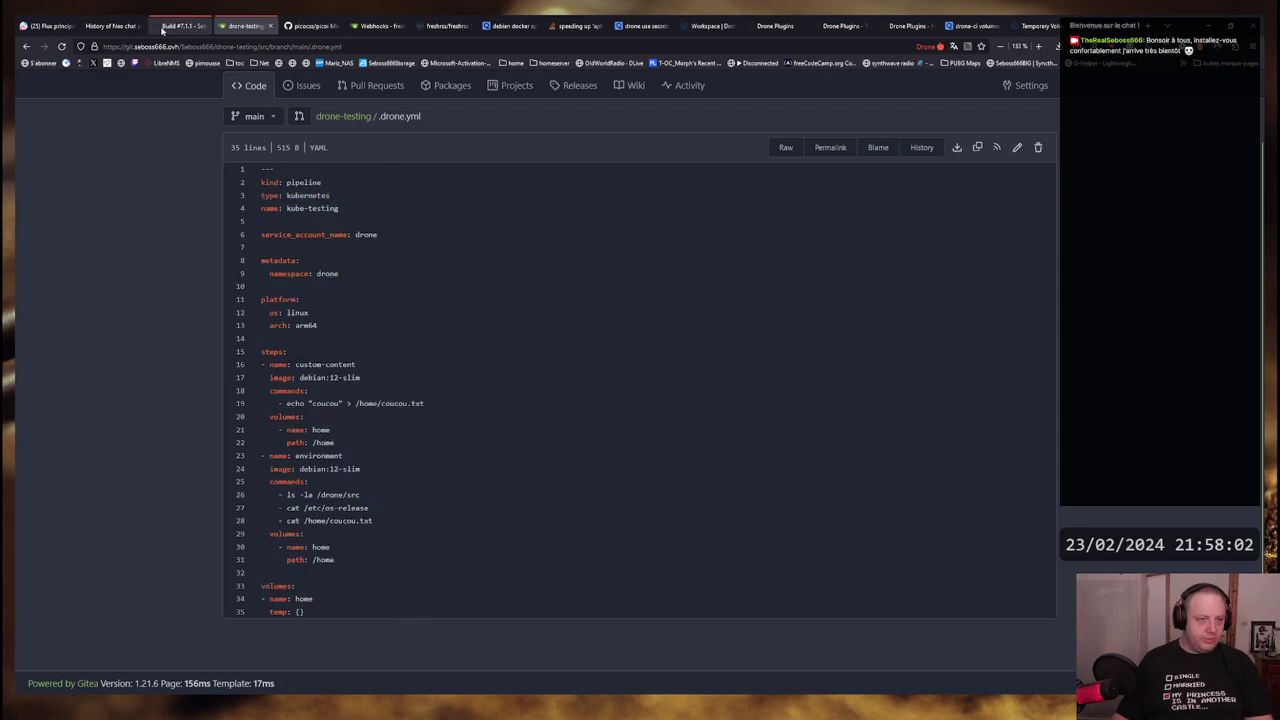
On the Drone CI dashboard, sync the repositories and filter the repository list by the repository owner's organization
{"action": "left_click", "coordinate": [172, 25]}
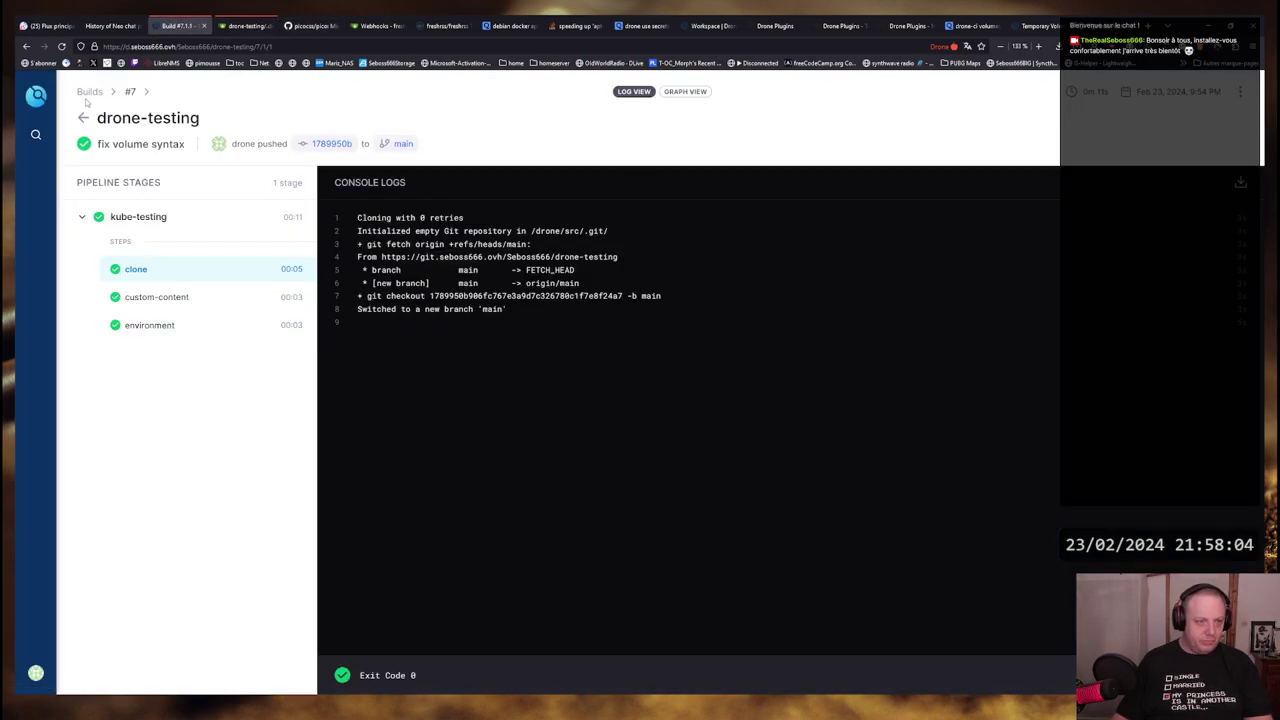
{"action": "left_click", "coordinate": [38, 99]}
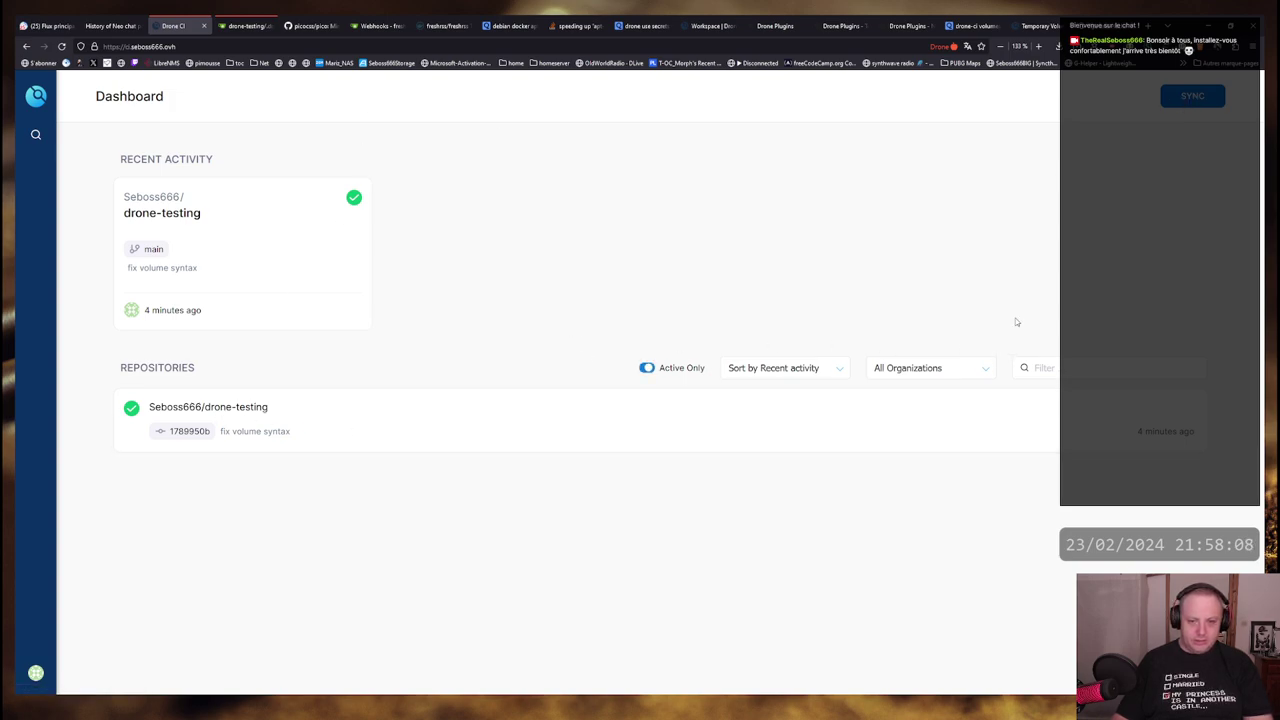
{"action": "left_click", "coordinate": [1188, 96]}
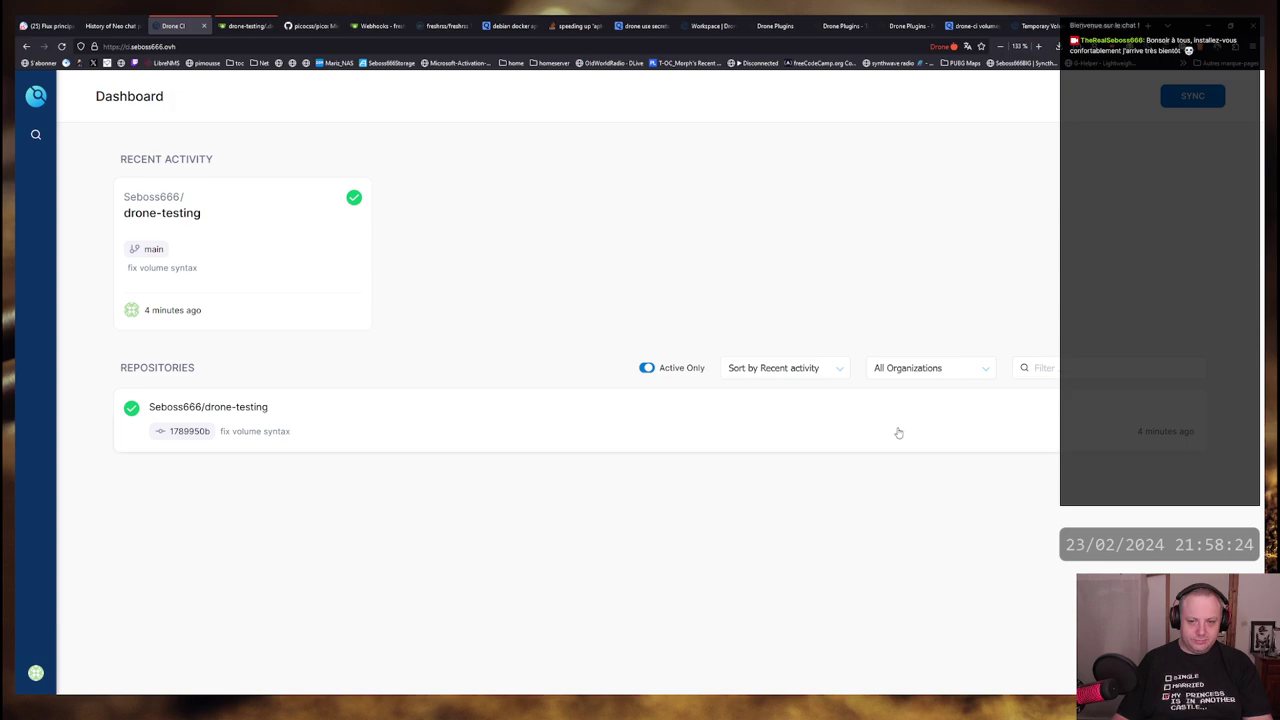
{"action": "left_click", "coordinate": [954, 372]}
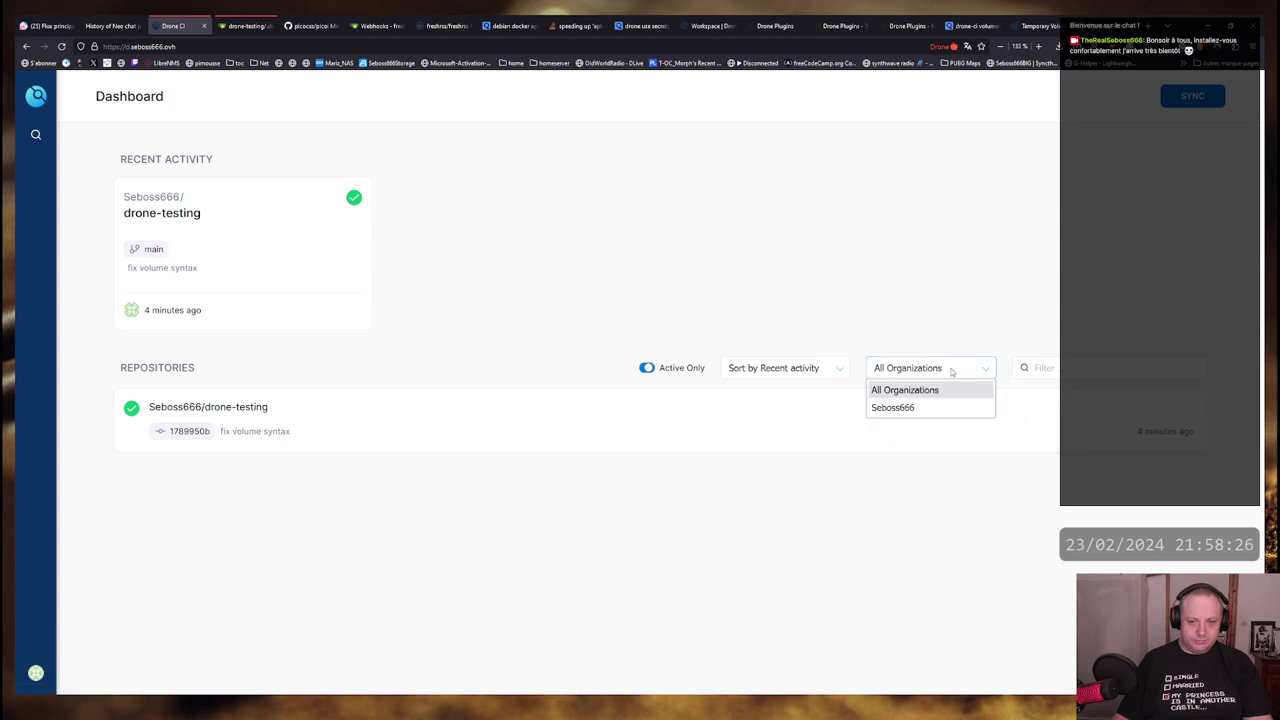
{"action": "left_click", "coordinate": [912, 408]}
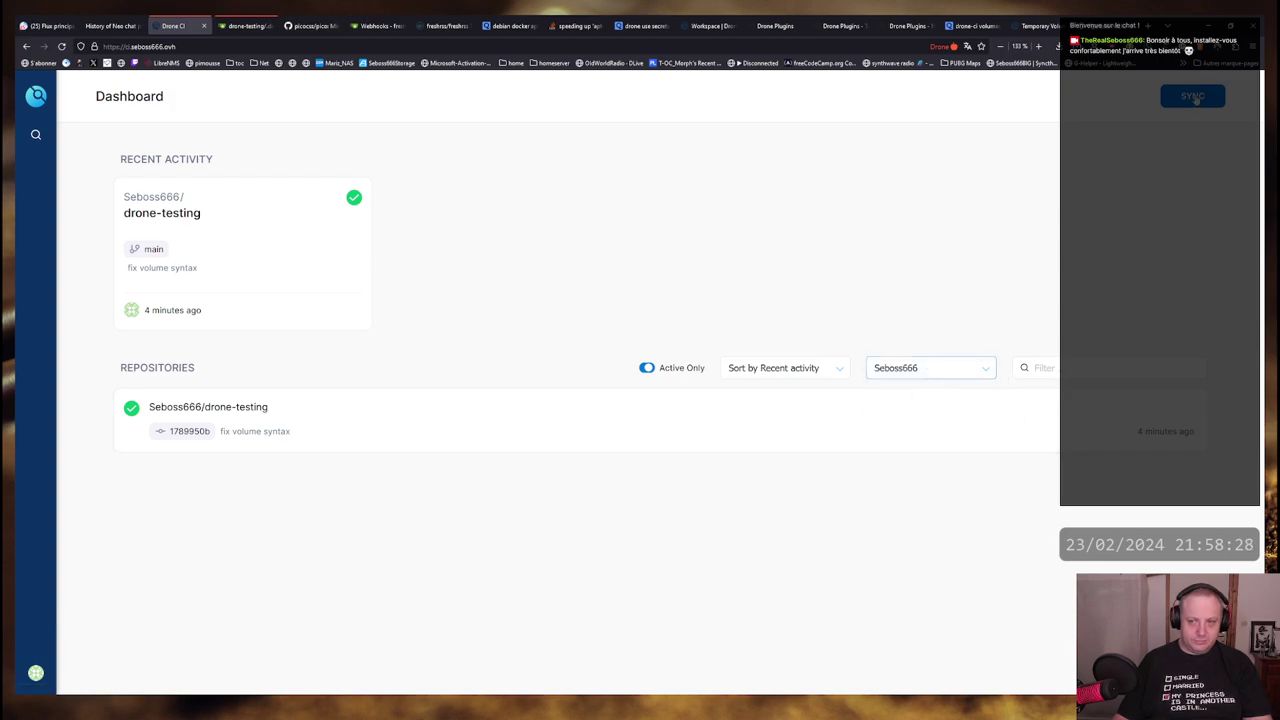
{"action": "left_click", "coordinate": [566, 214]}
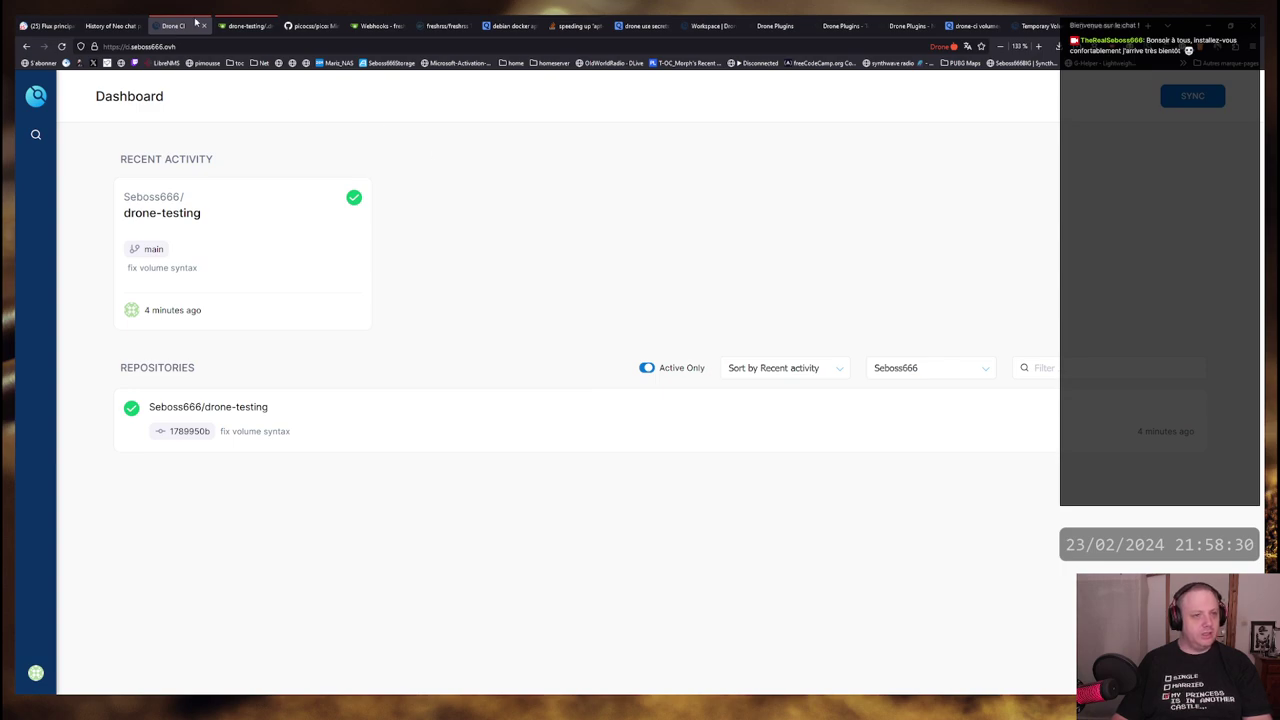
Check the drone-testing pipeline file, then the webhooks and collaborators of the freshrss repository in Gitea
{"action": "left_click", "coordinate": [240, 25]}
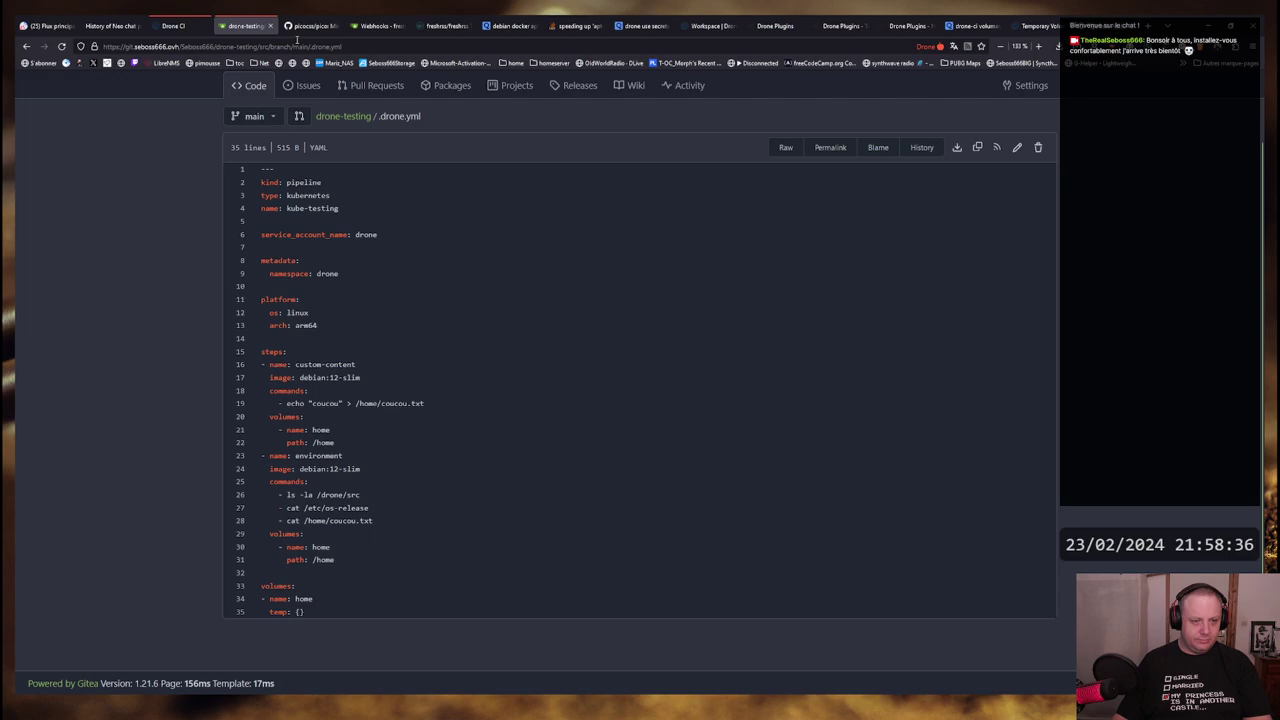
{"action": "left_click", "coordinate": [378, 25]}
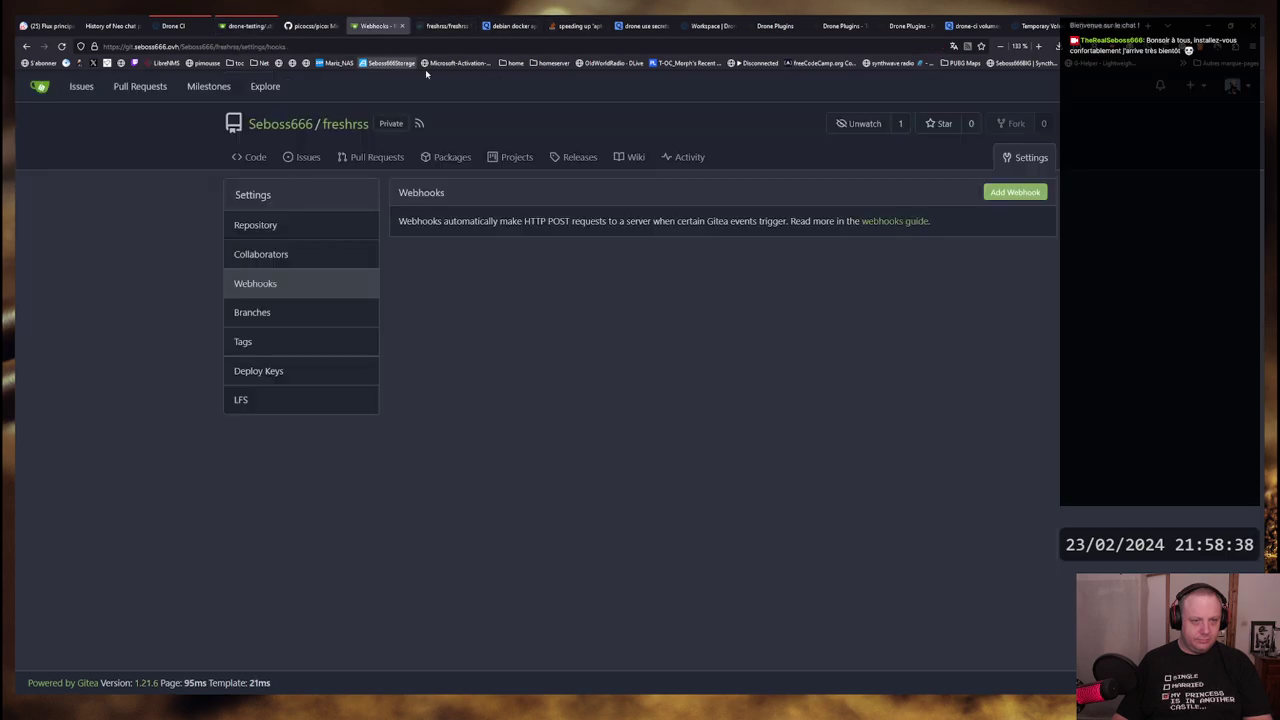
{"action": "left_click", "coordinate": [280, 253]}
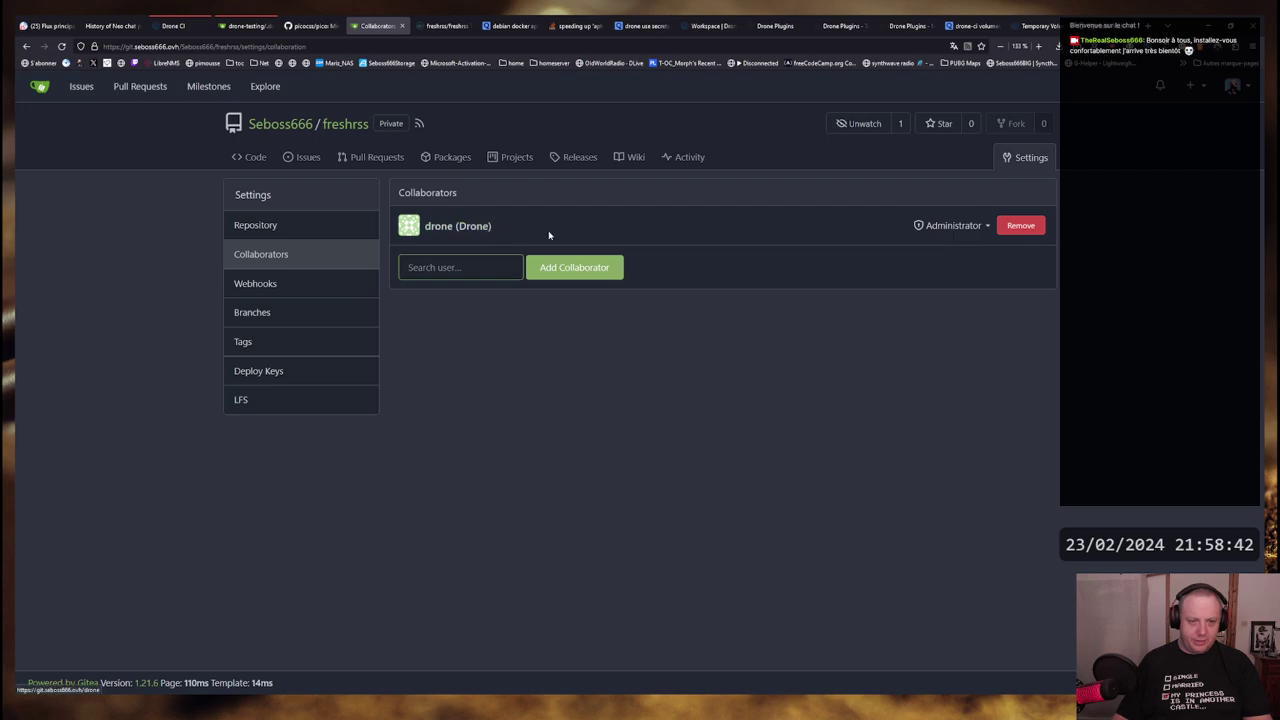
In Drone CI, sync the repositories again and activate the freshrss repository
{"action": "left_click", "coordinate": [173, 25]}
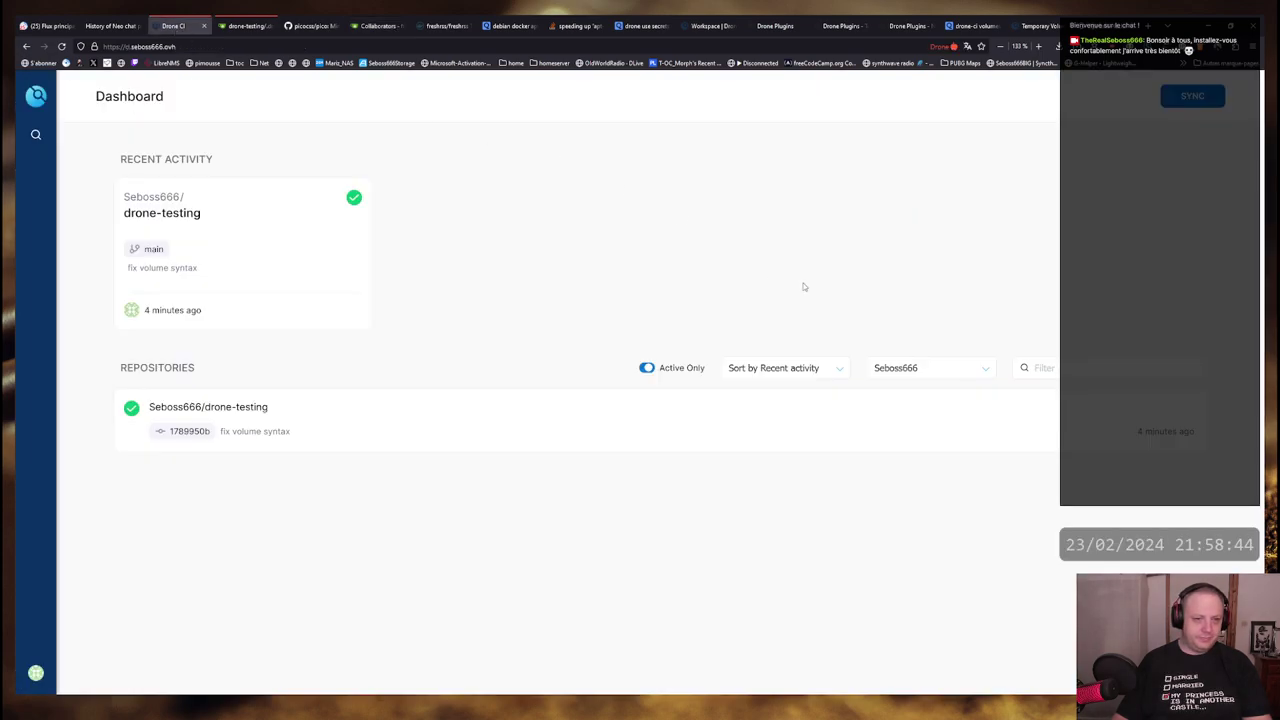
{"action": "left_click", "coordinate": [1200, 97]}
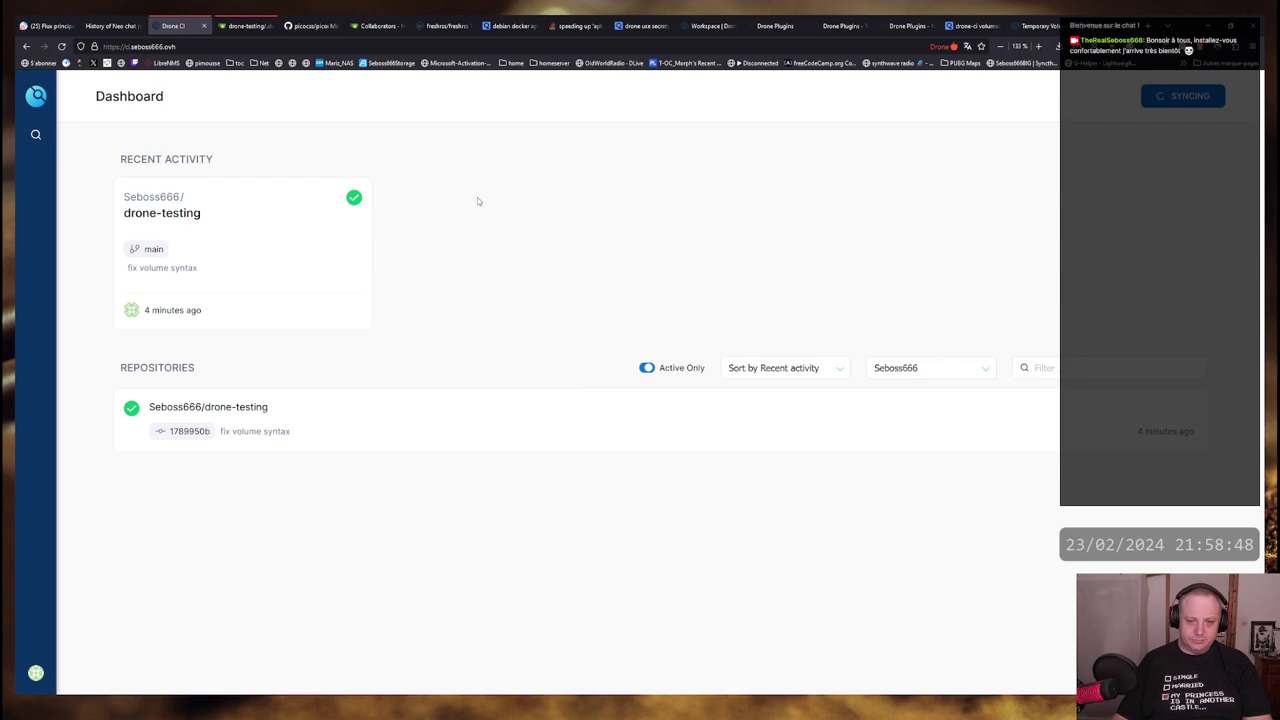
{"action": "left_click", "coordinate": [229, 478]}
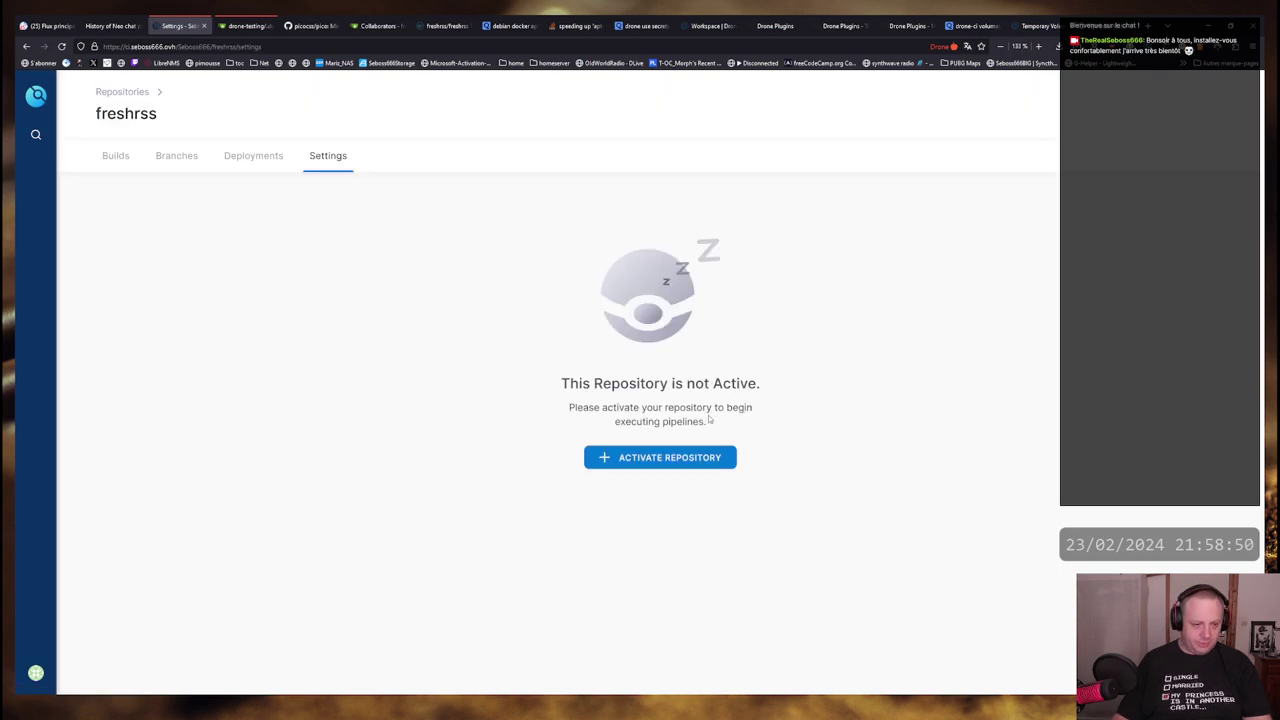
{"action": "left_click", "coordinate": [663, 459]}
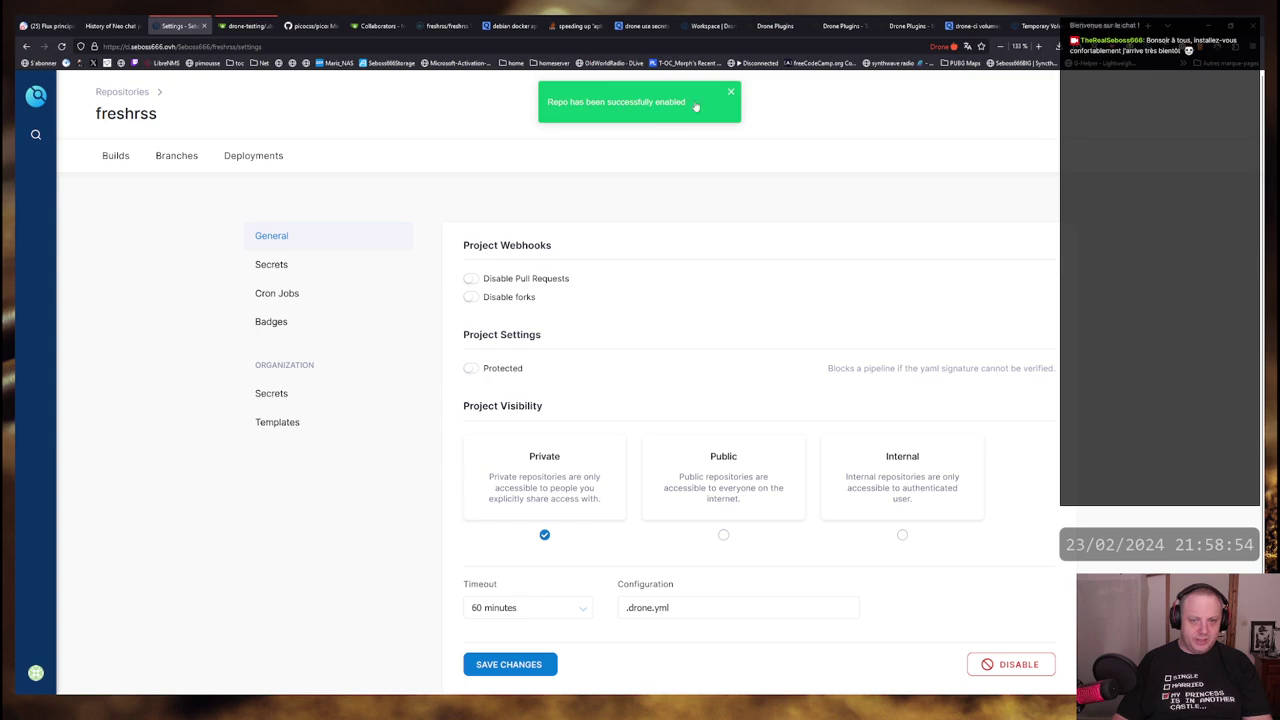
In Gitea, open the freshrss repository's Drone webhook and review its target URL, method and trigger events
{"action": "left_click", "coordinate": [245, 26]}
{"action": "left_click", "coordinate": [378, 26]}
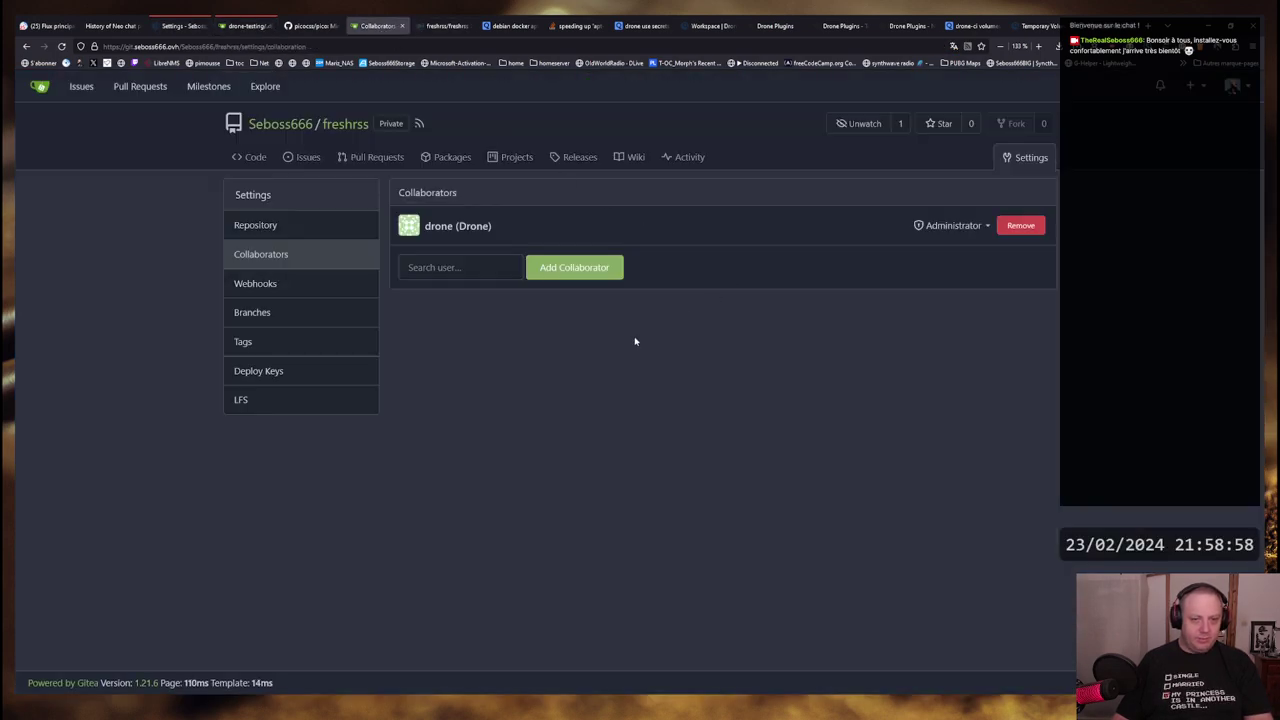
{"action": "left_click", "coordinate": [240, 284]}
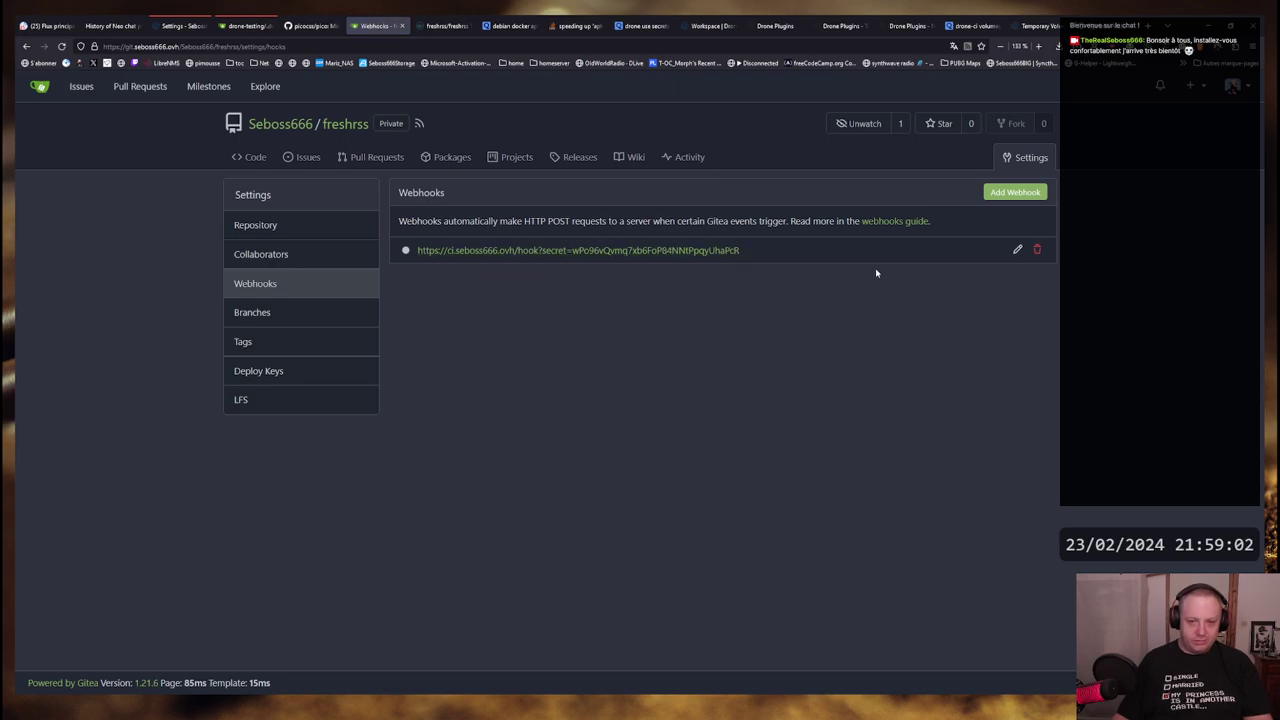
{"action": "left_click", "coordinate": [1016, 249]}
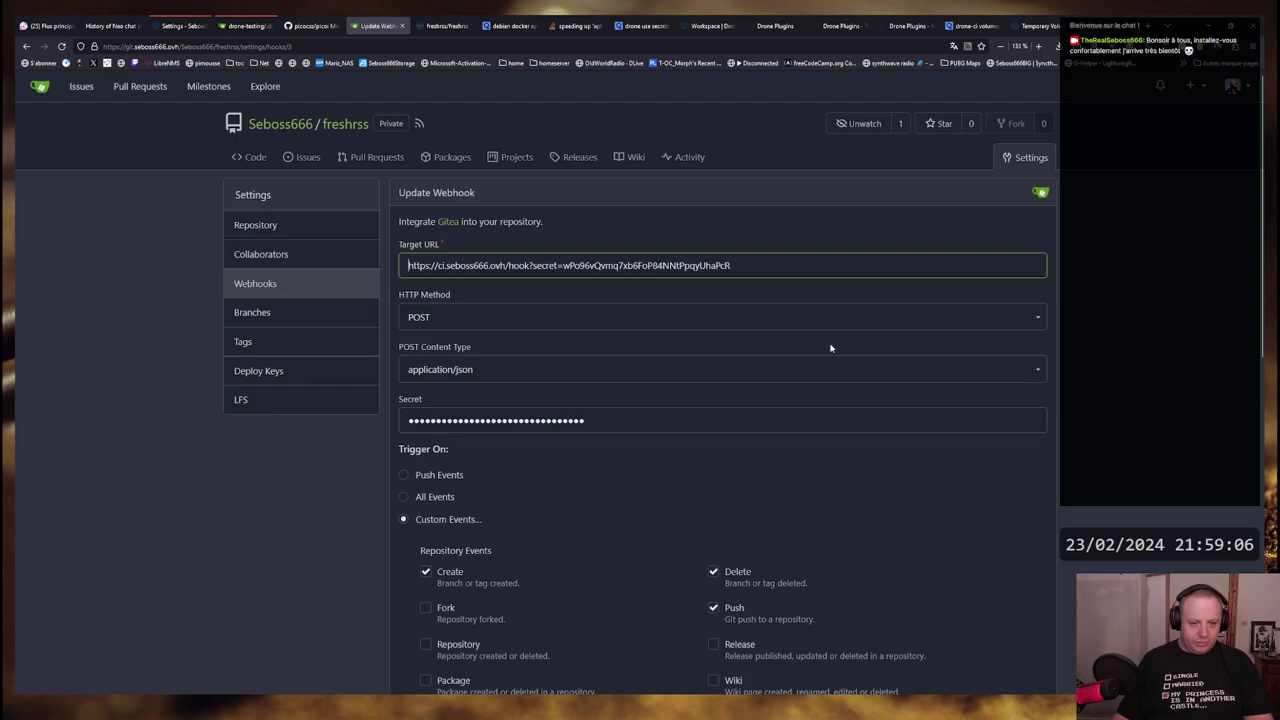
{"action": "scroll", "coordinate": [830, 348], "scroll_direction": "down", "scroll_amount": 10}
{"action": "scroll", "coordinate": [678, 431], "scroll_direction": "up", "scroll_amount": 10}
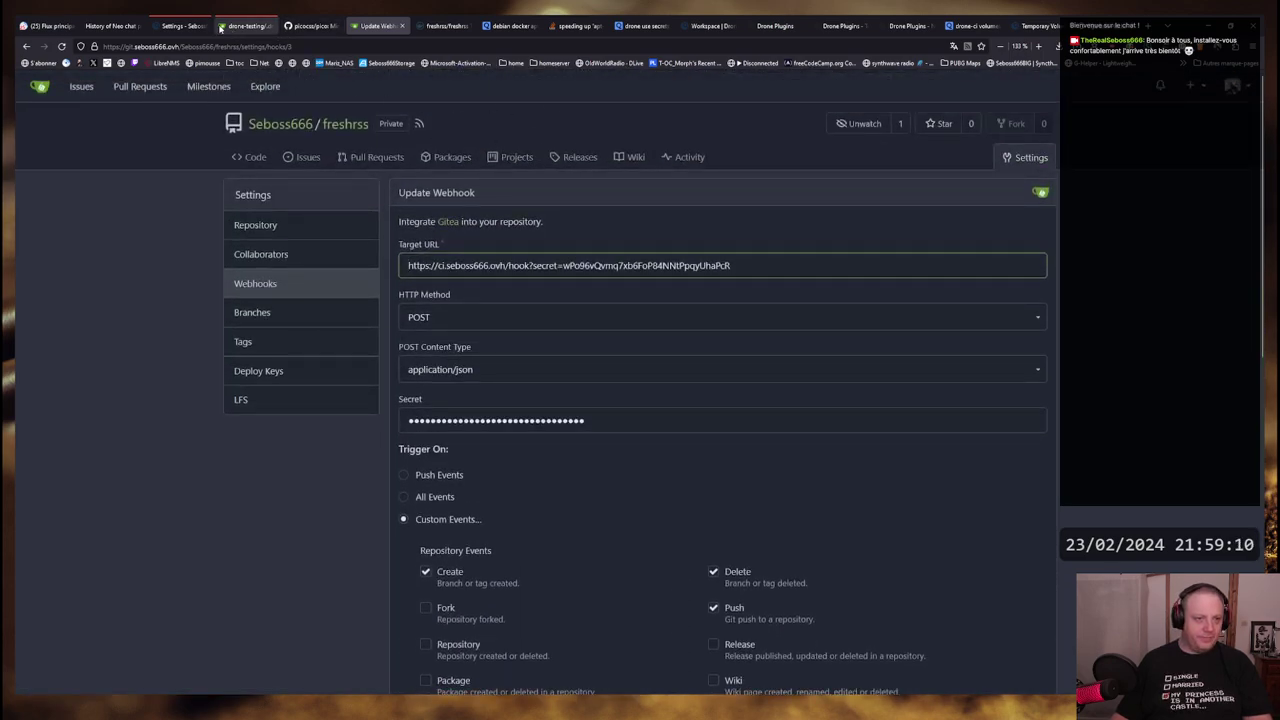
In Drone CI, open the freshrss repository's secrets settings and look at the new secret form without creating one
{"action": "left_click", "coordinate": [180, 25]}
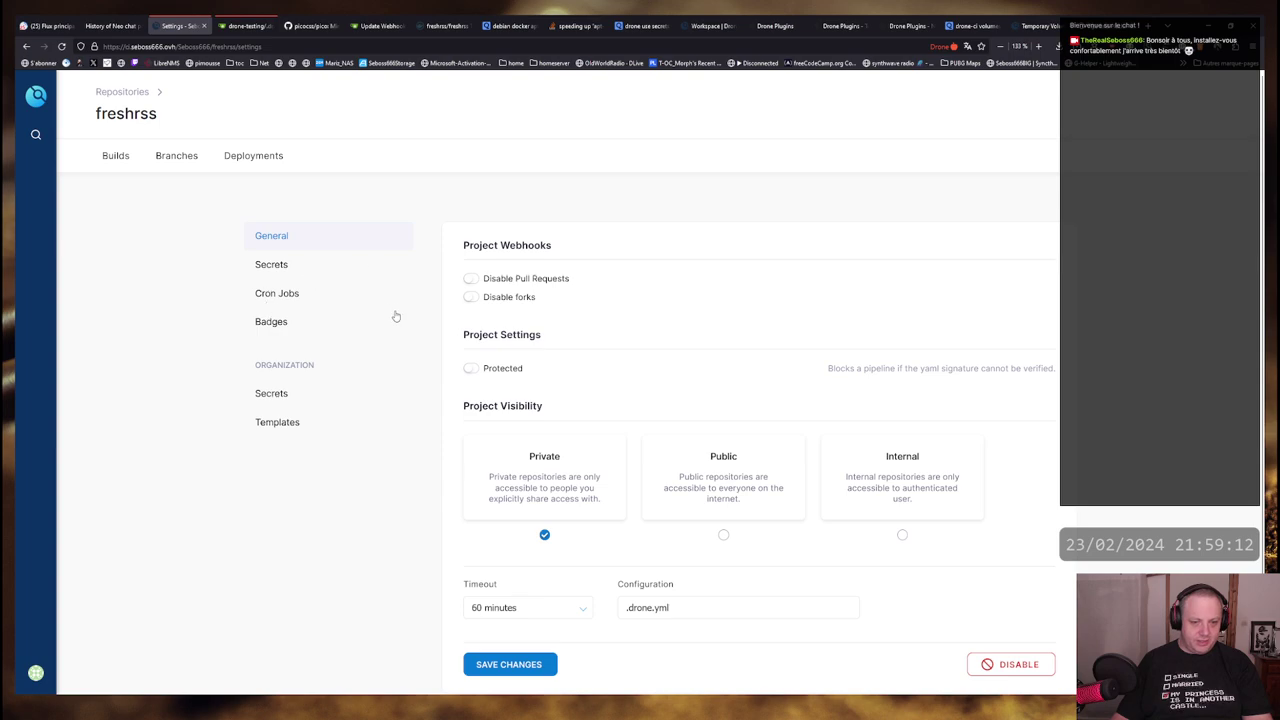
{"action": "left_click", "coordinate": [272, 268]}
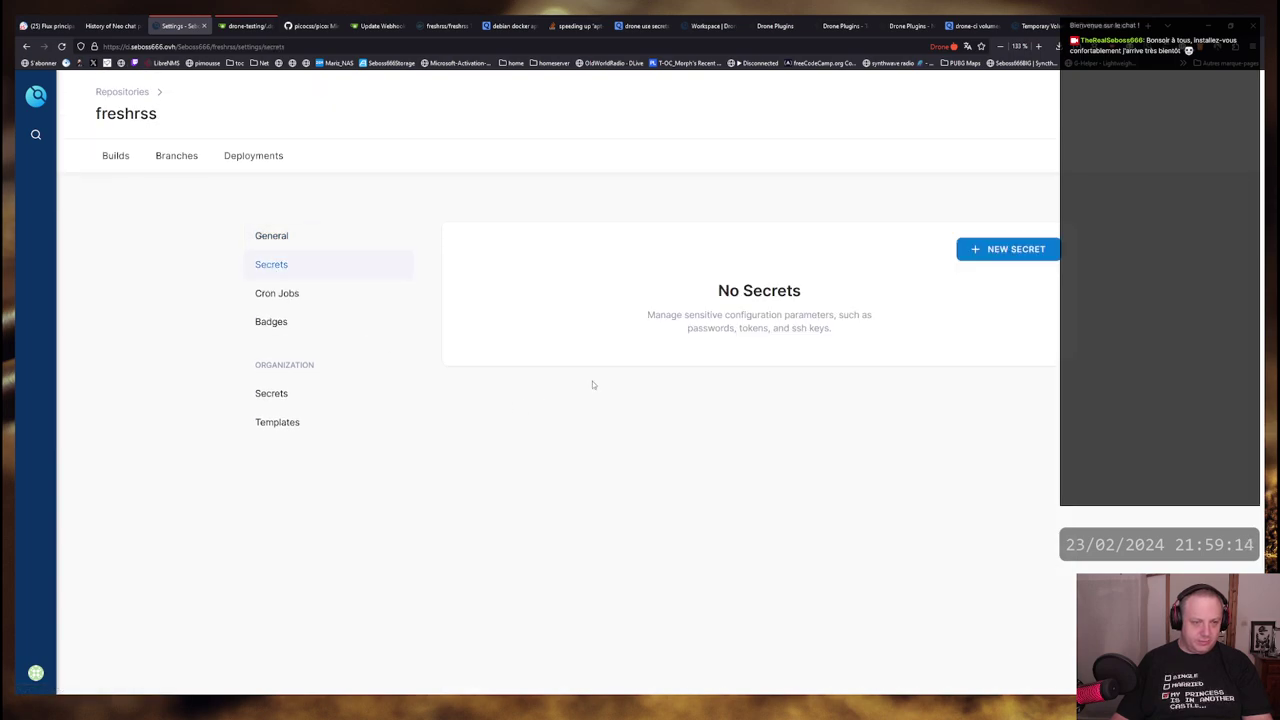
{"action": "left_click", "coordinate": [1029, 256]}
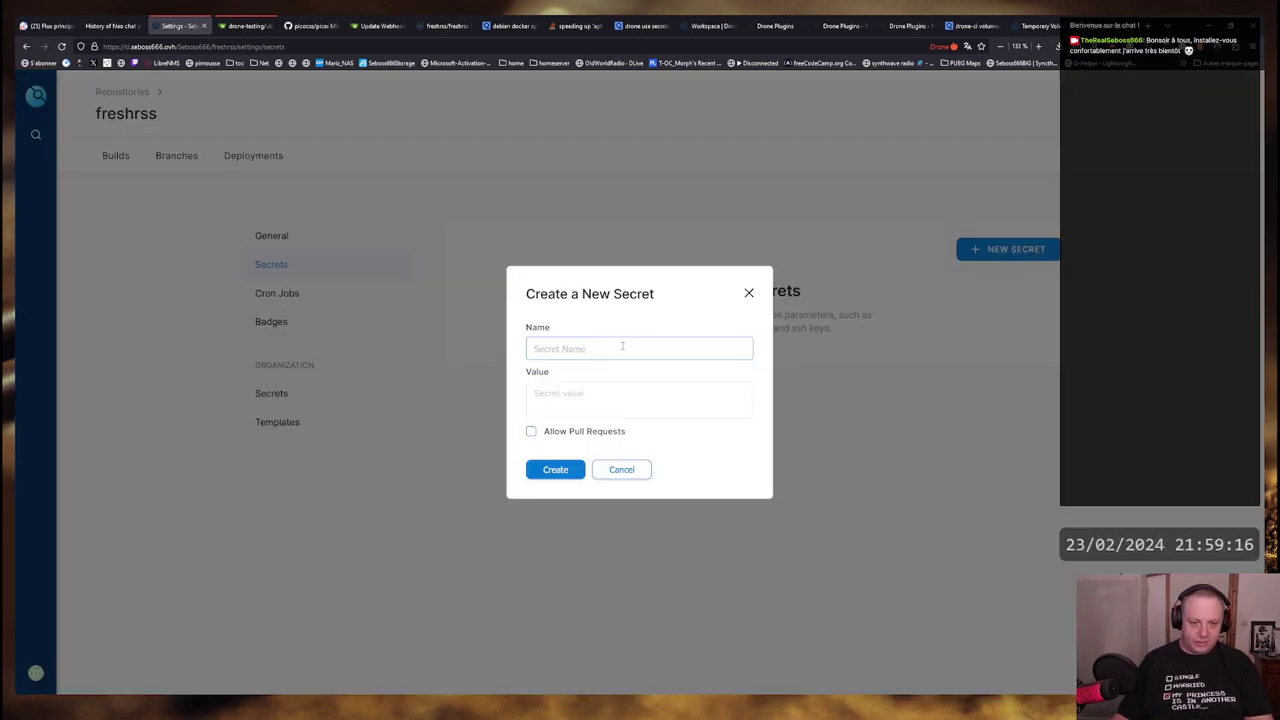
{"action": "left_click", "coordinate": [687, 180]}
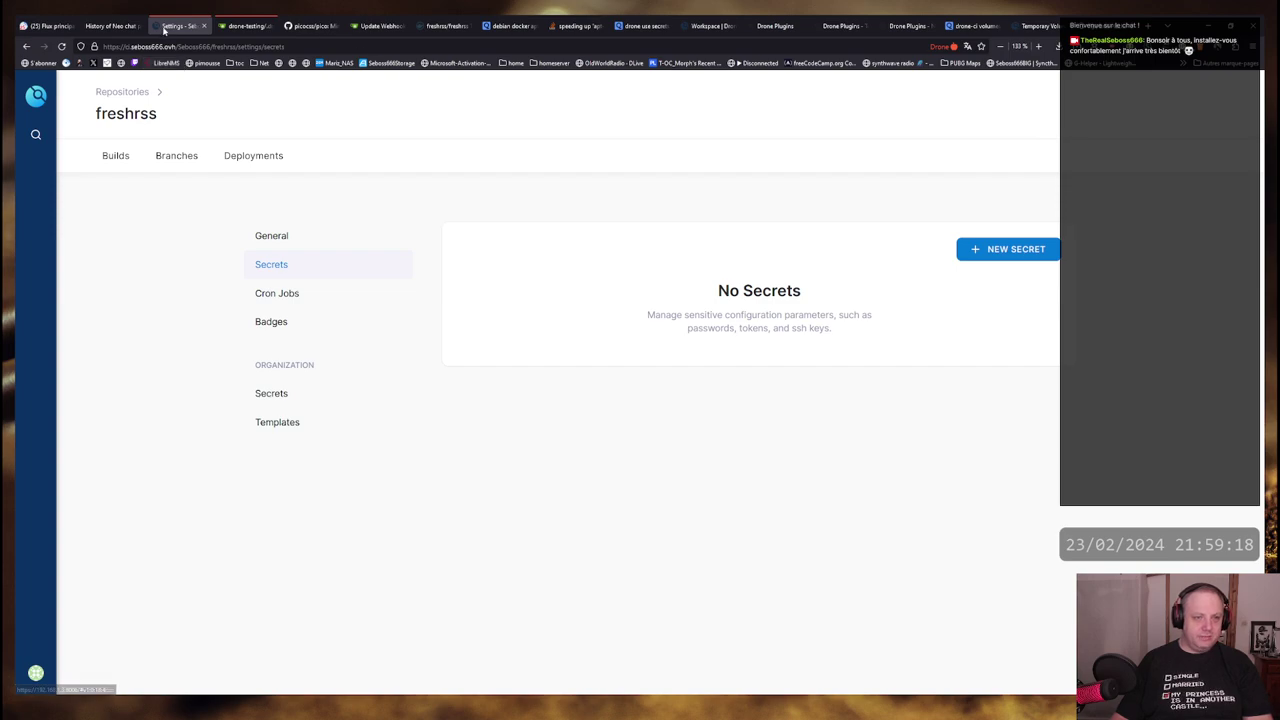
Duplicate the browser tab with the freshrss secrets page and detach the copy from the current window
{"action": "right_click", "coordinate": [178, 28]}
{"action": "left_click", "coordinate": [218, 108]}
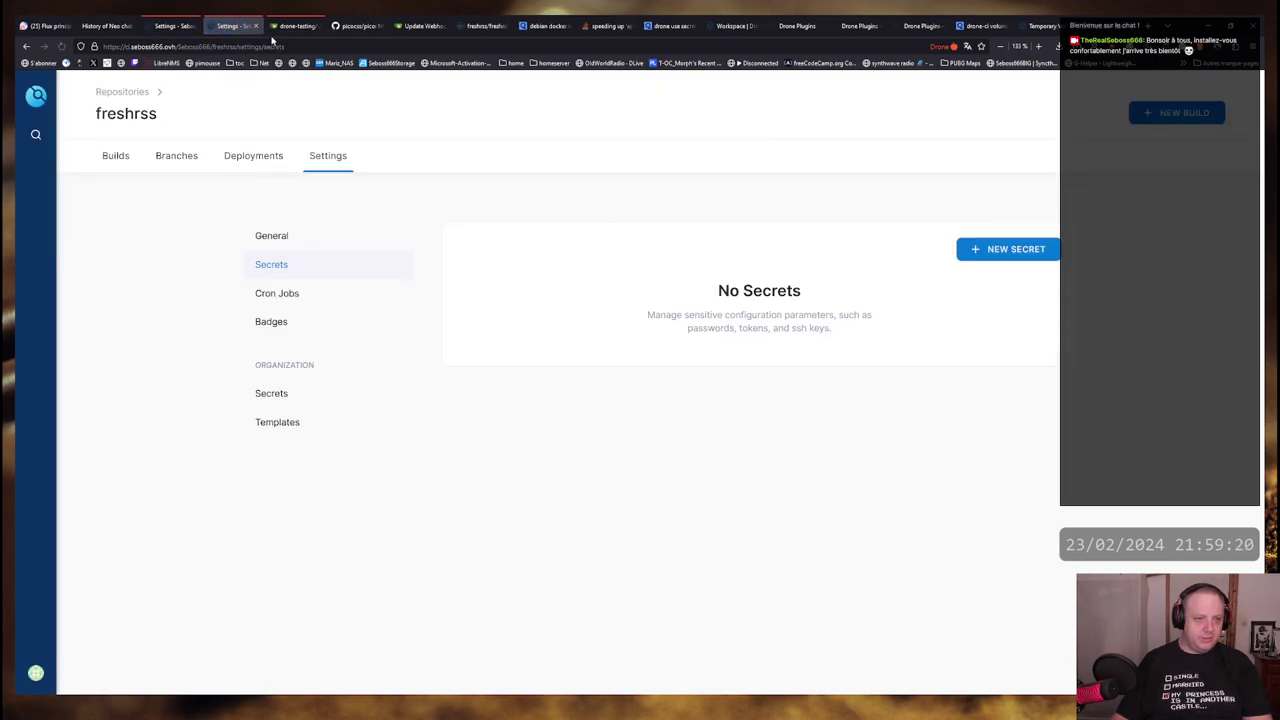
{"action": "left_click_drag", "start_coordinate": [222, 36], "coordinate": [300, 2]}
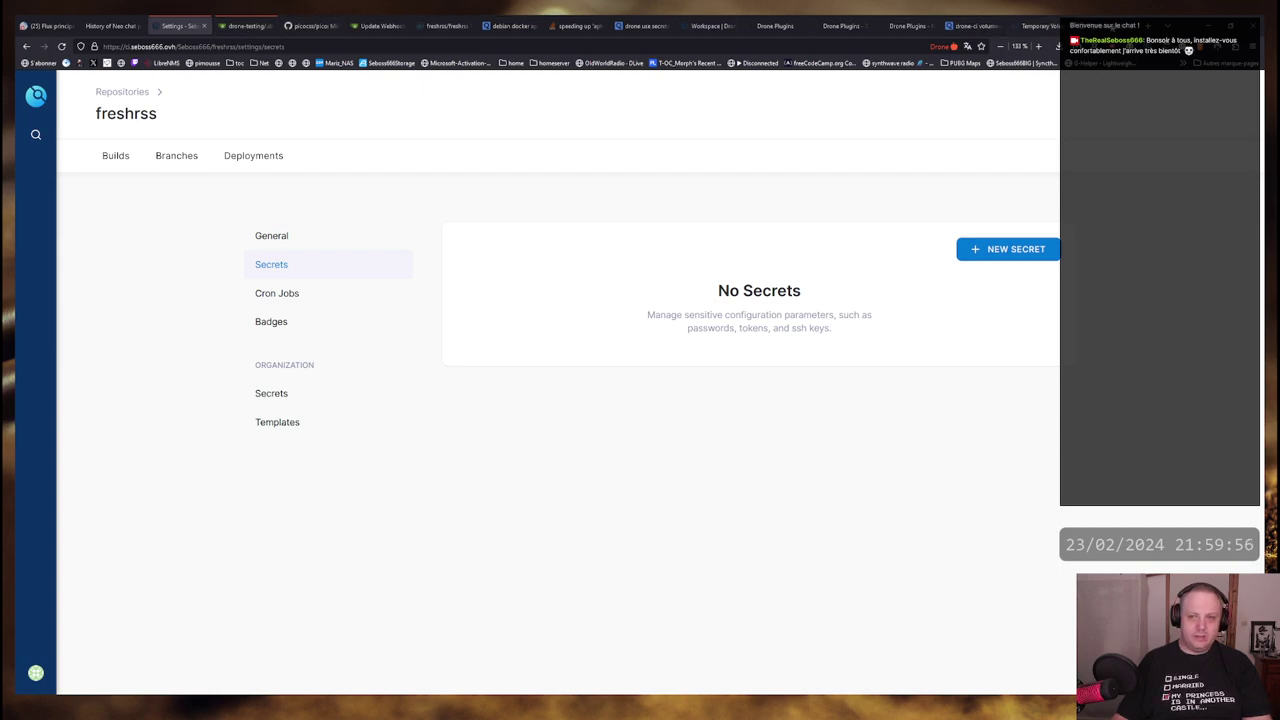
In the Drone documentation, review the Temporary Volumes and Metadata pages for Kubernetes pipelines
{"action": "left_click", "coordinate": [1030, 25]}
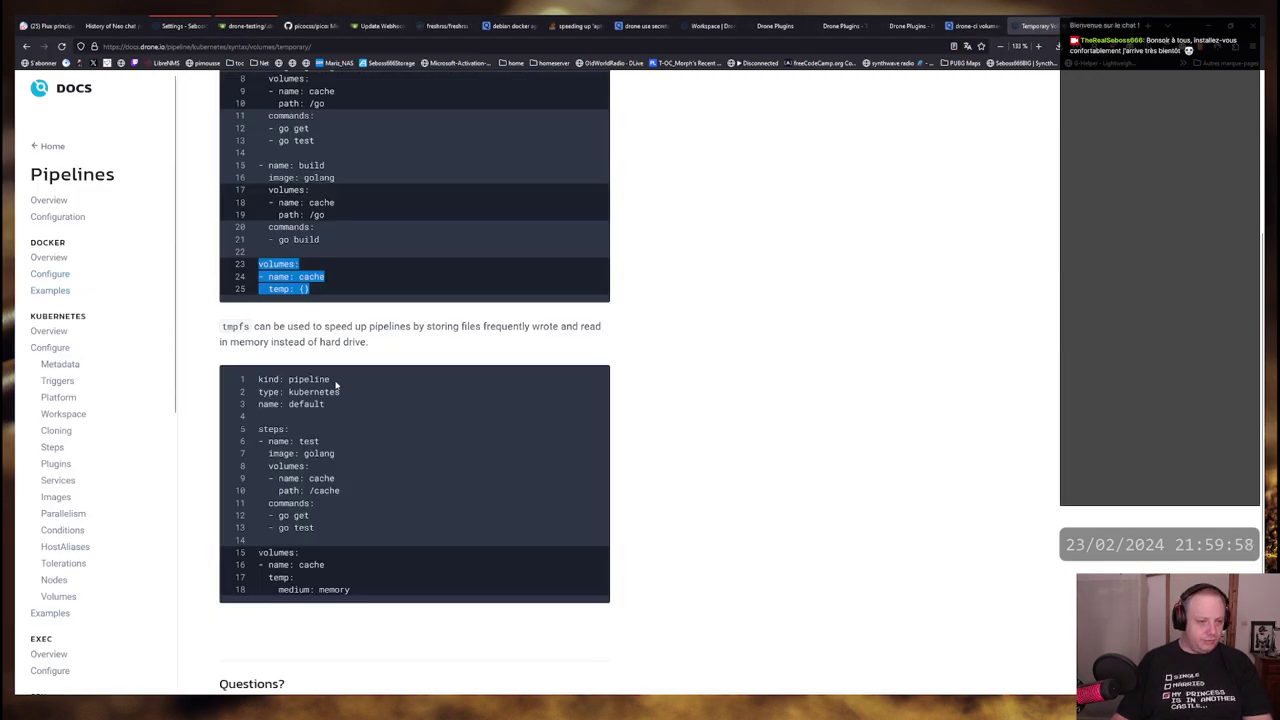
{"action": "scroll", "coordinate": [365, 386], "scroll_direction": "up", "scroll_amount": 3}
{"action": "scroll", "coordinate": [354, 349], "scroll_direction": "down", "scroll_amount": 1}
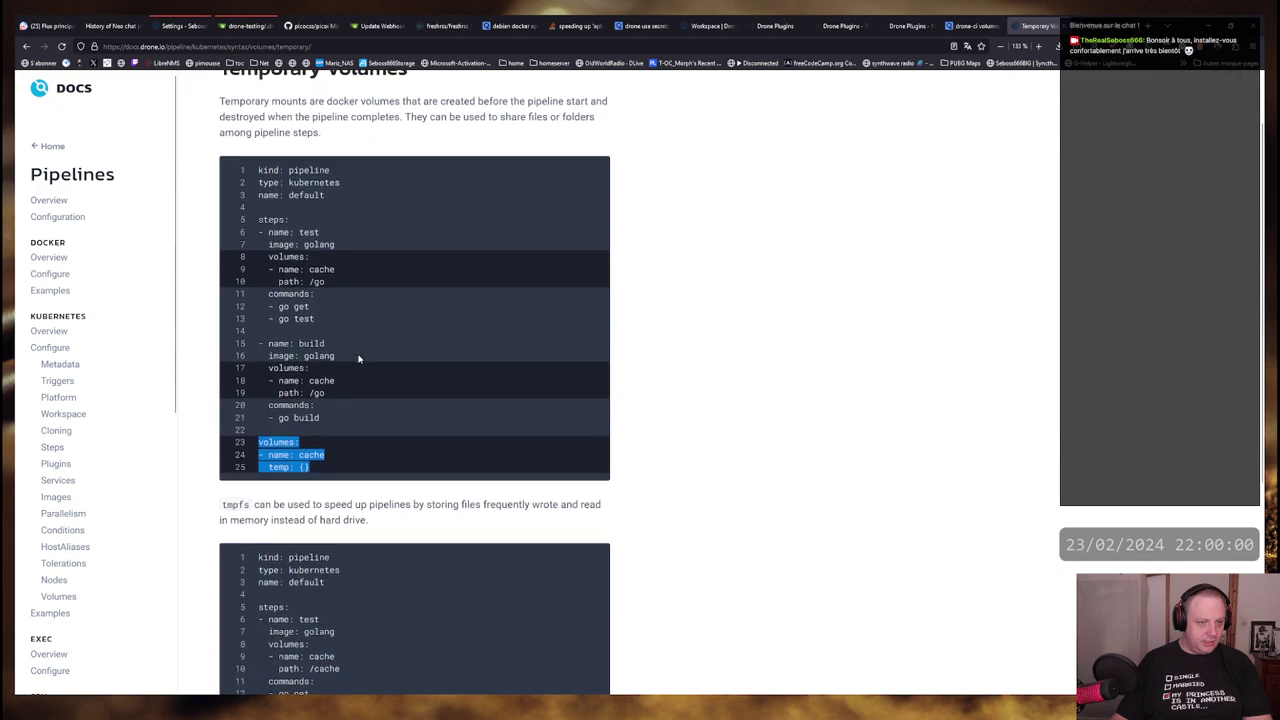
{"action": "scroll", "coordinate": [354, 349], "scroll_direction": "up", "scroll_amount": 1}
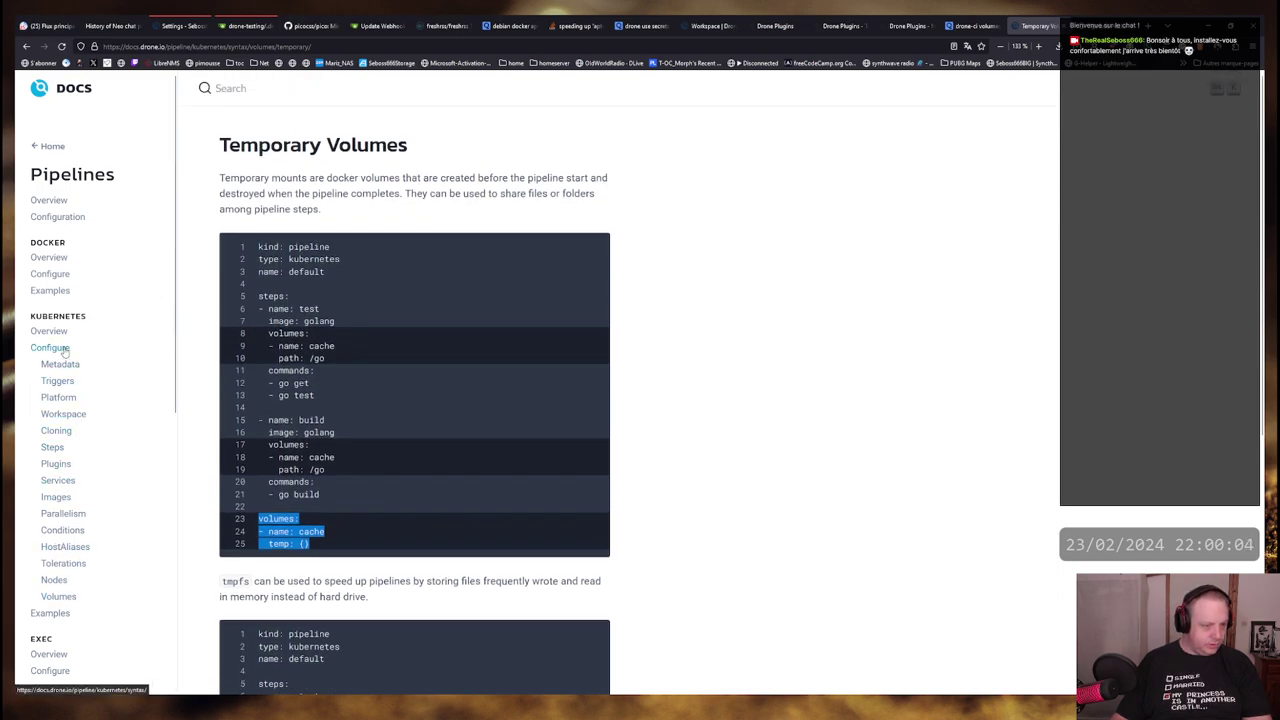
{"action": "scroll", "coordinate": [58, 345], "scroll_direction": "down", "scroll_amount": 3}
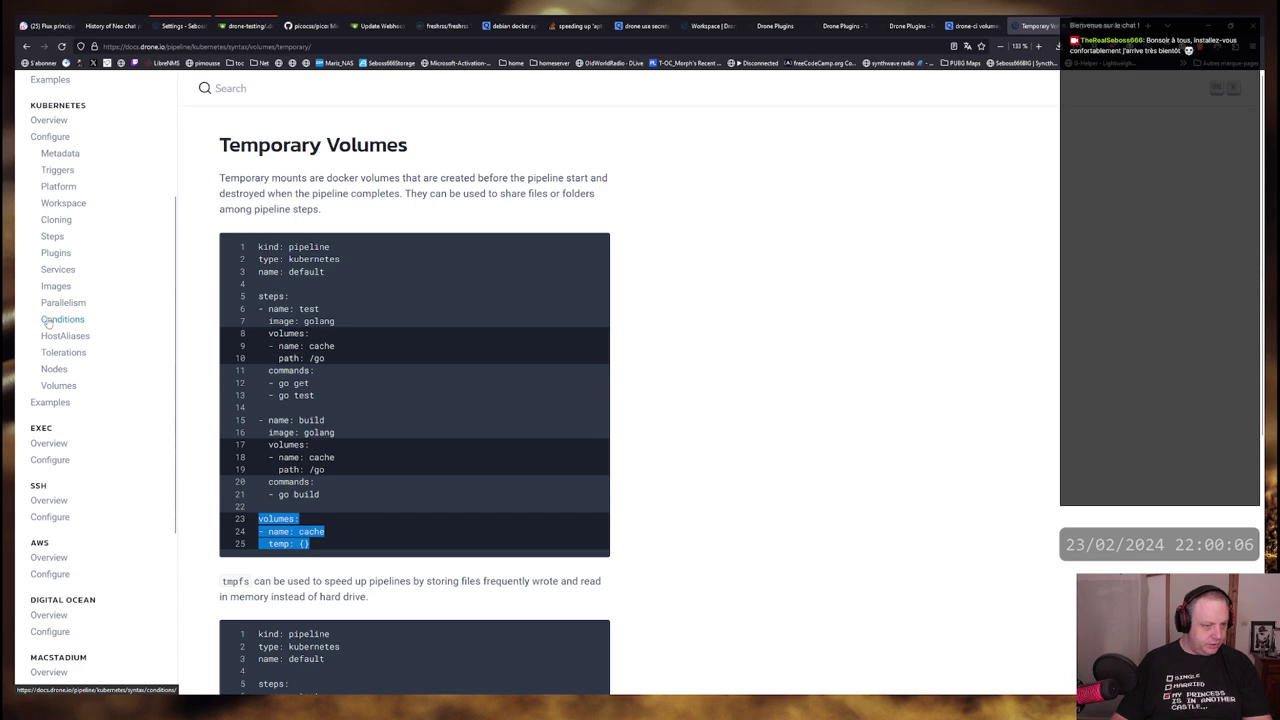
{"action": "scroll", "coordinate": [47, 322], "scroll_direction": "up", "scroll_amount": 2}
{"action": "left_click", "coordinate": [57, 294]}
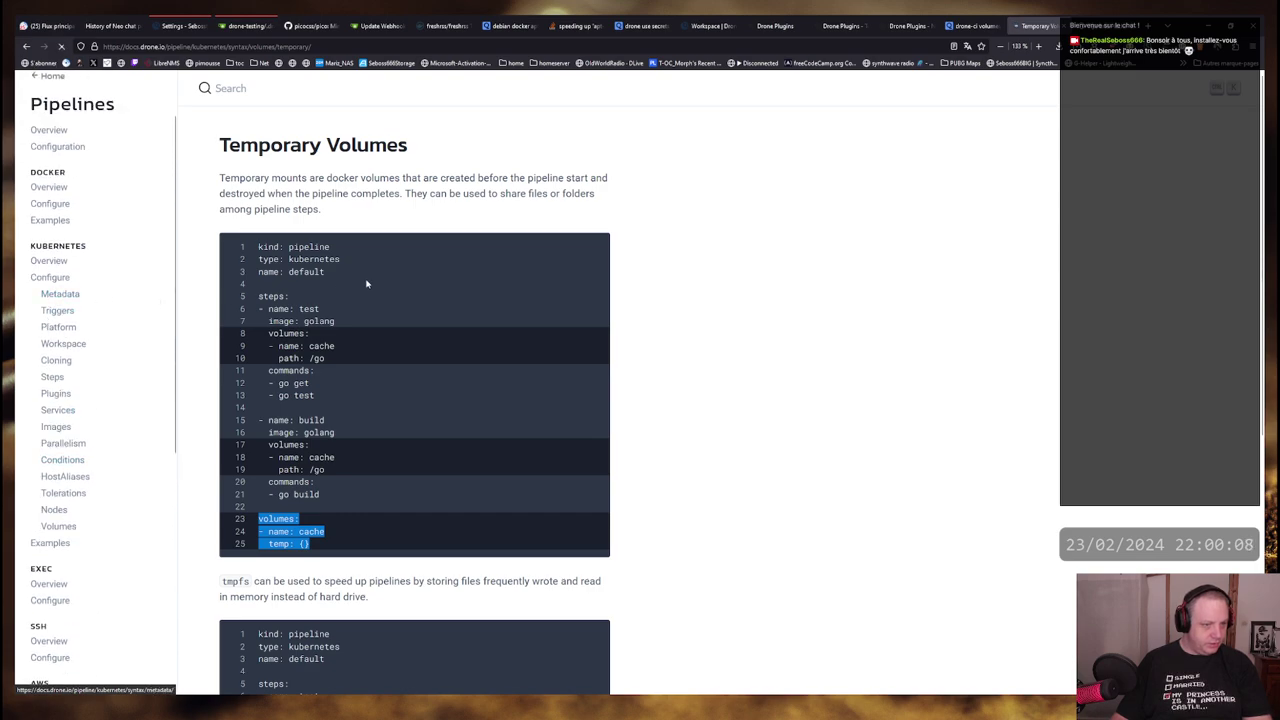
{"action": "scroll", "coordinate": [316, 384], "scroll_direction": "down", "scroll_amount": 1}
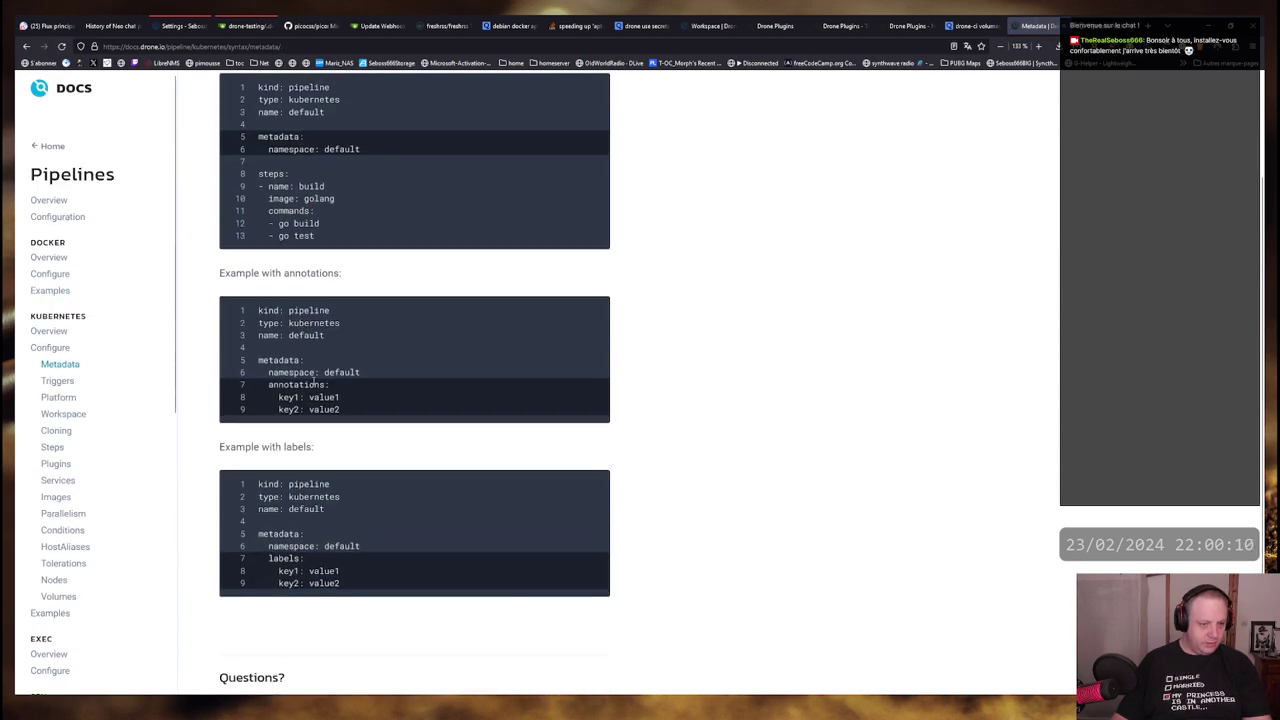
{"action": "scroll", "coordinate": [316, 384], "scroll_direction": "down", "scroll_amount": 1}
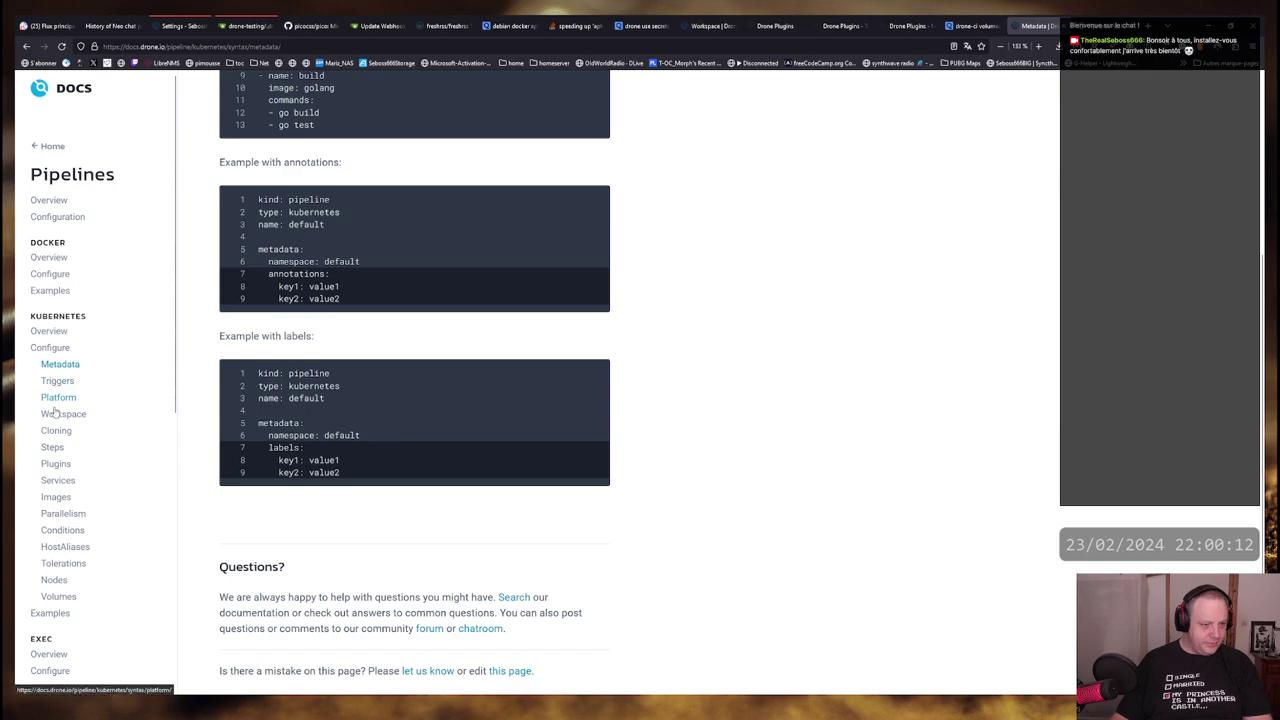
Read the Steps page and the overview of volume types in the Kubernetes pipeline documentation
{"action": "left_click", "coordinate": [54, 447]}
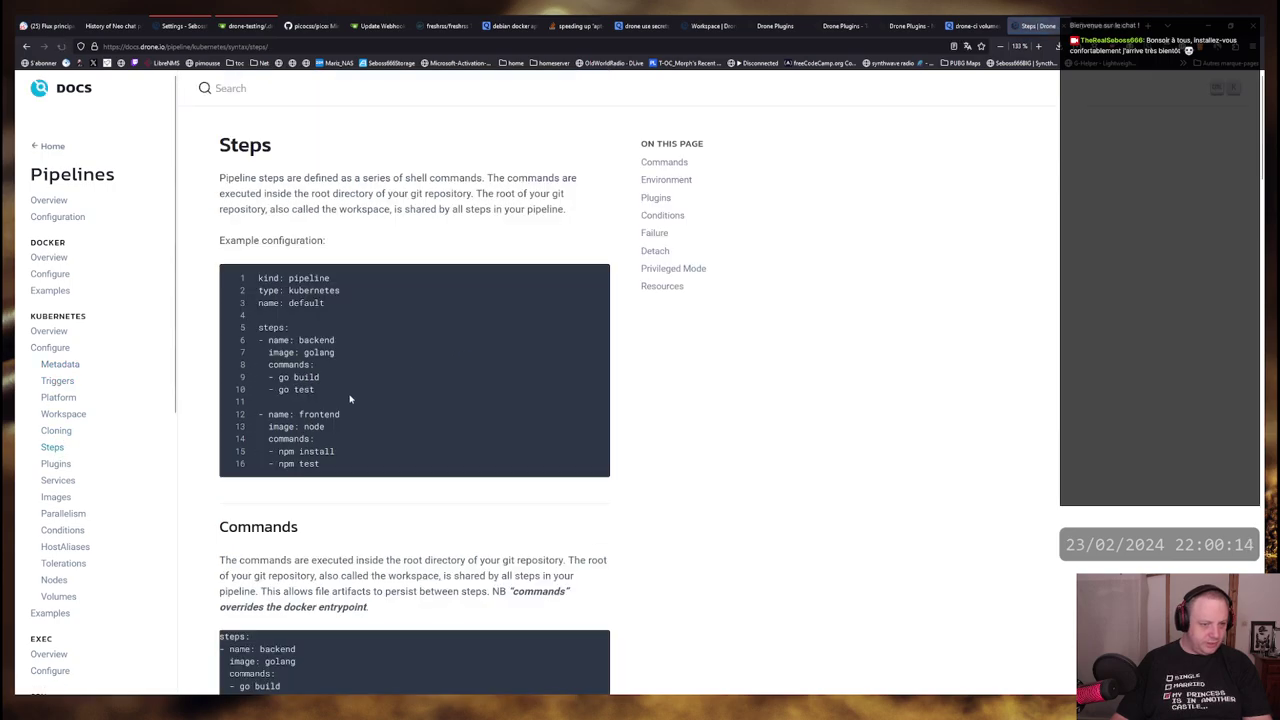
{"action": "scroll", "coordinate": [350, 399], "scroll_direction": "down", "scroll_amount": 6}
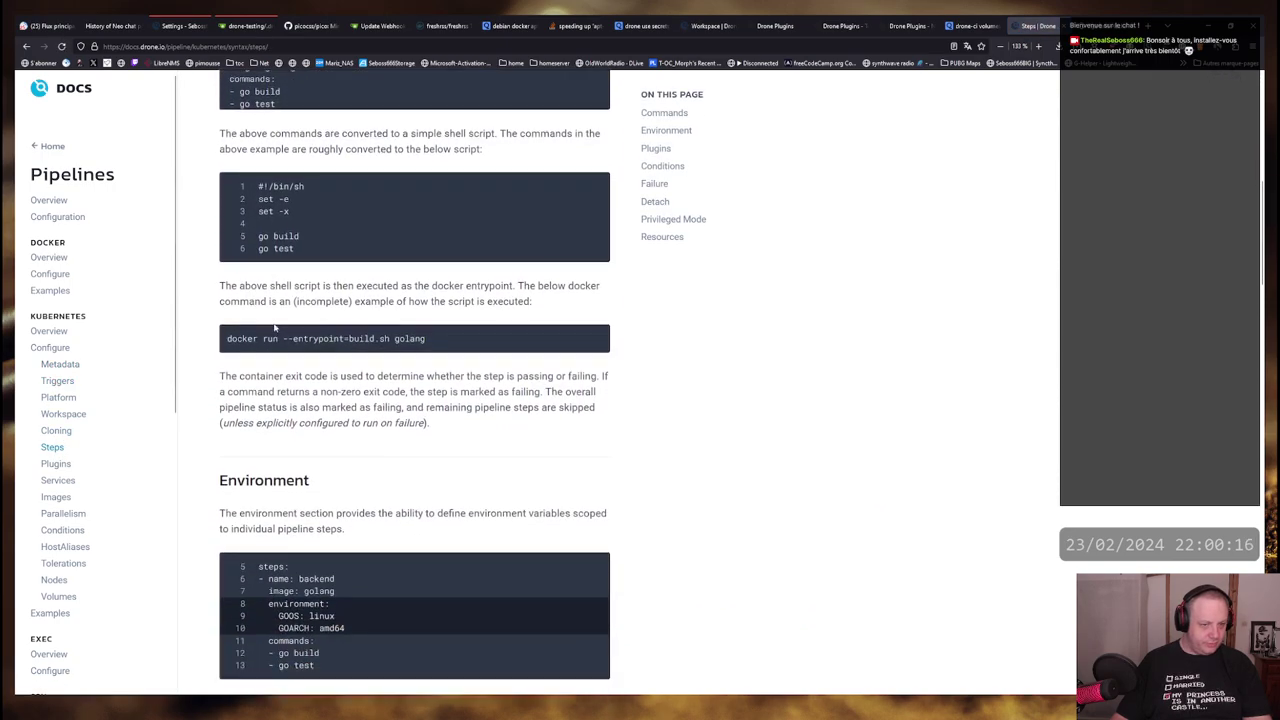
{"action": "scroll", "coordinate": [274, 327], "scroll_direction": "down", "scroll_amount": 3}
{"action": "scroll", "coordinate": [274, 325], "scroll_direction": "up", "scroll_amount": 10}
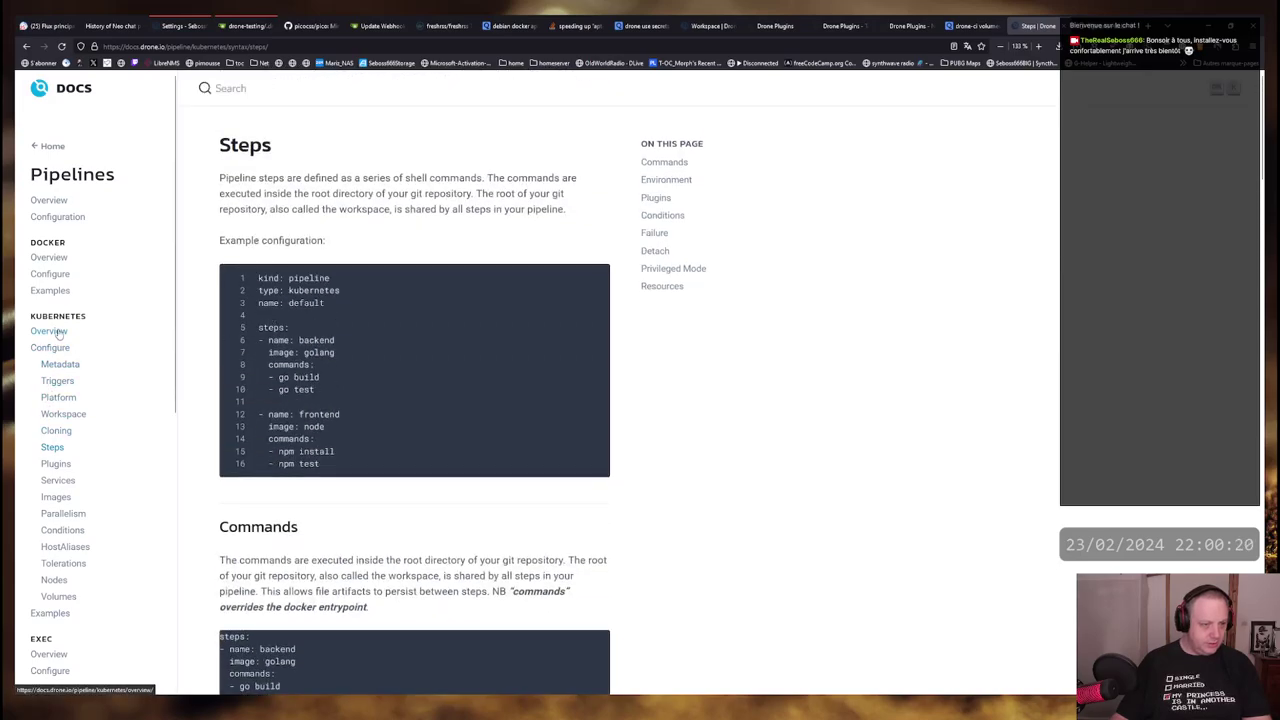
{"action": "scroll", "coordinate": [60, 368], "scroll_direction": "down", "scroll_amount": 3}
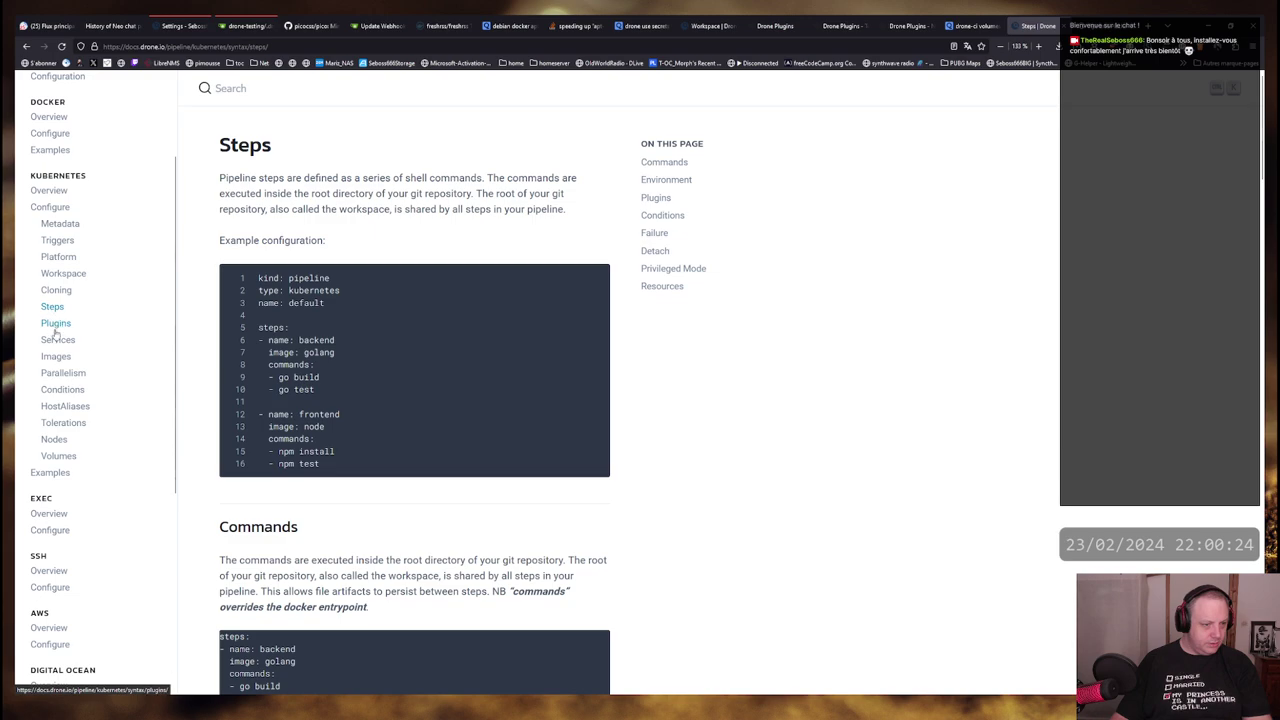
{"action": "left_click", "coordinate": [57, 456]}
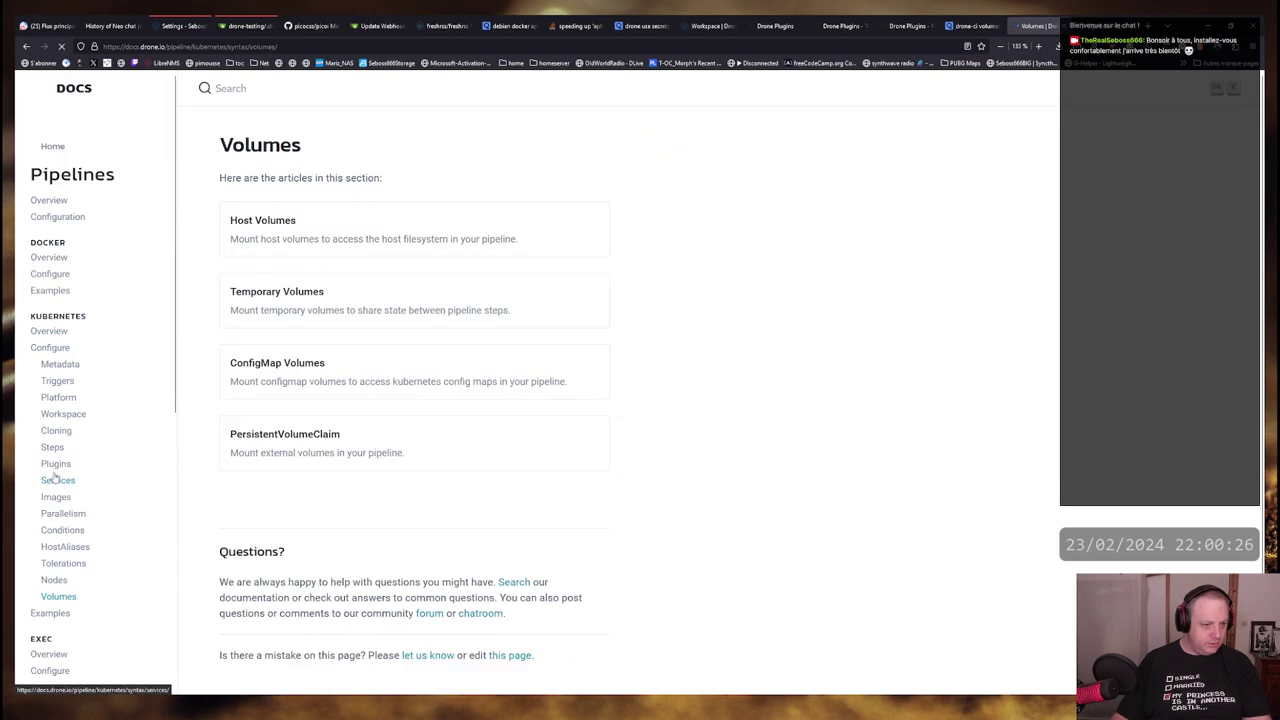
{"action": "scroll", "coordinate": [163, 356], "scroll_direction": "down", "scroll_amount": 2}
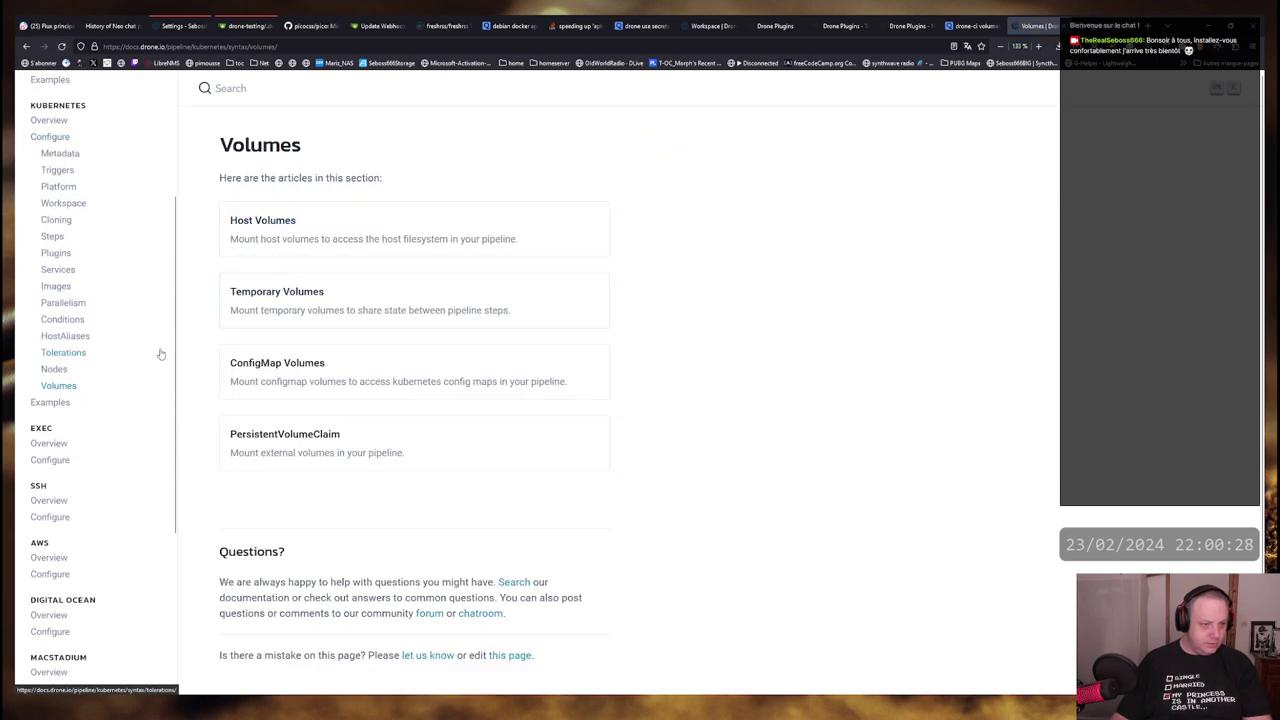
Open the Docker example among the Kubernetes pipeline examples and highlight its docker:dind image line
{"action": "left_click", "coordinate": [50, 402]}
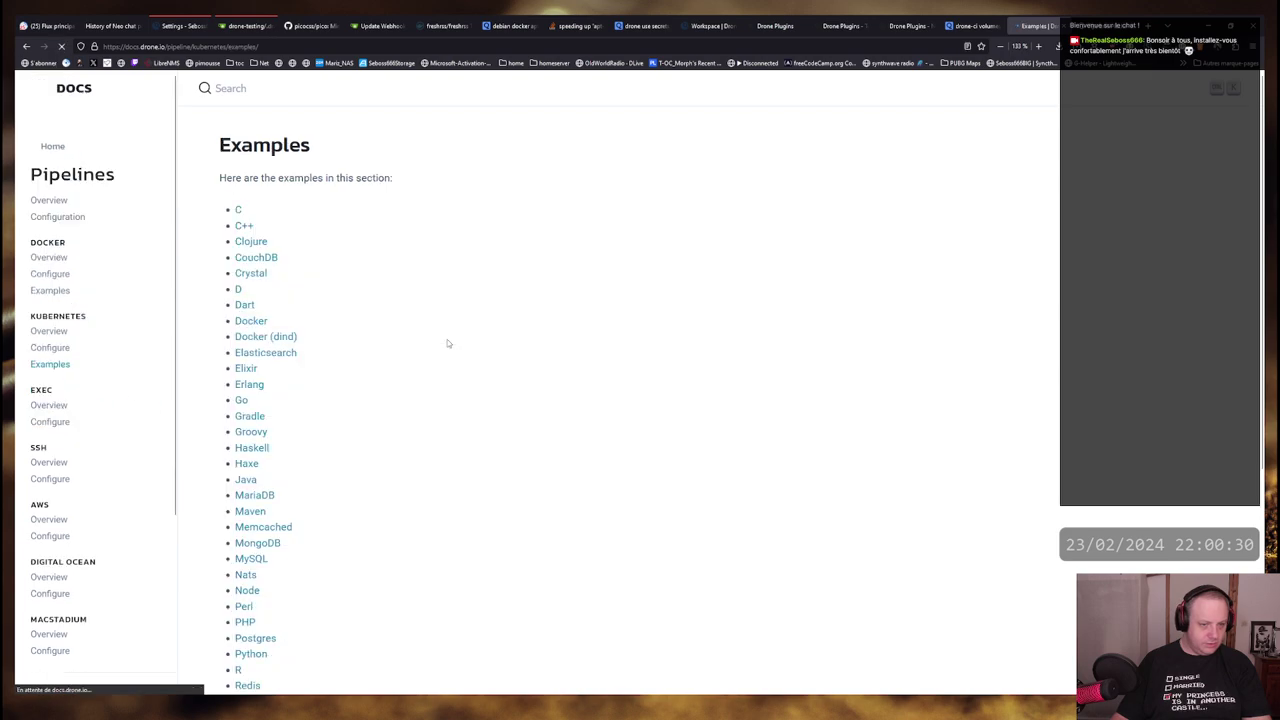
{"action": "scroll", "coordinate": [300, 232], "scroll_direction": "down", "scroll_amount": 3}
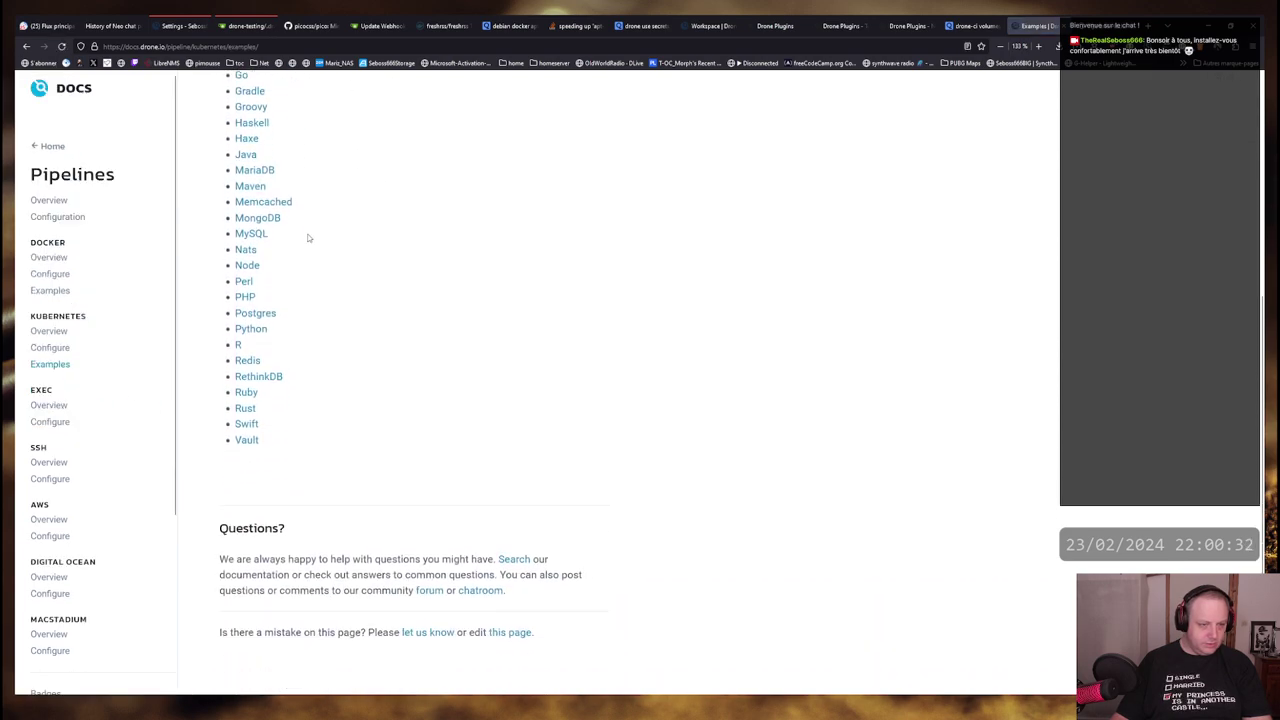
{"action": "scroll", "coordinate": [250, 290], "scroll_direction": "up", "scroll_amount": 2}
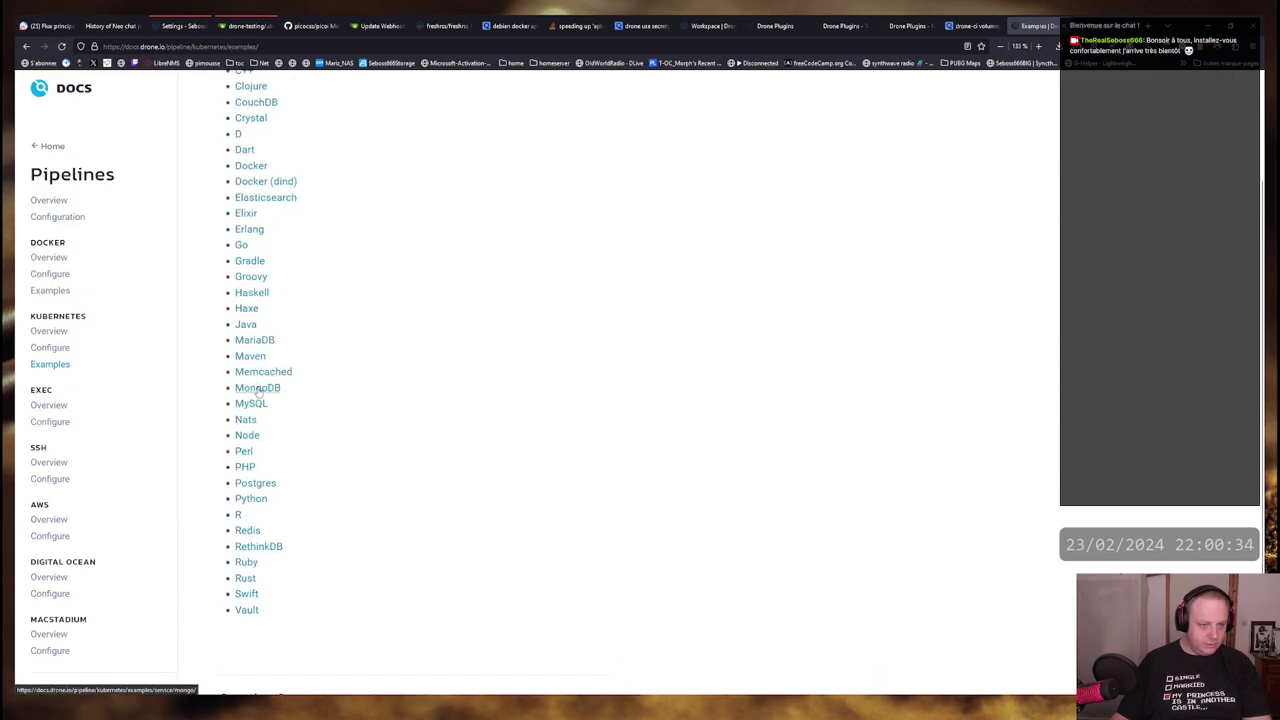
{"action": "scroll", "coordinate": [275, 395], "scroll_direction": "up", "scroll_amount": 2}
{"action": "left_click", "coordinate": [251, 321]}
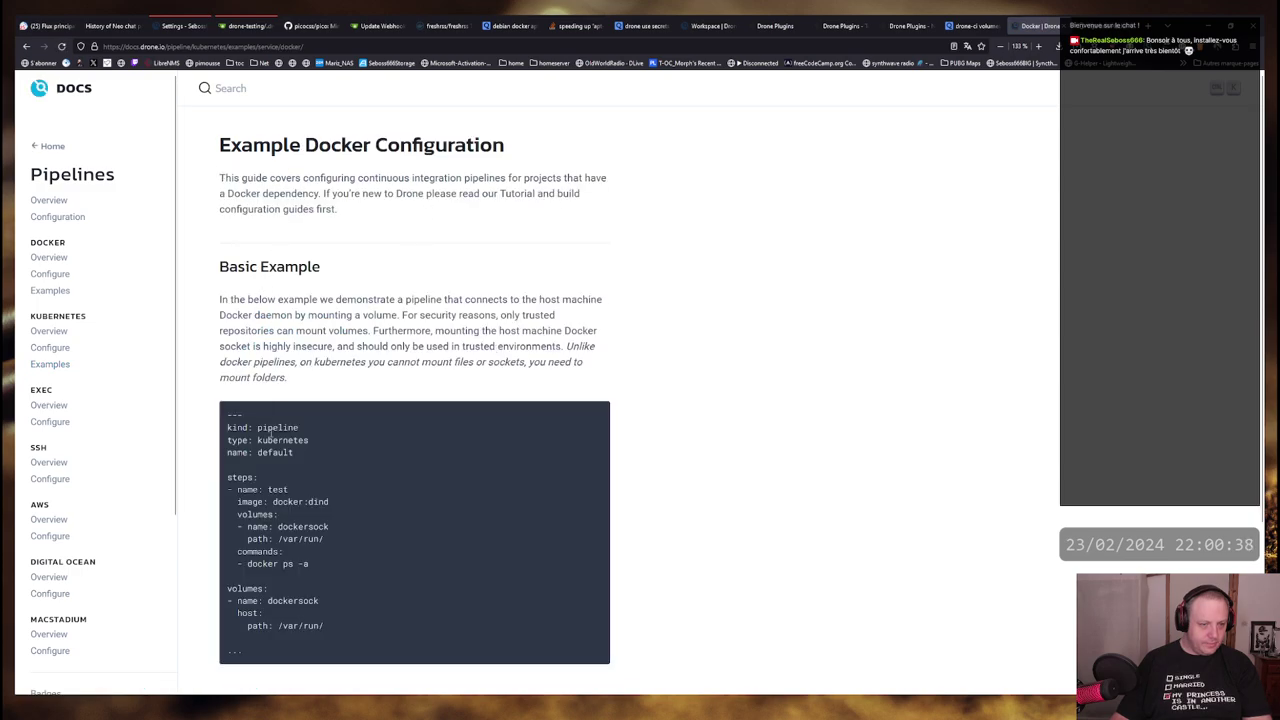
{"action": "left_click_drag", "start_coordinate": [330, 502], "coordinate": [228, 502]}
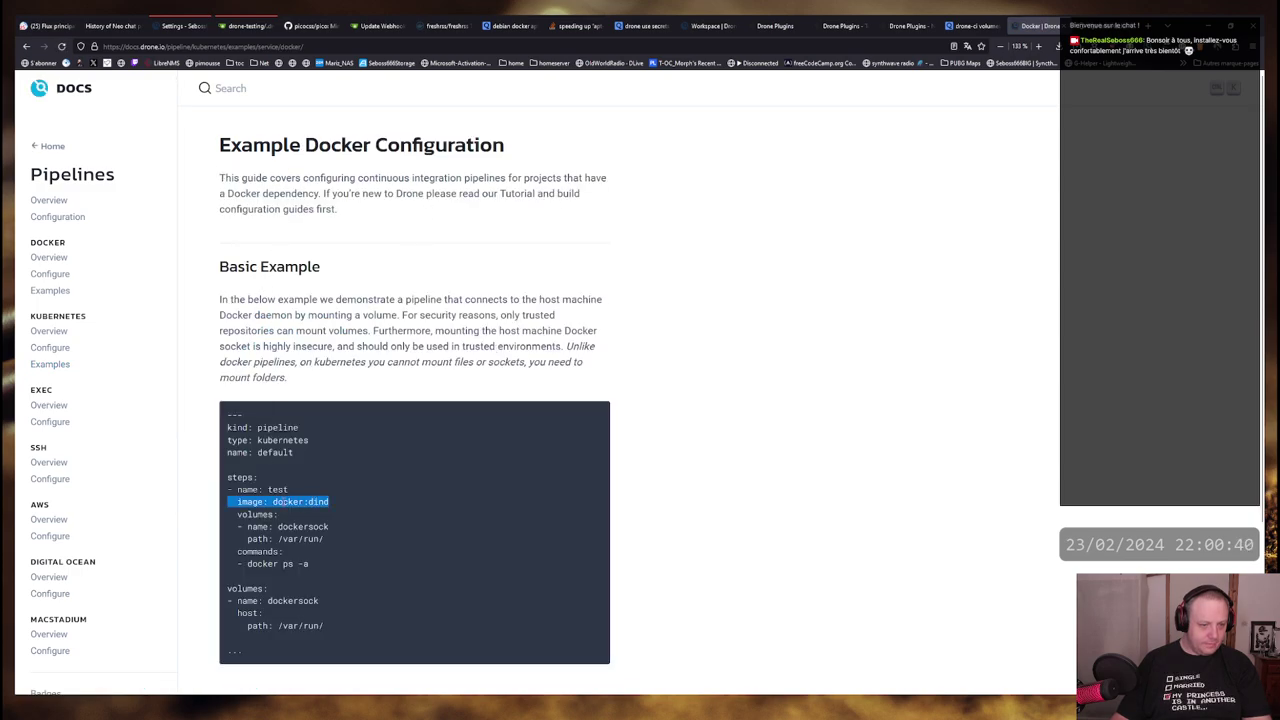
Read through the Basic Example on the Docker configuration page for Kubernetes pipelines
{"action": "left_click", "coordinate": [320, 443]}
{"action": "scroll", "coordinate": [322, 442], "scroll_direction": "down", "scroll_amount": 3}
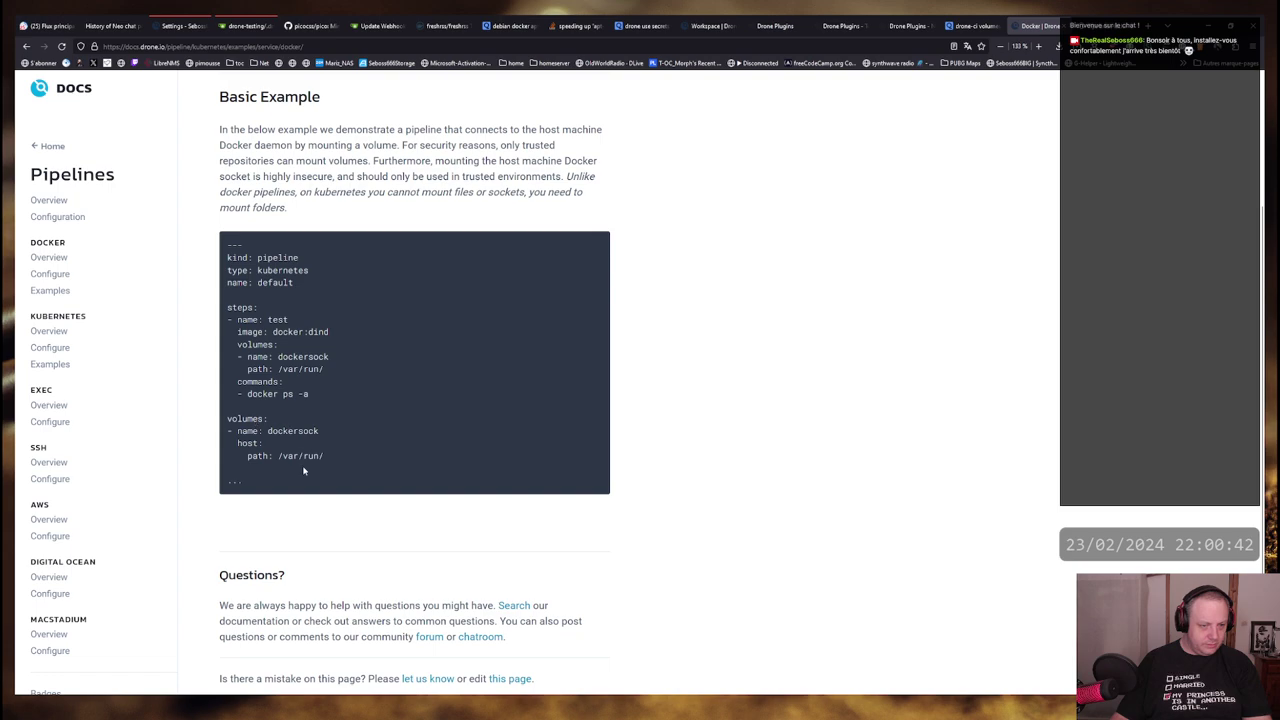
{"action": "scroll", "coordinate": [304, 470], "scroll_direction": "down", "scroll_amount": 1}
{"action": "scroll", "coordinate": [94, 430], "scroll_direction": "up", "scroll_amount": 4}
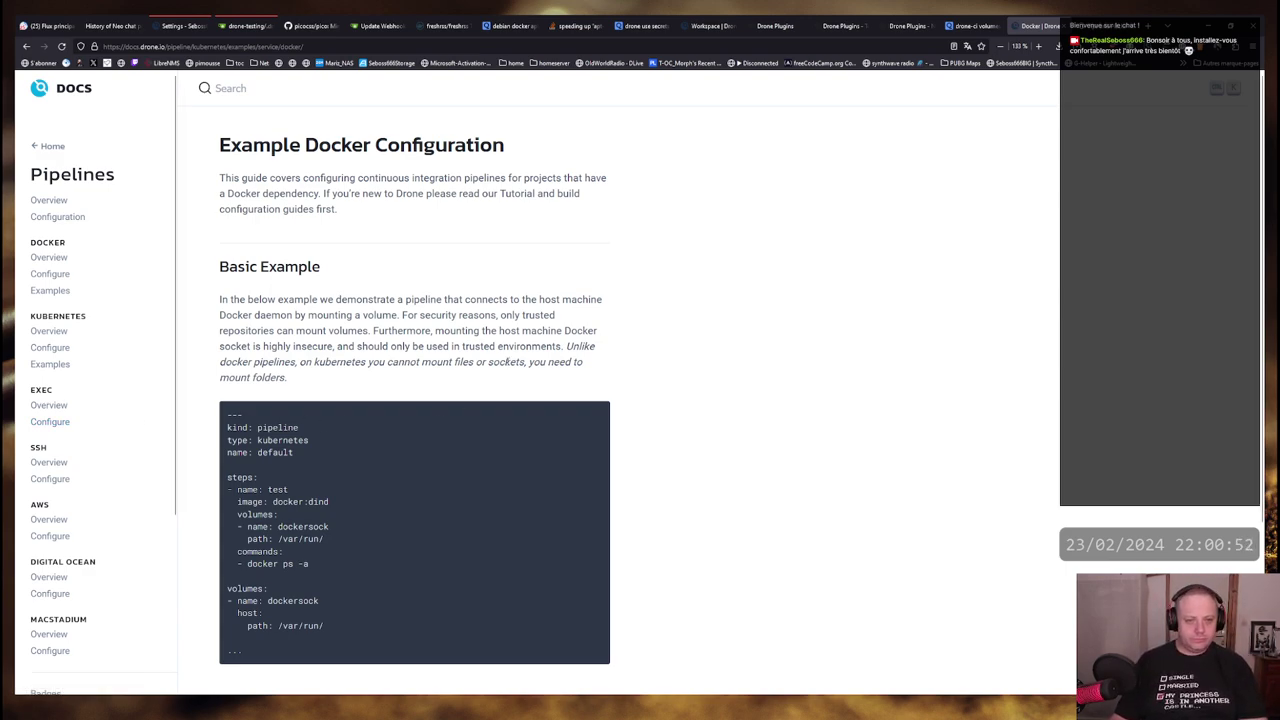
Read the Workspace and Cloning pages in the Kubernetes pipeline configuration documentation
{"action": "left_click", "coordinate": [47, 348]}
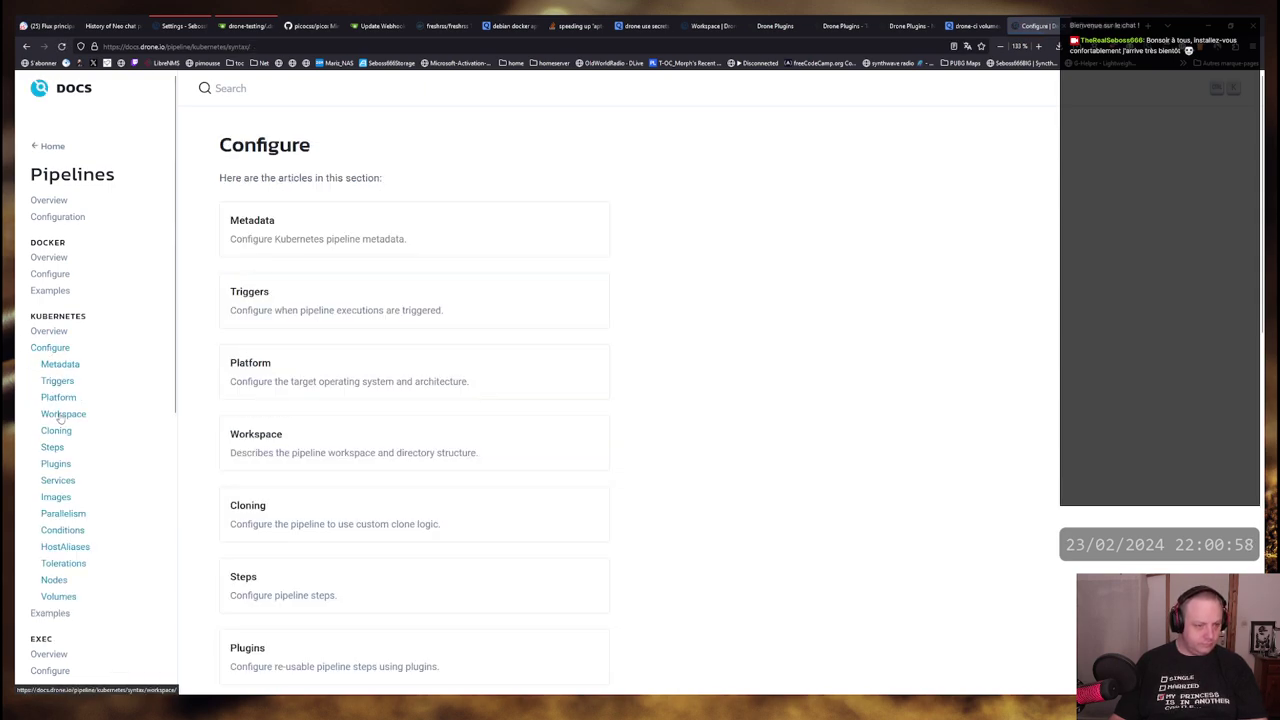
{"action": "left_click", "coordinate": [60, 414]}
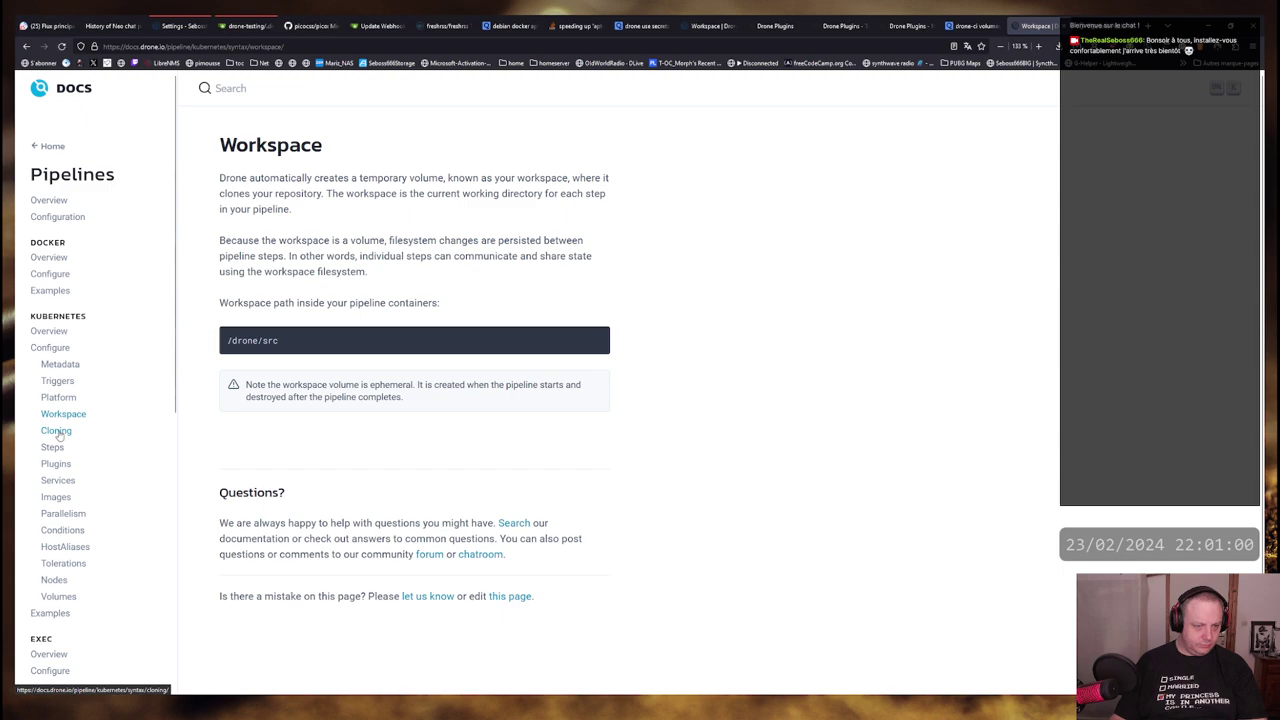
{"action": "left_click", "coordinate": [57, 431]}
{"action": "scroll", "coordinate": [390, 420], "scroll_direction": "down", "scroll_amount": 2}
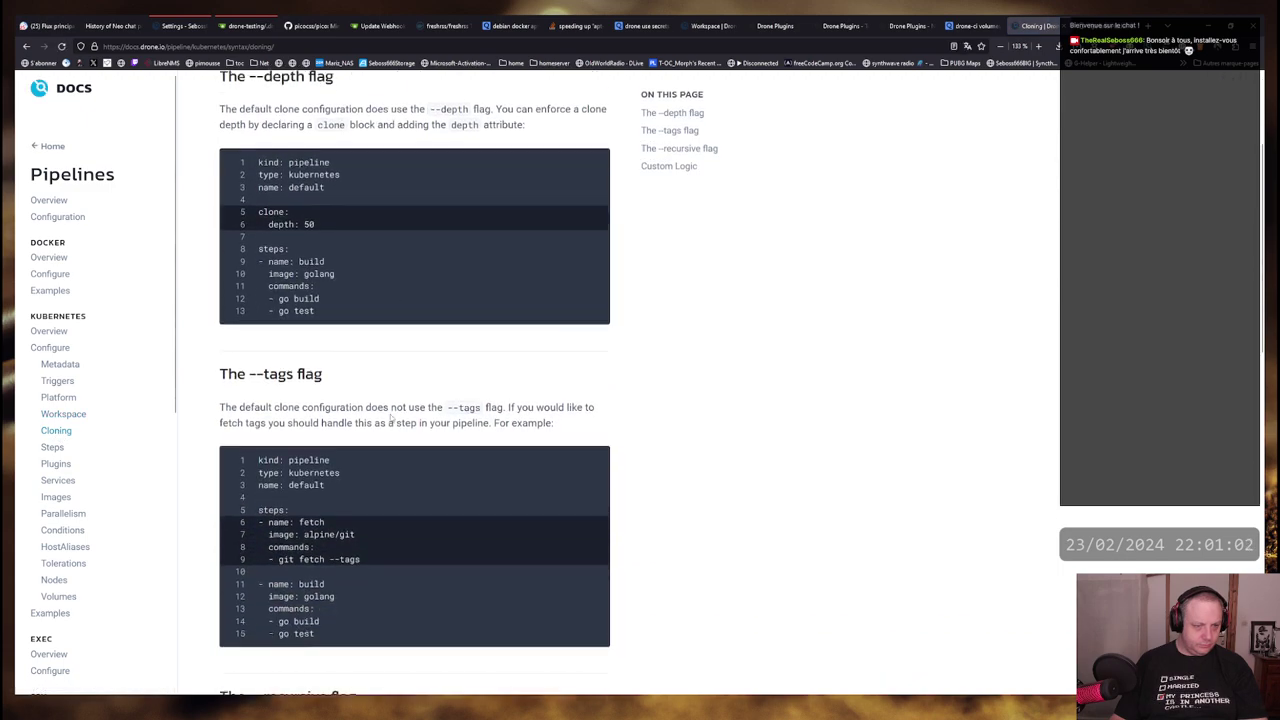
{"action": "scroll", "coordinate": [390, 420], "scroll_direction": "down", "scroll_amount": 2}
{"action": "scroll", "coordinate": [385, 413], "scroll_direction": "down", "scroll_amount": 3}
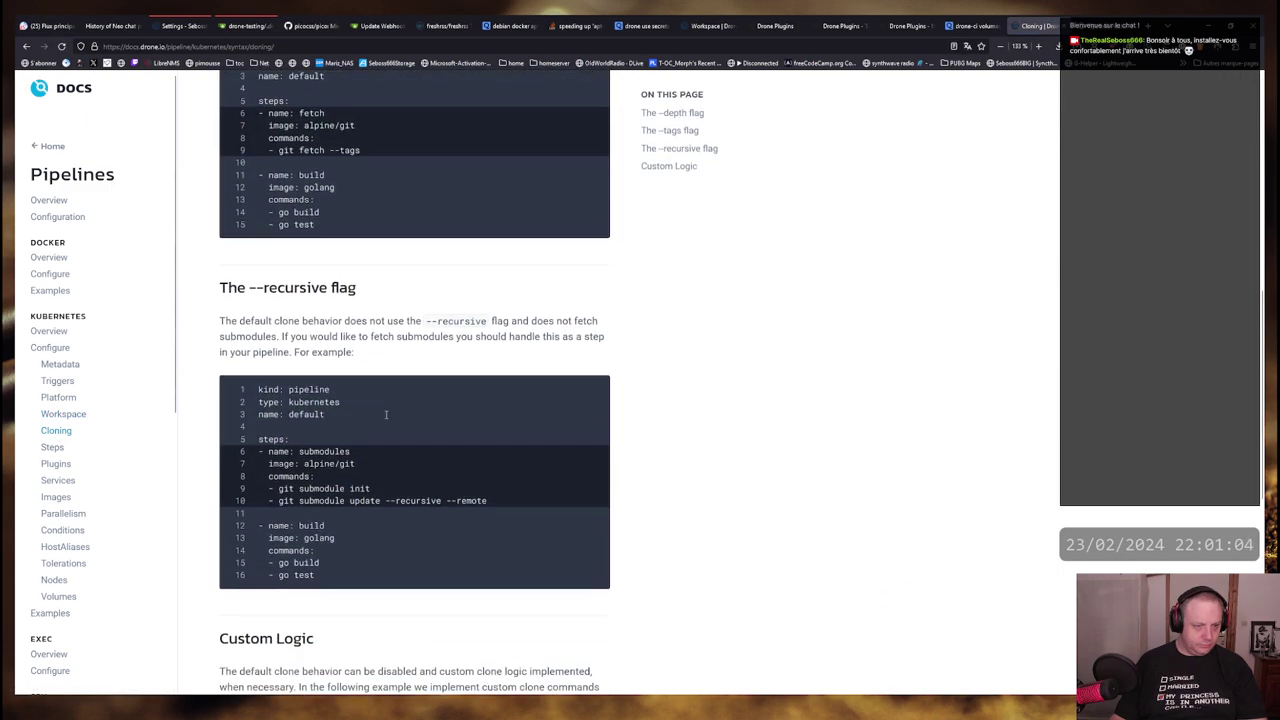
{"action": "scroll", "coordinate": [385, 414], "scroll_direction": "down", "scroll_amount": 2}
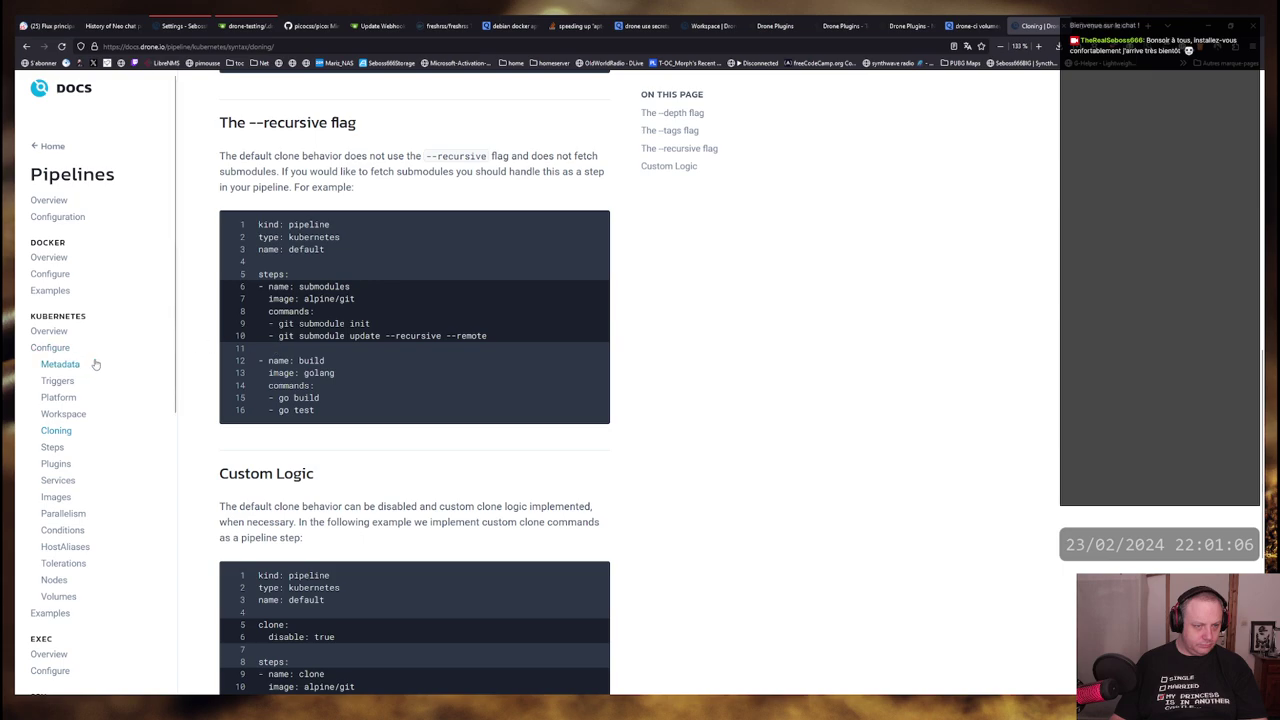
{"action": "scroll", "coordinate": [390, 426], "scroll_direction": "down", "scroll_amount": 4}
{"action": "scroll", "coordinate": [264, 310], "scroll_direction": "up", "scroll_amount": 15}
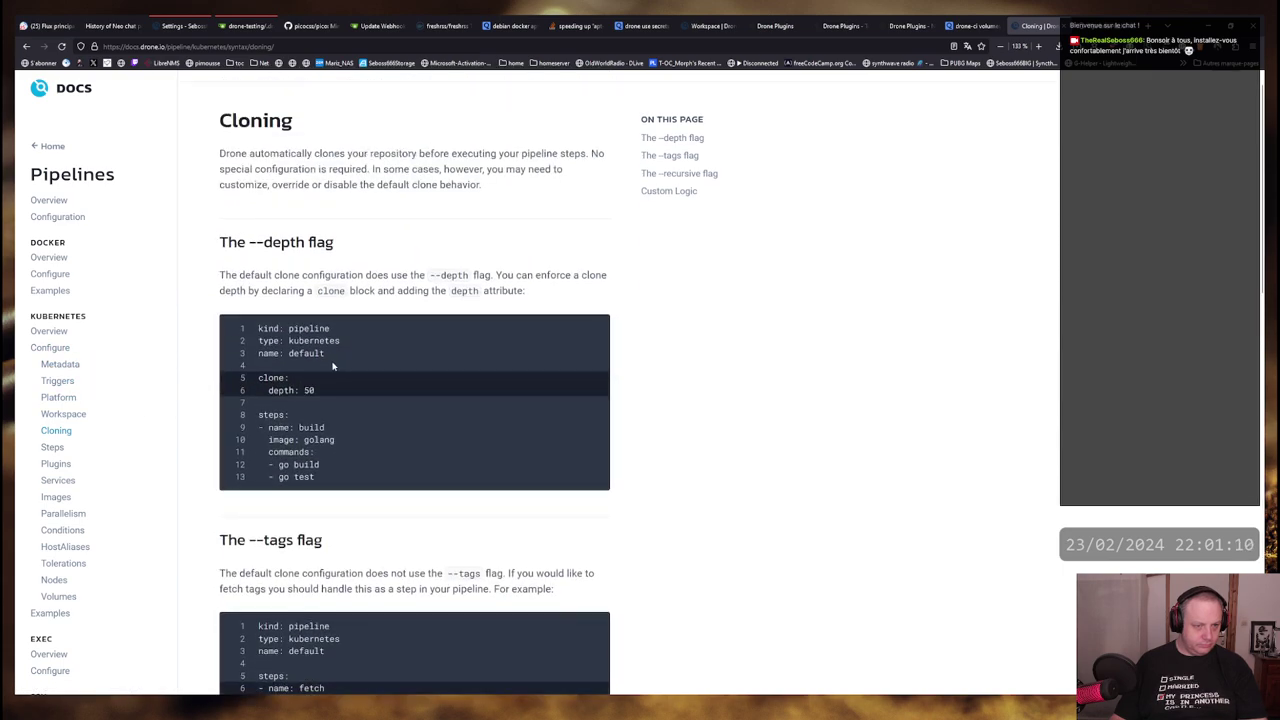
{"action": "scroll", "coordinate": [316, 328], "scroll_direction": "down", "scroll_amount": 2}
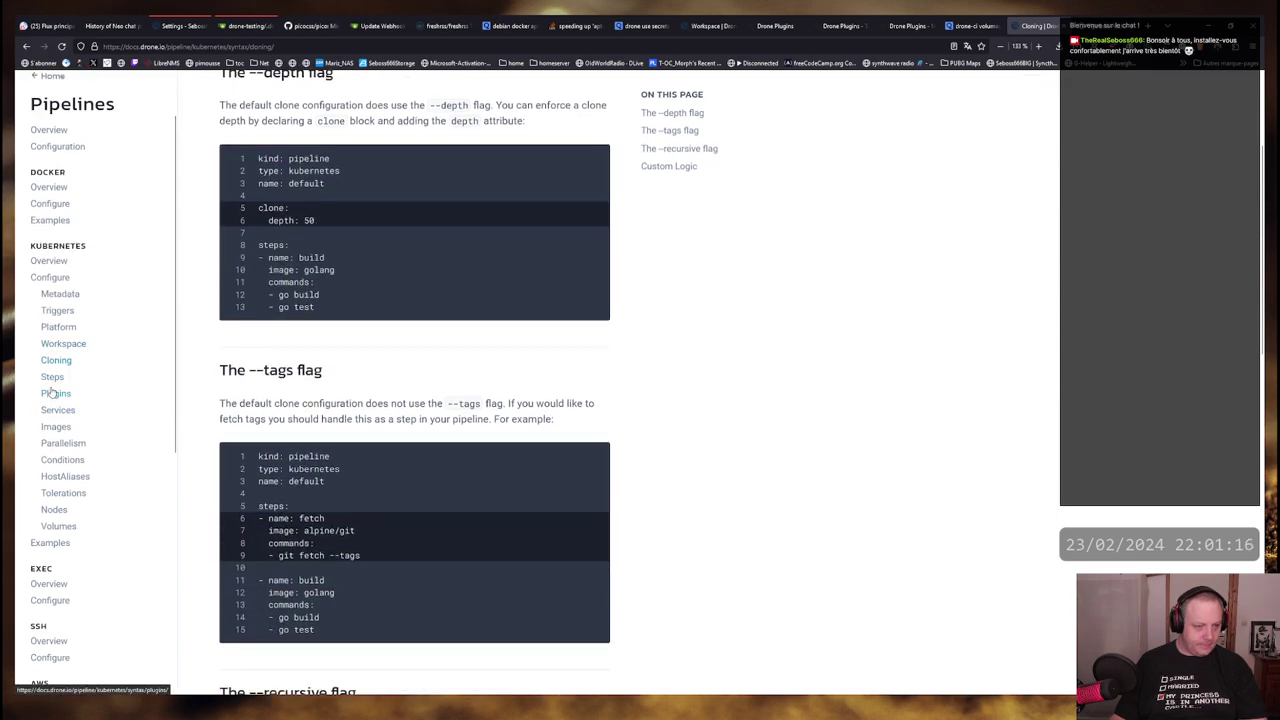
Review the Platform and Triggers pages for Kubernetes pipelines, covering the branch, event, reference and repository triggers
{"action": "left_click", "coordinate": [48, 328]}
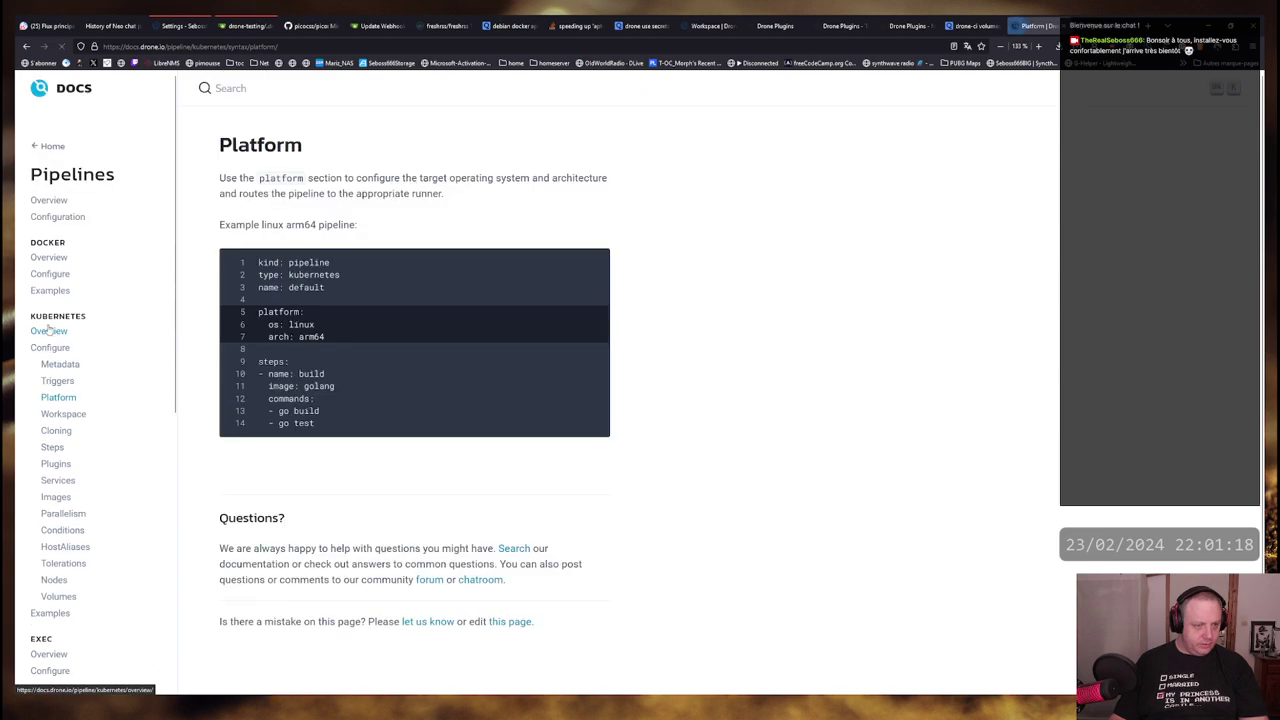
{"action": "left_click", "coordinate": [52, 382]}
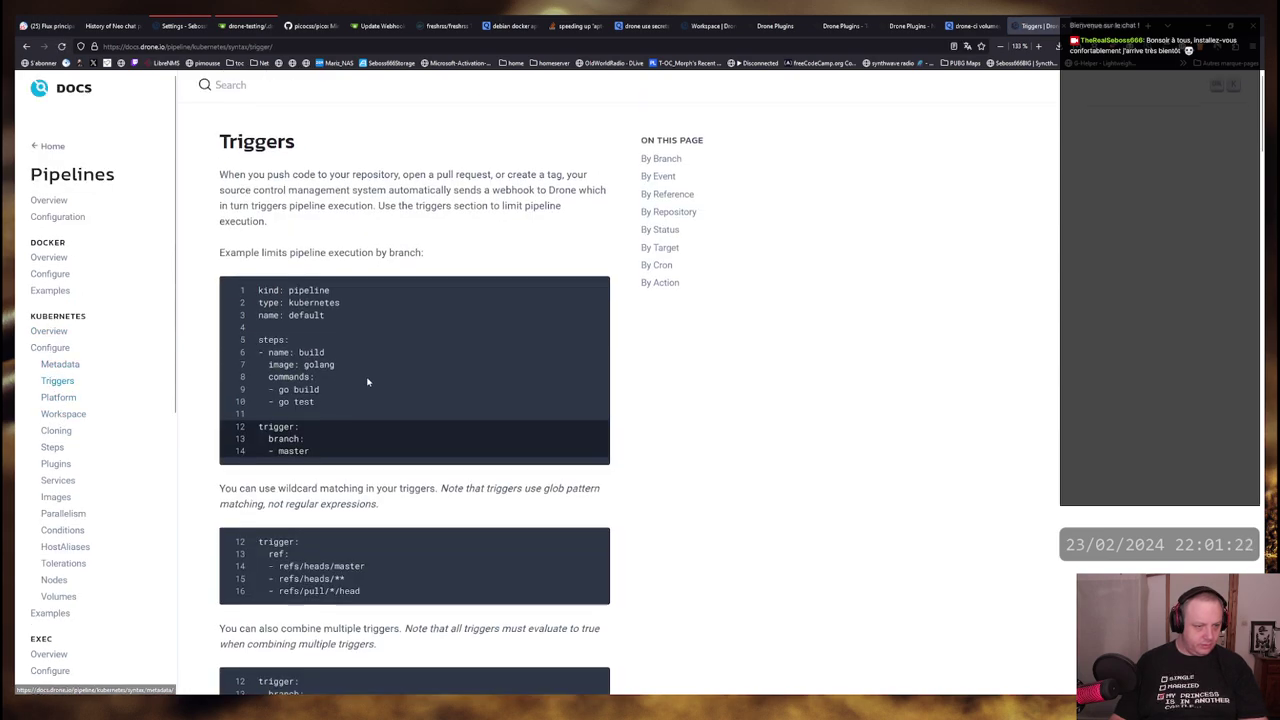
{"action": "scroll", "coordinate": [366, 380], "scroll_direction": "down", "scroll_amount": 4}
{"action": "scroll", "coordinate": [297, 367], "scroll_direction": "down", "scroll_amount": 8}
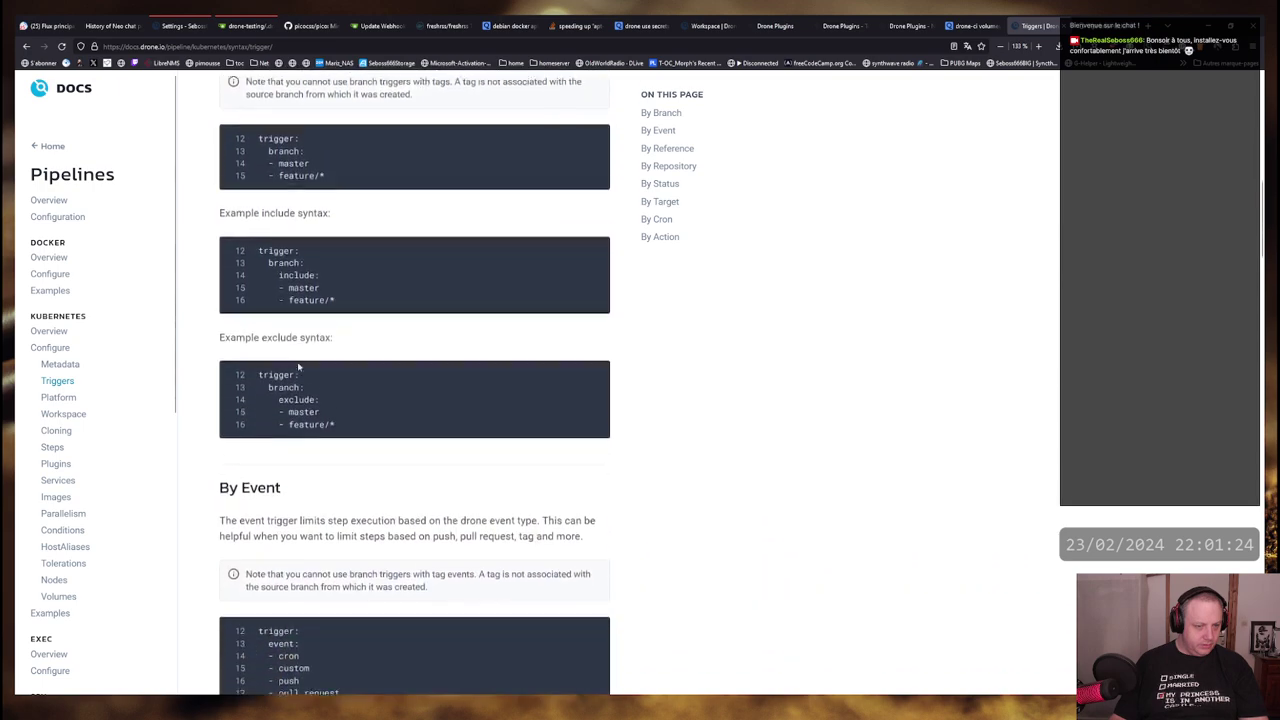
{"action": "scroll", "coordinate": [297, 364], "scroll_direction": "down", "scroll_amount": 3}
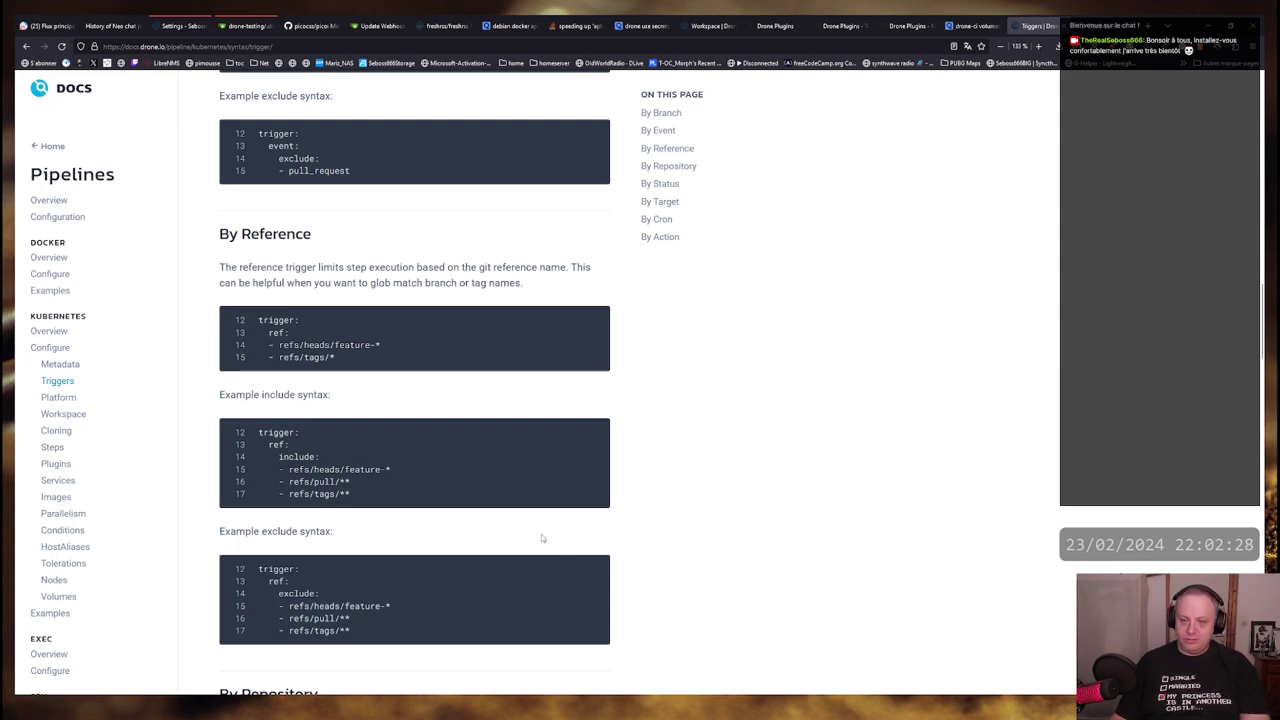
{"action": "scroll", "coordinate": [433, 292], "scroll_direction": "down", "scroll_amount": 1}
{"action": "scroll", "coordinate": [380, 380], "scroll_direction": "up", "scroll_amount": 2}
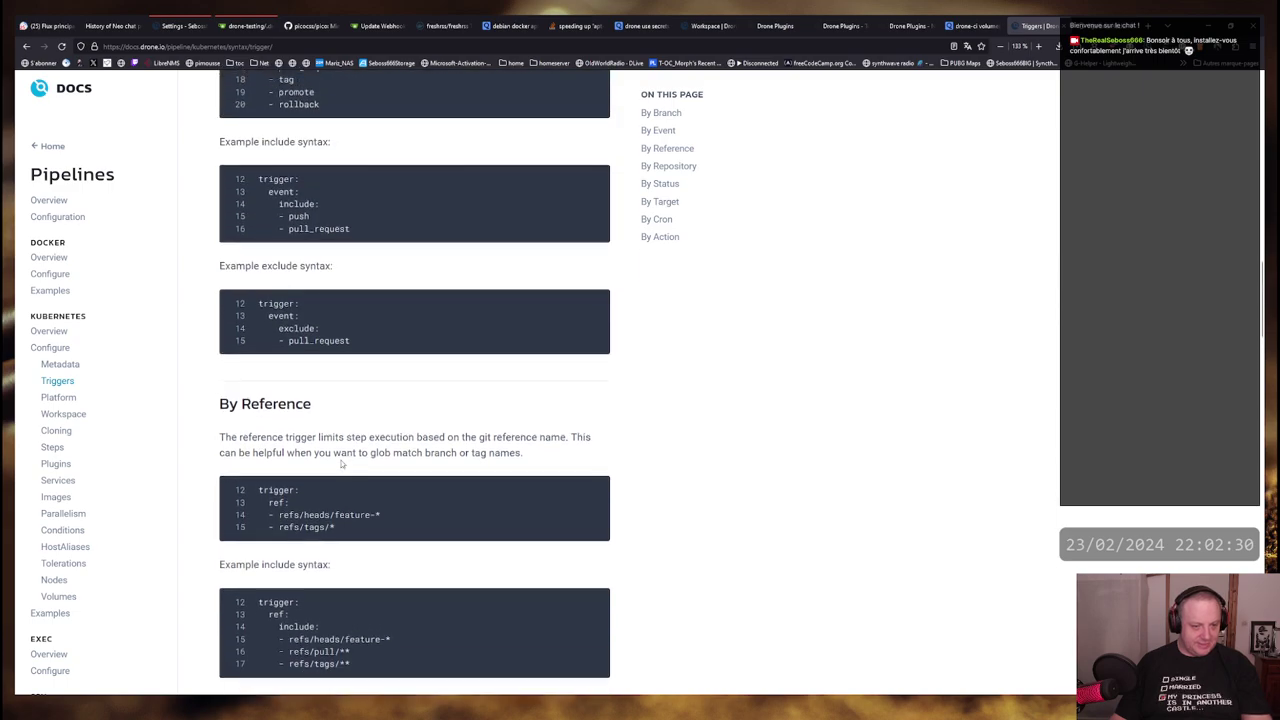
{"action": "scroll", "coordinate": [338, 471], "scroll_direction": "down", "scroll_amount": 4}
{"action": "scroll", "coordinate": [337, 440], "scroll_direction": "down", "scroll_amount": 3}
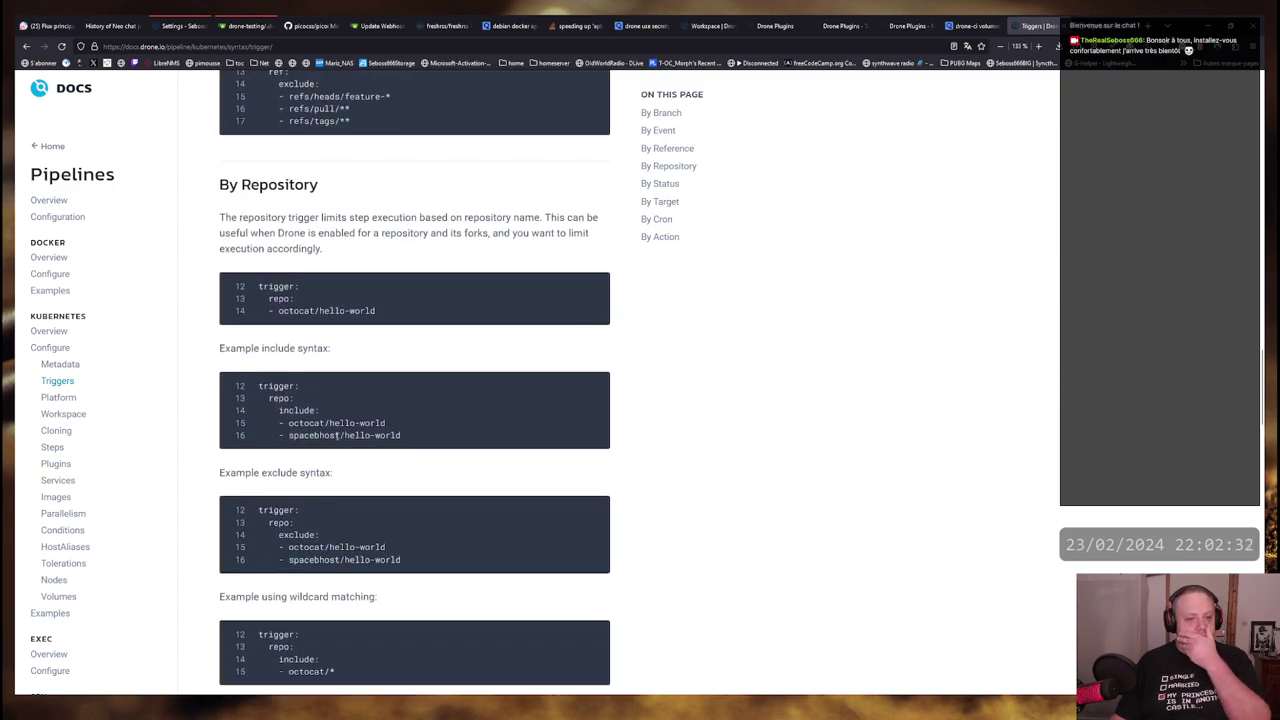
{"action": "scroll", "coordinate": [337, 435], "scroll_direction": "up", "scroll_amount": 15}
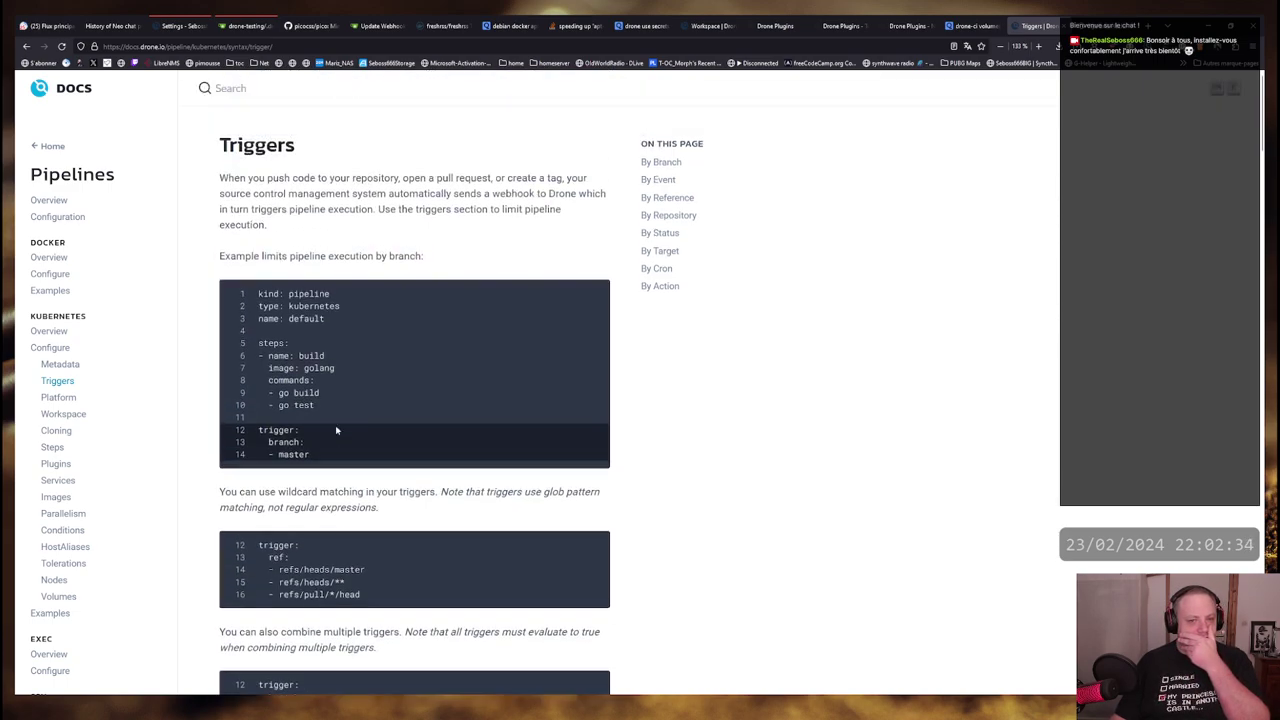
Search the documentation for "secret" and read how the Per Repository page sources environment variables and plugin settings from named secrets
{"action": "left_click", "coordinate": [269, 92]}
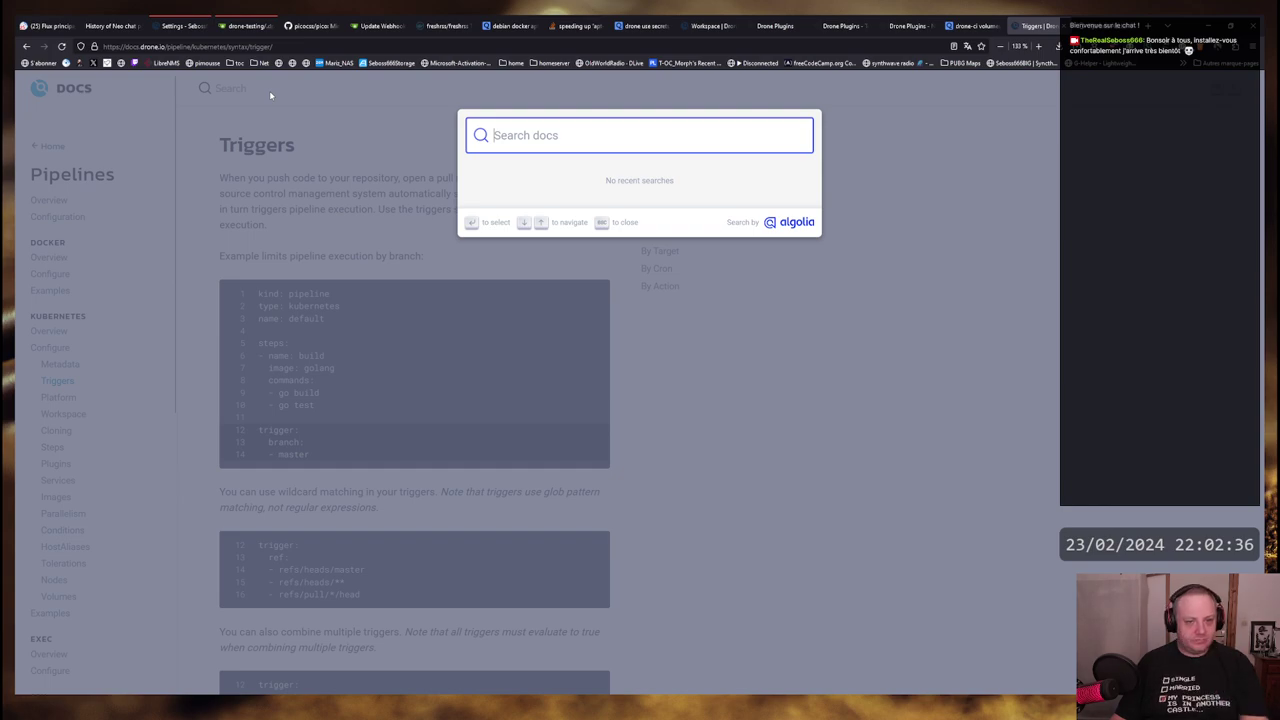
{"action": "type", "text": "secret"}
{"action": "key", "text": "Return"}
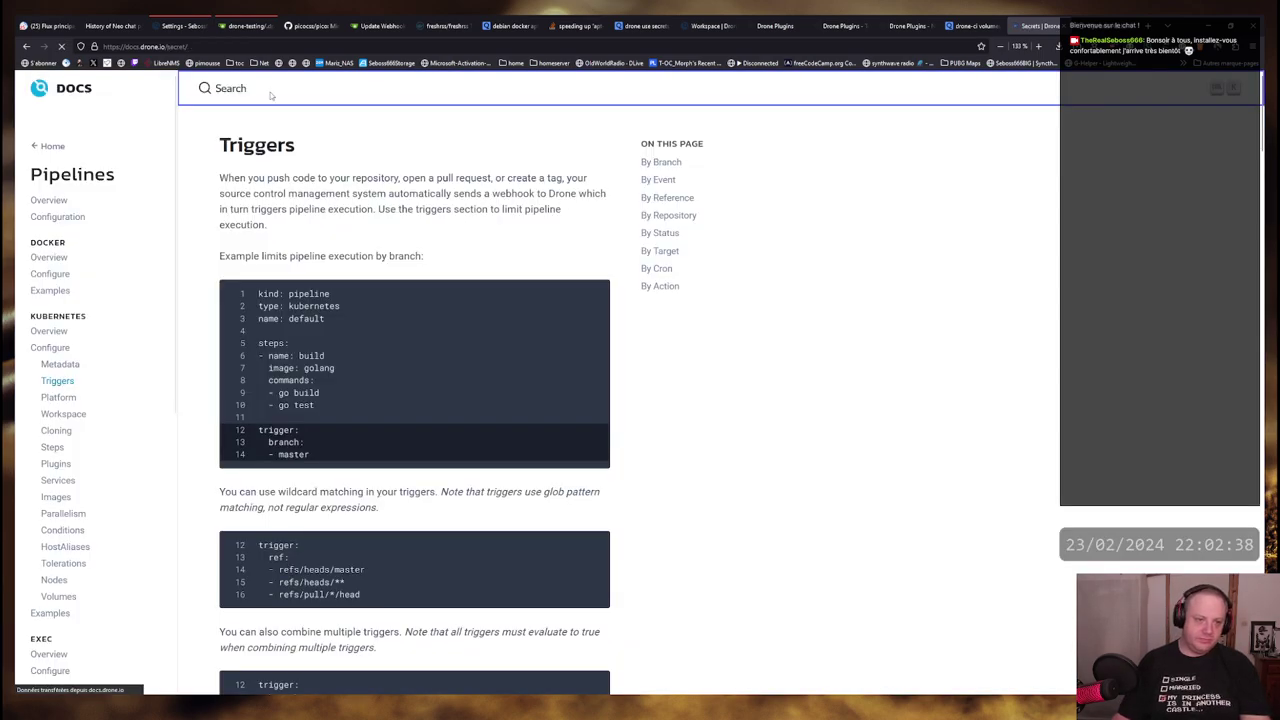
{"action": "left_click", "coordinate": [278, 222]}
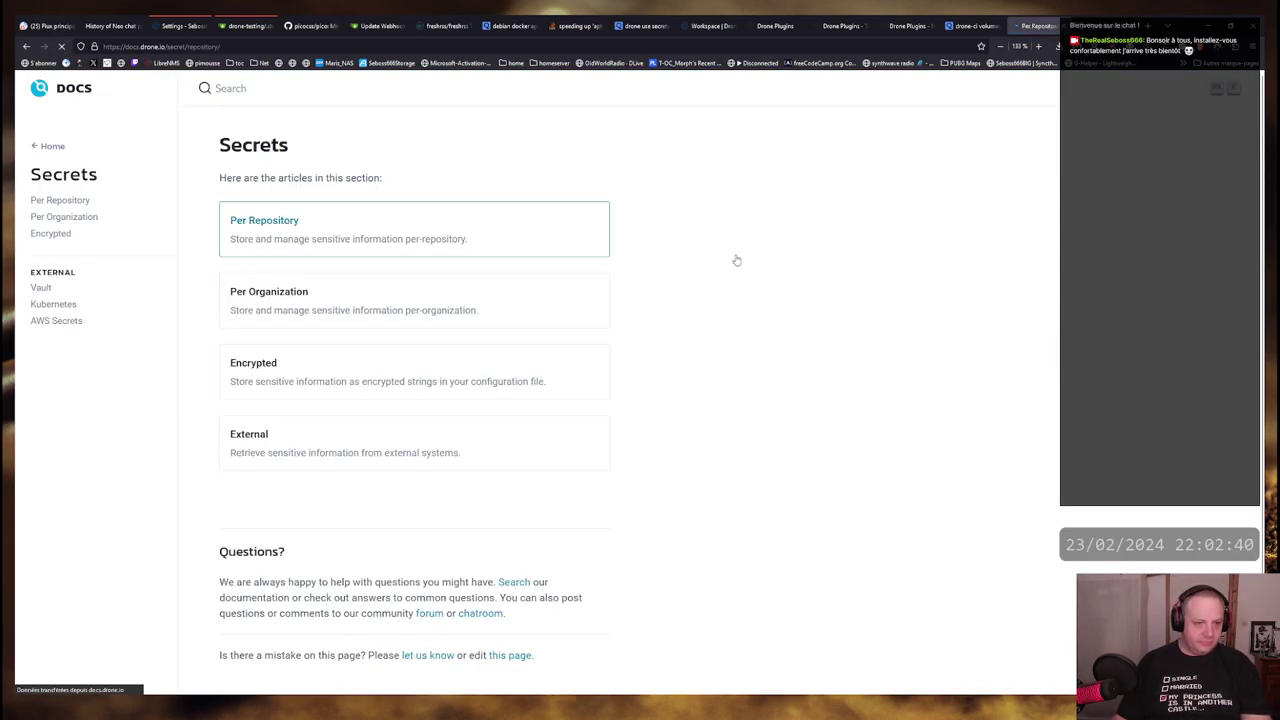
{"action": "scroll", "coordinate": [365, 320], "scroll_direction": "down", "scroll_amount": 5}
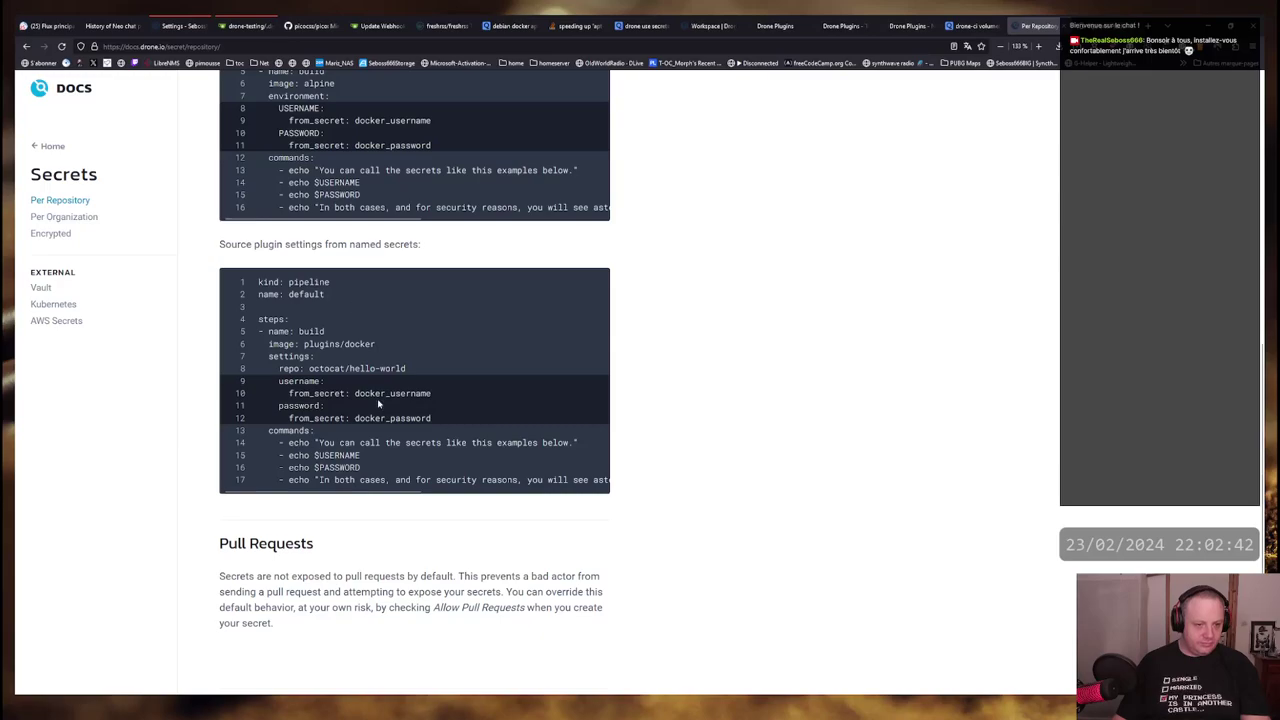
{"action": "scroll", "coordinate": [378, 403], "scroll_direction": "up", "scroll_amount": 3}
{"action": "triple_click", "coordinate": [380, 561]}
{"action": "left_click", "coordinate": [620, 410]}
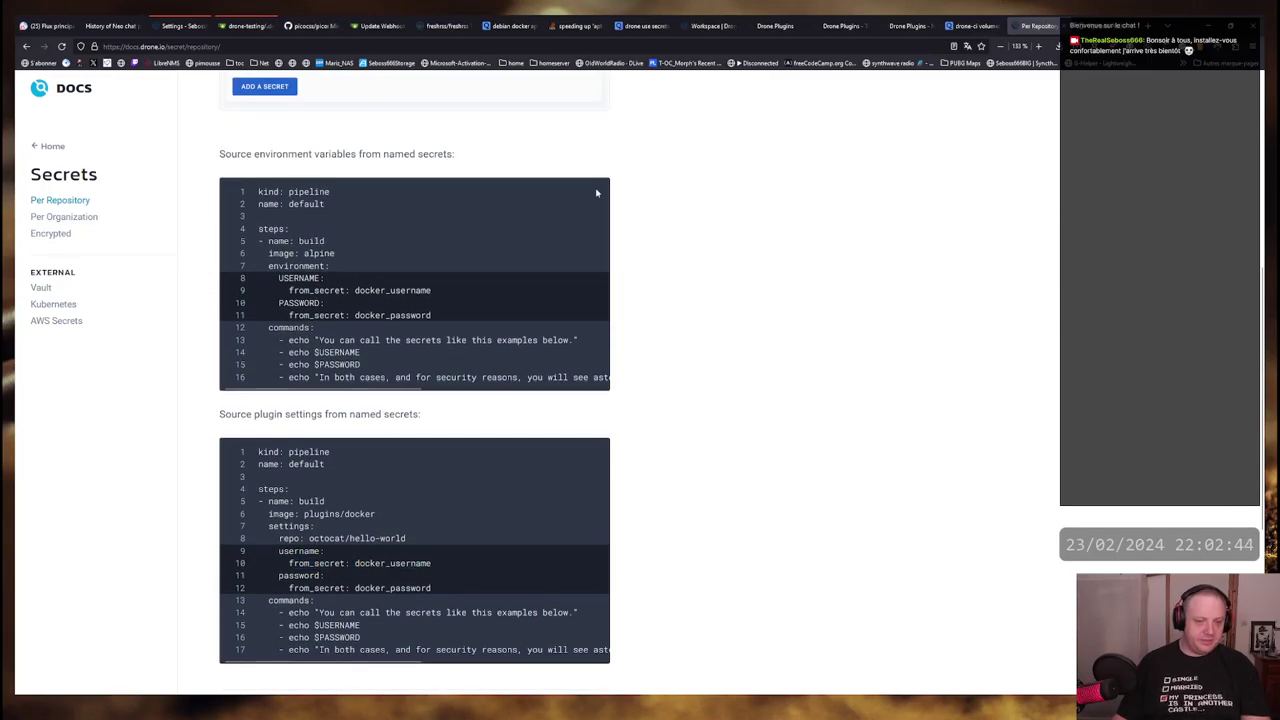
{"action": "scroll", "coordinate": [596, 192], "scroll_direction": "up", "scroll_amount": 8}
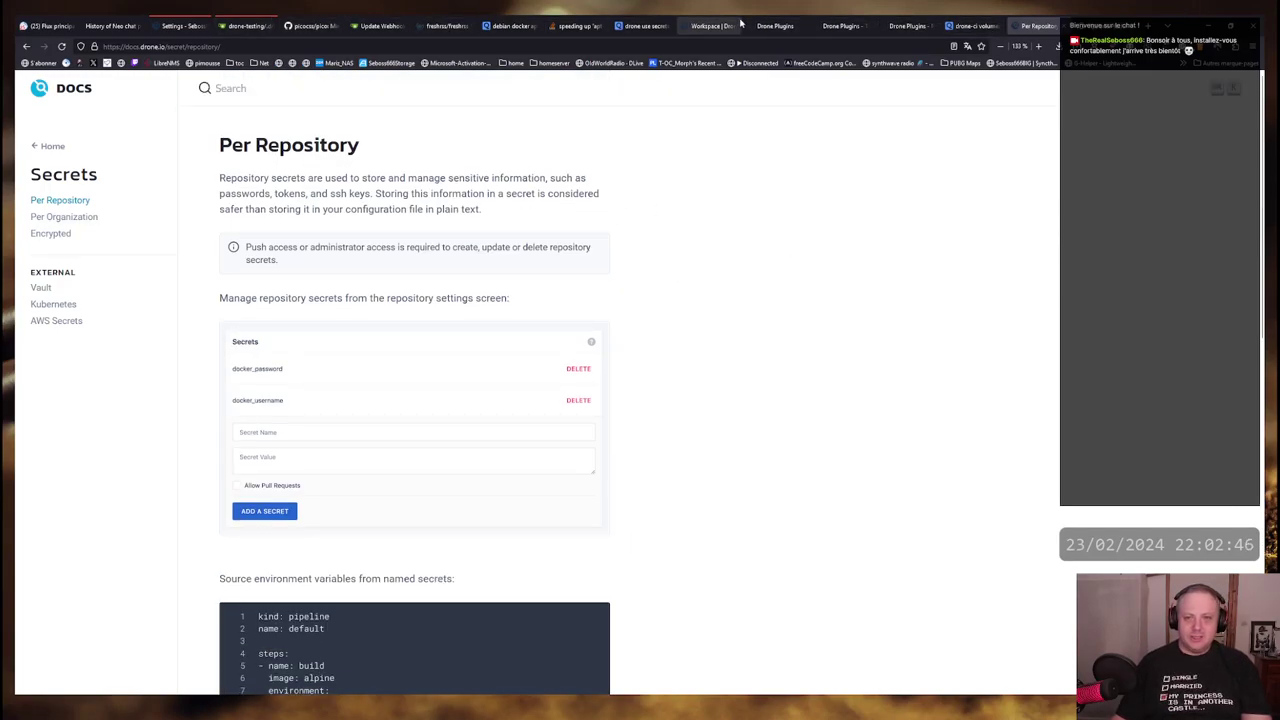
Revisit the open Workspace documentation page and the .drone.yml file of the drone-testing repository
{"action": "left_click", "coordinate": [706, 26]}
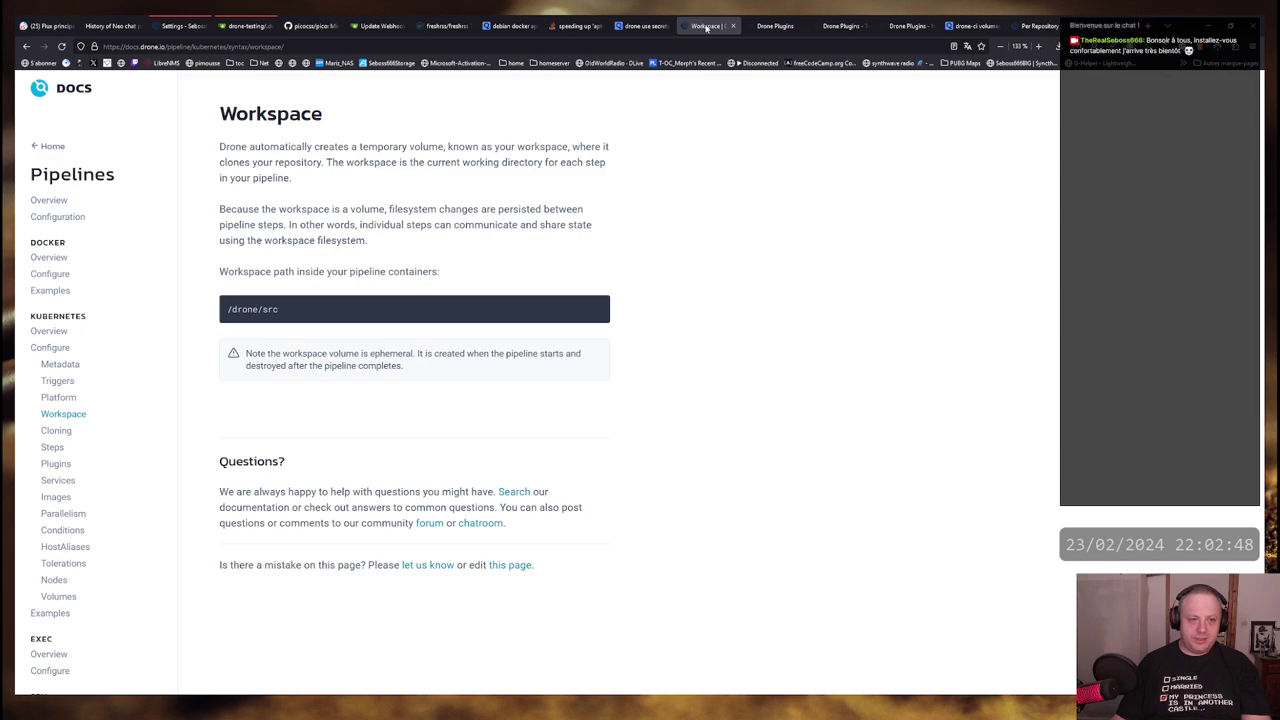
{"action": "key", "text": "F12"}
{"action": "key", "text": "F12"}
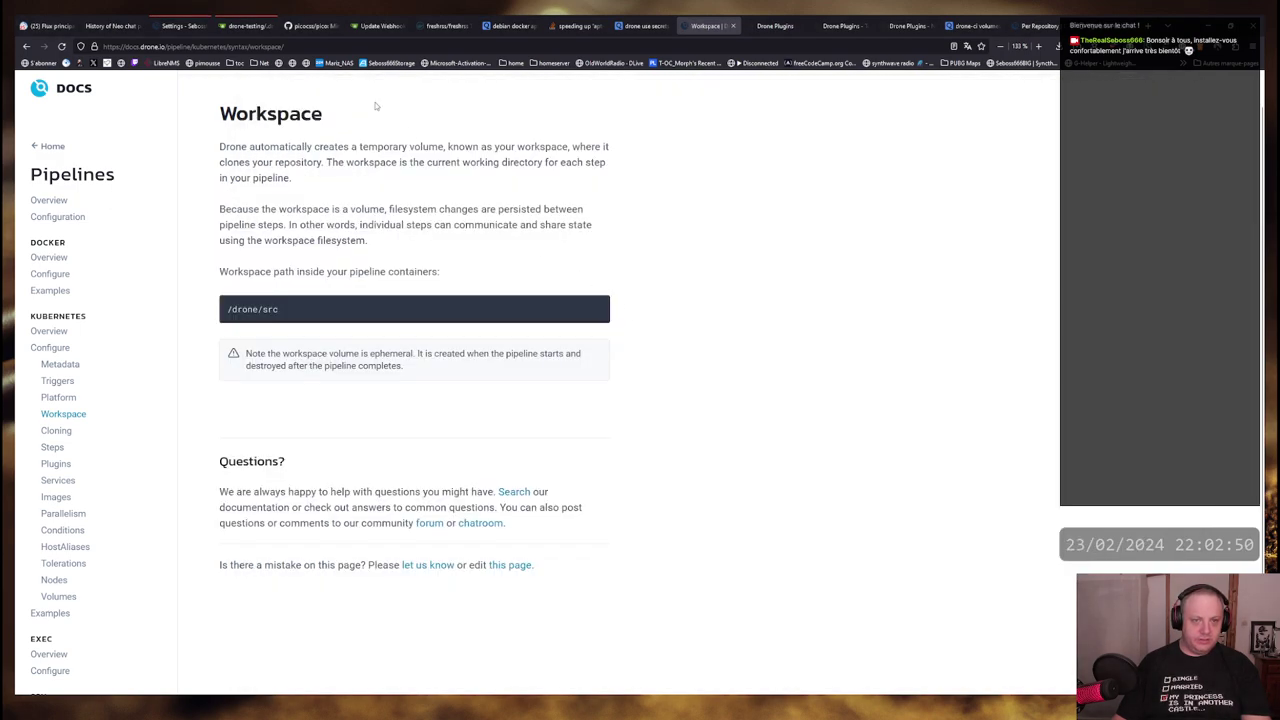
{"action": "left_click", "coordinate": [246, 26]}
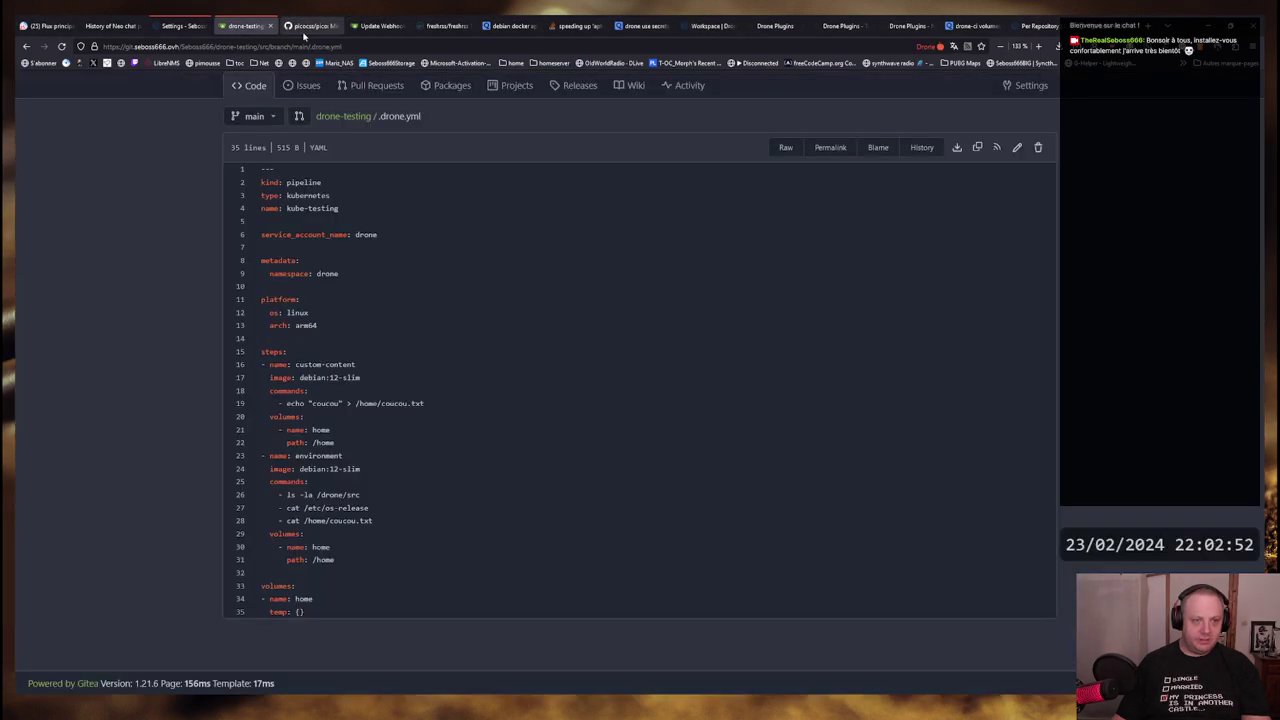
Return to the freshrss secrets page in Drone and check the name of its stored secret
{"action": "key", "text": "ctrl+shift+Tab"}
{"action": "left_click", "coordinate": [288, 267]}
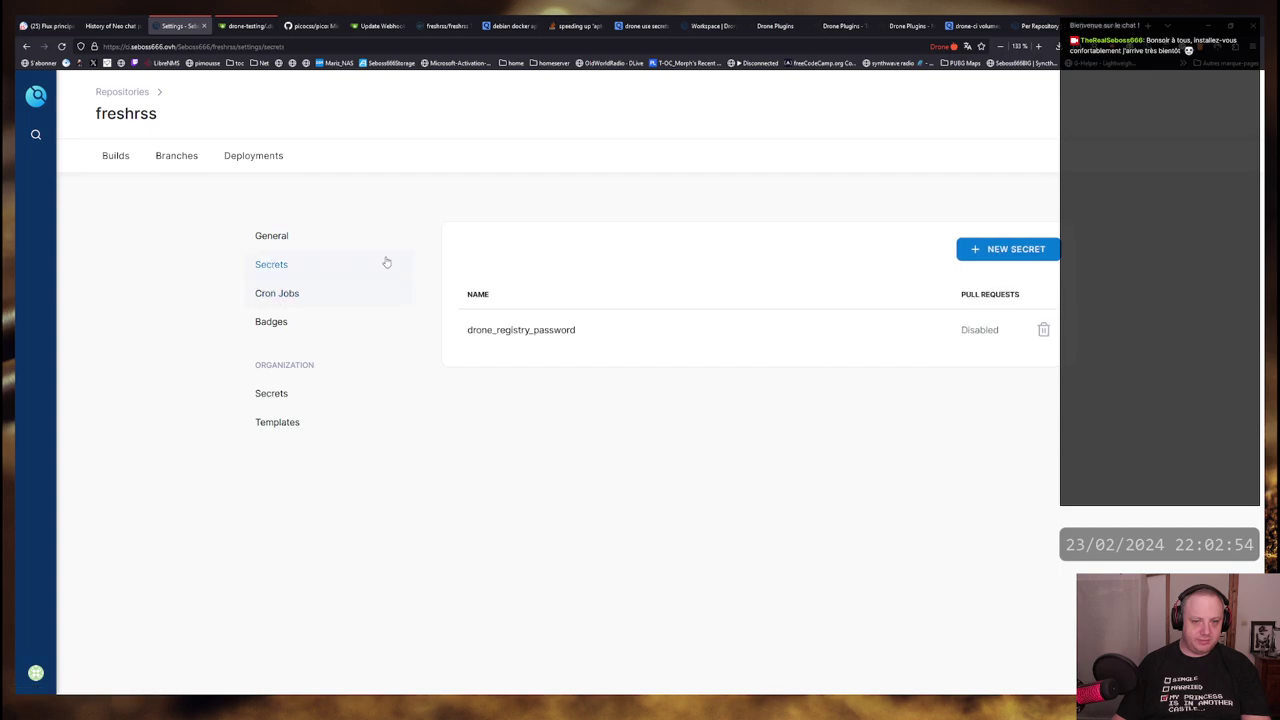
{"action": "left_click_drag", "start_coordinate": [468, 329], "coordinate": [652, 324]}
{"action": "left_click", "coordinate": [568, 346]}
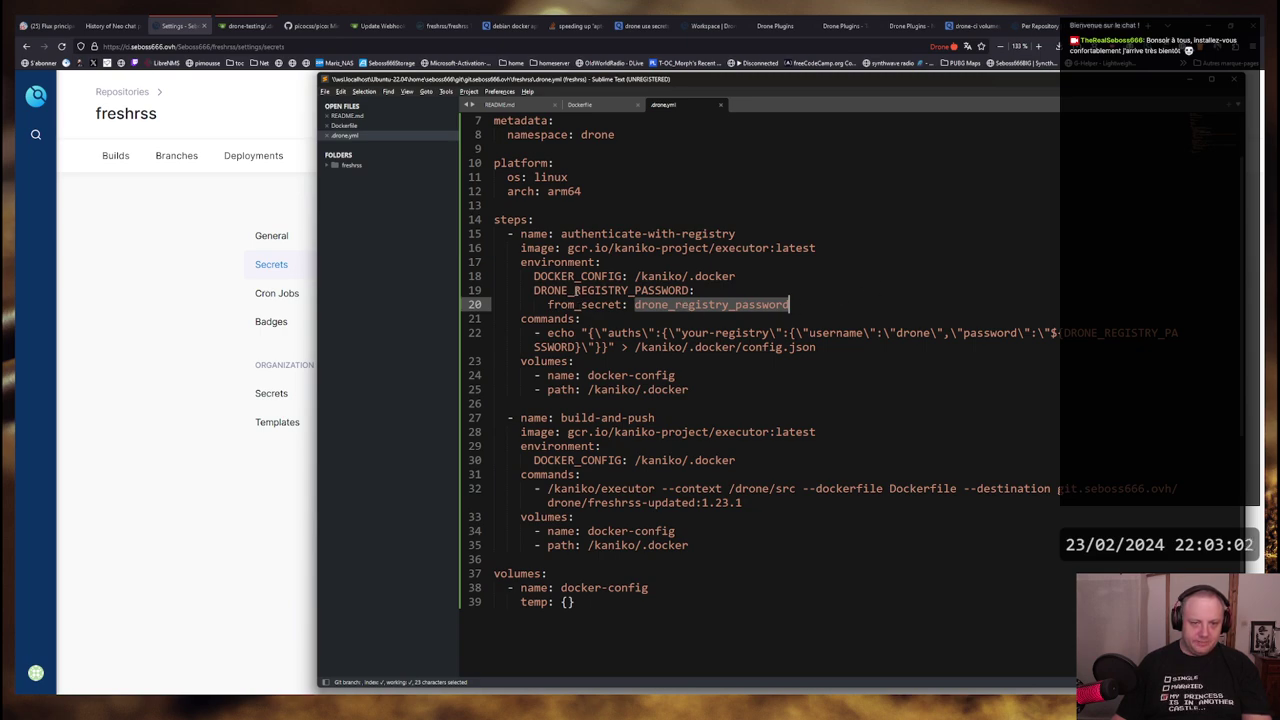
Highlight the DRONE_REGISTRY_PASSWORD variable in the freshrss .drone.yml in Sublime Text and review the pipeline's steps and volumes
{"action": "double_click", "coordinate": [610, 290]}
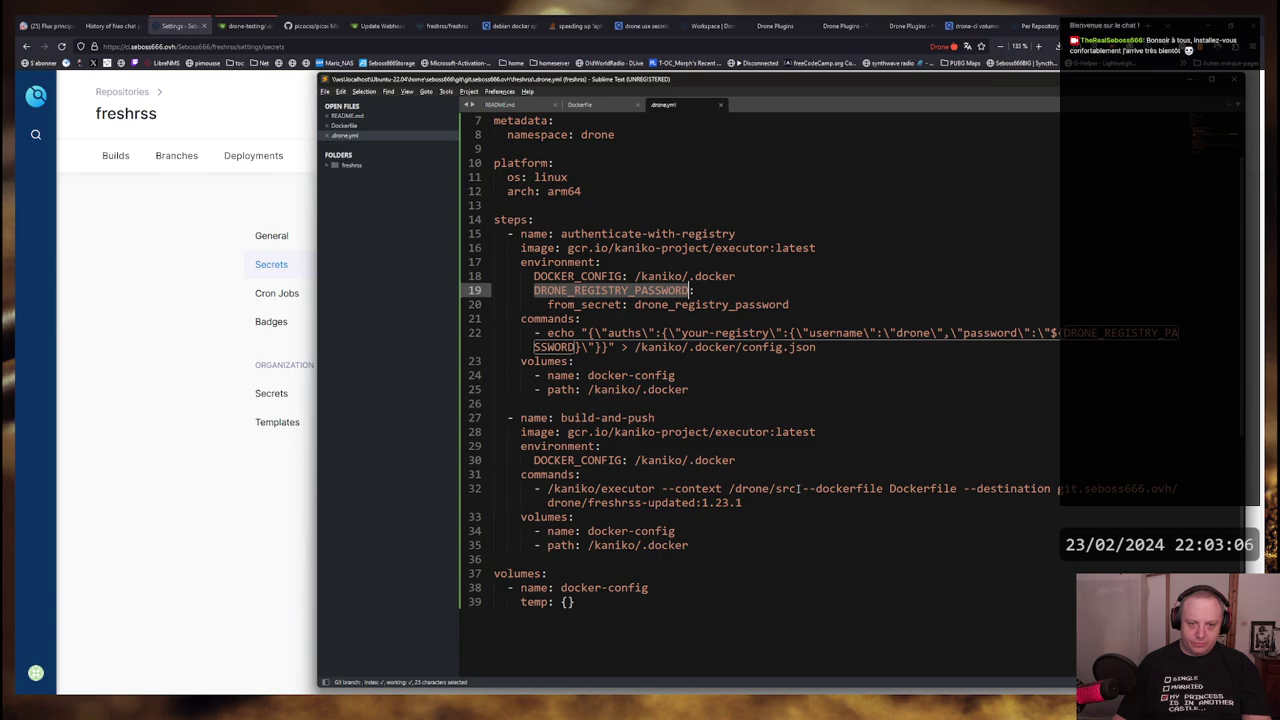
{"action": "scroll", "coordinate": [797, 488], "scroll_direction": "down", "scroll_amount": 2}
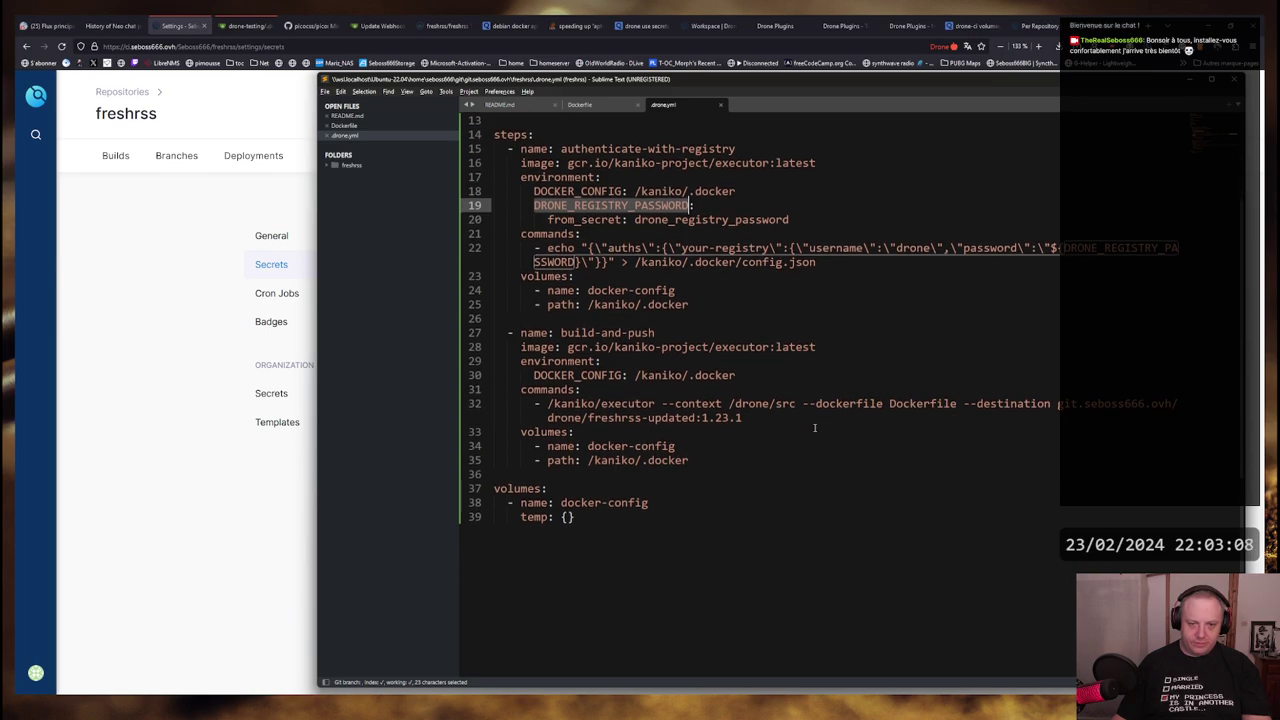
{"action": "scroll", "coordinate": [814, 428], "scroll_direction": "up", "scroll_amount": 2}
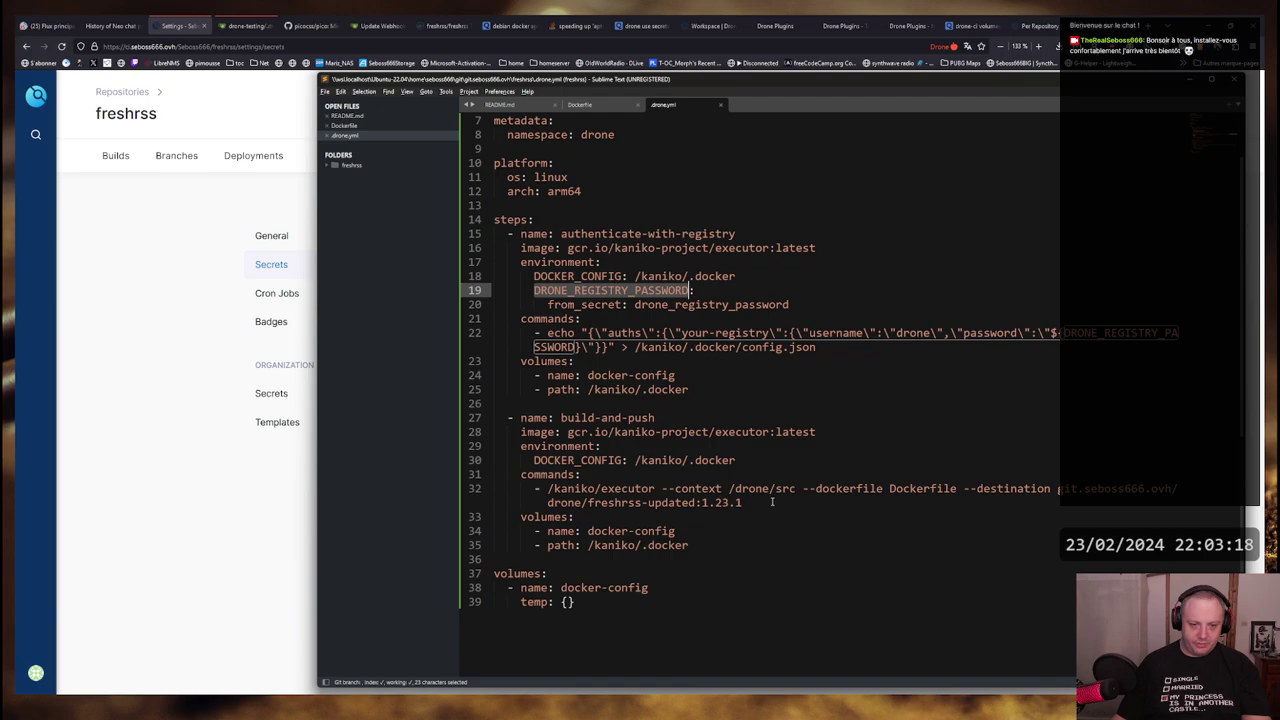
Switch back to the browser and check the freshrss branches, deployments and secrets in Drone, ending on the builds list
{"action": "key", "text": "alt+Tab"}
{"action": "left_click", "coordinate": [213, 154]}
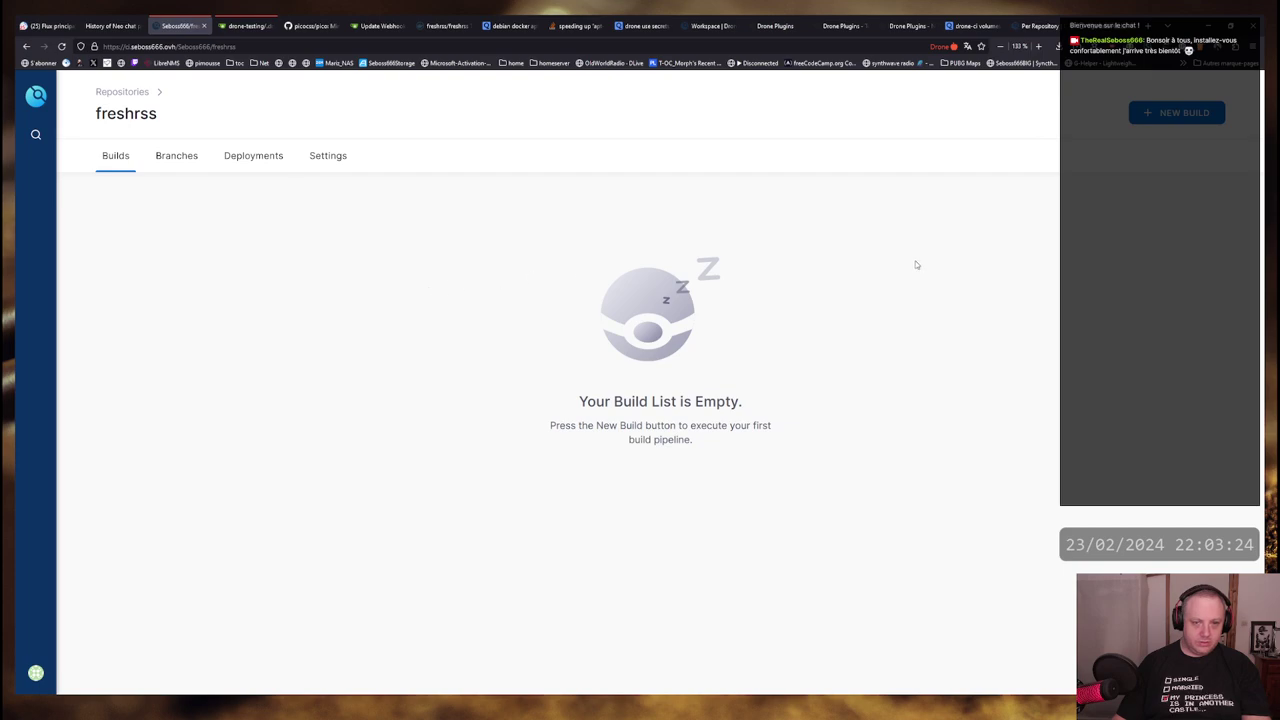
{"action": "left_click", "coordinate": [175, 158]}
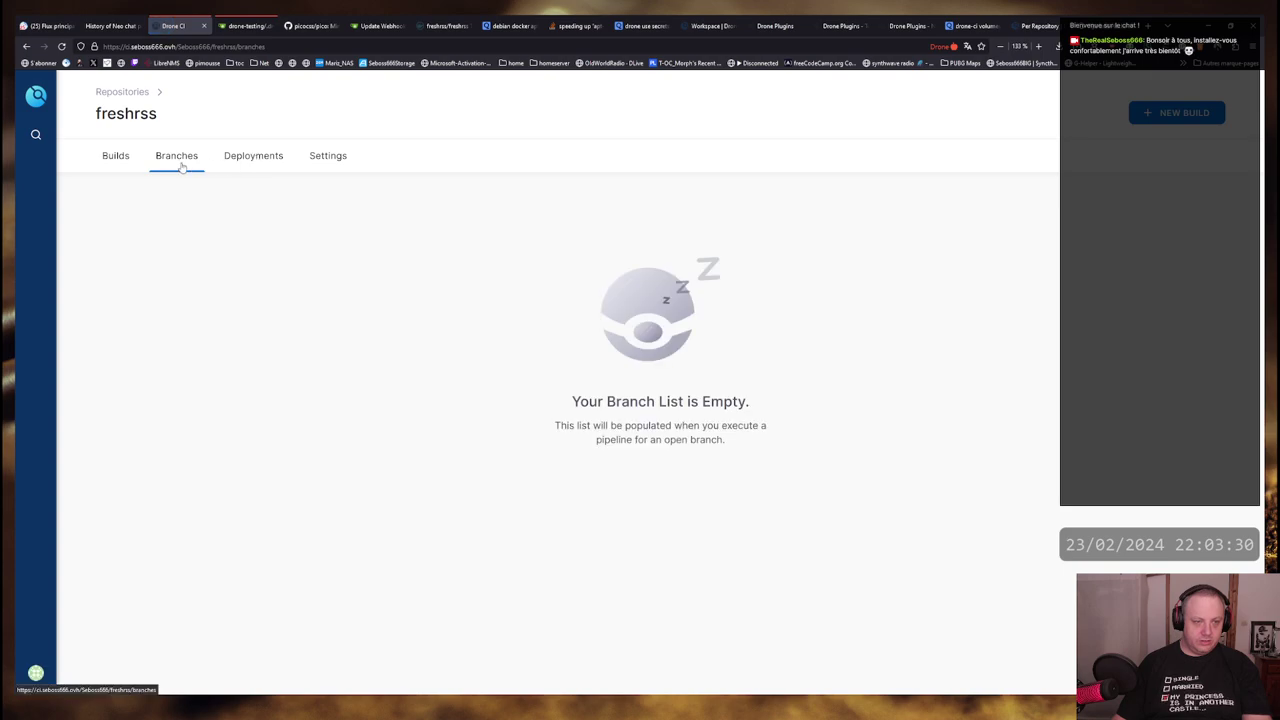
{"action": "left_click", "coordinate": [252, 160]}
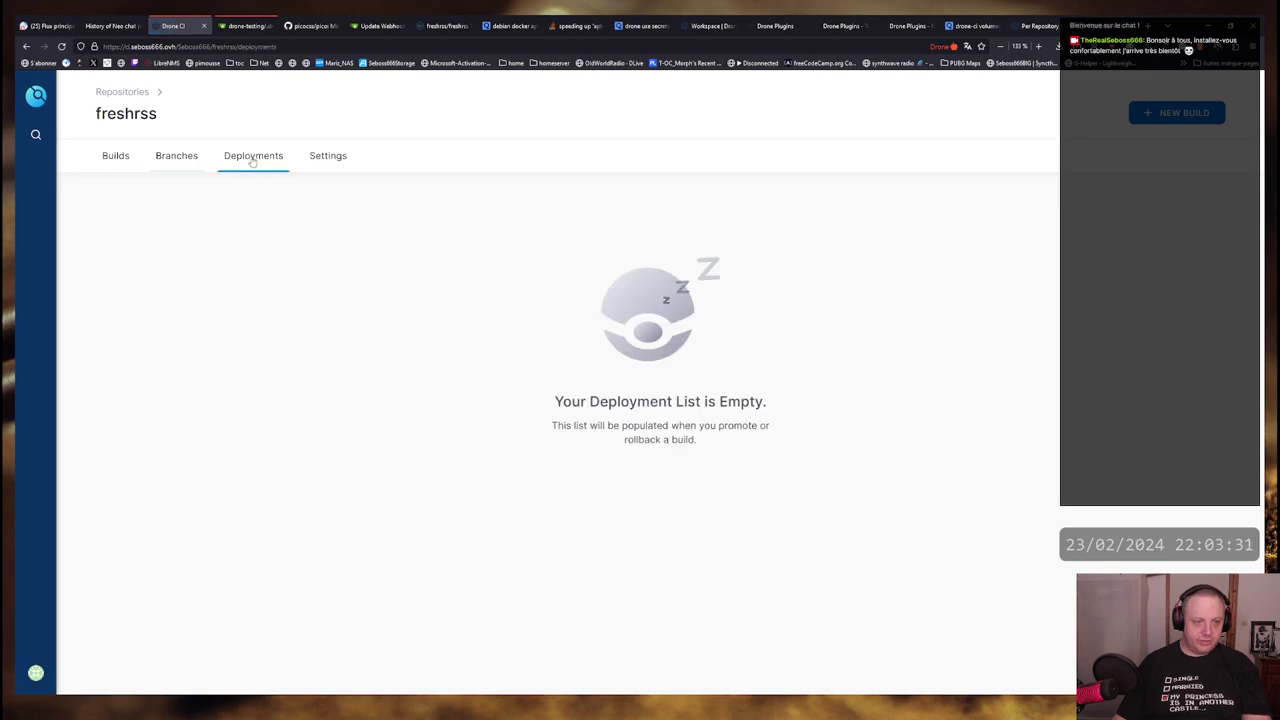
{"action": "left_click", "coordinate": [313, 160]}
{"action": "left_click", "coordinate": [268, 264]}
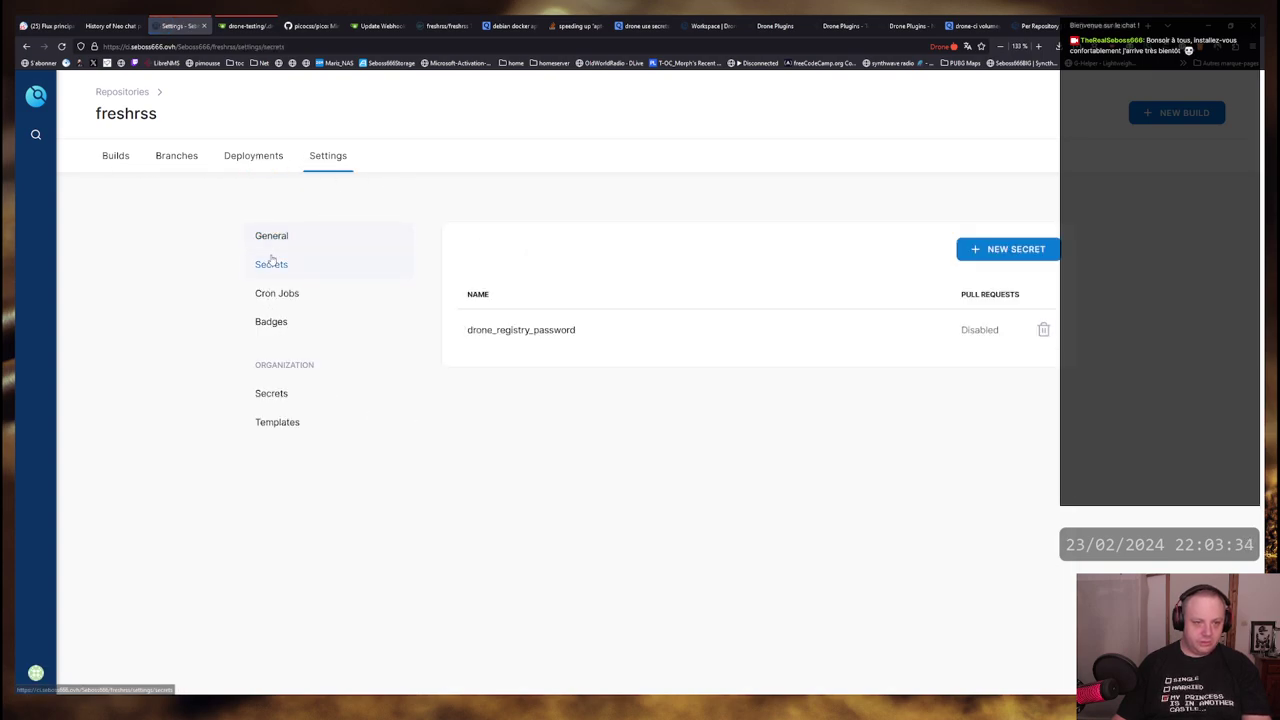
{"action": "left_click", "coordinate": [132, 156]}
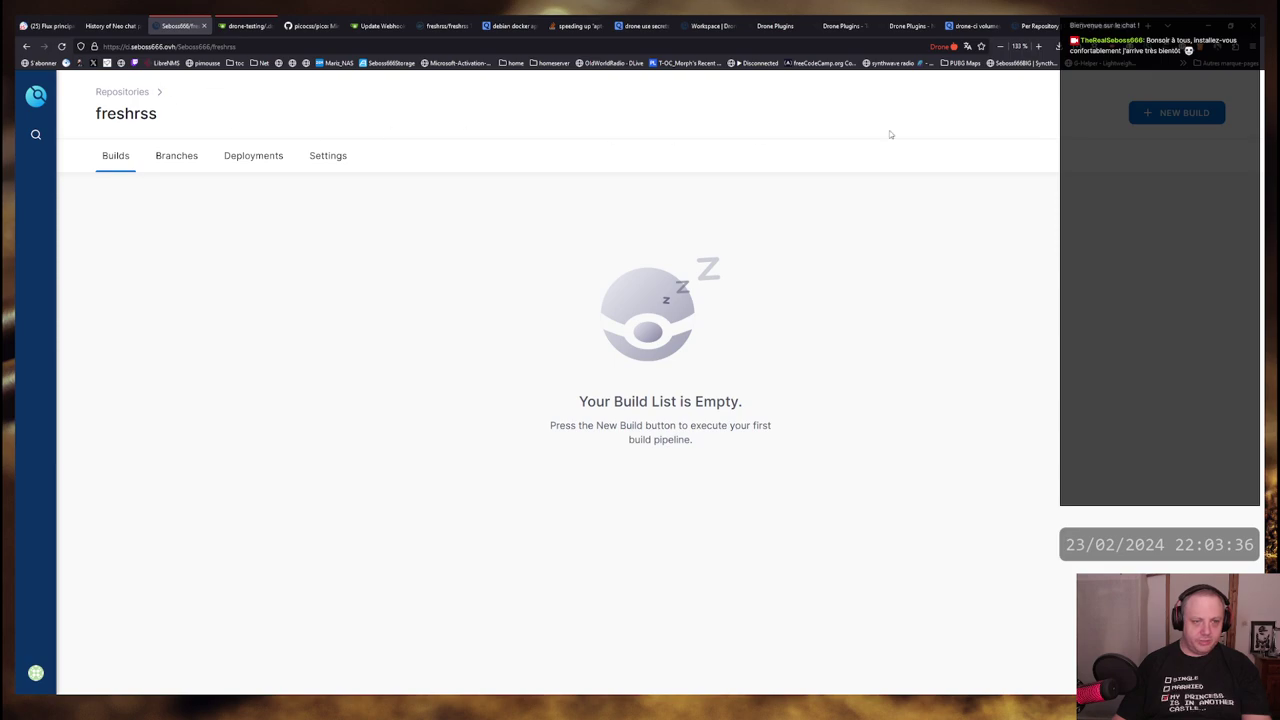
Create a new build of the freshrss repository from the main branch in Drone
{"action": "left_click", "coordinate": [1184, 114]}
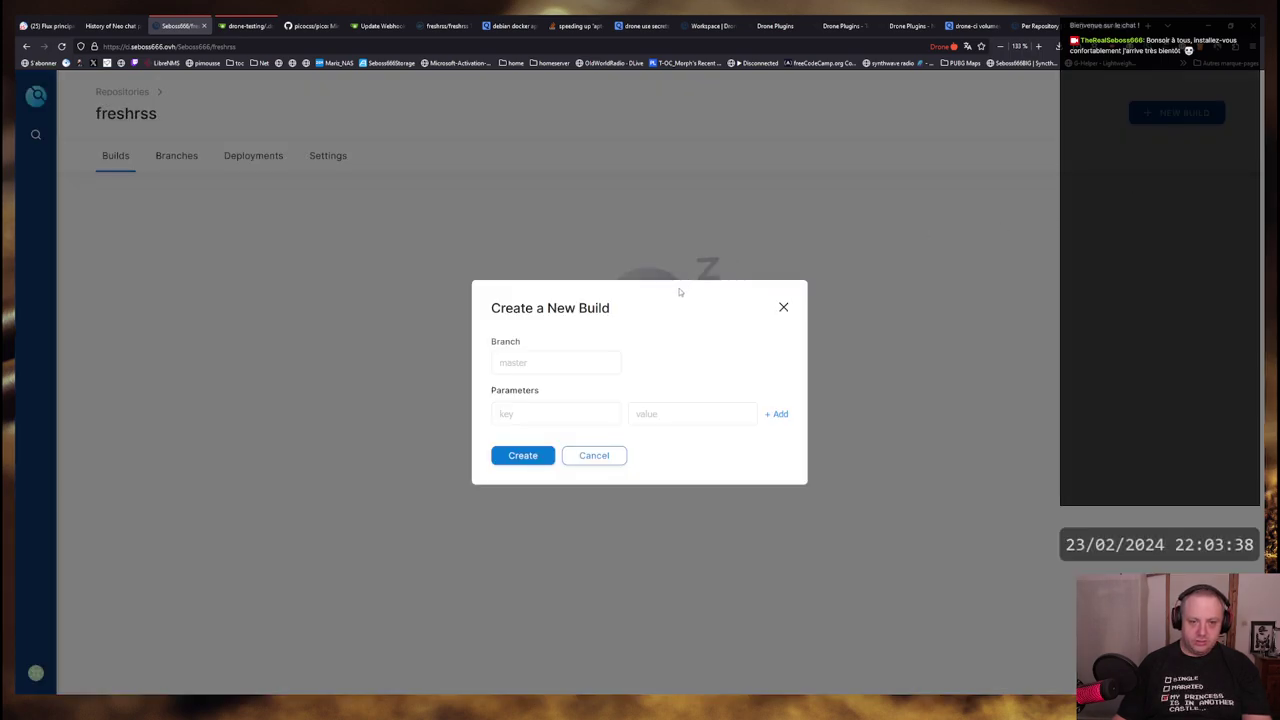
{"action": "left_click", "coordinate": [545, 362]}
{"action": "type", "text": "main"}
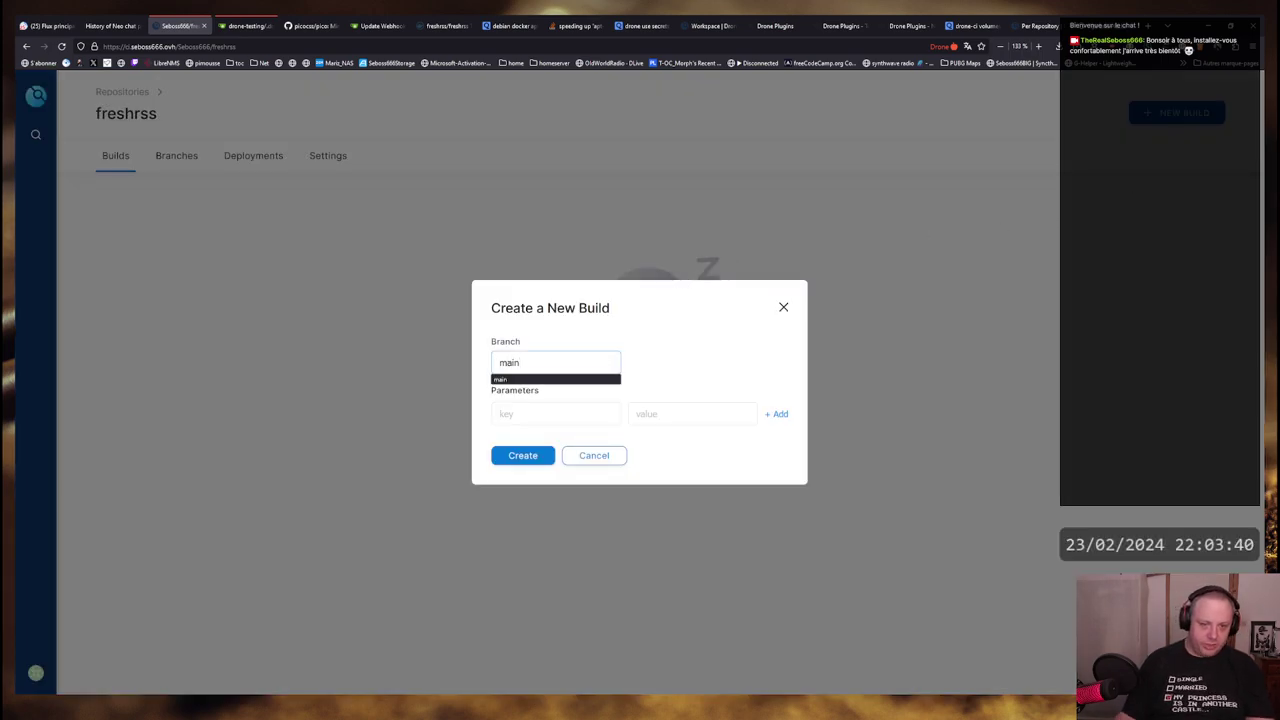
{"action": "left_click", "coordinate": [555, 380]}
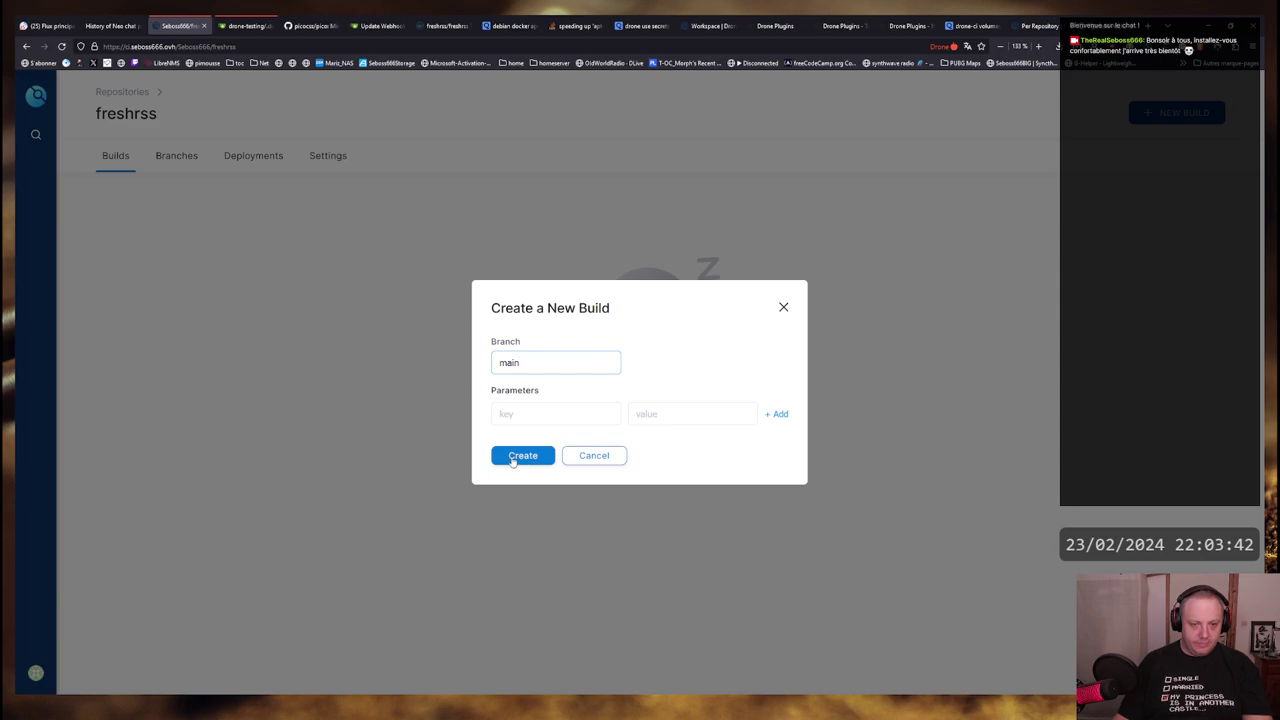
{"action": "left_click", "coordinate": [516, 457]}
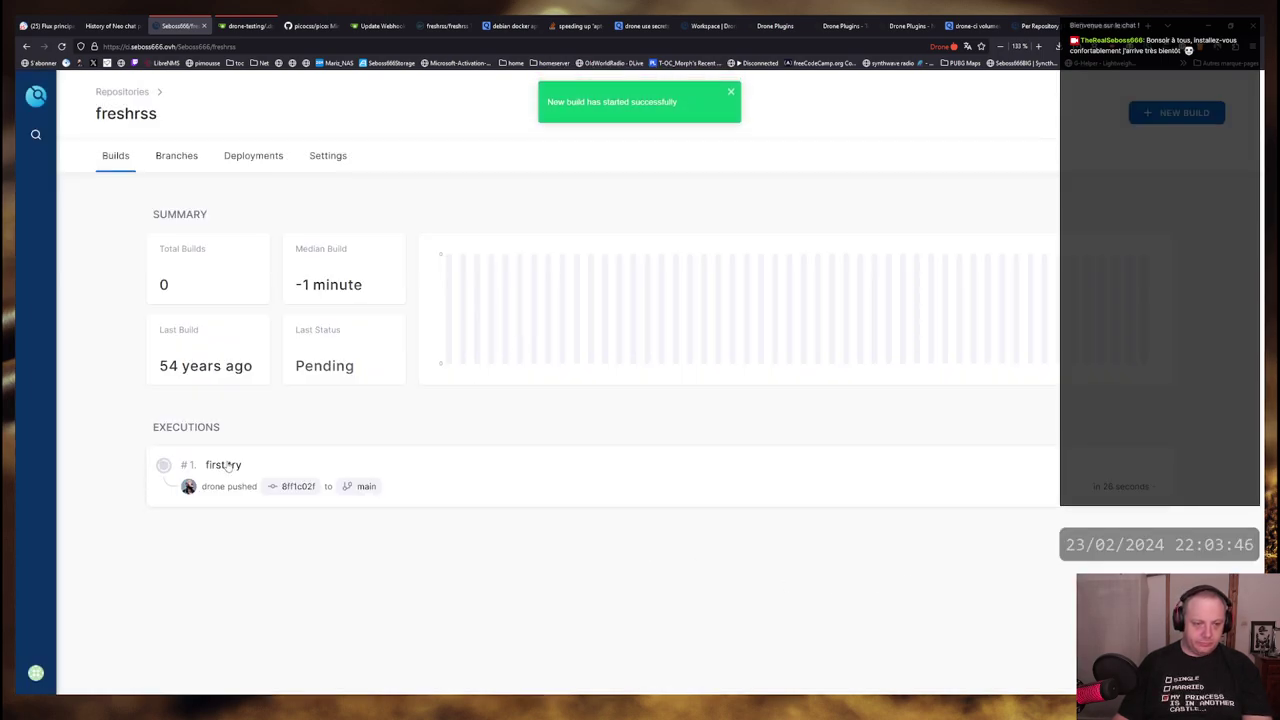
Open the first freshrss build and examine the error message in its console logs
{"action": "left_click", "coordinate": [225, 465]}
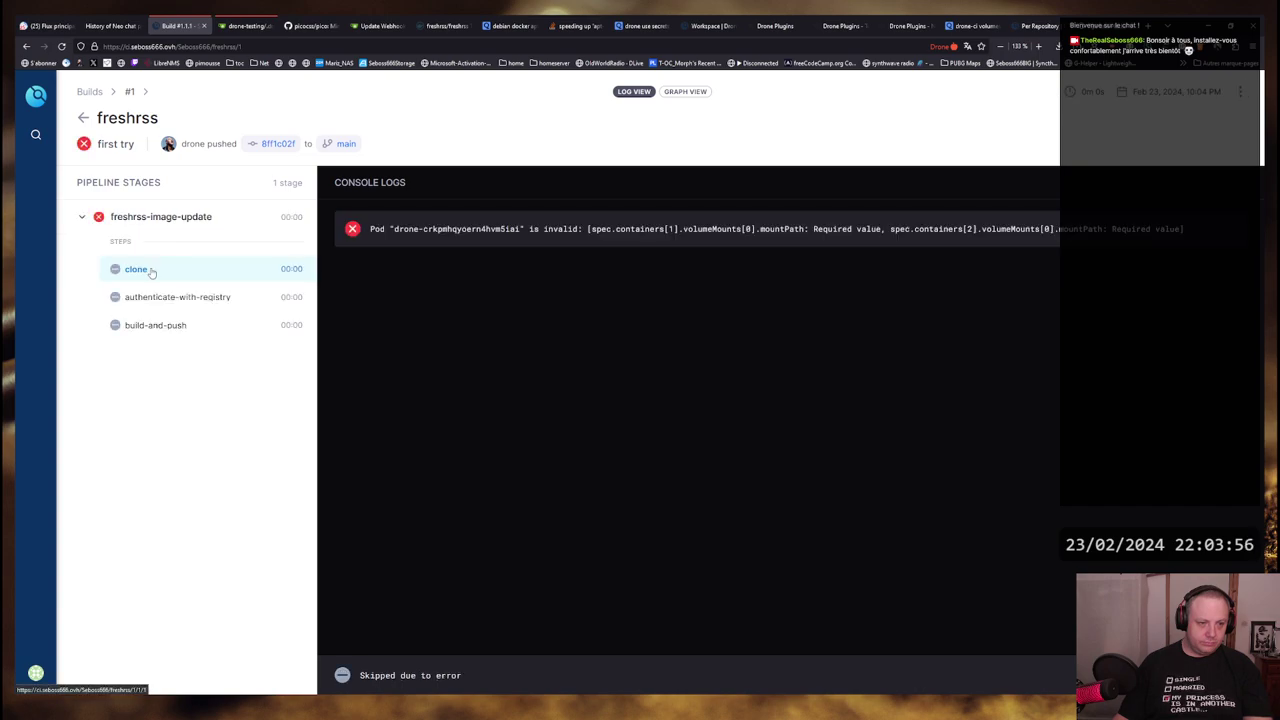
{"action": "left_click_drag", "start_coordinate": [442, 228], "coordinate": [922, 232]}
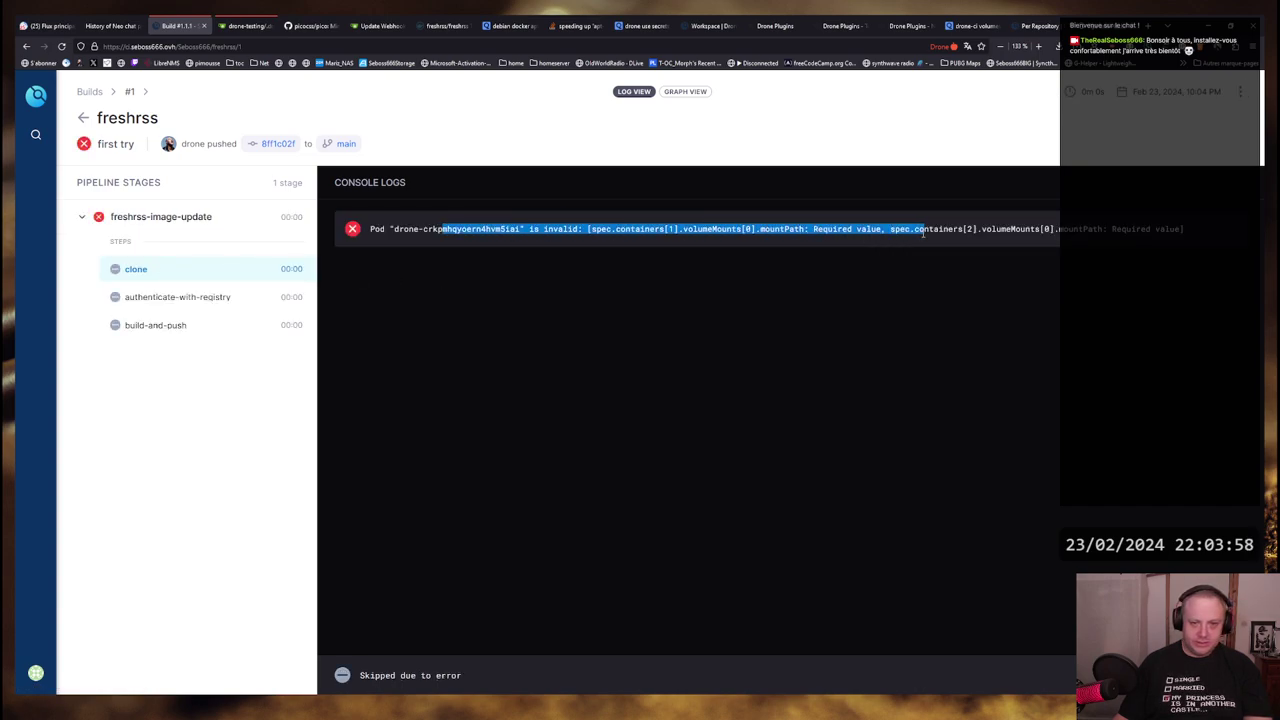
{"action": "left_click", "coordinate": [823, 238]}
{"action": "left_click_drag", "start_coordinate": [726, 229], "coordinate": [1054, 229]}
{"action": "left_click", "coordinate": [1054, 229]}
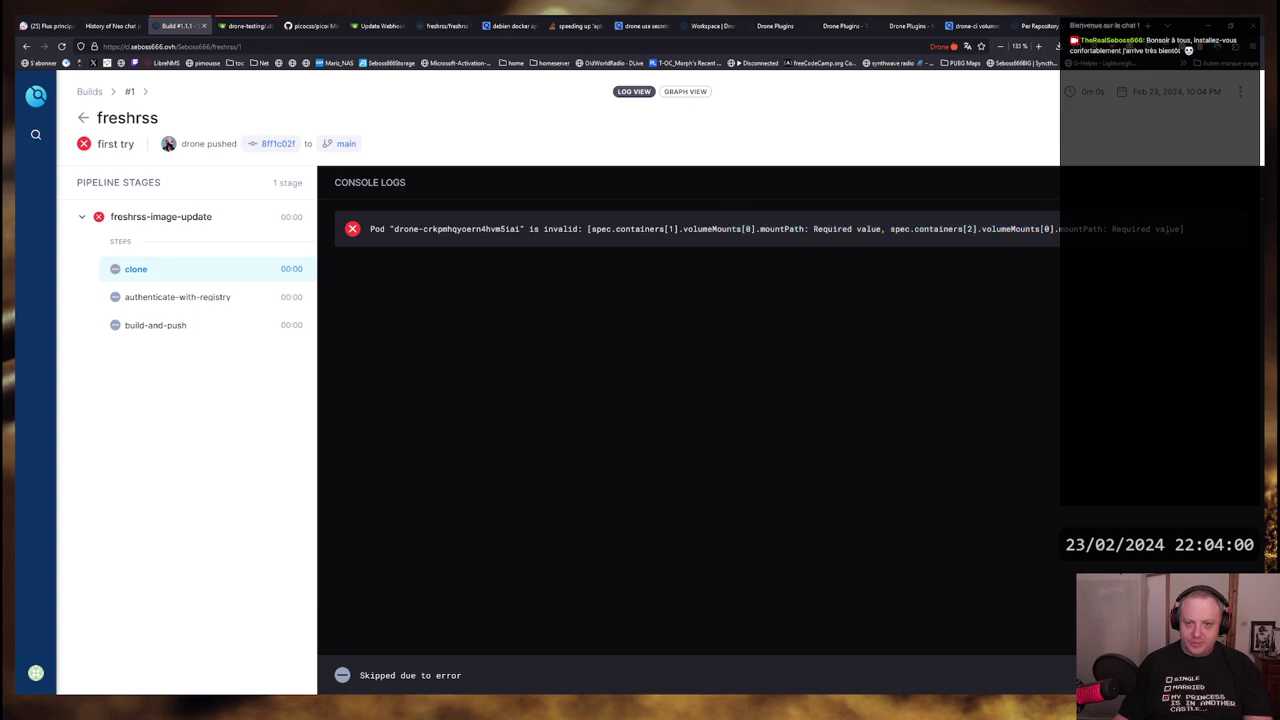
{"action": "left_click_drag", "start_coordinate": [1184, 229], "coordinate": [986, 229]}
{"action": "left_click", "coordinate": [993, 229]}
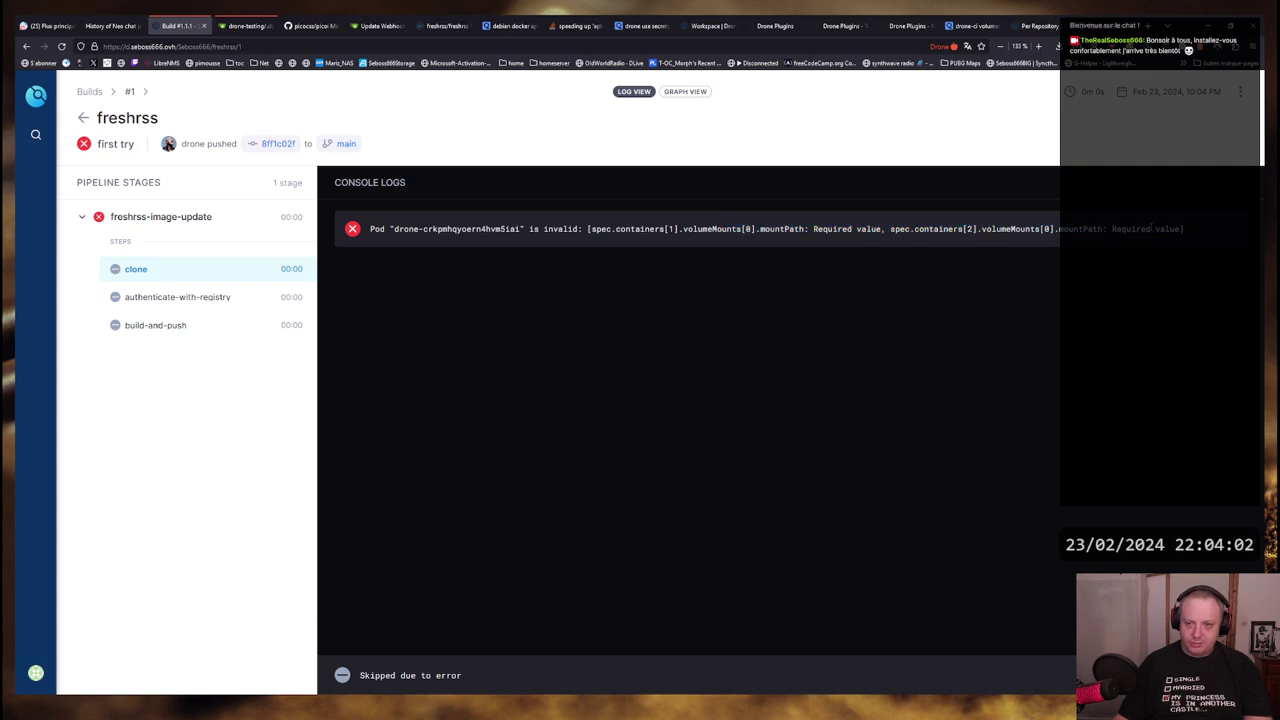
{"action": "left_click_drag", "start_coordinate": [1180, 229], "coordinate": [382, 229]}
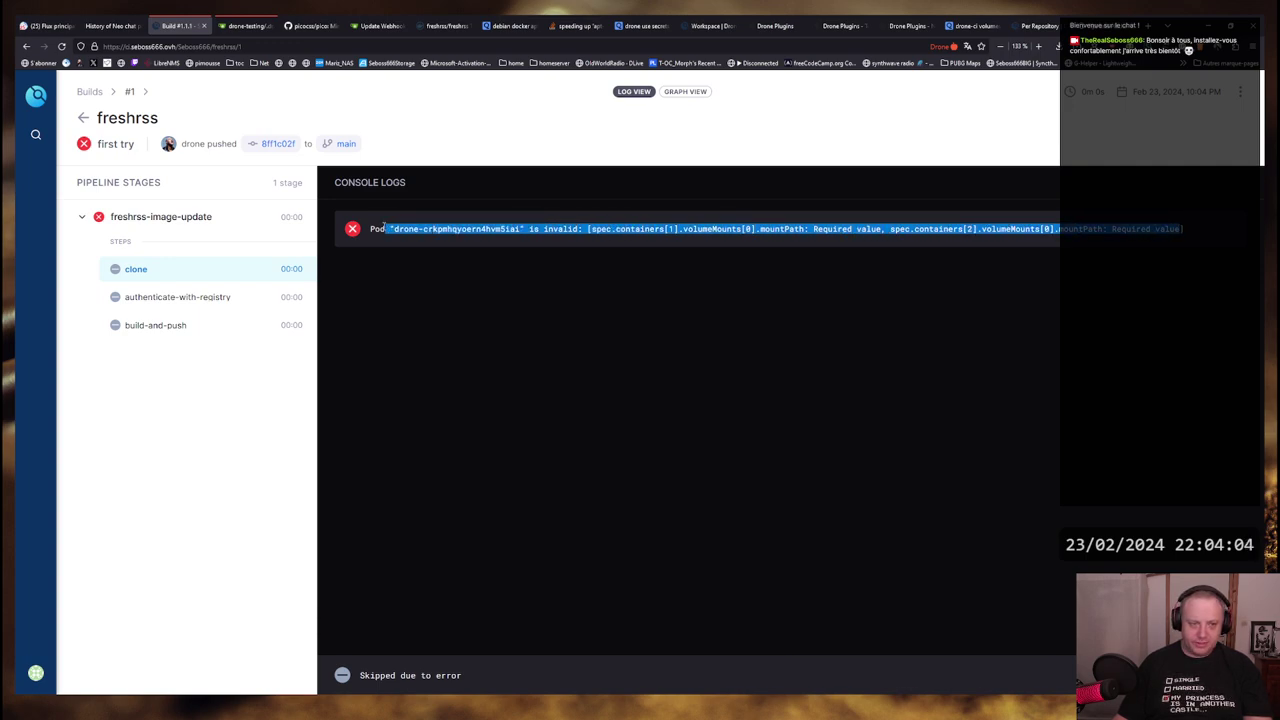
{"action": "left_click", "coordinate": [466, 232]}
Switch to the terminal to check the drone namespace pods in k9s, and return to the browser
{"action": "key", "text": "alt+Tab"}
{"action": "key", "text": "alt+Tab"}
{"action": "key", "text": "alt+Tab"}
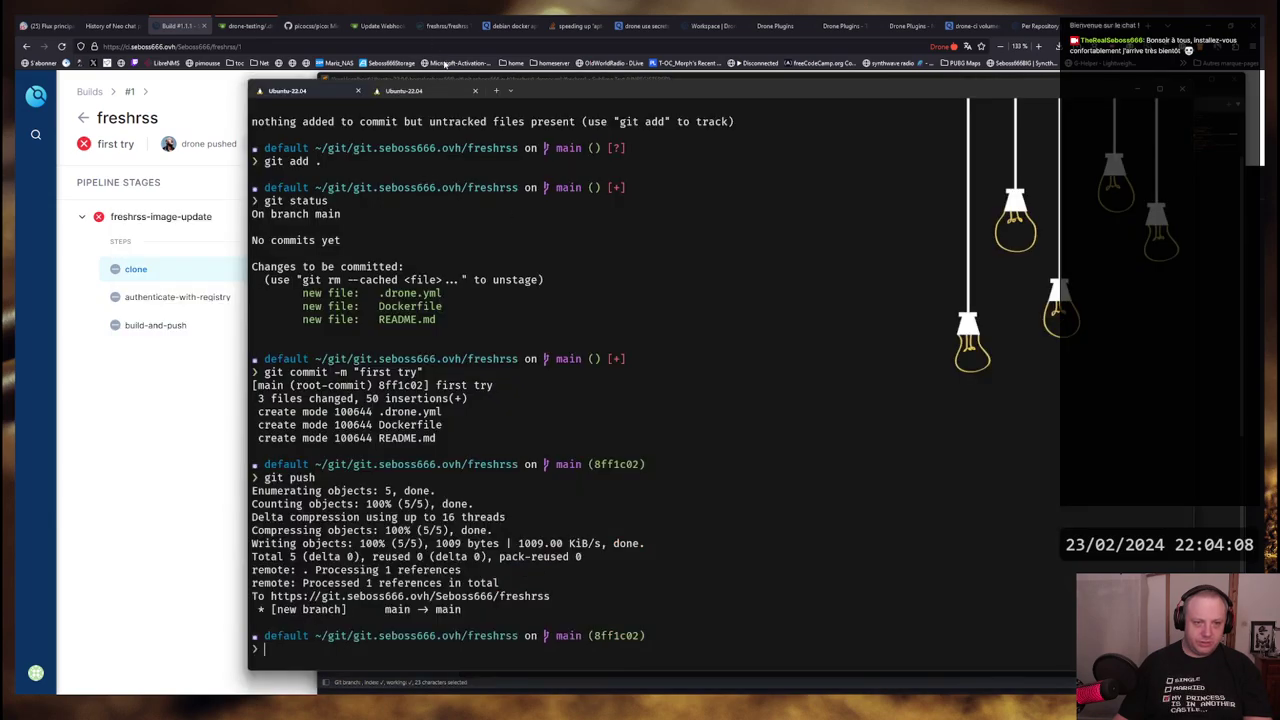
{"action": "left_click", "coordinate": [438, 94]}
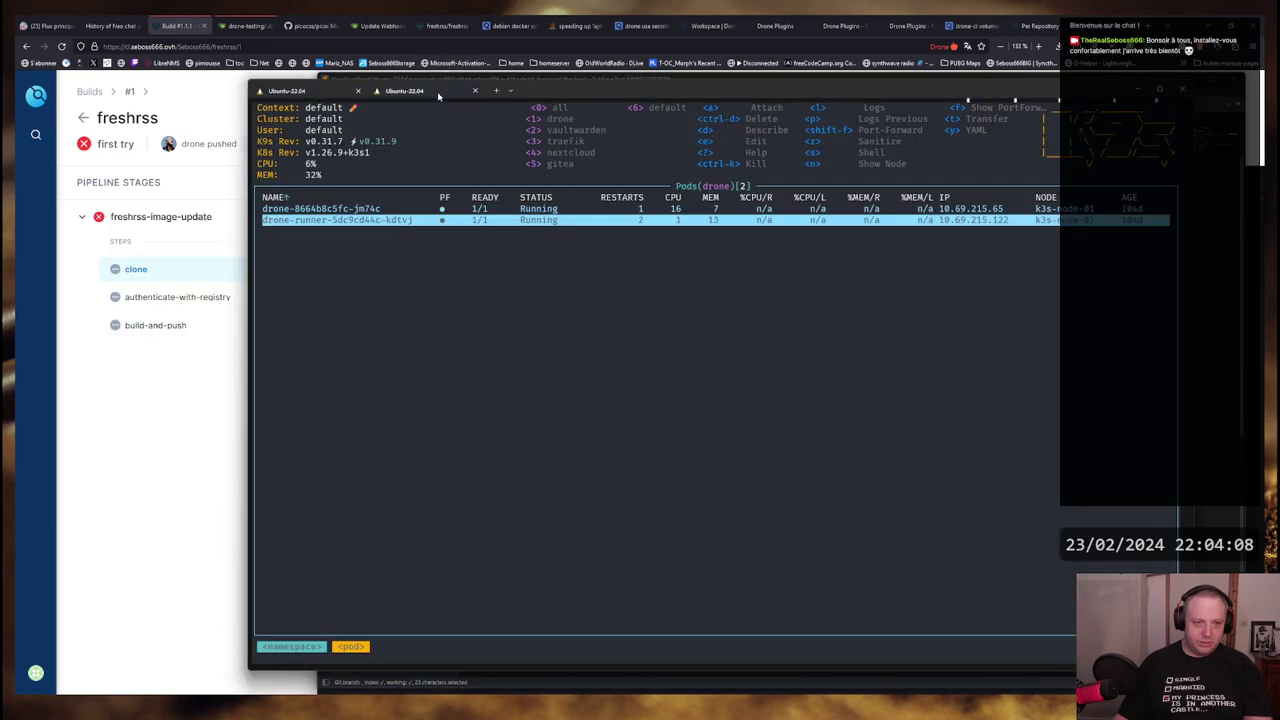
{"action": "left_click", "coordinate": [148, 392]}
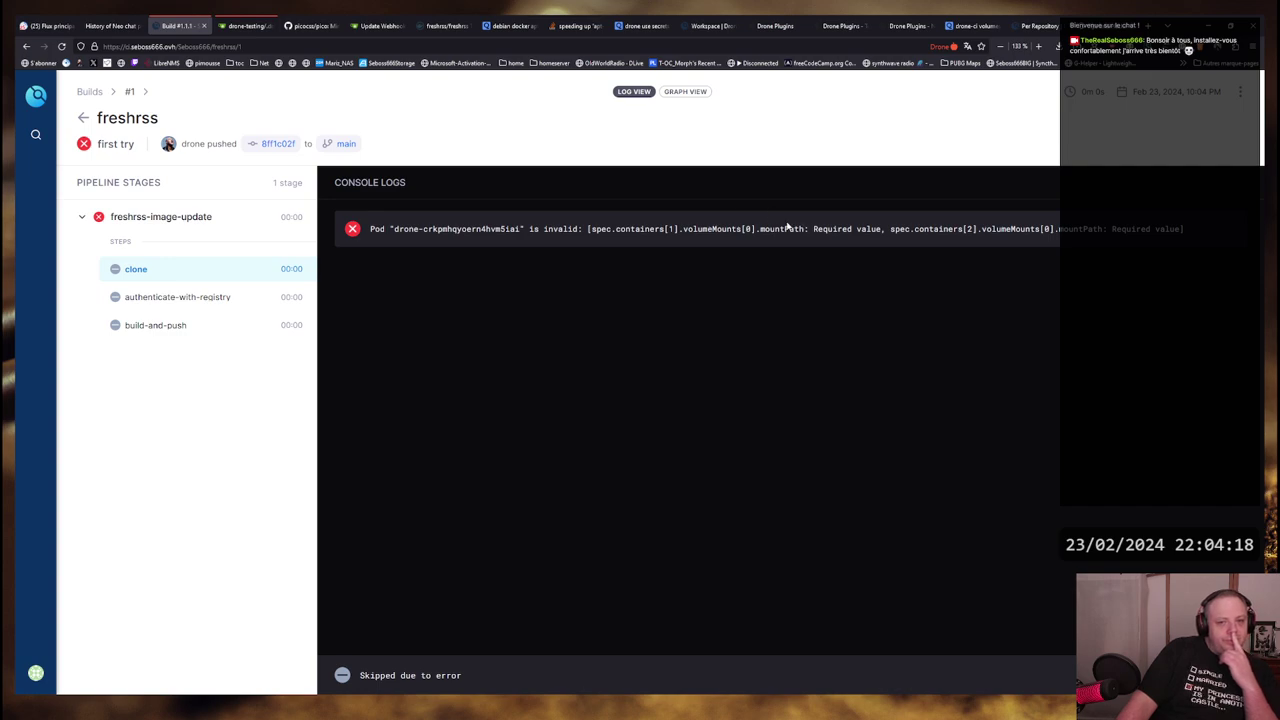
Reread the build's console error, highlighting its volumeMounts portion
{"action": "left_click_drag", "start_coordinate": [683, 228], "coordinate": [1186, 229]}
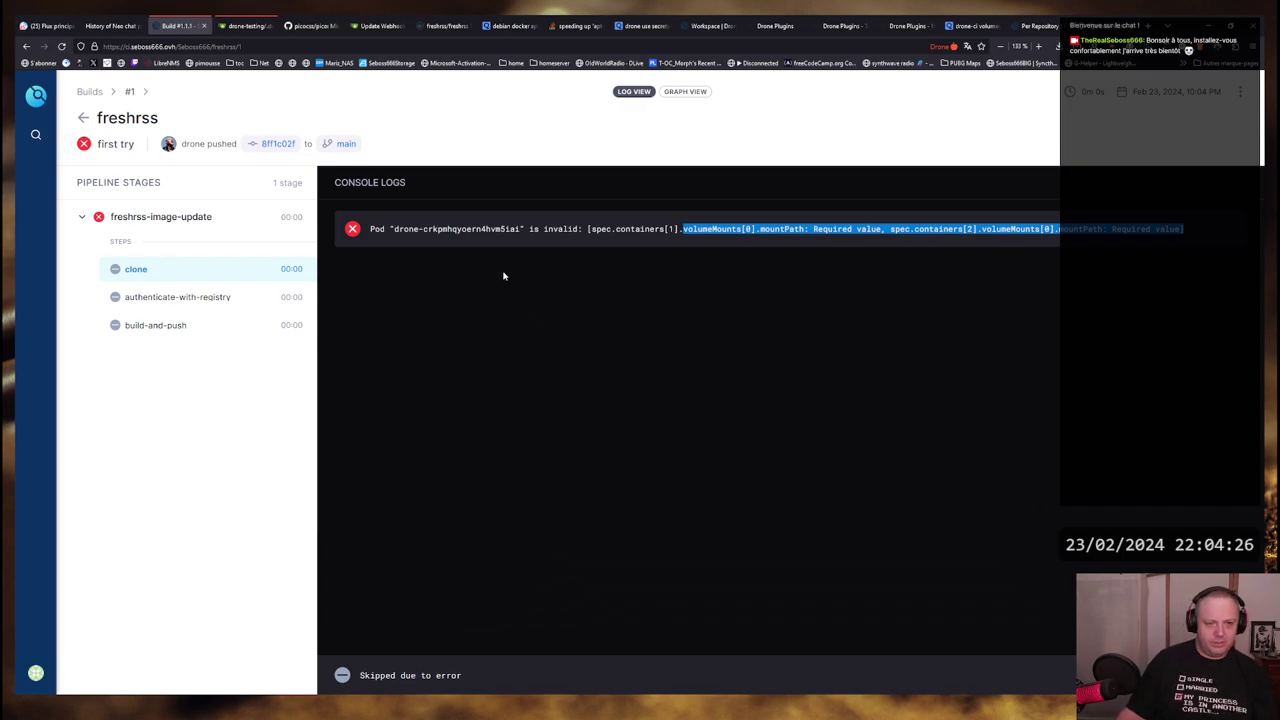
{"action": "left_click", "coordinate": [436, 230]}
{"action": "triple_click", "coordinate": [436, 230]}
{"action": "left_click", "coordinate": [557, 257]}
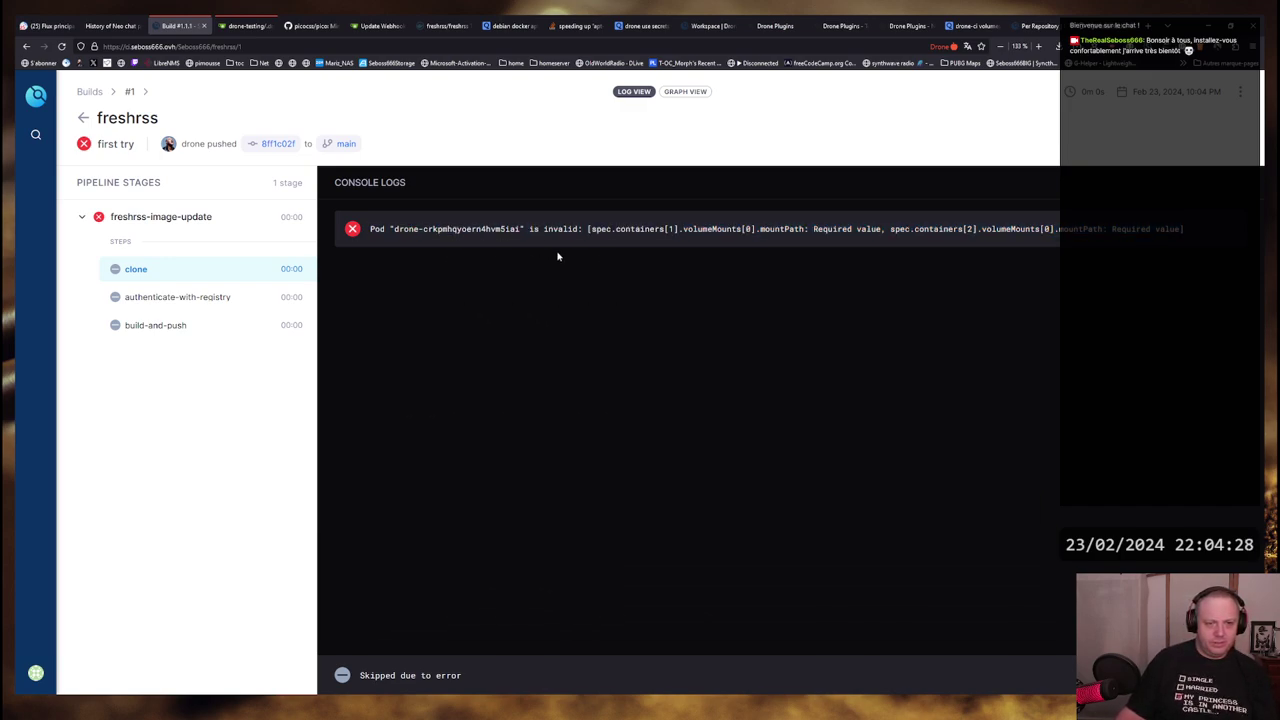
Switch to Sublime Text and examine the volume name and path of the authenticate-with-registry step in .drone.yml
{"action": "key", "text": "alt+Tab"}
{"action": "key", "text": "alt+Tab"}
{"action": "left_click", "coordinate": [562, 258]}
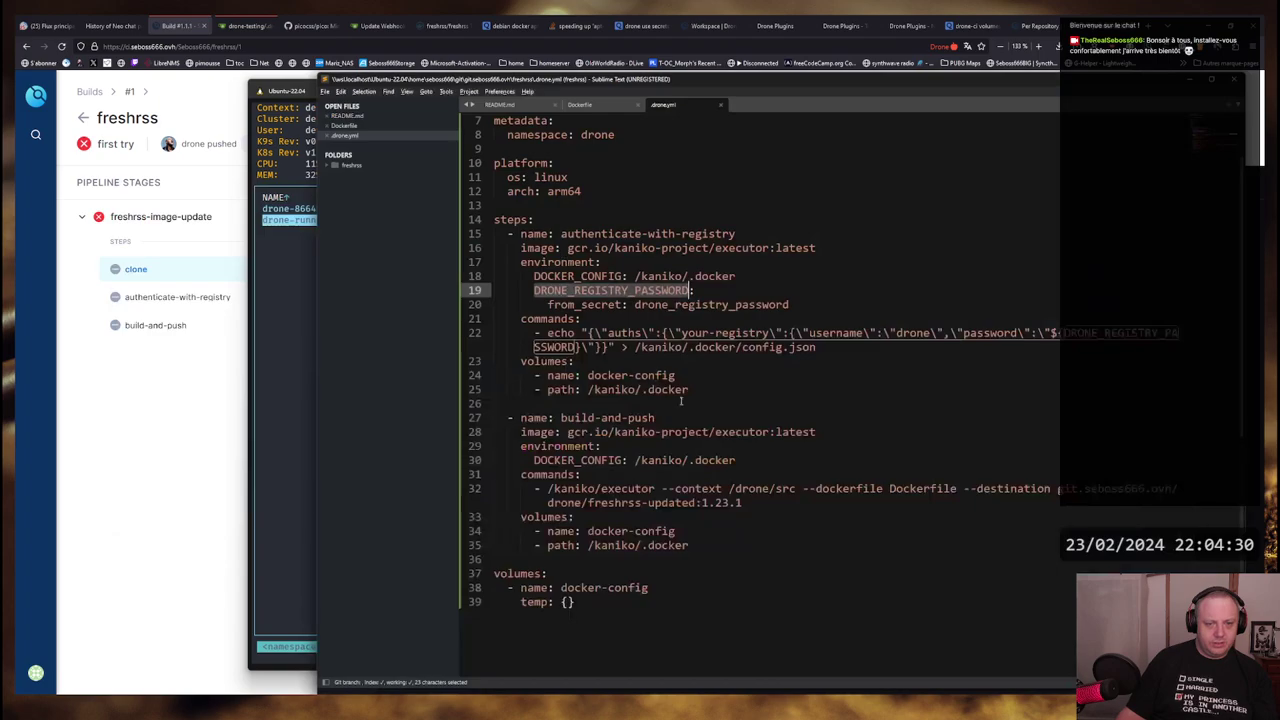
{"action": "scroll", "coordinate": [707, 430], "scroll_direction": "up", "scroll_amount": 2}
{"action": "scroll", "coordinate": [620, 415], "scroll_direction": "up", "scroll_amount": 1}
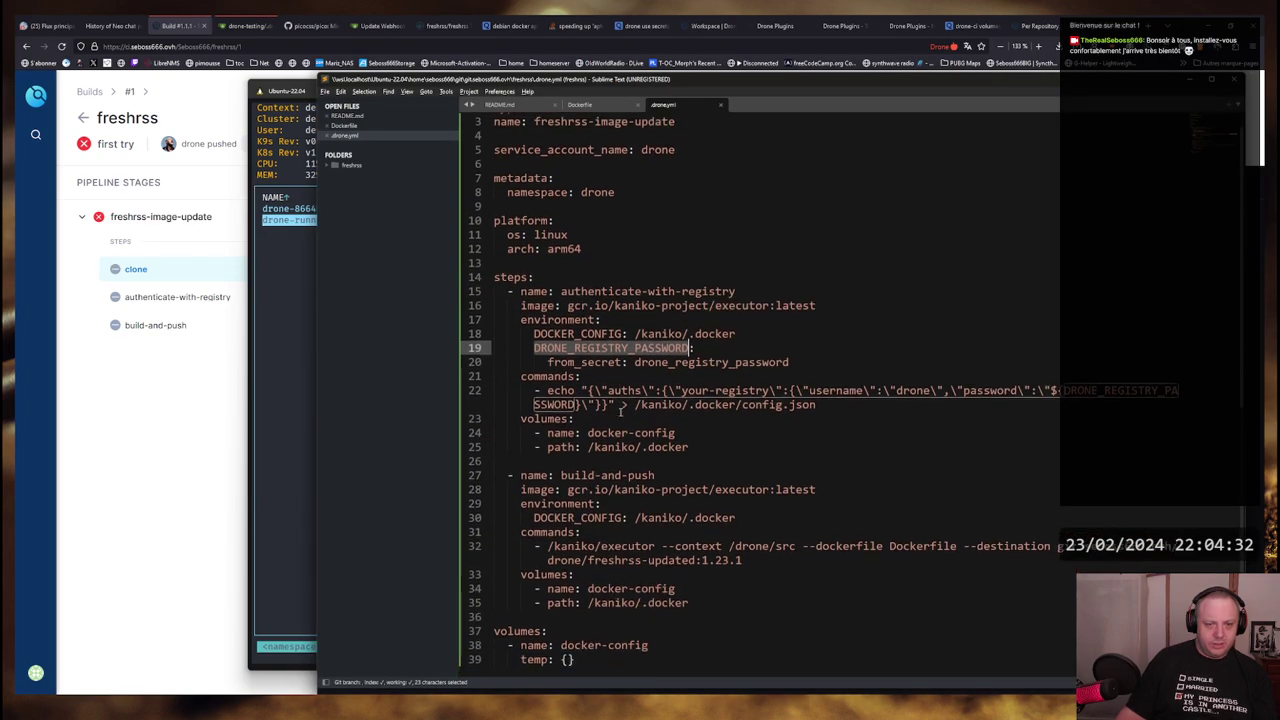
{"action": "scroll", "coordinate": [597, 222], "scroll_direction": "down", "scroll_amount": 2}
{"action": "left_click", "coordinate": [632, 374]}
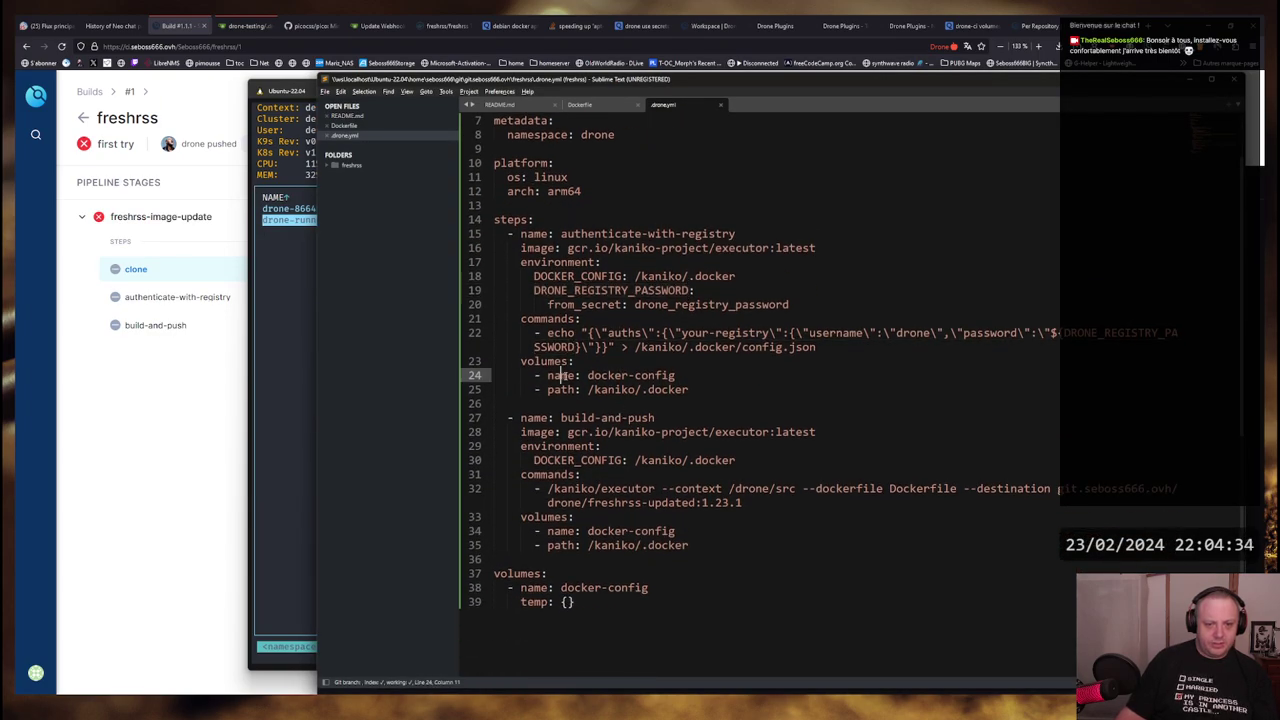
{"action": "double_click", "coordinate": [634, 374]}
{"action": "left_click_drag", "start_coordinate": [632, 374], "coordinate": [590, 375]}
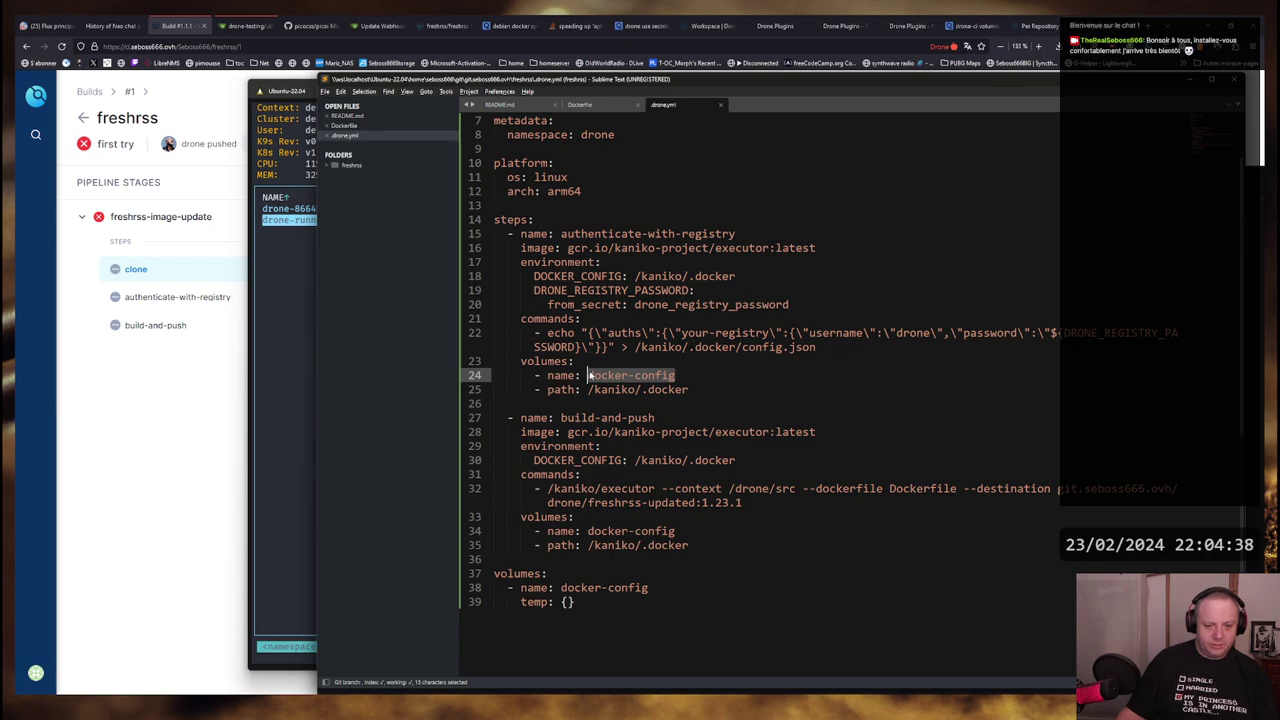
{"action": "key", "text": "Down"}
{"action": "key", "text": "shift+End"}
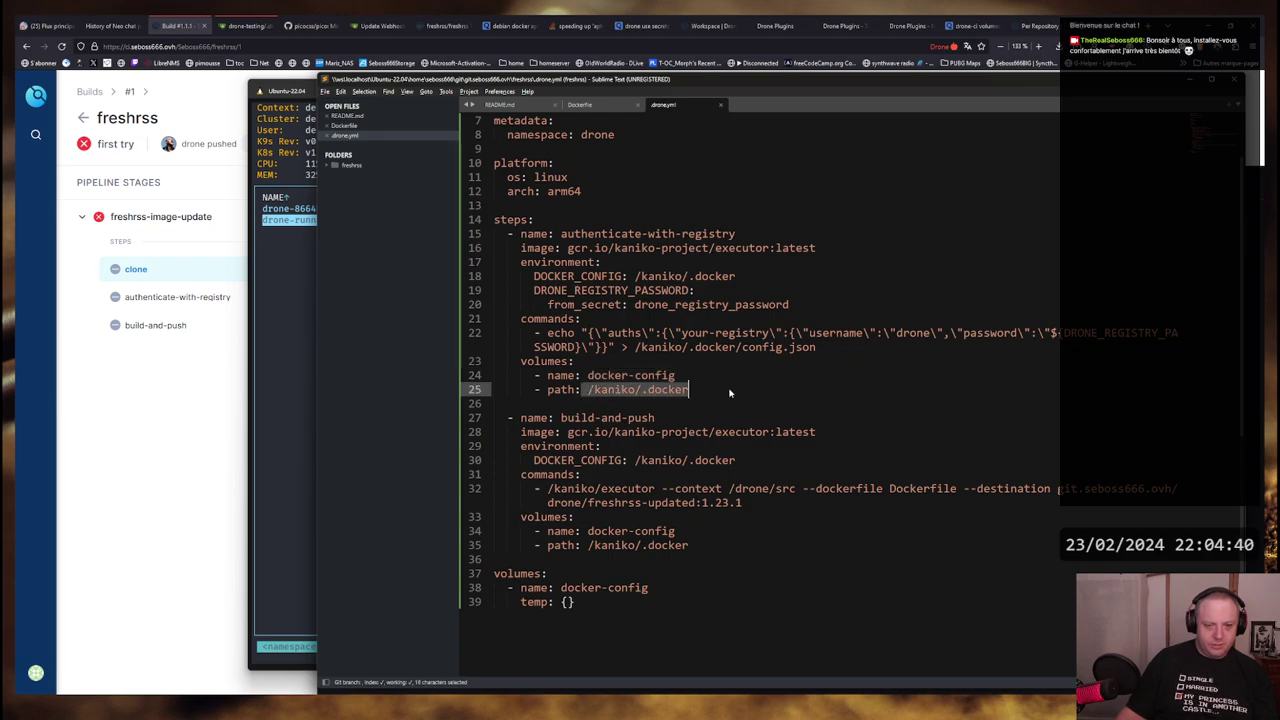
{"action": "key", "text": "End"}
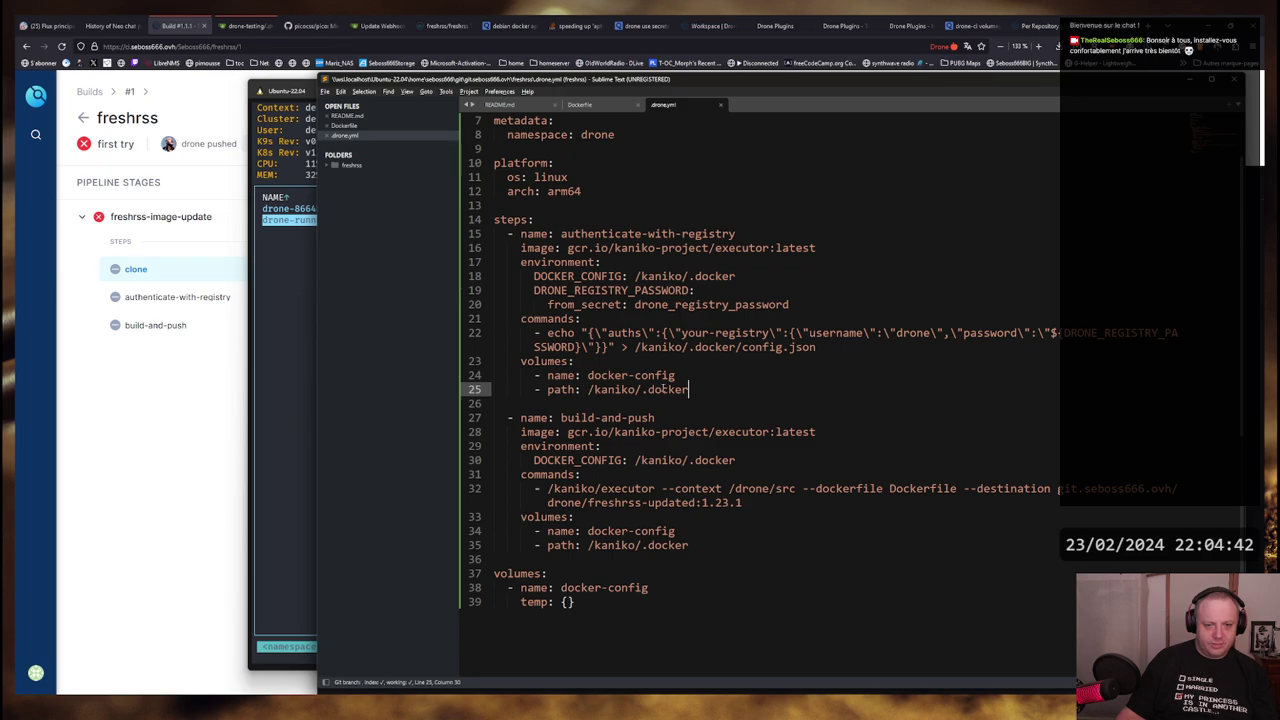
Examine the volume name and path of the build-and-push step in .drone.yml
{"action": "left_click", "coordinate": [587, 531]}
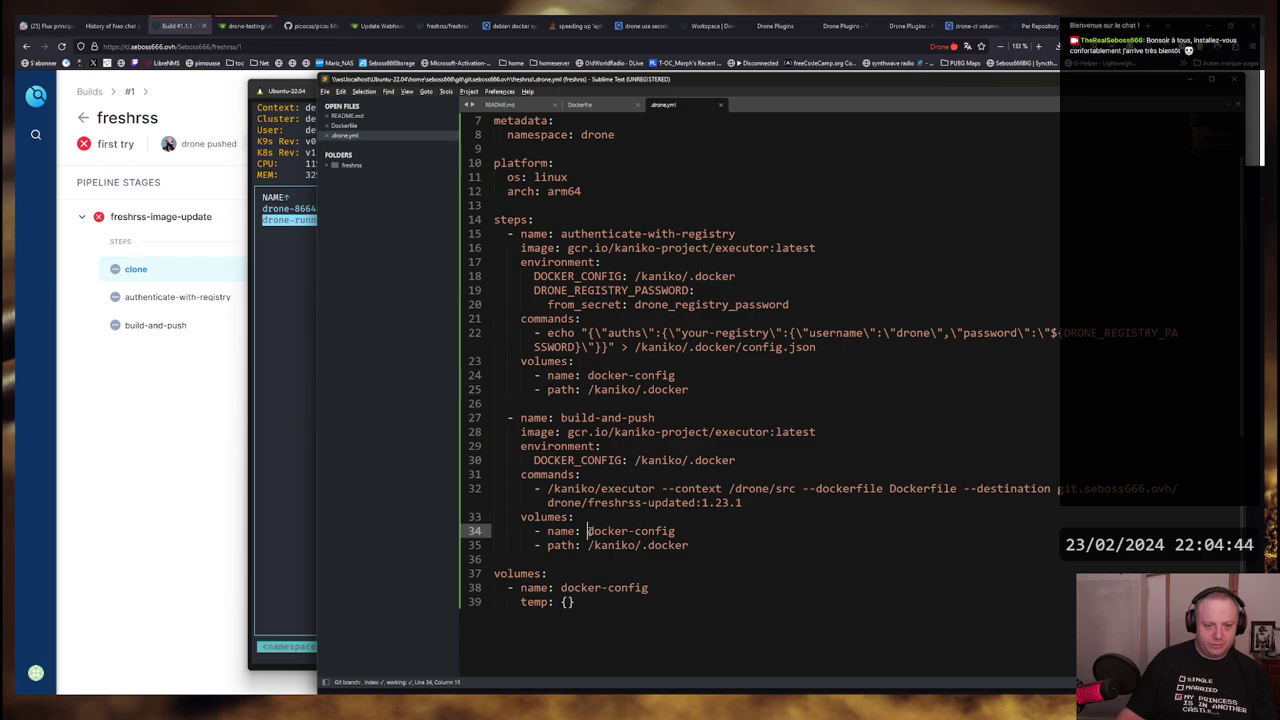
{"action": "key", "text": "shift+End"}
{"action": "key", "text": "End"}
{"action": "key", "text": "Down"}
{"action": "key", "text": "End"}
{"action": "key", "text": "ctrl+shift+Left"}
{"action": "key", "text": "ctrl+shift+Left"}
{"action": "key", "text": "ctrl+shift+Left"}
{"action": "key", "text": "ctrl+shift+Left"}
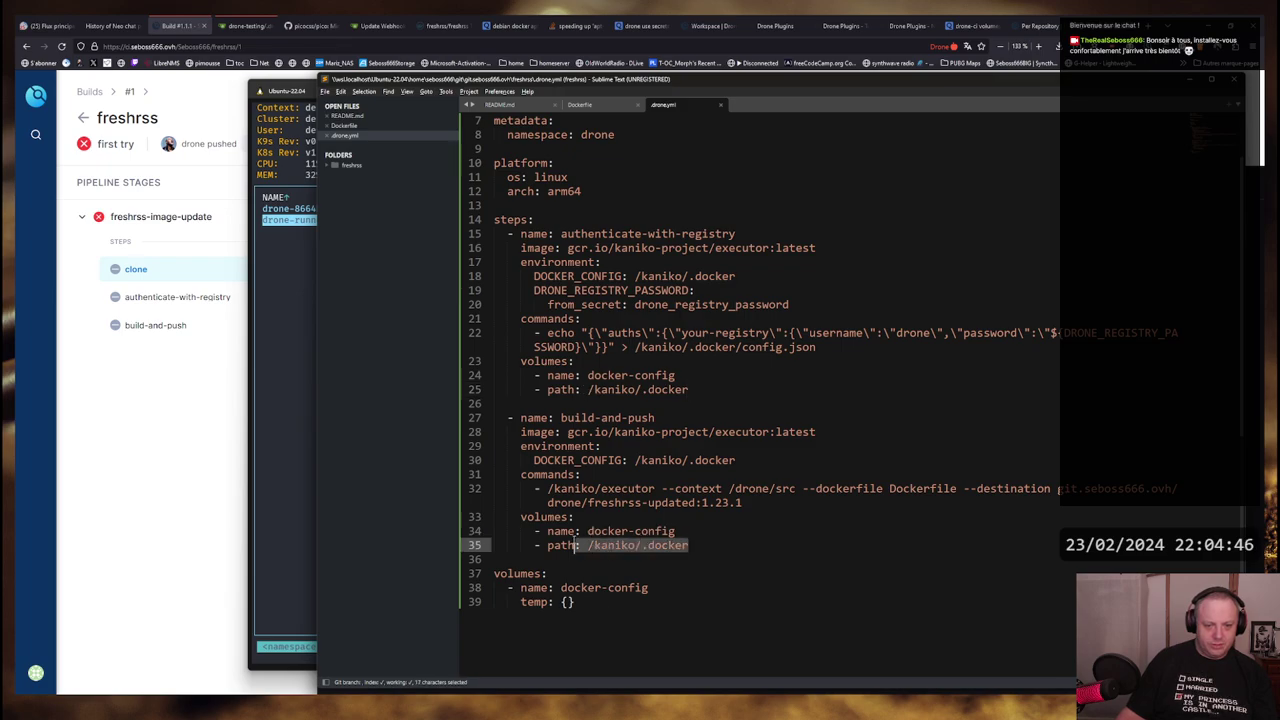
{"action": "key", "text": "Left"}
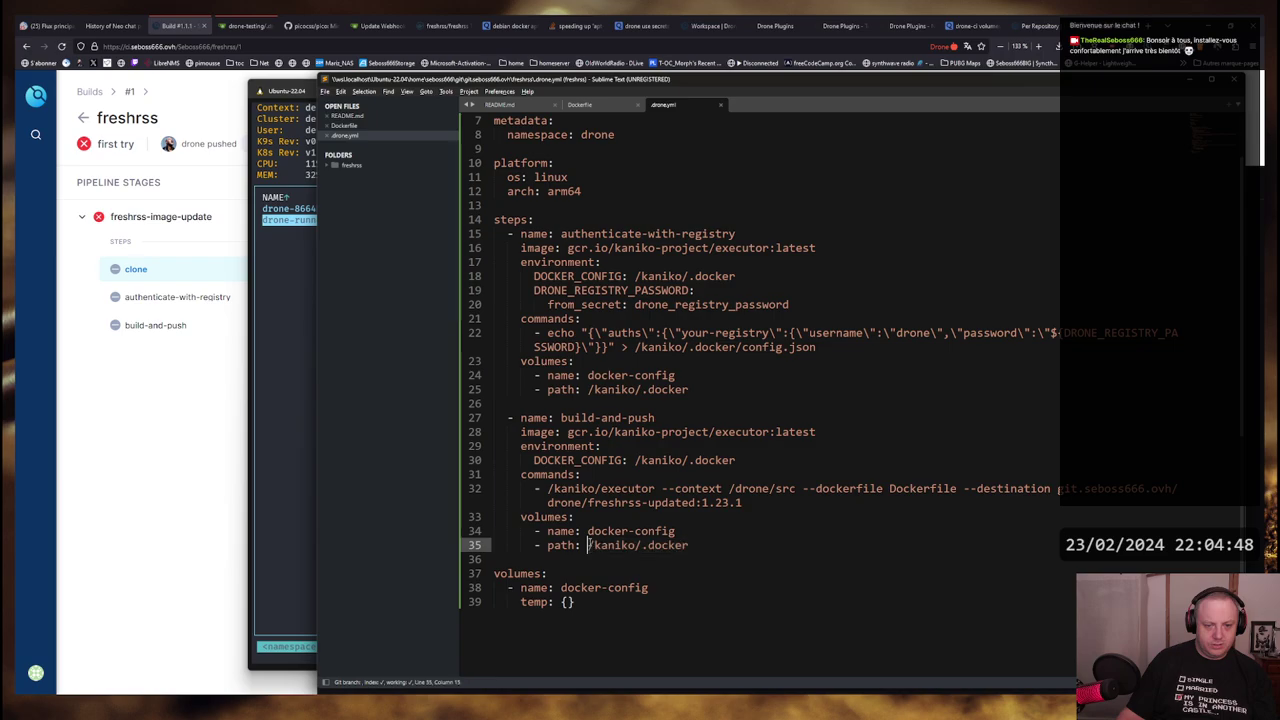
Return to the browser and highlight the final mountPath part of the build's console error
{"action": "key", "text": "alt+Tab"}
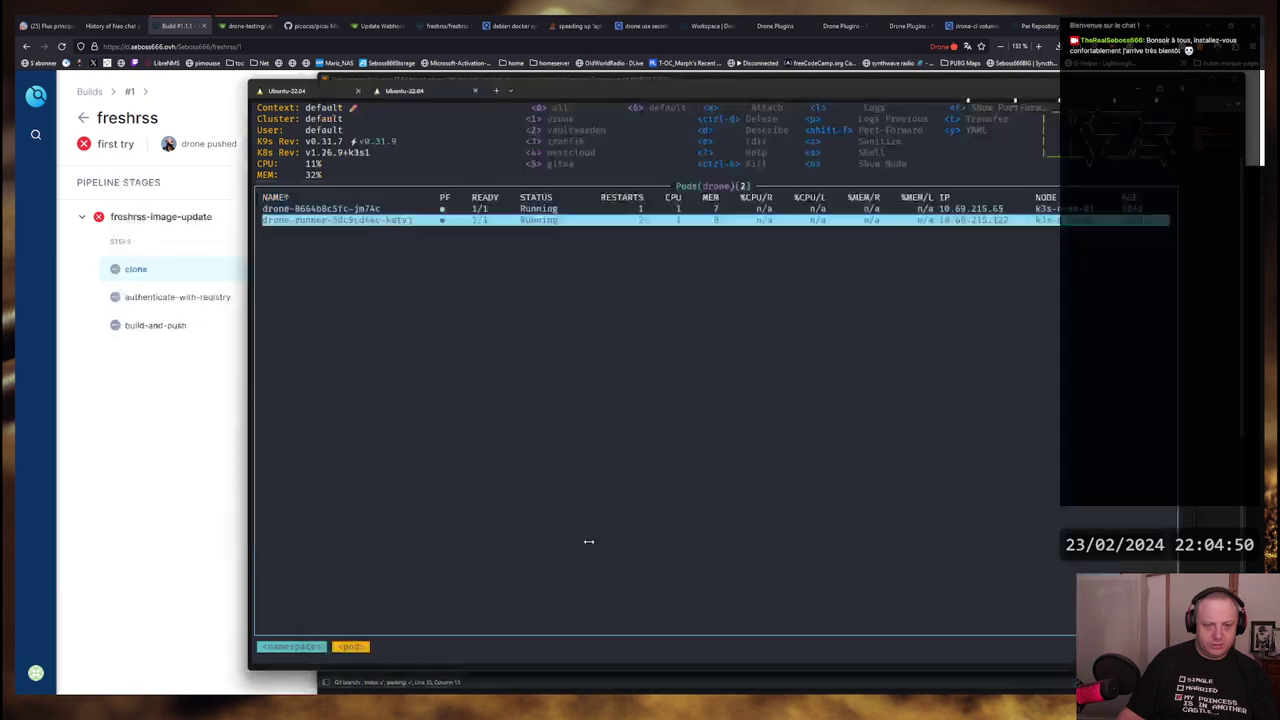
{"action": "key", "text": "alt+Tab"}
{"action": "key", "text": "alt+Tab"}
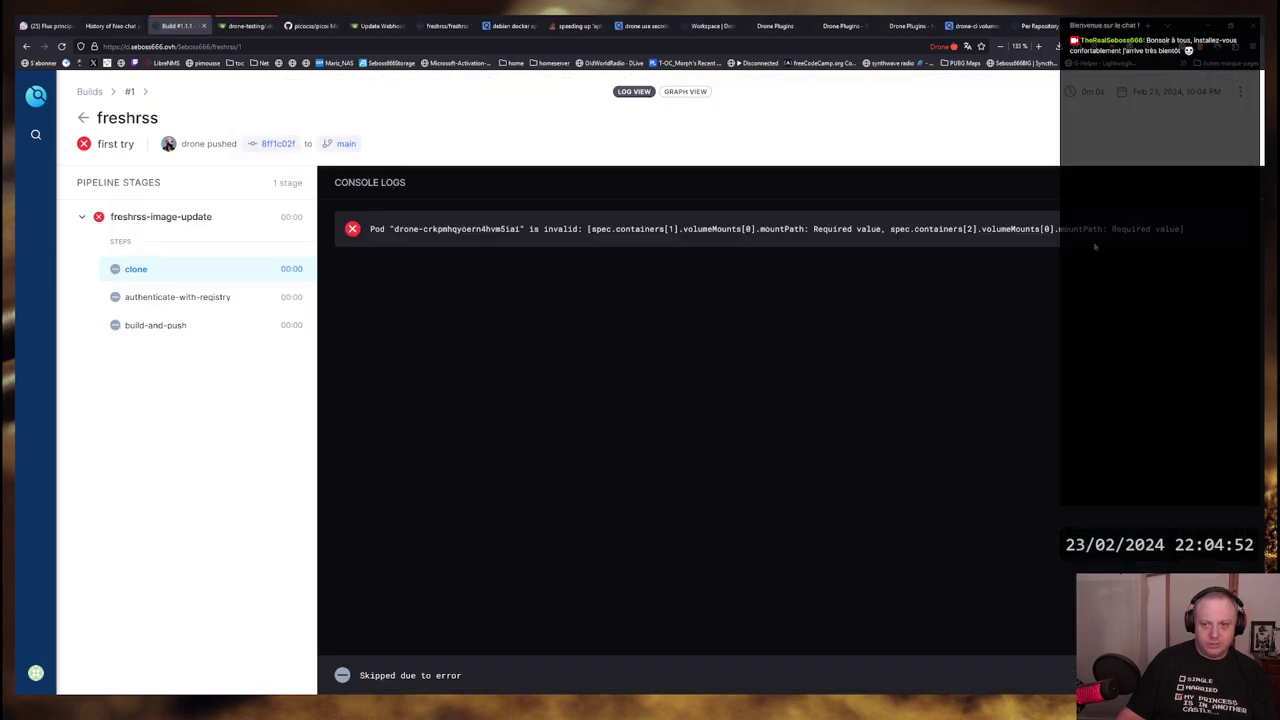
{"action": "left_click_drag", "start_coordinate": [1182, 229], "coordinate": [1059, 229]}
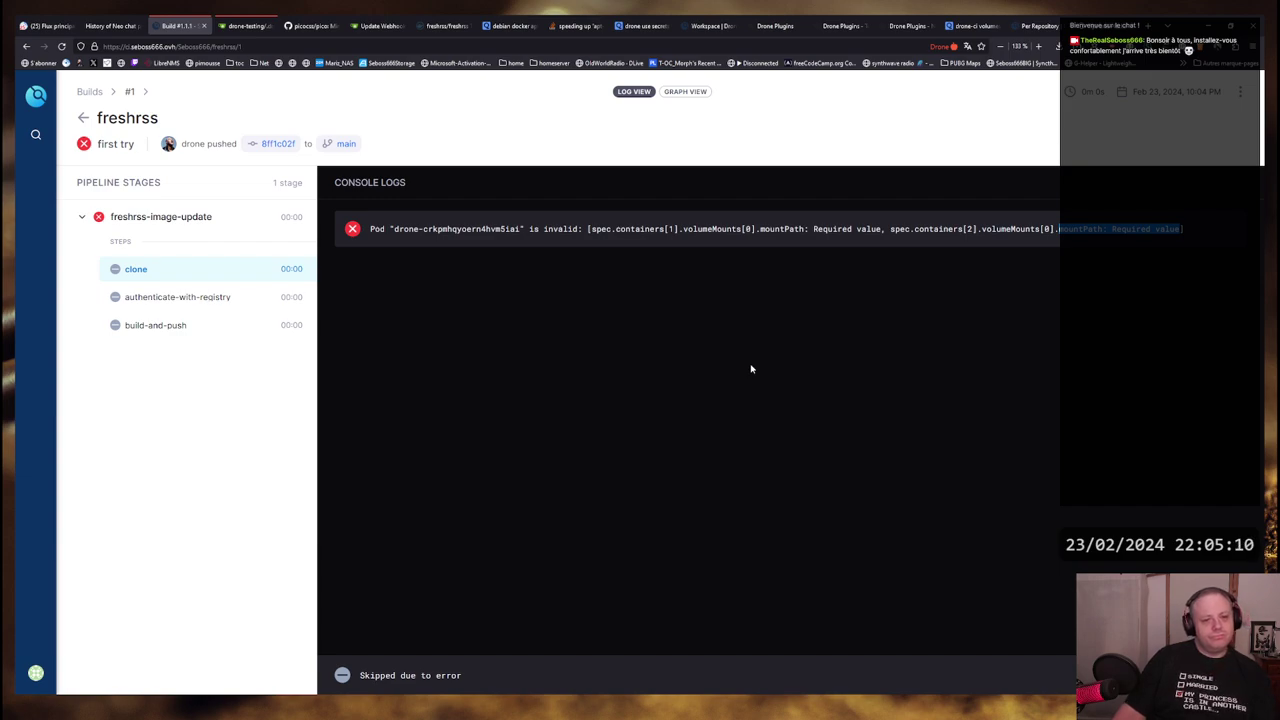
Glance at the k9s pods in the terminal, and highlight /kaniko/ in the echo command of .drone.yml in Sublime Text
{"action": "key", "text": "alt+Tab"}
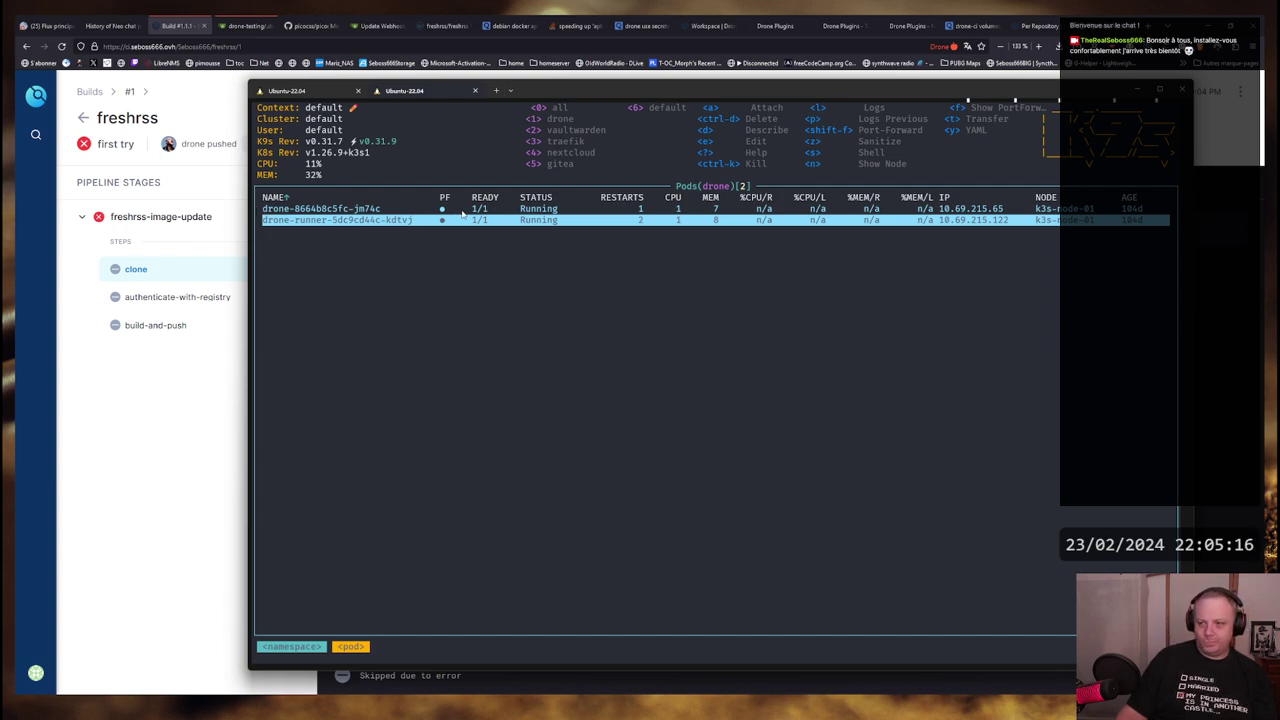
{"action": "key", "text": "alt+Tab"}
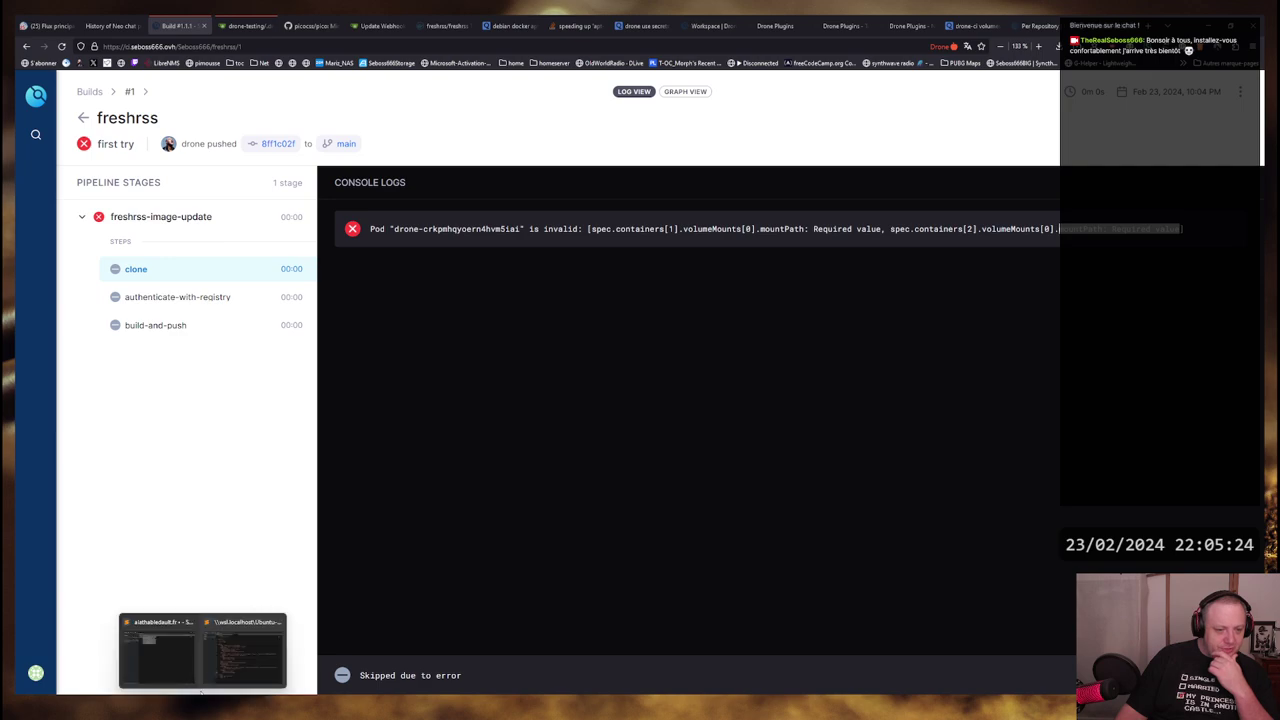
{"action": "left_click", "coordinate": [239, 665]}
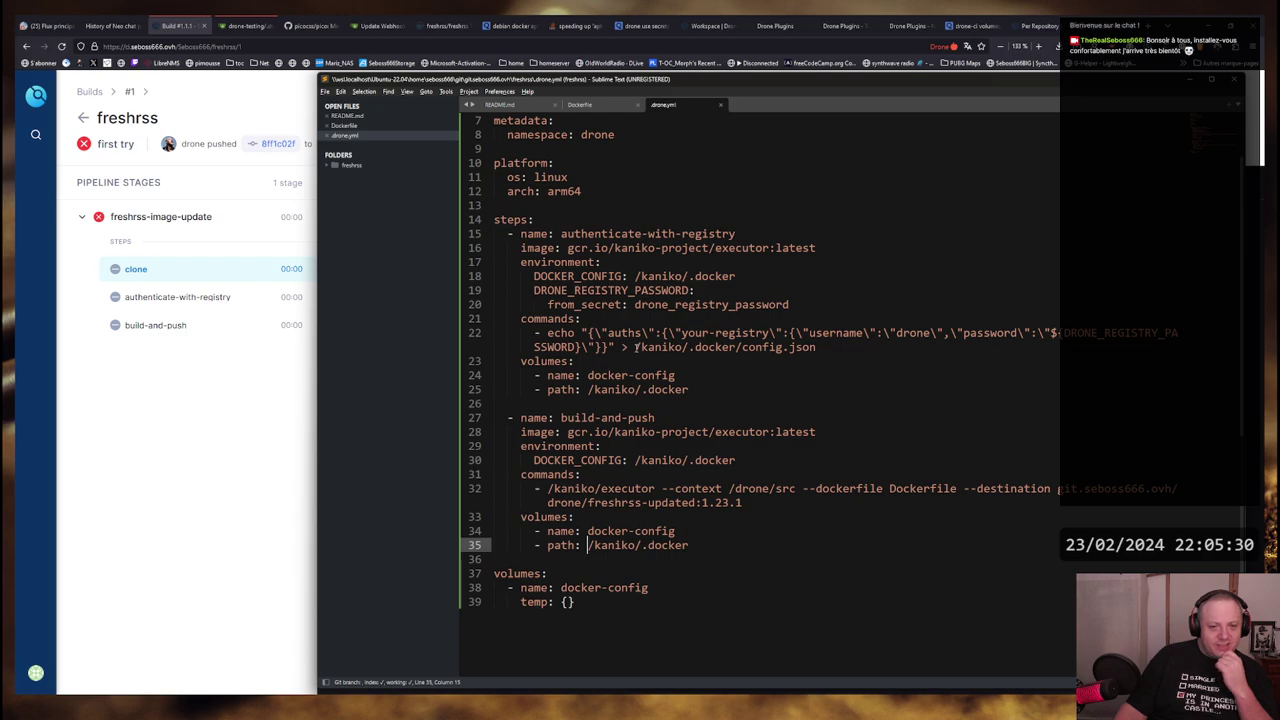
{"action": "left_click_drag", "start_coordinate": [636, 347], "coordinate": [689, 347]}
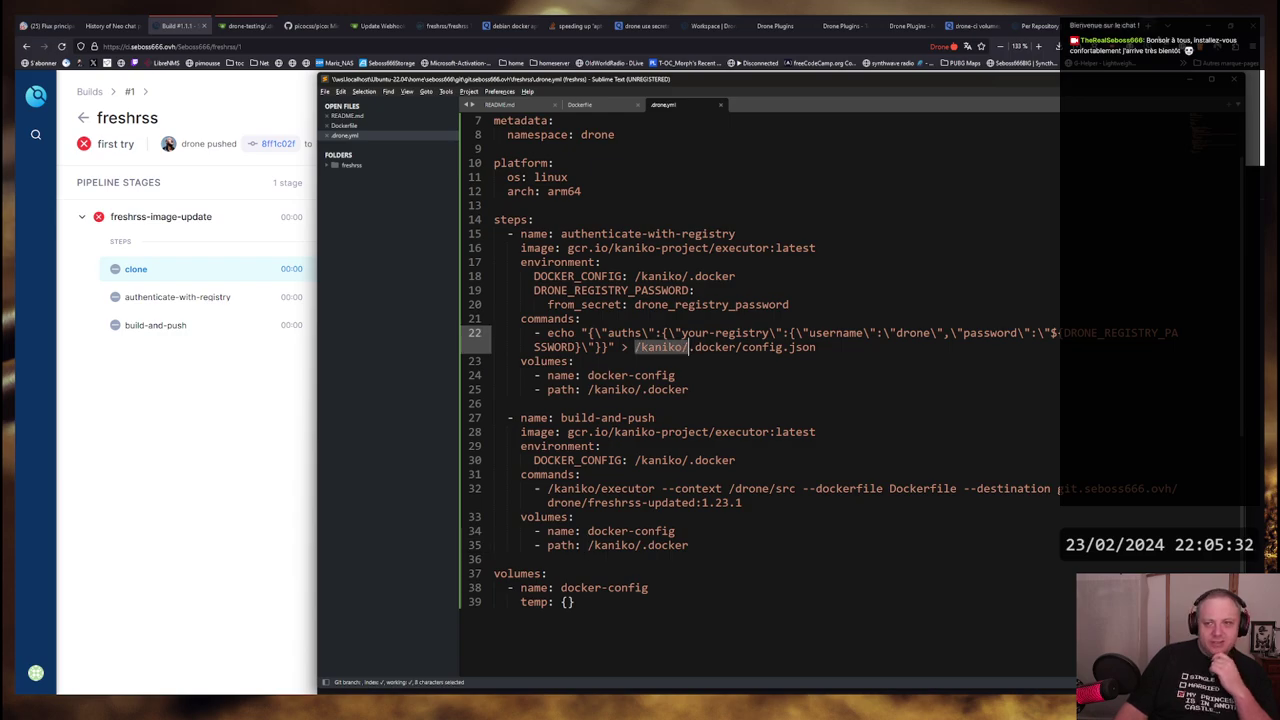
Switch to the browser, look up "kaniko" in a new tab, and open Callibrity's article Building Containers with Drone and Kaniko
{"action": "key", "text": "alt+Tab"}
{"action": "key", "text": "ctrl+t"}
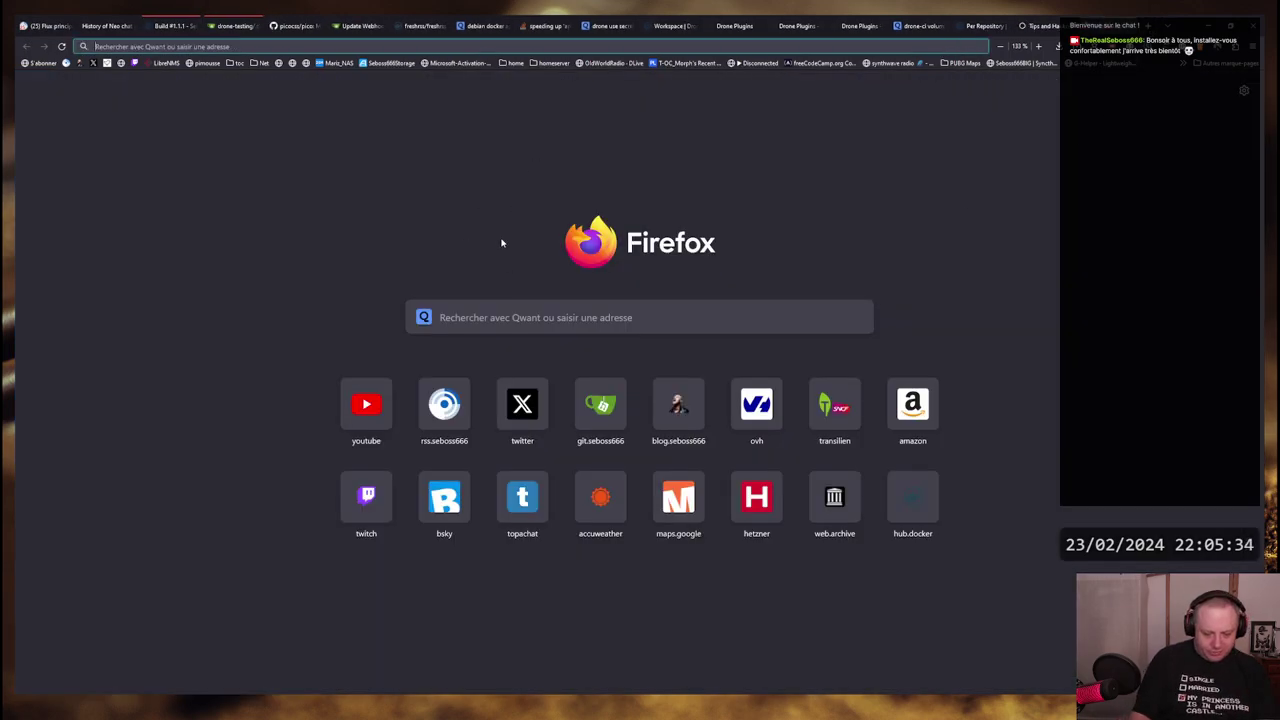
{"action": "type", "text": "kanik"}
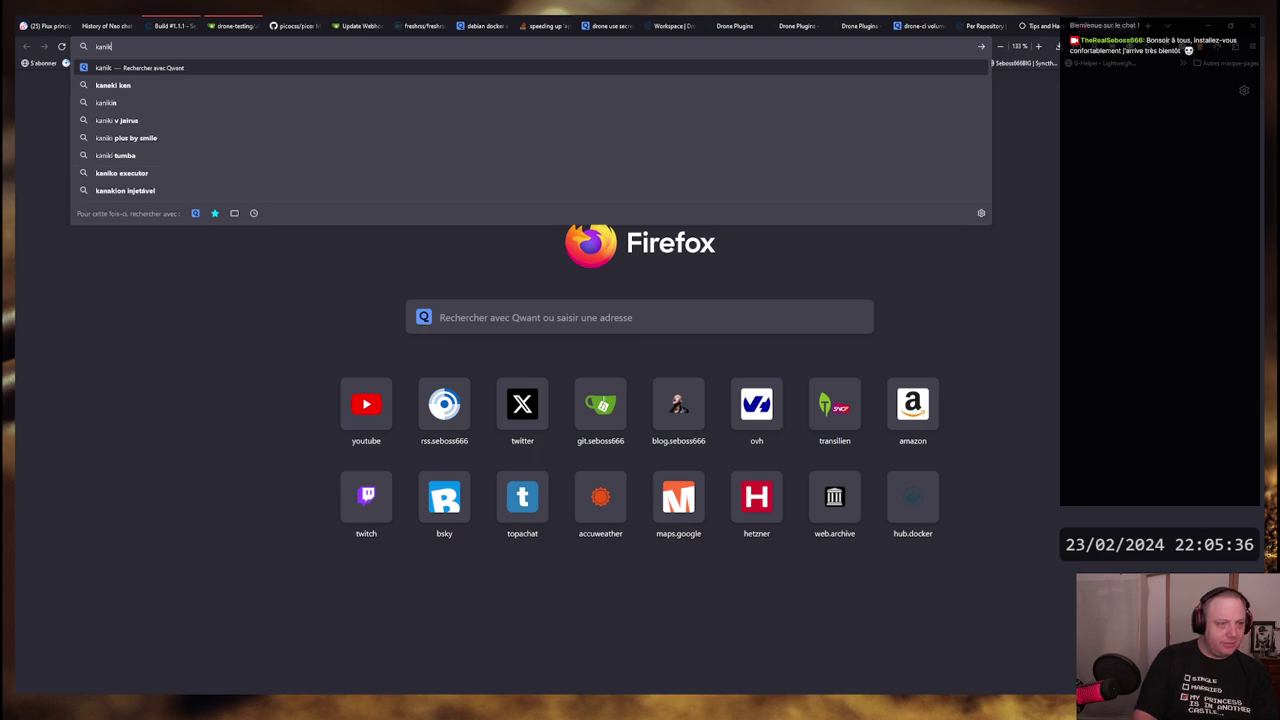
{"action": "type", "text": "o"}
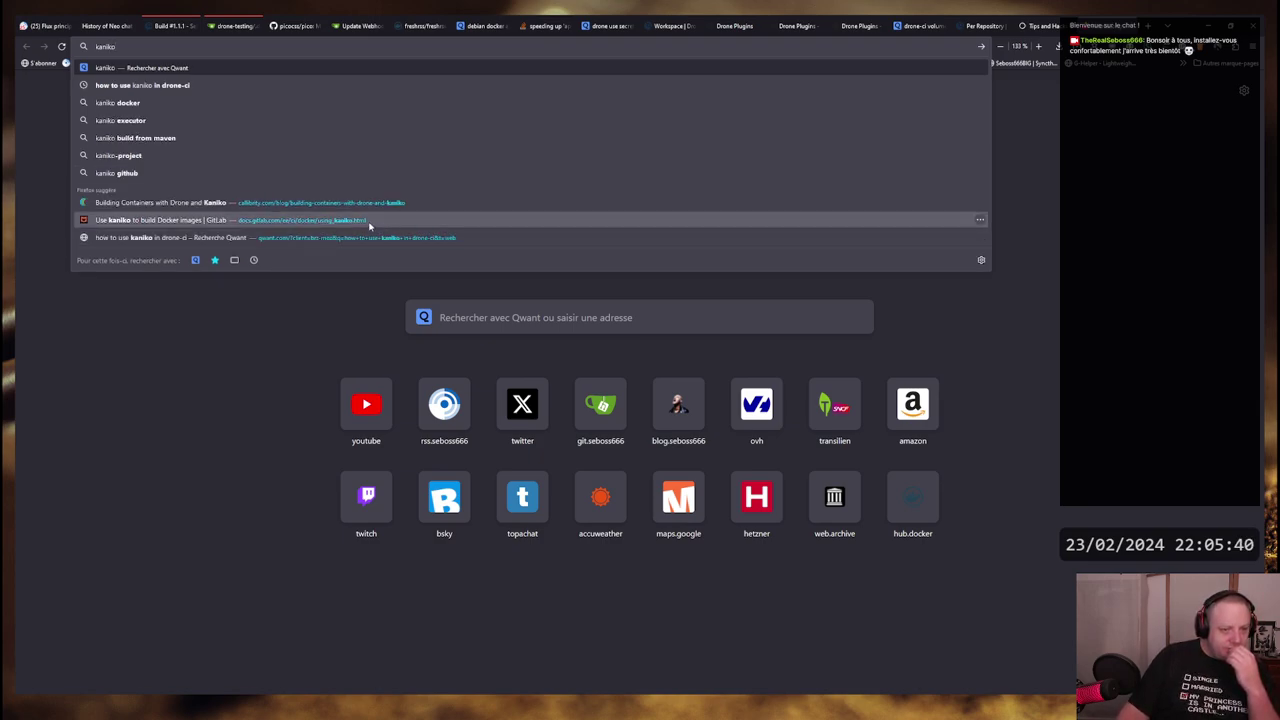
{"action": "left_click", "coordinate": [272, 206]}
Skim the Callibrity tutorial's setup sections down to its sample .drone.yml pipeline using the kaniko-builder image
{"action": "scroll", "coordinate": [962, 347], "scroll_direction": "down", "scroll_amount": 3}
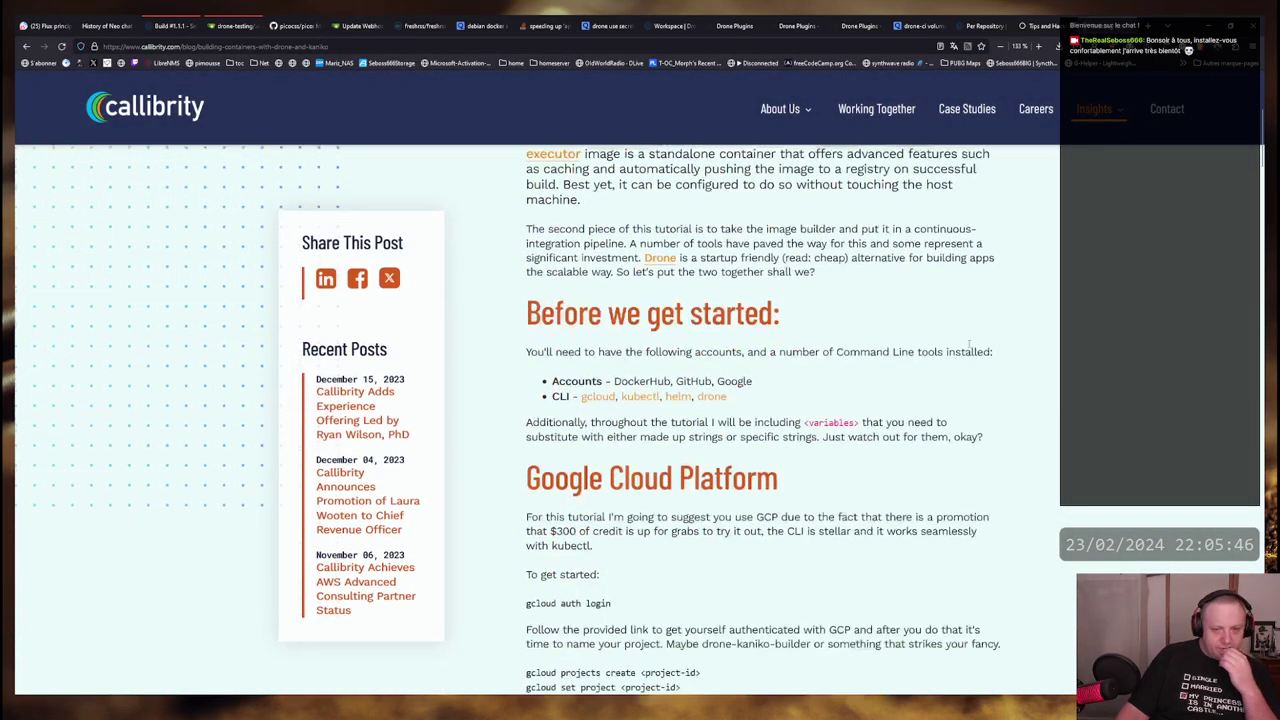
{"action": "scroll", "coordinate": [968, 344], "scroll_direction": "up", "scroll_amount": 1}
{"action": "scroll", "coordinate": [968, 344], "scroll_direction": "down", "scroll_amount": 3}
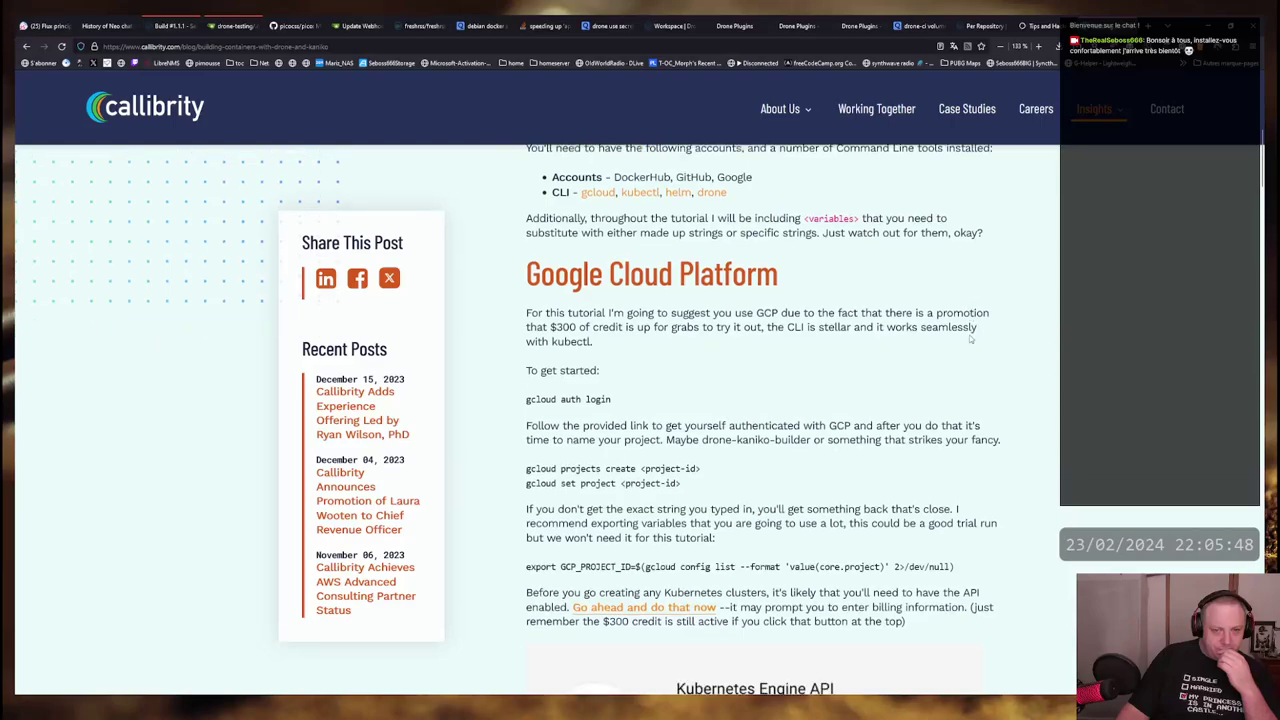
{"action": "scroll", "coordinate": [969, 339], "scroll_direction": "down", "scroll_amount": 8}
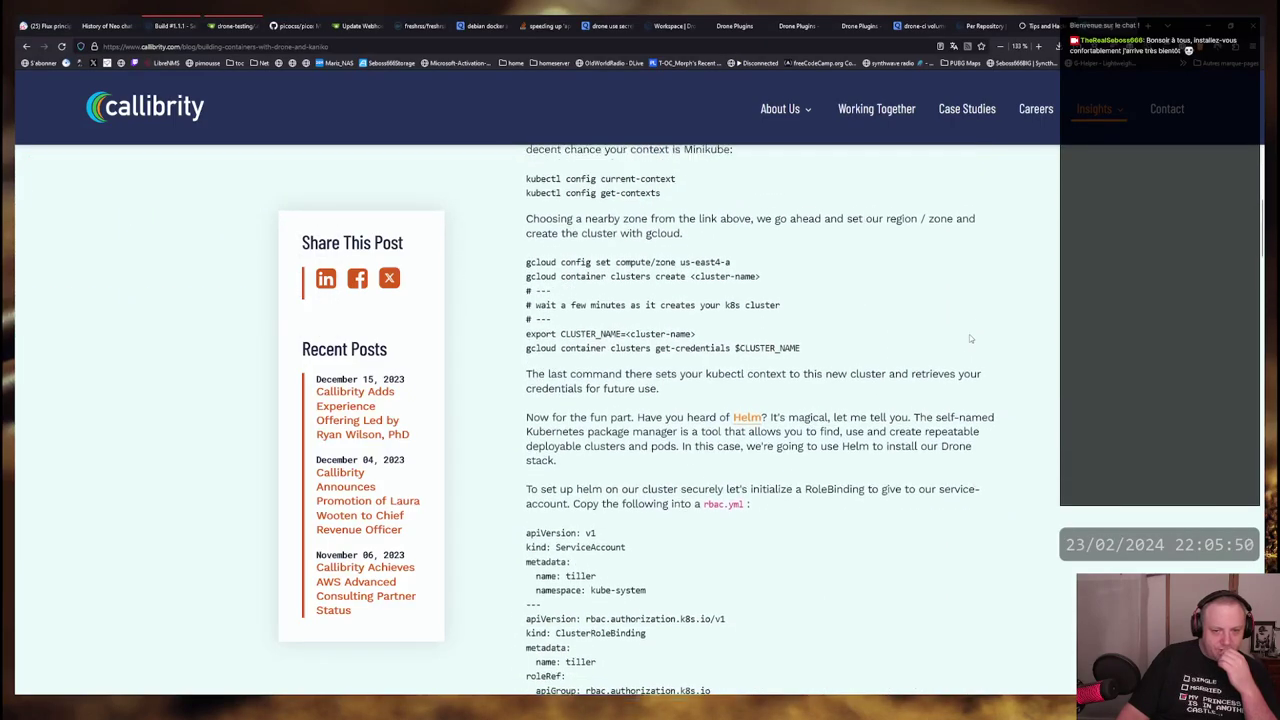
{"action": "scroll", "coordinate": [969, 338], "scroll_direction": "down", "scroll_amount": 3}
{"action": "scroll", "coordinate": [956, 334], "scroll_direction": "down", "scroll_amount": 11}
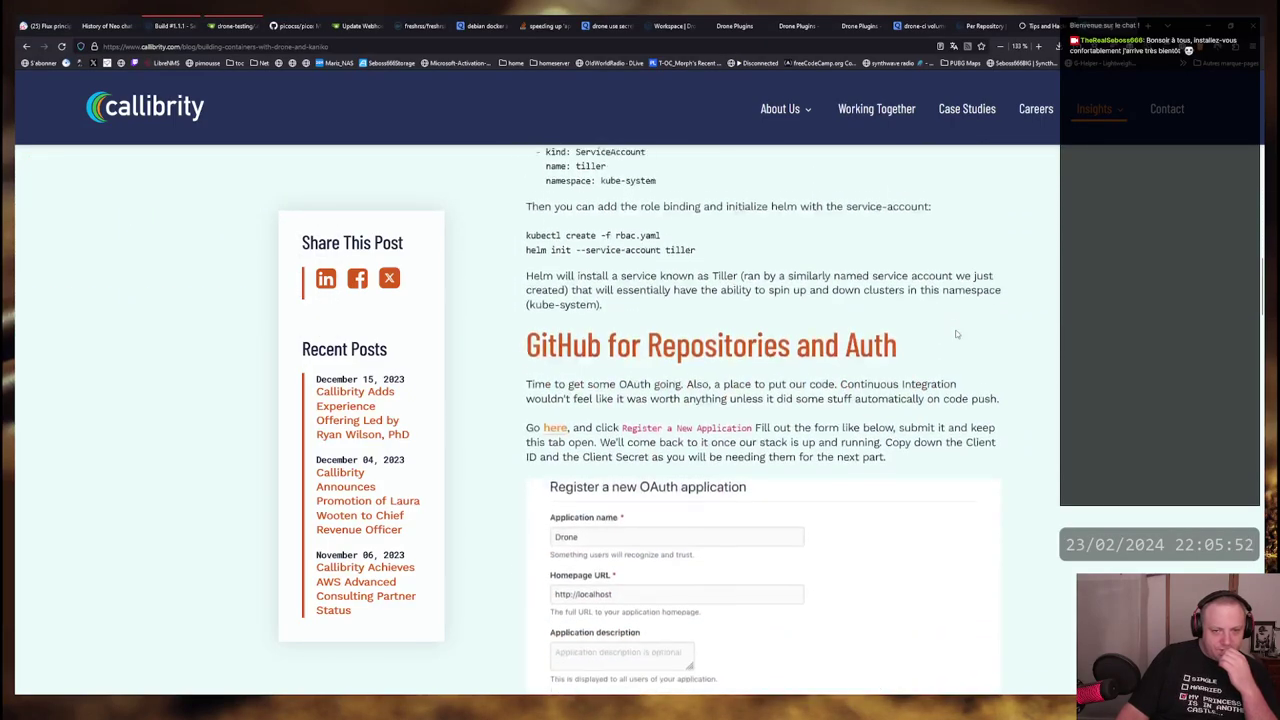
{"action": "scroll", "coordinate": [956, 332], "scroll_direction": "down", "scroll_amount": 10}
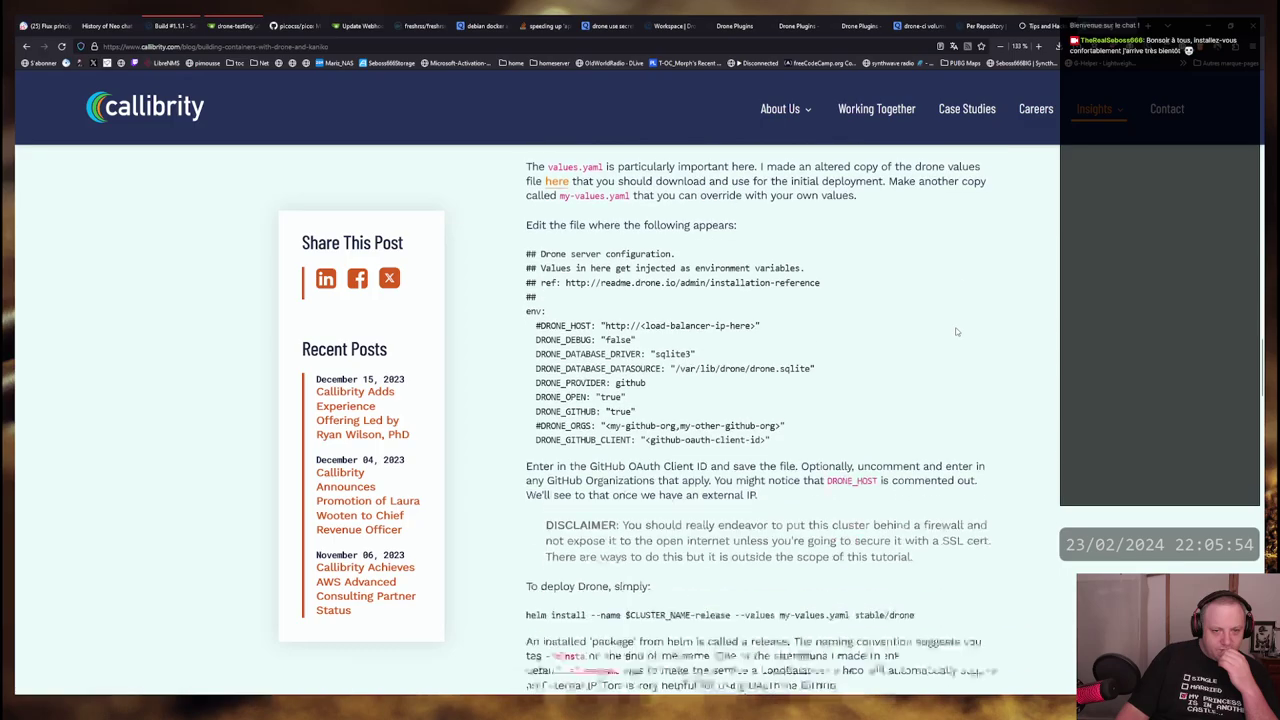
{"action": "scroll", "coordinate": [956, 328], "scroll_direction": "down", "scroll_amount": 10}
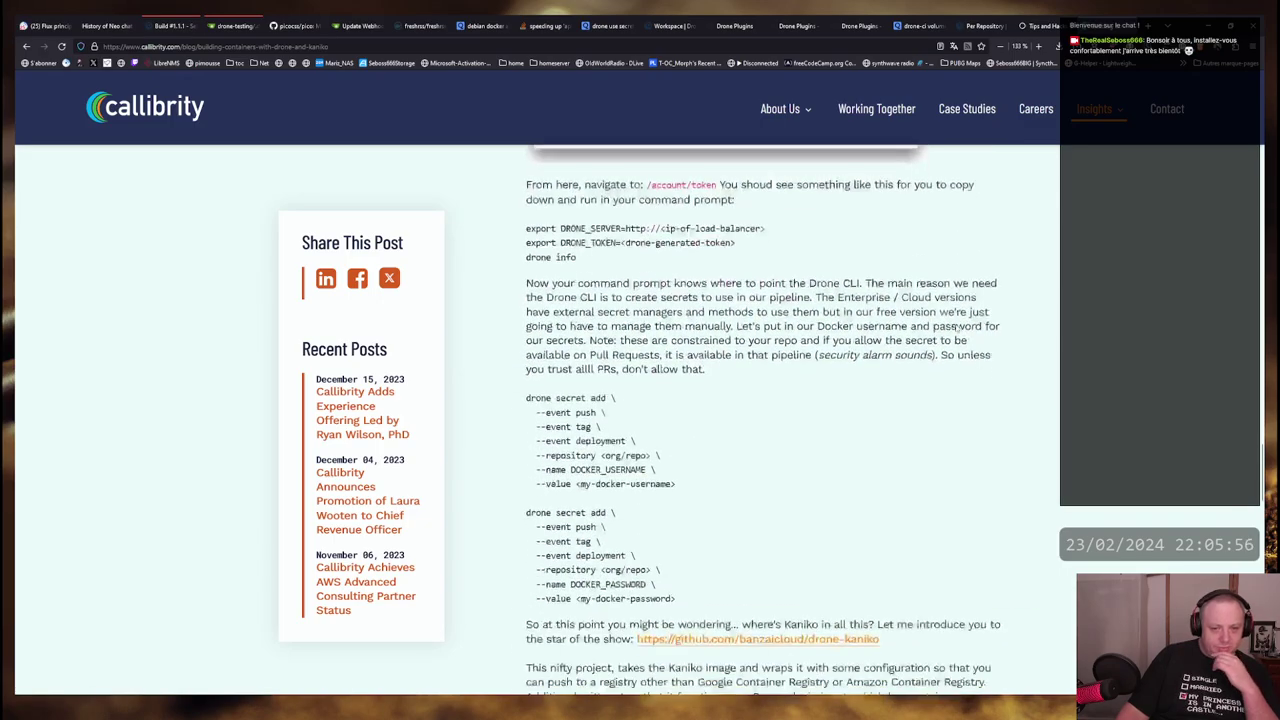
{"action": "scroll", "coordinate": [956, 330], "scroll_direction": "down", "scroll_amount": 2}
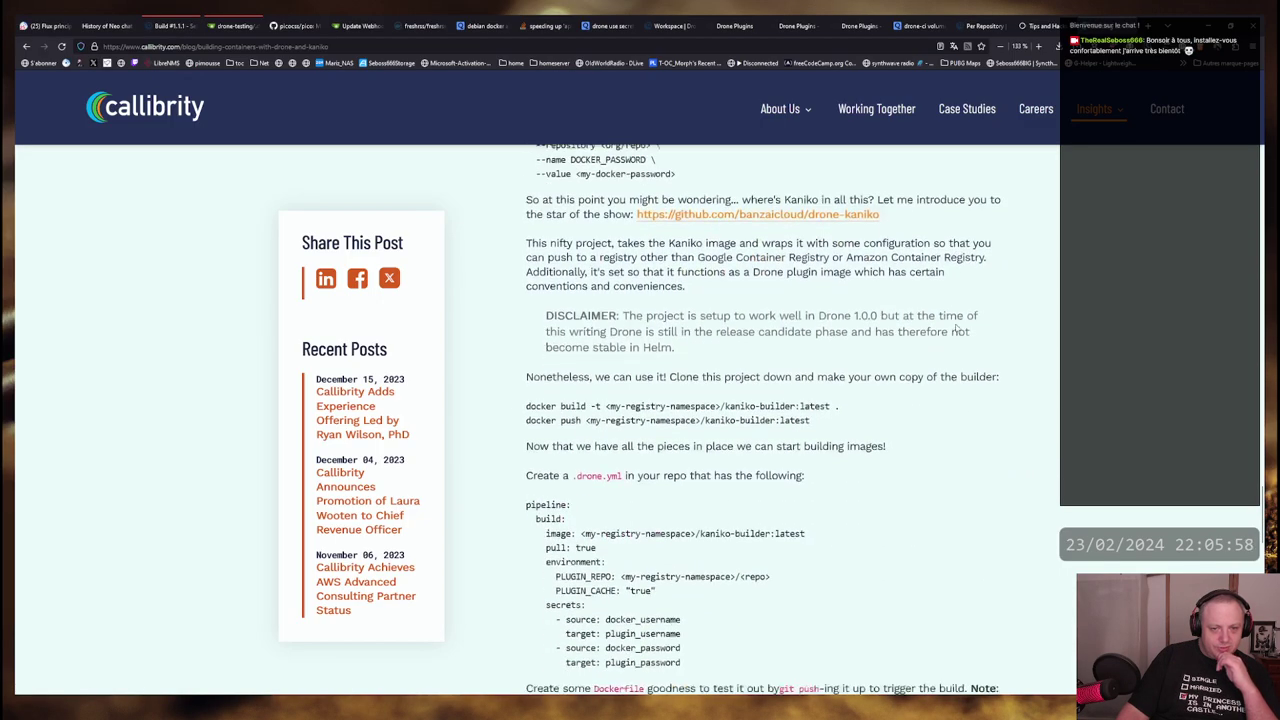
{"action": "scroll", "coordinate": [956, 330], "scroll_direction": "down", "scroll_amount": 3}
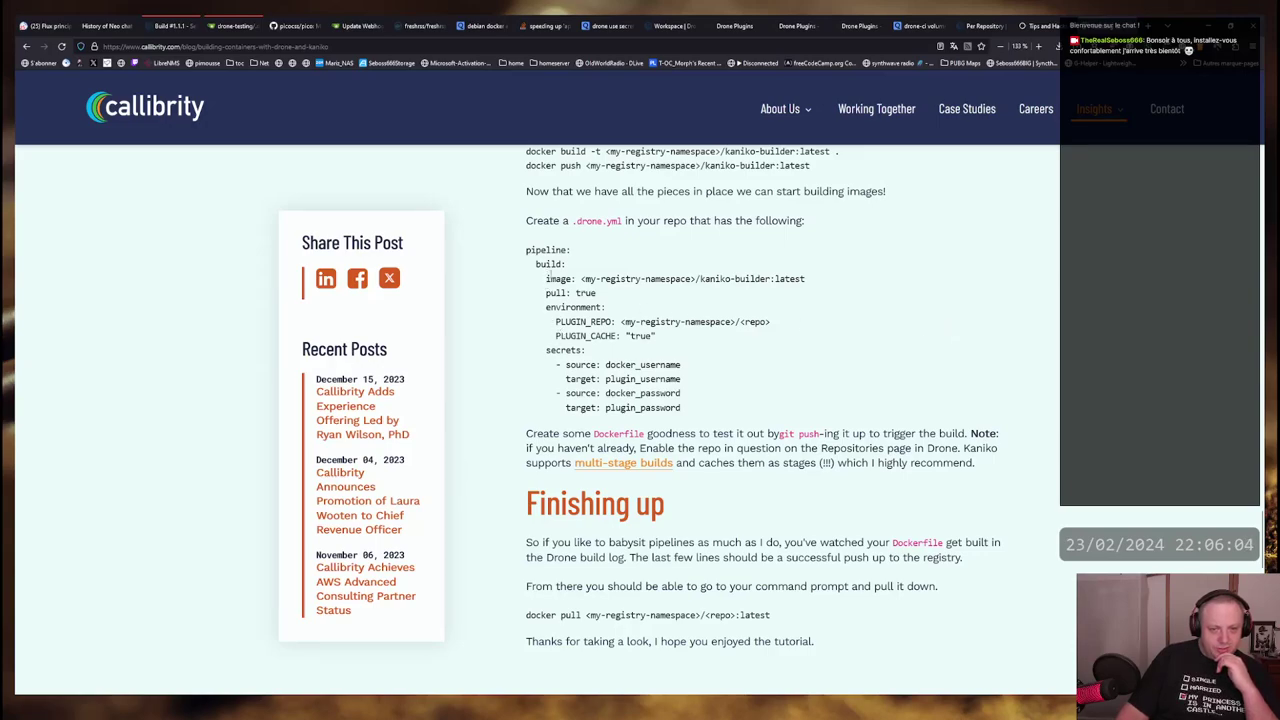
Examine the article's kaniko-builder image line, docker build and push commands, and the drone-kaniko project description
{"action": "left_click_drag", "start_coordinate": [547, 278], "coordinate": [790, 282]}
{"action": "left_click", "coordinate": [790, 282]}
{"action": "scroll", "coordinate": [778, 283], "scroll_direction": "up", "scroll_amount": 4}
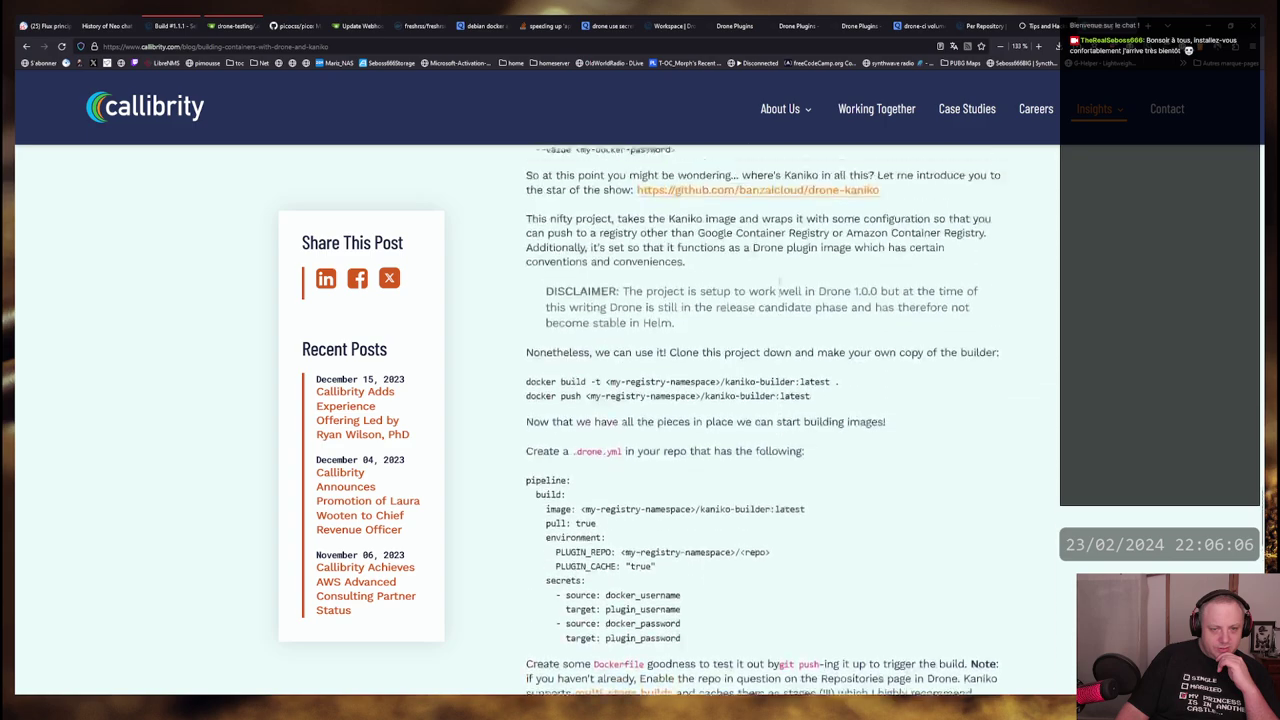
{"action": "scroll", "coordinate": [776, 330], "scroll_direction": "down", "scroll_amount": 1}
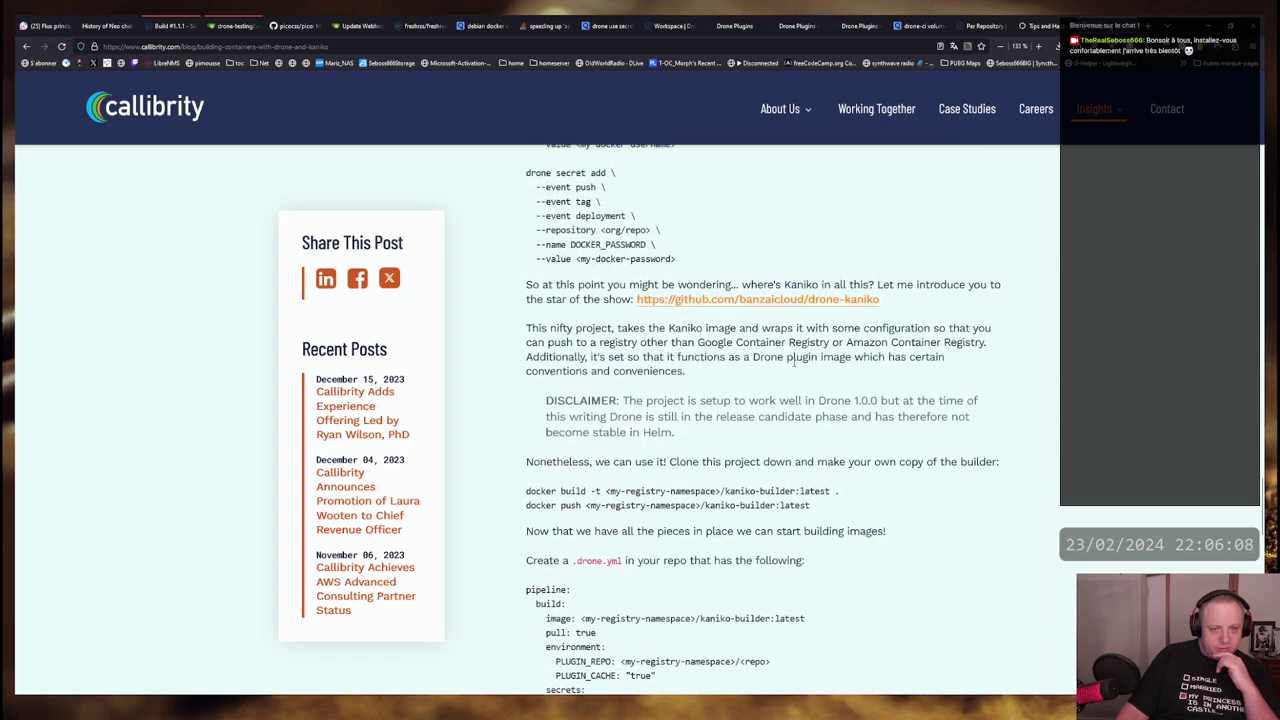
{"action": "scroll", "coordinate": [778, 368], "scroll_direction": "down", "scroll_amount": 3}
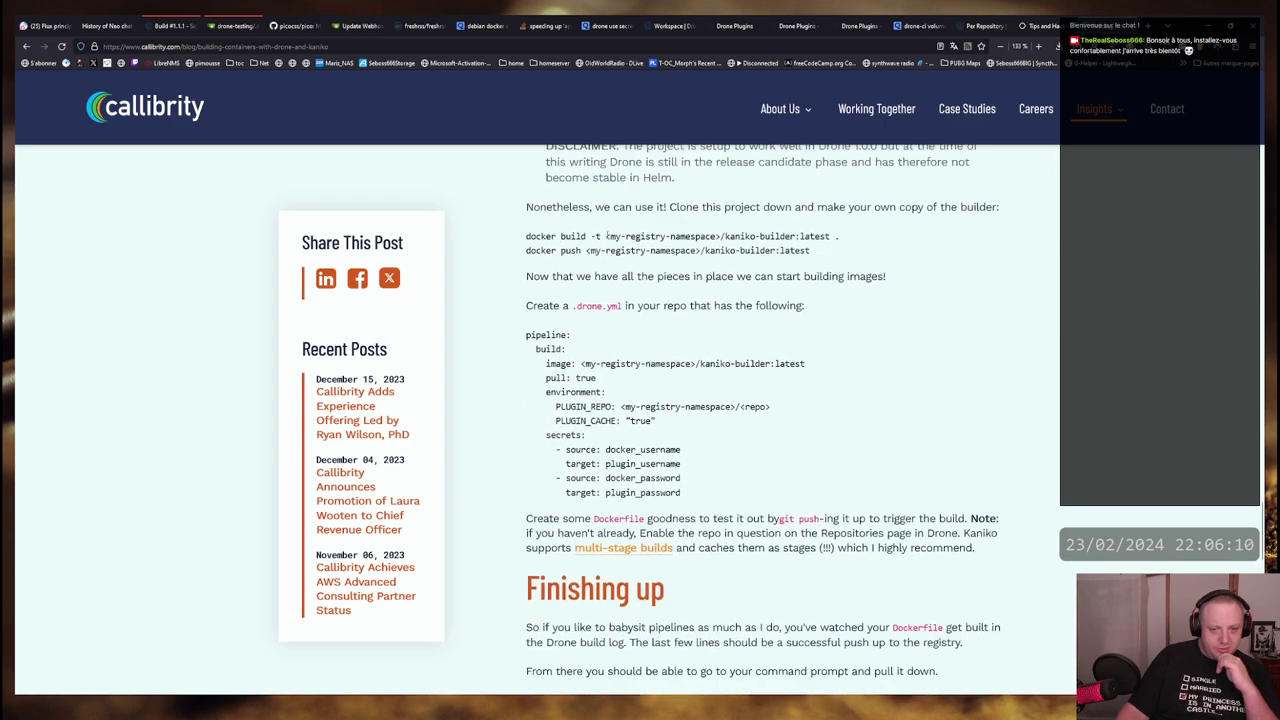
{"action": "triple_click", "coordinate": [607, 235]}
{"action": "left_click", "coordinate": [856, 253]}
{"action": "scroll", "coordinate": [892, 263], "scroll_direction": "down", "scroll_amount": 3}
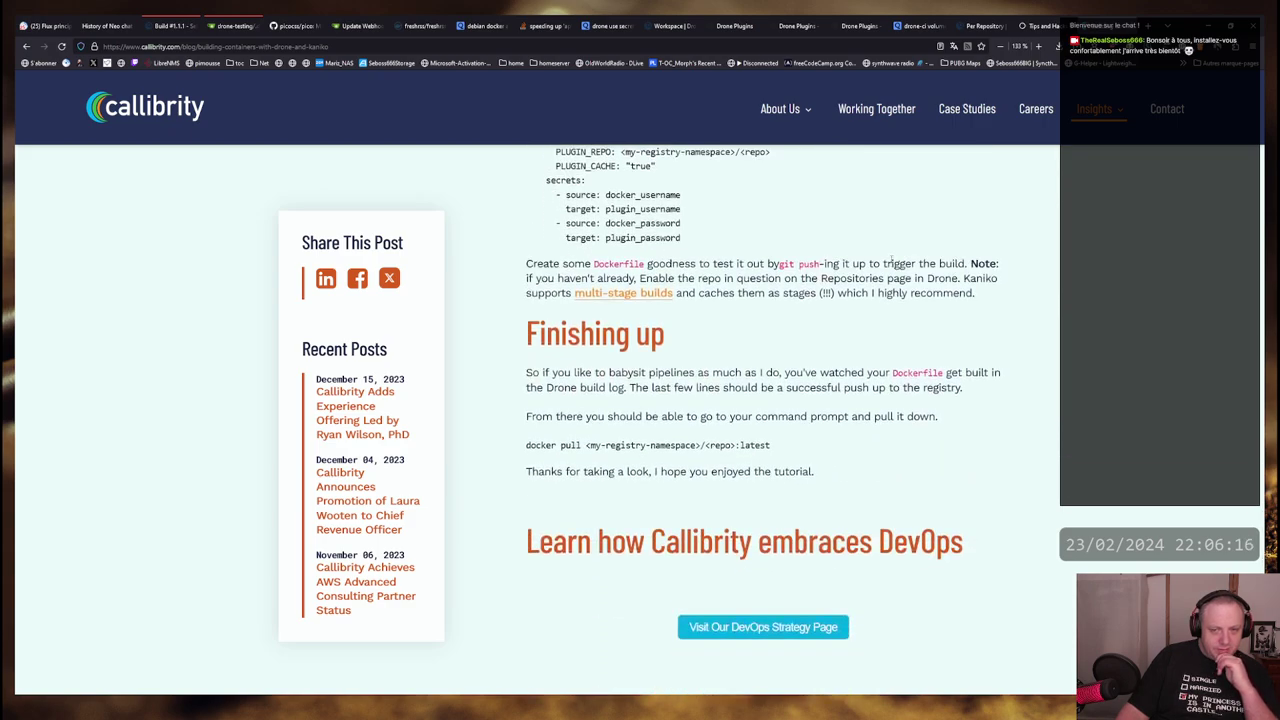
{"action": "scroll", "coordinate": [892, 263], "scroll_direction": "down", "scroll_amount": 2}
{"action": "scroll", "coordinate": [892, 263], "scroll_direction": "up", "scroll_amount": 10}
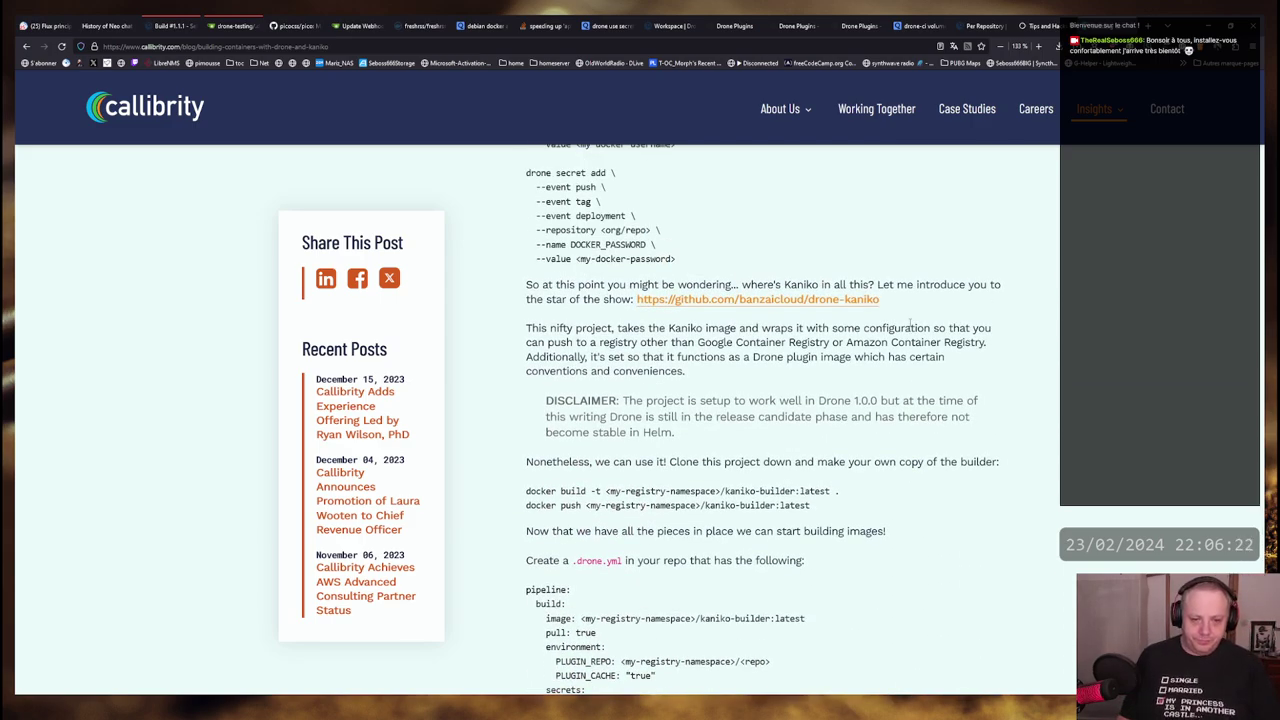
Switch to Sublime Text and examine the docker-config temp volume declaration at the end of .drone.yml
{"action": "key", "text": "alt+Tab"}
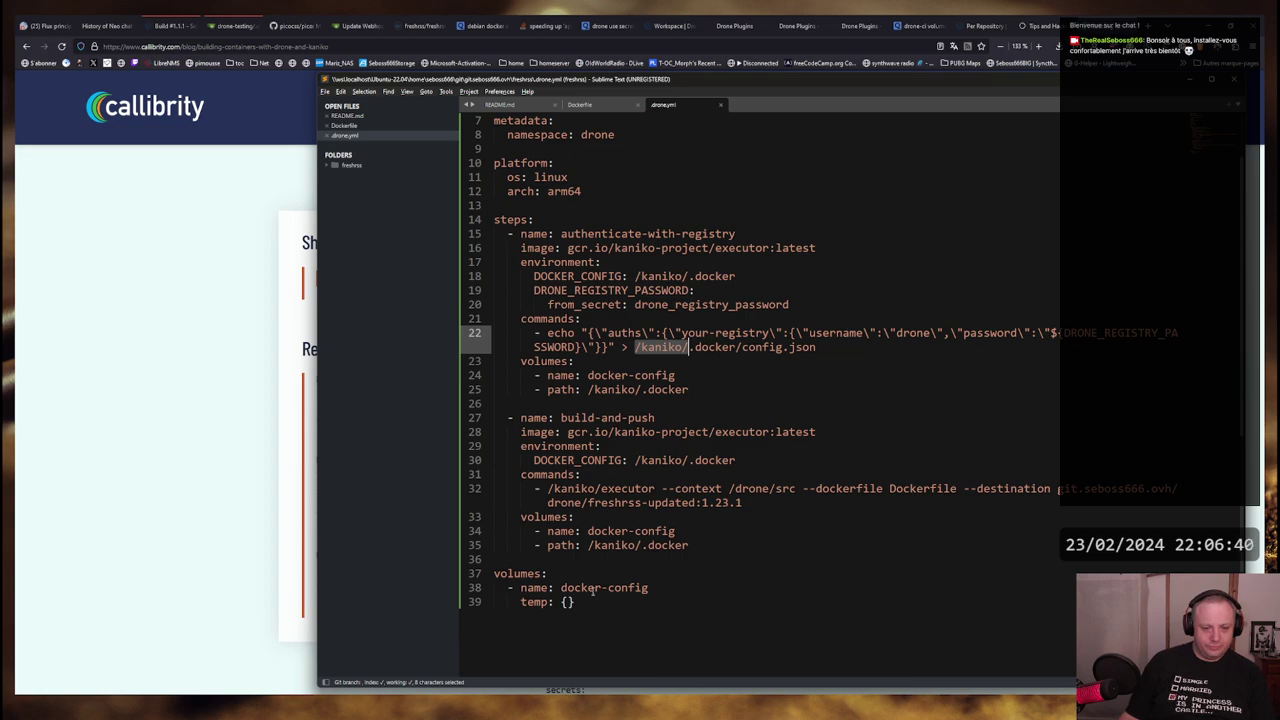
{"action": "left_click_drag", "start_coordinate": [521, 601], "coordinate": [578, 594]}
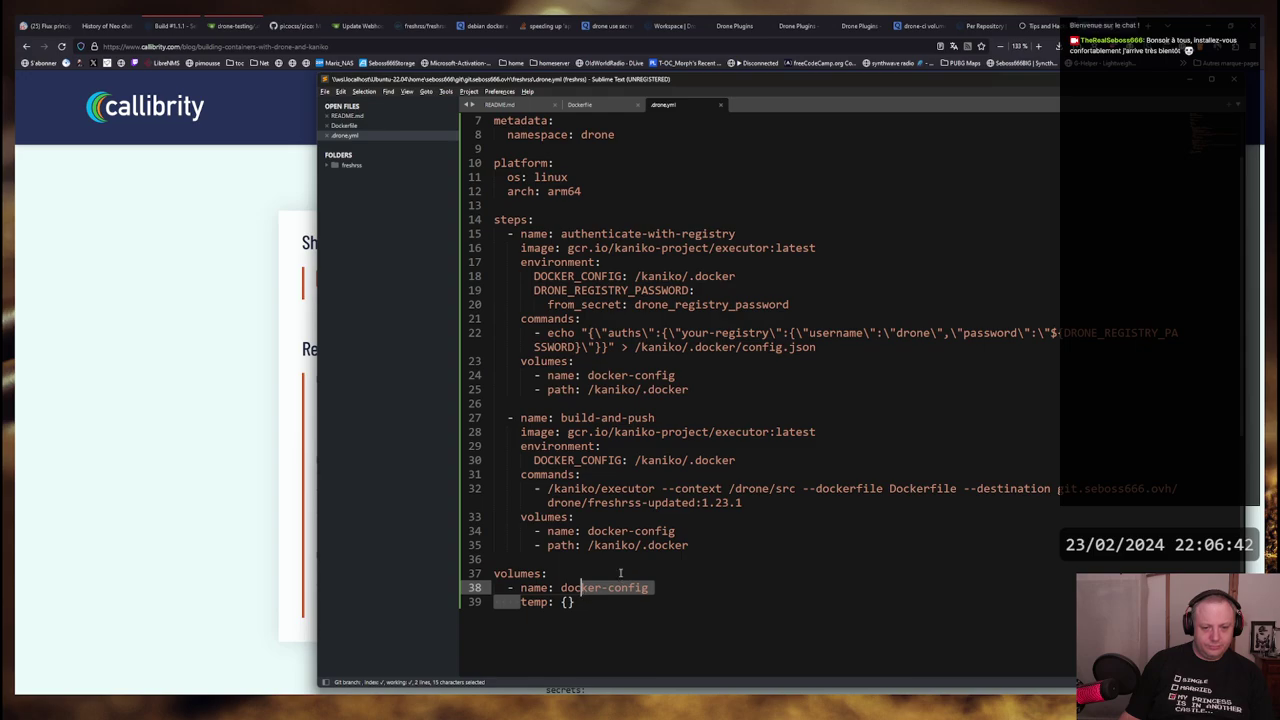
{"action": "left_click", "coordinate": [620, 573]}
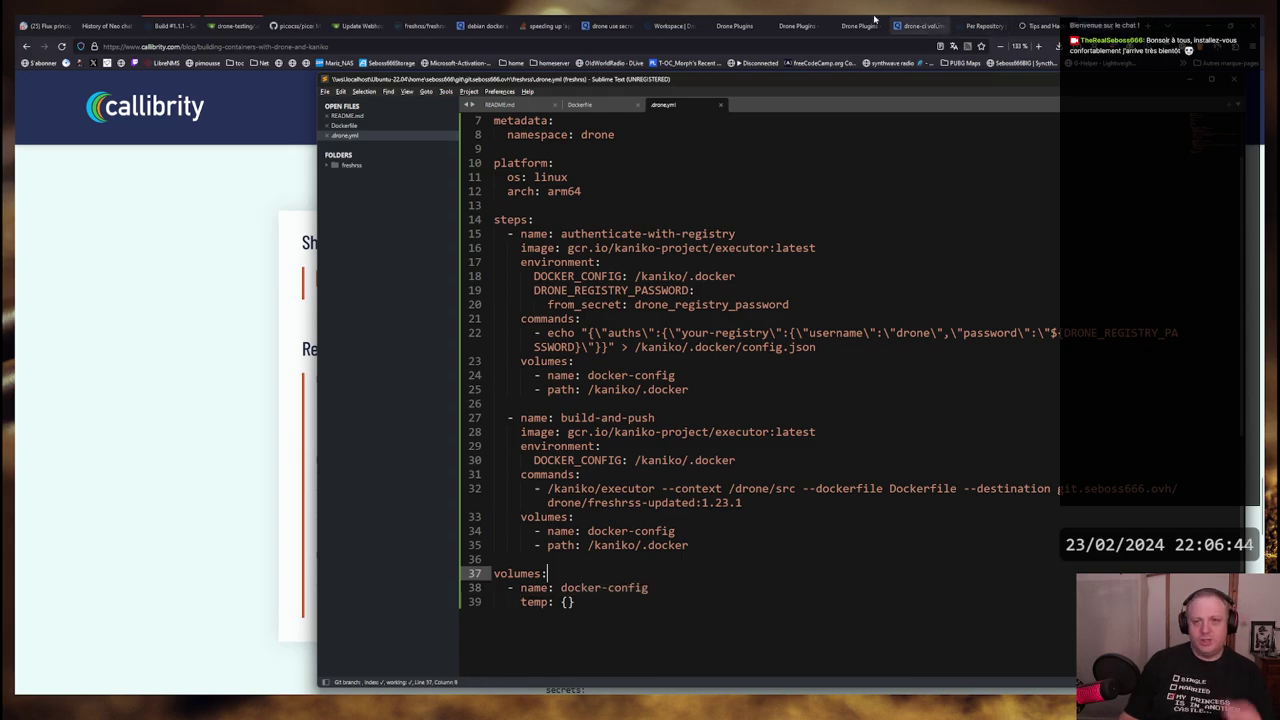
Return to the browser and open the Temporary Volumes article in the Drone docs for Kubernetes pipelines
{"action": "left_click", "coordinate": [729, 22]}
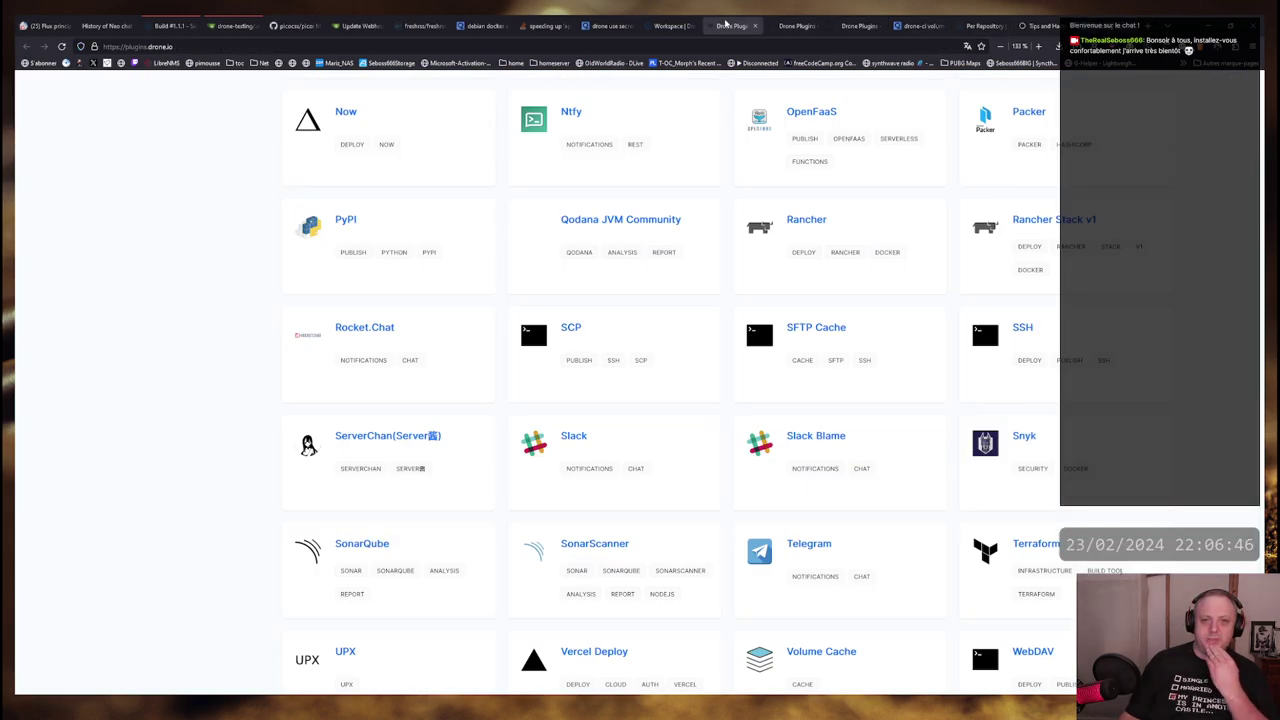
{"action": "left_click", "coordinate": [683, 23]}
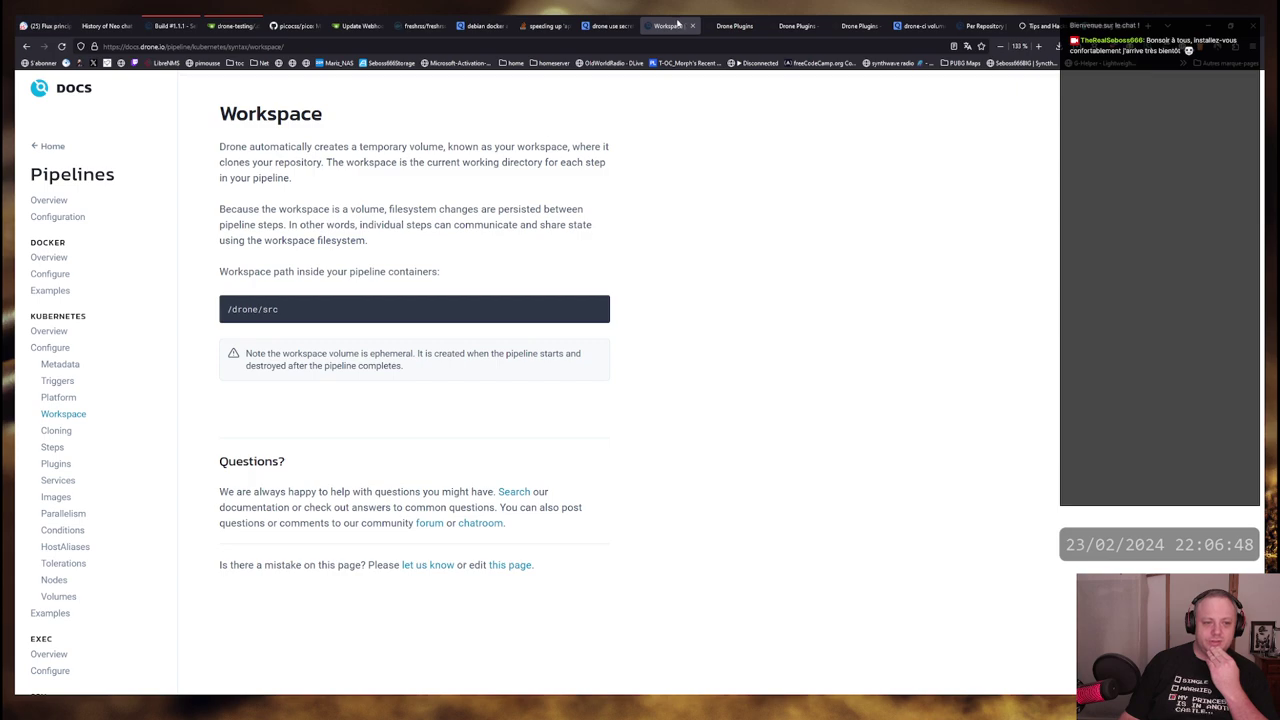
{"action": "left_click", "coordinate": [60, 597]}
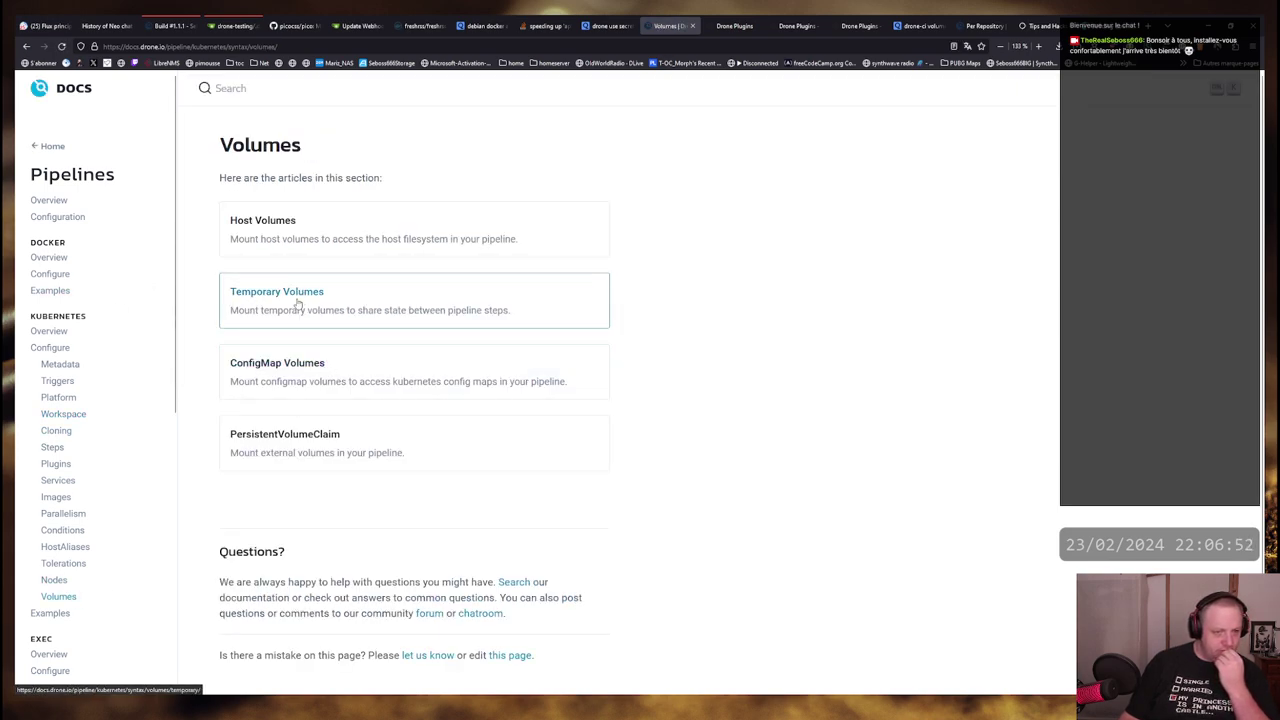
{"action": "left_click", "coordinate": [297, 303]}
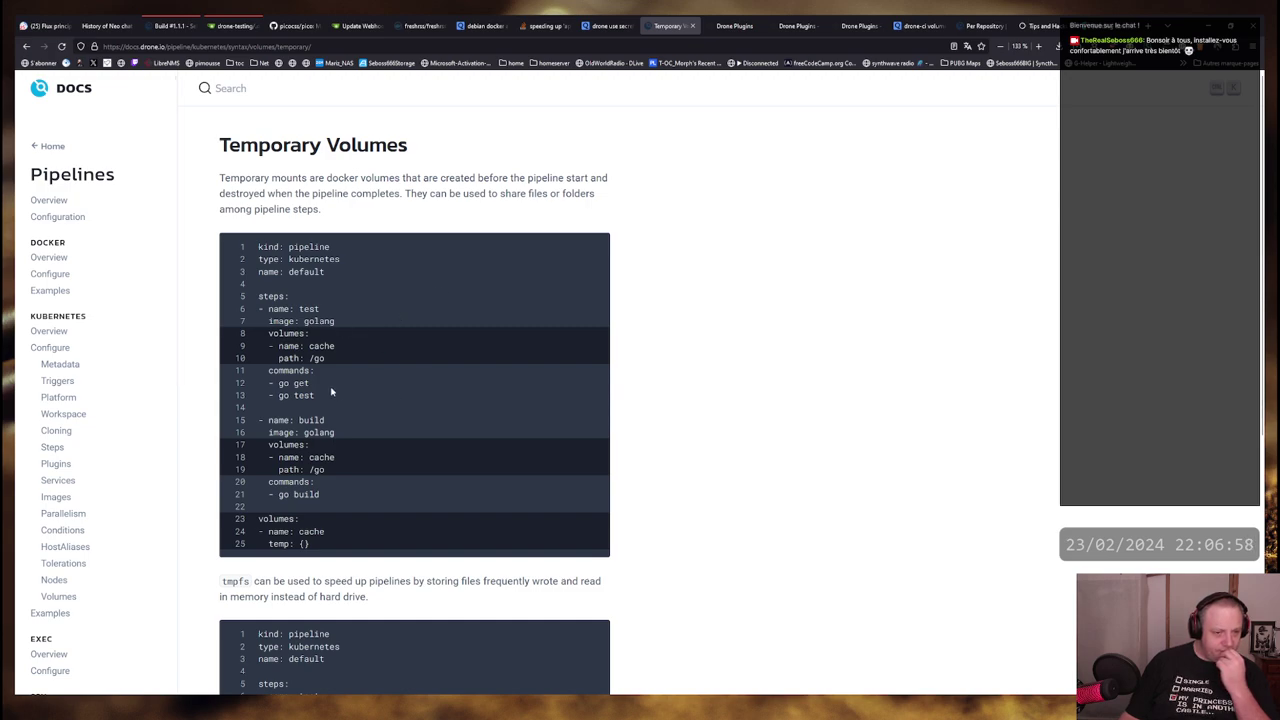
Examine the temporary volume and tmpfs examples, and highlight the /go mount path of the first example's test step
{"action": "scroll", "coordinate": [332, 392], "scroll_direction": "down", "scroll_amount": 2}
{"action": "scroll", "coordinate": [370, 410], "scroll_direction": "down", "scroll_amount": 1}
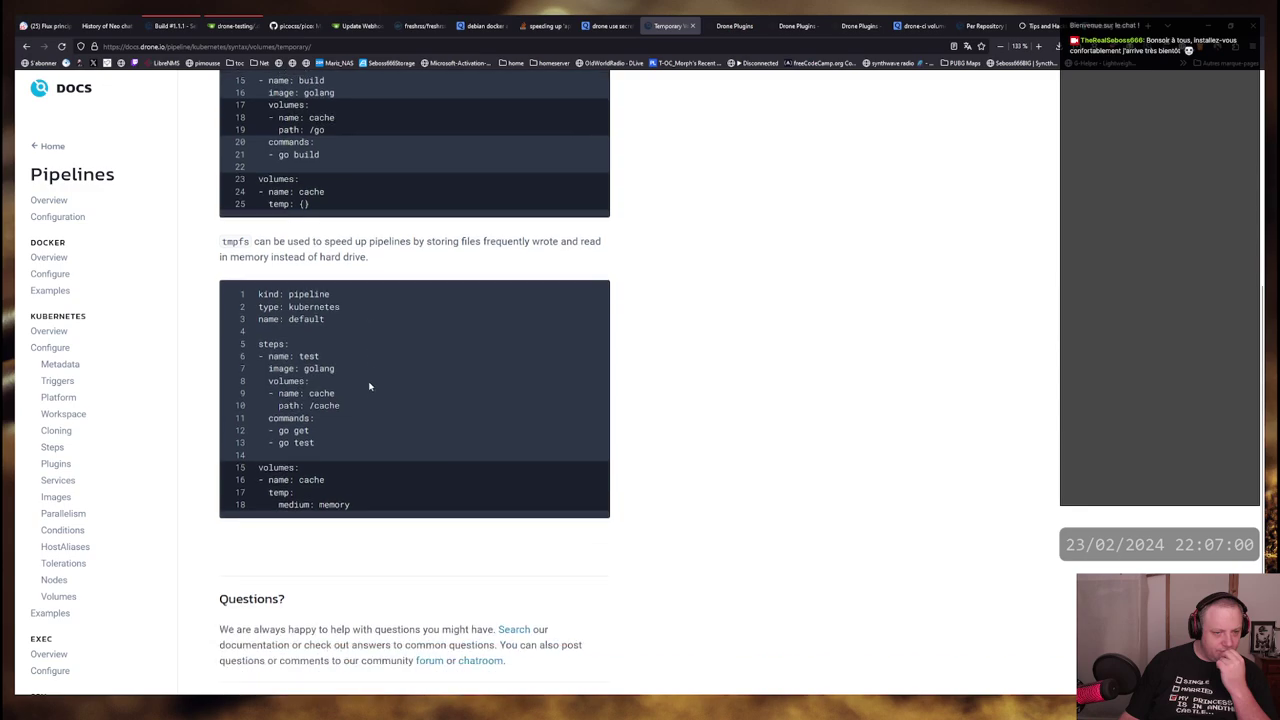
{"action": "scroll", "coordinate": [369, 381], "scroll_direction": "down", "scroll_amount": 1}
{"action": "scroll", "coordinate": [366, 384], "scroll_direction": "up", "scroll_amount": 1}
{"action": "scroll", "coordinate": [366, 384], "scroll_direction": "up", "scroll_amount": 2}
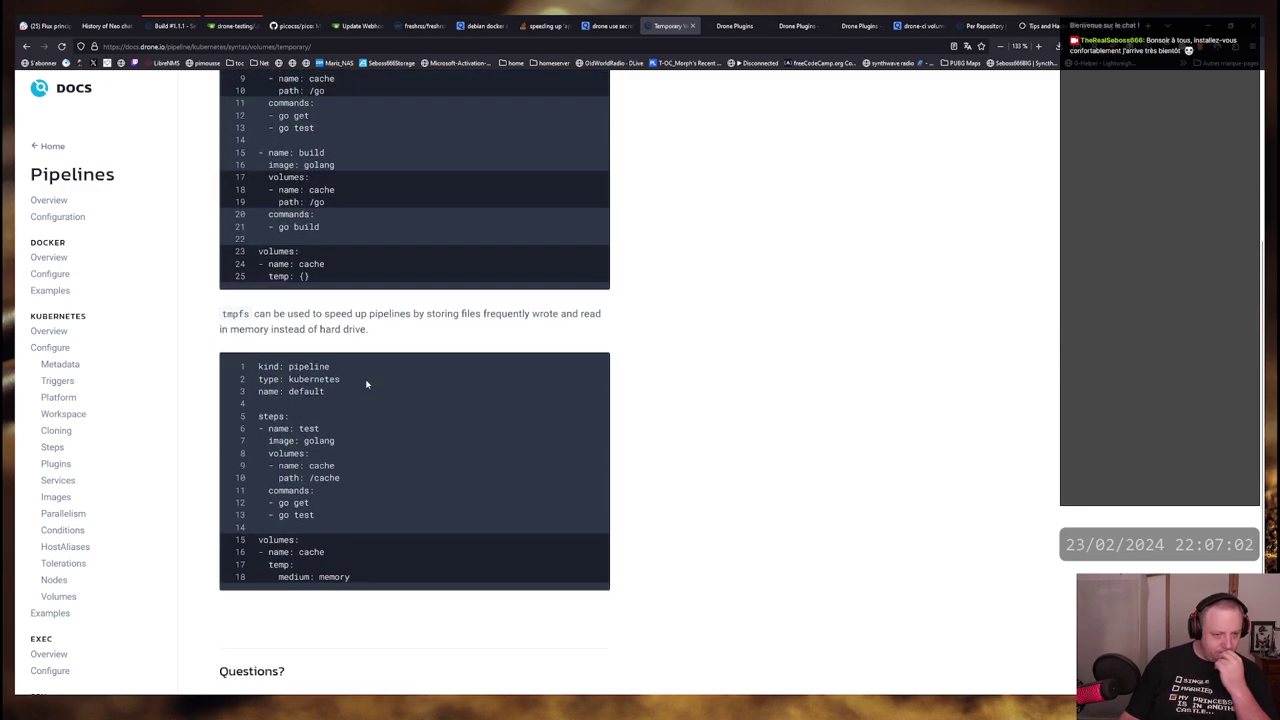
{"action": "scroll", "coordinate": [366, 384], "scroll_direction": "up", "scroll_amount": 2}
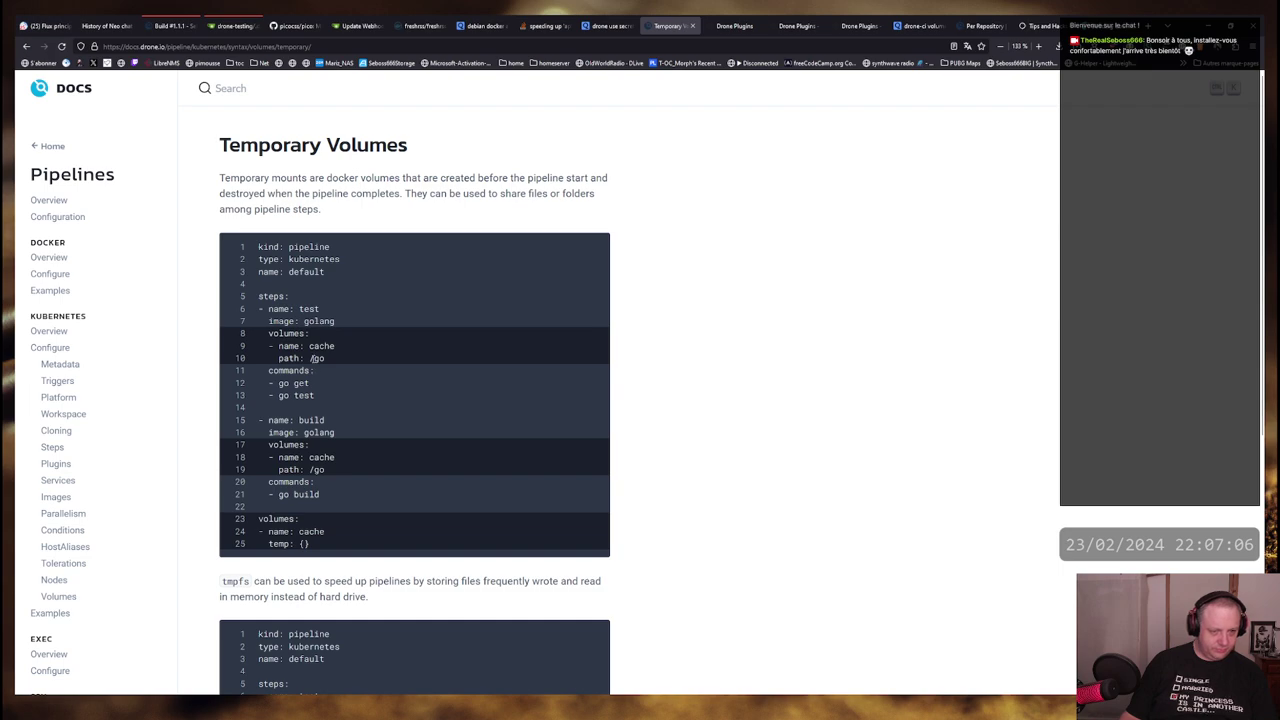
{"action": "left_click_drag", "start_coordinate": [311, 358], "coordinate": [326, 359]}
Switch to Sublime Text, highlight .docker in the build-and-push volume path, and review .drone.yml up to its first lines
{"action": "key", "text": "alt+Tab"}
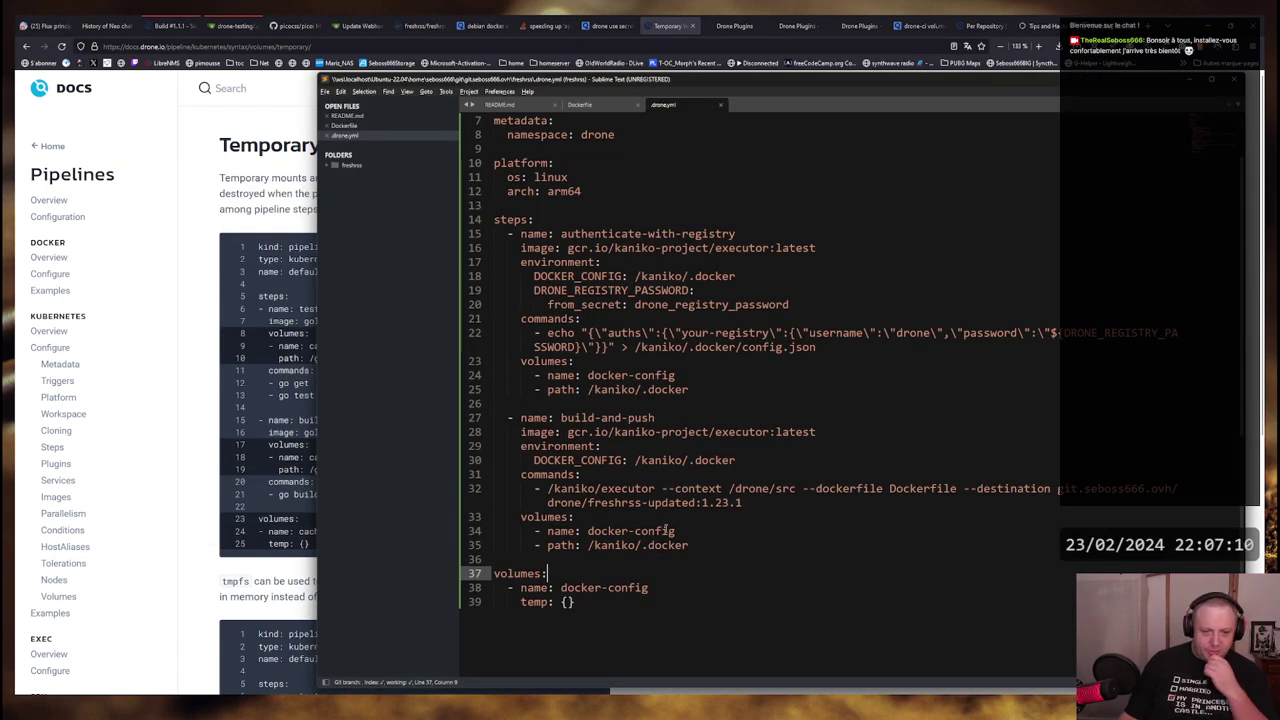
{"action": "left_click_drag", "start_coordinate": [641, 545], "coordinate": [688, 545]}
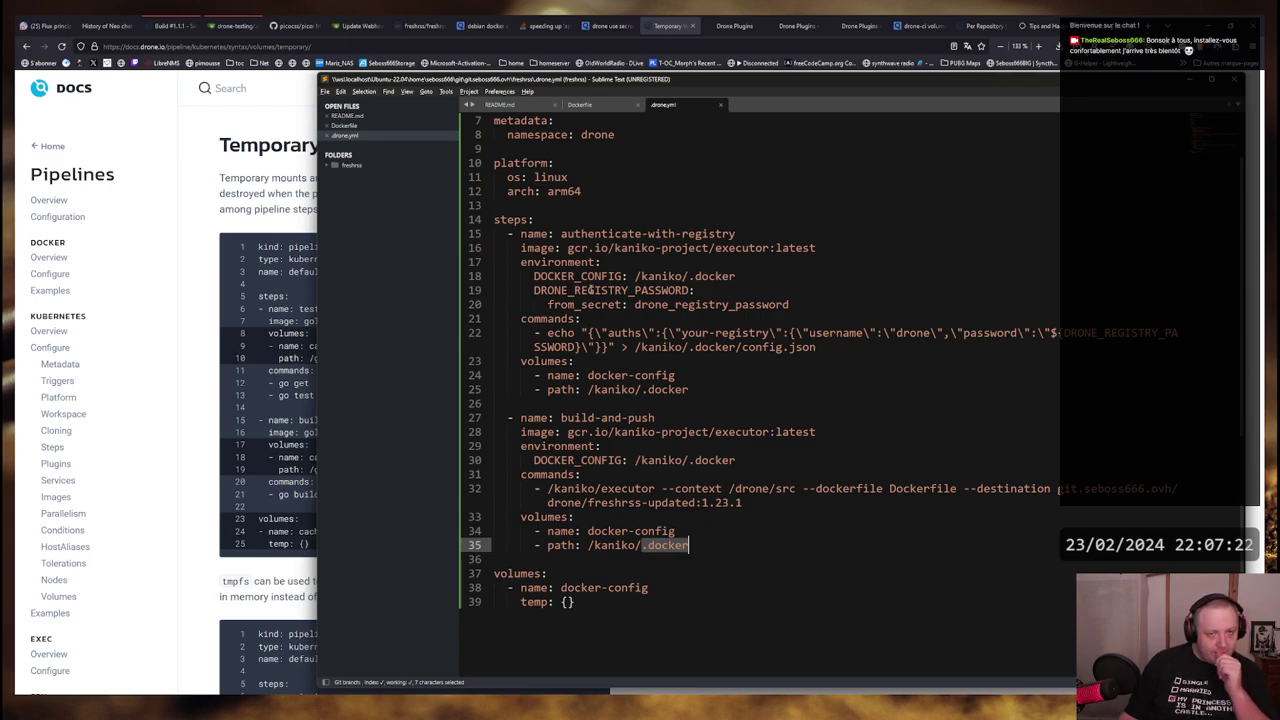
{"action": "key", "text": "alt+Tab"}
{"action": "key", "text": "alt+Tab"}
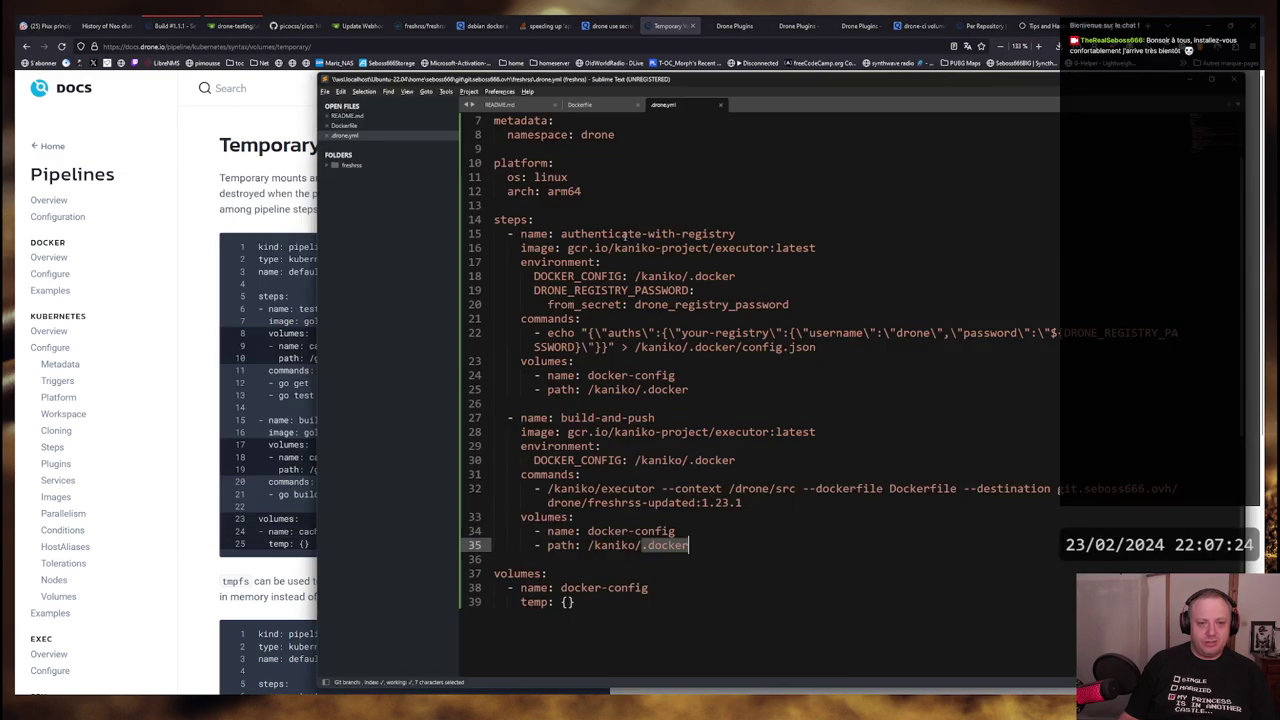
{"action": "scroll", "coordinate": [562, 252], "scroll_direction": "up", "scroll_amount": 2}
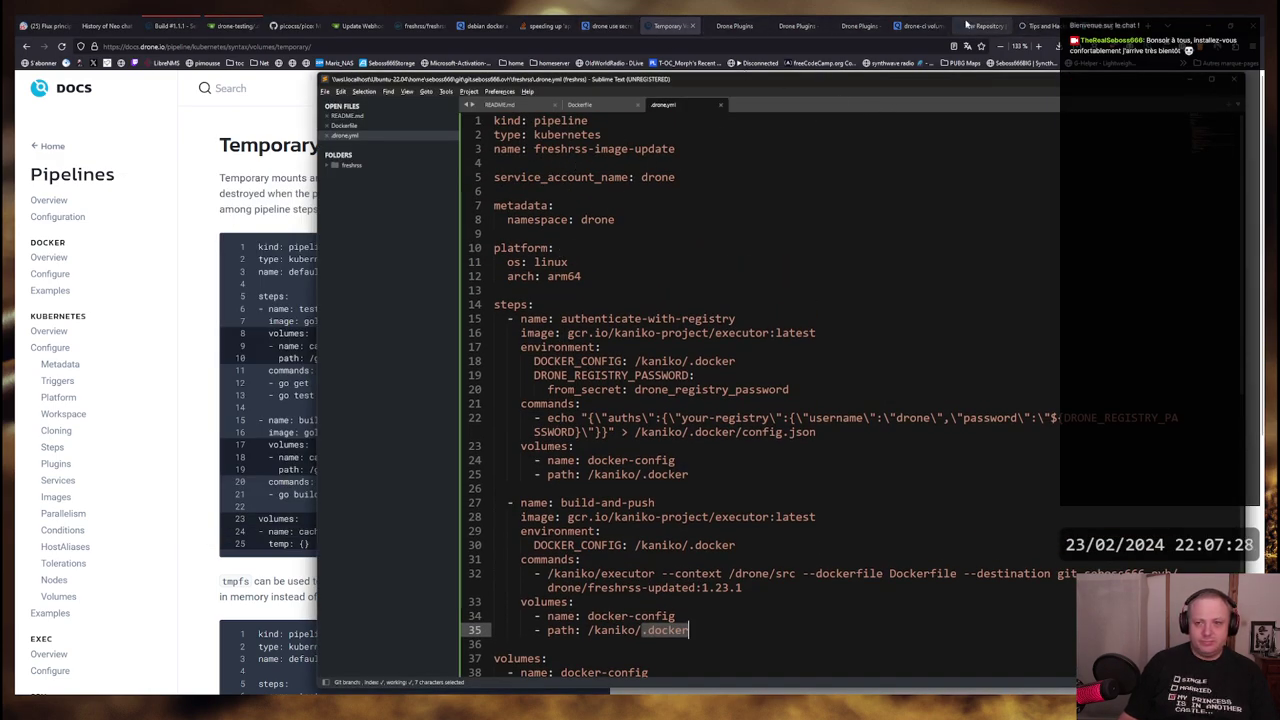
Return to the Drone docs in the browser and look through the articles of the Kubernetes Configure section
{"action": "left_click", "coordinate": [795, 25]}
{"action": "left_click", "coordinate": [733, 25]}
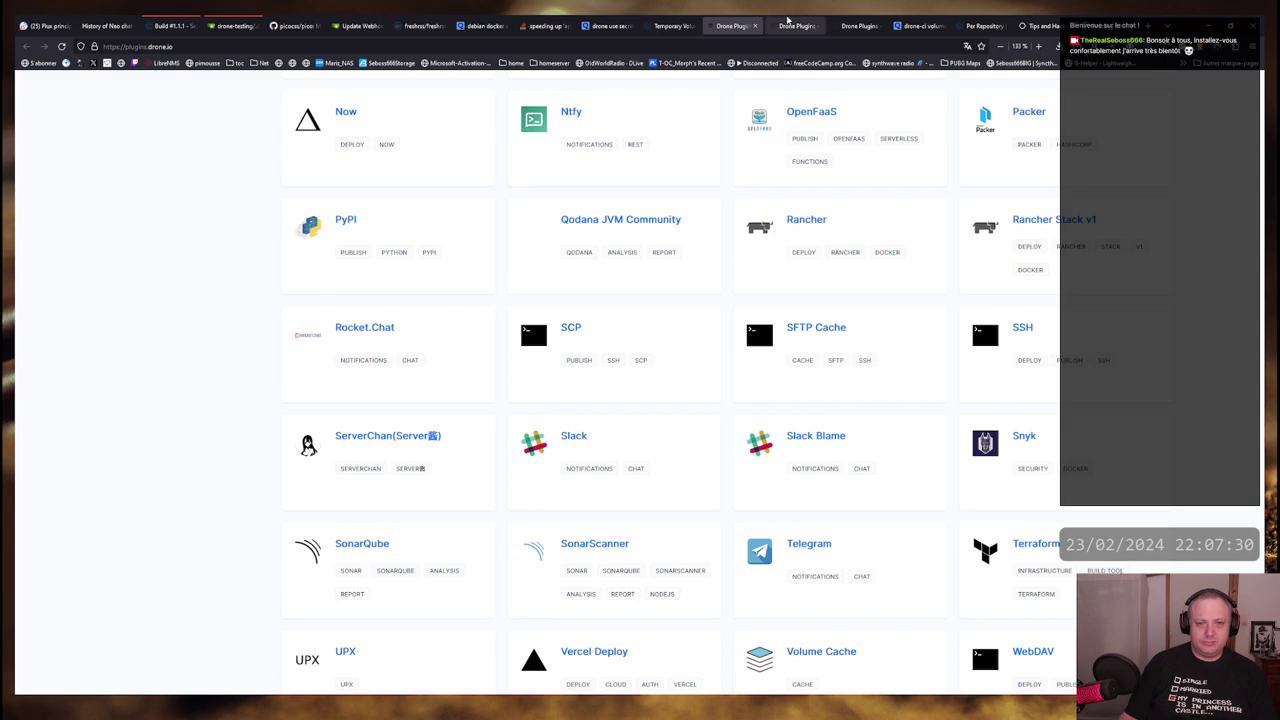
{"action": "left_click", "coordinate": [668, 25]}
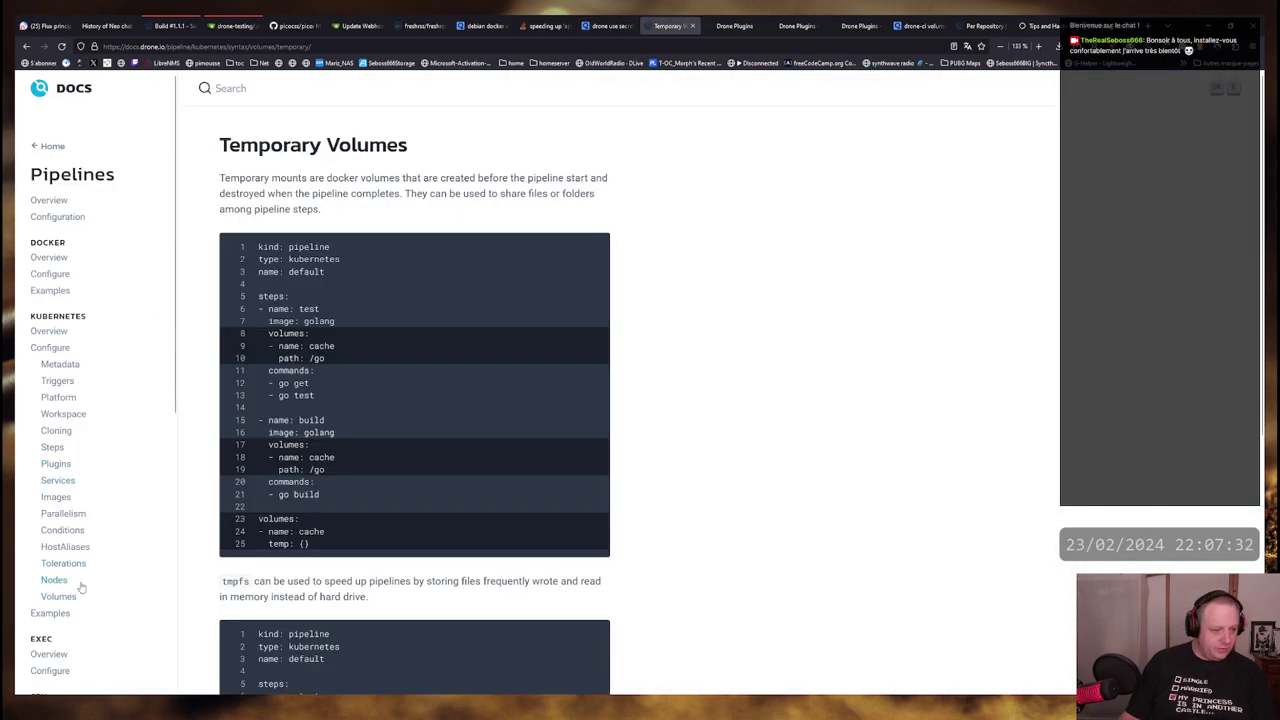
{"action": "left_click", "coordinate": [52, 347]}
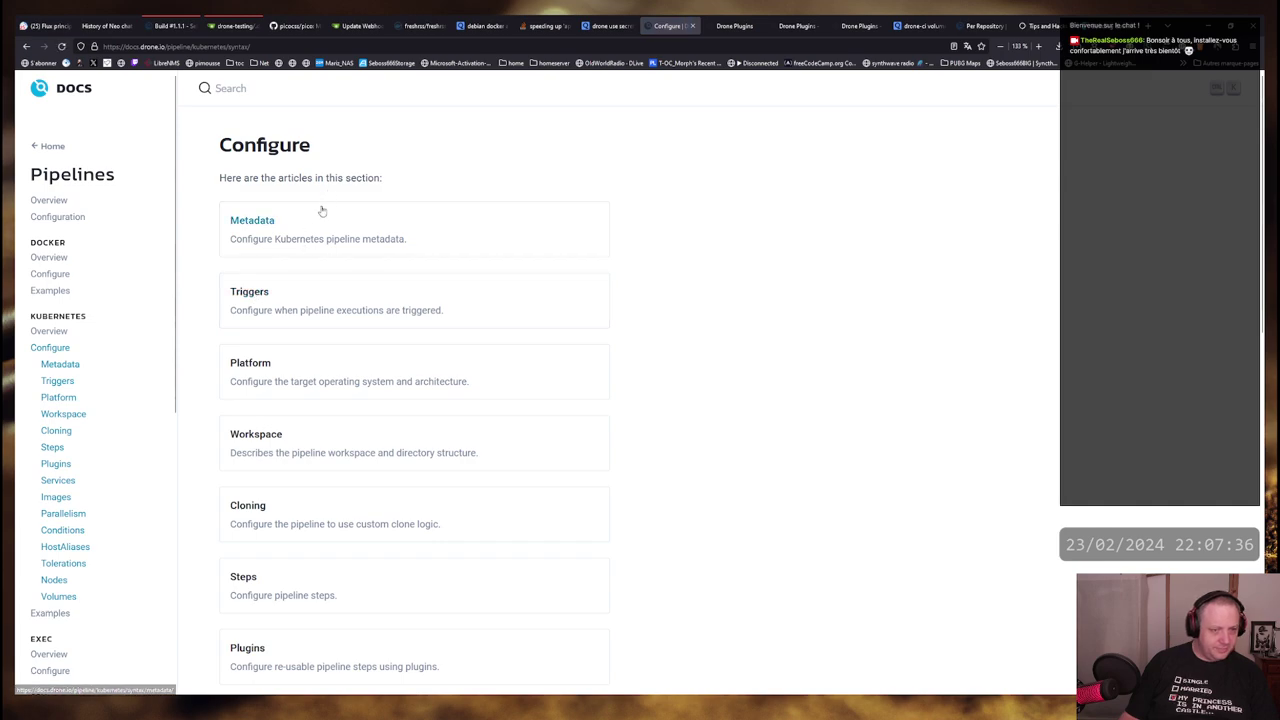
{"action": "scroll", "coordinate": [437, 427], "scroll_direction": "down", "scroll_amount": 6}
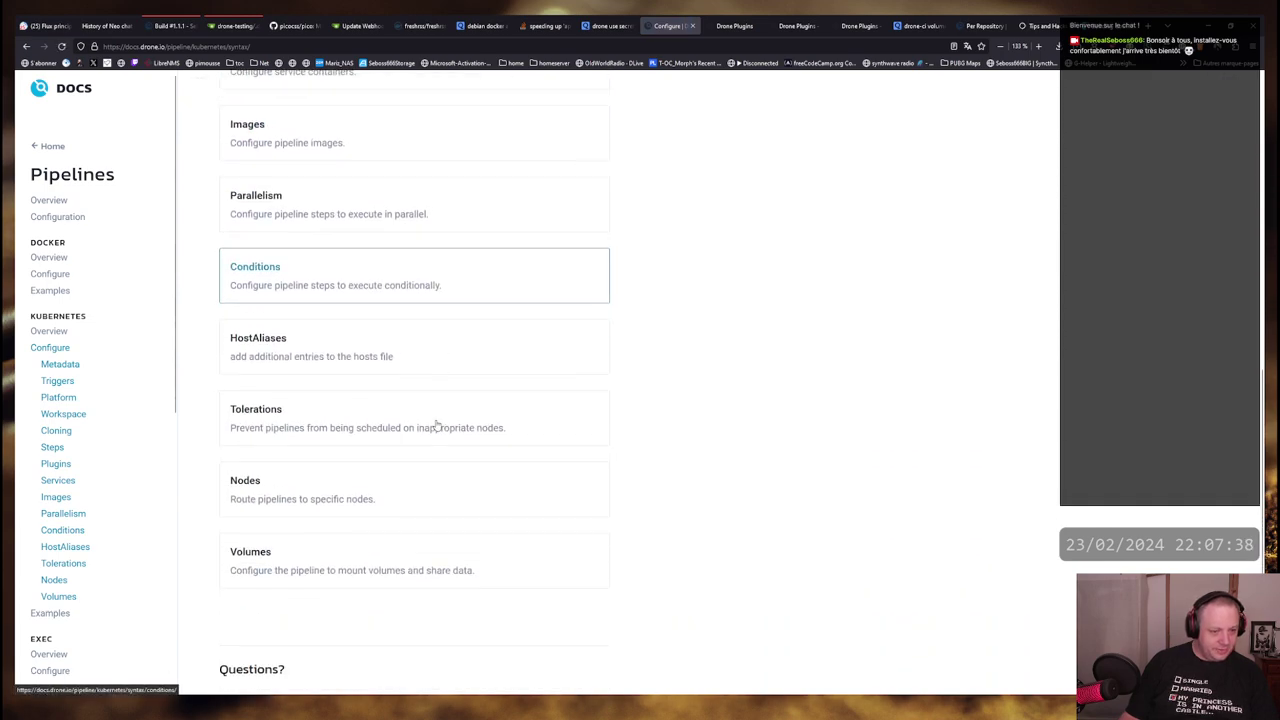
{"action": "scroll", "coordinate": [437, 427], "scroll_direction": "down", "scroll_amount": 1}
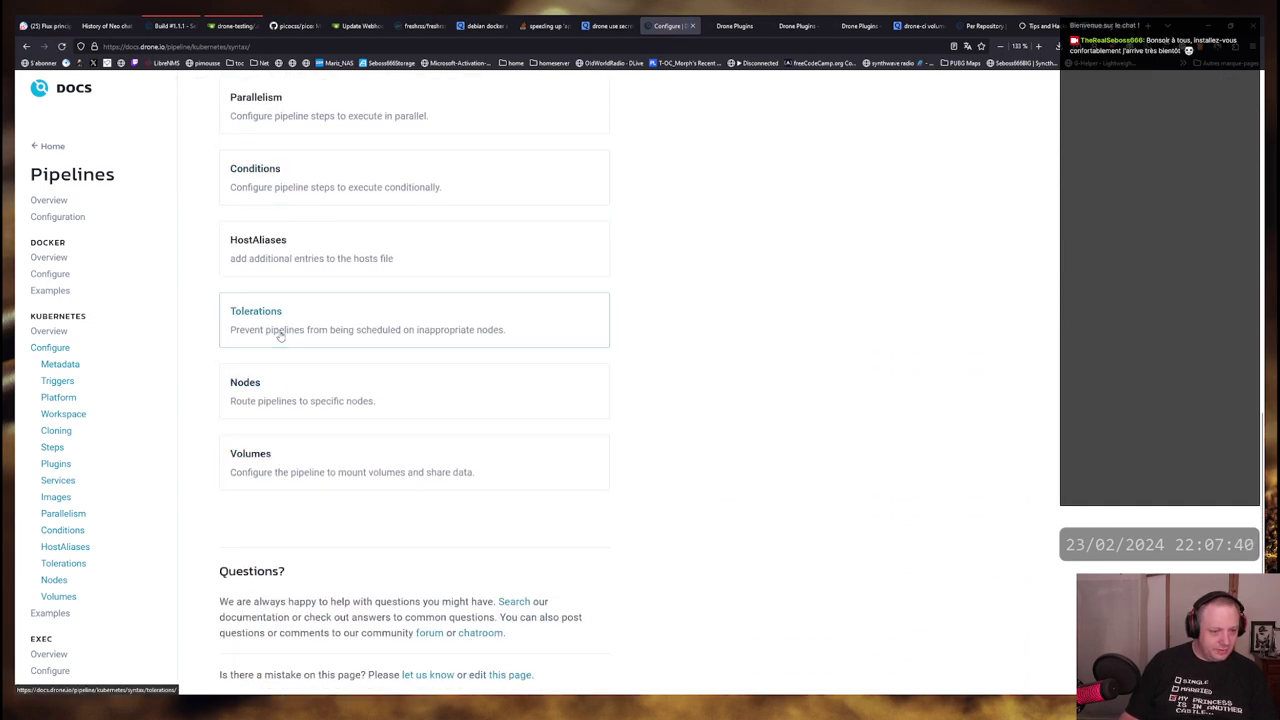
Check the rest of the Kubernetes Configure article list, and switch to Sublime Text to review the steps and volumes in .drone.yml
{"action": "scroll", "coordinate": [272, 456], "scroll_direction": "down", "scroll_amount": 1}
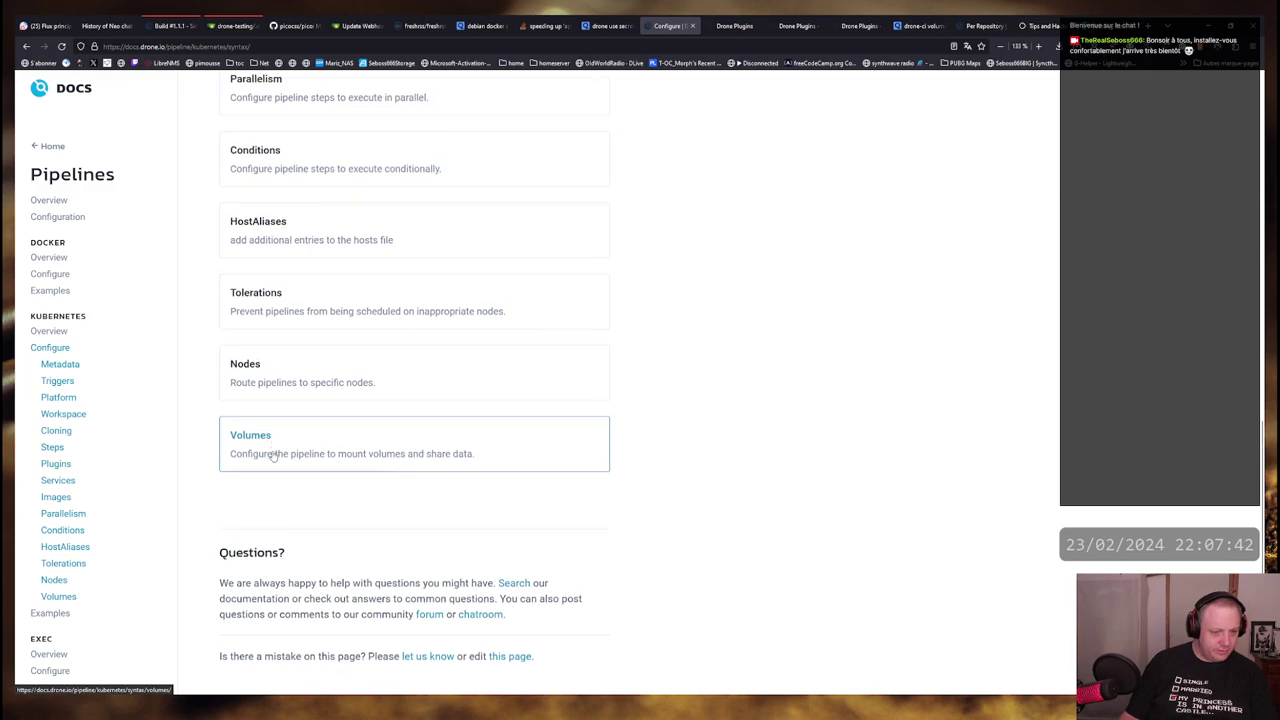
{"action": "scroll", "coordinate": [272, 456], "scroll_direction": "up", "scroll_amount": 2}
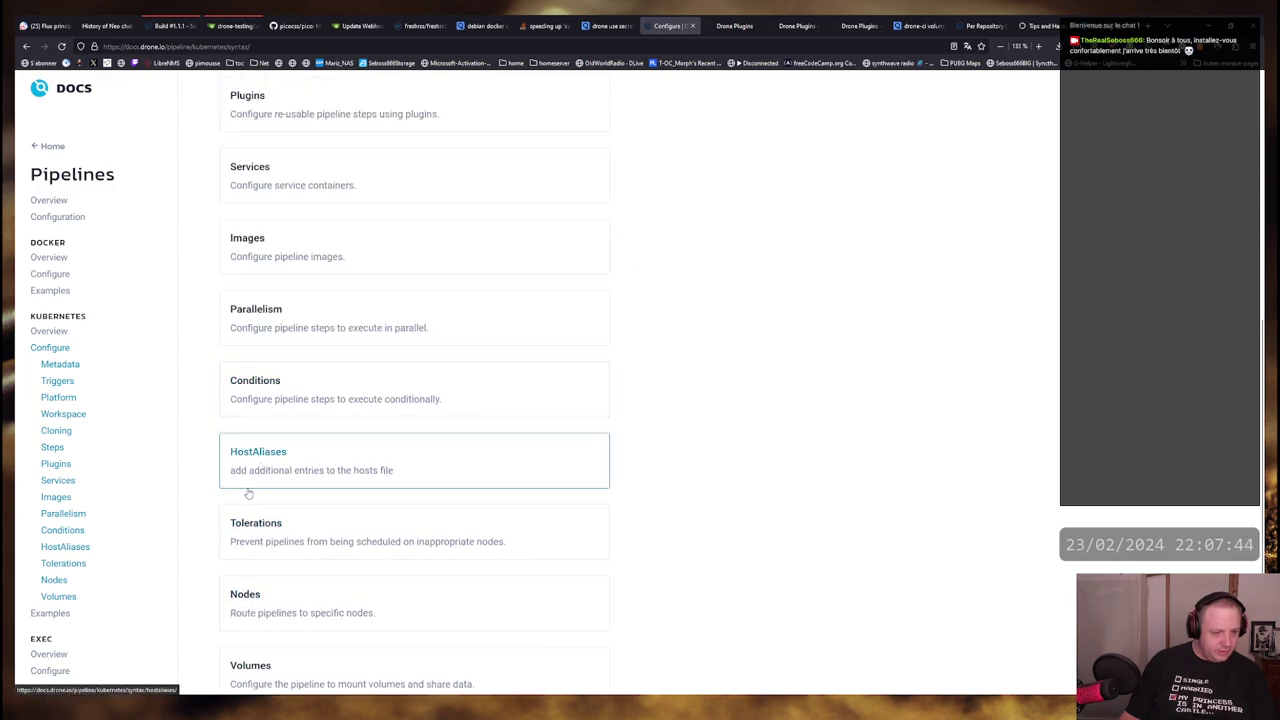
{"action": "scroll", "coordinate": [248, 493], "scroll_direction": "up", "scroll_amount": 5}
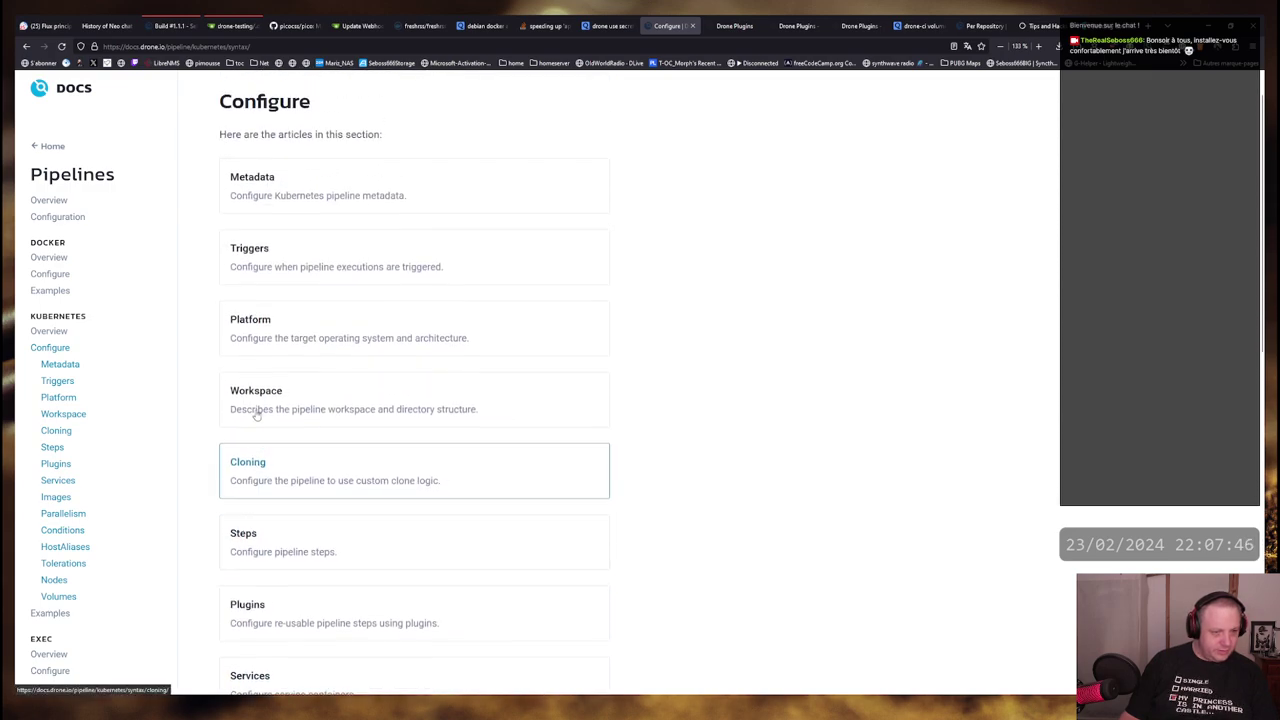
{"action": "scroll", "coordinate": [257, 415], "scroll_direction": "up", "scroll_amount": 1}
{"action": "key", "text": "alt+Tab"}
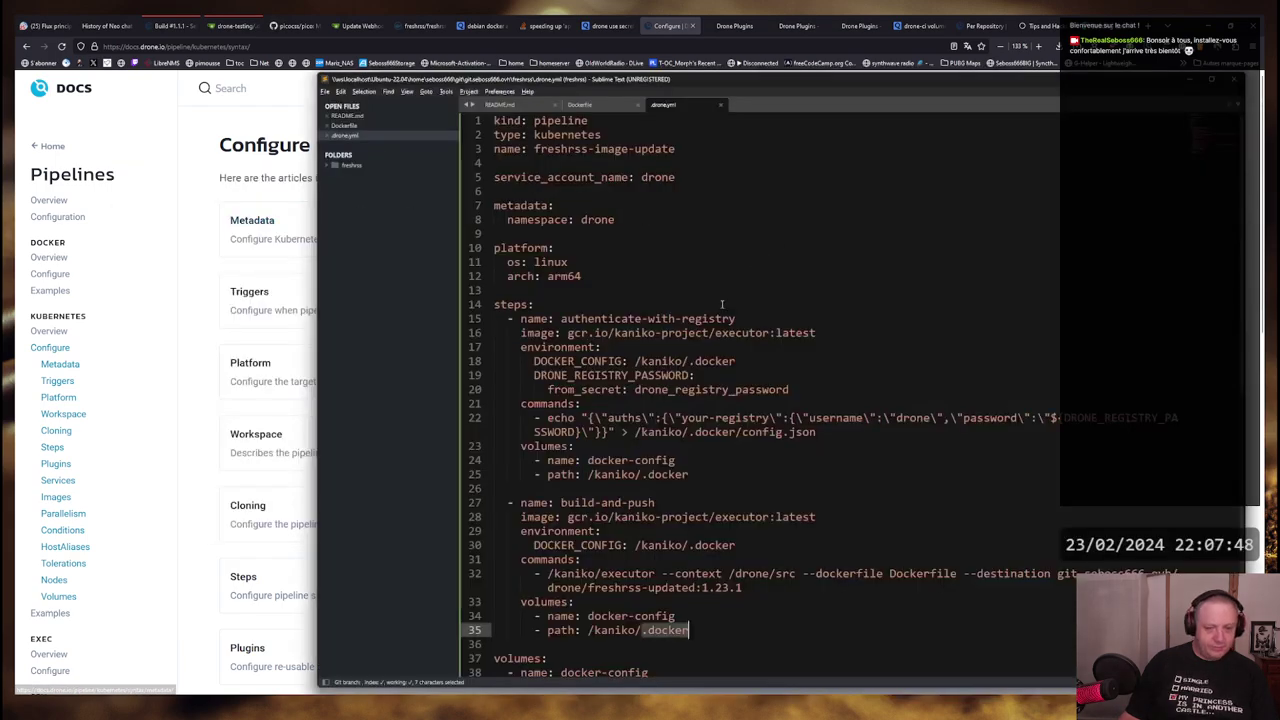
{"action": "scroll", "coordinate": [720, 400], "scroll_direction": "down", "scroll_amount": 6}
{"action": "scroll", "coordinate": [717, 505], "scroll_direction": "up", "scroll_amount": 3}
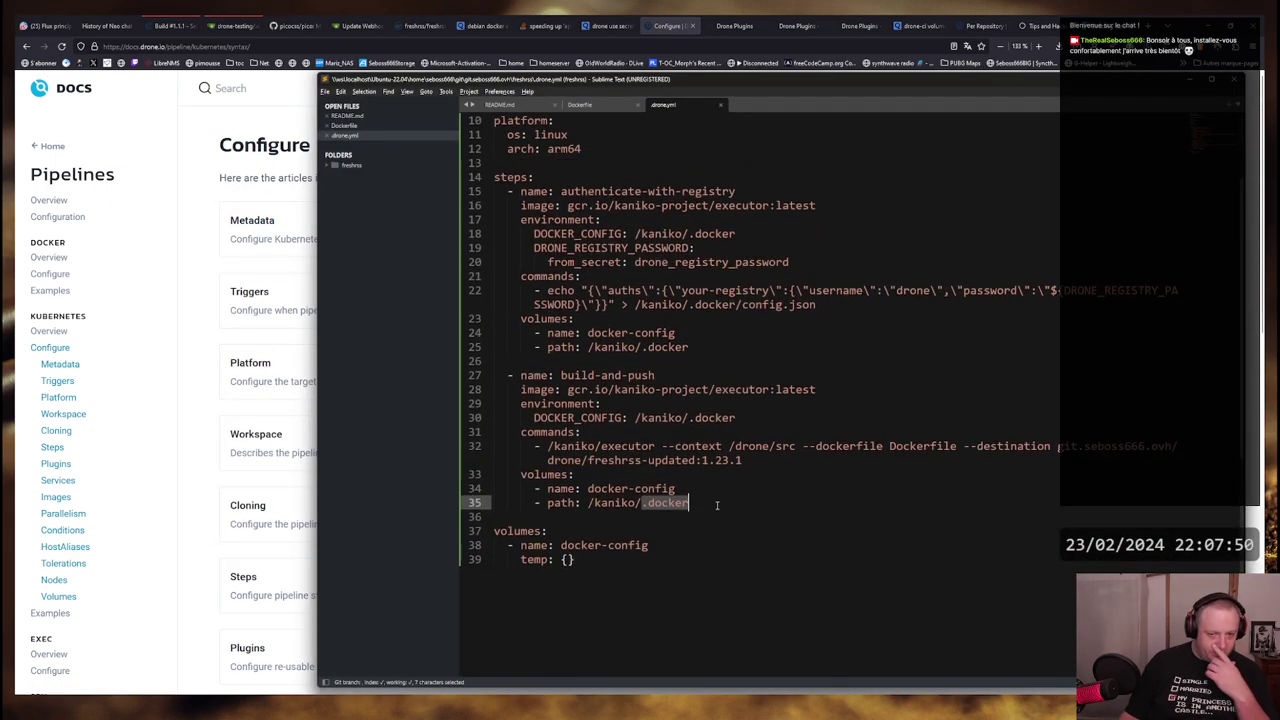
{"action": "scroll", "coordinate": [717, 504], "scroll_direction": "up", "scroll_amount": 1}
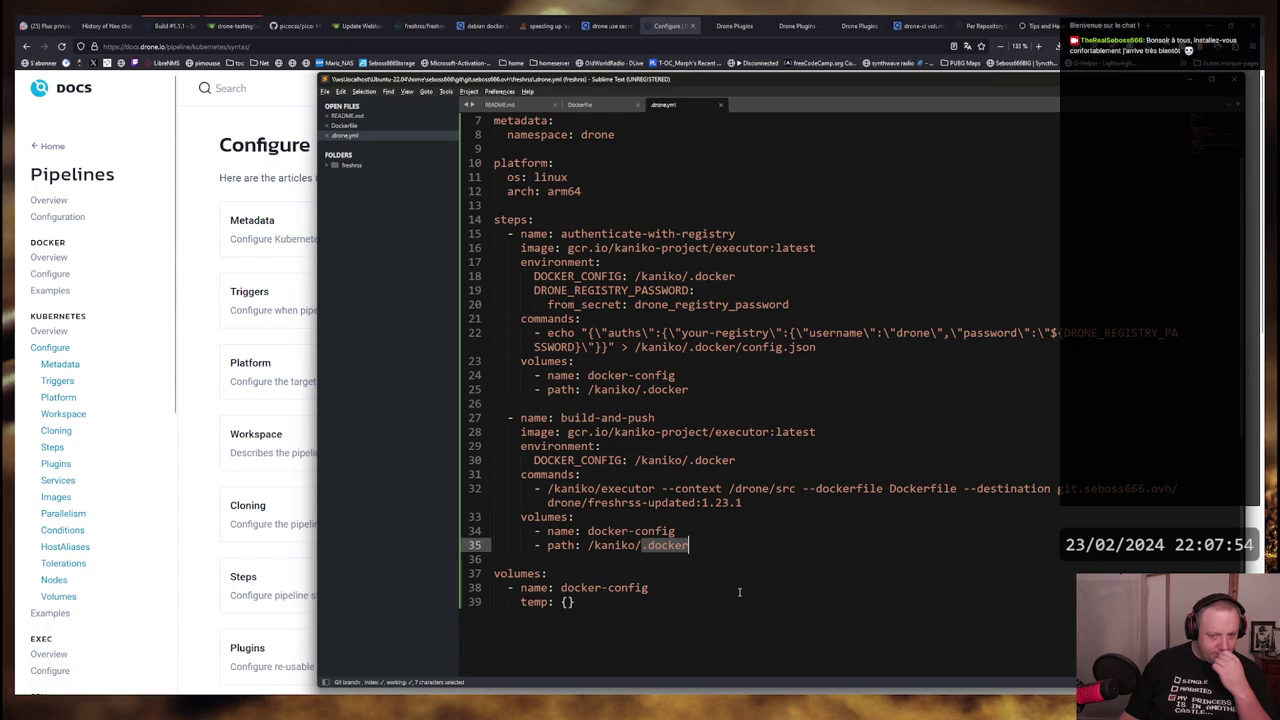
{"action": "scroll", "coordinate": [739, 592], "scroll_direction": "up", "scroll_amount": 2}
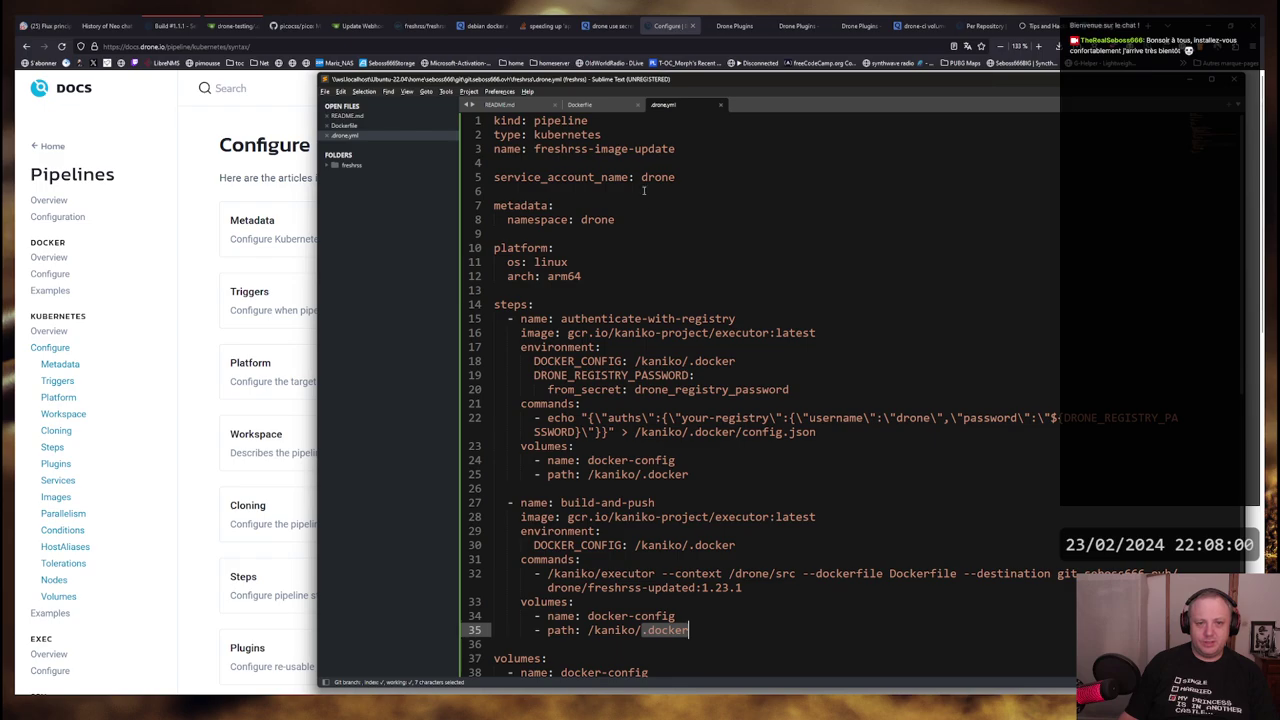
{"action": "scroll", "coordinate": [651, 213], "scroll_direction": "down", "scroll_amount": 1}
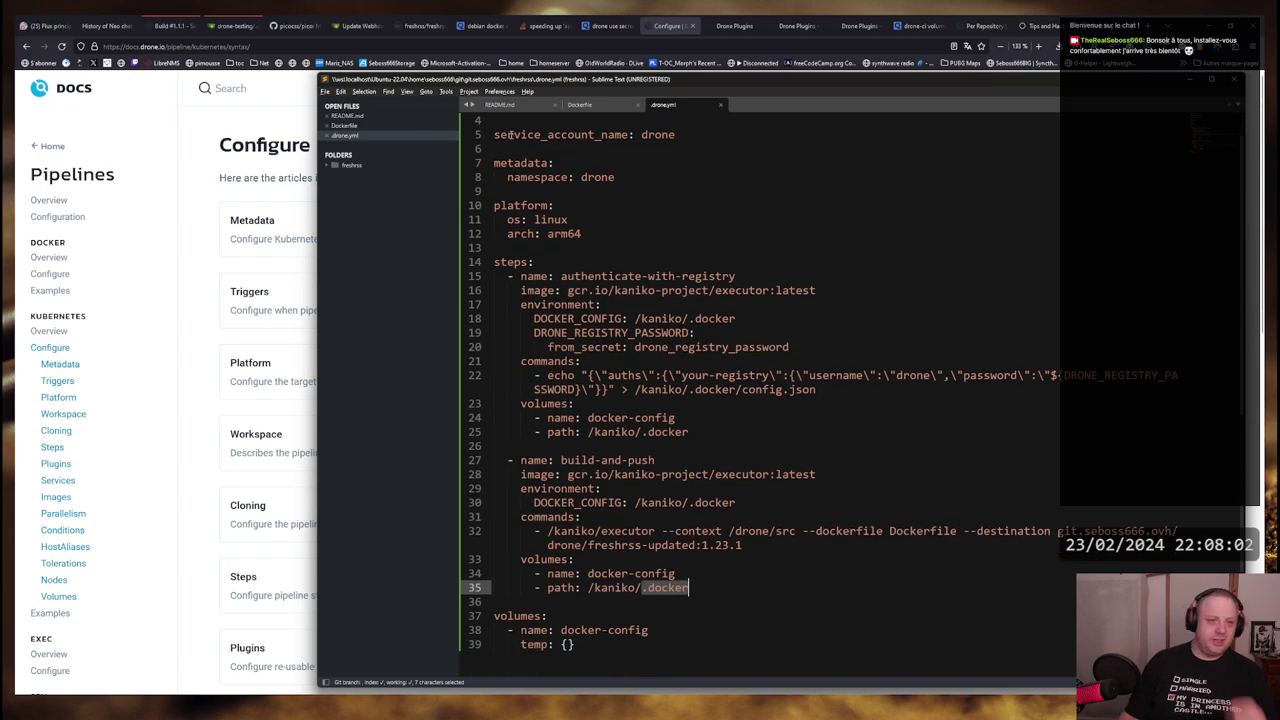
Switch to freshrss build #1 in the browser, check the console logs of its three steps, and highlight the volumeMounts mountPath errors
{"action": "left_click", "coordinate": [165, 24]}
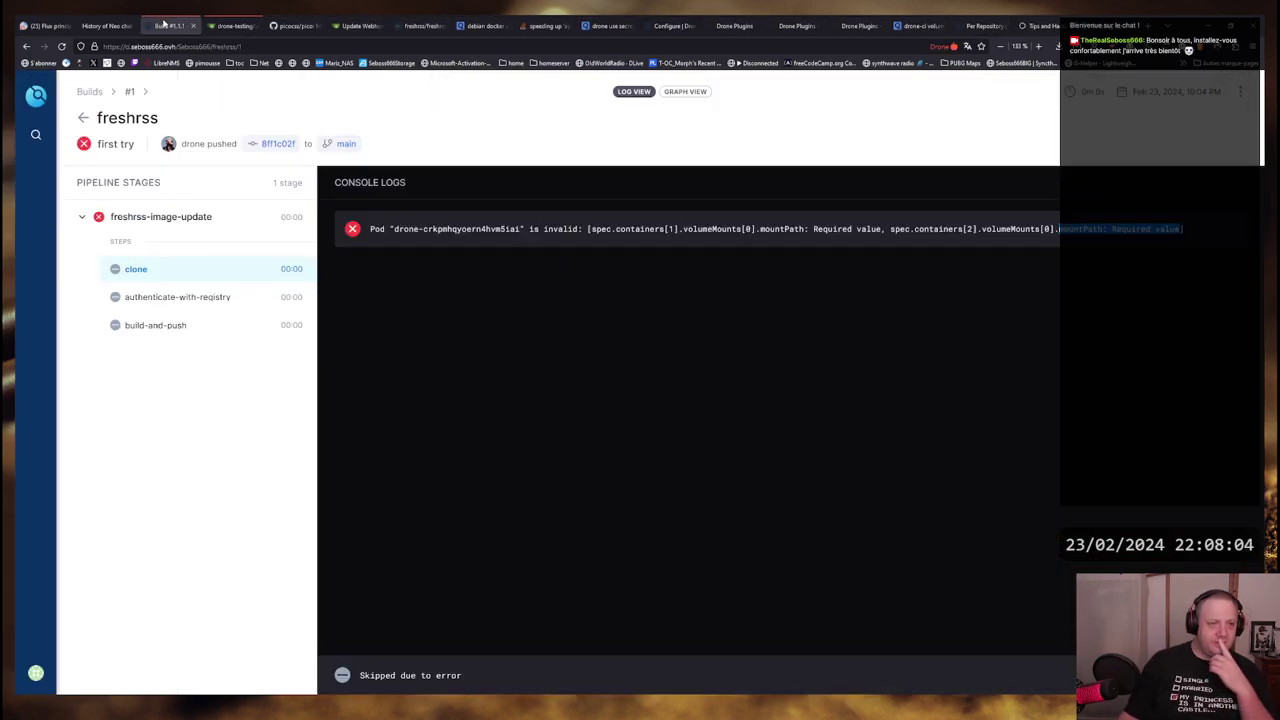
{"action": "left_click", "coordinate": [165, 208]}
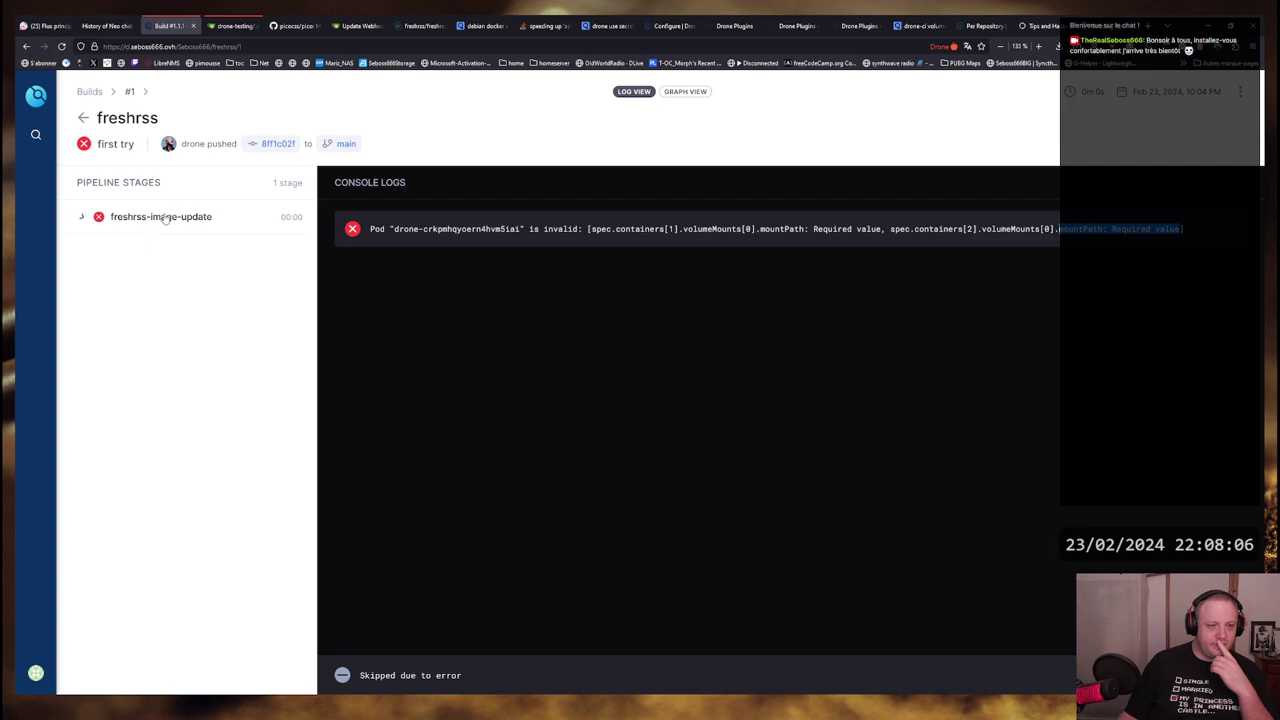
{"action": "left_click", "coordinate": [165, 218]}
{"action": "left_click", "coordinate": [143, 297]}
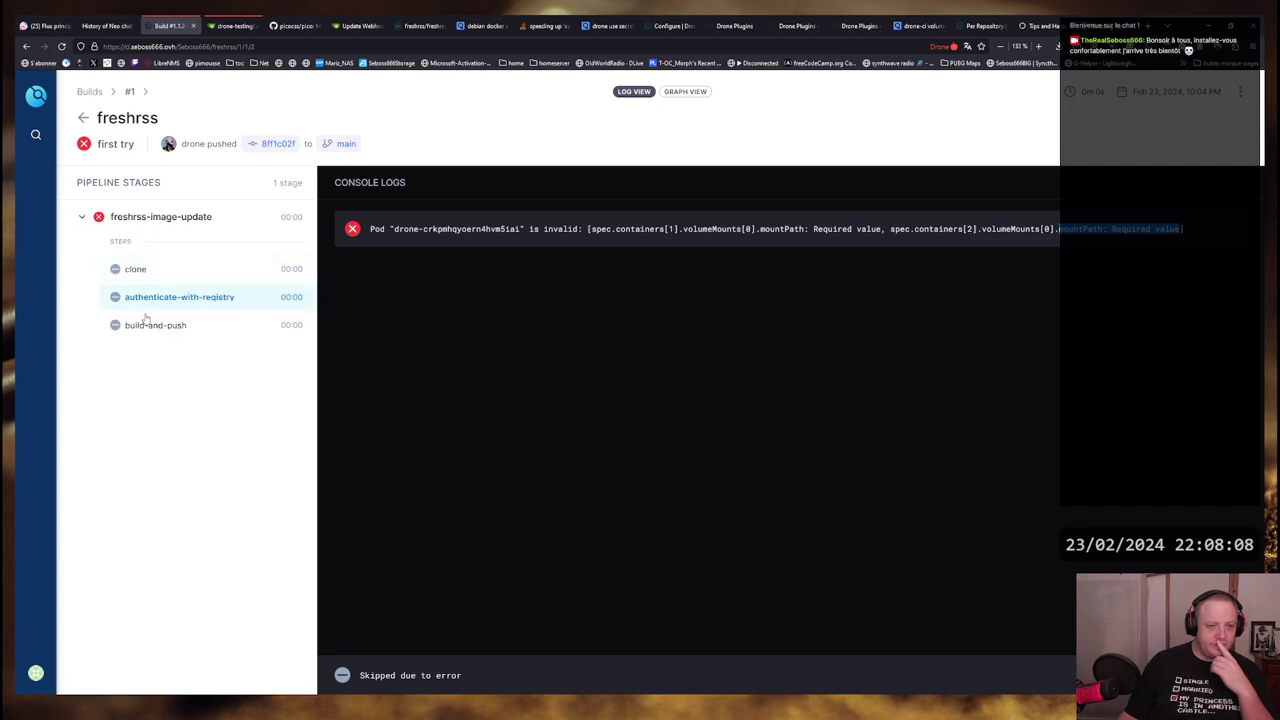
{"action": "left_click", "coordinate": [145, 325]}
{"action": "left_click", "coordinate": [150, 269]}
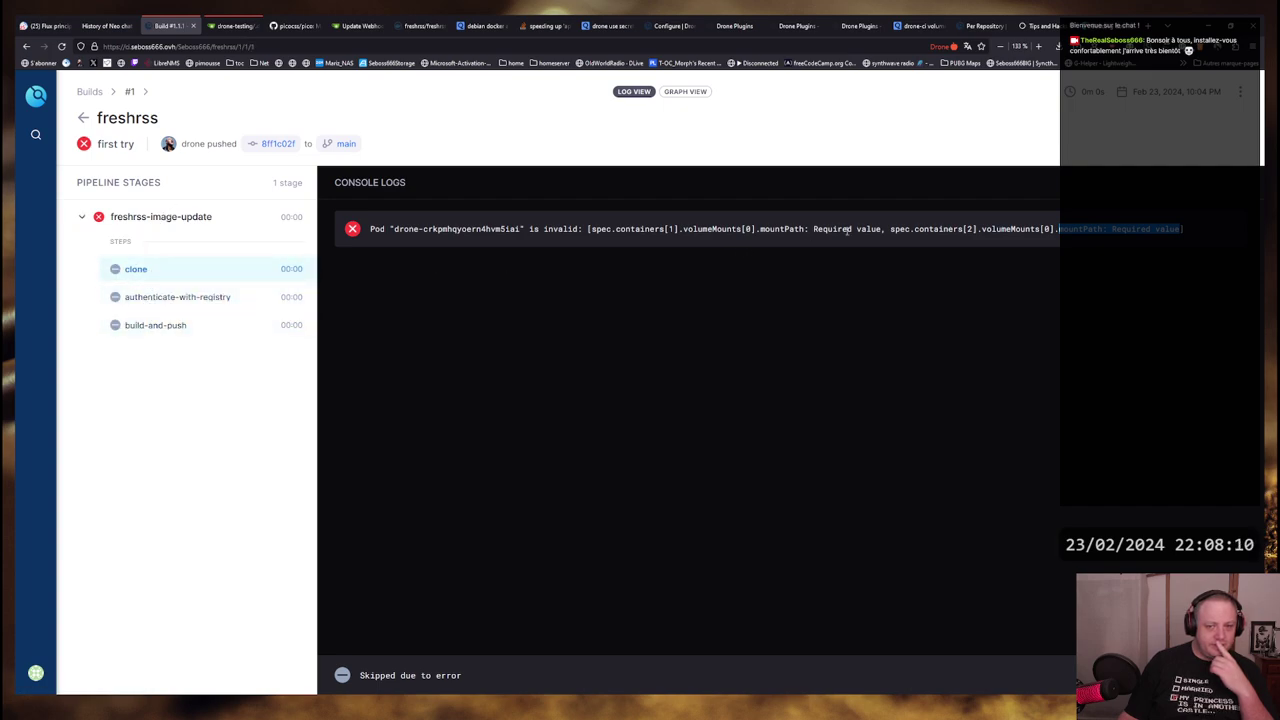
{"action": "left_click_drag", "start_coordinate": [890, 229], "coordinate": [1142, 229]}
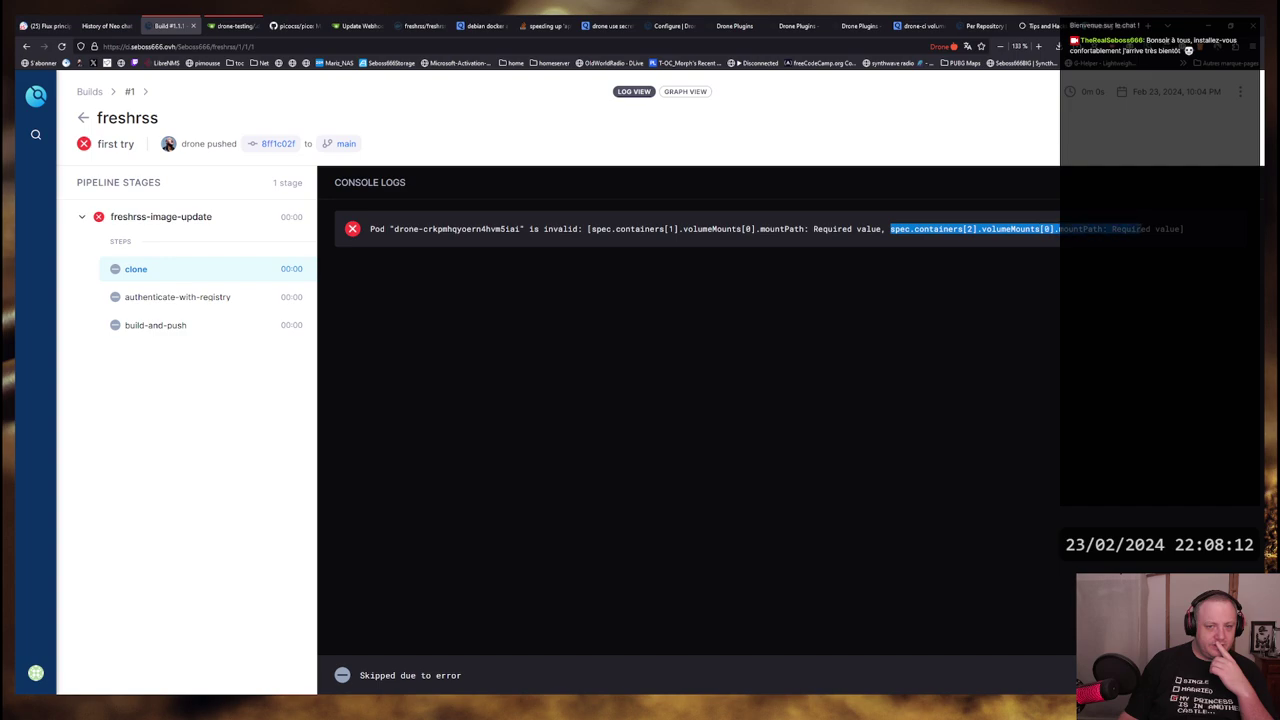
{"action": "left_click", "coordinate": [796, 231]}
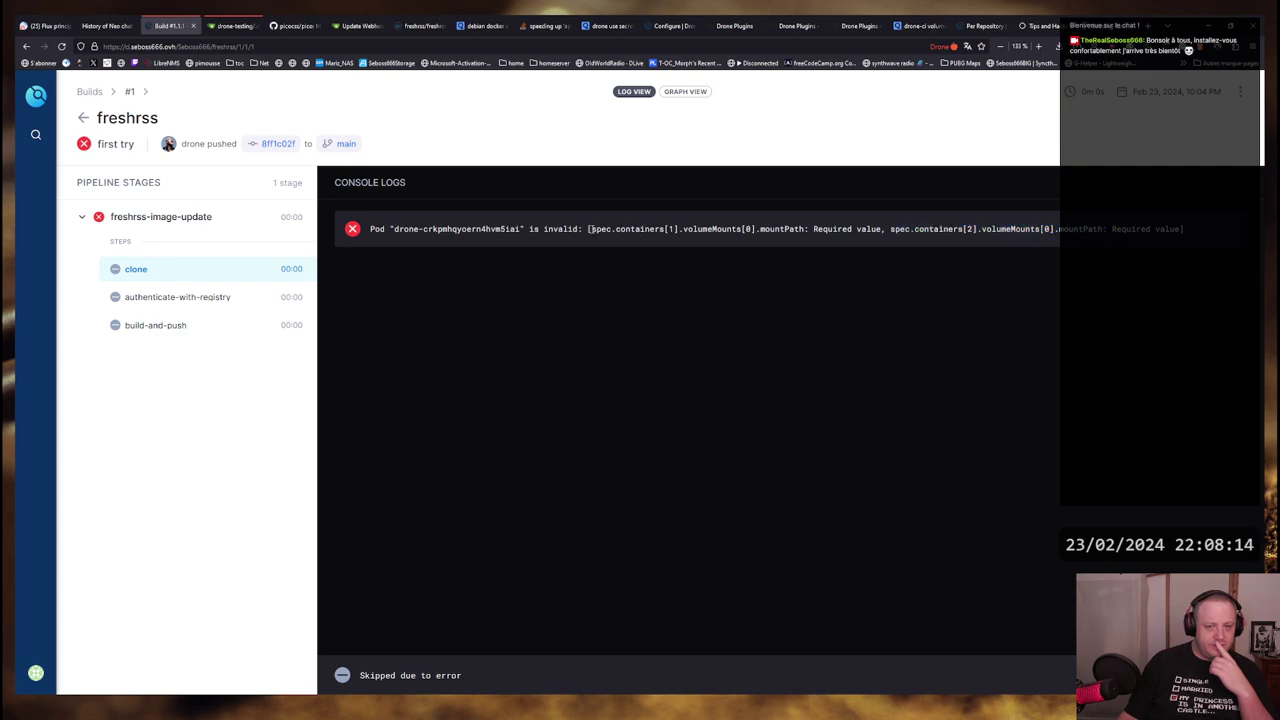
{"action": "left_click_drag", "start_coordinate": [590, 229], "coordinate": [1185, 228]}
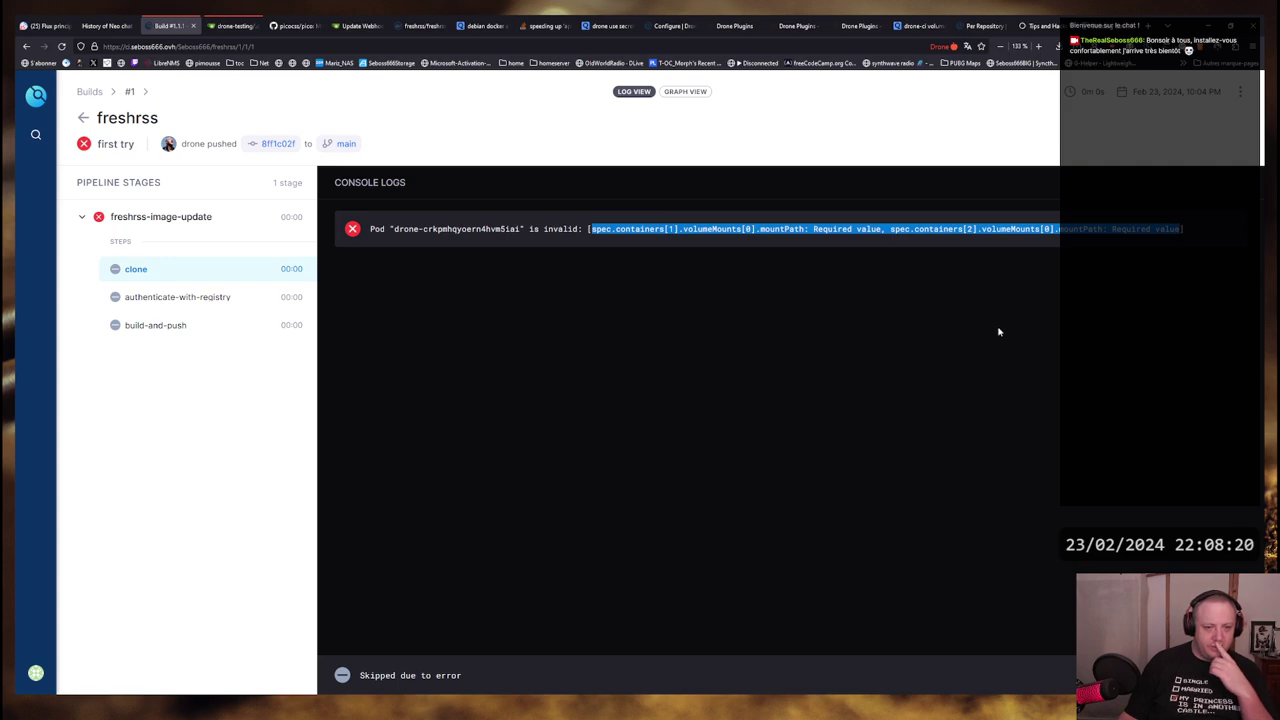
In Sublime Text, replace the dash before path: /kaniko/.docker with a space in both steps' docker-config volumes, and save .drone.yml
{"action": "key", "text": "alt+Tab"}
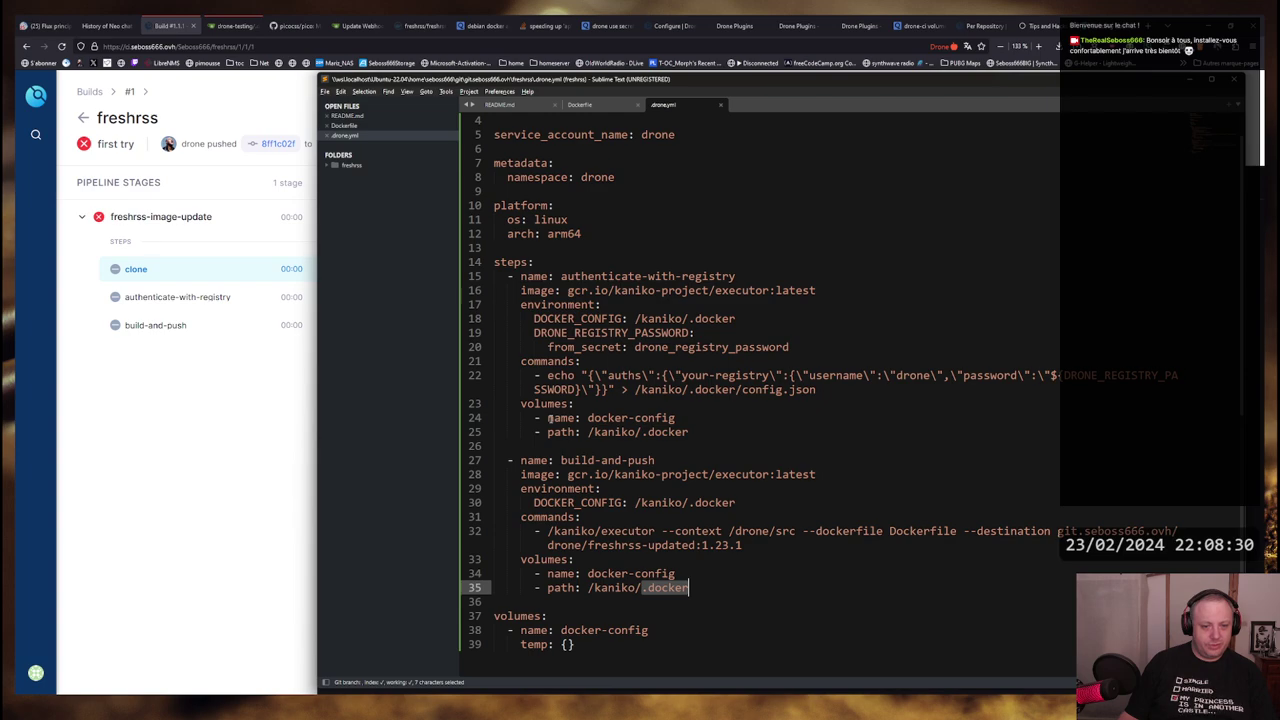
{"action": "left_click", "coordinate": [538, 588]}
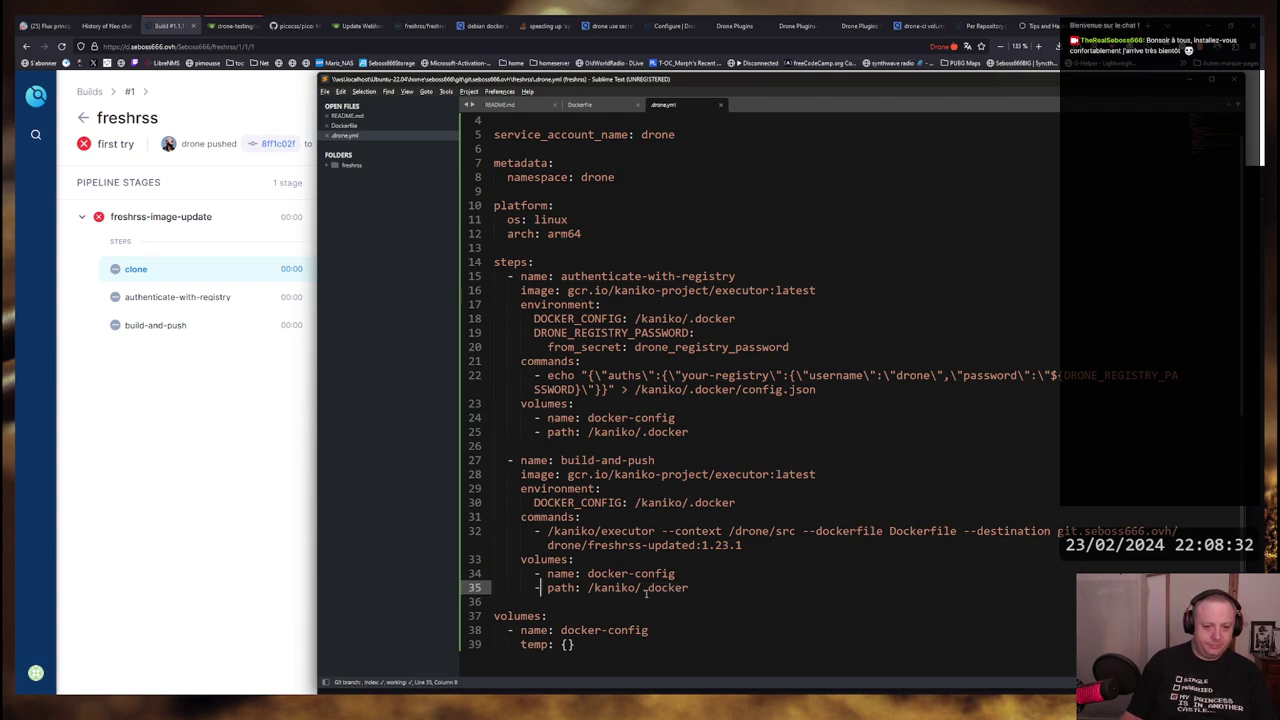
{"action": "key", "text": "BackSpace"}
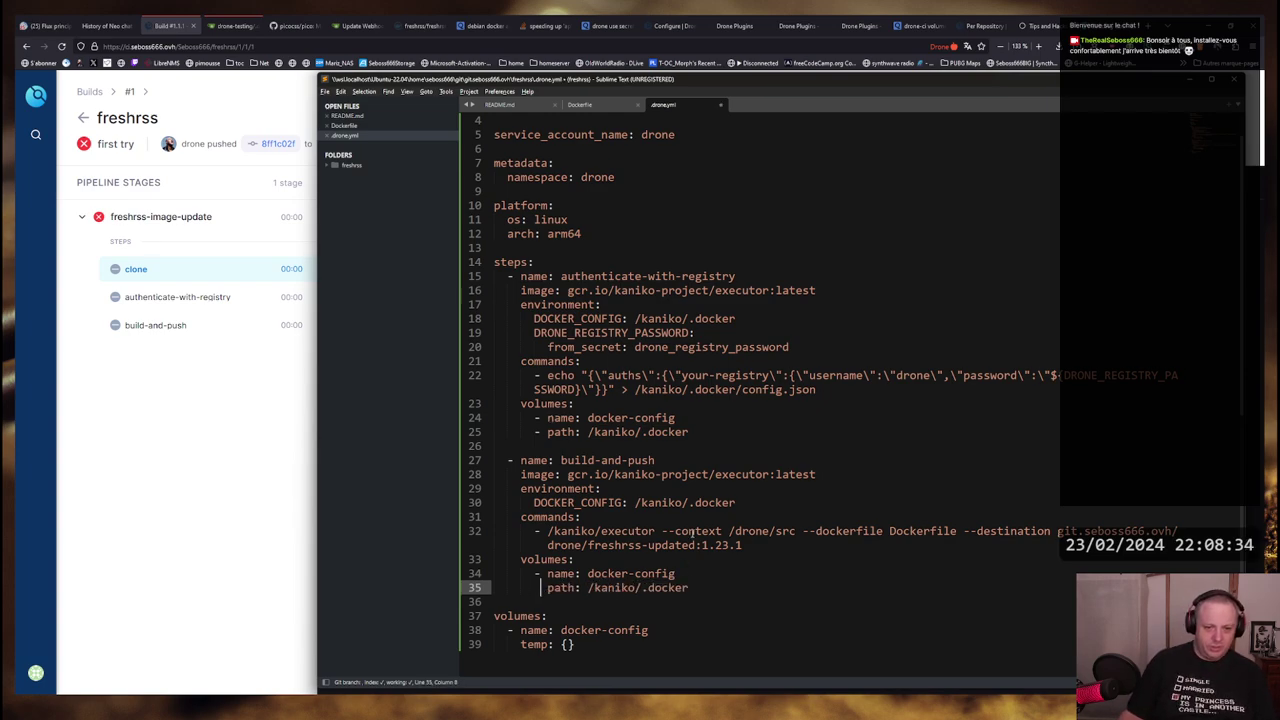
{"action": "left_click", "coordinate": [541, 432]}
{"action": "key", "text": "BackSpace"}
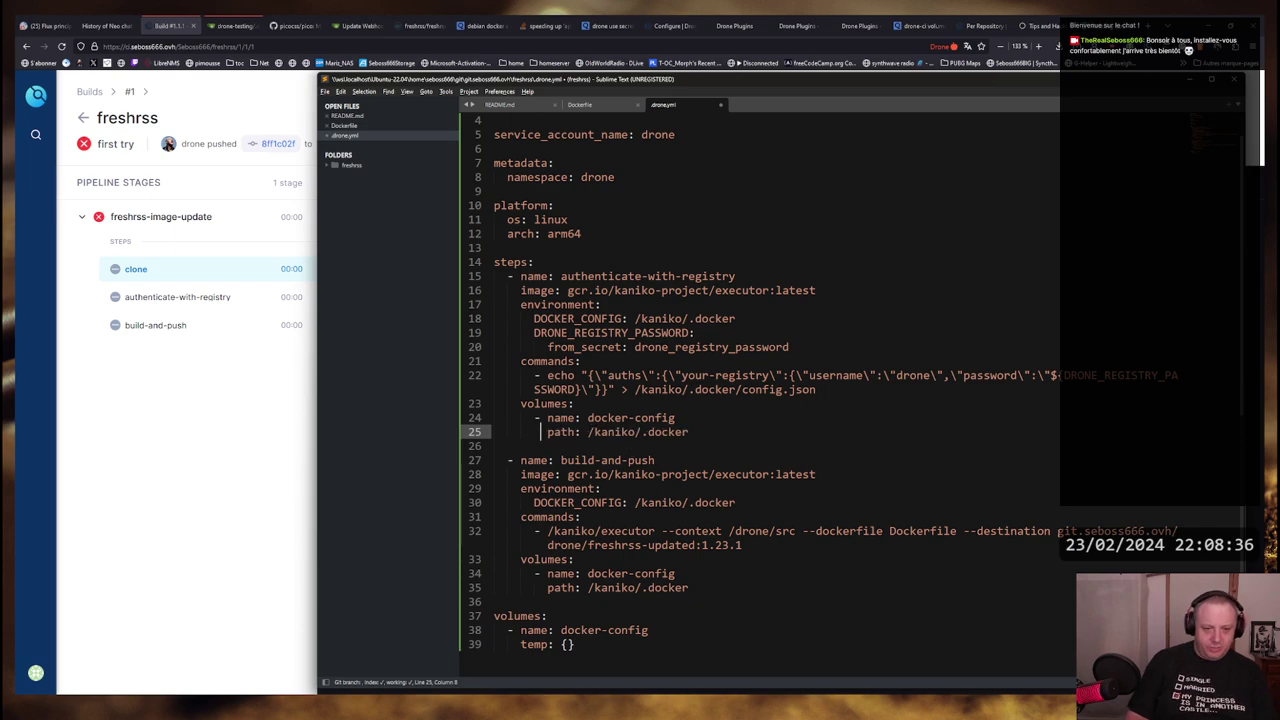
{"action": "key", "text": "ctrl+s"}
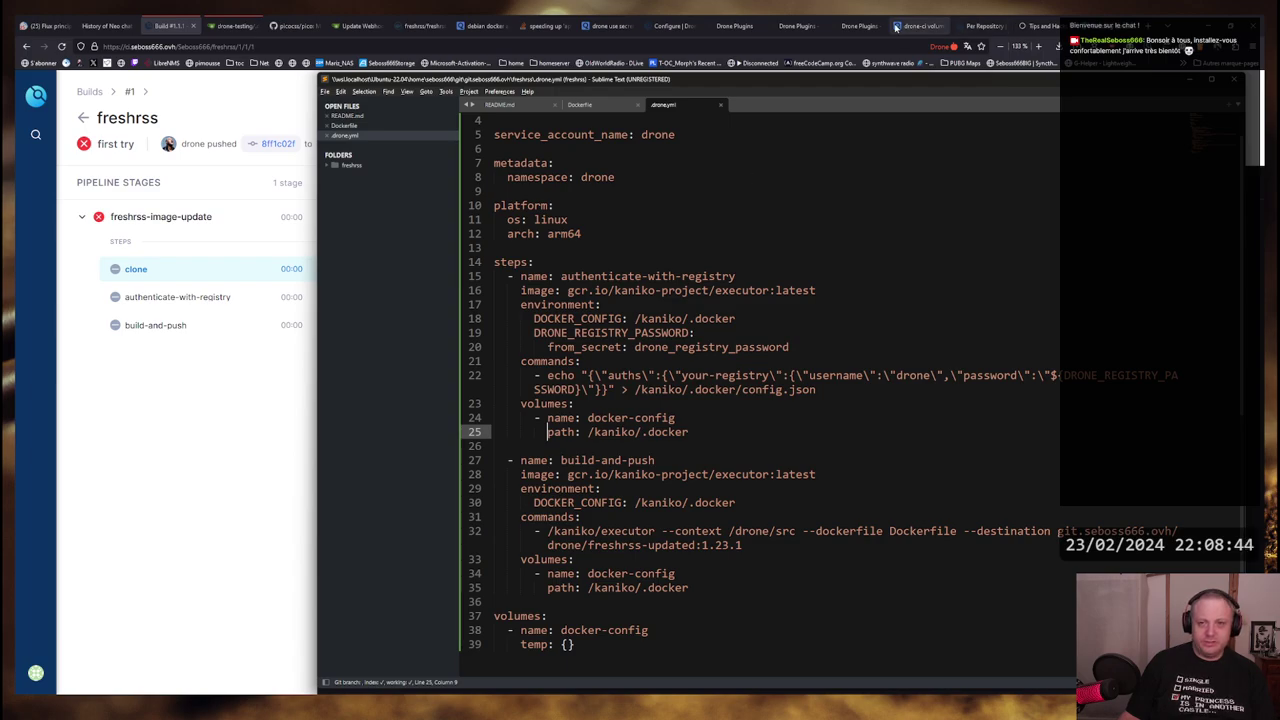
Open the Temporary Volumes article in the browser's Drone docs and compare its example with the edited .drone.yml in Sublime Text
{"action": "left_click", "coordinate": [670, 26]}
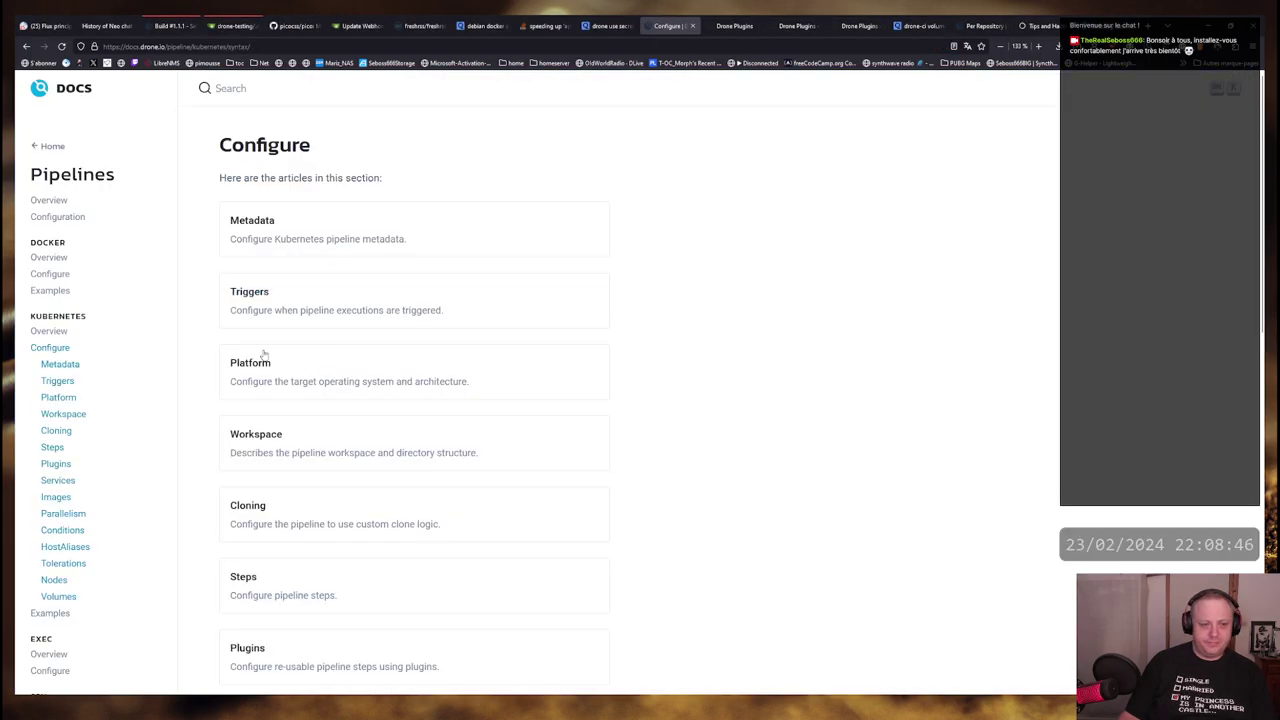
{"action": "scroll", "coordinate": [287, 446], "scroll_direction": "down", "scroll_amount": 2}
{"action": "scroll", "coordinate": [287, 446], "scroll_direction": "down", "scroll_amount": 5}
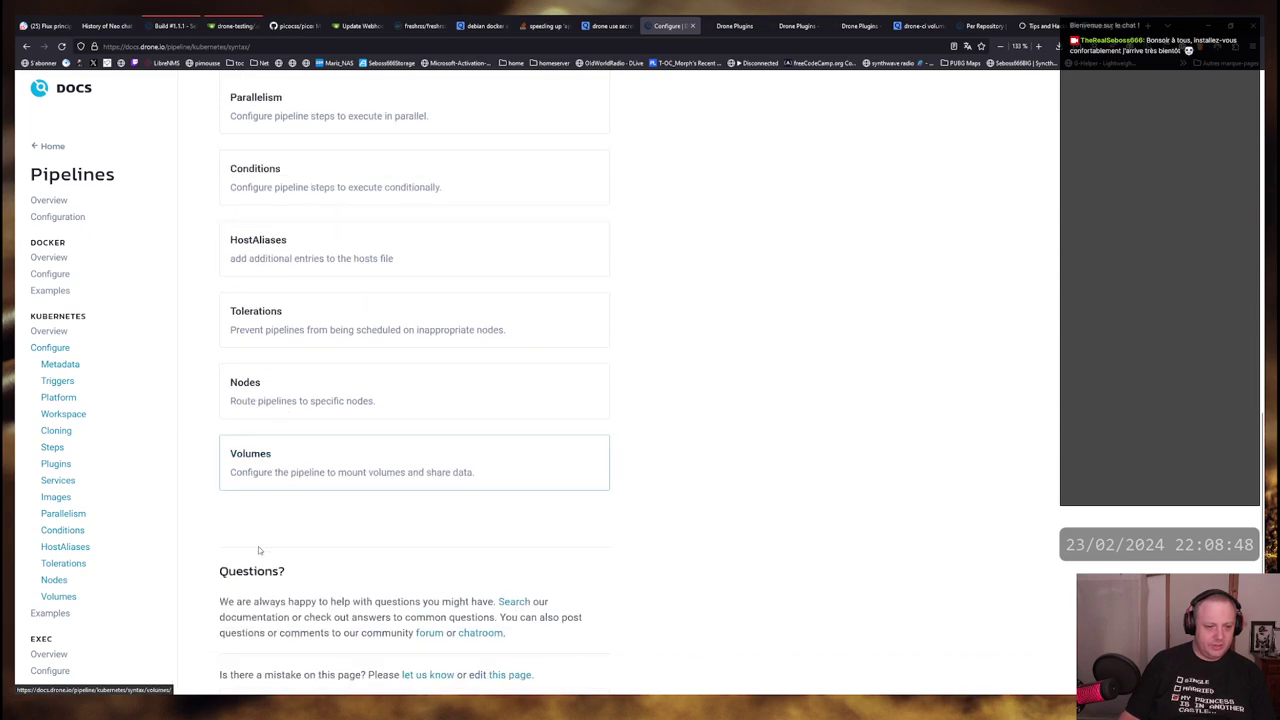
{"action": "left_click", "coordinate": [262, 462]}
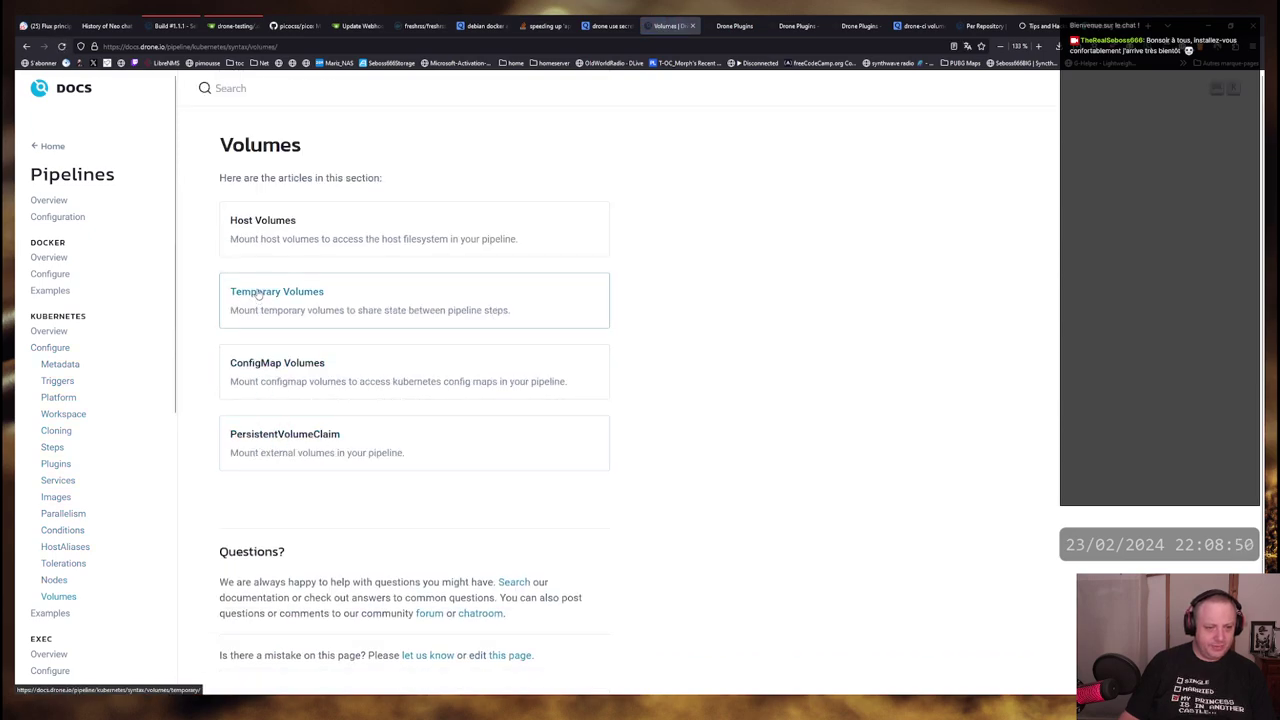
{"action": "left_click", "coordinate": [258, 290]}
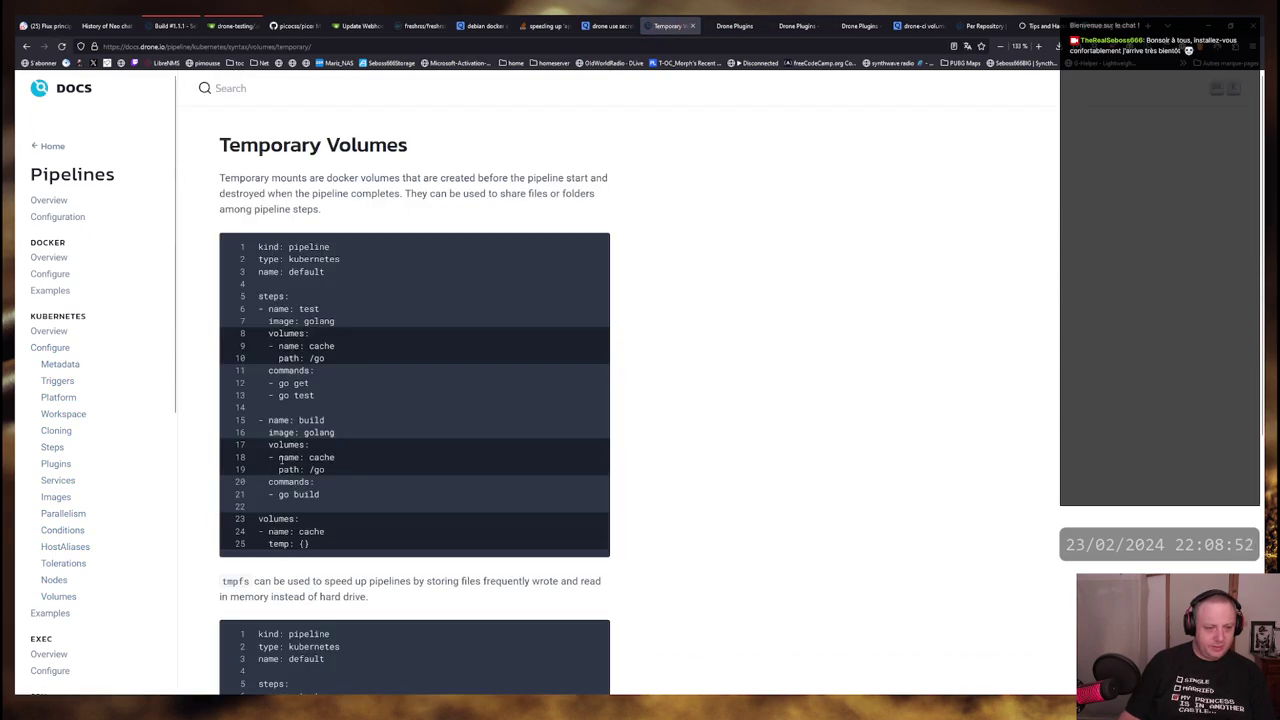
{"action": "key", "text": "alt+Tab"}
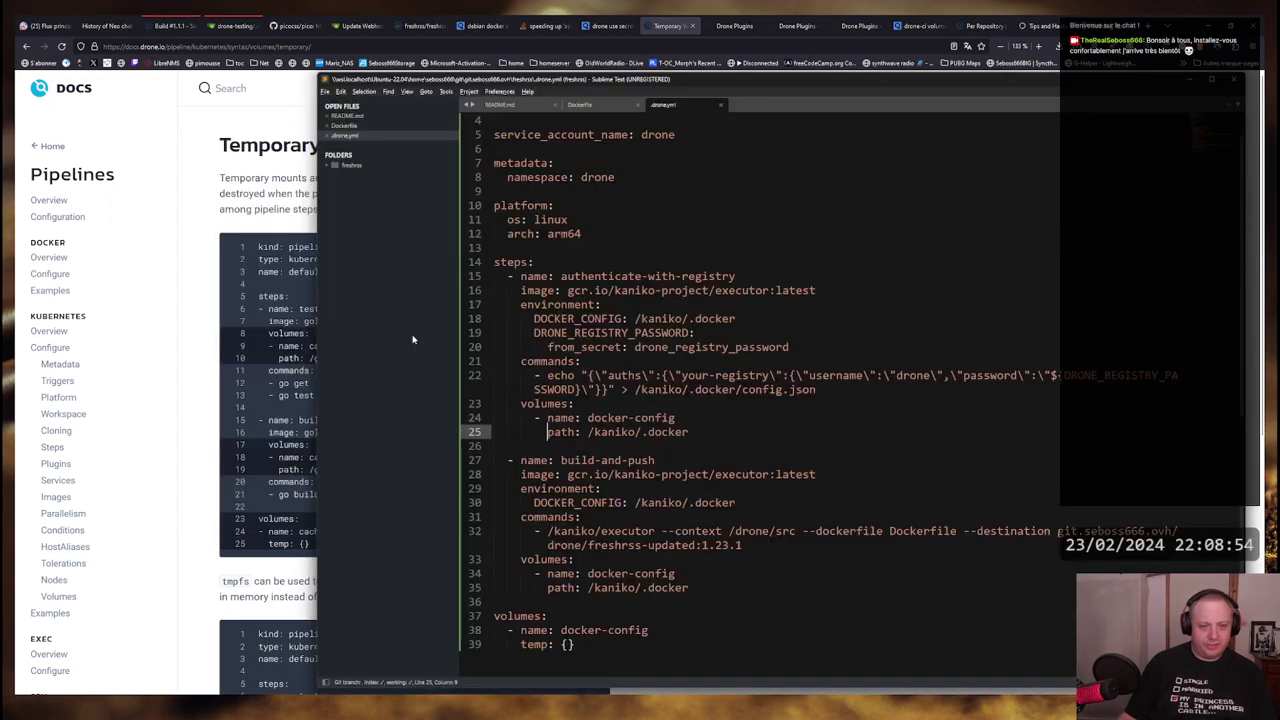
Switch to the Ubuntu terminal session in the freshrss repository and run git status
{"action": "key", "text": "alt+Tab"}
{"action": "key", "text": "Tab"}
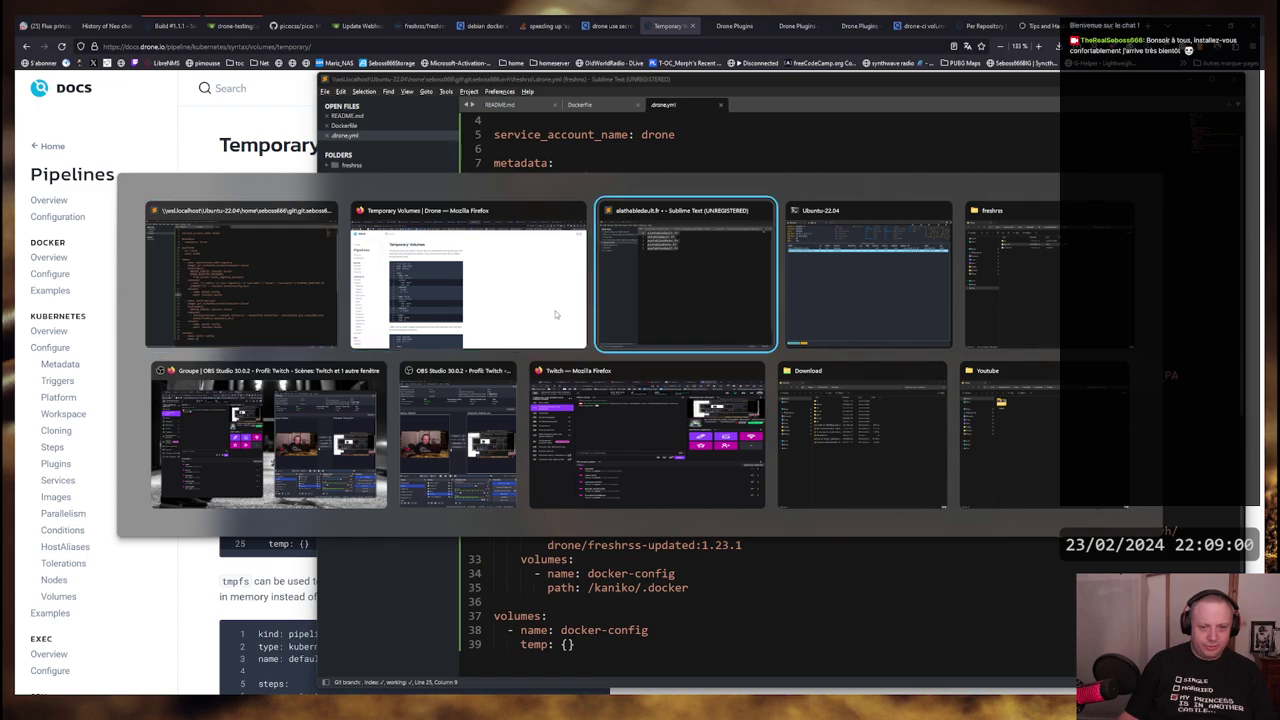
{"action": "key", "text": "alt+Tab"}
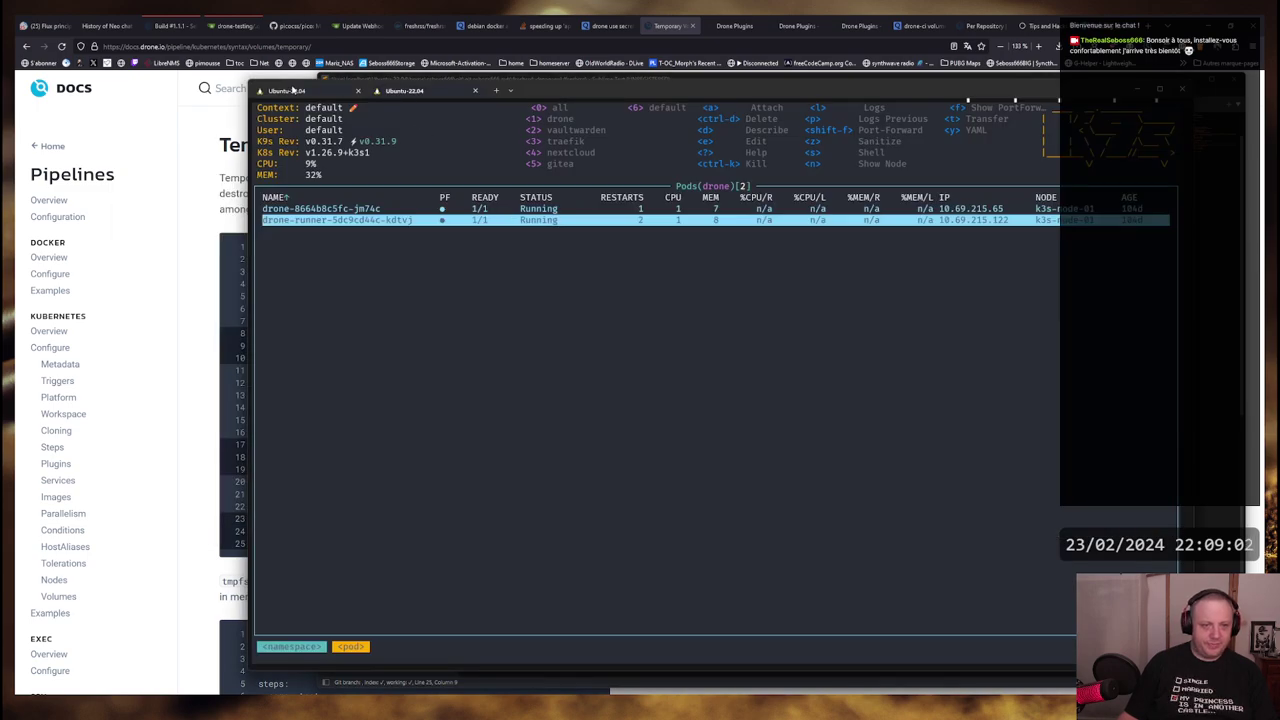
{"action": "key", "text": "ctrl+c"}
{"action": "type", "text": "git status"}
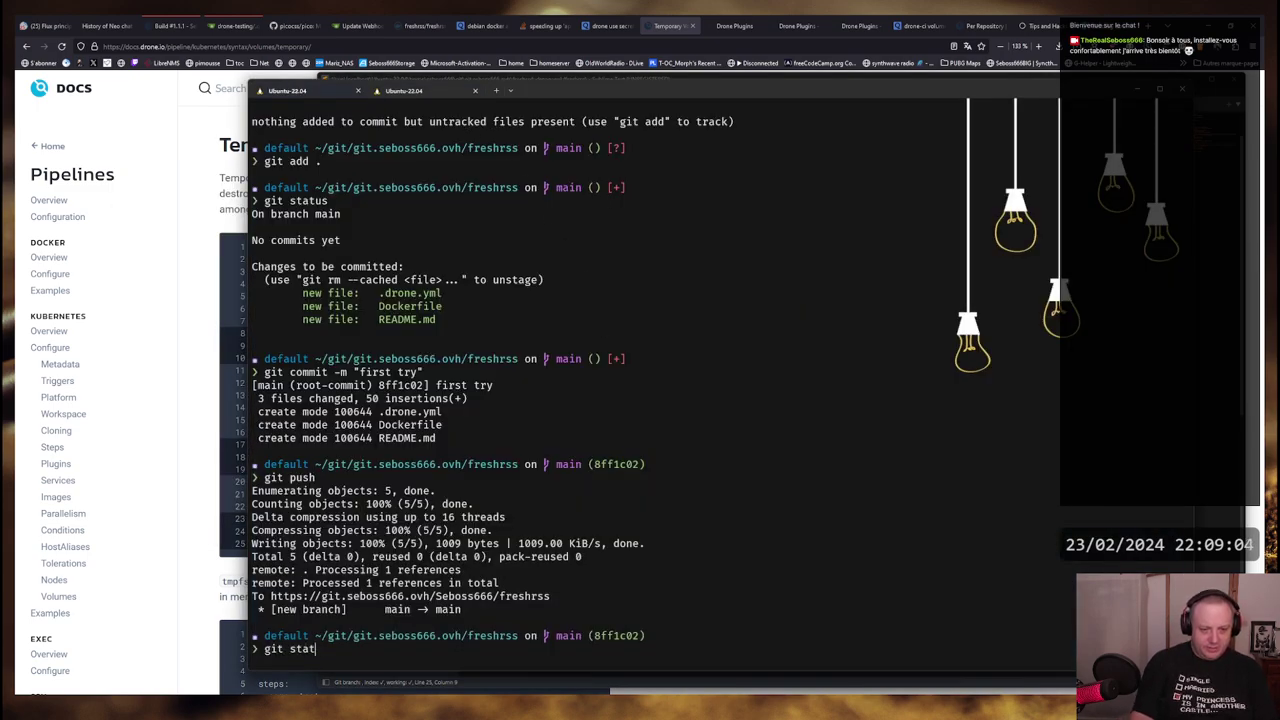
{"action": "key", "text": "Return"}
Review the unstaged changes to .drone.yml with git diff
{"action": "type", "text": "git add .dr"}
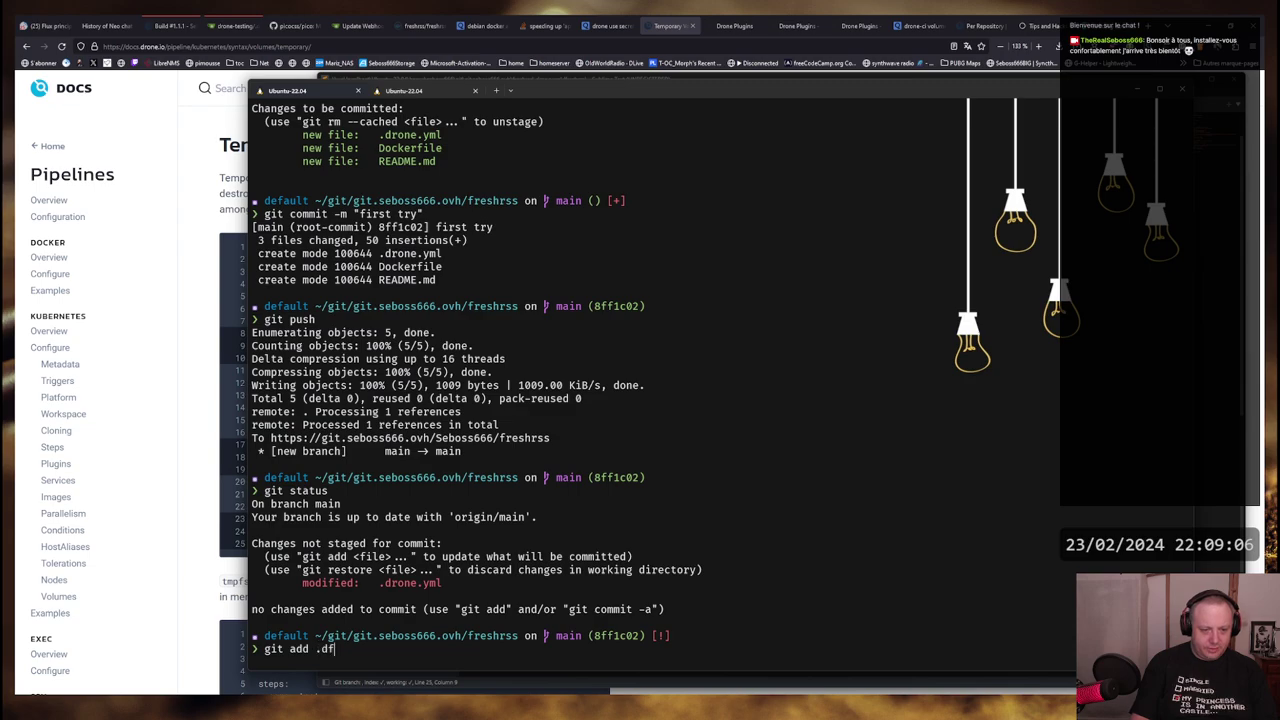
{"action": "key", "text": "BackSpace"}
{"action": "key", "text": "BackSpace"}
{"action": "key", "text": "BackSpace"}
{"action": "key", "text": "BackSpace"}
{"action": "key", "text": "BackSpace"}
{"action": "key", "text": "BackSpace"}
{"action": "key", "text": "BackSpace"}
{"action": "type", "text": "diff"}
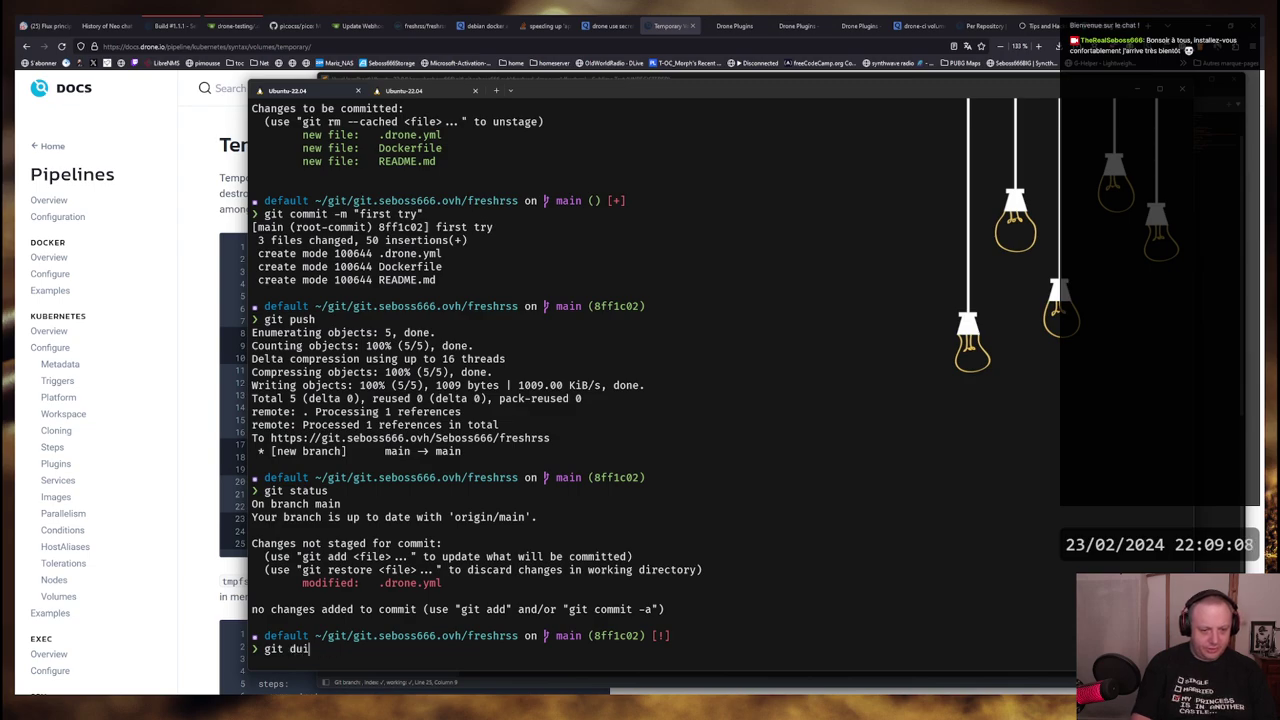
{"action": "key", "text": "Return"}
Stage the modified .drone.yml with git add
{"action": "type", "text": "git "}
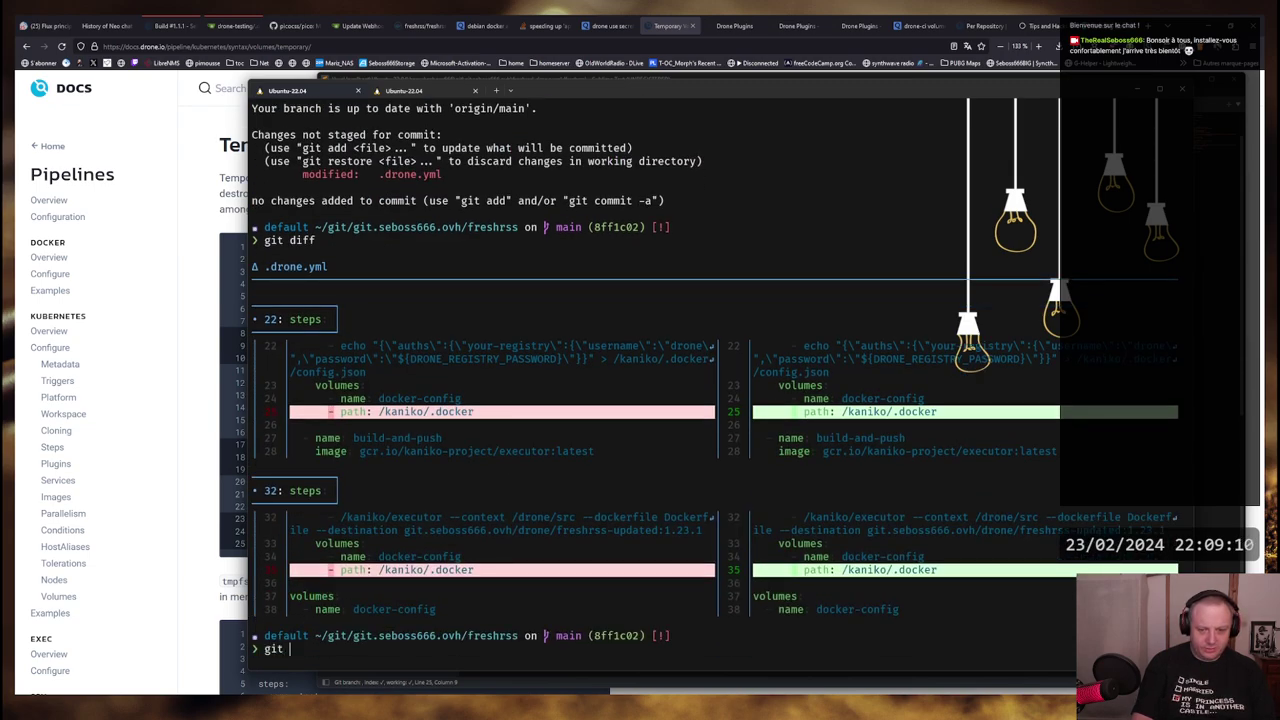
{"action": "type", "text": "add"}
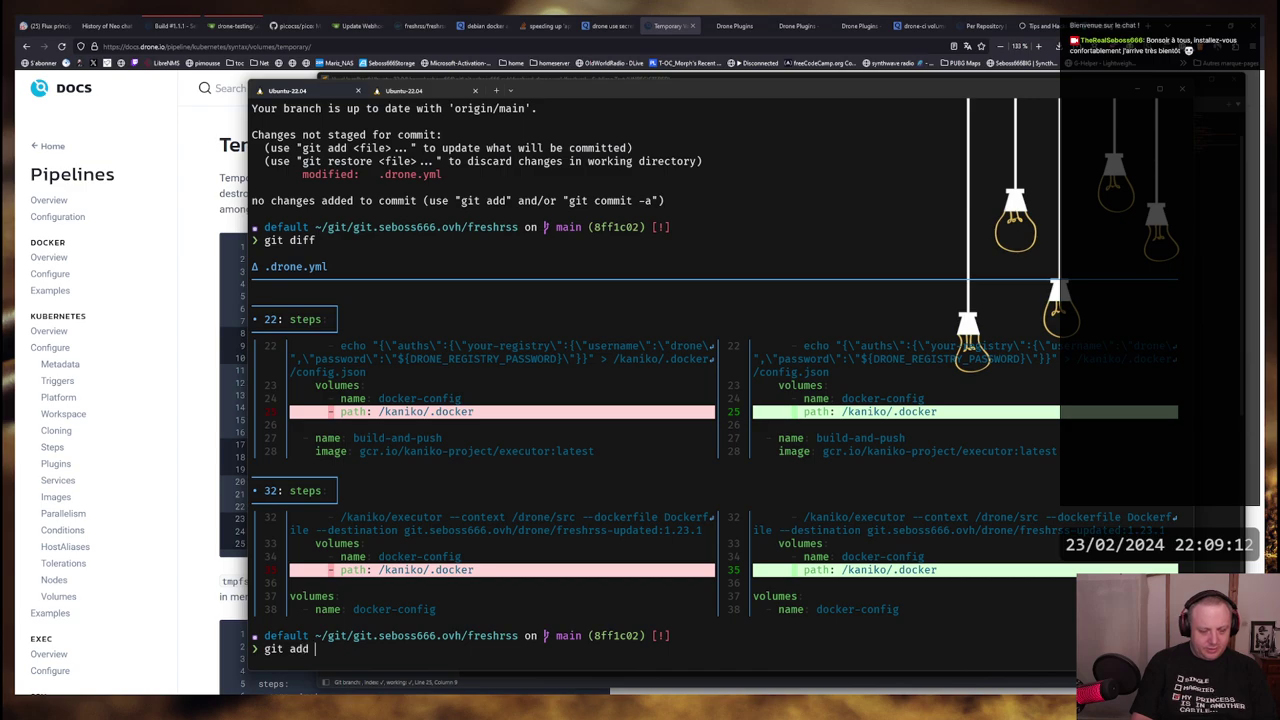
{"action": "type", "text": " .drone.yml"}
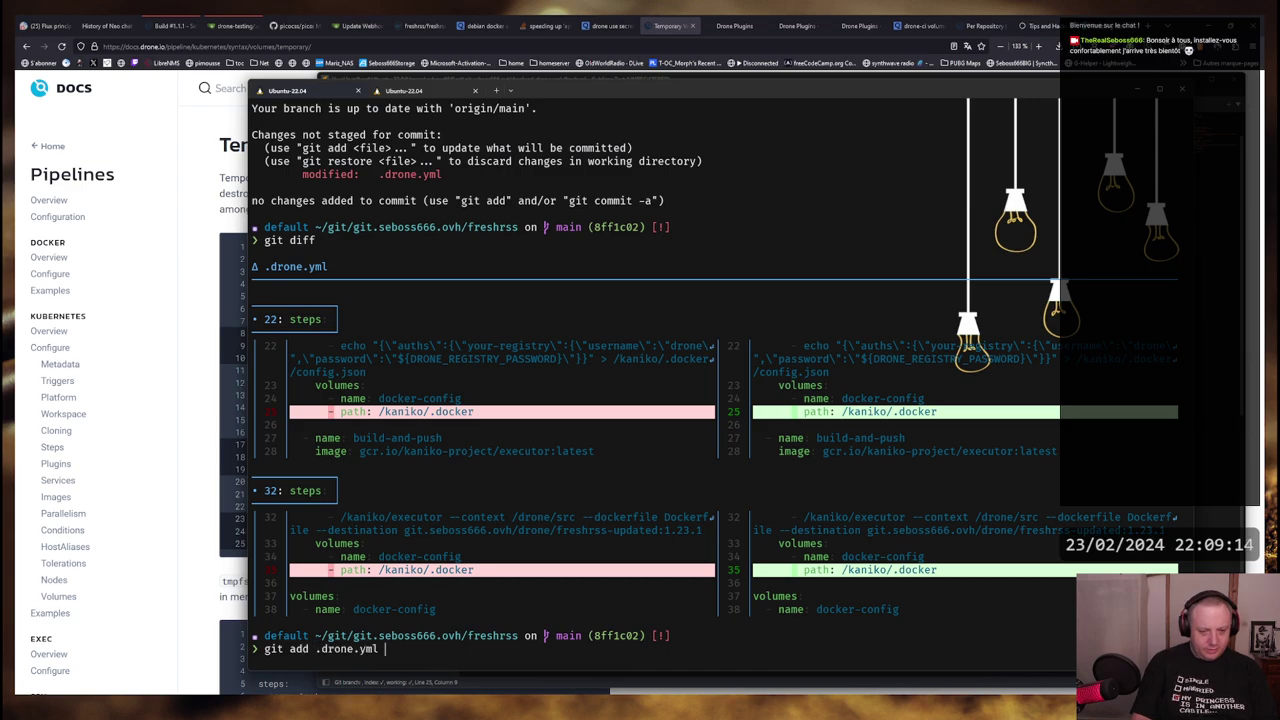
{"action": "key", "text": "Return"}
Commit the staged file with the message "fix volume syntax"
{"action": "type", "text": "git commit -"}
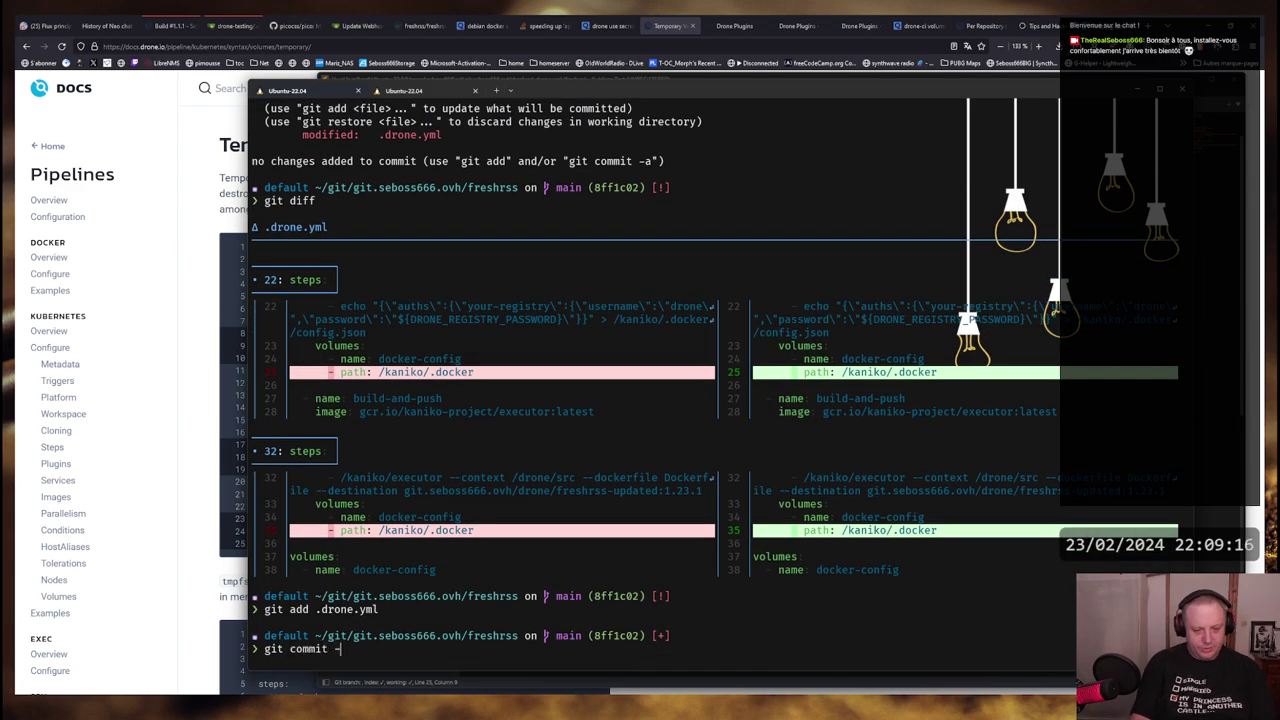
{"action": "type", "text": "m \"fix volum"}
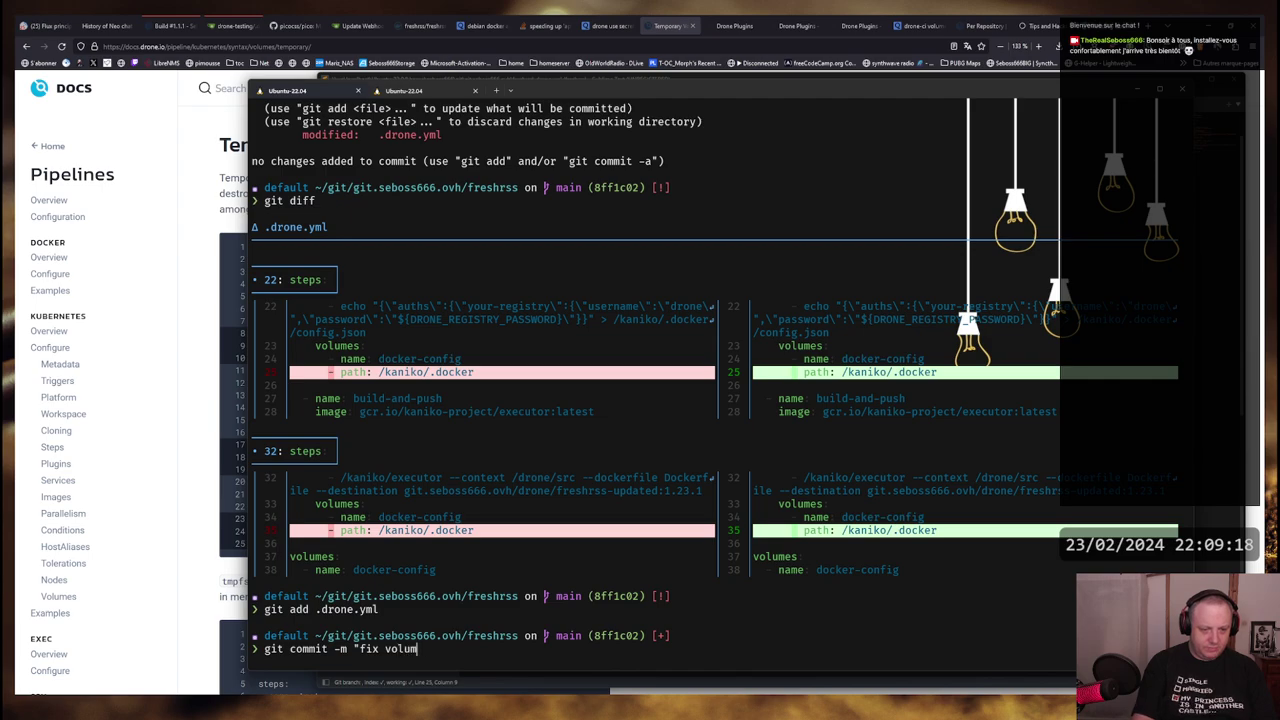
{"action": "type", "text": "e sytnax"}
{"action": "key", "text": "BackSpace"}
{"action": "key", "text": "BackSpace"}
{"action": "key", "text": "BackSpace"}
{"action": "key", "text": "BackSpace"}
{"action": "type", "text": "ntax"}
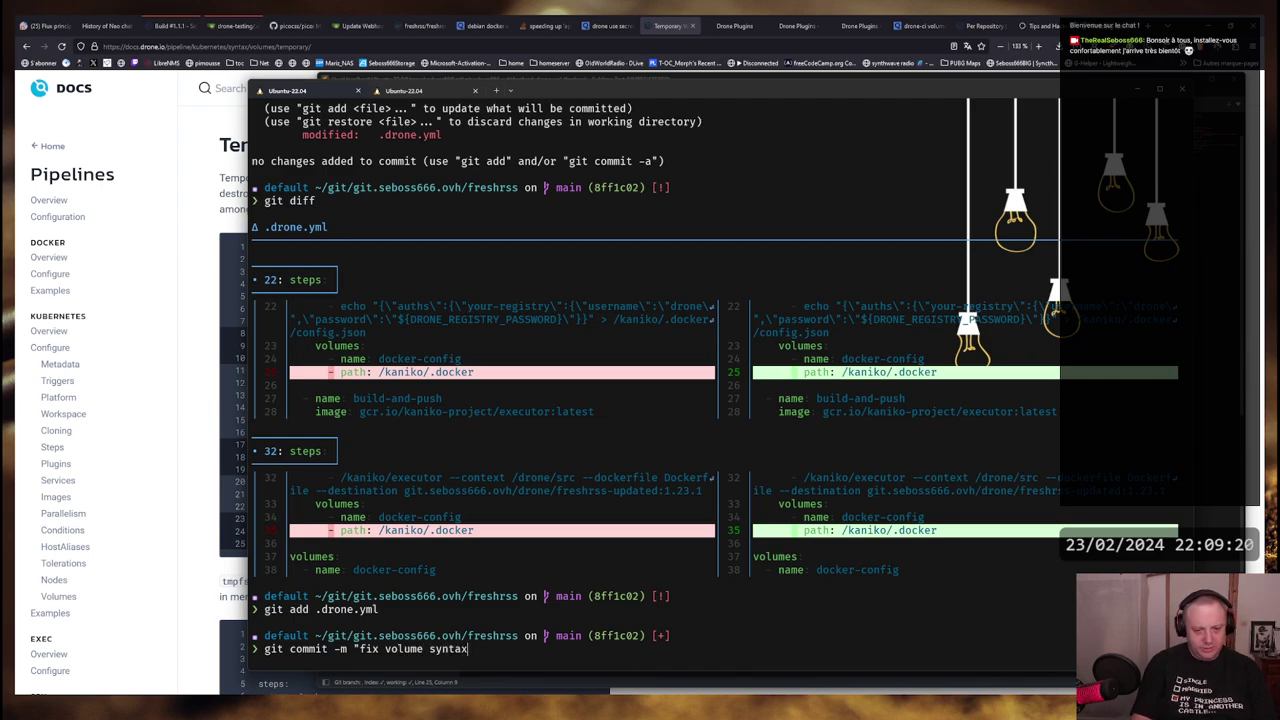
{"action": "type", "text": "\""}
{"action": "key", "text": "Return"}
Push the new commit to the remote repository with git push
{"action": "type", "text": "gitp"}
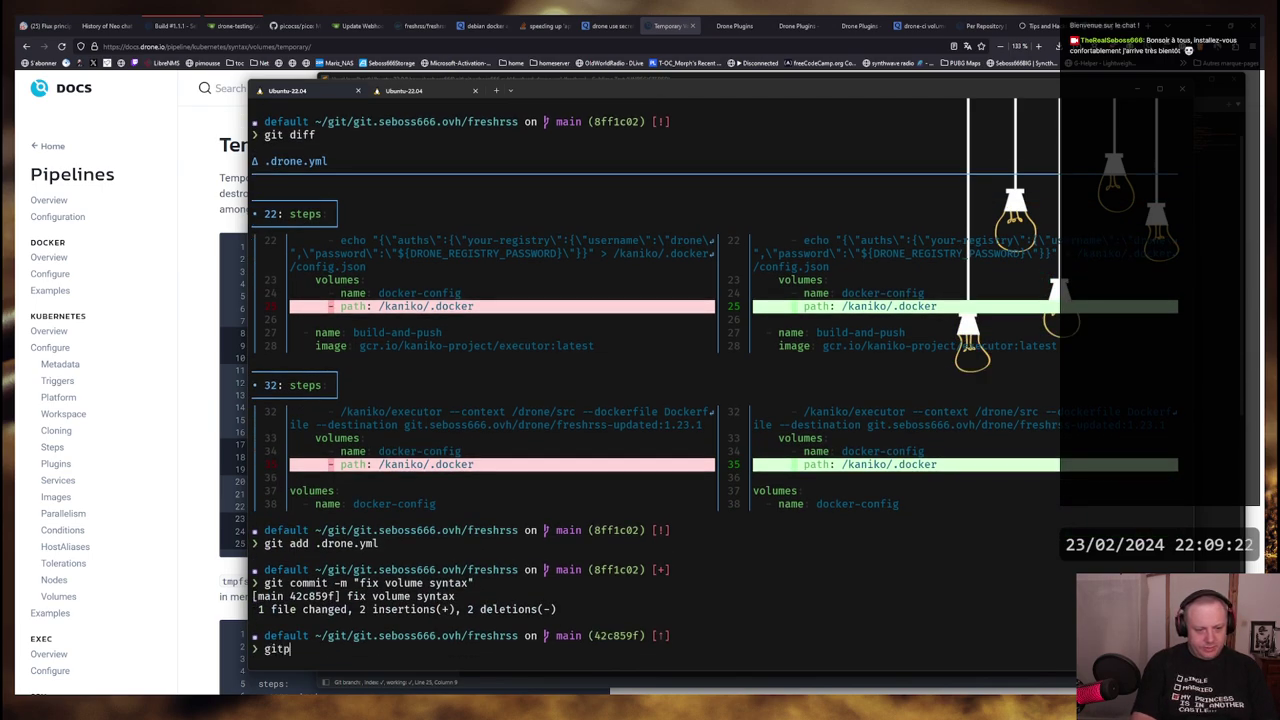
{"action": "key", "text": "BackSpace"}
{"action": "type", "text": "push"}
{"action": "key", "text": "Return"}
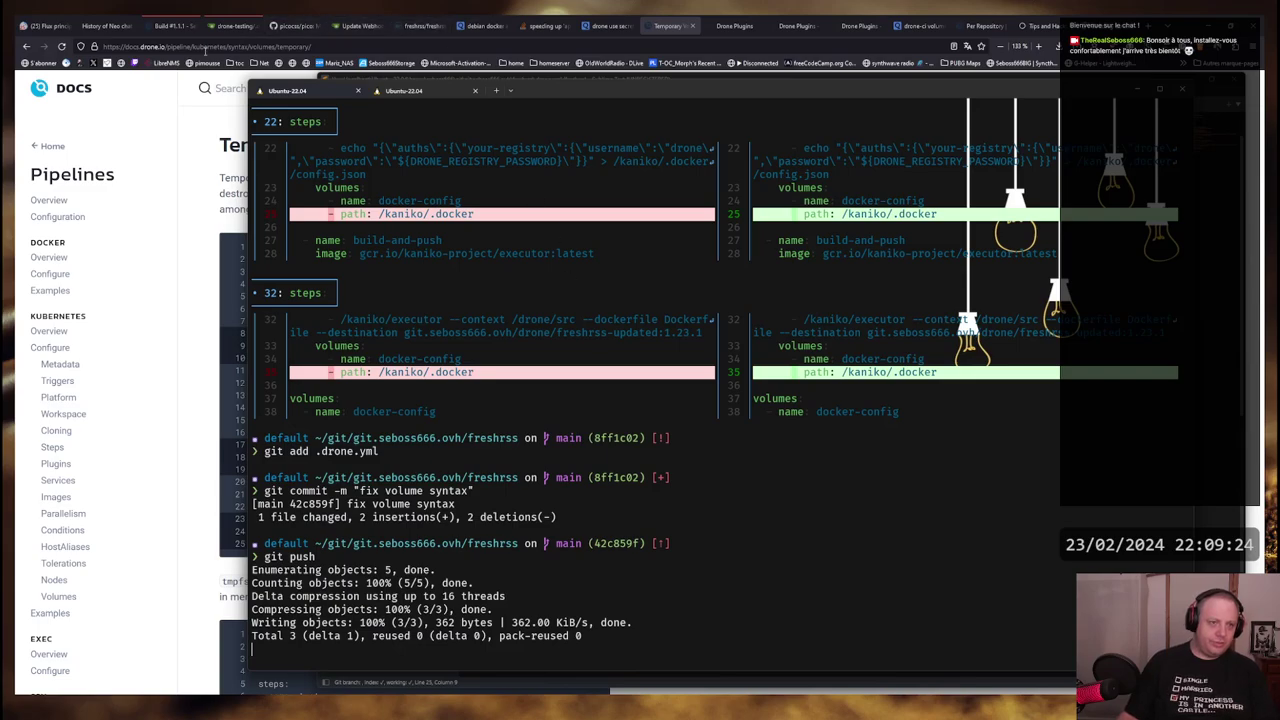
Switch to Drone CI in the browser and open the freshrss build "fix volume syntax" to follow its pipeline steps
{"action": "left_click", "coordinate": [170, 25]}
{"action": "left_click", "coordinate": [84, 118]}
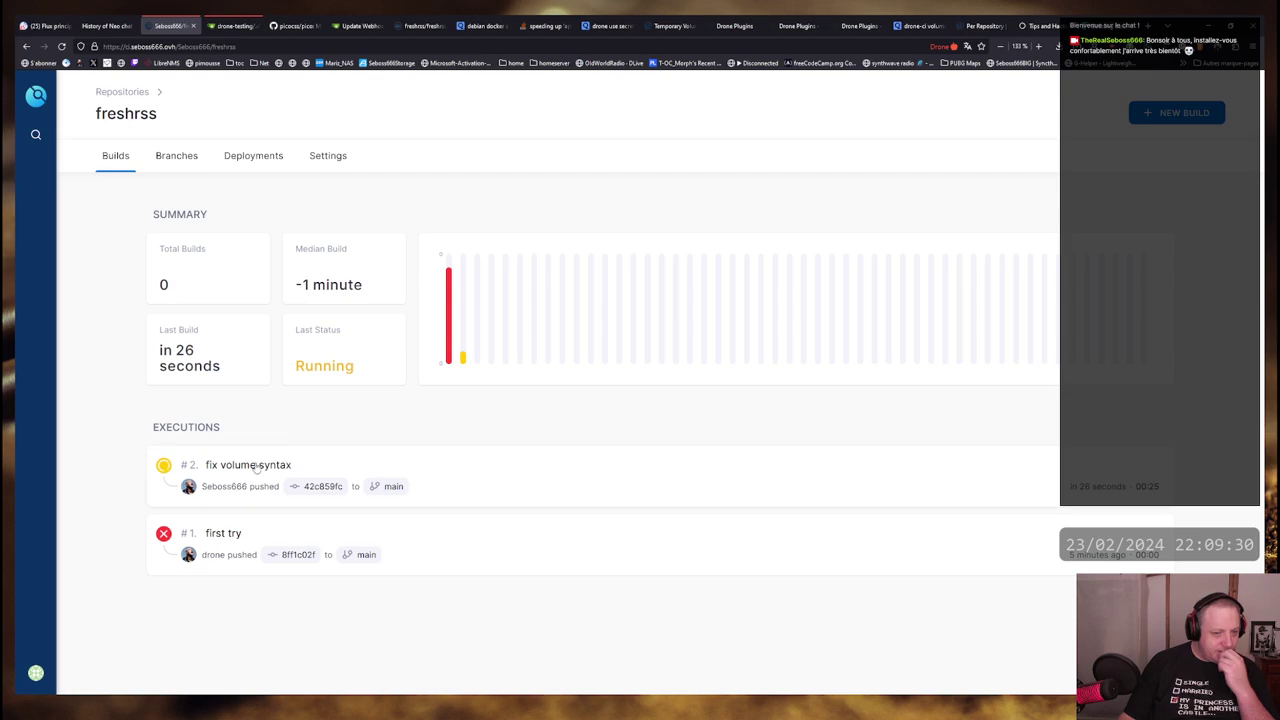
{"action": "left_click", "coordinate": [257, 466]}
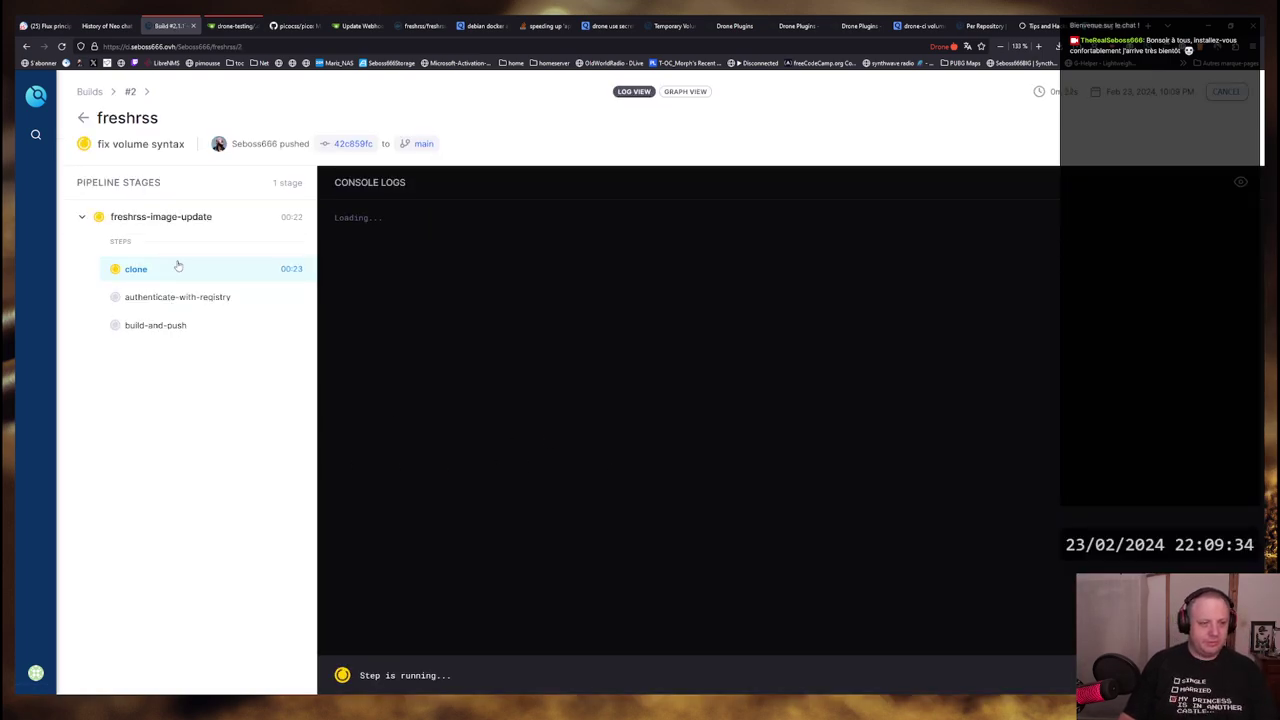
{"action": "key", "text": "alt+Tab"}
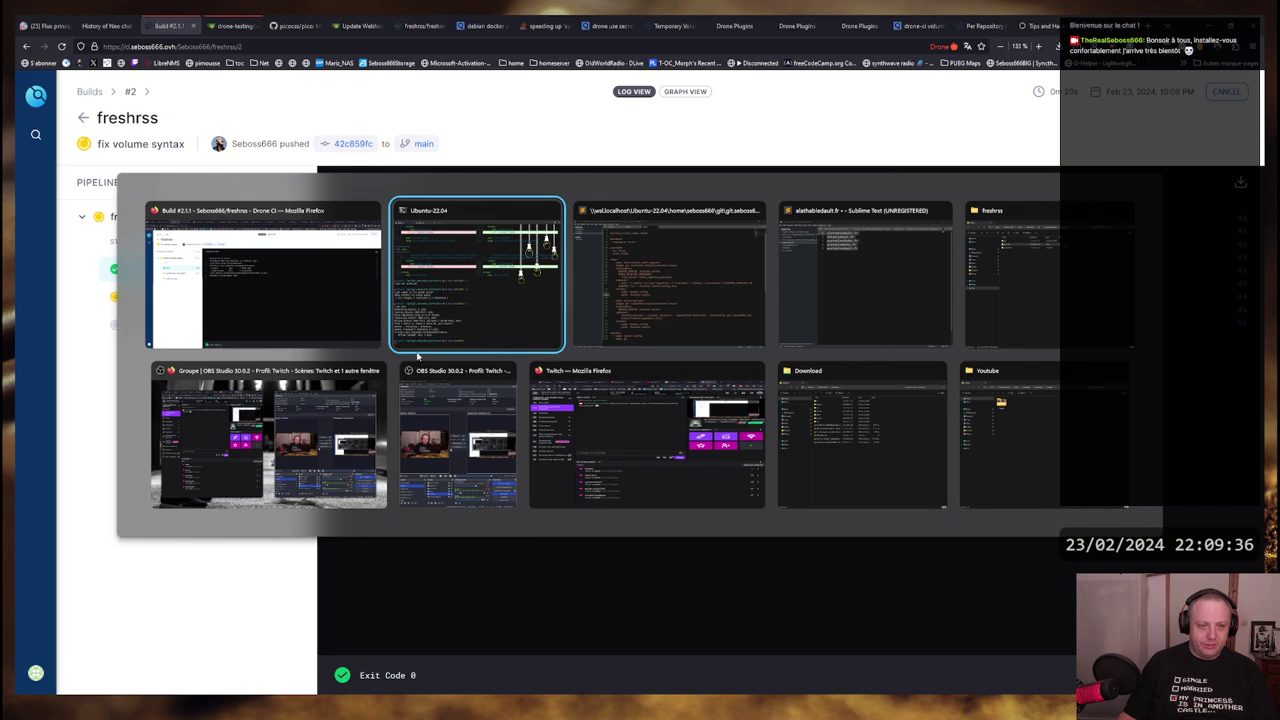
{"action": "key", "text": "alt+shift+Tab"}
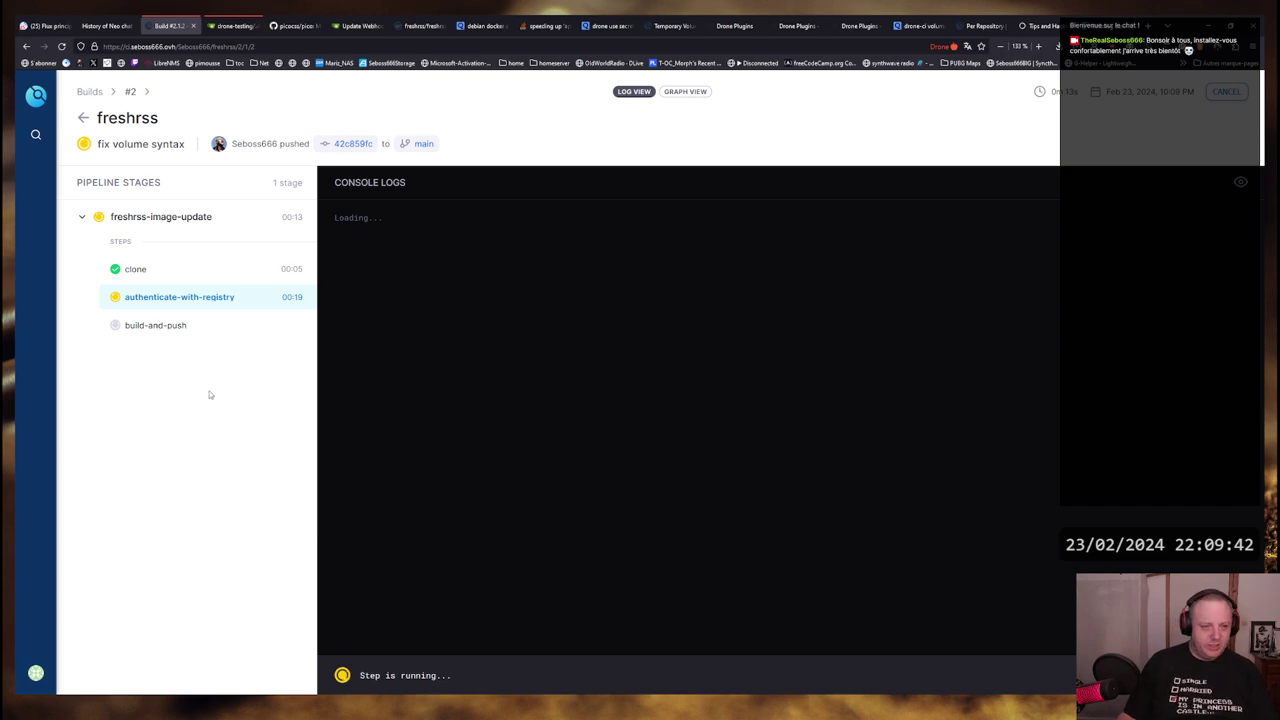
Switch to k9s in the terminal and view the logs of the build pod's drone/git:latest container
{"action": "key", "text": "alt+Tab"}
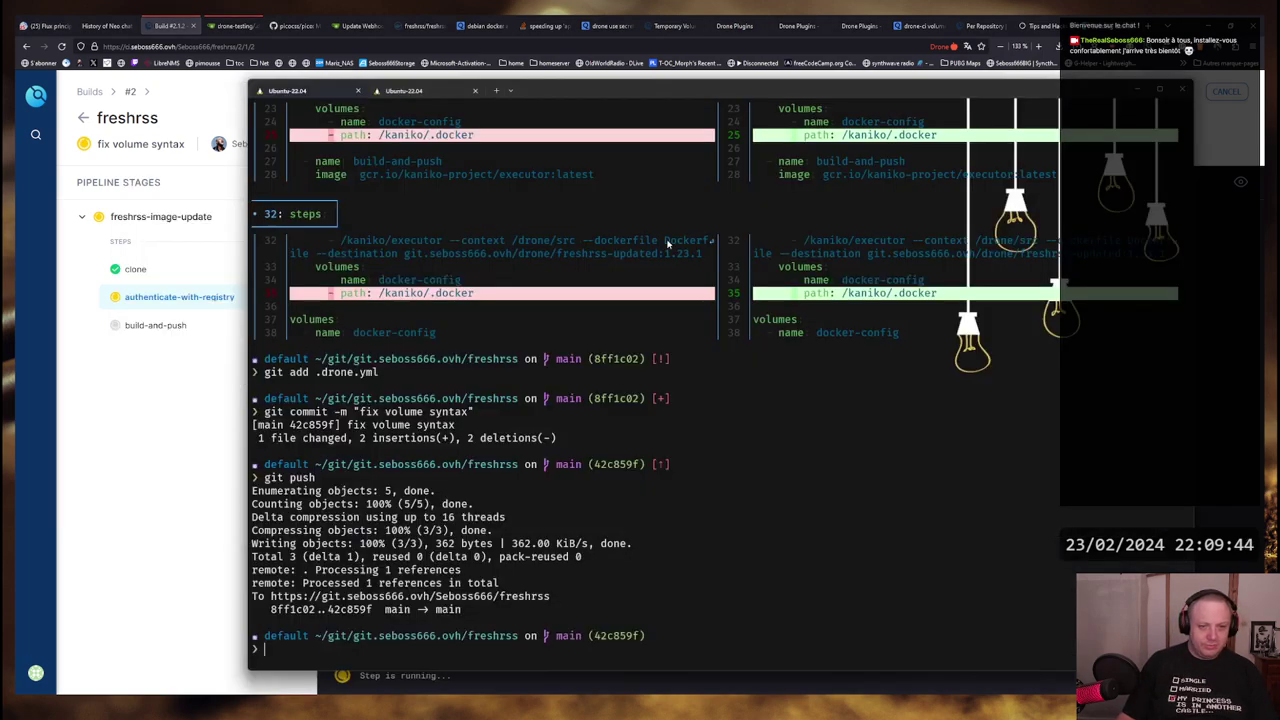
{"action": "key", "text": "ctrl+Tab"}
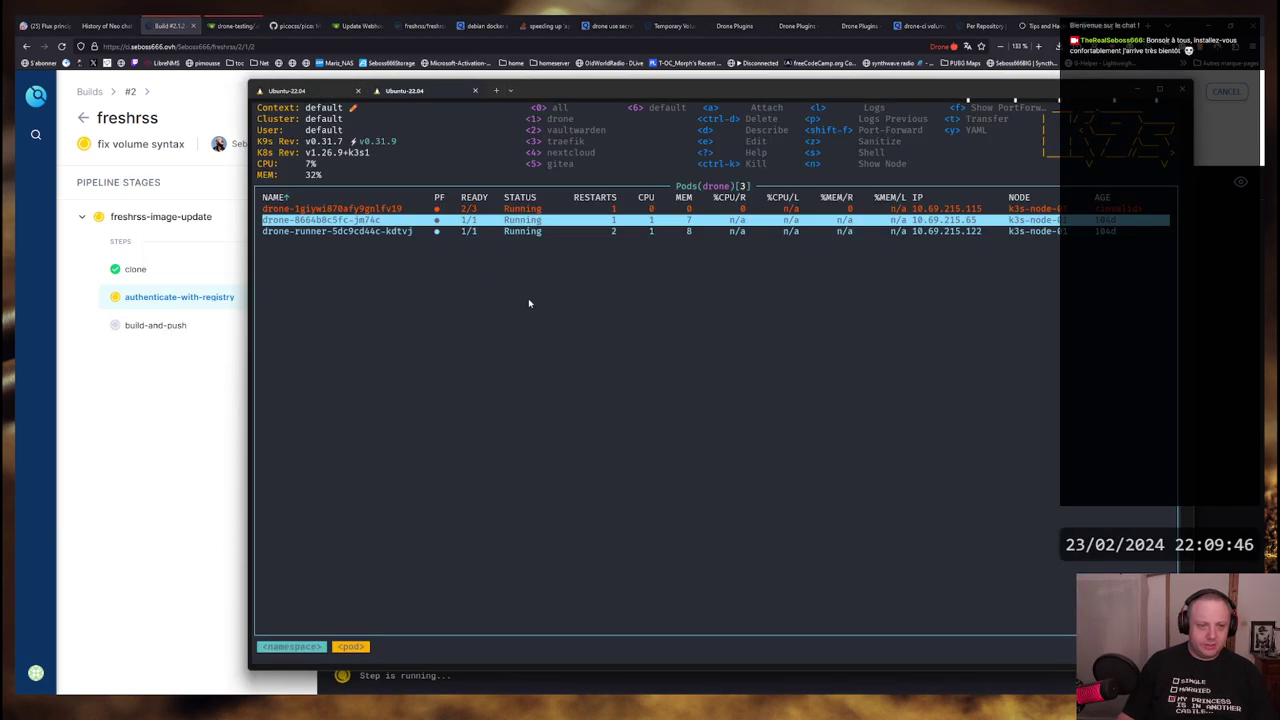
{"action": "key", "text": "Up"}
{"action": "key", "text": "Return"}
{"action": "key", "text": "l"}
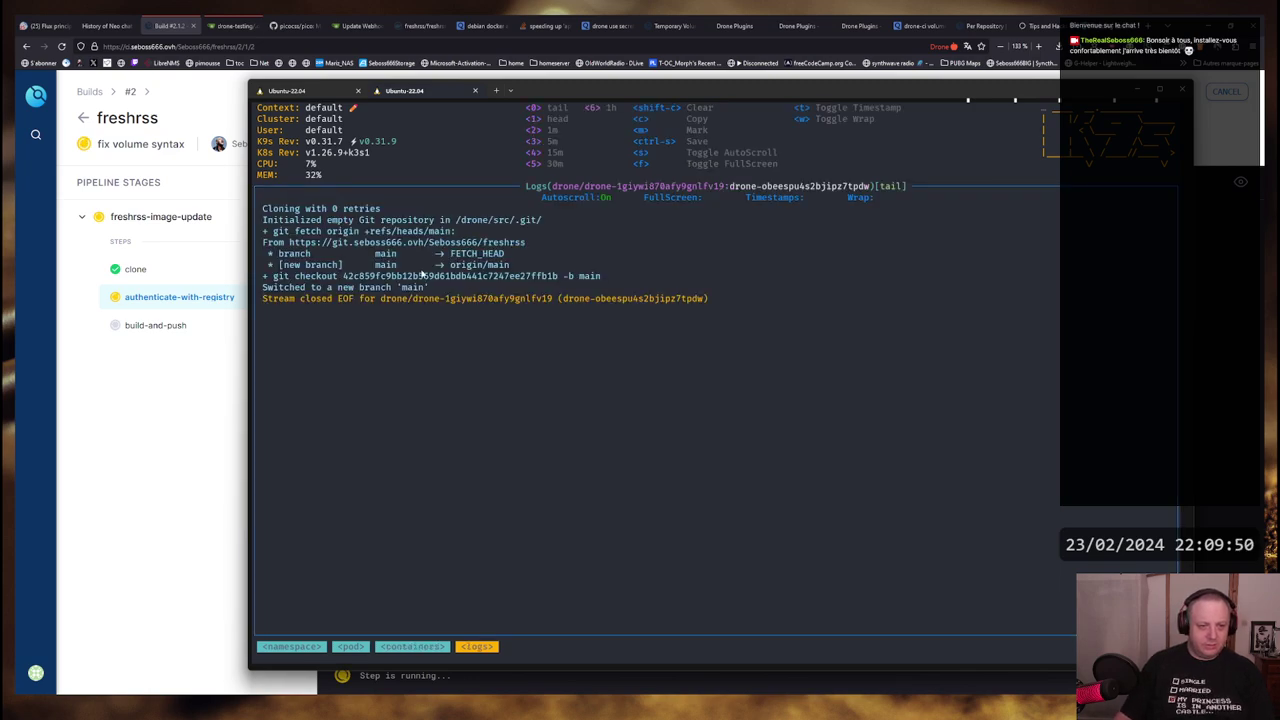
Check the logs of the build pod's drone/placeholder:1 container, and return to the drone namespace's pod list
{"action": "key", "text": "Escape"}
{"action": "key", "text": "Down"}
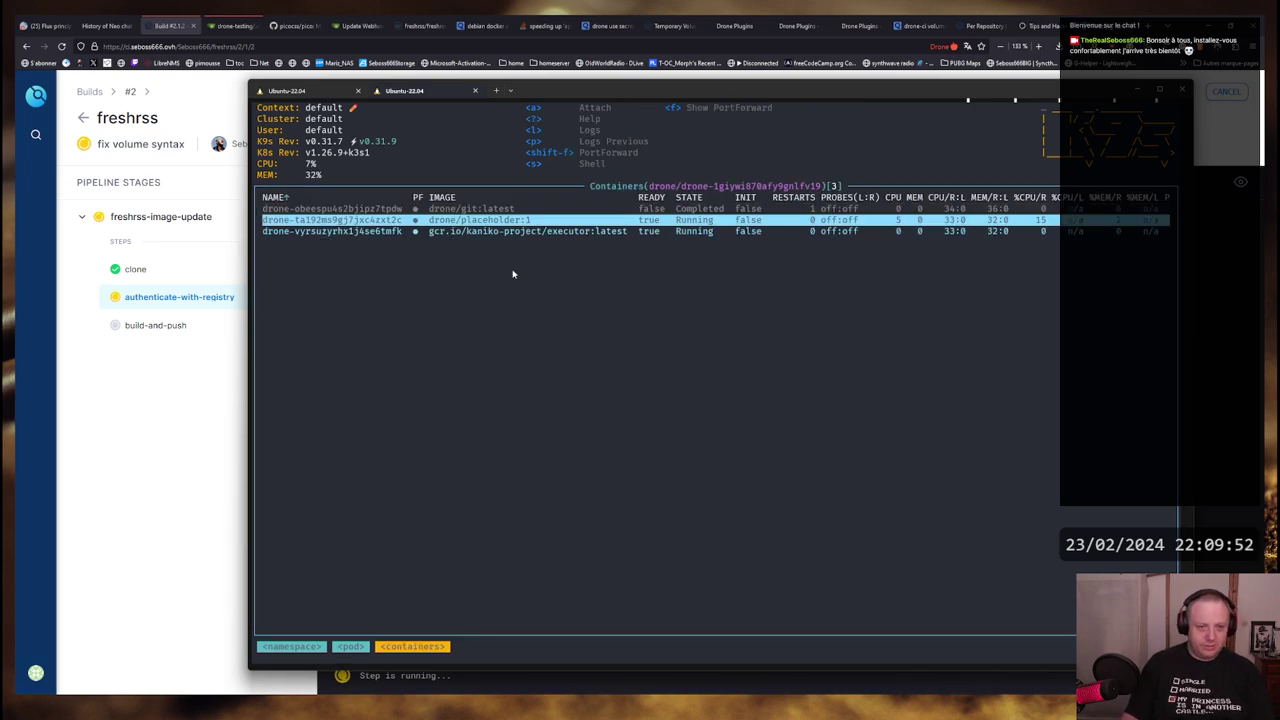
{"action": "key", "text": "Down"}
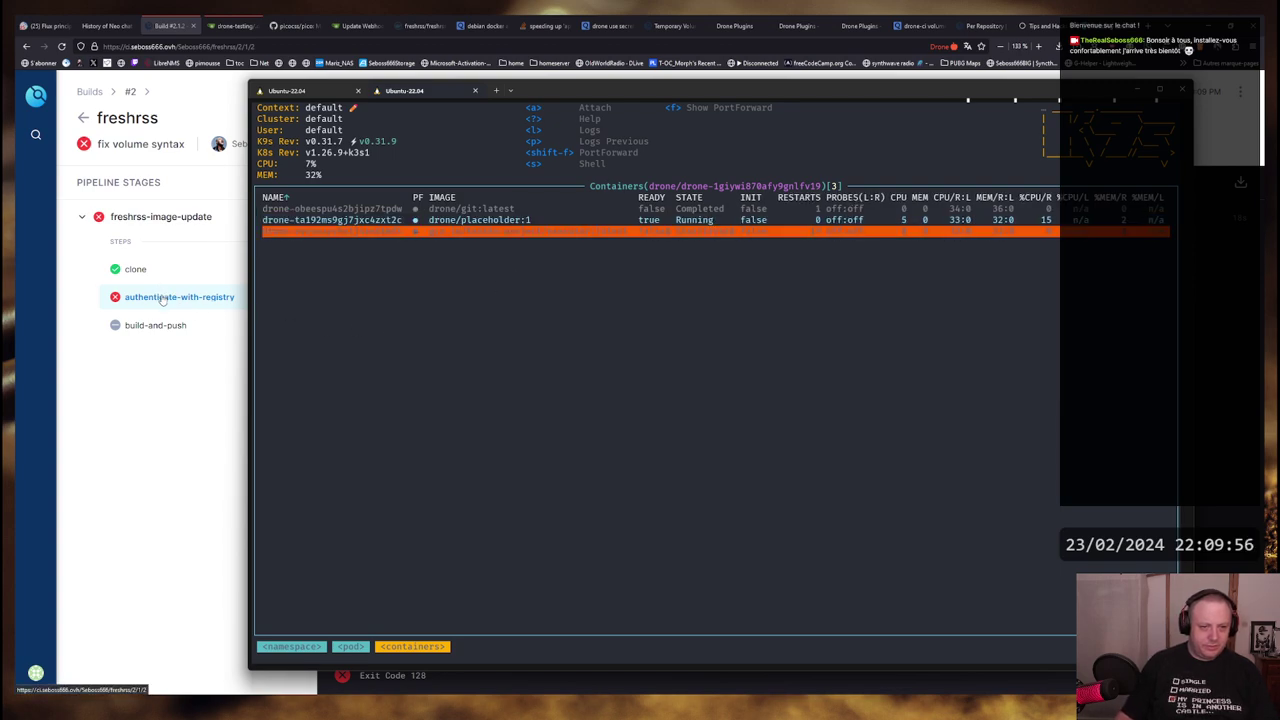
{"action": "left_click", "coordinate": [369, 219]}
{"action": "key", "text": "l"}
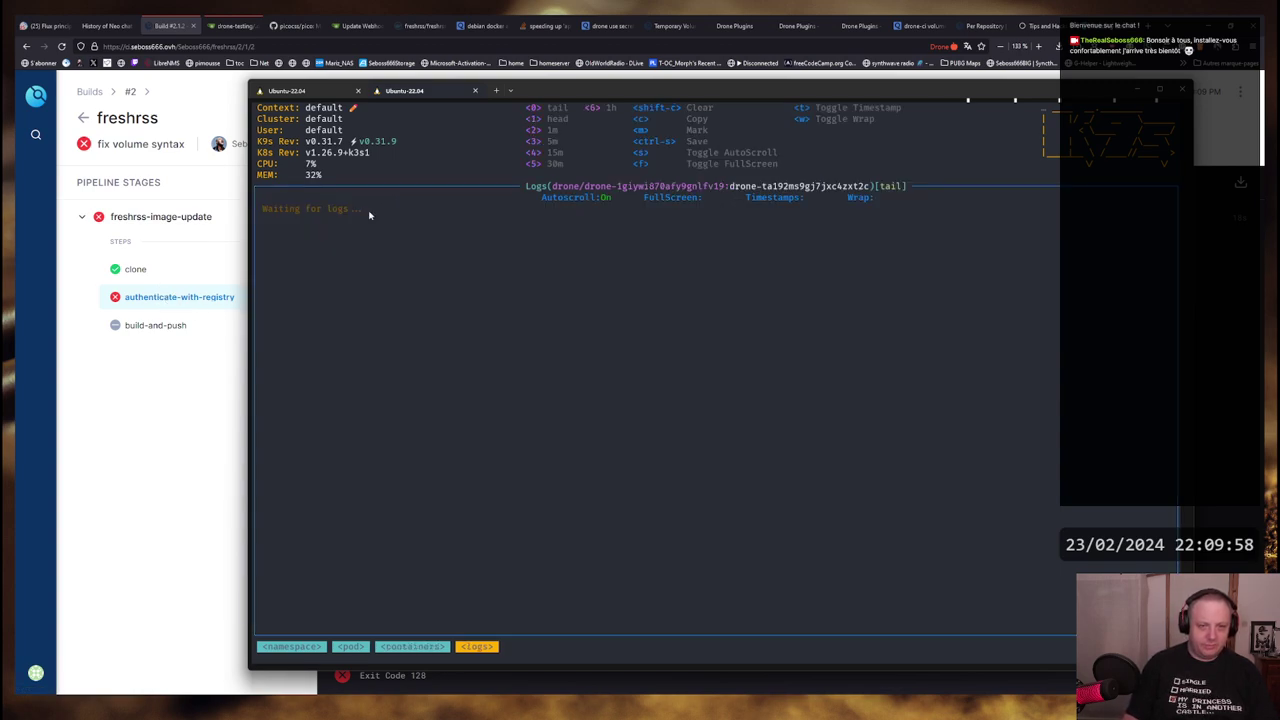
{"action": "key", "text": "Escape"}
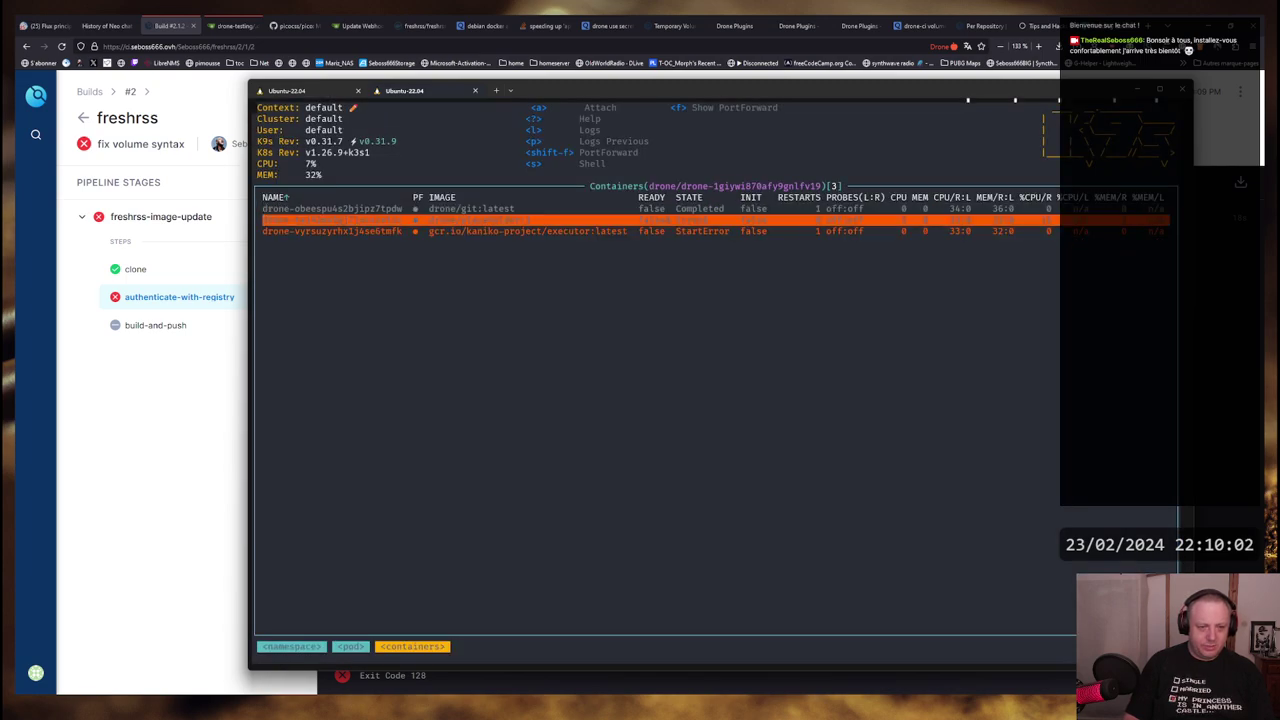
{"action": "key", "text": "Escape"}
Switch to Drone CI and examine the logs of build #2's clone, authenticate-with-registry and build-and-push steps, rechecking the k9s pod list
{"action": "left_click", "coordinate": [157, 297]}
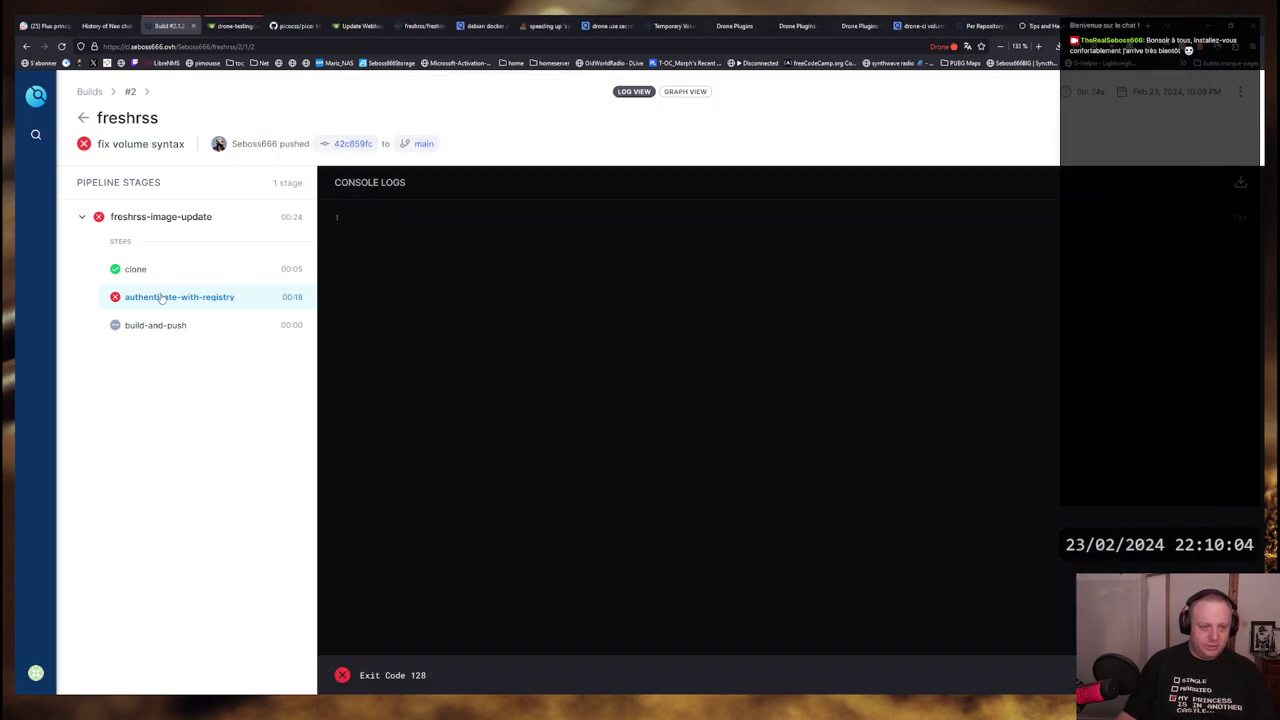
{"action": "left_click", "coordinate": [150, 271]}
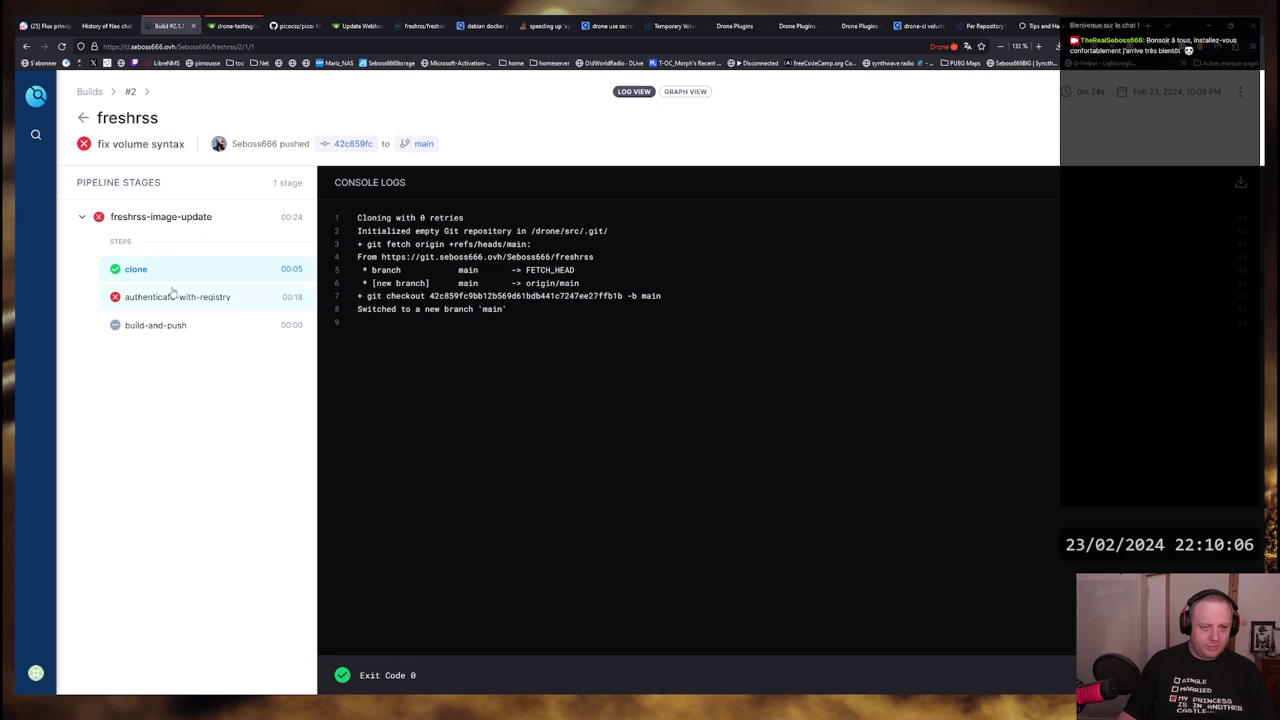
{"action": "left_click", "coordinate": [170, 296]}
{"action": "left_click", "coordinate": [156, 217]}
{"action": "left_click", "coordinate": [111, 219]}
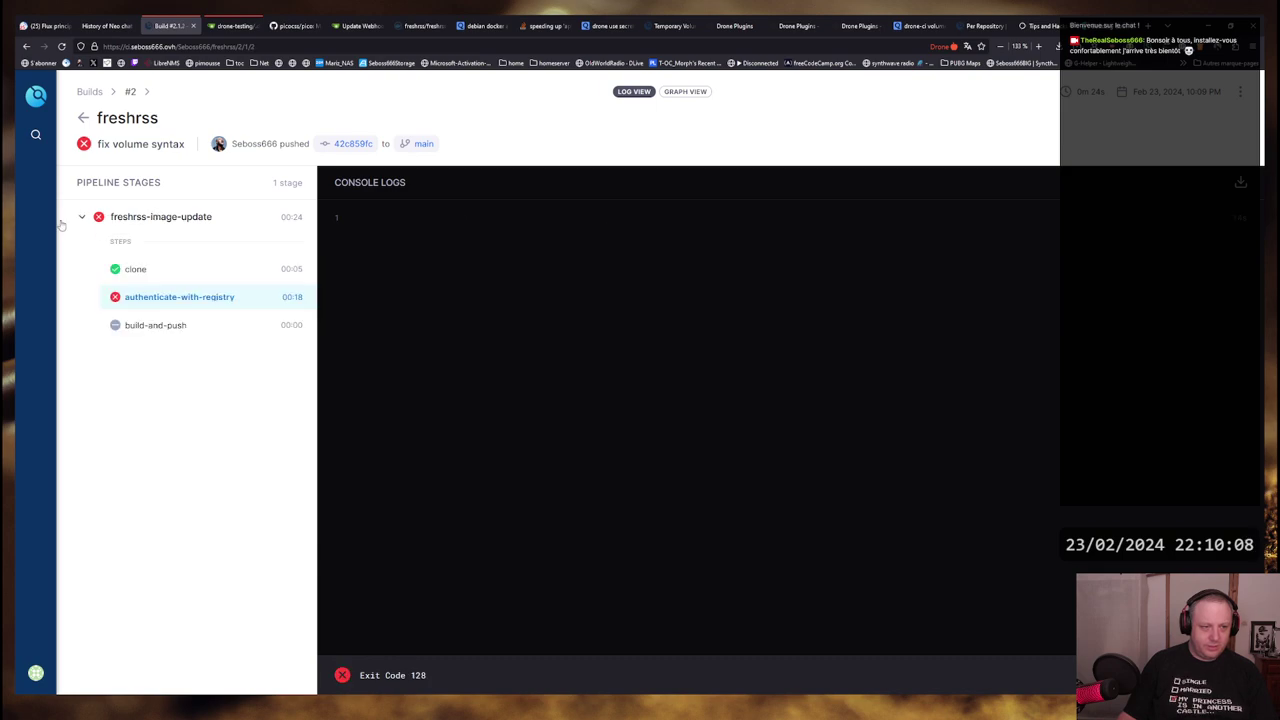
{"action": "left_click", "coordinate": [143, 327]}
{"action": "left_click", "coordinate": [146, 297]}
{"action": "key", "text": "alt+Tab"}
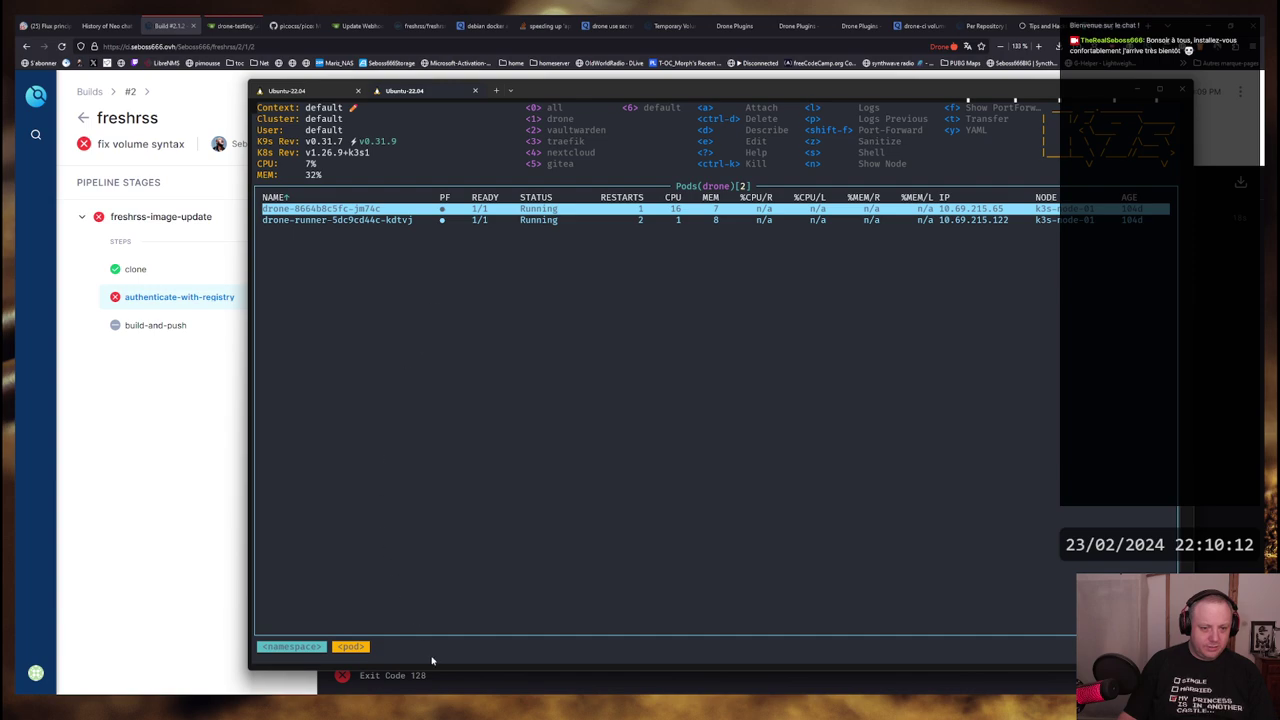
{"action": "key", "text": "alt+Tab"}
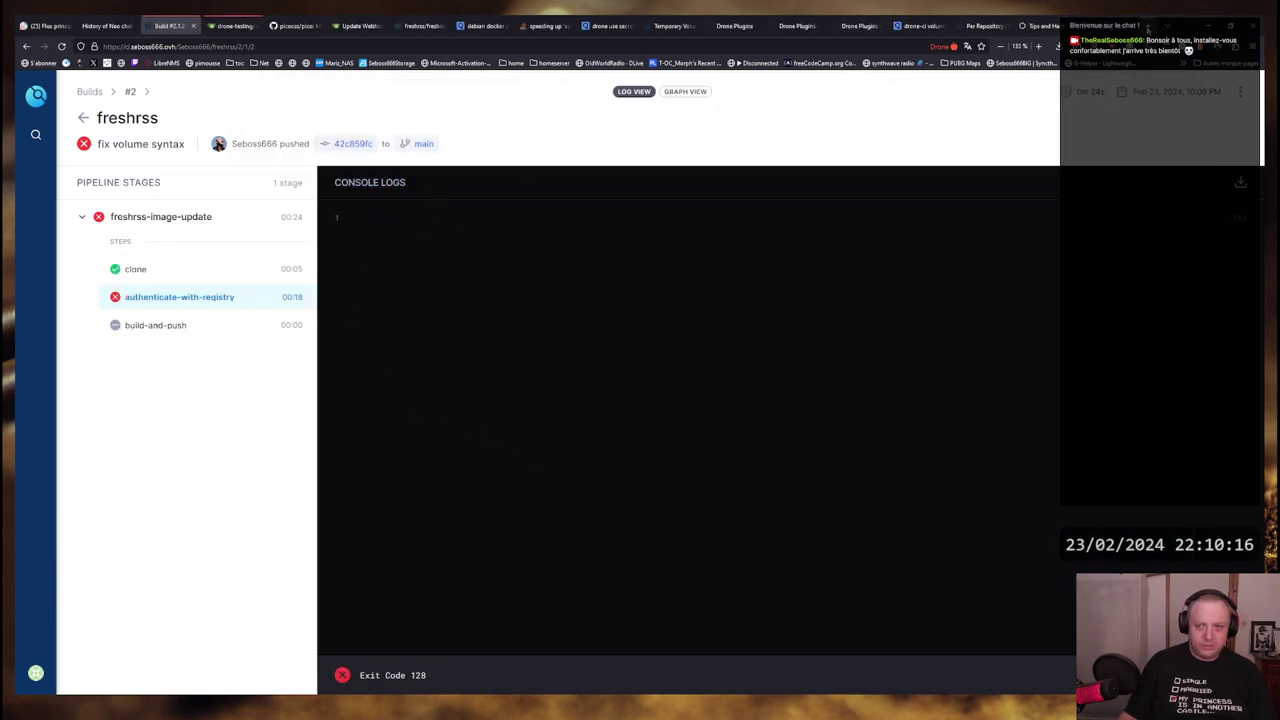
Search the web for "kube exit code 128" in a new browser tab
{"action": "key", "text": "ctrl+t"}
{"action": "type", "text": "kubve exi"}
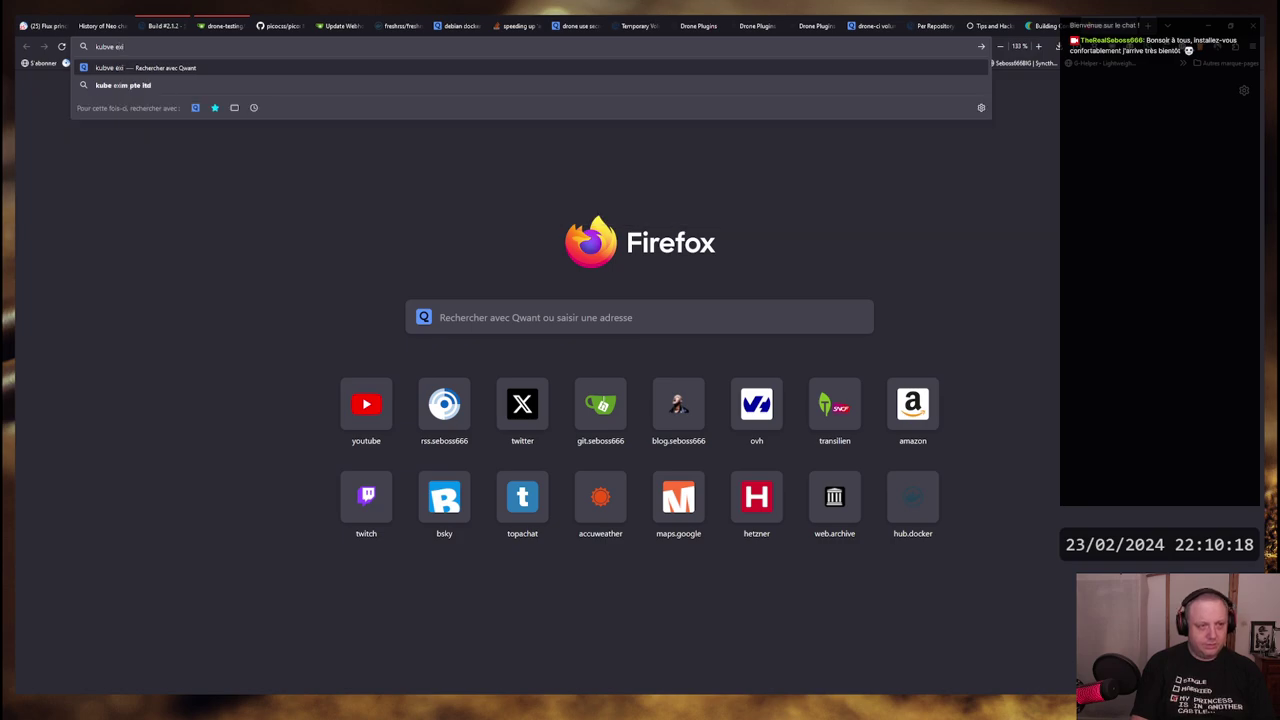
{"action": "key", "text": "BackSpace"}
{"action": "key", "text": "BackSpace"}
{"action": "key", "text": "BackSpace"}
{"action": "key", "text": "BackSpace"}
{"action": "key", "text": "BackSpace"}
{"action": "key", "text": "BackSpace"}
{"action": "type", "text": "e exit"}
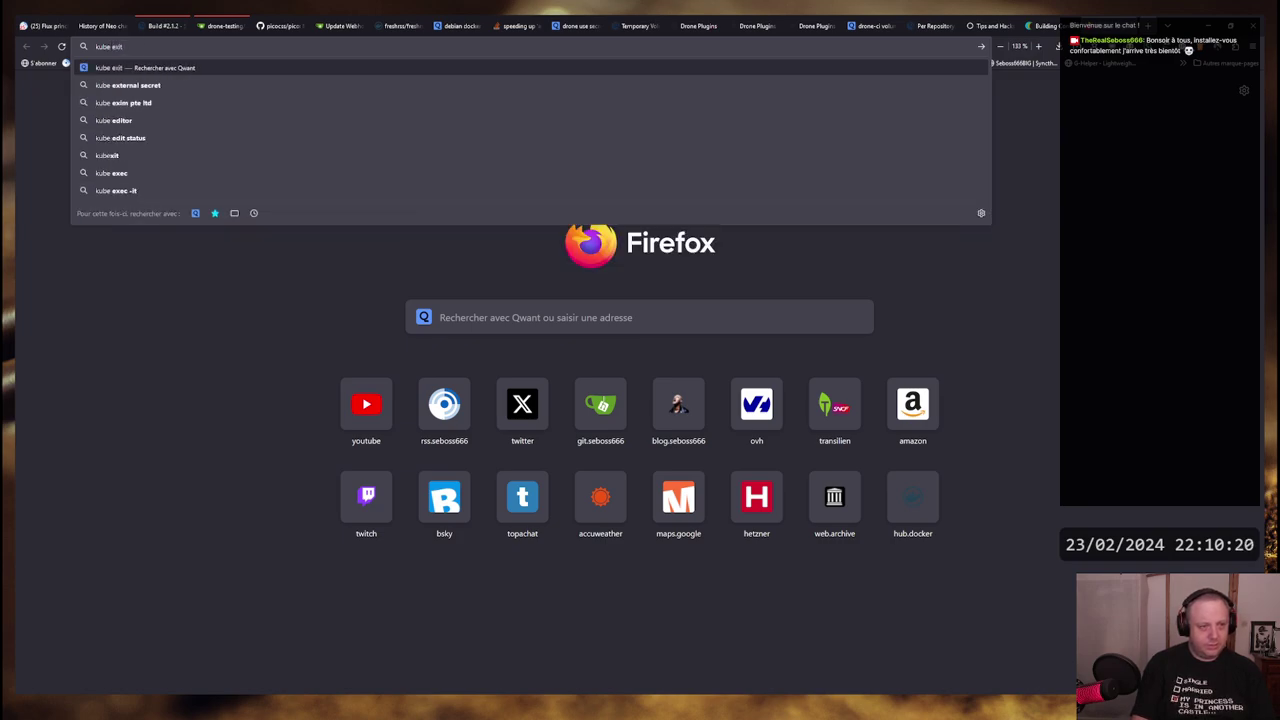
{"action": "type", "text": " code 128"}
{"action": "key", "text": "Return"}
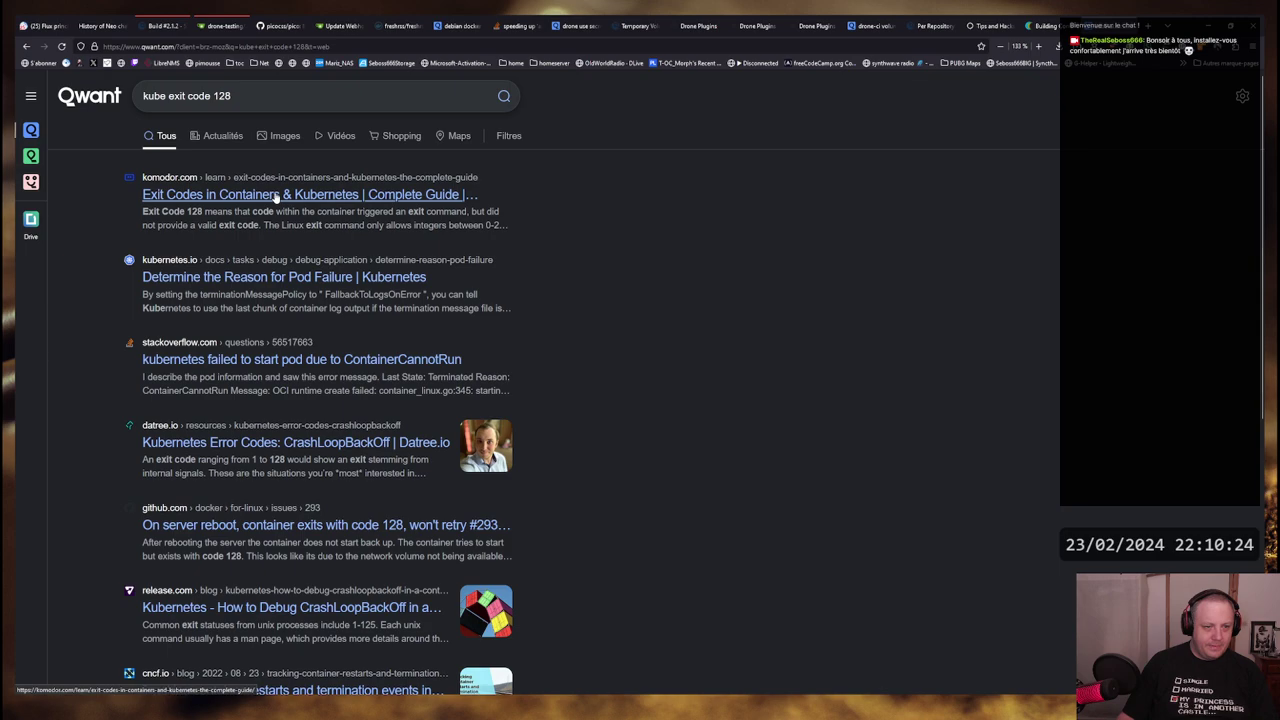
Read the exit code 128 excerpt in the results, open Komodor's container exit codes guide, and close it again
{"action": "middle_click", "coordinate": [276, 197]}
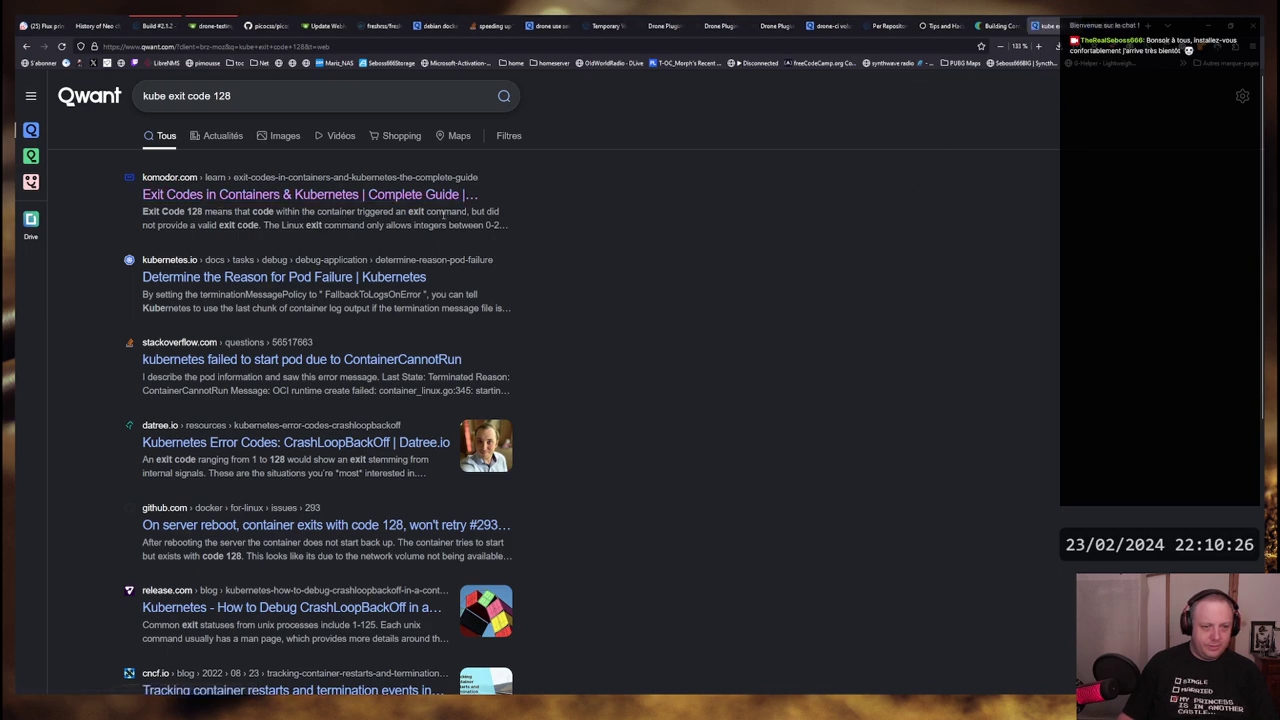
{"action": "left_click_drag", "start_coordinate": [146, 226], "coordinate": [430, 226]}
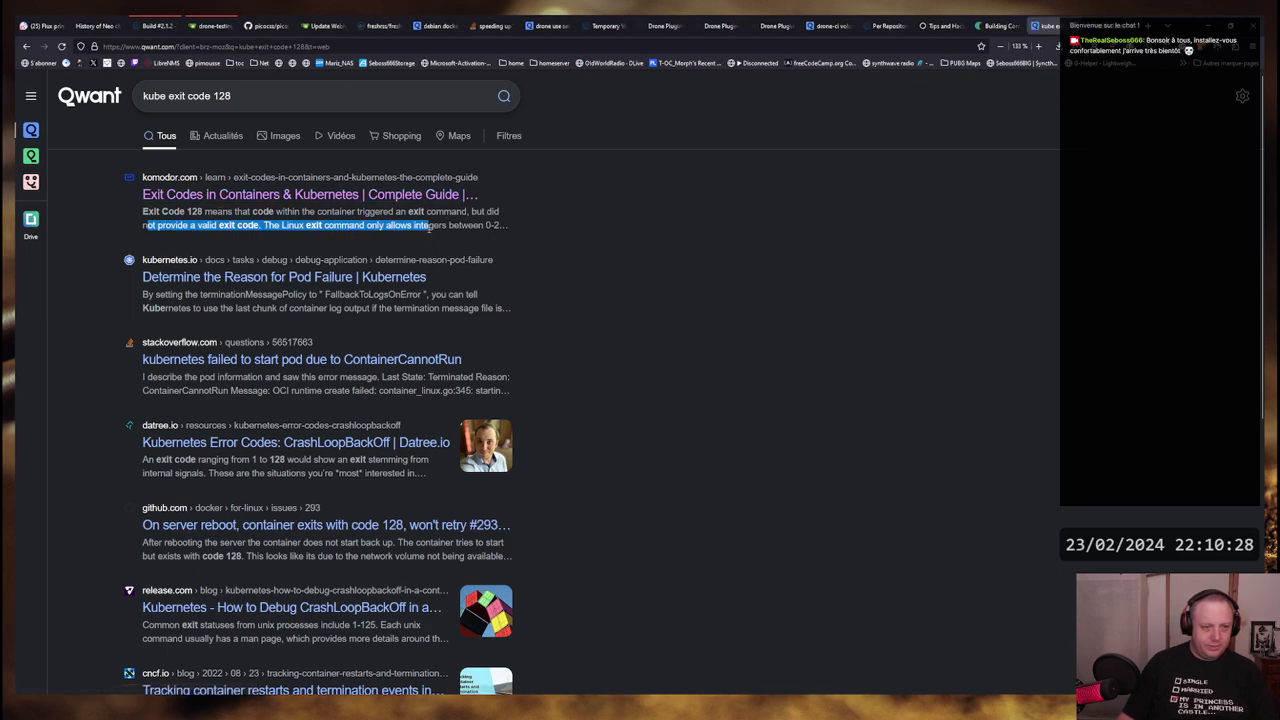
{"action": "left_click", "coordinate": [430, 226]}
{"action": "key", "text": "ctrl+Tab"}
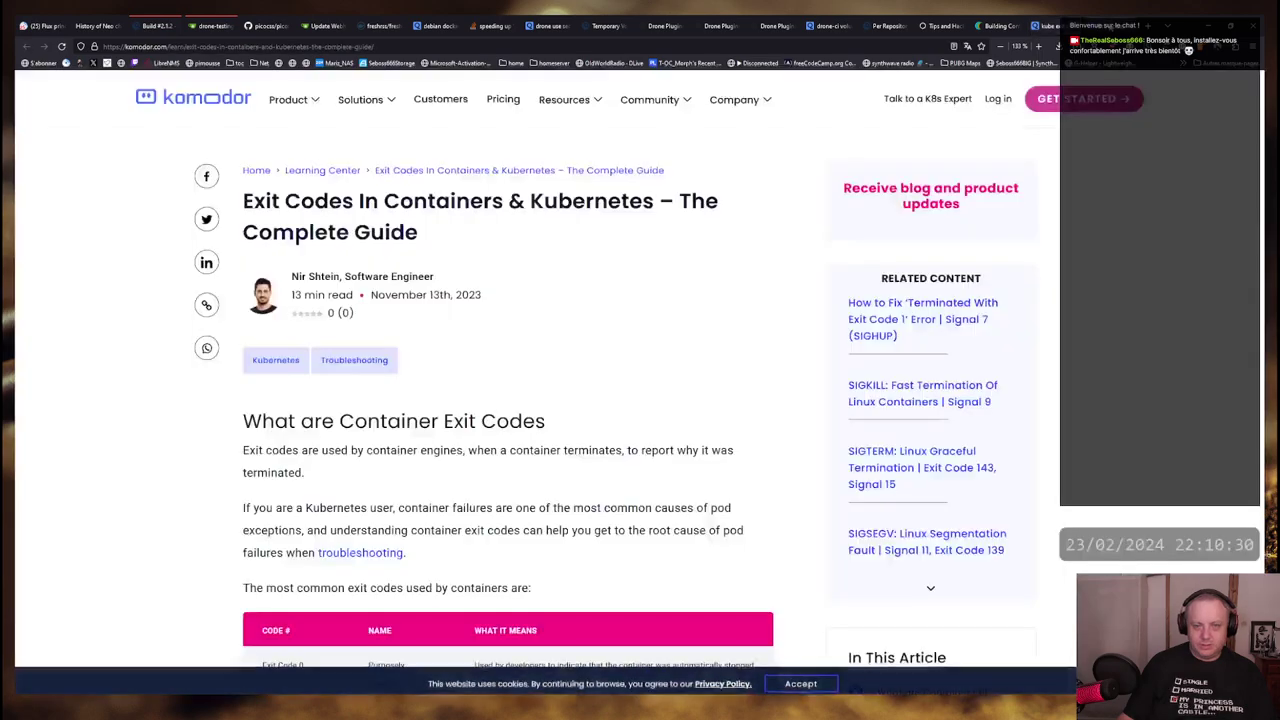
{"action": "key", "text": "ctrl+w"}
{"action": "key", "text": "alt+Tab"}
{"action": "key", "text": "alt+Tab"}
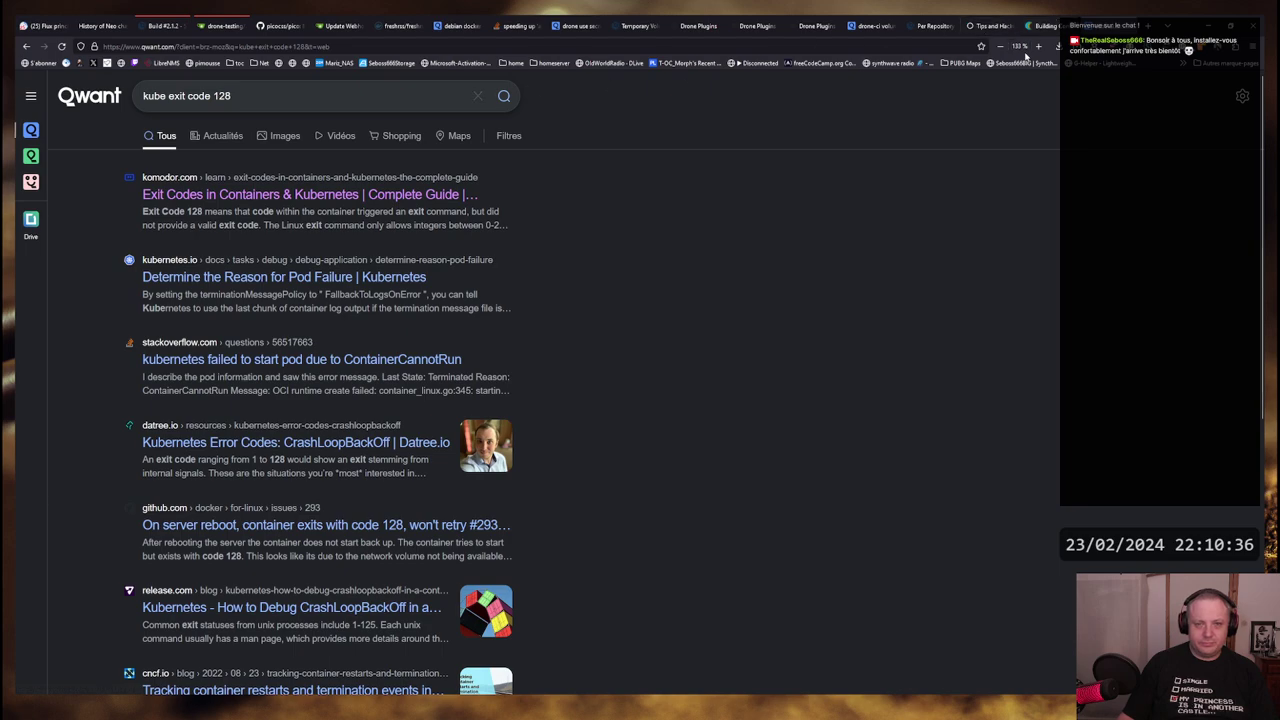
Check the k9s pod list, and review the drone-testing repository's .drone.yml in Gitea as a working volume example
{"action": "key", "text": "alt+Tab"}
{"action": "left_click", "coordinate": [436, 262]}
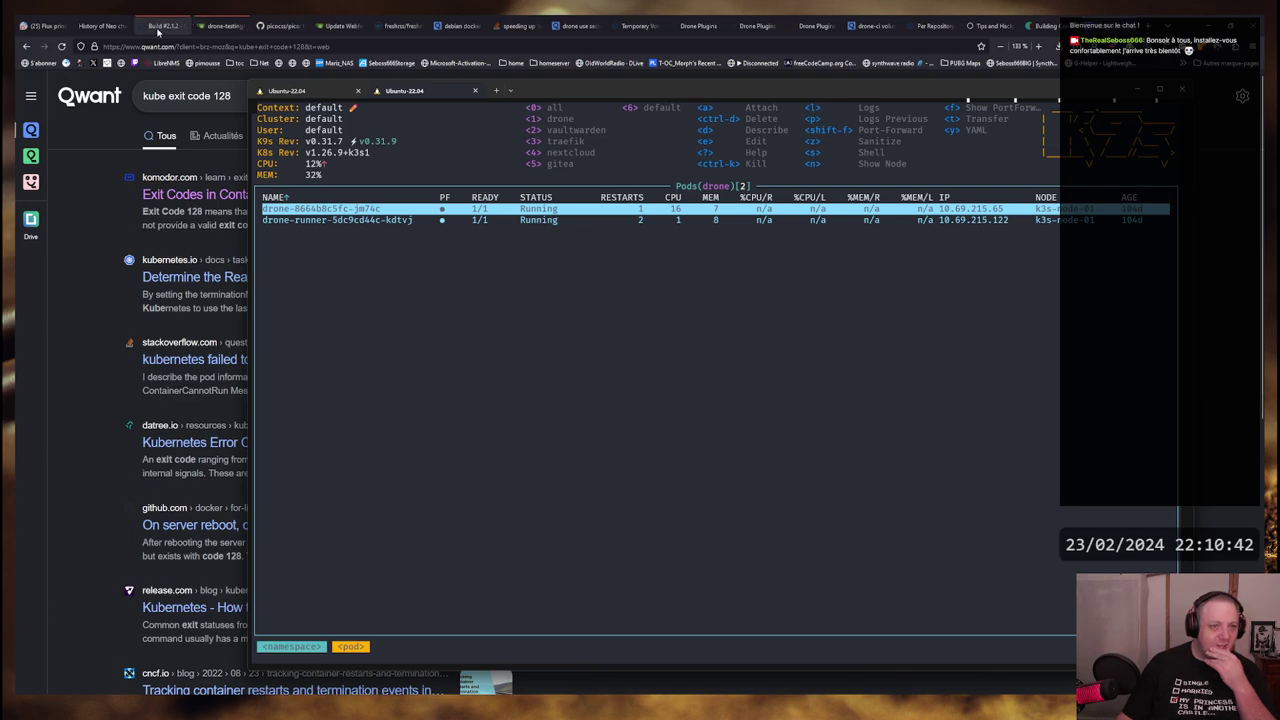
{"action": "left_click", "coordinate": [220, 26]}
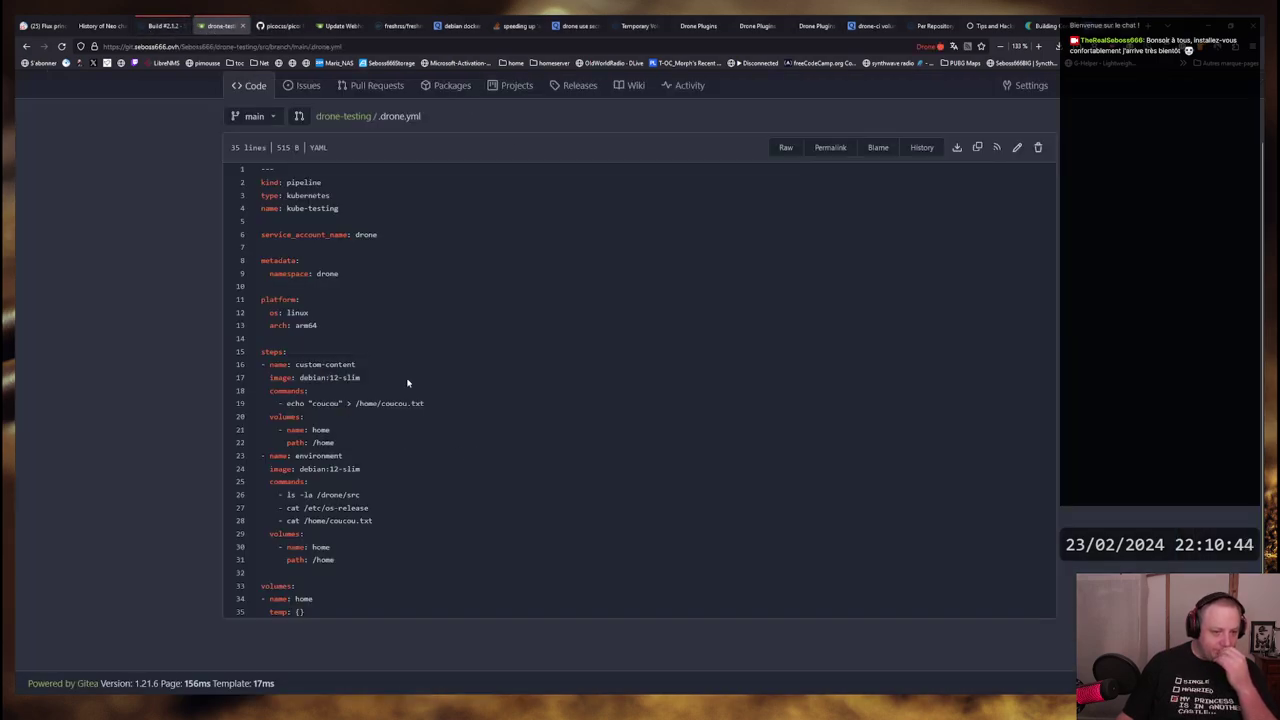
{"action": "scroll", "coordinate": [380, 350], "scroll_direction": "up", "scroll_amount": 2}
Switch to the k9s terminal and list the events of the drone namespace
{"action": "key", "text": "alt+Tab"}
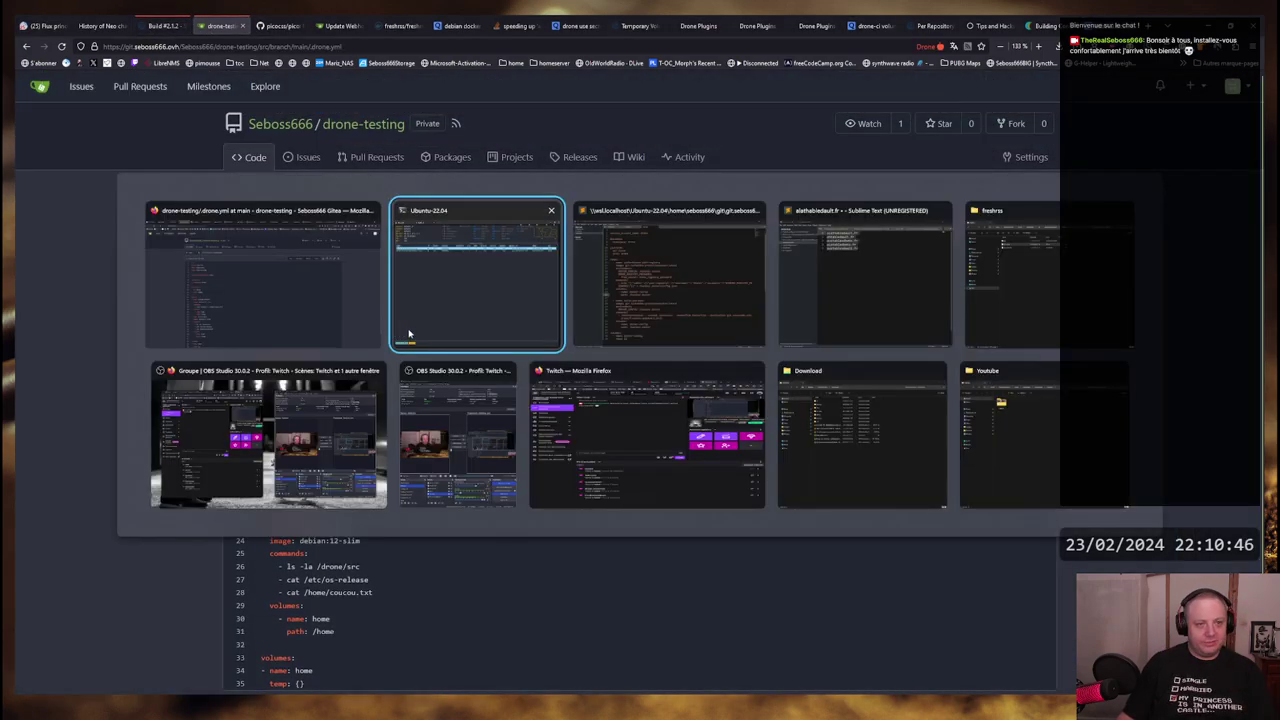
{"action": "key", "text": "colon"}
{"action": "type", "text": "e"}
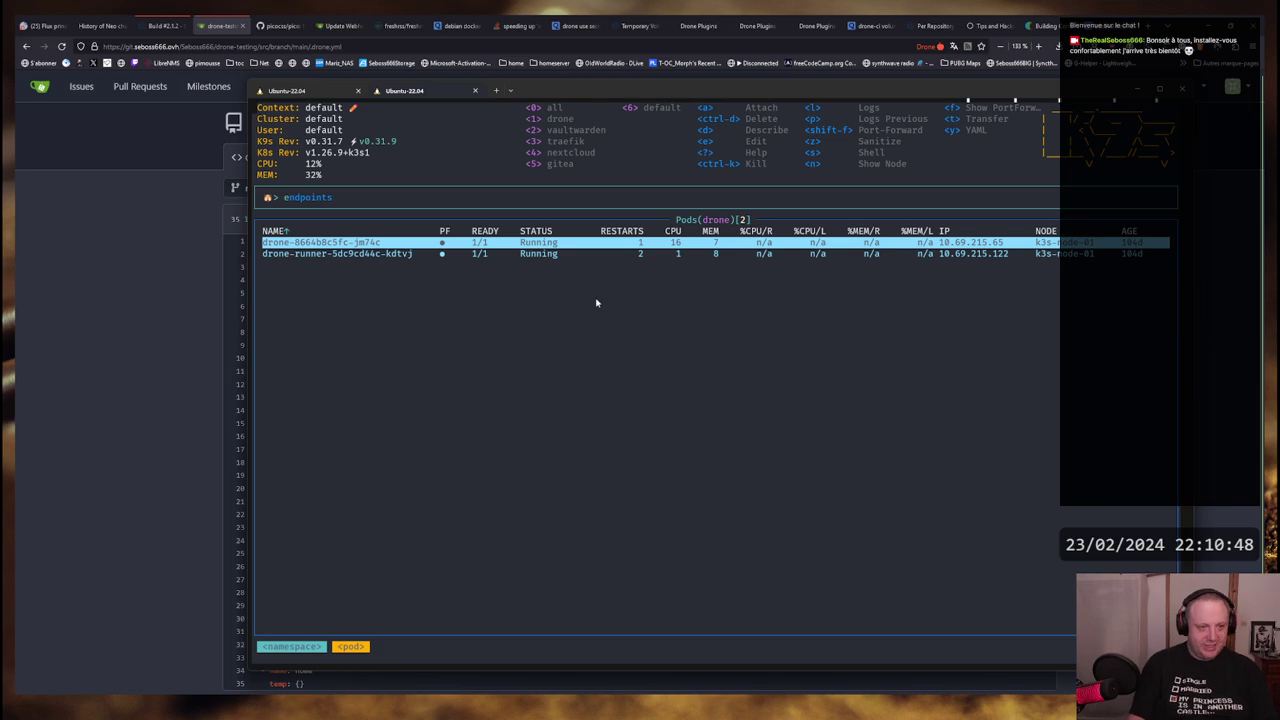
{"action": "type", "text": "vents"}
{"action": "key", "text": "Return"}
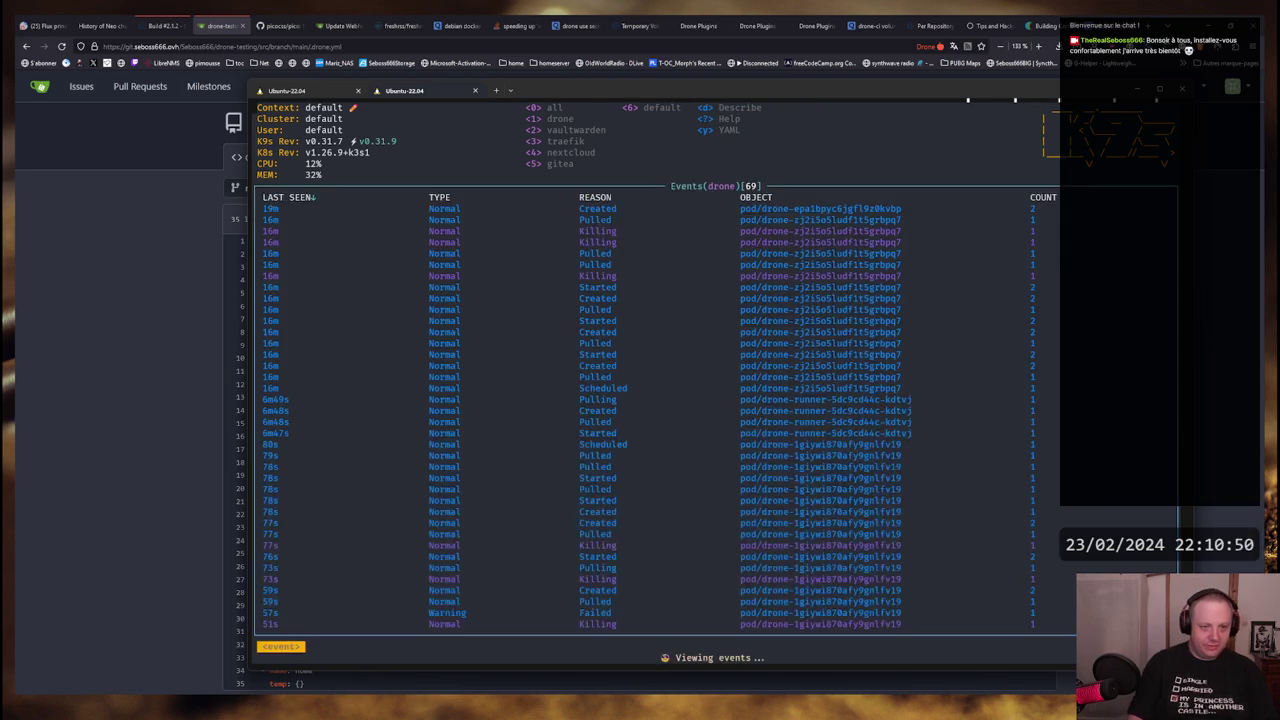
Browse the drone namespace events and describe the most recent build pod's Failed warning
{"action": "key", "text": "Down"}
{"action": "key", "text": "Down"}
{"action": "key", "text": "Down"}
{"action": "key", "text": "Up"}
{"action": "key", "text": "Up"}
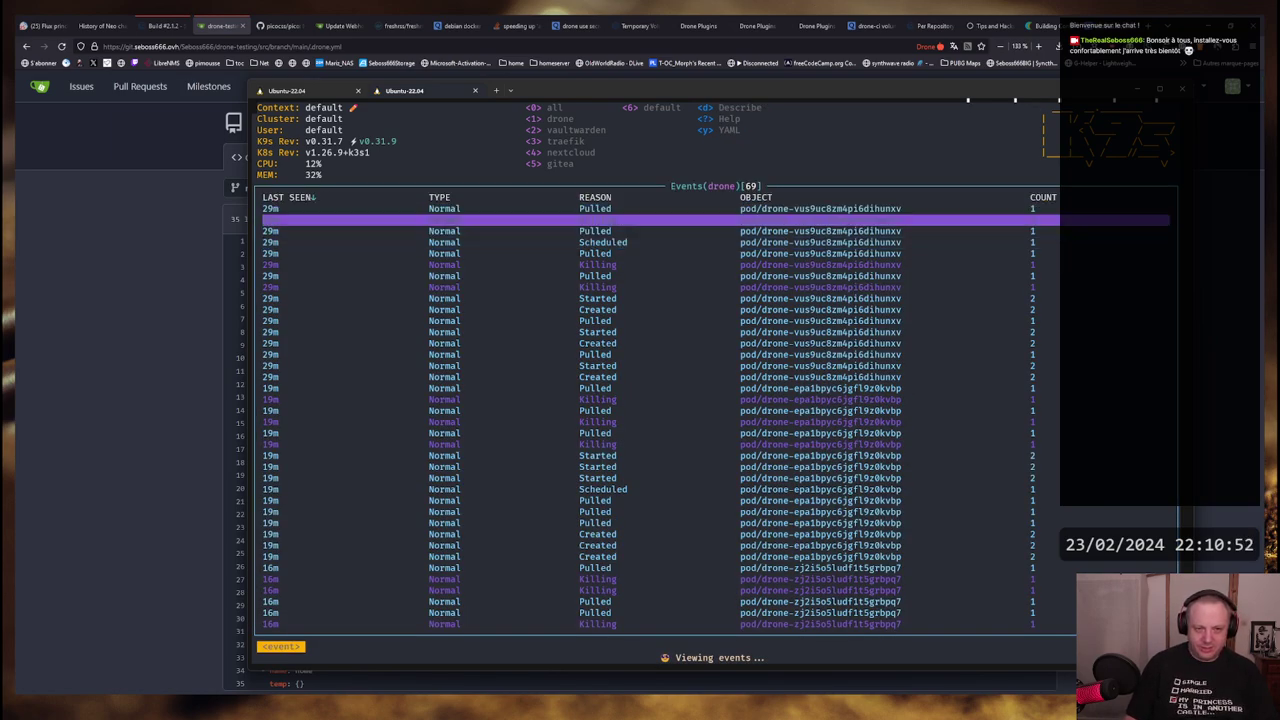
{"action": "key", "text": "Down"}
{"action": "key", "text": "Down"}
{"action": "key", "text": "Down"}
{"action": "key", "text": "Down"}
{"action": "key", "text": "Down"}
{"action": "key", "text": "Down"}
{"action": "key", "text": "Down"}
{"action": "key", "text": "Down"}
{"action": "key", "text": "Down"}
{"action": "key", "text": "Down"}
{"action": "key", "text": "Down"}
{"action": "key", "text": "Down"}
{"action": "key", "text": "Down"}
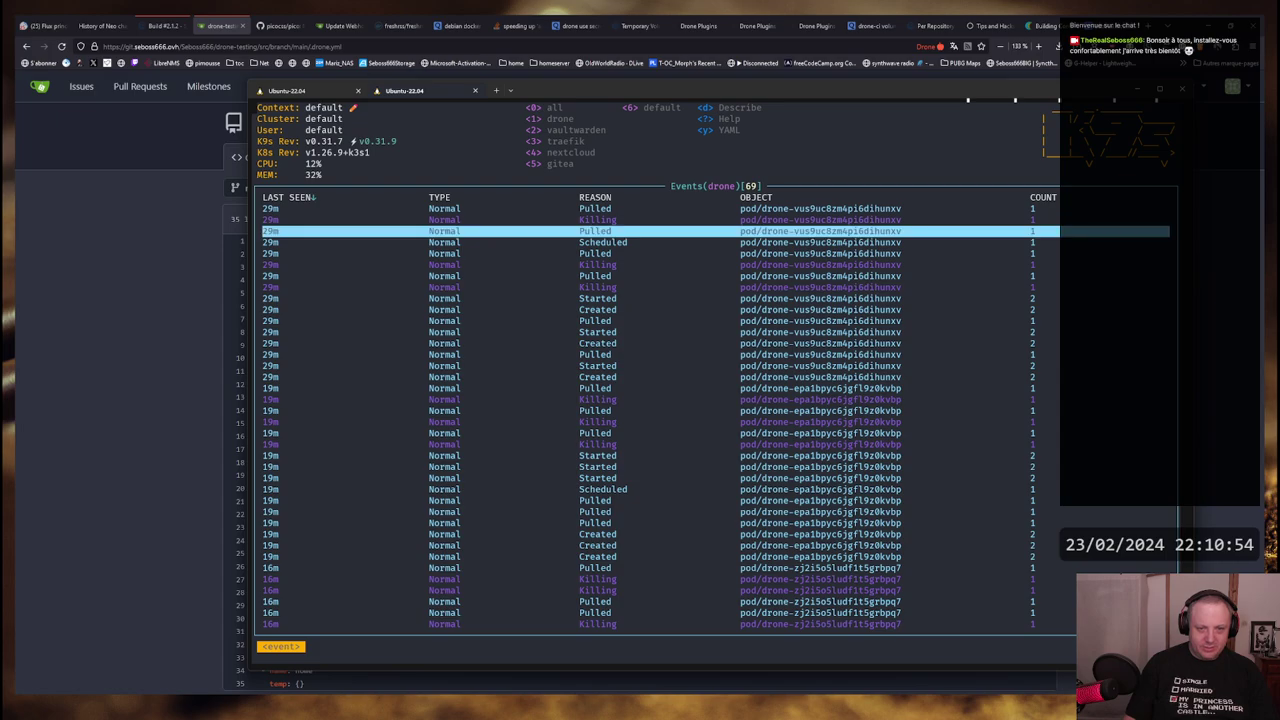
{"action": "key", "text": "shift+g"}
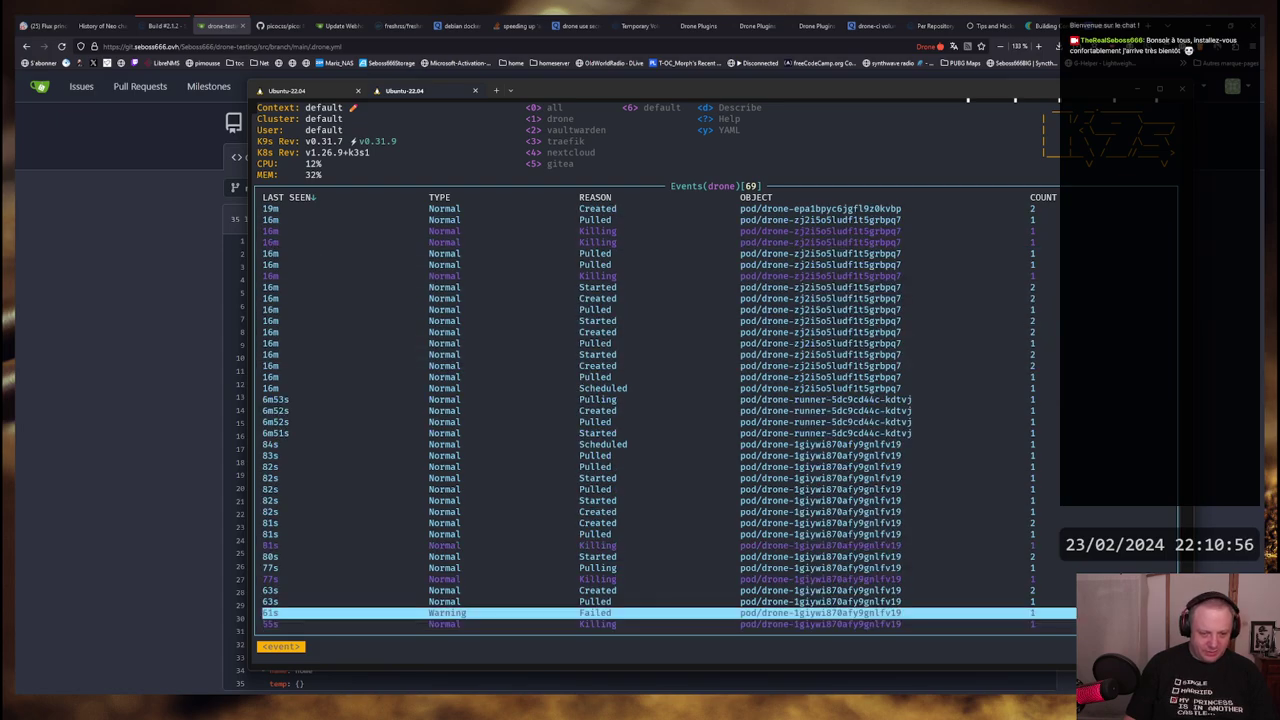
{"action": "key", "text": "Up"}
{"action": "key", "text": "Up"}
{"action": "key", "text": "Up"}
{"action": "key", "text": "Up"}
{"action": "key", "text": "Up"}
{"action": "key", "text": "Up"}
{"action": "key", "text": "Down"}
{"action": "key", "text": "Down"}
{"action": "key", "text": "Down"}
{"action": "key", "text": "Down"}
{"action": "key", "text": "Down"}
{"action": "key", "text": "Down"}
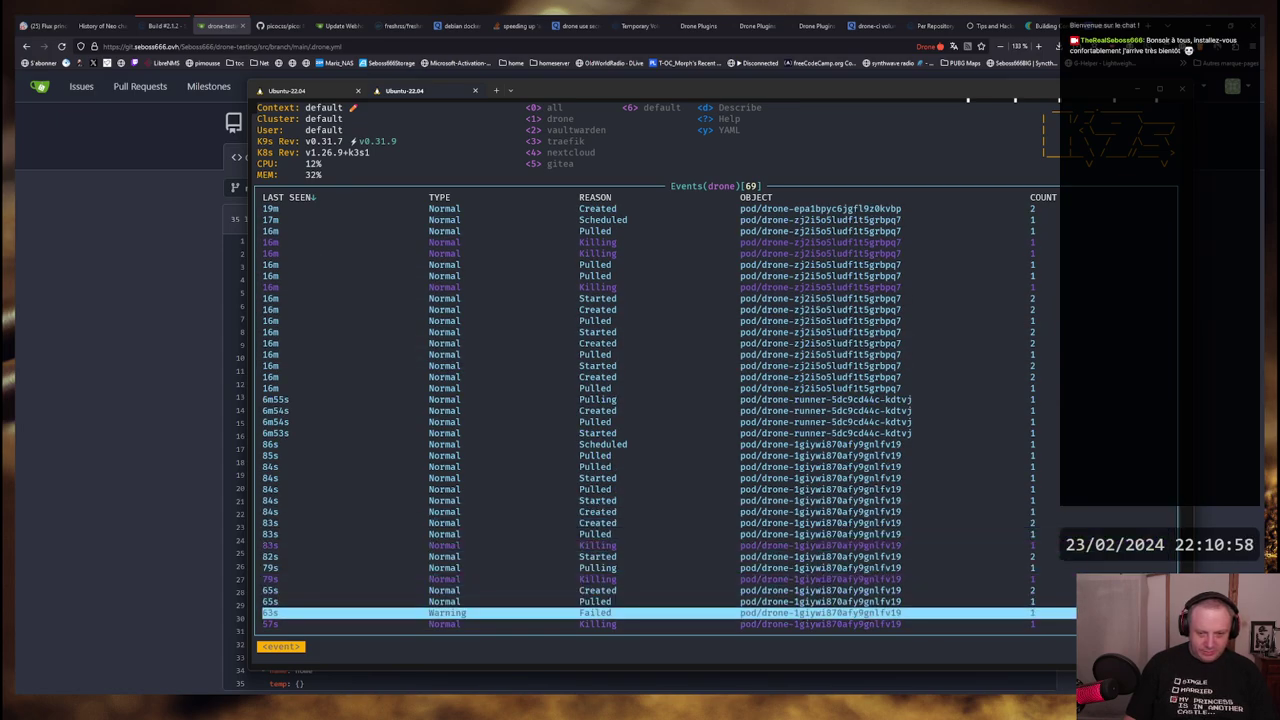
{"action": "key", "text": "d"}
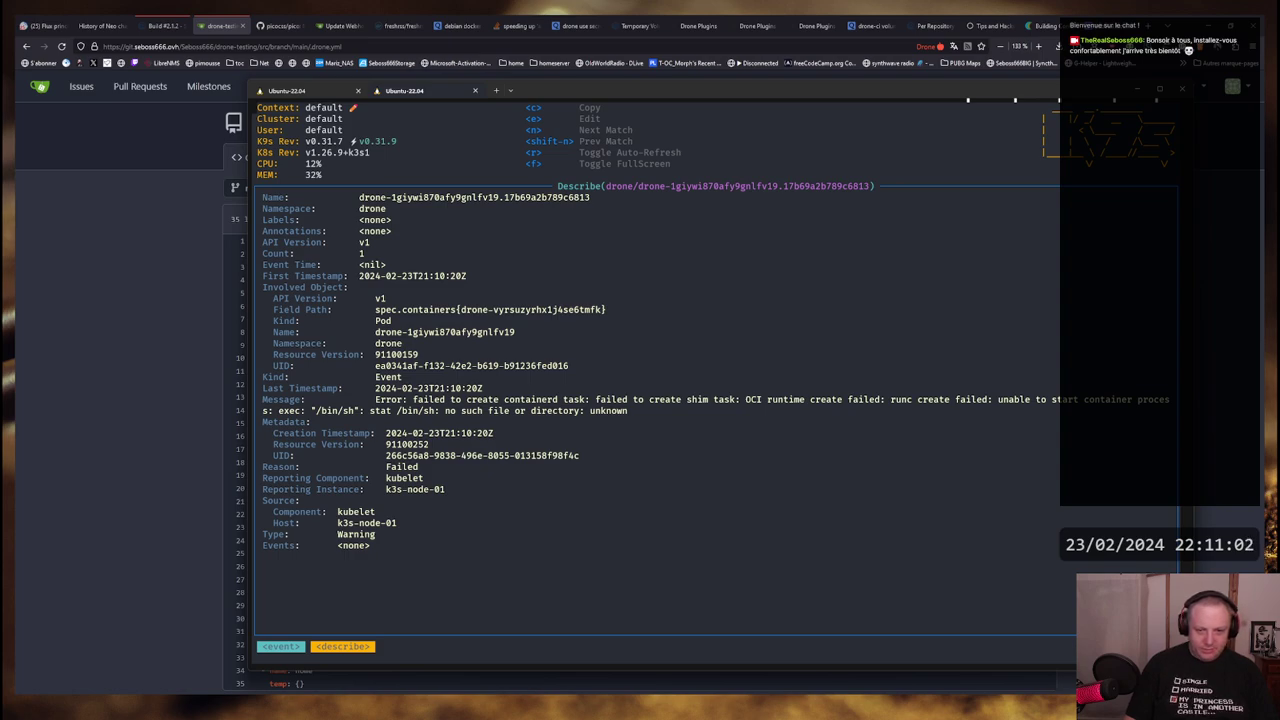
Read the Failed event's full error message and the container named in its Field Path
{"action": "left_click_drag", "start_coordinate": [1008, 400], "coordinate": [1078, 394]}
{"action": "left_click_drag", "start_coordinate": [288, 410], "coordinate": [641, 421]}
{"action": "right_click", "coordinate": [618, 412]}
{"action": "triple_click", "coordinate": [626, 412]}
{"action": "right_click", "coordinate": [283, 418]}
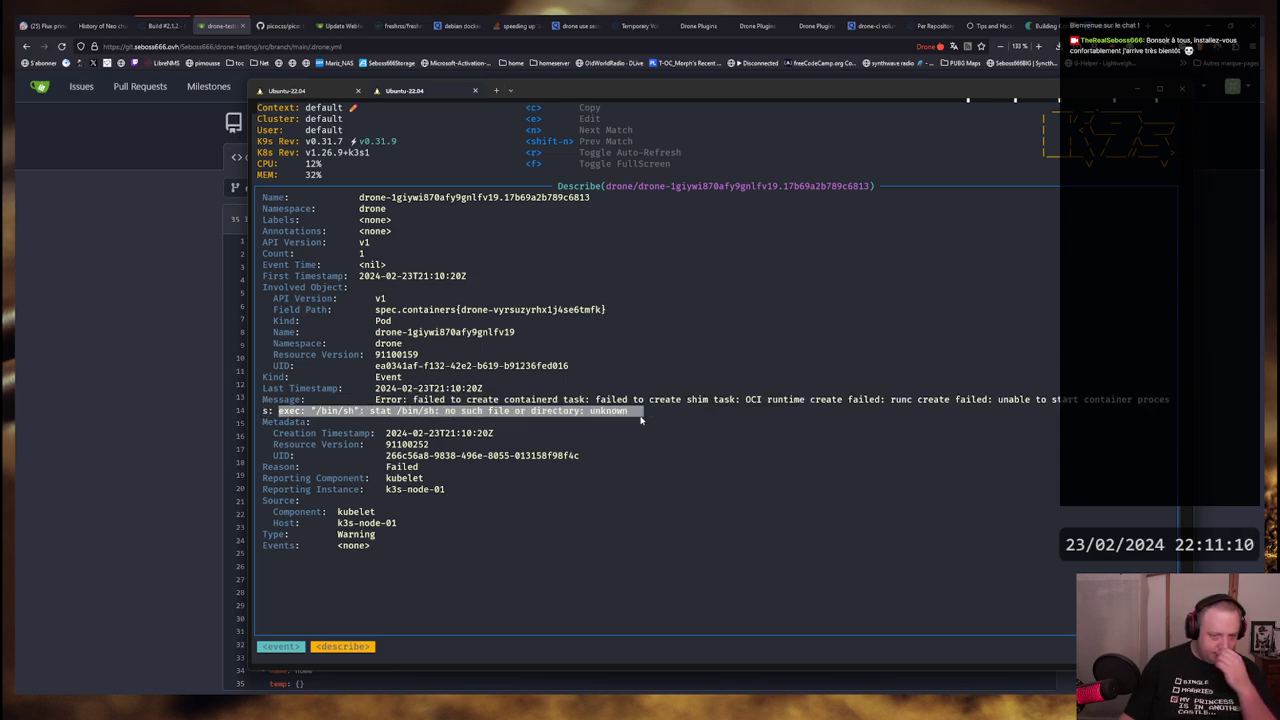
{"action": "right_click", "coordinate": [631, 411]}
{"action": "triple_click", "coordinate": [631, 411]}
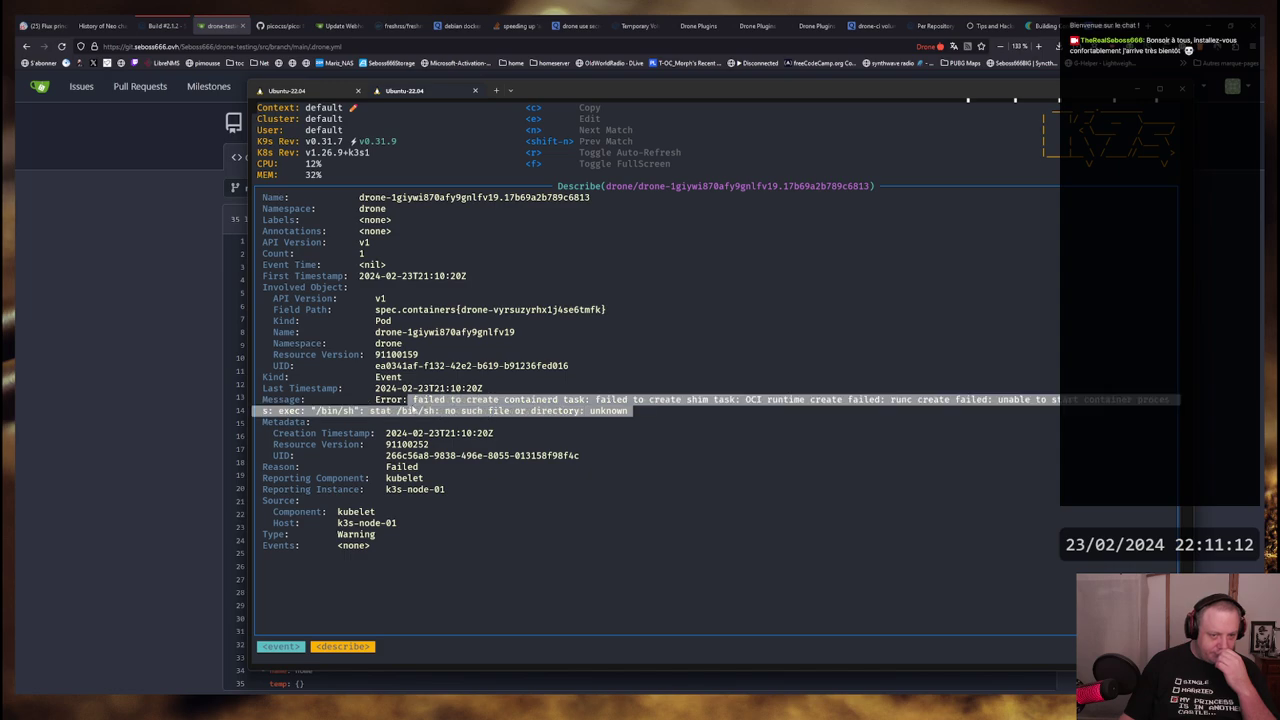
{"action": "right_click", "coordinate": [410, 400]}
{"action": "left_click_drag", "start_coordinate": [377, 311], "coordinate": [558, 311]}
{"action": "right_click", "coordinate": [558, 311]}
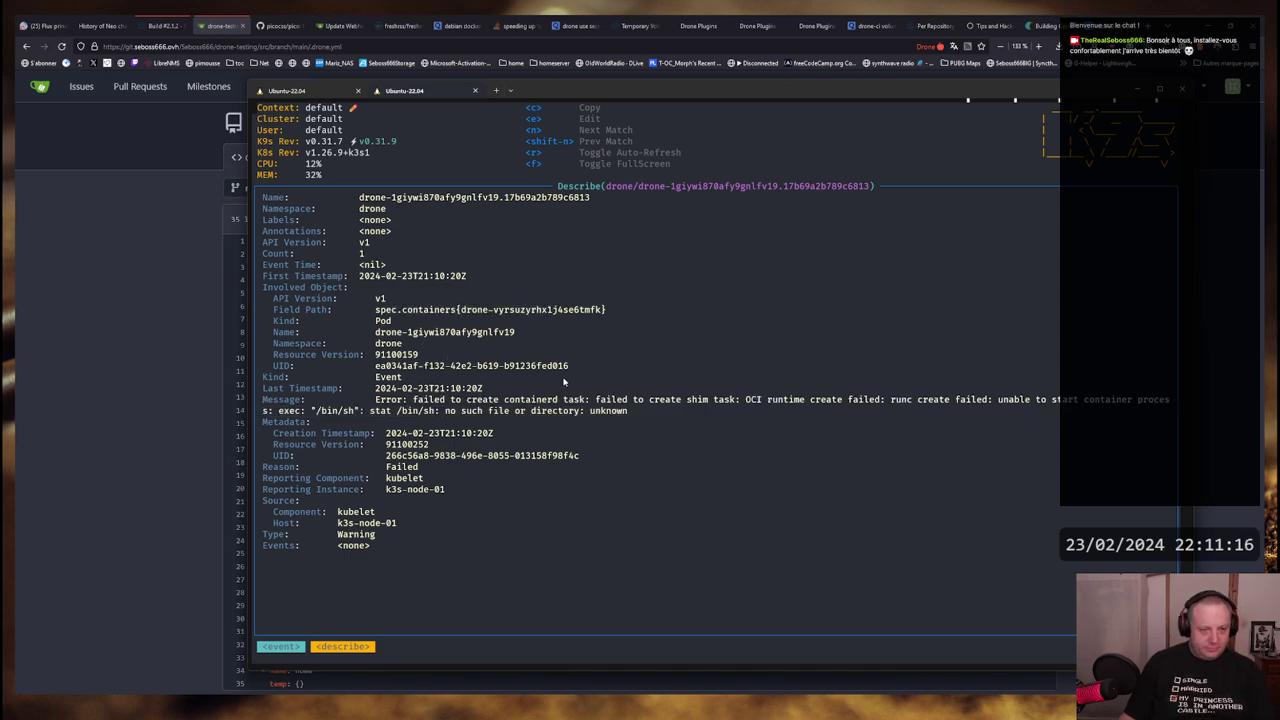
Return to the events list and describe the Pulled event just before the Failed warning
{"action": "key", "text": "Escape"}
{"action": "key", "text": "Up"}
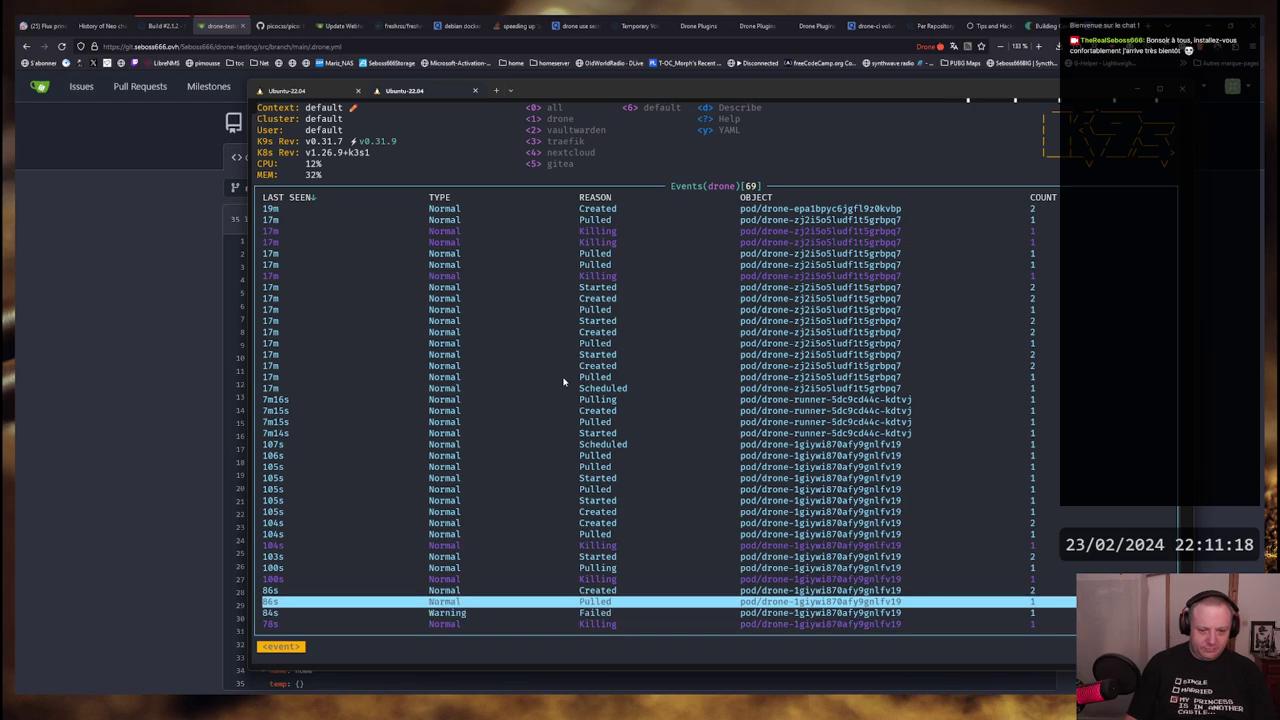
{"action": "key", "text": "d"}
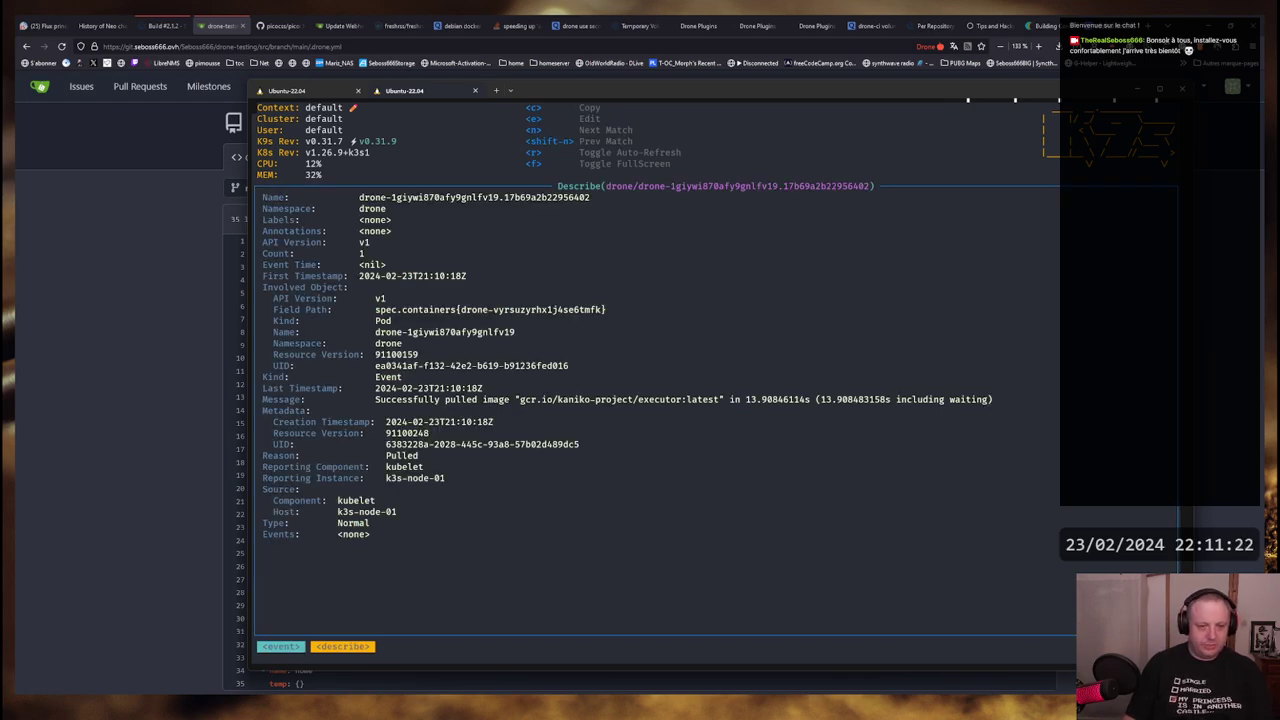
Switch back to freshrss build #2 in Drone CI and recheck the build-and-push and authenticate-with-registry steps
{"action": "key", "text": "alt+Tab"}
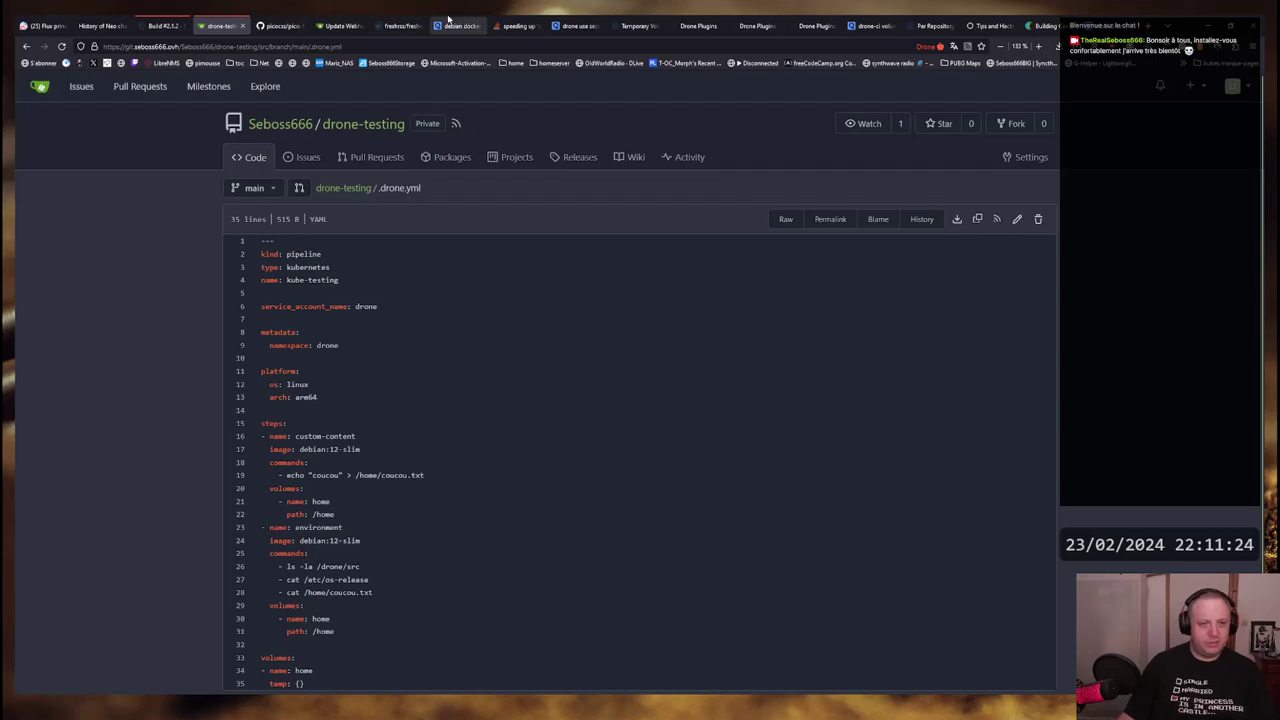
{"action": "left_click", "coordinate": [338, 25]}
{"action": "left_click", "coordinate": [280, 25]}
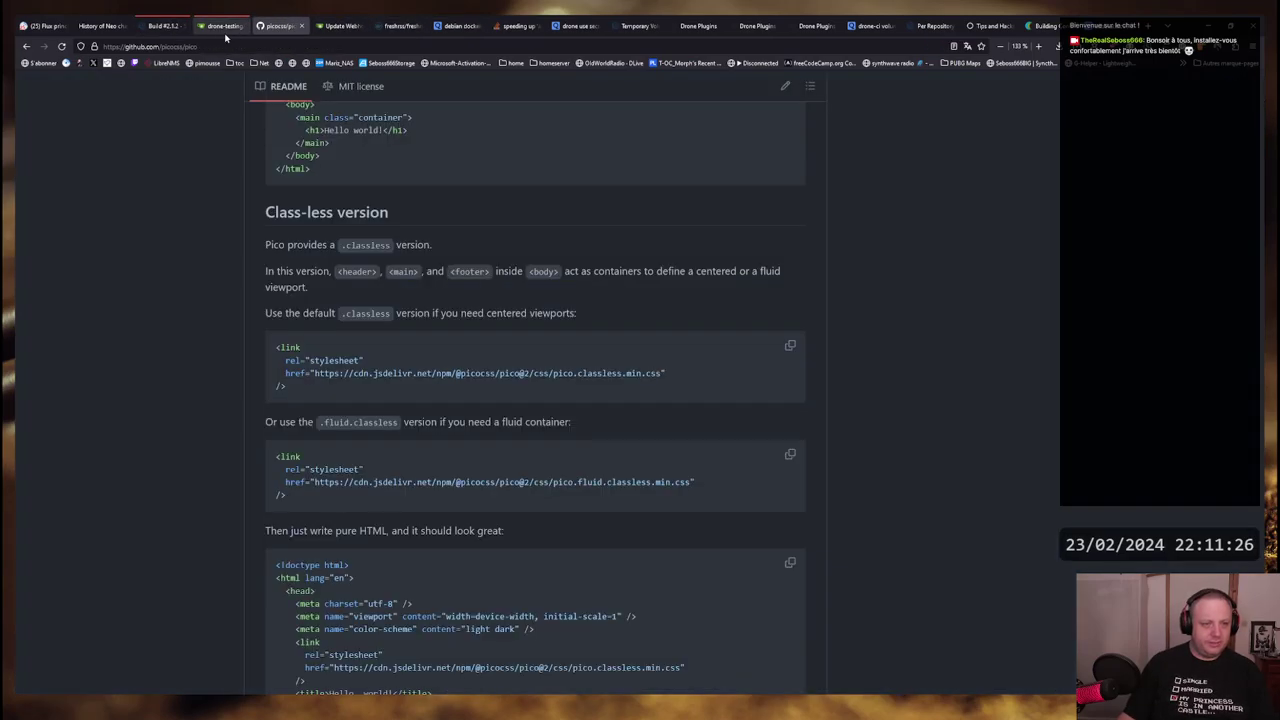
{"action": "left_click", "coordinate": [222, 25]}
{"action": "left_click", "coordinate": [165, 25]}
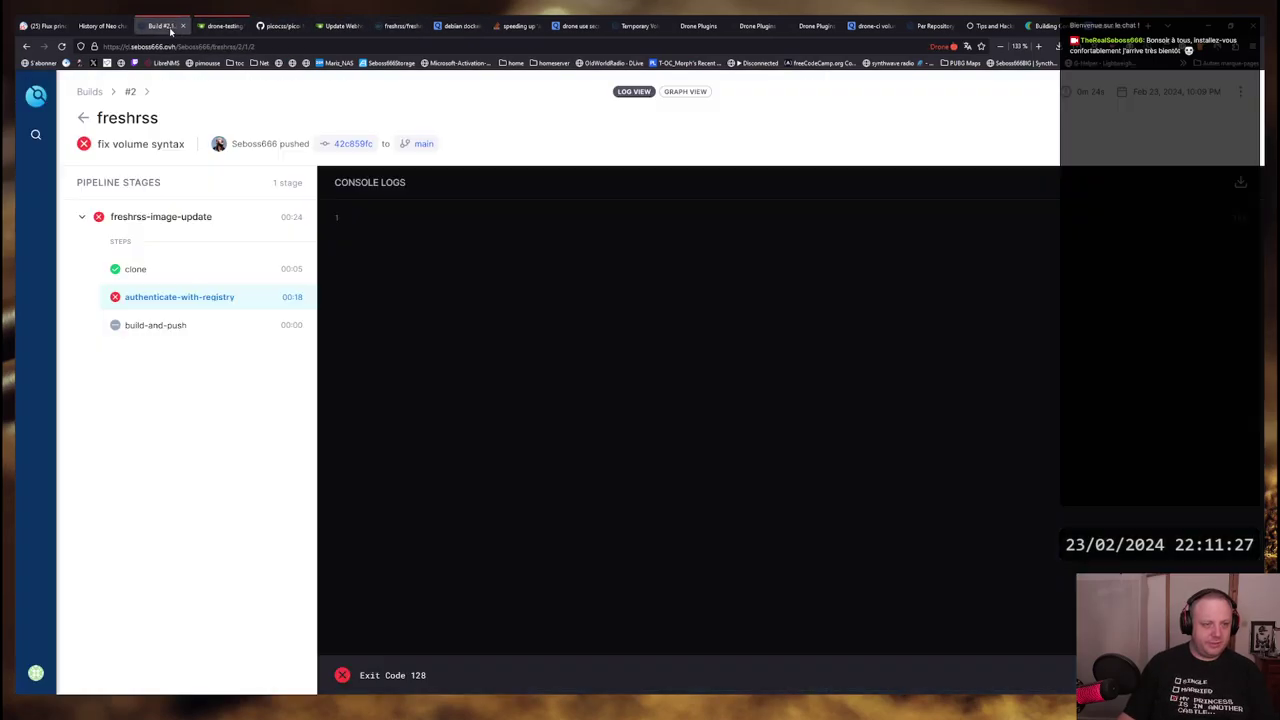
{"action": "left_click", "coordinate": [145, 327]}
{"action": "left_click", "coordinate": [149, 298]}
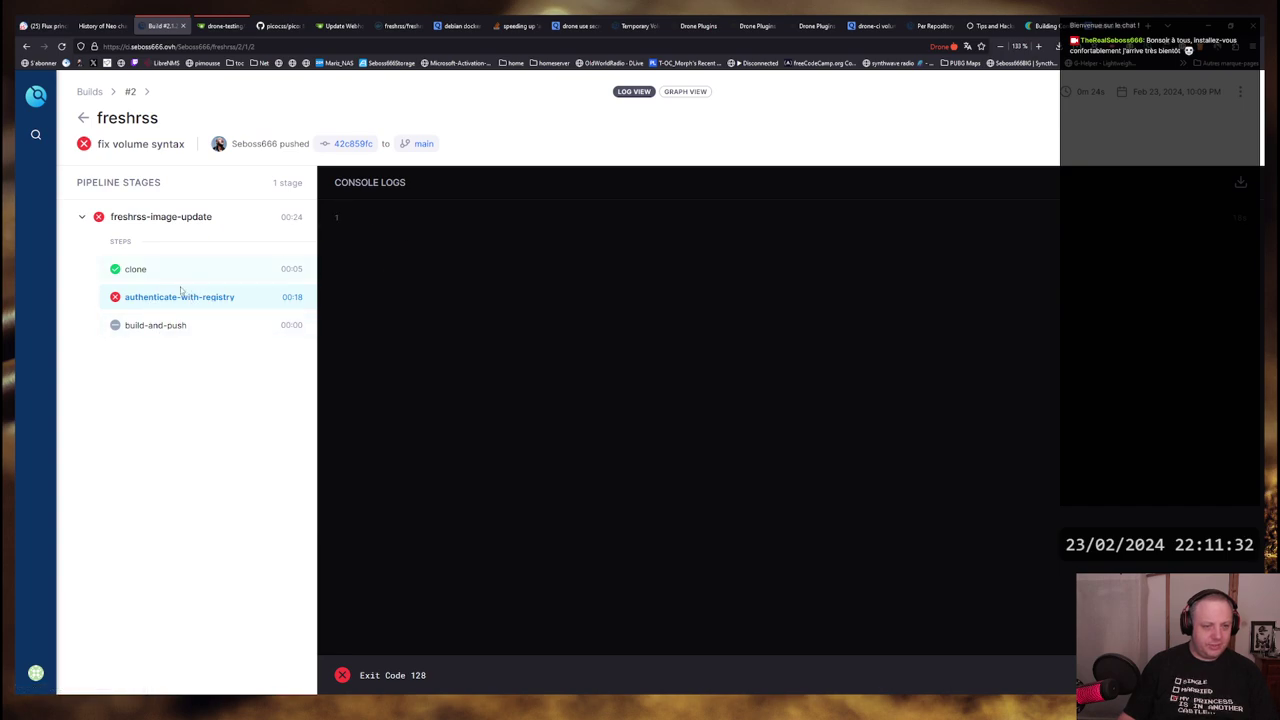
Return to k9s, describe the Created event preceding the Pulled event, and go back to the events list
{"action": "key", "text": "alt+Tab"}
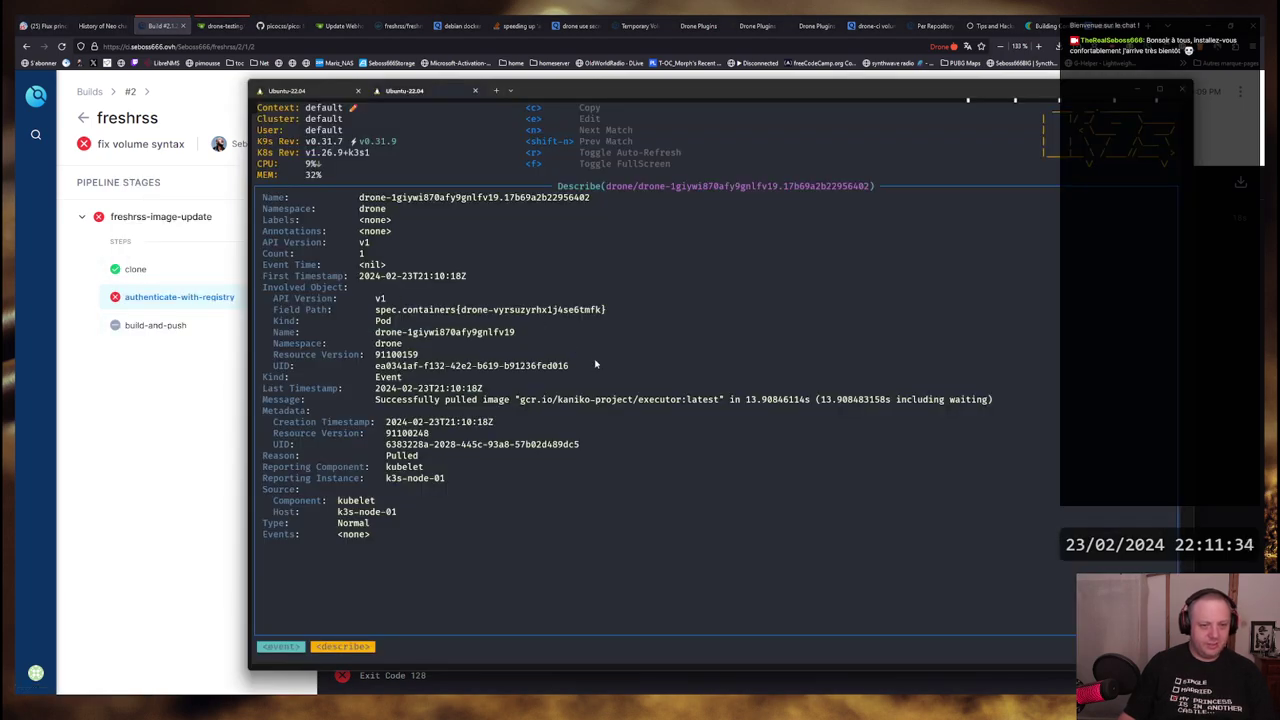
{"action": "key", "text": "Escape"}
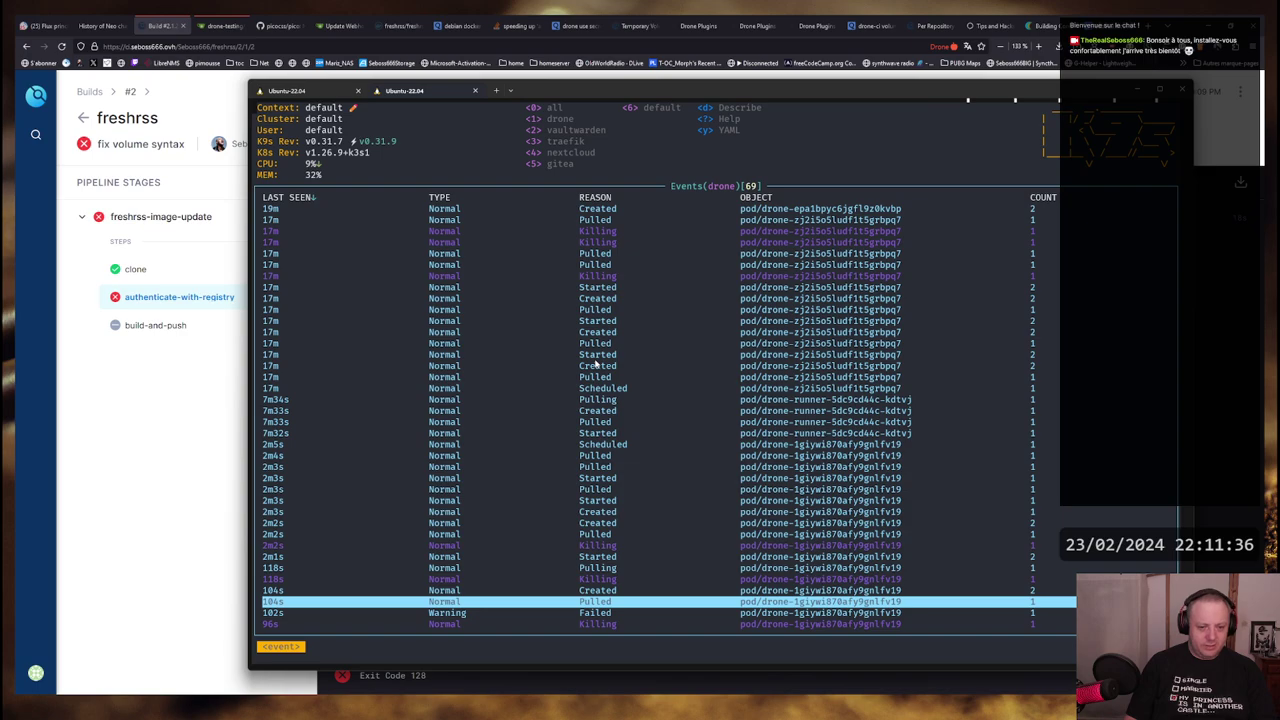
{"action": "key", "text": "Up"}
{"action": "key", "text": "d"}
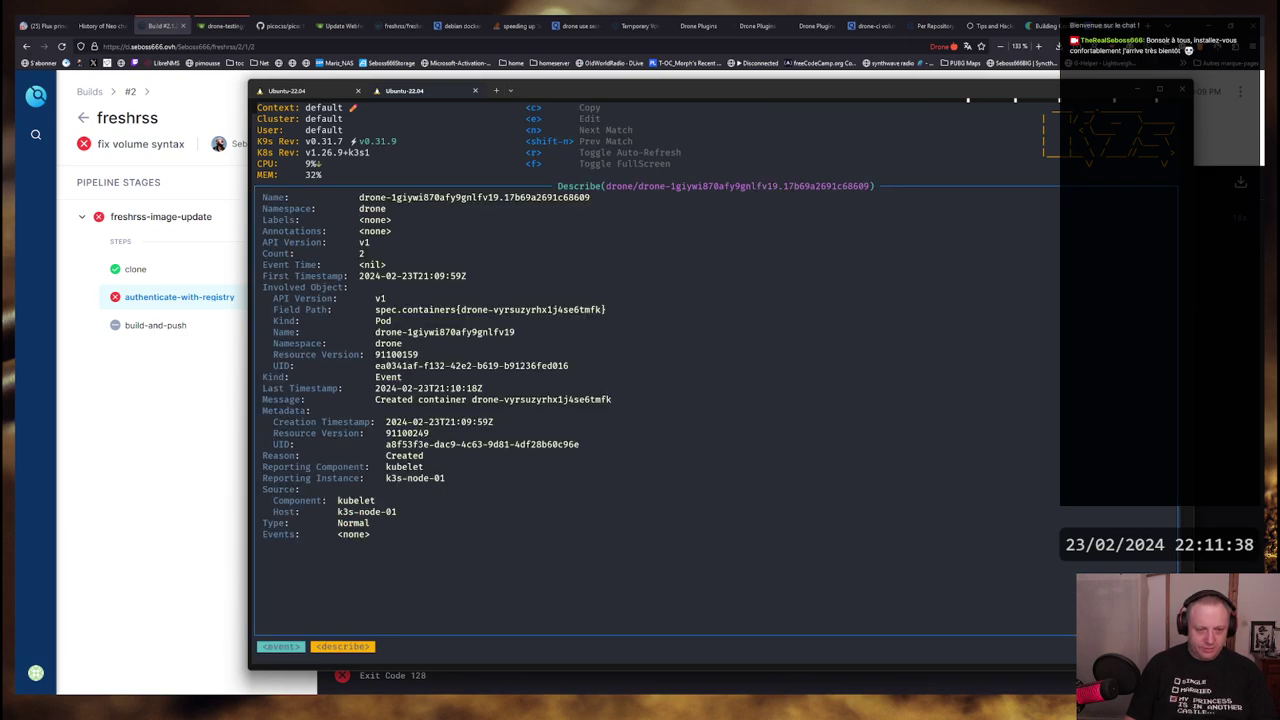
{"action": "key", "text": "Escape"}
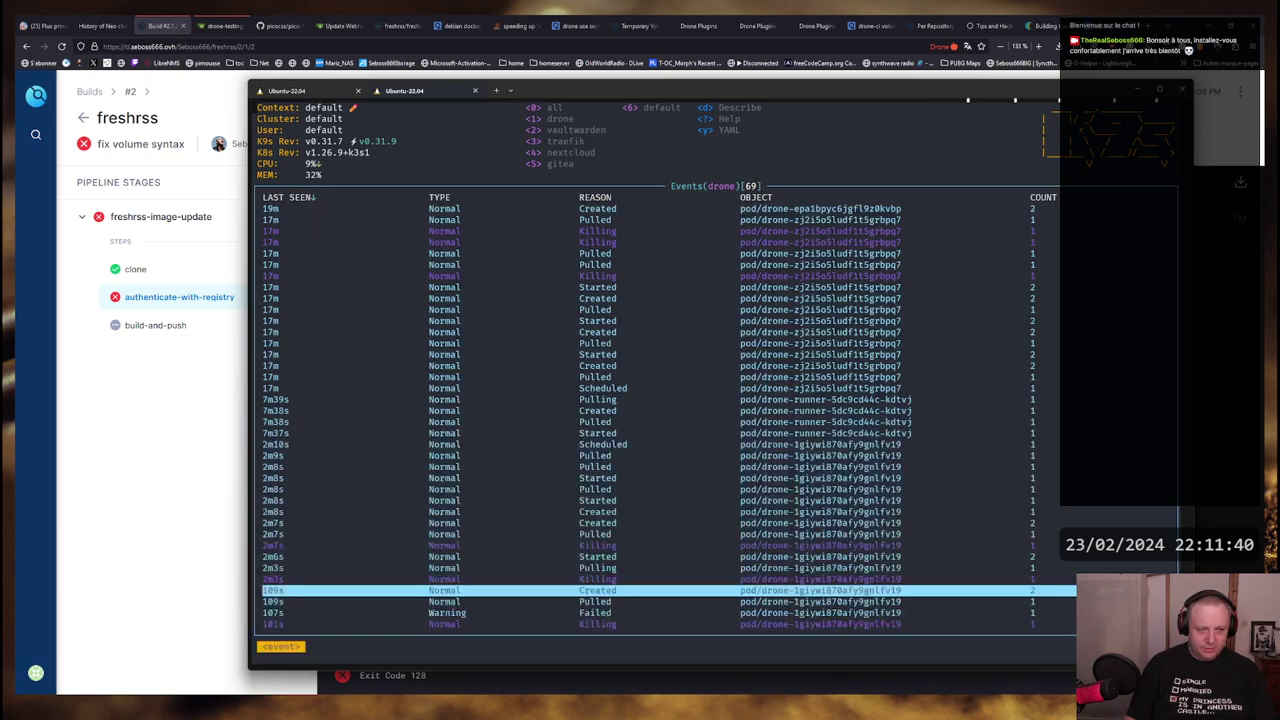
Compare the console logs of build #2's clone, authenticate-with-registry and build-and-push steps in Drone CI
{"action": "key", "text": "alt+Tab"}
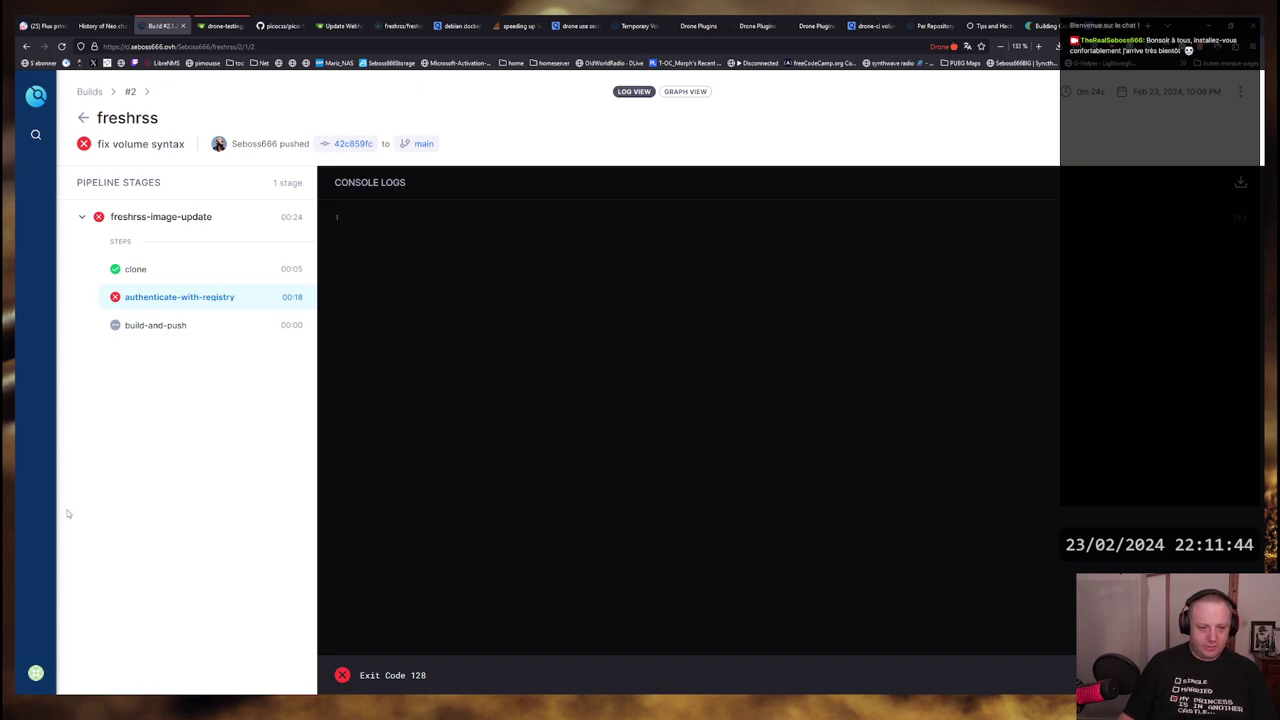
{"action": "left_click", "coordinate": [155, 219]}
{"action": "left_click", "coordinate": [155, 217]}
{"action": "left_click", "coordinate": [126, 271]}
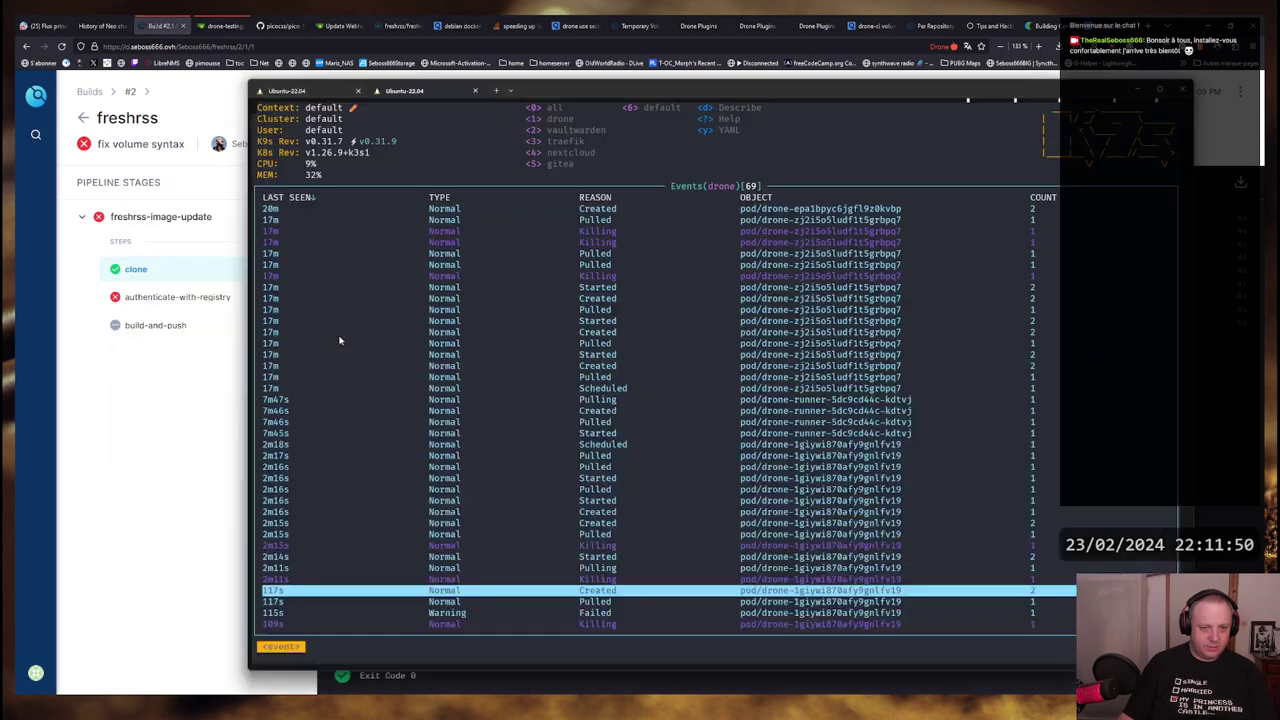
{"action": "key", "text": "alt+Tab"}
{"action": "key", "text": "alt+Tab"}
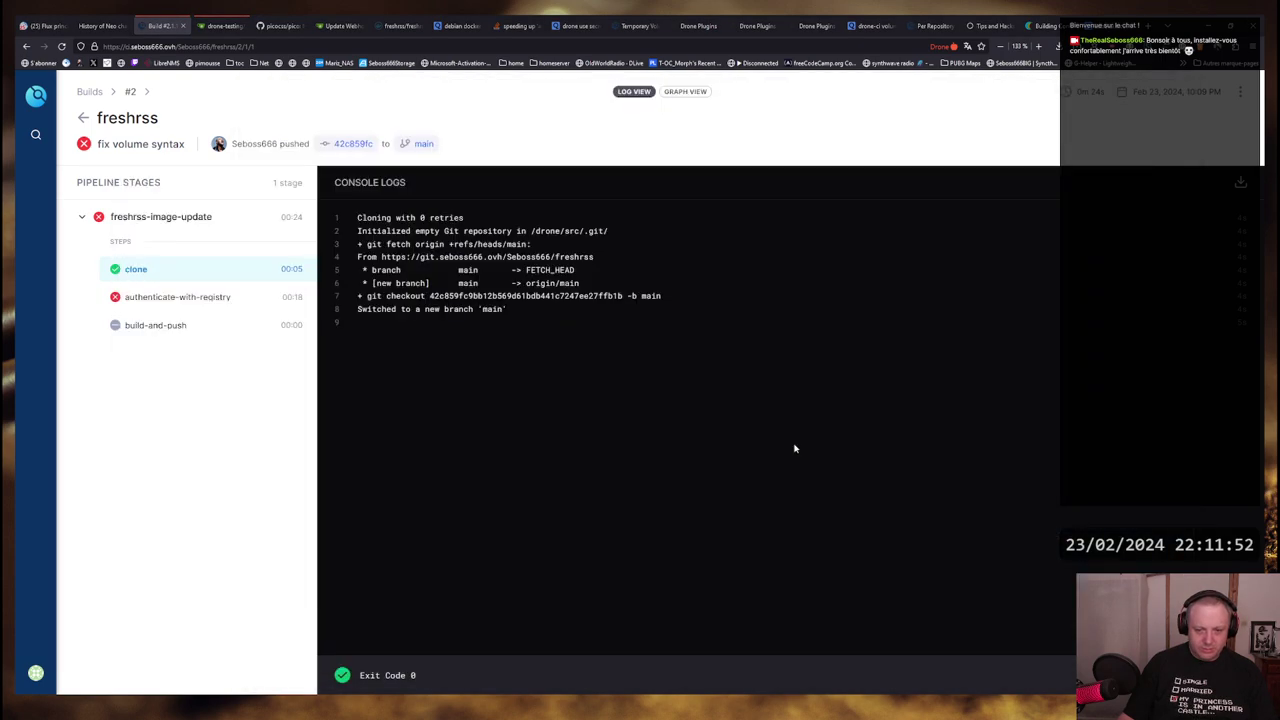
{"action": "left_click", "coordinate": [136, 328]}
{"action": "left_click", "coordinate": [150, 297]}
{"action": "left_click", "coordinate": [142, 271]}
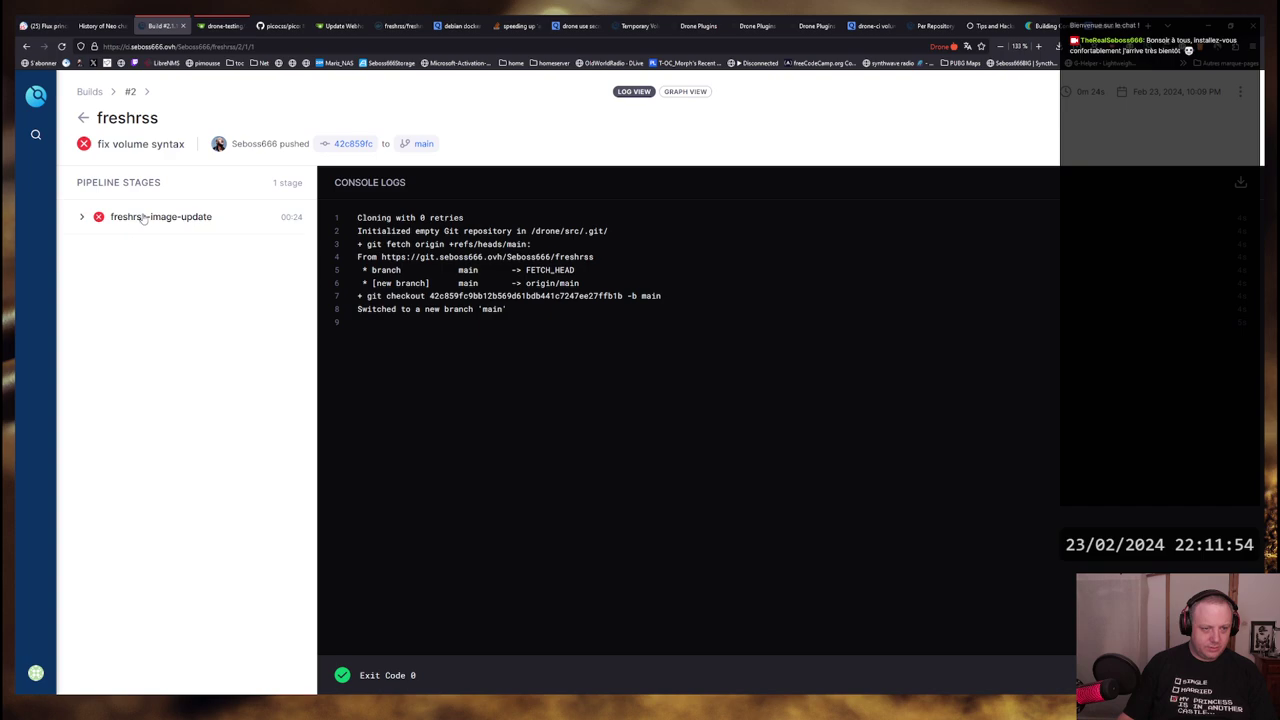
{"action": "left_click", "coordinate": [154, 297]}
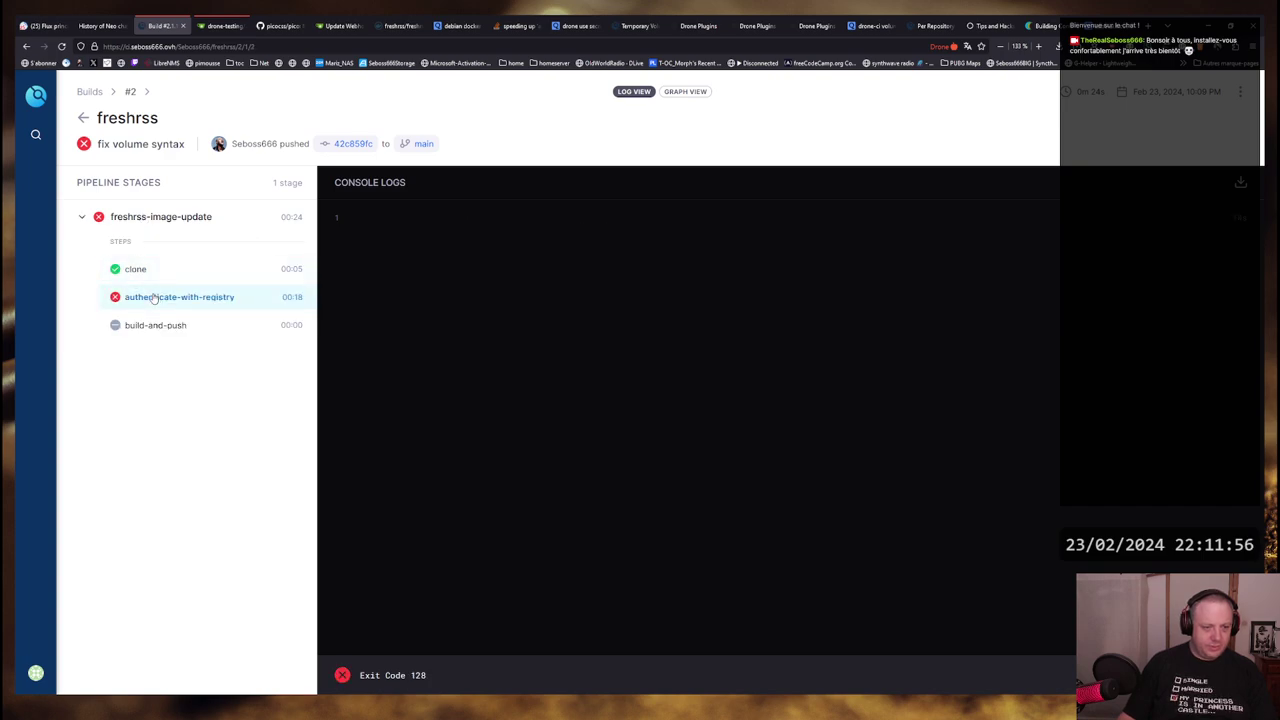
{"action": "left_click", "coordinate": [155, 325]}
{"action": "left_click", "coordinate": [155, 296]}
{"action": "left_click", "coordinate": [150, 269]}
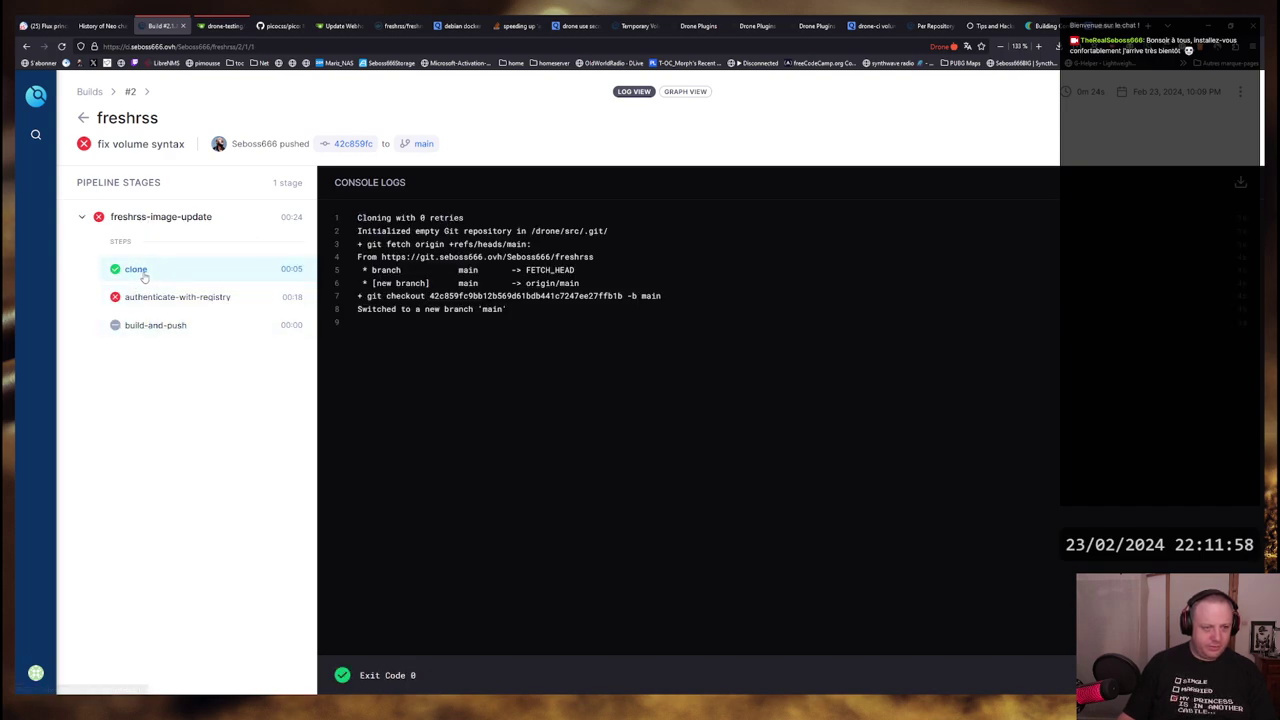
{"action": "left_click", "coordinate": [165, 298]}
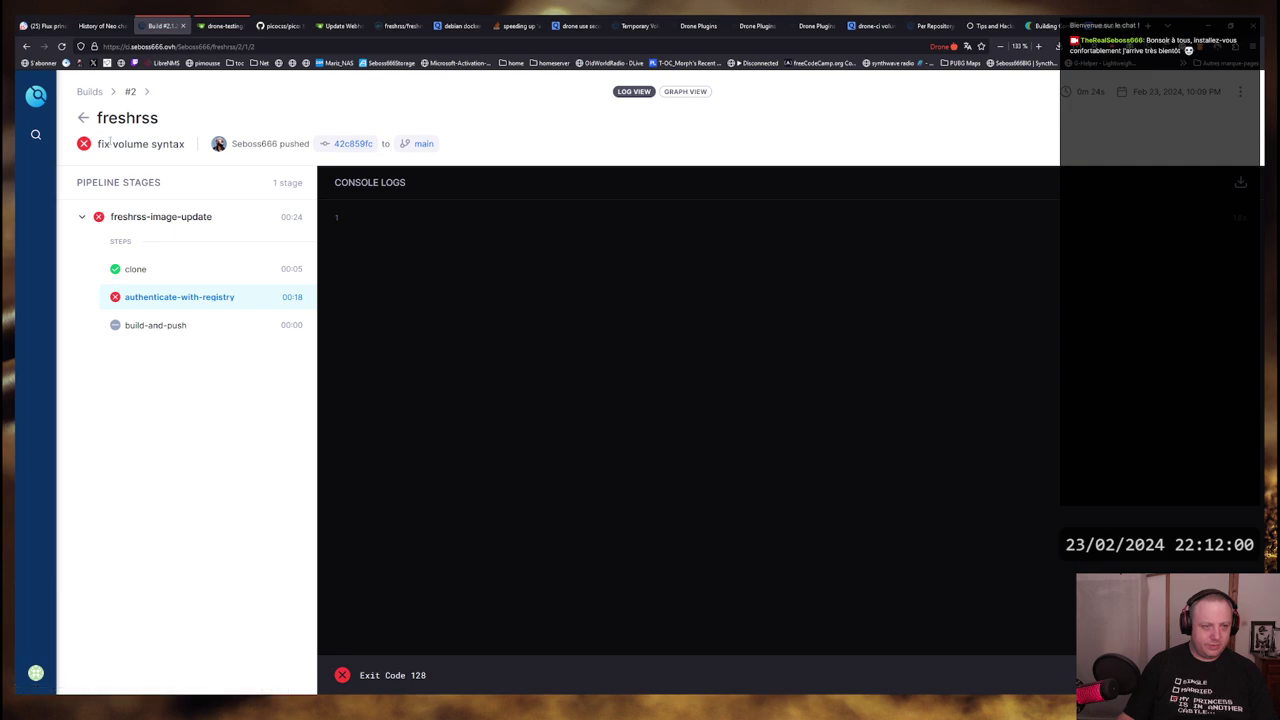
Open the freshrss repository's settings from its builds overview and review the General and Badges sections
{"action": "left_click", "coordinate": [84, 119]}
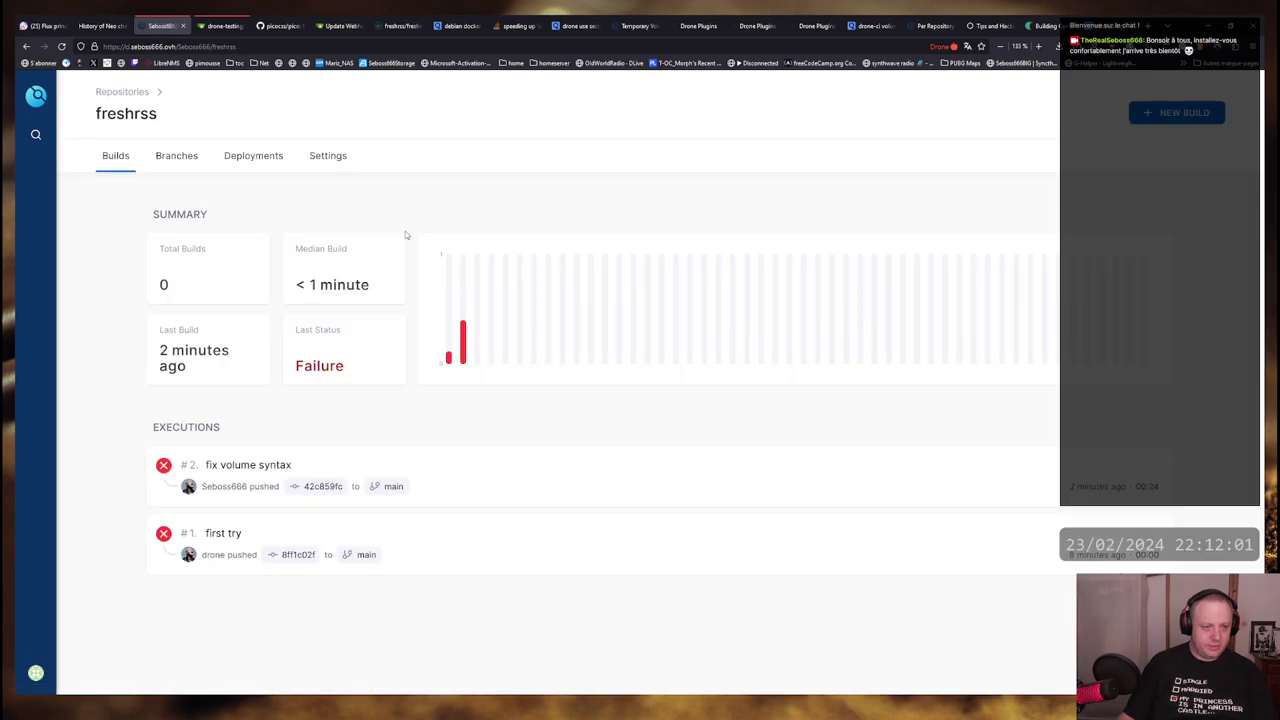
{"action": "left_click", "coordinate": [328, 157]}
{"action": "left_click", "coordinate": [278, 263]}
{"action": "left_click", "coordinate": [276, 241]}
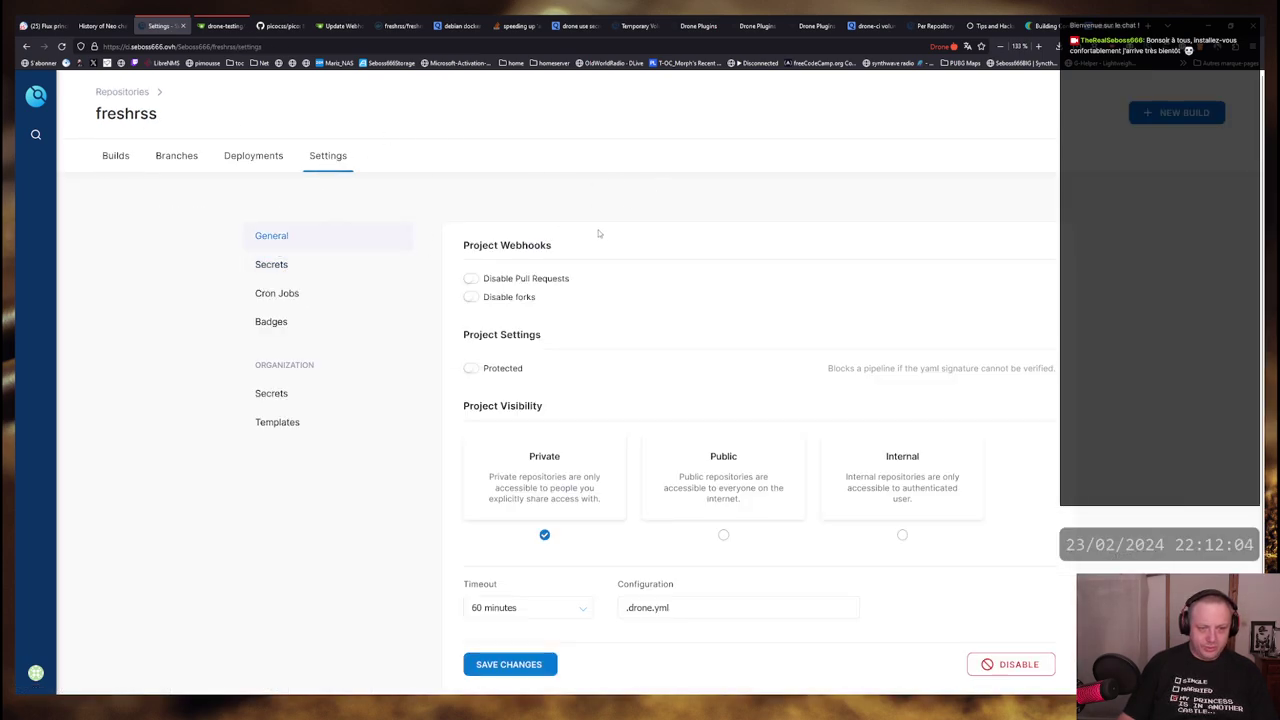
{"action": "scroll", "coordinate": [722, 366], "scroll_direction": "down", "scroll_amount": 1}
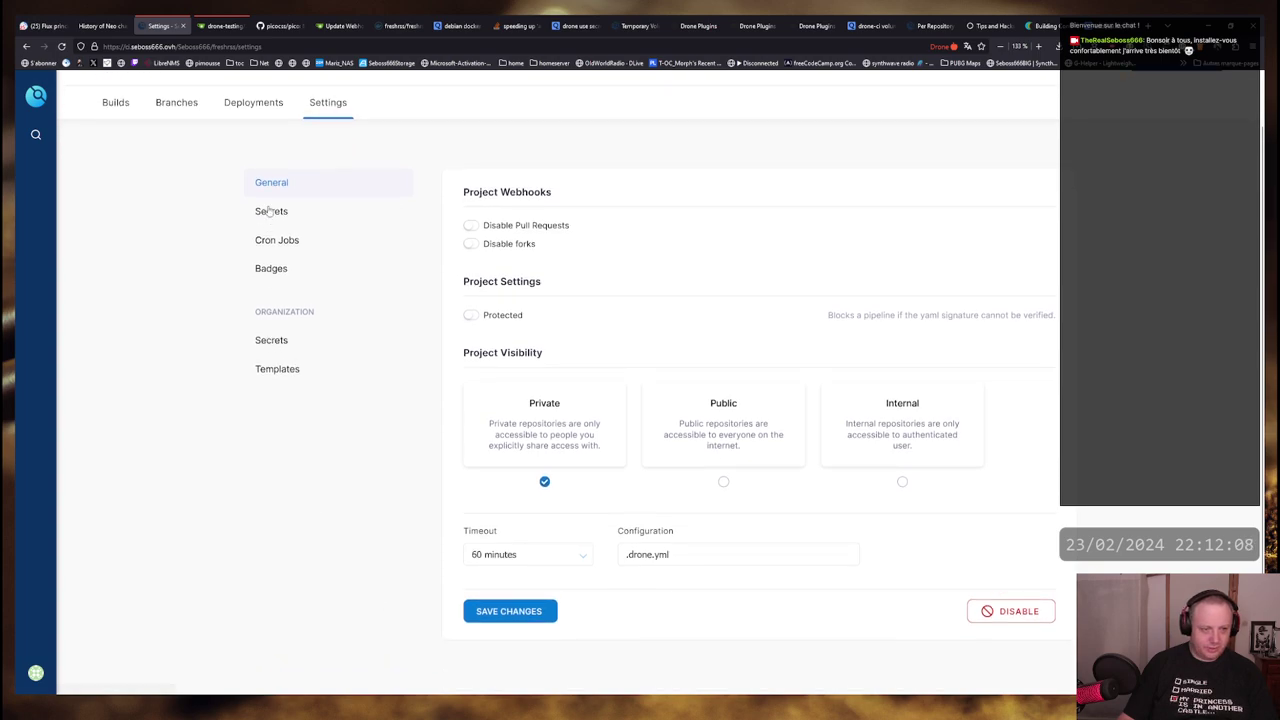
{"action": "left_click_drag", "start_coordinate": [828, 315], "coordinate": [1054, 315]}
{"action": "left_click", "coordinate": [585, 309]}
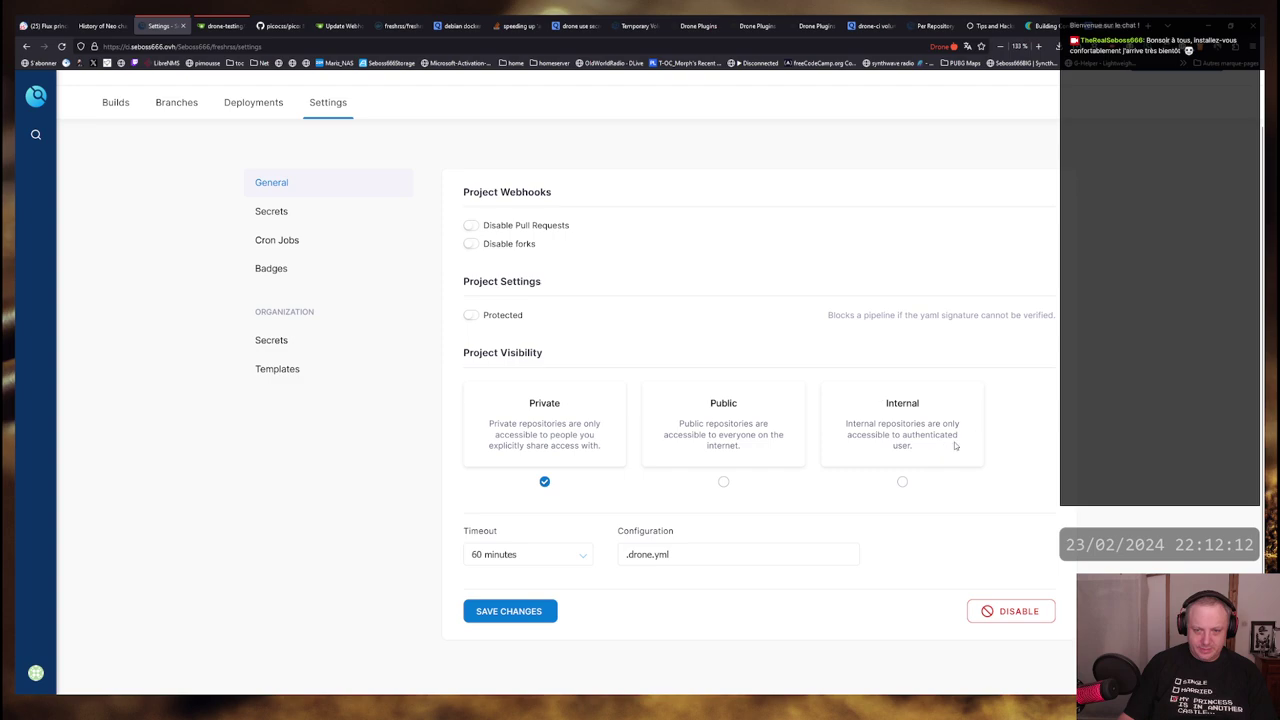
{"action": "left_click_drag", "start_coordinate": [492, 426], "coordinate": [610, 437]}
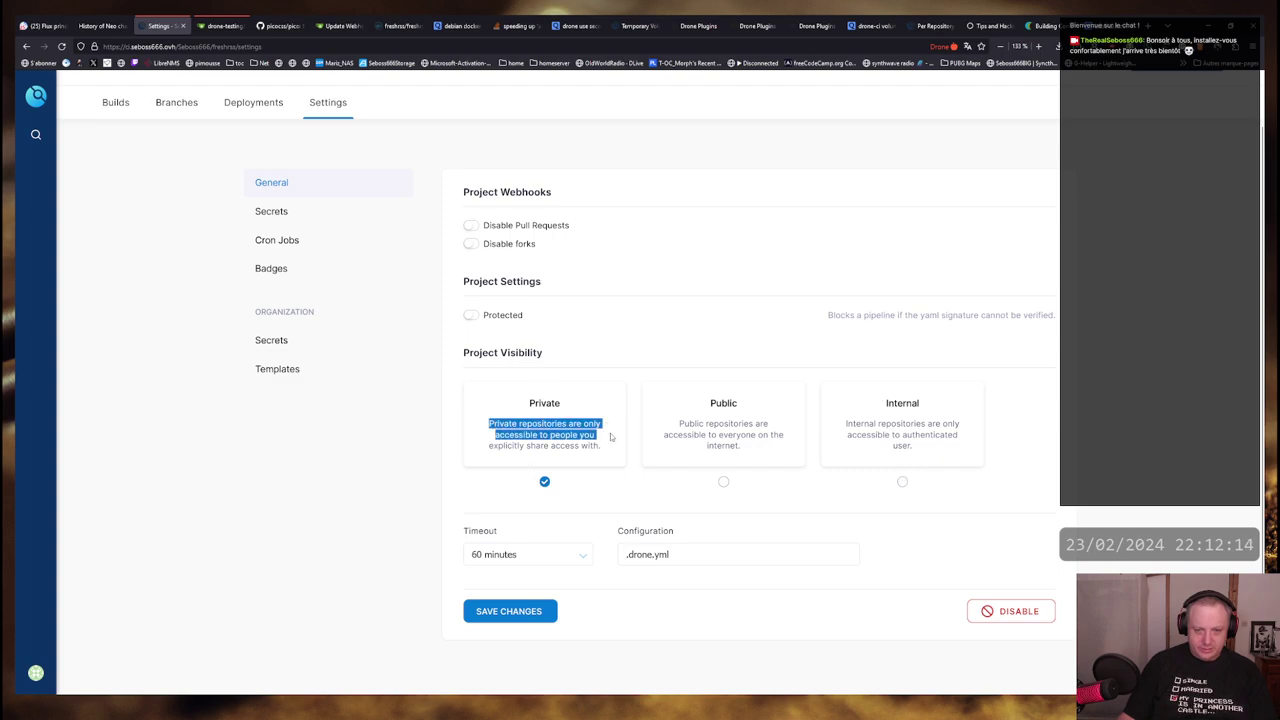
{"action": "left_click", "coordinate": [596, 457]}
{"action": "scroll", "coordinate": [851, 587], "scroll_direction": "up", "scroll_amount": 1}
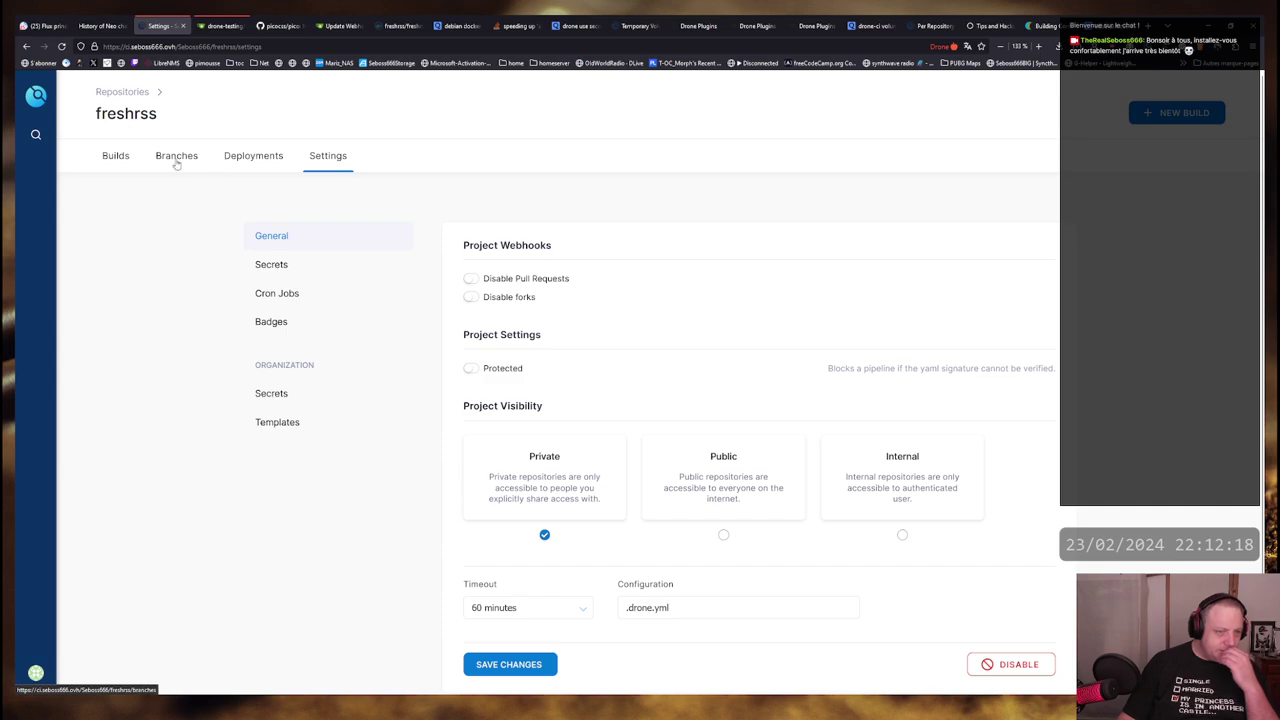
{"action": "left_click", "coordinate": [274, 322]}
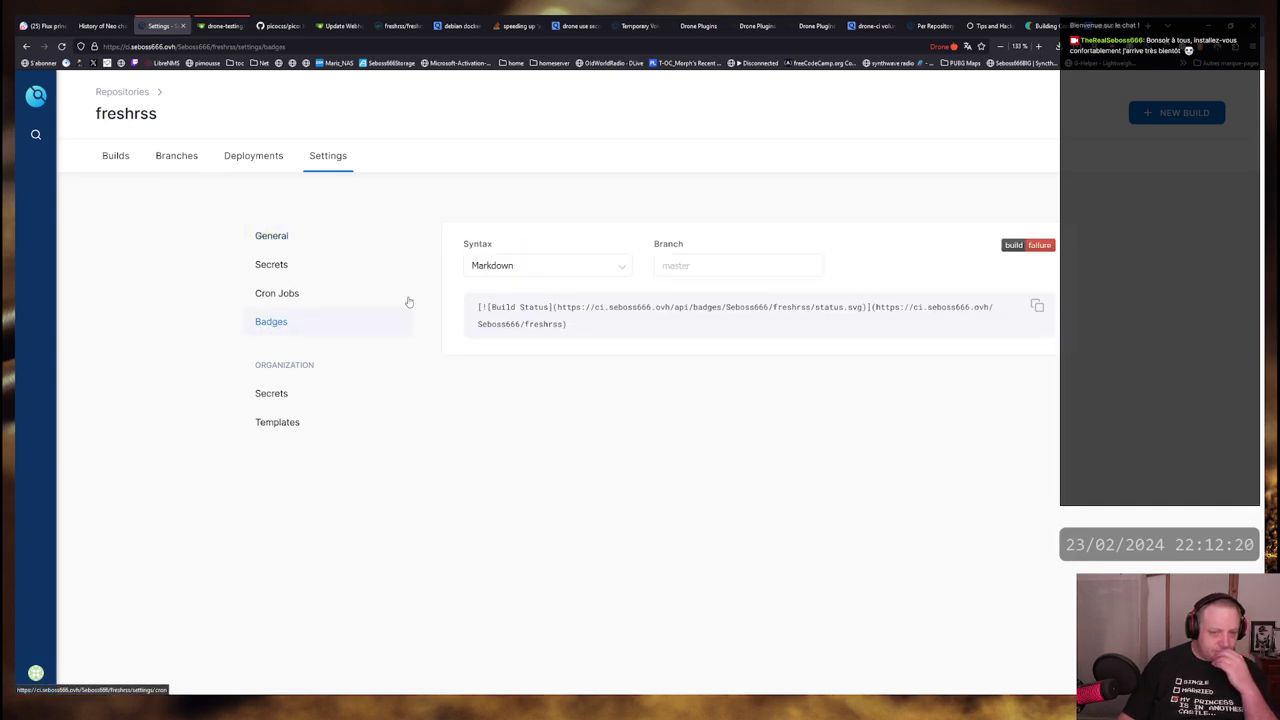
Inspect the syntax selection and Markdown build status snippet in the freshrss repository's badge settings
{"action": "left_click", "coordinate": [537, 265]}
{"action": "left_click", "coordinate": [538, 265]}
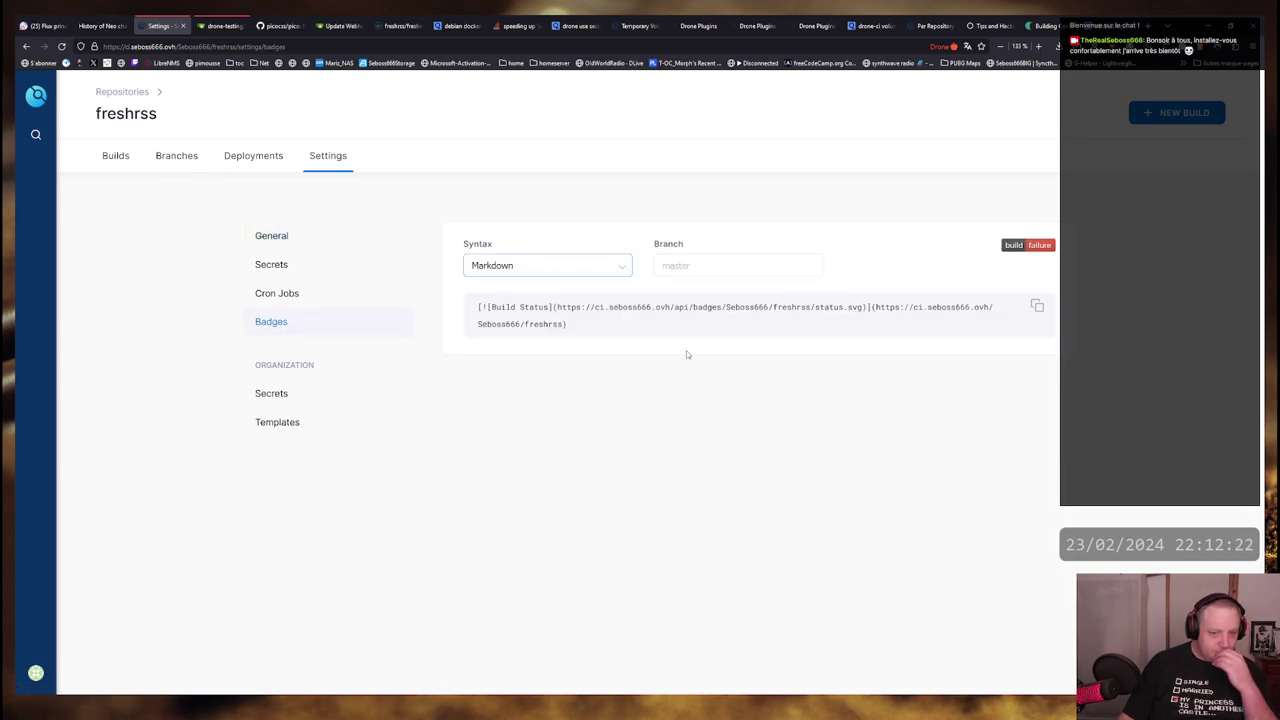
{"action": "left_click_drag", "start_coordinate": [769, 334], "coordinate": [480, 307]}
{"action": "left_click", "coordinate": [459, 391]}
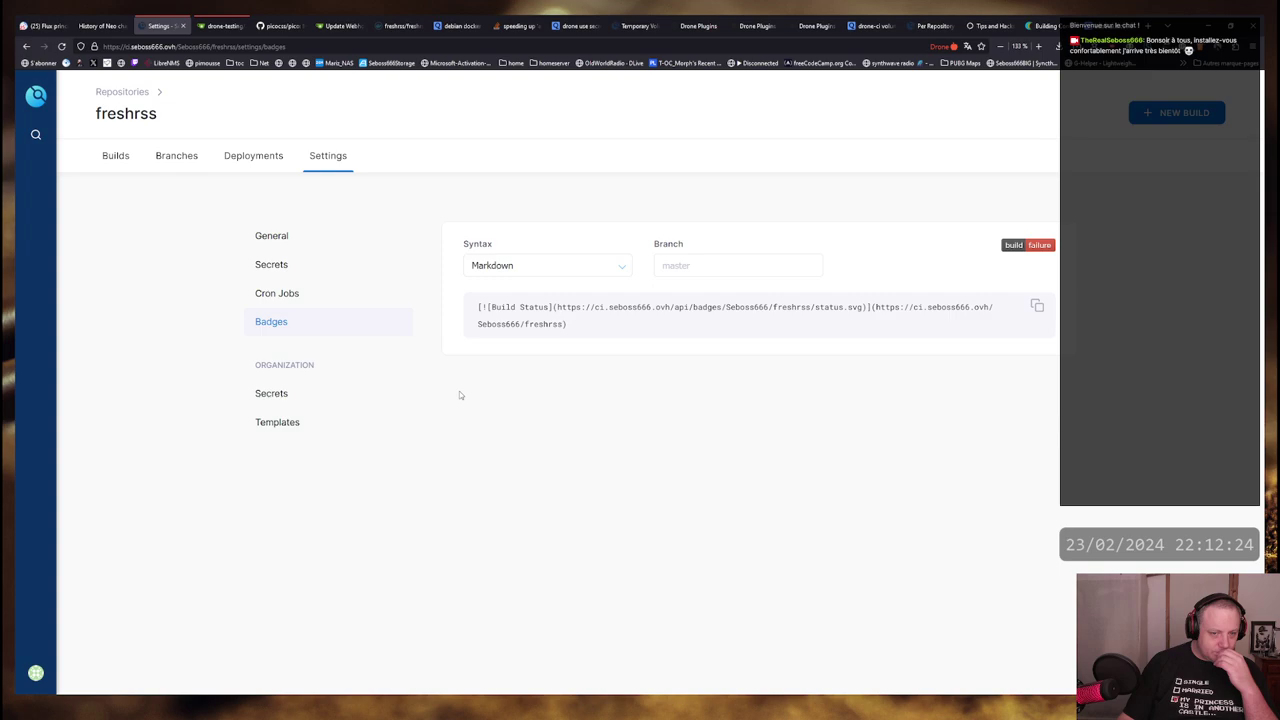
Try to open the organization secrets, go back, and check the freshrss builds and branches overviews
{"action": "left_click", "coordinate": [270, 391]}
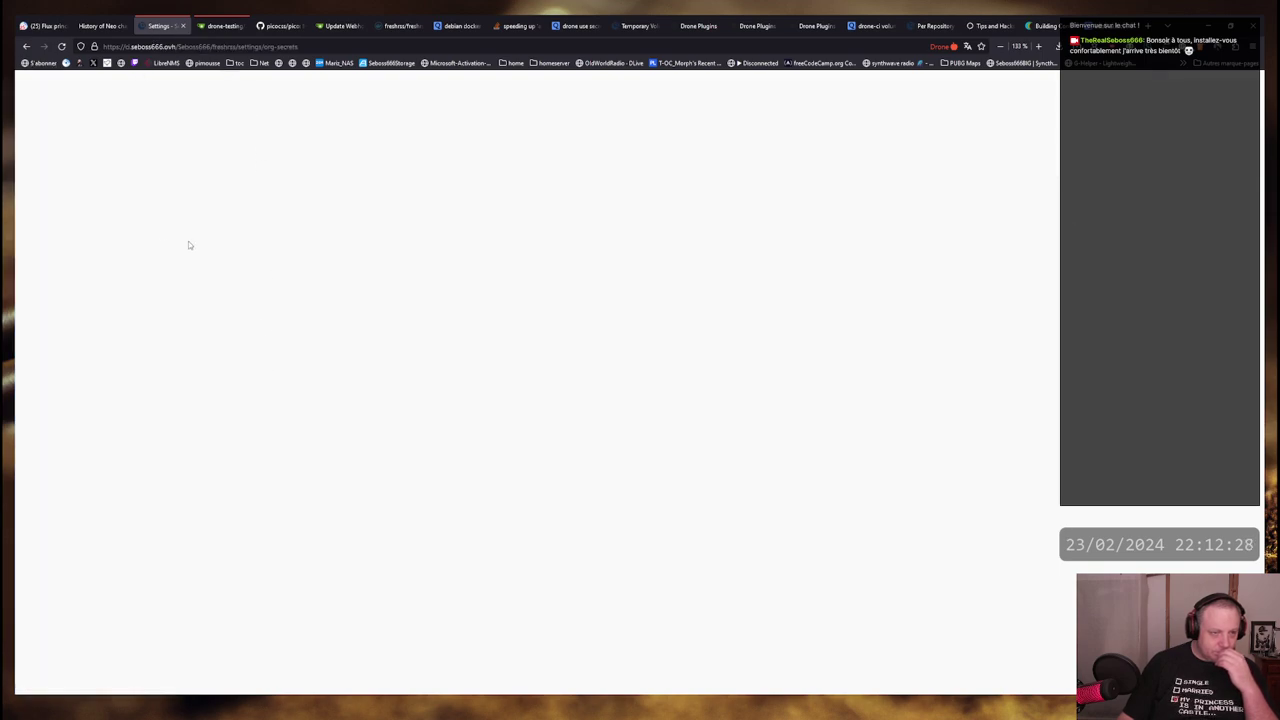
{"action": "key", "text": "alt+Left"}
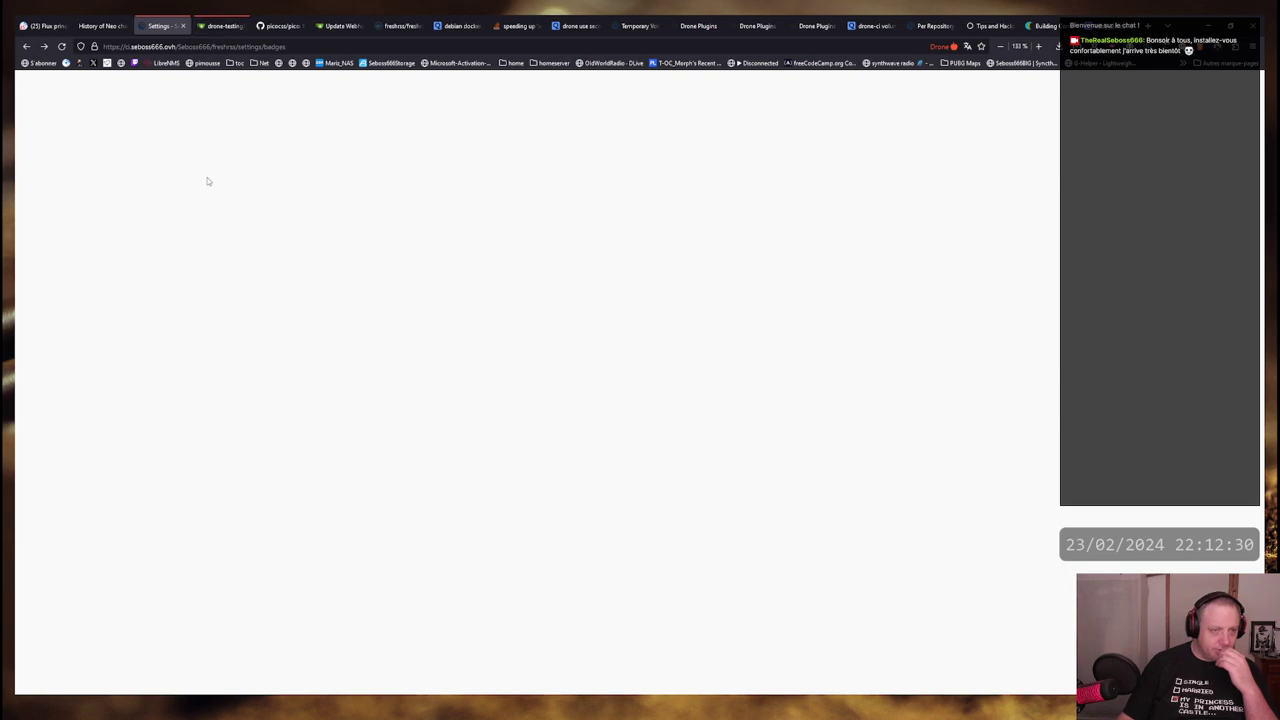
{"action": "key", "text": "alt+Left"}
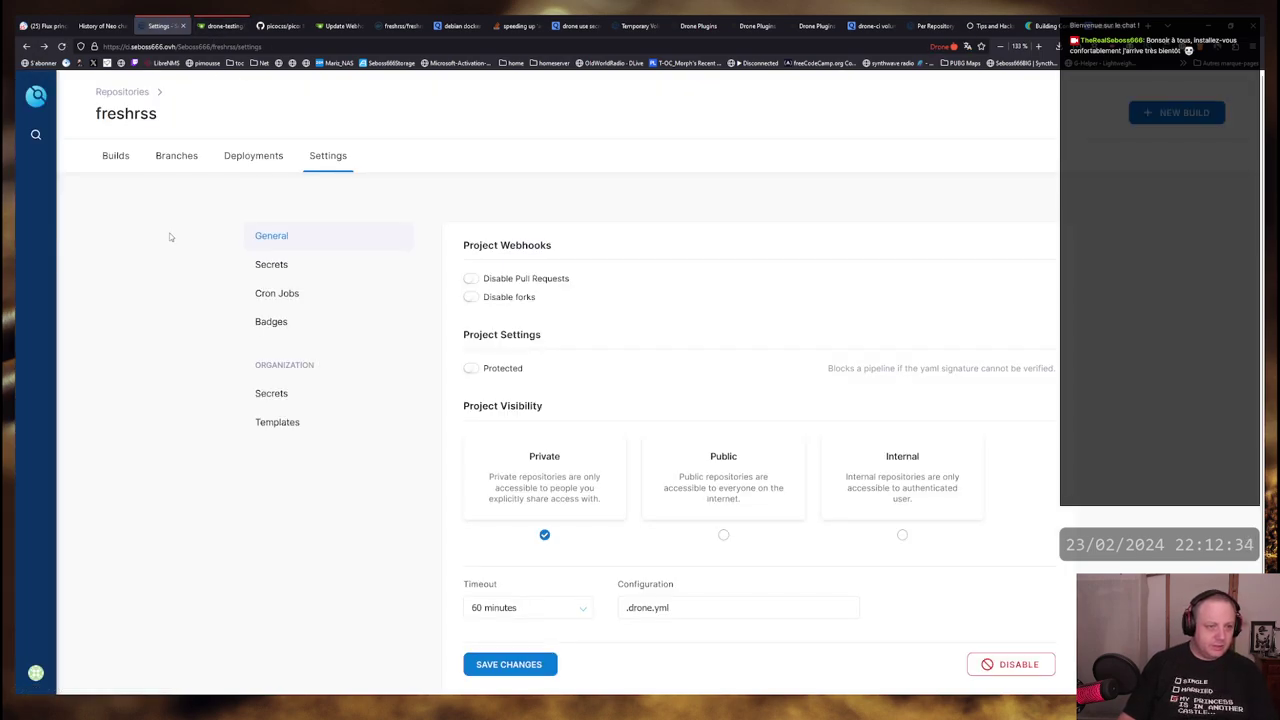
{"action": "left_click", "coordinate": [109, 159]}
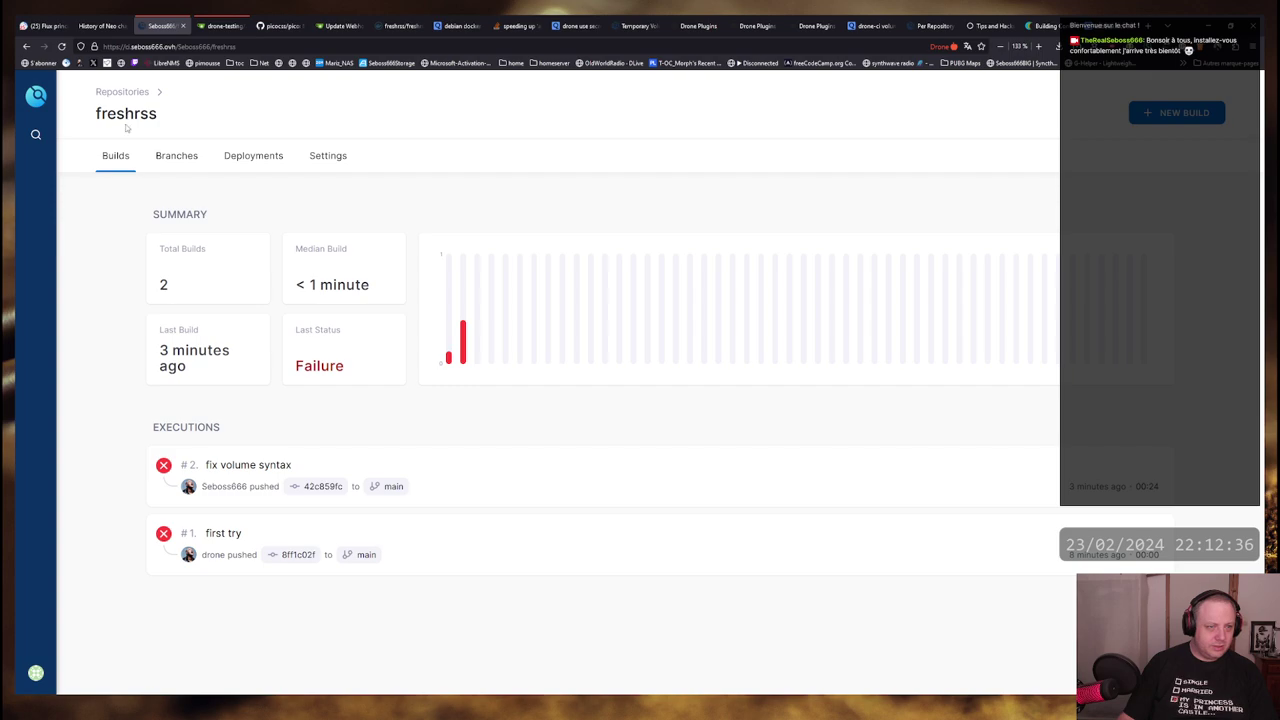
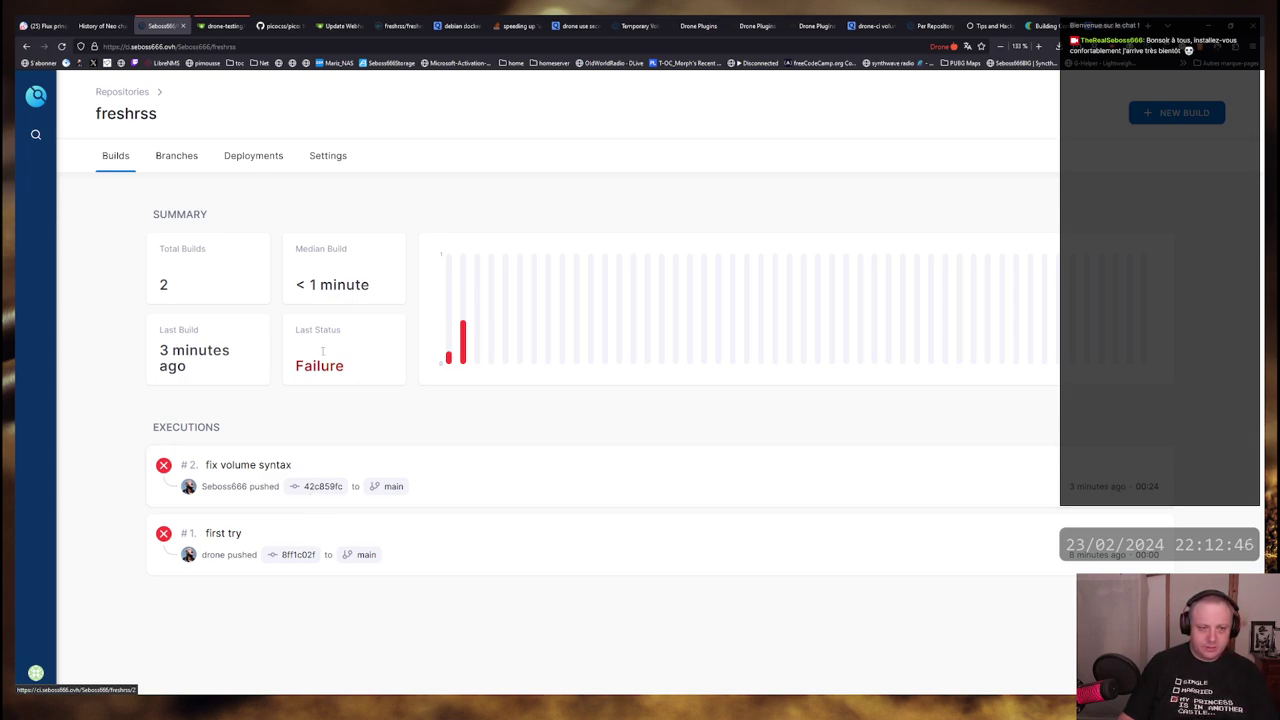
{"action": "left_click", "coordinate": [192, 156]}
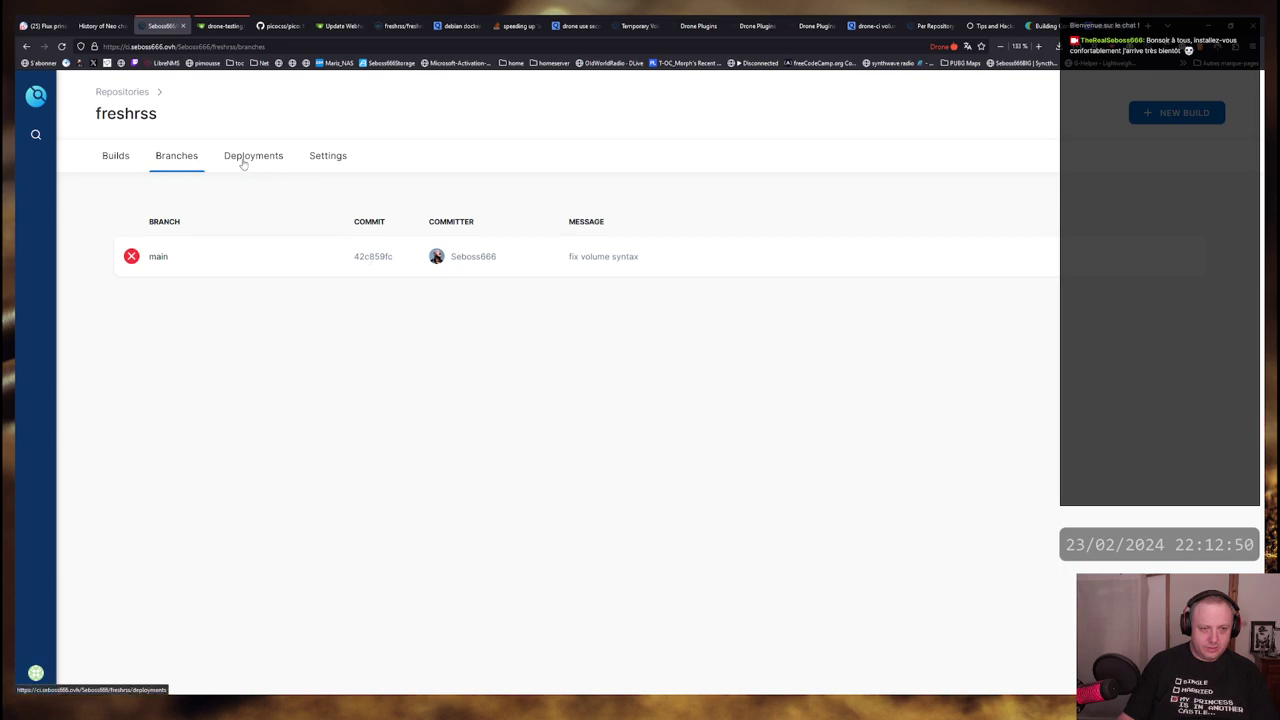
Switch to k9s, describe the latest Created event of pod drone-1giywi870afy9gnlfv19, and return to the events list
{"action": "key", "text": "alt+Tab"}
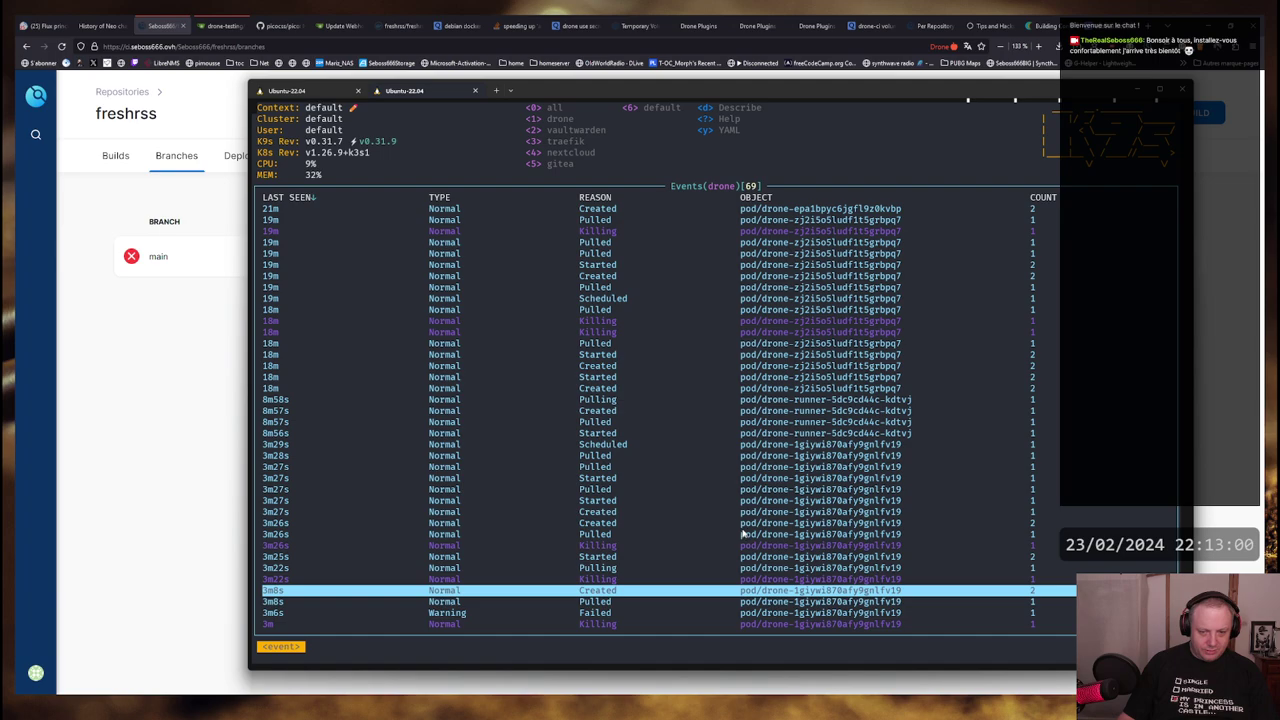
{"action": "key", "text": "d"}
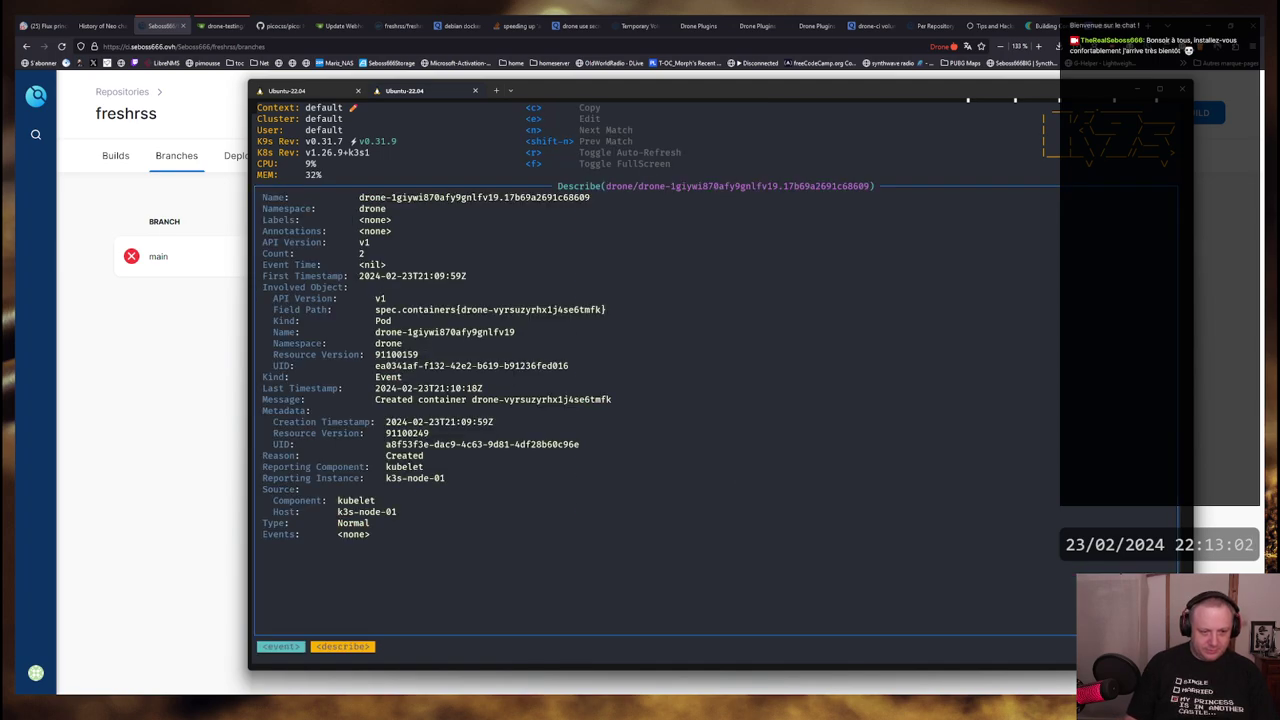
{"action": "key", "text": "Escape"}
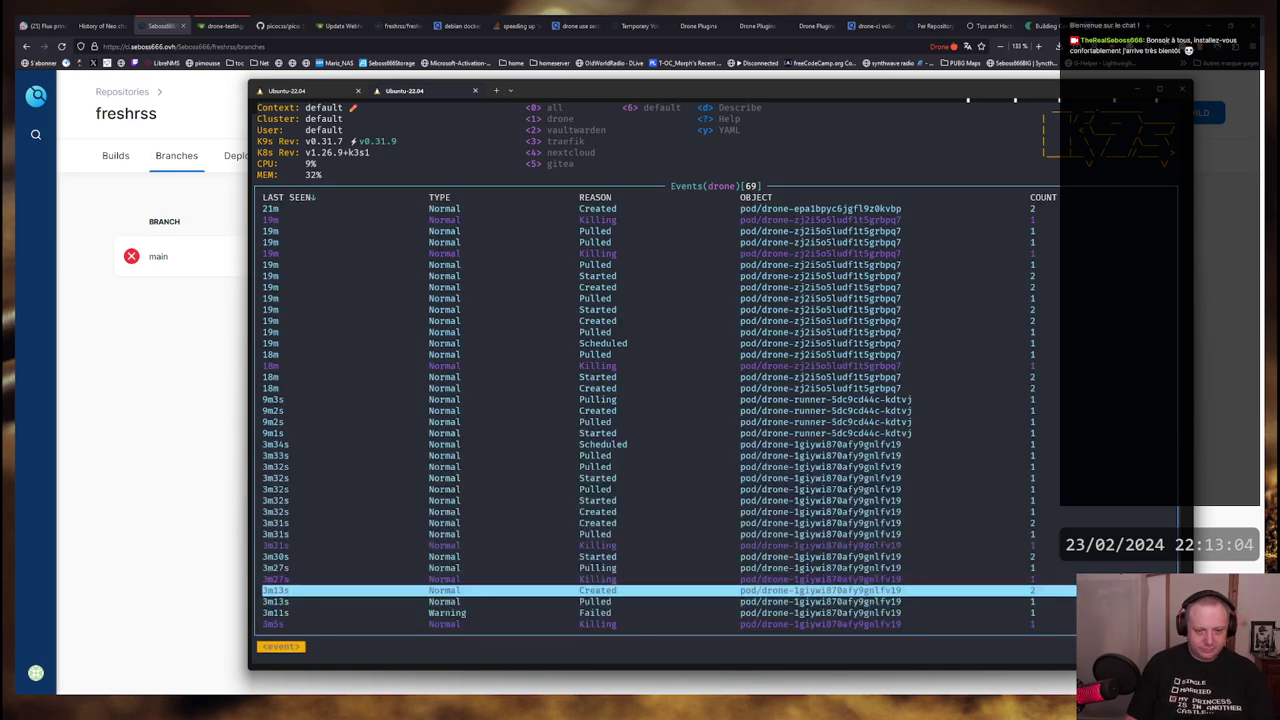
Examine the drone namespace's events from the oldest entries through to those of pod drone-1giywi870afy9gnlfv19
{"action": "key", "text": "Up"}
{"action": "key", "text": "Up"}
{"action": "key", "text": "Up"}
{"action": "key", "text": "Up"}
{"action": "key", "text": "Up"}
{"action": "key", "text": "Up"}
{"action": "key", "text": "Up"}
{"action": "key", "text": "Up"}
{"action": "key", "text": "Up"}
{"action": "key", "text": "Up"}
{"action": "key", "text": "Up"}
{"action": "key", "text": "Up"}
{"action": "key", "text": "Up"}
{"action": "key", "text": "Up"}
{"action": "key", "text": "Up"}
{"action": "key", "text": "Up"}
{"action": "key", "text": "Up"}
{"action": "key", "text": "Up"}
{"action": "key", "text": "Up"}
{"action": "key", "text": "Up"}
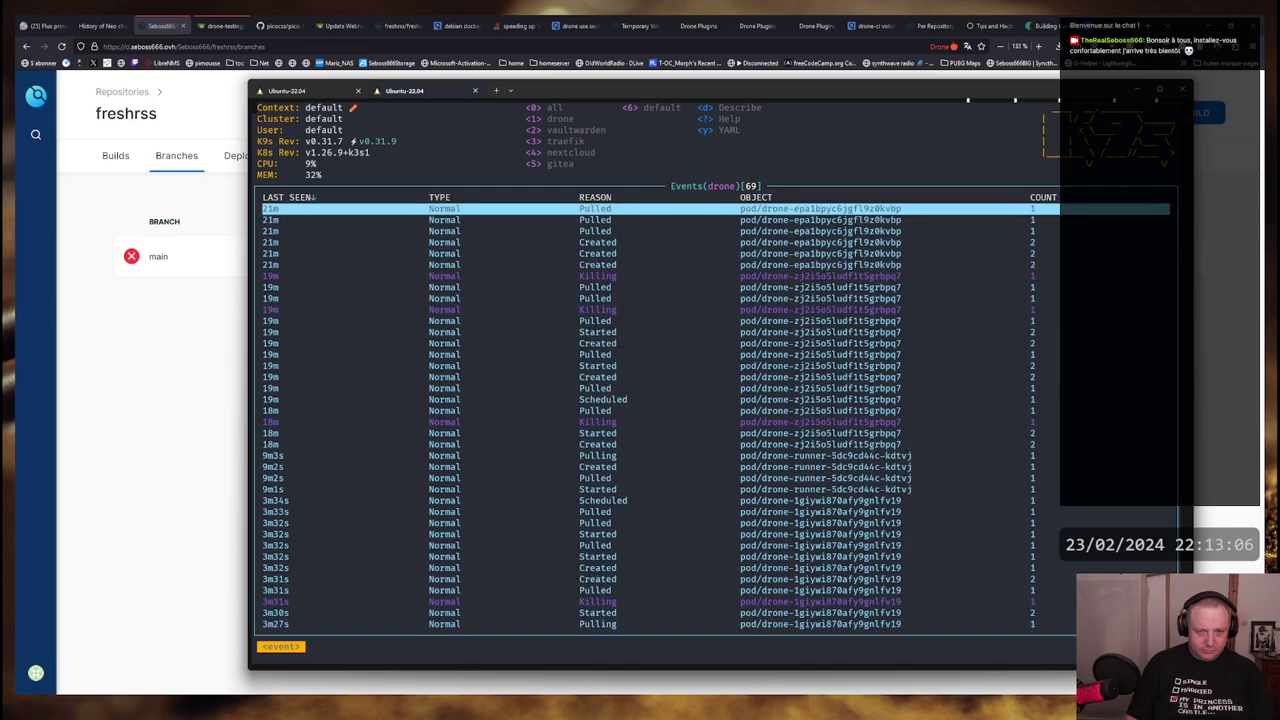
{"action": "key", "text": "Down"}
{"action": "key", "text": "Down"}
{"action": "key", "text": "Down"}
{"action": "key", "text": "Down"}
{"action": "key", "text": "Down"}
{"action": "key", "text": "Down"}
{"action": "key", "text": "Down"}
{"action": "key", "text": "Down"}
{"action": "key", "text": "Down"}
{"action": "key", "text": "Down"}
{"action": "key", "text": "Down"}
{"action": "key", "text": "Down"}
{"action": "key", "text": "Down"}
{"action": "key", "text": "Down"}
{"action": "key", "text": "Down"}
{"action": "key", "text": "Down"}
{"action": "key", "text": "Down"}
{"action": "key", "text": "Down"}
{"action": "key", "text": "Down"}
{"action": "key", "text": "Down"}
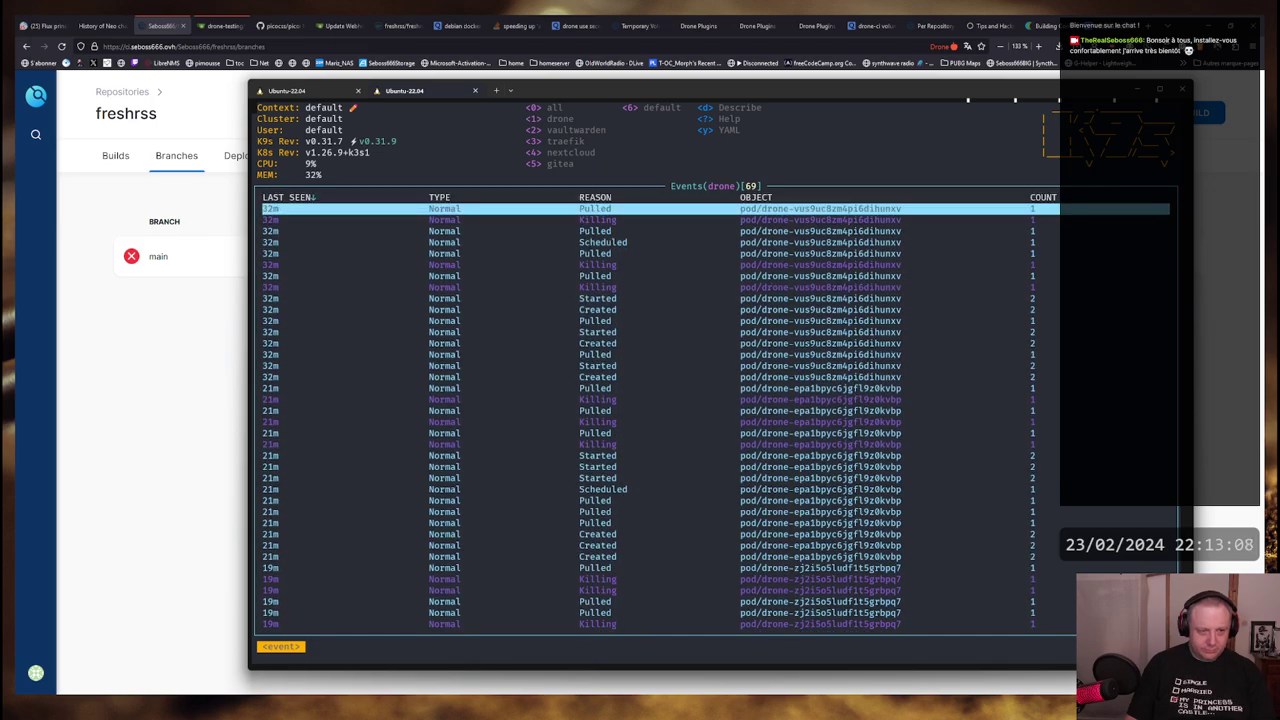
{"action": "key", "text": "Down"}
{"action": "key", "text": "Down"}
{"action": "key", "text": "Down"}
{"action": "key", "text": "Down"}
{"action": "key", "text": "Down"}
{"action": "key", "text": "Down"}
{"action": "key", "text": "Down"}
{"action": "key", "text": "Down"}
{"action": "key", "text": "Down"}
{"action": "key", "text": "Down"}
{"action": "key", "text": "Down"}
{"action": "key", "text": "Down"}
{"action": "key", "text": "Down"}
{"action": "key", "text": "Down"}
{"action": "key", "text": "Down"}
{"action": "key", "text": "Down"}
{"action": "key", "text": "Down"}
{"action": "key", "text": "Down"}
{"action": "key", "text": "Down"}
{"action": "key", "text": "Down"}
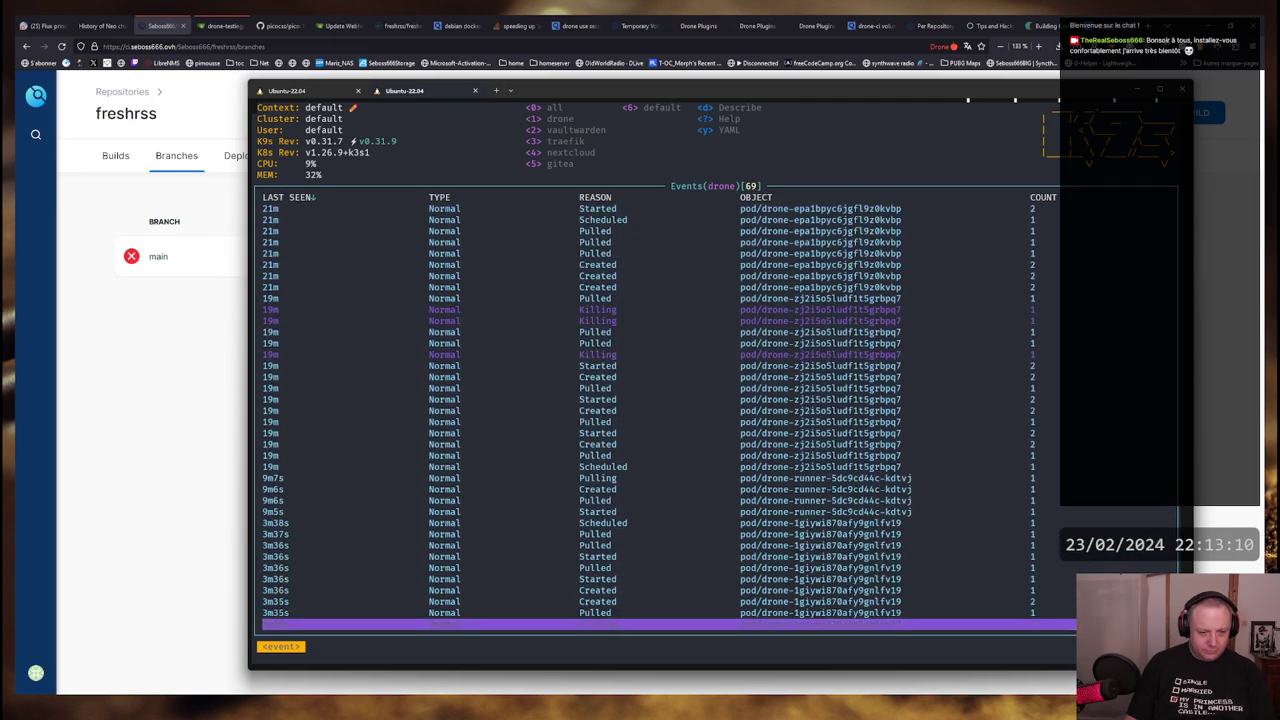
{"action": "key", "text": "Up"}
{"action": "key", "text": "Up"}
{"action": "key", "text": "Up"}
{"action": "key", "text": "Up"}
{"action": "key", "text": "Up"}
{"action": "key", "text": "Up"}
{"action": "key", "text": "Up"}
{"action": "key", "text": "Up"}
{"action": "key", "text": "Up"}
{"action": "key", "text": "Up"}
{"action": "key", "text": "Up"}
{"action": "key", "text": "Up"}
{"action": "key", "text": "Up"}
{"action": "key", "text": "Up"}
{"action": "key", "text": "Up"}
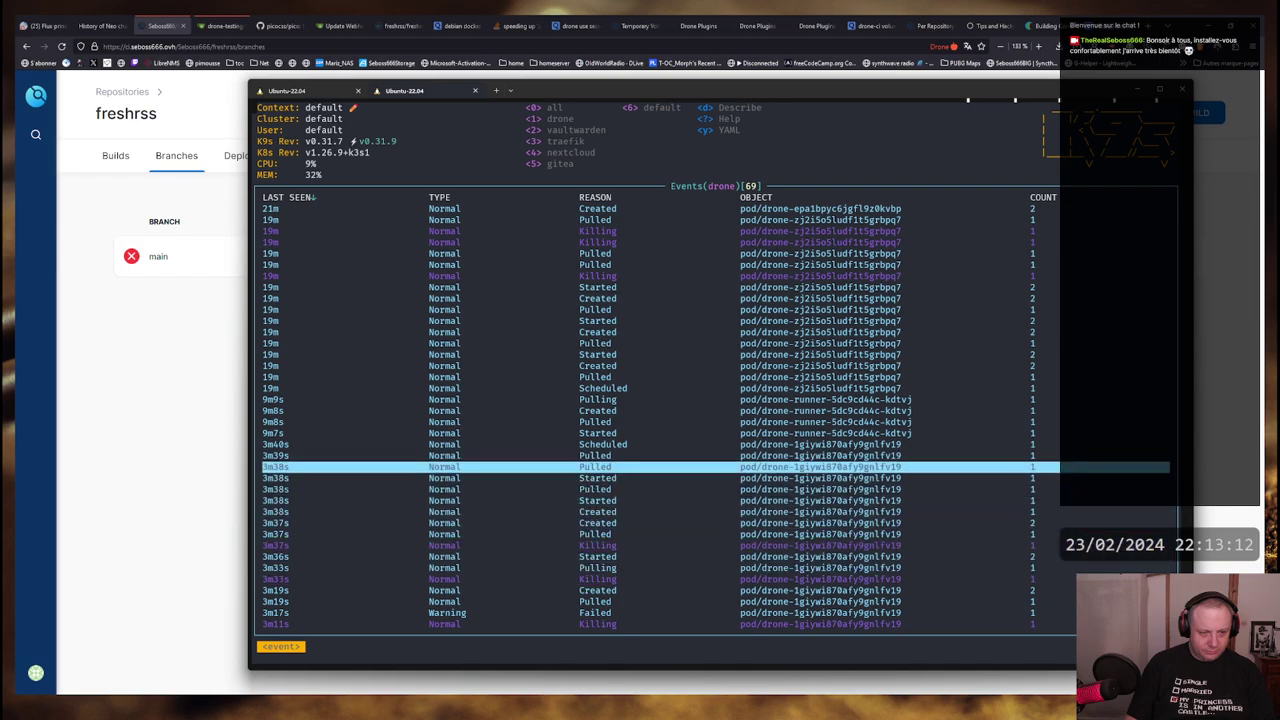
Describe the Scheduled event of pod drone-1giywi870afy9gnlfv19 and the first Pulled event following it
{"action": "key", "text": "Down"}
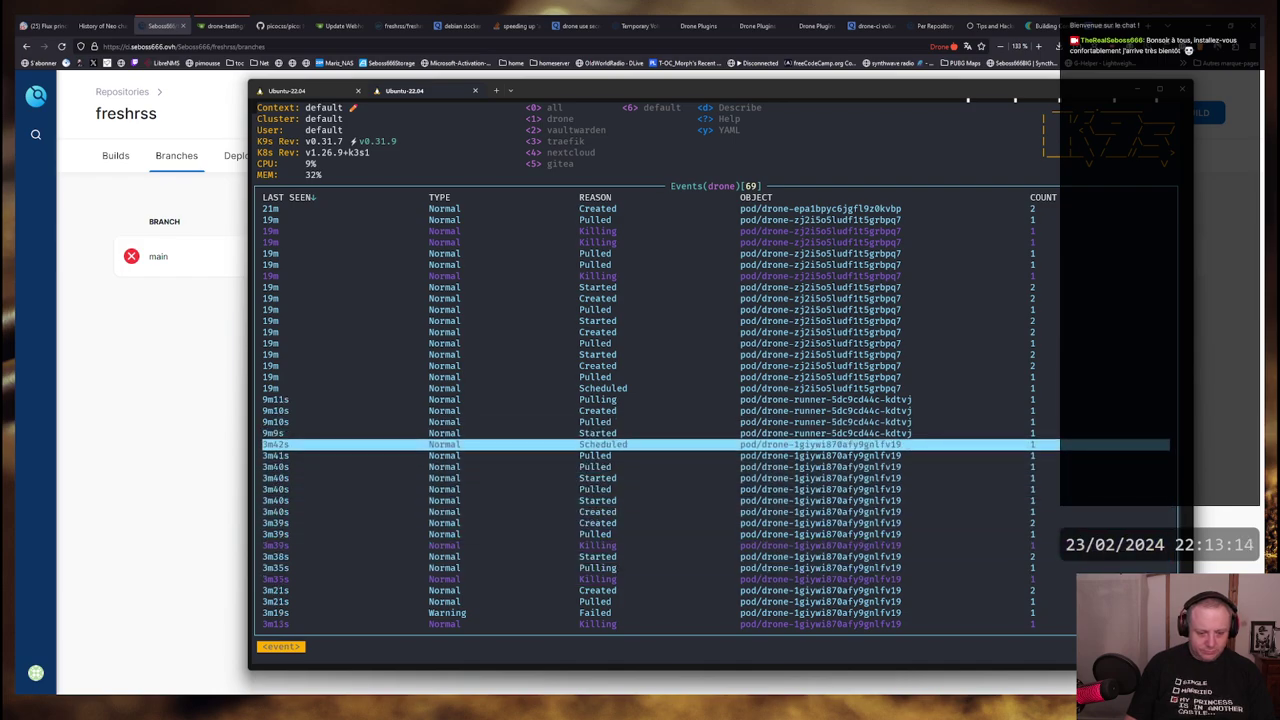
{"action": "key", "text": "d"}
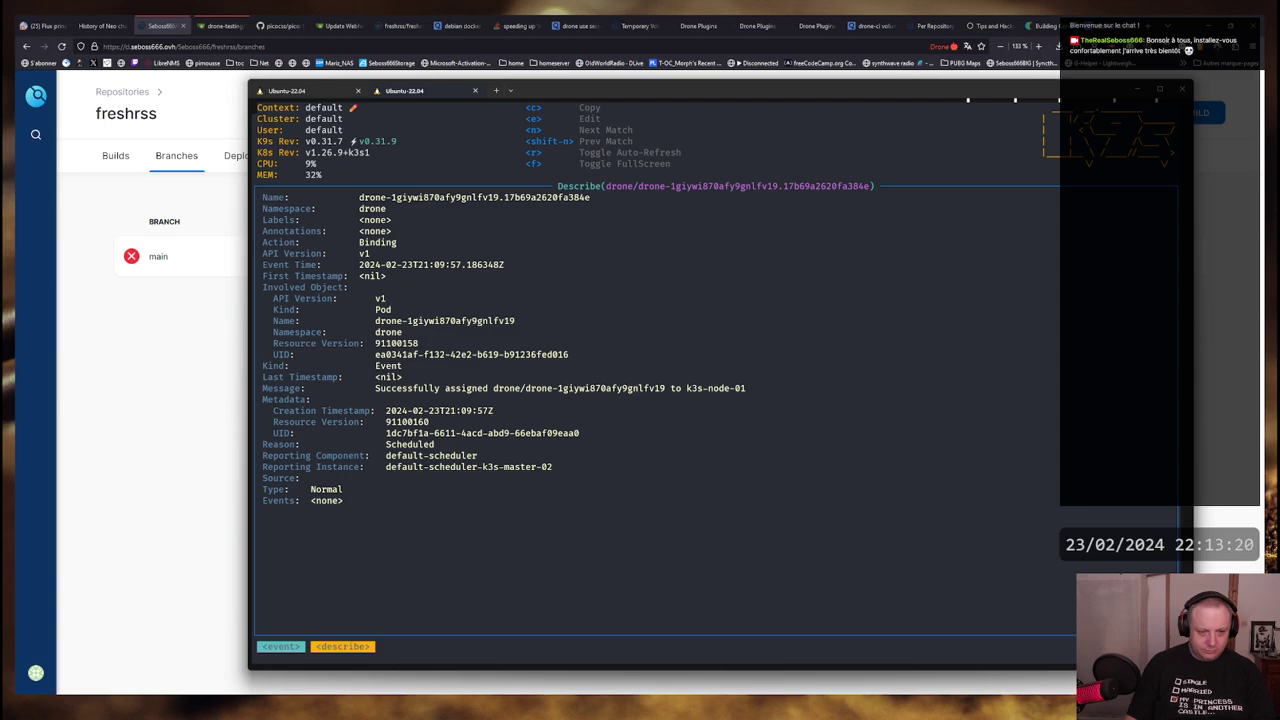
{"action": "key", "text": "Escape"}
{"action": "key", "text": "Down"}
{"action": "key", "text": "Return"}
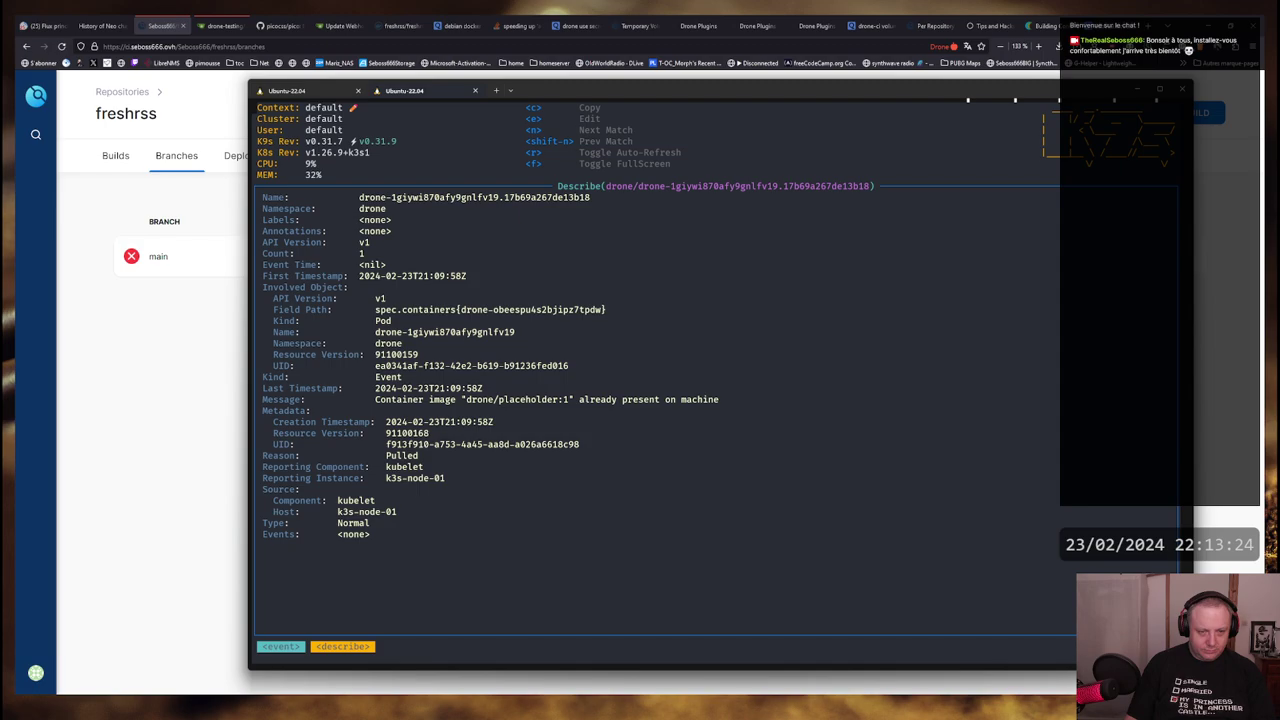
Highlight the Pulled event's container image message, check the images in .drone.yml in Sublime Text, and return to k9s
{"action": "triple_click", "coordinate": [474, 399]}
{"action": "key", "text": "ctrl+c"}
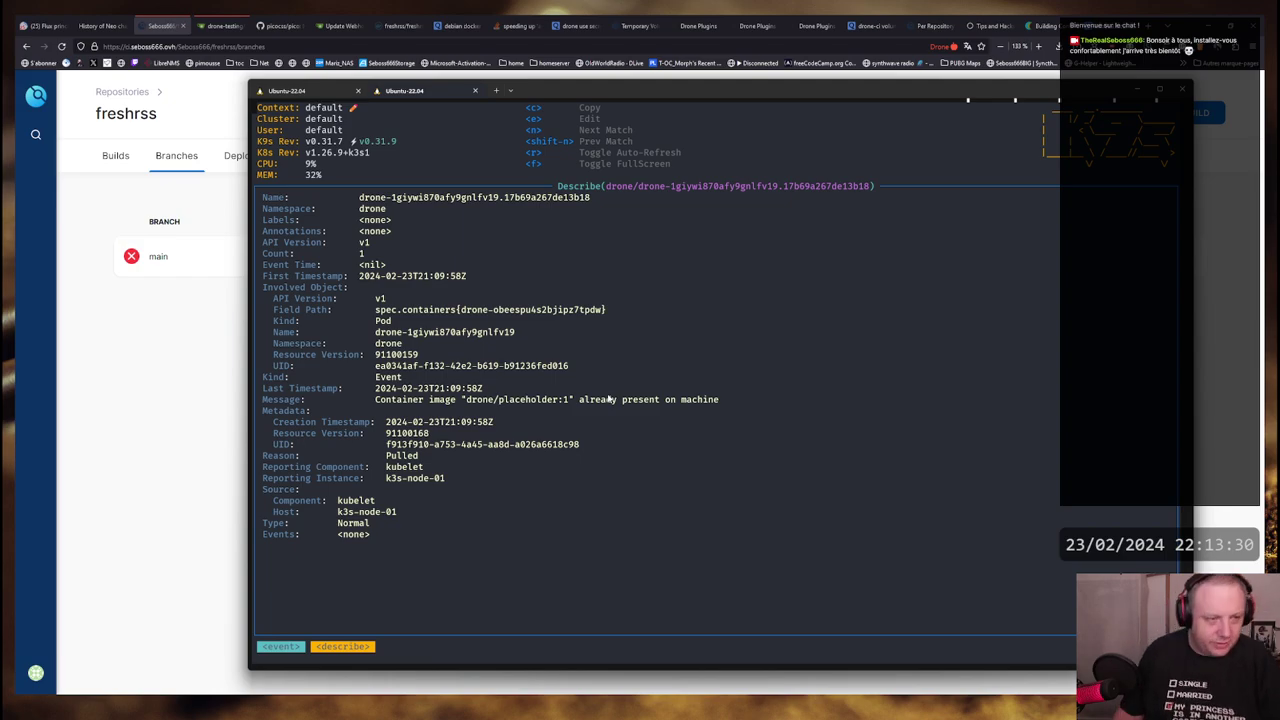
{"action": "key", "text": "alt+Tab"}
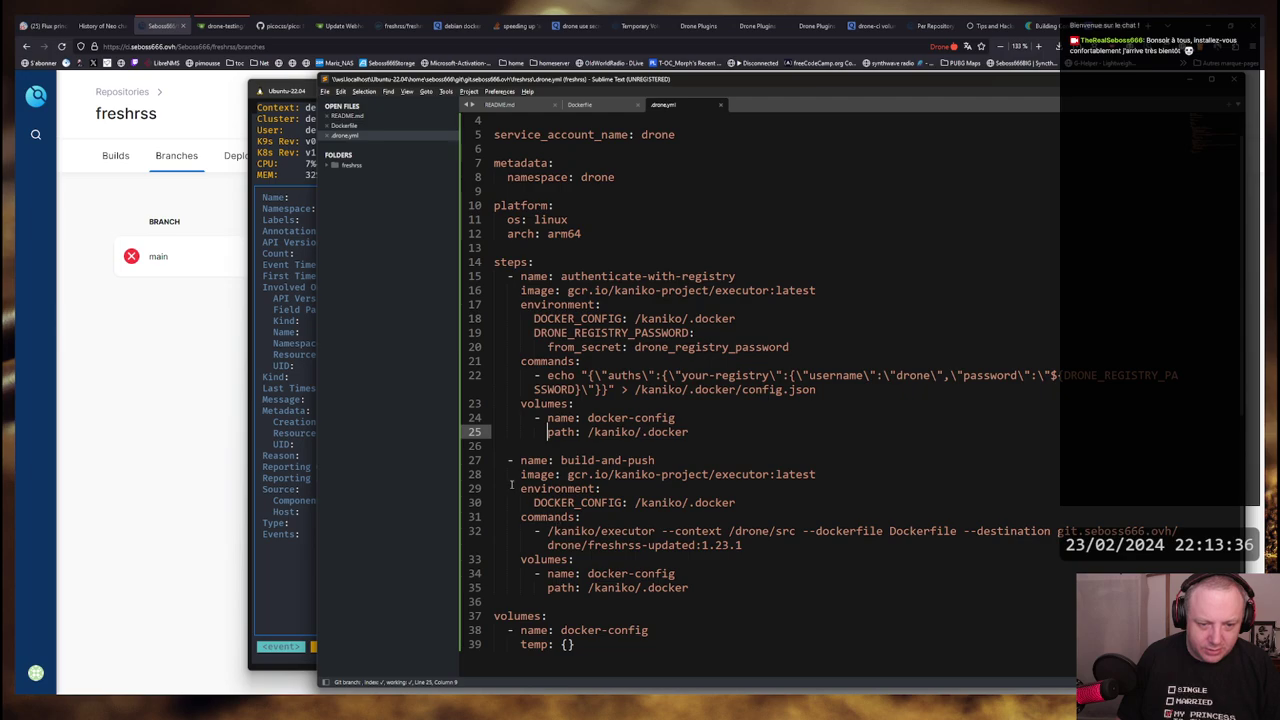
{"action": "key", "text": "alt+Tab"}
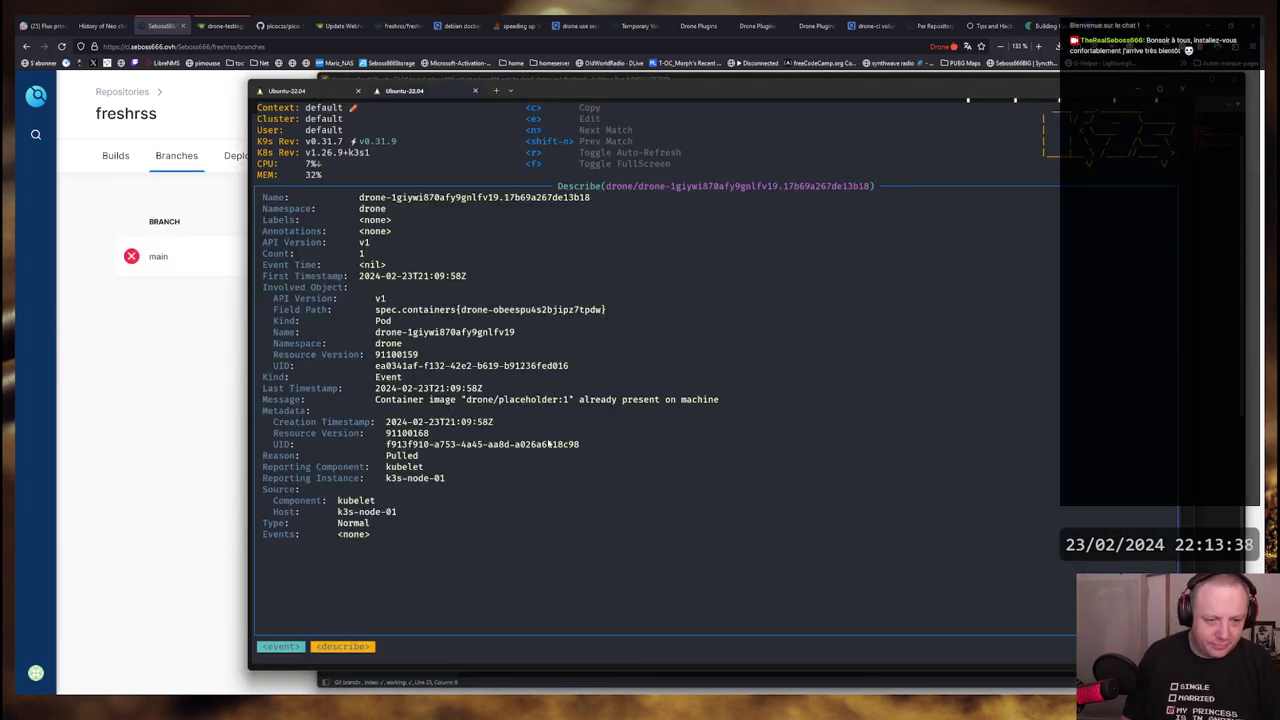
Describe the second Pulled event of the pod and the Started event after it, and go back to the events list
{"action": "key", "text": "Escape"}
{"action": "key", "text": "Down"}
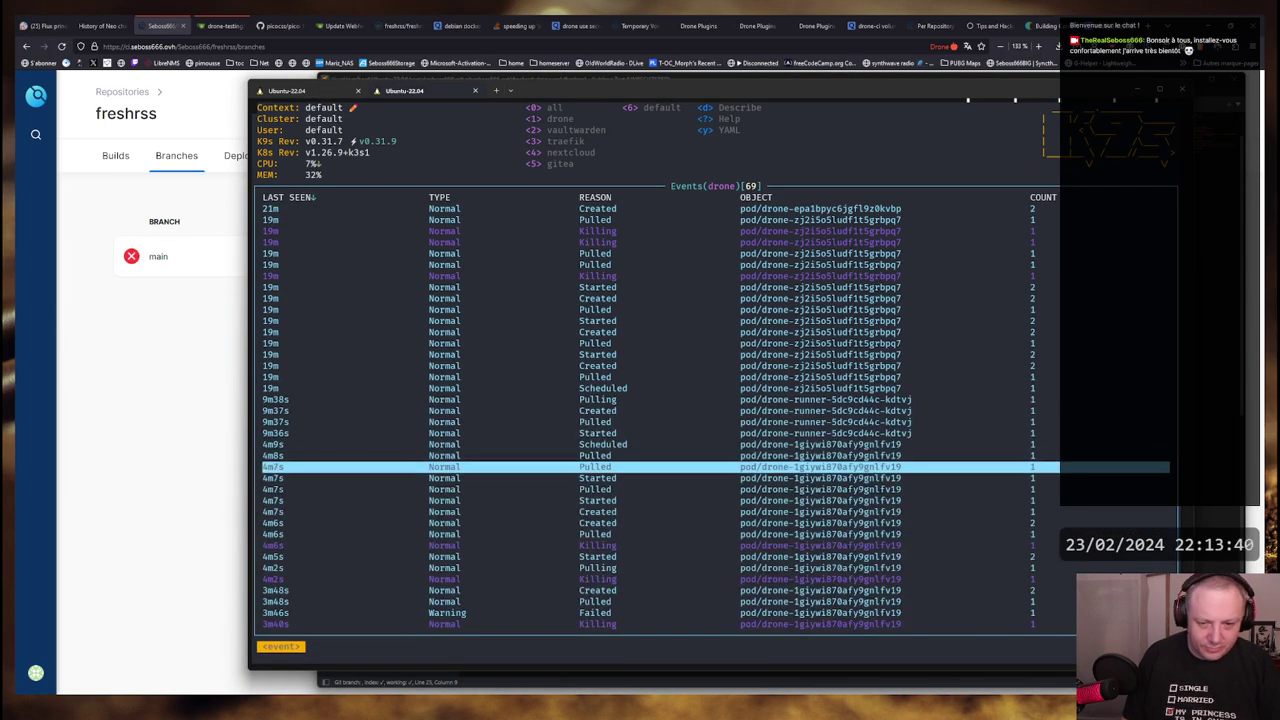
{"action": "key", "text": "d"}
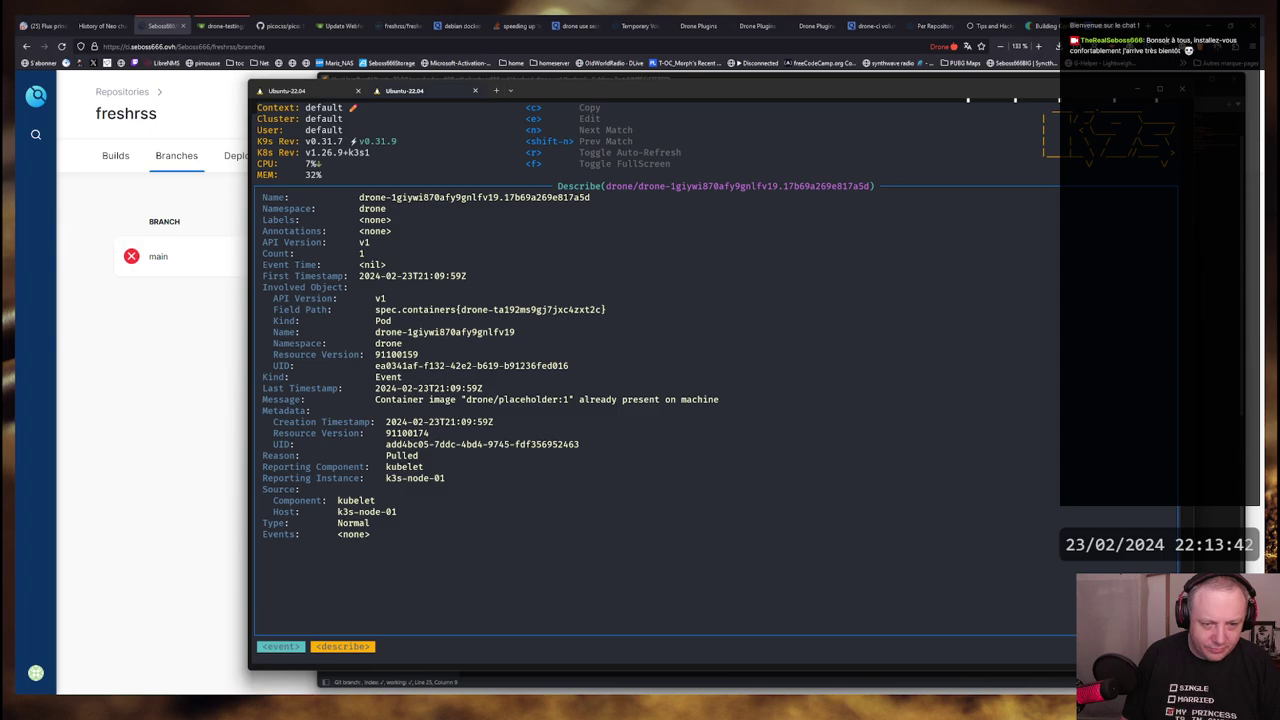
{"action": "key", "text": "Escape"}
{"action": "key", "text": "Down"}
{"action": "key", "text": "d"}
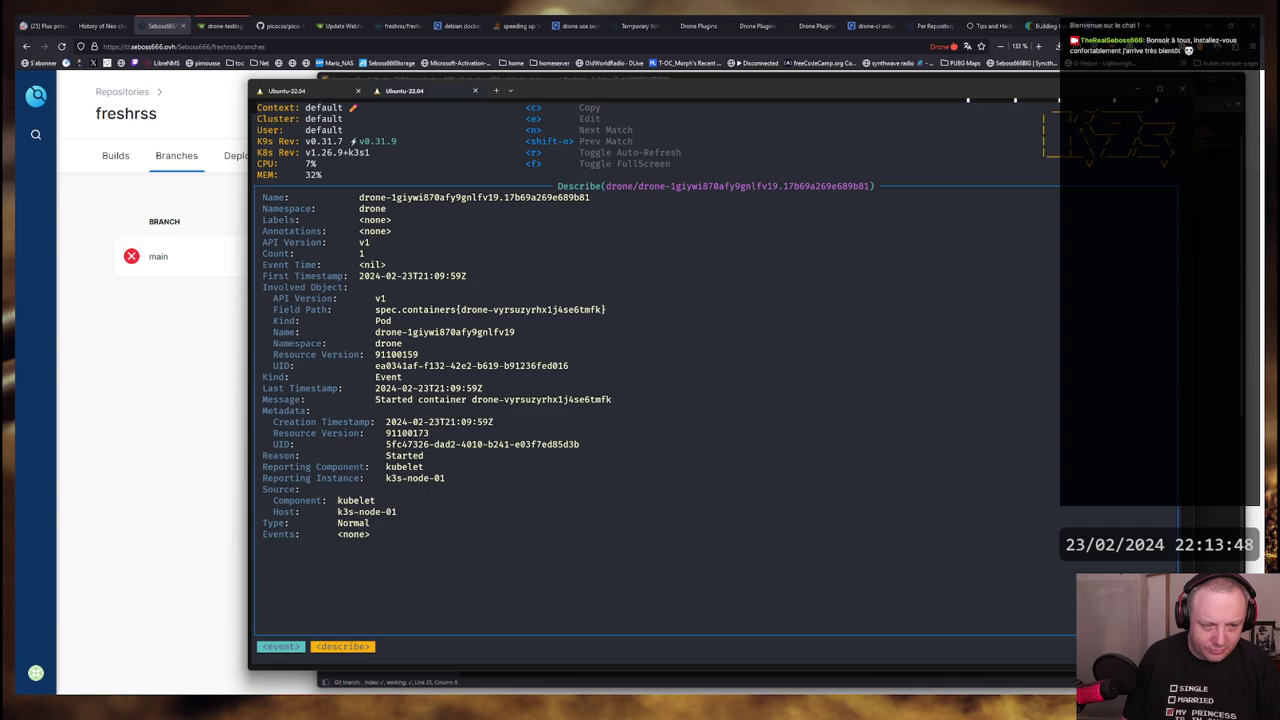
{"action": "key", "text": "Escape"}
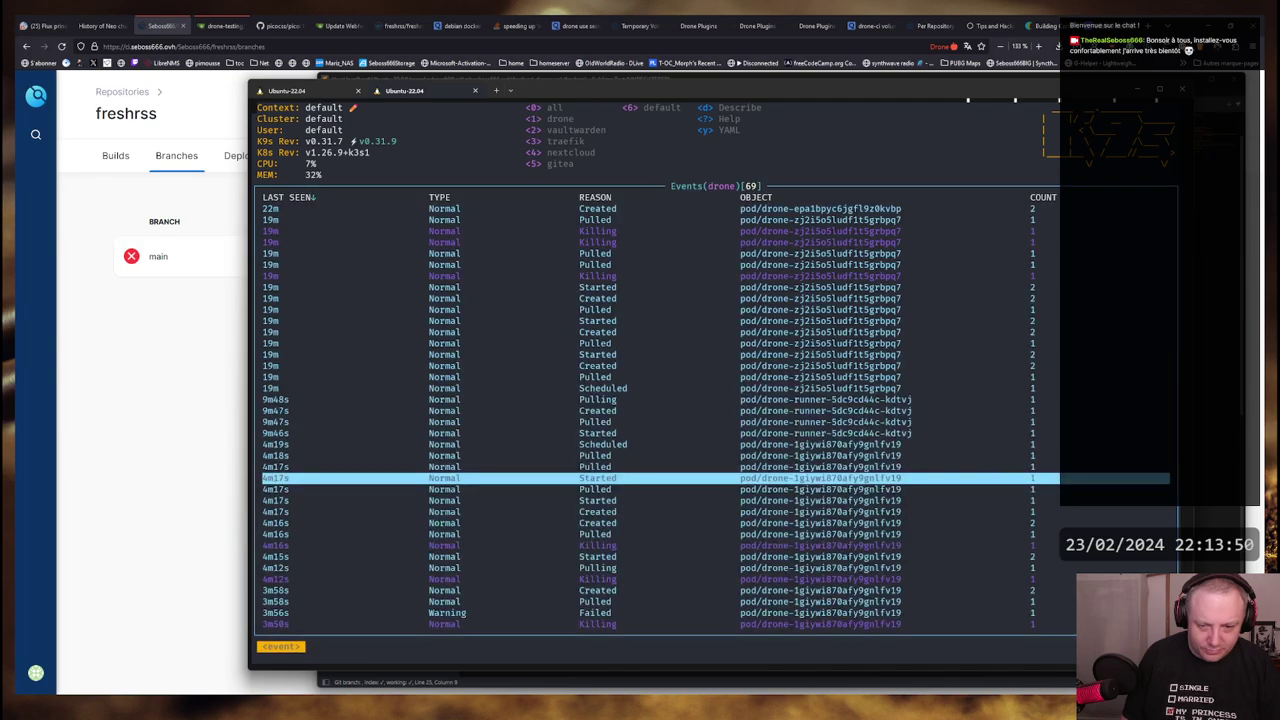
Reopen the second Pulled event and the following Started event to compare the container names in their field paths
{"action": "key", "text": "Up"}
{"action": "key", "text": "d"}
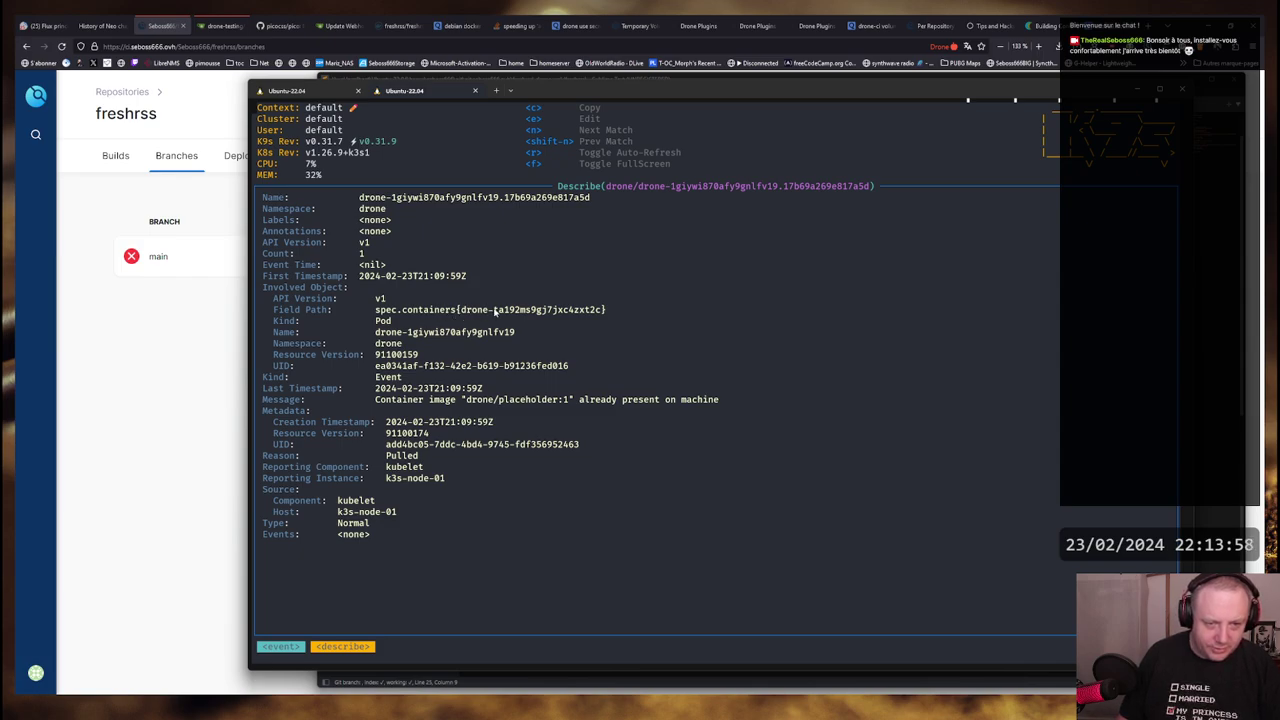
{"action": "left_click_drag", "start_coordinate": [492, 311], "coordinate": [582, 311]}
{"action": "key", "text": "Escape"}
{"action": "key", "text": "Down"}
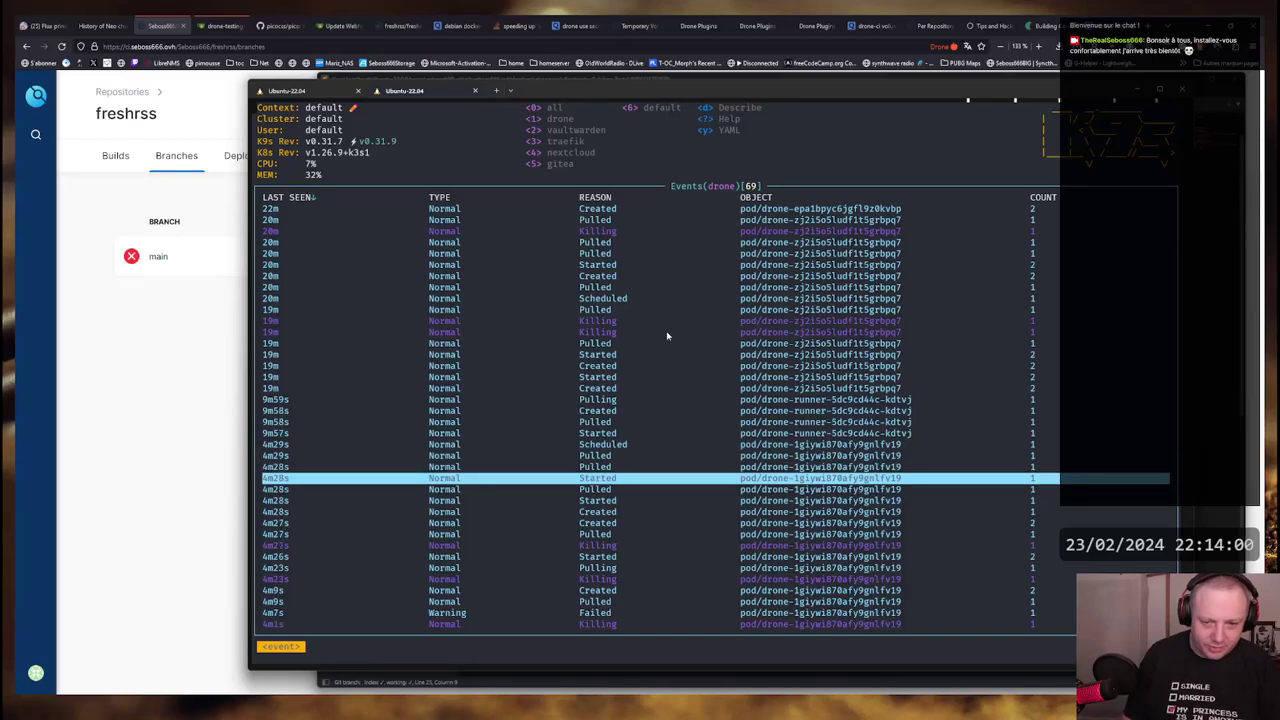
{"action": "key", "text": "d"}
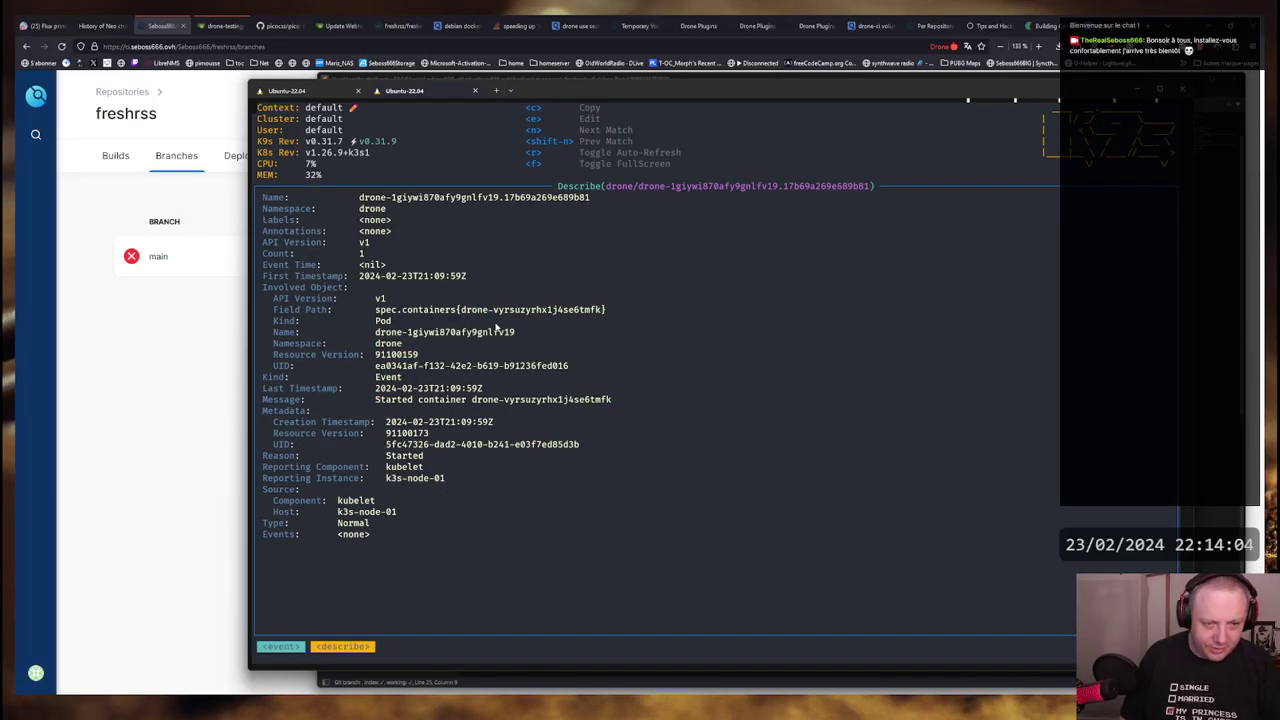
{"action": "left_click_drag", "start_coordinate": [496, 326], "coordinate": [458, 309]}
Describe the third Pulled event of the pod and the second Started event following it
{"action": "key", "text": "Escape"}
{"action": "key", "text": "Down"}
{"action": "key", "text": "d"}
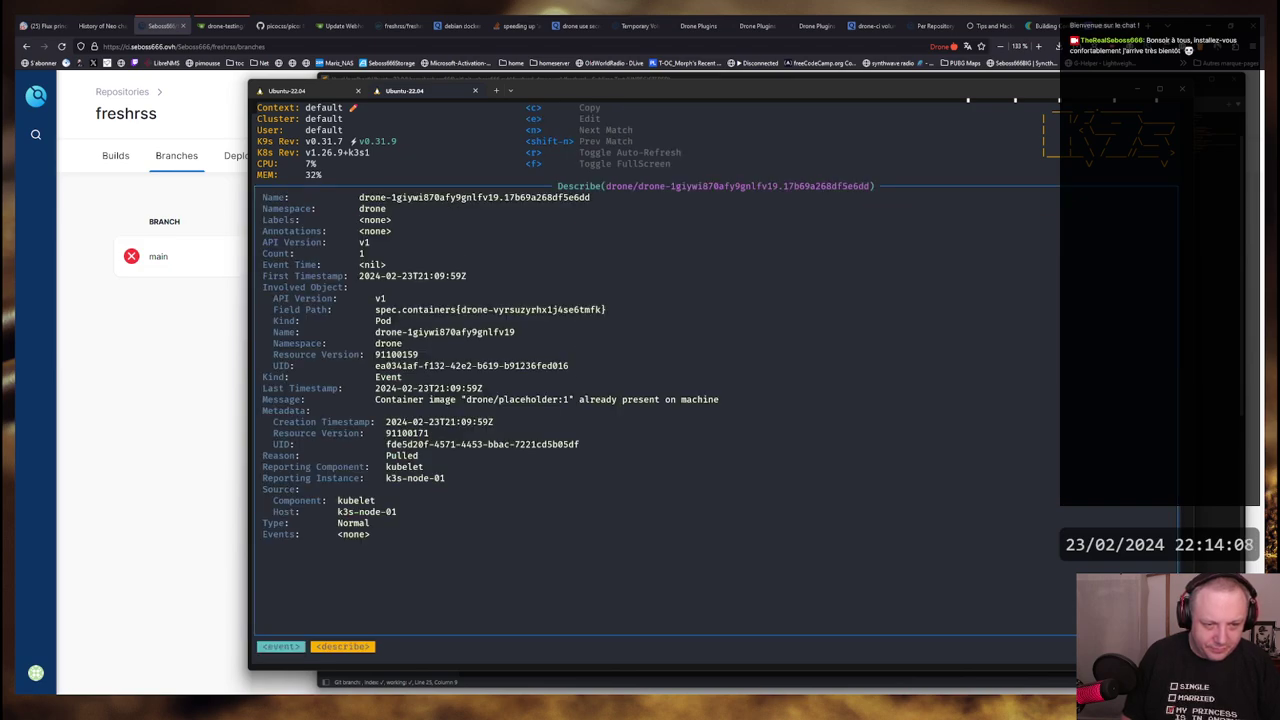
{"action": "key", "text": "Escape"}
{"action": "key", "text": "Down"}
{"action": "key", "text": "d"}
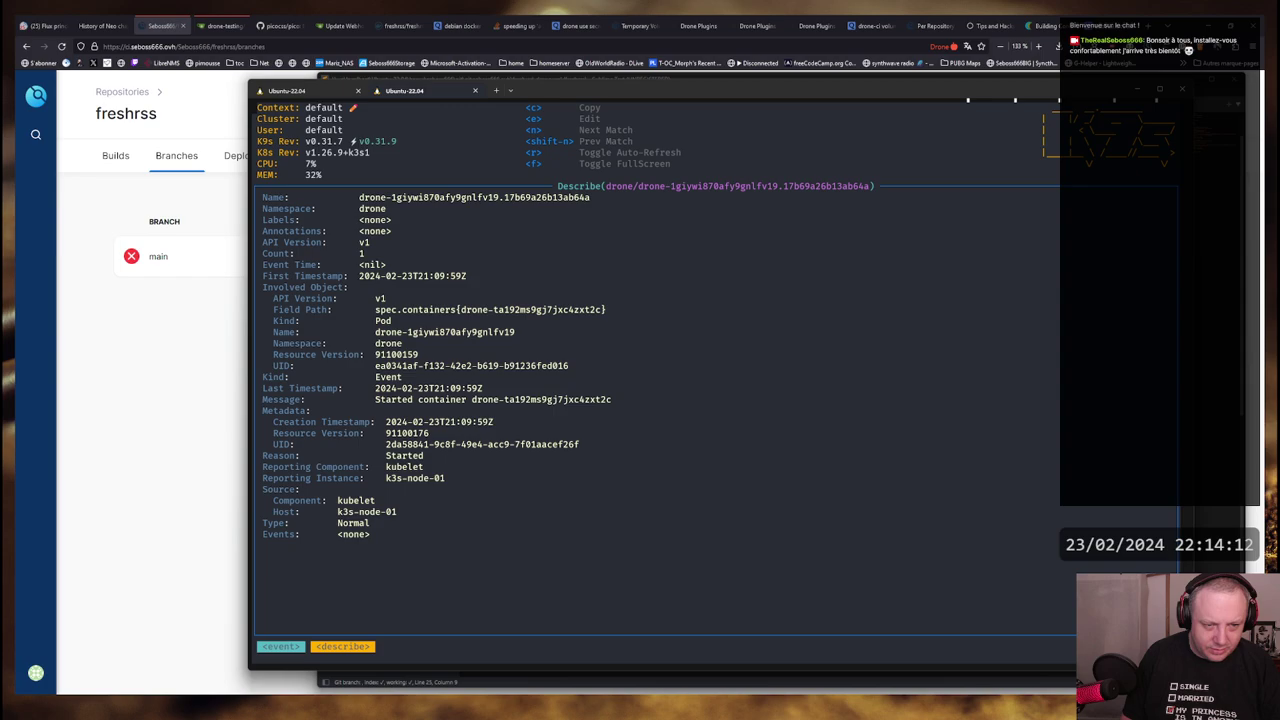
Check the description of the pod's first Created event and return to the events list
{"action": "key", "text": "Escape"}
{"action": "key", "text": "Down"}
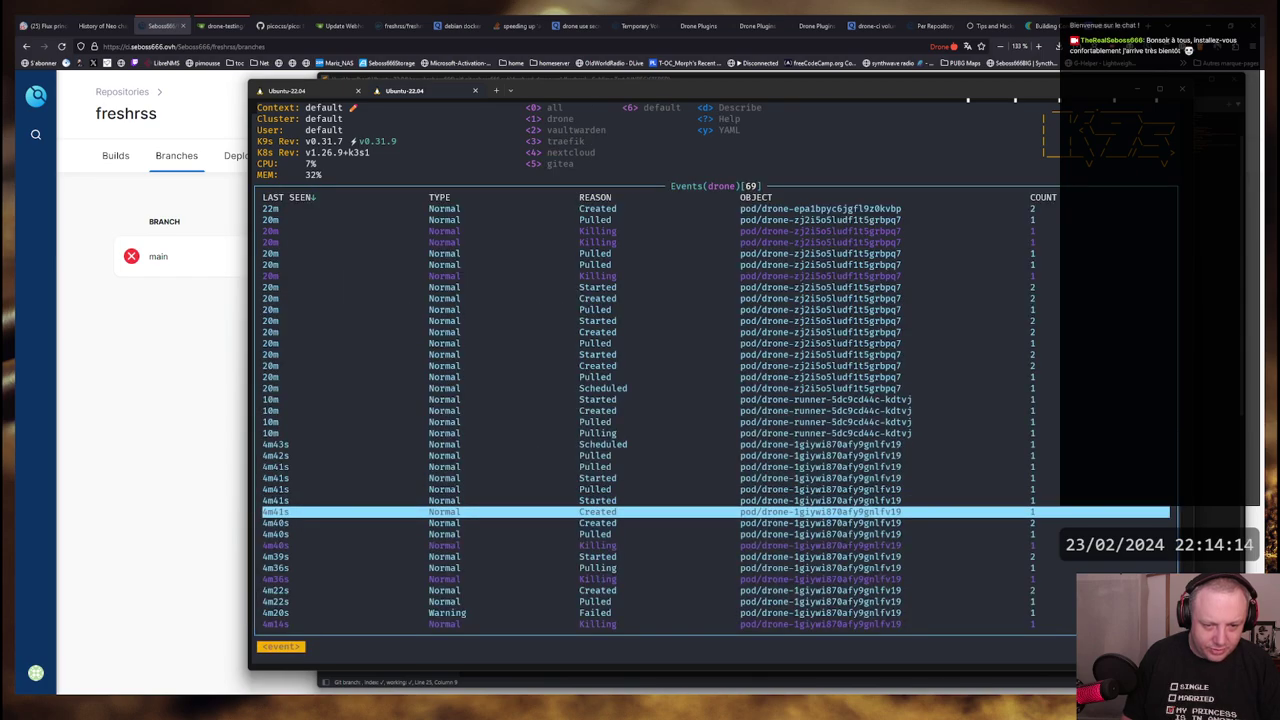
{"action": "key", "text": "d"}
{"action": "key", "text": "Escape"}
{"action": "key", "text": "Up"}
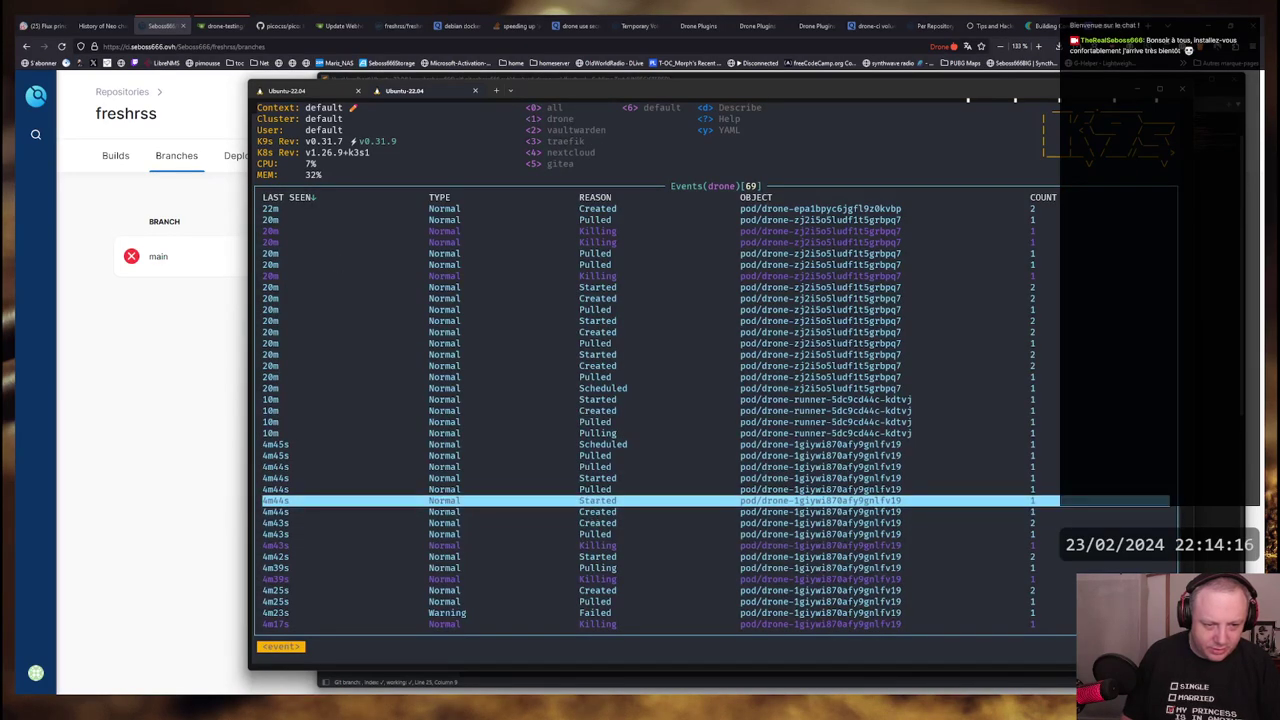
Describe the pod's second Created event and the Pulled event right after it
{"action": "key", "text": "Down"}
{"action": "key", "text": "Up"}
{"action": "key", "text": "Down"}
{"action": "key", "text": "Down"}
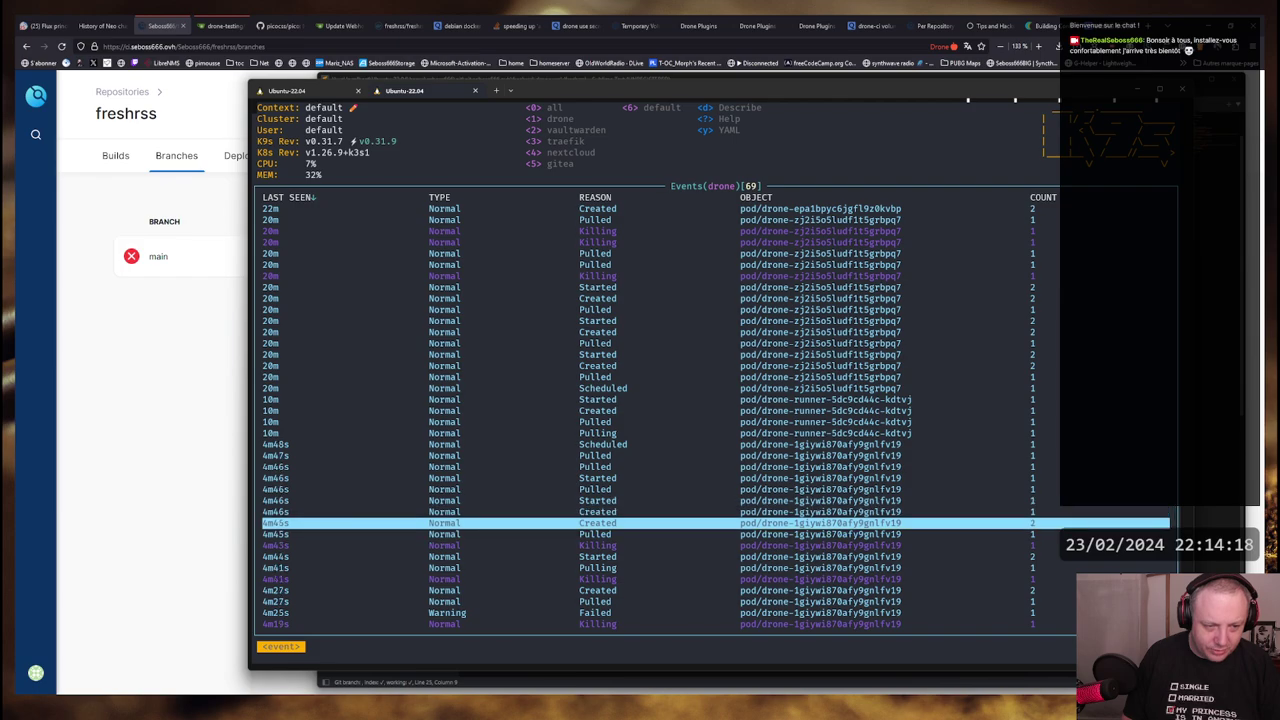
{"action": "key", "text": "d"}
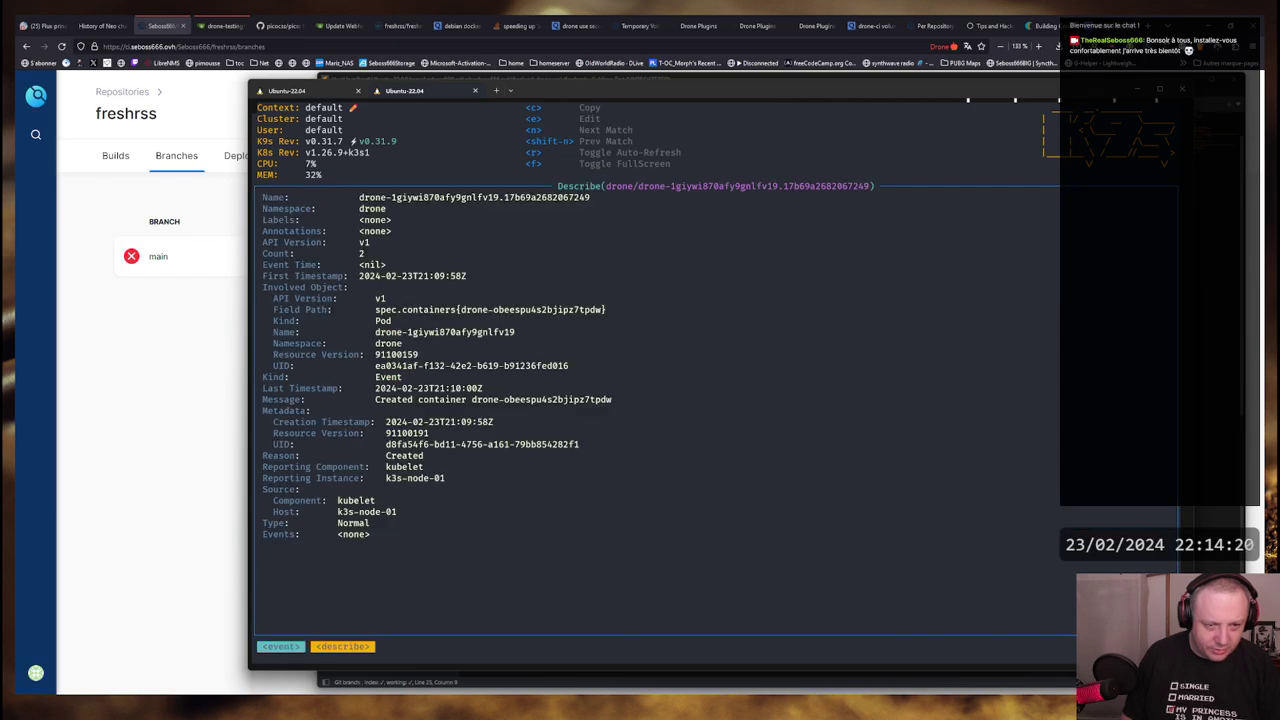
{"action": "key", "text": "Escape"}
{"action": "key", "text": "Down"}
{"action": "key", "text": "d"}
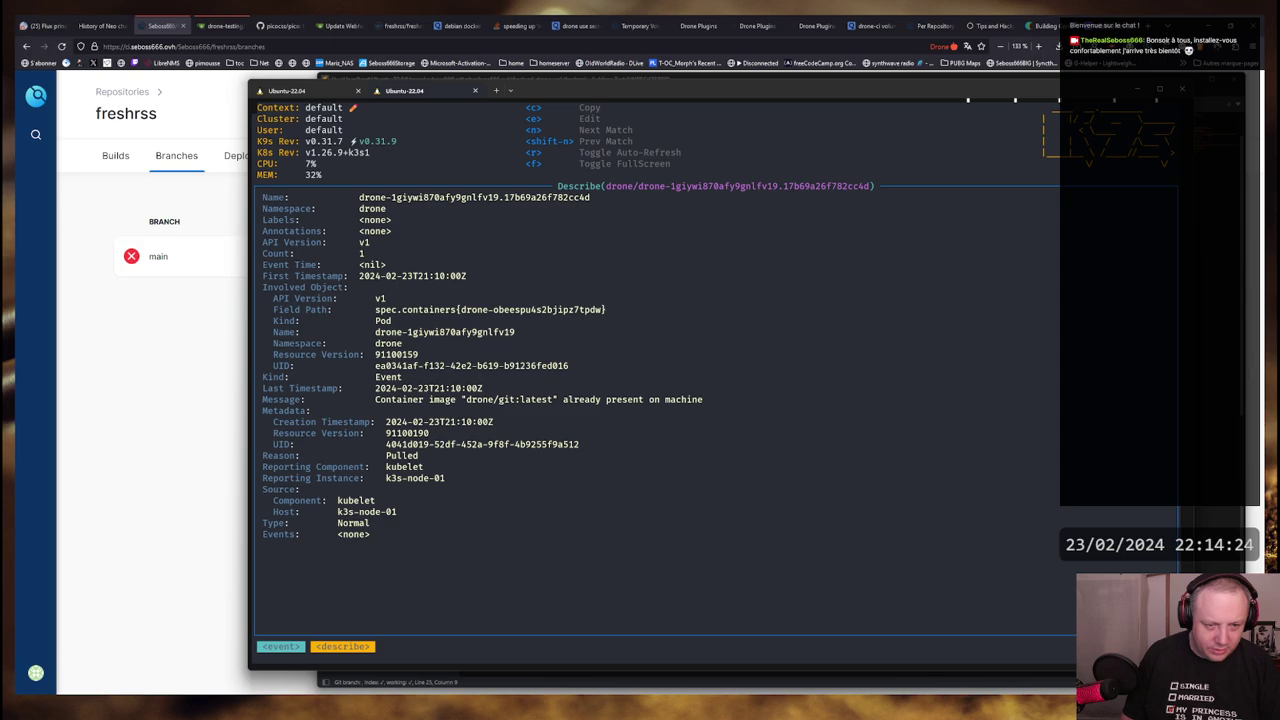
Describe the pod's first Killing event and the Started event right after it
{"action": "key", "text": "Escape"}
{"action": "key", "text": "Down"}
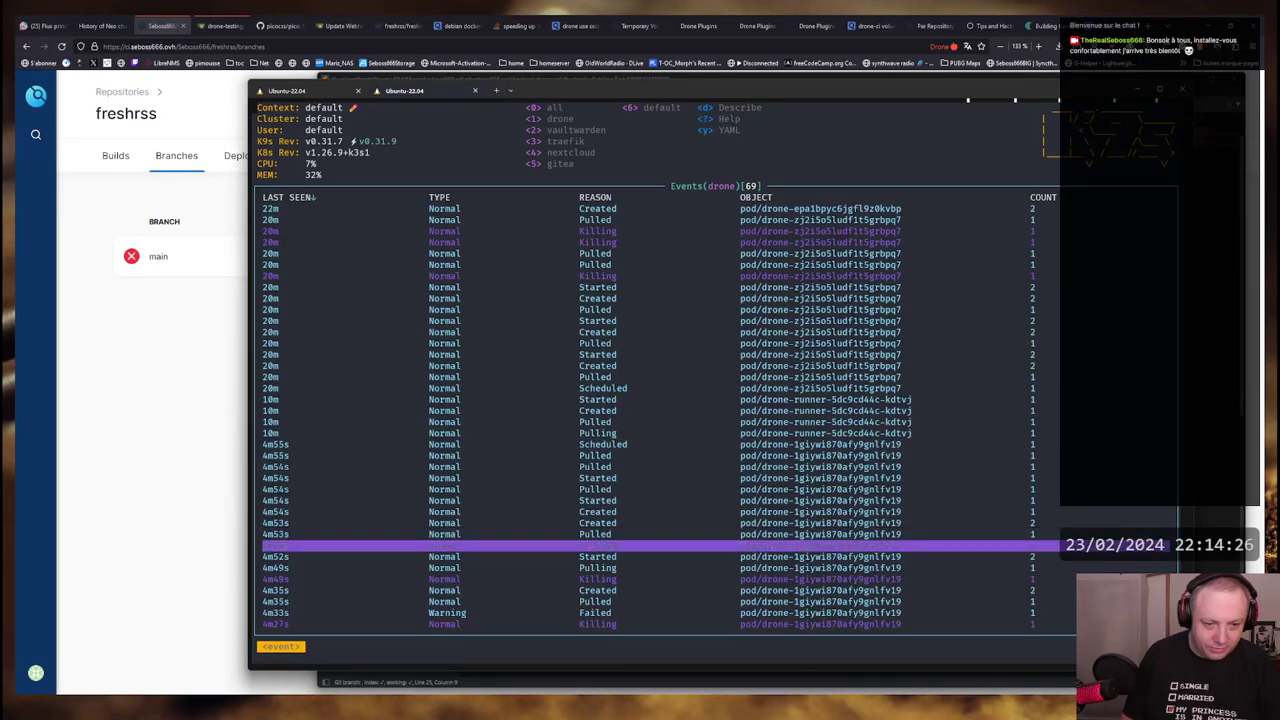
{"action": "key", "text": "d"}
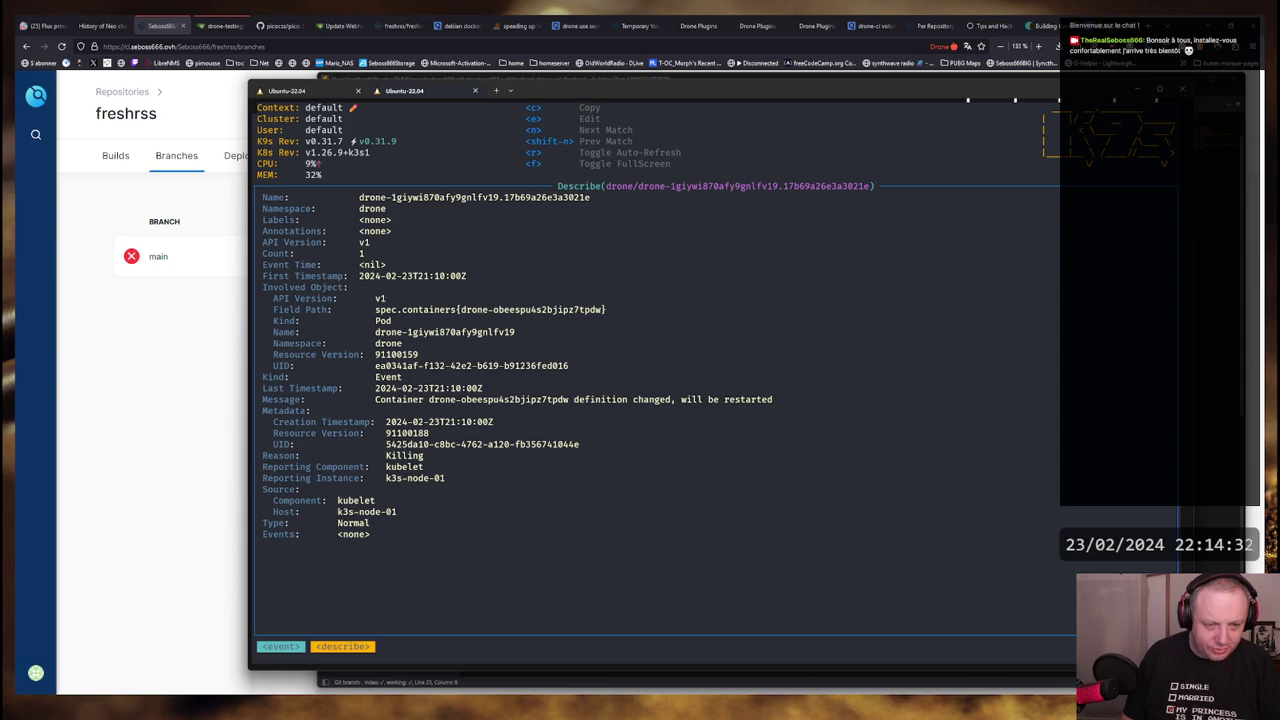
{"action": "key", "text": "Escape"}
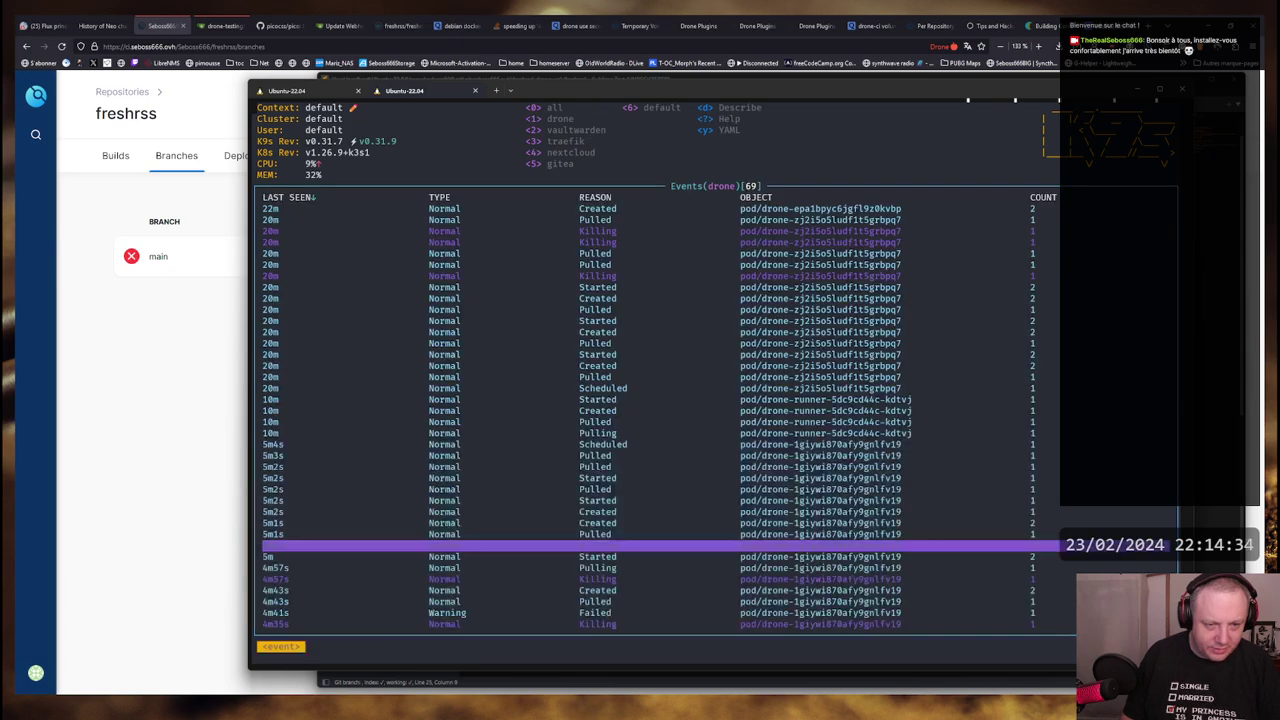
{"action": "key", "text": "d"}
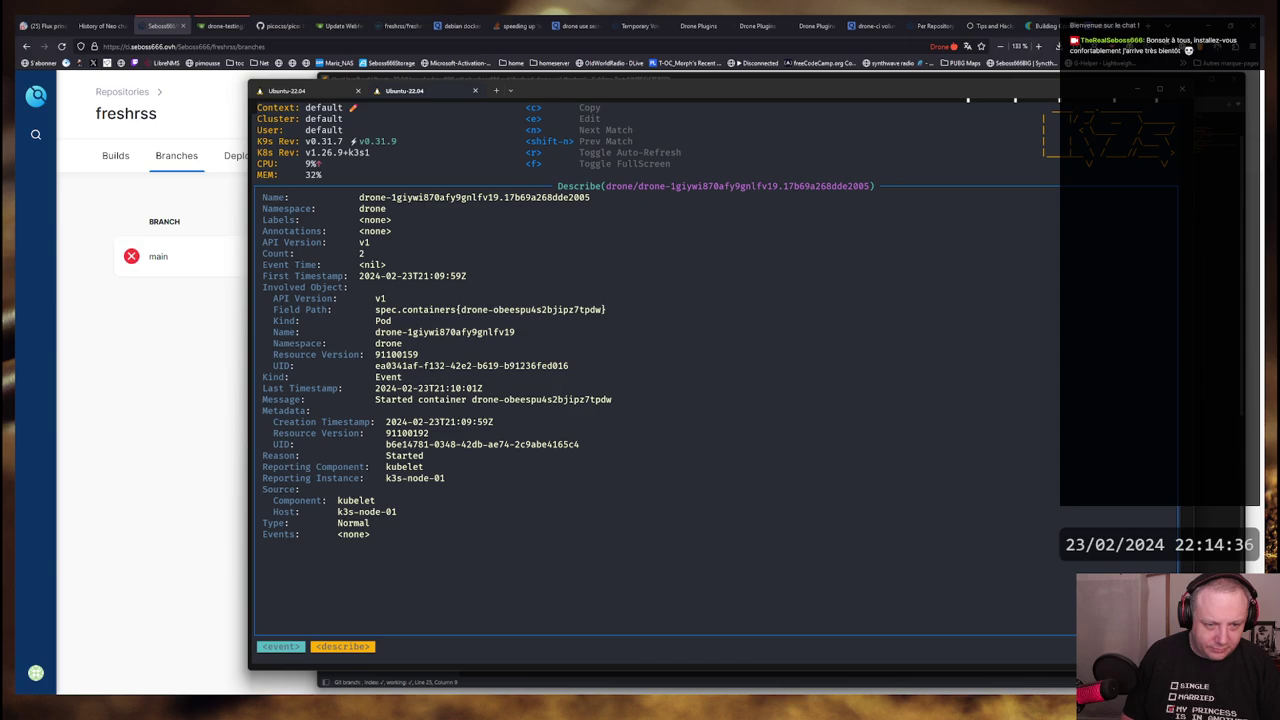
Describe the pod's Pulling event and the Killing event that follows it
{"action": "key", "text": "Escape"}
{"action": "key", "text": "Down"}
{"action": "key", "text": "d"}
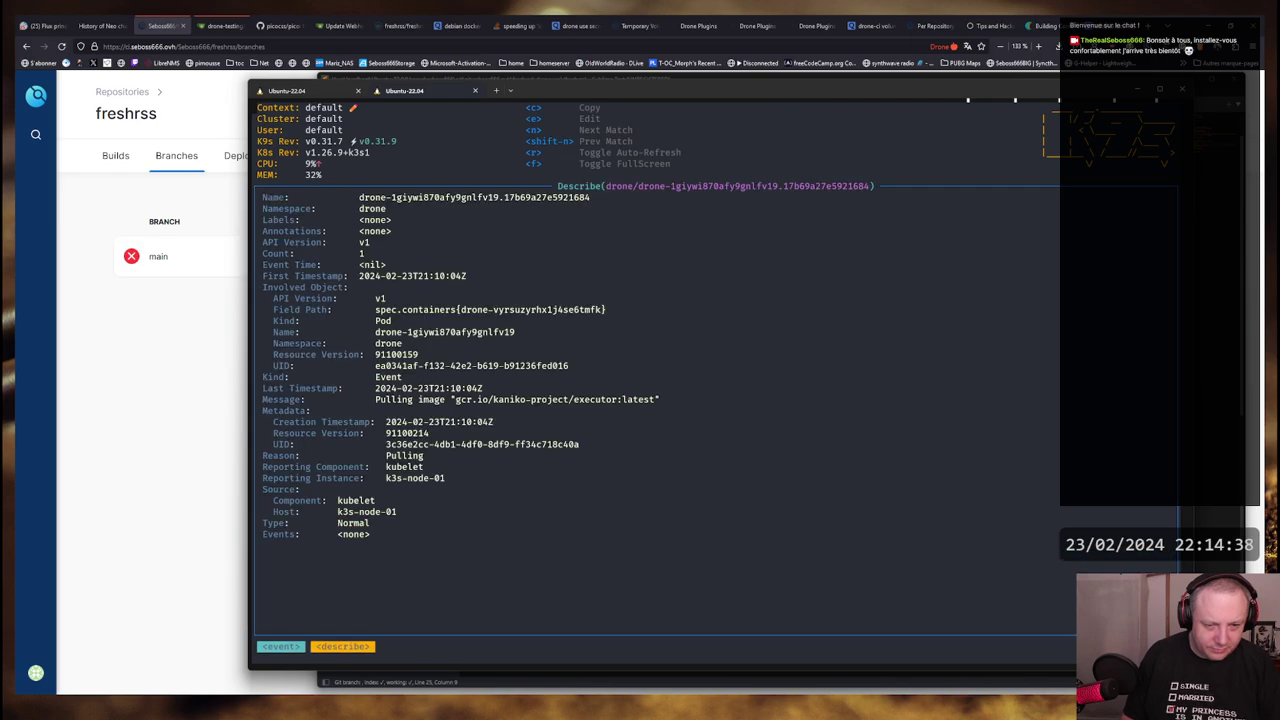
{"action": "key", "text": "Escape"}
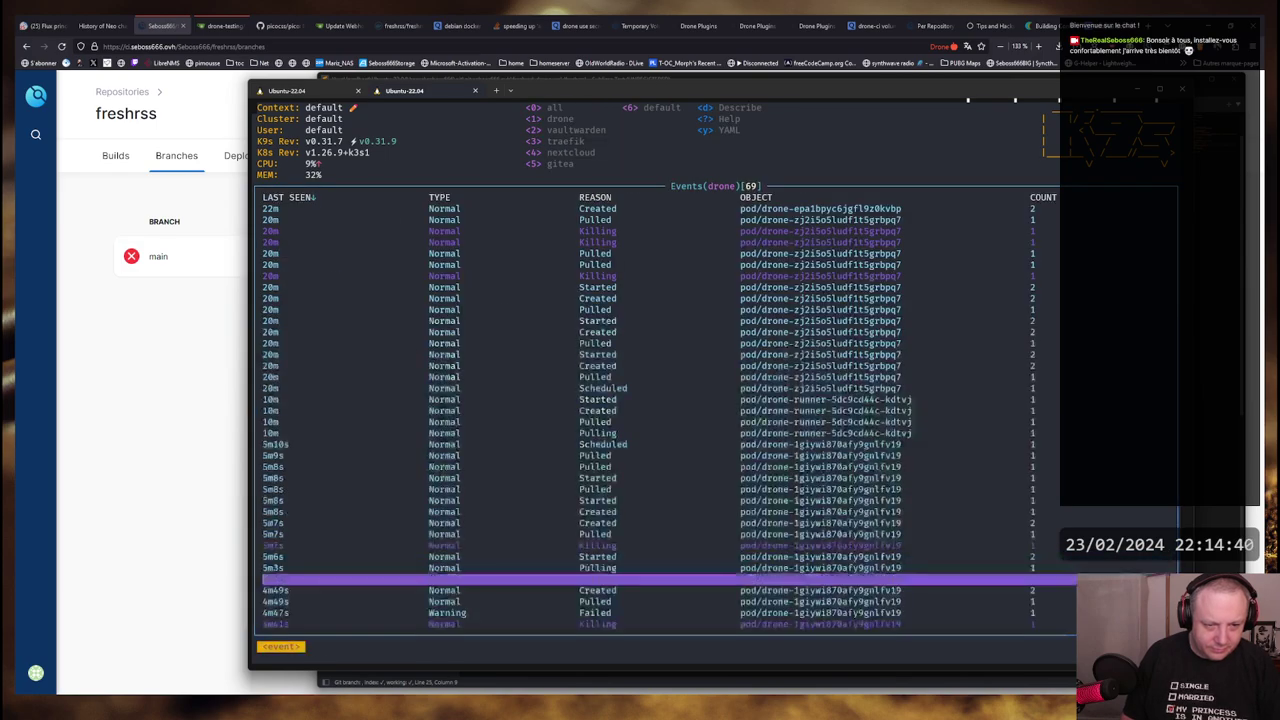
{"action": "key", "text": "Down"}
{"action": "key", "text": "d"}
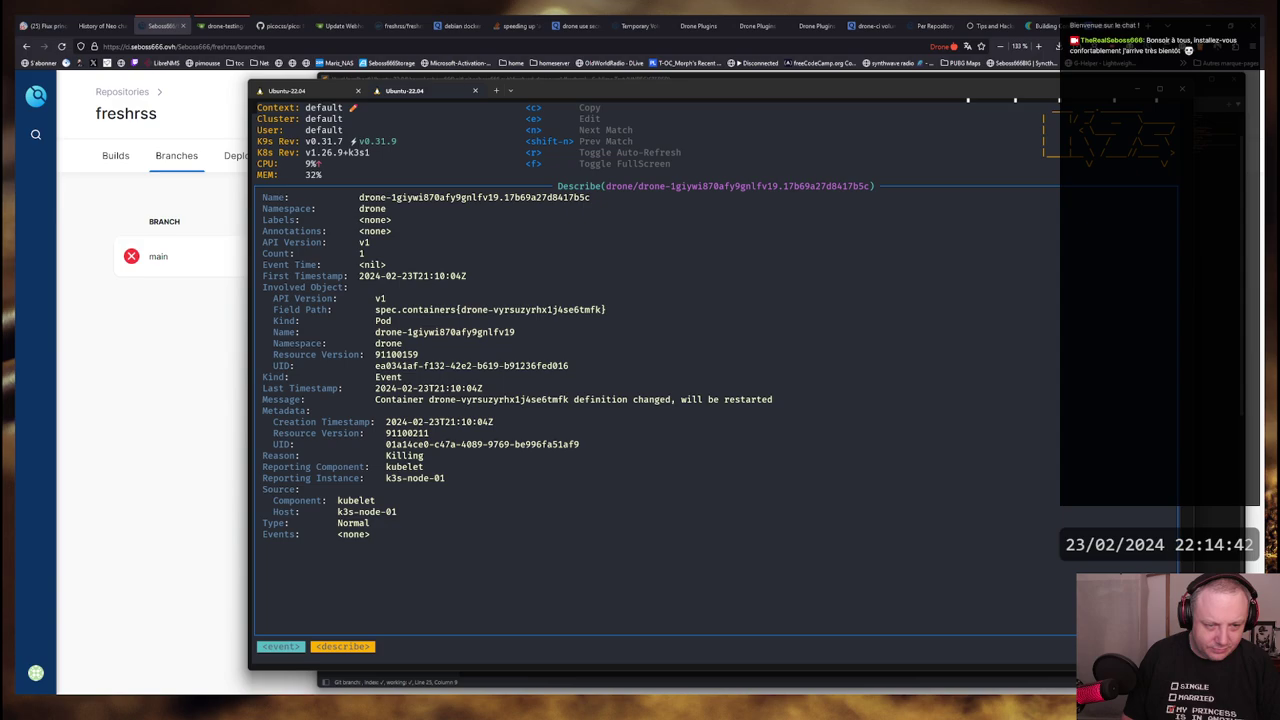
Describe the pod's last Created event and the Pulled event right after it
{"action": "key", "text": "Escape"}
{"action": "key", "text": "Down"}
{"action": "key", "text": "d"}
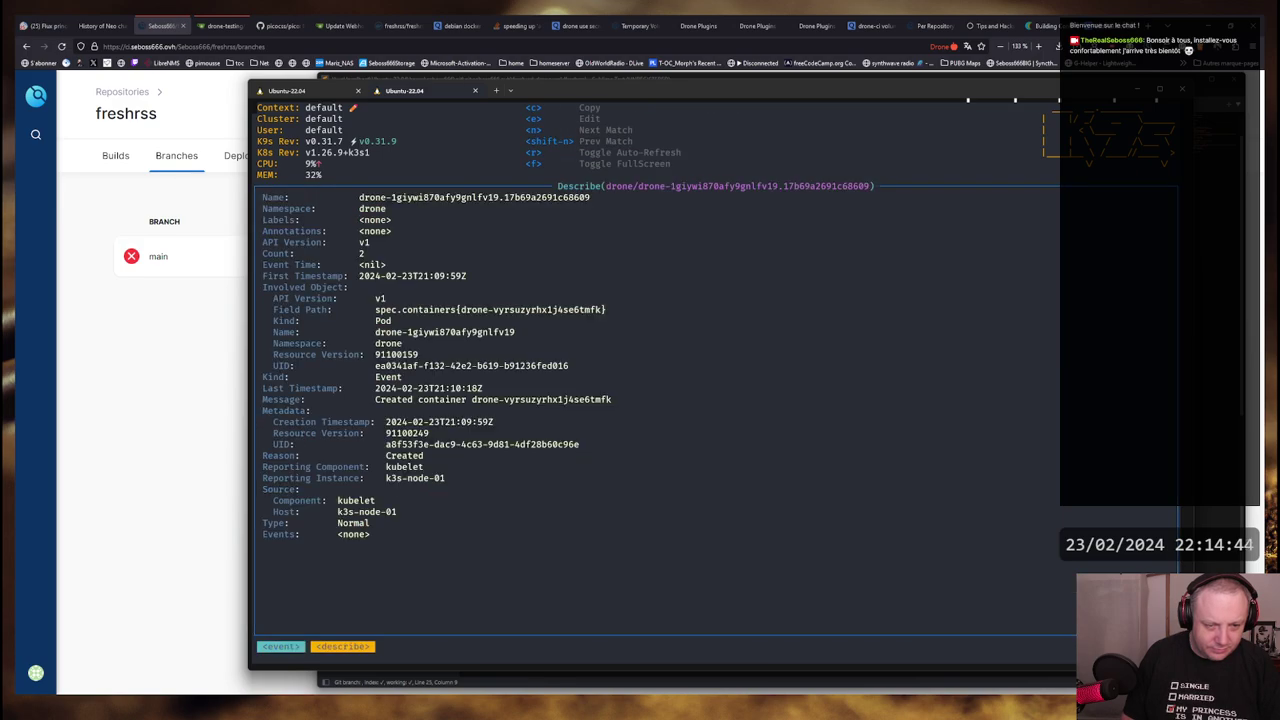
{"action": "key", "text": "Escape"}
{"action": "key", "text": "Down"}
{"action": "key", "text": "d"}
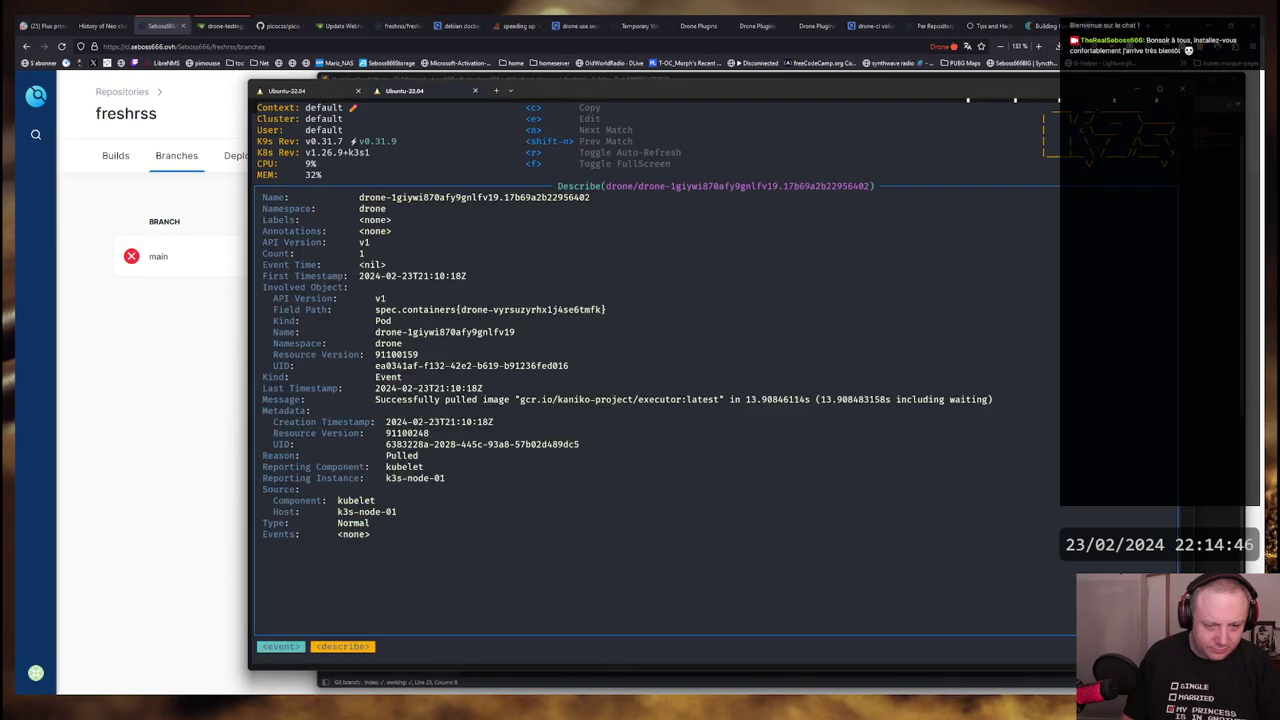
Describe the pod's Failed warning event to read its error message
{"action": "key", "text": "Escape"}
{"action": "key", "text": "Down"}
{"action": "key", "text": "d"}
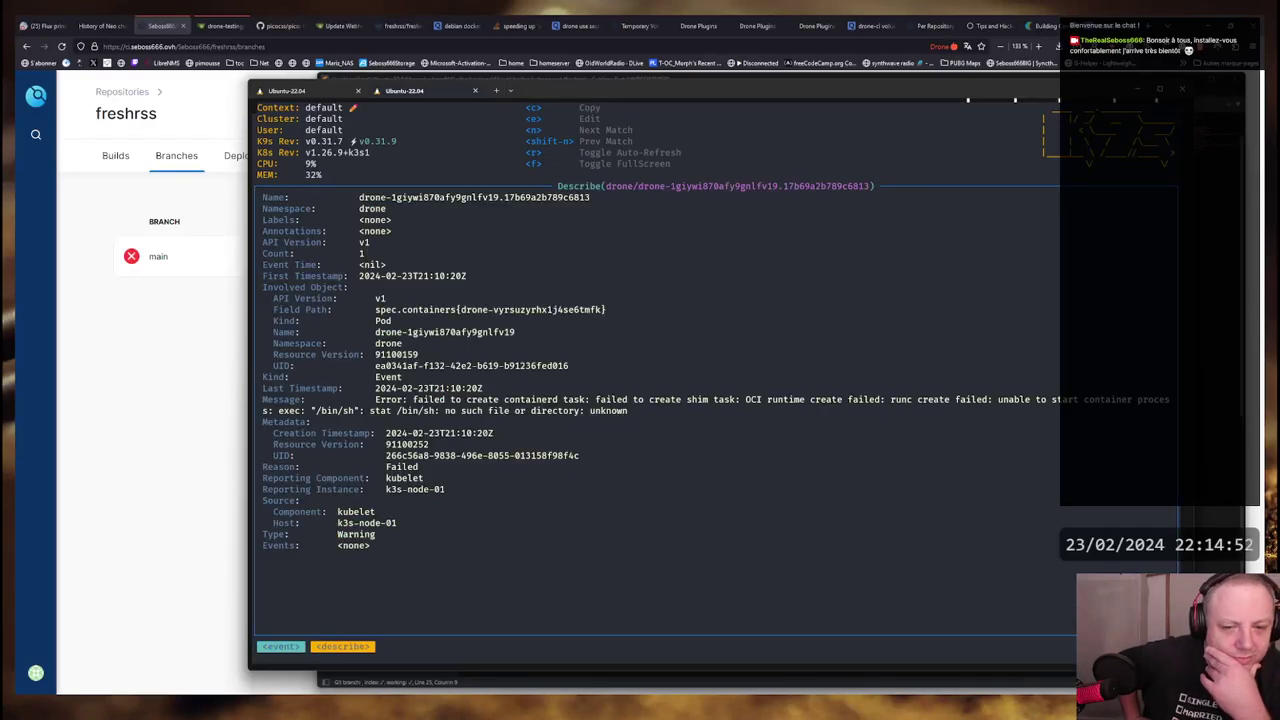
Open the freshrss builds list, then switch to .drone.yml in Sublime Text and select the authenticate-with-registry step's echo command
{"action": "left_click", "coordinate": [112, 156]}
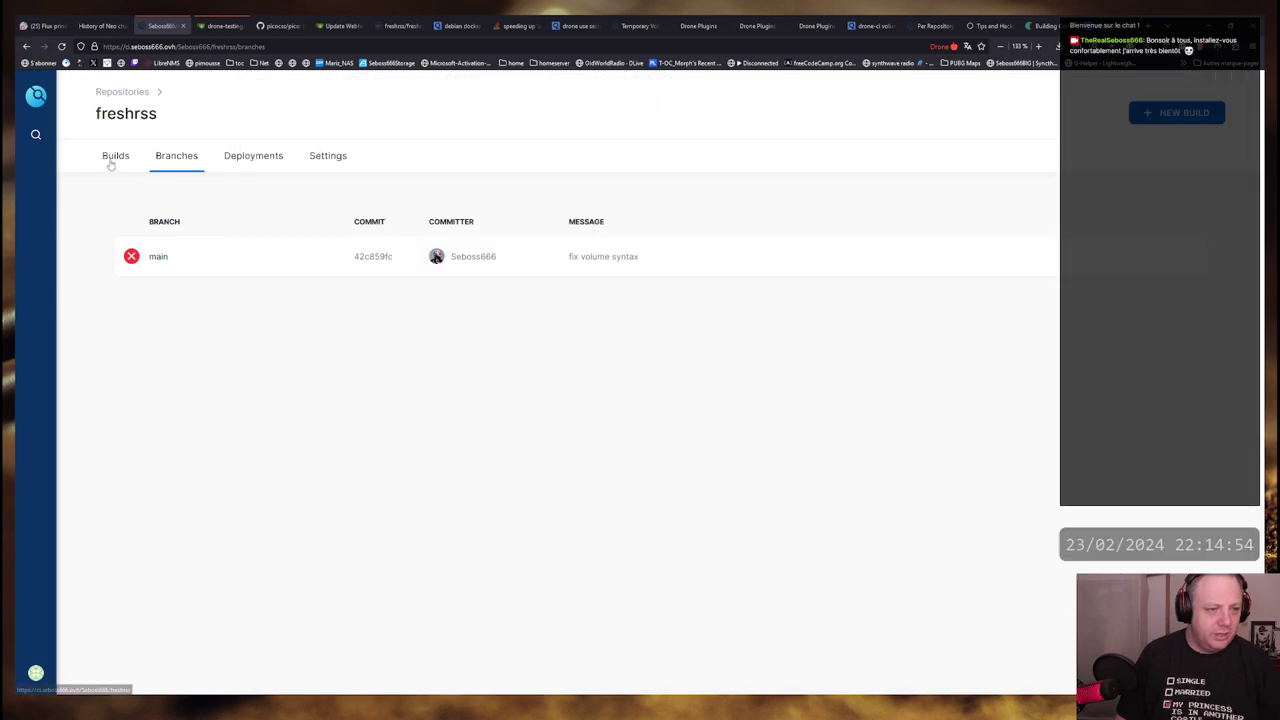
{"action": "key", "text": "alt+Tab"}
{"action": "key", "text": "alt+Tab"}
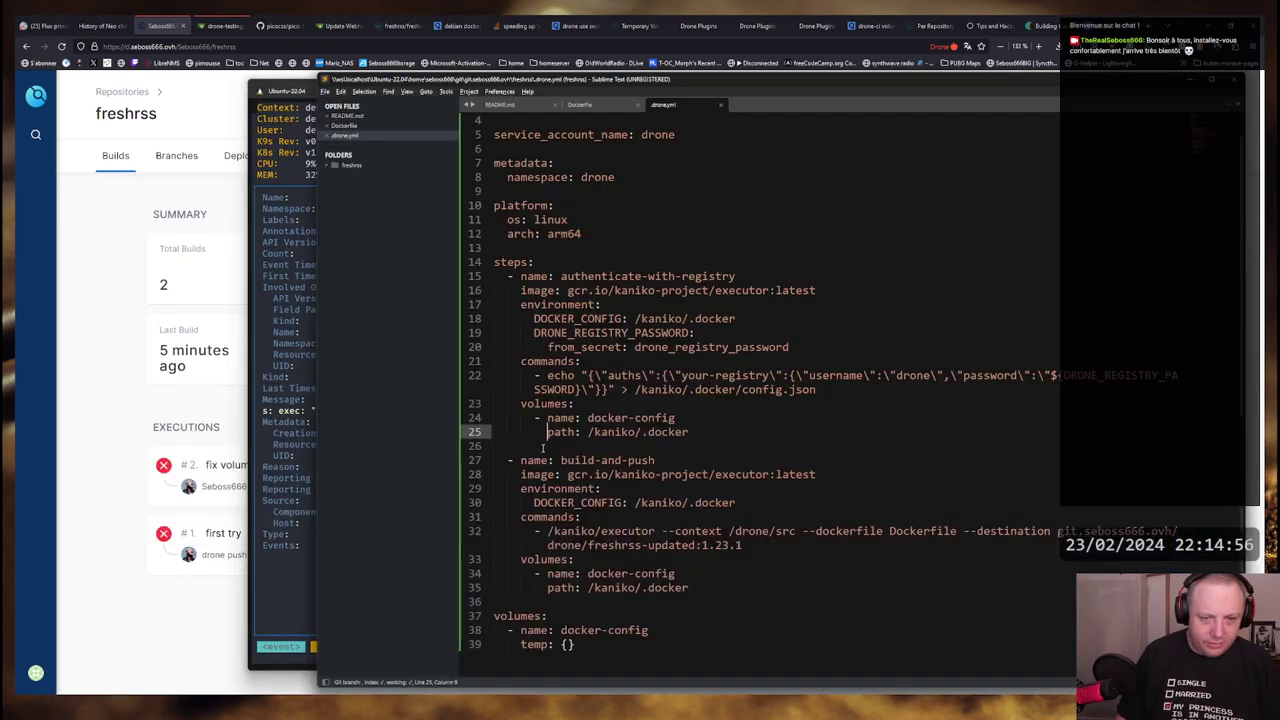
{"action": "mouse_move", "coordinate": [547, 375]}
{"action": "left_mouse_down"}
{"action": "mouse_move", "coordinate": [815, 390]}
{"action": "mouse_move", "coordinate": [547, 390]}
{"action": "mouse_move", "coordinate": [547, 375]}
{"action": "left_mouse_up"}
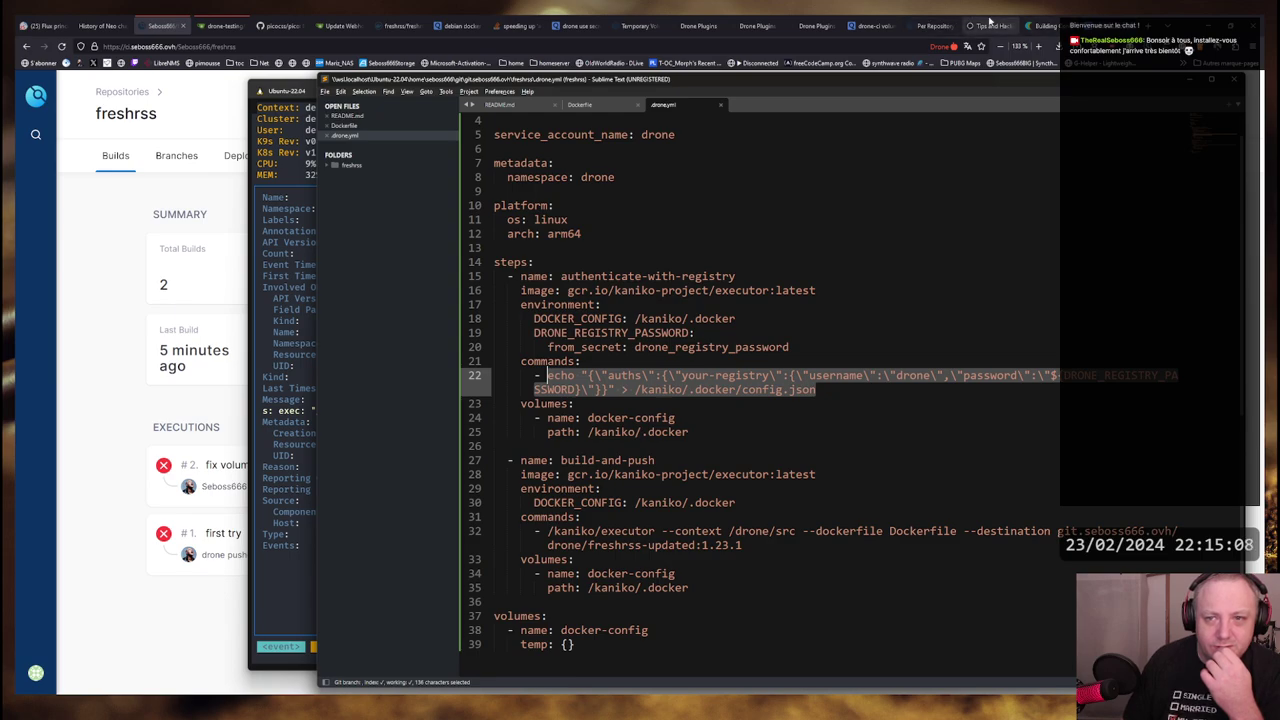
Switch to the browser's Drone CI tips page tab and run a web search there for "kaniko github actions"
{"action": "left_click", "coordinate": [1088, 22]}
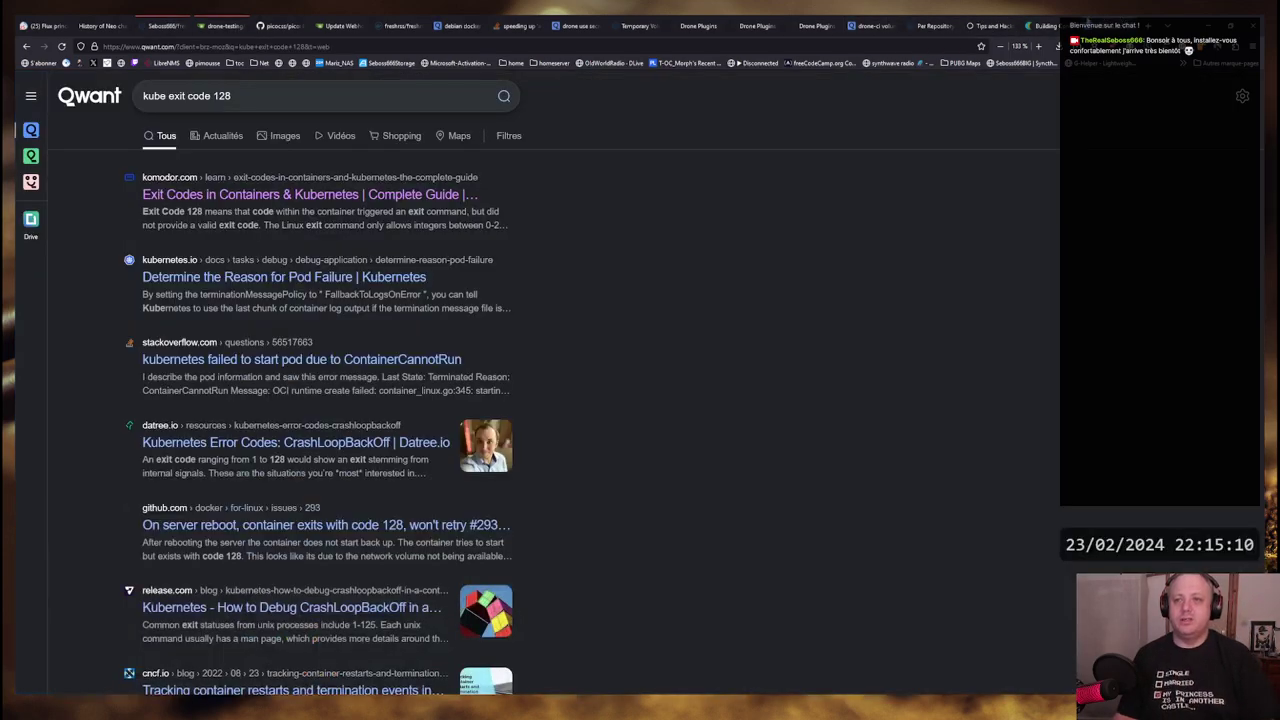
{"action": "left_click", "coordinate": [931, 25]}
{"action": "left_click", "coordinate": [988, 25]}
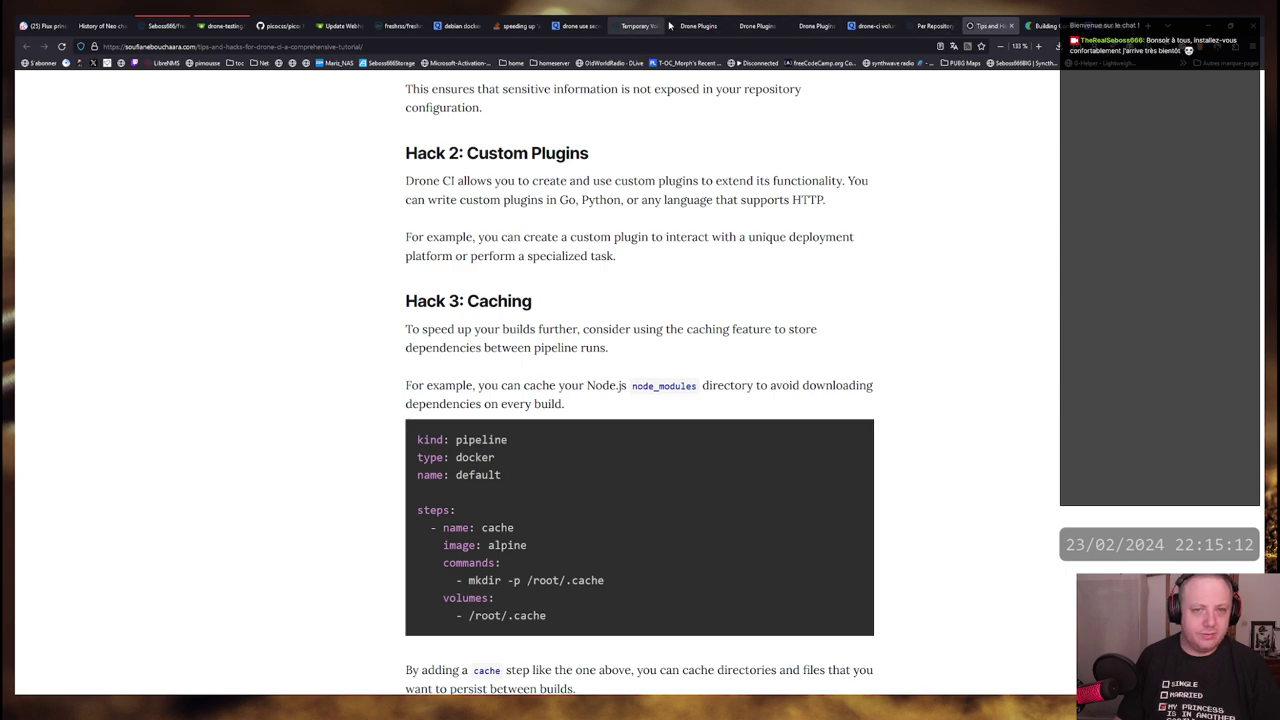
{"action": "left_click", "coordinate": [398, 46]}
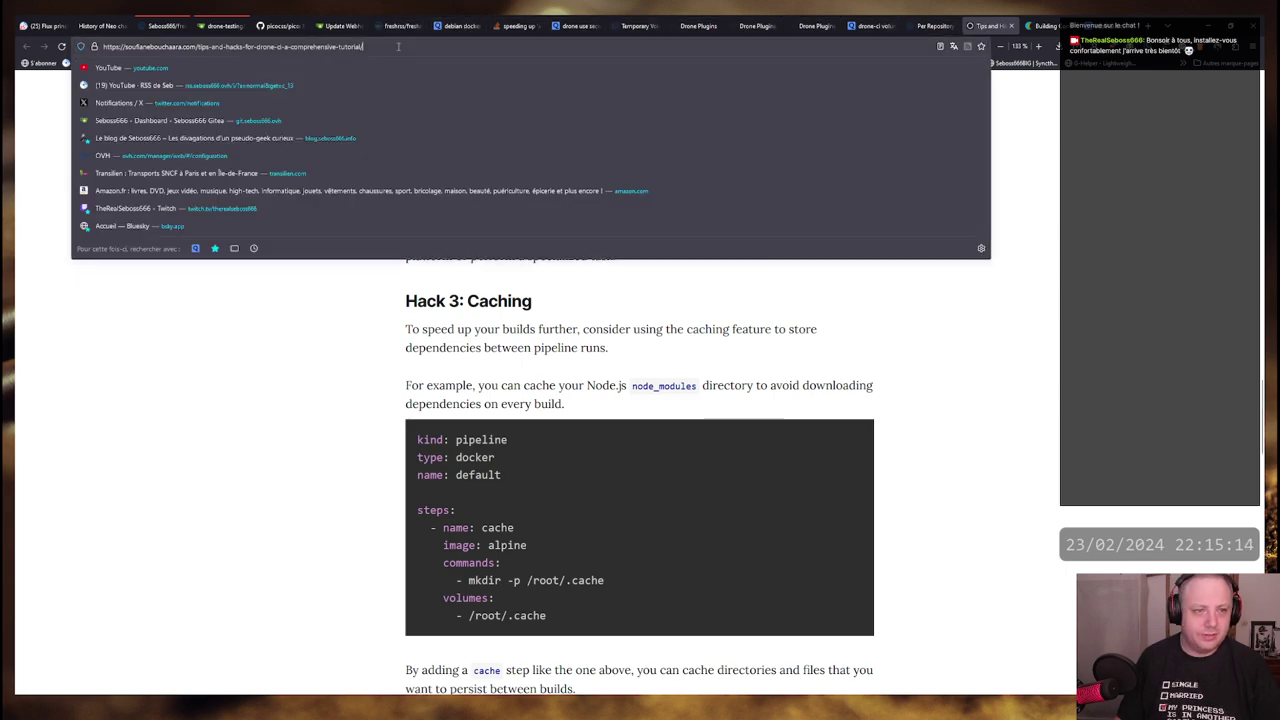
{"action": "type", "text": "kaniko gi"}
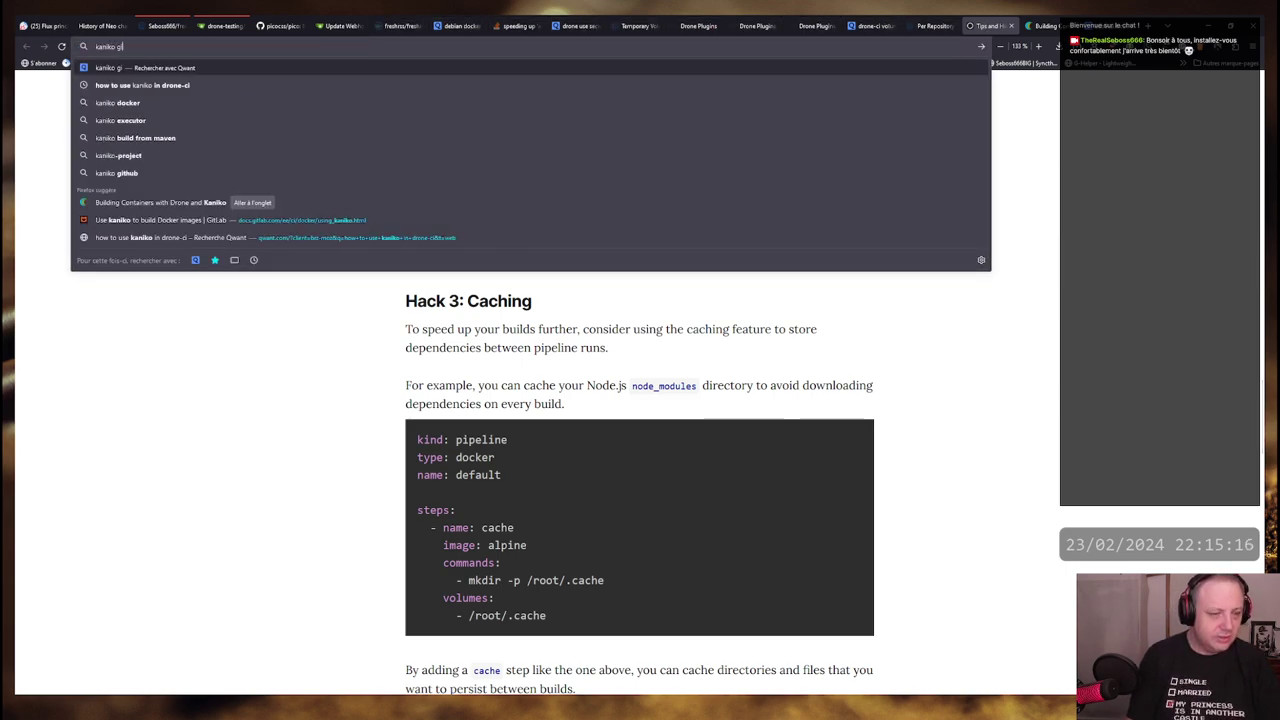
{"action": "type", "text": "t"}
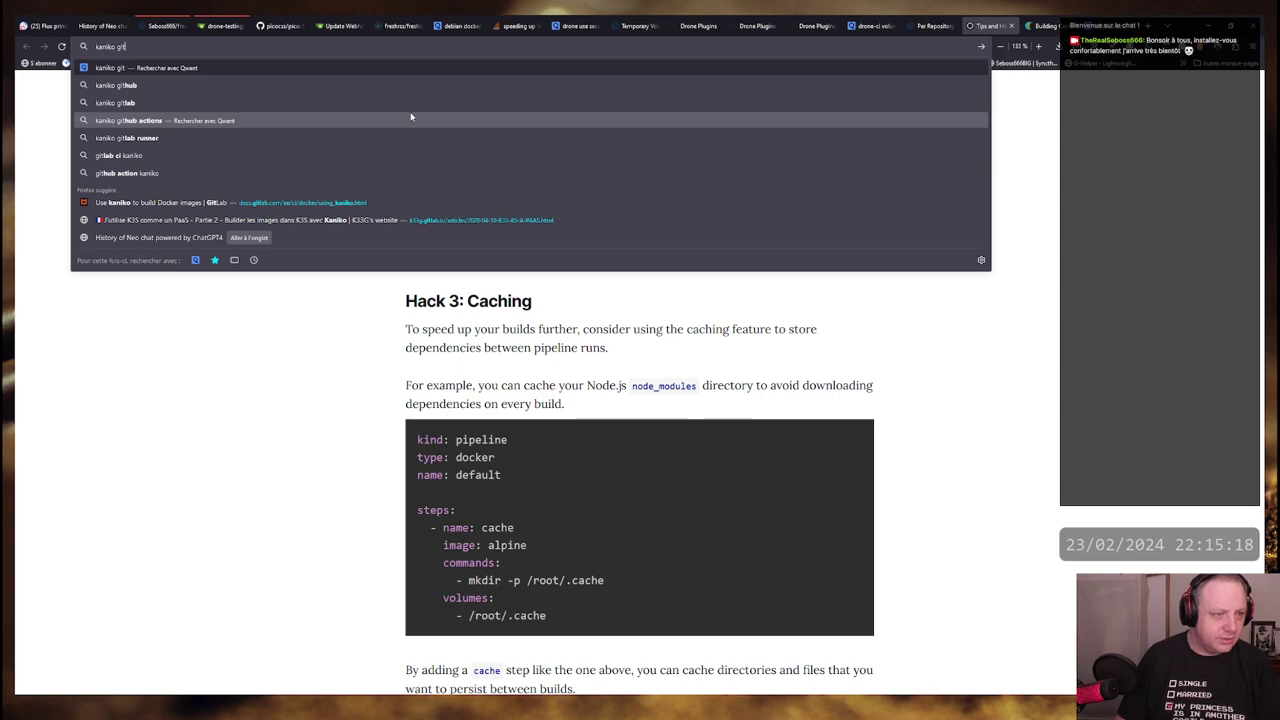
{"action": "type", "text": "hub"}
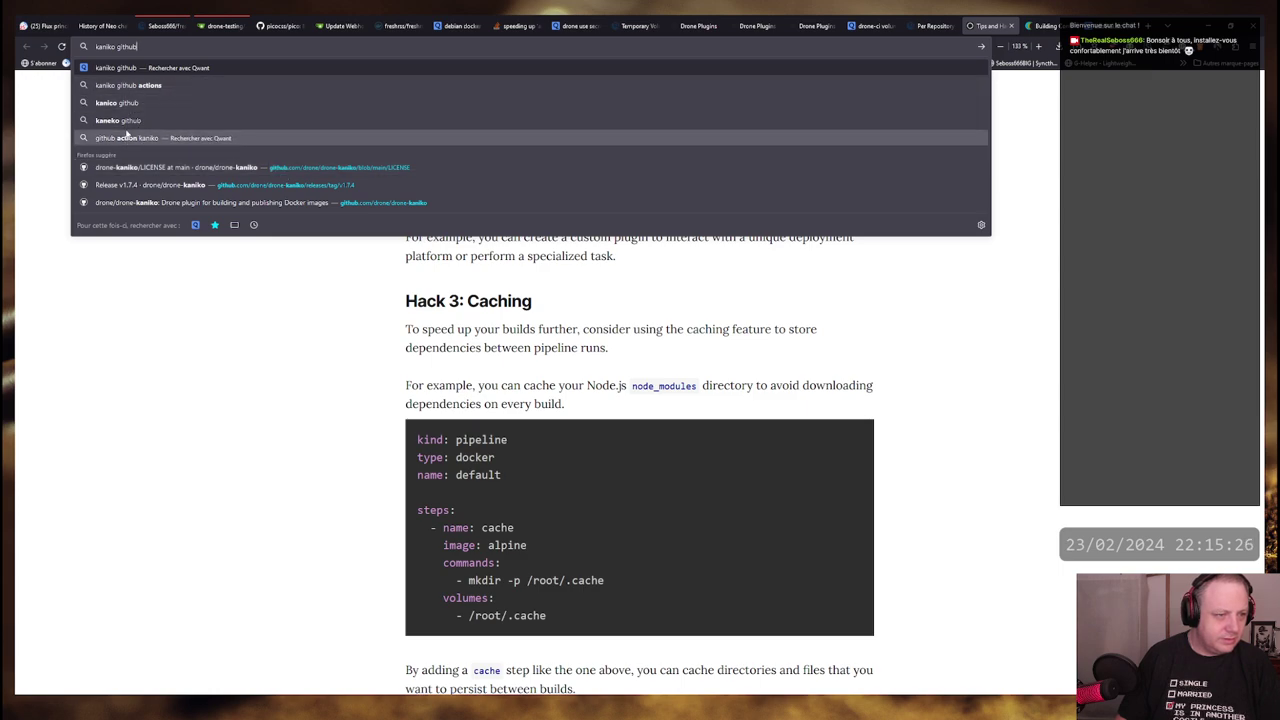
{"action": "left_click", "coordinate": [133, 86]}
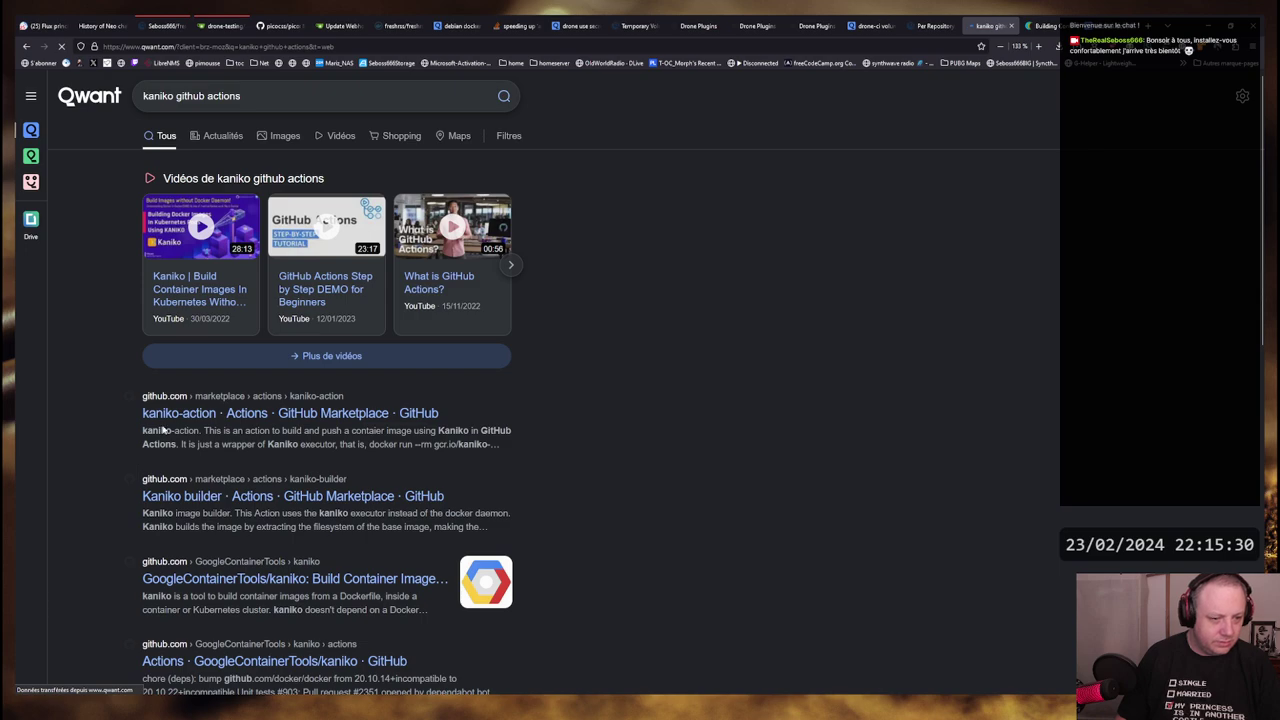
Narrow the search to "kaniko github" and open the GoogleContainerTools/kaniko repository
{"action": "scroll", "coordinate": [146, 430], "scroll_direction": "down", "scroll_amount": 1}
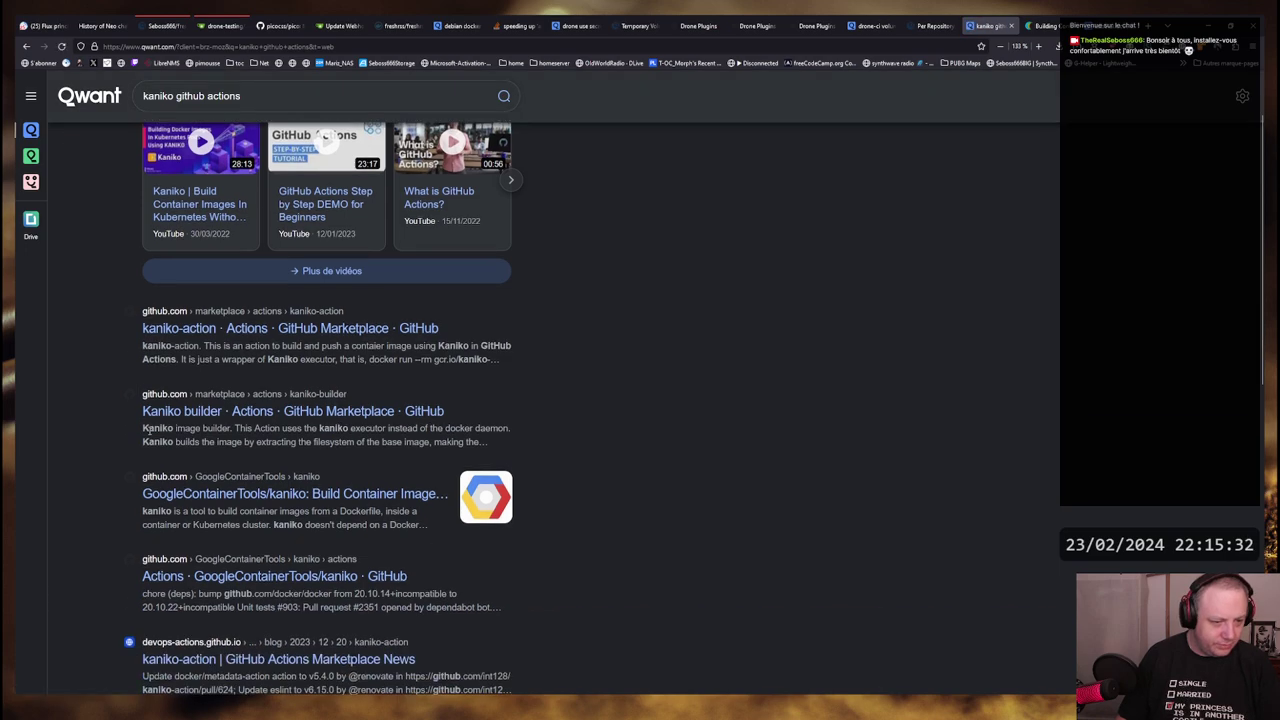
{"action": "scroll", "coordinate": [140, 305], "scroll_direction": "up", "scroll_amount": 1}
{"action": "double_click", "coordinate": [208, 96]}
{"action": "key", "text": "BackSpace"}
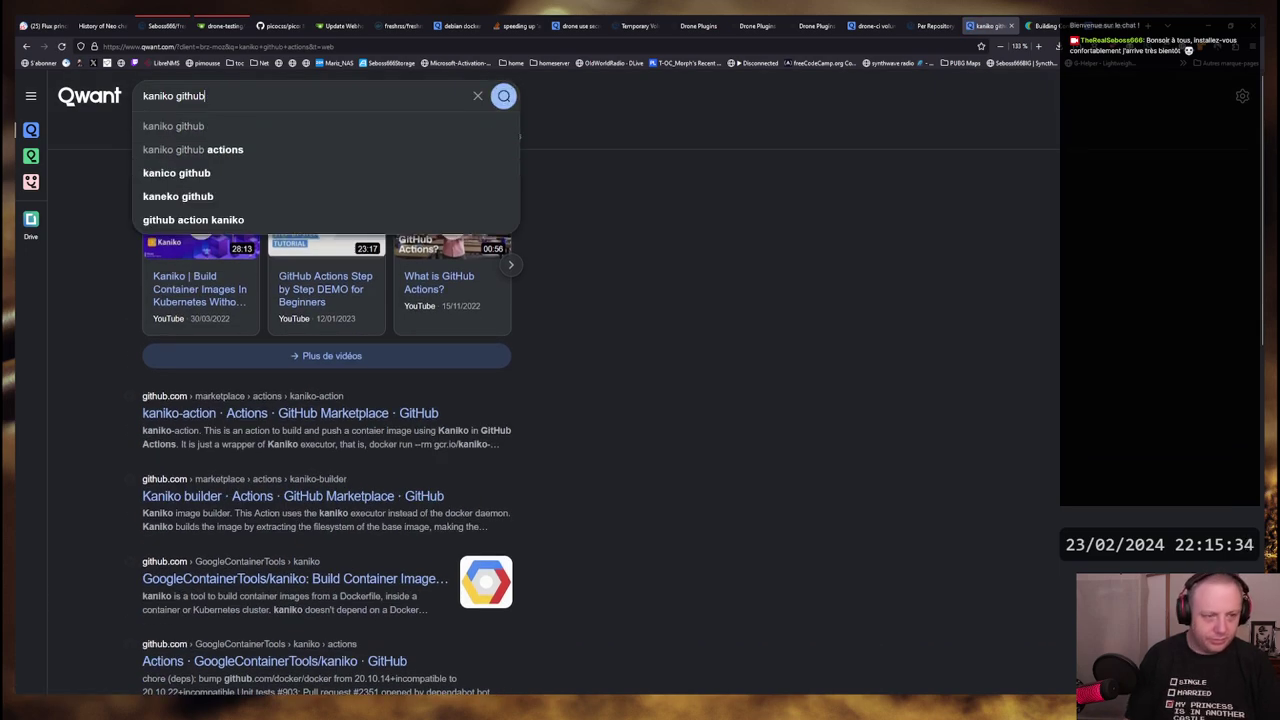
{"action": "key", "text": "Return"}
{"action": "left_click", "coordinate": [206, 194]}
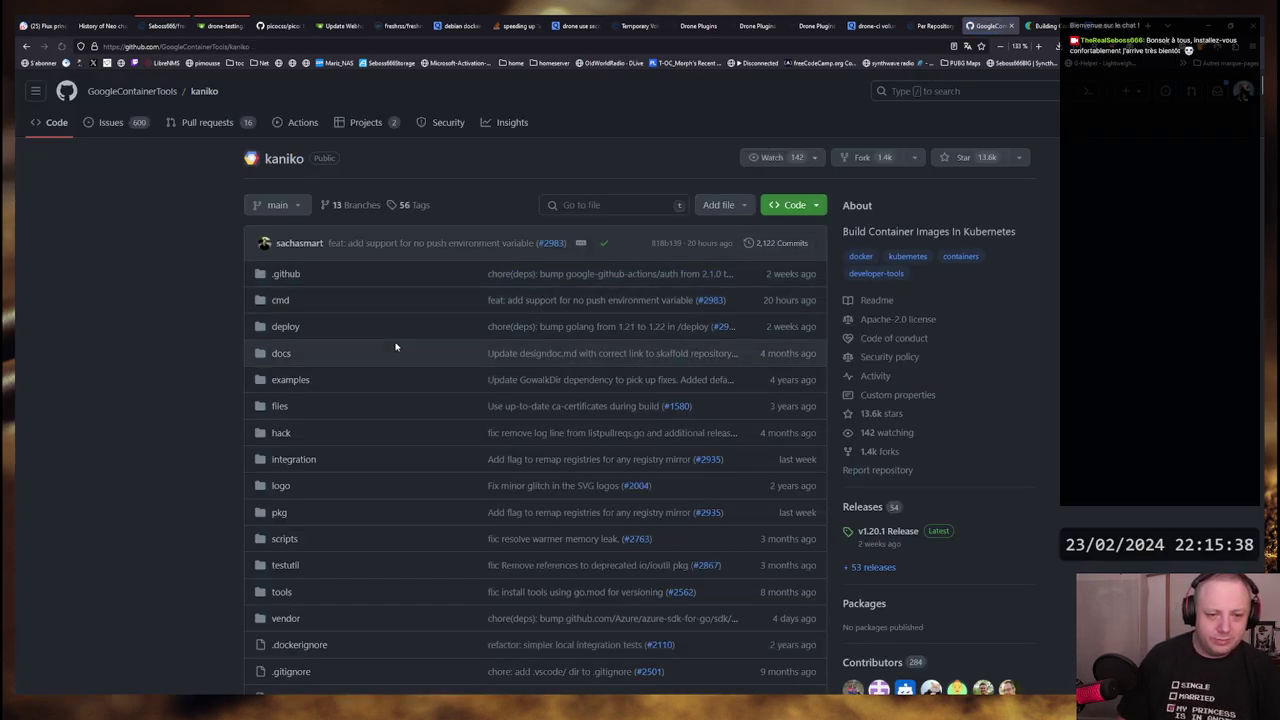
Read the kaniko README down to the Standard Input examples for docker and Kubernetes and examine their commands
{"action": "scroll", "coordinate": [201, 293], "scroll_direction": "down", "scroll_amount": 10}
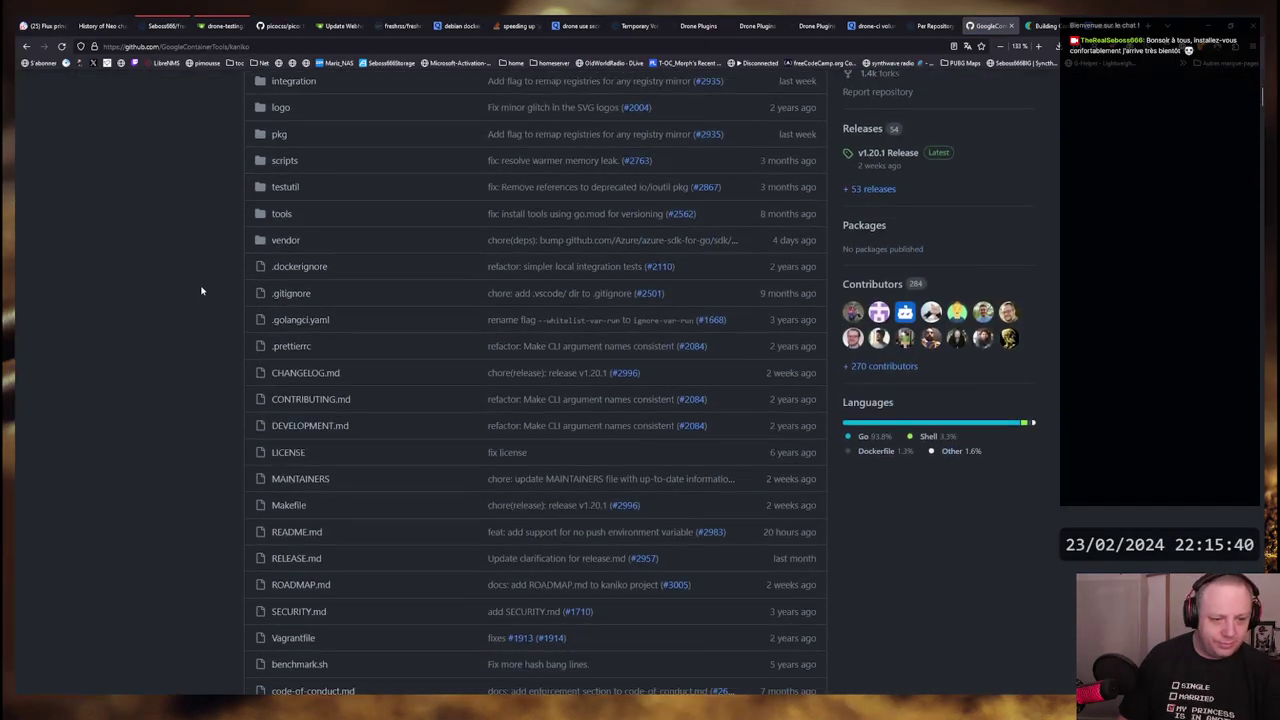
{"action": "scroll", "coordinate": [201, 288], "scroll_direction": "down", "scroll_amount": 3}
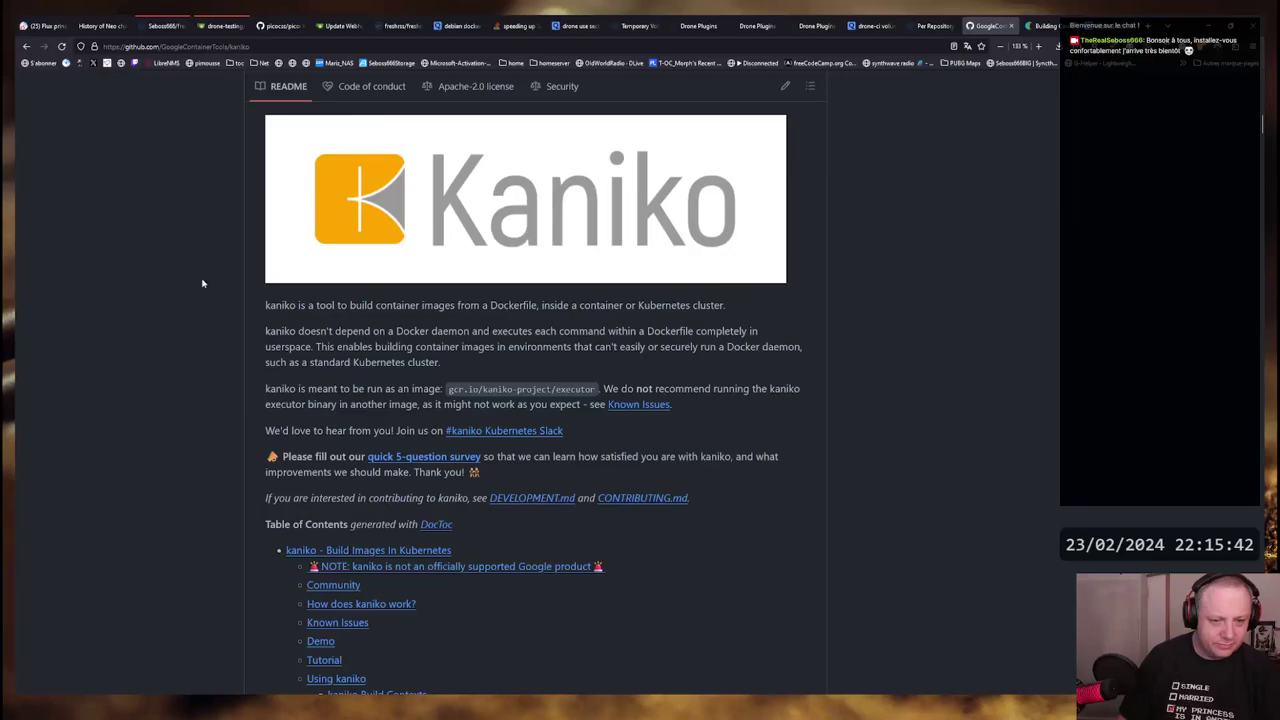
{"action": "scroll", "coordinate": [202, 283], "scroll_direction": "down", "scroll_amount": 20}
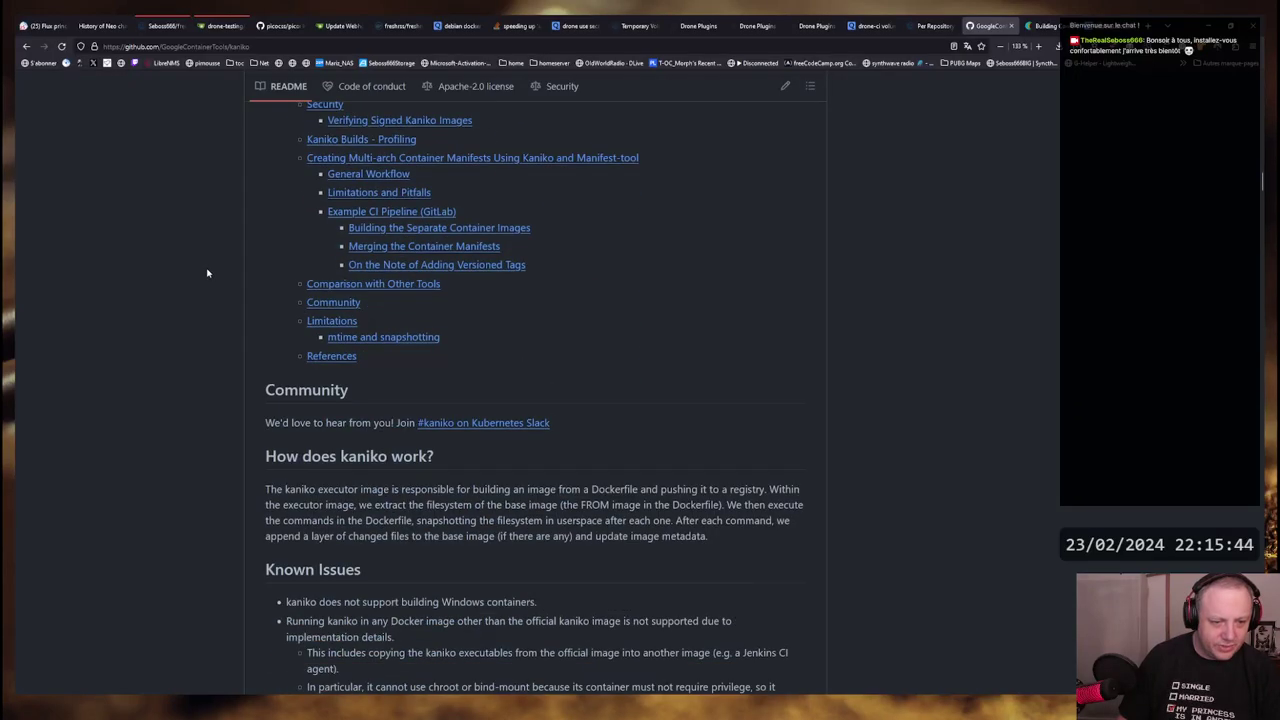
{"action": "scroll", "coordinate": [207, 272], "scroll_direction": "down", "scroll_amount": 20}
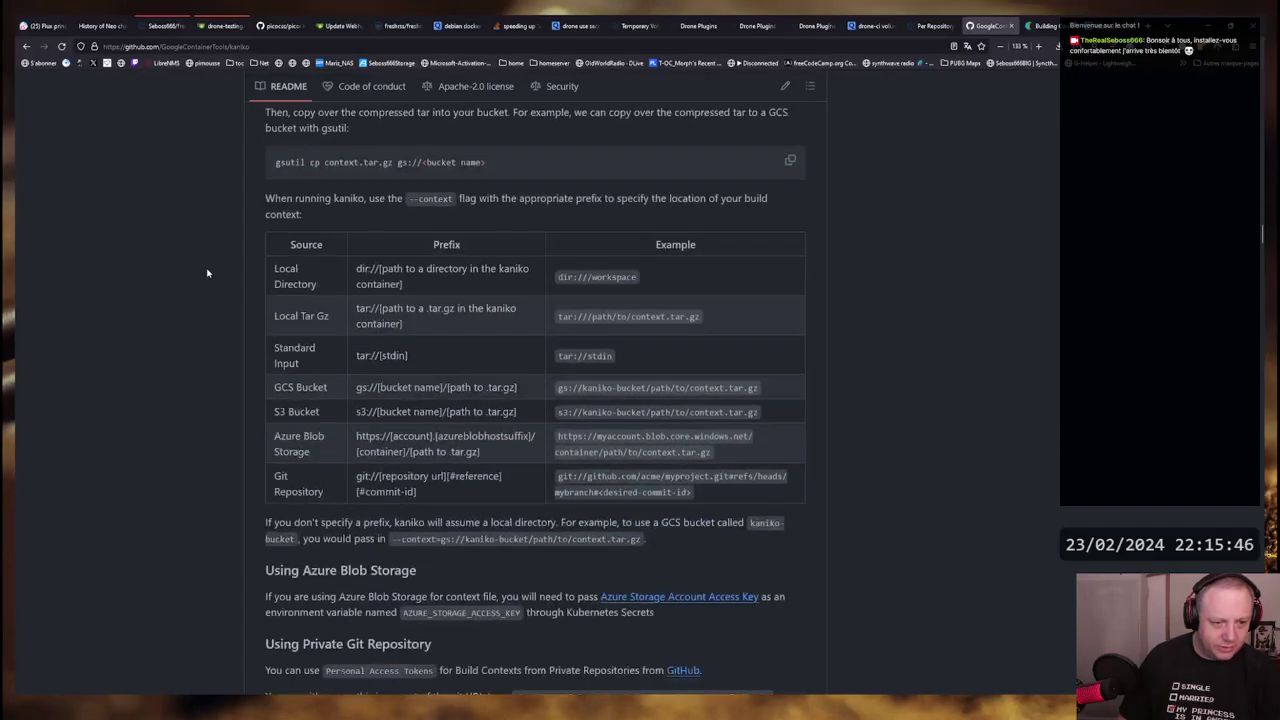
{"action": "scroll", "coordinate": [207, 272], "scroll_direction": "down", "scroll_amount": 15}
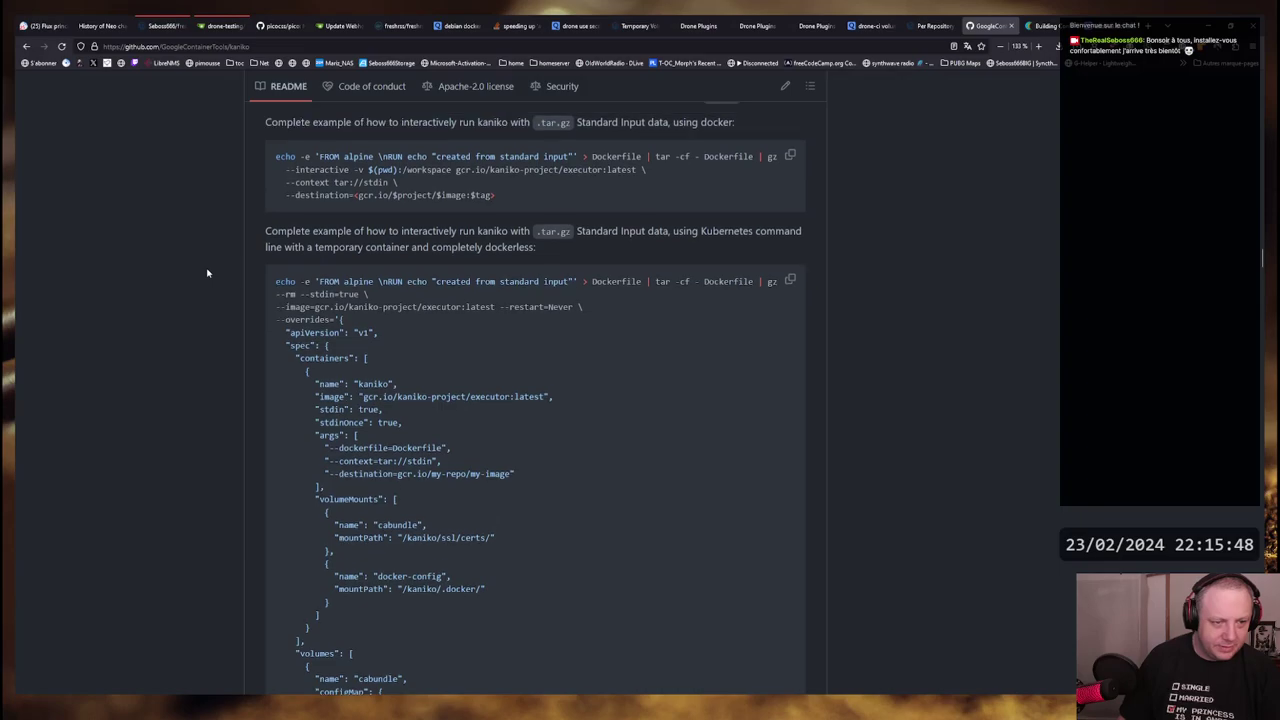
{"action": "scroll", "coordinate": [207, 272], "scroll_direction": "up", "scroll_amount": 2}
{"action": "left_click_drag", "start_coordinate": [545, 366], "coordinate": [763, 382]}
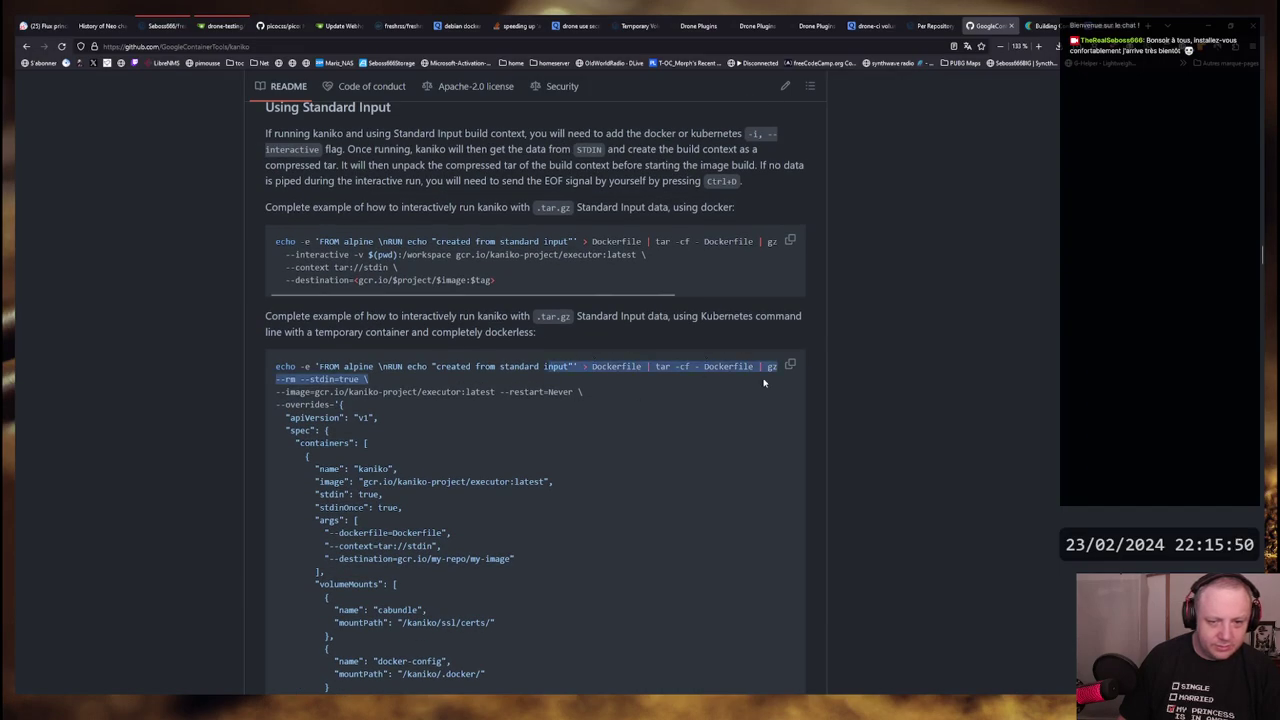
{"action": "left_click", "coordinate": [534, 396]}
{"action": "left_click_drag", "start_coordinate": [276, 366], "coordinate": [372, 444]}
{"action": "left_click", "coordinate": [500, 403]}
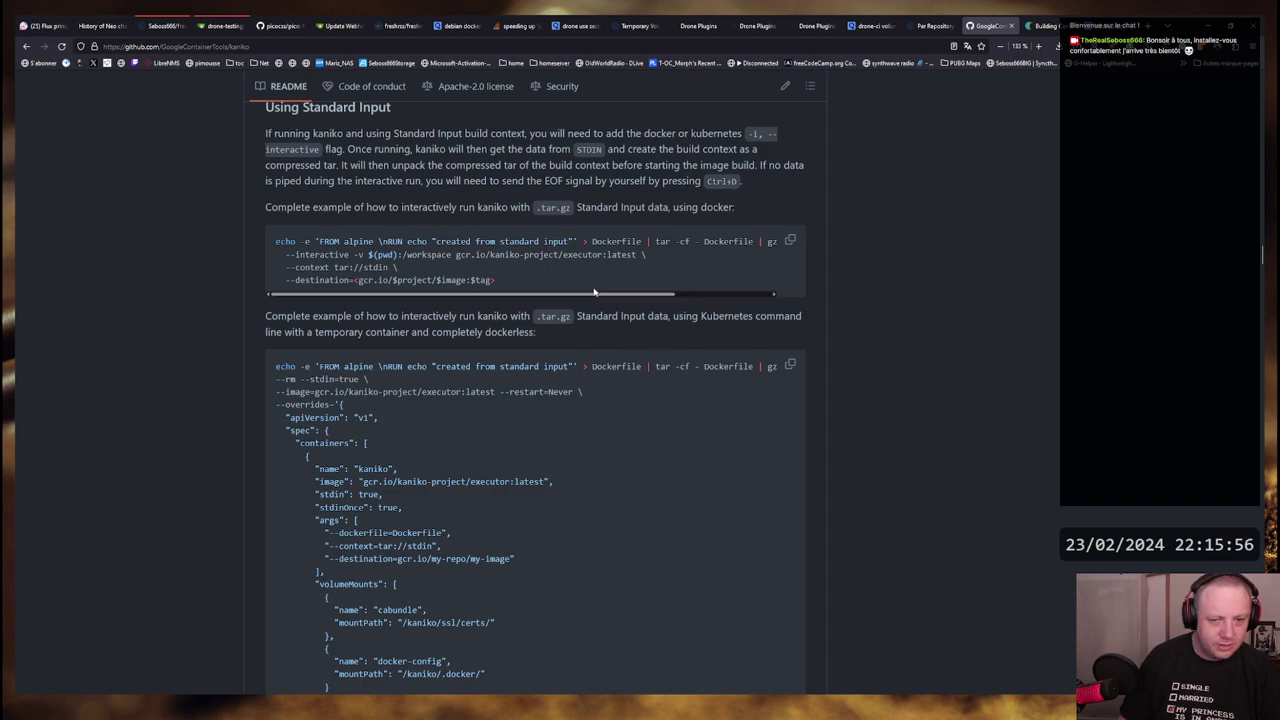
{"action": "left_click_drag", "start_coordinate": [591, 295], "coordinate": [560, 298]}
Find the README's example Kubernetes Pod spec and examine the kaniko container's args
{"action": "scroll", "coordinate": [604, 293], "scroll_direction": "down", "scroll_amount": 10}
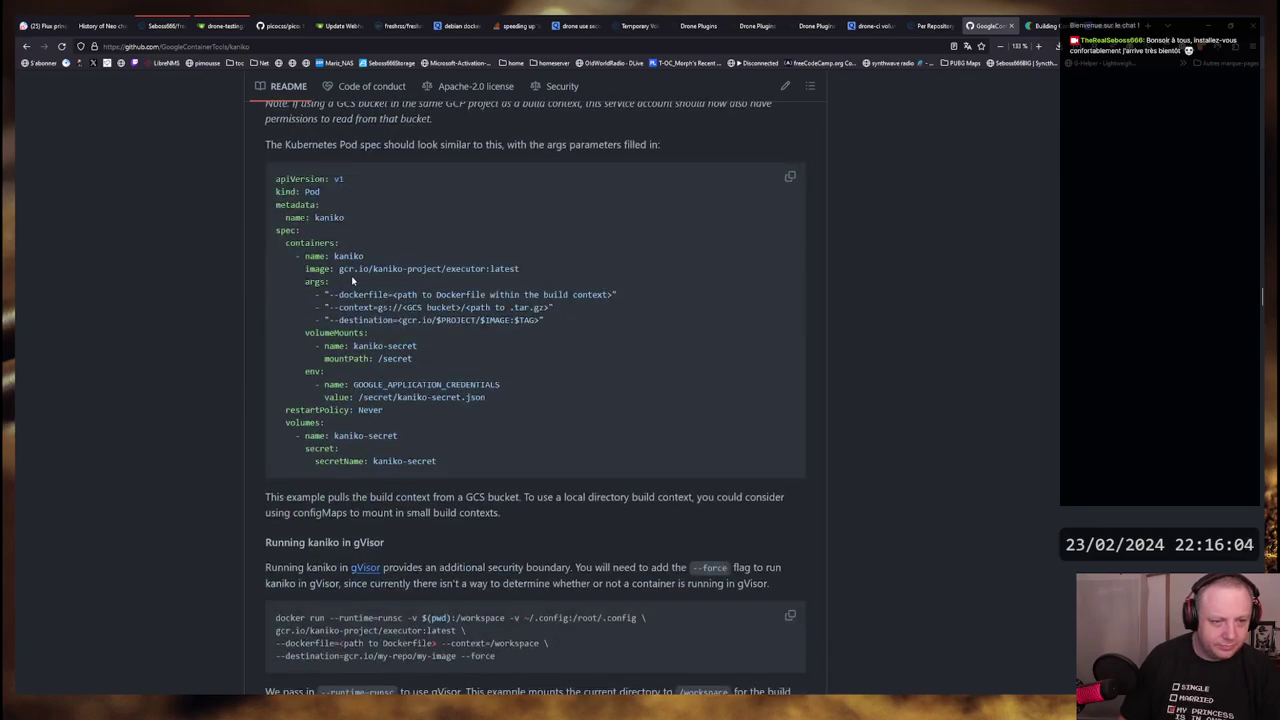
{"action": "left_click_drag", "start_coordinate": [323, 294], "coordinate": [555, 322]}
{"action": "left_click", "coordinate": [637, 331]}
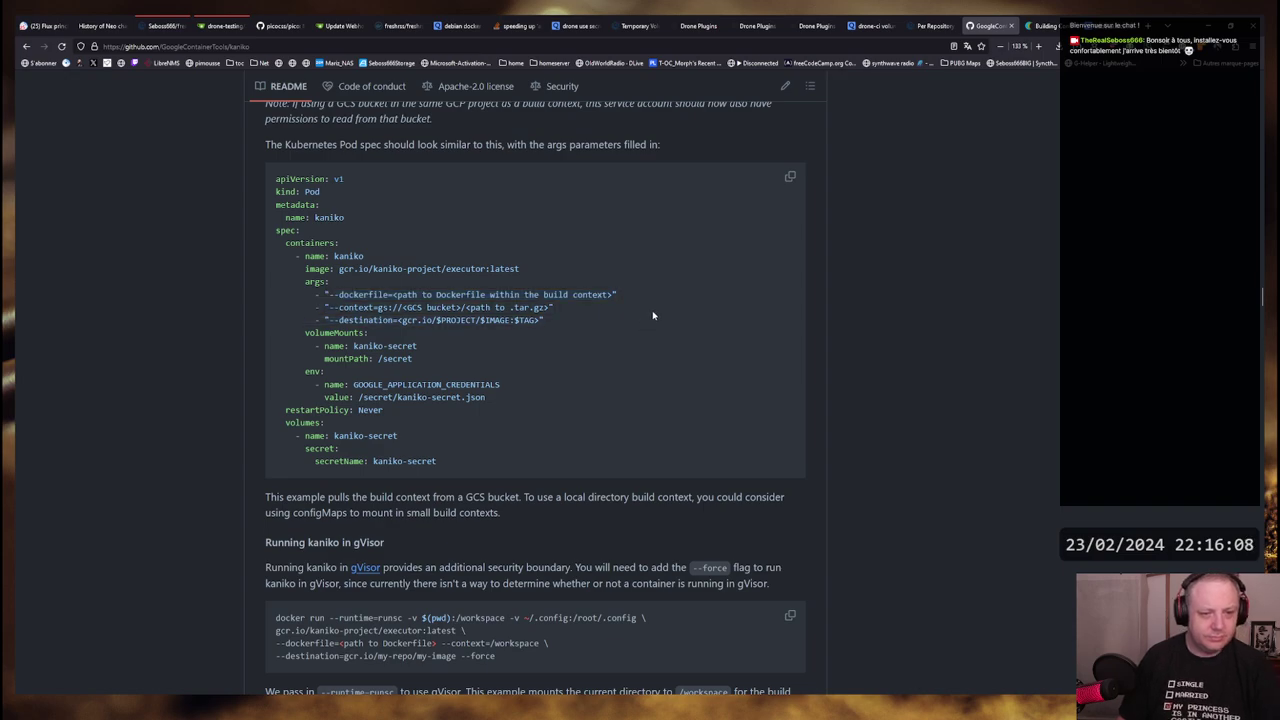
Compare the kaniko commands in .drone.yml with the --context and --dockerfile args of the README's Pod spec
{"action": "key", "text": "alt+Tab"}
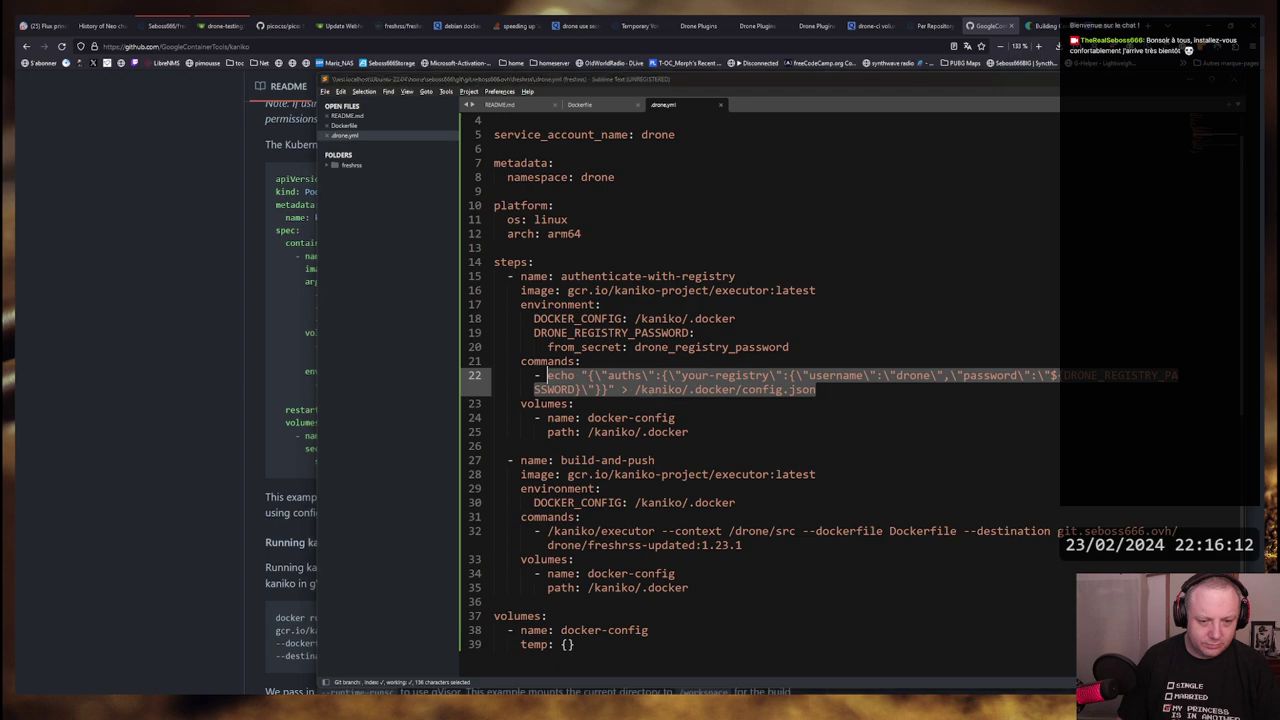
{"action": "key", "text": "alt+Tab"}
{"action": "left_click_drag", "start_coordinate": [330, 306], "coordinate": [556, 307]}
{"action": "left_click", "coordinate": [360, 291]}
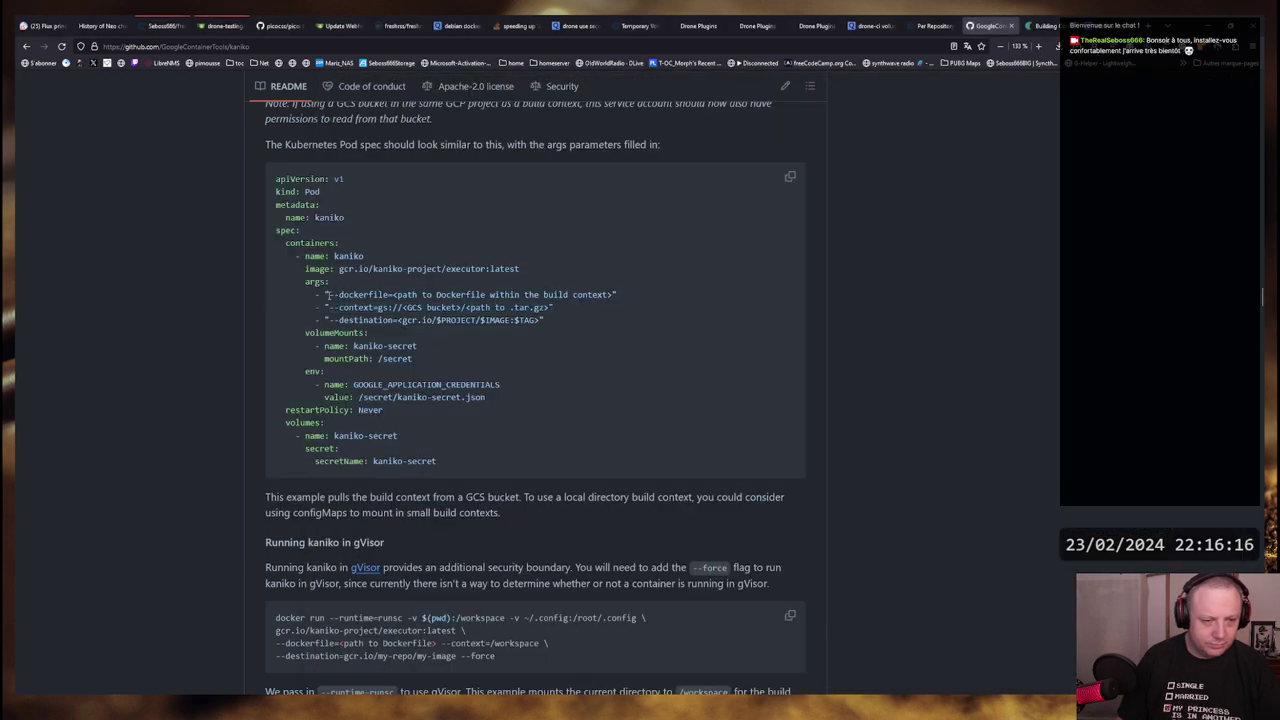
{"action": "left_click_drag", "start_coordinate": [330, 294], "coordinate": [609, 294]}
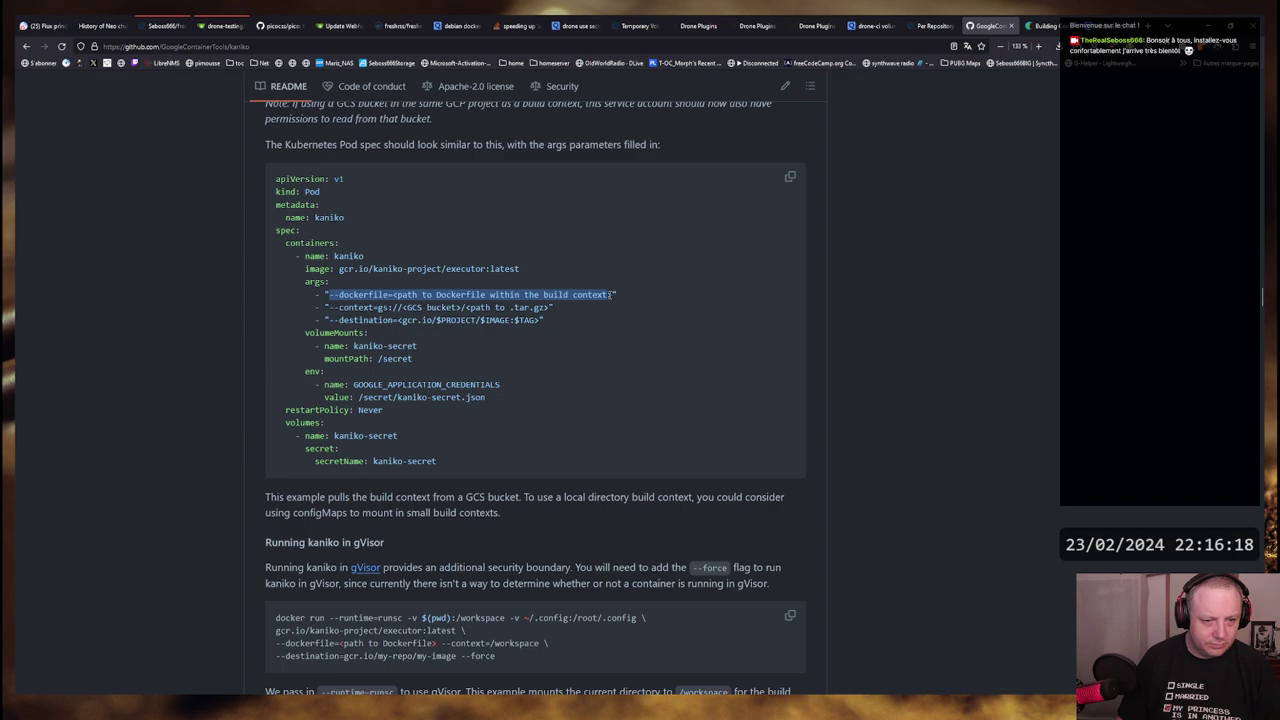
Examine the kaniko Pod spec's args and secret path in the README against the config.json command in .drone.yml
{"action": "left_click", "coordinate": [331, 250]}
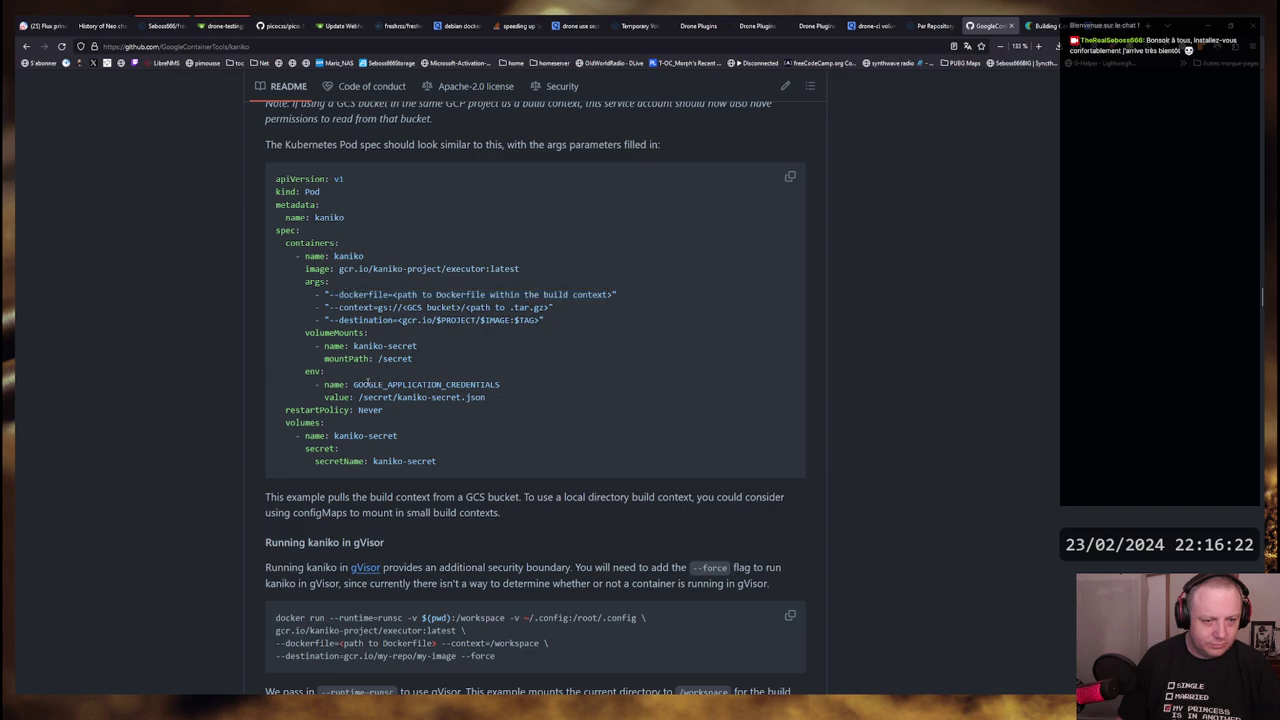
{"action": "left_click_drag", "start_coordinate": [358, 397], "coordinate": [422, 397]}
{"action": "left_click", "coordinate": [507, 397]}
{"action": "left_click_drag", "start_coordinate": [278, 294], "coordinate": [550, 307]}
{"action": "left_click", "coordinate": [550, 307]}
{"action": "left_click_drag", "start_coordinate": [342, 320], "coordinate": [522, 320]}
{"action": "left_click", "coordinate": [522, 320]}
{"action": "key", "text": "alt+Tab"}
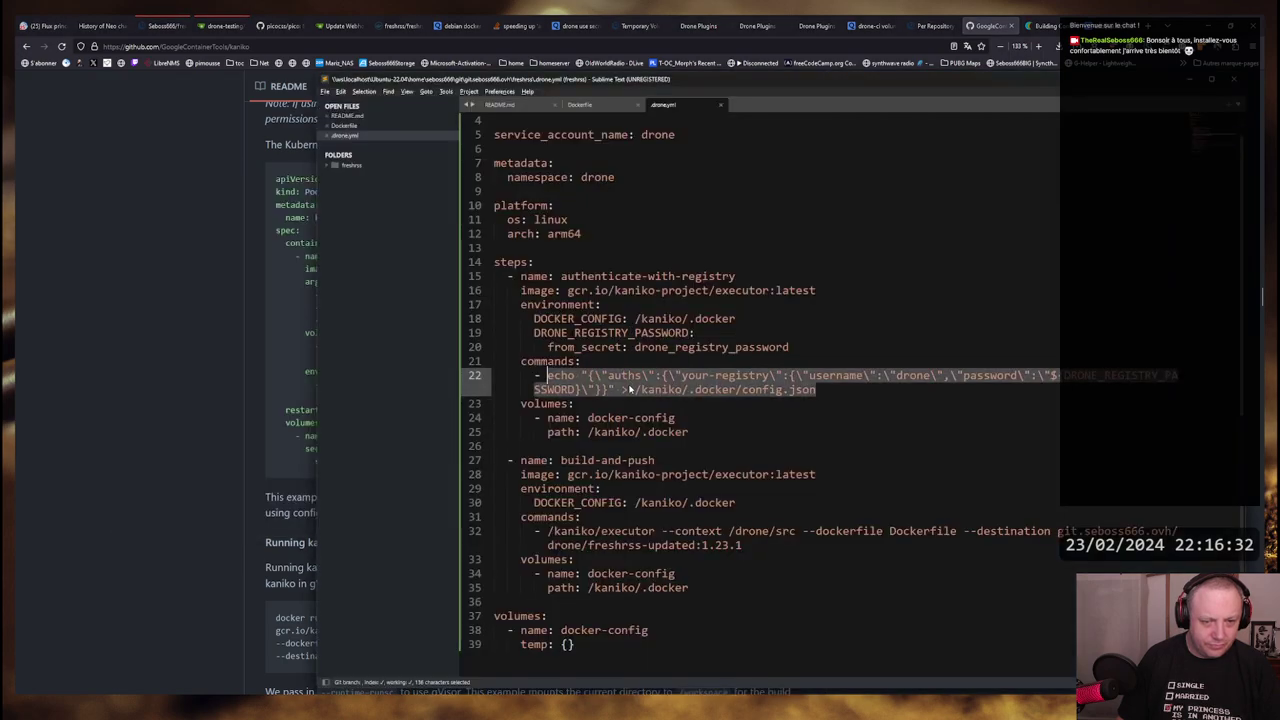
{"action": "key", "text": "alt+Tab"}
Read the README's gVisor, Google Cloud Build and Docker sections and examine the arguments of their kaniko commands
{"action": "scroll", "coordinate": [519, 370], "scroll_direction": "down", "scroll_amount": 3}
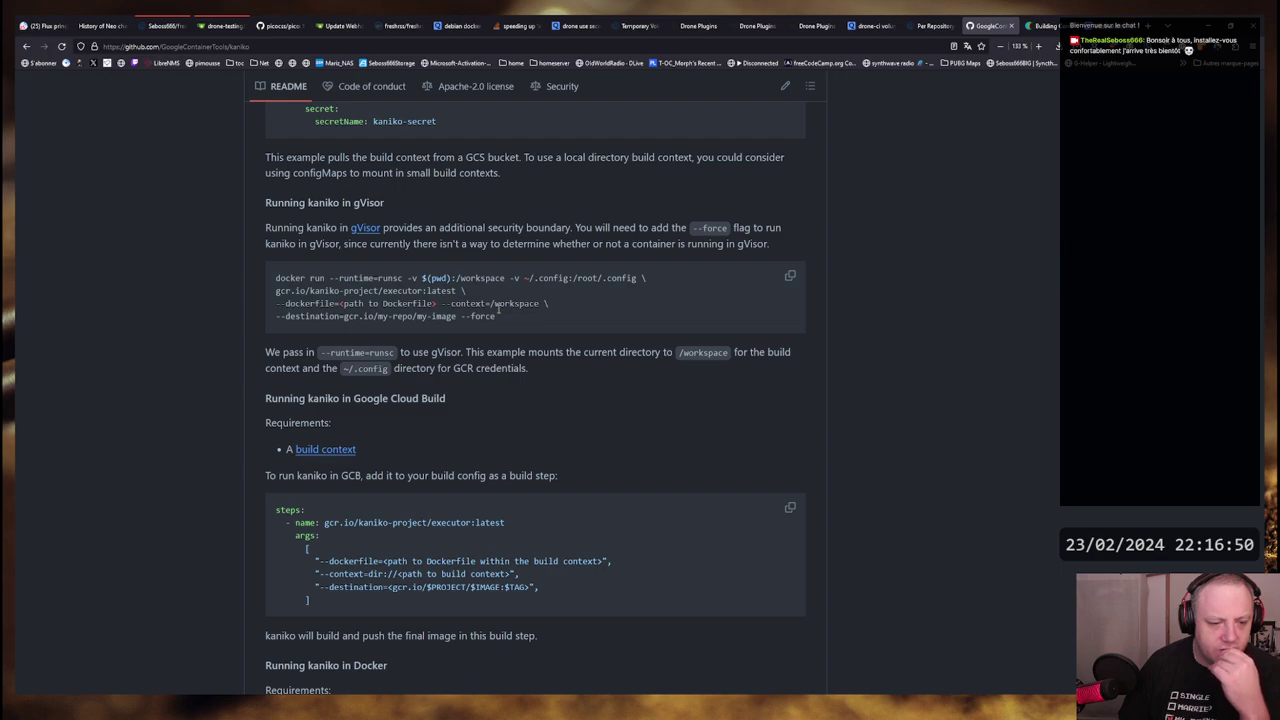
{"action": "scroll", "coordinate": [497, 310], "scroll_direction": "down", "scroll_amount": 1}
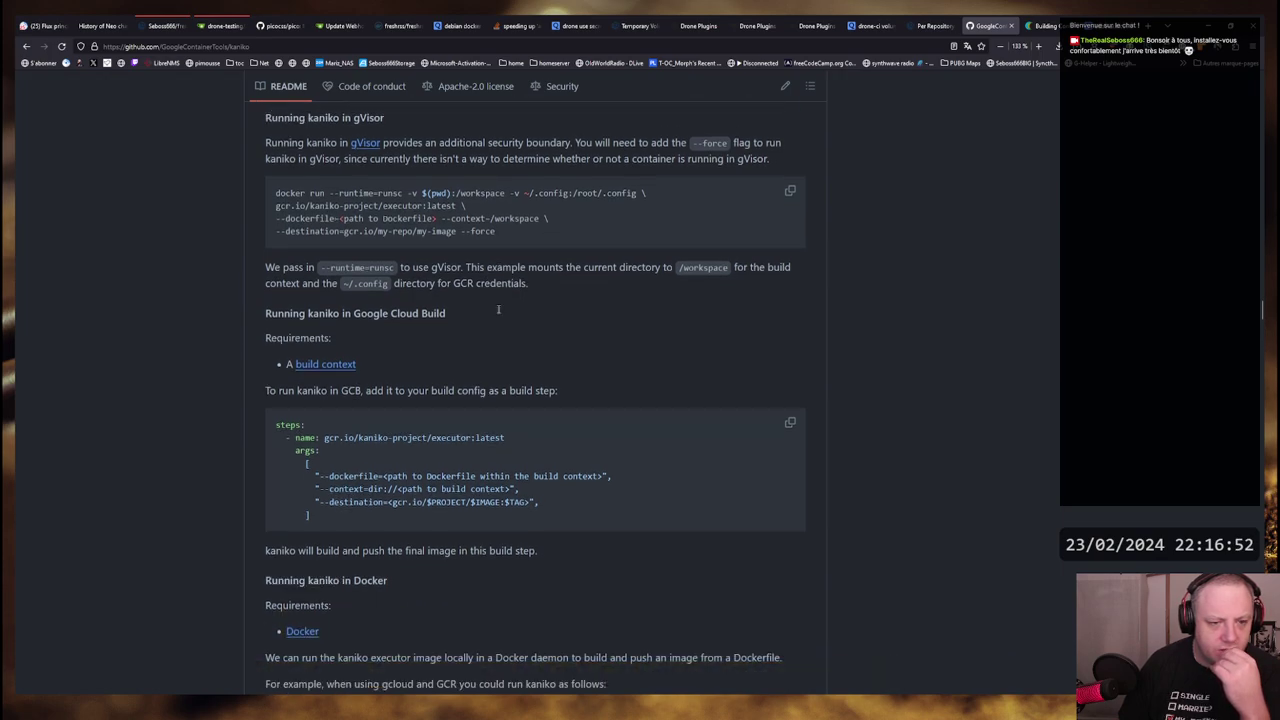
{"action": "scroll", "coordinate": [498, 313], "scroll_direction": "down", "scroll_amount": 5}
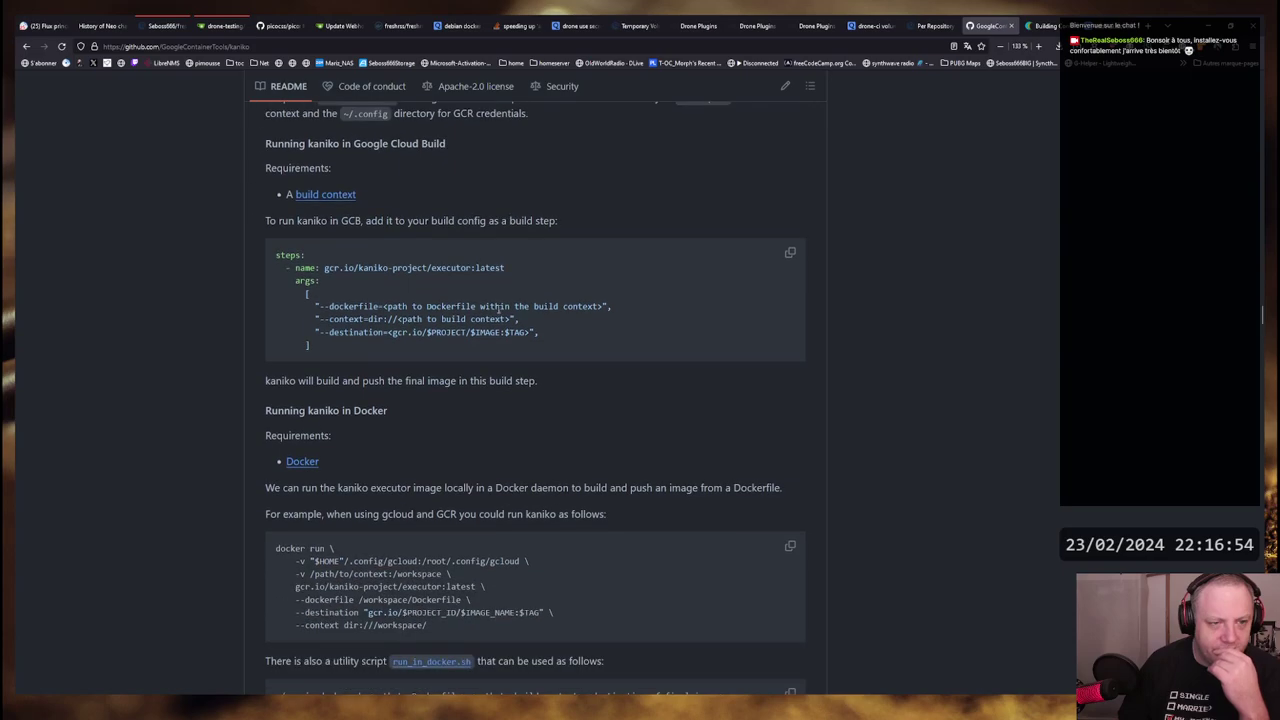
{"action": "scroll", "coordinate": [497, 308], "scroll_direction": "down", "scroll_amount": 1}
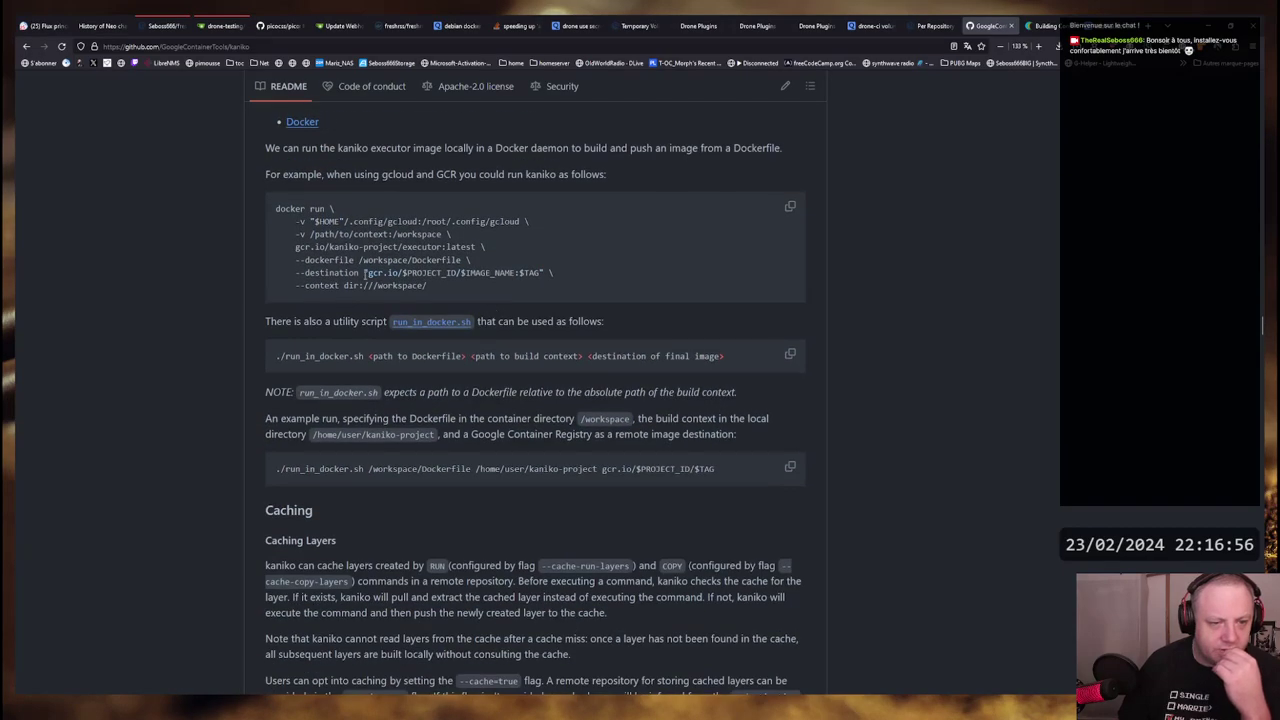
{"action": "left_click_drag", "start_coordinate": [290, 218], "coordinate": [441, 288]}
{"action": "left_click", "coordinate": [441, 288]}
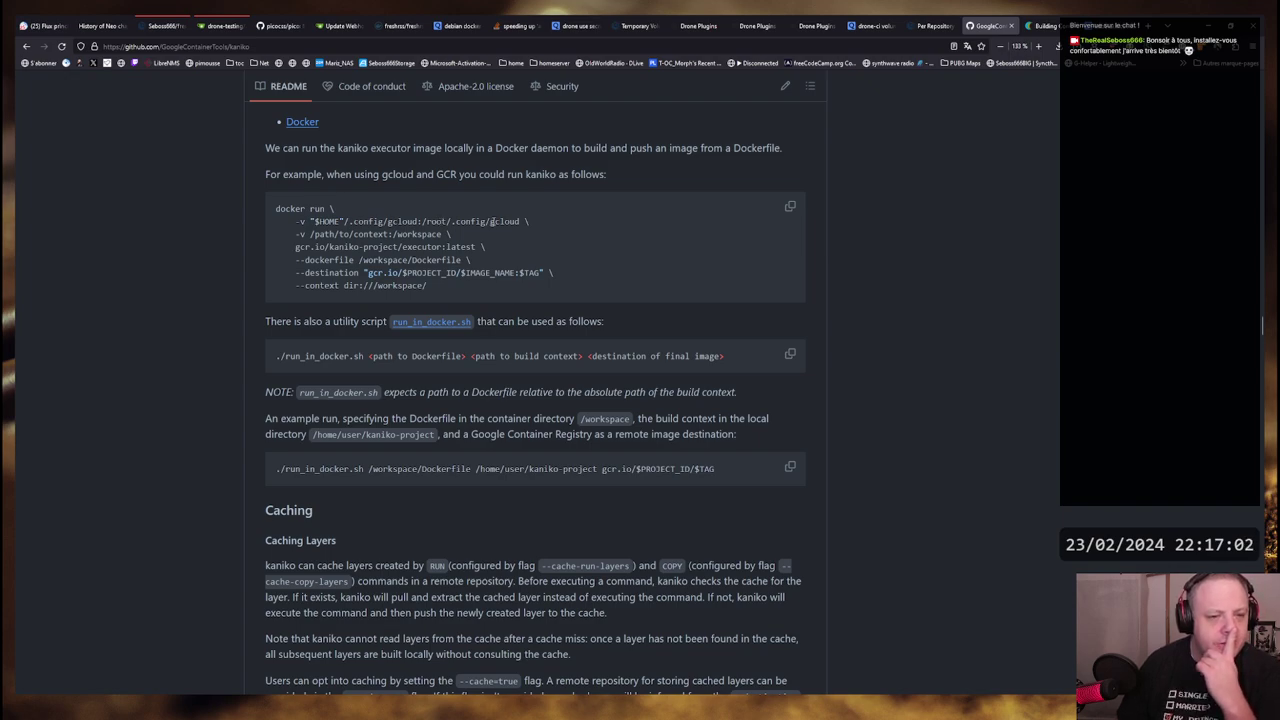
{"action": "scroll", "coordinate": [519, 229], "scroll_direction": "down", "scroll_amount": 2}
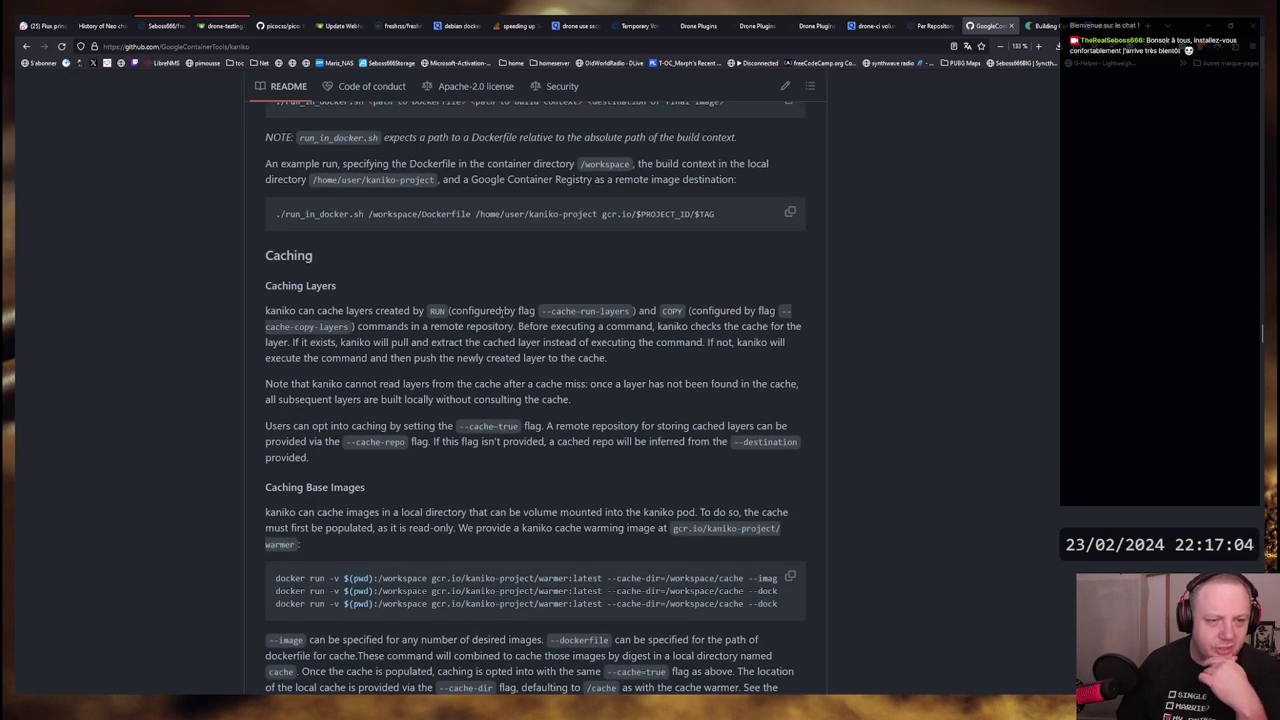
Read the README's caching and Pushing to Different Registries sections, including the Docker Hub config.json example
{"action": "scroll", "coordinate": [493, 295], "scroll_direction": "down", "scroll_amount": 3}
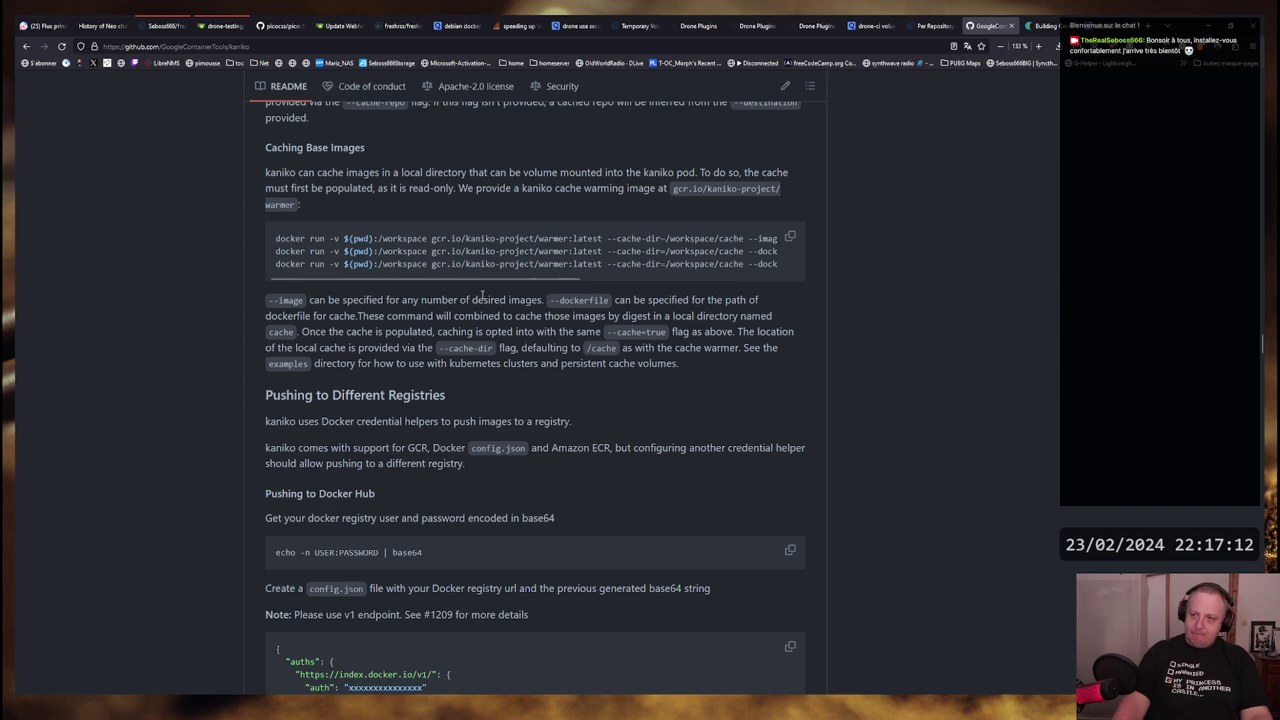
{"action": "scroll", "coordinate": [482, 295], "scroll_direction": "down", "scroll_amount": 1}
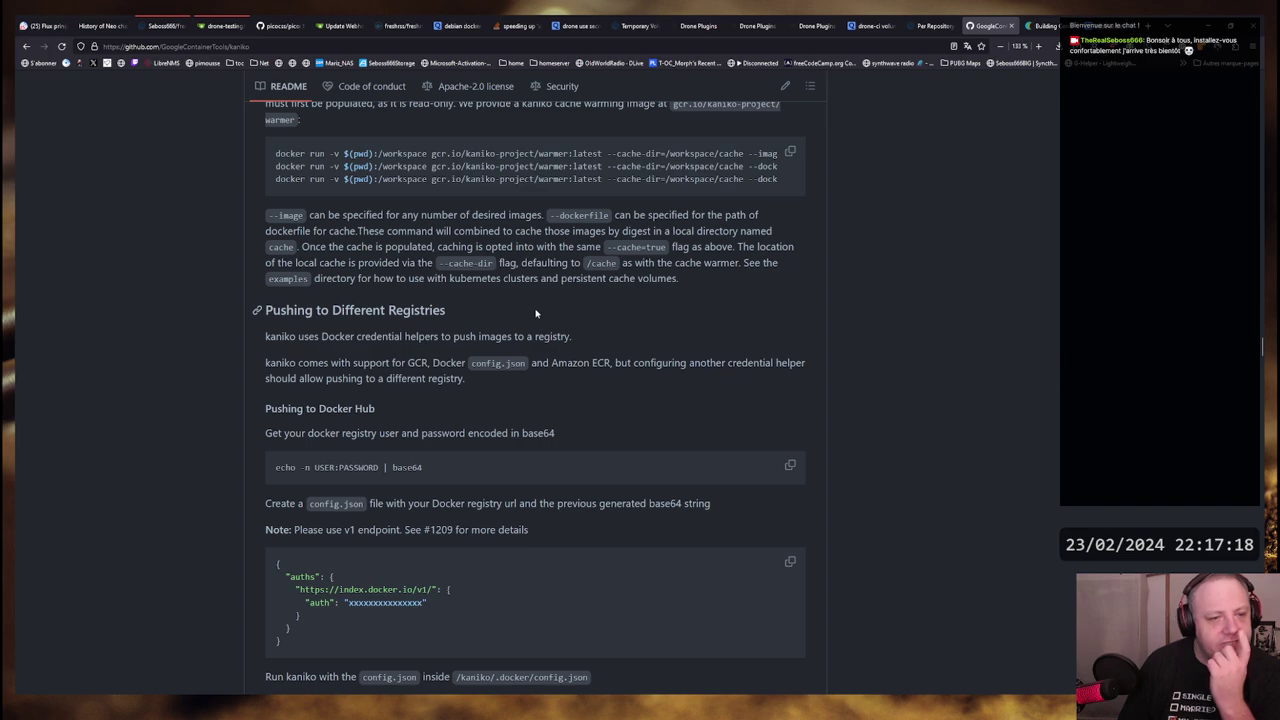
{"action": "scroll", "coordinate": [535, 313], "scroll_direction": "down", "scroll_amount": 1}
{"action": "scroll", "coordinate": [520, 343], "scroll_direction": "down", "scroll_amount": 2}
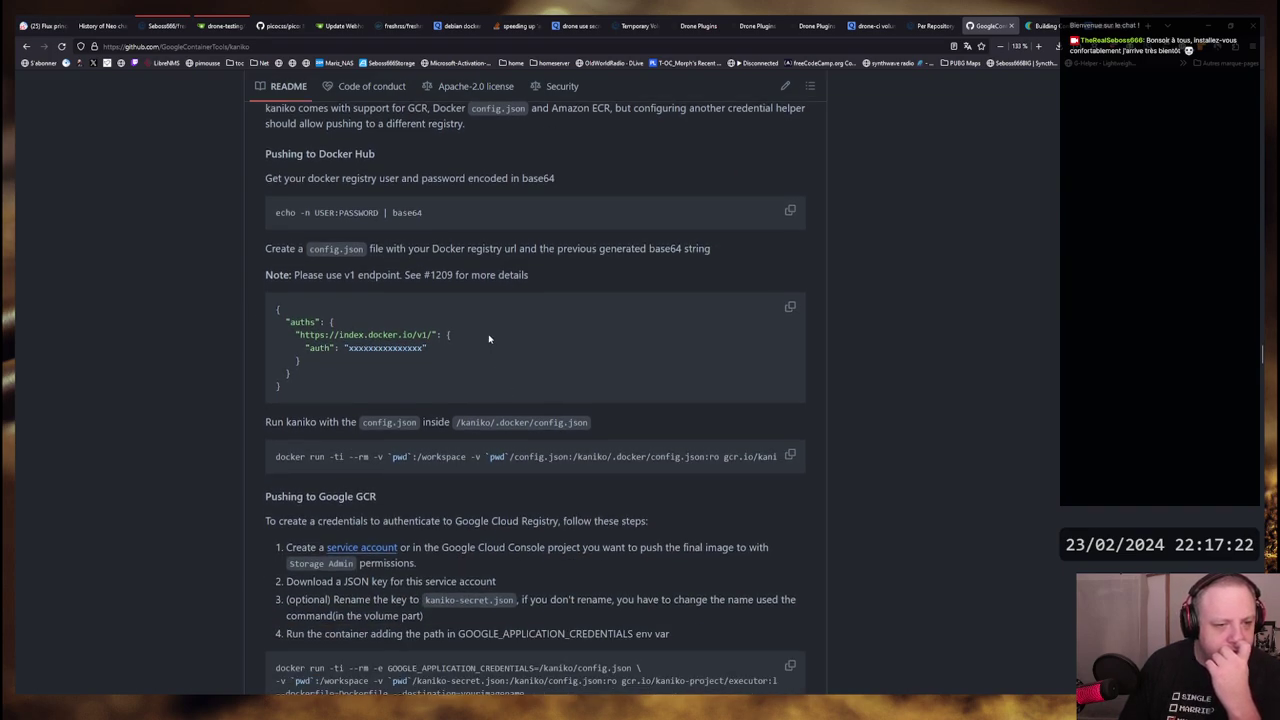
{"action": "scroll", "coordinate": [488, 339], "scroll_direction": "up", "scroll_amount": 1}
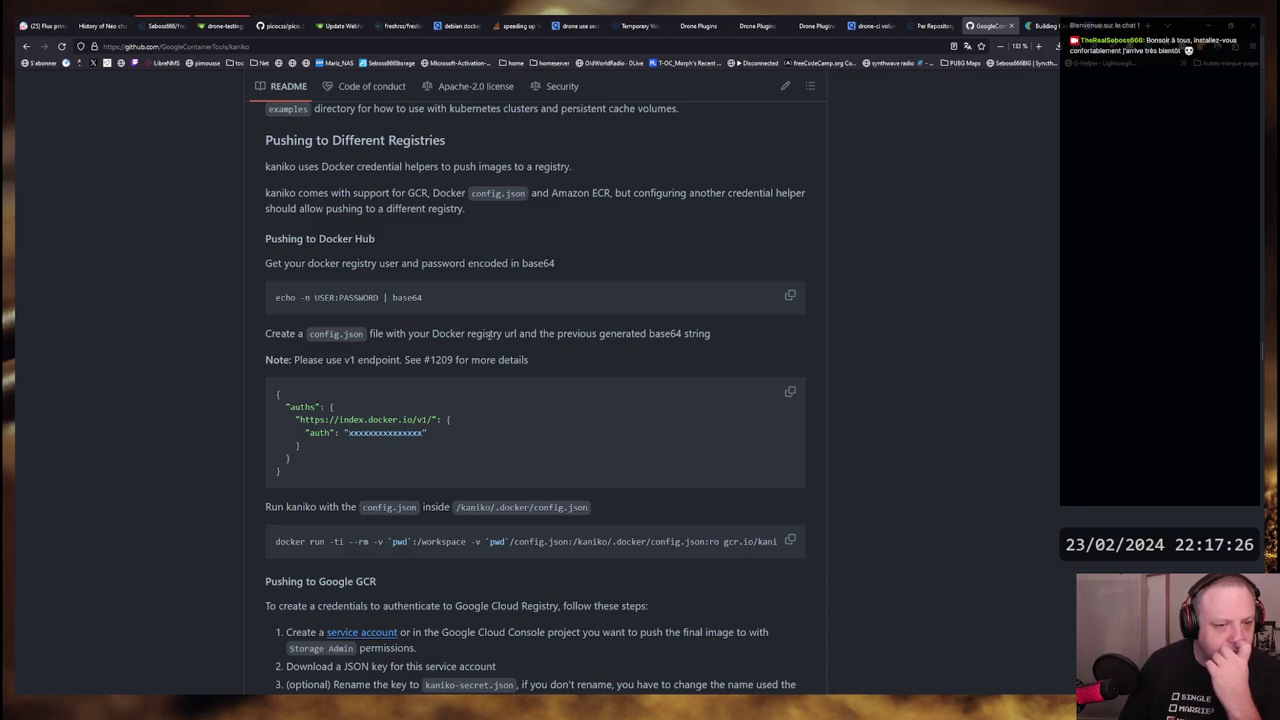
{"action": "scroll", "coordinate": [488, 337], "scroll_direction": "down", "scroll_amount": 5}
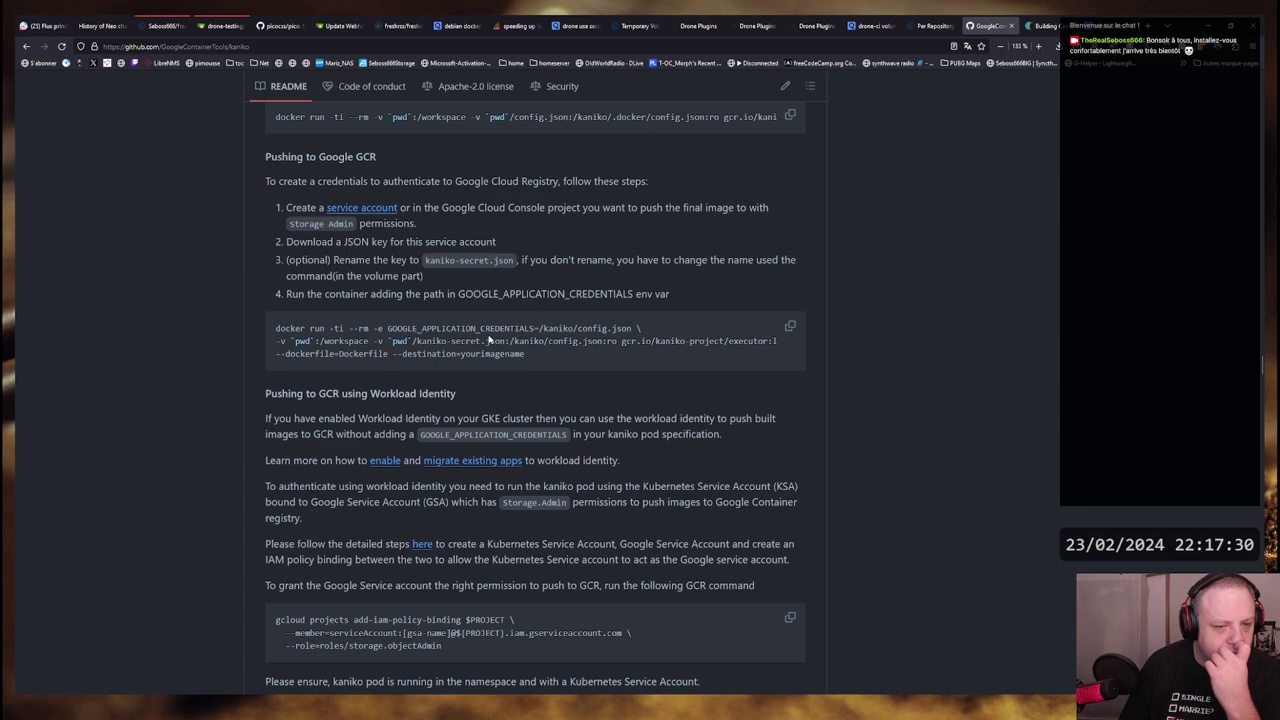
Examine the volume mounts, image and --dockerfile and --destination arguments of the docker run command under Pushing to Google GCR
{"action": "left_click_drag", "start_coordinate": [285, 355], "coordinate": [499, 357]}
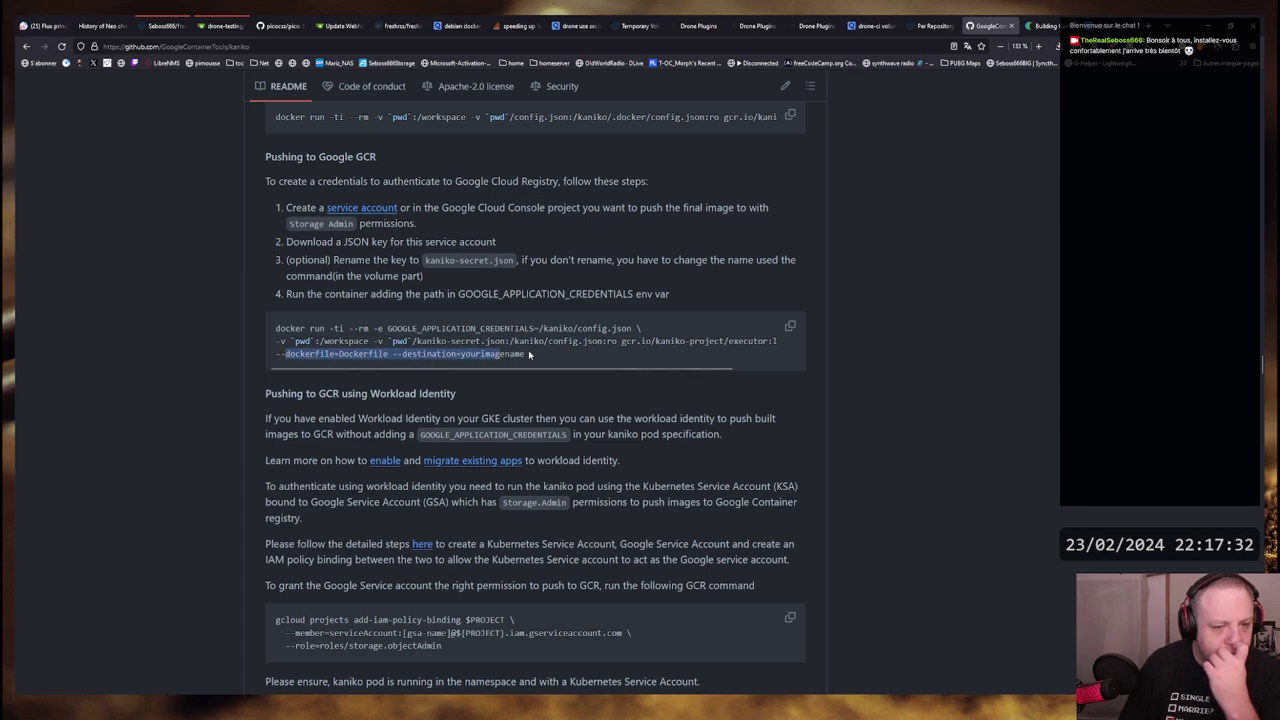
{"action": "left_click", "coordinate": [476, 341]}
{"action": "left_click_drag", "start_coordinate": [321, 341], "coordinate": [773, 342]}
{"action": "left_click", "coordinate": [324, 341]}
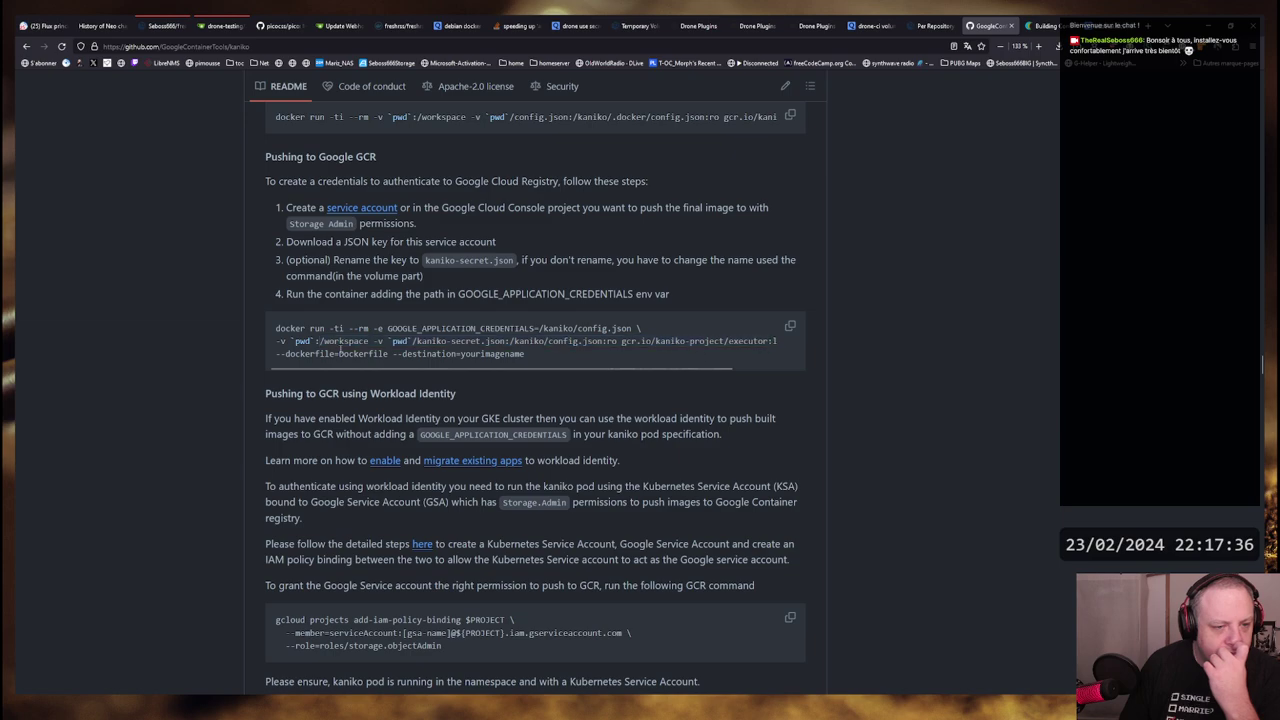
{"action": "left_click_drag", "start_coordinate": [370, 343], "coordinate": [471, 380]}
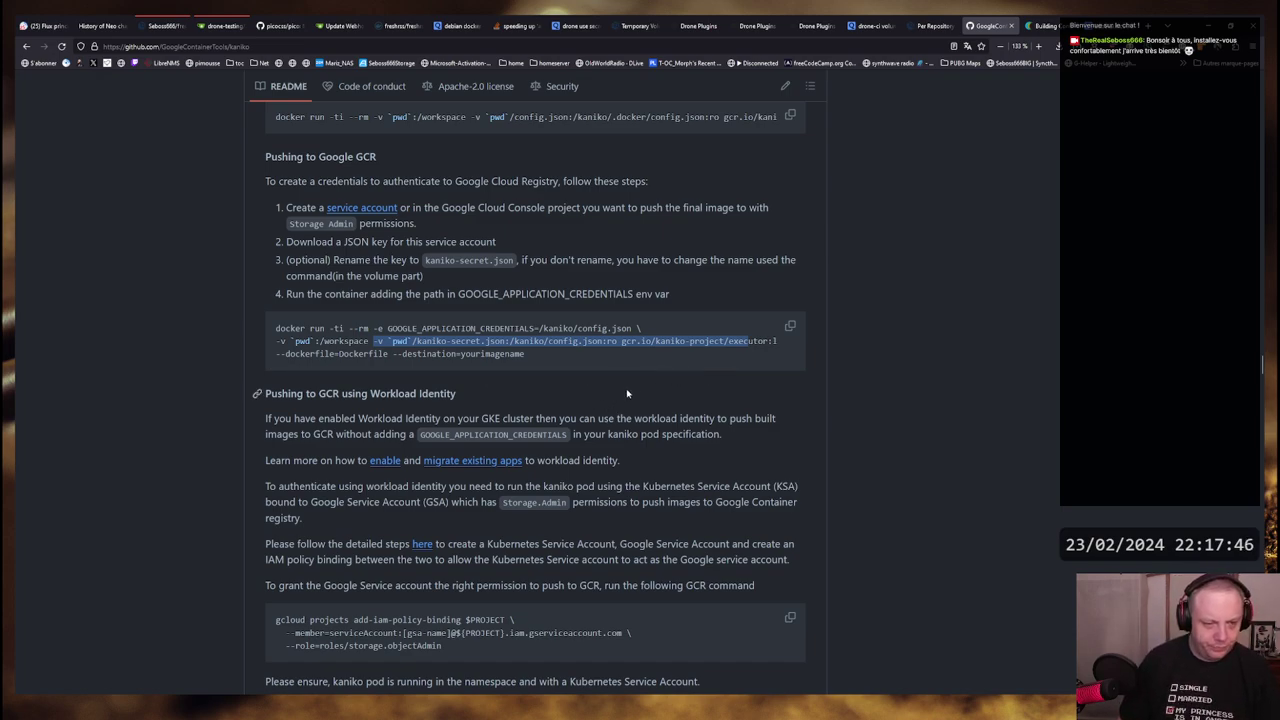
{"action": "scroll", "coordinate": [663, 428], "scroll_direction": "down", "scroll_amount": 1}
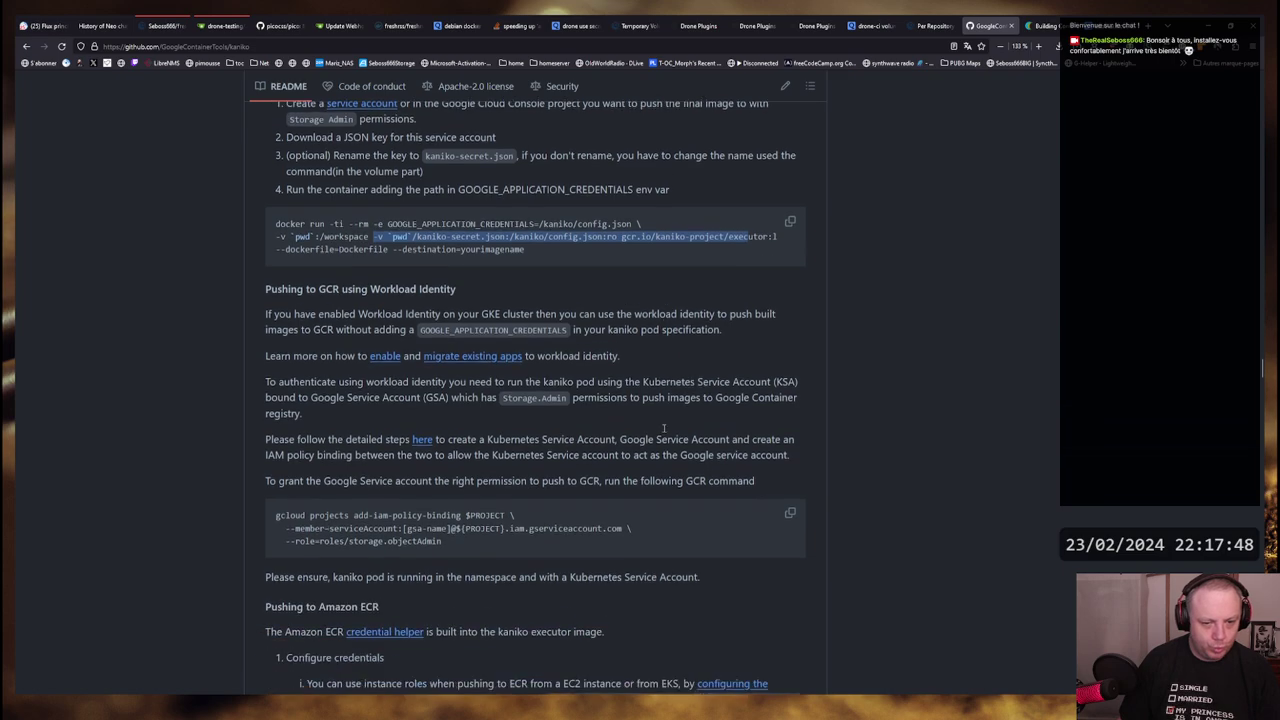
{"action": "scroll", "coordinate": [663, 430], "scroll_direction": "down", "scroll_amount": 1}
{"action": "scroll", "coordinate": [663, 432], "scroll_direction": "up", "scroll_amount": 1}
In .drone.yml, replace the authenticate-with-registry step's kaniko executor image with alpine, leaving the tag empty after the colon
{"action": "key", "text": "alt+Tab"}
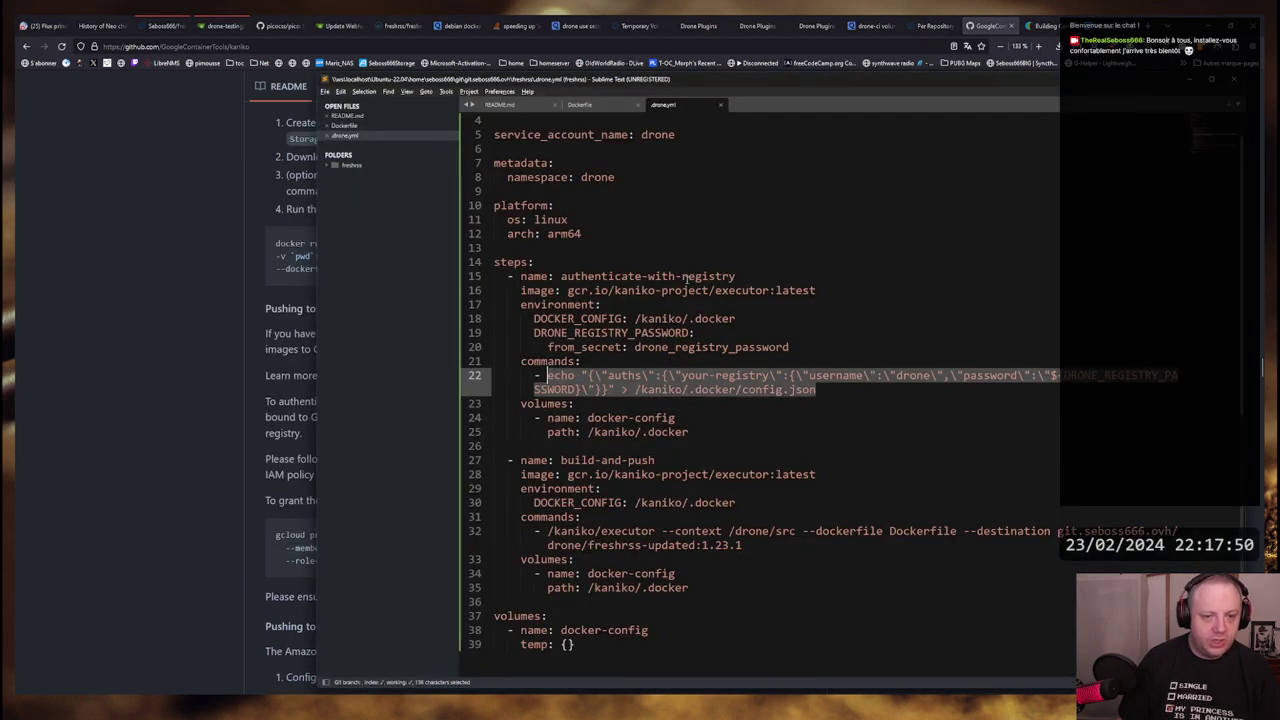
{"action": "left_click", "coordinate": [688, 332]}
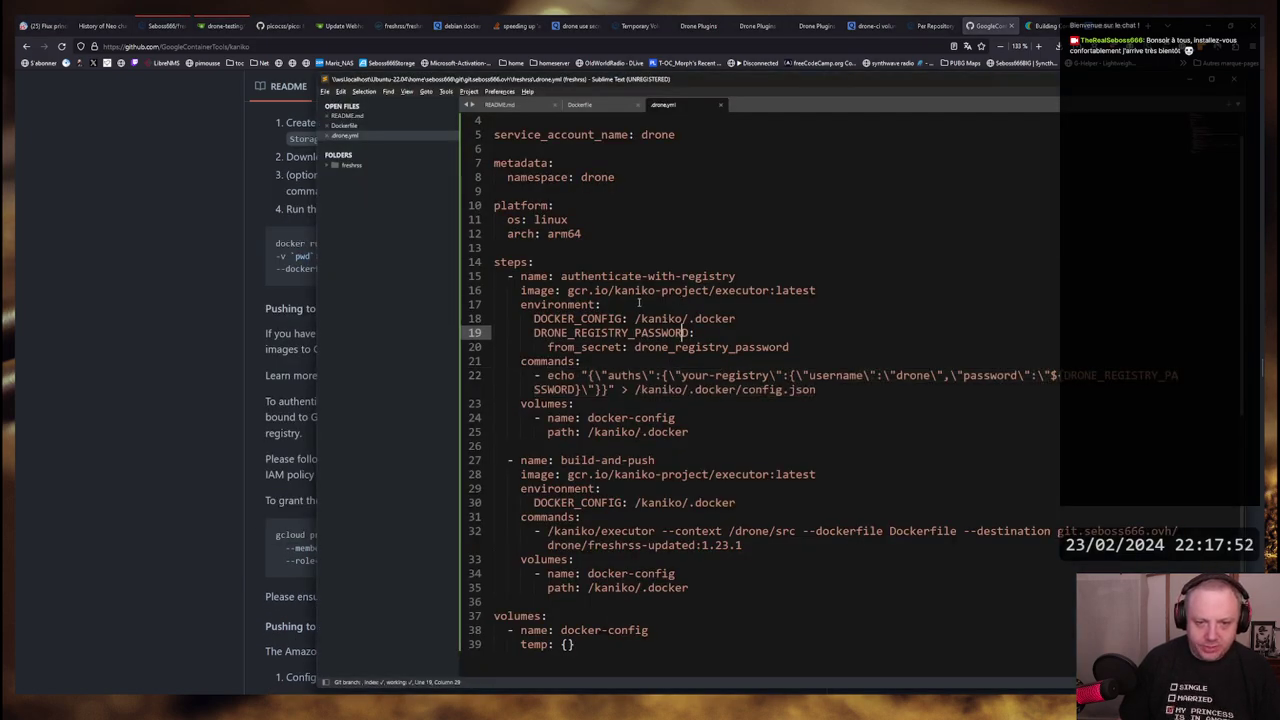
{"action": "left_click_drag", "start_coordinate": [815, 290], "coordinate": [567, 291]}
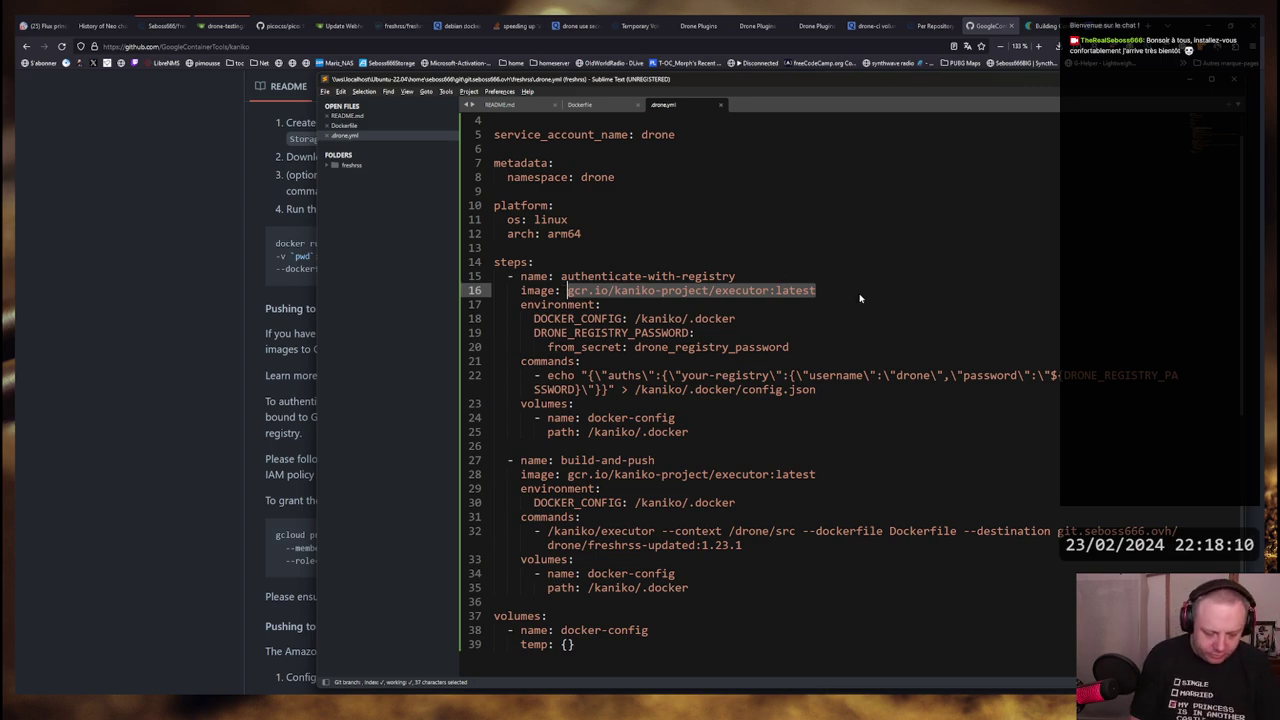
{"action": "type", "text": "alpine:"}
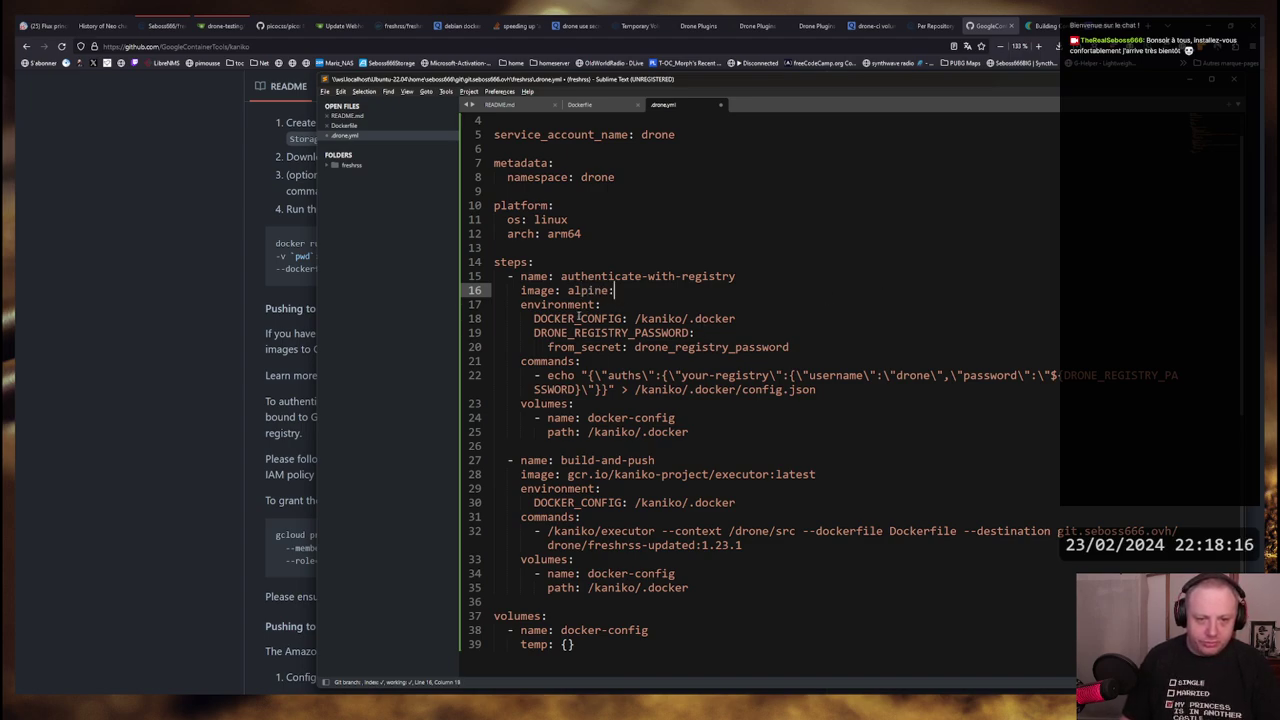
Delete the DOCKER_CONFIG line from the authenticate-with-registry step's environment
{"action": "left_click_drag", "start_coordinate": [533, 318], "coordinate": [737, 319]}
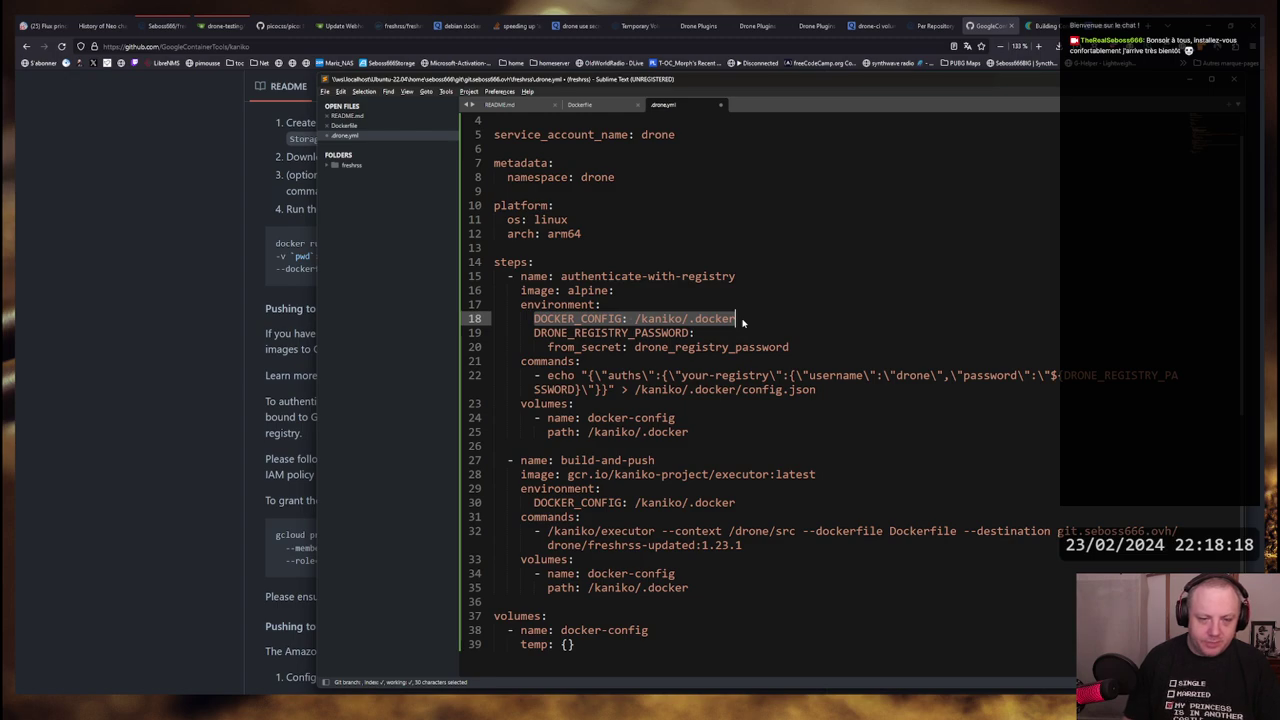
{"action": "key", "text": "Left"}
{"action": "key", "text": "Home"}
{"action": "key", "text": "shift+Down"}
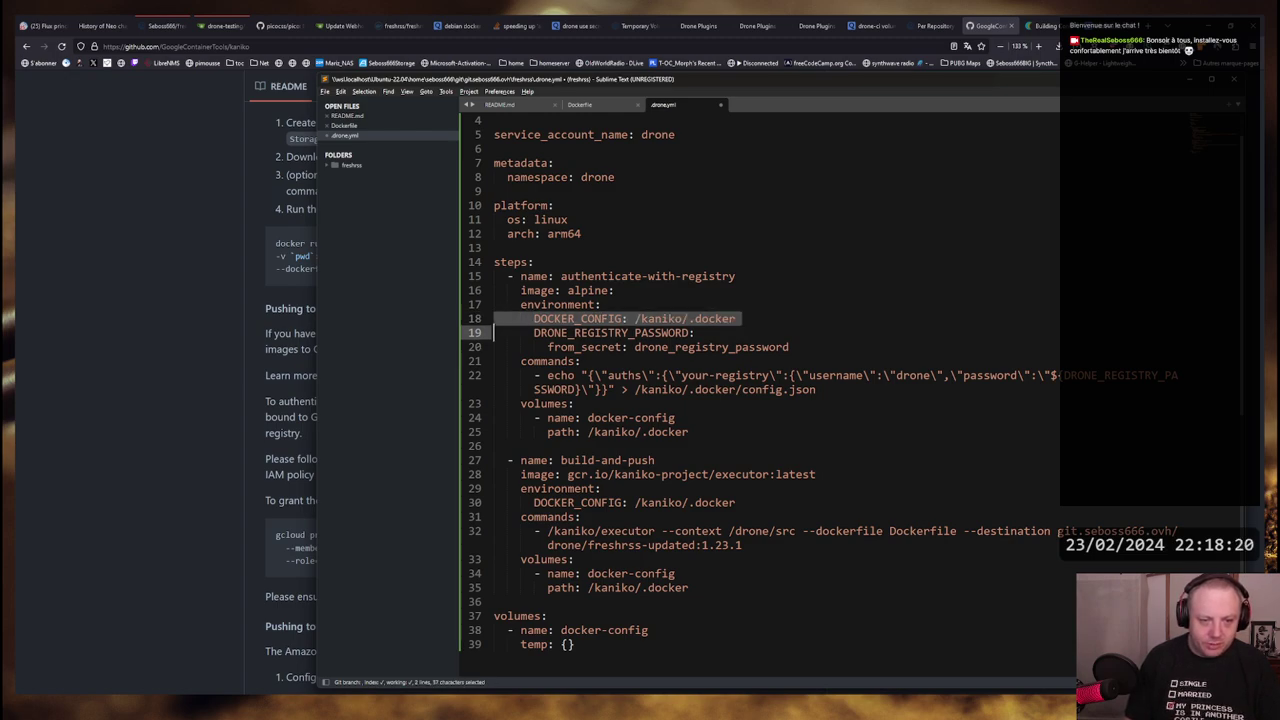
{"action": "key", "text": "BackSpace"}
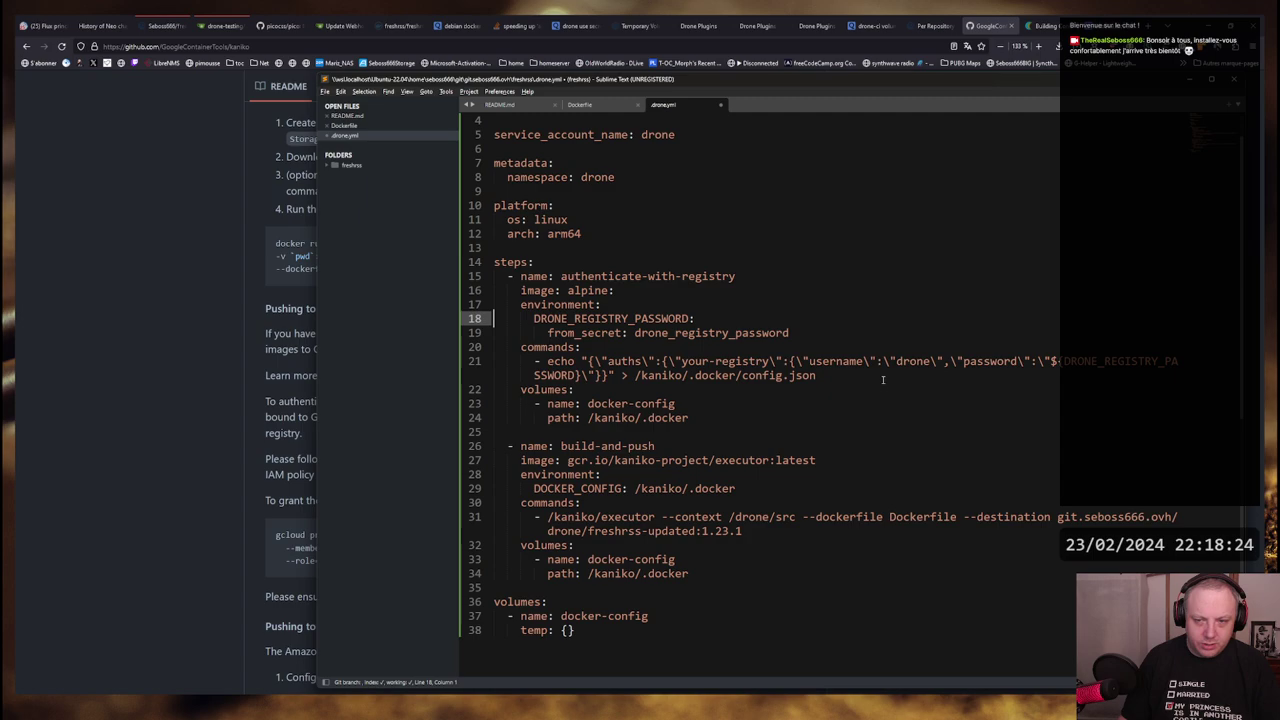
Set the alpine image tag to latest in the authenticate-with-registry step and save .drone.yml
{"action": "left_click", "coordinate": [632, 294]}
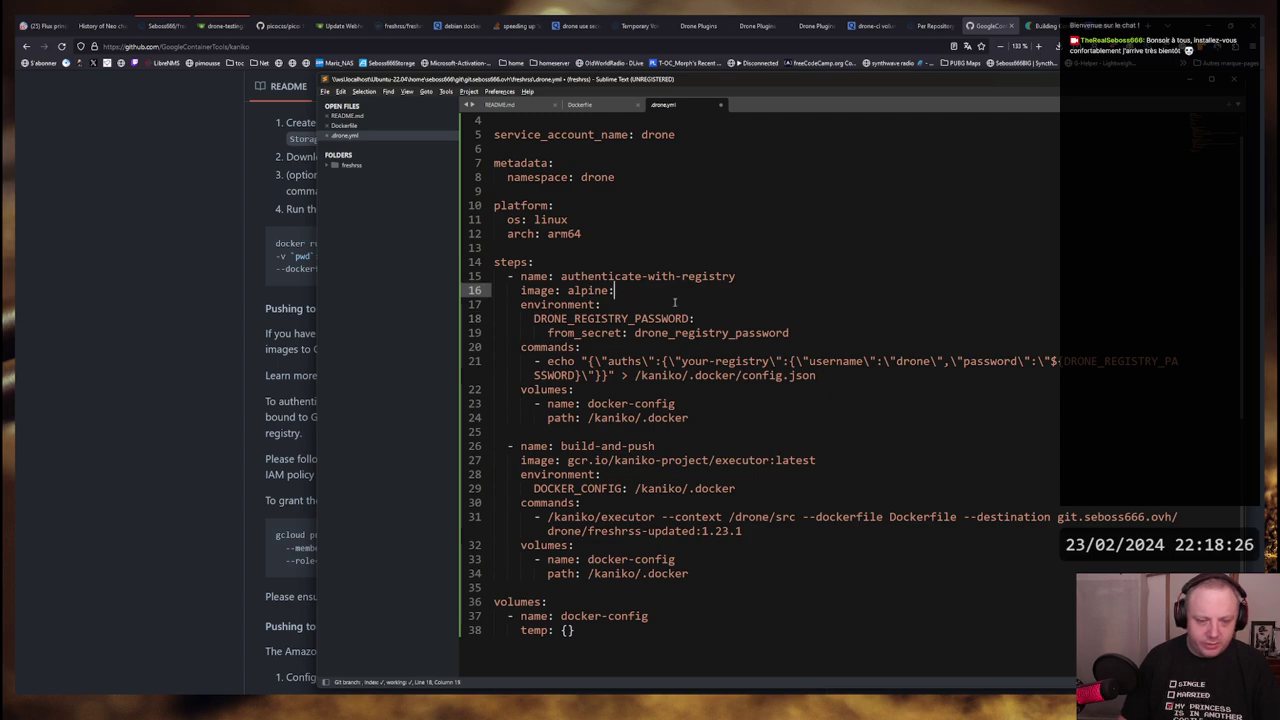
{"action": "type", "text": "latest"}
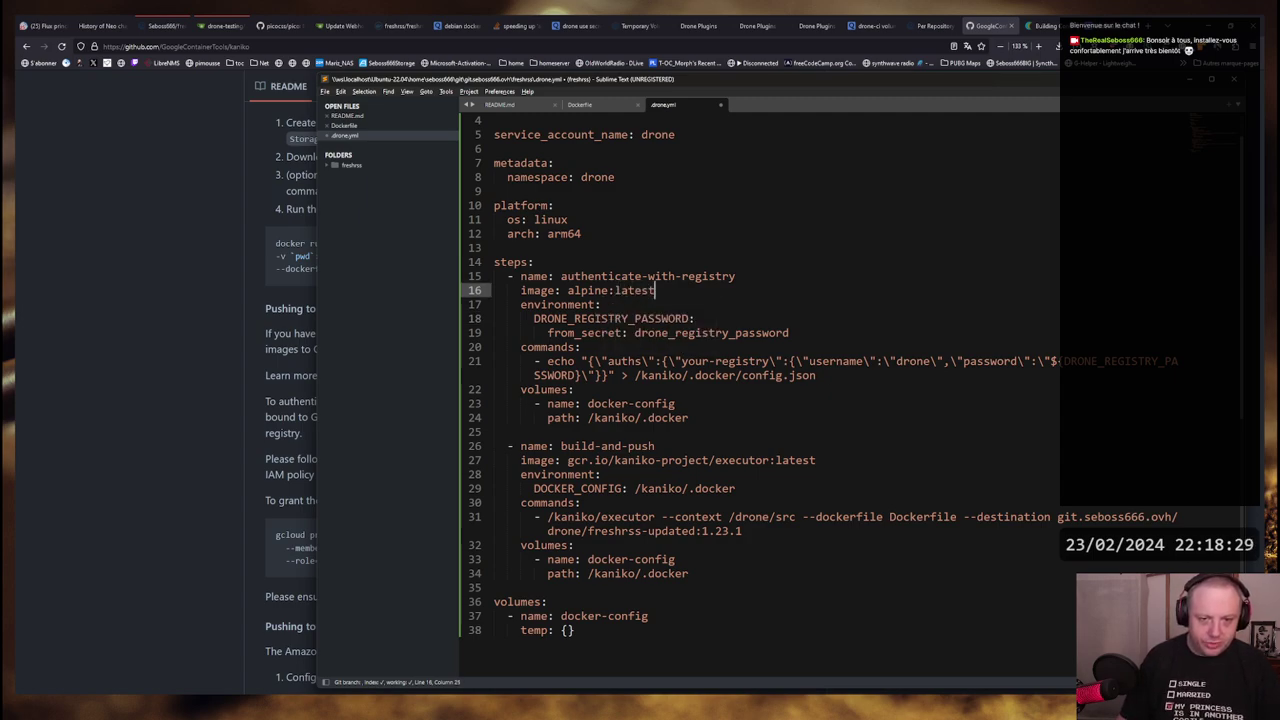
{"action": "key", "text": "ctrl+s"}
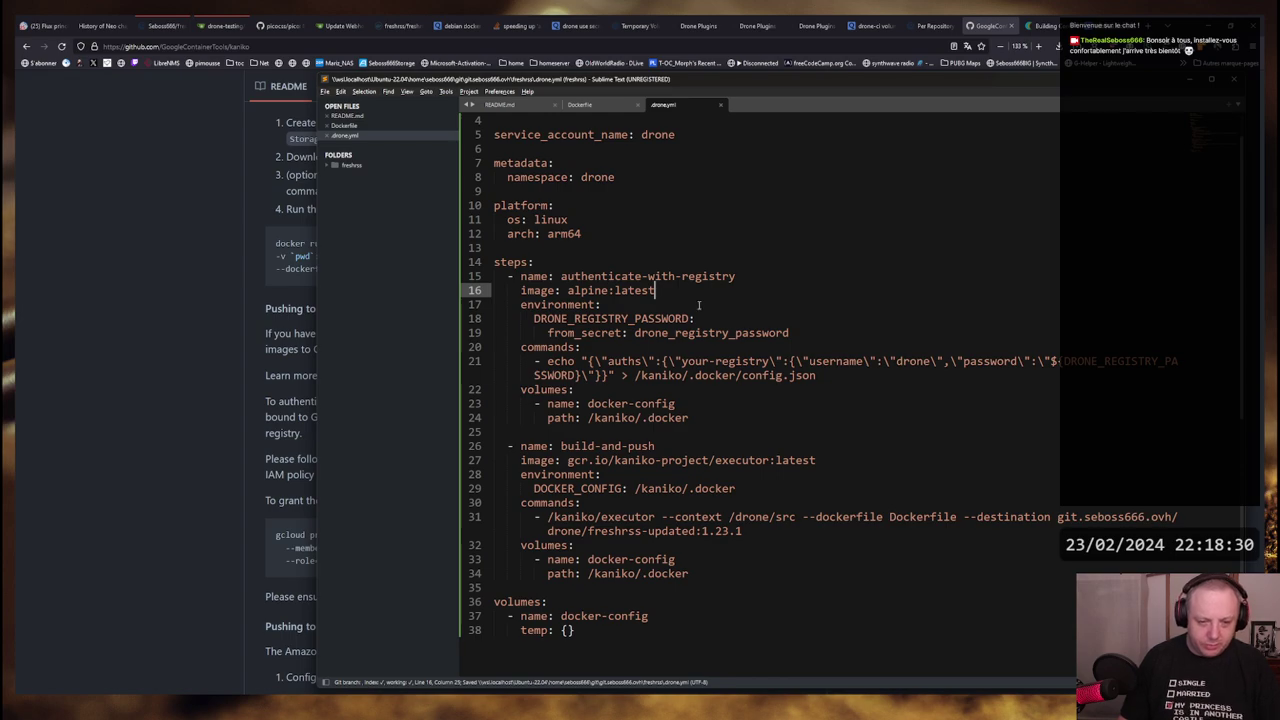
Switch to the terminal session in the freshrss repository and run git status to check the pending changes
{"action": "key", "text": "alt+Tab"}
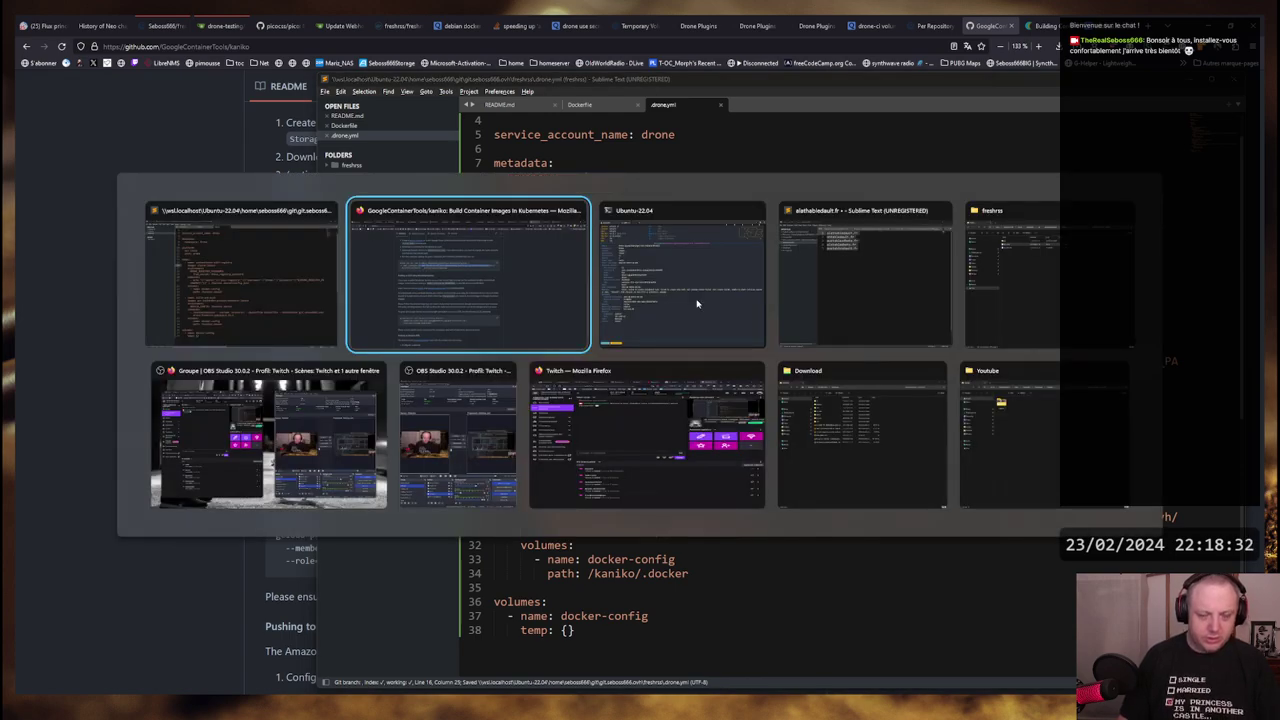
{"action": "key", "text": "alt+shift+Tab"}
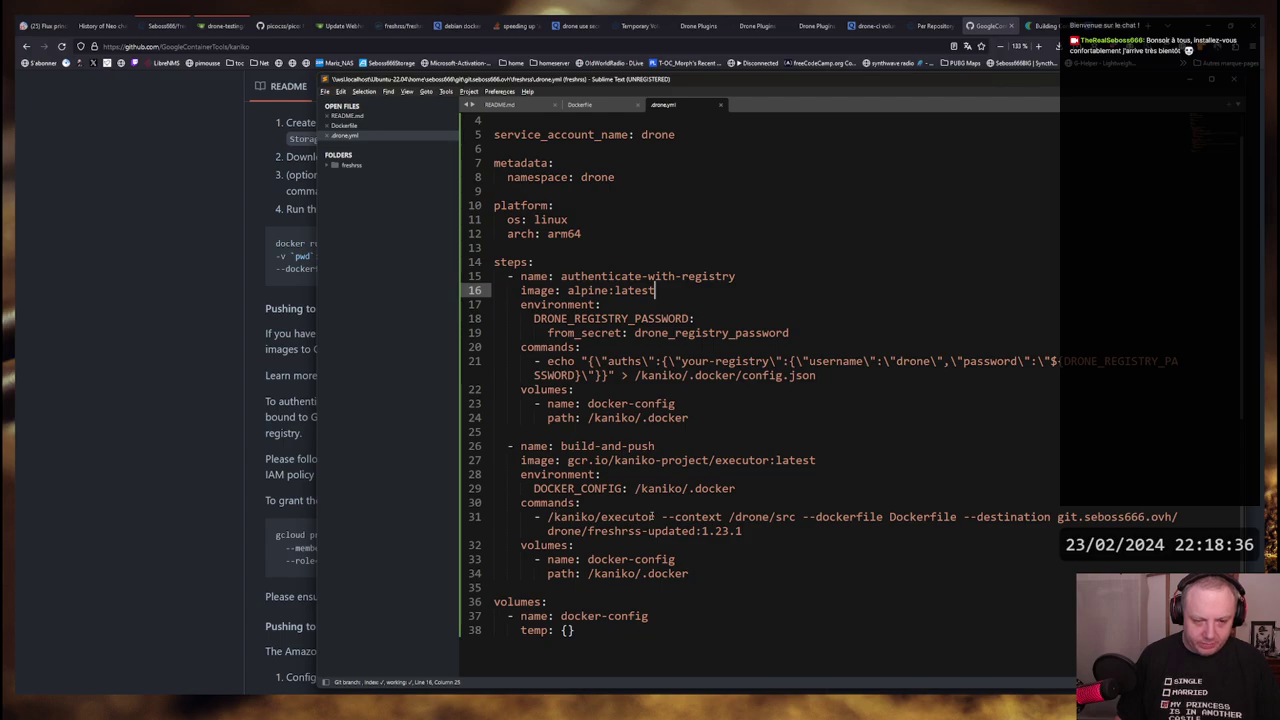
{"action": "key", "text": "alt+Tab"}
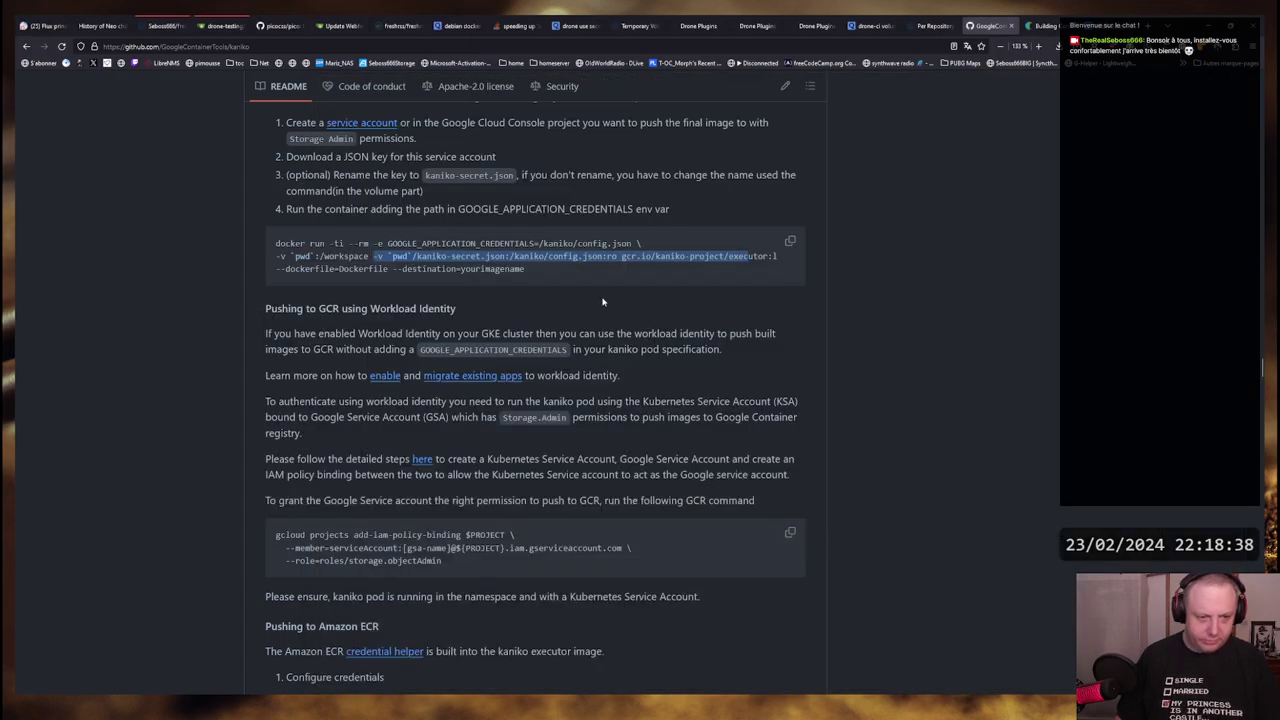
{"action": "key", "text": "alt+Tab"}
{"action": "key", "text": "alt+Tab"}
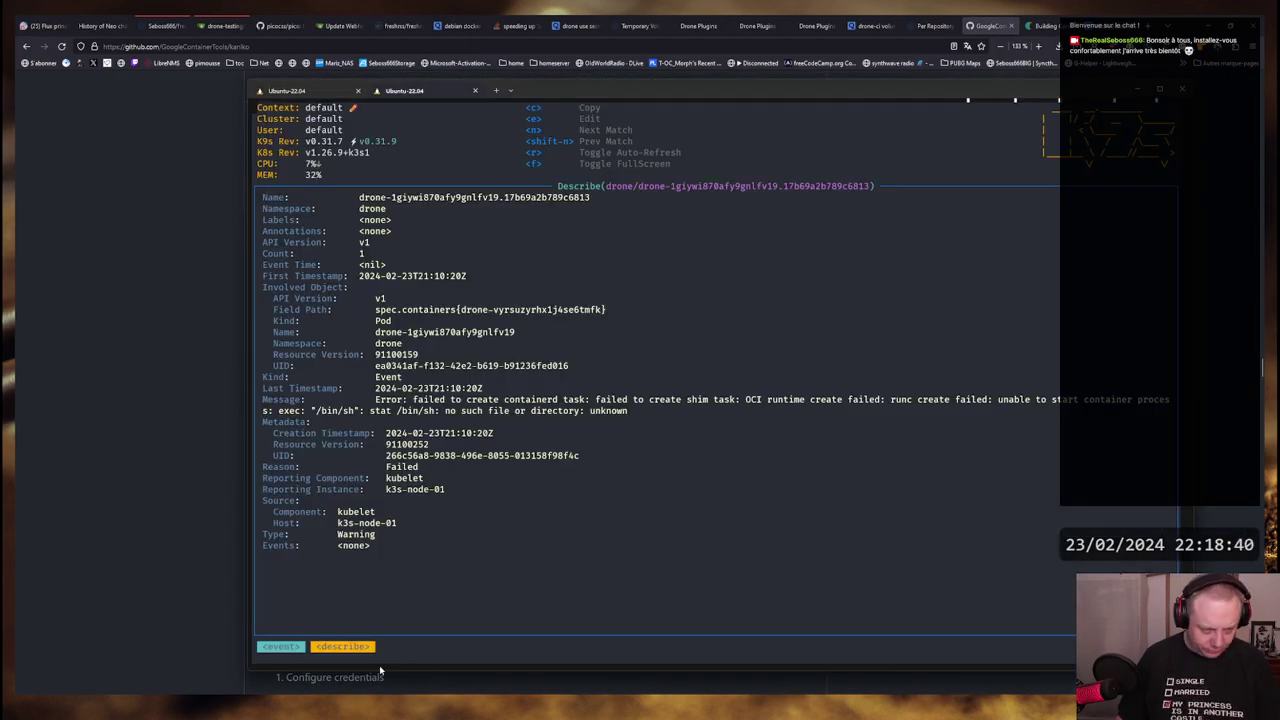
{"action": "key", "text": "ctrl+c"}
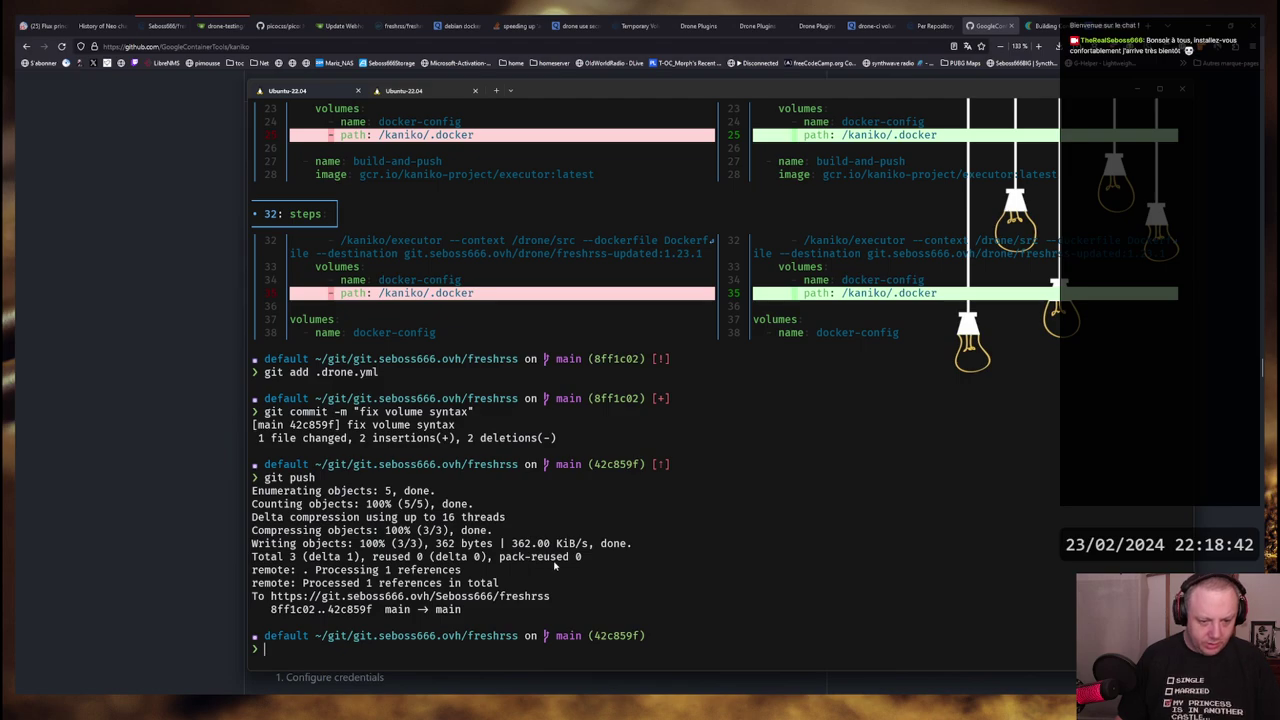
{"action": "key", "text": "Return"}
{"action": "type", "text": "git status"}
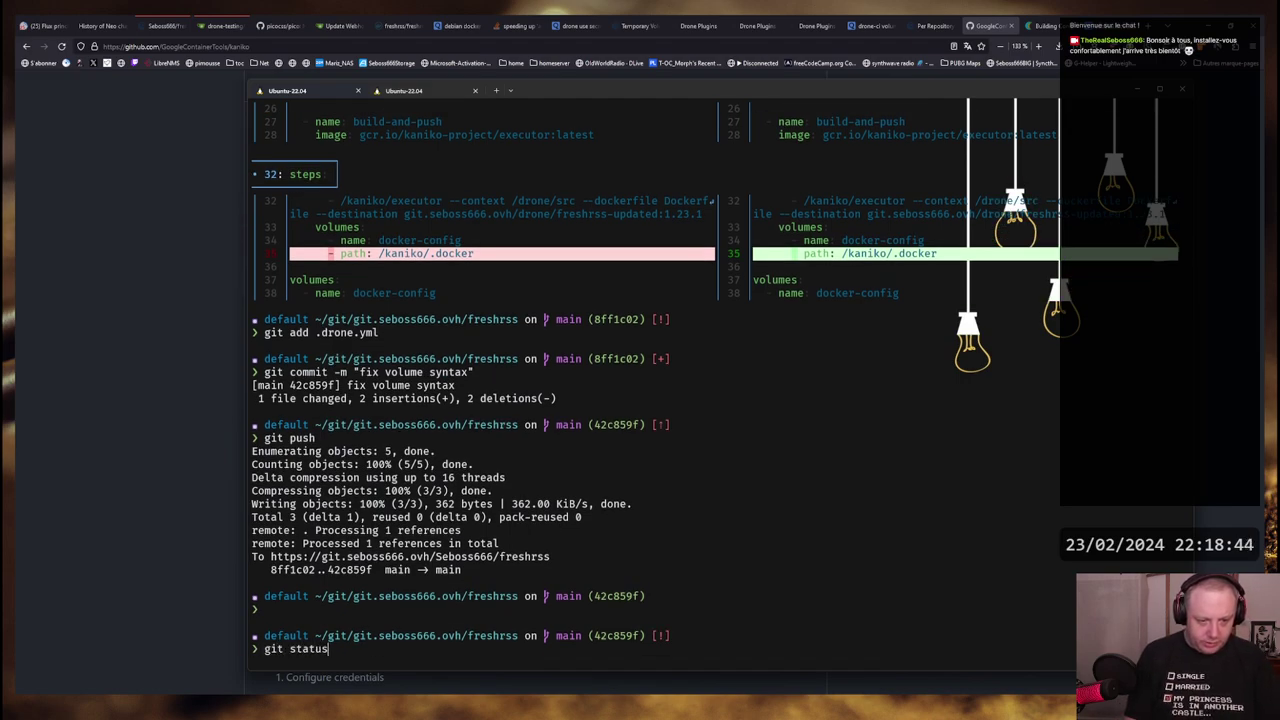
{"action": "key", "text": "Return"}
Stage .drone.yml with git add and commit it with the message "use light image for authentication"
{"action": "type", "text": "git add .drone.yml"}
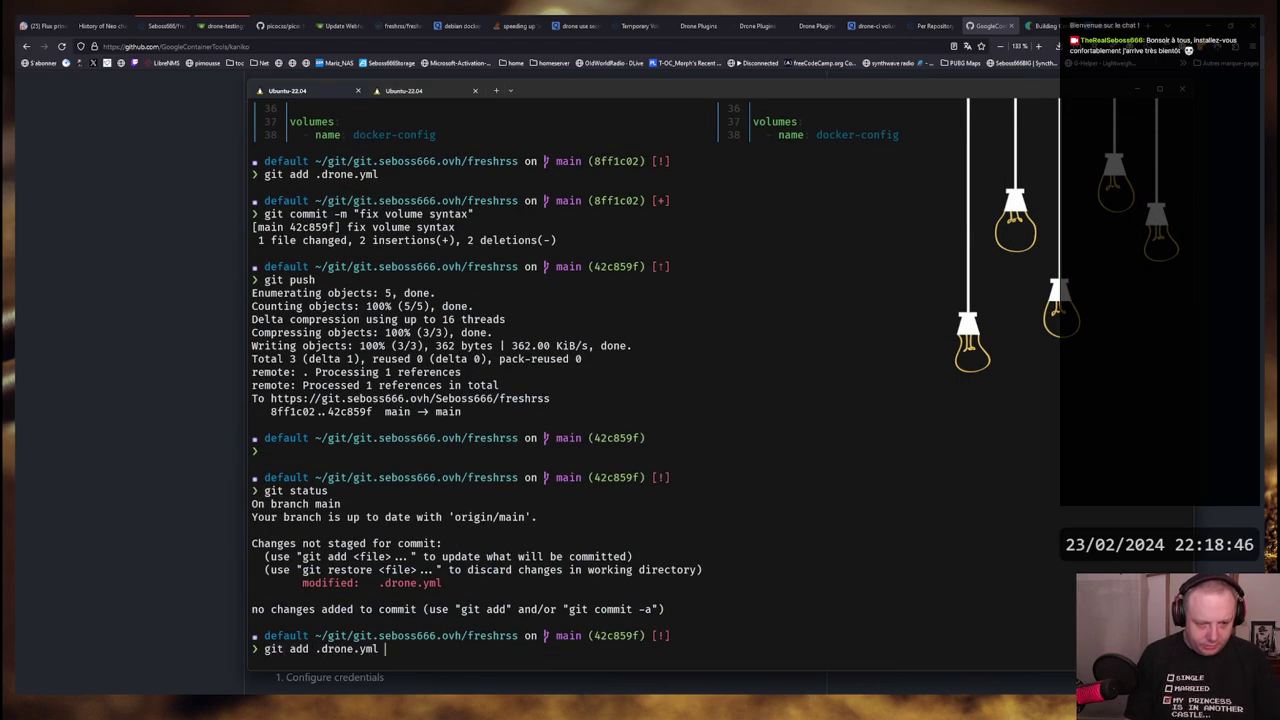
{"action": "key", "text": "Return"}
{"action": "type", "text": "git commmit"}
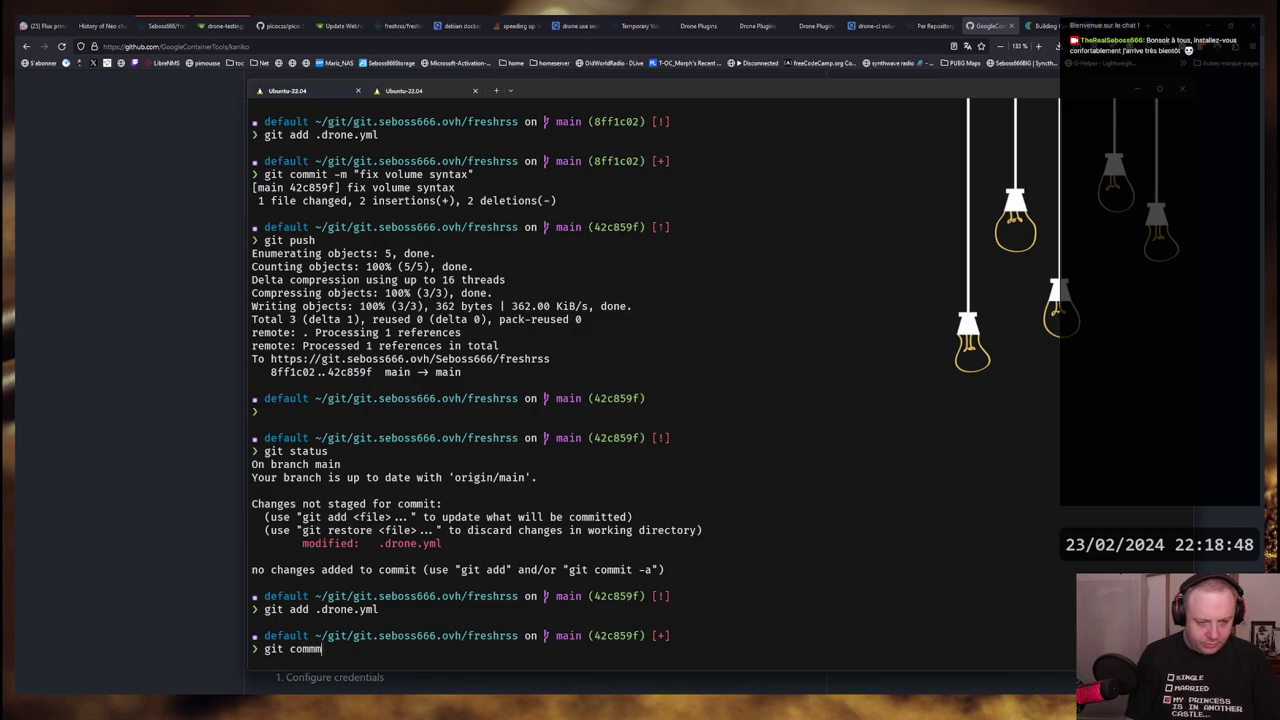
{"action": "key", "text": "BackSpace"}
{"action": "key", "text": "BackSpace"}
{"action": "key", "text": "BackSpace"}
{"action": "key", "text": "BackSpace"}
{"action": "type", "text": "it -m"}
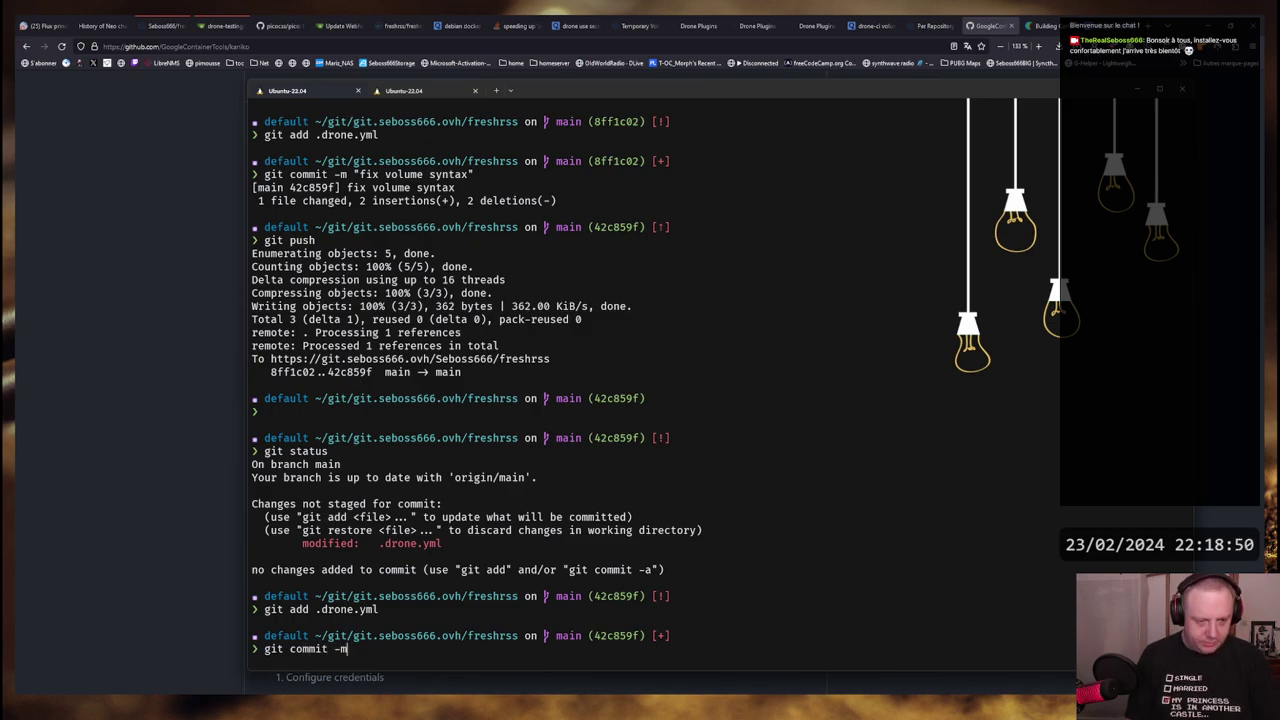
{"action": "type", "text": " \""}
{"action": "type", "text": "tome"}
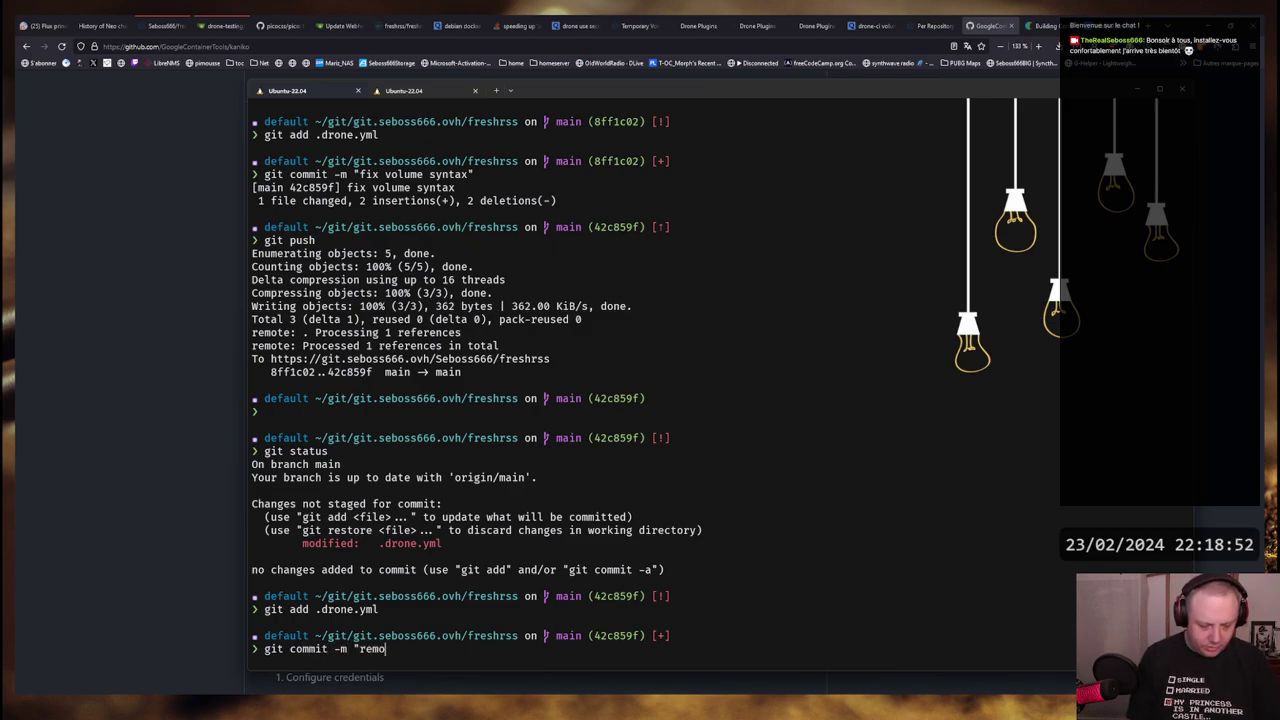
{"action": "key", "text": "BackSpace"}
{"action": "key", "text": "BackSpace"}
{"action": "key", "text": "BackSpace"}
{"action": "key", "text": "BackSpace"}
{"action": "type", "text": "use "}
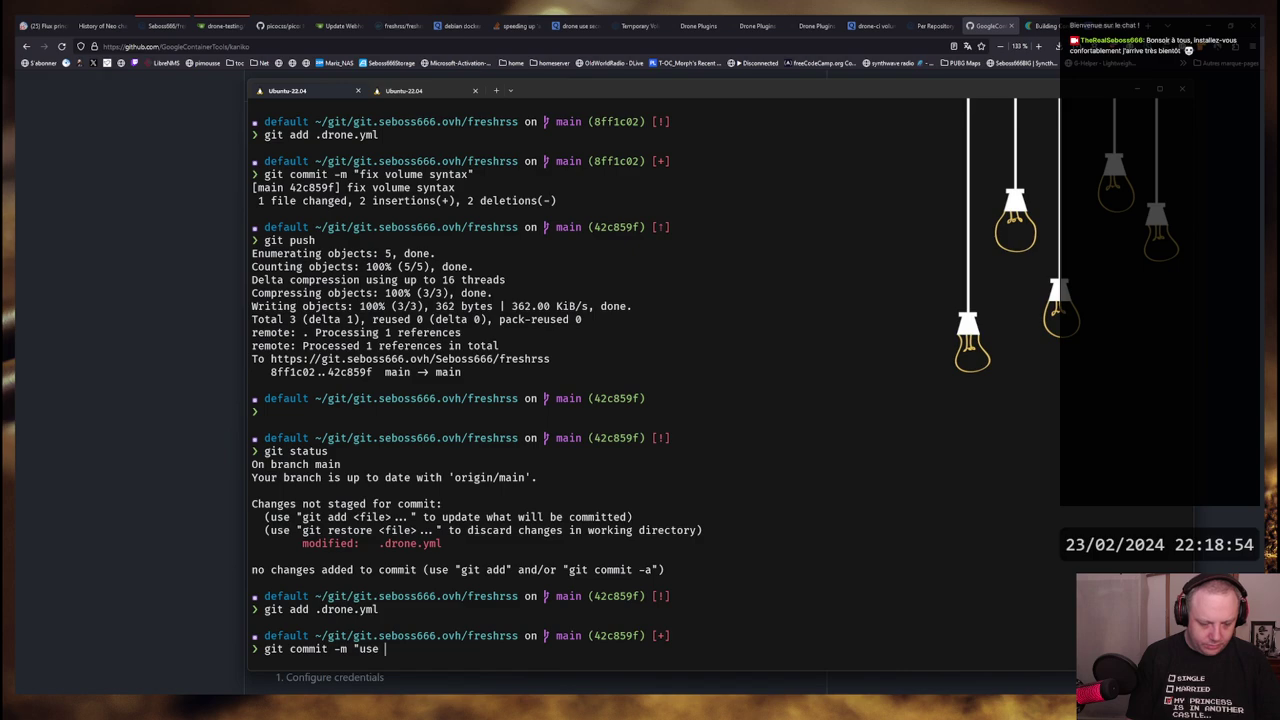
{"action": "type", "text": "light ima"}
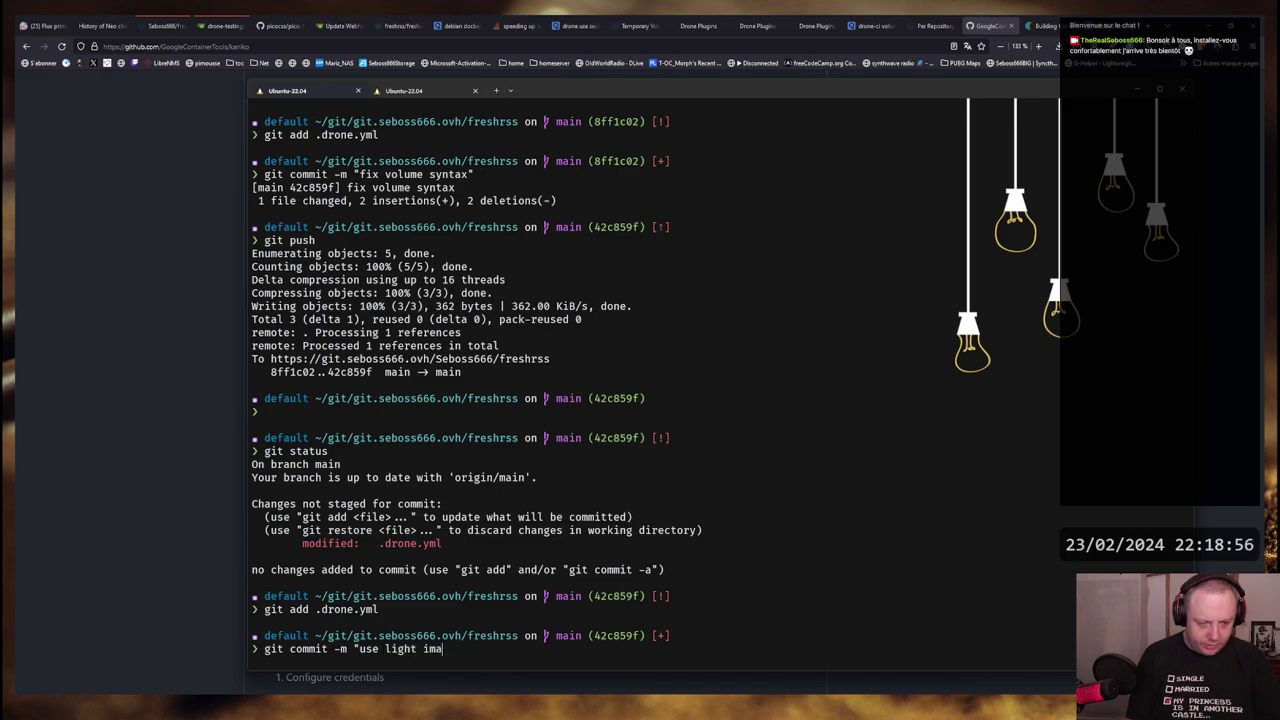
{"action": "type", "text": "ge for authe"}
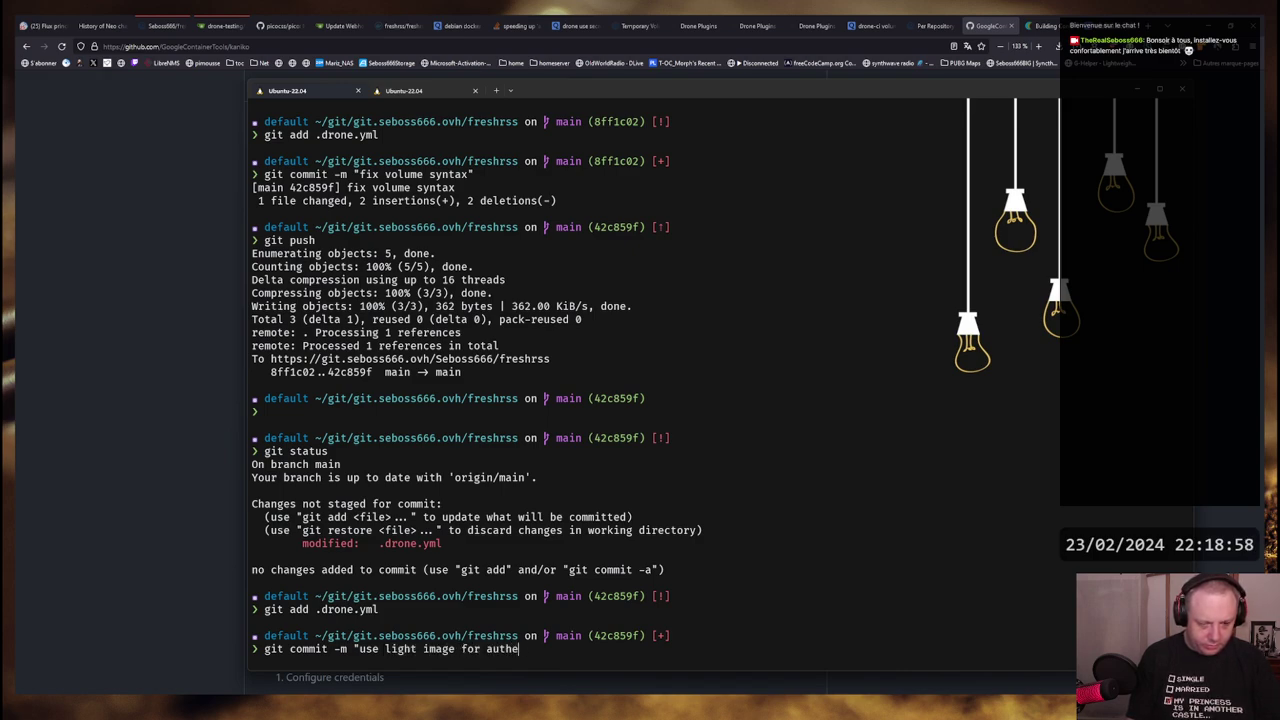
{"action": "type", "text": "ntication\""}
{"action": "key", "text": "Return"}
Push the commit to the remote freshrss repository with git push, then run git push again
{"action": "type", "text": "g"}
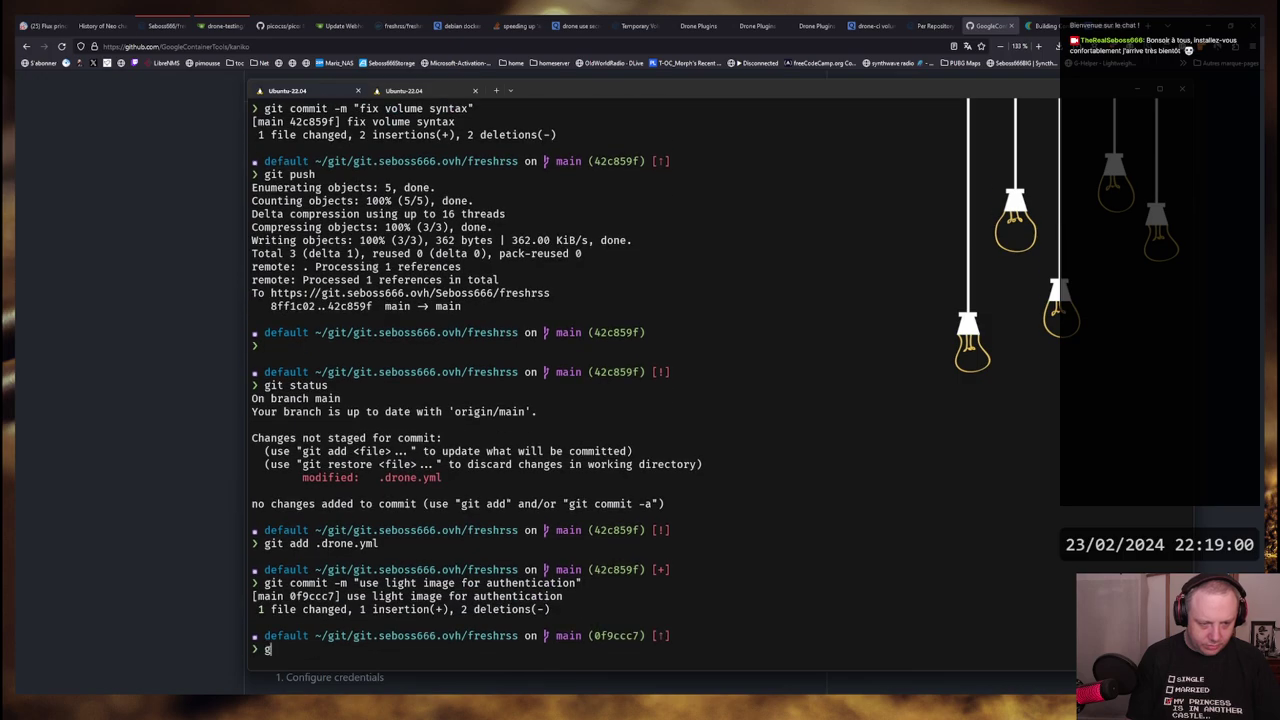
{"action": "type", "text": "it push"}
{"action": "key", "text": "Return"}
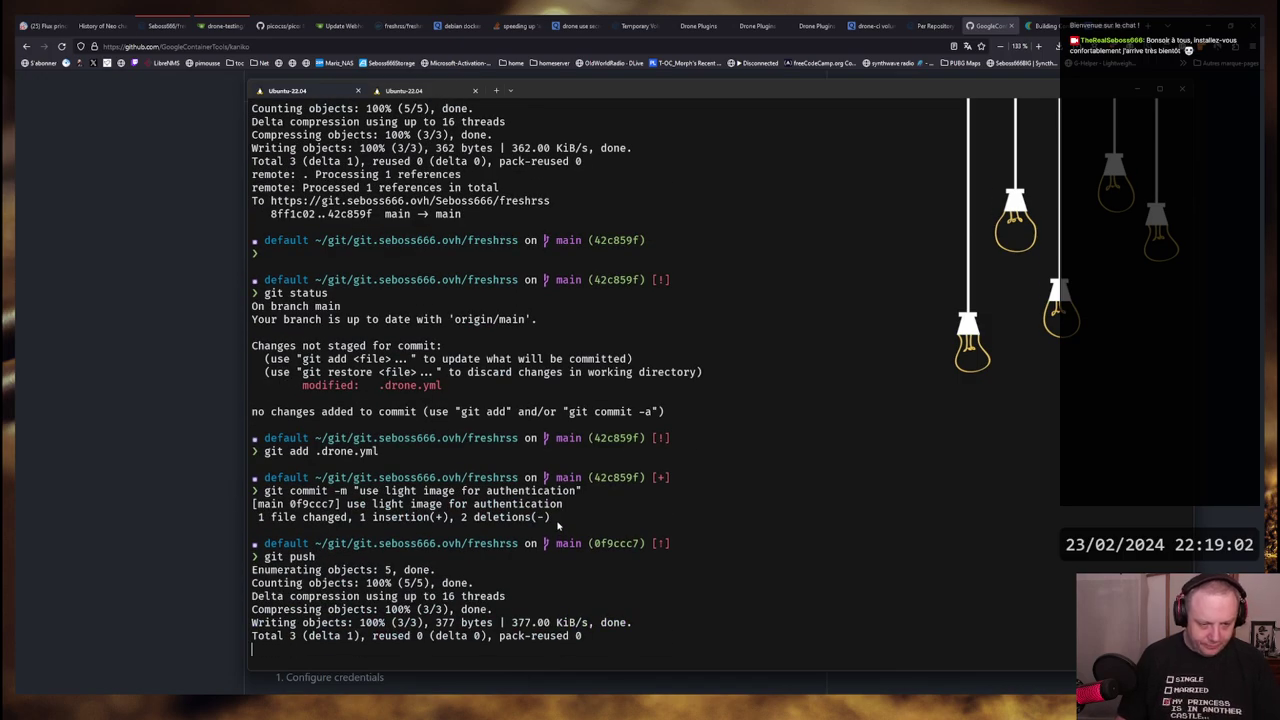
{"action": "type", "text": "git push"}
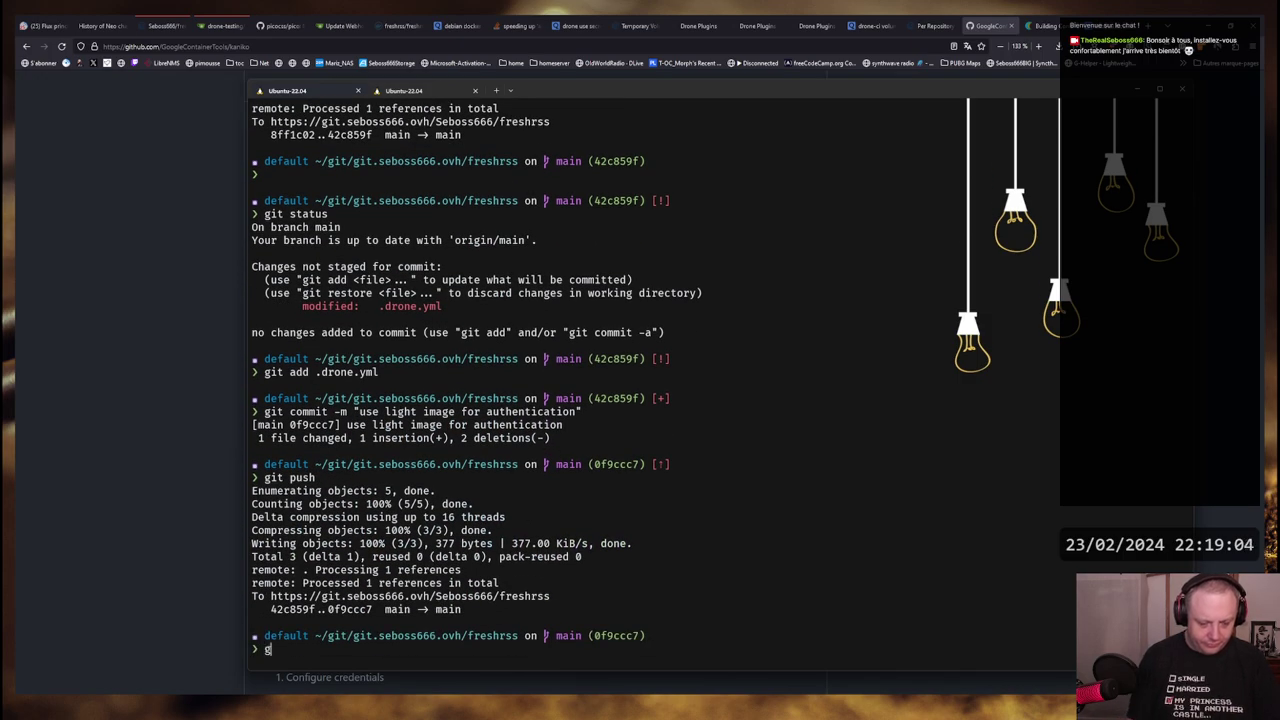
{"action": "key", "text": "Return"}
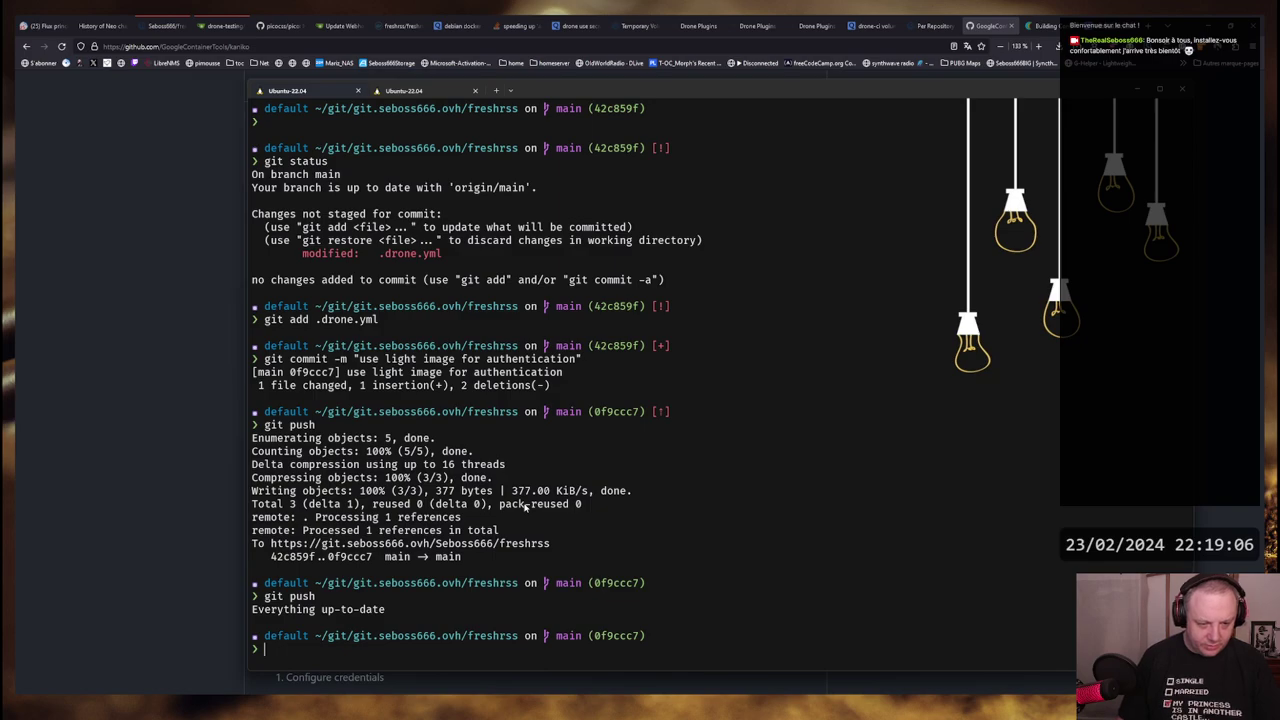
Switch to Drone in the browser and open the freshrss build for the "use light image for authentication" commit
{"action": "key", "text": "alt+Tab"}
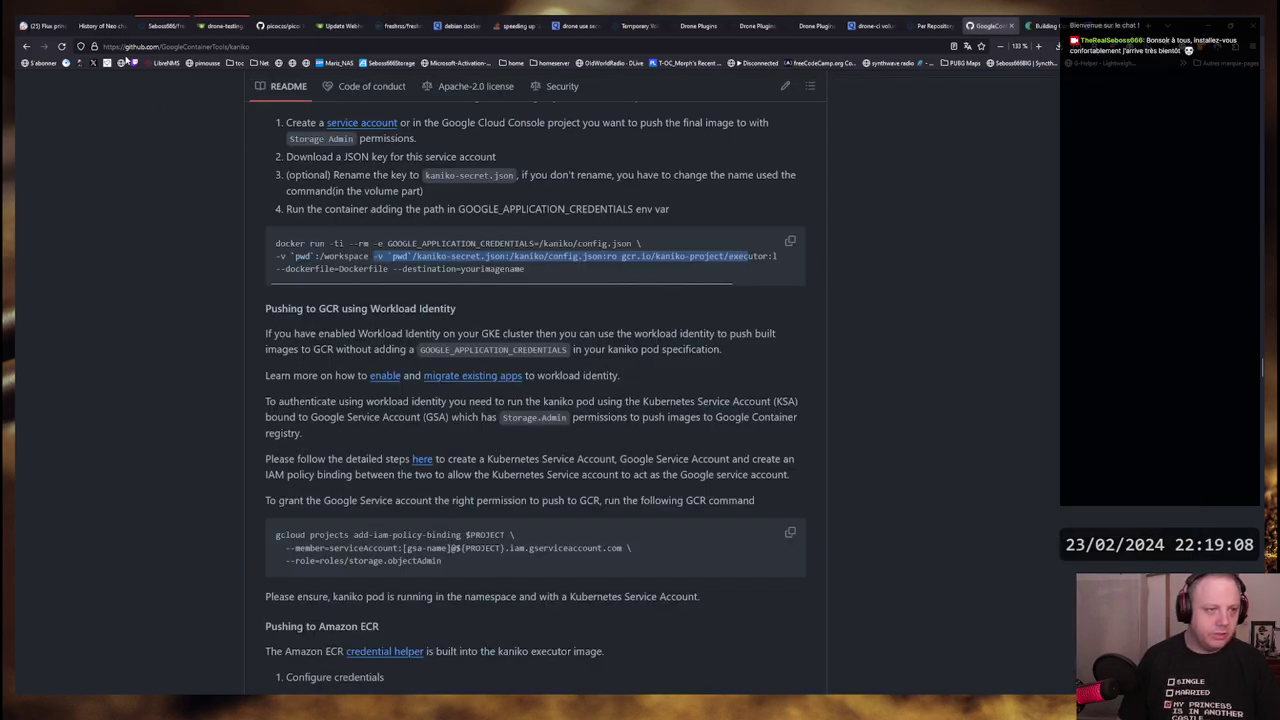
{"action": "left_click", "coordinate": [163, 26]}
{"action": "left_click", "coordinate": [270, 462]}
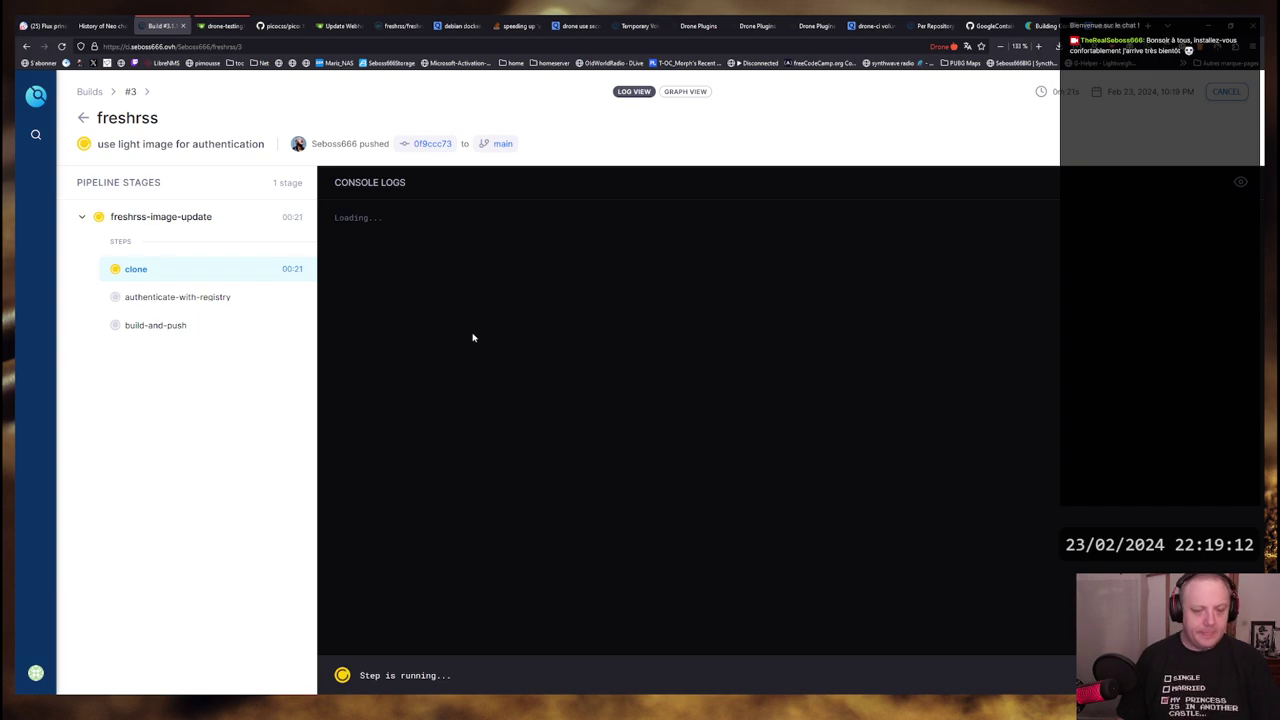
Examine the console logs of the authenticate-with-registry and build-and-push steps, including the echoed password field, and return to the terminal
{"action": "left_click", "coordinate": [185, 297]}
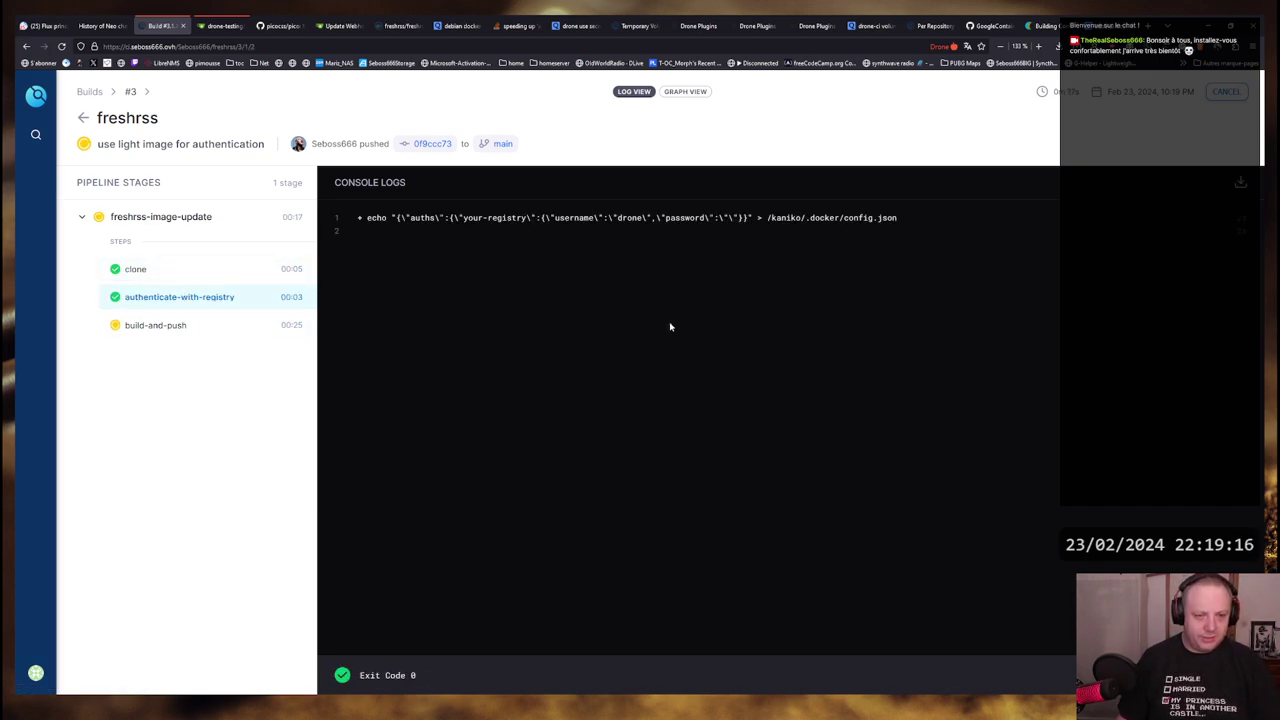
{"action": "double_click", "coordinate": [716, 217]}
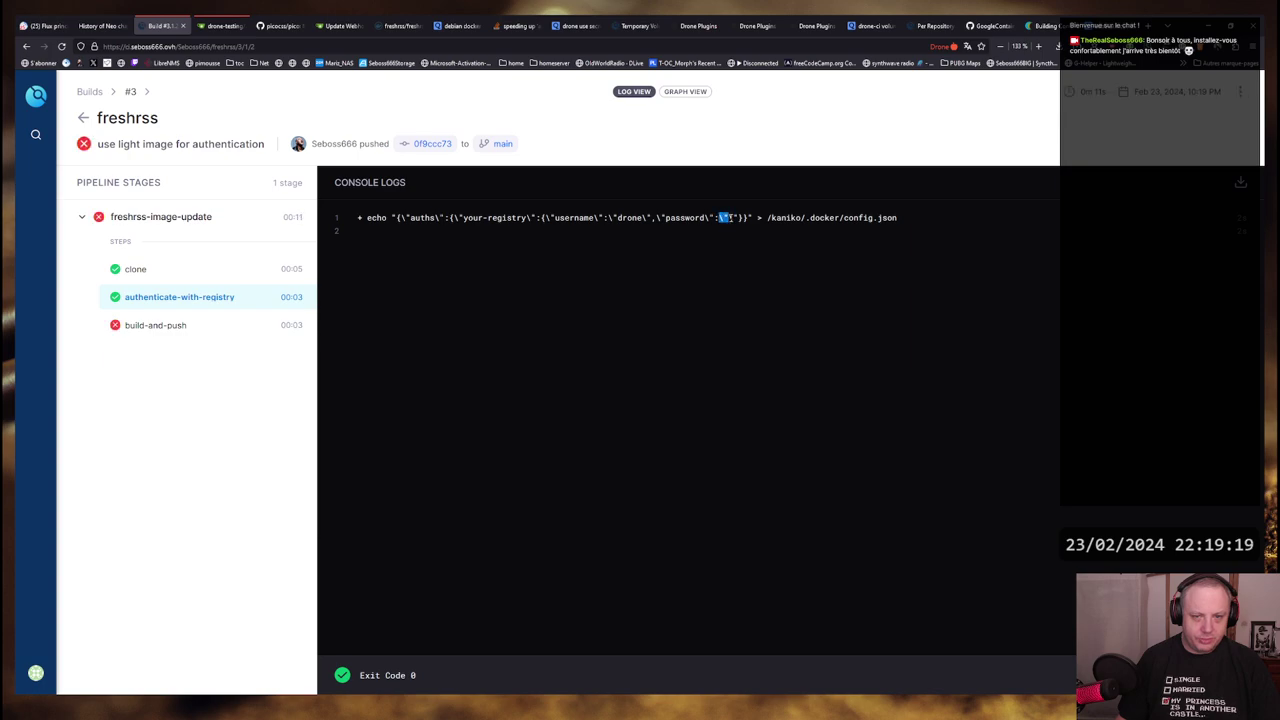
{"action": "left_click", "coordinate": [165, 327]}
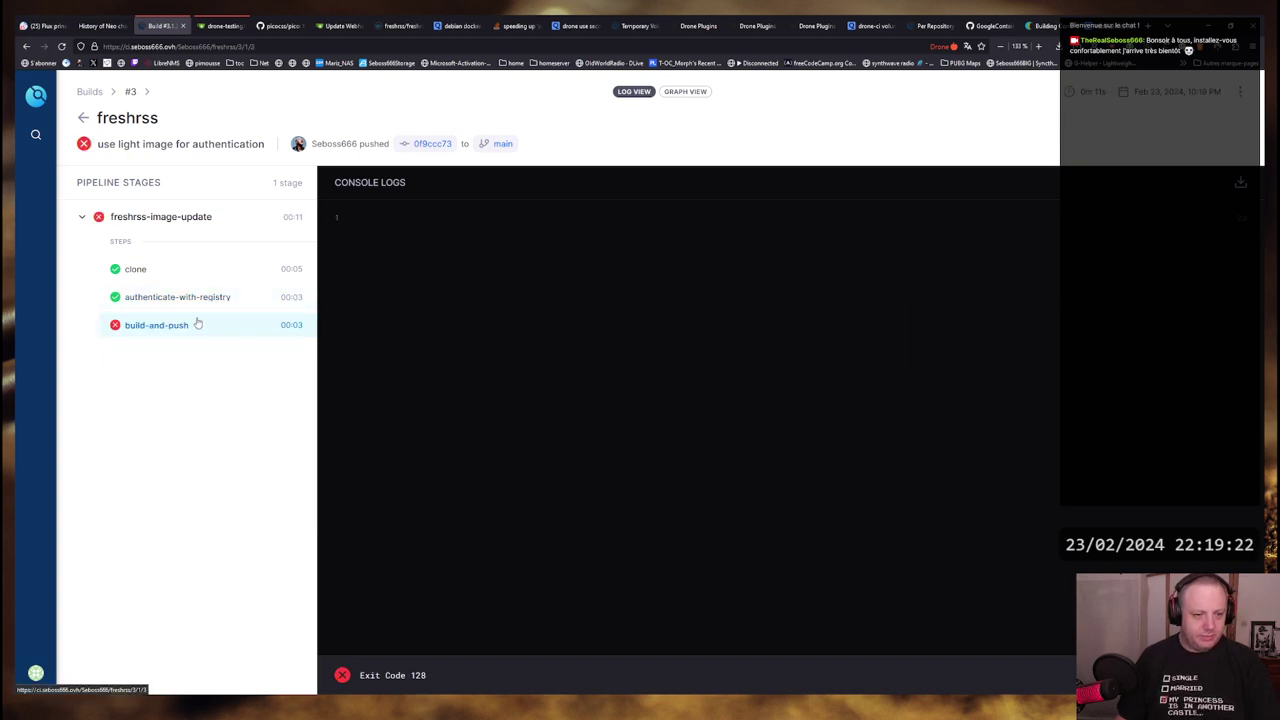
{"action": "key", "text": "alt+Tab"}
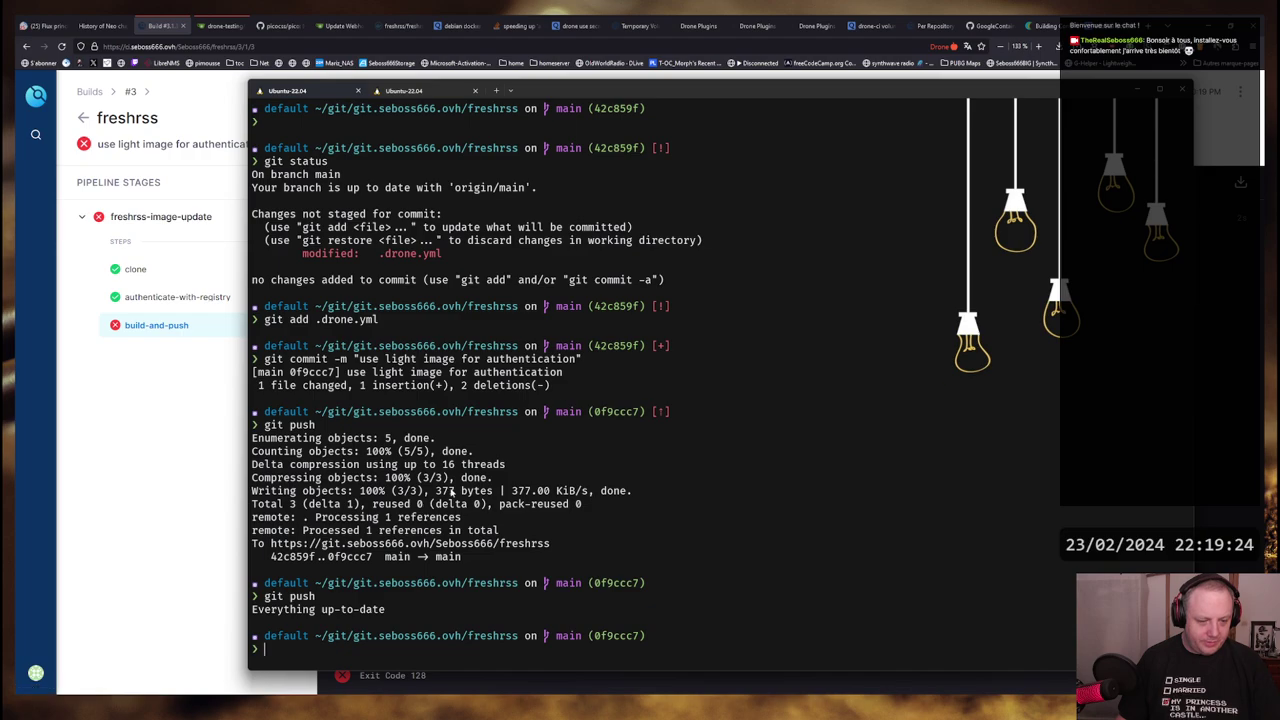
{"action": "key", "text": "alt+Tab"}
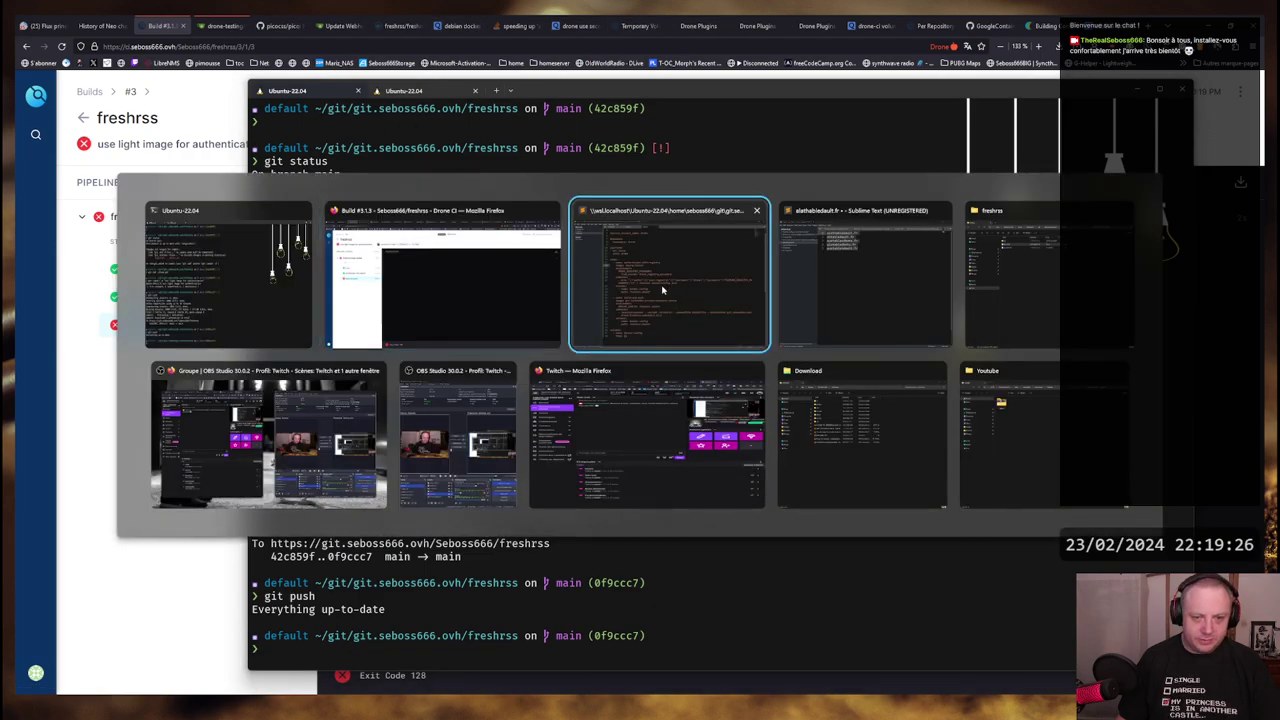
{"action": "key", "text": "alt+Tab"}
{"action": "key", "text": "alt+shift+Tab"}
{"action": "key", "text": "alt+shift+Tab"}
{"action": "key", "text": "alt+Tab"}
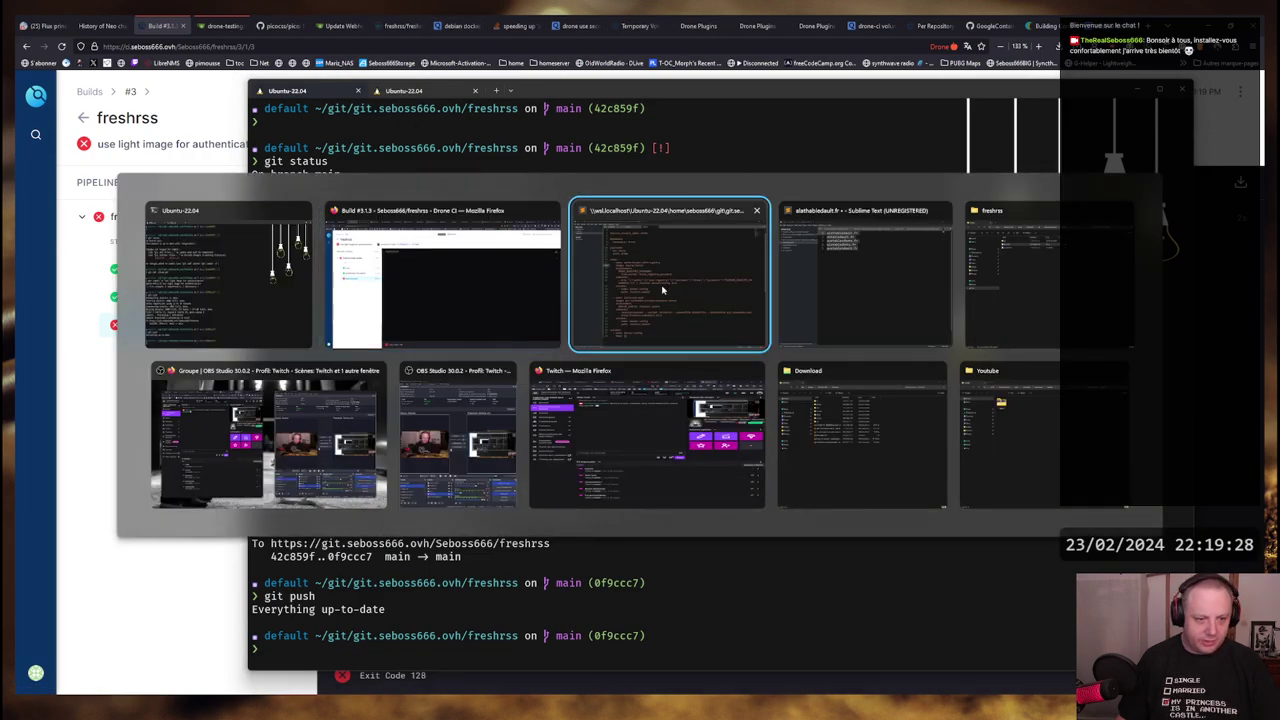
{"action": "key", "text": "alt+Tab"}
{"action": "key", "text": "alt+shift+Tab"}
{"action": "key", "text": "alt+shift+Tab"}
{"action": "key", "text": "alt+shift+Tab"}
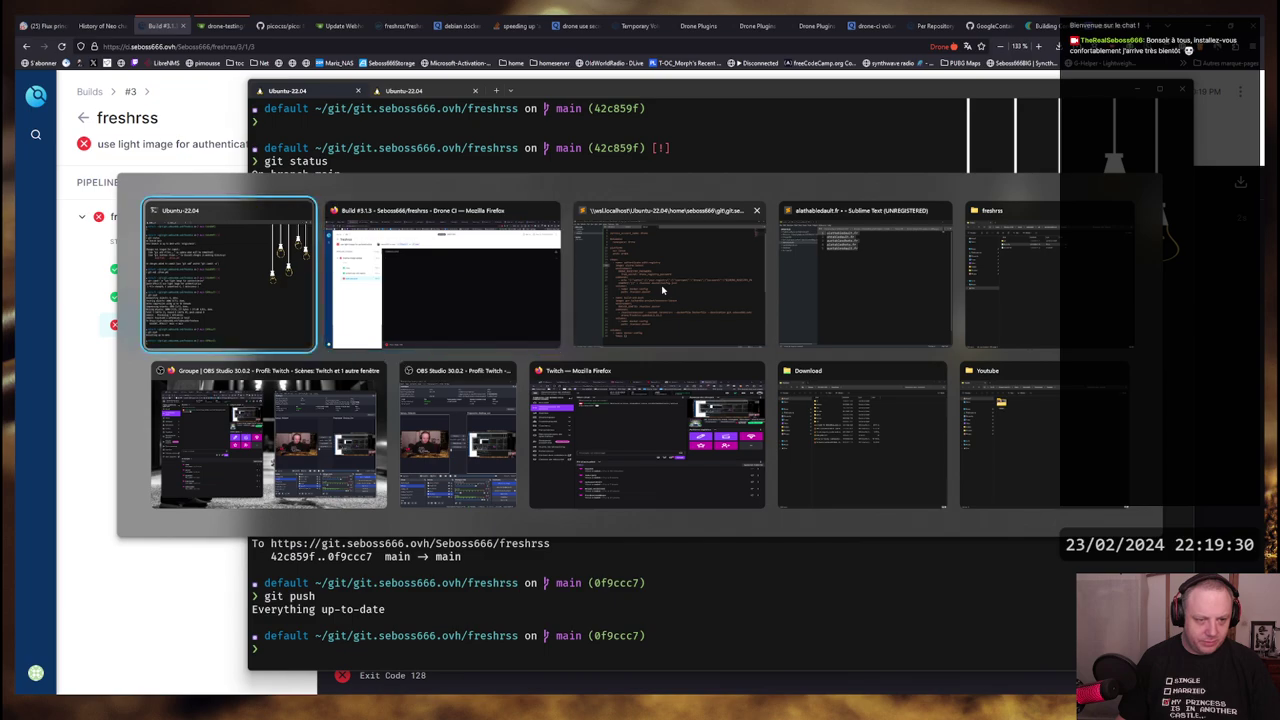
{"action": "key", "text": "alt+Tab"}
{"action": "key", "text": "alt+Tab"}
{"action": "key", "text": "alt+shift+Tab"}
{"action": "key", "text": "alt+shift+Tab"}
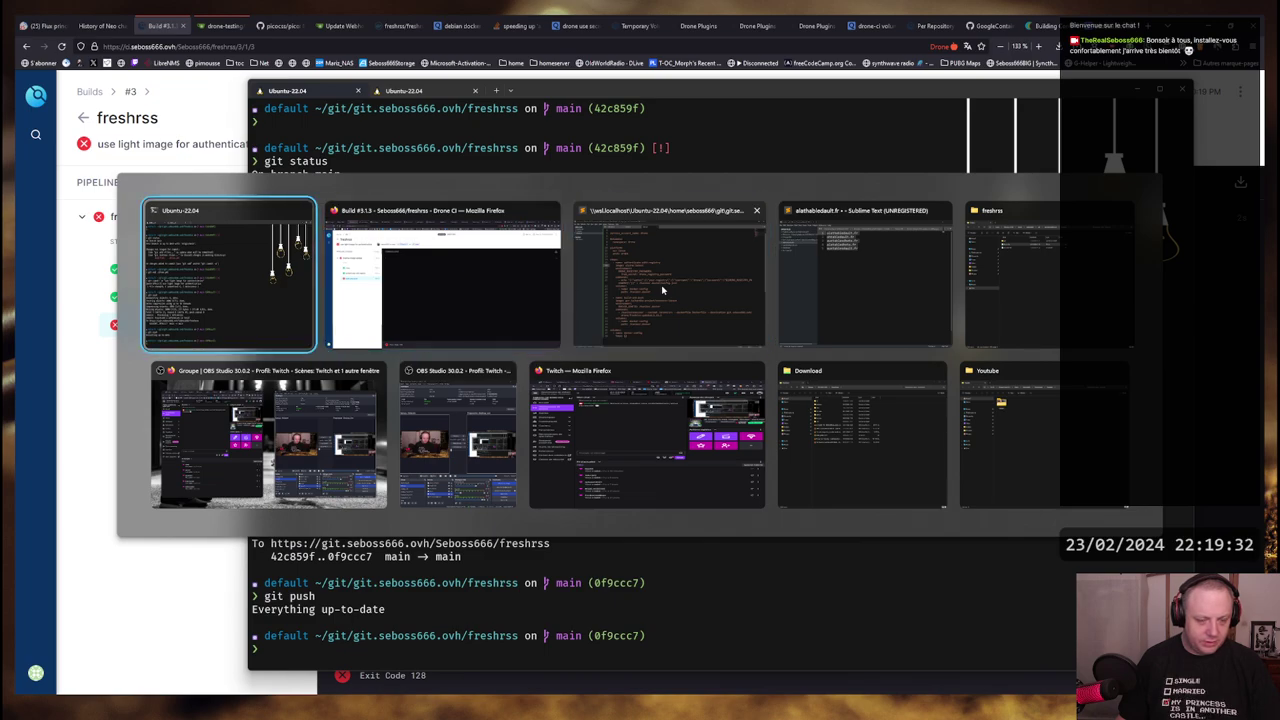
{"action": "key", "text": "alt+shift+Tab"}
{"action": "key", "text": "alt+Tab"}
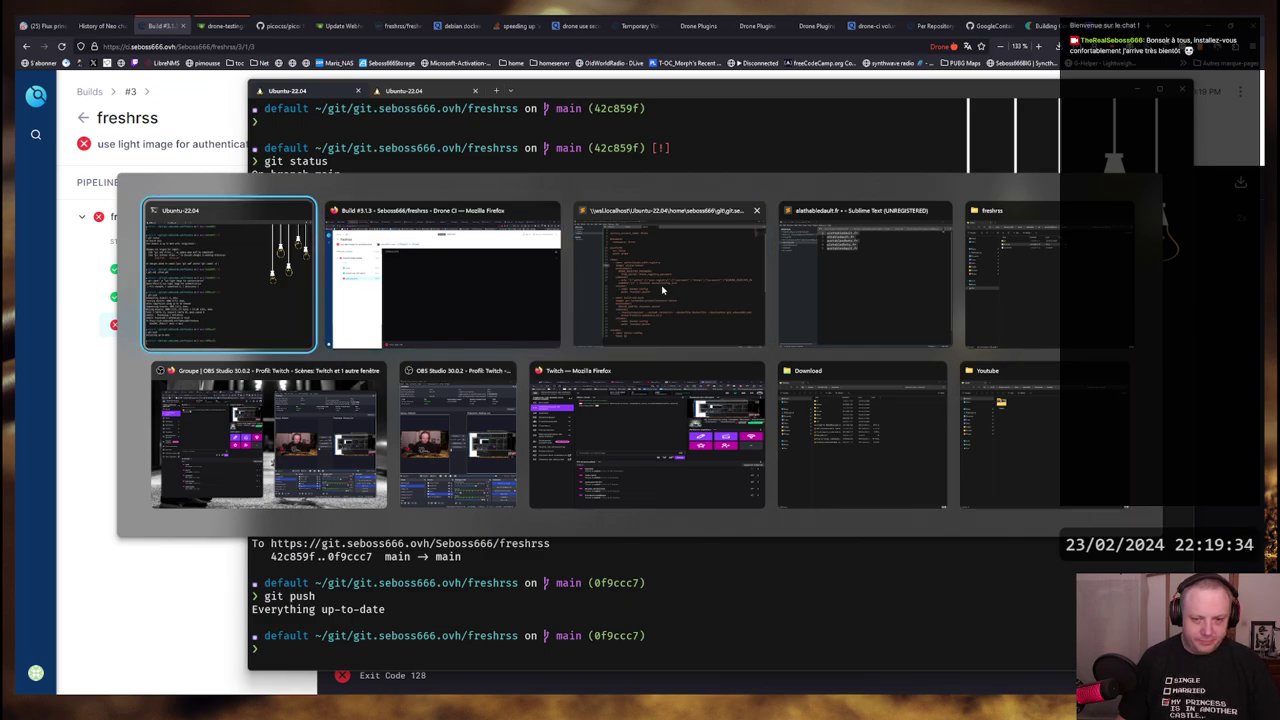
{"action": "key", "text": "alt+shift+Tab"}
{"action": "key", "text": "alt+Tab"}
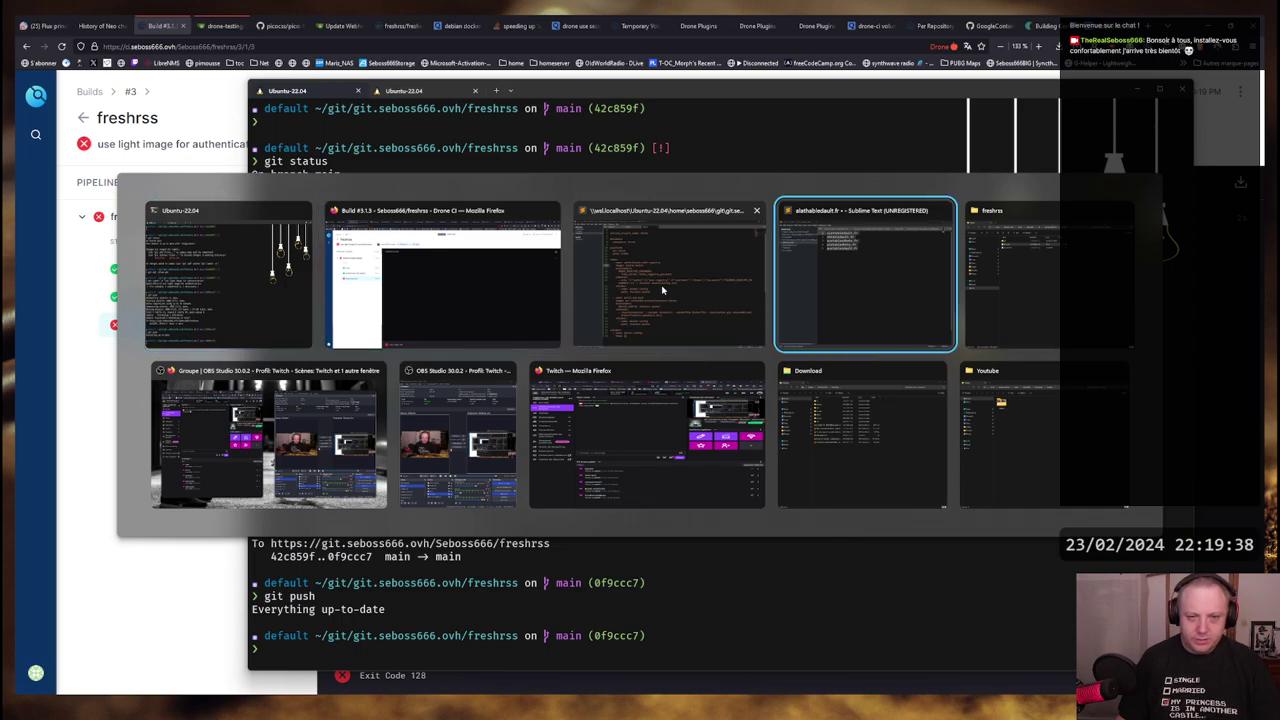
{"action": "key", "text": "alt+shift+Tab"}
{"action": "key", "text": "alt+shift+Tab"}
{"action": "key", "text": "alt+shift+Tab"}
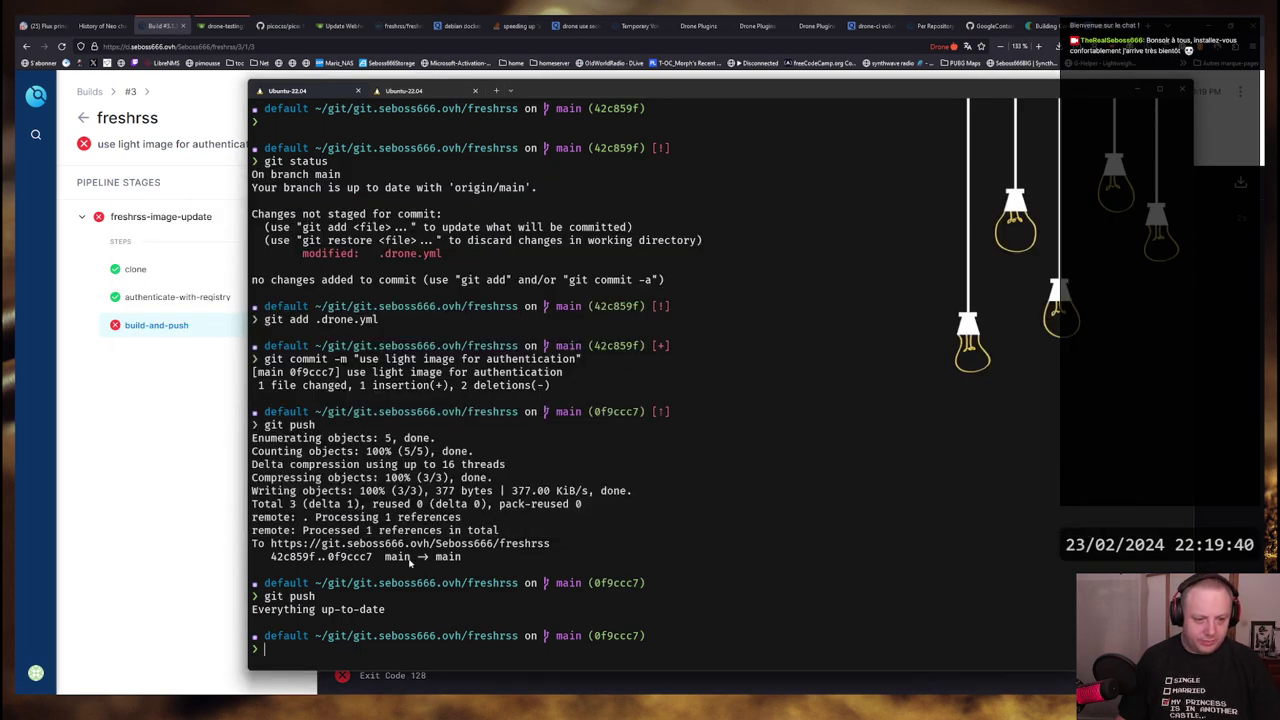
{"action": "key", "text": "alt+Tab"}
{"action": "key", "text": "alt+Tab"}
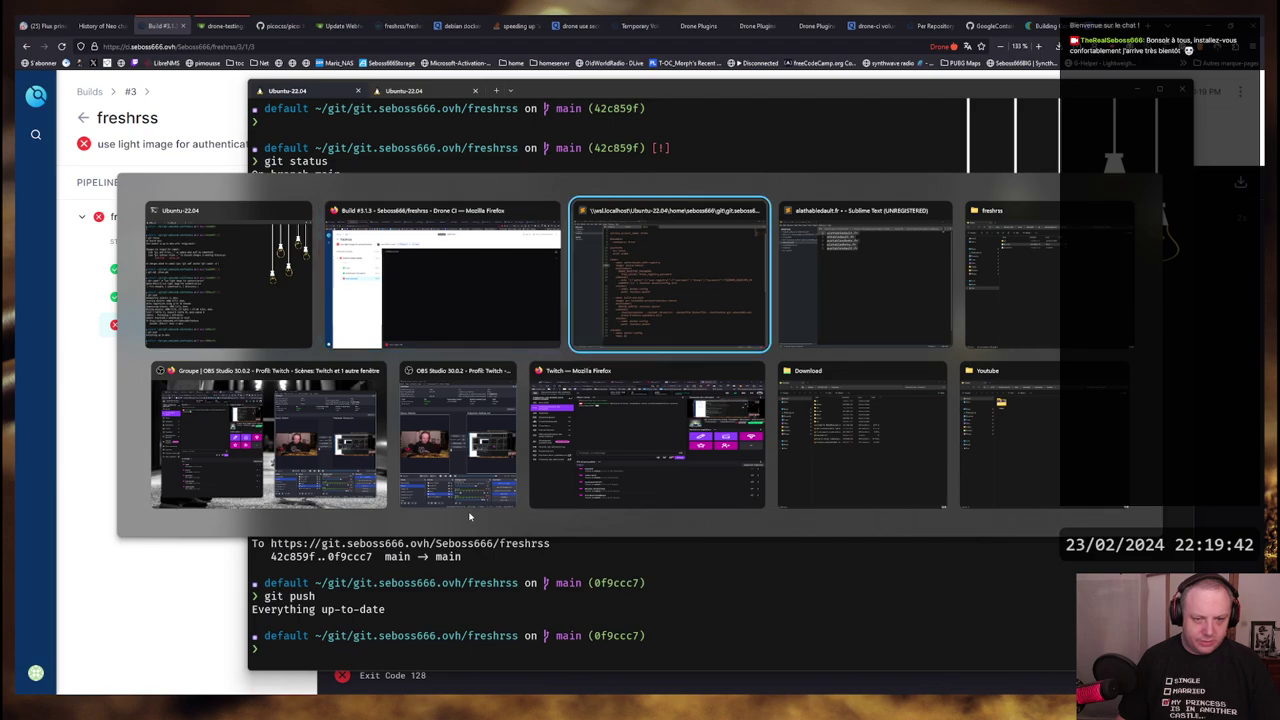
{"action": "key", "text": "alt+Tab"}
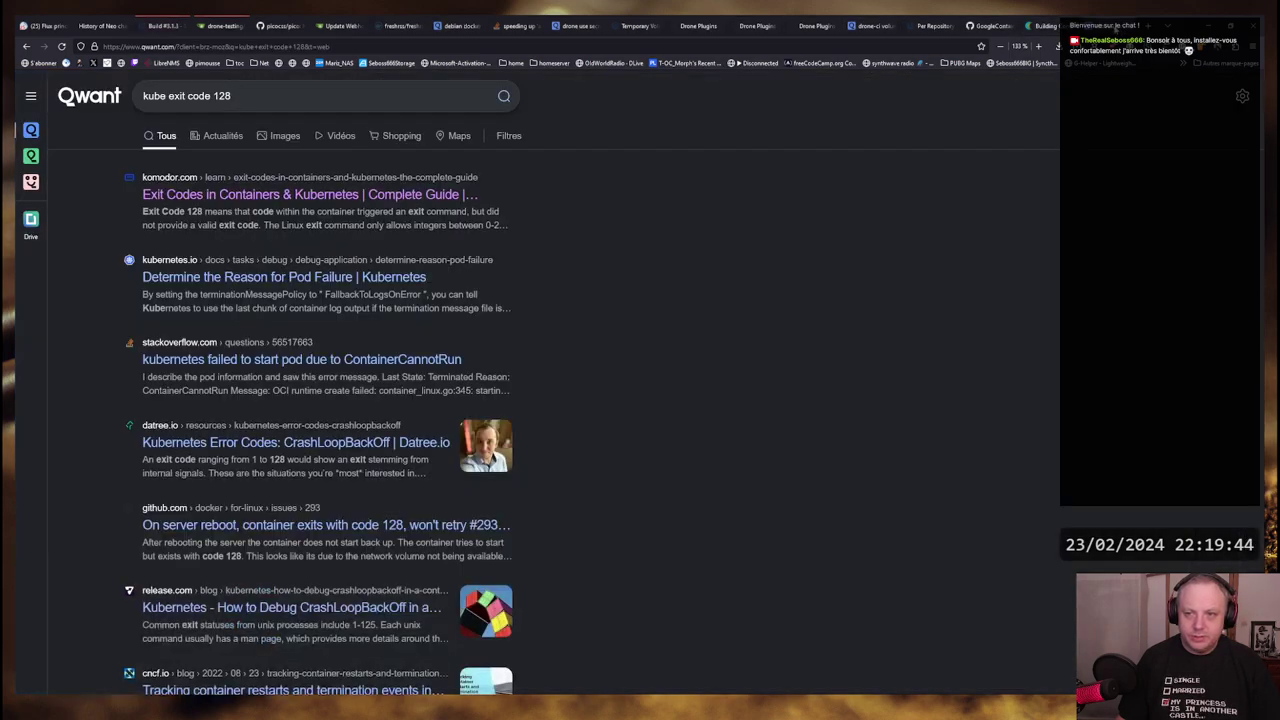
Switch to the terminal's K9s session, describe the most recent failed event in the drone namespace, and highlight its /bin/sh error message
{"action": "key", "text": "alt+Tab"}
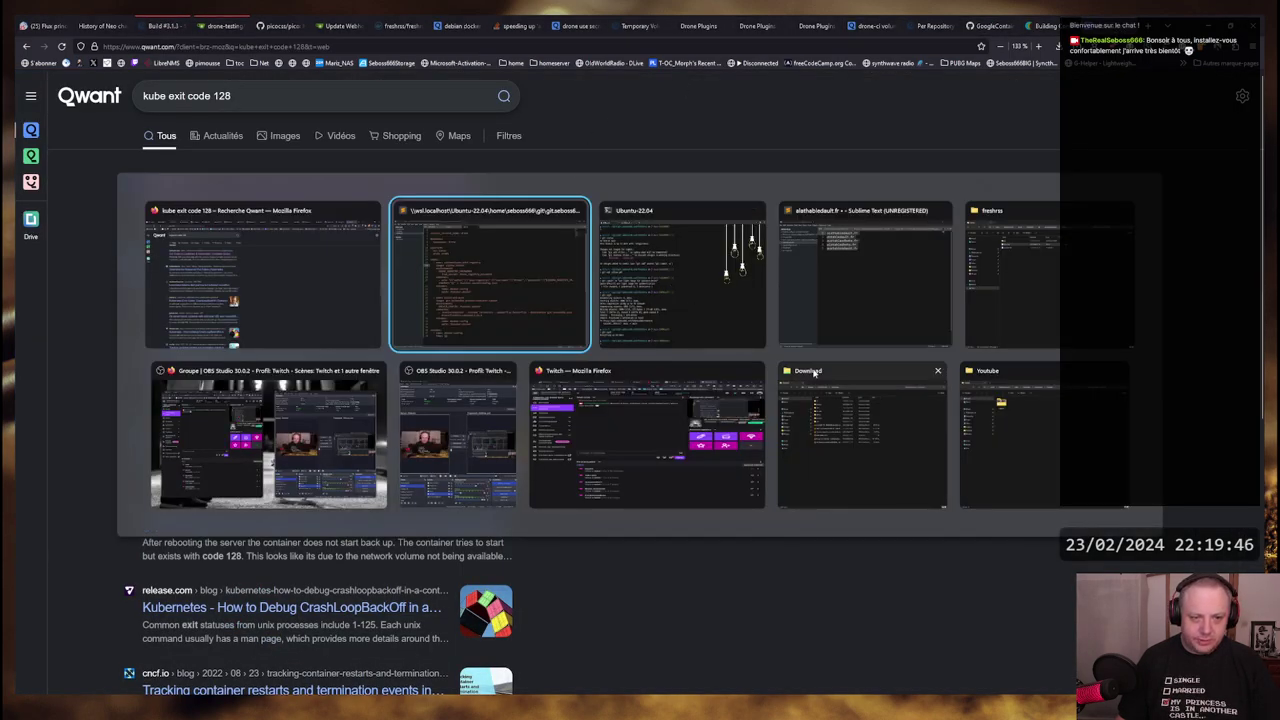
{"action": "key", "text": "alt+Tab"}
{"action": "key", "text": "ctrl+Tab"}
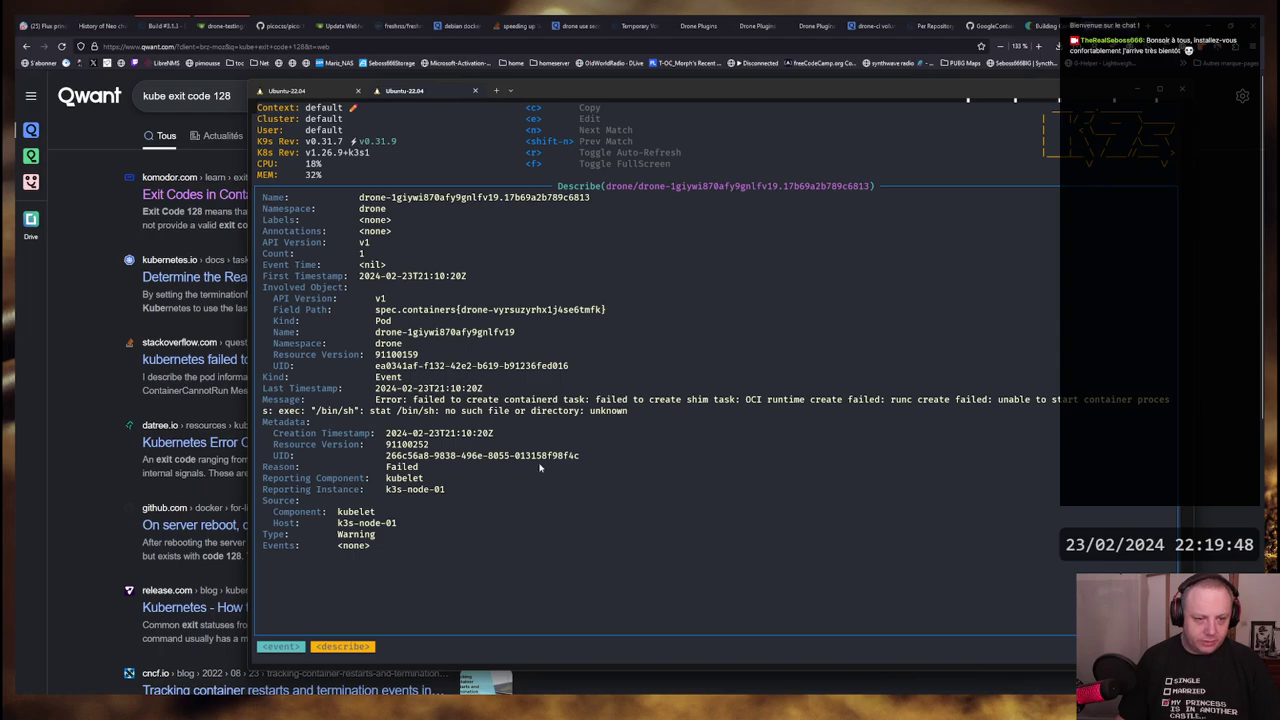
{"action": "key", "text": "Escape"}
{"action": "key", "text": "shift+g"}
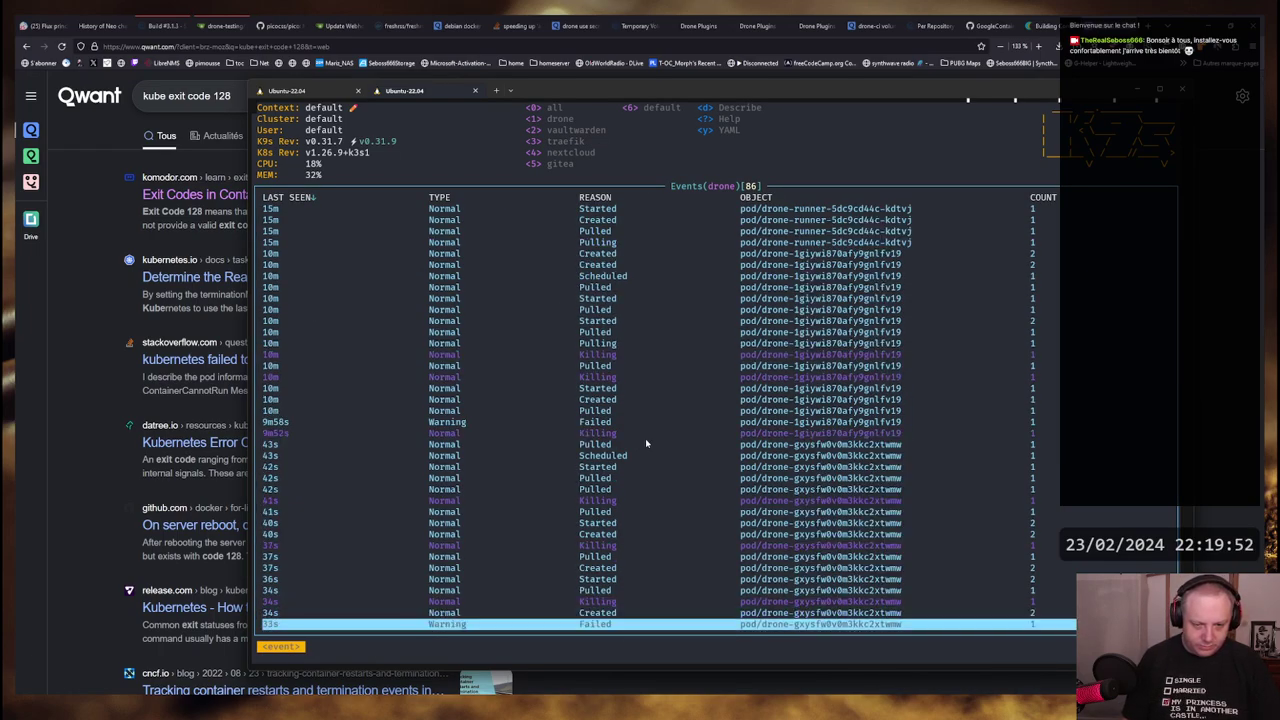
{"action": "key", "text": "d"}
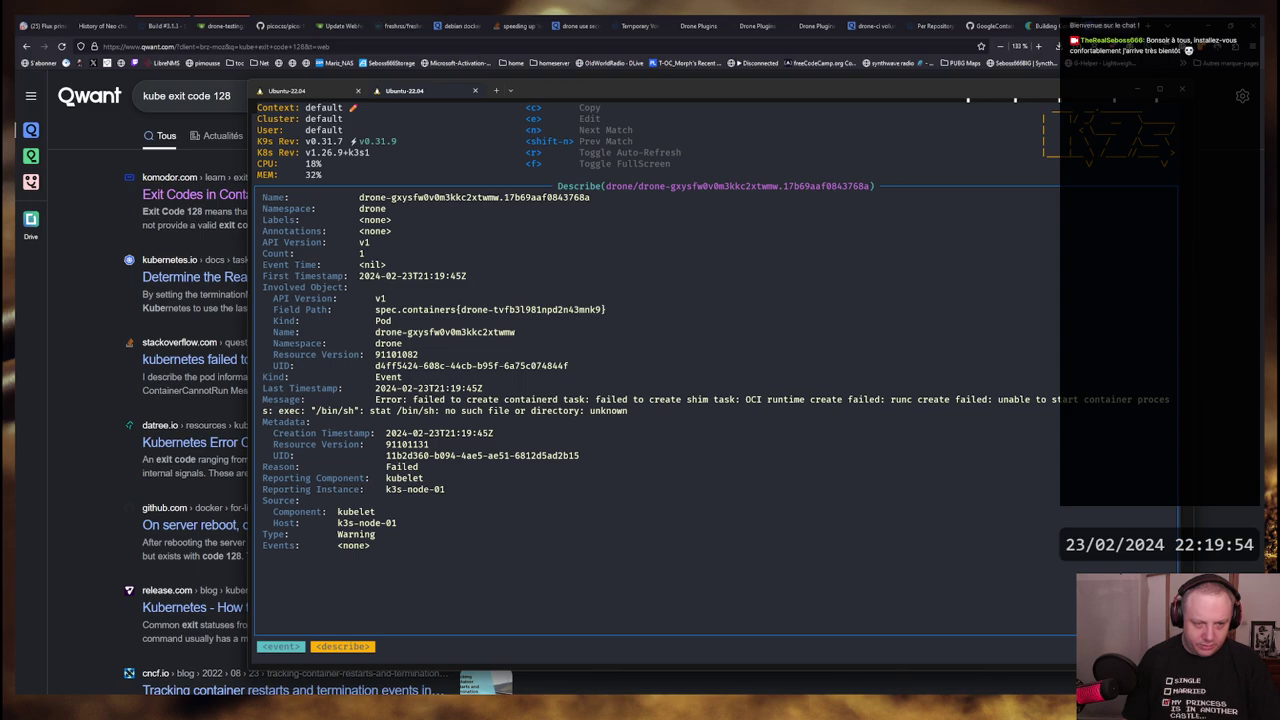
{"action": "left_click_drag", "start_coordinate": [290, 411], "coordinate": [650, 411]}
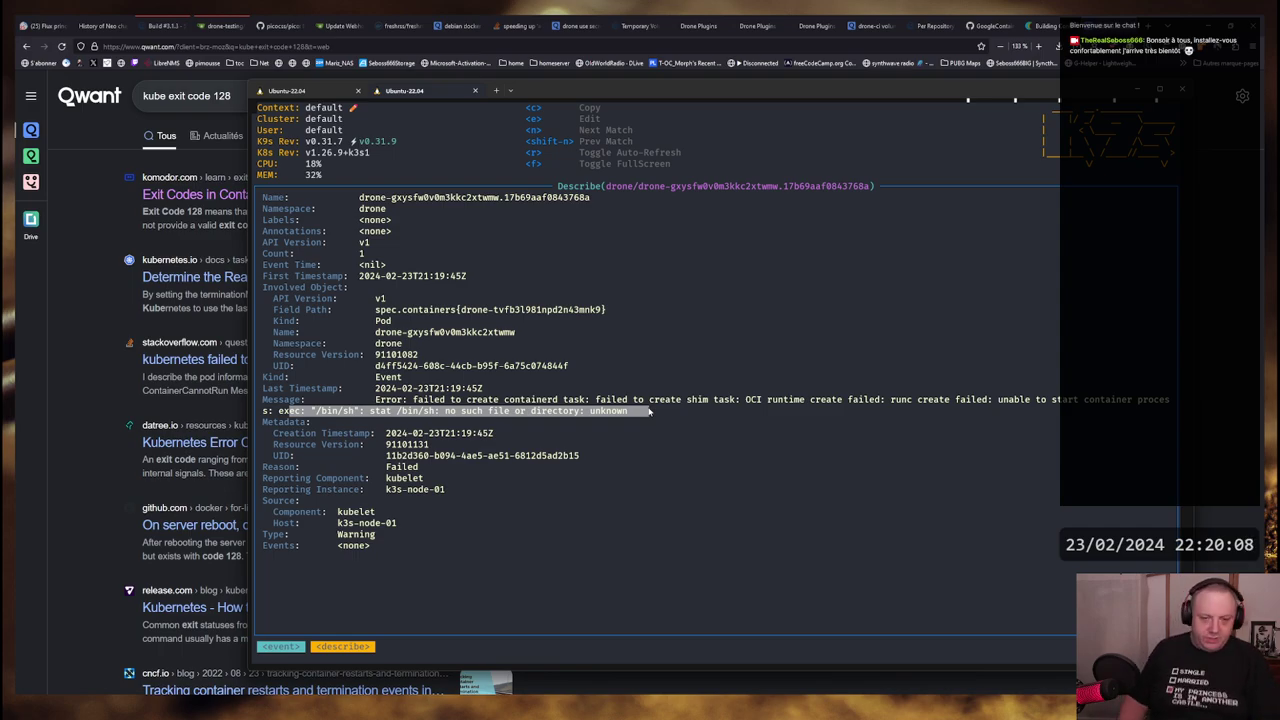
Switch to the kaniko GitHub README in Firefox and examine the docker run example's volume, image, dockerfile and destination arguments
{"action": "key", "text": "alt+Tab"}
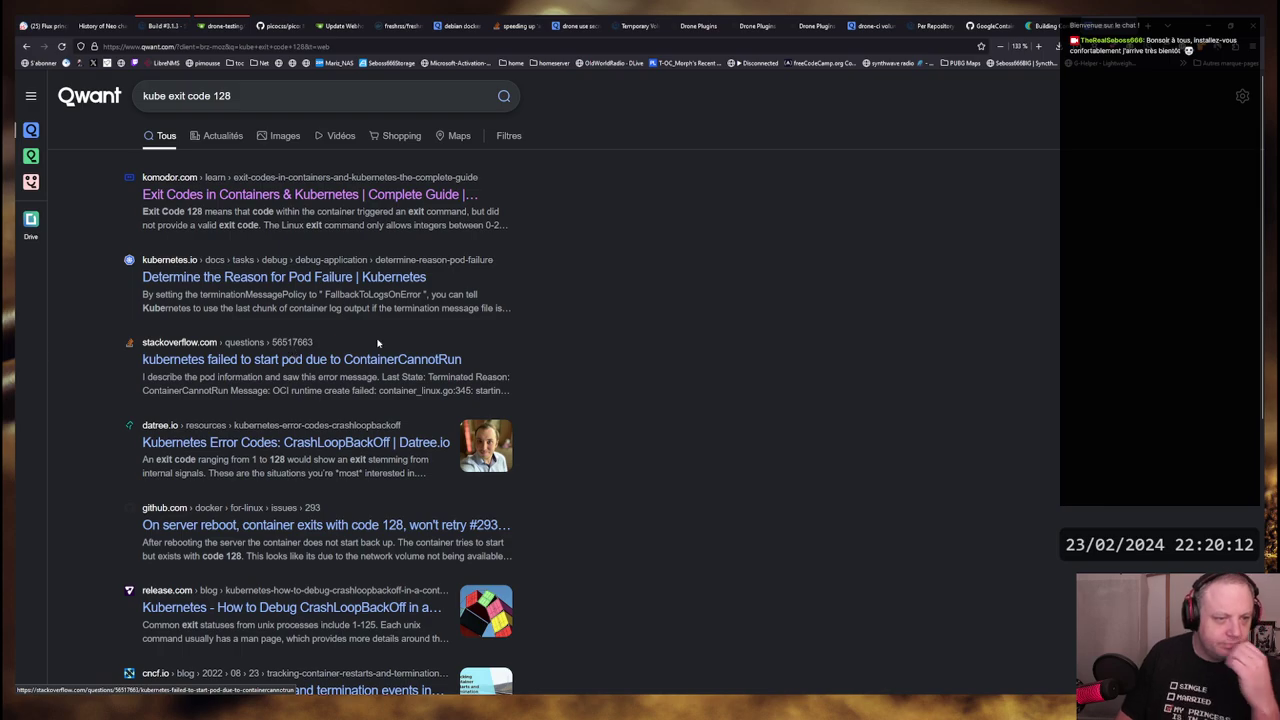
{"action": "scroll", "coordinate": [563, 277], "scroll_direction": "down", "scroll_amount": 2}
{"action": "scroll", "coordinate": [566, 274], "scroll_direction": "up", "scroll_amount": 2}
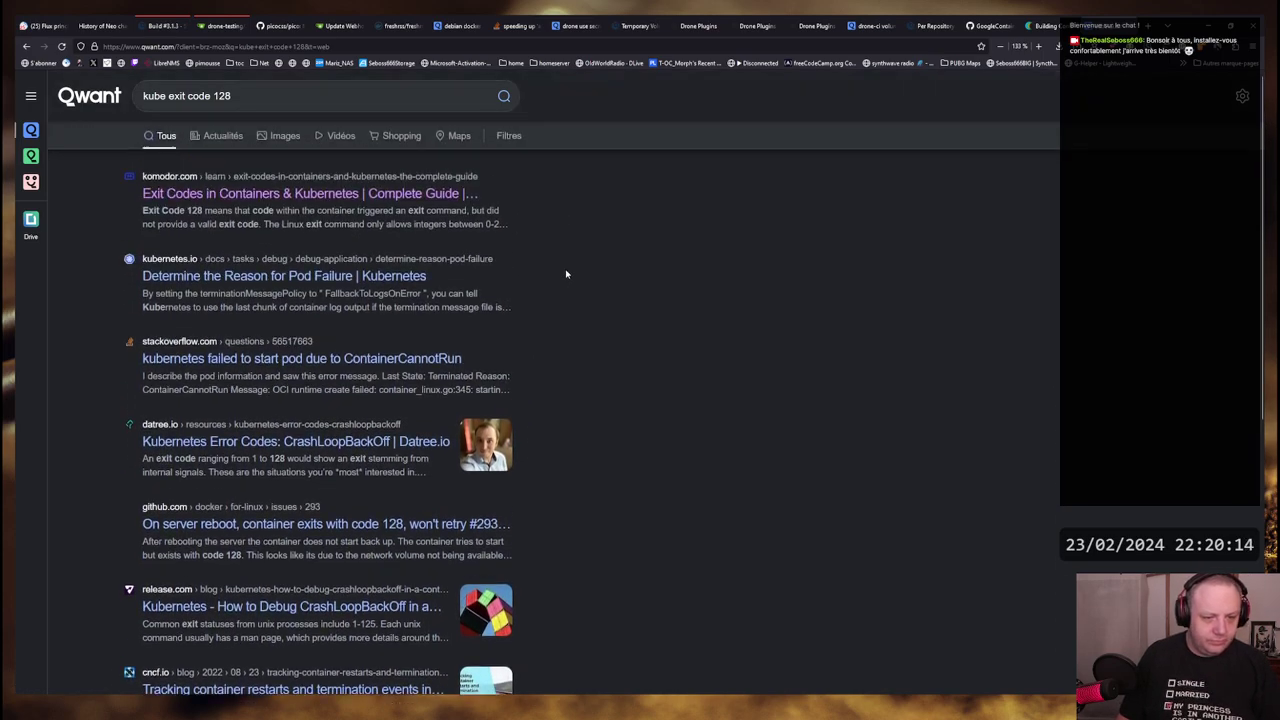
{"action": "left_click", "coordinate": [988, 25]}
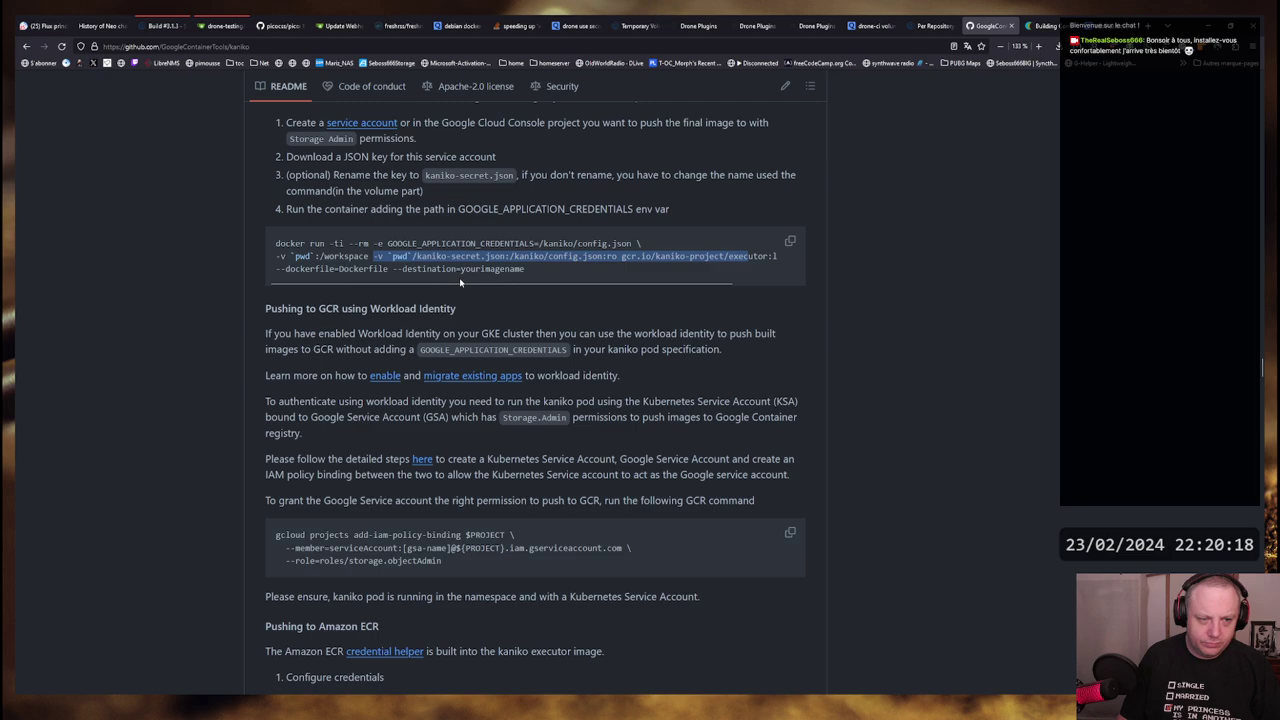
{"action": "scroll", "coordinate": [450, 284], "scroll_direction": "right", "scroll_amount": 2}
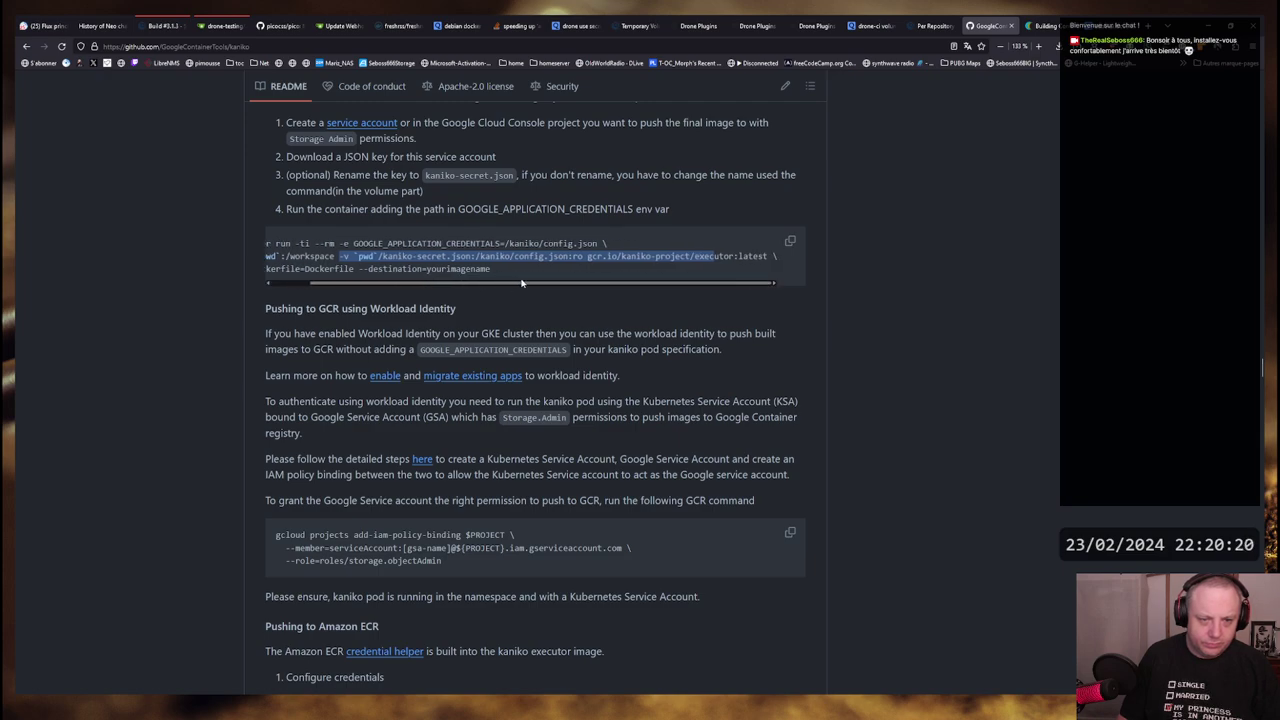
{"action": "scroll", "coordinate": [523, 283], "scroll_direction": "left", "scroll_amount": 2}
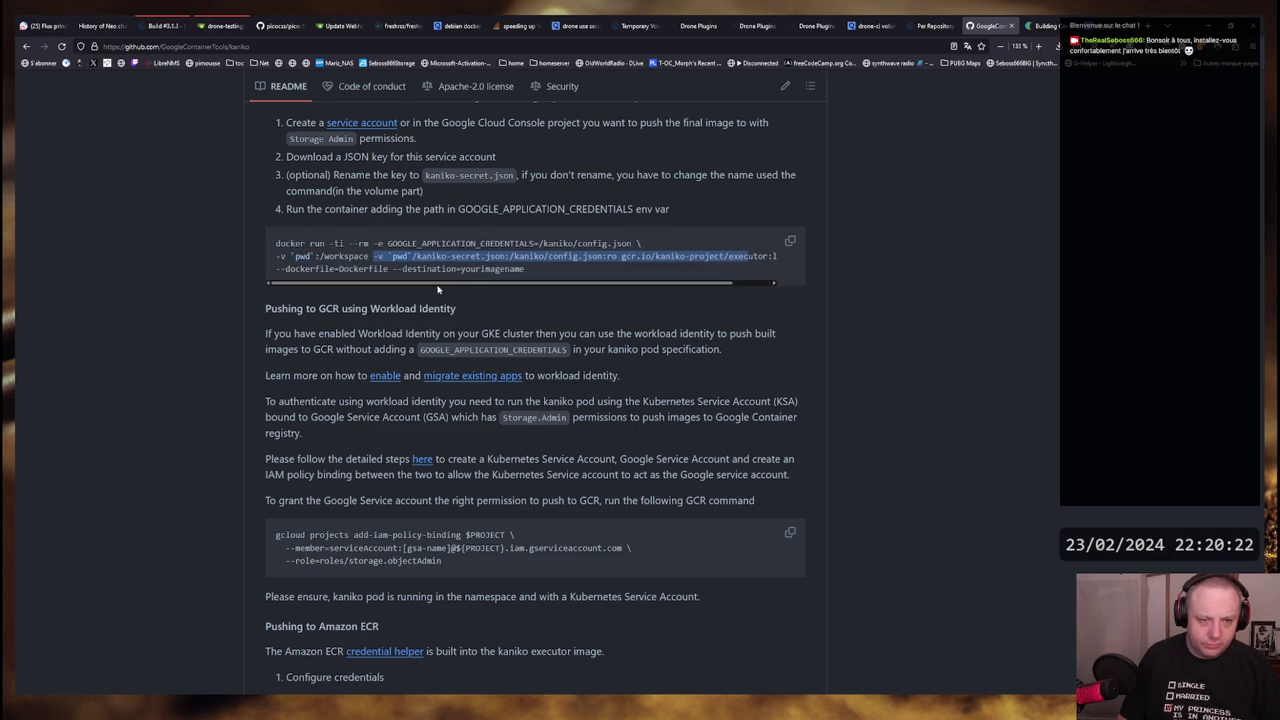
{"action": "scroll", "coordinate": [409, 290], "scroll_direction": "right", "scroll_amount": 2}
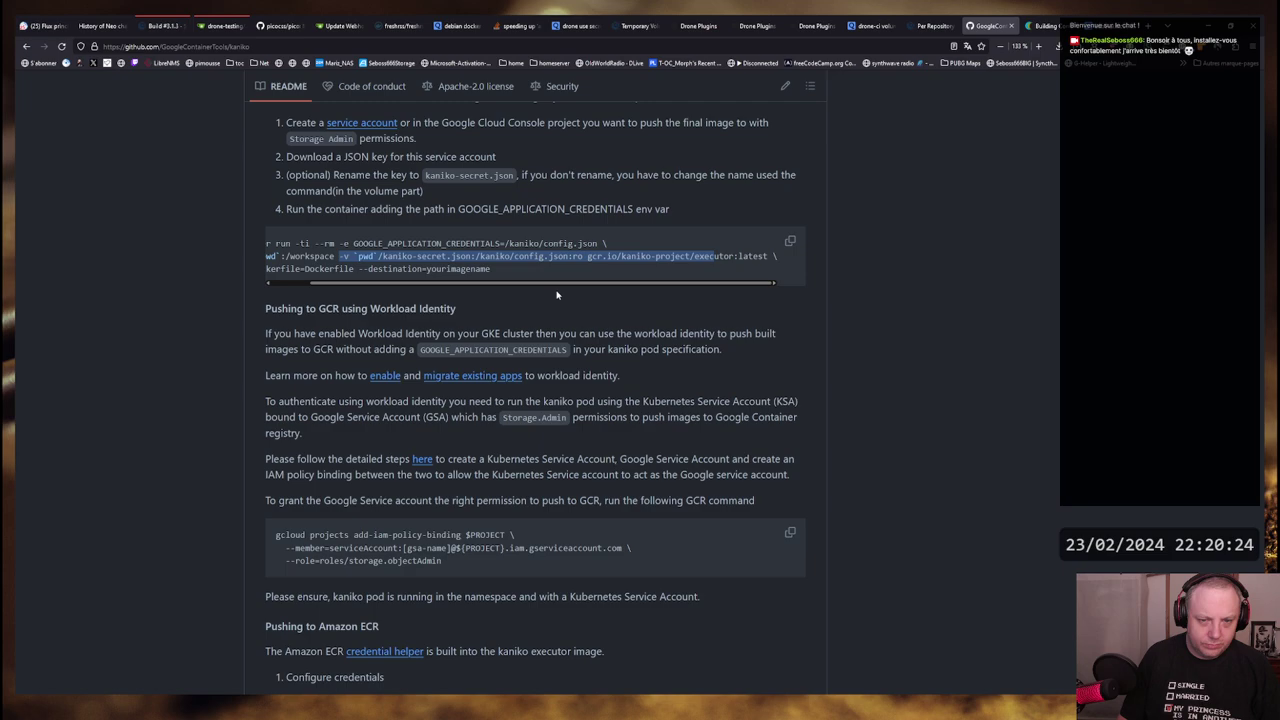
{"action": "scroll", "coordinate": [340, 289], "scroll_direction": "left", "scroll_amount": 2}
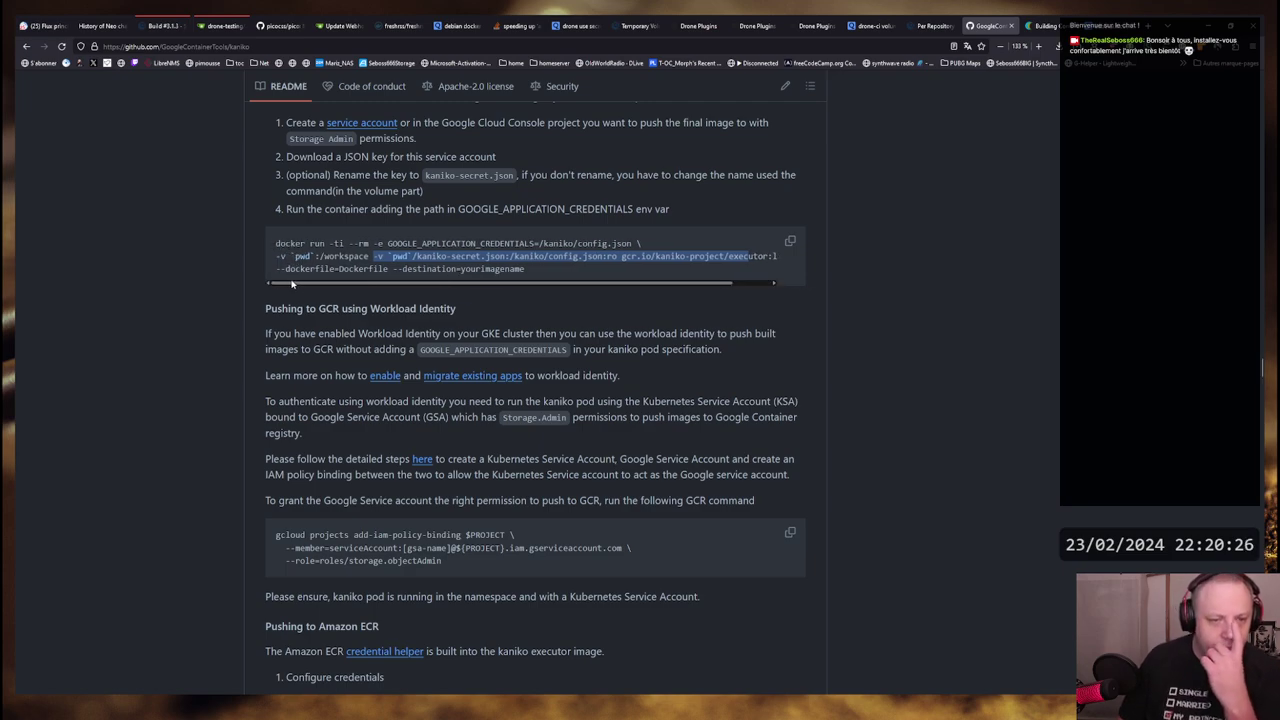
{"action": "left_click_drag", "start_coordinate": [276, 268], "coordinate": [524, 269]}
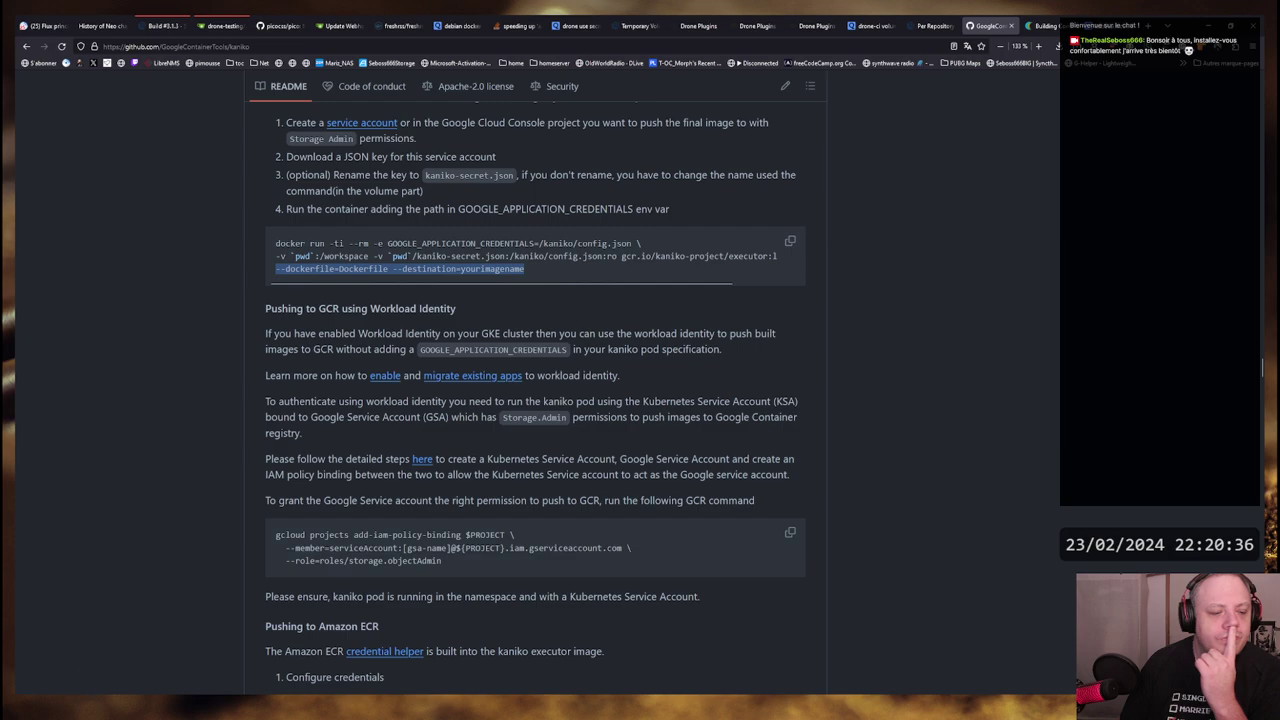
{"action": "left_click", "coordinate": [546, 243]}
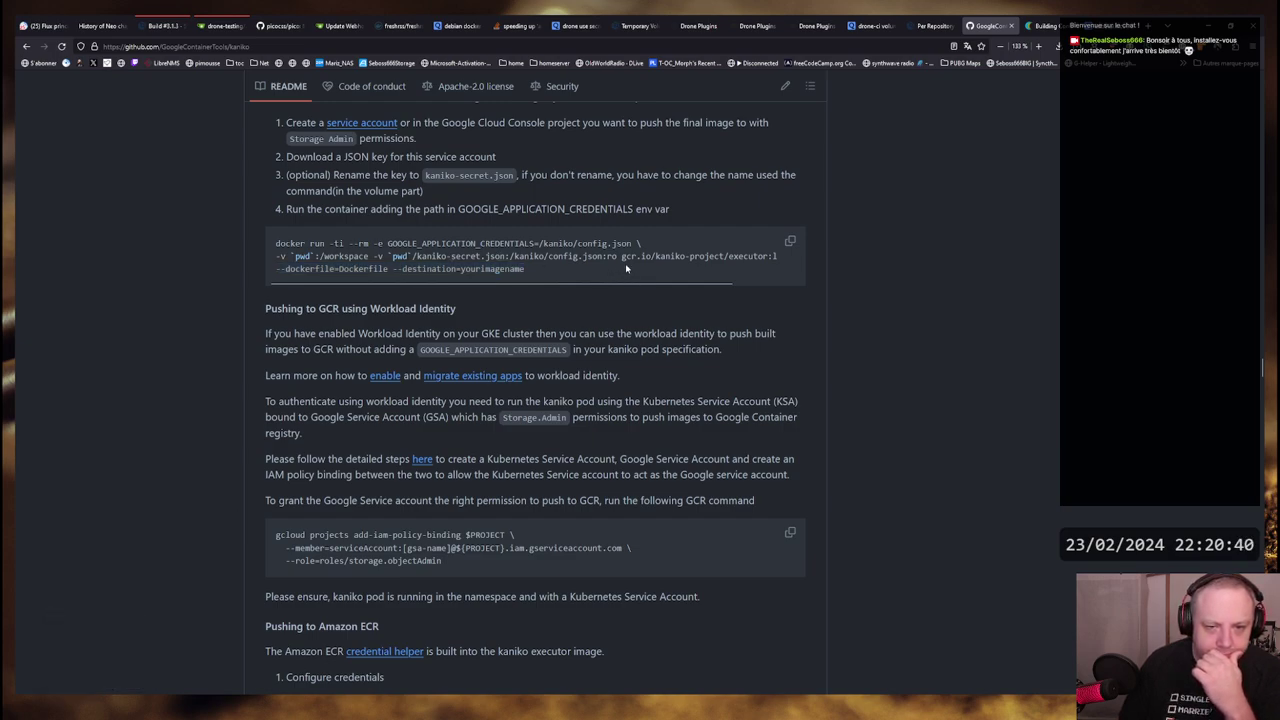
Copy the image reference gcr.io/kaniko-project/executor:latest from the docker run example
{"action": "left_click_drag", "start_coordinate": [621, 256], "coordinate": [776, 257]}
{"action": "right_click", "coordinate": [734, 259]}
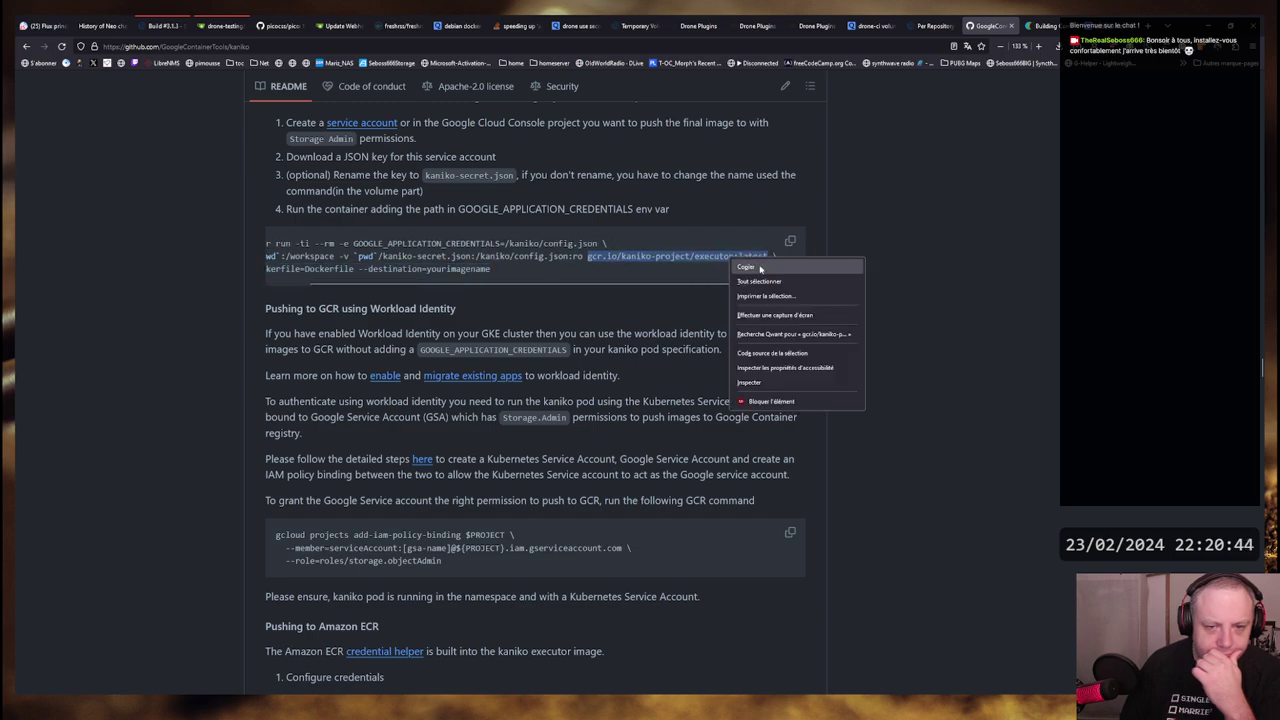
{"action": "left_click", "coordinate": [760, 268]}
Switch to the terminal and try to inspect the image in a new shell session with "dive gcr.io/kaniko-project/executor:latest"
{"action": "key", "text": "alt+Tab"}
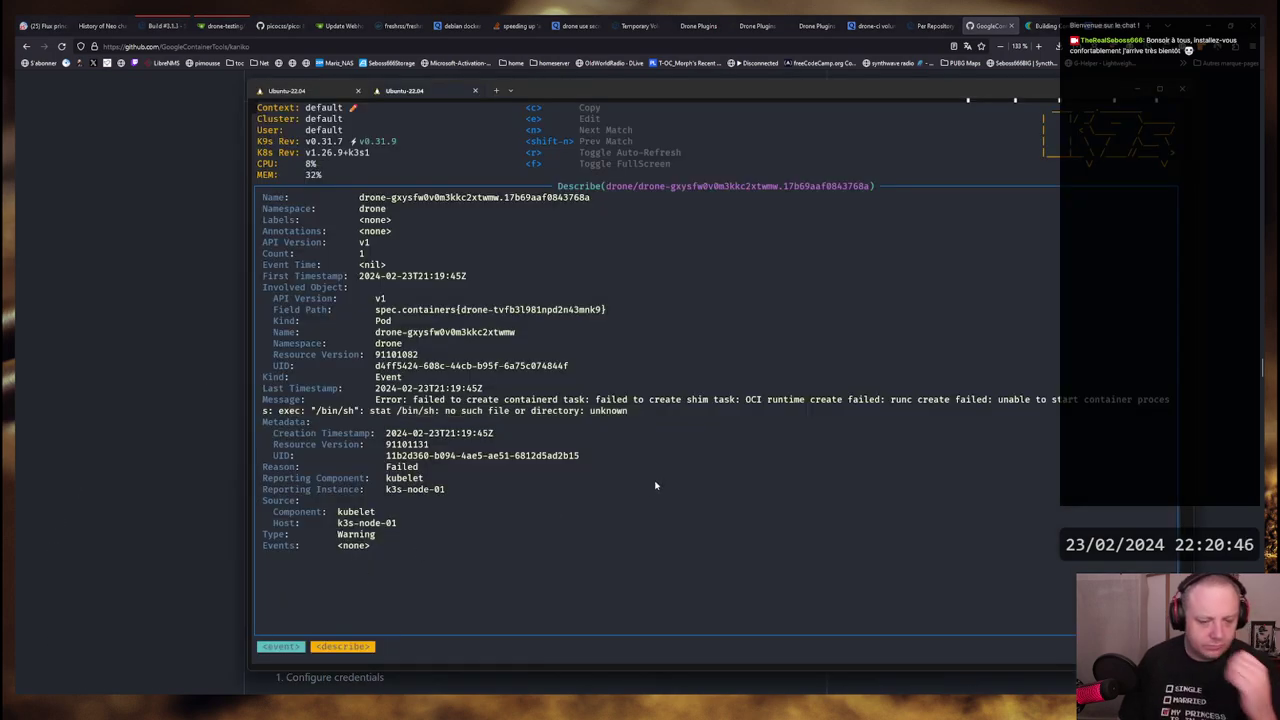
{"action": "key", "text": "ctrl+shift+t"}
{"action": "type", "text": "drone"}
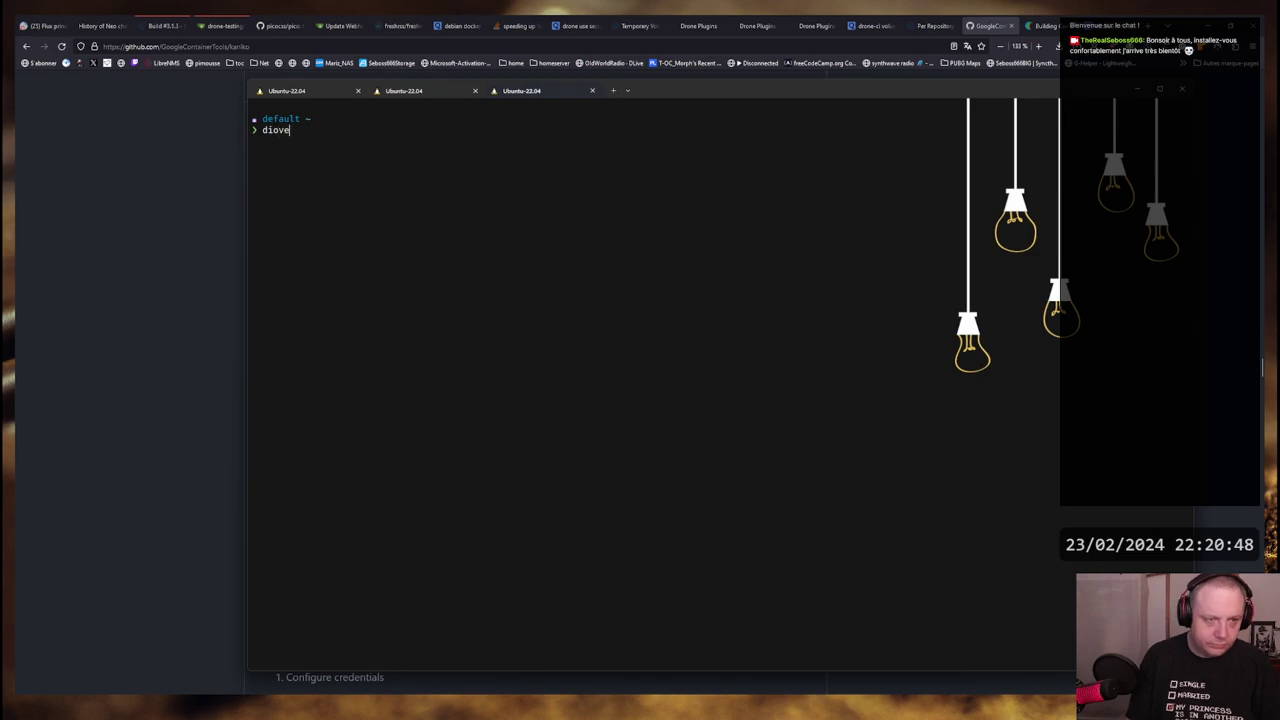
{"action": "key", "text": "BackSpace"}
{"action": "key", "text": "BackSpace"}
{"action": "key", "text": "BackSpace"}
{"action": "key", "text": "BackSpace"}
{"action": "key", "text": "BackSpace"}
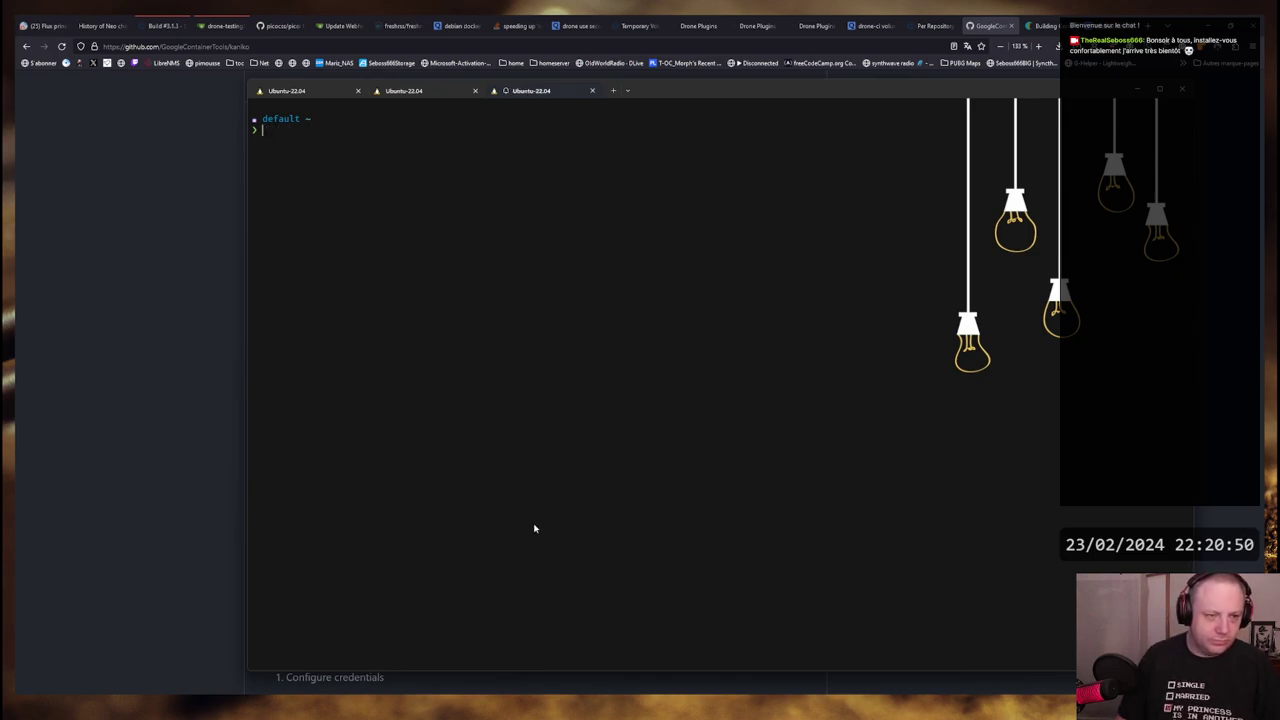
{"action": "type", "text": "dive"}
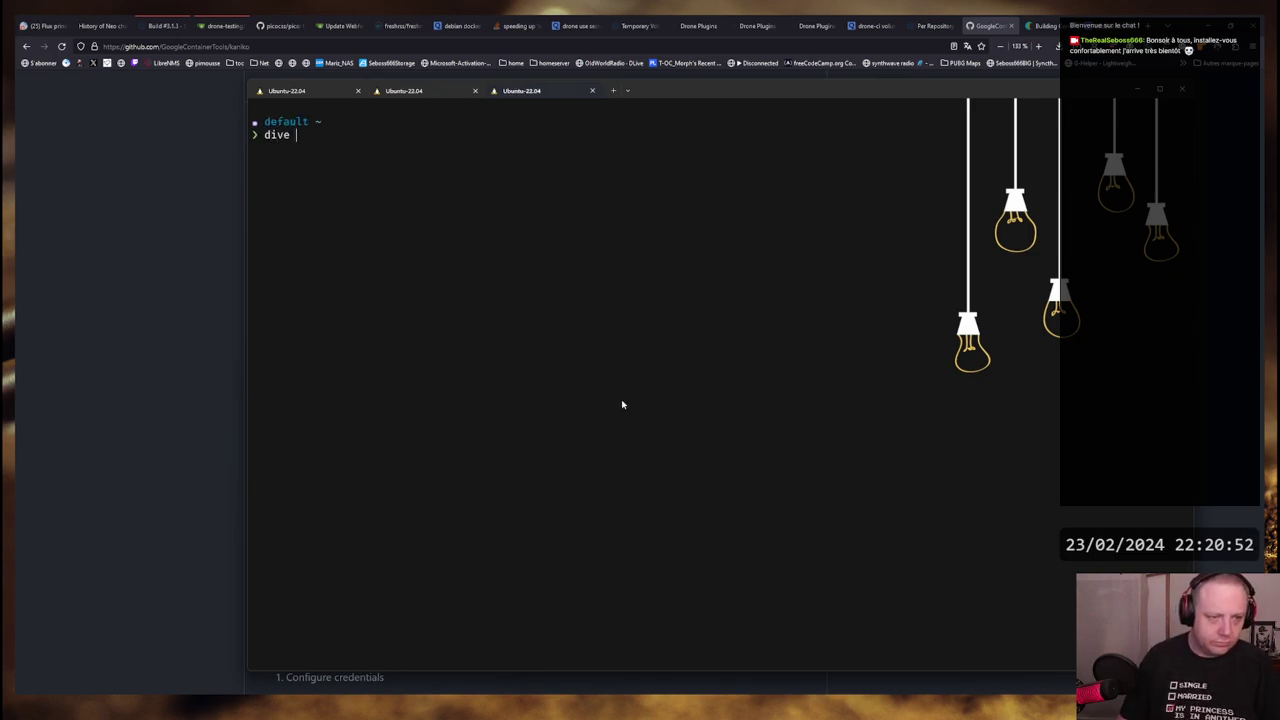
{"action": "key", "text": "ctrl+v"}
{"action": "key", "text": "Return"}
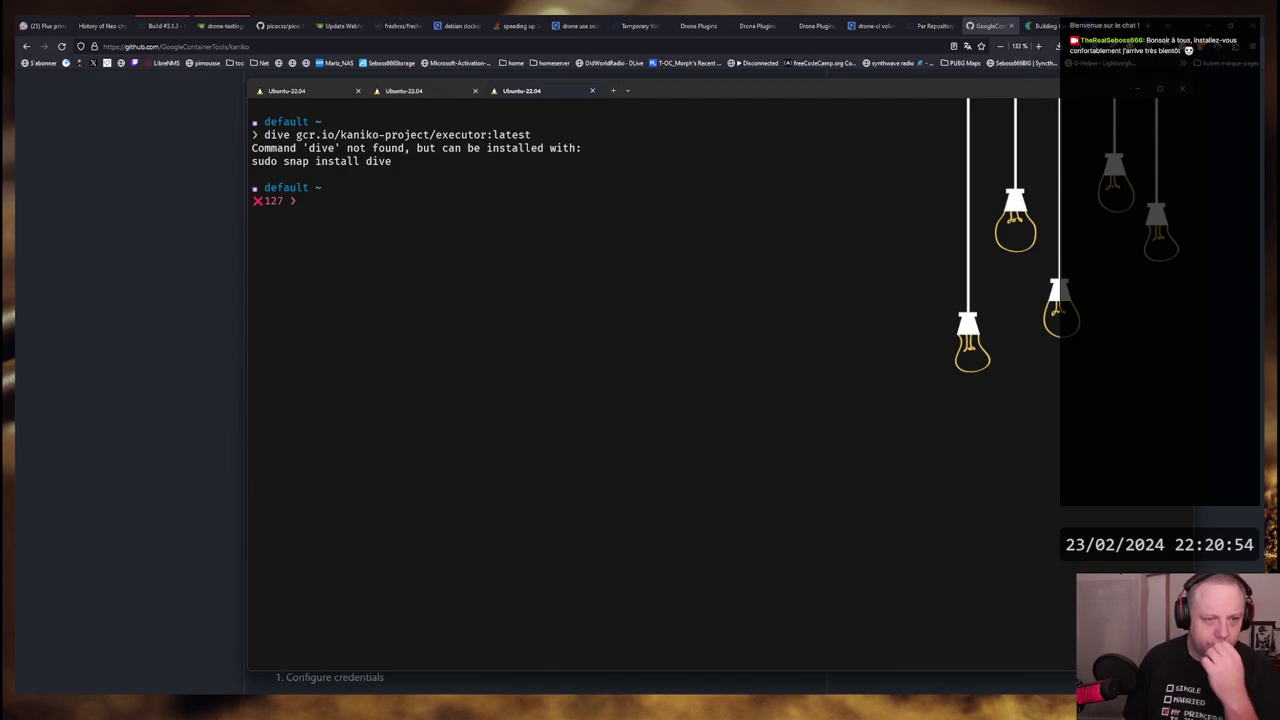
Add the dive plugin to asdf with "asdf plugin add dive"
{"action": "type", "text": "asdf pol"}
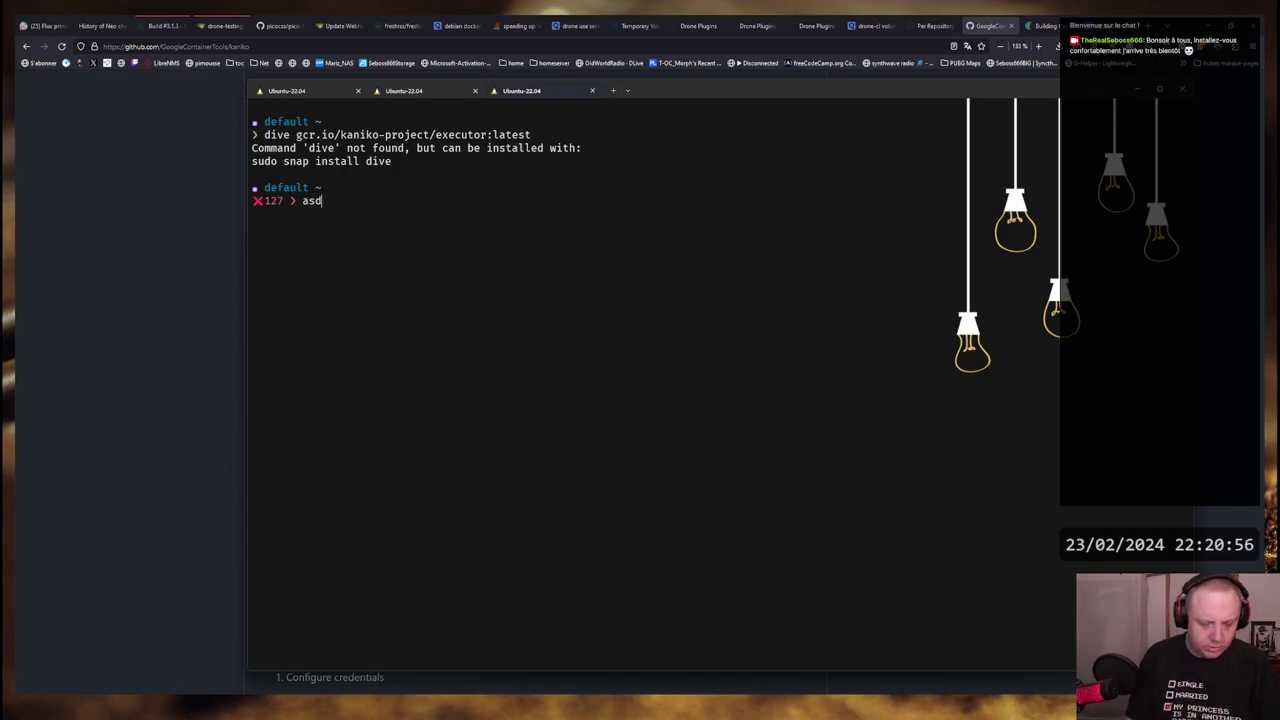
{"action": "key", "text": "BackSpace"}
{"action": "key", "text": "BackSpace"}
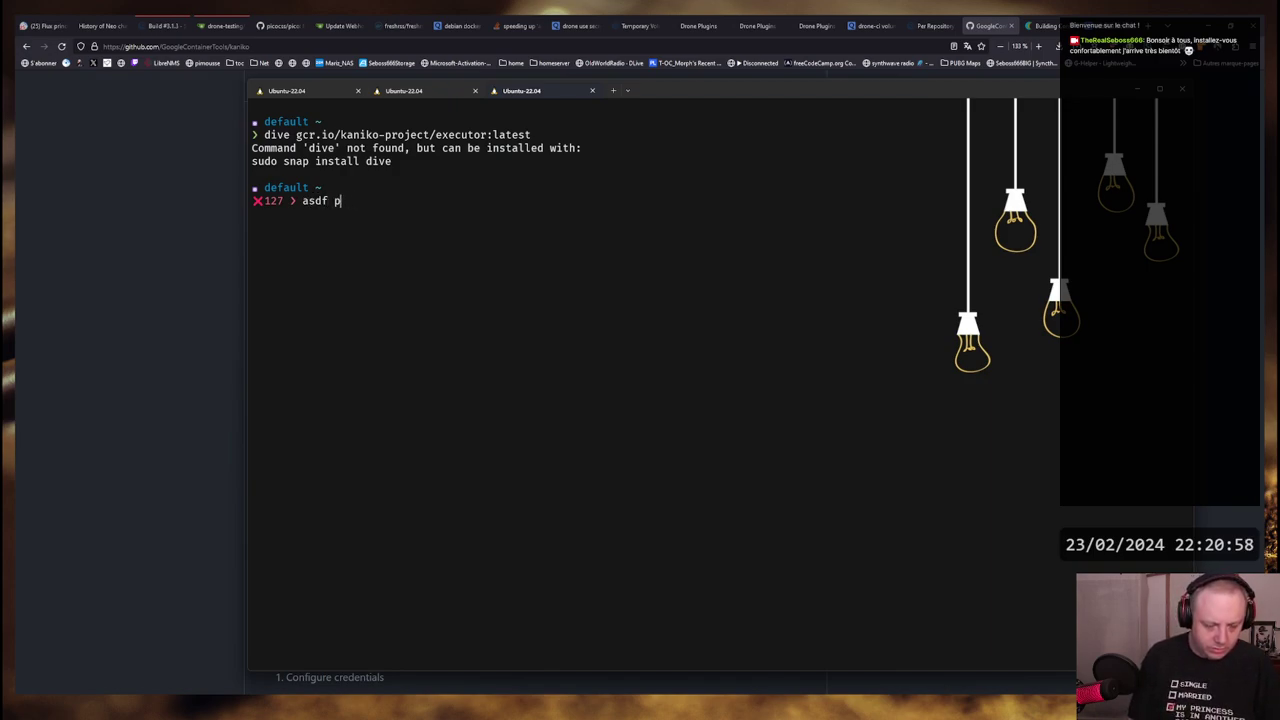
{"action": "type", "text": "lugin add dive"}
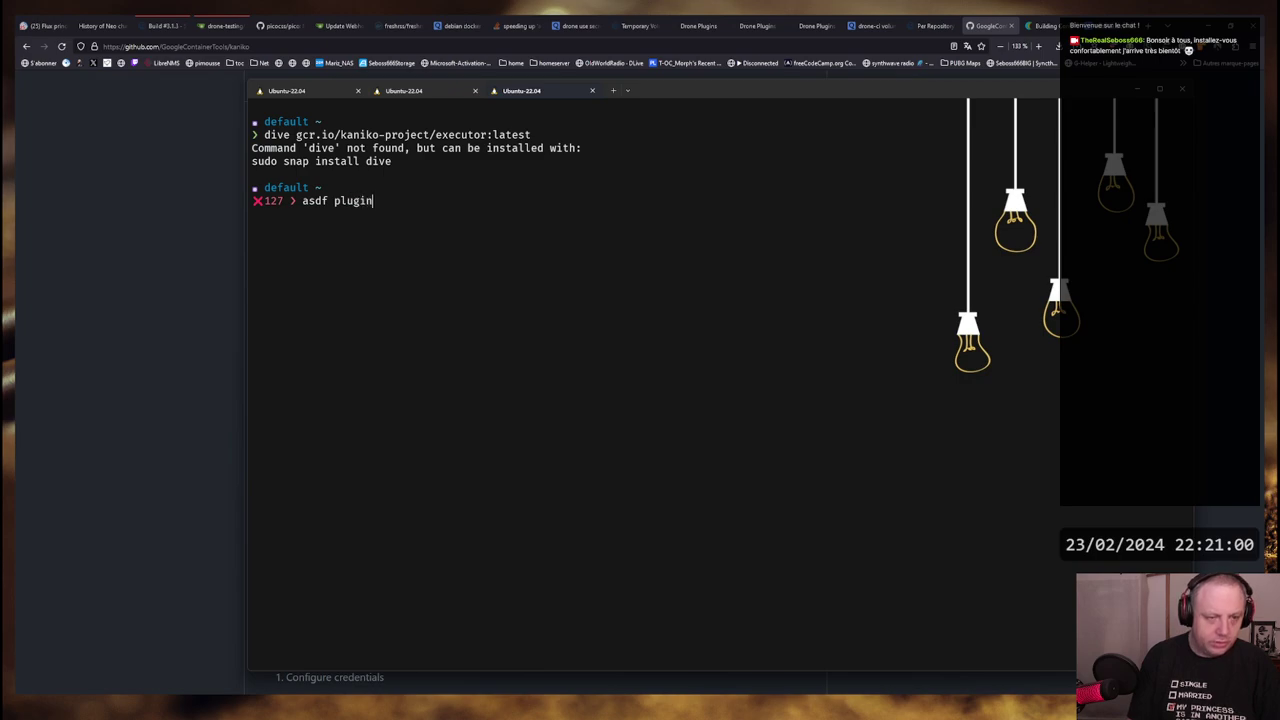
{"action": "key", "text": "Return"}
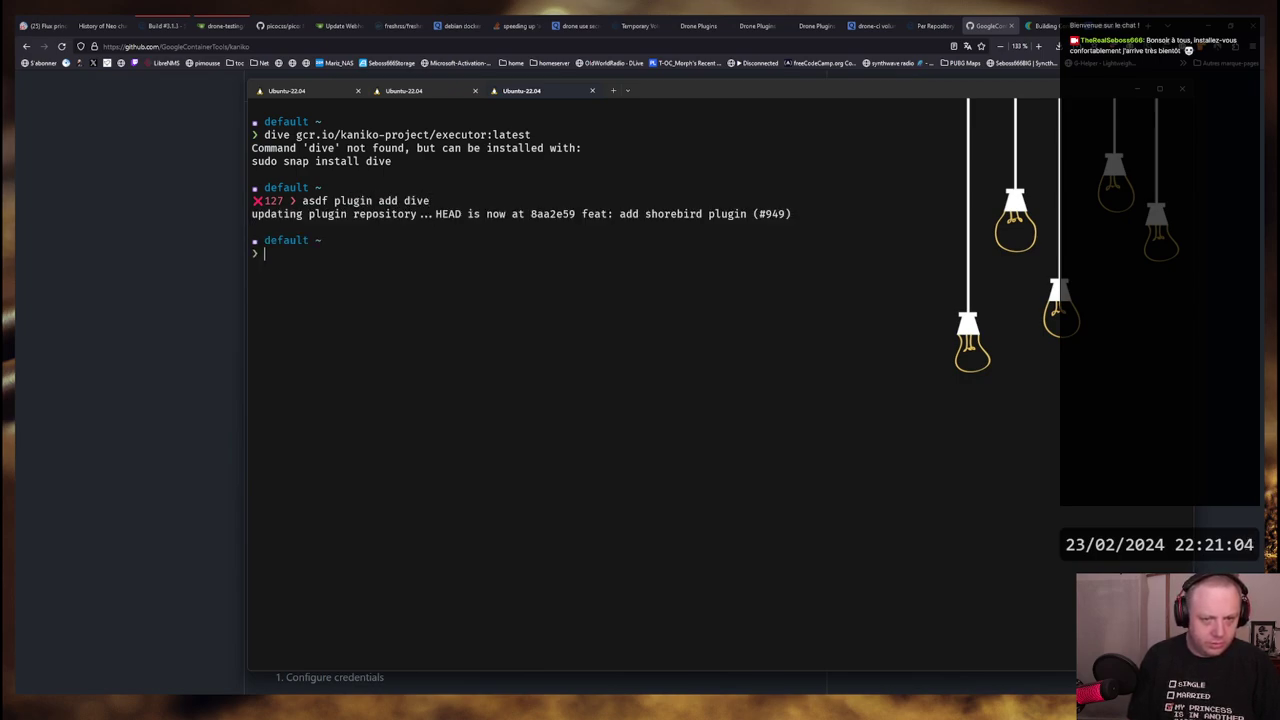
Check which dive versions are installed with "asdf list dive"
{"action": "type", "text": "asdf "}
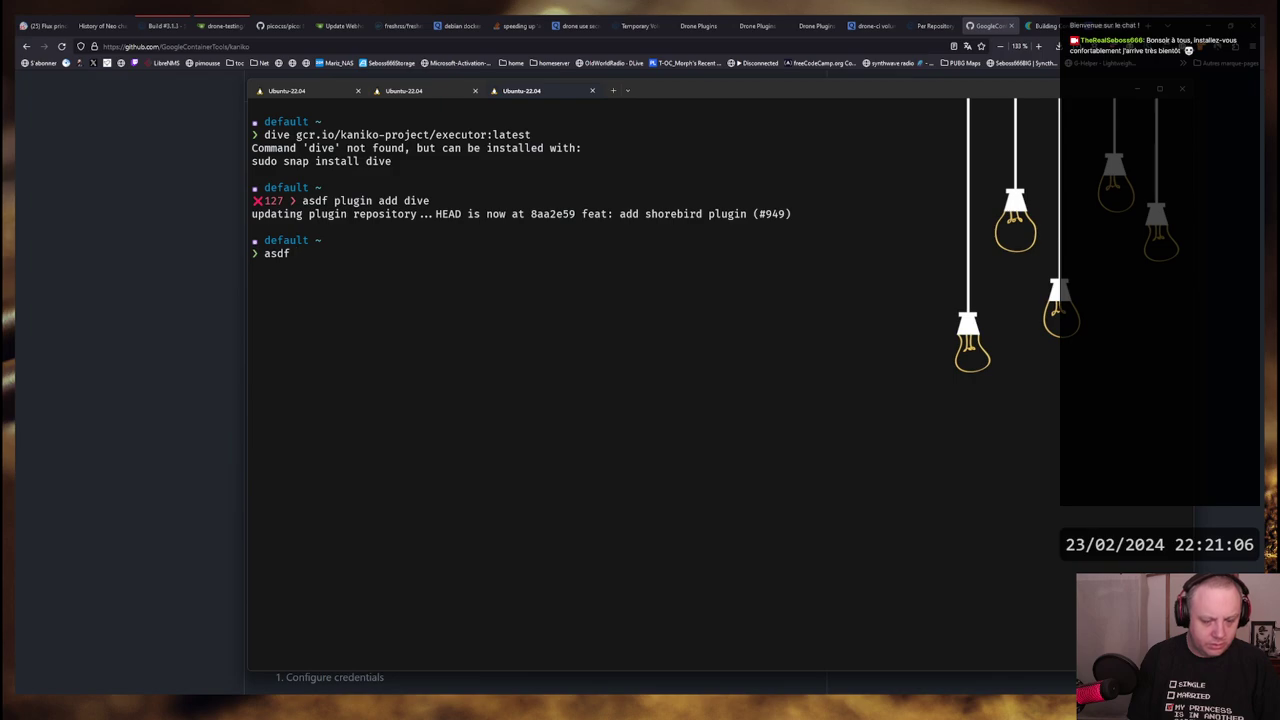
{"action": "type", "text": "list dive"}
{"action": "key", "text": "Return"}
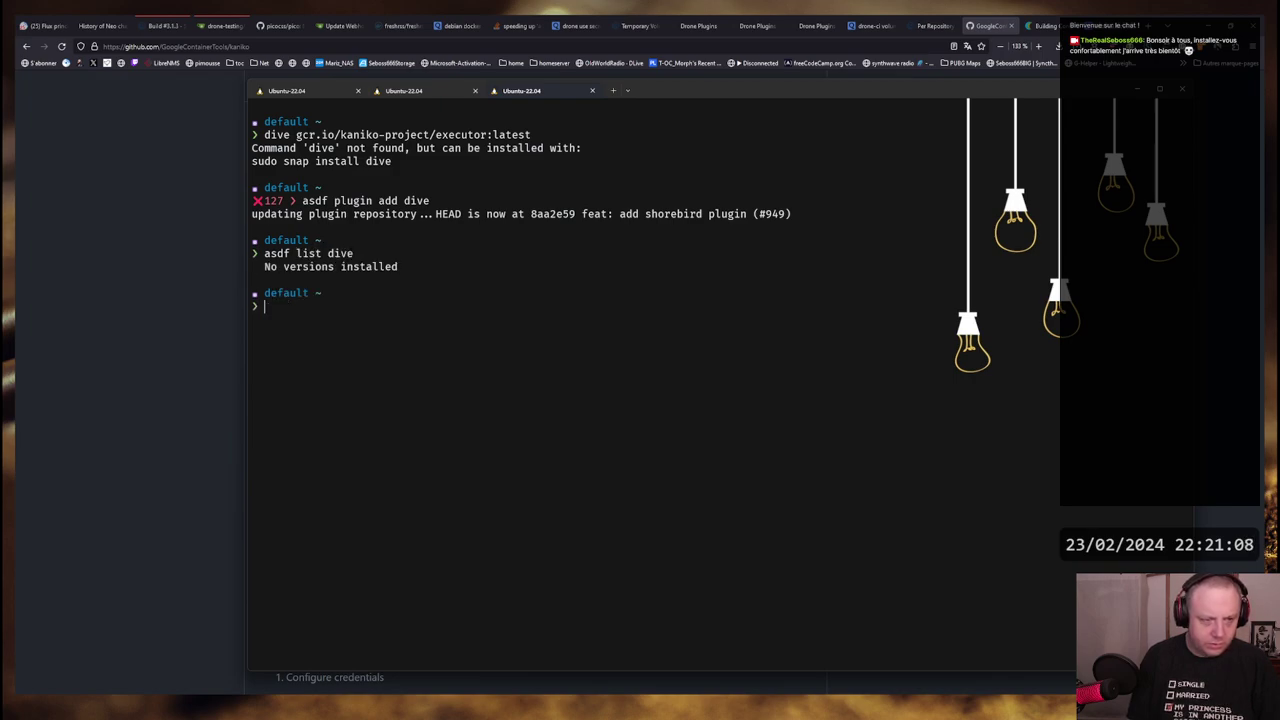
List every dive version available through asdf with "asdf list all dive"
{"action": "key", "text": "Up"}
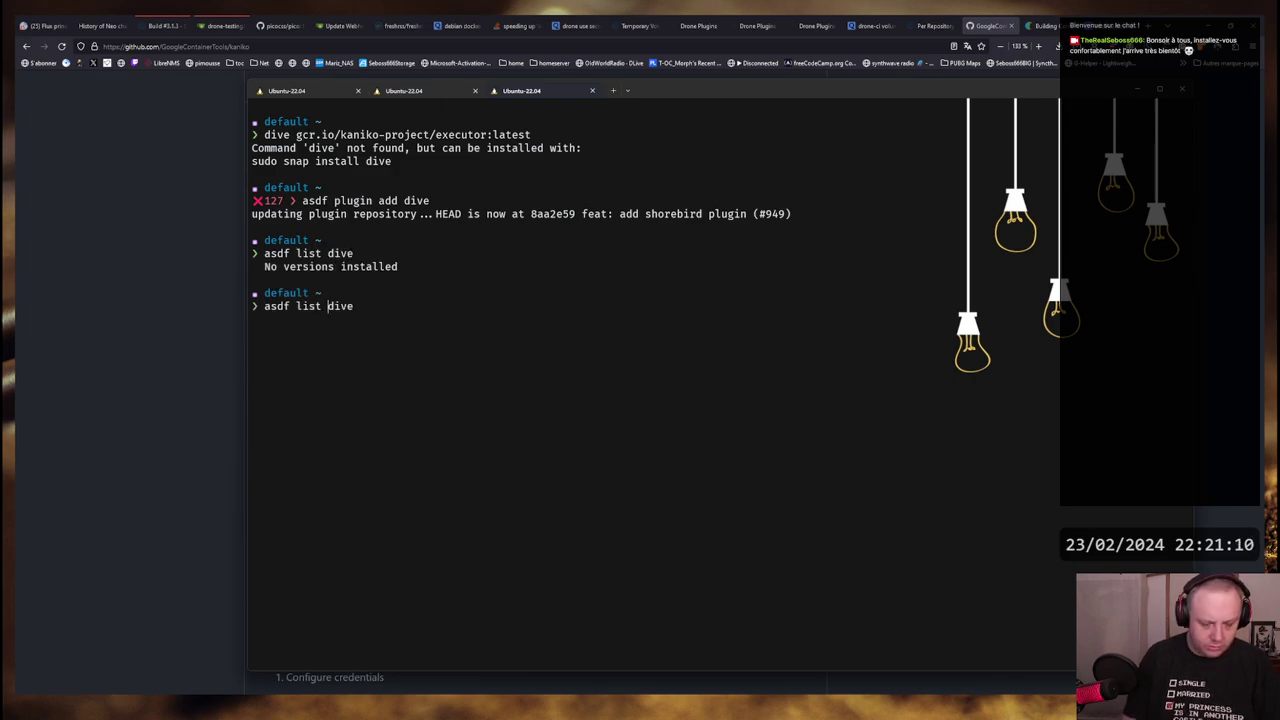
{"action": "type", "text": "all"}
{"action": "key", "text": "Return"}
Install dive version 0.12.0 with "asdf install dive 0.12.0"
{"action": "type", "text": "asdf "}
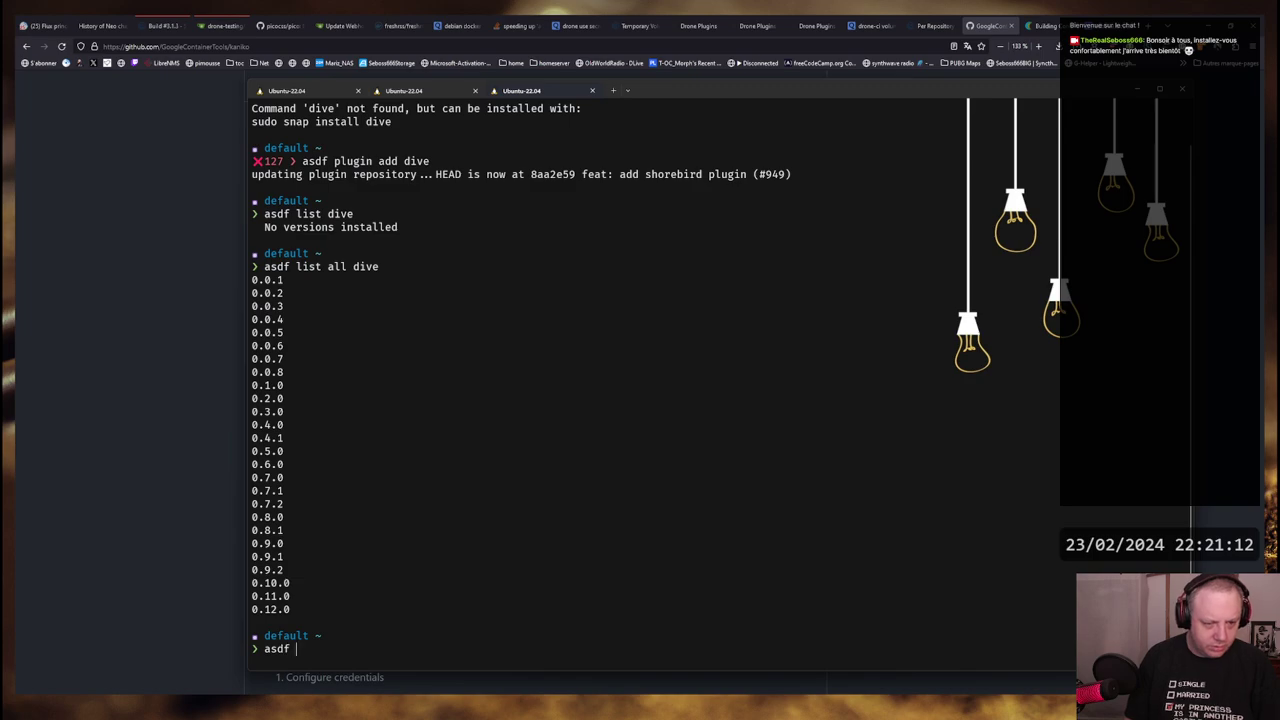
{"action": "type", "text": "install dive "}
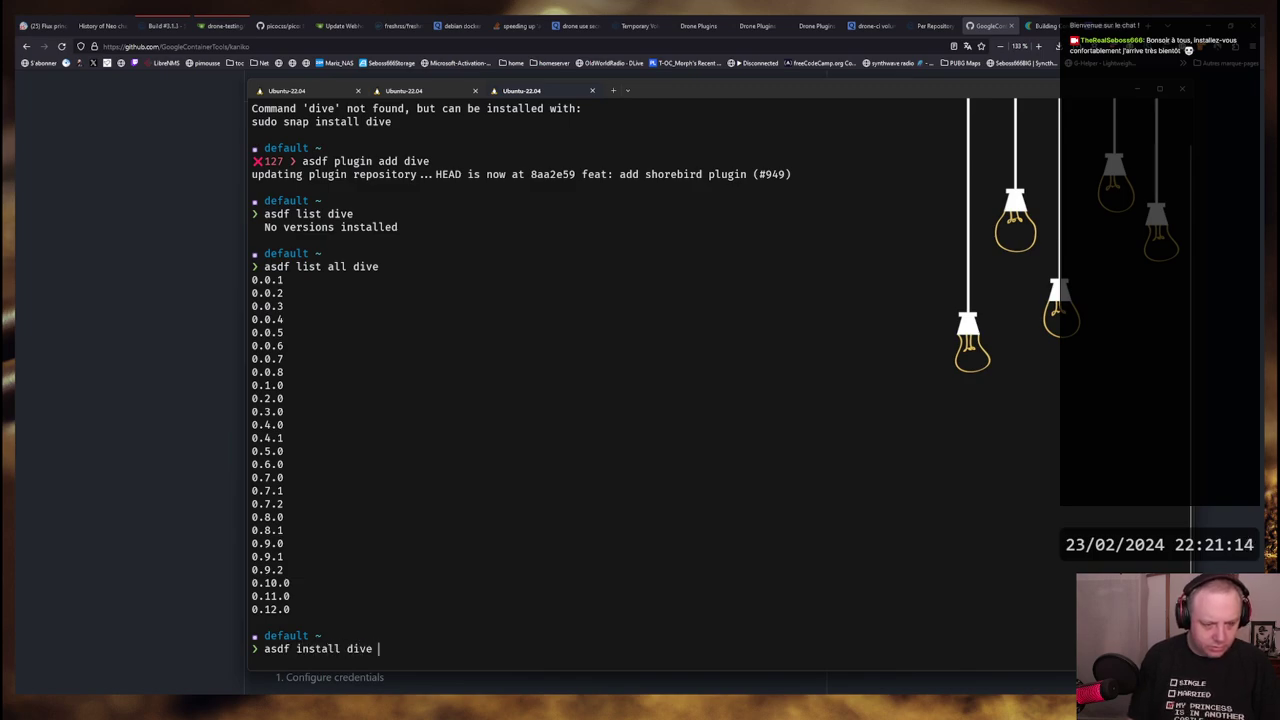
{"action": "type", "text": "0.12.0"}
{"action": "key", "text": "Return"}
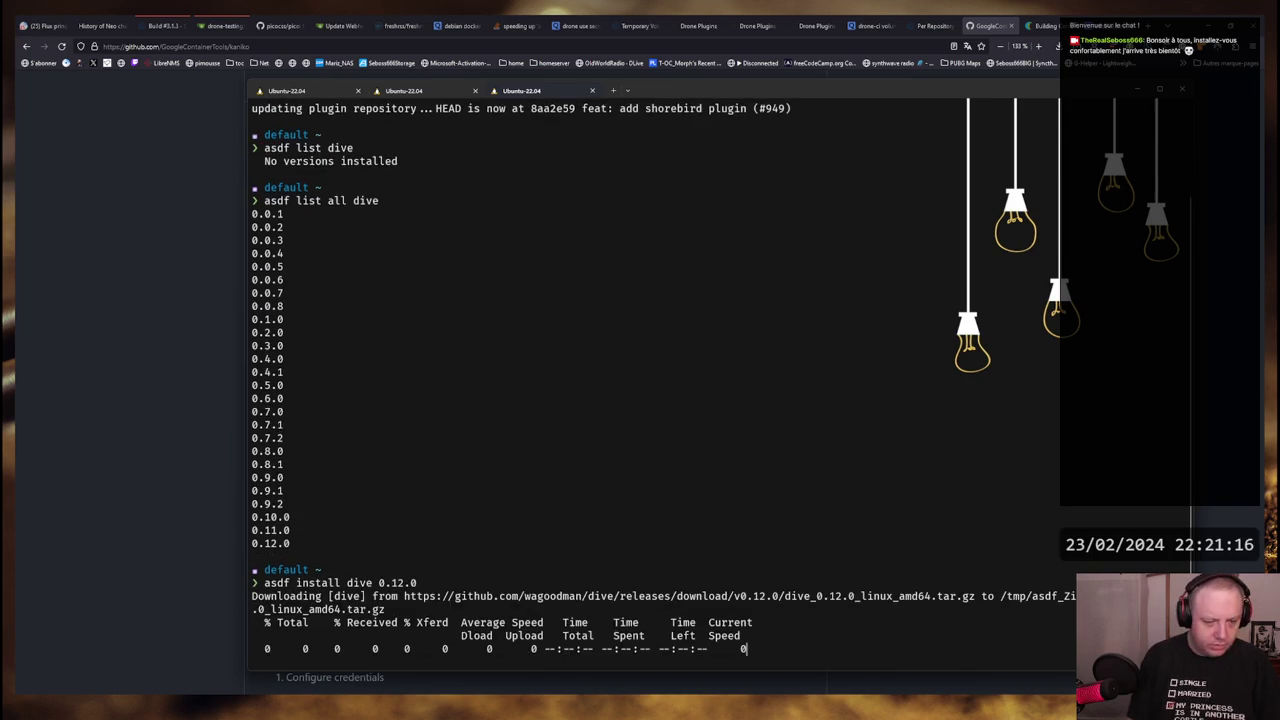
Make dive 0.12.0 the global version with "asdf global dive 0.12.0"
{"action": "type", "text": "asdf "}
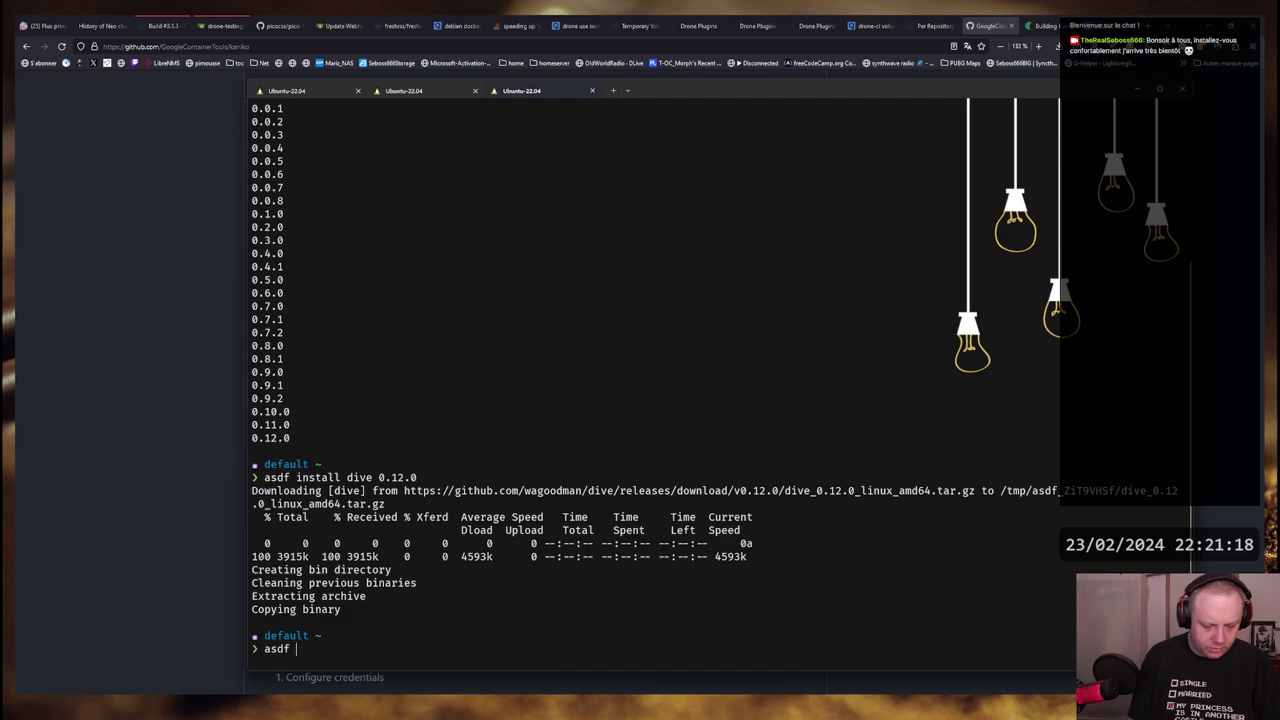
{"action": "type", "text": "global dive "}
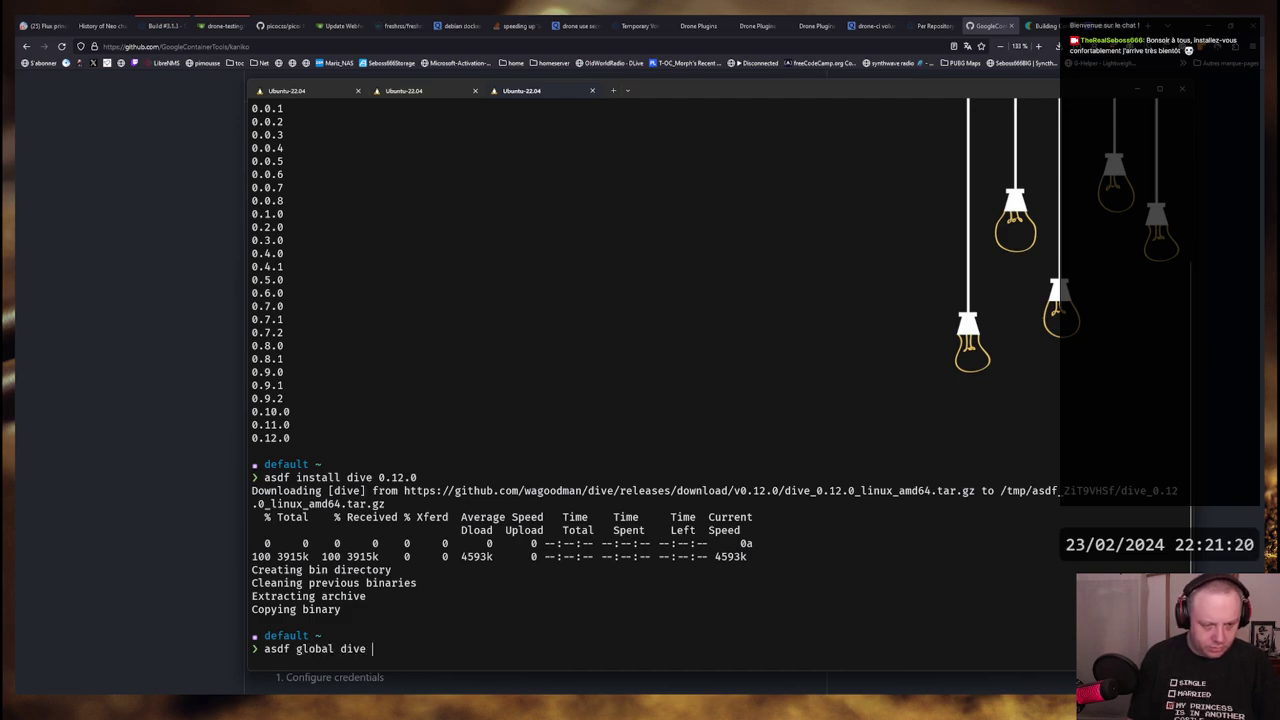
{"action": "type", "text": "0.12.0"}
{"action": "key", "text": "Return"}
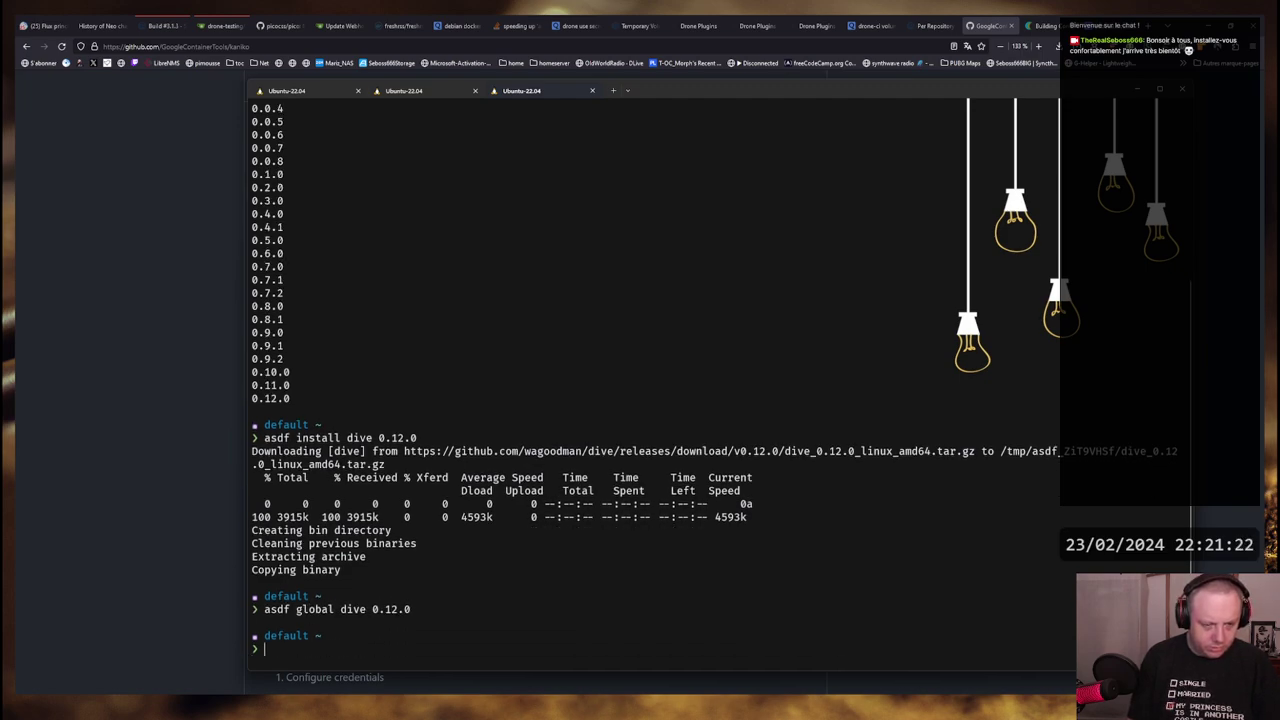
Rerun the earlier dive command from the shell history to analyse gcr.io/kaniko-project/executor:latest
{"action": "key", "text": "ctrl+r"}
{"action": "type", "text": "d"}
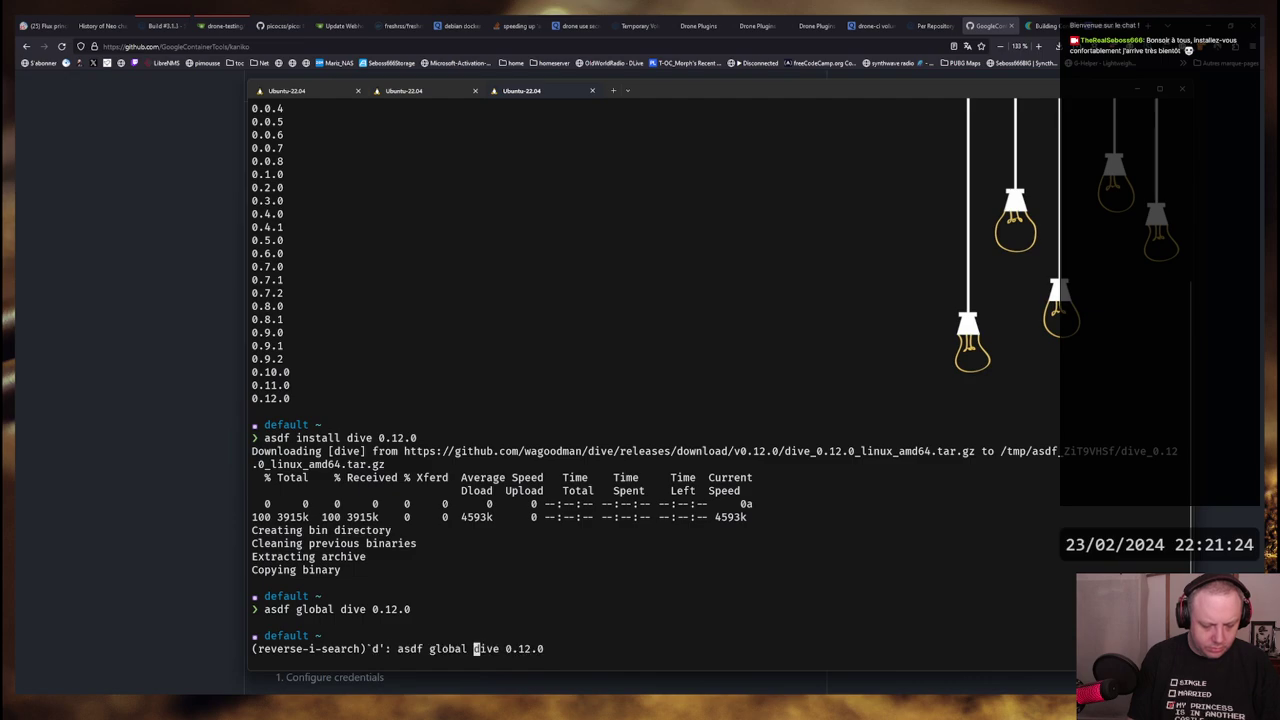
{"action": "type", "text": "ive g"}
{"action": "key", "text": "Return"}
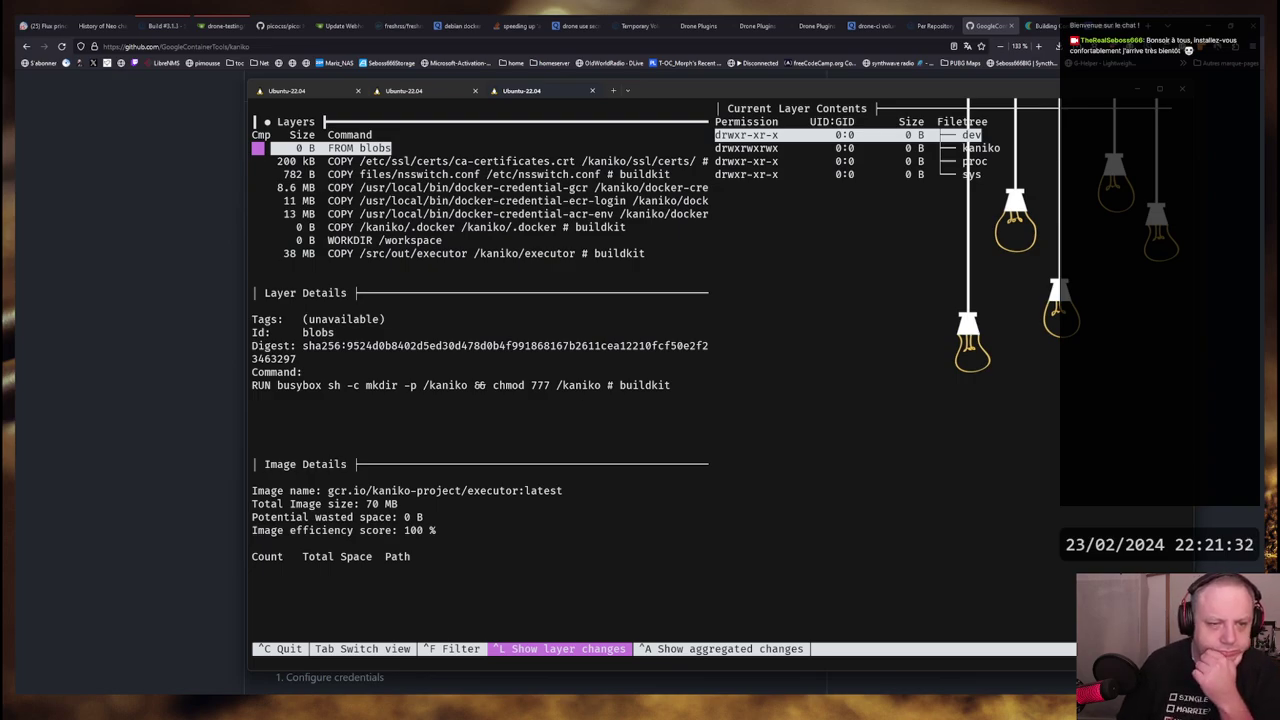
Walk through all layers of the kaniko executor image in both directions, examining each layer's command and file tree
{"action": "key", "text": "Down"}
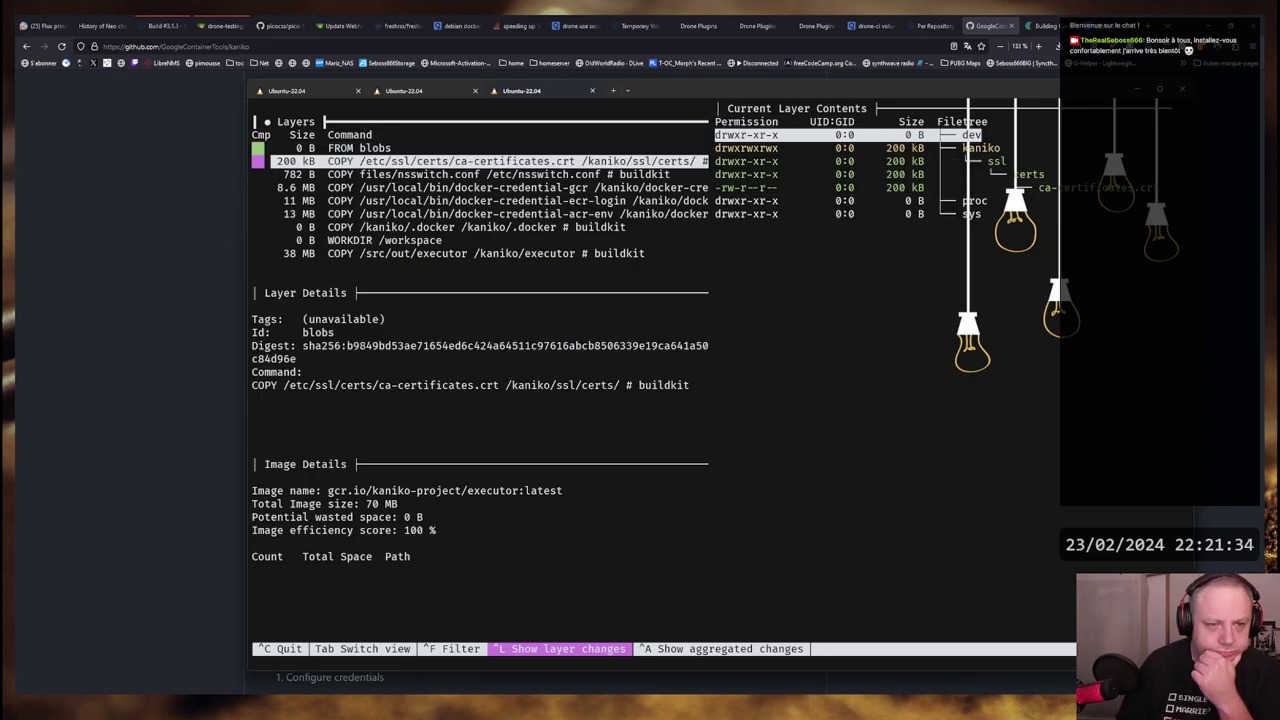
{"action": "key", "text": "Down"}
{"action": "key", "text": "Down"}
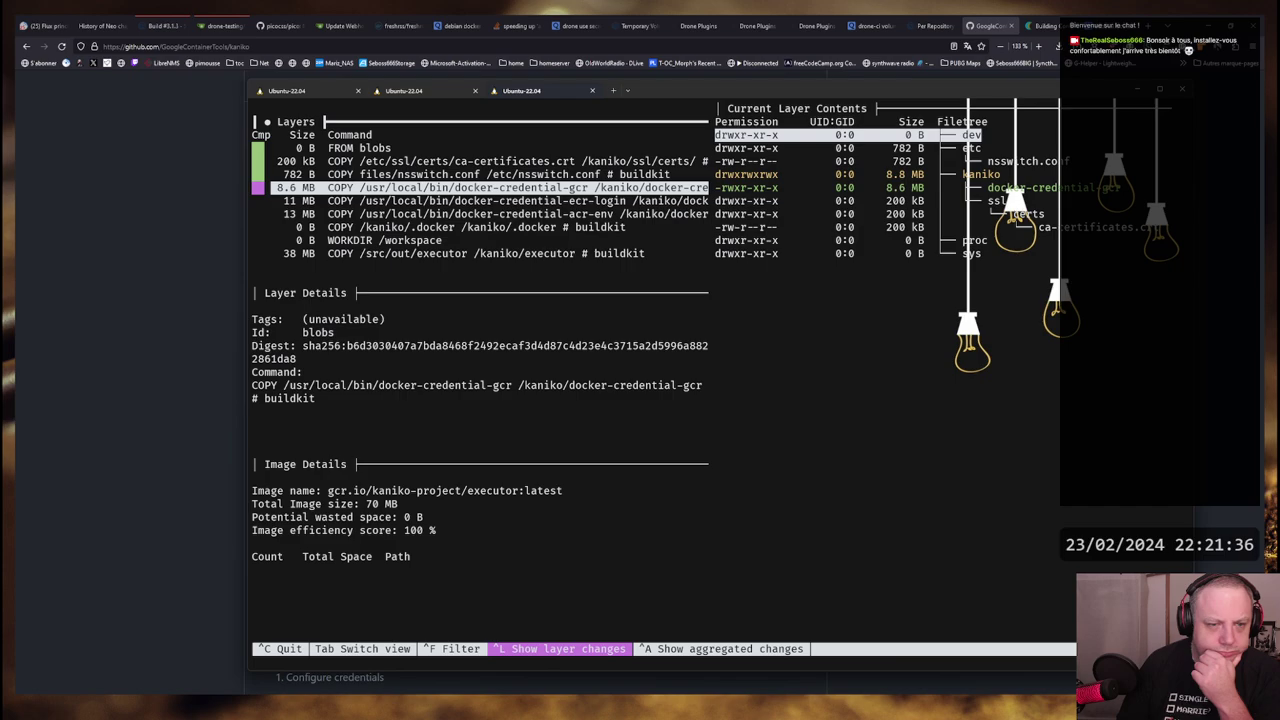
{"action": "key", "text": "Down"}
{"action": "key", "text": "Down"}
{"action": "key", "text": "Down"}
{"action": "key", "text": "Down"}
{"action": "key", "text": "Down"}
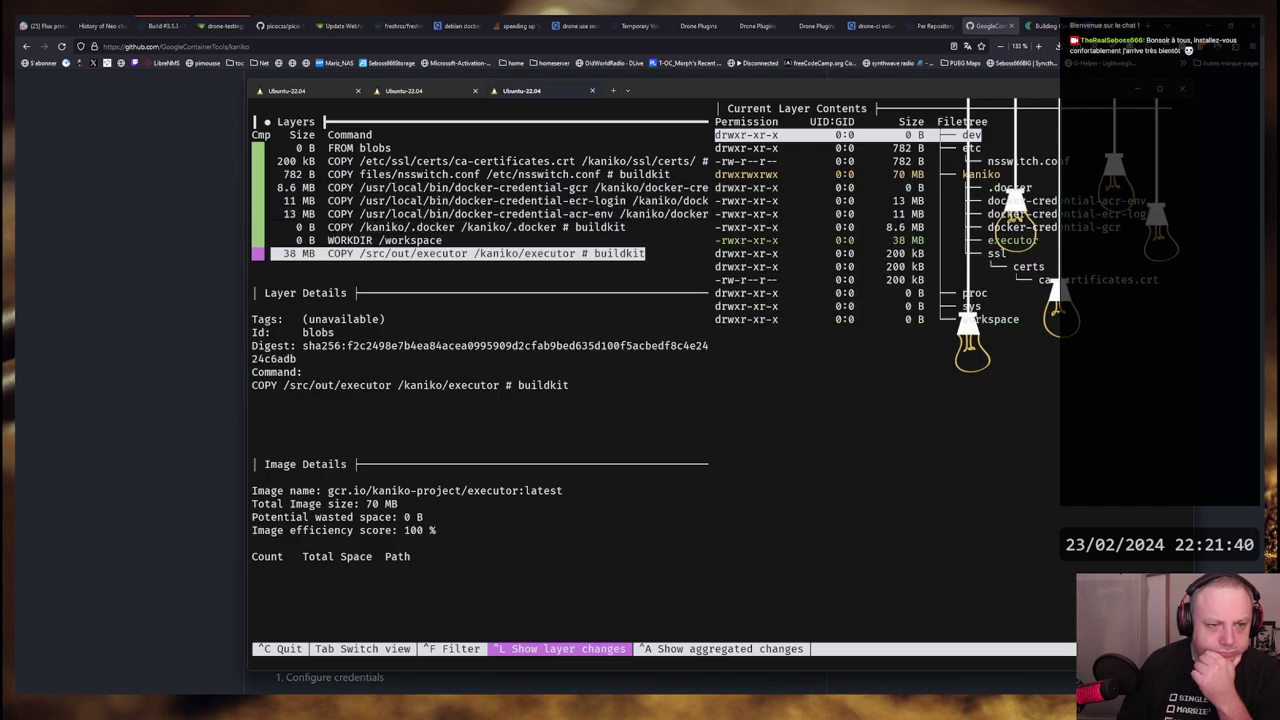
{"action": "key", "text": "Up"}
{"action": "key", "text": "Up"}
{"action": "key", "text": "Up"}
{"action": "key", "text": "Up"}
{"action": "key", "text": "Up"}
{"action": "key", "text": "Up"}
{"action": "key", "text": "Up"}
{"action": "key", "text": "Up"}
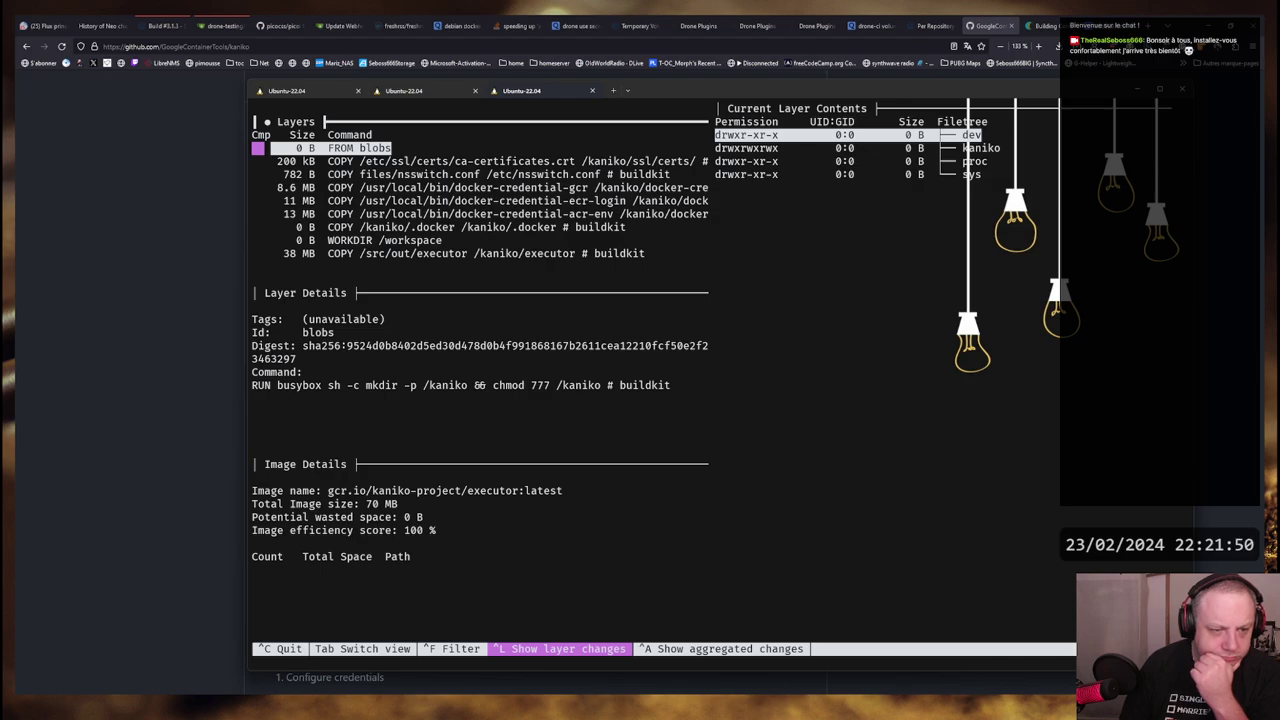
{"action": "key", "text": "Down"}
{"action": "key", "text": "Down"}
{"action": "key", "text": "Down"}
{"action": "key", "text": "Down"}
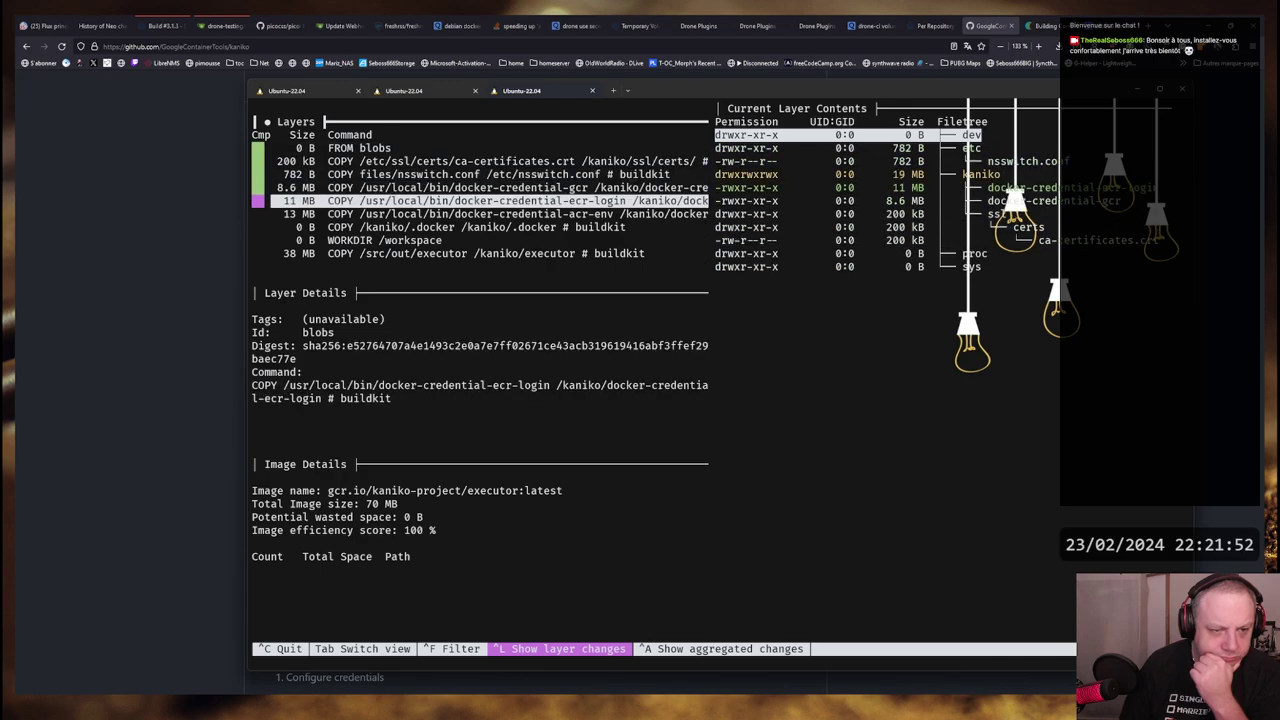
{"action": "key", "text": "Down"}
{"action": "key", "text": "Down"}
{"action": "key", "text": "Down"}
{"action": "key", "text": "Down"}
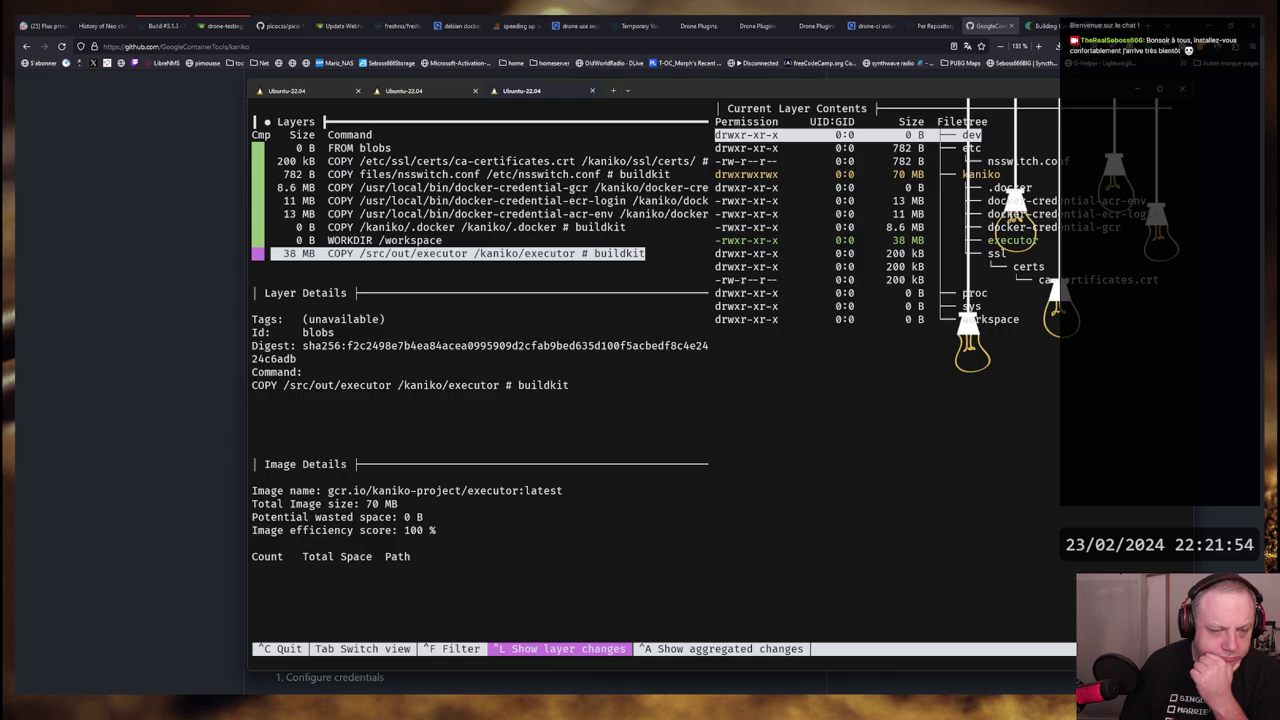
{"action": "key", "text": "Up"}
{"action": "key", "text": "Up"}
{"action": "key", "text": "Up"}
{"action": "key", "text": "Up"}
{"action": "key", "text": "Up"}
{"action": "key", "text": "Up"}
{"action": "key", "text": "Up"}
{"action": "key", "text": "Up"}
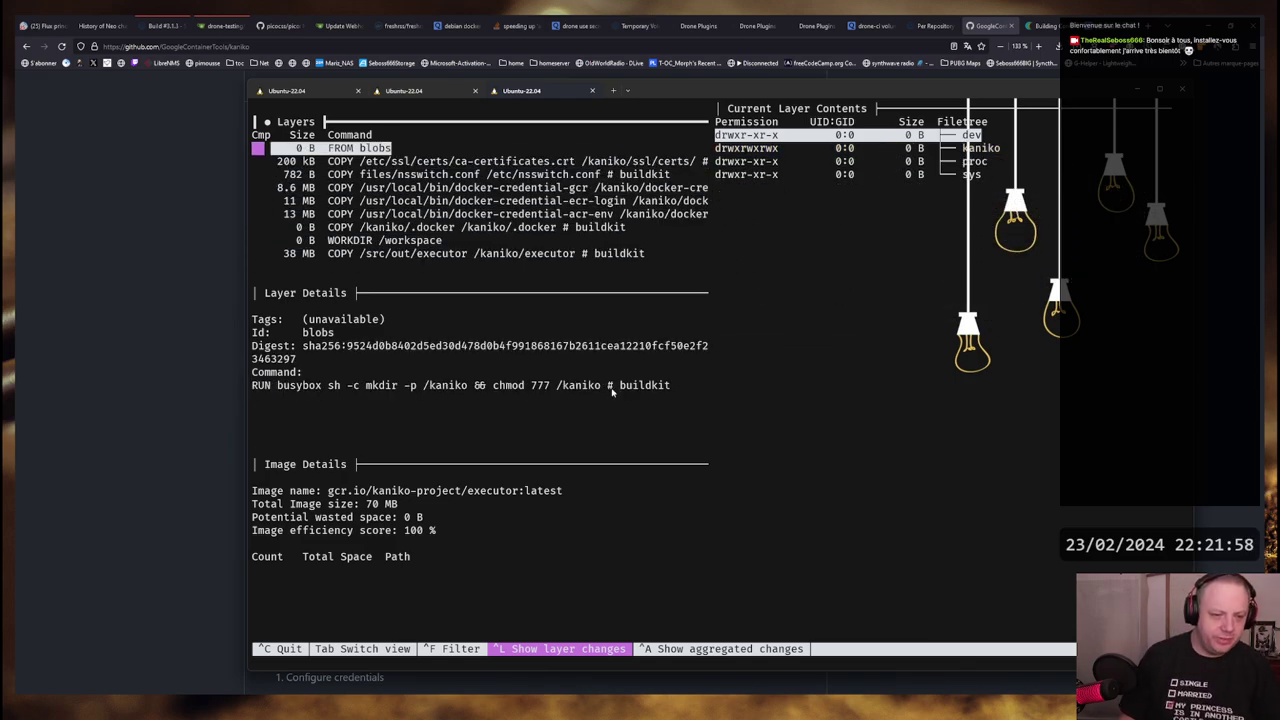
Switch to the browser, look through the open Drone pages, and open the Kaniko plugin's page from the Drone plugins catalogue
{"action": "key", "text": "alt+Tab"}
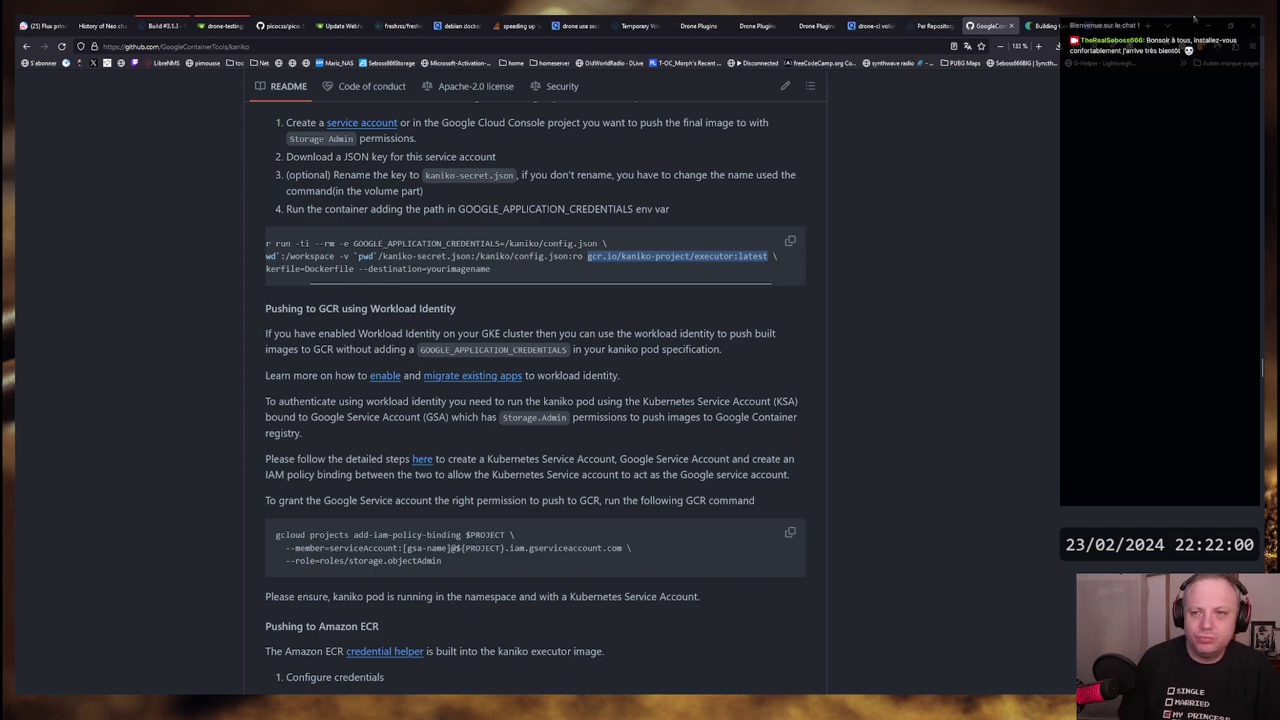
{"action": "left_click", "coordinate": [930, 25]}
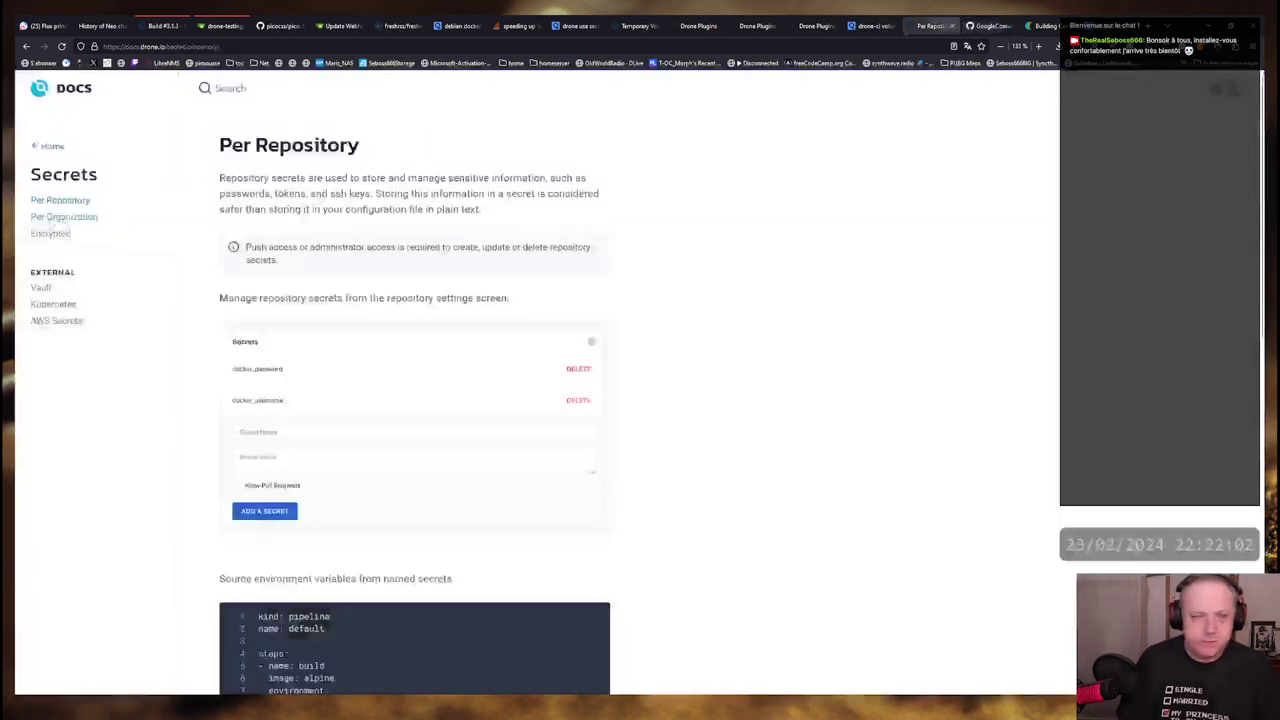
{"action": "left_click", "coordinate": [870, 25]}
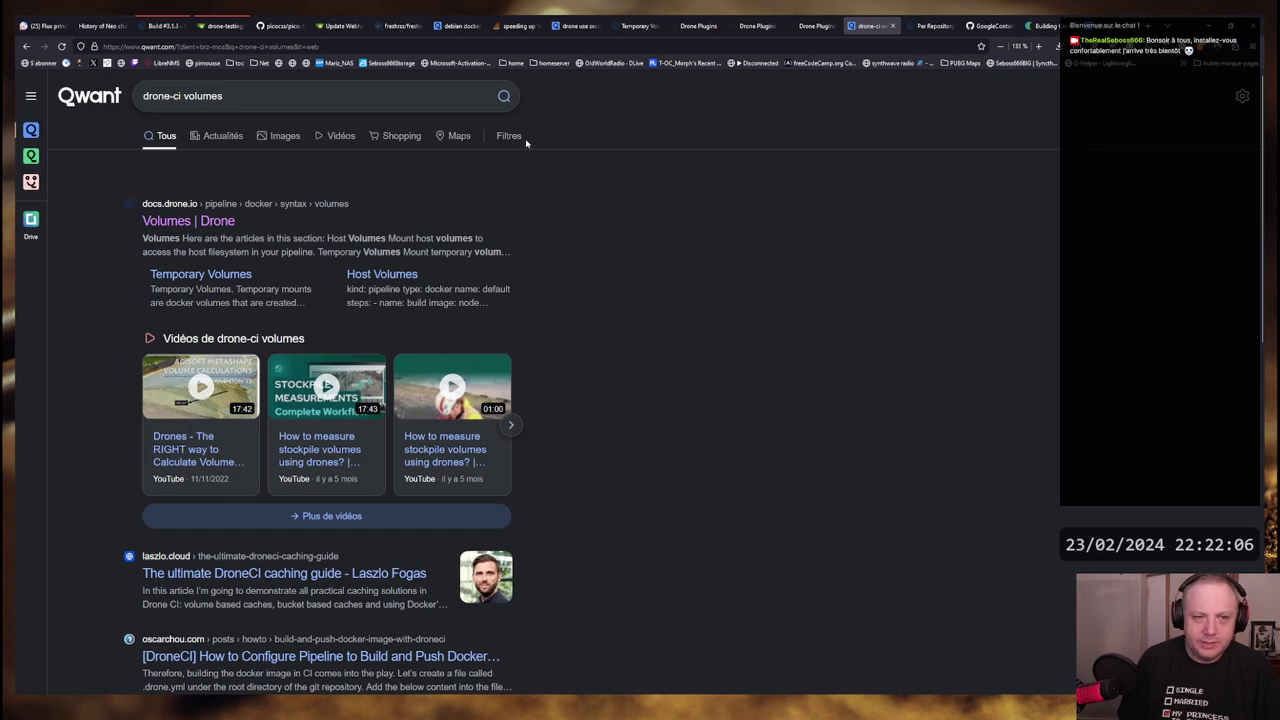
{"action": "left_click", "coordinate": [226, 95]}
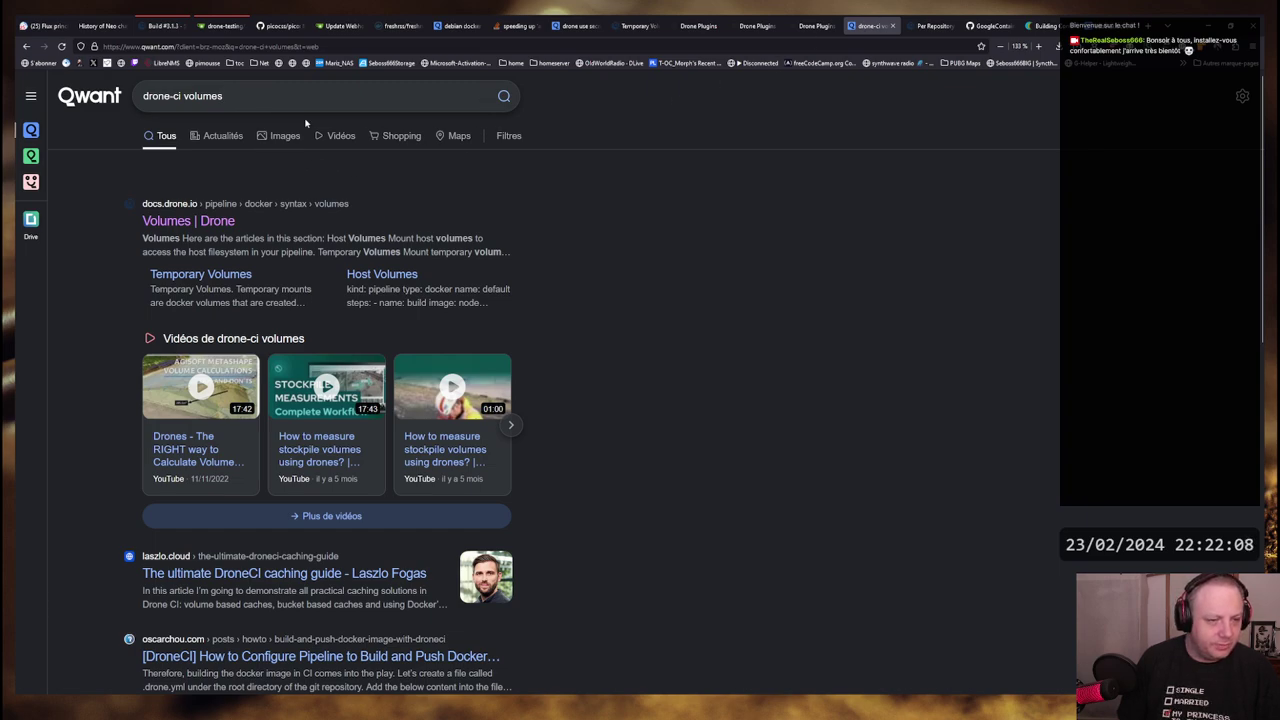
{"action": "scroll", "coordinate": [517, 257], "scroll_direction": "down", "scroll_amount": 3}
{"action": "scroll", "coordinate": [514, 280], "scroll_direction": "up", "scroll_amount": 3}
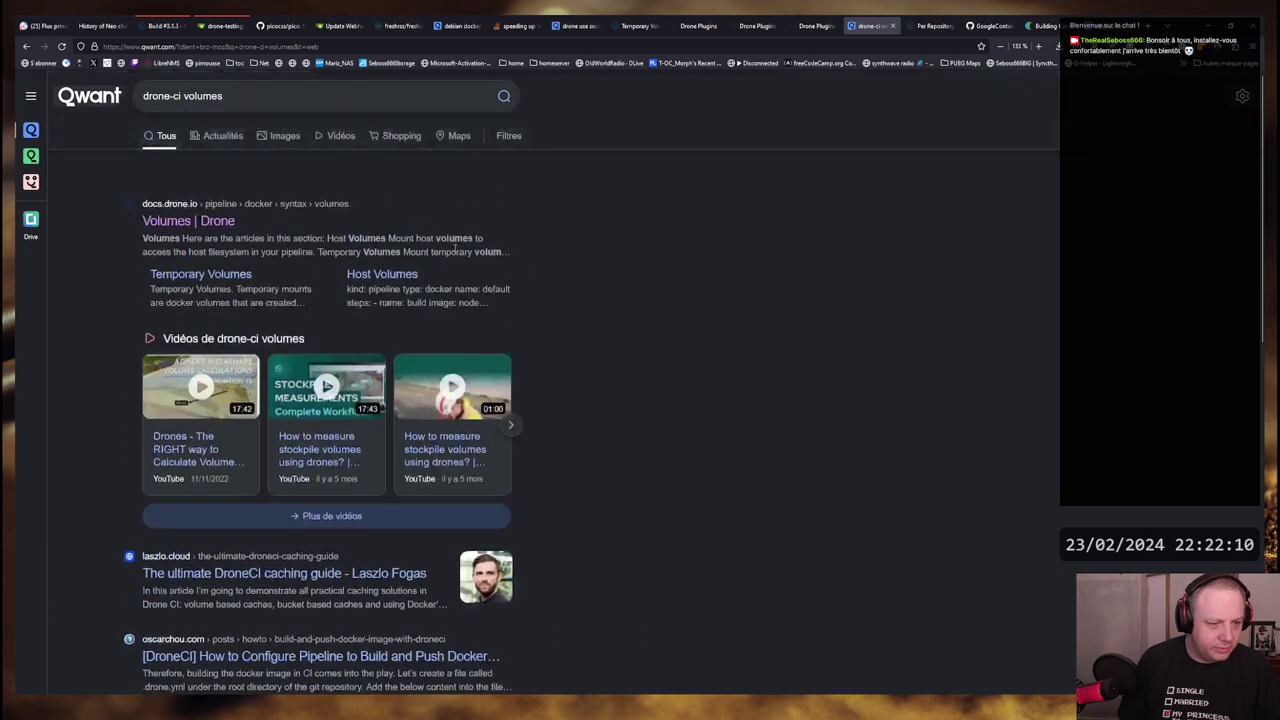
{"action": "left_click", "coordinate": [824, 27]}
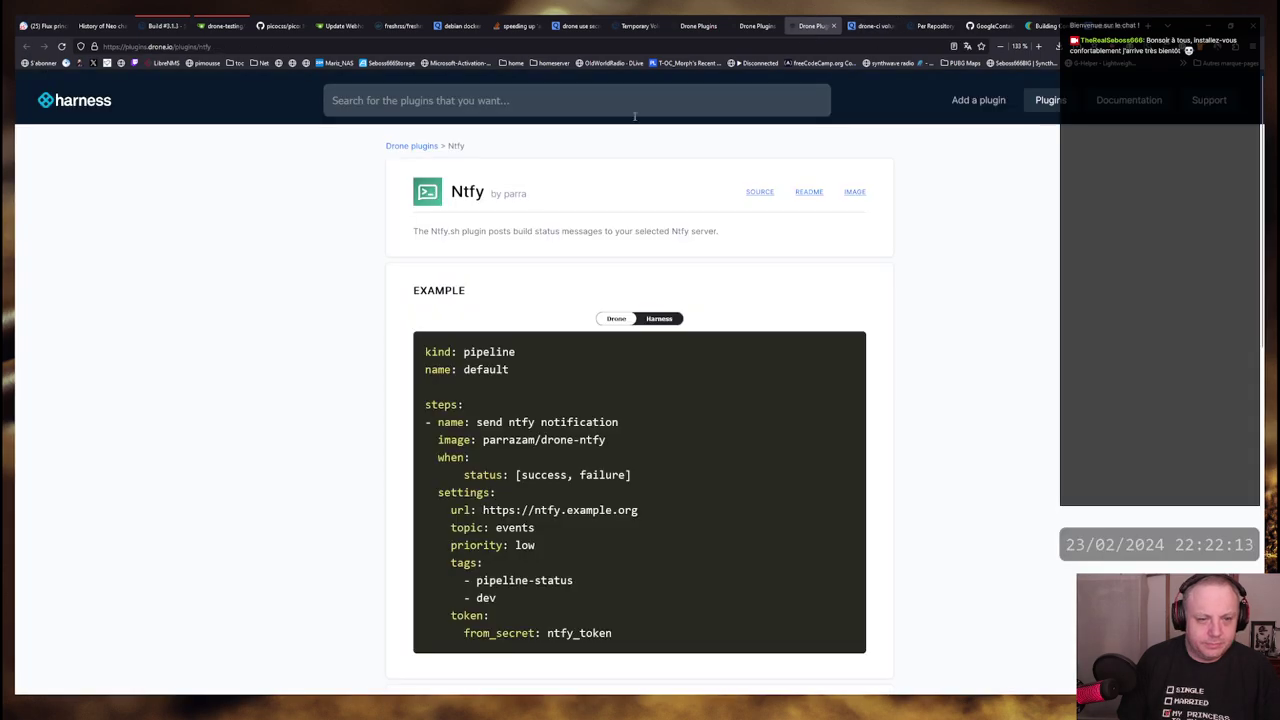
{"action": "left_click", "coordinate": [757, 26]}
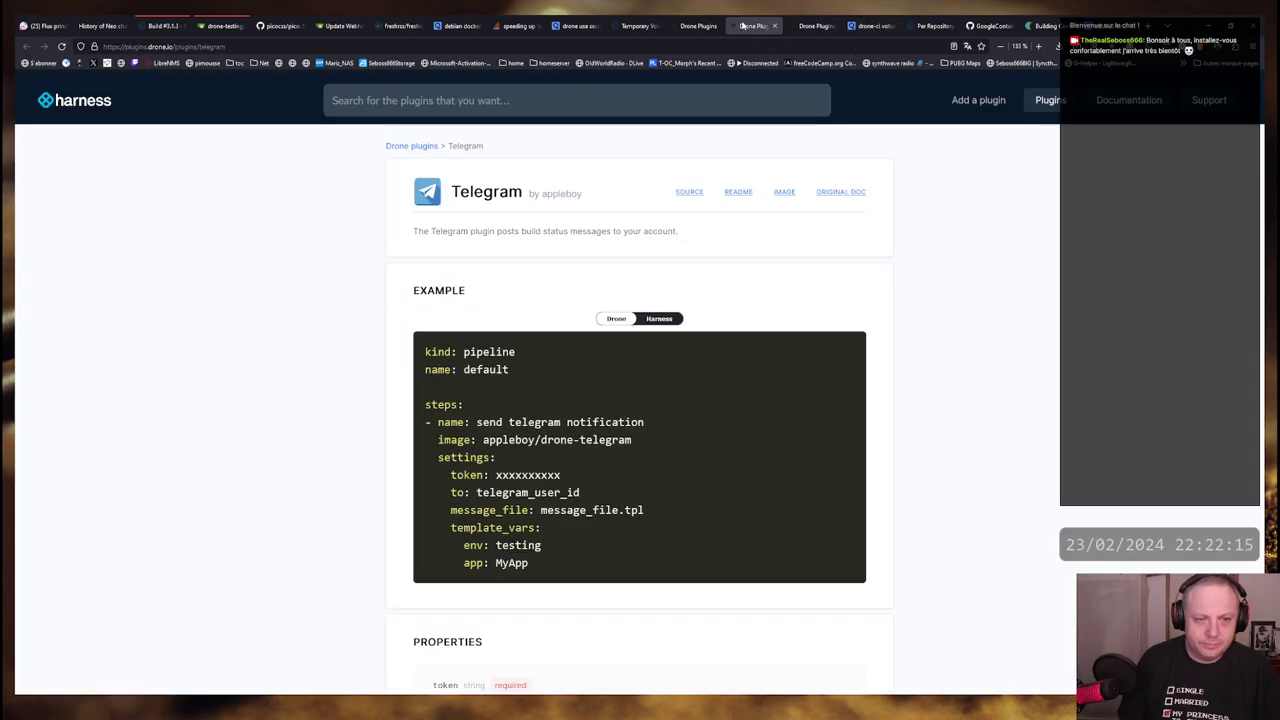
{"action": "left_click", "coordinate": [815, 26]}
{"action": "left_click", "coordinate": [698, 26]}
{"action": "scroll", "coordinate": [531, 310], "scroll_direction": "up", "scroll_amount": 15}
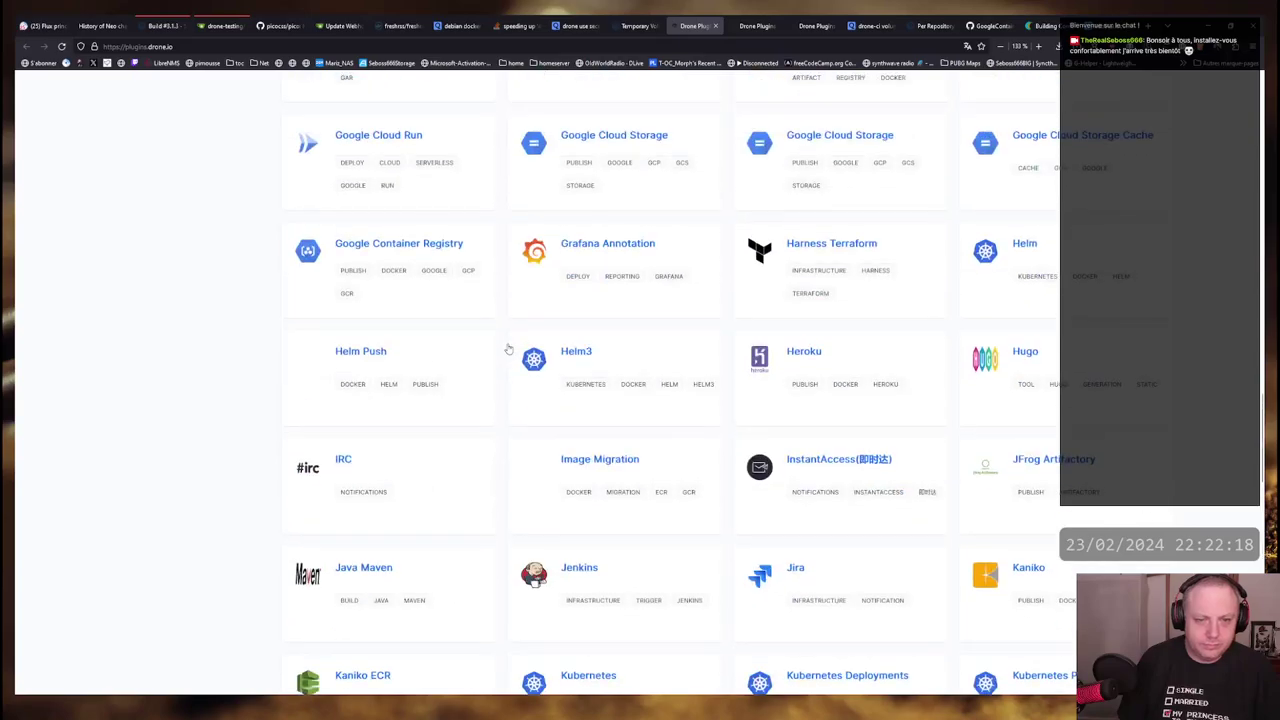
{"action": "scroll", "coordinate": [496, 349], "scroll_direction": "down", "scroll_amount": 3}
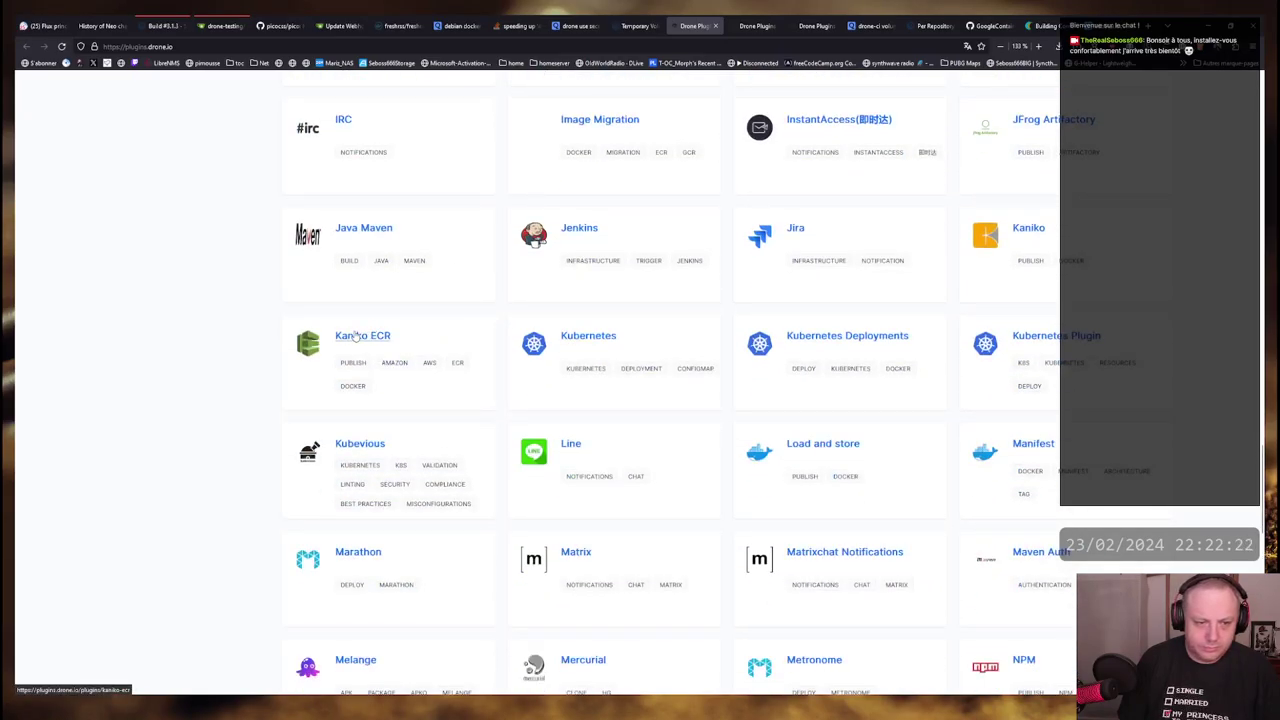
{"action": "left_click", "coordinate": [1028, 228]}
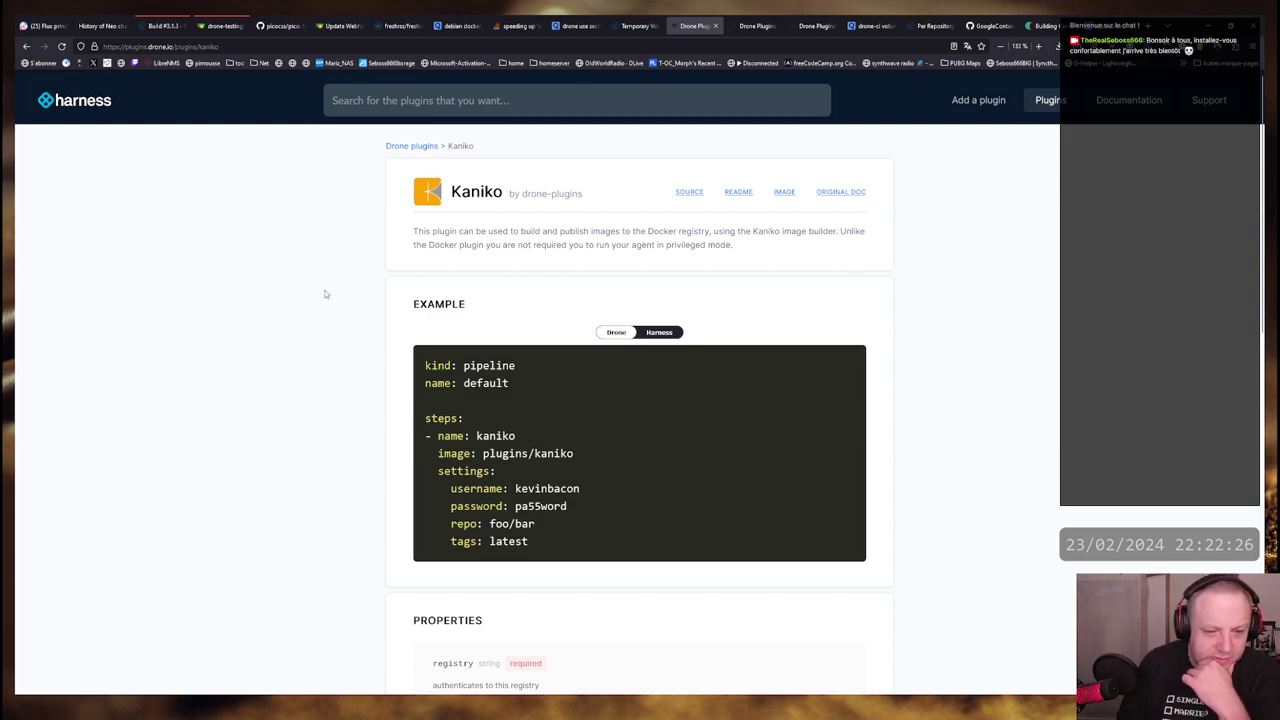
Examine the settings in the Kaniko plugin's example pipeline, including username, password, repo and tags
{"action": "scroll", "coordinate": [325, 294], "scroll_direction": "down", "scroll_amount": 1}
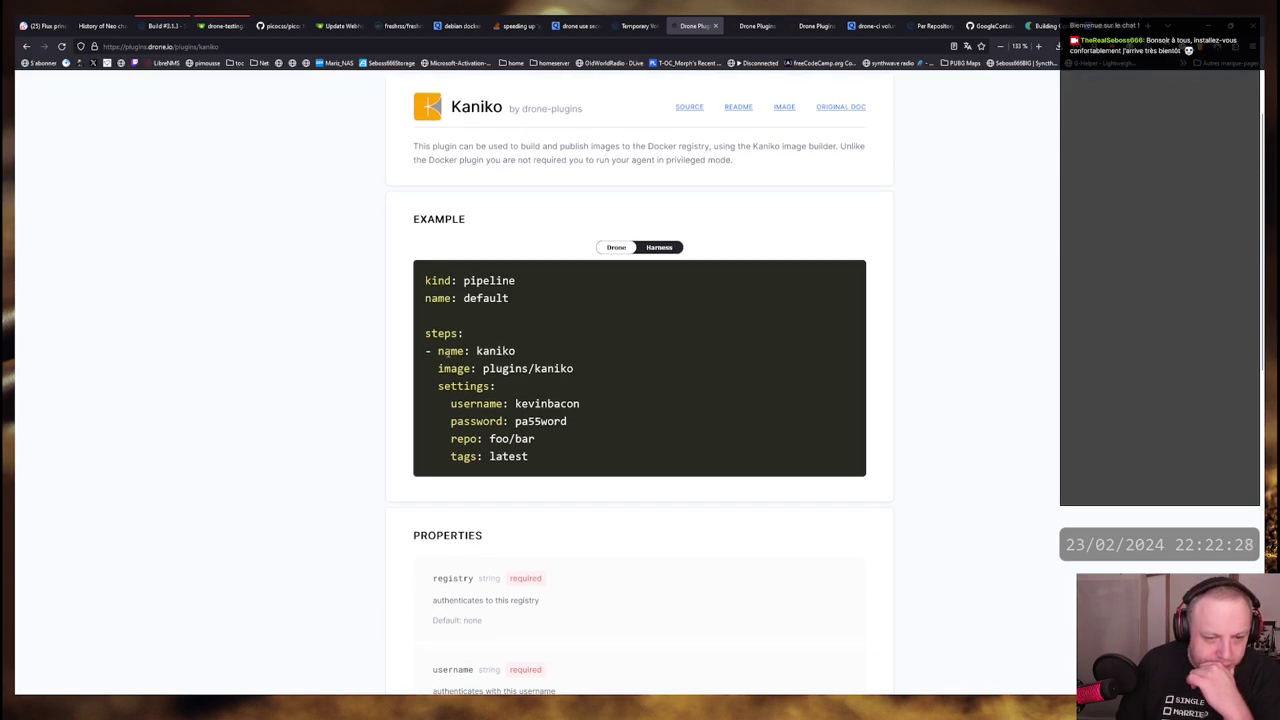
{"action": "double_click", "coordinate": [538, 403]}
{"action": "double_click", "coordinate": [540, 421]}
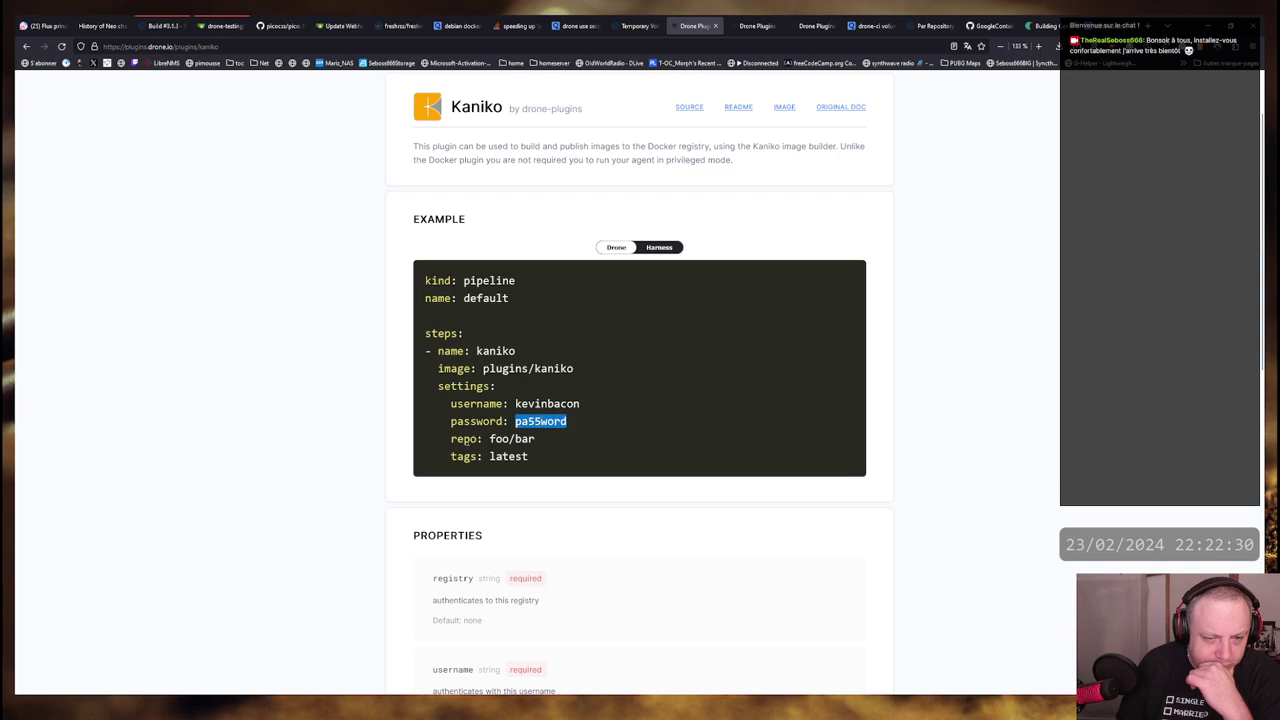
{"action": "double_click", "coordinate": [463, 438]}
{"action": "double_click", "coordinate": [465, 456]}
{"action": "left_click", "coordinate": [468, 458]}
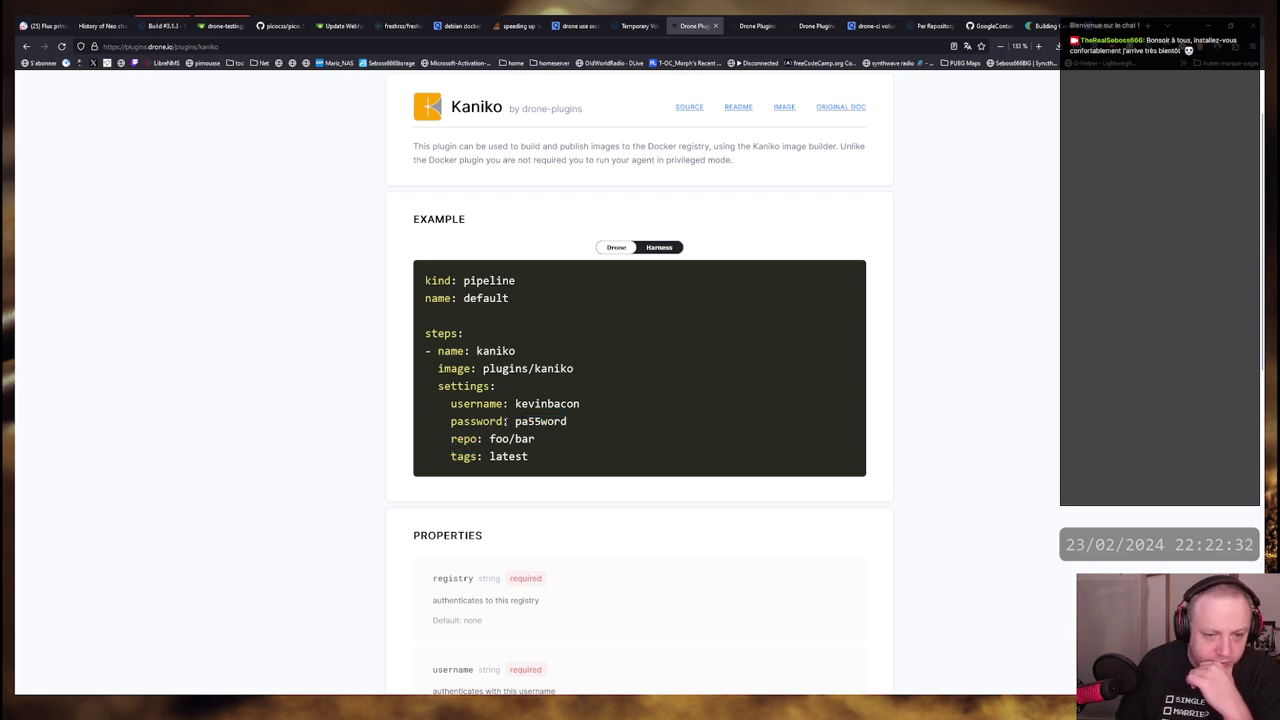
{"action": "left_click_drag", "start_coordinate": [446, 393], "coordinate": [649, 429]}
{"action": "left_click", "coordinate": [649, 429]}
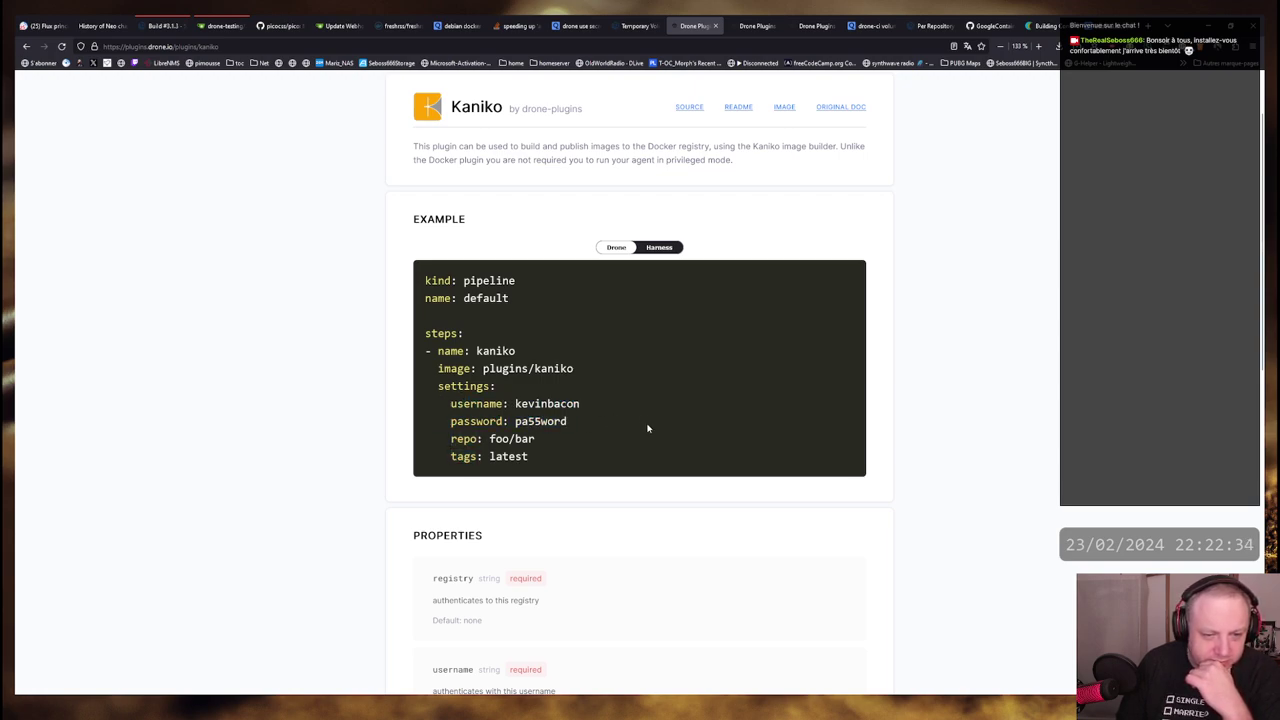
Review the Kaniko plugin's required and optional properties and the plugins/kaniko image named in its example
{"action": "scroll", "coordinate": [649, 429], "scroll_direction": "down", "scroll_amount": 3}
{"action": "scroll", "coordinate": [649, 416], "scroll_direction": "down", "scroll_amount": 2}
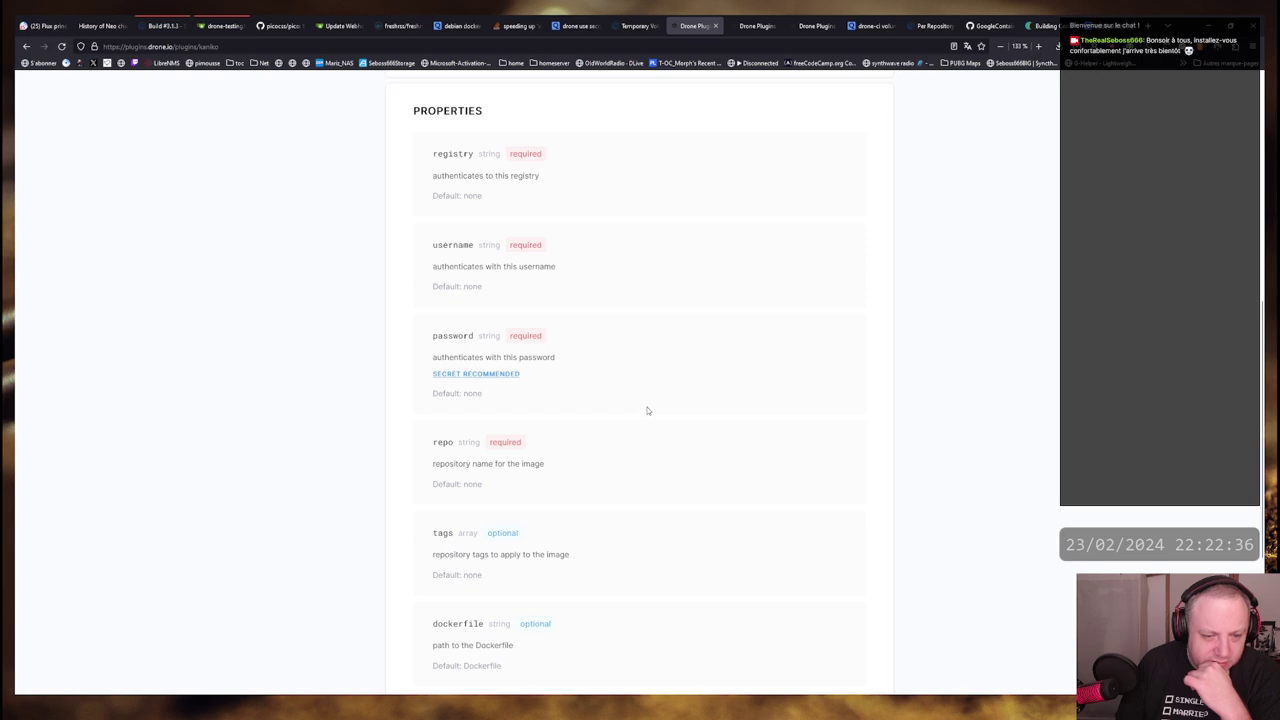
{"action": "scroll", "coordinate": [647, 412], "scroll_direction": "down", "scroll_amount": 3}
{"action": "scroll", "coordinate": [647, 410], "scroll_direction": "up", "scroll_amount": 8}
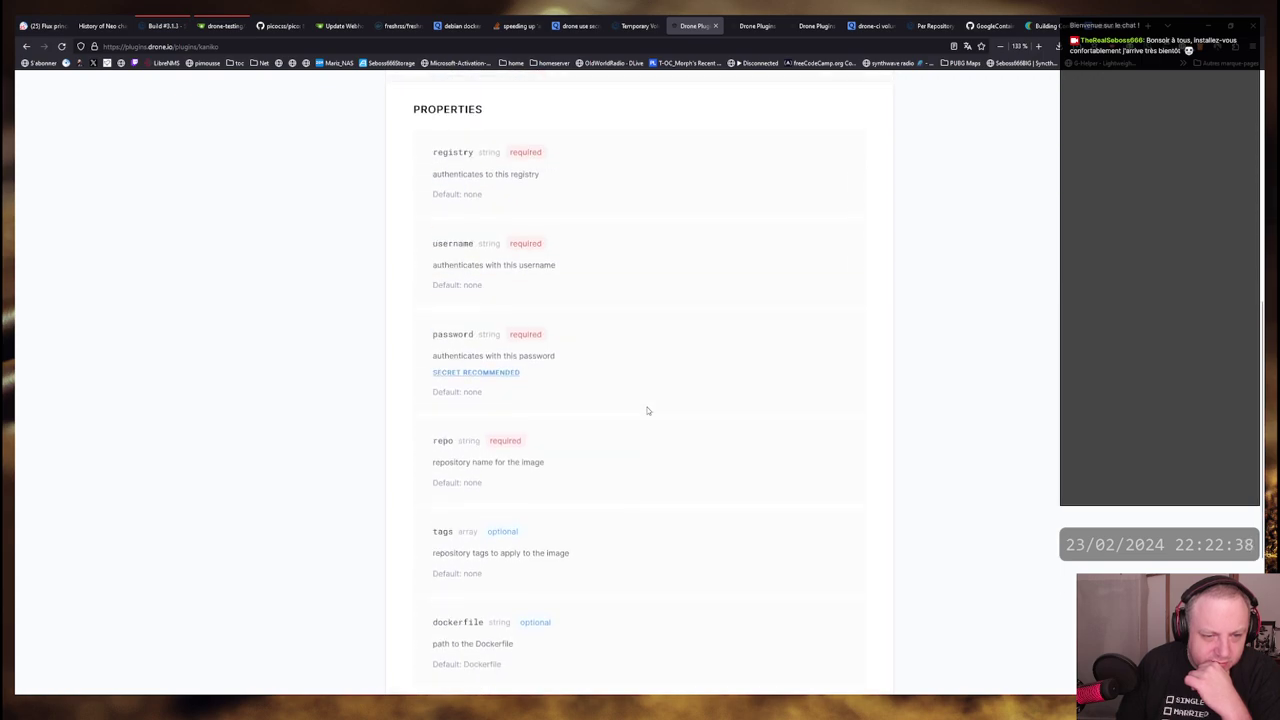
{"action": "scroll", "coordinate": [647, 410], "scroll_direction": "up", "scroll_amount": 2}
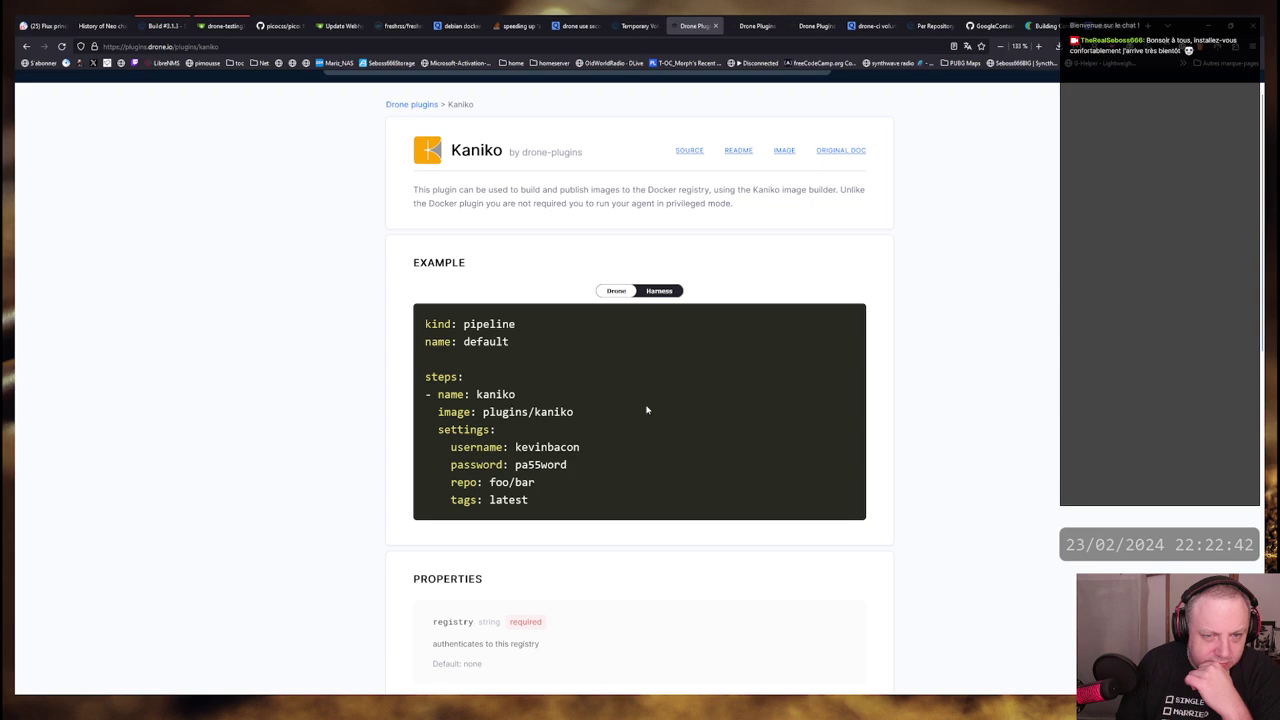
{"action": "scroll", "coordinate": [647, 410], "scroll_direction": "down", "scroll_amount": 2}
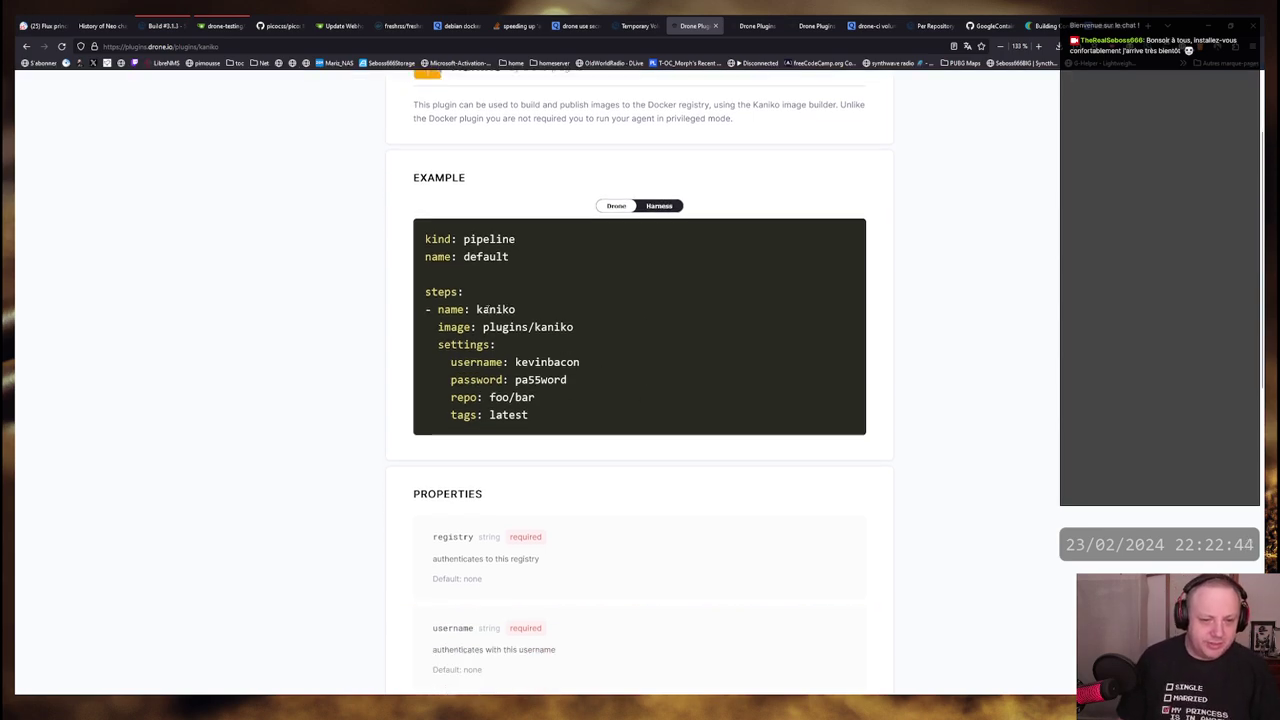
{"action": "left_click_drag", "start_coordinate": [483, 327], "coordinate": [573, 325]}
{"action": "scroll", "coordinate": [697, 316], "scroll_direction": "down", "scroll_amount": 5}
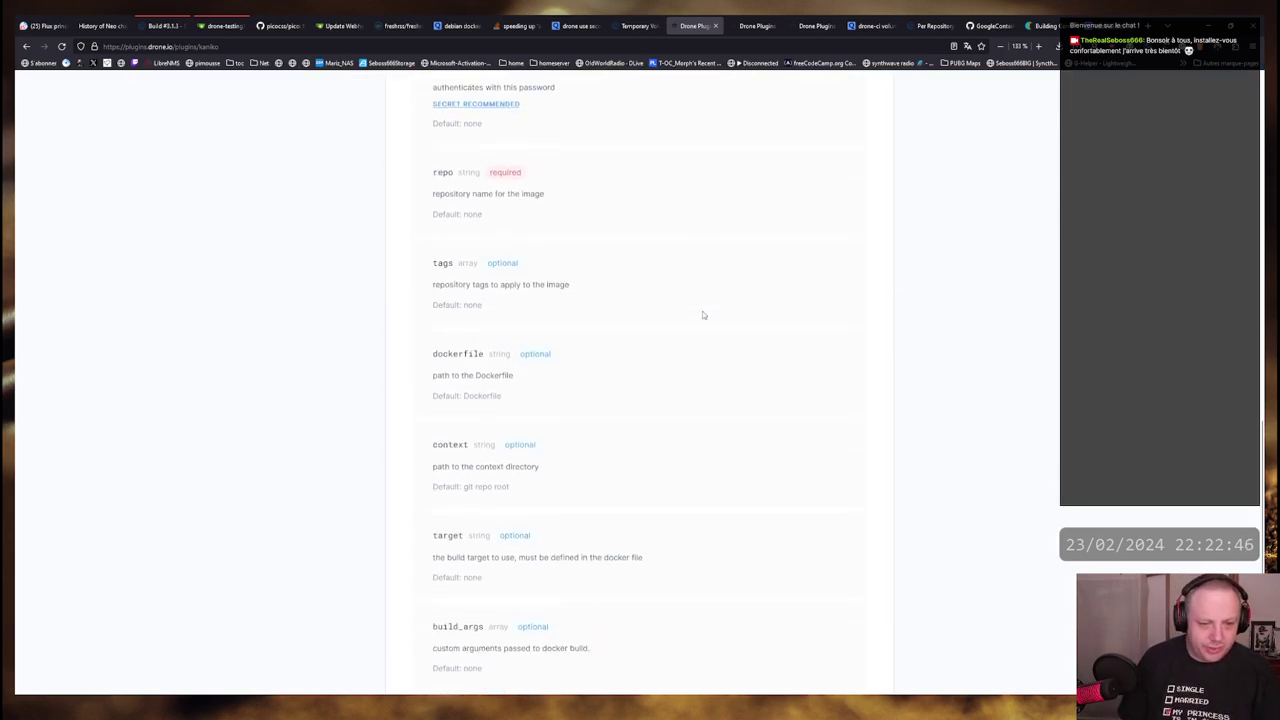
Examine the credentials in the Kaniko plugin's example pipeline and the descriptions of its username and password properties
{"action": "scroll", "coordinate": [690, 490], "scroll_direction": "up", "scroll_amount": 5}
{"action": "scroll", "coordinate": [688, 497], "scroll_direction": "up", "scroll_amount": 5}
{"action": "key", "text": "alt+Tab"}
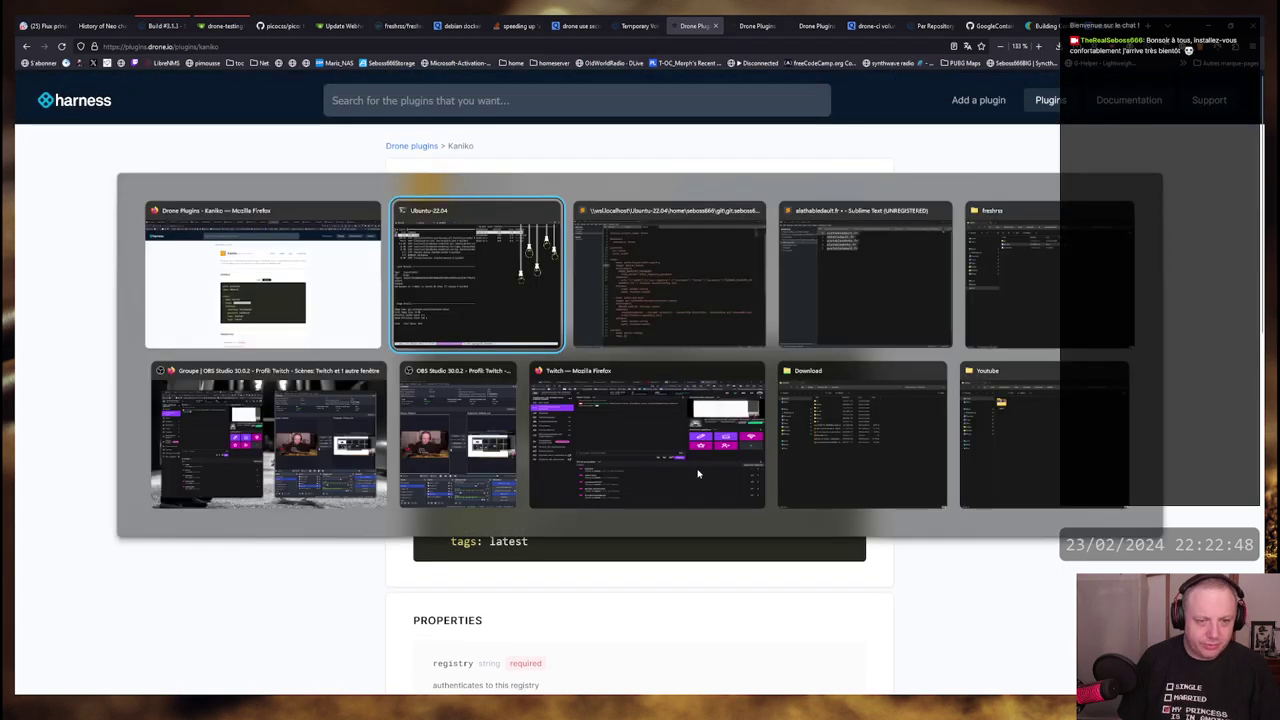
{"action": "key", "text": "alt+Tab"}
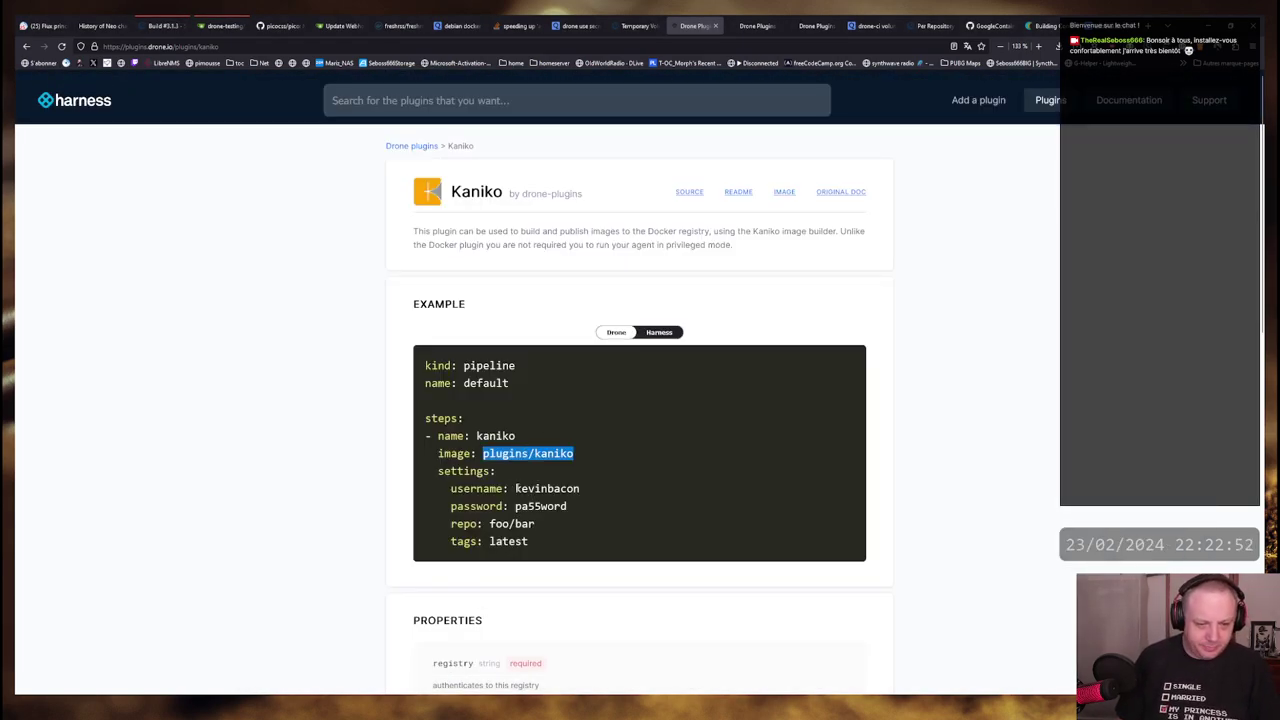
{"action": "left_click_drag", "start_coordinate": [516, 487], "coordinate": [600, 489]}
{"action": "left_click", "coordinate": [615, 507]}
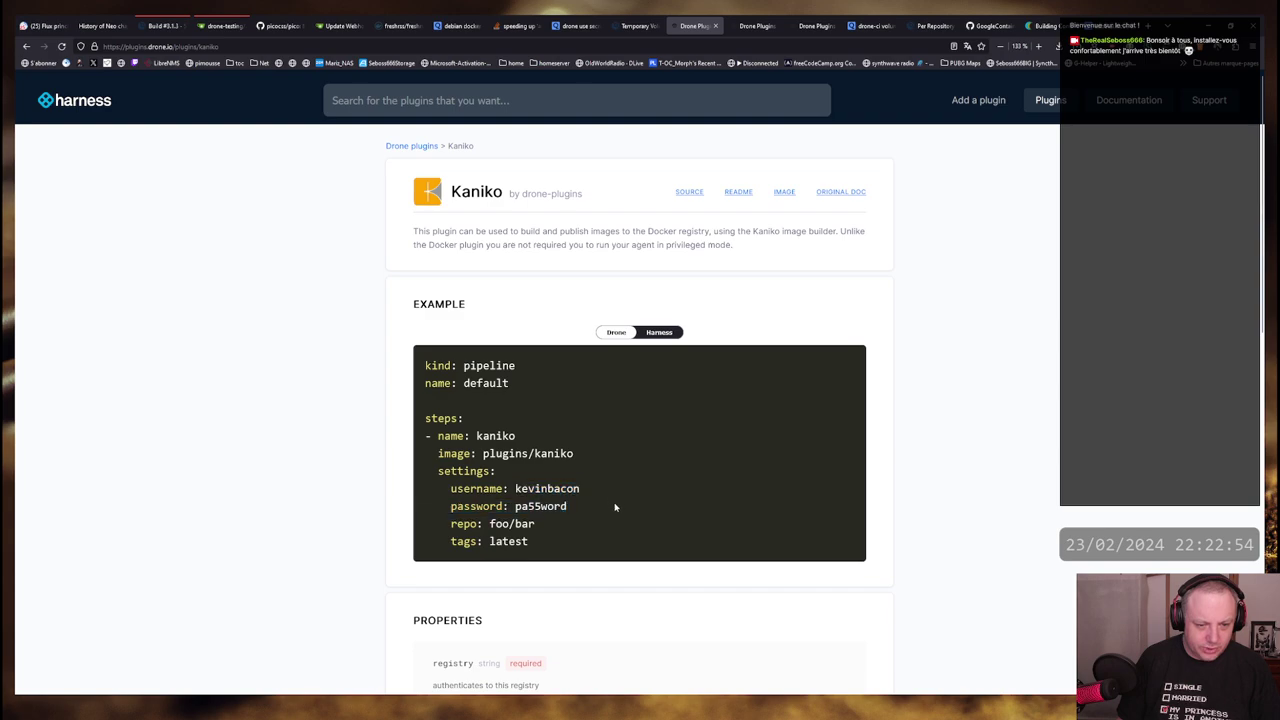
{"action": "scroll", "coordinate": [615, 507], "scroll_direction": "down", "scroll_amount": 5}
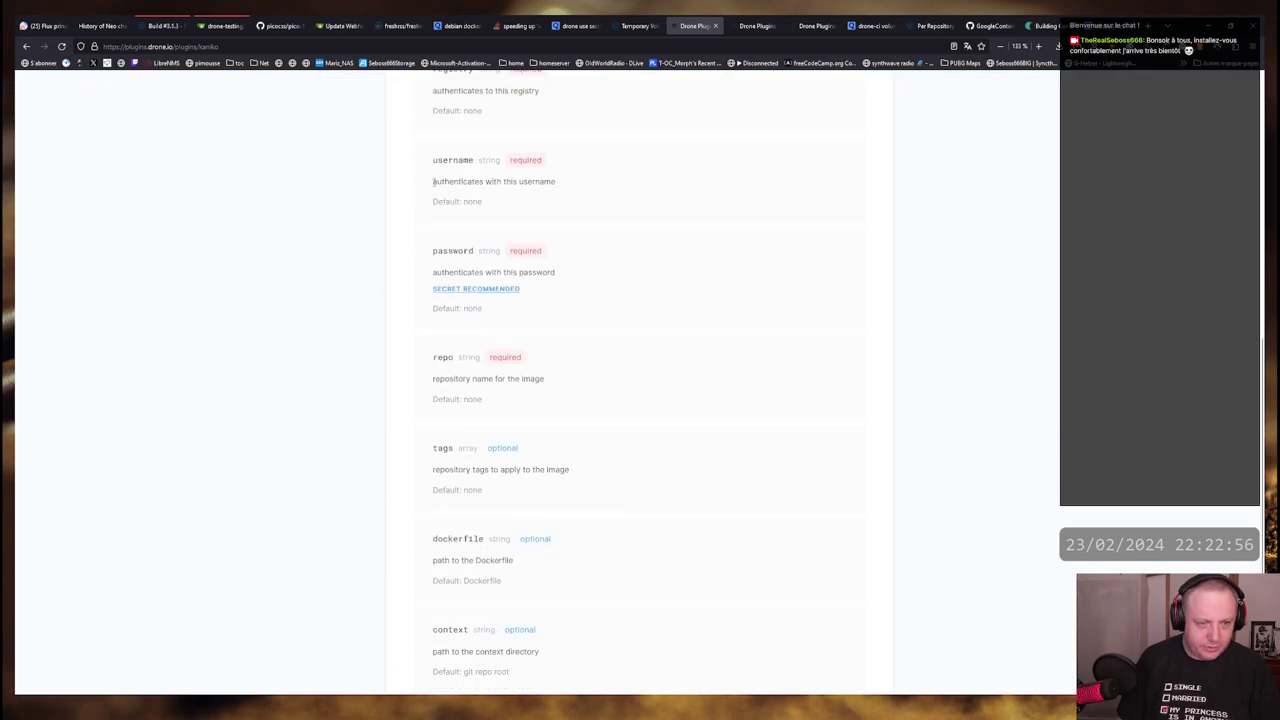
{"action": "left_click_drag", "start_coordinate": [433, 181], "coordinate": [577, 186]}
{"action": "left_click", "coordinate": [577, 186]}
{"action": "key", "text": "alt+Tab"}
{"action": "key", "text": "alt+Tab"}
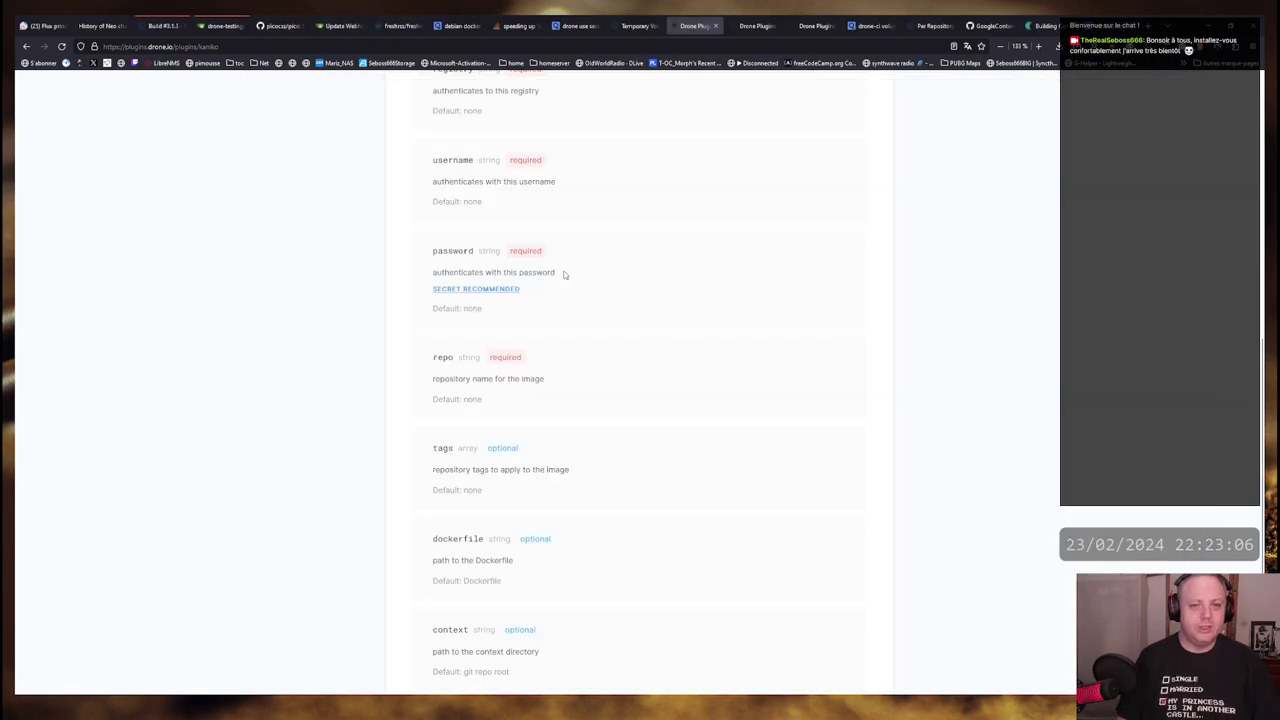
Examine the password setting in the Kaniko example and compare the example's Drone and Harness versions
{"action": "scroll", "coordinate": [567, 278], "scroll_direction": "up", "scroll_amount": 6}
{"action": "scroll", "coordinate": [563, 280], "scroll_direction": "down", "scroll_amount": 1}
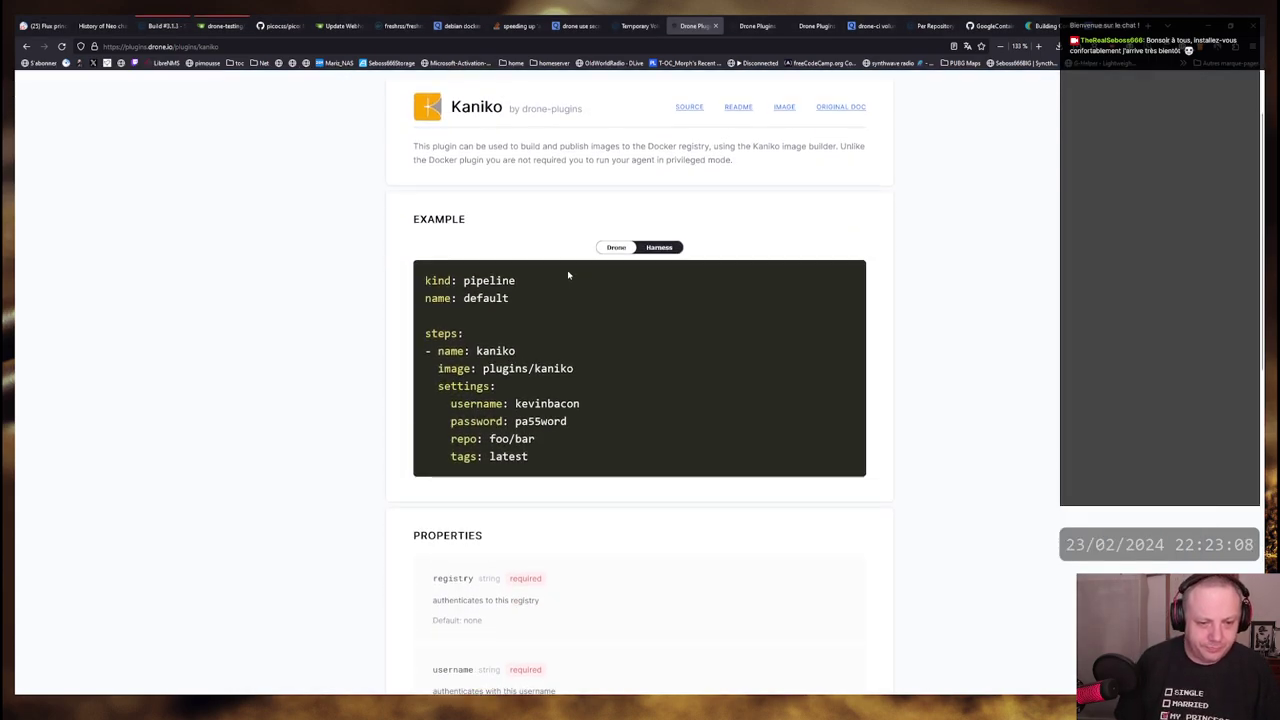
{"action": "left_click_drag", "start_coordinate": [515, 421], "coordinate": [578, 425]}
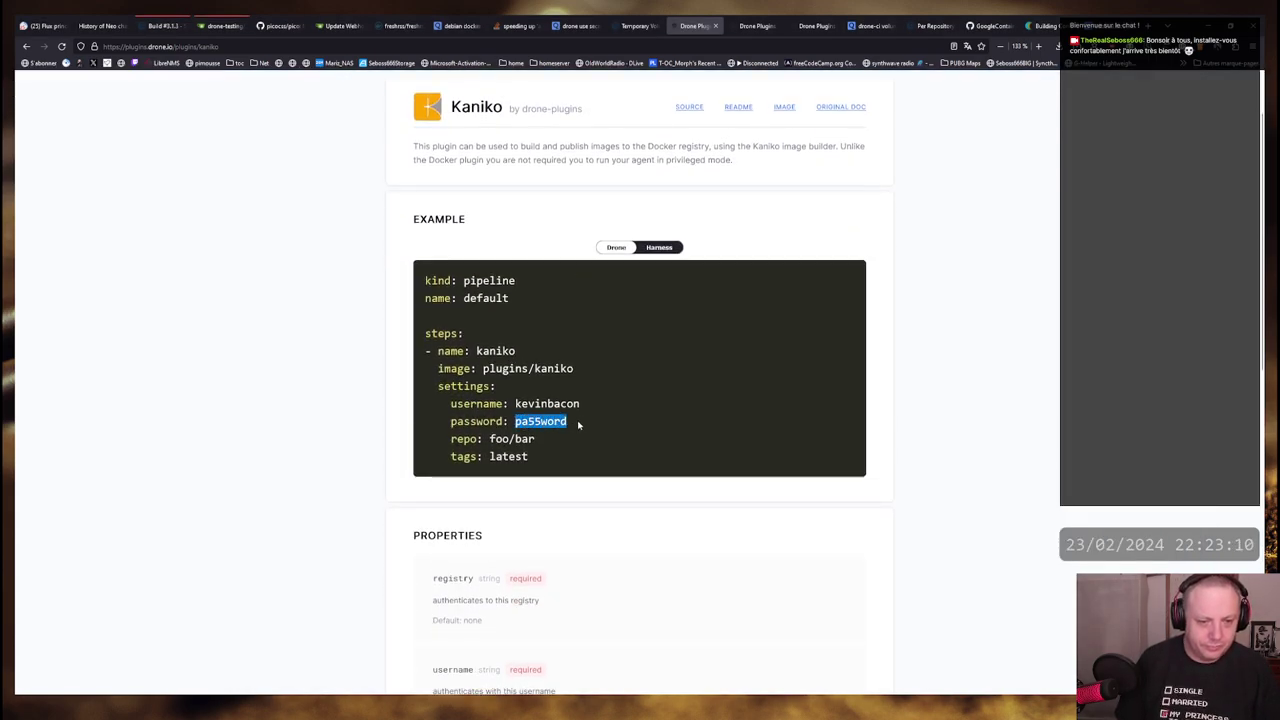
{"action": "left_click", "coordinate": [570, 422]}
{"action": "double_click", "coordinate": [541, 421]}
{"action": "left_click", "coordinate": [545, 419]}
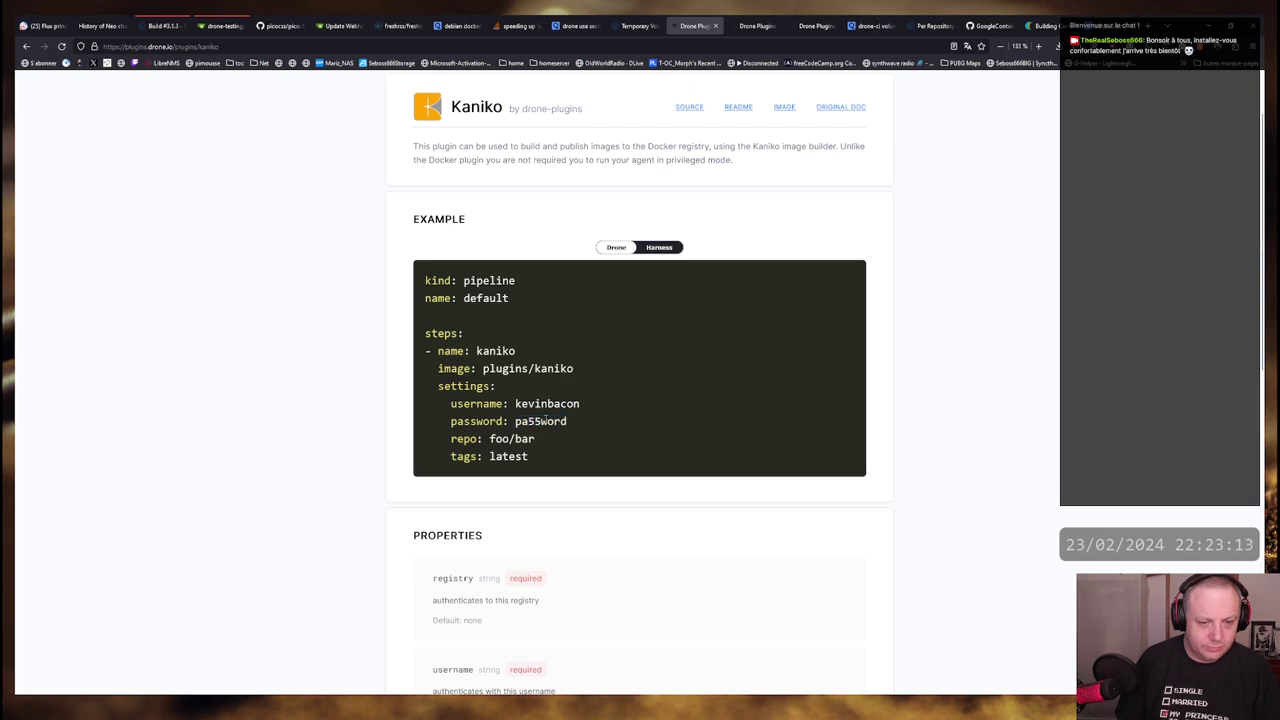
{"action": "left_click", "coordinate": [658, 252]}
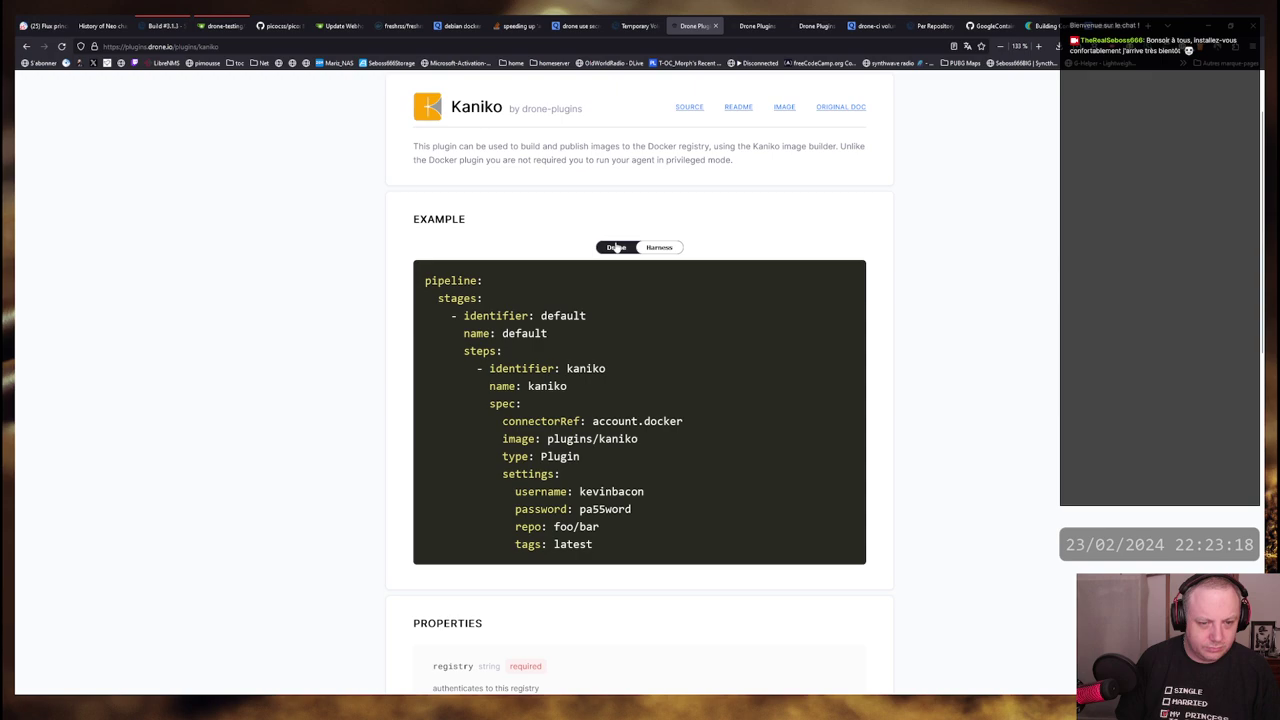
{"action": "left_click", "coordinate": [659, 248]}
{"action": "scroll", "coordinate": [637, 415], "scroll_direction": "down", "scroll_amount": 5}
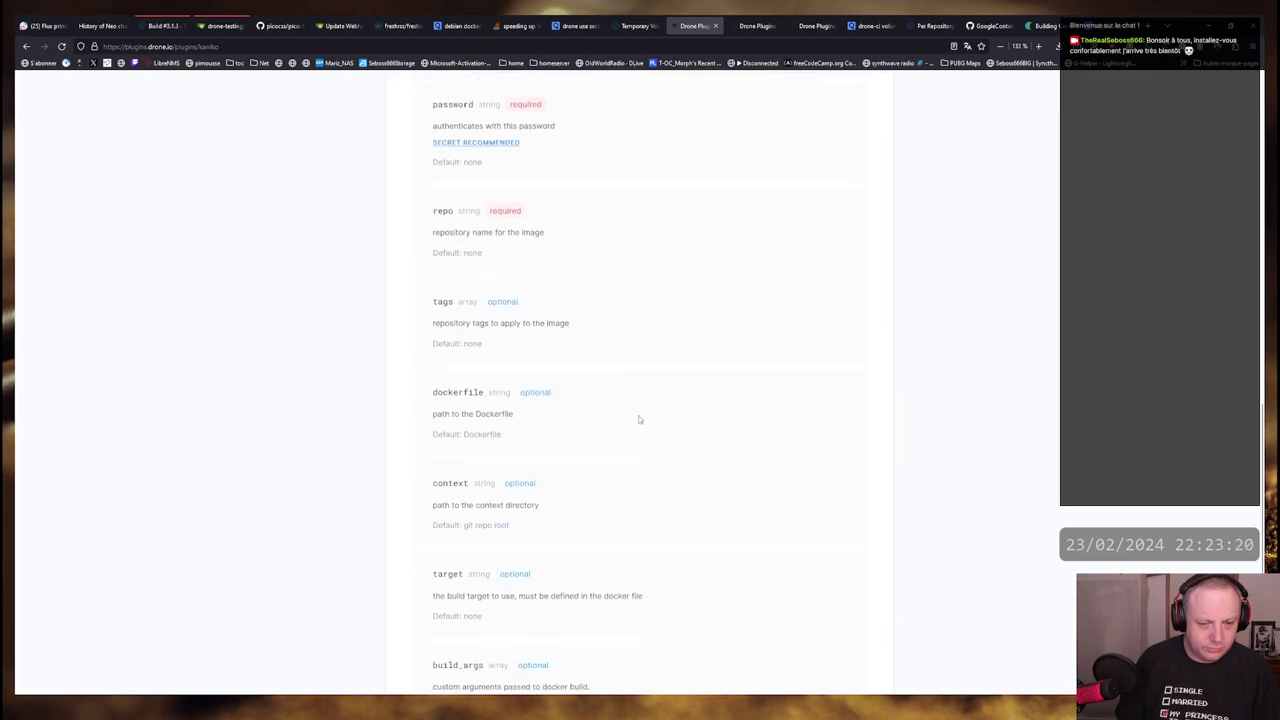
{"action": "scroll", "coordinate": [637, 411], "scroll_direction": "up", "scroll_amount": 6}
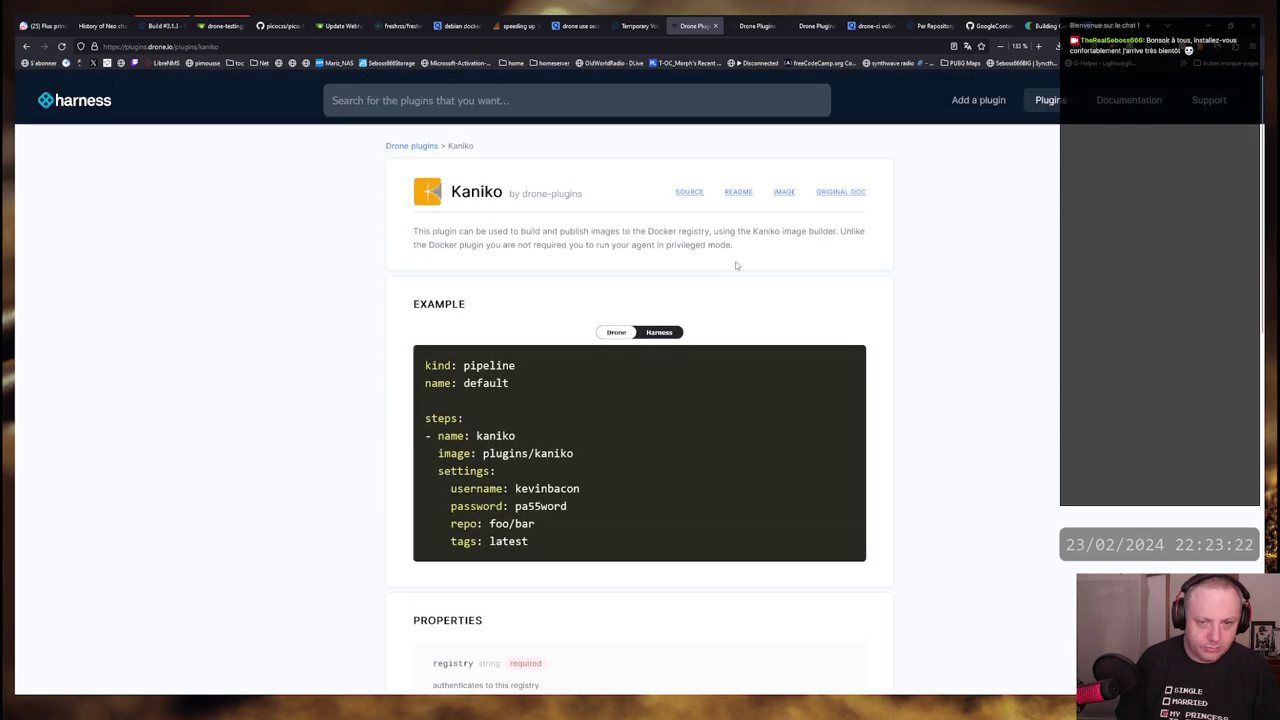
Open the Kaniko plugin's source repository and read the README's Build, Docker and Manual Tagging sections
{"action": "left_click", "coordinate": [700, 197]}
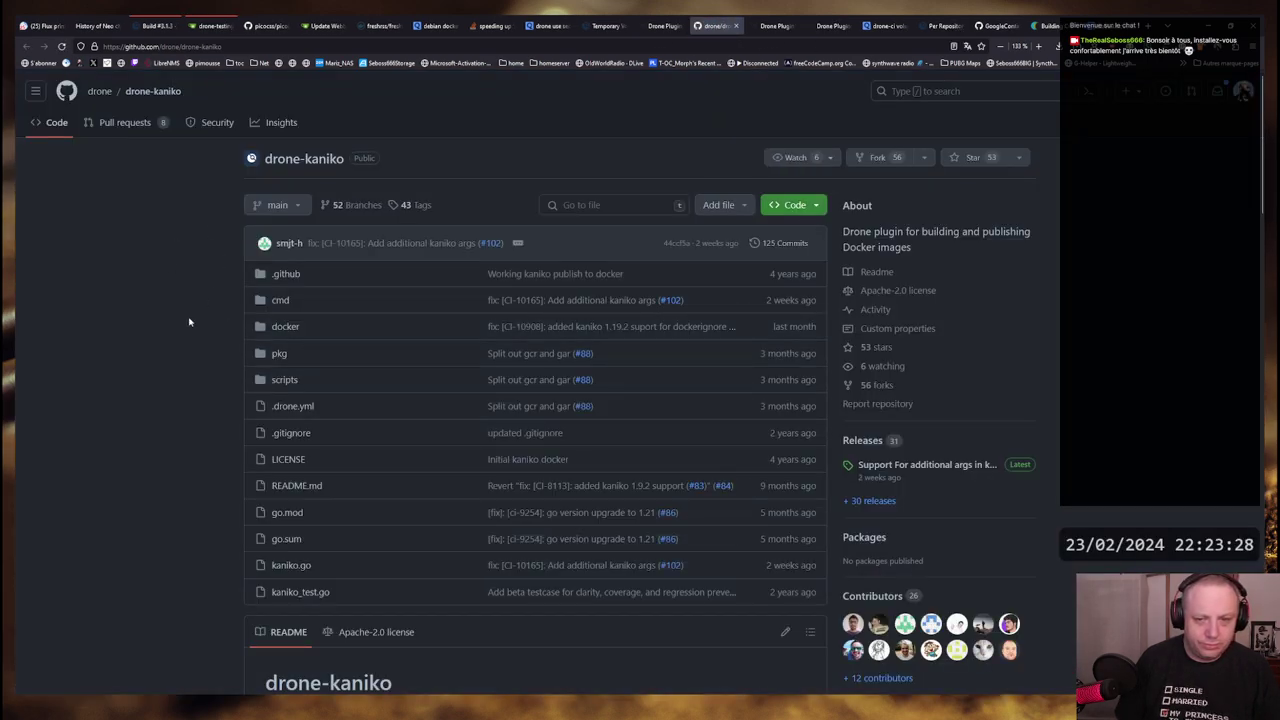
{"action": "scroll", "coordinate": [190, 330], "scroll_direction": "down", "scroll_amount": 2}
{"action": "scroll", "coordinate": [190, 340], "scroll_direction": "down", "scroll_amount": 6}
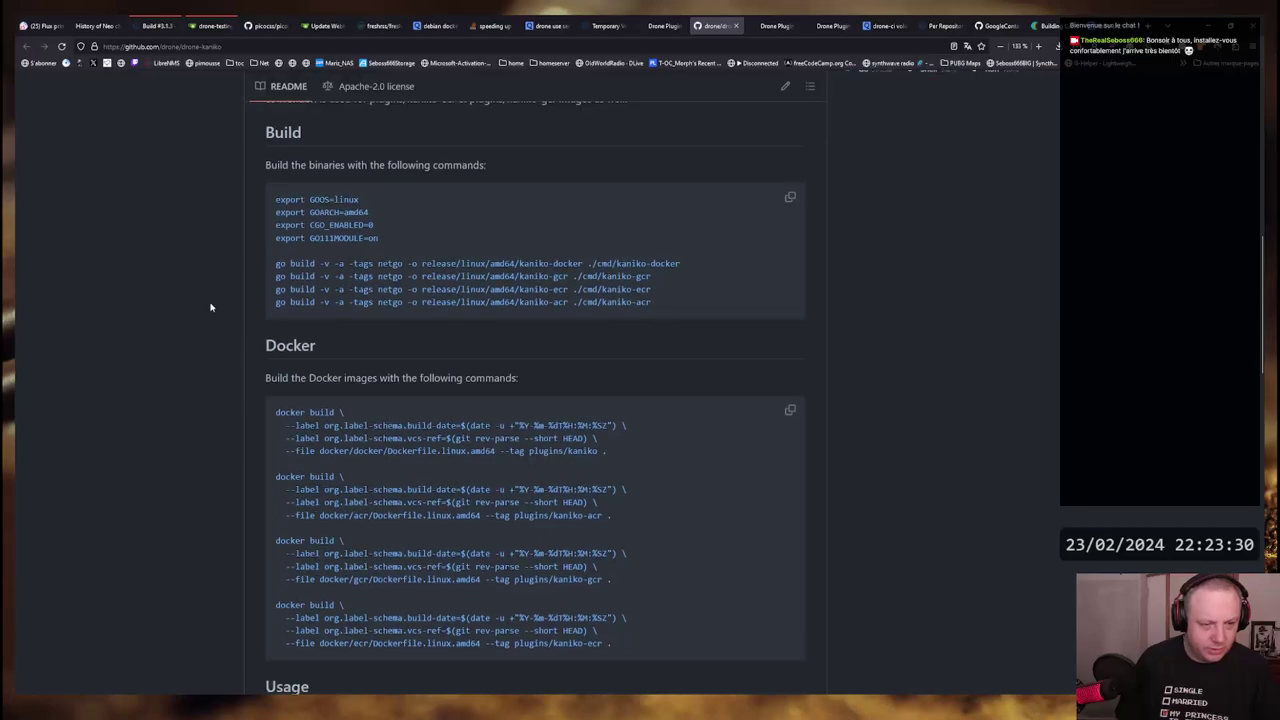
{"action": "scroll", "coordinate": [206, 243], "scroll_direction": "down", "scroll_amount": 6}
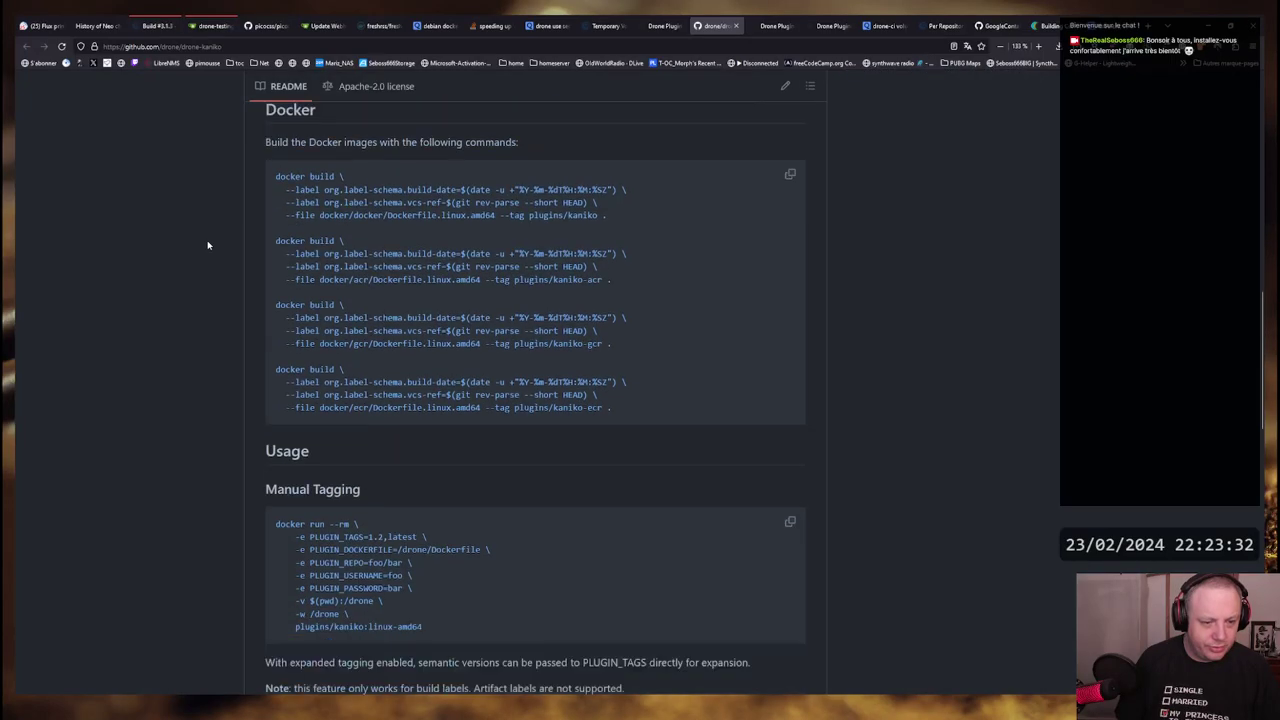
{"action": "scroll", "coordinate": [283, 215], "scroll_direction": "down", "scroll_amount": 3}
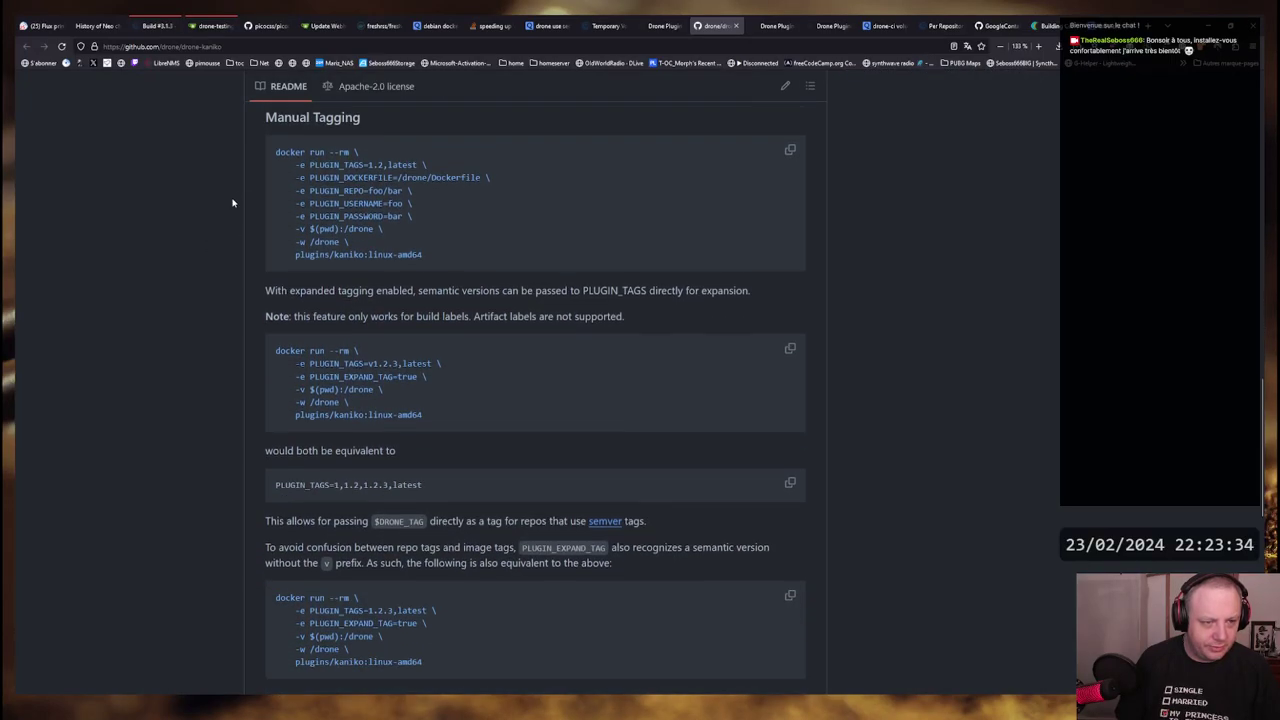
{"action": "scroll", "coordinate": [213, 278], "scroll_direction": "down", "scroll_amount": 5}
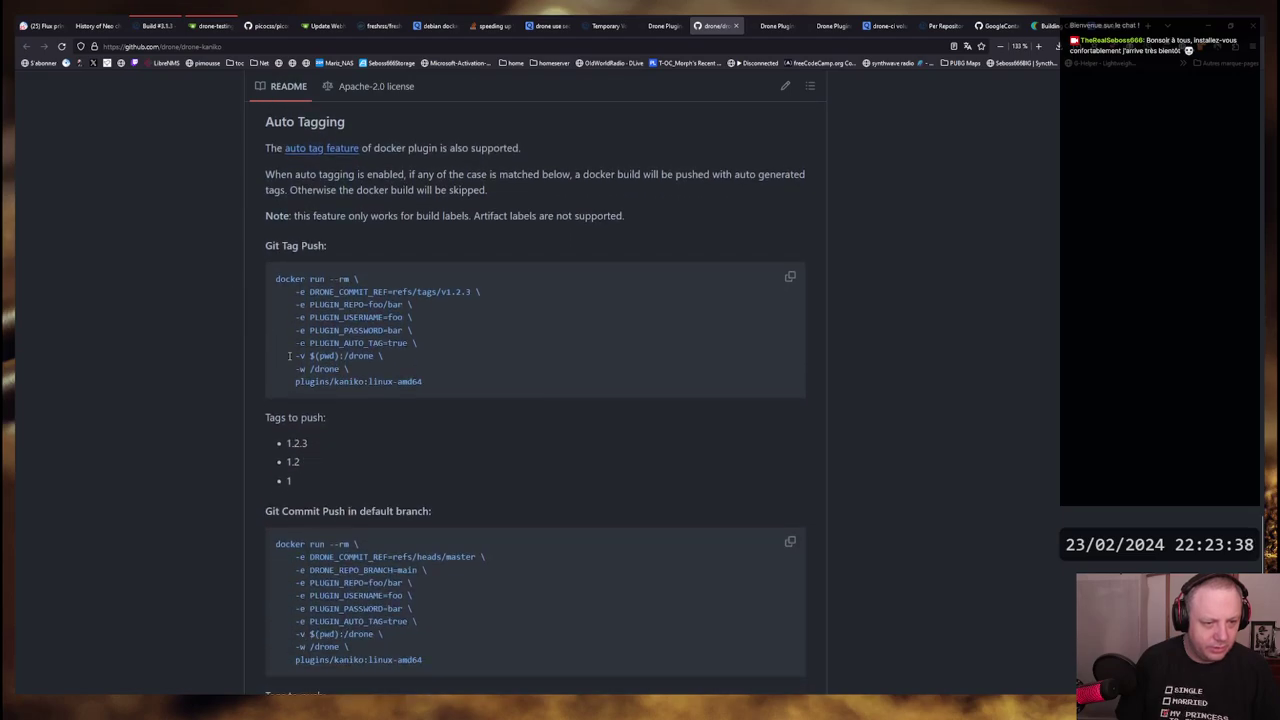
Examine the README's docker run examples for expanded and auto tagging, including the plugin variables and the /drone volume mount
{"action": "left_click_drag", "start_coordinate": [289, 390], "coordinate": [250, 279]}
{"action": "left_click", "coordinate": [250, 279]}
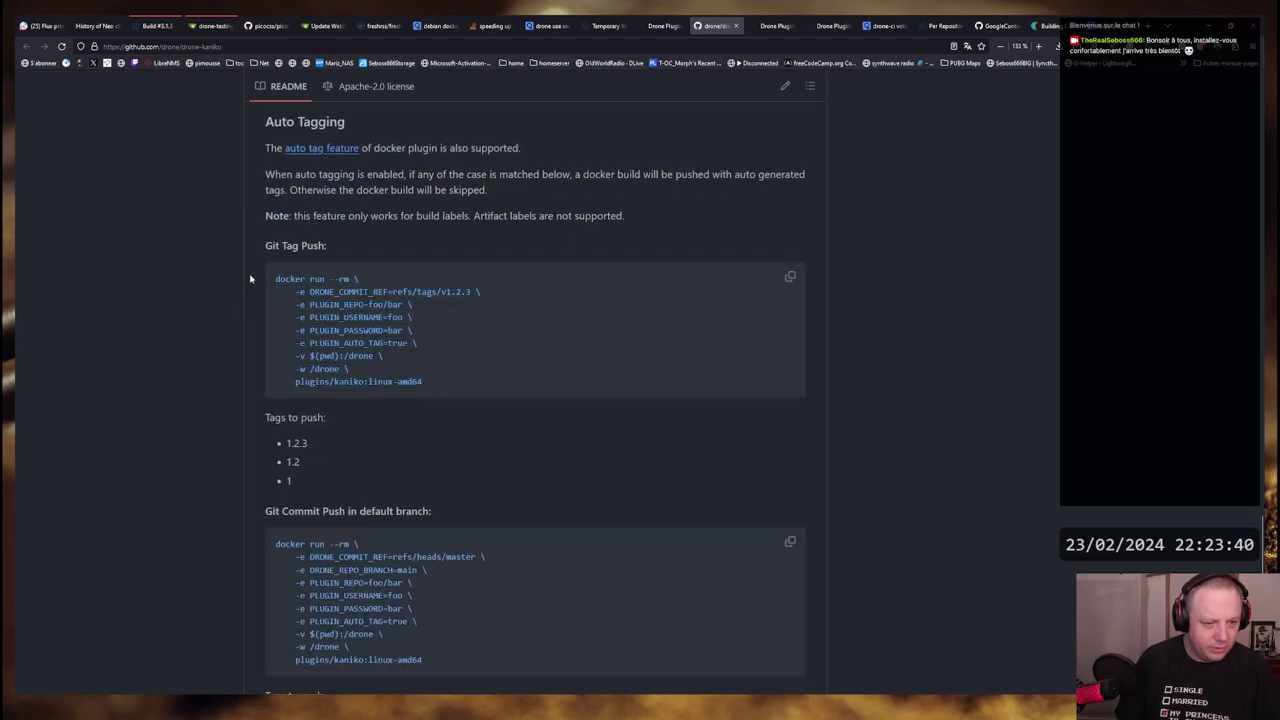
{"action": "double_click", "coordinate": [349, 305]}
{"action": "left_click", "coordinate": [420, 346]}
{"action": "scroll", "coordinate": [445, 342], "scroll_direction": "up", "scroll_amount": 3}
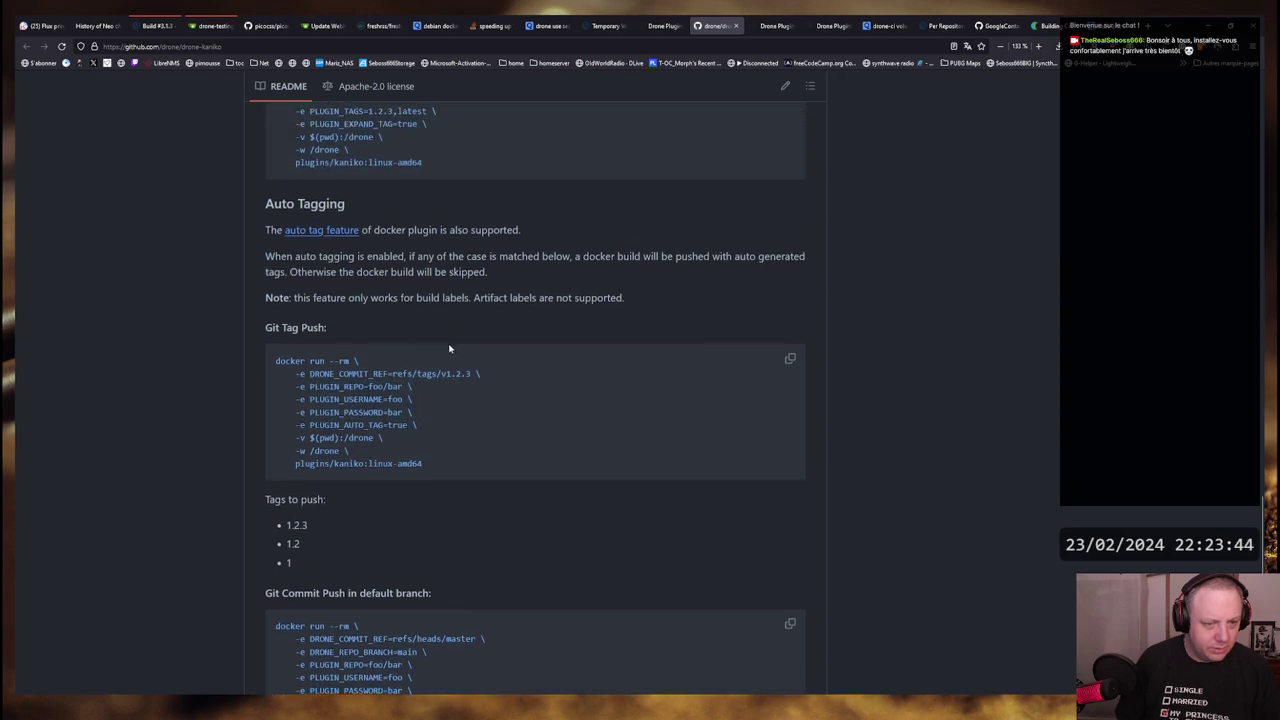
{"action": "left_click_drag", "start_coordinate": [292, 310], "coordinate": [384, 310]}
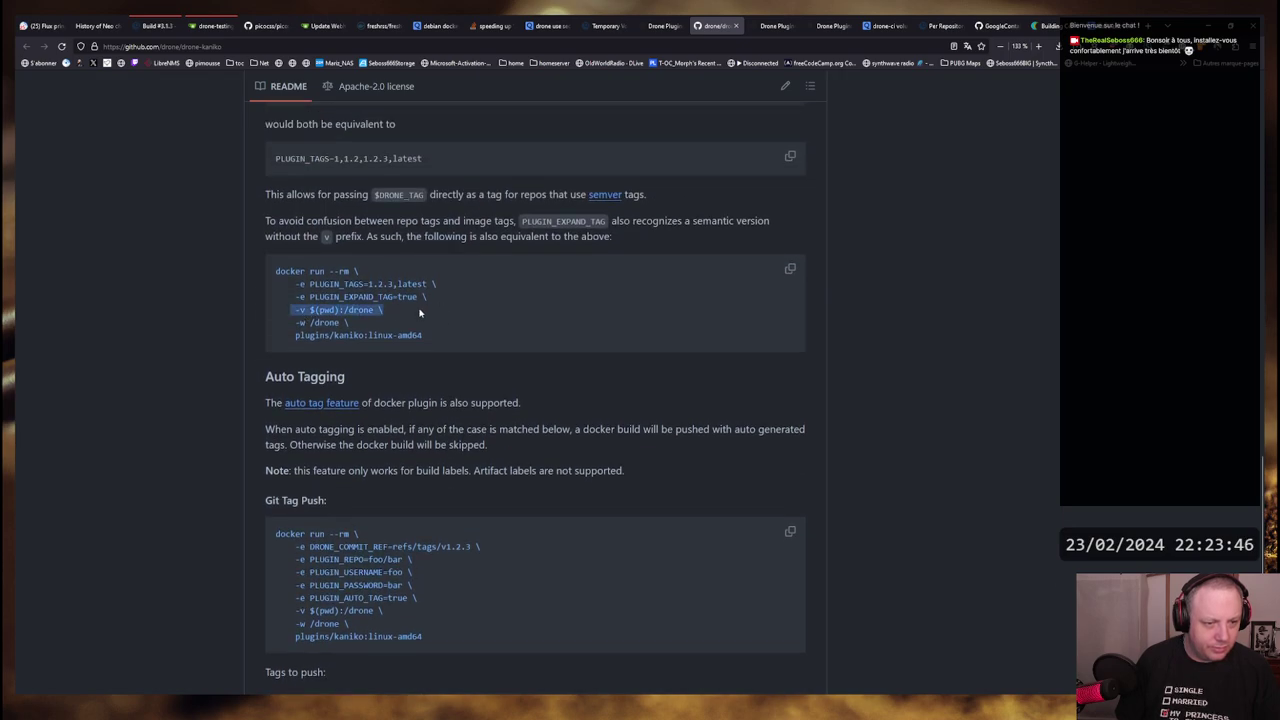
{"action": "left_click", "coordinate": [323, 287]}
{"action": "left_click_drag", "start_coordinate": [296, 310], "coordinate": [384, 310]}
{"action": "left_click", "coordinate": [386, 308]}
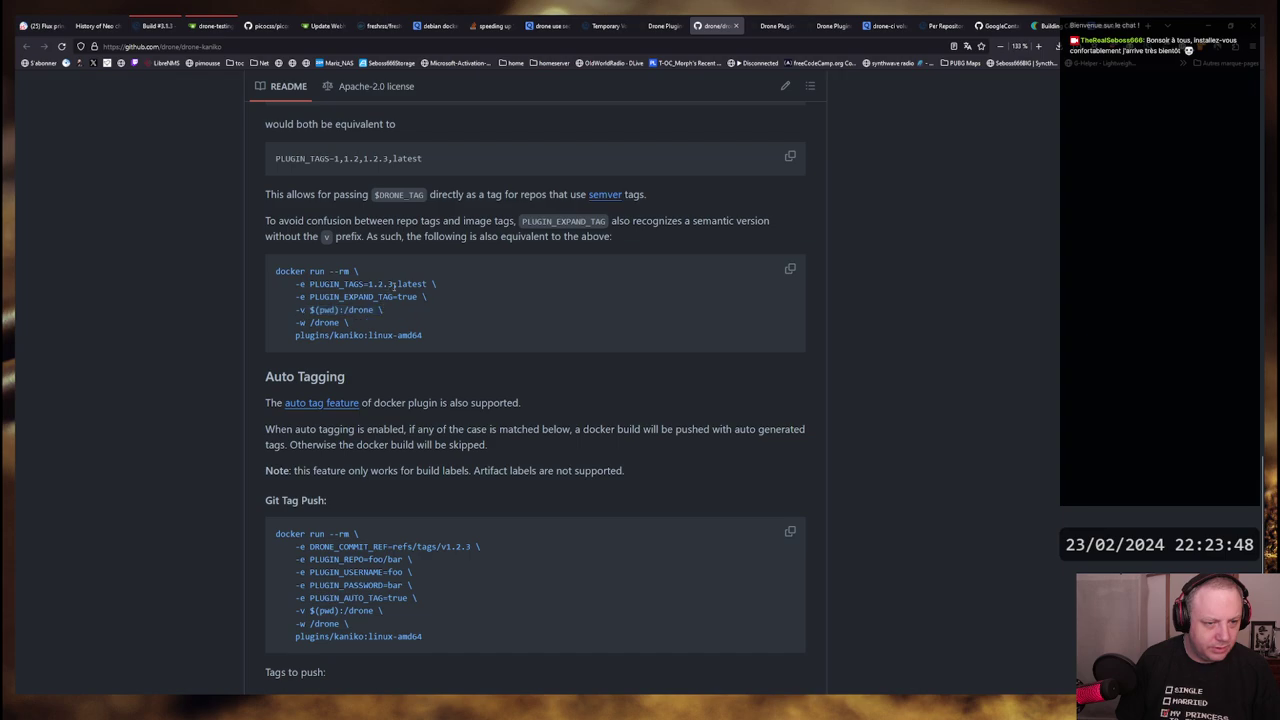
{"action": "scroll", "coordinate": [477, 302], "scroll_direction": "up", "scroll_amount": 1}
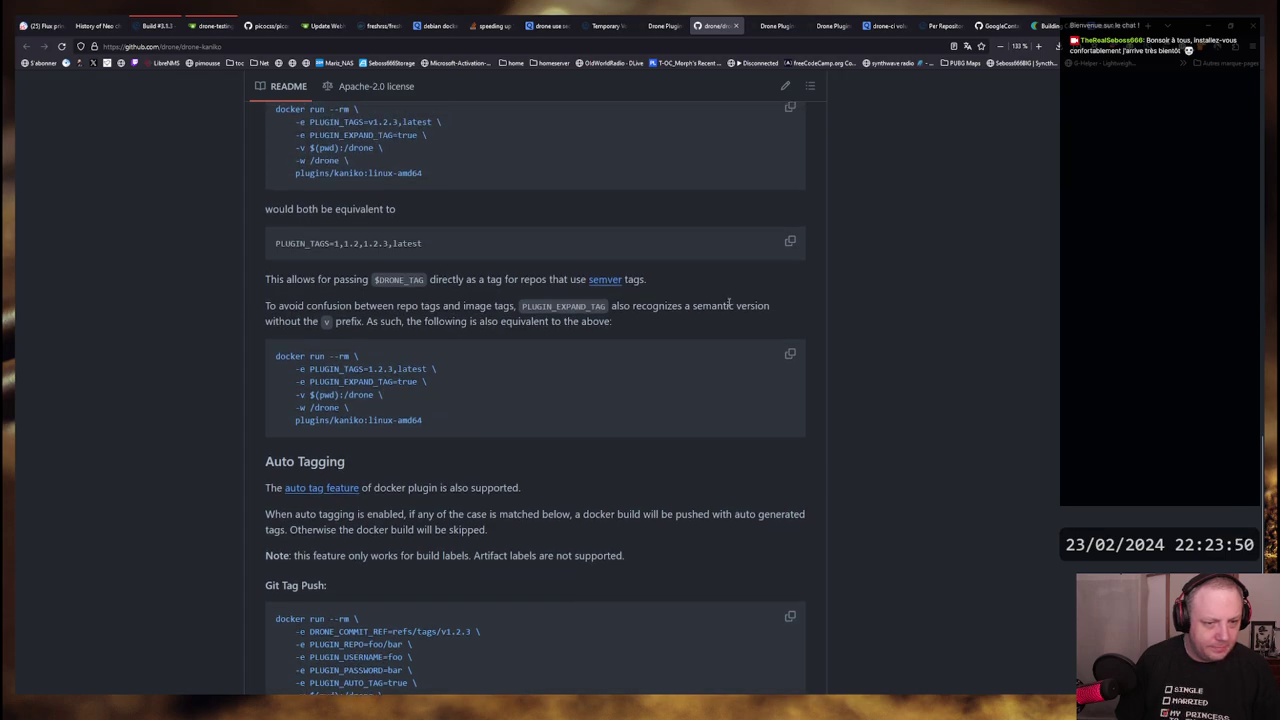
{"action": "scroll", "coordinate": [659, 313], "scroll_direction": "down", "scroll_amount": 3}
{"action": "scroll", "coordinate": [598, 303], "scroll_direction": "down", "scroll_amount": 3}
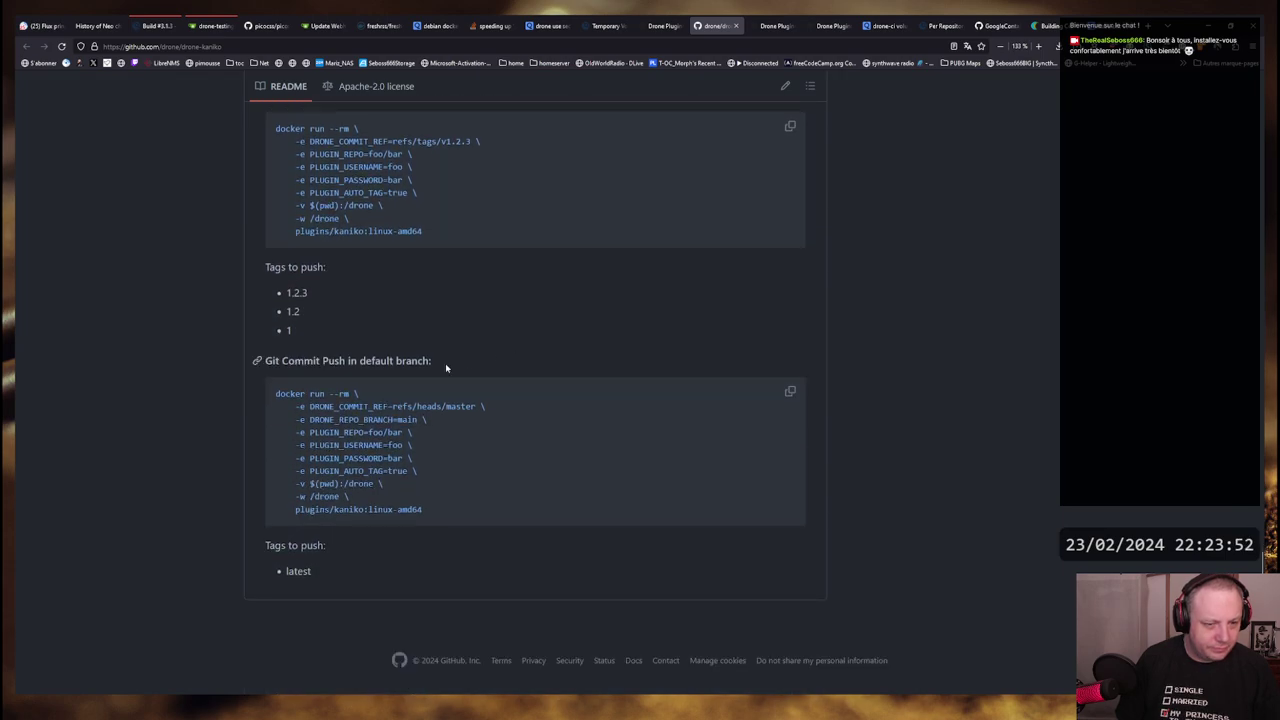
Reread the drone-kaniko README's introduction and the notes on expanded tagging under Manual Tagging
{"action": "scroll", "coordinate": [446, 368], "scroll_direction": "up", "scroll_amount": 15}
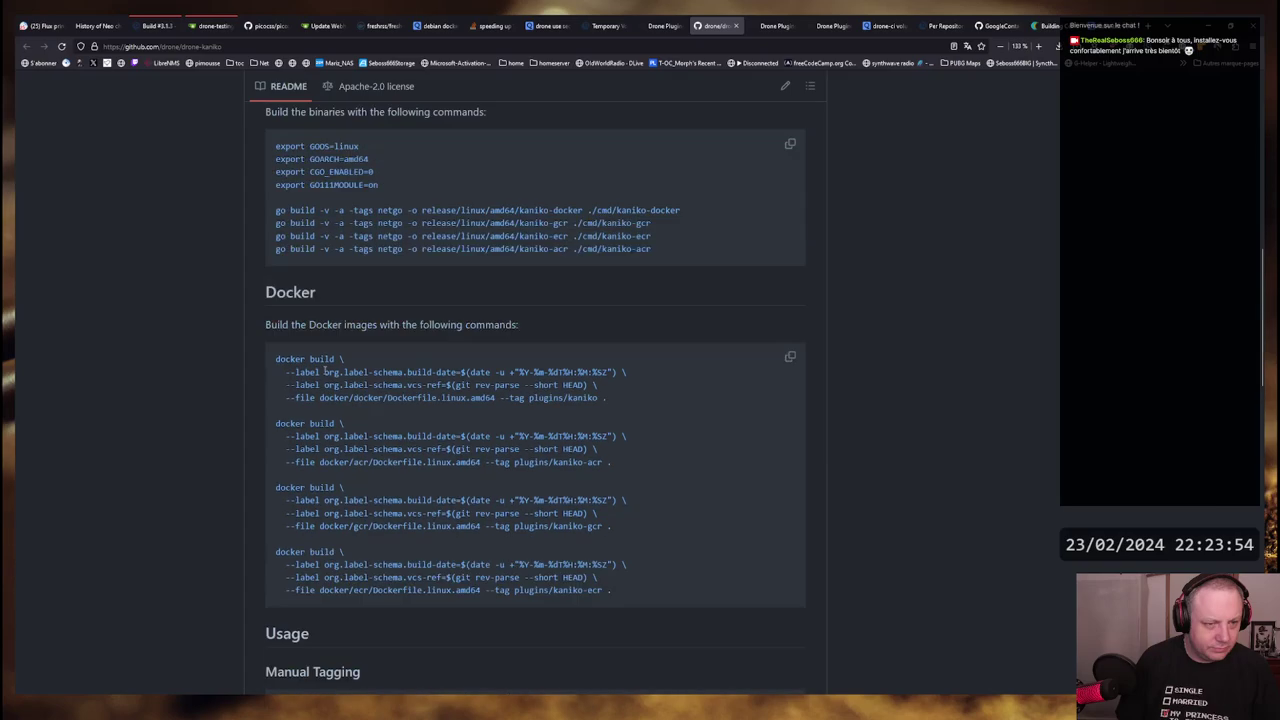
{"action": "scroll", "coordinate": [403, 380], "scroll_direction": "up", "scroll_amount": 3}
{"action": "scroll", "coordinate": [391, 377], "scroll_direction": "up", "scroll_amount": 4}
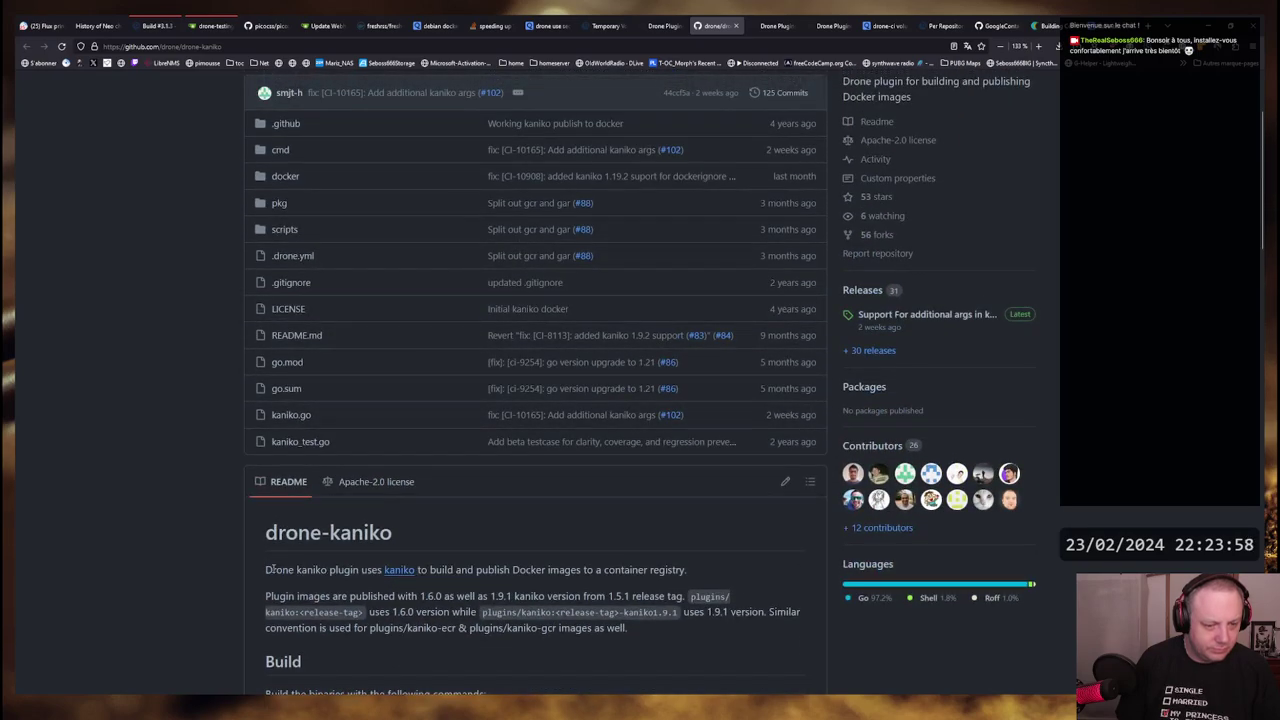
{"action": "left_click_drag", "start_coordinate": [271, 568], "coordinate": [682, 570]}
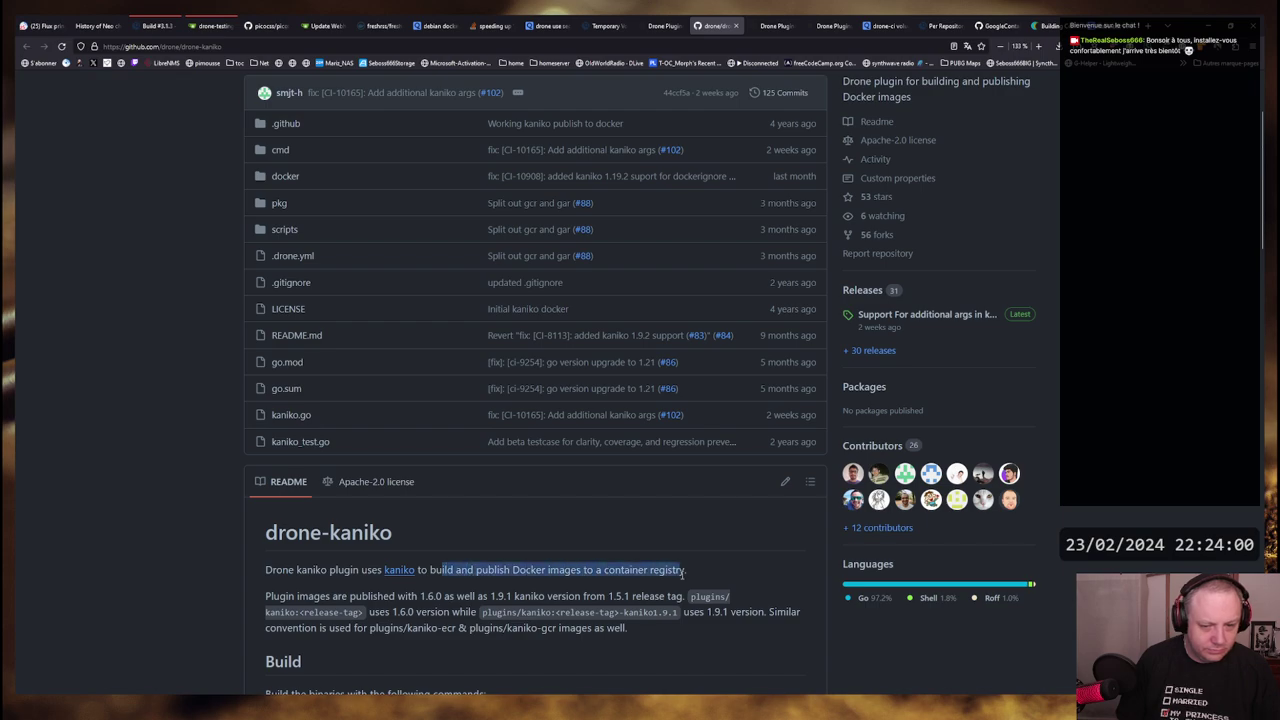
{"action": "left_click", "coordinate": [680, 570]}
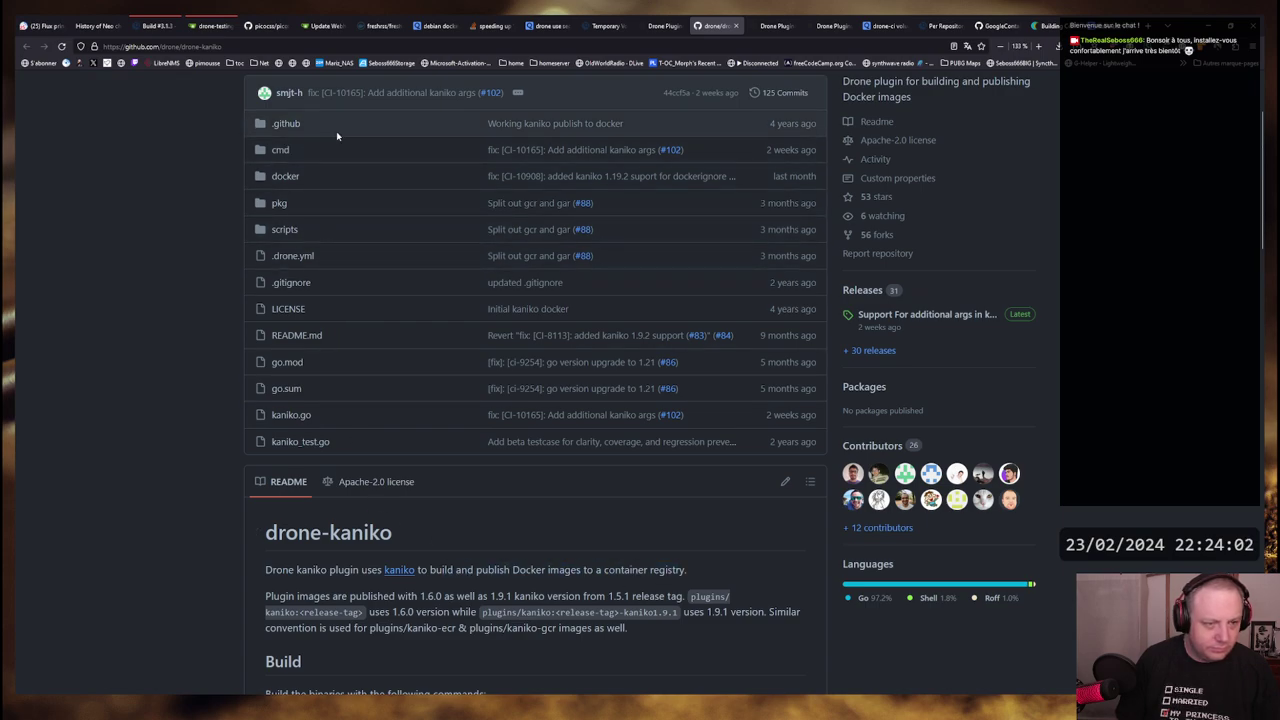
{"action": "scroll", "coordinate": [425, 287], "scroll_direction": "down", "scroll_amount": 2}
{"action": "scroll", "coordinate": [425, 289], "scroll_direction": "down", "scroll_amount": 5}
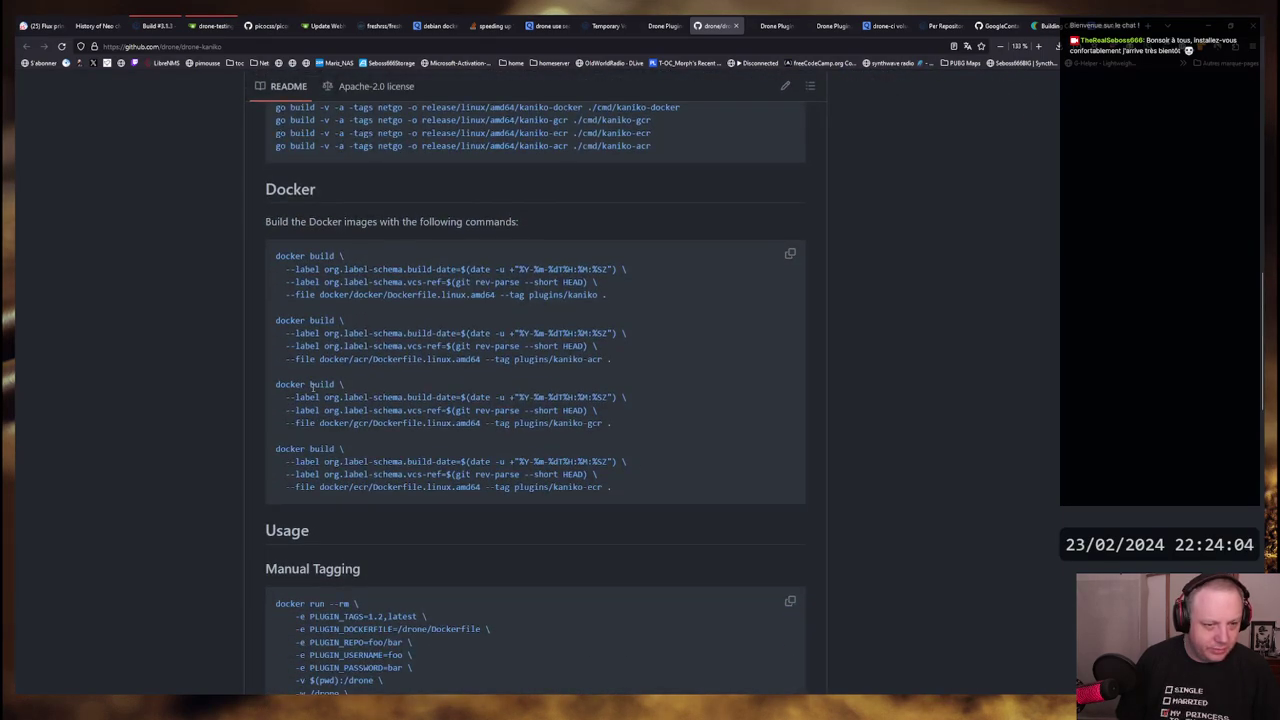
{"action": "scroll", "coordinate": [435, 335], "scroll_direction": "down", "scroll_amount": 6}
{"action": "left_click_drag", "start_coordinate": [274, 323], "coordinate": [686, 317]}
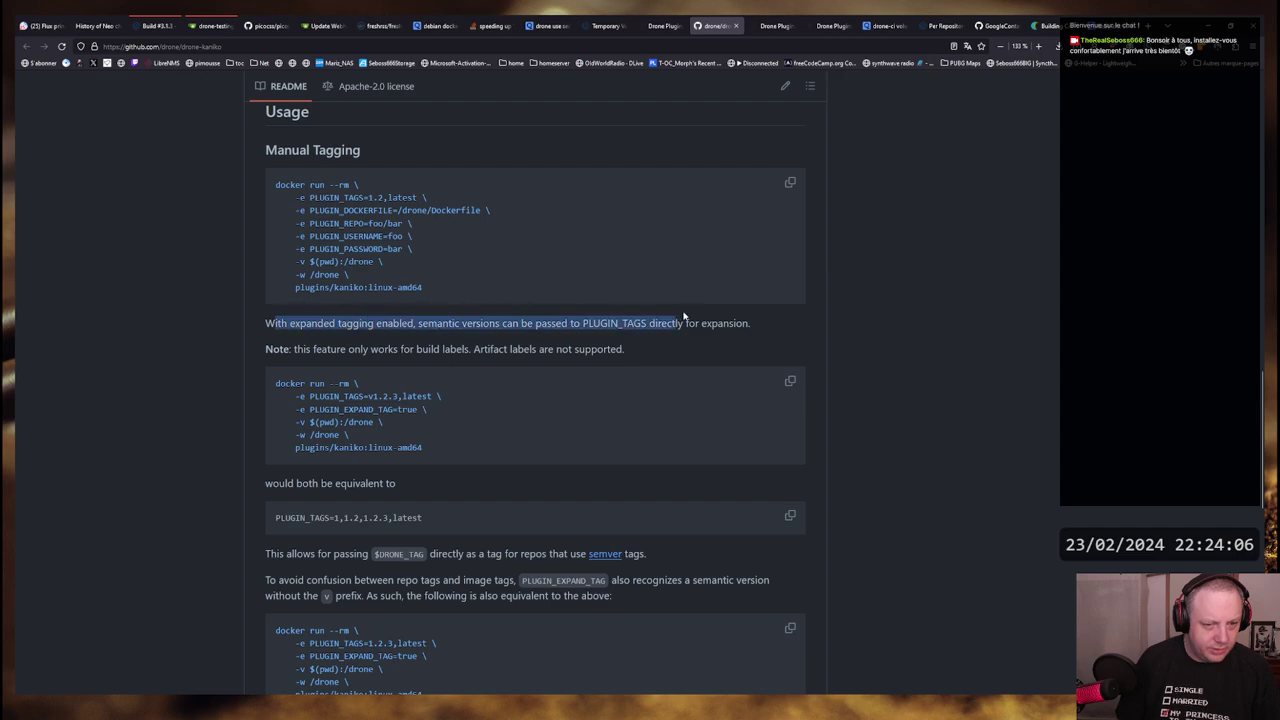
{"action": "left_click", "coordinate": [694, 317]}
{"action": "left_click_drag", "start_coordinate": [272, 345], "coordinate": [630, 349]}
Switch to Sublime Text and add a new entry named build-and-push at the start of the steps list in .drone.yml
{"action": "key", "text": "alt+Tab"}
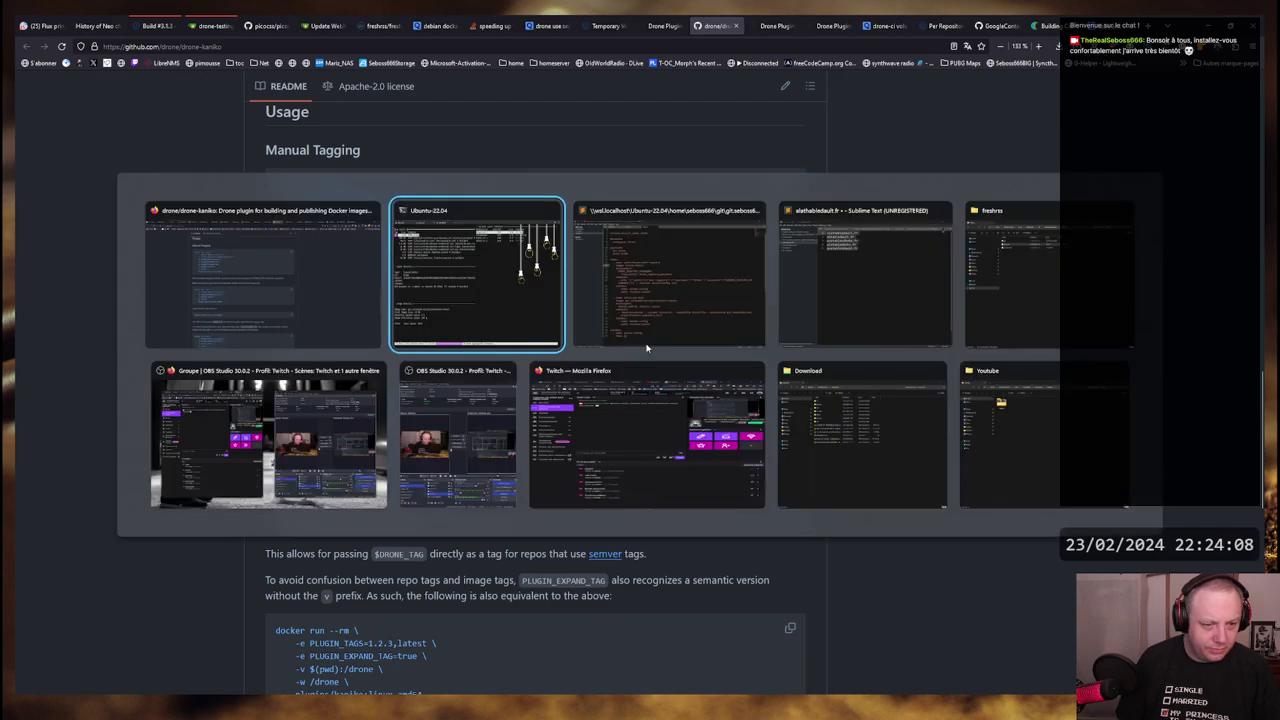
{"action": "key", "text": "alt+Tab"}
{"action": "left_click", "coordinate": [637, 351]}
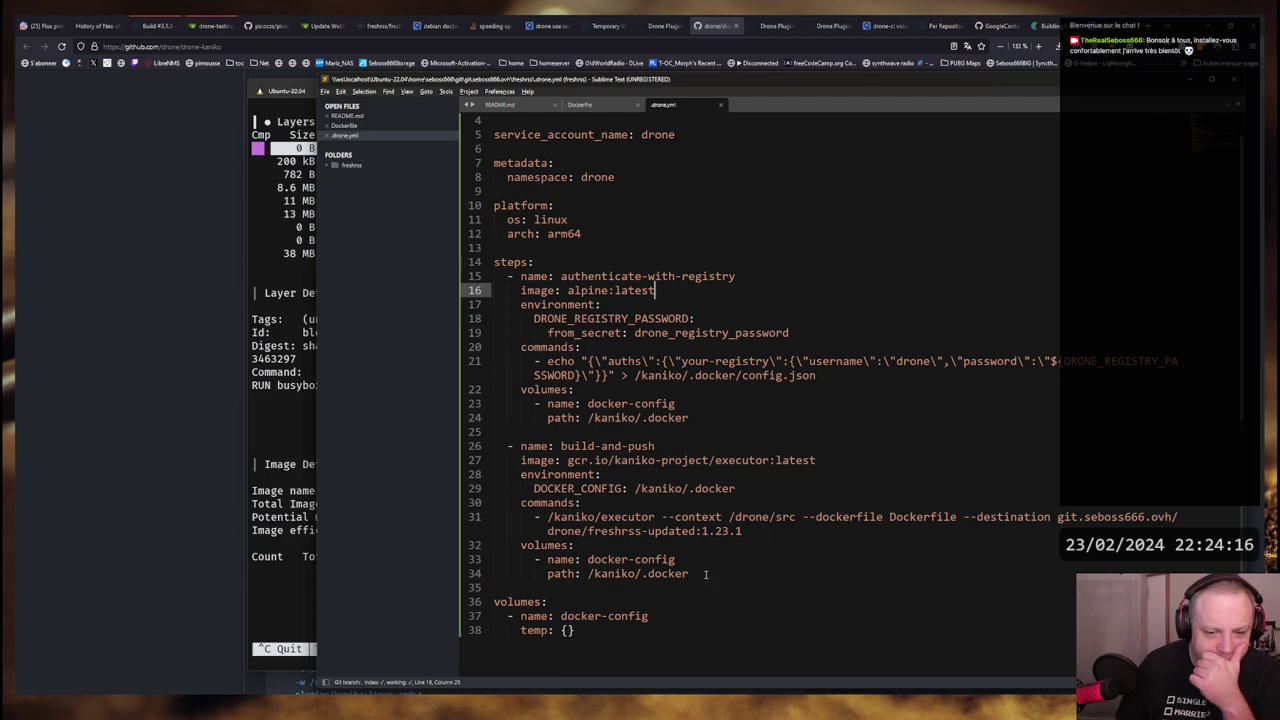
{"action": "left_click_drag", "start_coordinate": [706, 574], "coordinate": [505, 270]}
{"action": "left_click", "coordinate": [616, 268]}
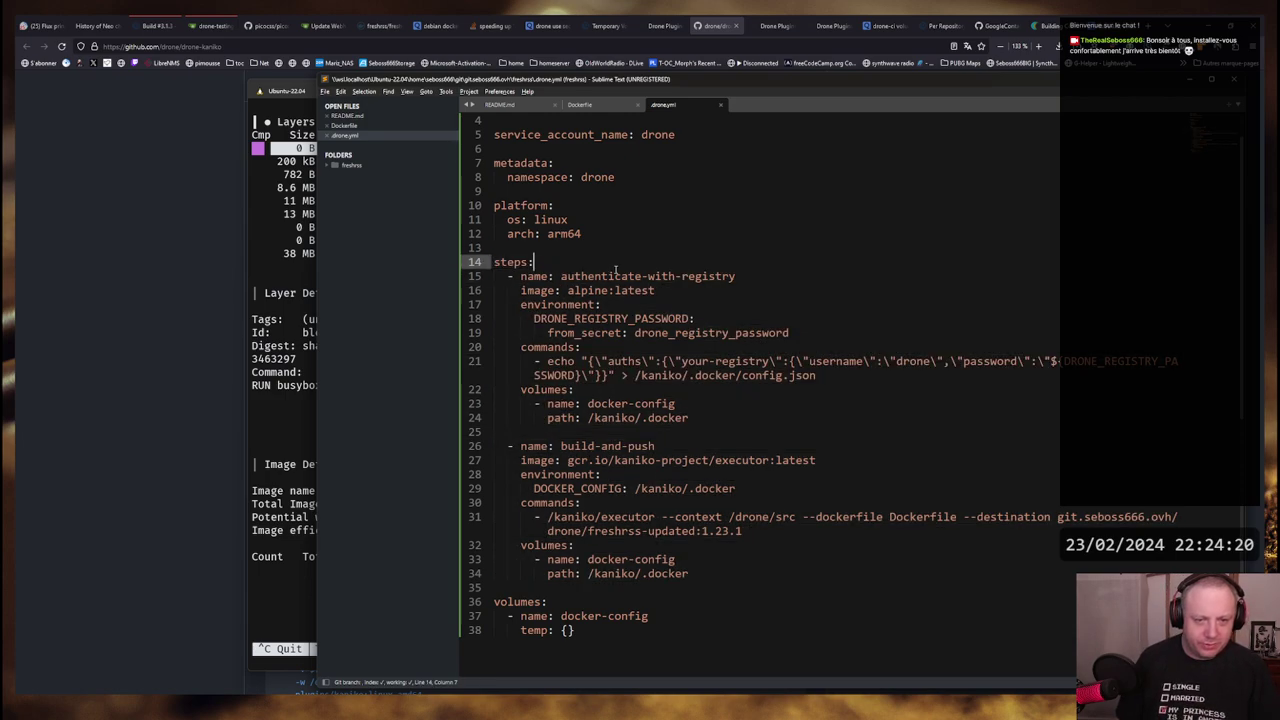
{"action": "key", "text": "Return"}
{"action": "type", "text": "-"}
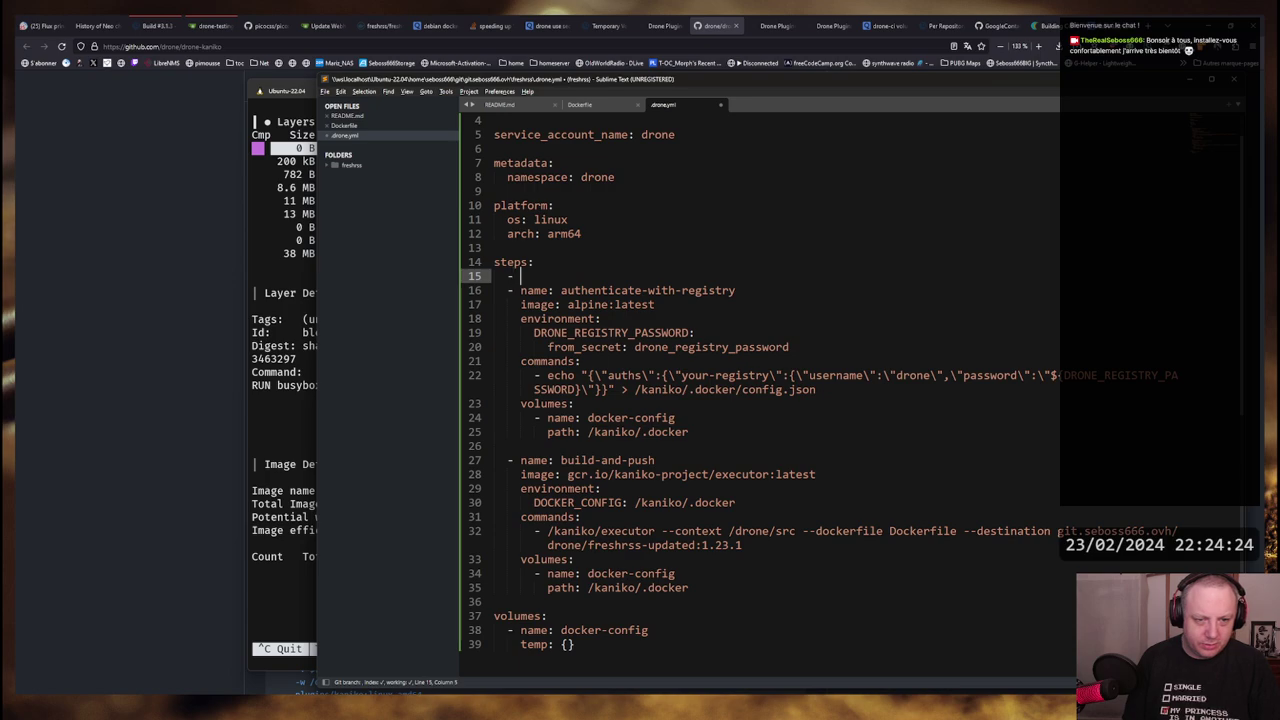
{"action": "key", "text": "ctrl+space"}
{"action": "key", "text": "Return"}
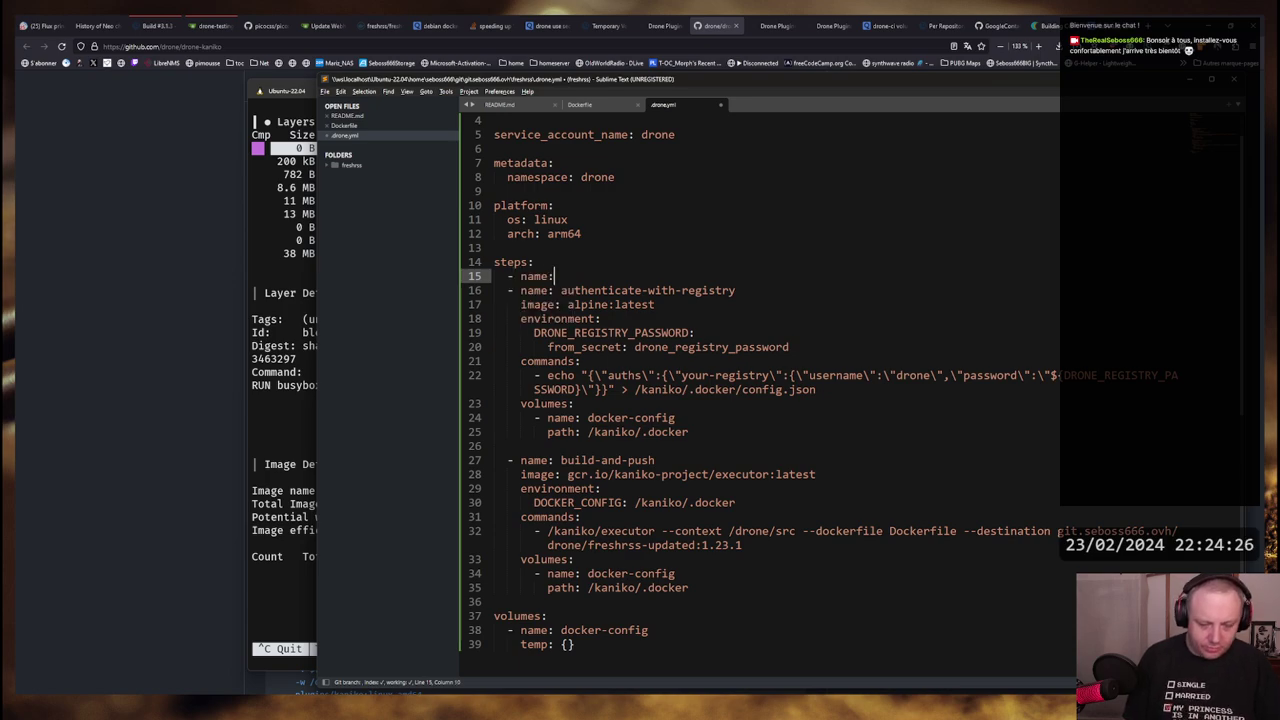
{"action": "key", "text": "ctrl+space"}
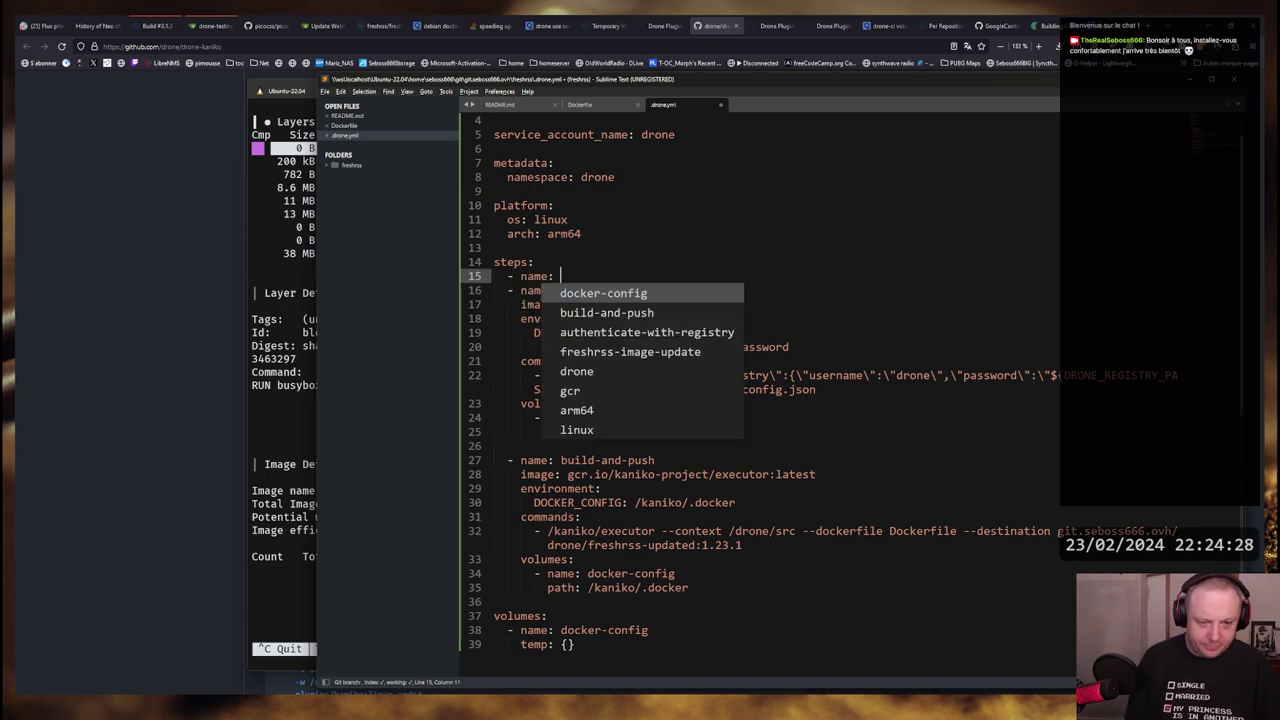
{"action": "type", "text": "build-"}
{"action": "key", "text": "Return"}
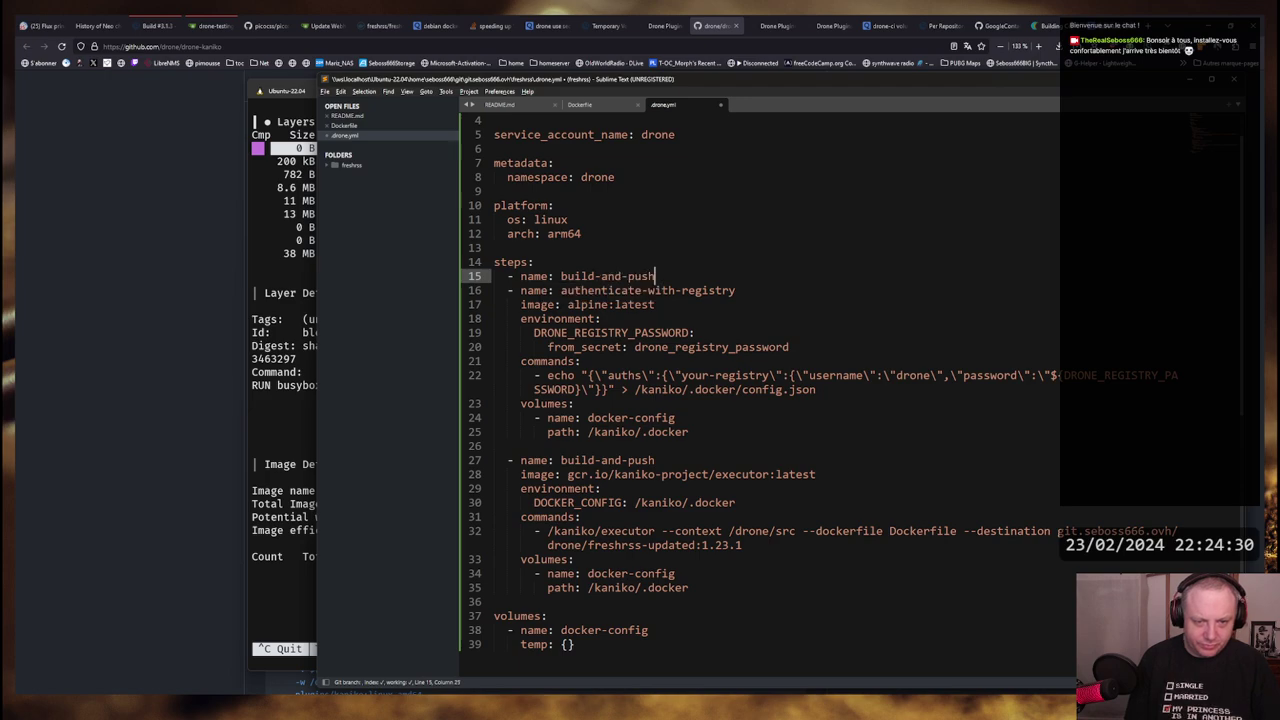
Add an image line with the value plugin/kaniko to the new build-and-push entry in .drone.yml
{"action": "key", "text": "Return"}
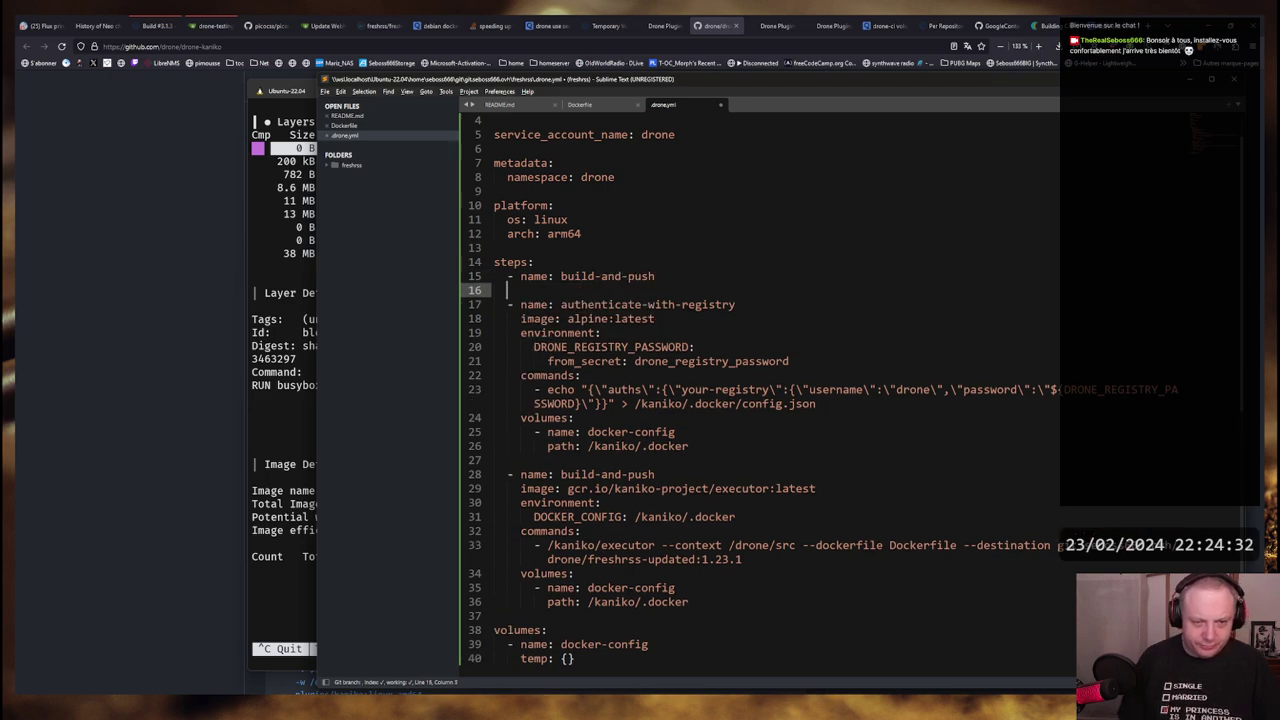
{"action": "type", "text": "imag"}
{"action": "key", "text": "Return"}
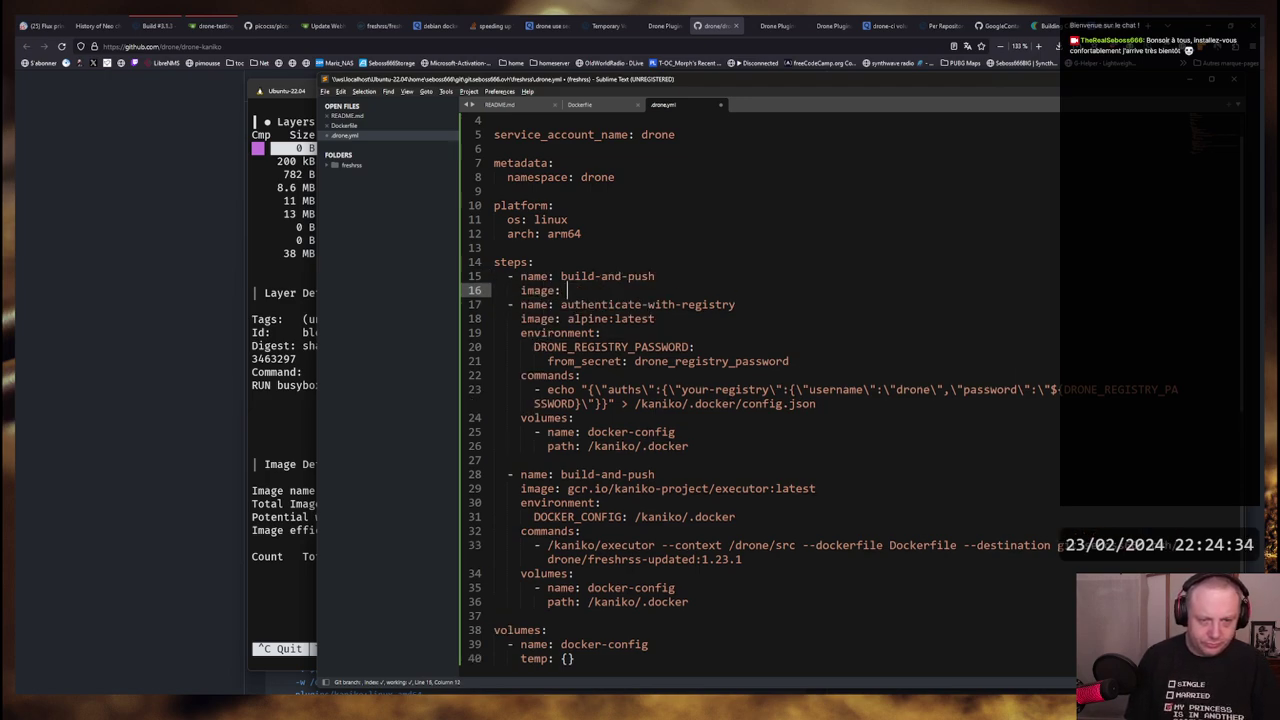
{"action": "type", "text": "plugin/"}
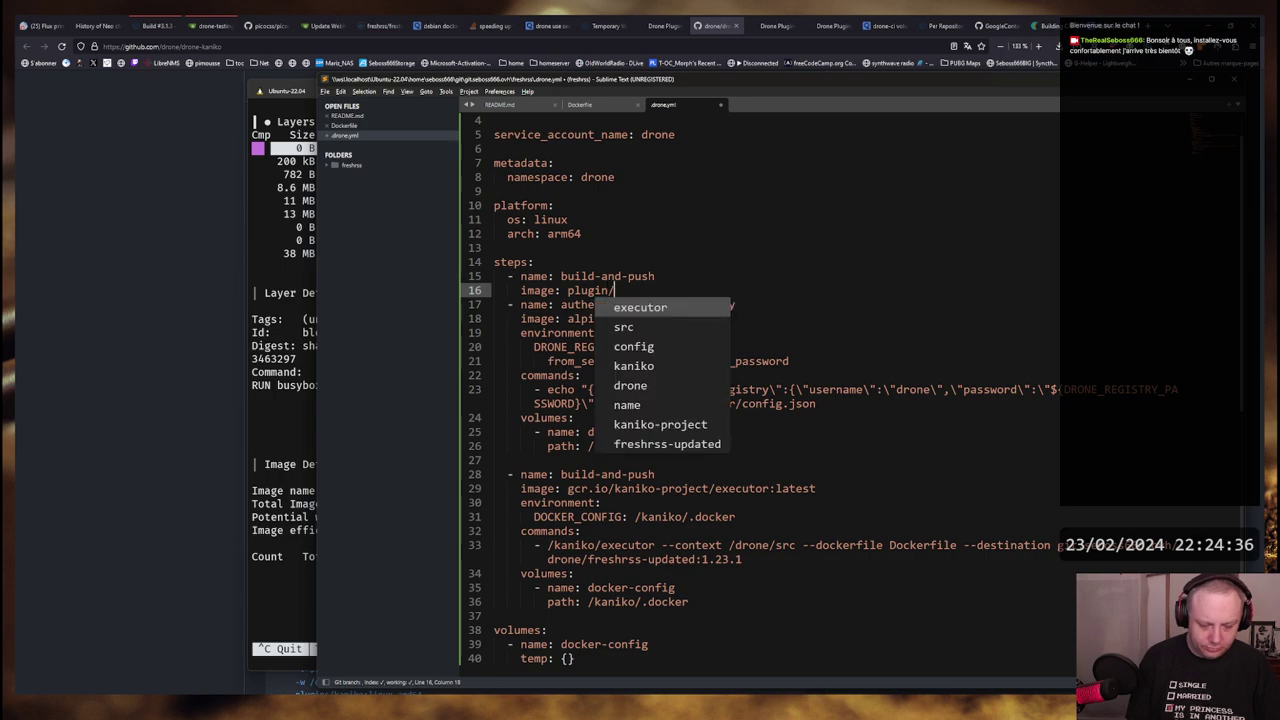
{"action": "type", "text": "kaniko"}
{"action": "left_click", "coordinate": [494, 304]}
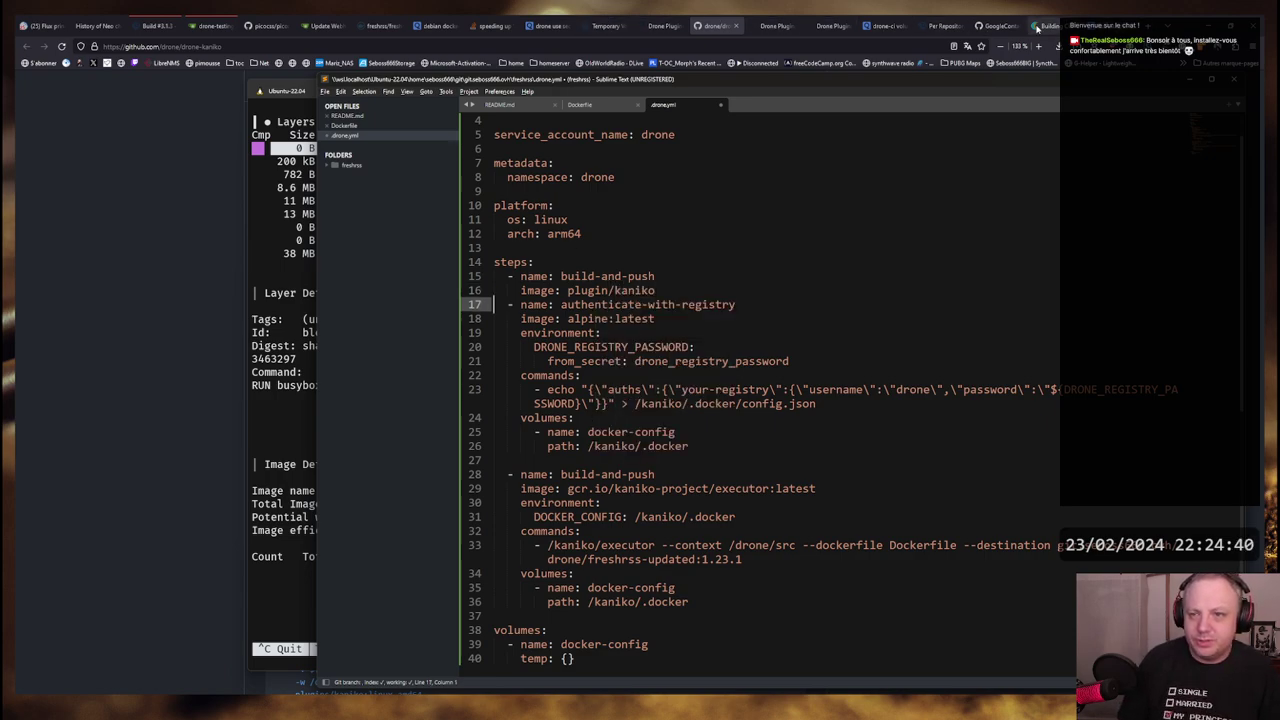
Copy the settings block from the example on the Drone Kaniko plugin page into .drone.yml, below the new entry's image line
{"action": "left_click", "coordinate": [661, 24]}
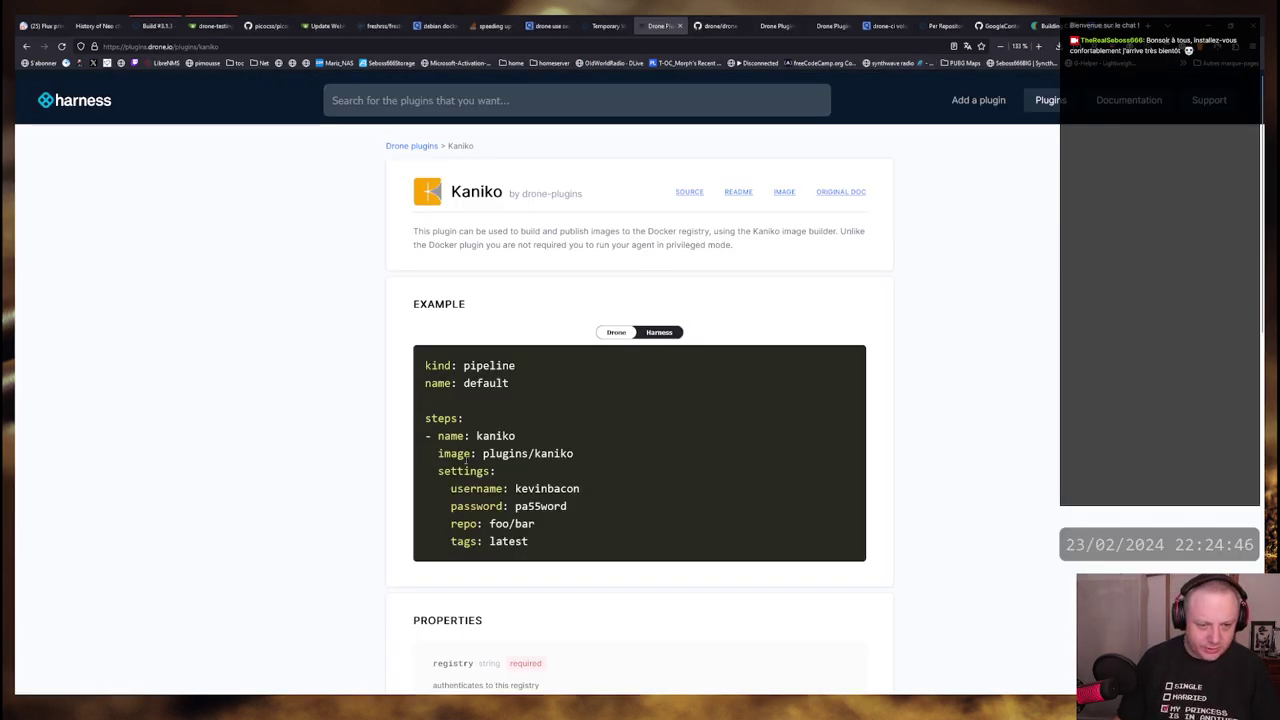
{"action": "left_click_drag", "start_coordinate": [438, 470], "coordinate": [680, 560]}
{"action": "right_click", "coordinate": [516, 516]}
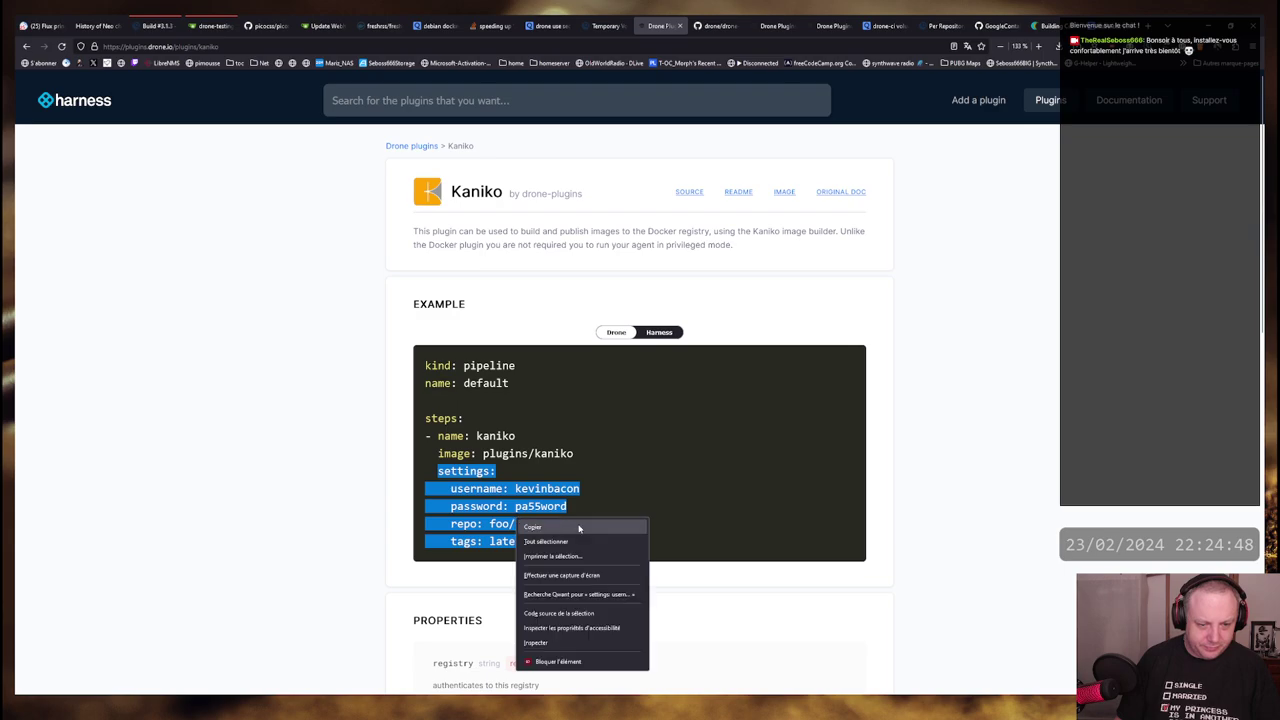
{"action": "left_click", "coordinate": [578, 529]}
{"action": "key", "text": "alt+Tab"}
{"action": "key", "text": "Return"}
{"action": "key", "text": "Return"}
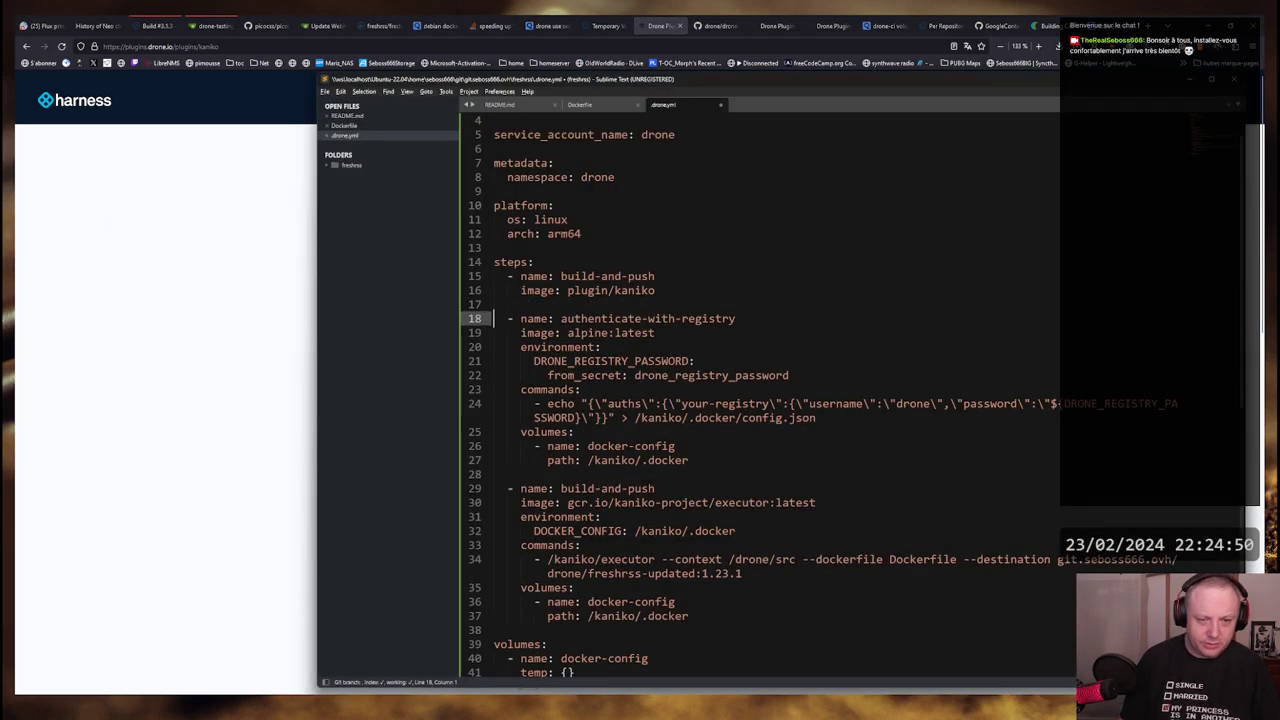
{"action": "key", "text": "Up"}
{"action": "key", "text": "Up"}
{"action": "key", "text": "ctrl+v"}
Indent the pasted settings key to align with image, and nest its username, password, repo and tags lines one level deeper
{"action": "key", "text": "Up"}
{"action": "key", "text": "Up"}
{"action": "key", "text": "Up"}
{"action": "key", "text": "Up"}
{"action": "key", "text": "alt+Tab"}
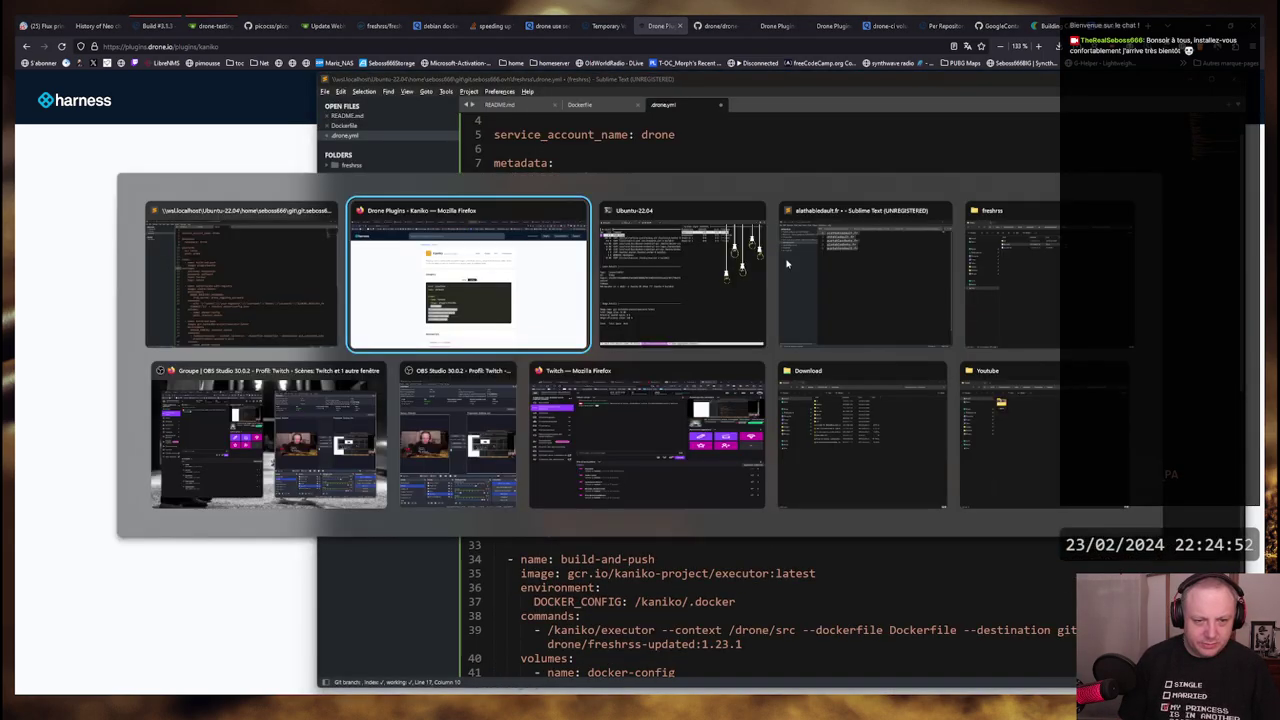
{"action": "key", "text": "alt+Tab"}
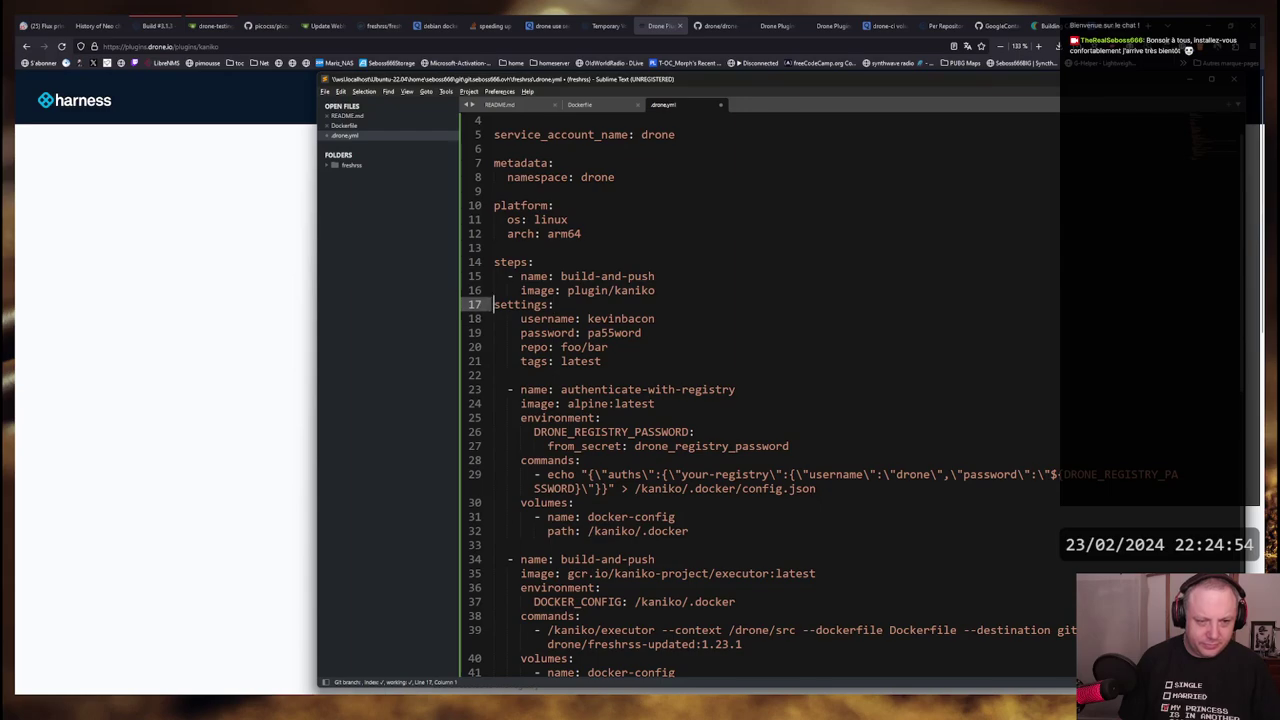
{"action": "key", "text": "Tab"}
{"action": "key", "text": "Tab"}
{"action": "key", "text": "Down"}
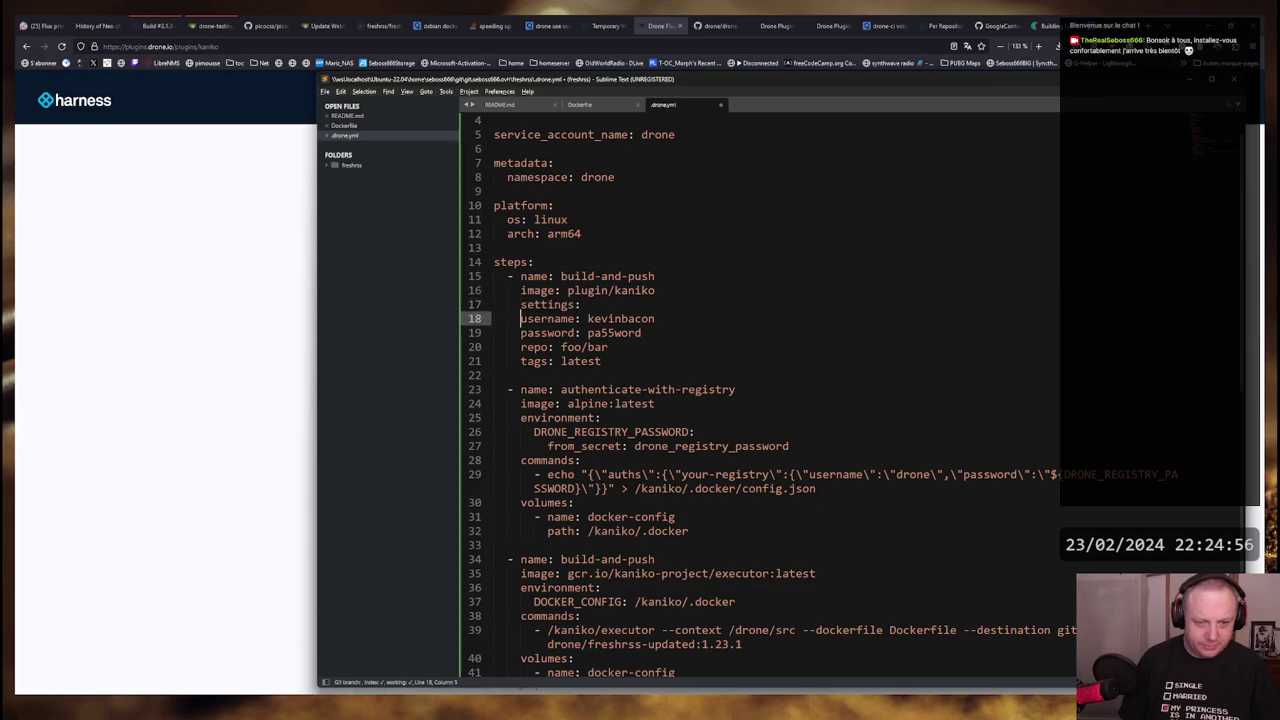
{"action": "key", "text": "shift+Down"}
{"action": "key", "text": "shift+Down"}
{"action": "key", "text": "shift+Down"}
{"action": "key", "text": "shift+Down"}
{"action": "key", "text": "Tab"}
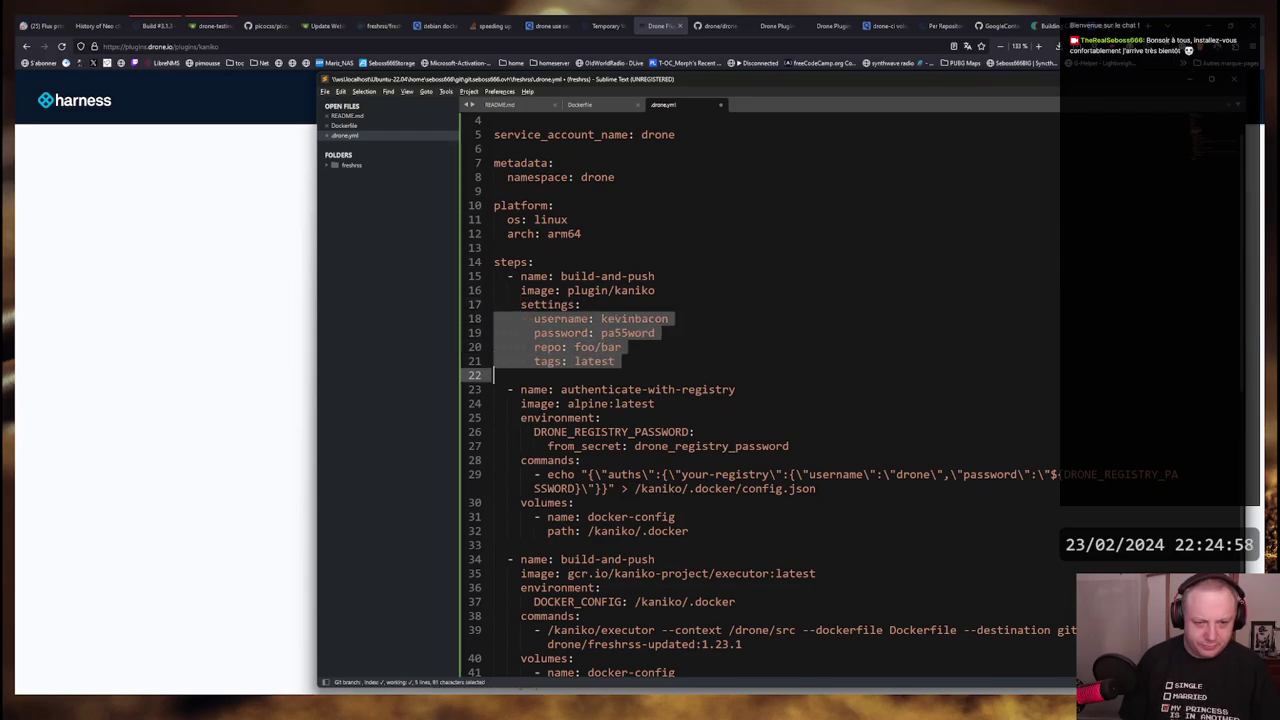
{"action": "key", "text": "Left"}
Set the username in the new build-and-push settings to drone
{"action": "key", "text": "alt+Tab"}
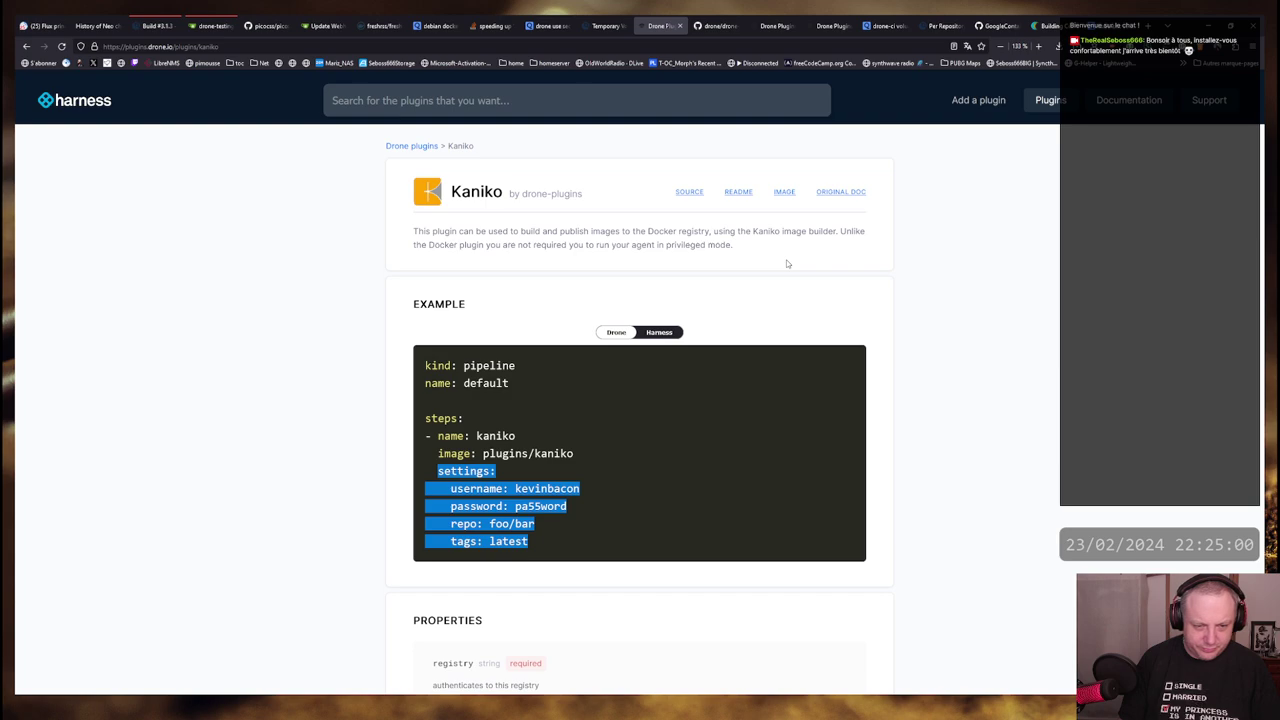
{"action": "key", "text": "alt+Tab"}
{"action": "key", "text": "End"}
{"action": "key", "text": "ctrl+shift+Left"}
{"action": "type", "text": "drone"}
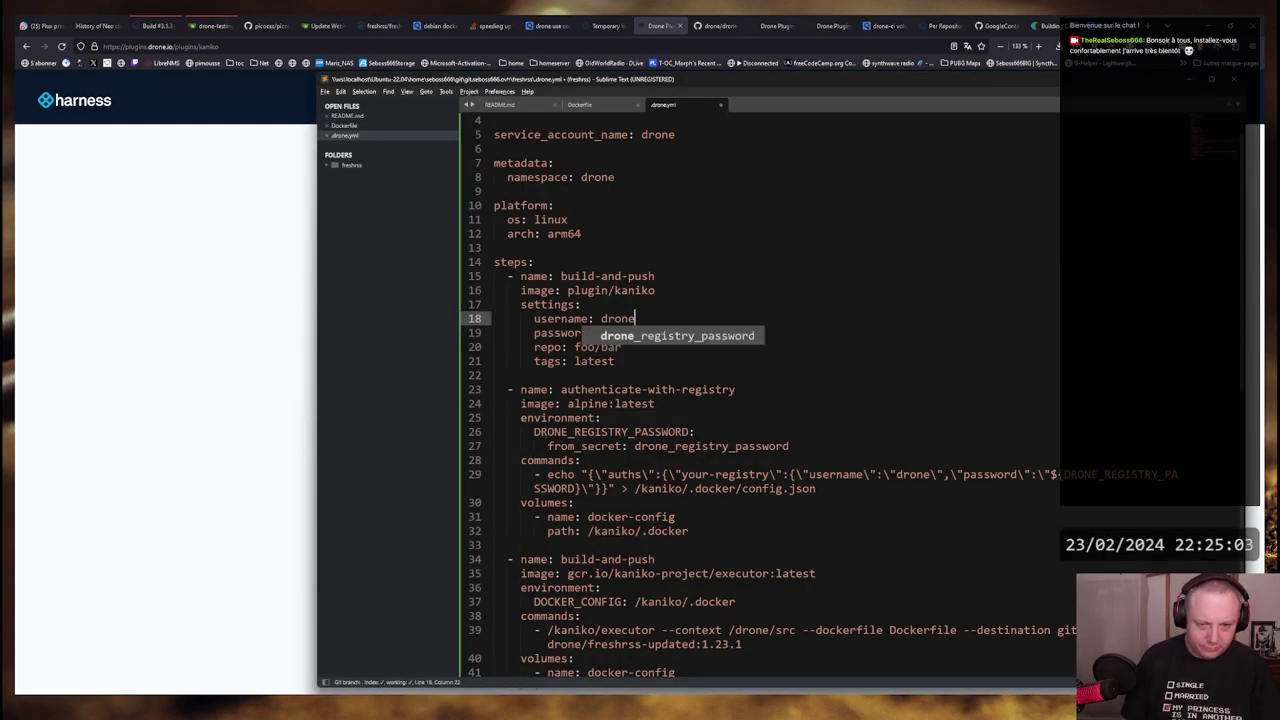
{"action": "key", "text": "Escape"}
Copy the environment block with DRONE_REGISTRY_PASSWORD from authenticate-with-registry into the new build-and-push step, directly above its settings
{"action": "key", "text": "Down"}
{"action": "key", "text": "End"}
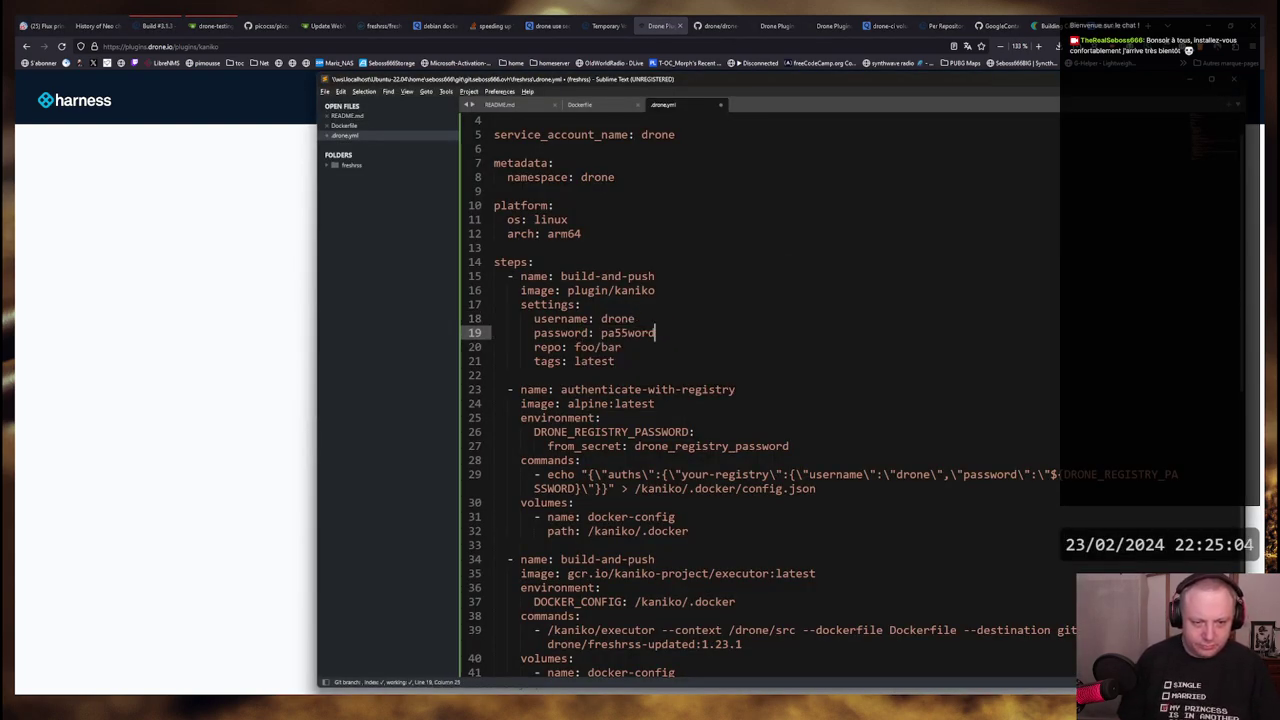
{"action": "key", "text": "Down"}
{"action": "key", "text": "Down"}
{"action": "key", "text": "Down"}
{"action": "key", "text": "Down"}
{"action": "key", "text": "Down"}
{"action": "key", "text": "Down"}
{"action": "key", "text": "Home"}
{"action": "key", "text": "Home"}
{"action": "key", "text": "shift+Down"}
{"action": "key", "text": "shift+Down"}
{"action": "key", "text": "shift+Down"}
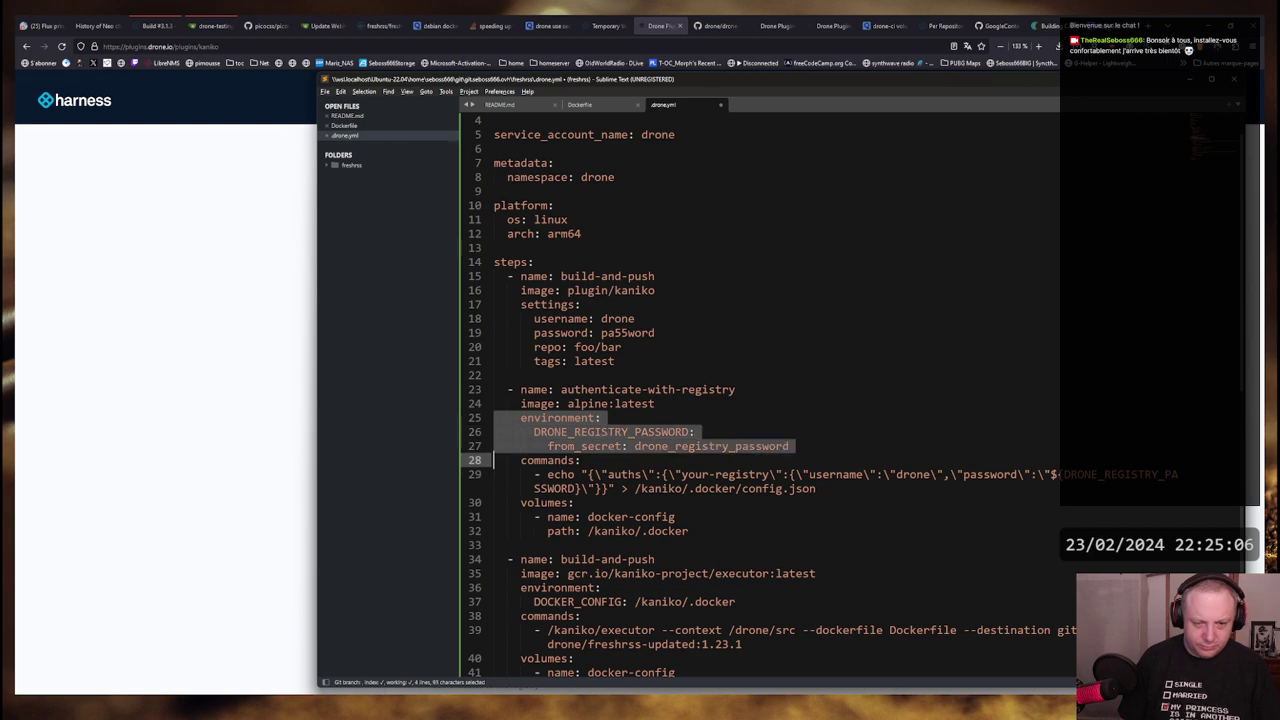
{"action": "key", "text": "ctrl+c"}
{"action": "key", "text": "Up"}
{"action": "key", "text": "Up"}
{"action": "key", "text": "Up"}
{"action": "key", "text": "Up"}
{"action": "key", "text": "Up"}
{"action": "key", "text": "Up"}
{"action": "key", "text": "Up"}
{"action": "key", "text": "Up"}
{"action": "key", "text": "Up"}
{"action": "key", "text": "Up"}
{"action": "key", "text": "Up"}
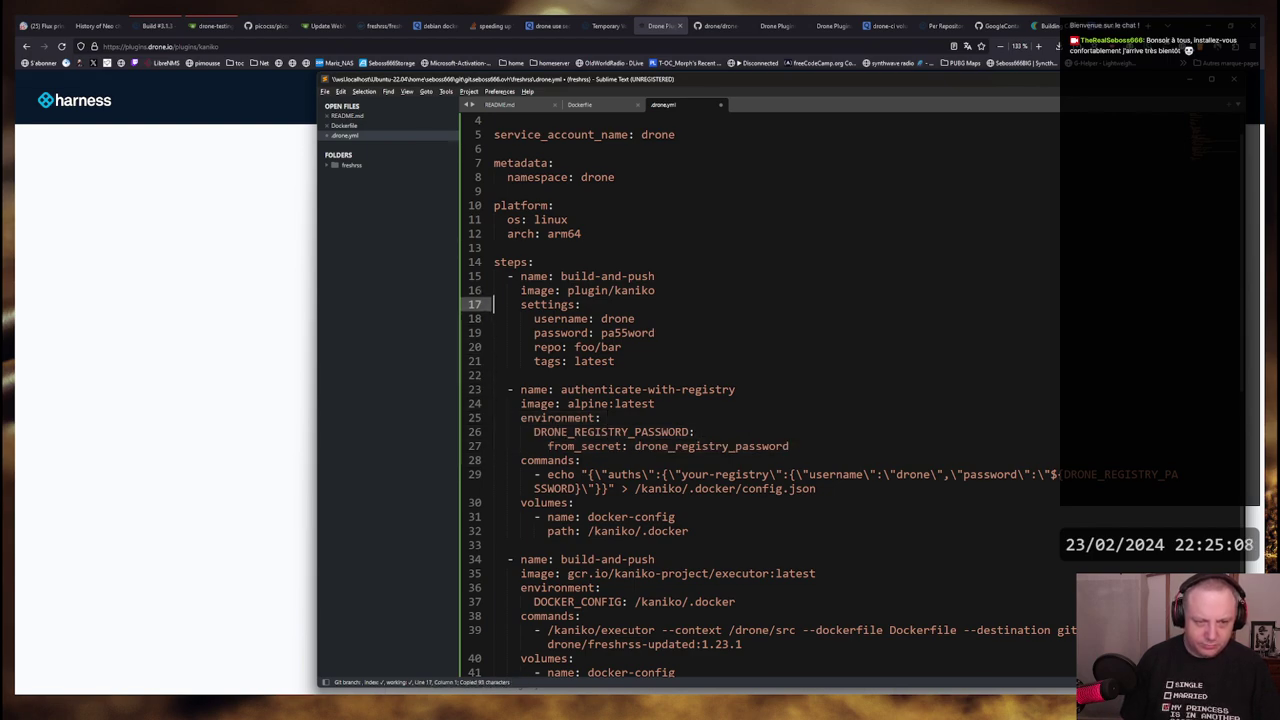
{"action": "key", "text": "Return"}
{"action": "key", "text": "Up"}
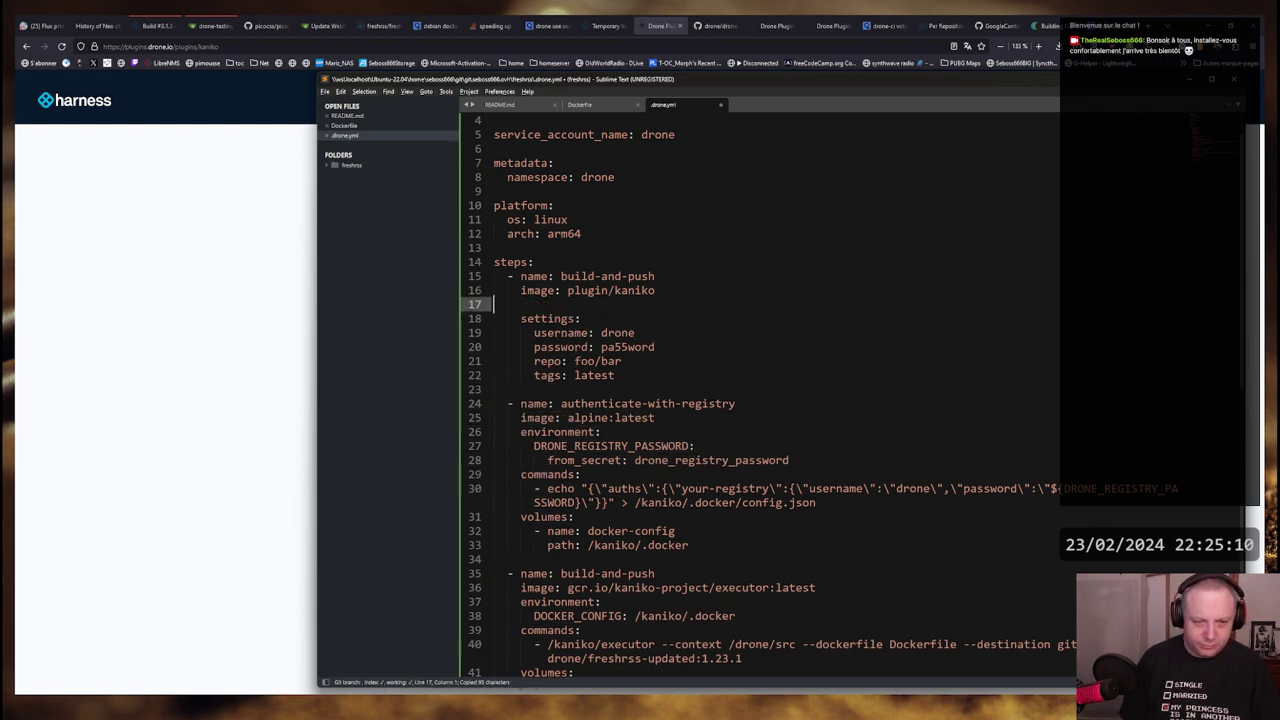
{"action": "key", "text": "ctrl+v"}
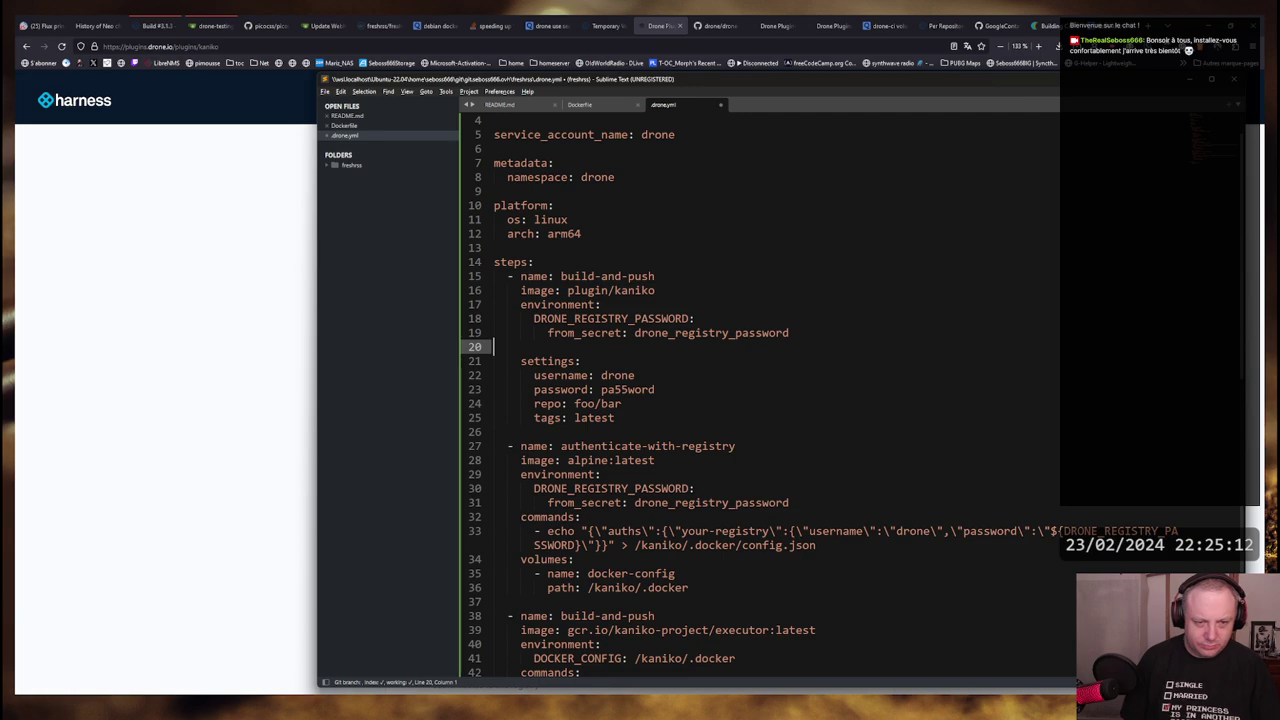
{"action": "key", "text": "Delete"}
Replace the sample password in the new step's settings with the variable reference ${DRONE_REGISTRY_PASSWORD}
{"action": "key", "text": "alt+Tab"}
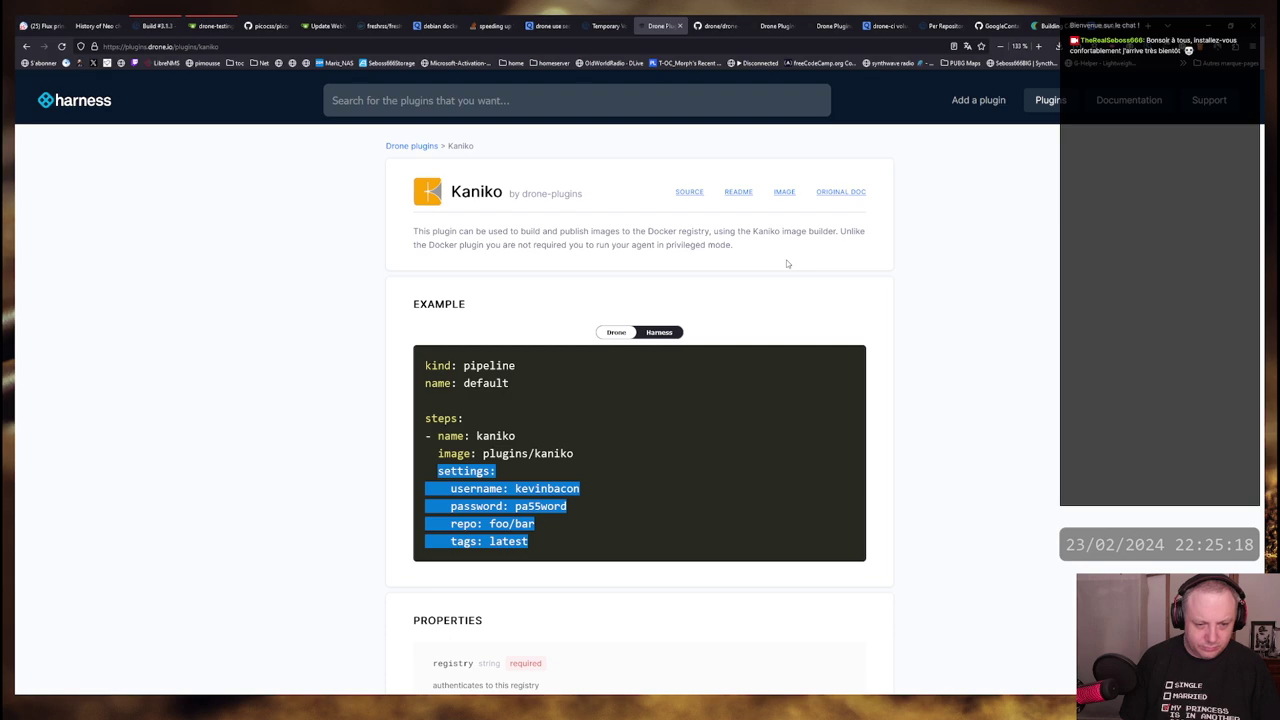
{"action": "key", "text": "alt+Tab"}
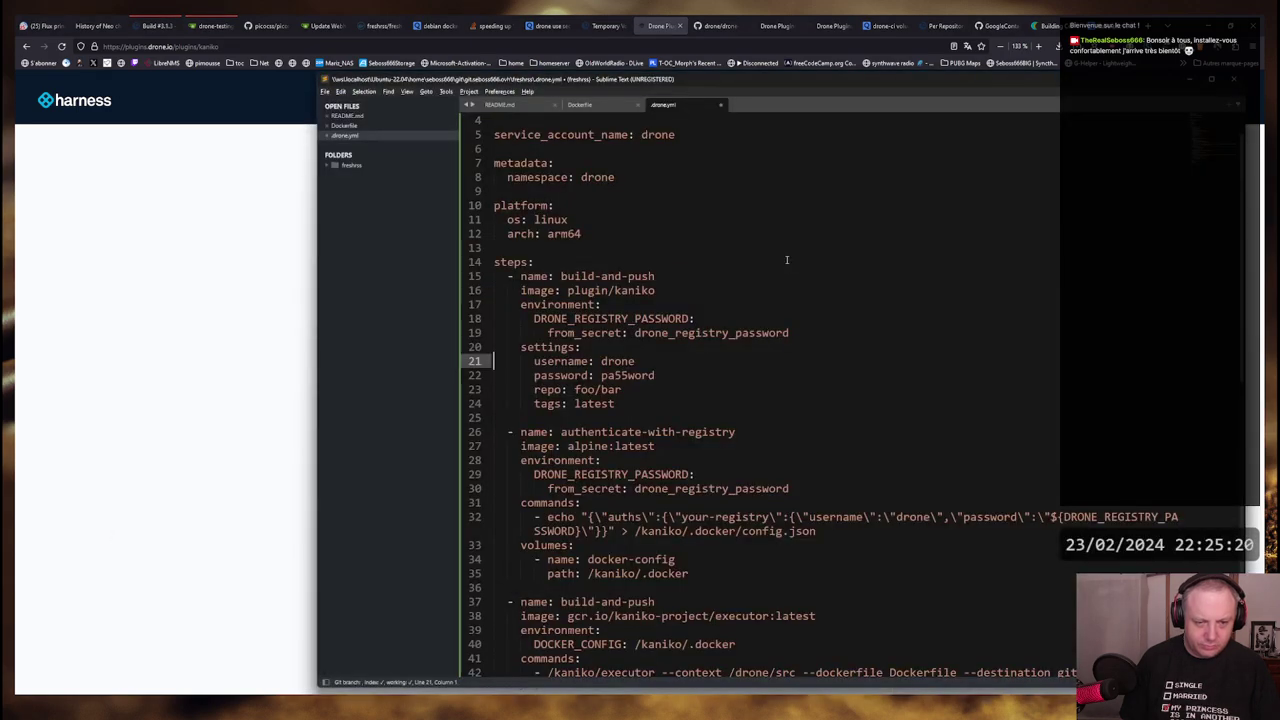
{"action": "key", "text": "ctrl+shift+Left"}
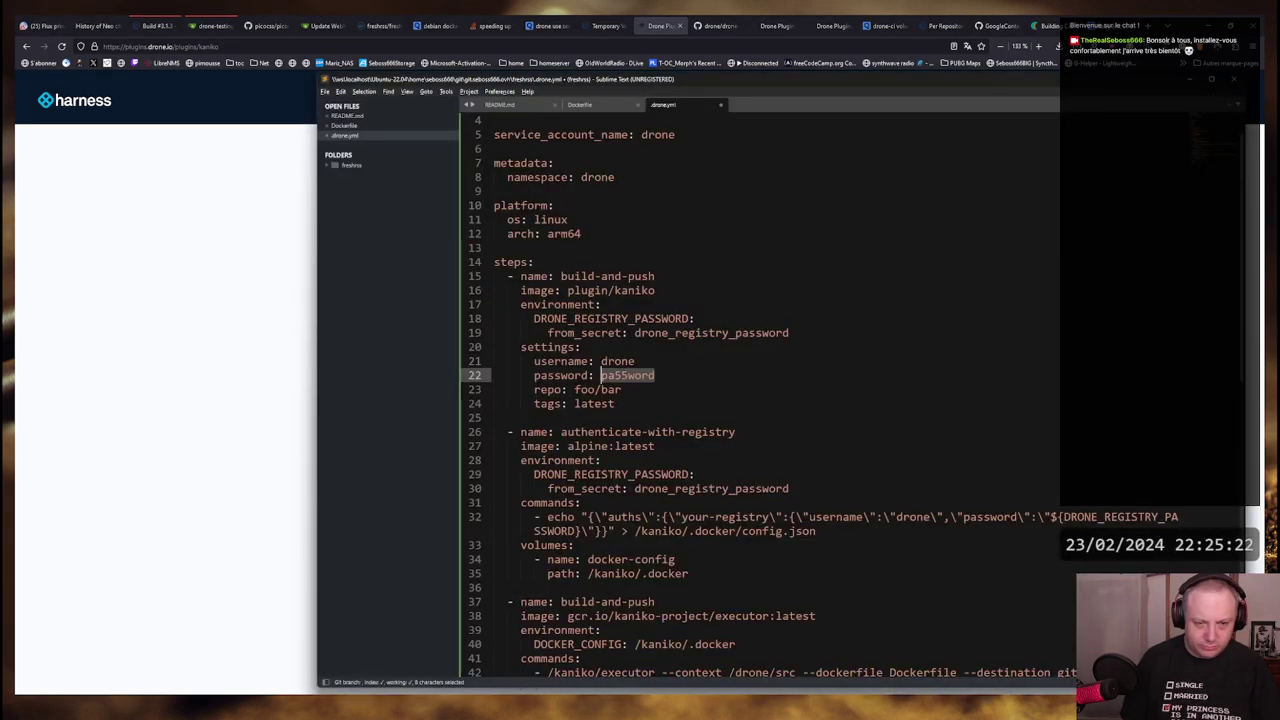
{"action": "type", "text": "${DRO"}
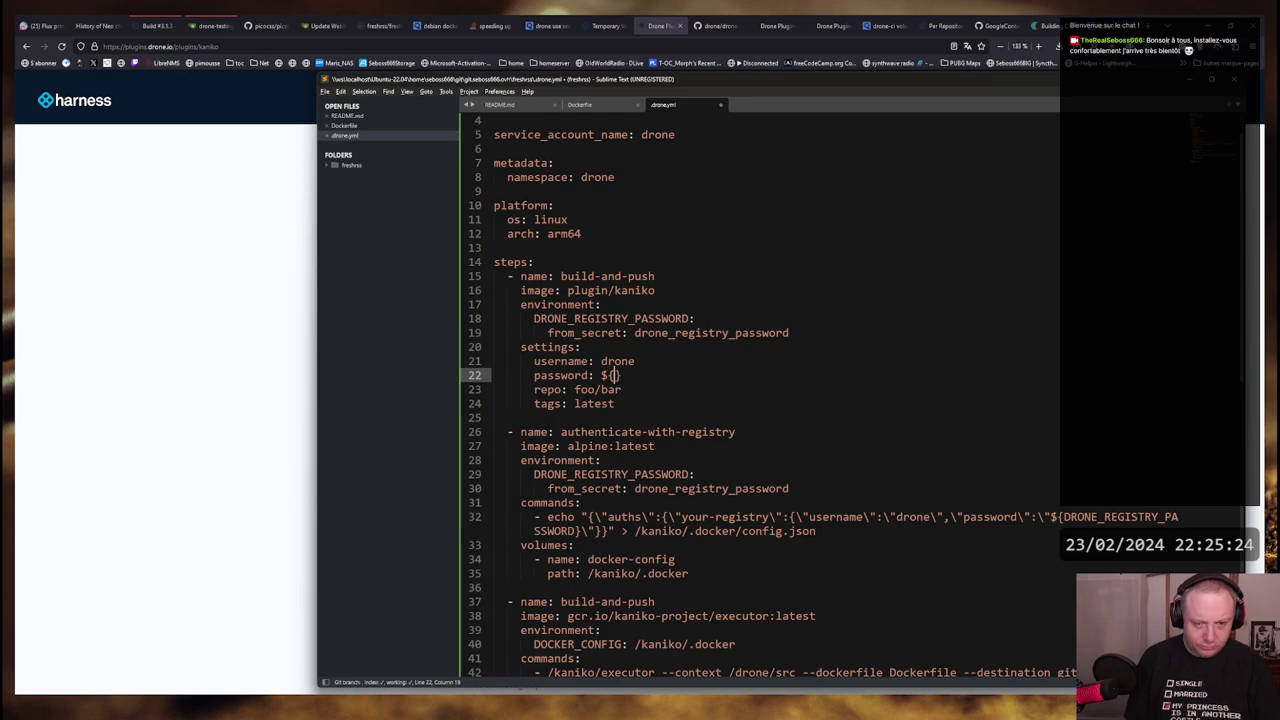
{"action": "type", "text": "N"}
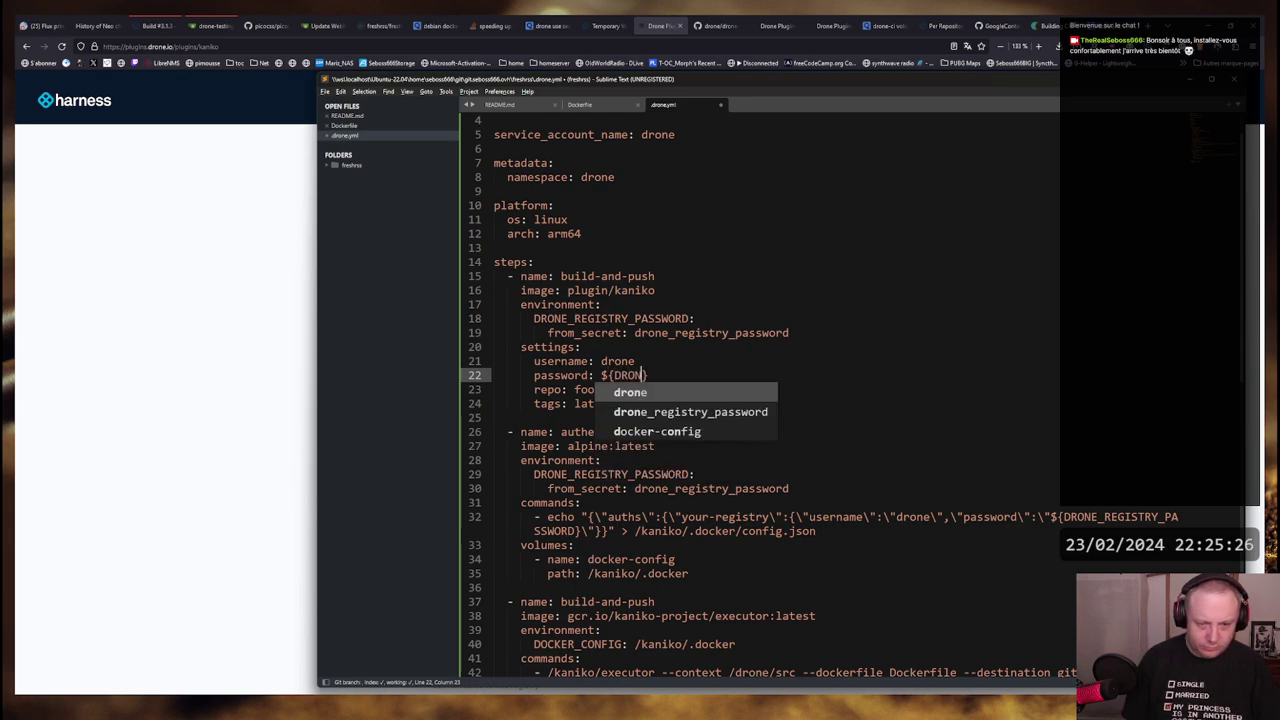
{"action": "type", "text": "E_REGIS"}
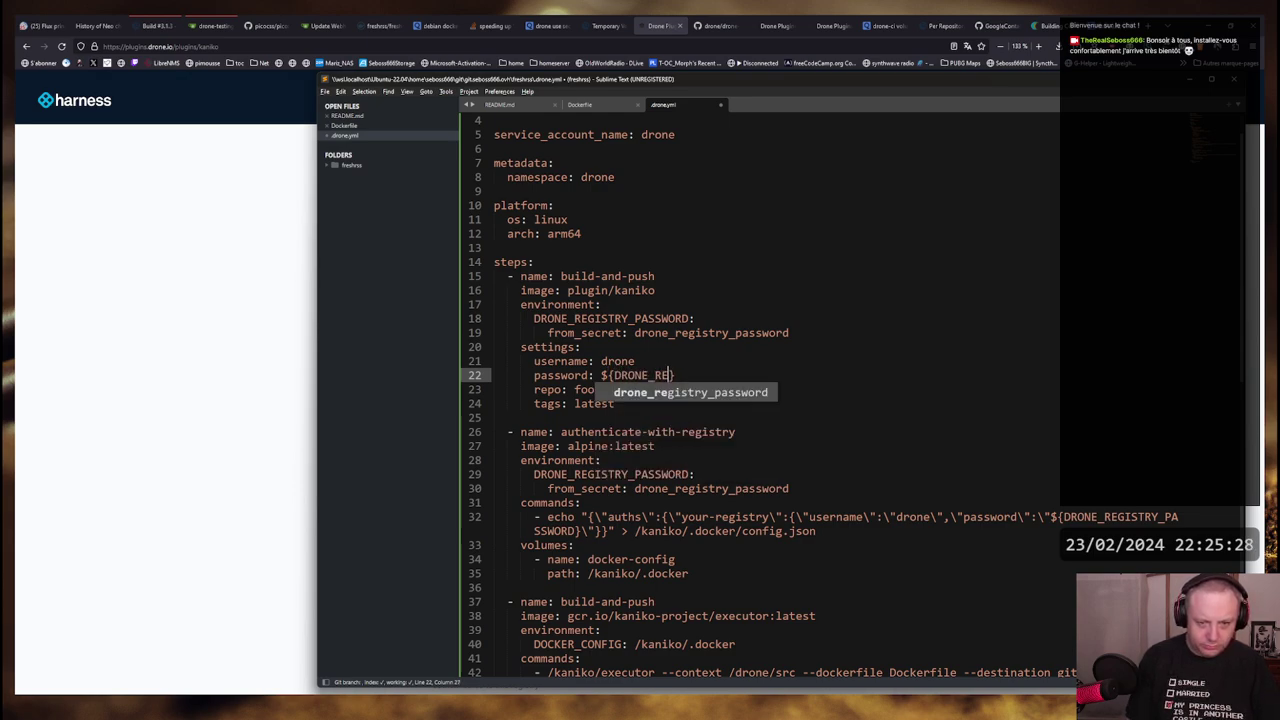
{"action": "type", "text": "TRY_PASSW"}
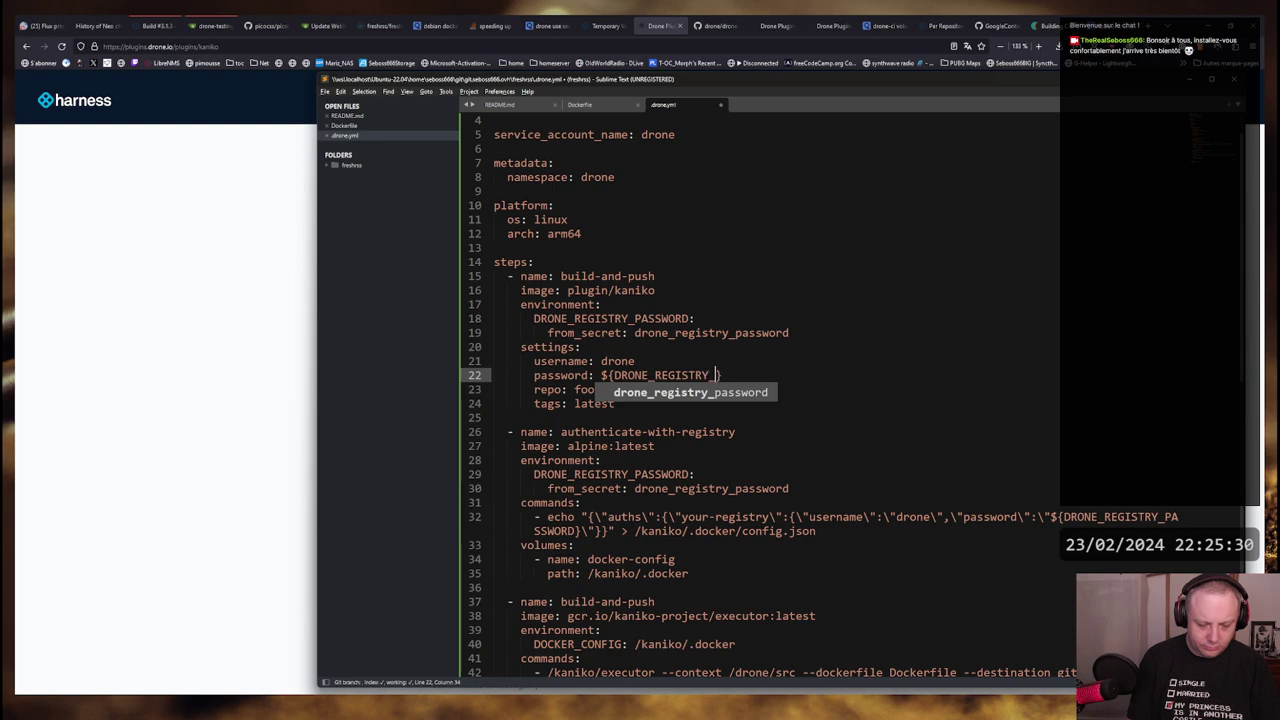
{"action": "type", "text": "ORD"}
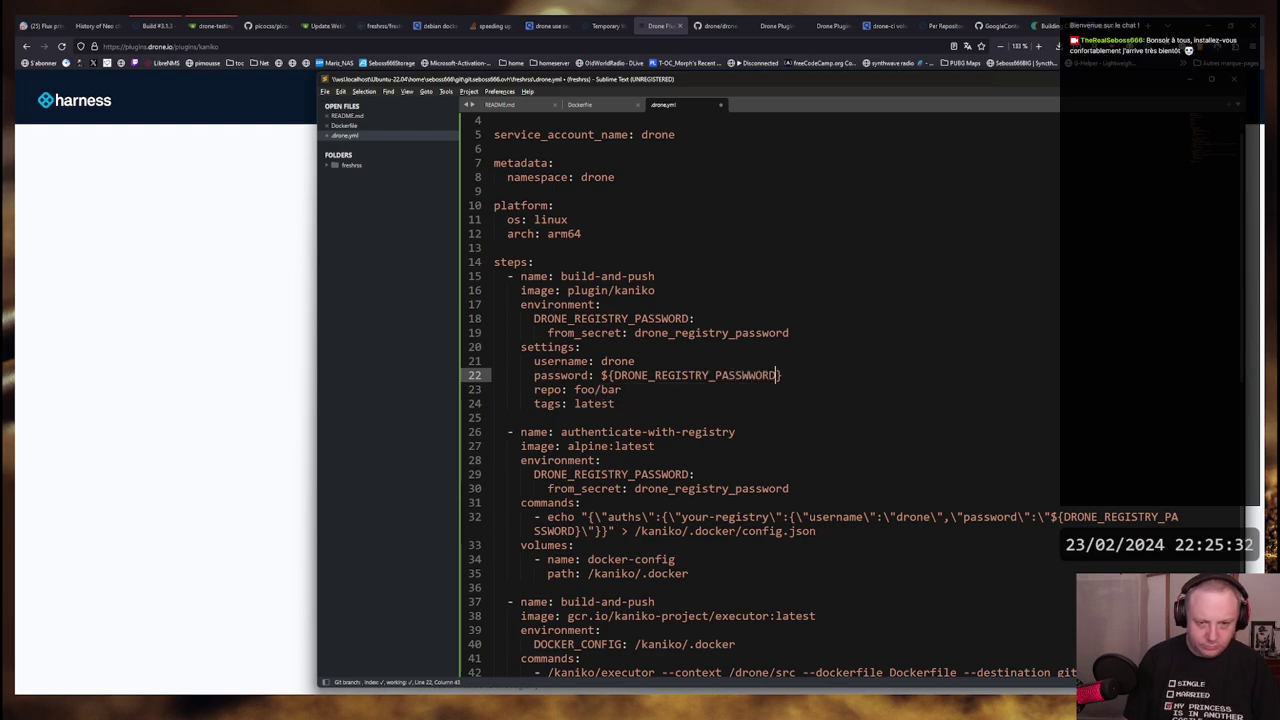
{"action": "key", "text": "BackSpace"}
{"action": "key", "text": "BackSpace"}
{"action": "type", "text": "RD"}
{"action": "left_click", "coordinate": [494, 389]}
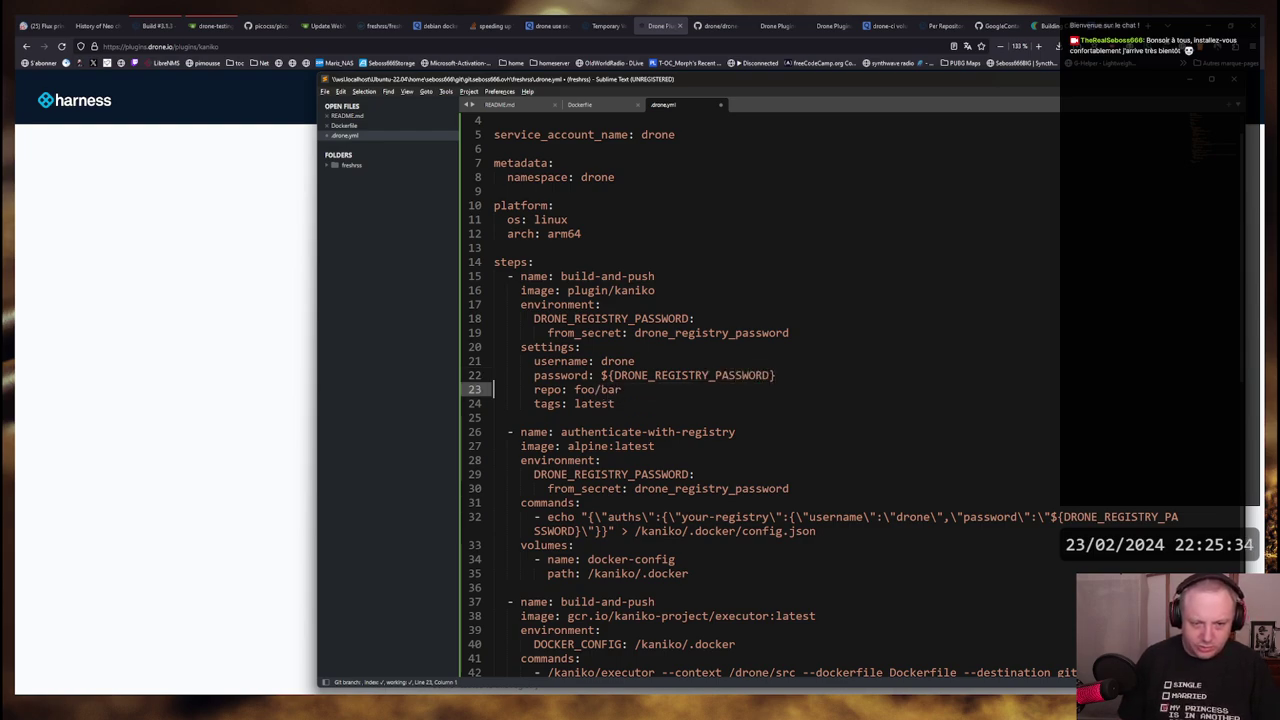
Replace the repo value foo/bar with the old executor command's destination, git.seboss666.ovh/drone/freshrss-updated:1.23.1
{"action": "left_click_drag", "start_coordinate": [622, 389], "coordinate": [574, 389]}
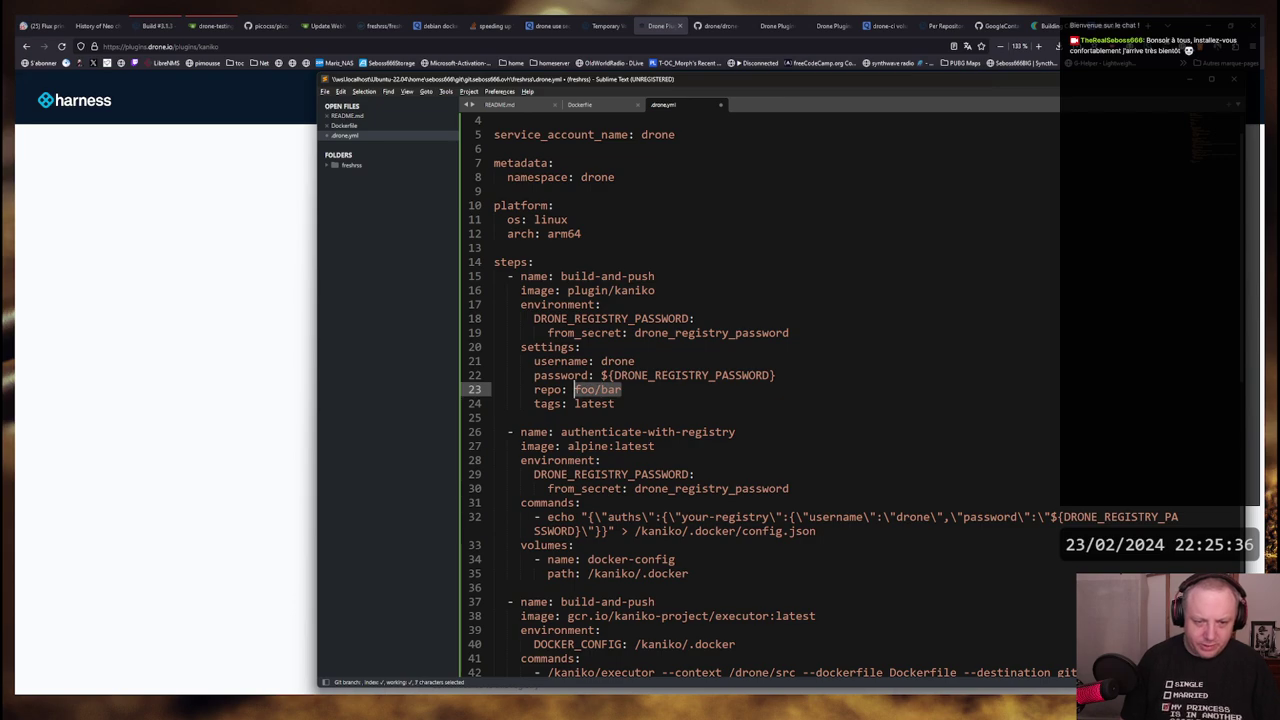
{"action": "scroll", "coordinate": [815, 511], "scroll_direction": "down", "scroll_amount": 3}
{"action": "scroll", "coordinate": [815, 511], "scroll_direction": "down", "scroll_amount": 2}
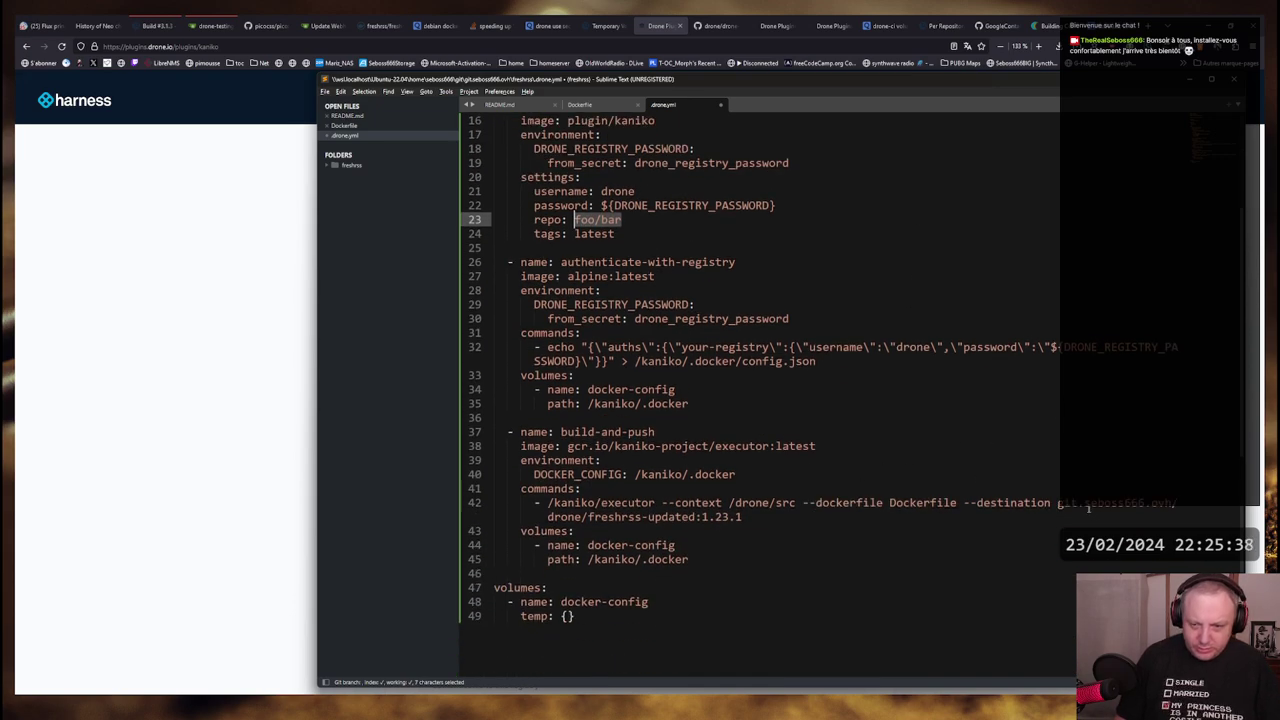
{"action": "left_click_drag", "start_coordinate": [1057, 503], "coordinate": [798, 523]}
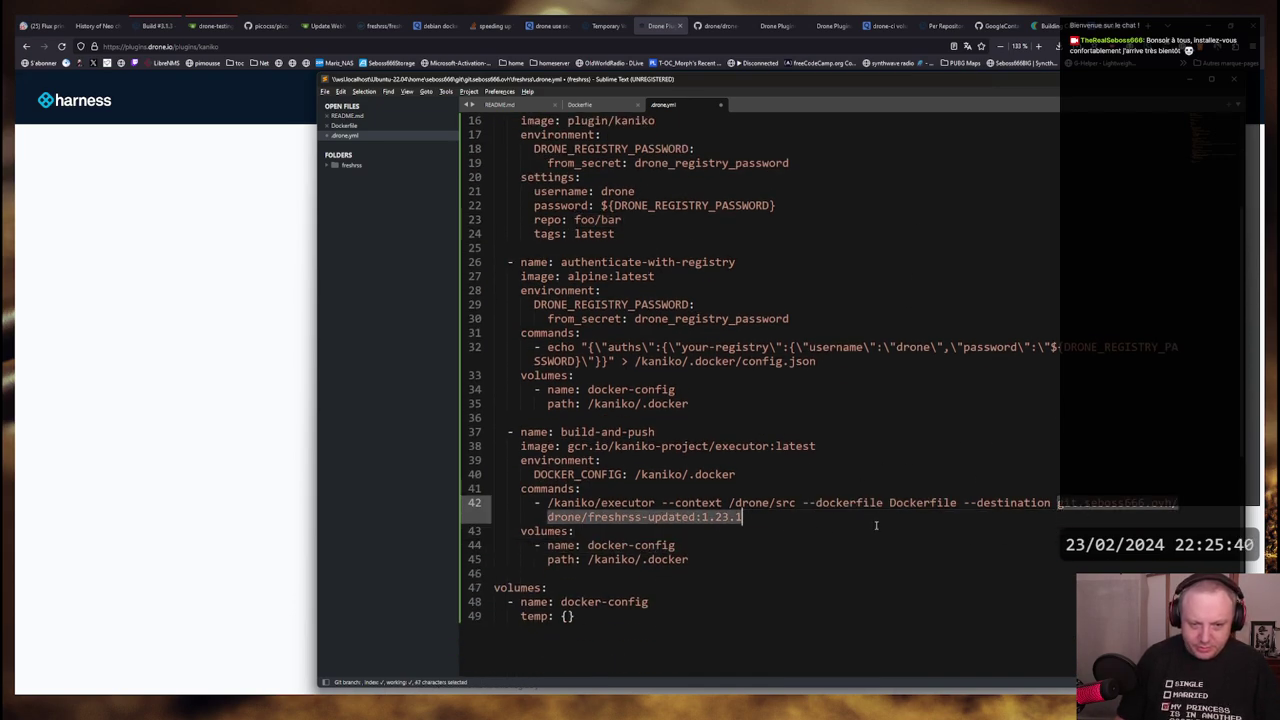
{"action": "key", "text": "ctrl+c"}
{"action": "scroll", "coordinate": [866, 470], "scroll_direction": "up", "scroll_amount": 6}
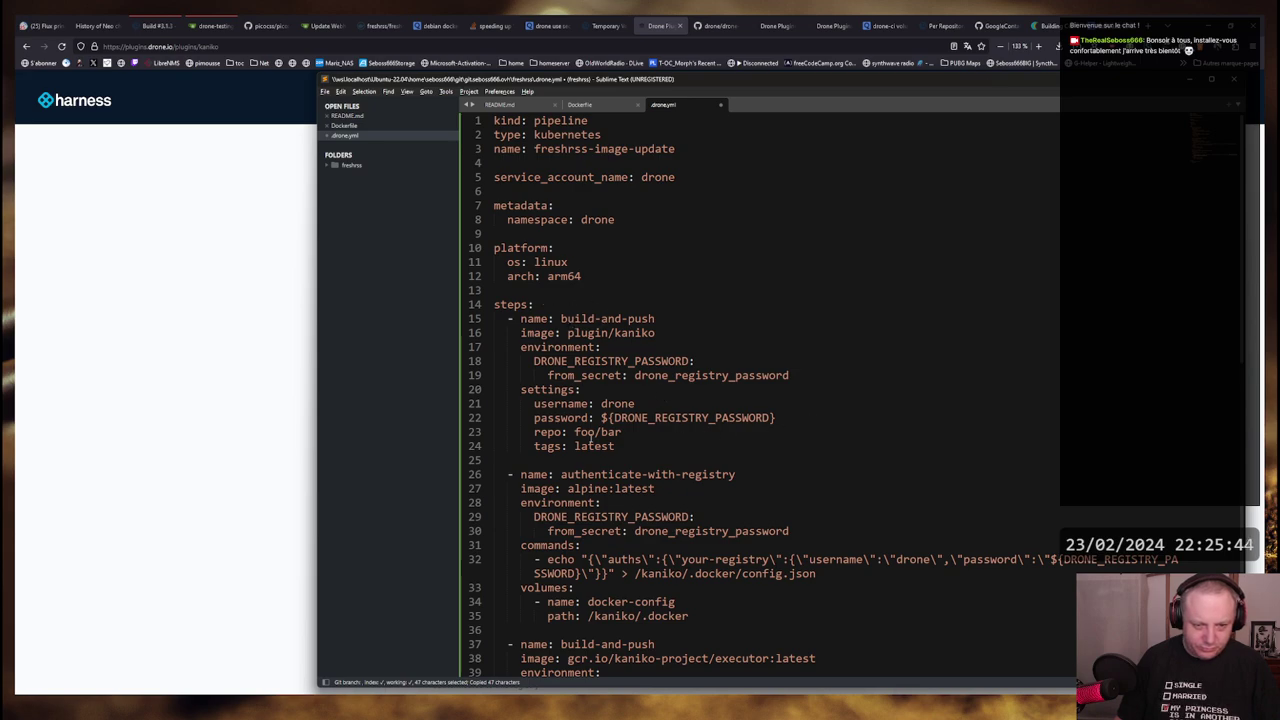
{"action": "left_click_drag", "start_coordinate": [577, 432], "coordinate": [622, 432]}
{"action": "key", "text": "ctrl+v"}
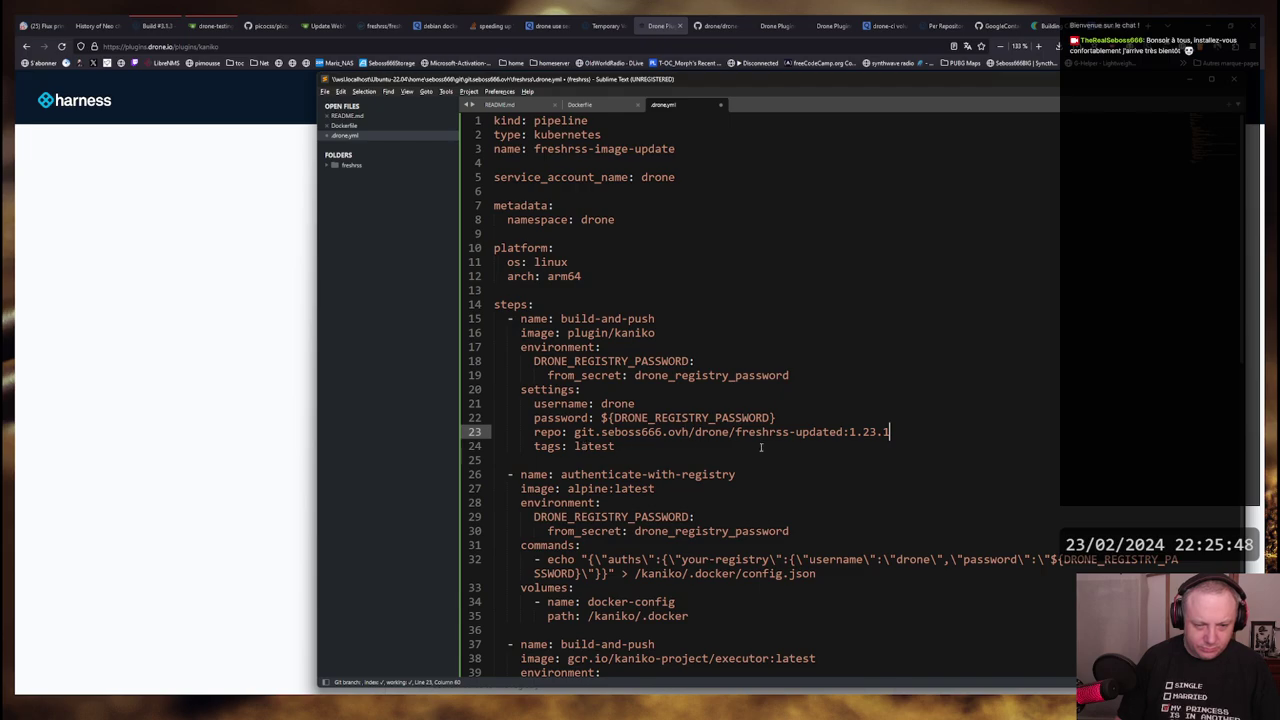
Review the Kaniko plugin page's property reference for the repo, tags, dockerfile and context settings
{"action": "scroll", "coordinate": [893, 430], "scroll_direction": "down", "scroll_amount": 3}
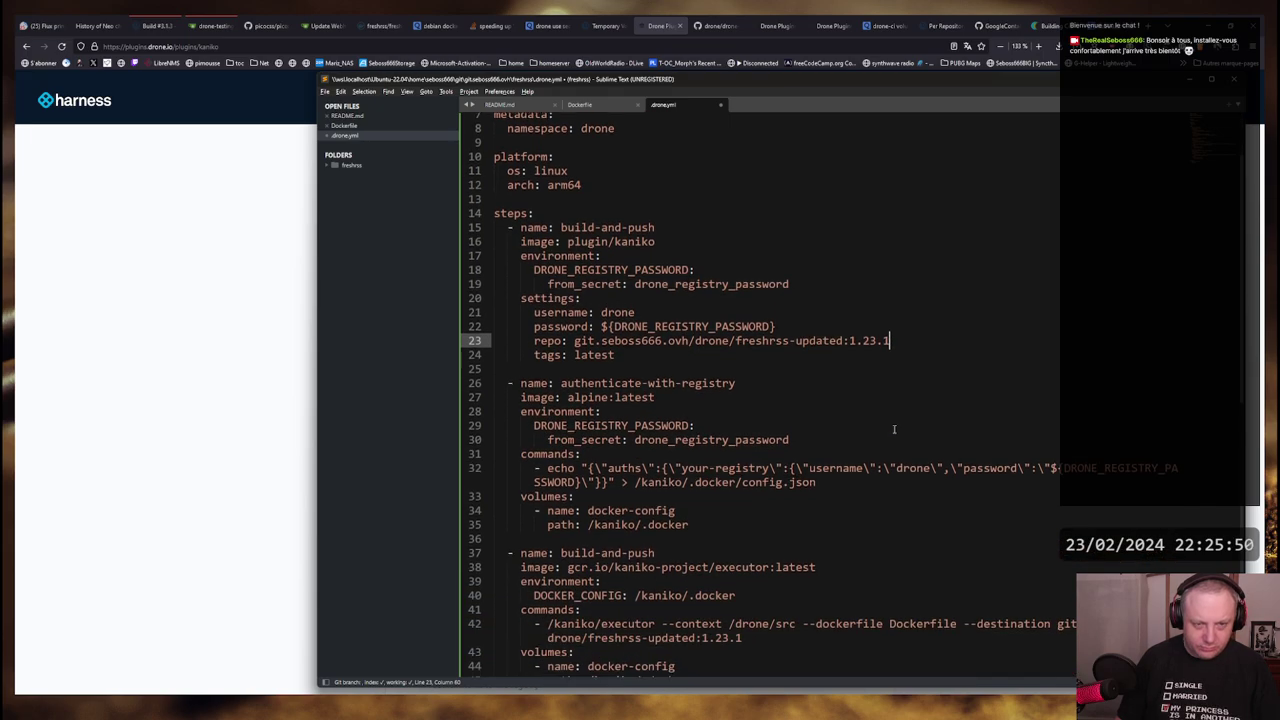
{"action": "scroll", "coordinate": [893, 430], "scroll_direction": "down", "scroll_amount": 1}
{"action": "key", "text": "alt+Tab"}
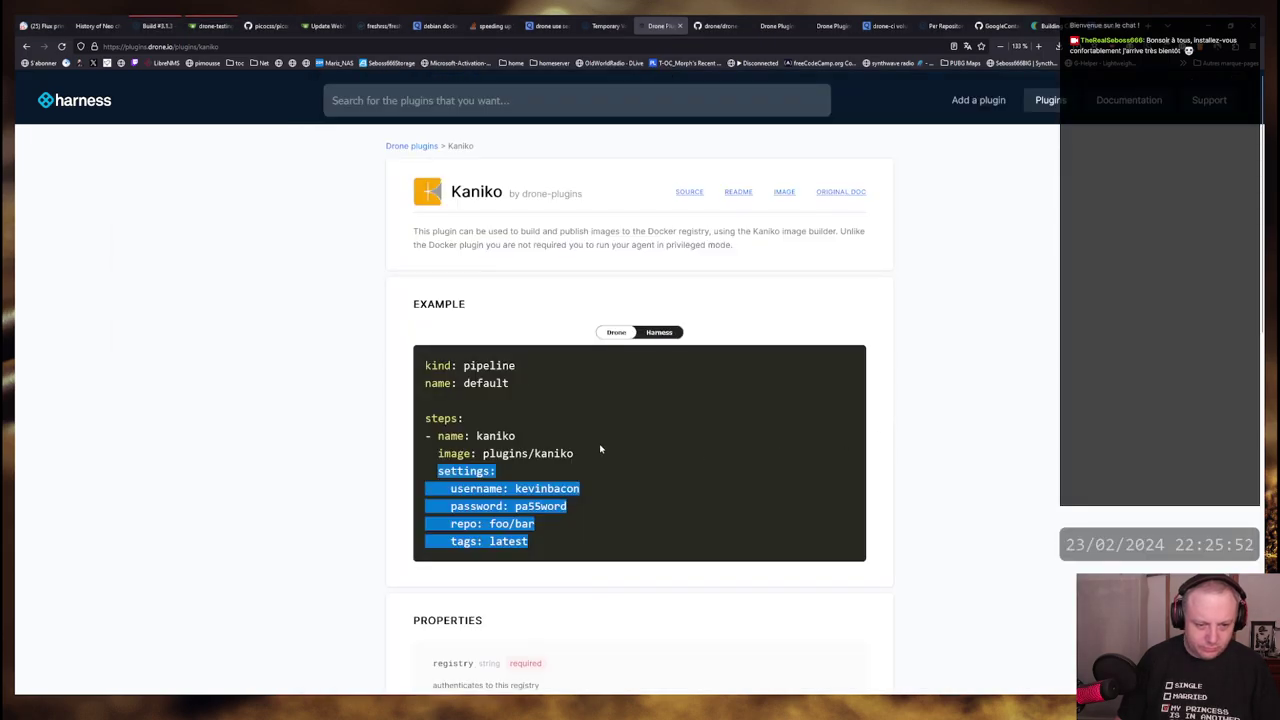
{"action": "scroll", "coordinate": [600, 449], "scroll_direction": "down", "scroll_amount": 6}
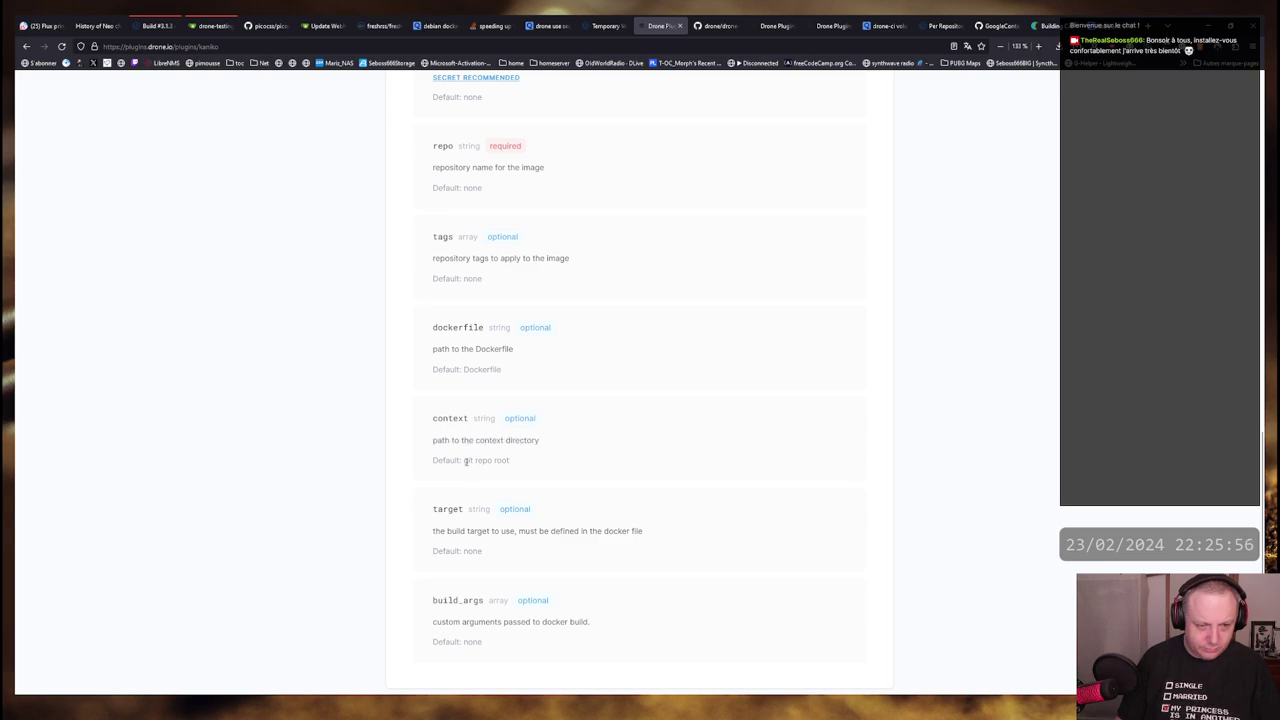
Compare the Kaniko page's context and target property descriptions with the build steps in .drone.yml
{"action": "left_click_drag", "start_coordinate": [465, 461], "coordinate": [566, 462]}
{"action": "left_click", "coordinate": [517, 463]}
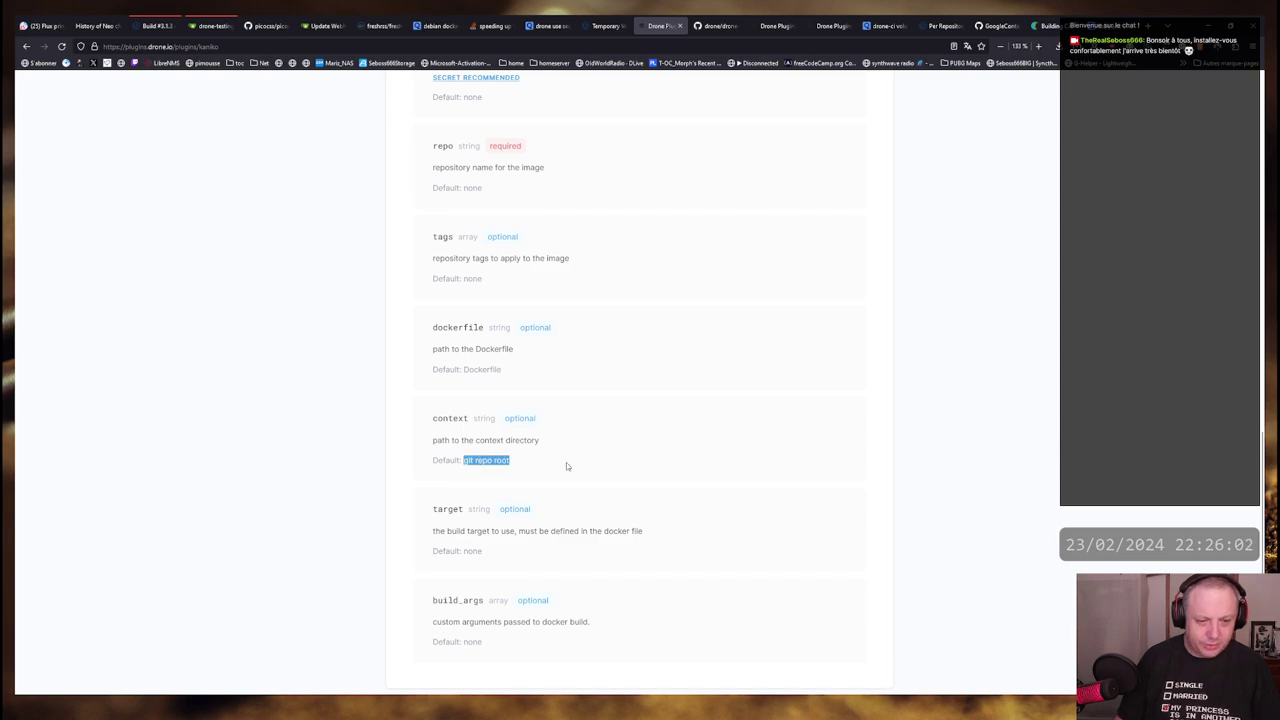
{"action": "left_click", "coordinate": [566, 462]}
{"action": "key", "text": "alt+Tab"}
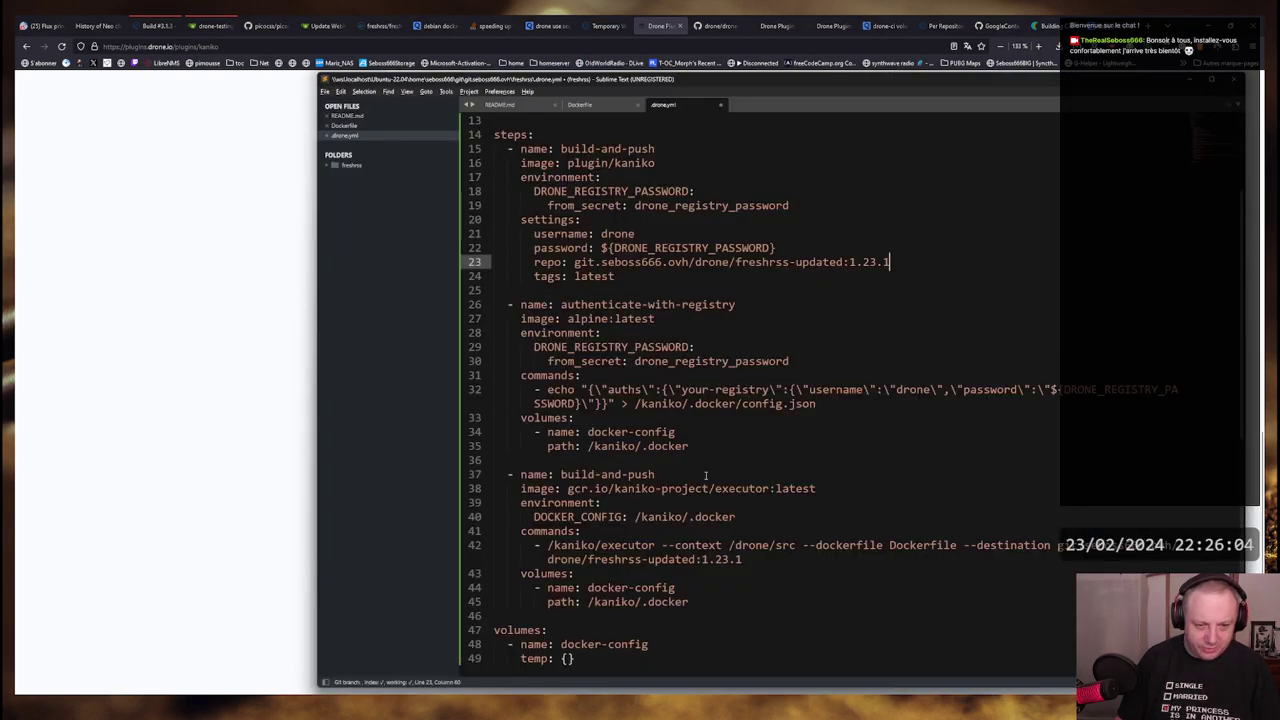
{"action": "scroll", "coordinate": [680, 470], "scroll_direction": "down", "scroll_amount": 2}
{"action": "scroll", "coordinate": [680, 470], "scroll_direction": "up", "scroll_amount": 2}
{"action": "key", "text": "alt+Tab"}
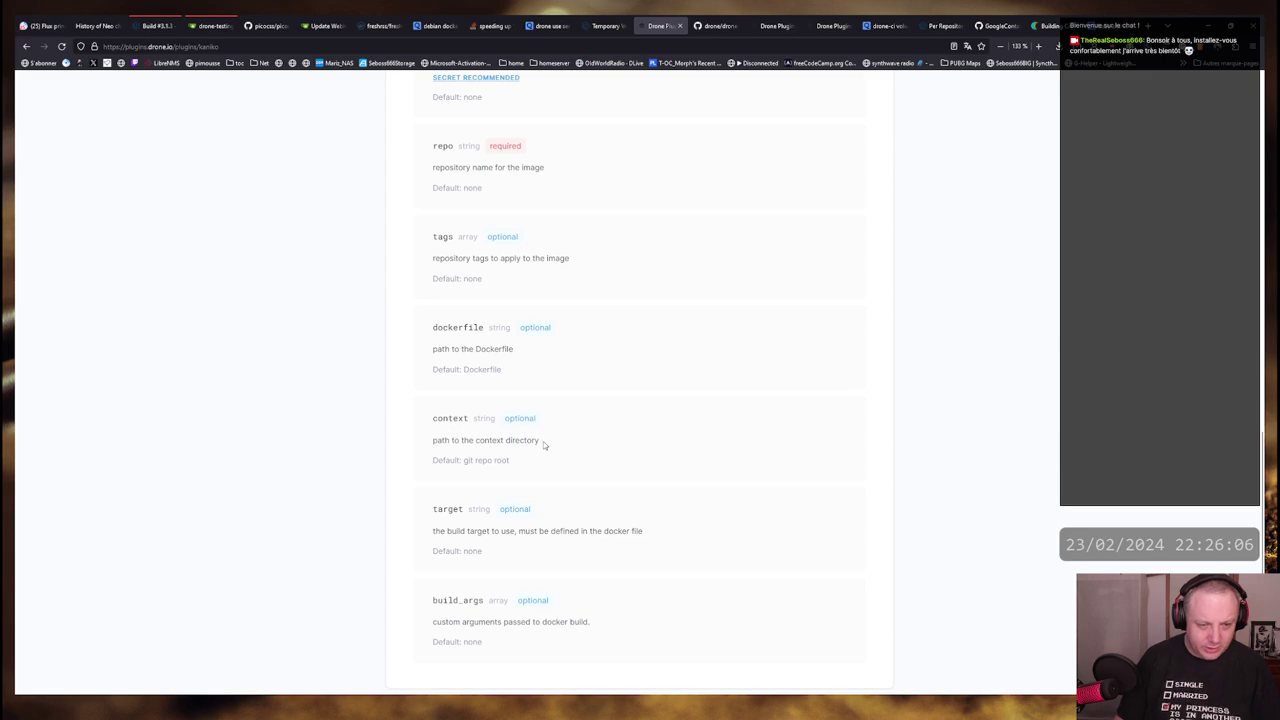
{"action": "left_click_drag", "start_coordinate": [448, 531], "coordinate": [616, 531]}
{"action": "left_click", "coordinate": [740, 529]}
{"action": "key", "text": "alt+Tab"}
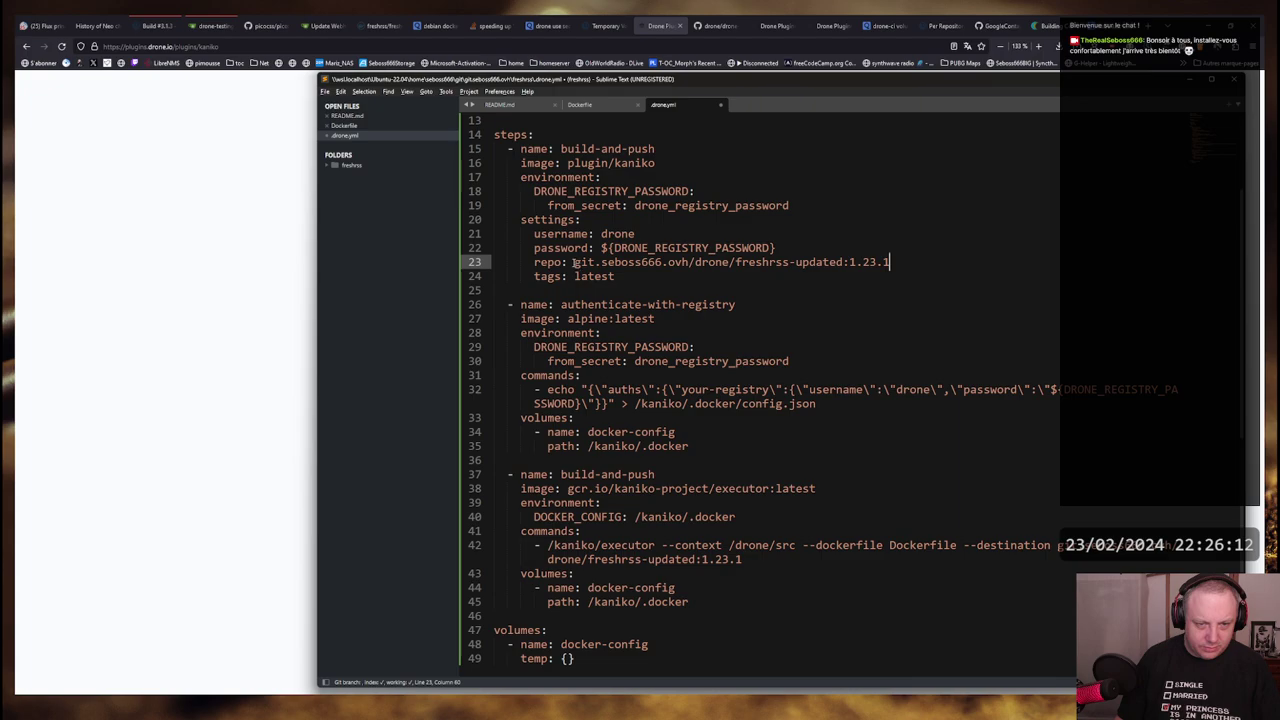
Check the Kaniko page's example and its repo and target descriptions against the new step's repo setting
{"action": "key", "text": "alt+Tab"}
{"action": "scroll", "coordinate": [622, 426], "scroll_direction": "up", "scroll_amount": 10}
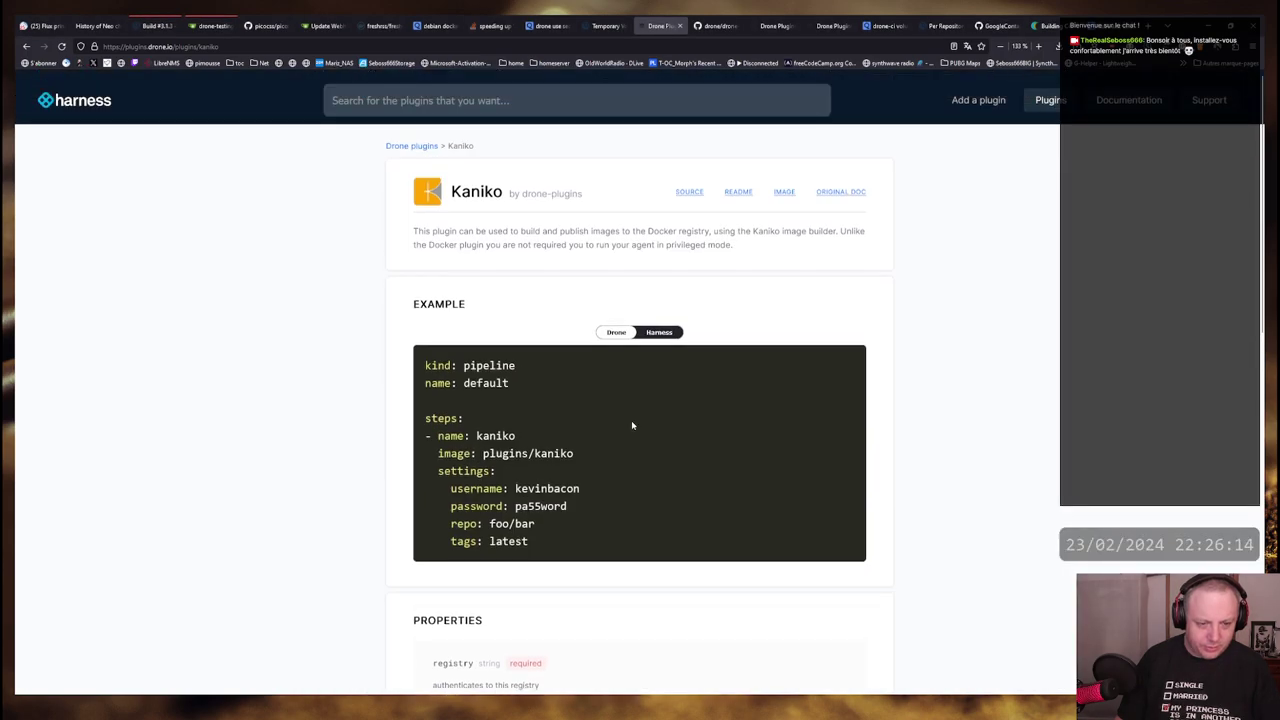
{"action": "scroll", "coordinate": [665, 493], "scroll_direction": "down", "scroll_amount": 5}
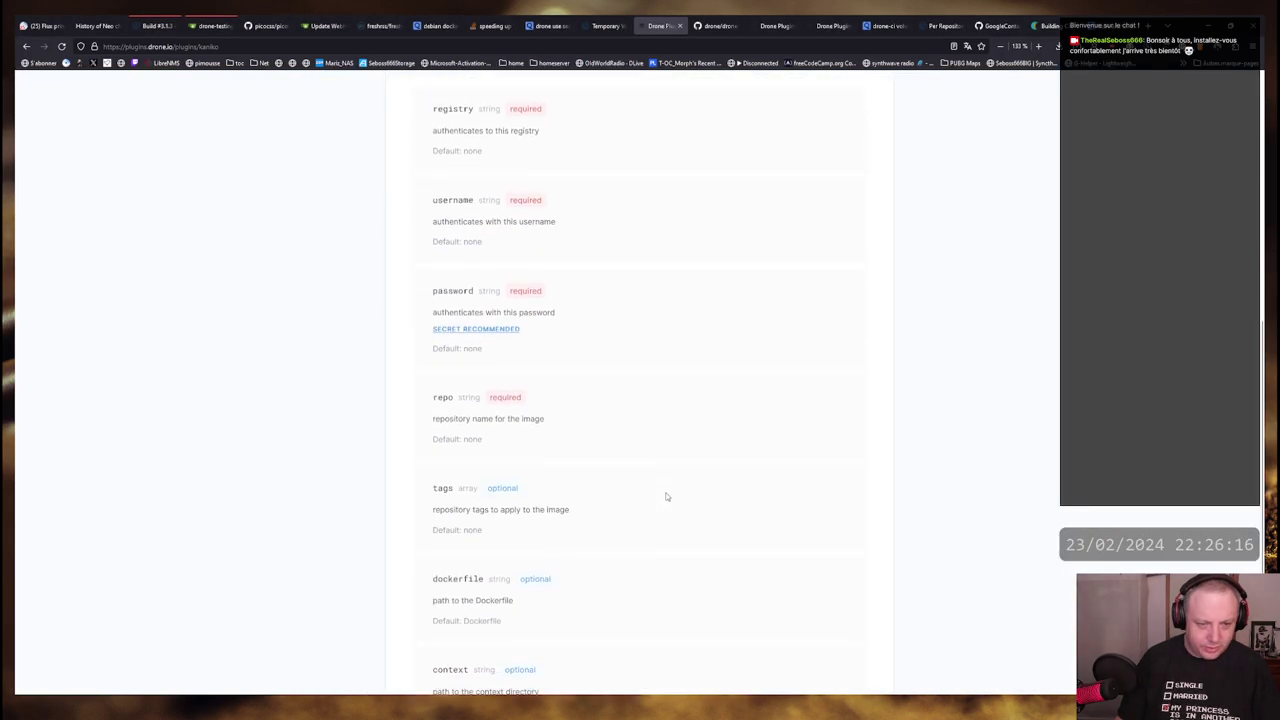
{"action": "left_click_drag", "start_coordinate": [435, 379], "coordinate": [553, 385]}
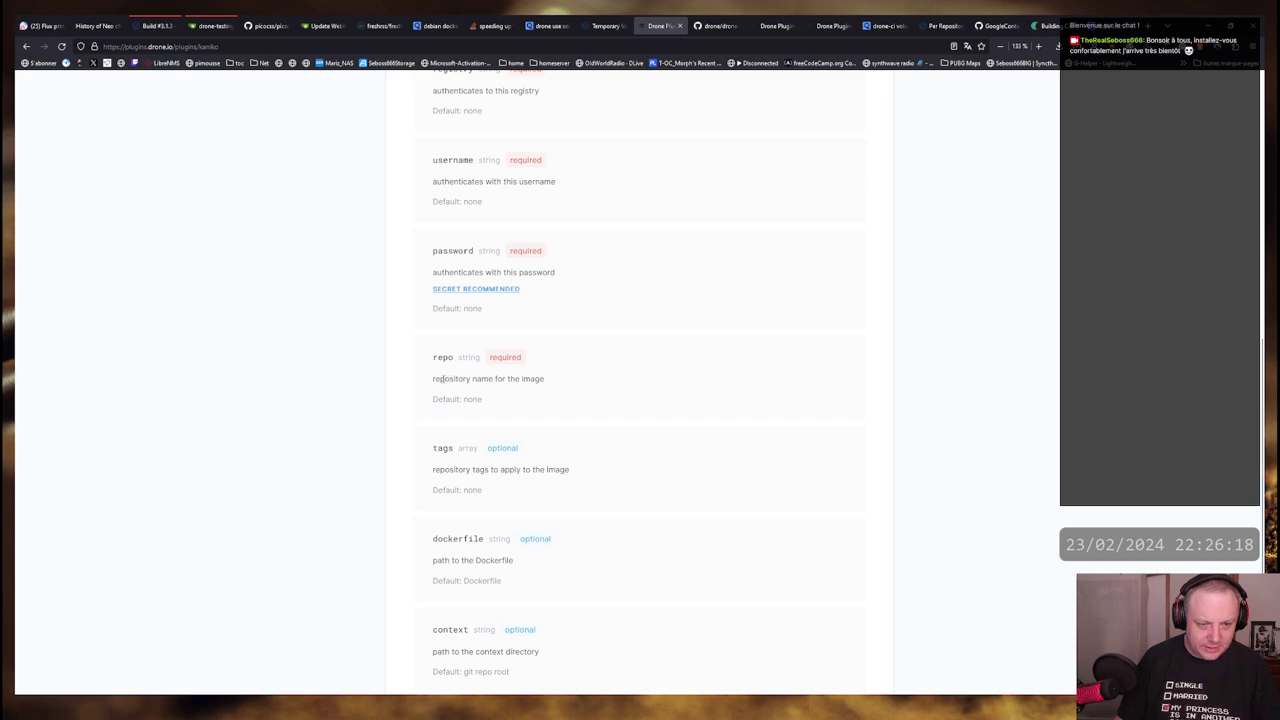
{"action": "left_click_drag", "start_coordinate": [433, 379], "coordinate": [545, 379]}
{"action": "left_click", "coordinate": [631, 391]}
{"action": "scroll", "coordinate": [631, 391], "scroll_direction": "down", "scroll_amount": 5}
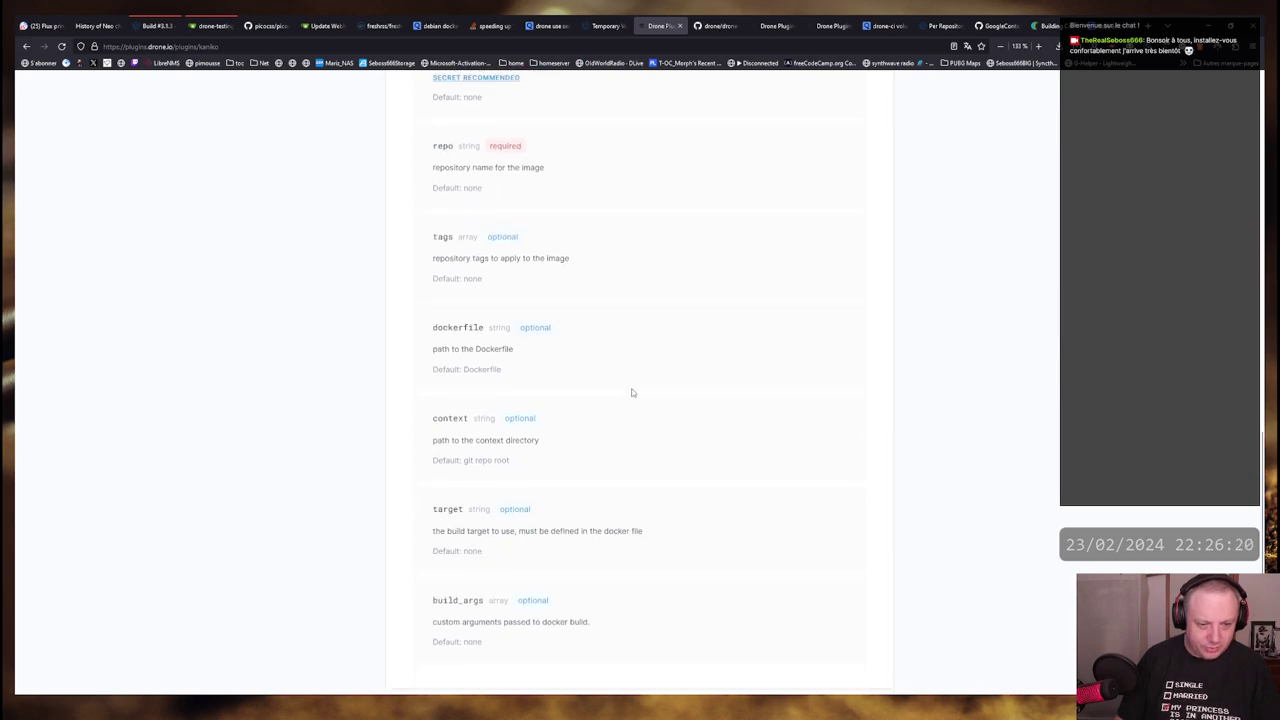
{"action": "mouse_move", "coordinate": [433, 533]}
{"action": "left_mouse_down"}
{"action": "mouse_move", "coordinate": [643, 531]}
{"action": "mouse_move", "coordinate": [450, 531]}
{"action": "left_mouse_up"}
{"action": "left_click", "coordinate": [640, 531]}
{"action": "left_click", "coordinate": [487, 530]}
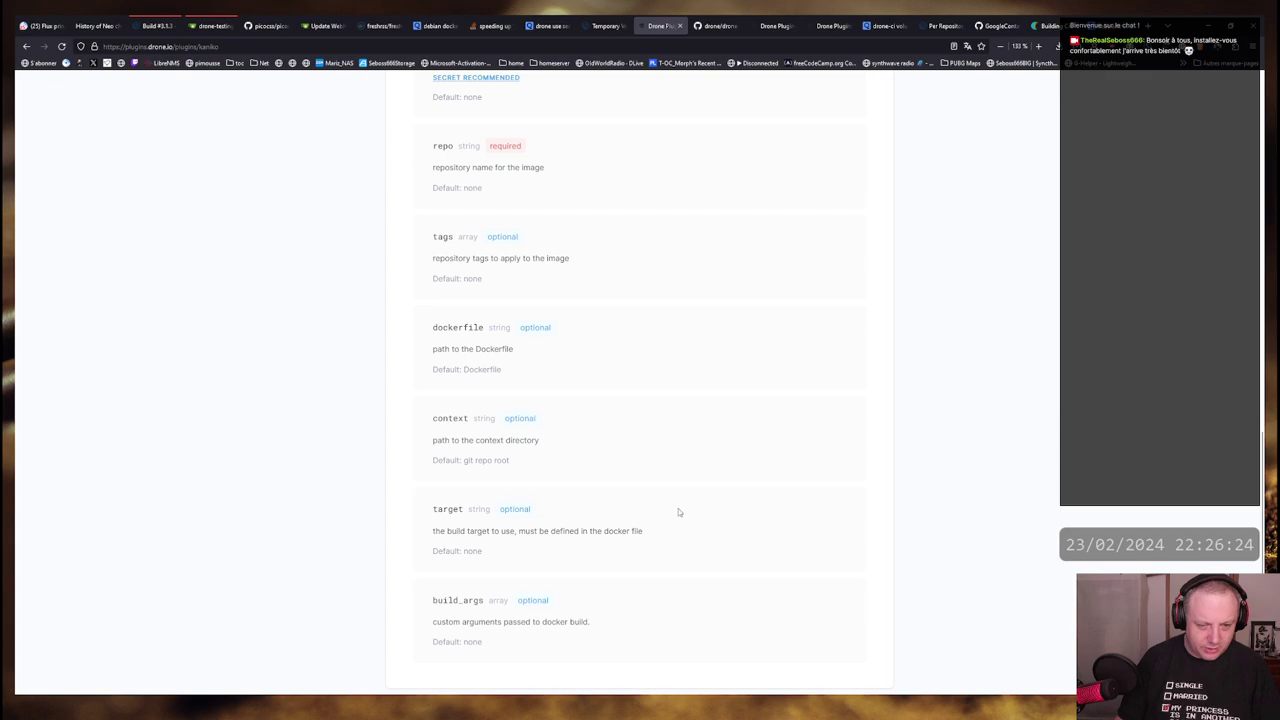
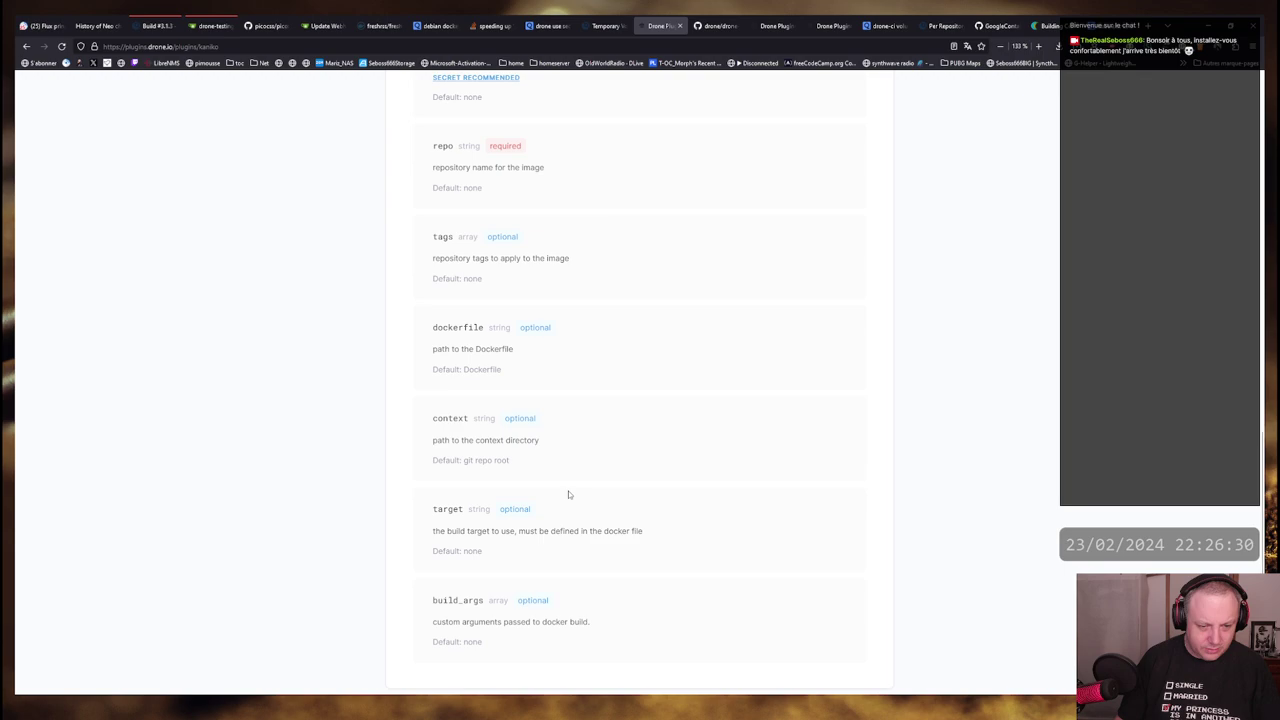
{"action": "key", "text": "alt+Tab"}
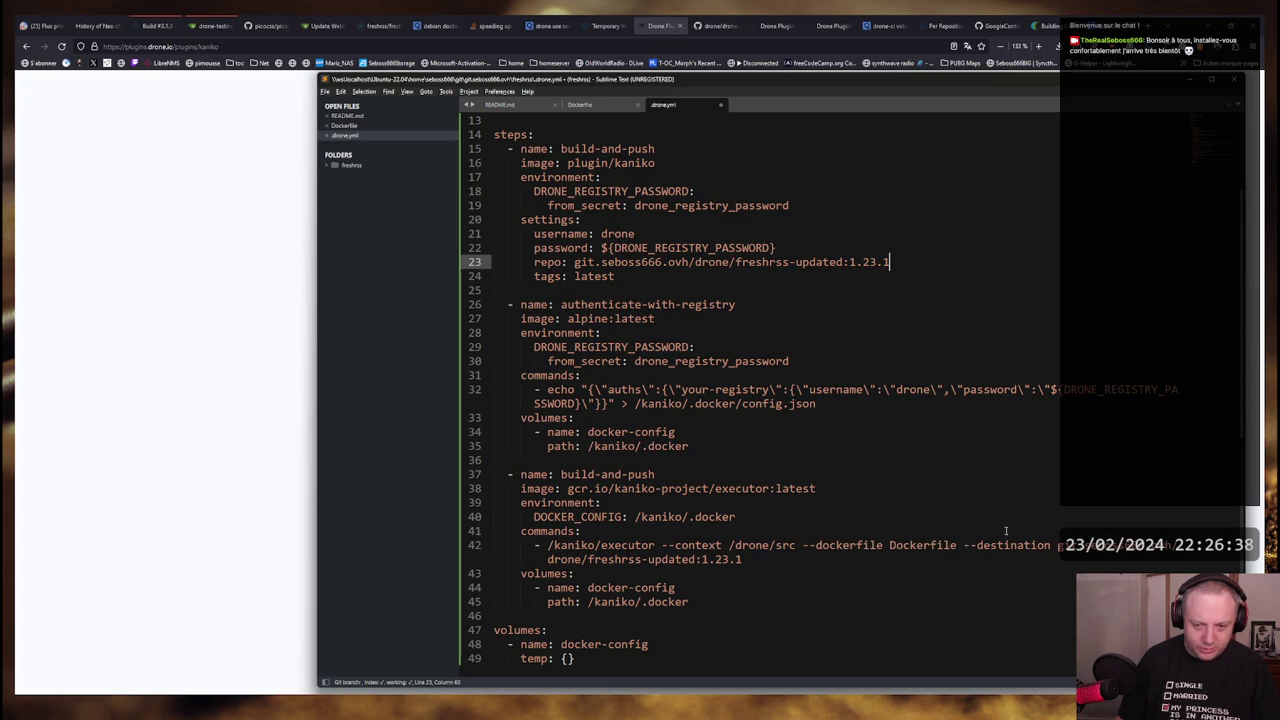
Read the Kaniko page's dockerfile default and tags description, and return to .drone.yml
{"action": "key", "text": "alt+Tab"}
{"action": "scroll", "coordinate": [645, 553], "scroll_direction": "up", "scroll_amount": 5}
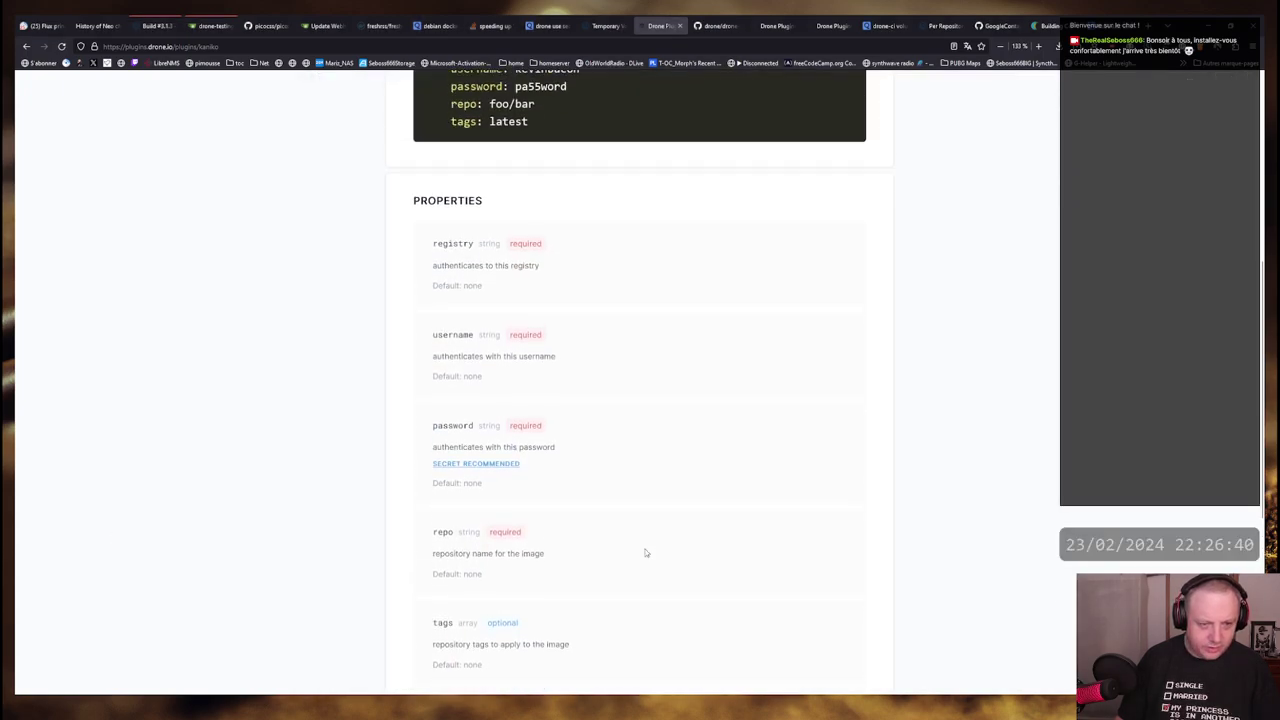
{"action": "scroll", "coordinate": [645, 553], "scroll_direction": "up", "scroll_amount": 1}
{"action": "scroll", "coordinate": [455, 287], "scroll_direction": "down", "scroll_amount": 4}
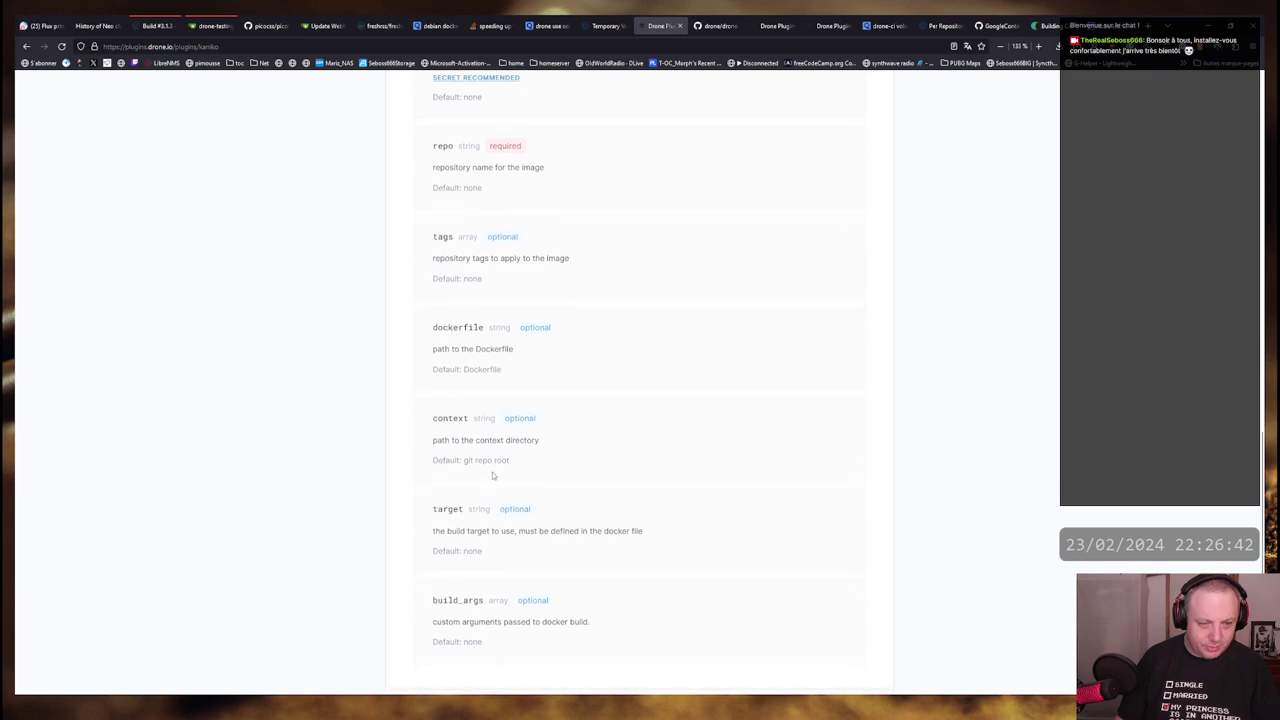
{"action": "left_click_drag", "start_coordinate": [464, 369], "coordinate": [650, 370]}
{"action": "triple_click", "coordinate": [482, 259]}
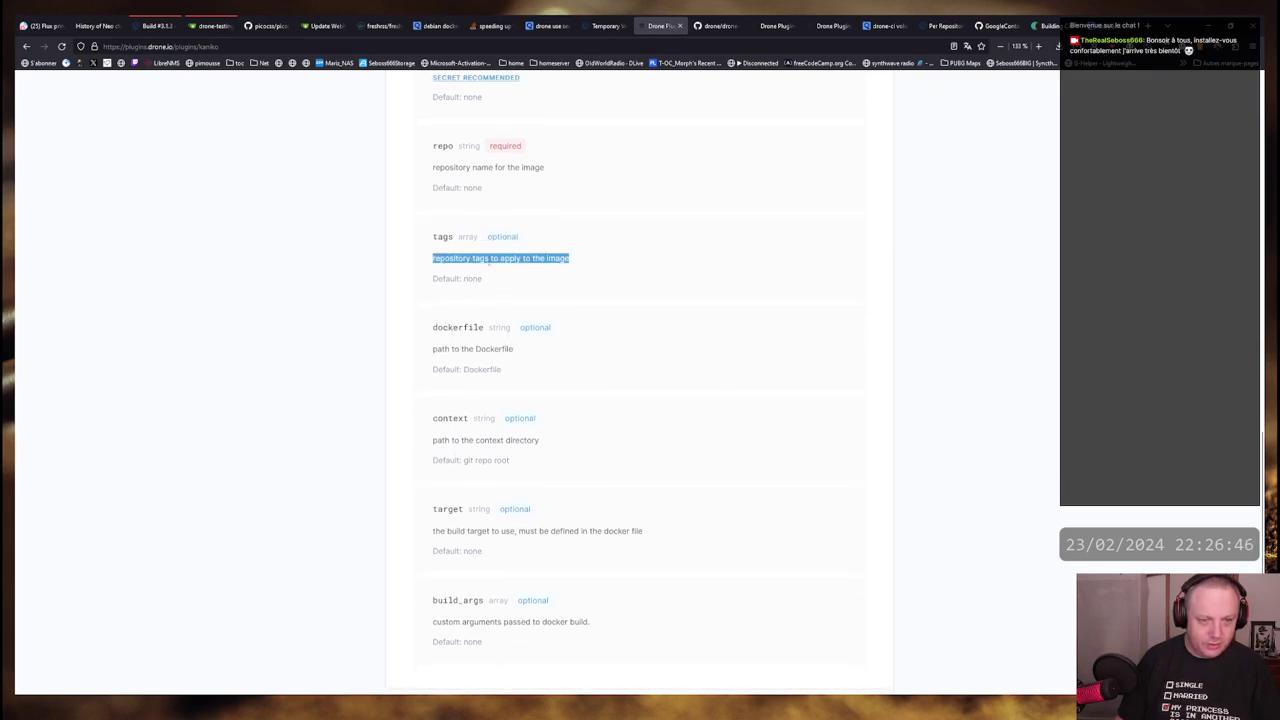
{"action": "left_click", "coordinate": [701, 372]}
{"action": "key", "text": "alt+Tab"}
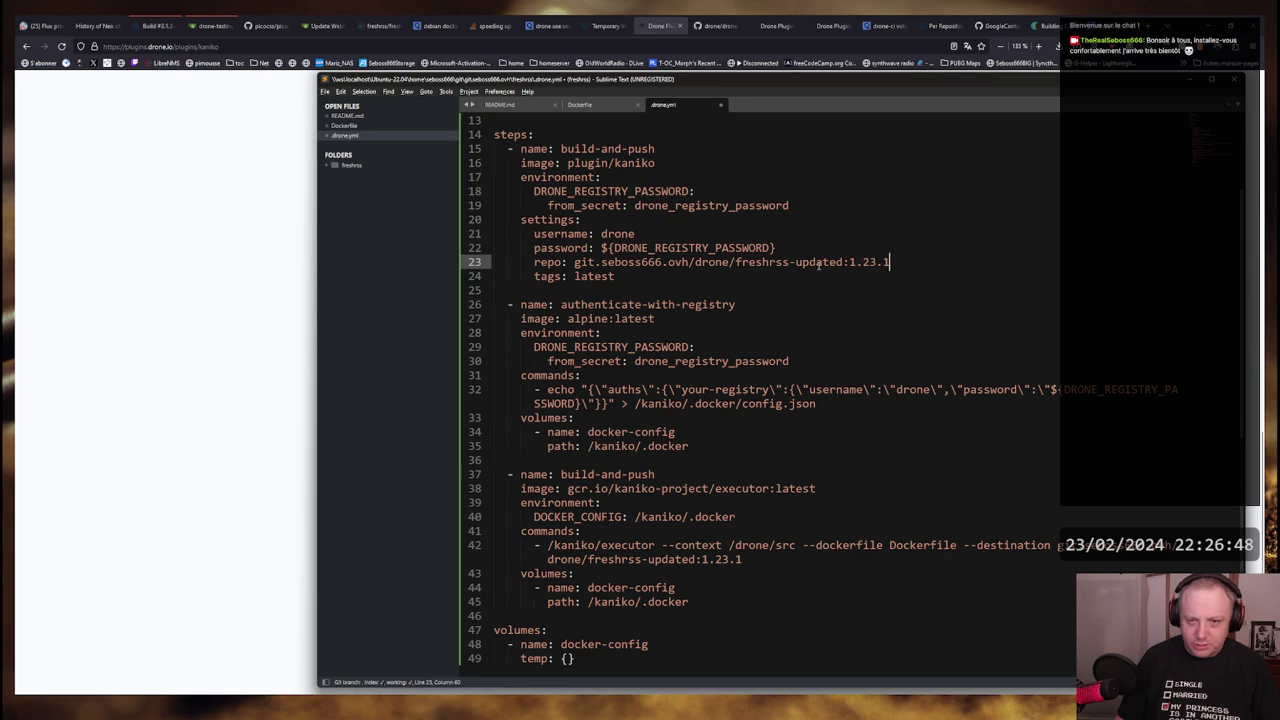
Replace the tags value latest in the new build-and-push step's settings with 1.23.1
{"action": "key", "text": "shift+Left"}
{"action": "key", "text": "shift+Left"}
{"action": "key", "text": "shift+Left"}
{"action": "key", "text": "shift+Left"}
{"action": "key", "text": "shift+Left"}
{"action": "key", "text": "shift+Left"}
{"action": "key", "text": "Right"}
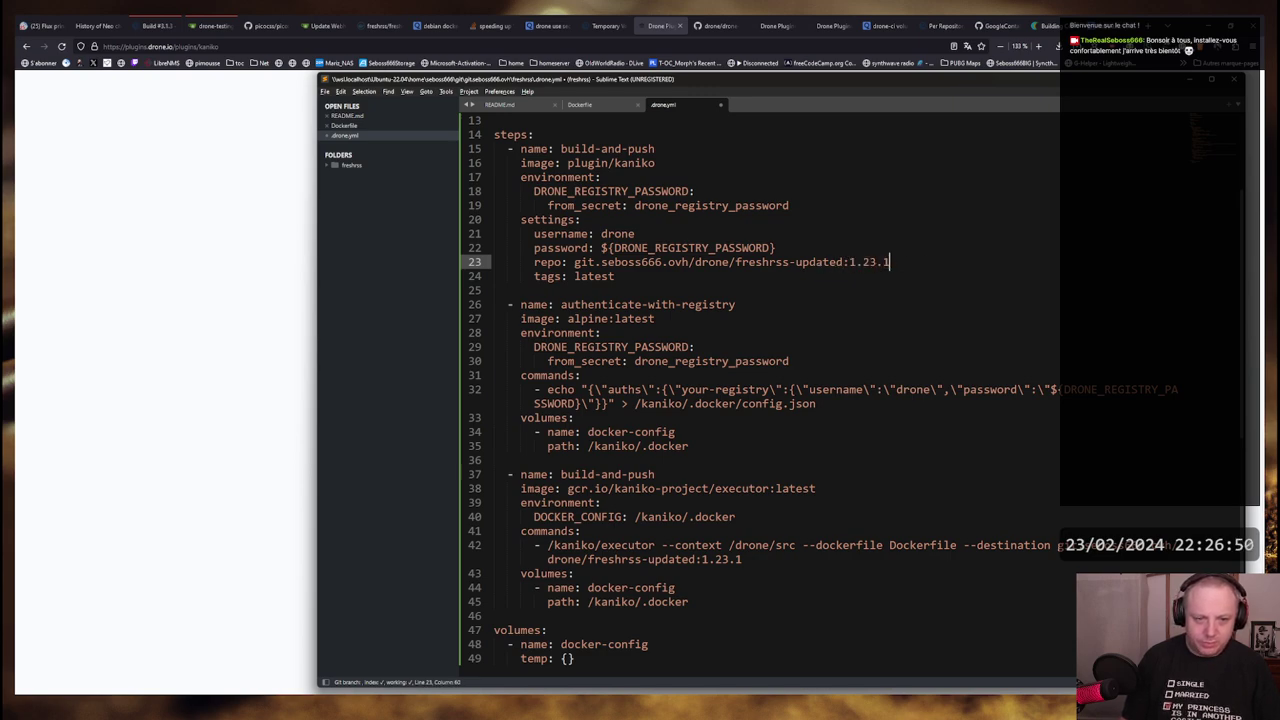
{"action": "key", "text": "Down"}
{"action": "key", "text": "ctrl+shift+Left"}
{"action": "type", "text": "1"}
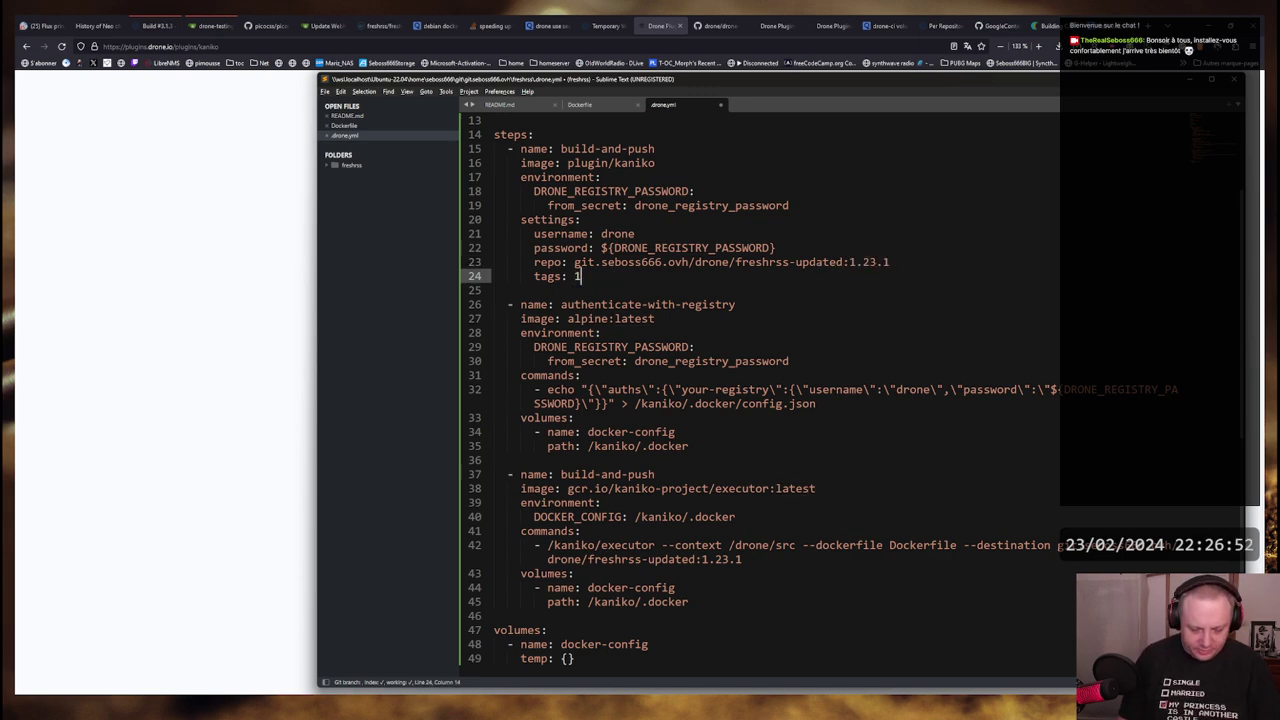
{"action": "type", "text": ".23.1"}
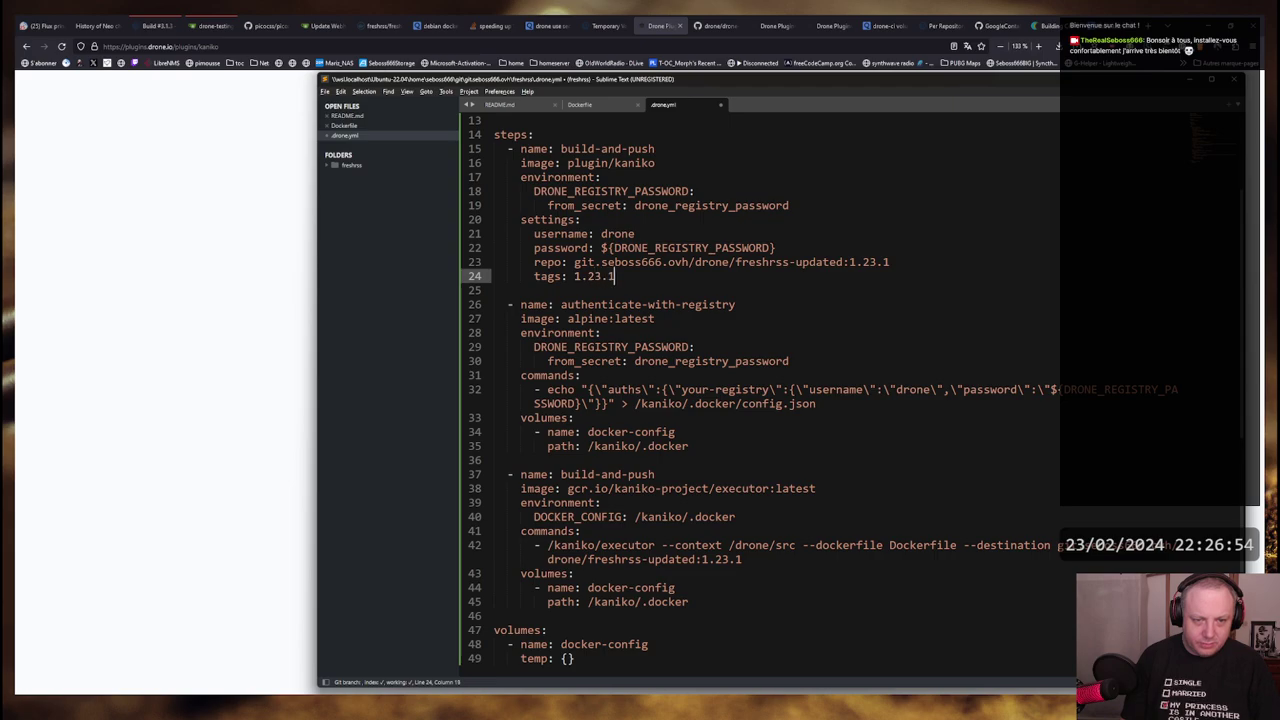
Remove the :1.23.1 suffix from the repo value, leaving git.seboss666.ovh/drone/freshrss-updated
{"action": "key", "text": "Up"}
{"action": "key", "text": "End"}
{"action": "key", "text": "BackSpace"}
{"action": "key", "text": "BackSpace"}
{"action": "key", "text": "BackSpace"}
{"action": "key", "text": "BackSpace"}
{"action": "key", "text": "BackSpace"}
{"action": "key", "text": "BackSpace"}
{"action": "key", "text": "BackSpace"}
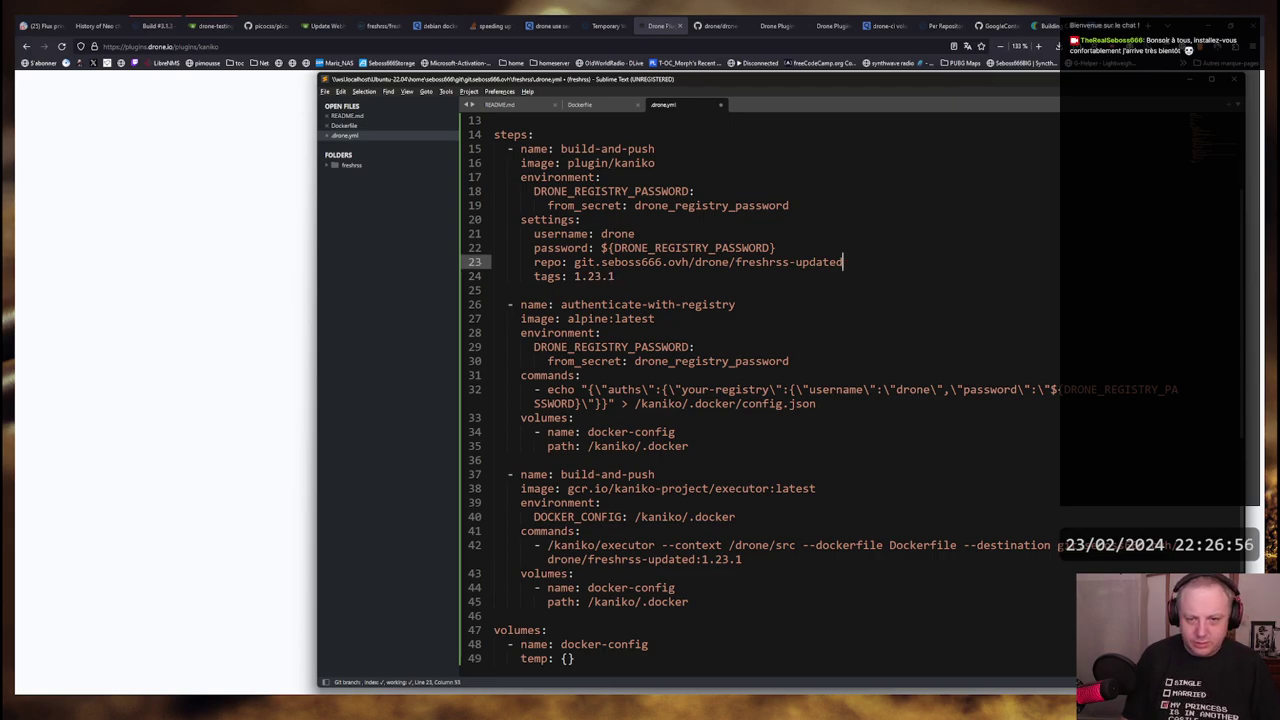
Review the Kaniko page's full property list again, from registry, username and password down to target and build_args
{"action": "key", "text": "alt+Tab"}
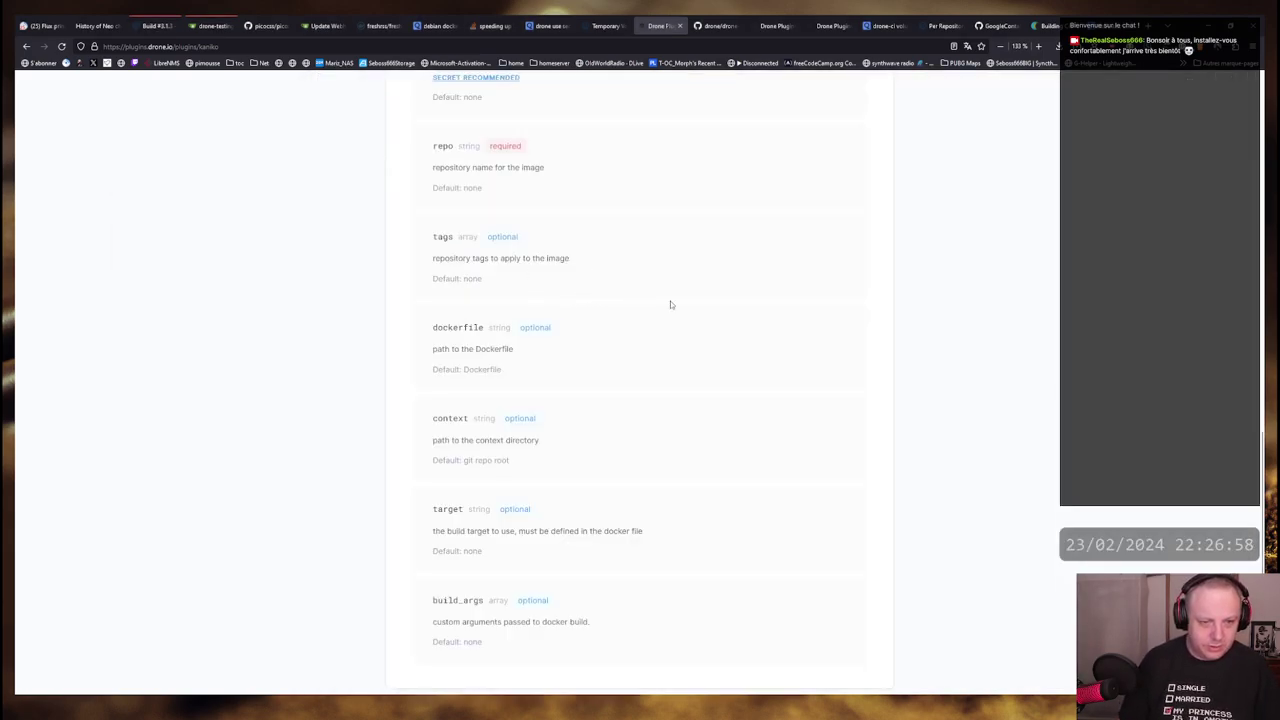
{"action": "scroll", "coordinate": [607, 314], "scroll_direction": "up", "scroll_amount": 5}
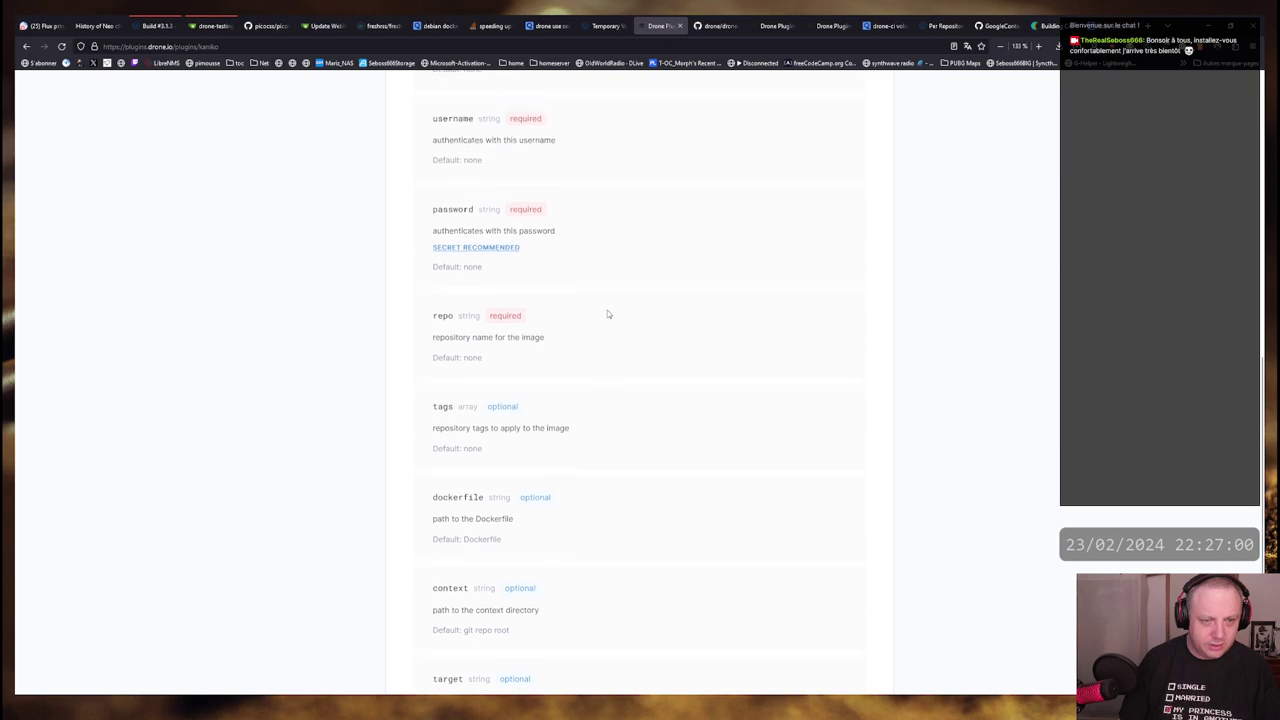
{"action": "scroll", "coordinate": [607, 314], "scroll_direction": "down", "scroll_amount": 5}
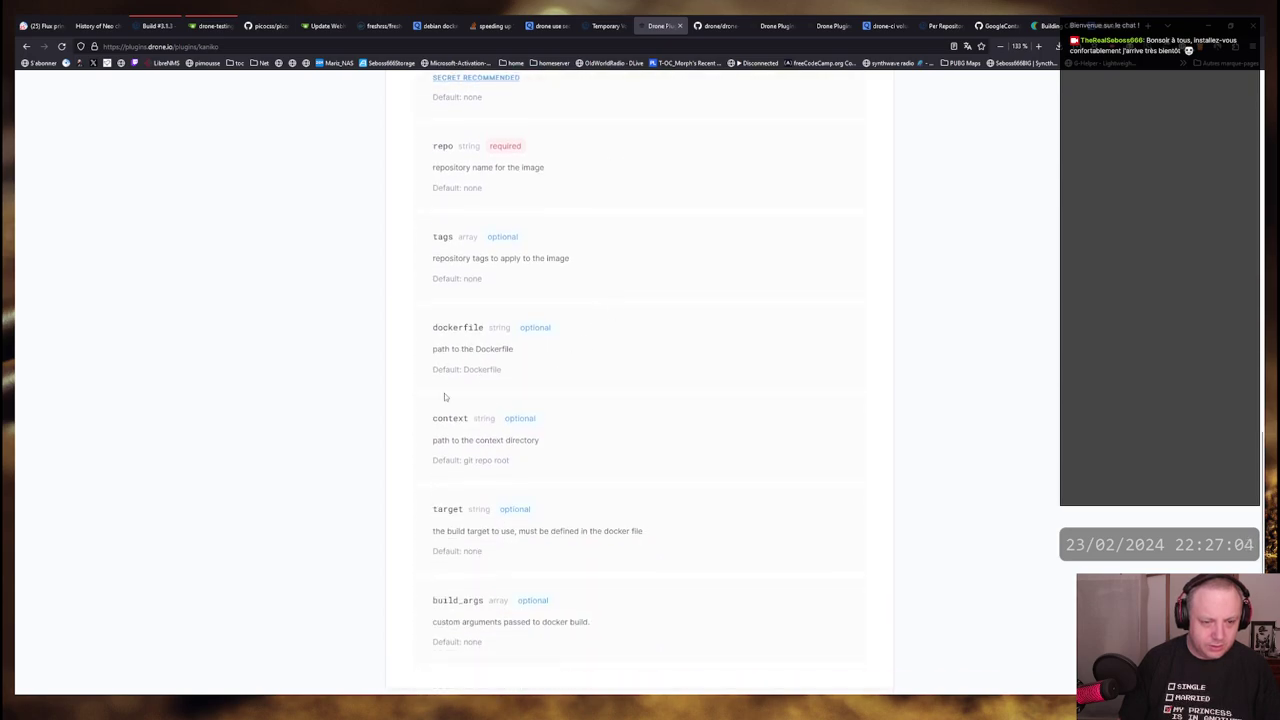
{"action": "mouse_move", "coordinate": [424, 517]}
{"action": "left_mouse_down"}
{"action": "mouse_move", "coordinate": [458, 531]}
{"action": "mouse_move", "coordinate": [640, 531]}
{"action": "mouse_move", "coordinate": [425, 532]}
{"action": "left_mouse_up"}
{"action": "left_click", "coordinate": [425, 532]}
{"action": "scroll", "coordinate": [423, 442], "scroll_direction": "up", "scroll_amount": 5}
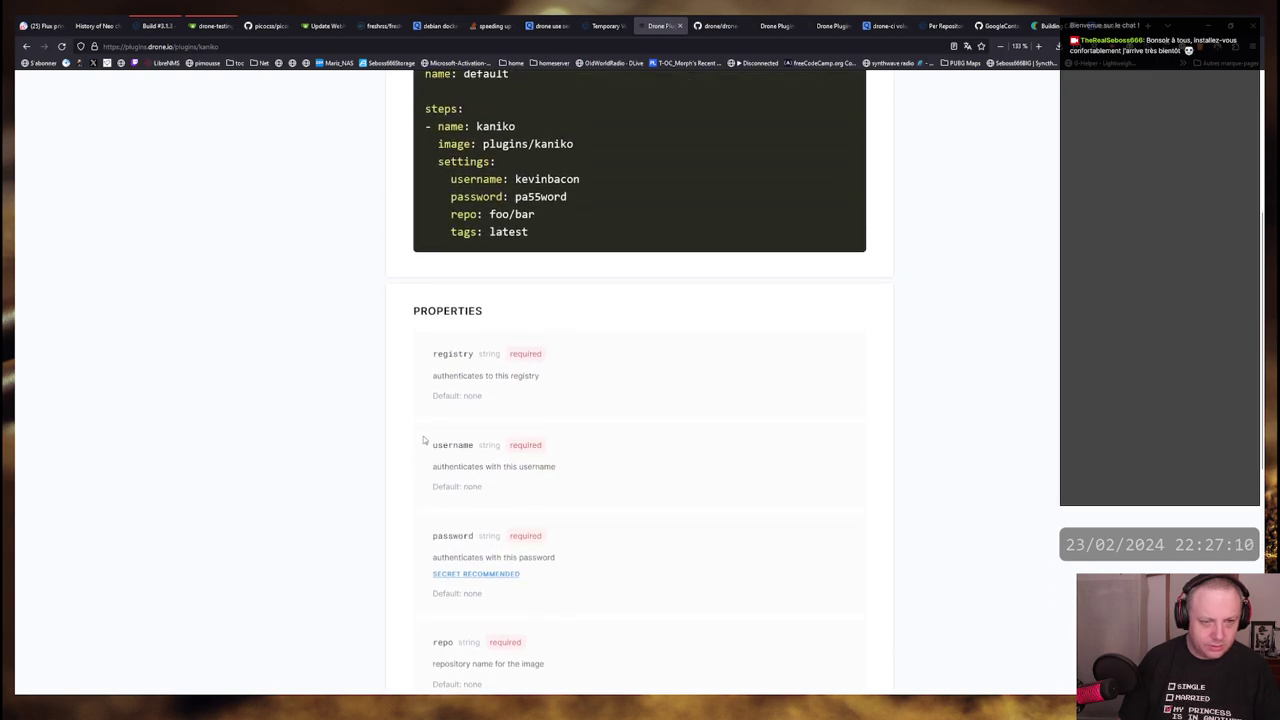
{"action": "scroll", "coordinate": [423, 436], "scroll_direction": "down", "scroll_amount": 1}
{"action": "scroll", "coordinate": [423, 436], "scroll_direction": "up", "scroll_amount": 2}
{"action": "scroll", "coordinate": [423, 436], "scroll_direction": "down", "scroll_amount": 6}
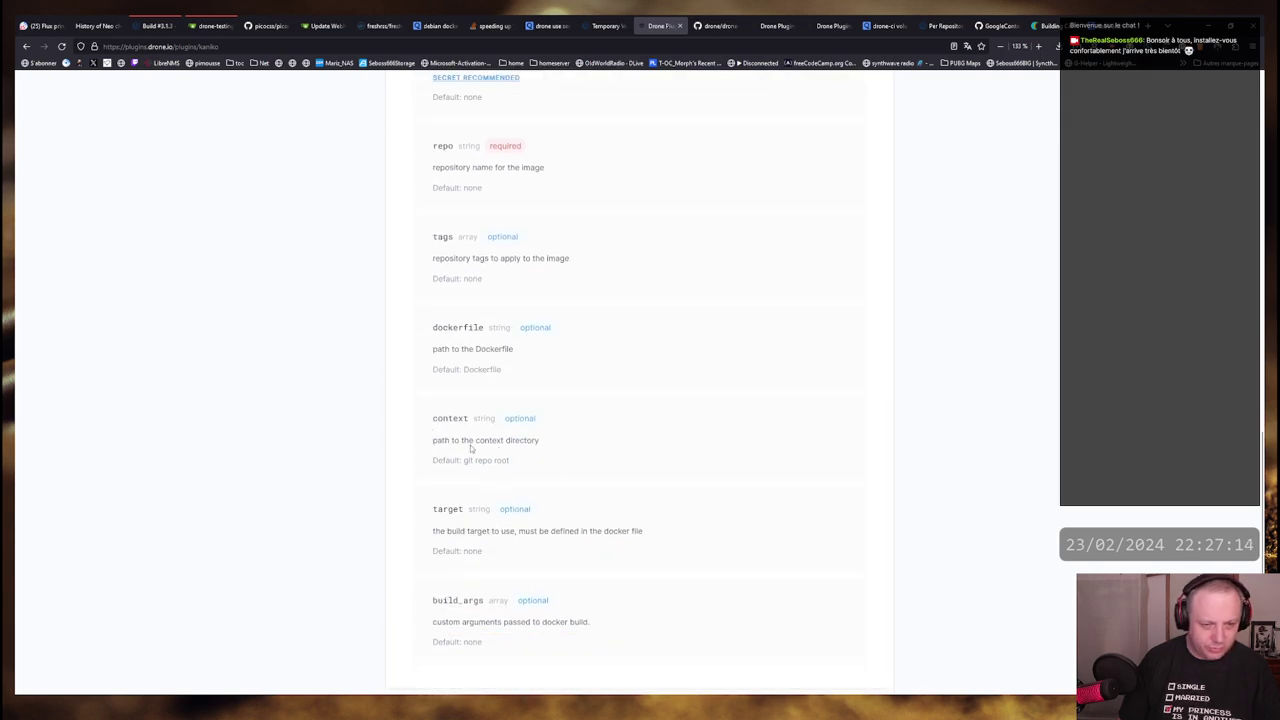
Delete the authenticate-with-registry step and the old executor-based build-and-push step from .drone.yml
{"action": "key", "text": "alt+Tab"}
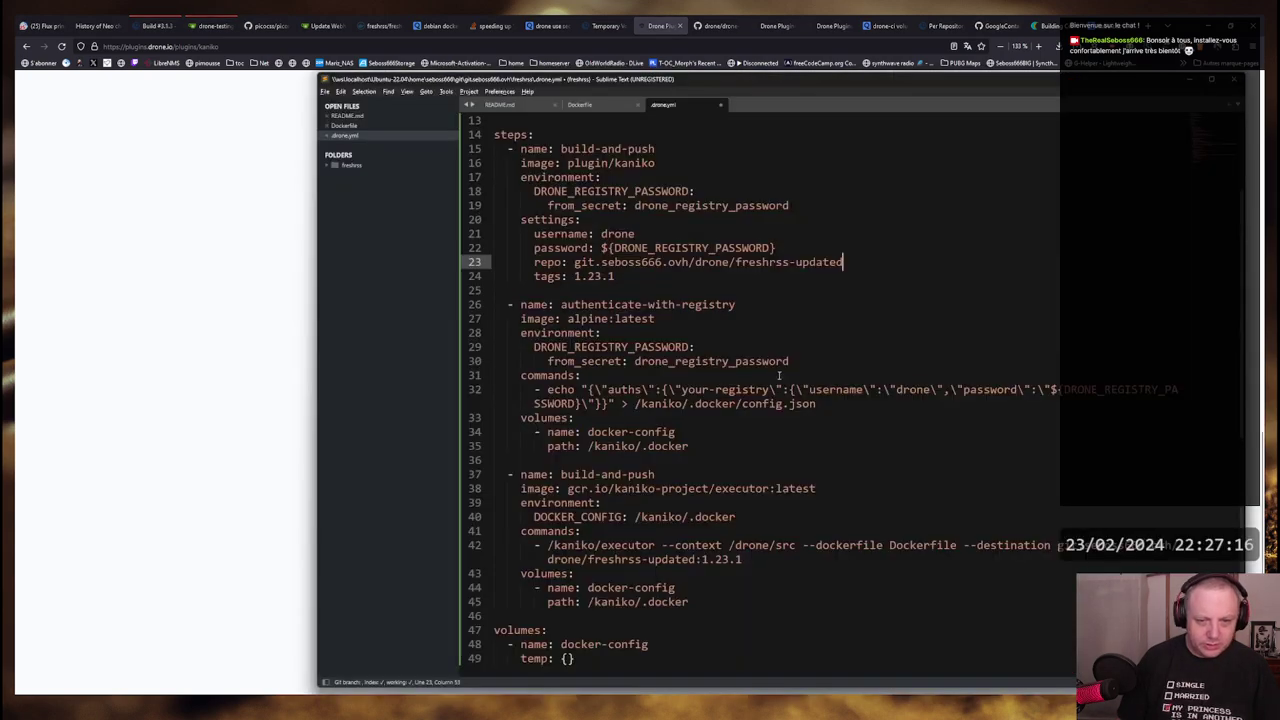
{"action": "scroll", "coordinate": [815, 350], "scroll_direction": "down", "scroll_amount": 2}
{"action": "left_click_drag", "start_coordinate": [800, 205], "coordinate": [868, 515]}
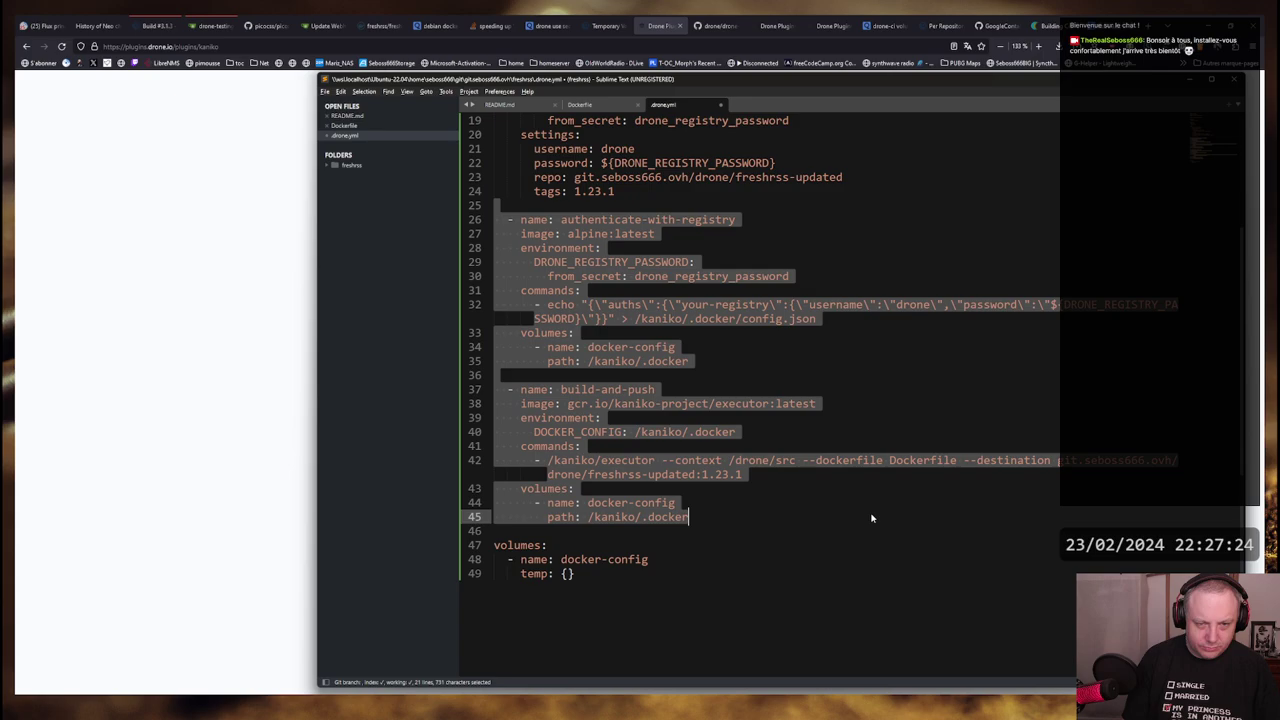
{"action": "key", "text": "BackSpace"}
Delete the docker-config volumes block at the end of .drone.yml and save the file
{"action": "key", "text": "Down"}
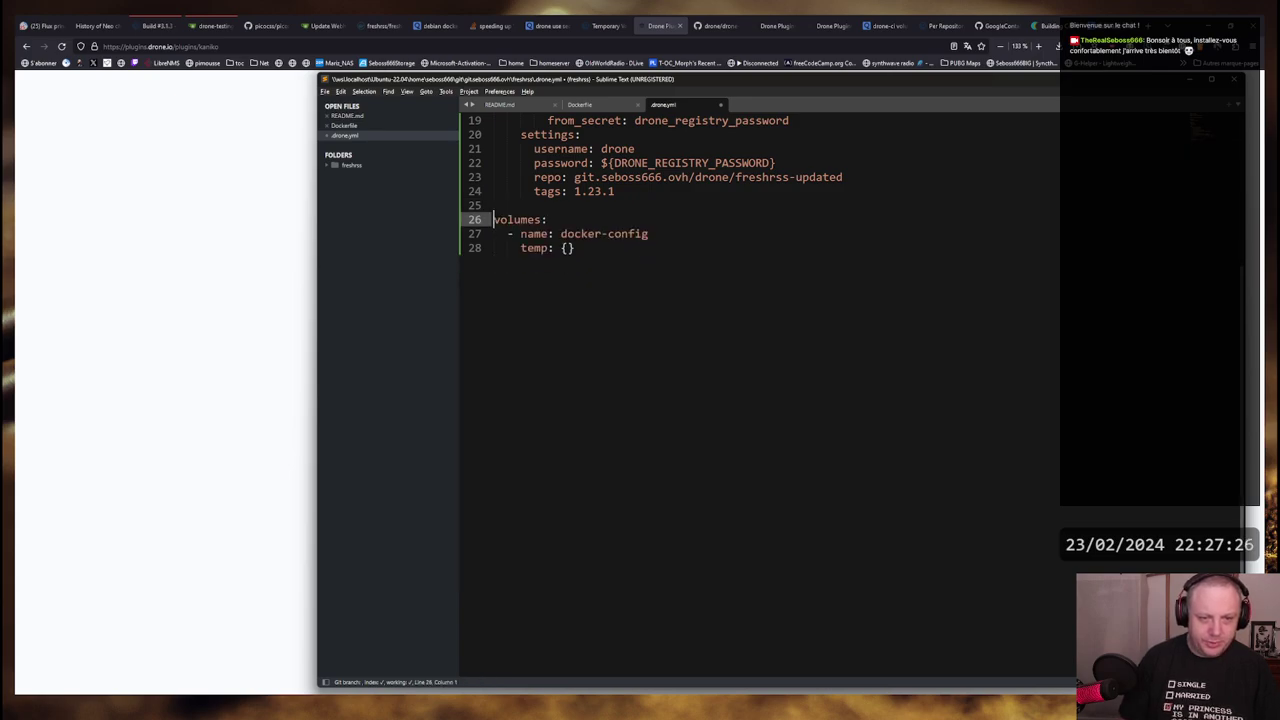
{"action": "key", "text": "shift+Down"}
{"action": "key", "text": "shift+Down"}
{"action": "key", "text": "shift+Down"}
{"action": "key", "text": "shift+Down"}
{"action": "key", "text": "BackSpace"}
{"action": "key", "text": "BackSpace"}
{"action": "key", "text": "ctrl+s"}
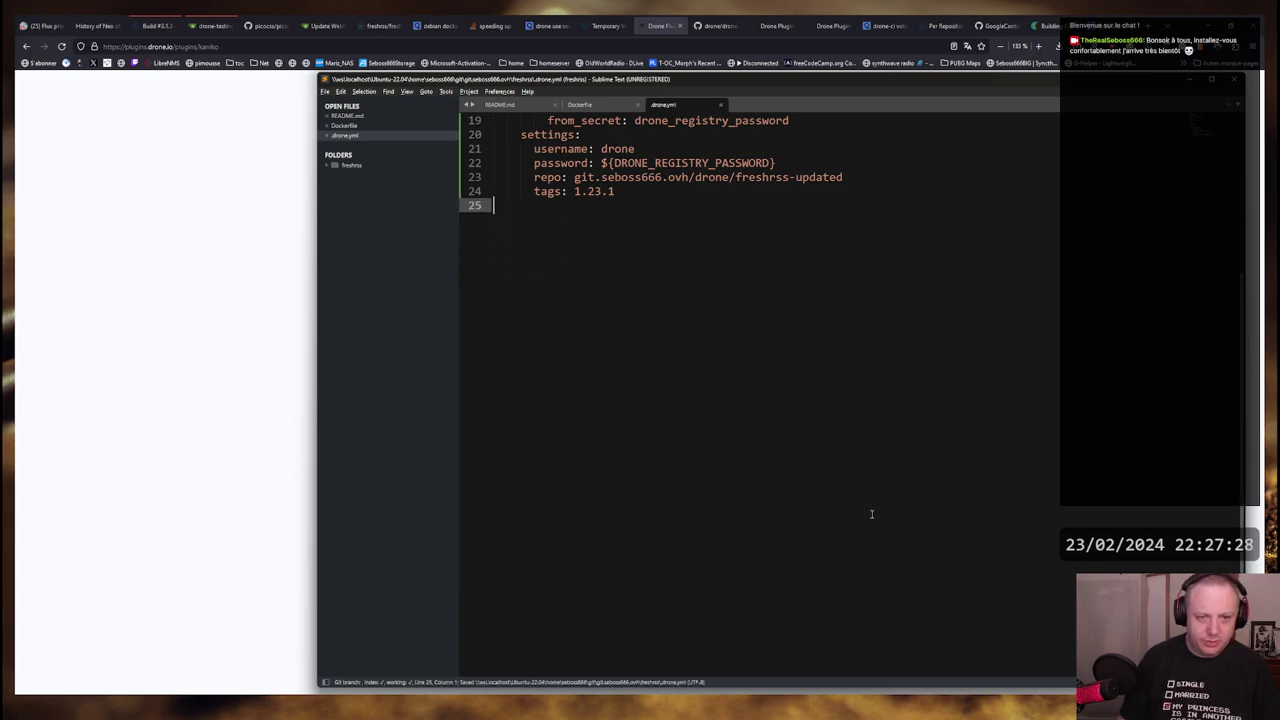
{"action": "scroll", "coordinate": [803, 446], "scroll_direction": "up", "scroll_amount": 6}
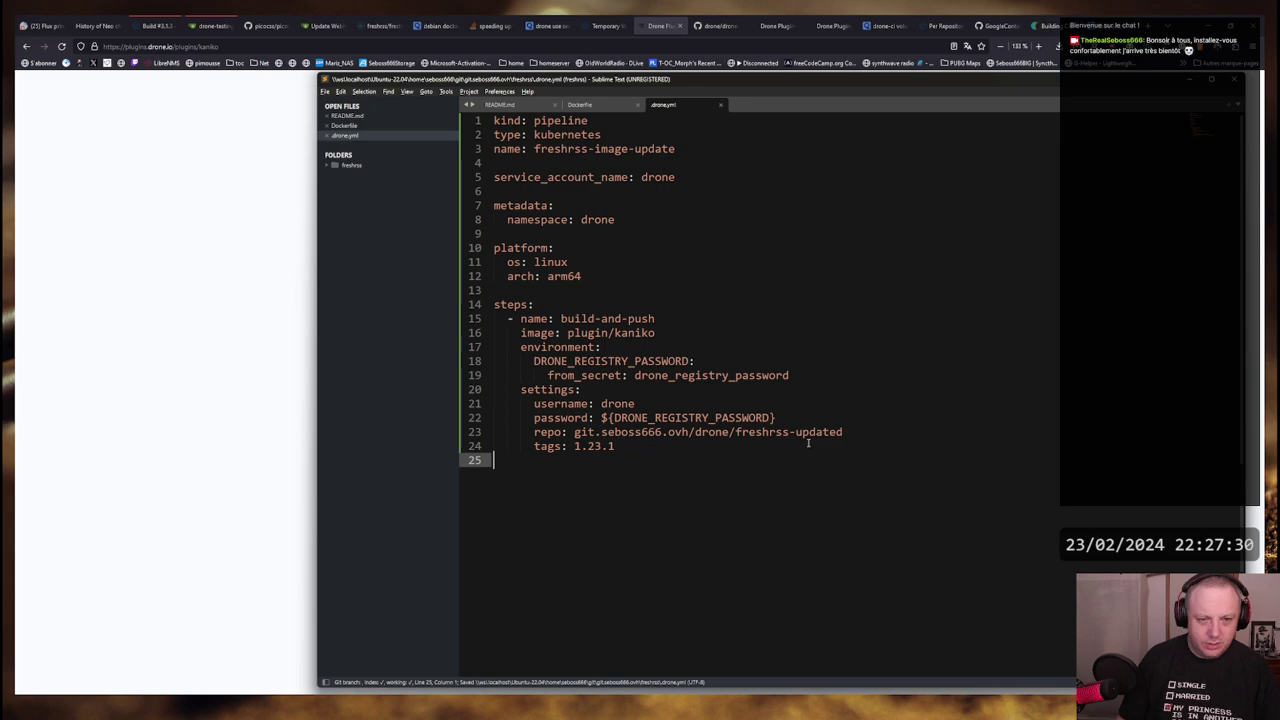
Switch to the Ubuntu terminal, check the freshrss repository's git status and stage .drone.yml
{"action": "key", "text": "alt+Tab"}
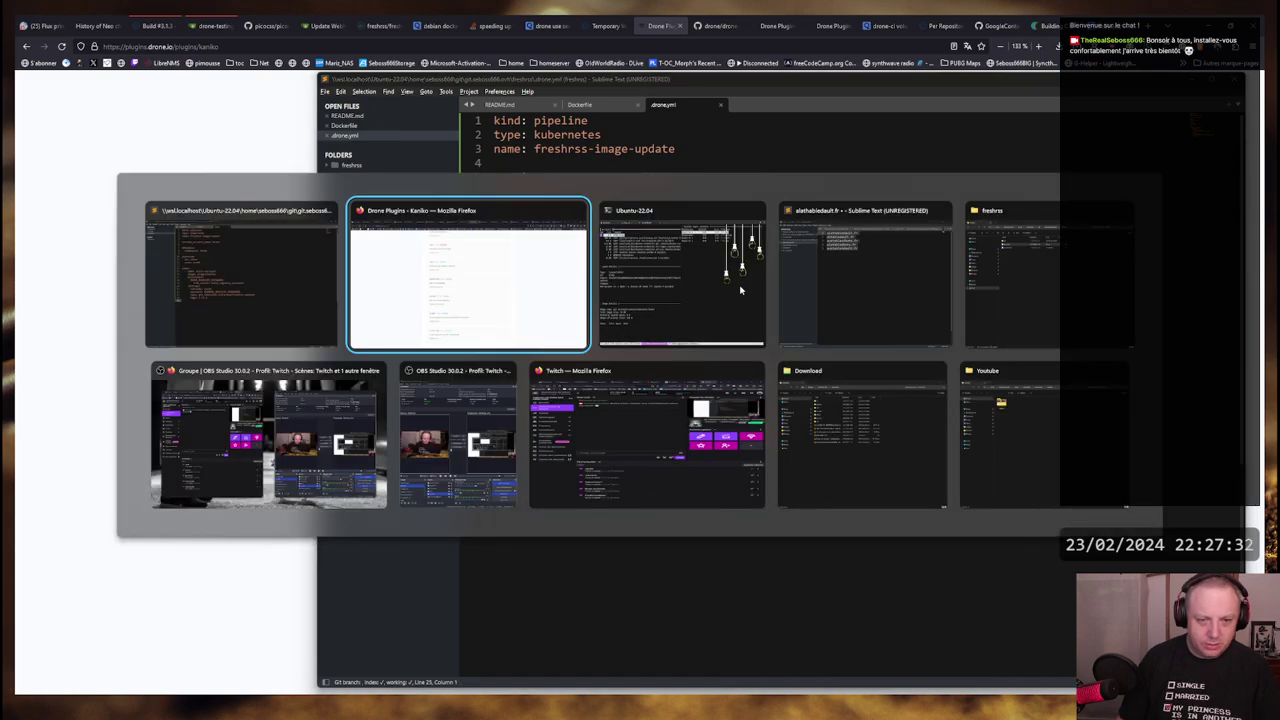
{"action": "left_click", "coordinate": [490, 419]}
{"action": "key", "text": "ctrl+c"}
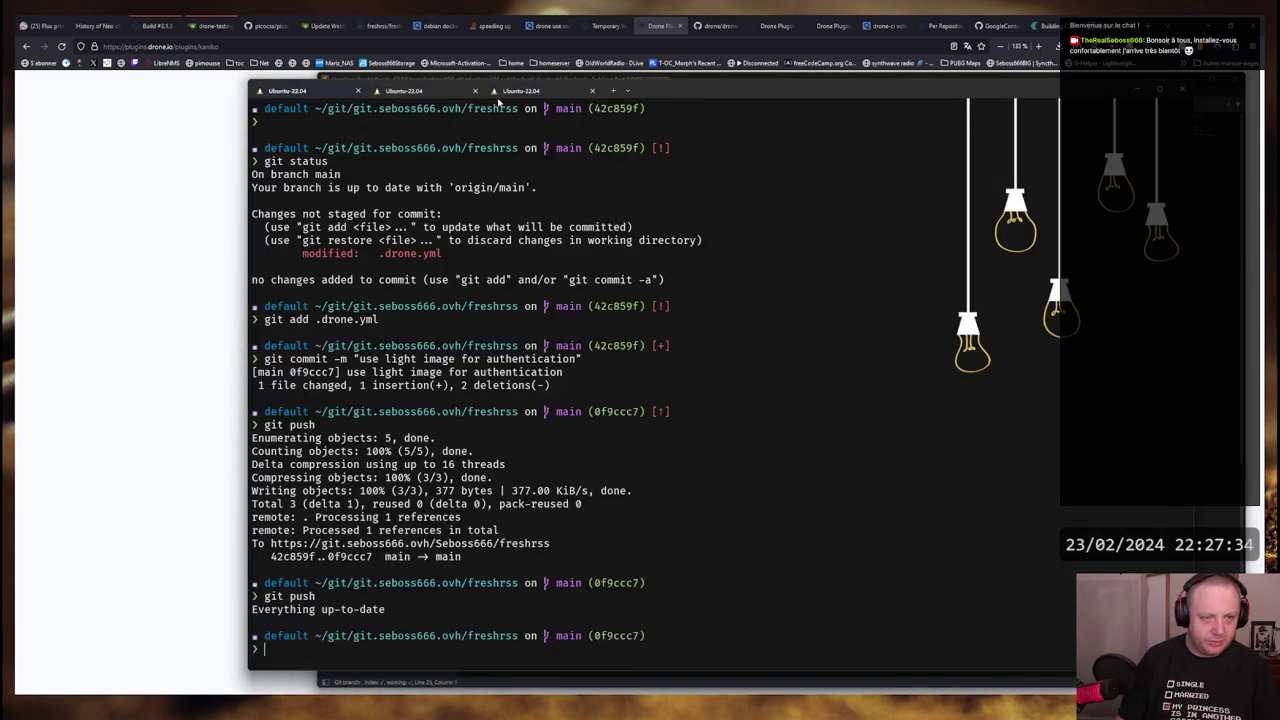
{"action": "type", "text": "git status"}
{"action": "key", "text": "Return"}
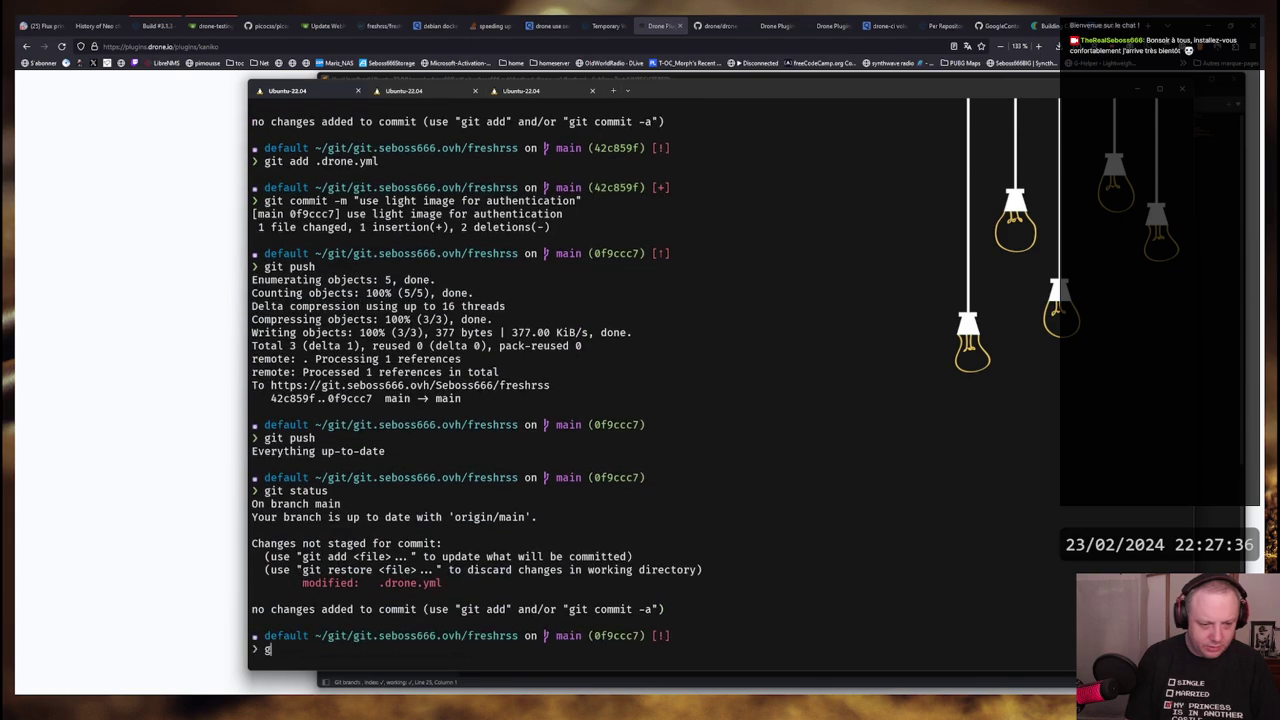
{"action": "type", "text": "git add .drone.yml"}
{"action": "key", "text": "Return"}
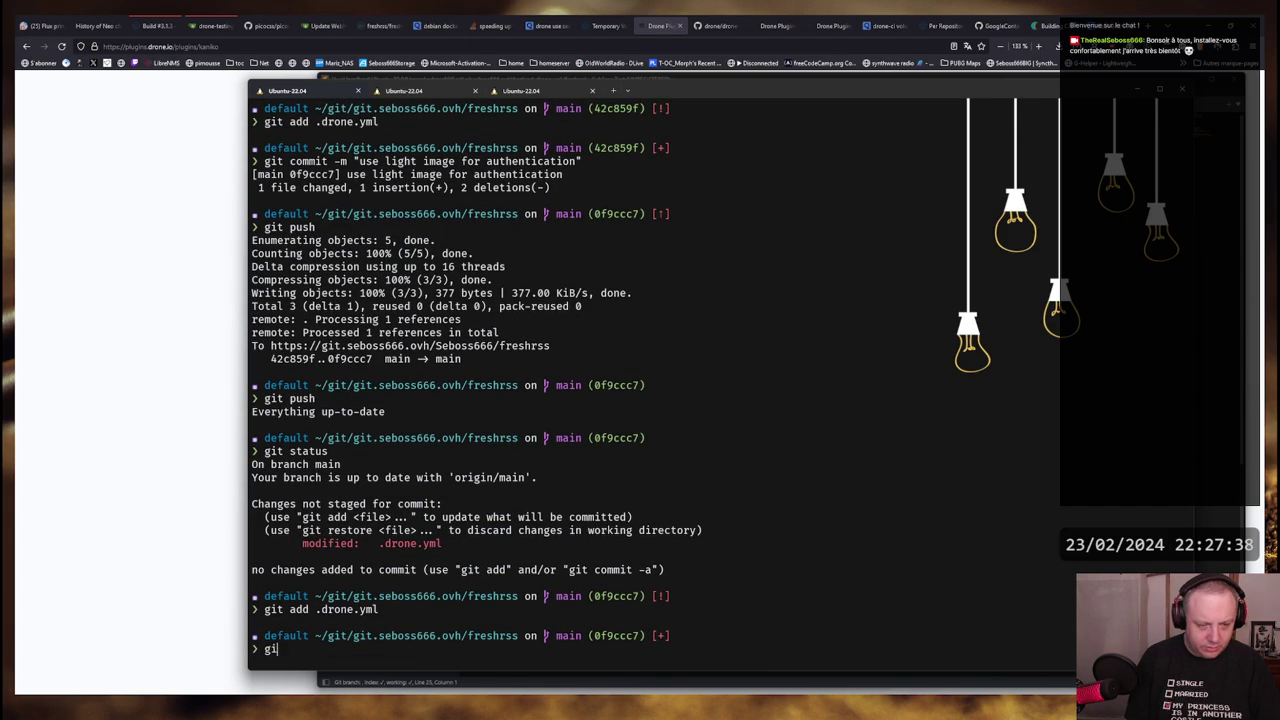
Commit the staged .drone.yml with the message "use kaniko plugin instead" and enter the git push command without running it
{"action": "type", "text": "git commit -m \"use kaniko pluy"}
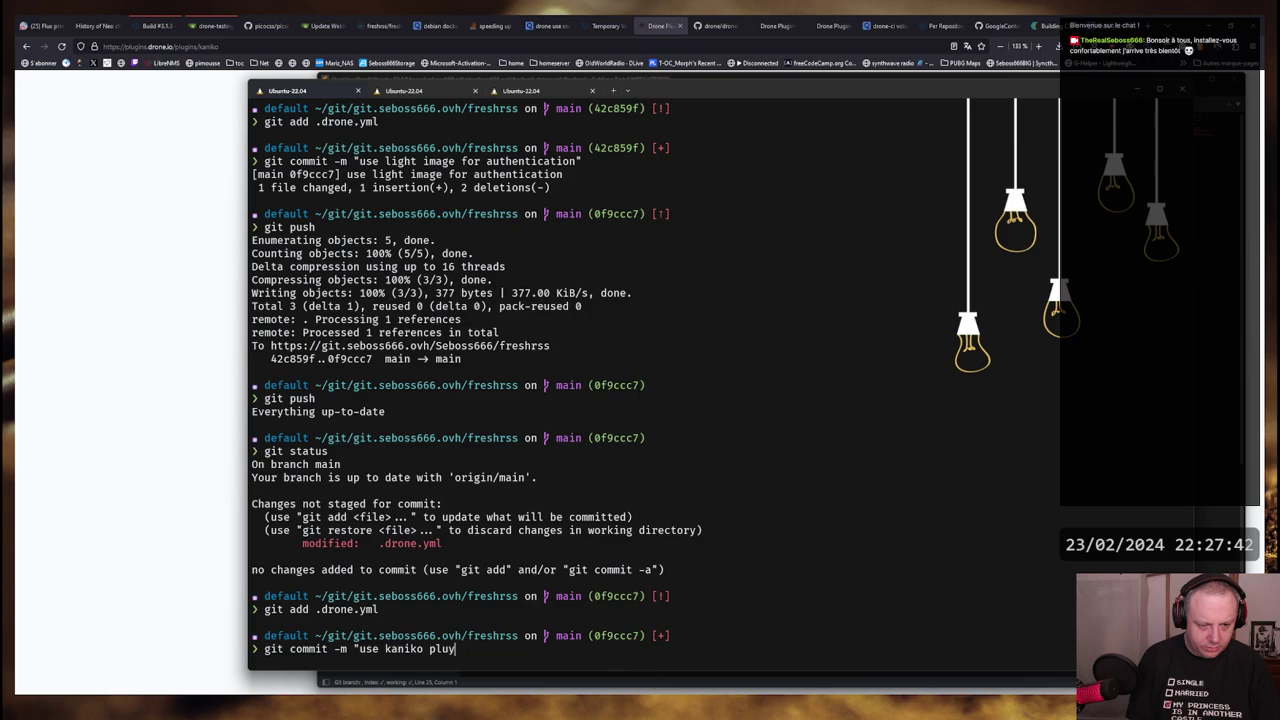
{"action": "key", "text": "BackSpace"}
{"action": "type", "text": "g"}
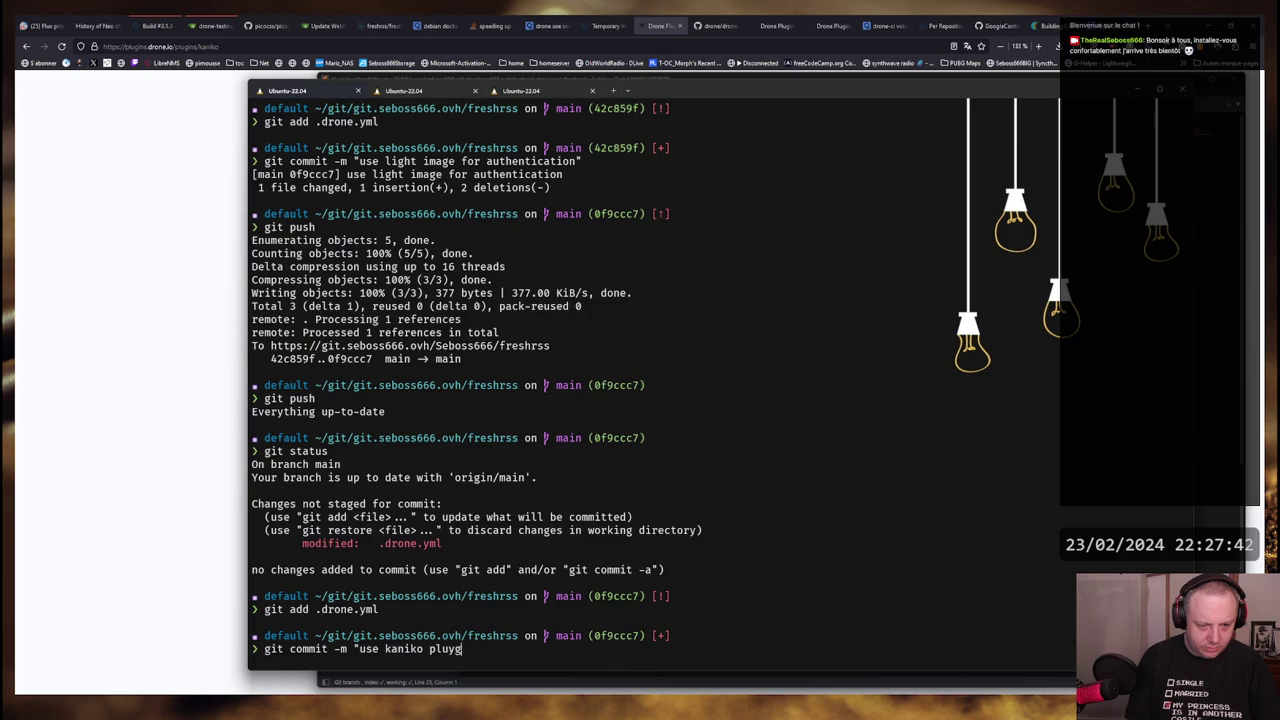
{"action": "type", "text": "in instead\""}
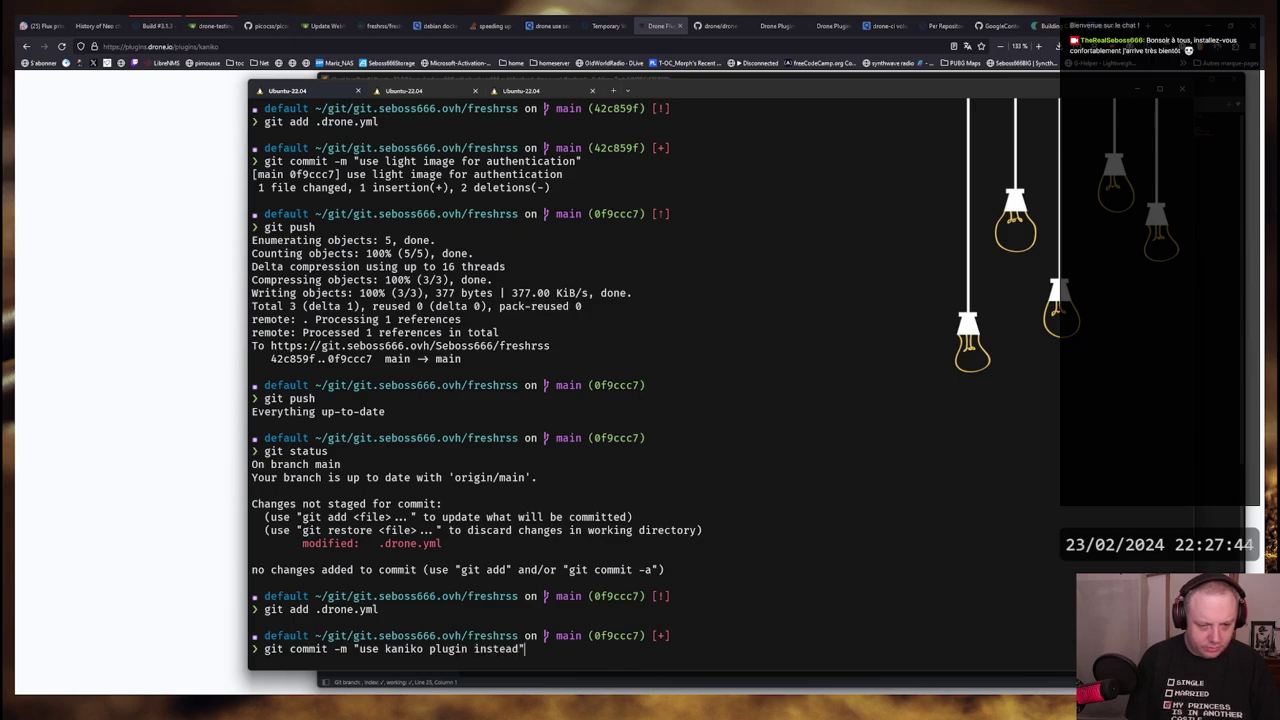
{"action": "key", "text": "Return"}
{"action": "type", "text": "git push"}
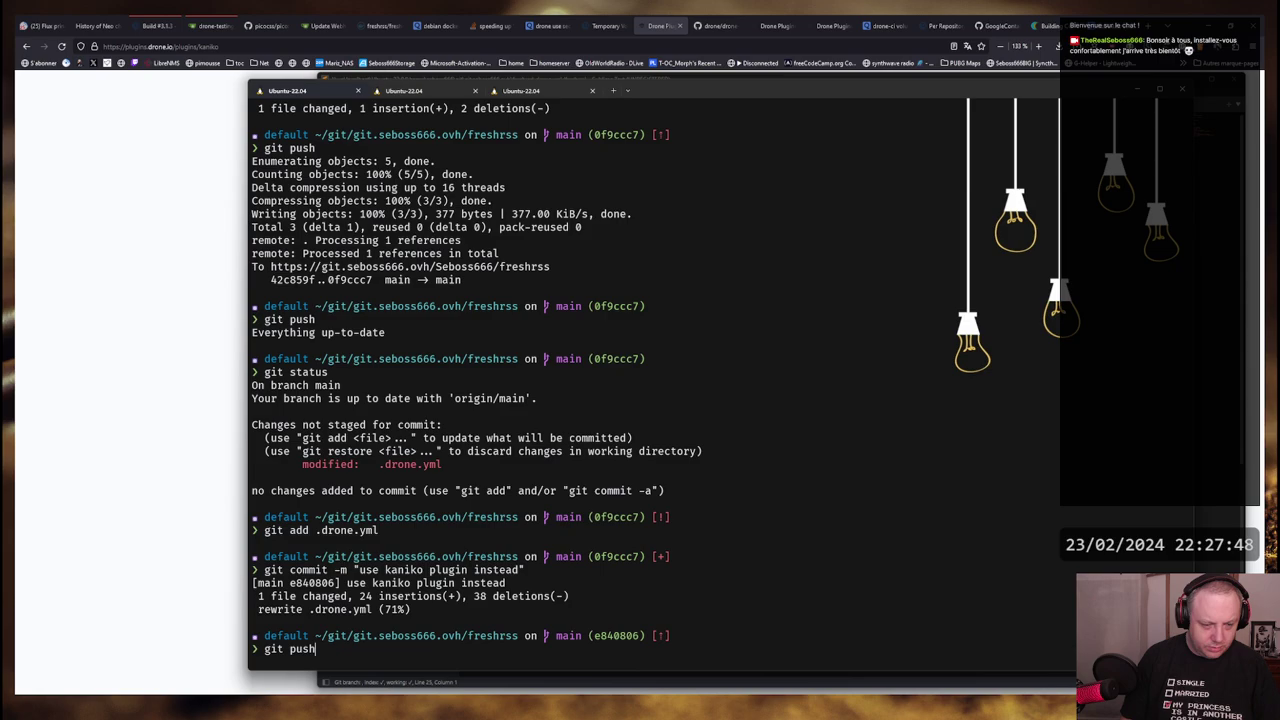
Recheck .drone.yml in the editor, and review the Kaniko plugin page's pipeline example and property list in the browser
{"action": "key", "text": "alt+Tab"}
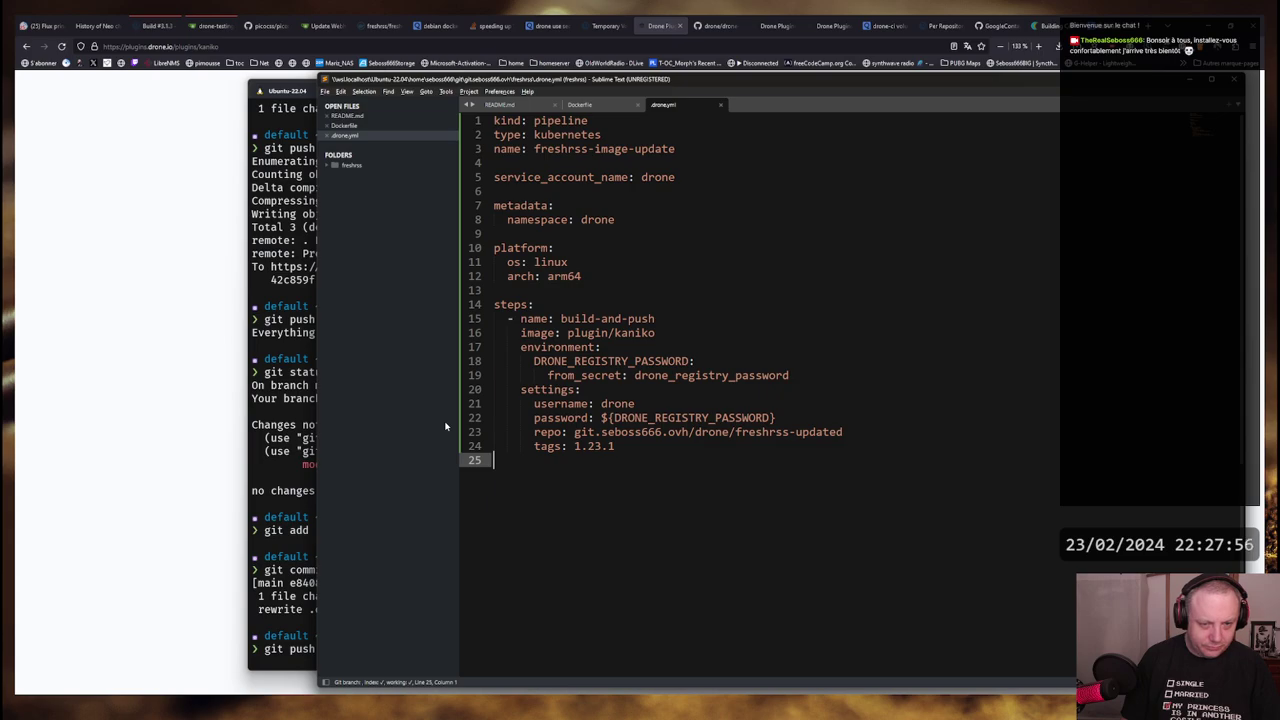
{"action": "key", "text": "alt+Tab"}
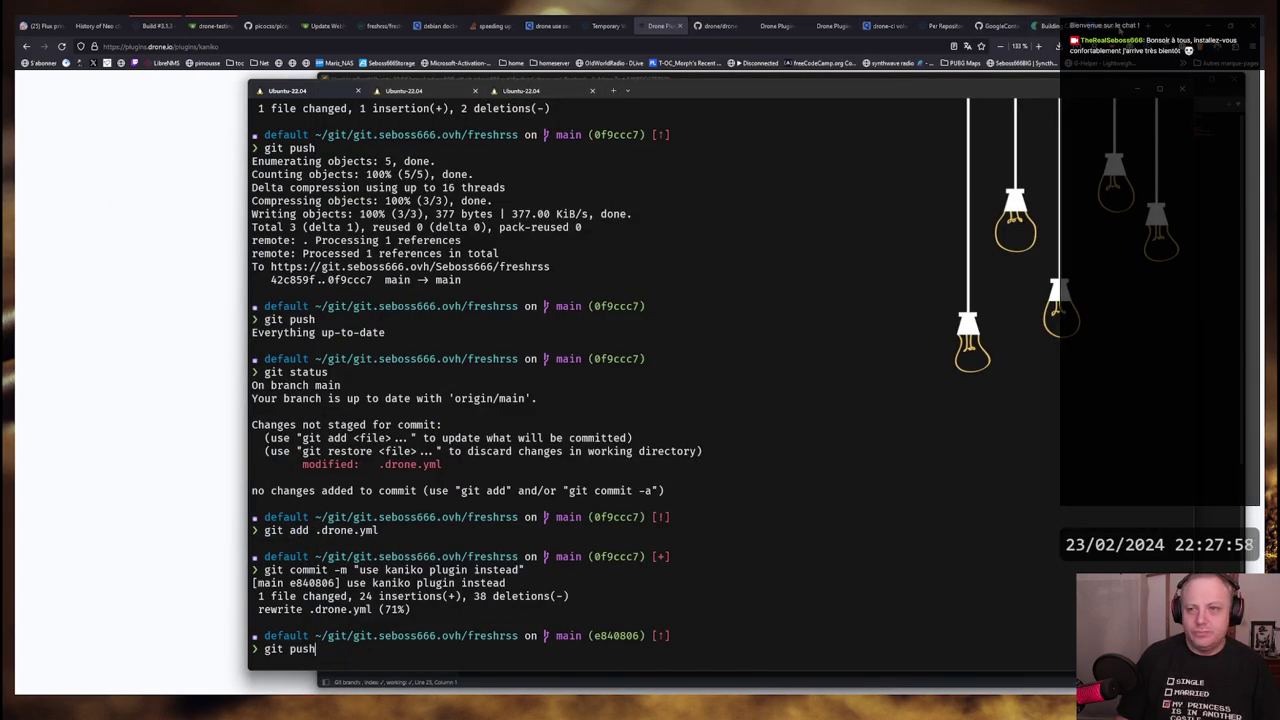
{"action": "left_click", "coordinate": [1040, 26]}
{"action": "left_click", "coordinate": [941, 27]}
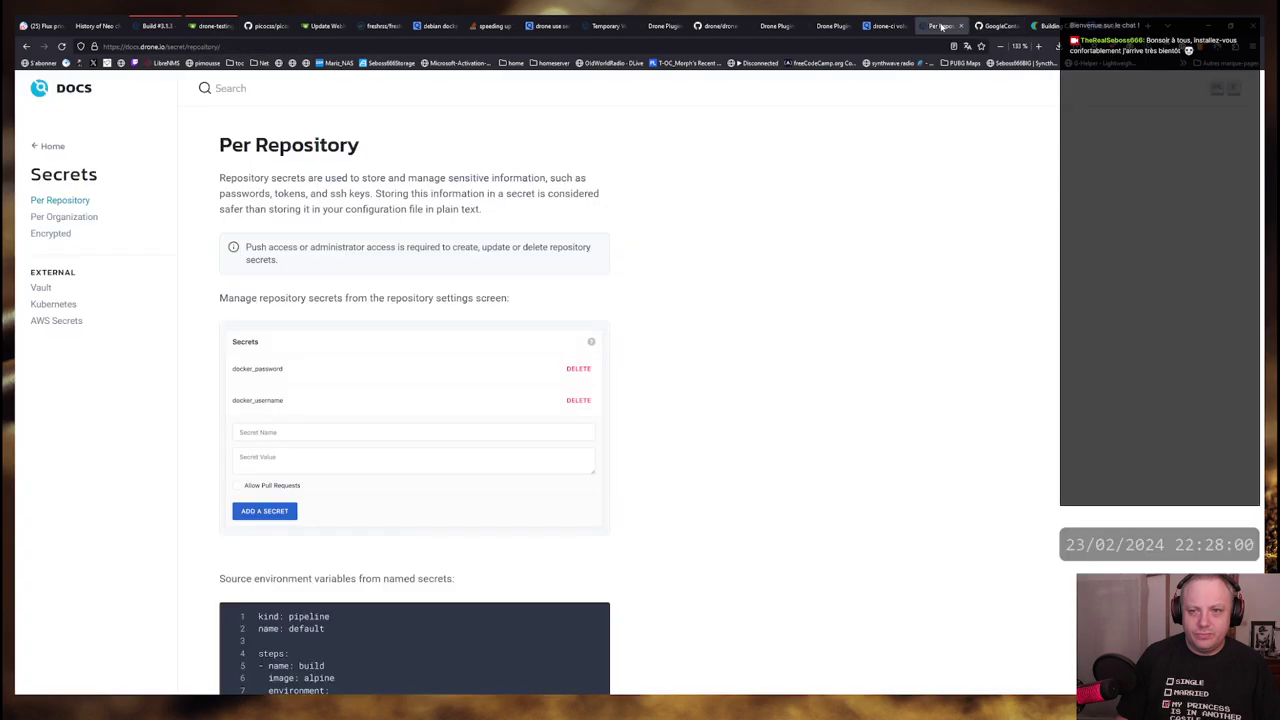
{"action": "left_click", "coordinate": [995, 26]}
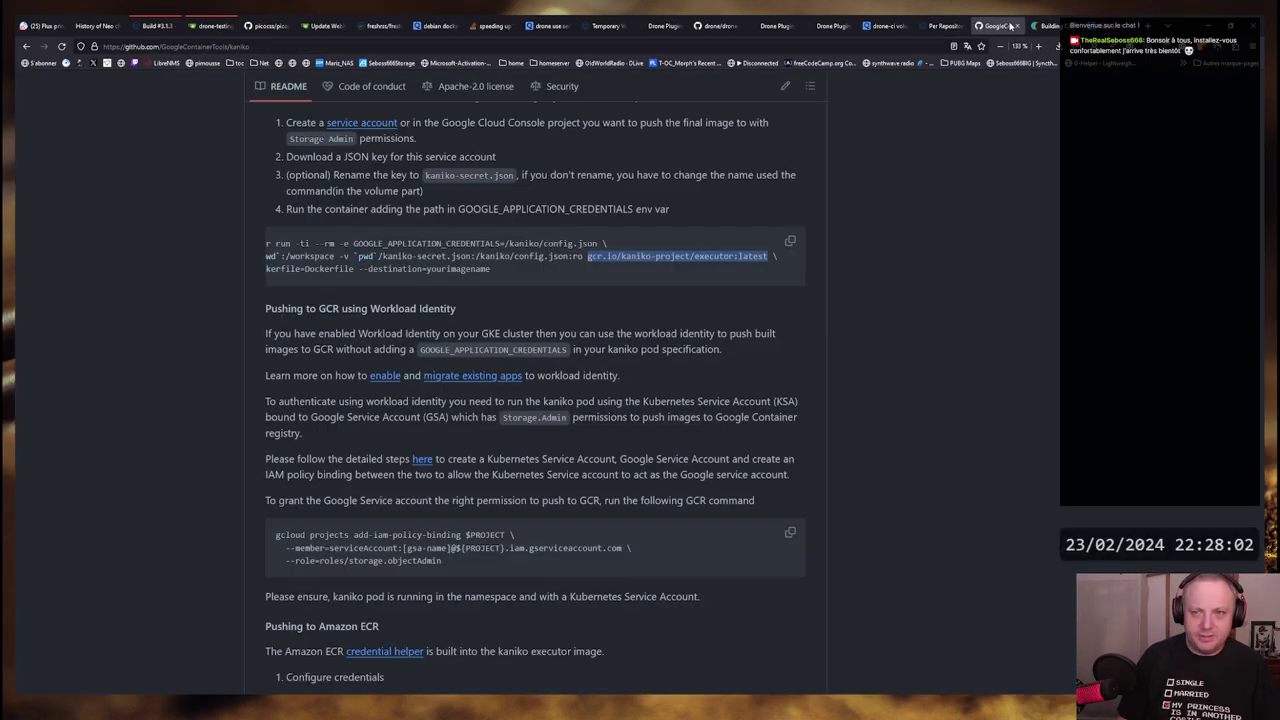
{"action": "left_click", "coordinate": [822, 27]}
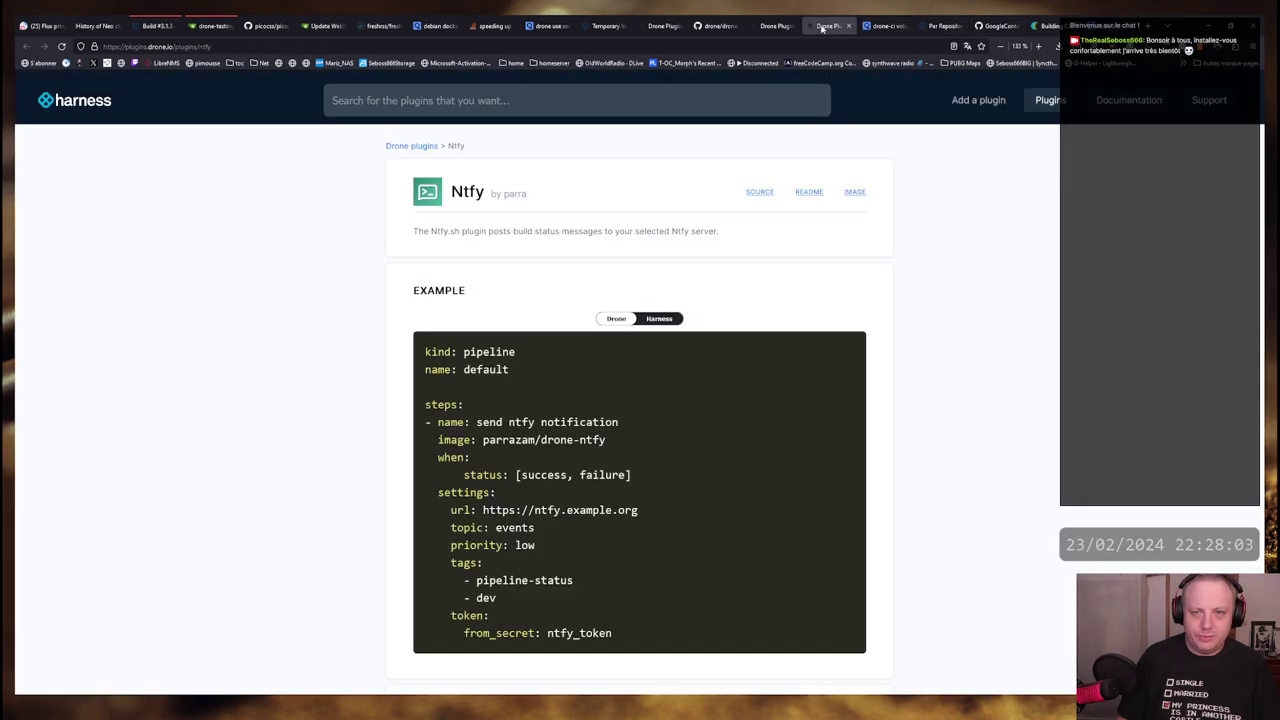
{"action": "left_click", "coordinate": [716, 26]}
{"action": "left_click", "coordinate": [655, 27]}
{"action": "scroll", "coordinate": [597, 317], "scroll_direction": "up", "scroll_amount": 6}
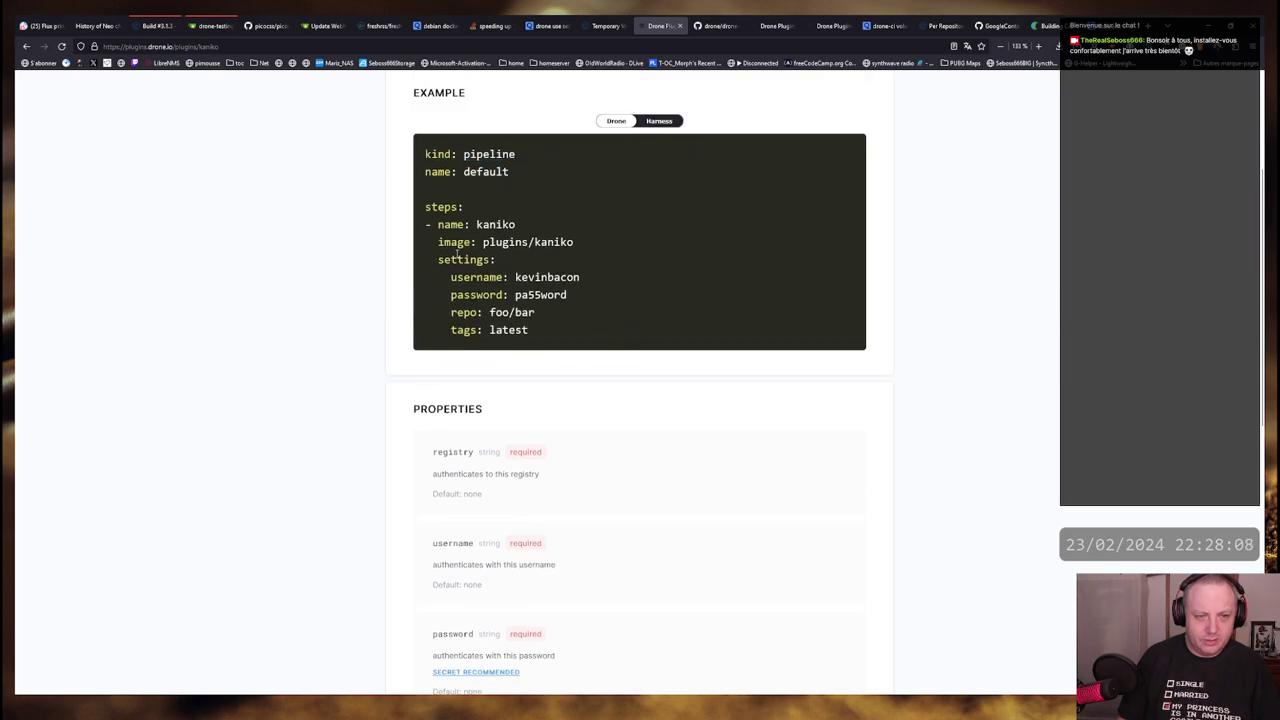
{"action": "scroll", "coordinate": [584, 261], "scroll_direction": "down", "scroll_amount": 6}
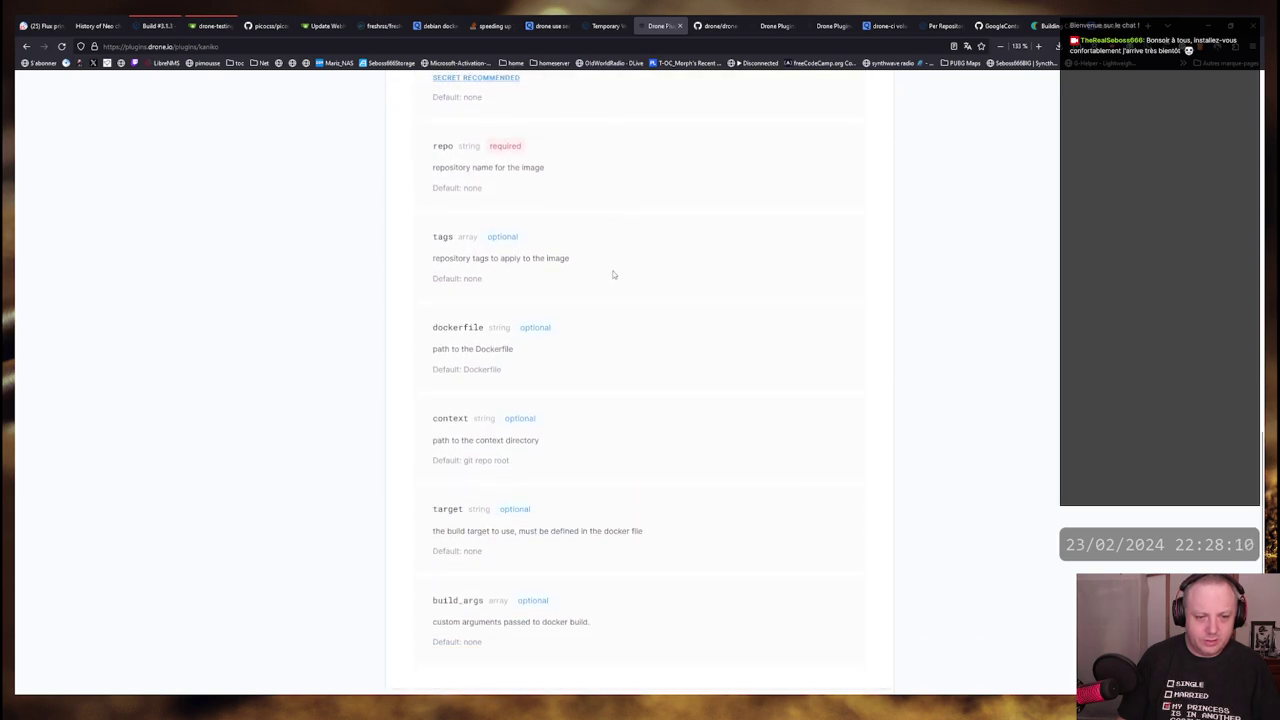
Return to the Ubuntu terminal and push the commit to the remote freshrss repository
{"action": "key", "text": "alt+Tab"}
{"action": "type", "text": "git push"}
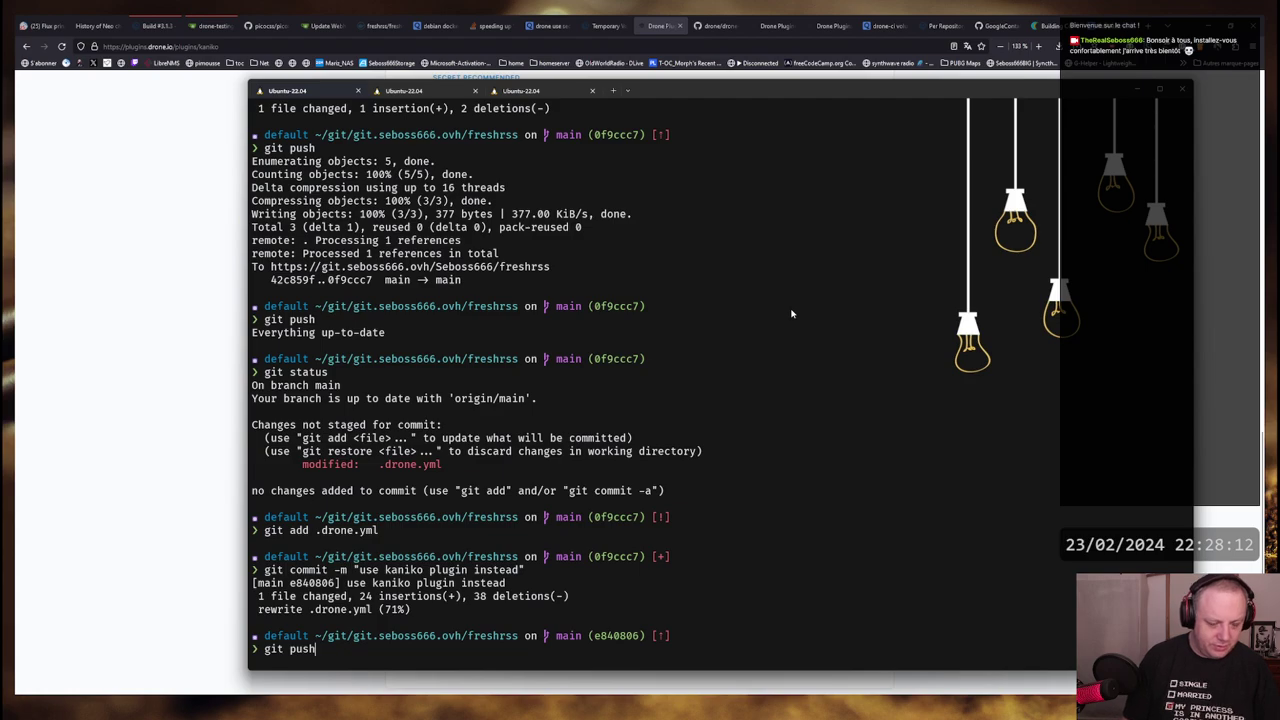
{"action": "key", "text": "Return"}
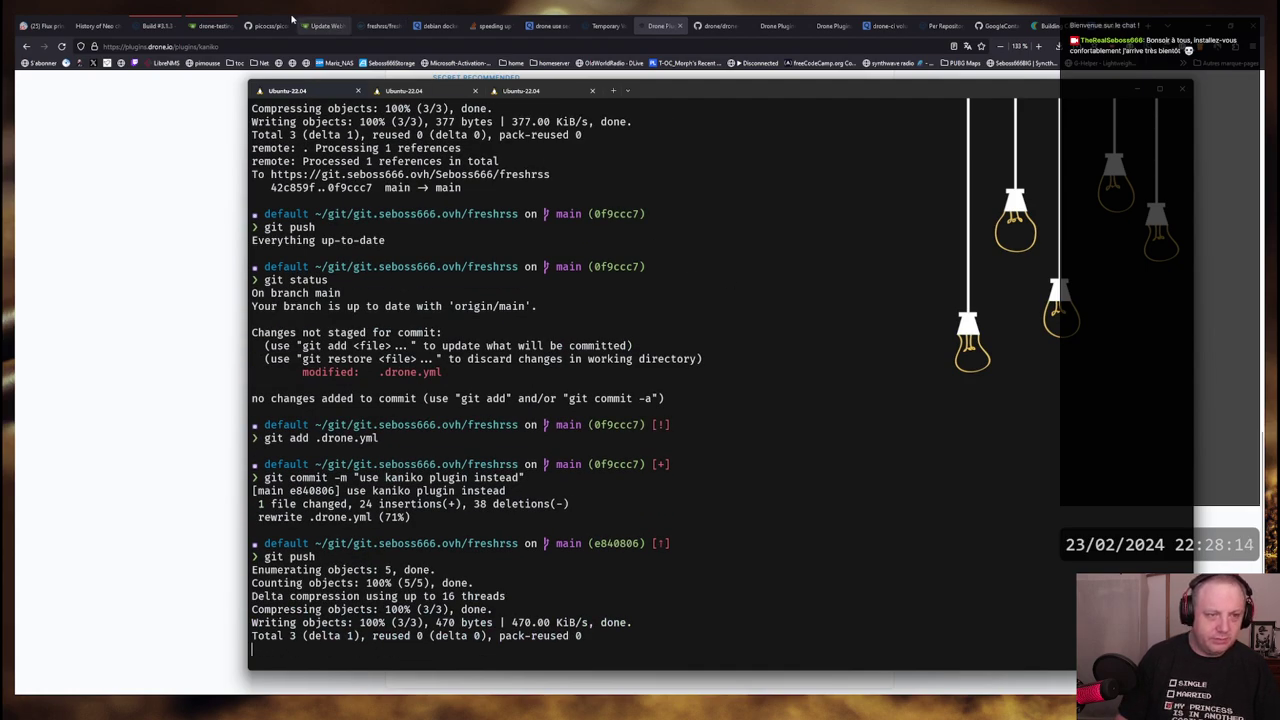
Switch to Drone CI in Firefox and inspect build #3's console logs for clone, authenticate-with-registry and build-and-push
{"action": "left_click", "coordinate": [155, 25]}
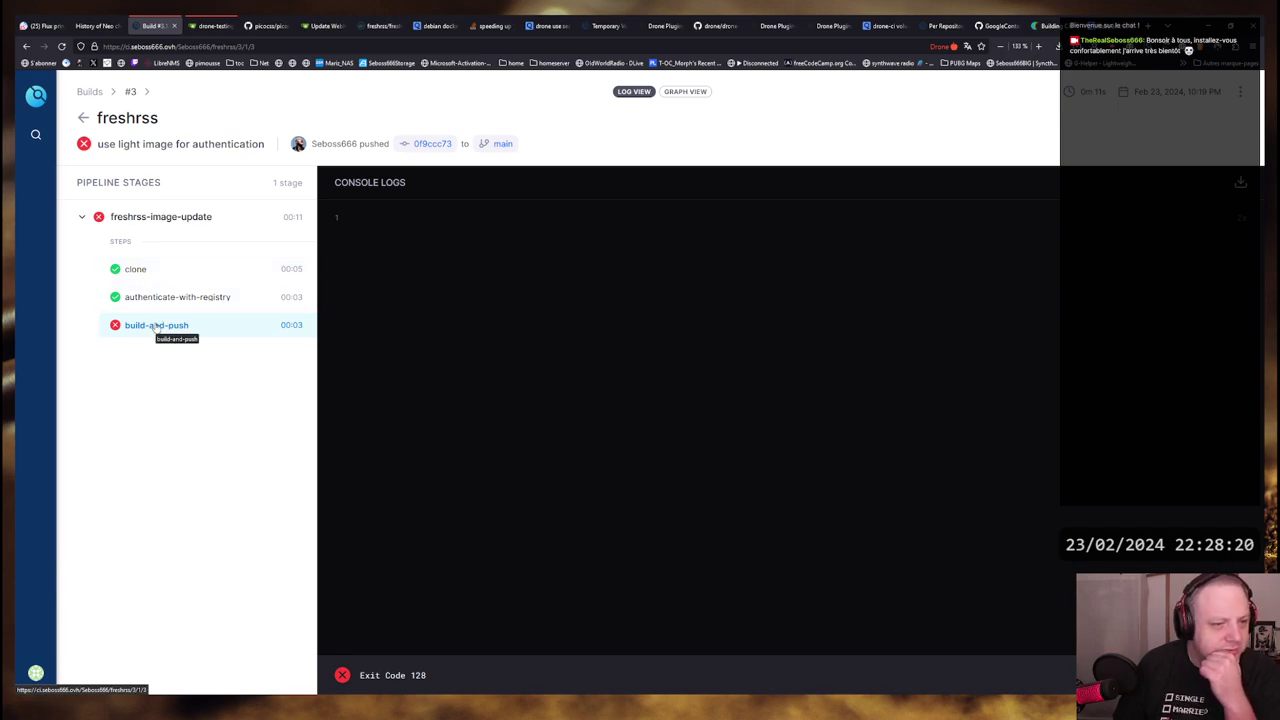
{"action": "left_click", "coordinate": [140, 272]}
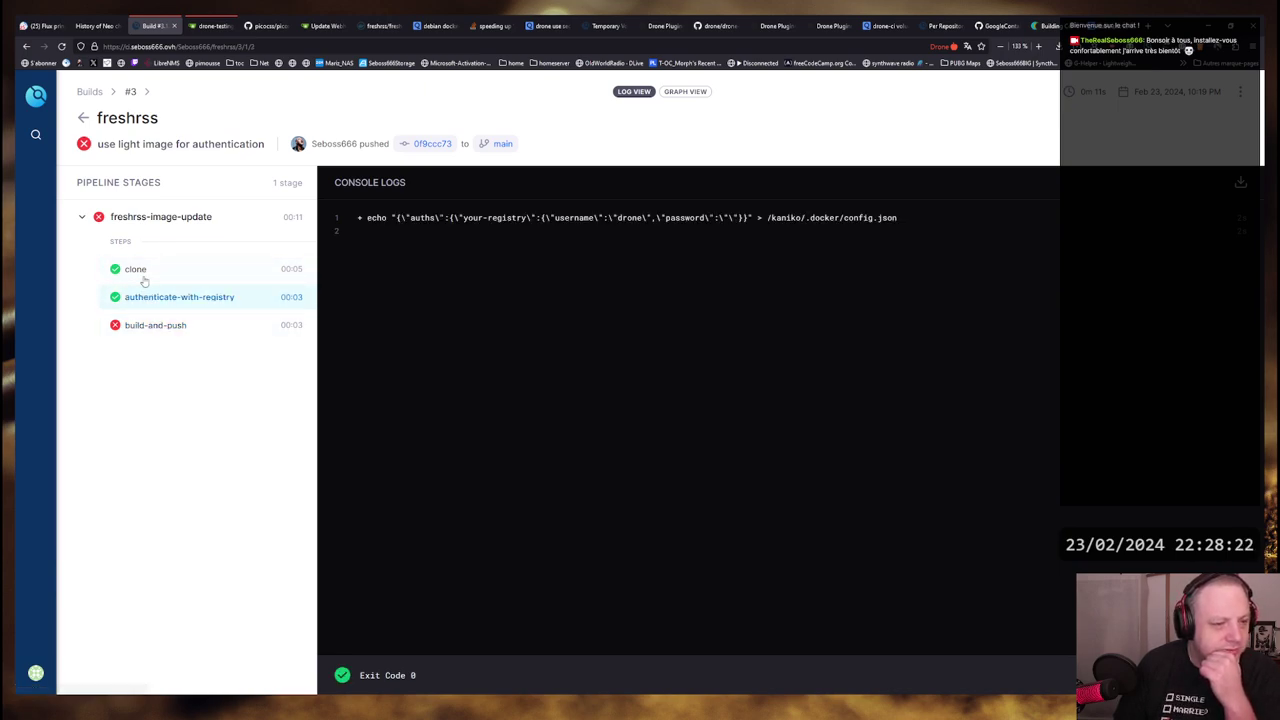
{"action": "left_click", "coordinate": [153, 328]}
{"action": "left_click", "coordinate": [135, 276]}
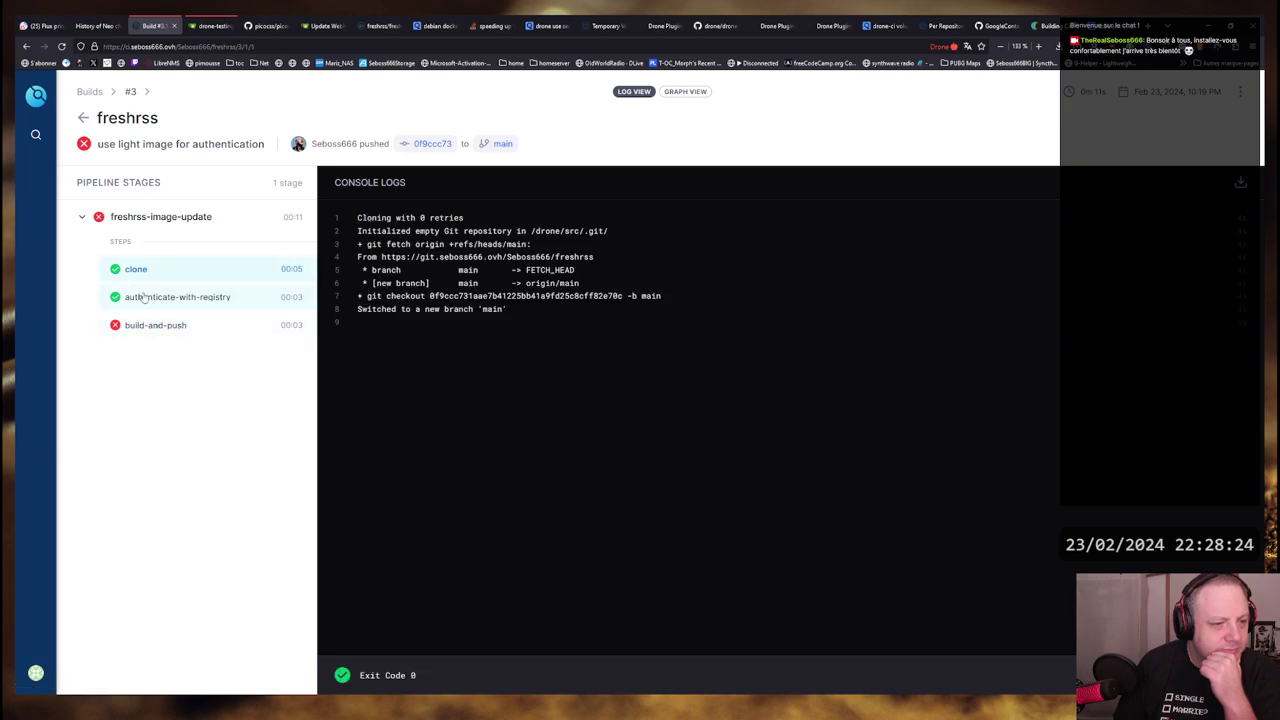
{"action": "left_click", "coordinate": [144, 298]}
{"action": "left_click", "coordinate": [147, 321]}
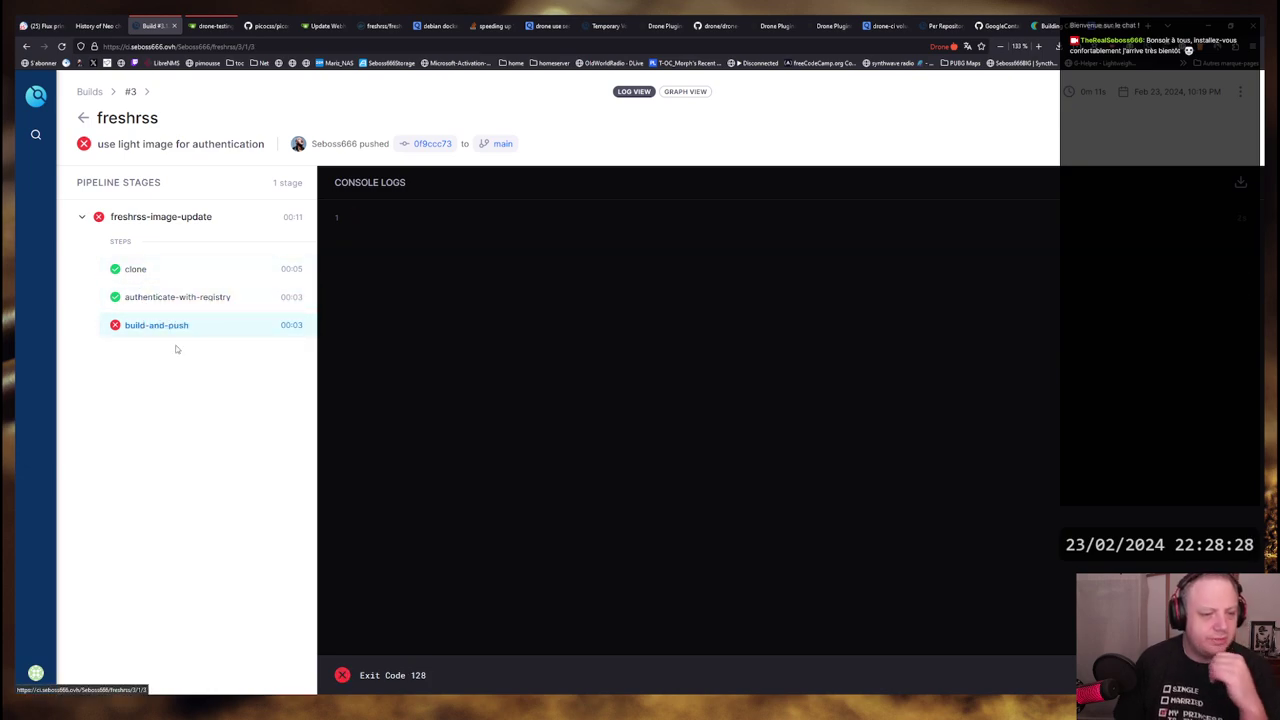
Check the git push output in the Ubuntu terminal and look over .drone.yml in Sublime Text
{"action": "key", "text": "alt+Tab"}
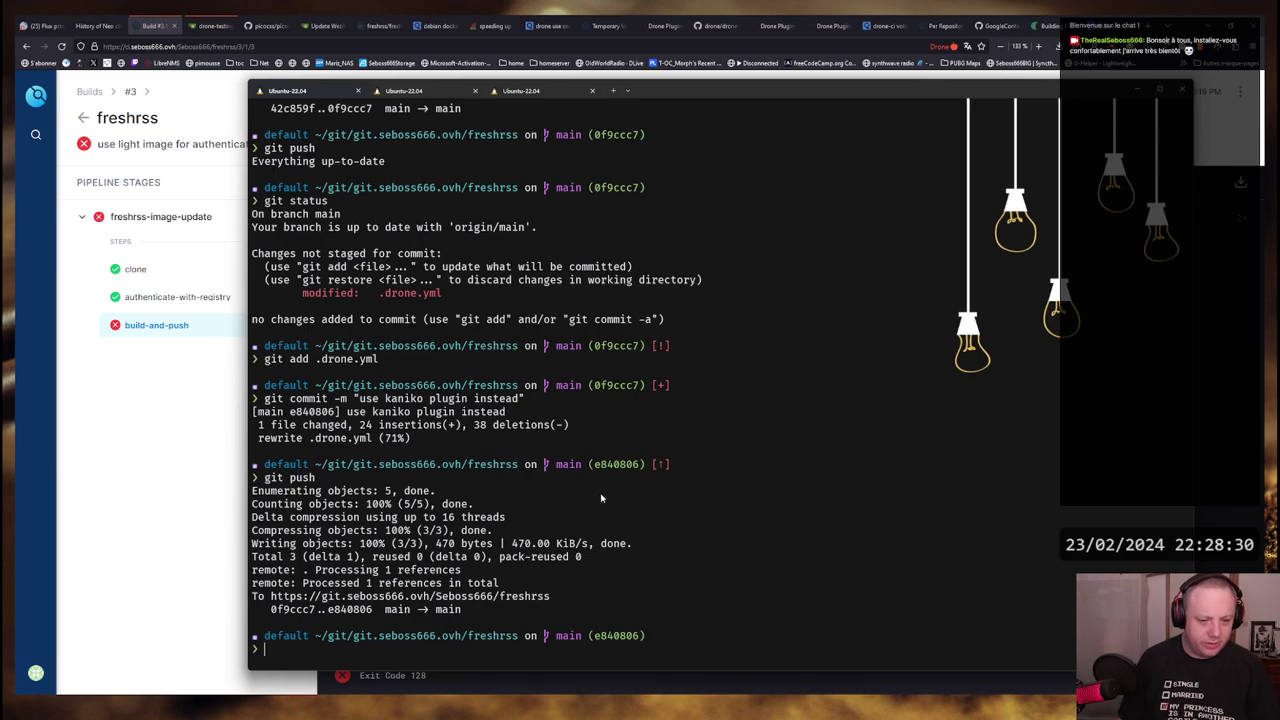
{"action": "key", "text": "alt+Tab"}
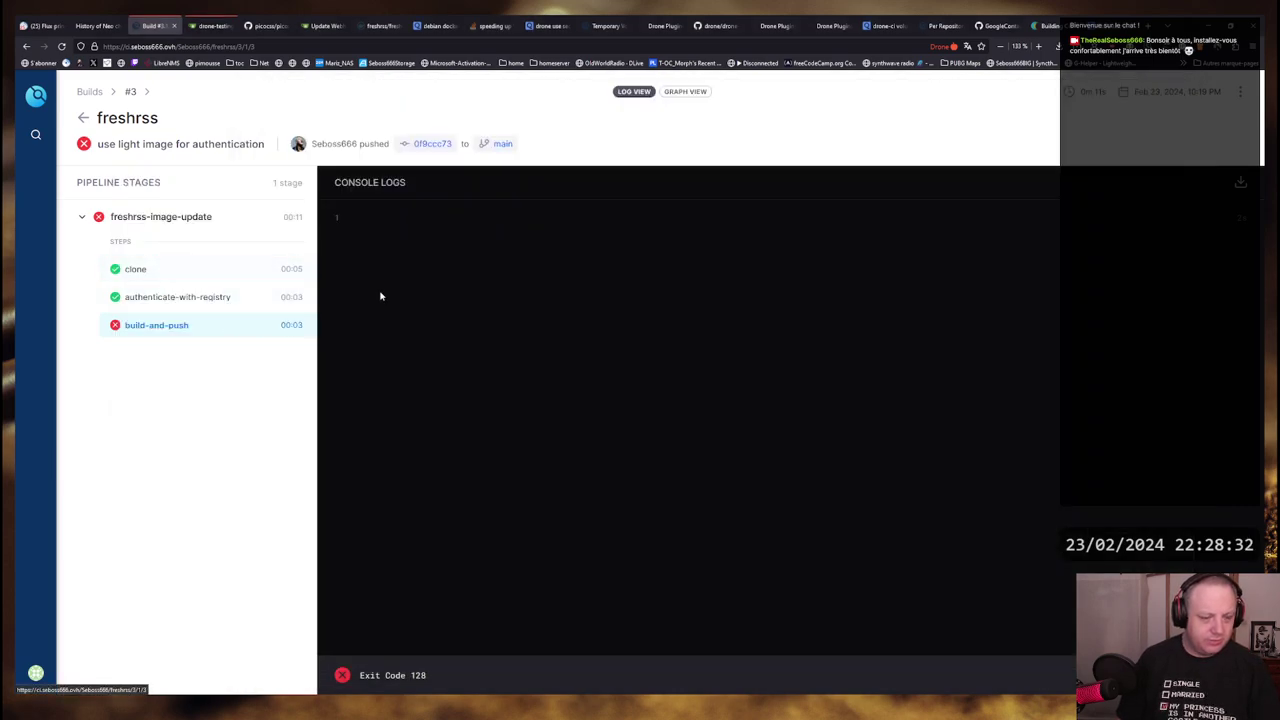
{"action": "key", "text": "alt+Tab"}
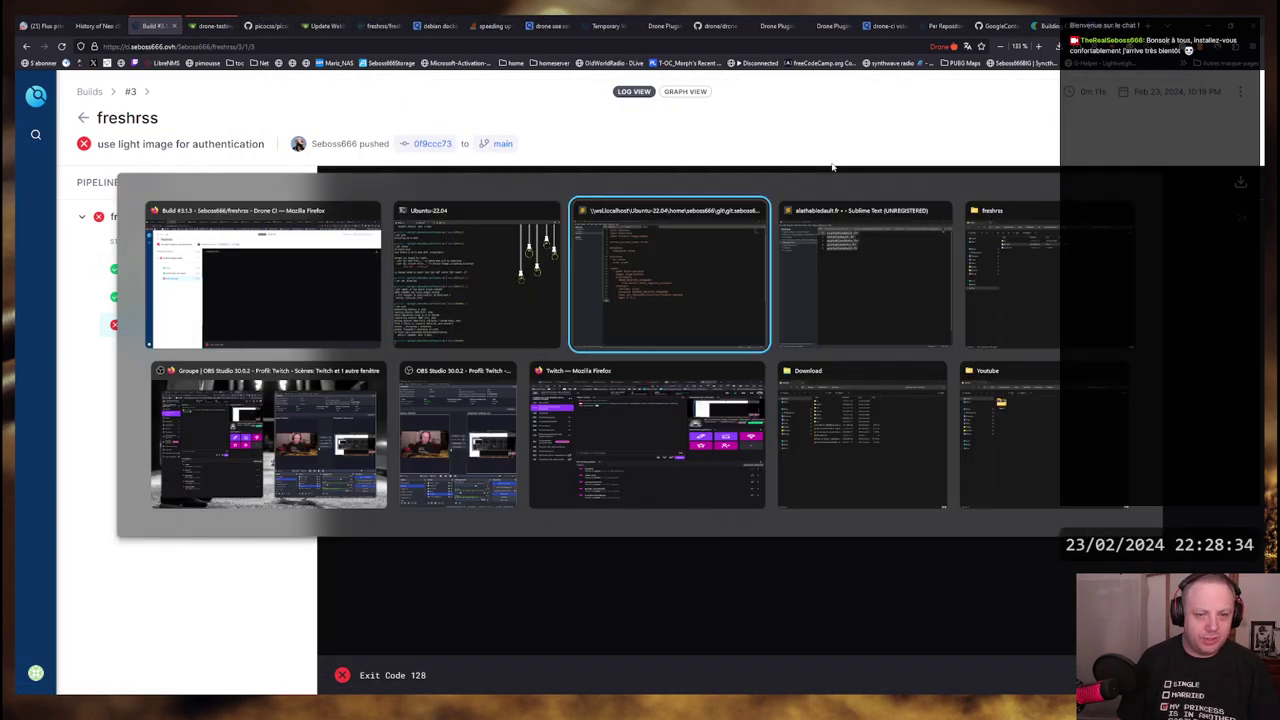
{"action": "key", "text": "alt+Tab"}
{"action": "key", "text": "alt+Tab"}
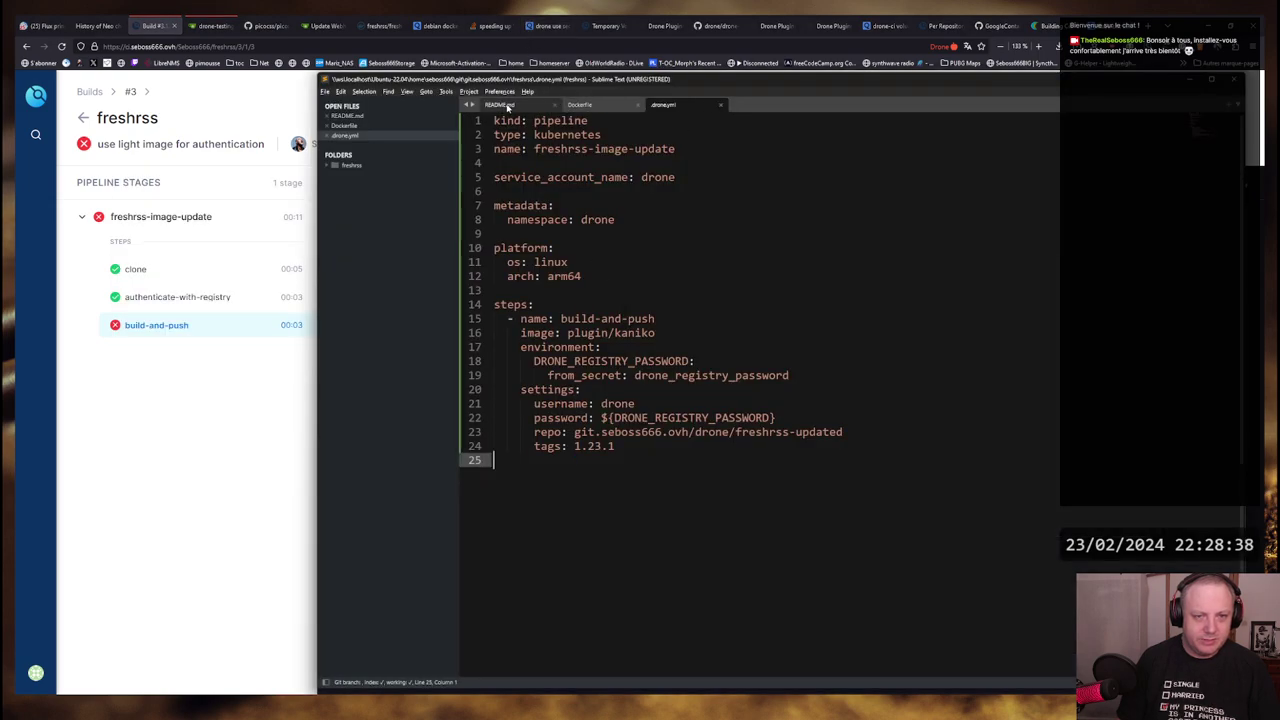
Return to Drone CI, open freshrss build #4 and view the console log of its build-and-push step
{"action": "key", "text": "alt+Tab"}
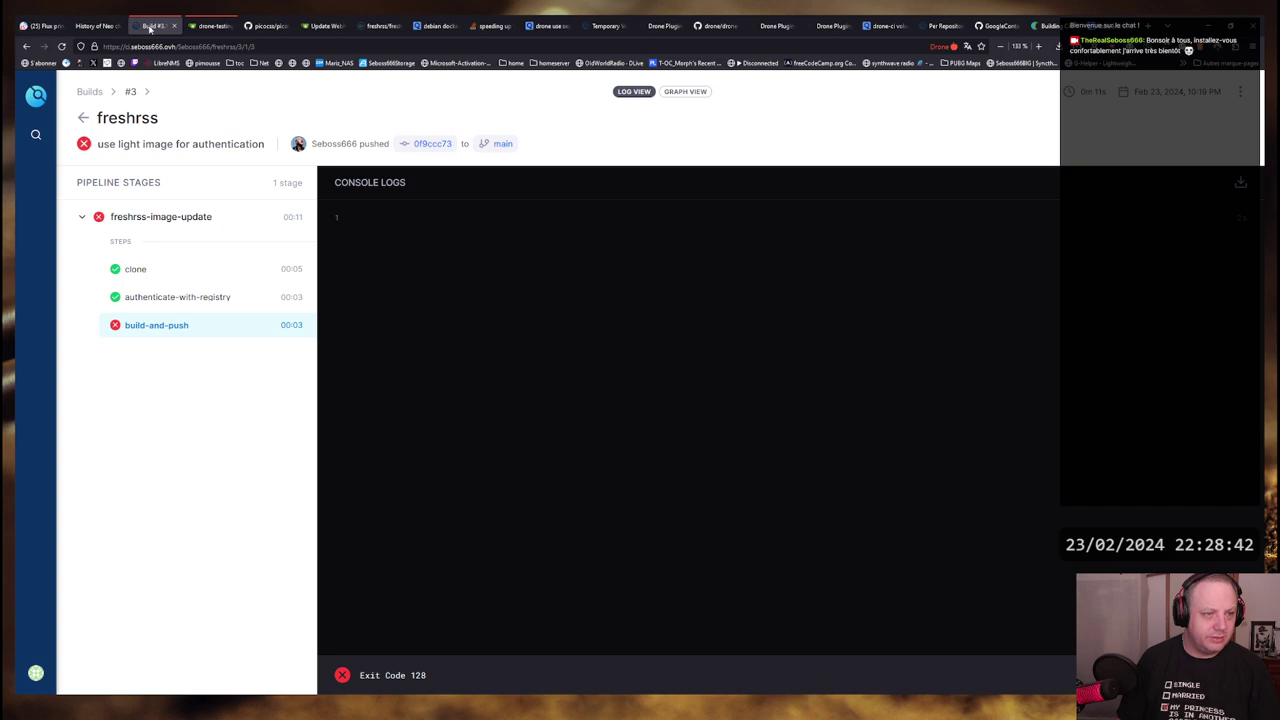
{"action": "left_click", "coordinate": [84, 118]}
{"action": "left_click", "coordinate": [266, 468]}
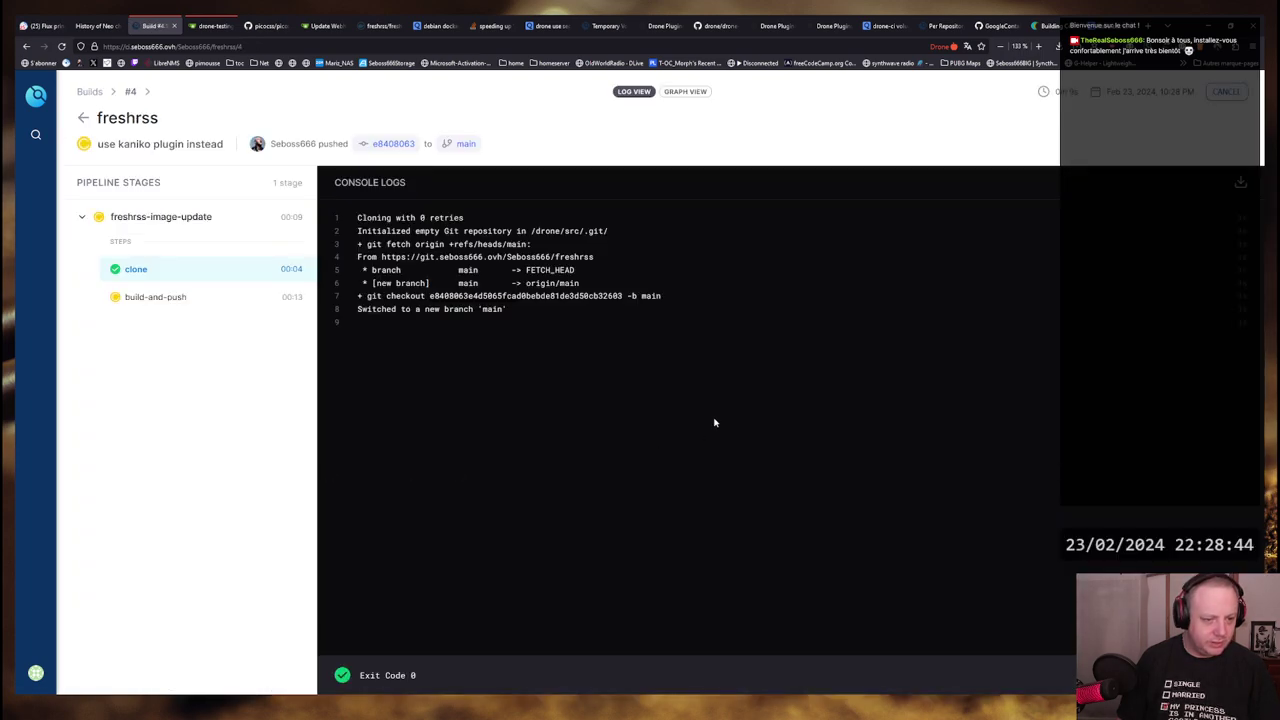
{"action": "left_click", "coordinate": [145, 298]}
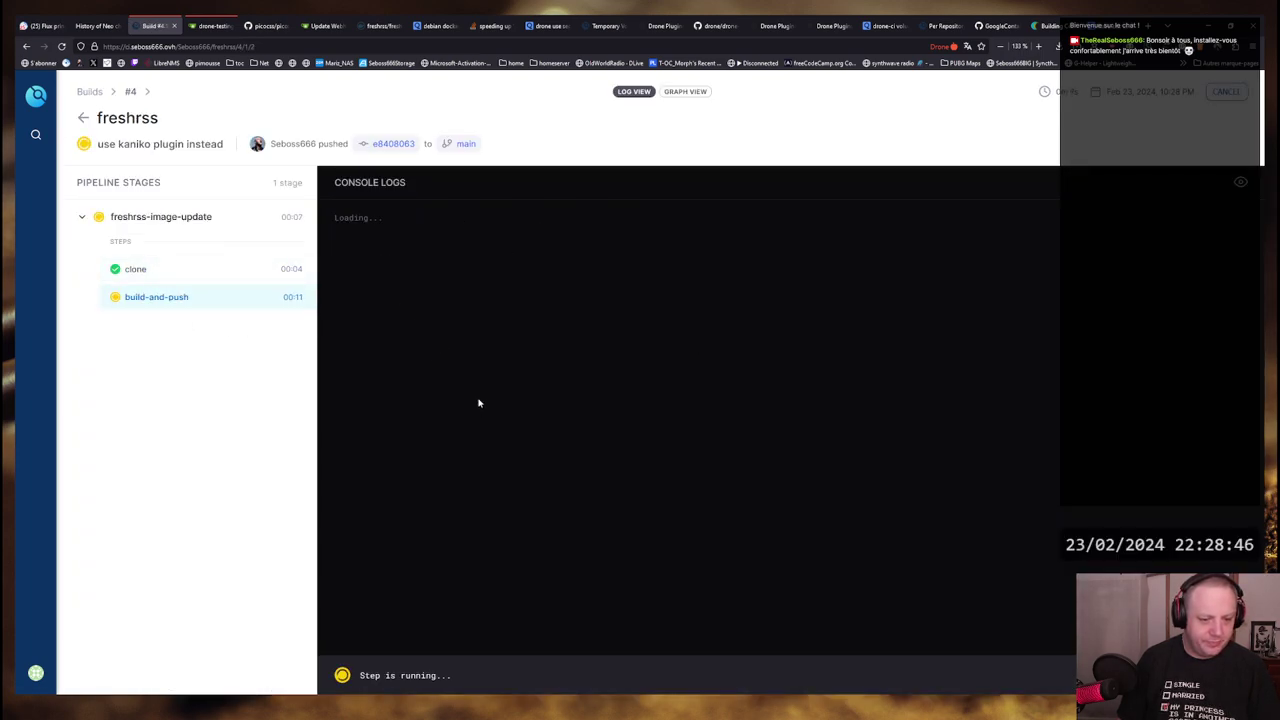
Switch to the k9s terminal session and describe the new build pod in the drone namespace, down to its events
{"action": "key", "text": "alt+Tab"}
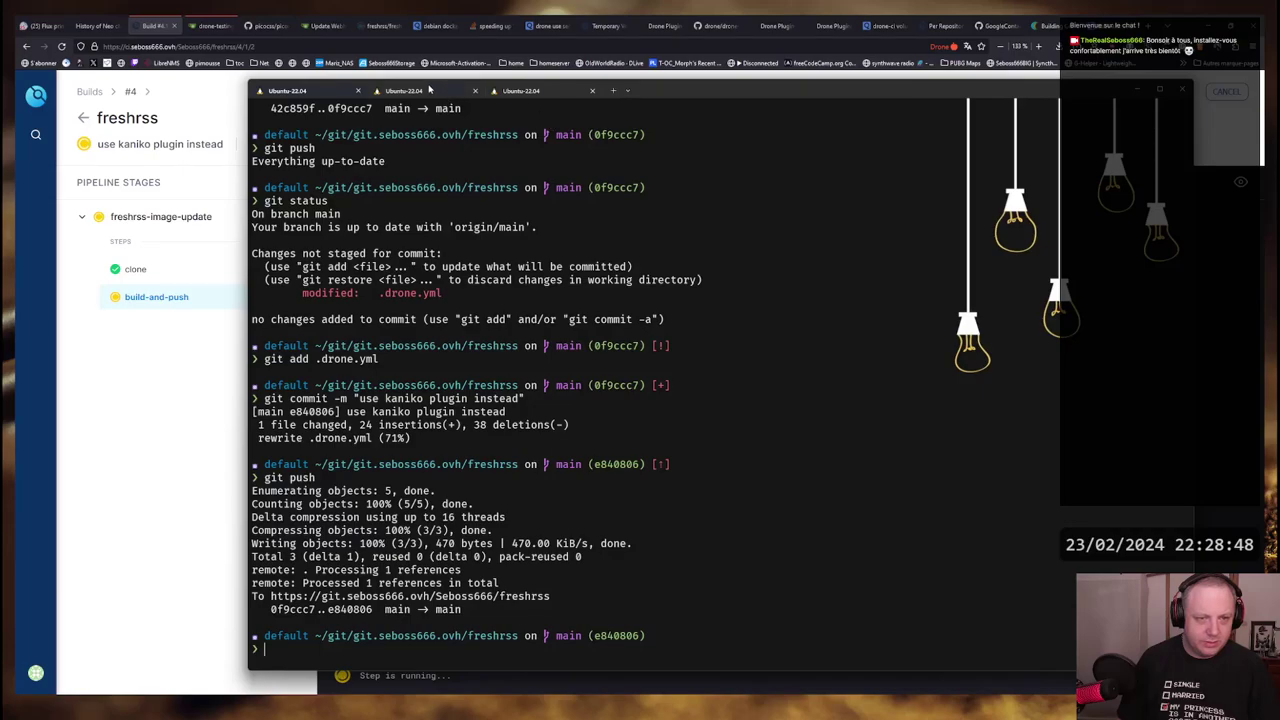
{"action": "left_click", "coordinate": [430, 90]}
{"action": "key", "text": "Escape"}
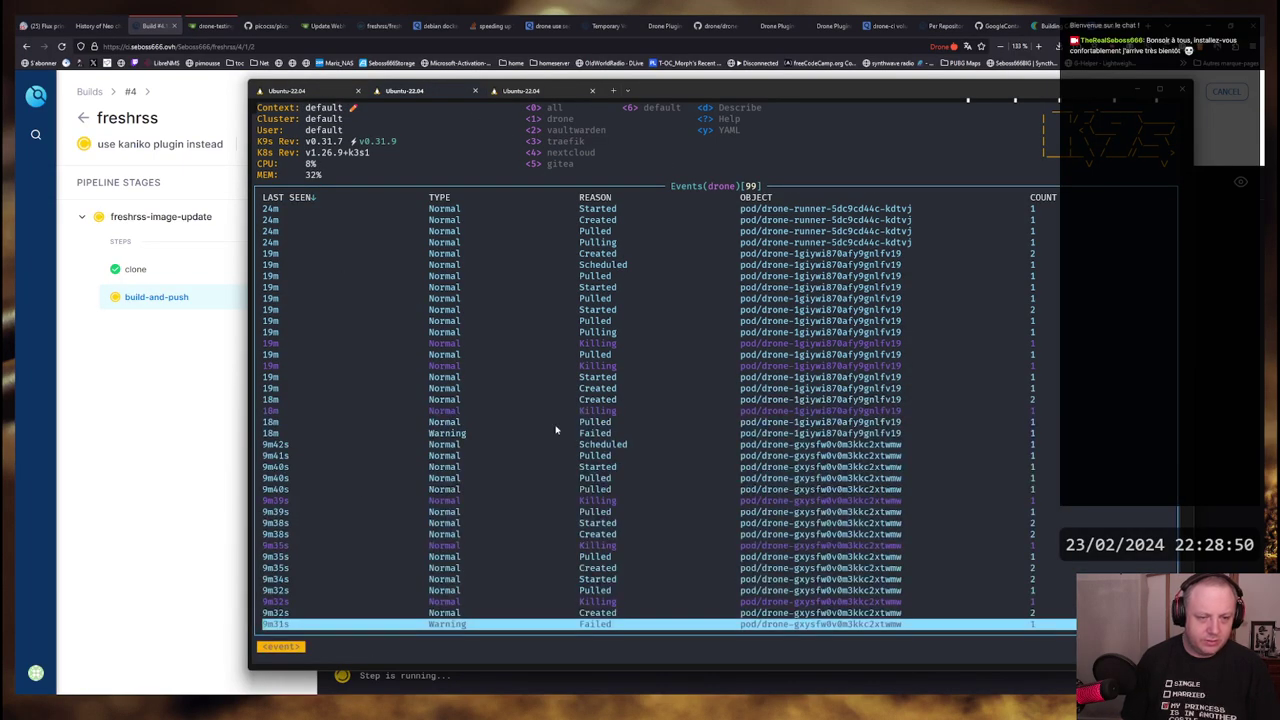
{"action": "key", "text": "Escape"}
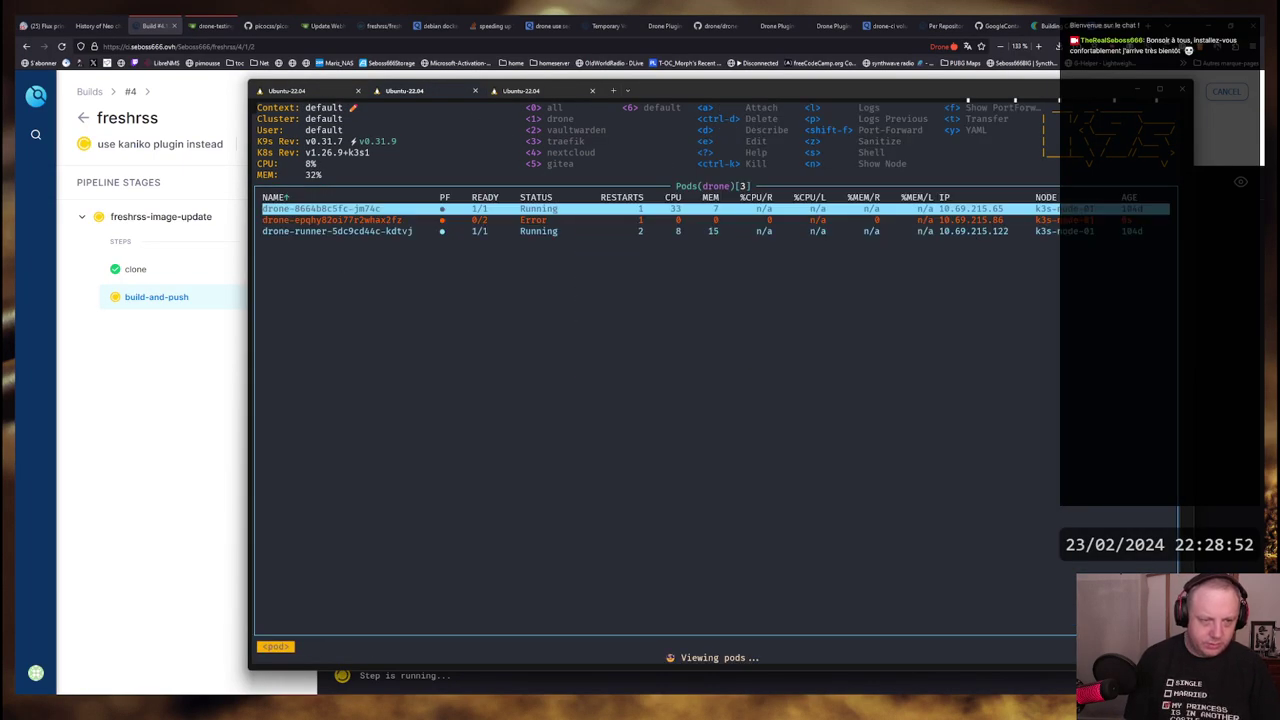
{"action": "key", "text": "Down"}
{"action": "key", "text": "Return"}
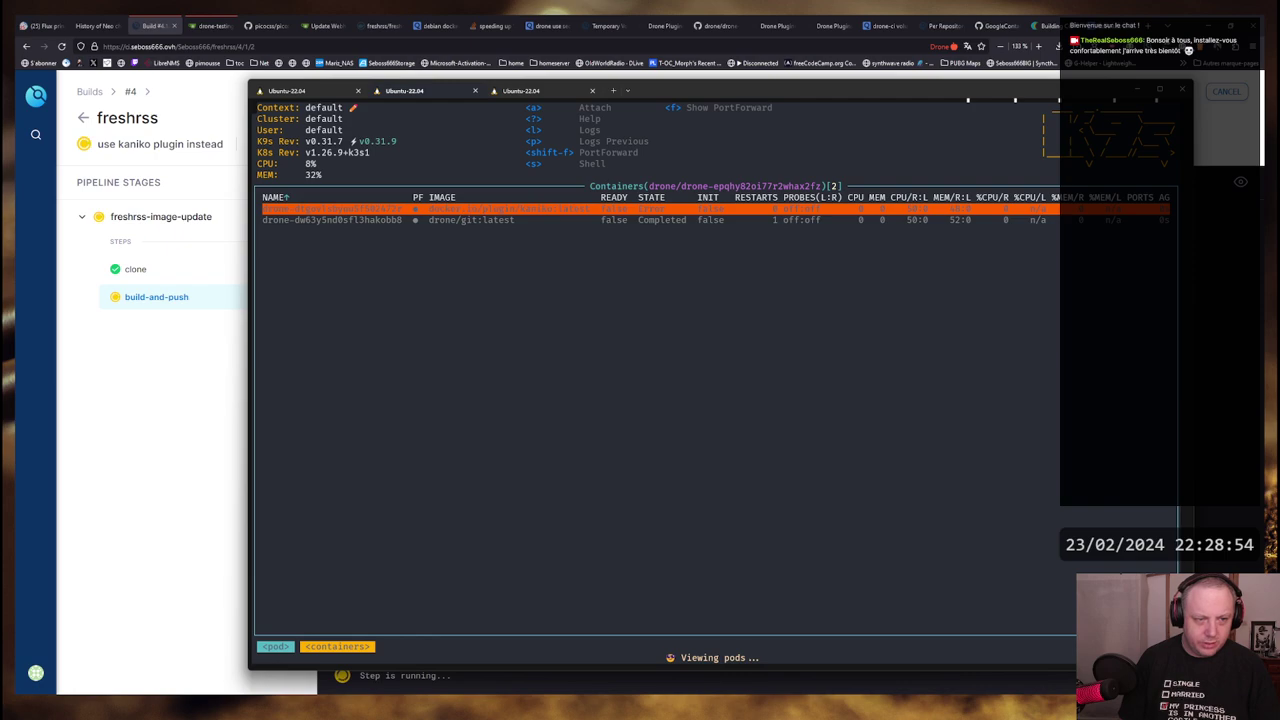
{"action": "key", "text": "Escape"}
{"action": "key", "text": "d"}
{"action": "key", "text": "shift+g"}
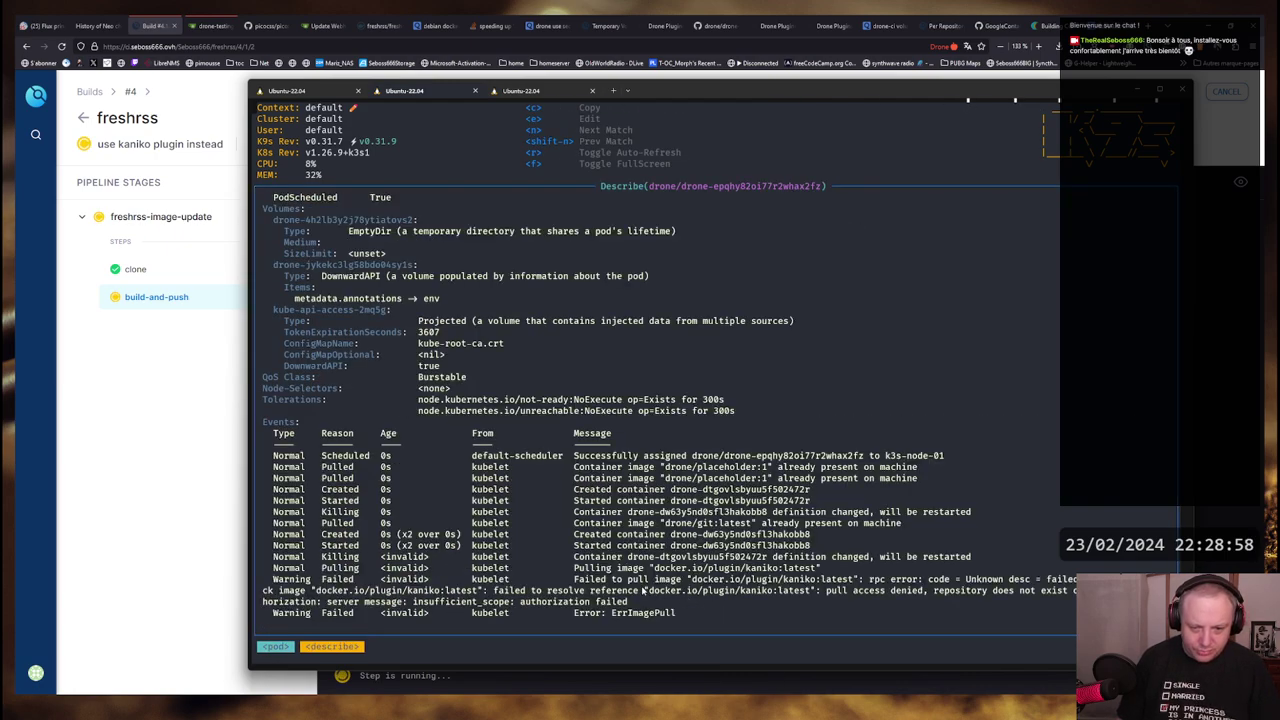
Examine the kubelet event messages about pulling docker.io/plugin/kaniko:latest in the build pod's description
{"action": "left_click_drag", "start_coordinate": [828, 591], "coordinate": [1076, 592]}
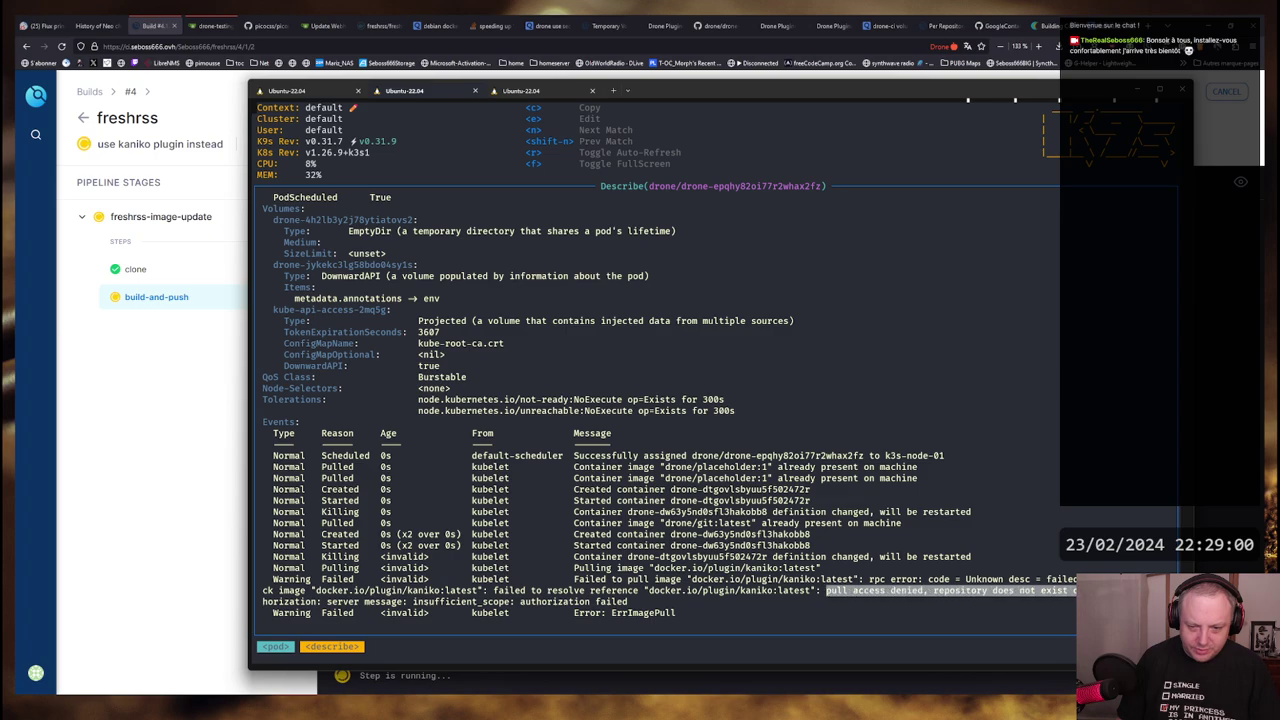
{"action": "left_click", "coordinate": [666, 597]}
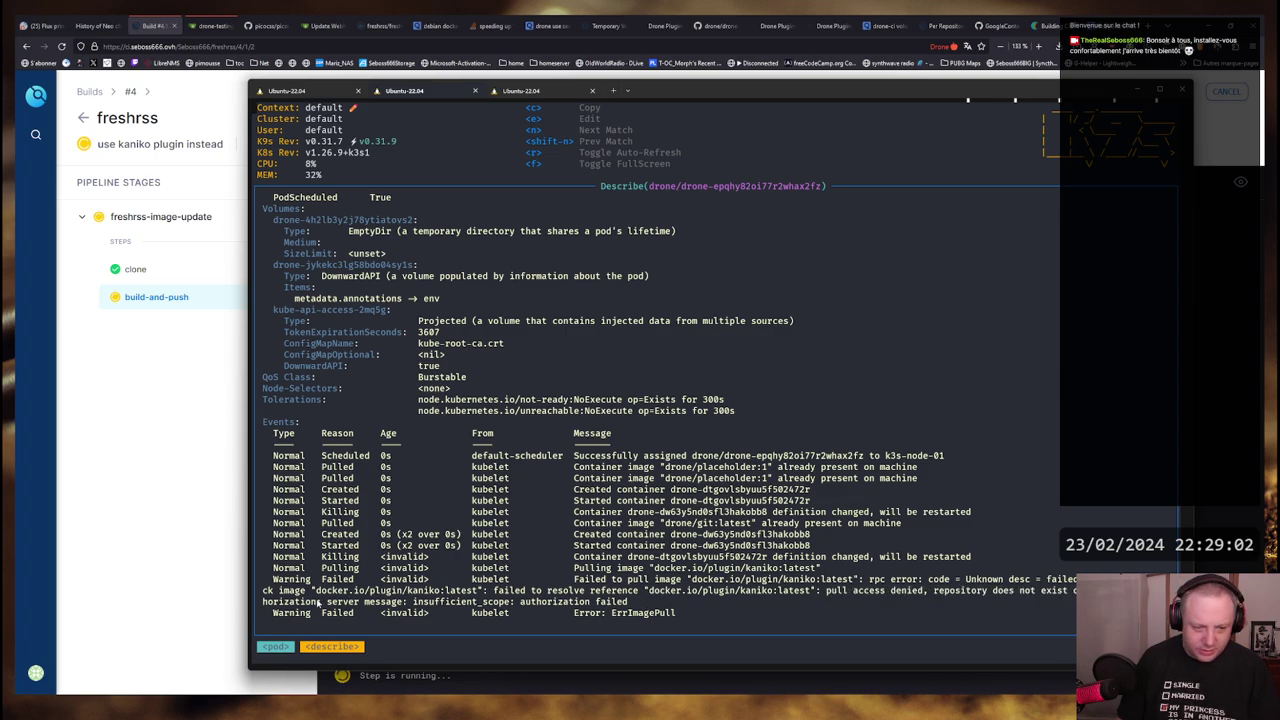
{"action": "left_click_drag", "start_coordinate": [278, 601], "coordinate": [580, 601]}
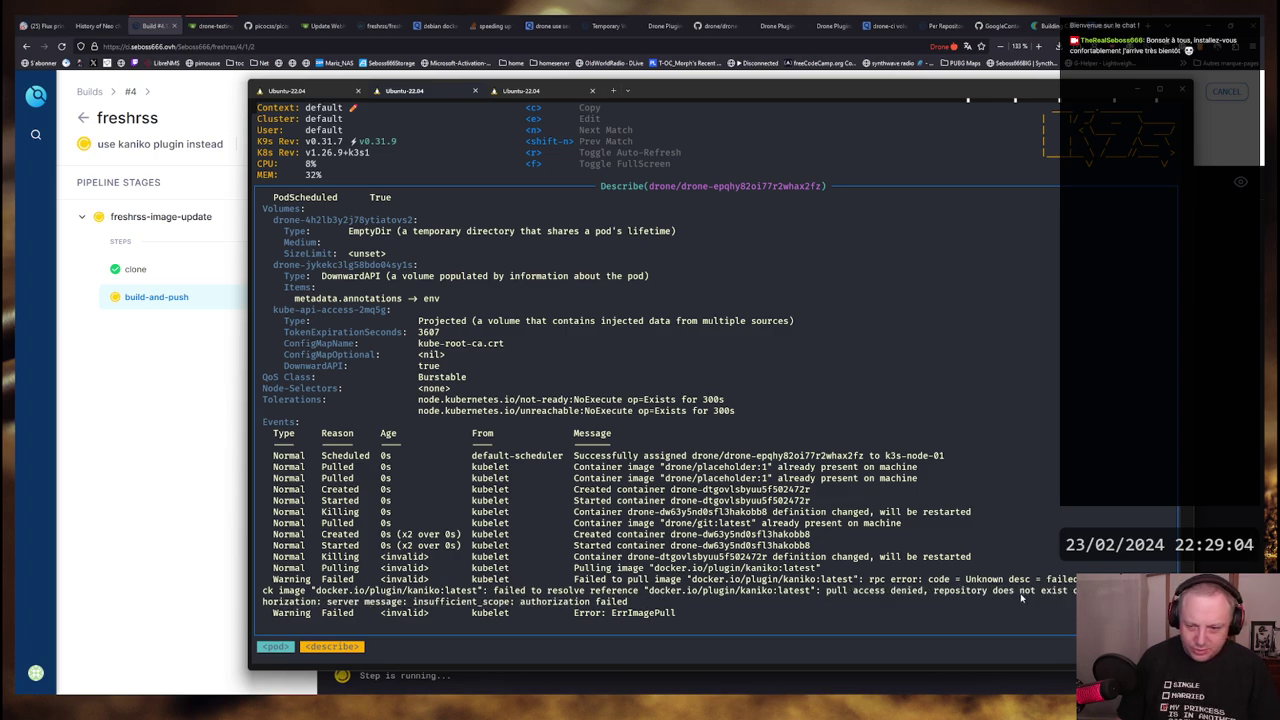
{"action": "left_click_drag", "start_coordinate": [921, 593], "coordinate": [1076, 592]}
{"action": "left_click", "coordinate": [803, 597]}
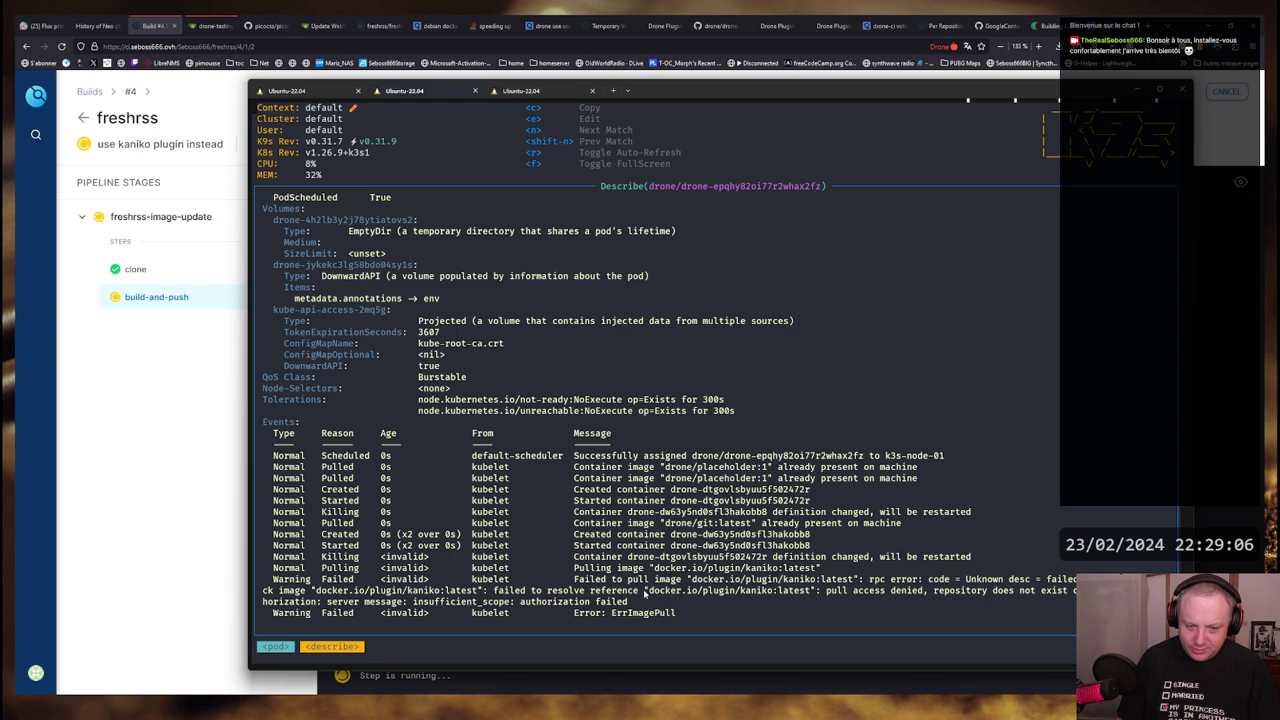
{"action": "left_click_drag", "start_coordinate": [645, 590], "coordinate": [1076, 601]}
{"action": "left_click", "coordinate": [727, 588]}
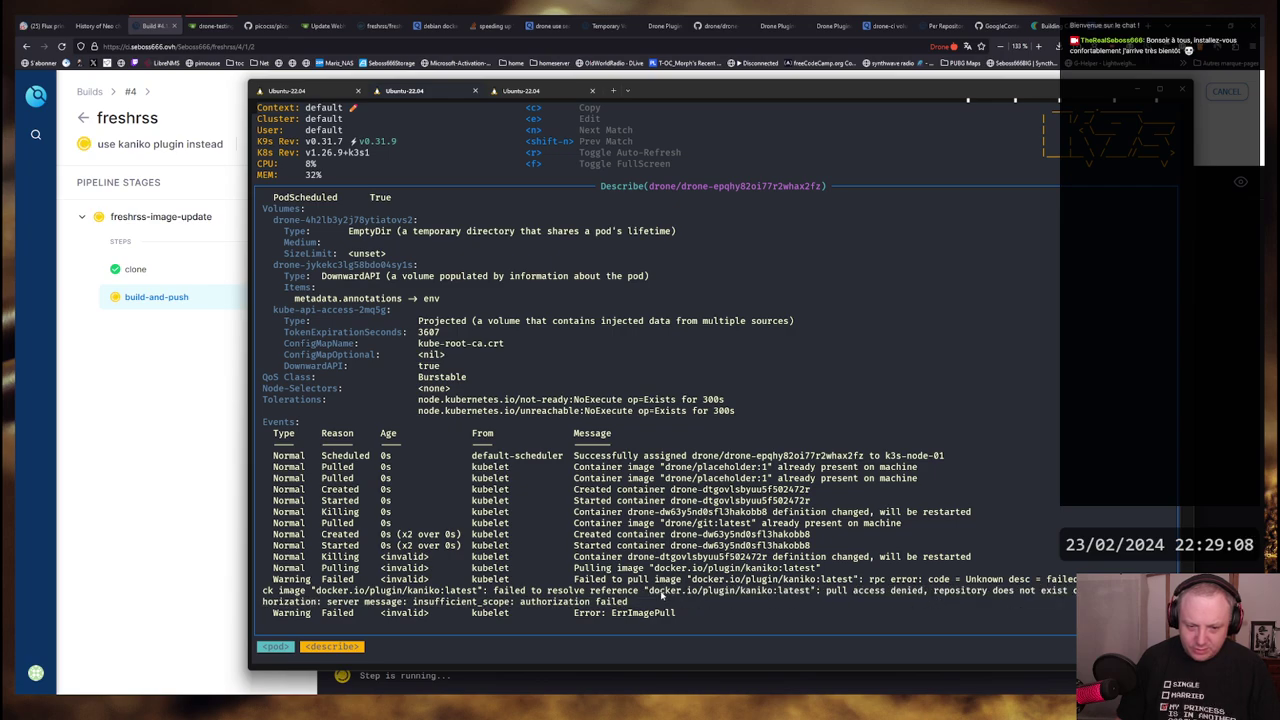
{"action": "left_click_drag", "start_coordinate": [516, 602], "coordinate": [662, 614]}
{"action": "left_click", "coordinate": [685, 594]}
{"action": "left_click", "coordinate": [662, 614]}
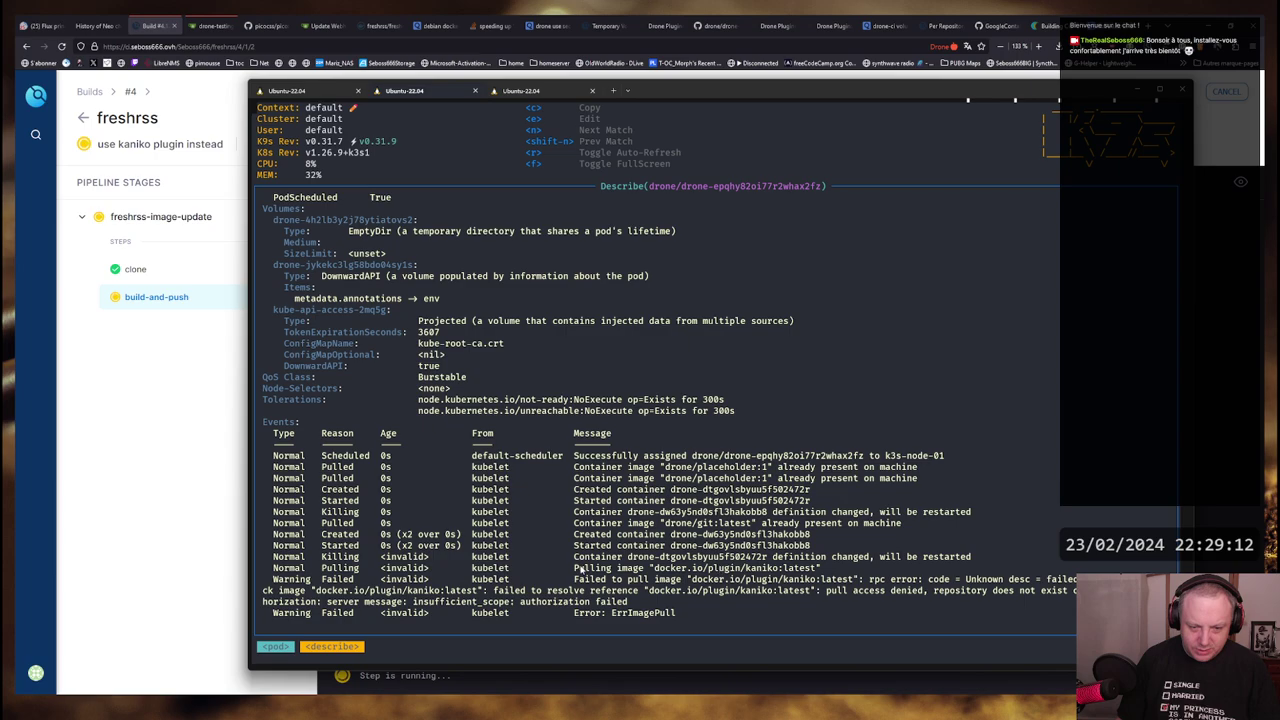
Read the Failed warning event for the kaniko image in the pod description, including its repository access and authorization details
{"action": "left_click_drag", "start_coordinate": [580, 568], "coordinate": [1076, 582]}
{"action": "left_click", "coordinate": [1076, 582]}
{"action": "left_click_drag", "start_coordinate": [278, 590], "coordinate": [1034, 590]}
{"action": "left_click", "coordinate": [570, 594]}
{"action": "left_click_drag", "start_coordinate": [570, 594], "coordinate": [906, 593]}
Switch to Firefox and open the Kaniko page of the Drone plugins site to check the image name in its example
{"action": "key", "text": "alt+Tab"}
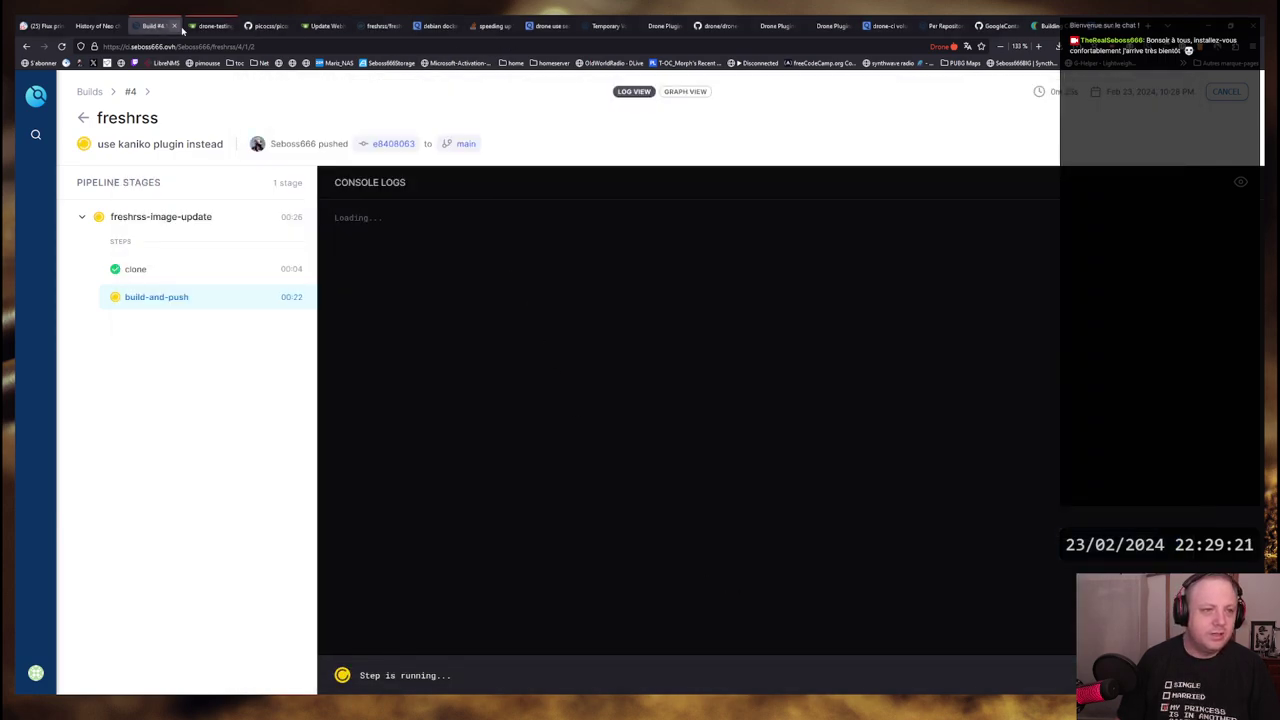
{"action": "left_click", "coordinate": [943, 25]}
{"action": "left_click", "coordinate": [825, 25]}
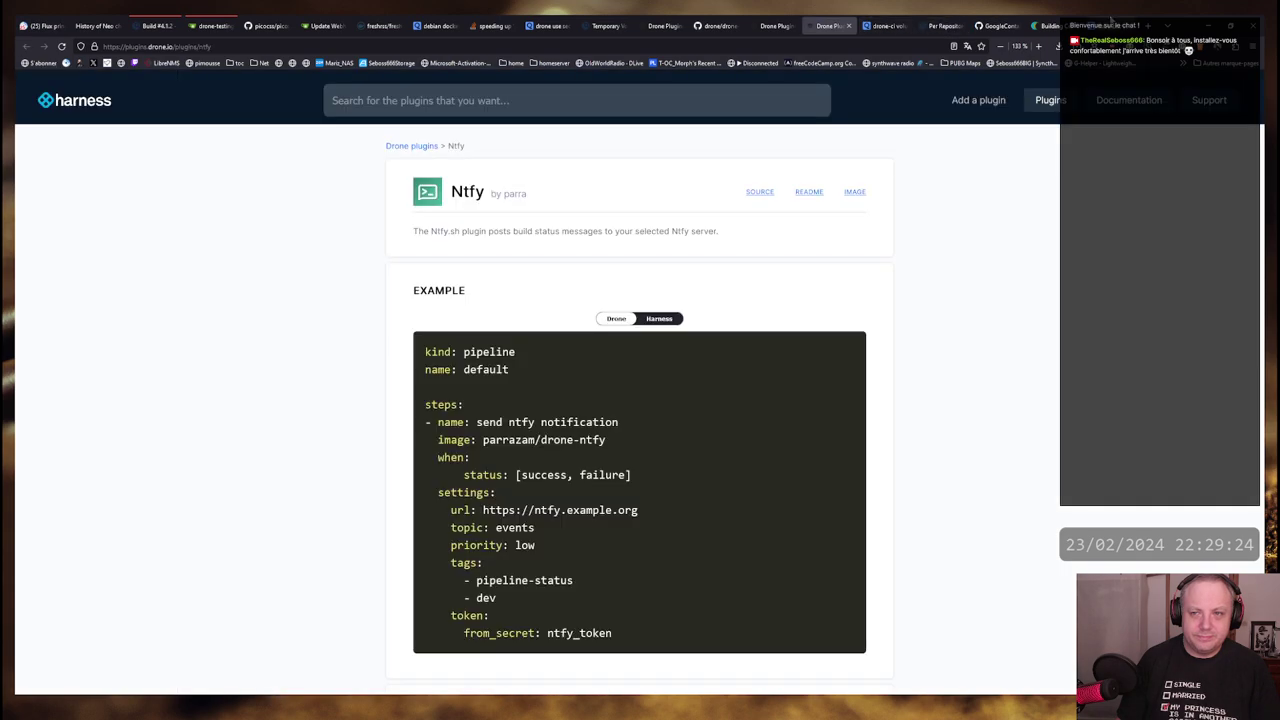
{"action": "left_click", "coordinate": [660, 25]}
{"action": "scroll", "coordinate": [665, 171], "scroll_direction": "up", "scroll_amount": 5}
{"action": "scroll", "coordinate": [665, 171], "scroll_direction": "up", "scroll_amount": 3}
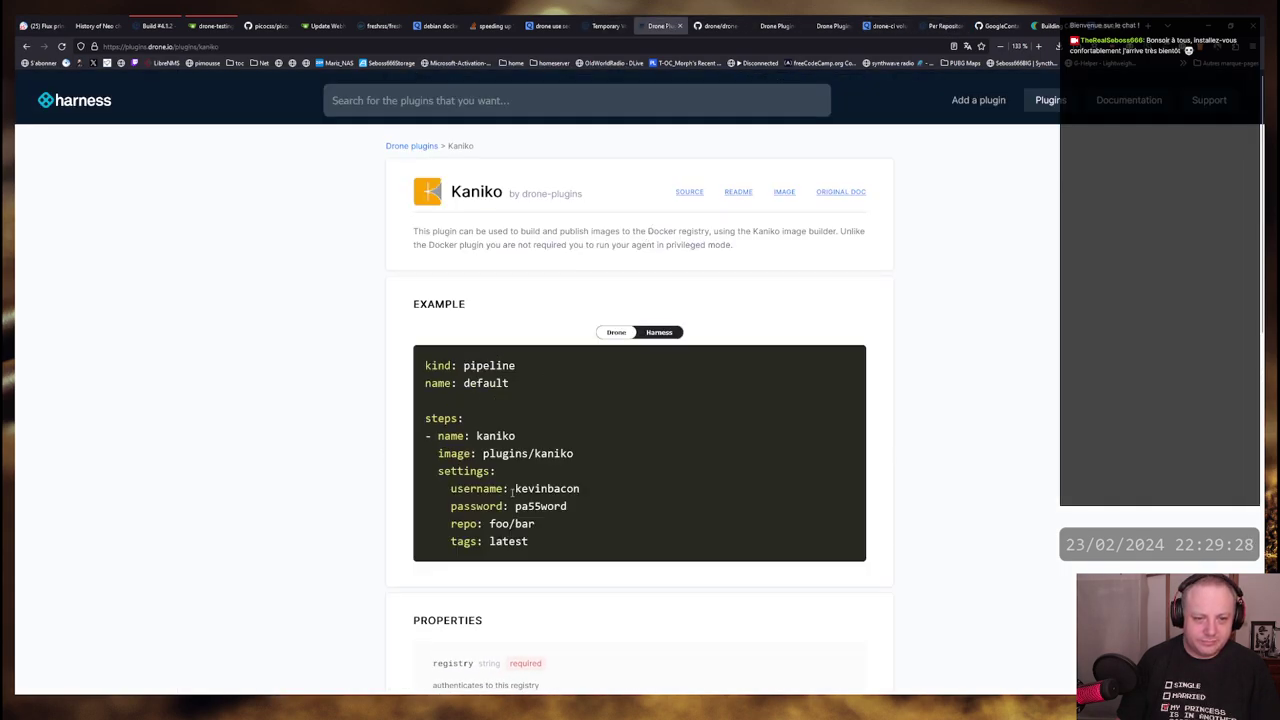
In Sublime Text, correct the build-and-push image to plugins/kaniko in .drone.yml, save the file and compare it with the plugin example
{"action": "key", "text": "alt+Tab"}
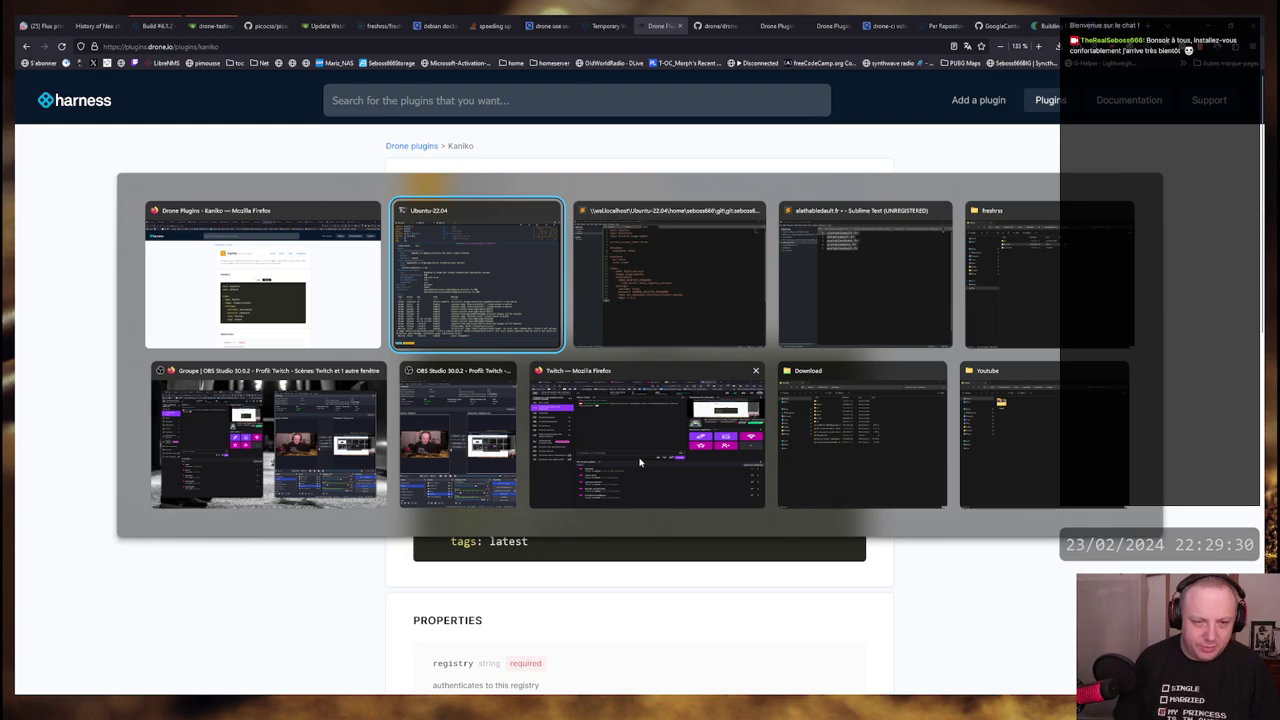
{"action": "left_click", "coordinate": [681, 297]}
{"action": "left_click", "coordinate": [614, 333]}
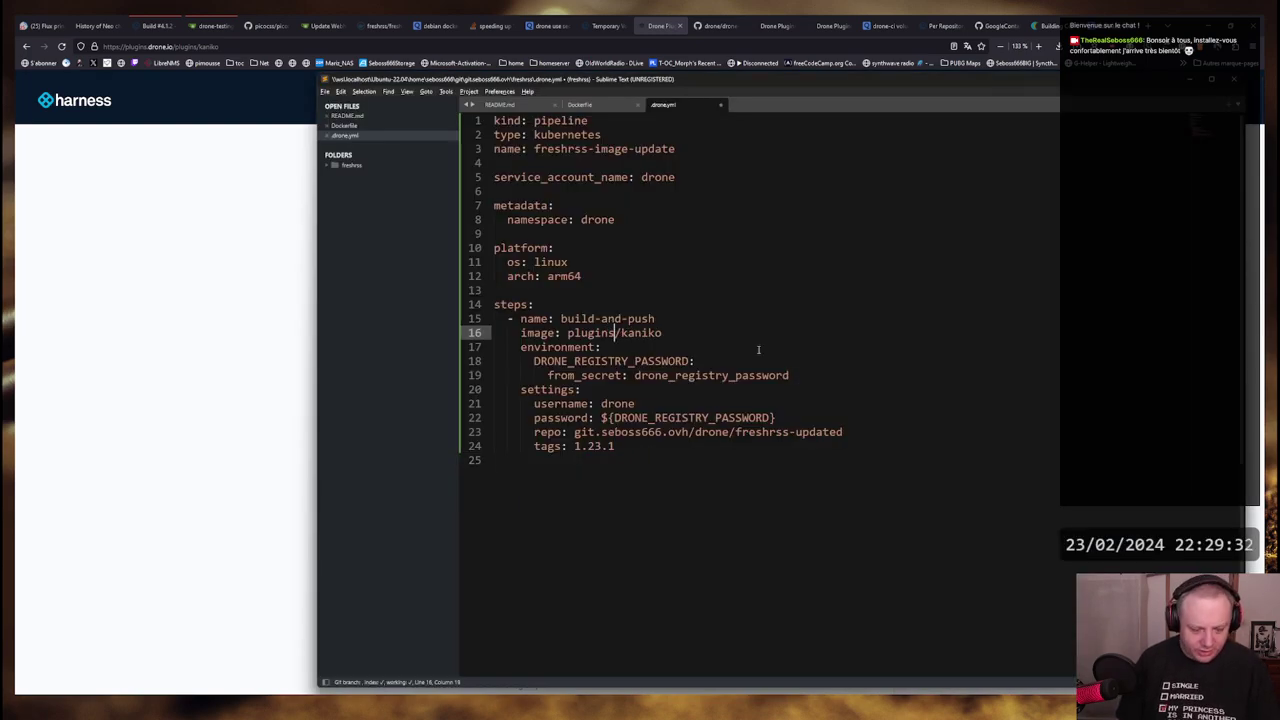
{"action": "type", "text": "s"}
{"action": "key", "text": "ctrl+s"}
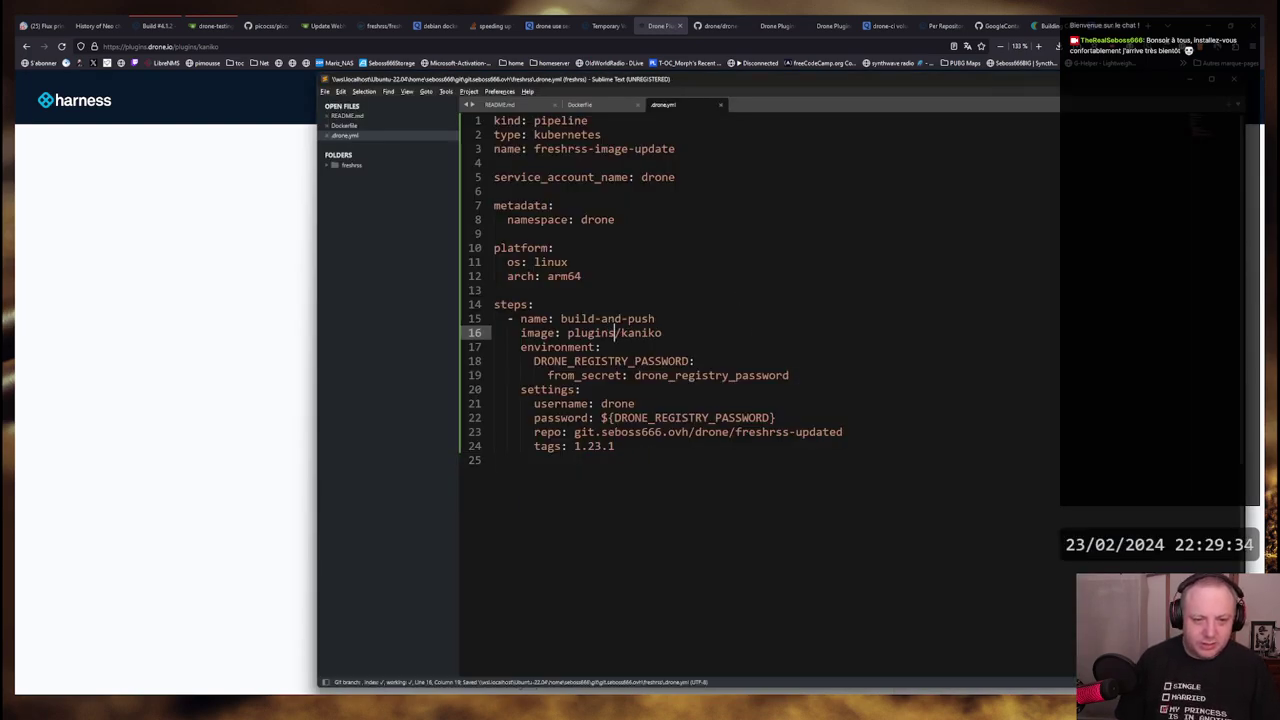
{"action": "key", "text": "alt+Tab"}
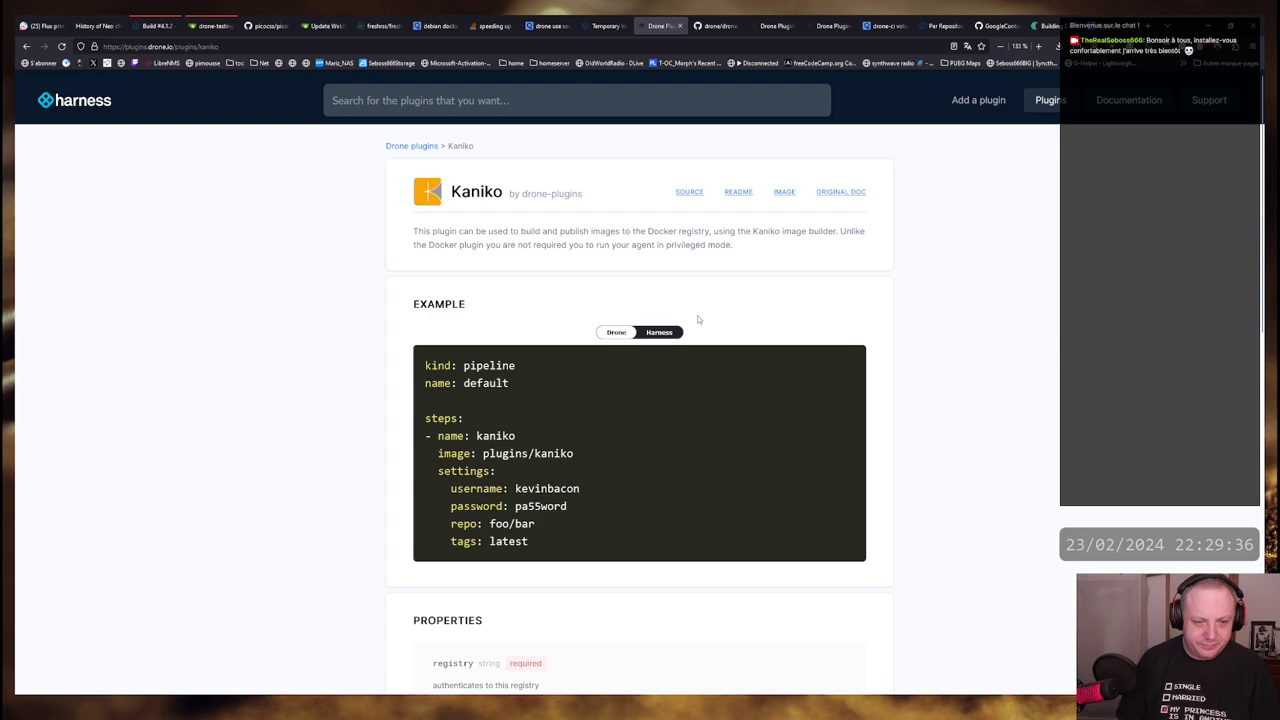
{"action": "key", "text": "alt+Tab"}
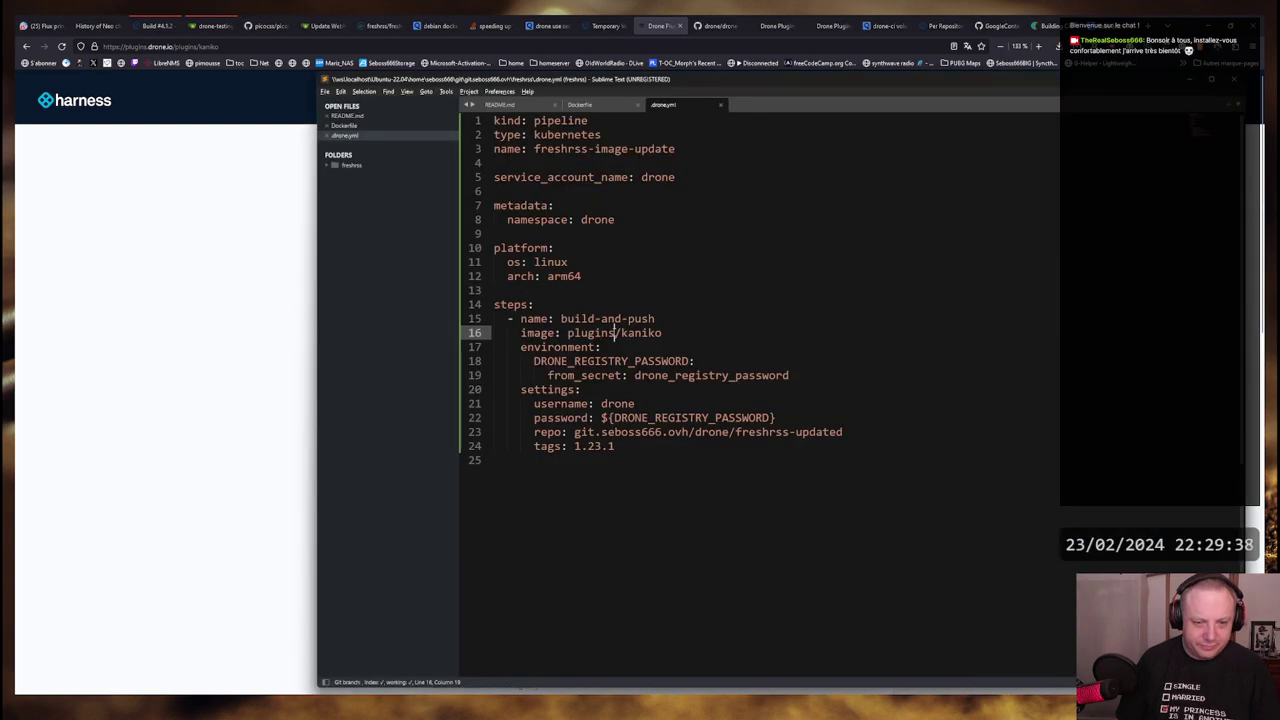
Open the drone-kaniko GitHub repository in Firefox and look through the README's tagging, Docker build and introduction sections
{"action": "key", "text": "alt+Tab"}
{"action": "left_click", "coordinate": [709, 26]}
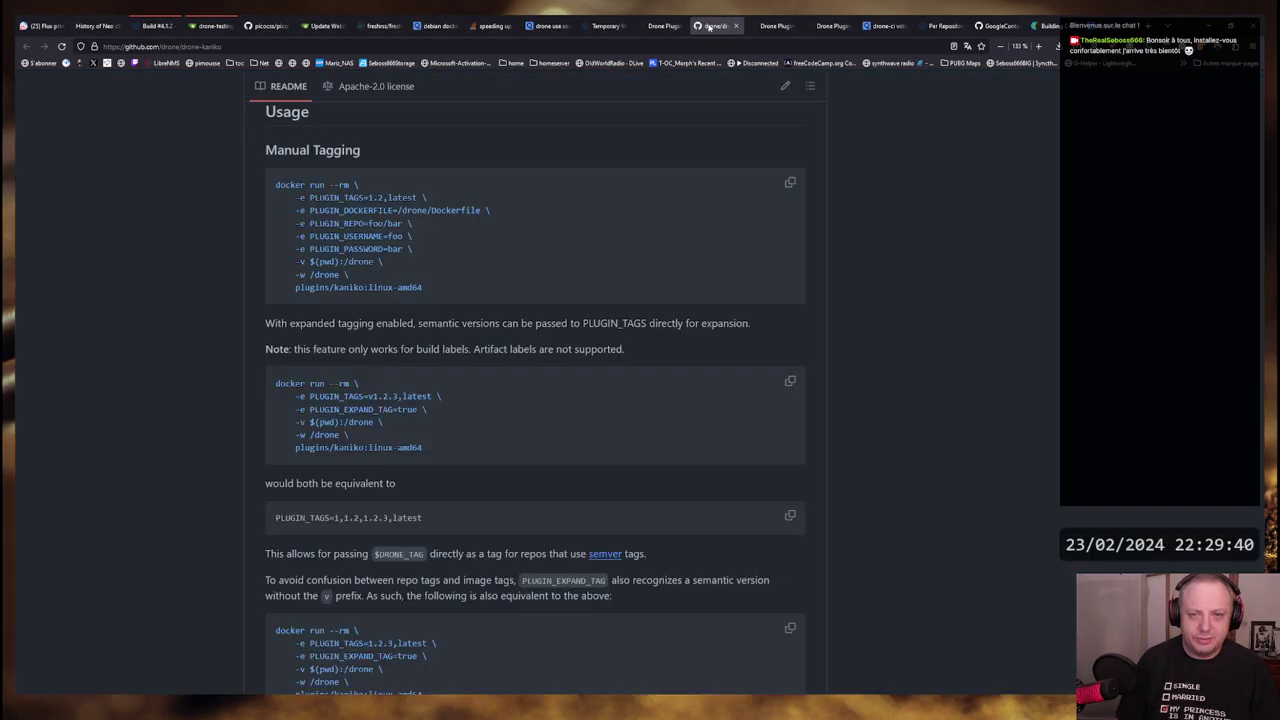
{"action": "scroll", "coordinate": [419, 407], "scroll_direction": "down", "scroll_amount": 4}
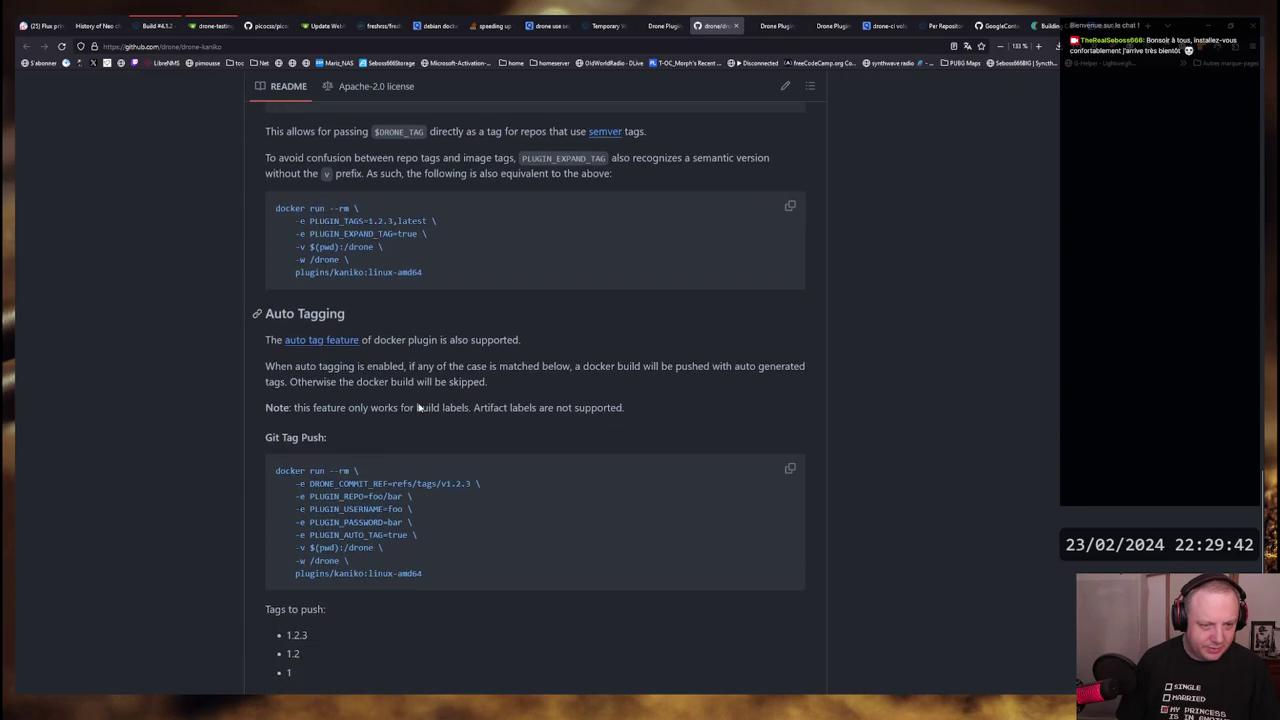
{"action": "scroll", "coordinate": [419, 407], "scroll_direction": "down", "scroll_amount": 1}
{"action": "scroll", "coordinate": [380, 405], "scroll_direction": "down", "scroll_amount": 3}
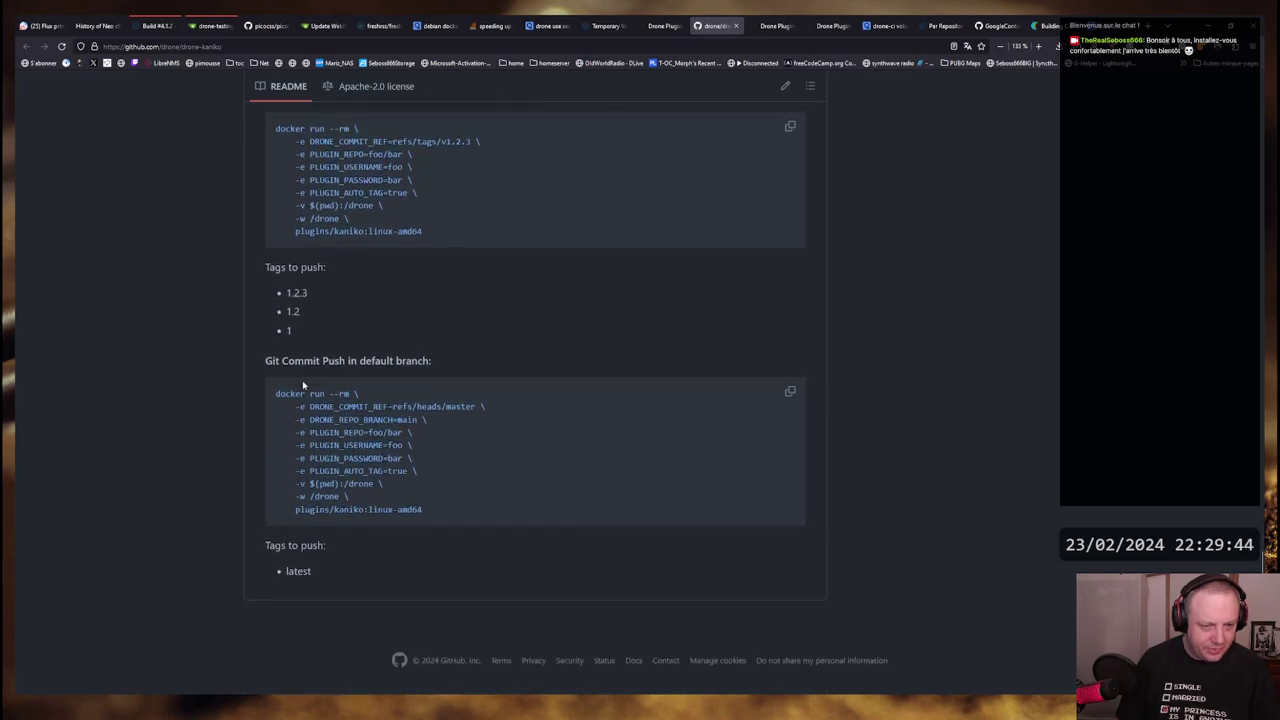
{"action": "scroll", "coordinate": [329, 407], "scroll_direction": "up", "scroll_amount": 9}
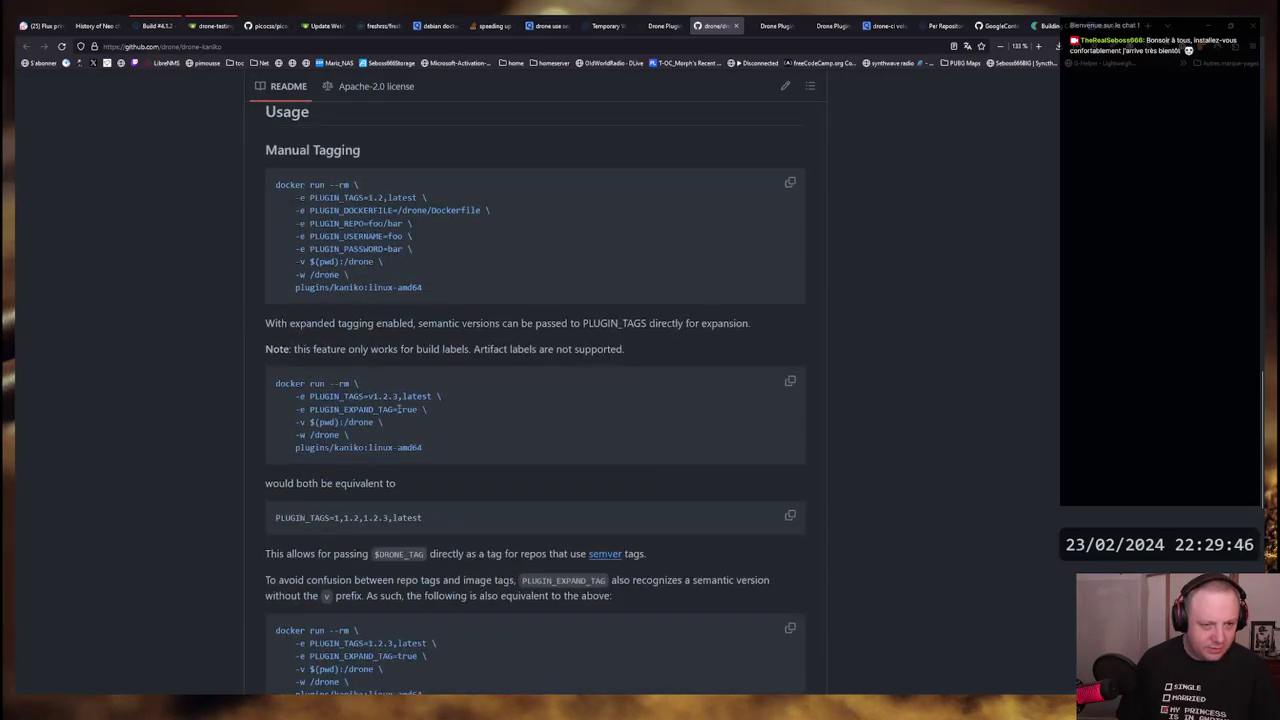
{"action": "scroll", "coordinate": [503, 427], "scroll_direction": "up", "scroll_amount": 5}
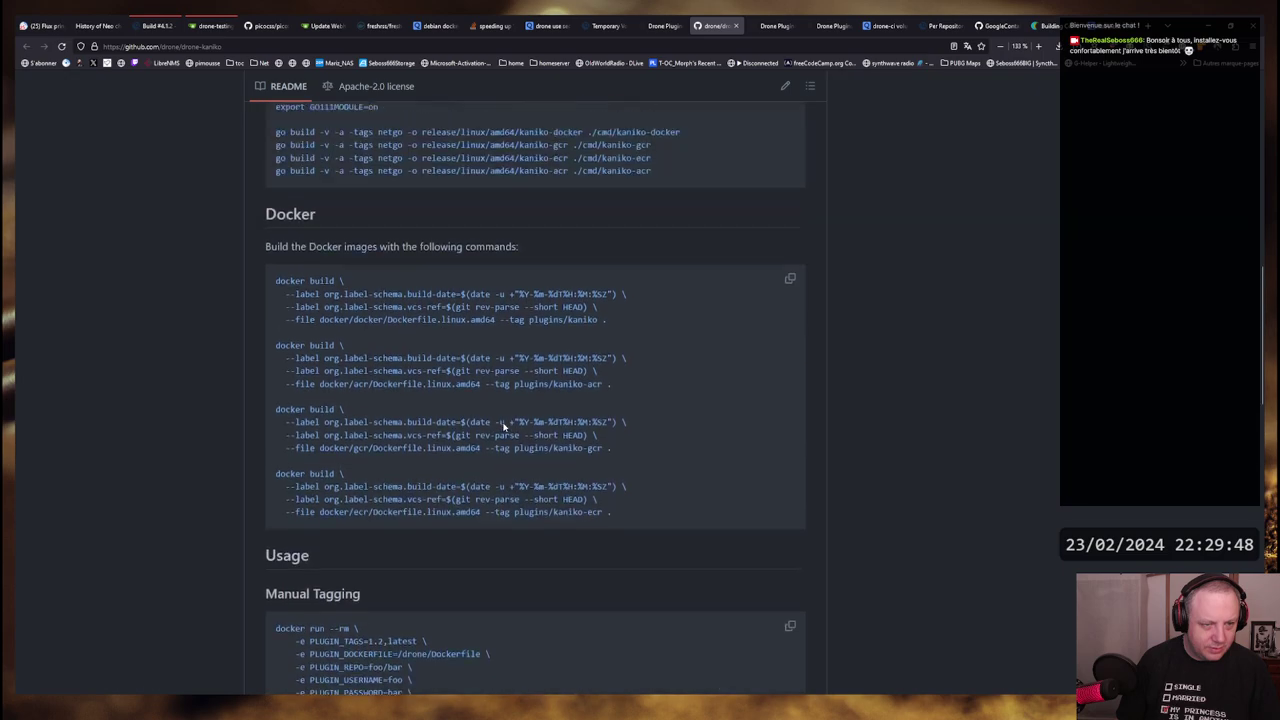
{"action": "triple_click", "coordinate": [282, 310]}
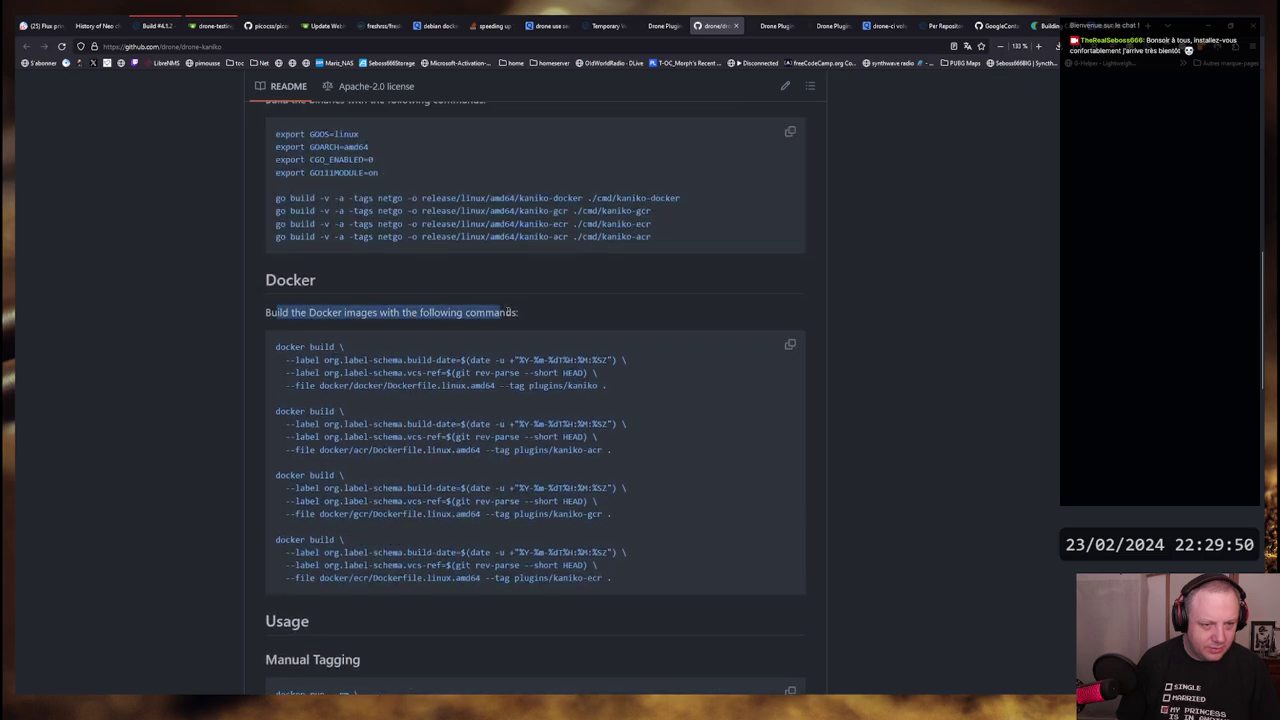
{"action": "left_click", "coordinate": [596, 330]}
{"action": "scroll", "coordinate": [590, 325], "scroll_direction": "up", "scroll_amount": 3}
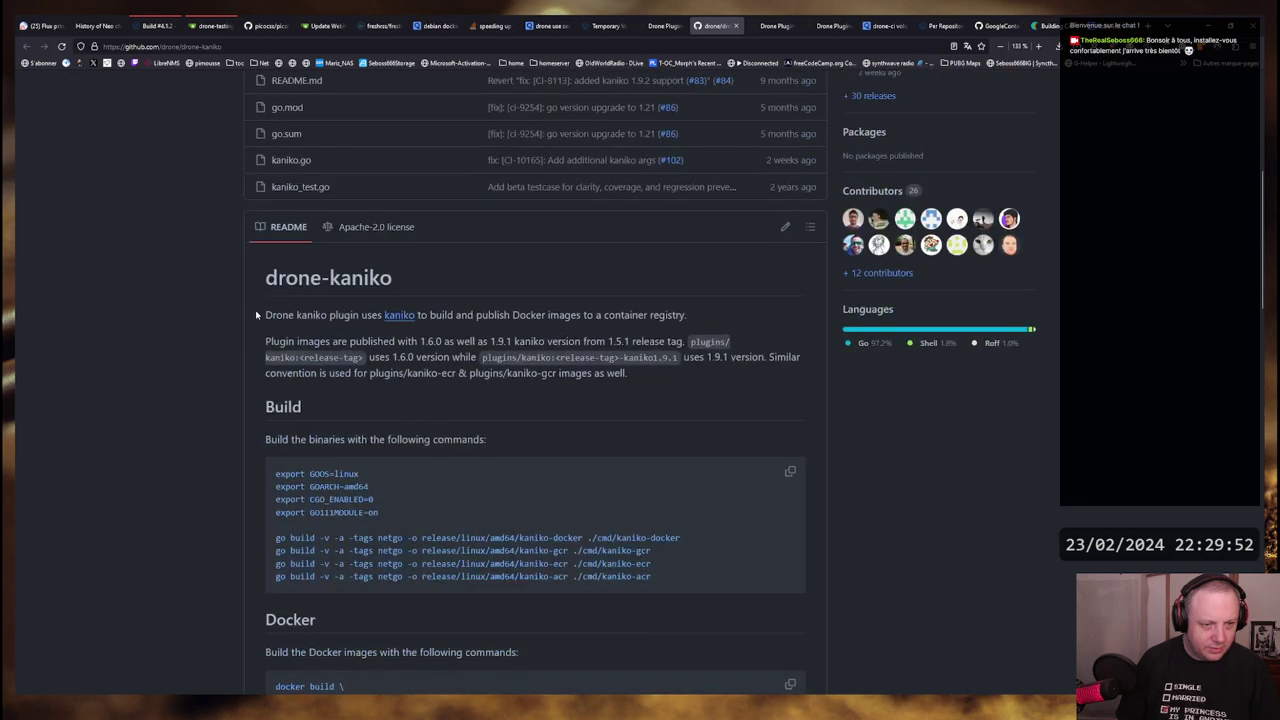
Read the drone-kaniko README introduction on which Kaniko version each plugins/kaniko release tag uses
{"action": "left_click_drag", "start_coordinate": [256, 315], "coordinate": [640, 316]}
{"action": "left_click_drag", "start_coordinate": [268, 341], "coordinate": [588, 341]}
{"action": "left_click", "coordinate": [588, 341]}
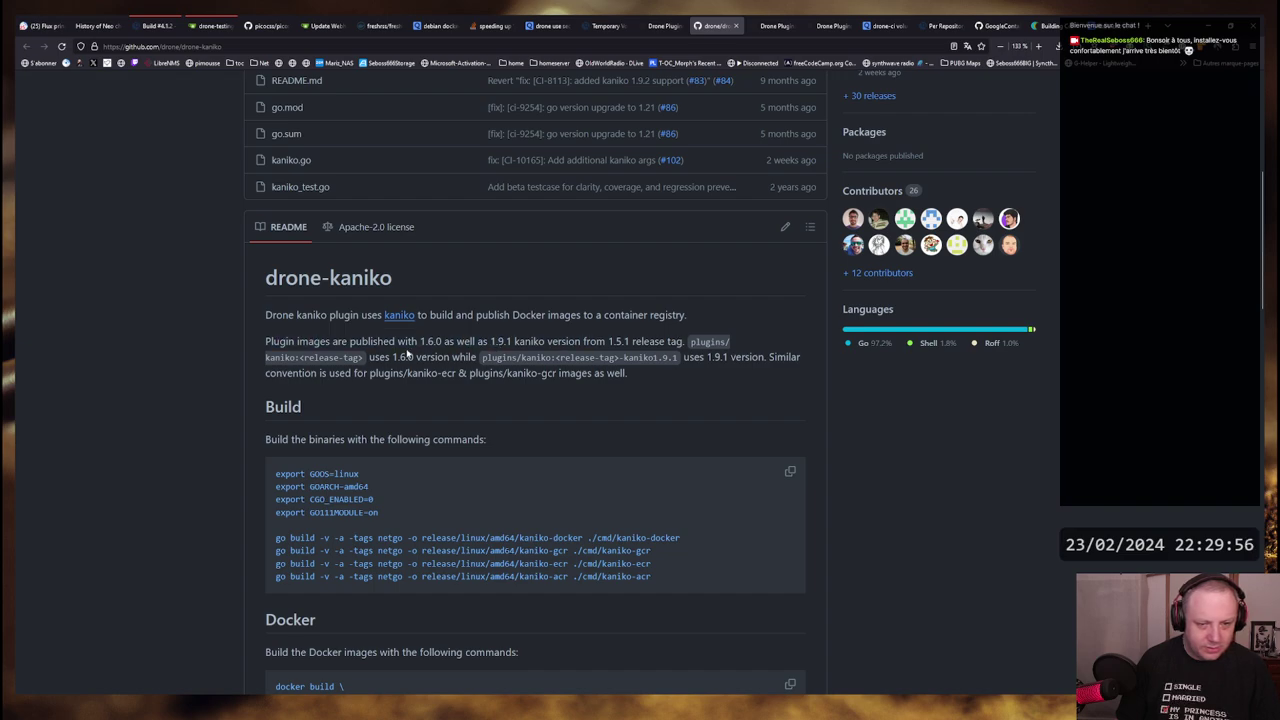
{"action": "left_click_drag", "start_coordinate": [266, 357], "coordinate": [688, 357]}
{"action": "left_click", "coordinate": [656, 376]}
{"action": "left_click_drag", "start_coordinate": [476, 357], "coordinate": [450, 357]}
{"action": "left_click", "coordinate": [680, 357]}
{"action": "left_click", "coordinate": [527, 357]}
{"action": "left_click_drag", "start_coordinate": [370, 357], "coordinate": [472, 357]}
{"action": "left_click", "coordinate": [480, 357]}
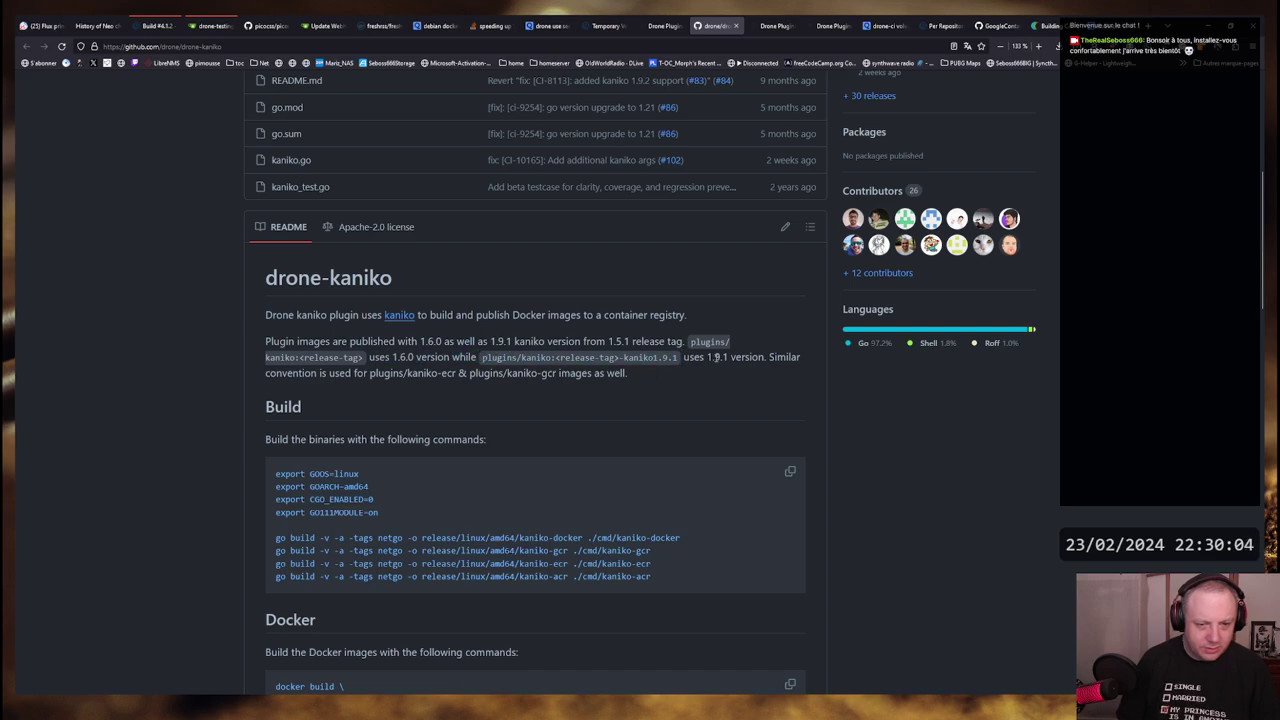
Reread the README sentences on the published plugin image versions, the 1.5.1 release tag and the ecr and gcr naming convention
{"action": "left_click_drag", "start_coordinate": [708, 357], "coordinate": [790, 357]}
{"action": "left_click", "coordinate": [540, 358]}
{"action": "left_click_drag", "start_coordinate": [441, 343], "coordinate": [666, 343]}
{"action": "left_click", "coordinate": [398, 343]}
{"action": "left_click_drag", "start_coordinate": [398, 343], "coordinate": [564, 343]}
{"action": "left_click_drag", "start_coordinate": [666, 343], "coordinate": [330, 343]}
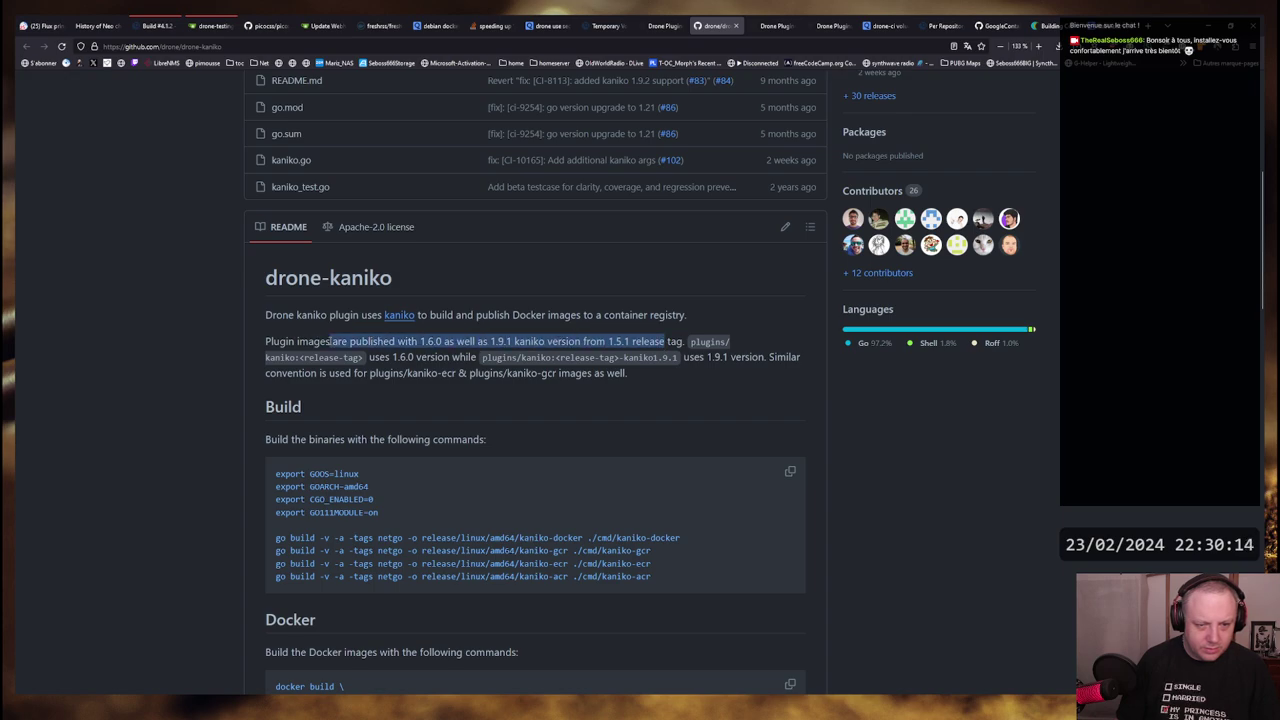
{"action": "left_click", "coordinate": [332, 342]}
{"action": "left_click_drag", "start_coordinate": [668, 341], "coordinate": [336, 343]}
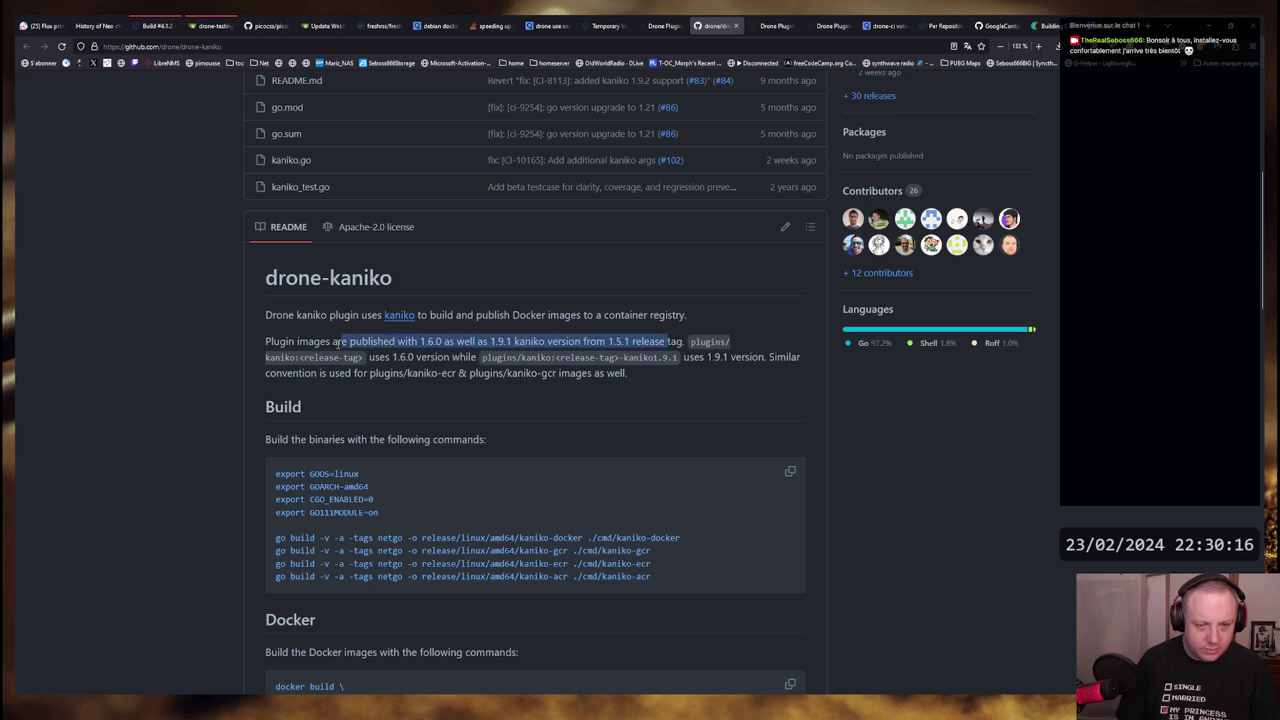
{"action": "left_click", "coordinate": [336, 343]}
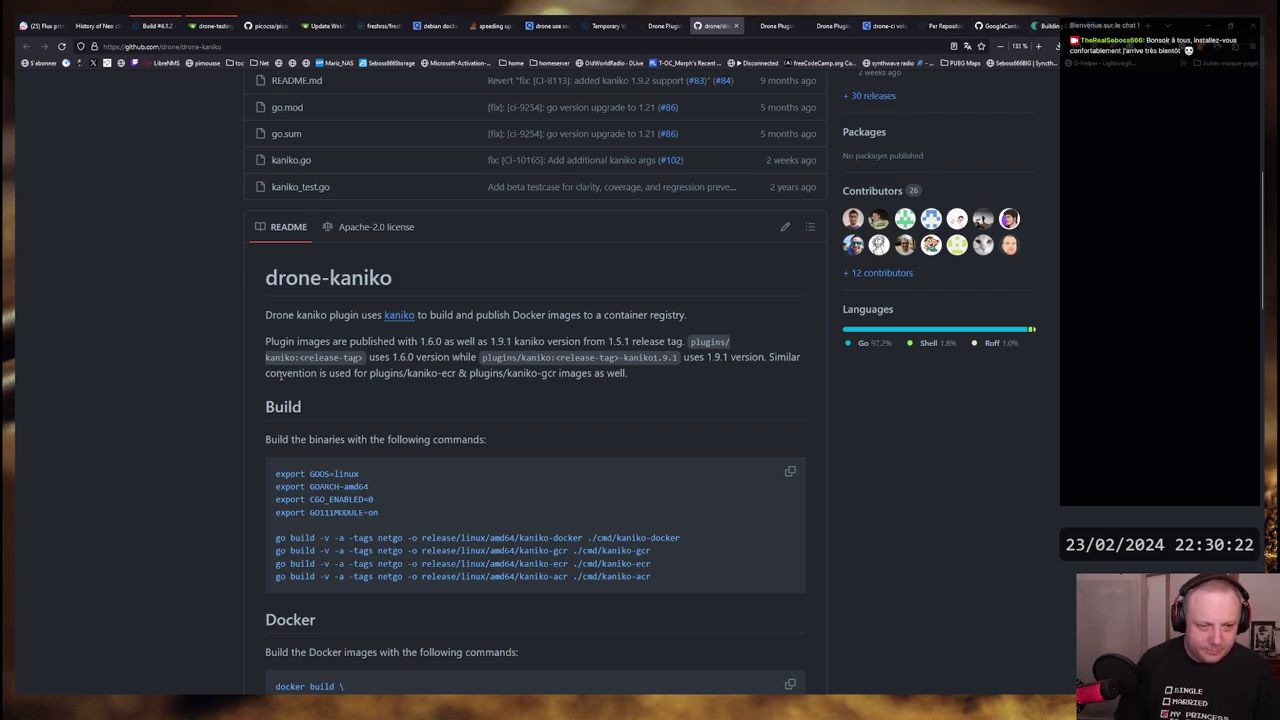
{"action": "left_click_drag", "start_coordinate": [280, 373], "coordinate": [556, 373]}
{"action": "left_click", "coordinate": [556, 373]}
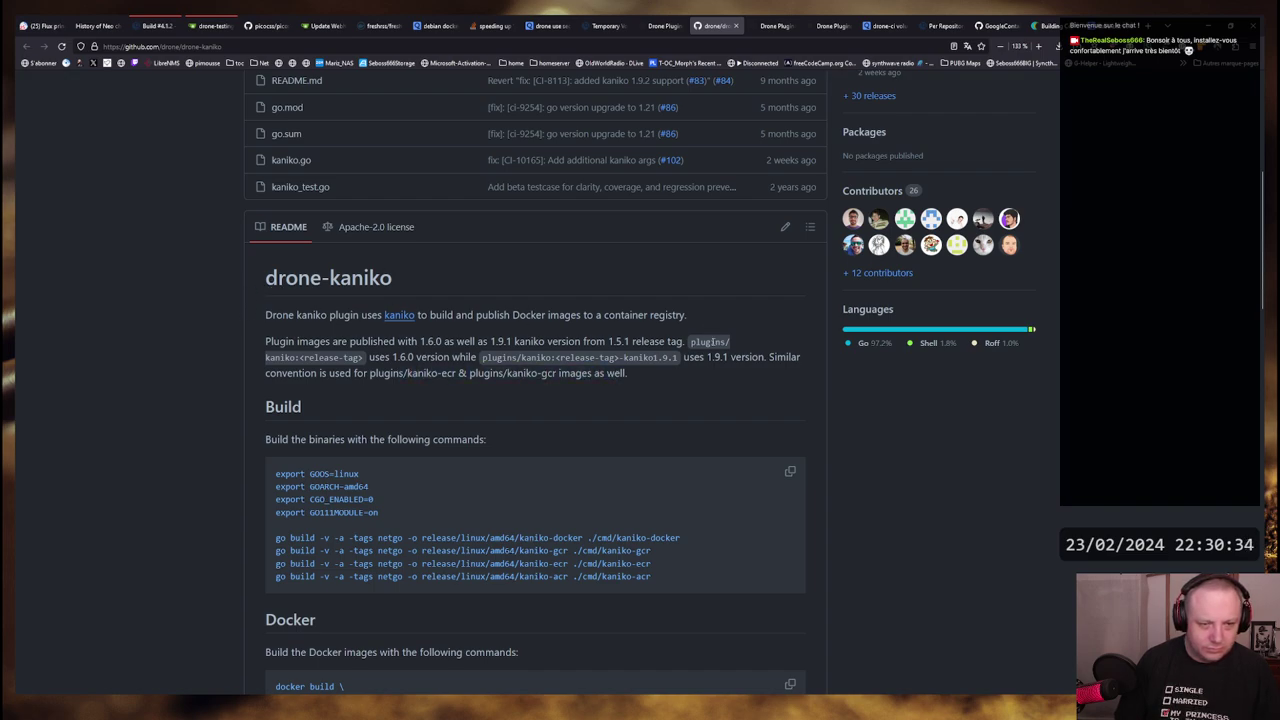
{"action": "left_click_drag", "start_coordinate": [690, 341], "coordinate": [728, 342]}
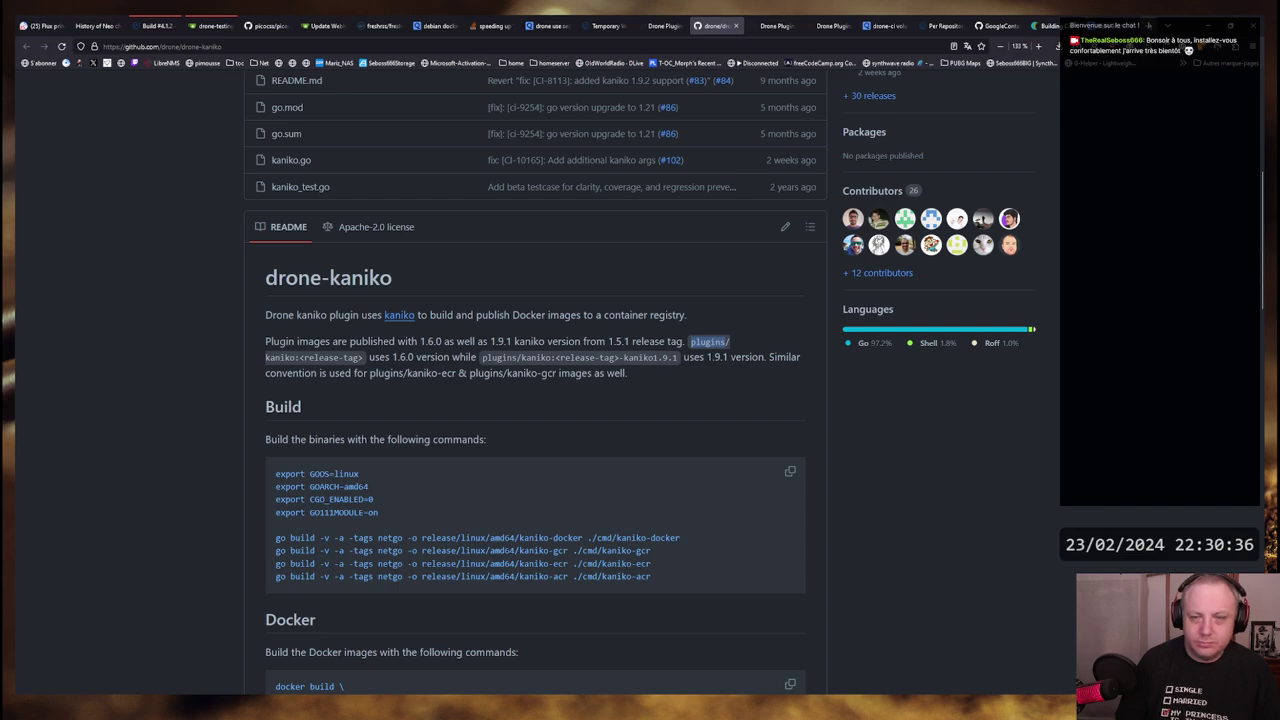
{"action": "left_click", "coordinate": [828, 25]}
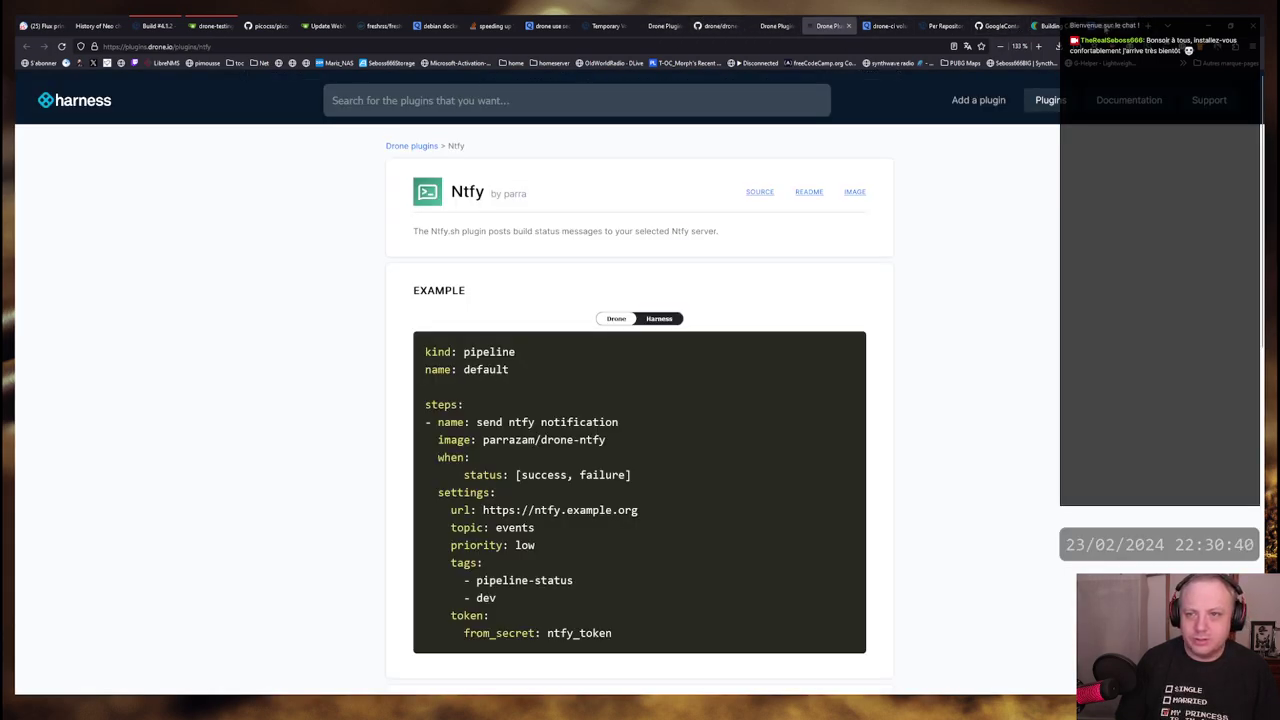
{"action": "left_click", "coordinate": [1045, 25]}
{"action": "left_click", "coordinate": [940, 25]}
{"action": "scroll", "coordinate": [299, 156], "scroll_direction": "down", "scroll_amount": 1}
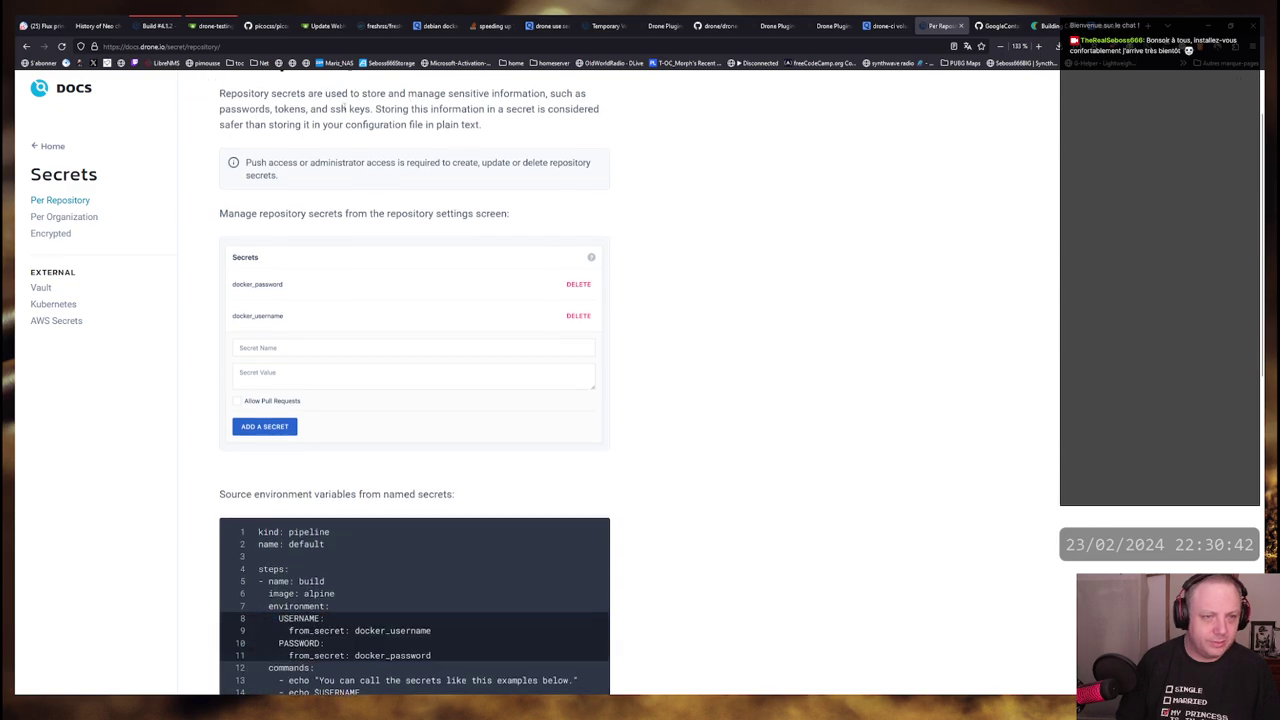
{"action": "left_click", "coordinate": [160, 46]}
{"action": "type", "text": "hub"}
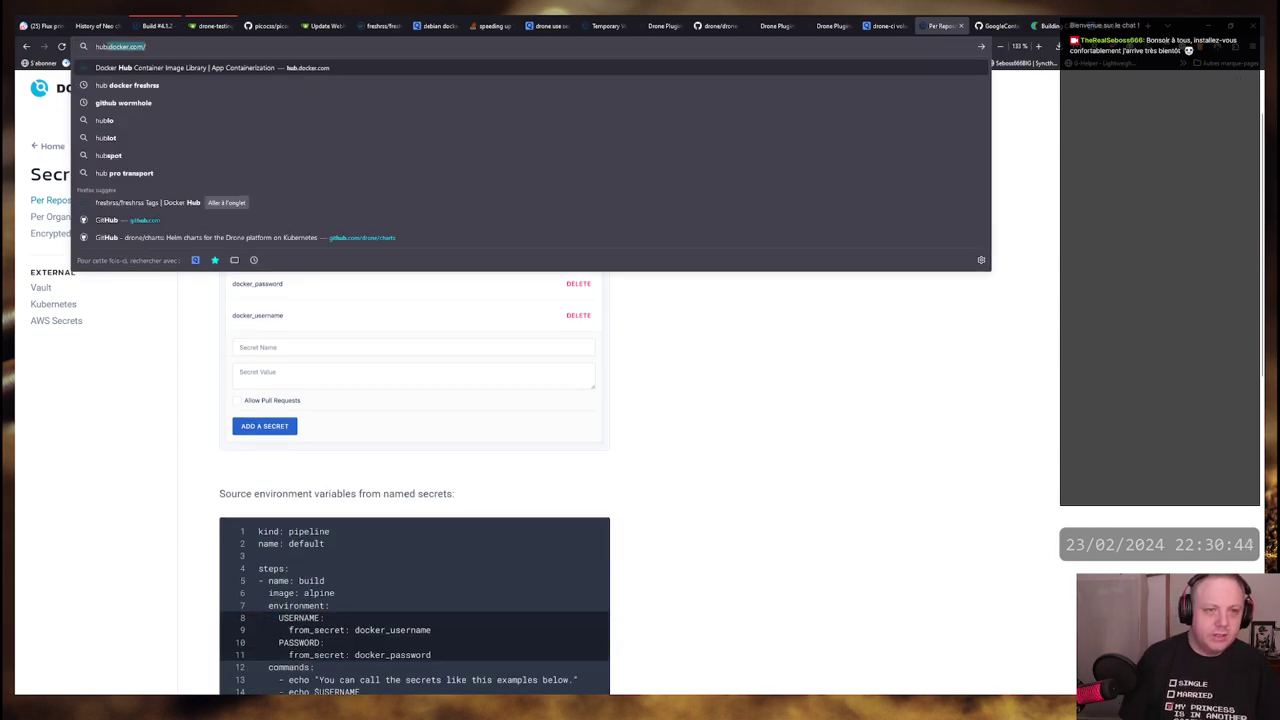
Go to the open Docker Hub page for freshrss and search Docker Hub for kaniko
{"action": "left_click", "coordinate": [380, 25]}
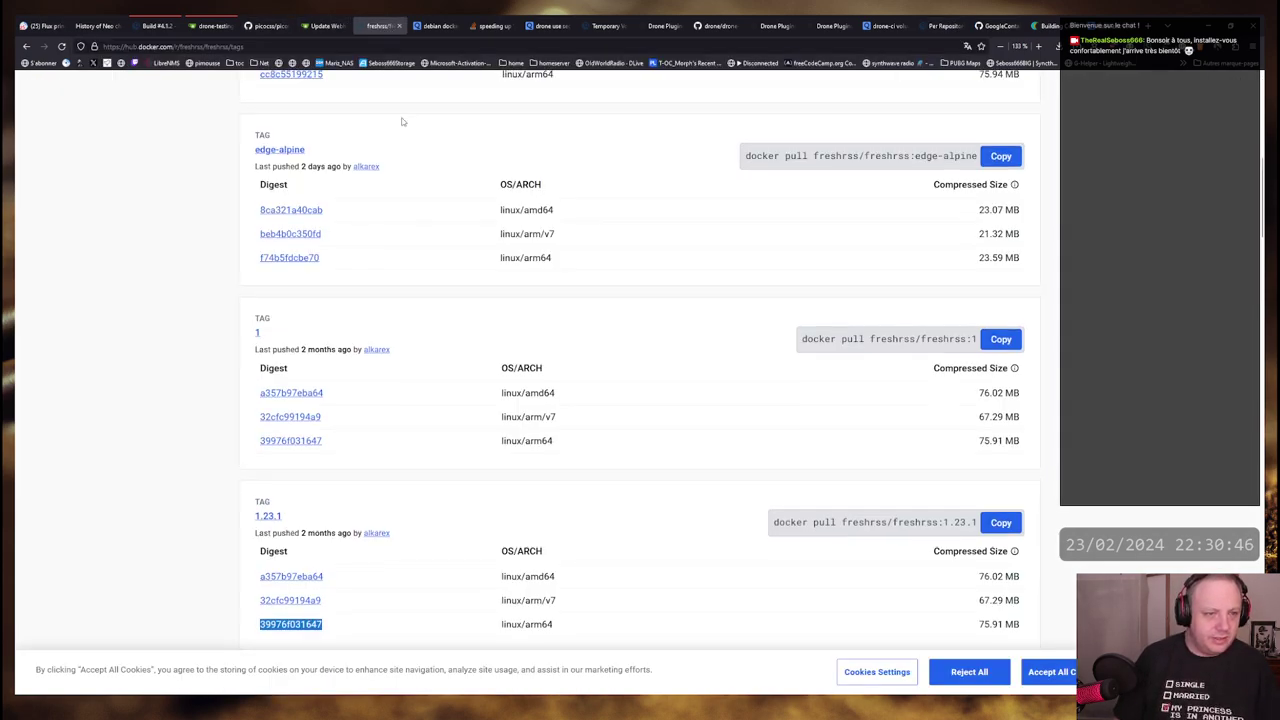
{"action": "scroll", "coordinate": [407, 122], "scroll_direction": "up", "scroll_amount": 5}
{"action": "left_click", "coordinate": [540, 90]}
{"action": "key", "text": "ctrl+a"}
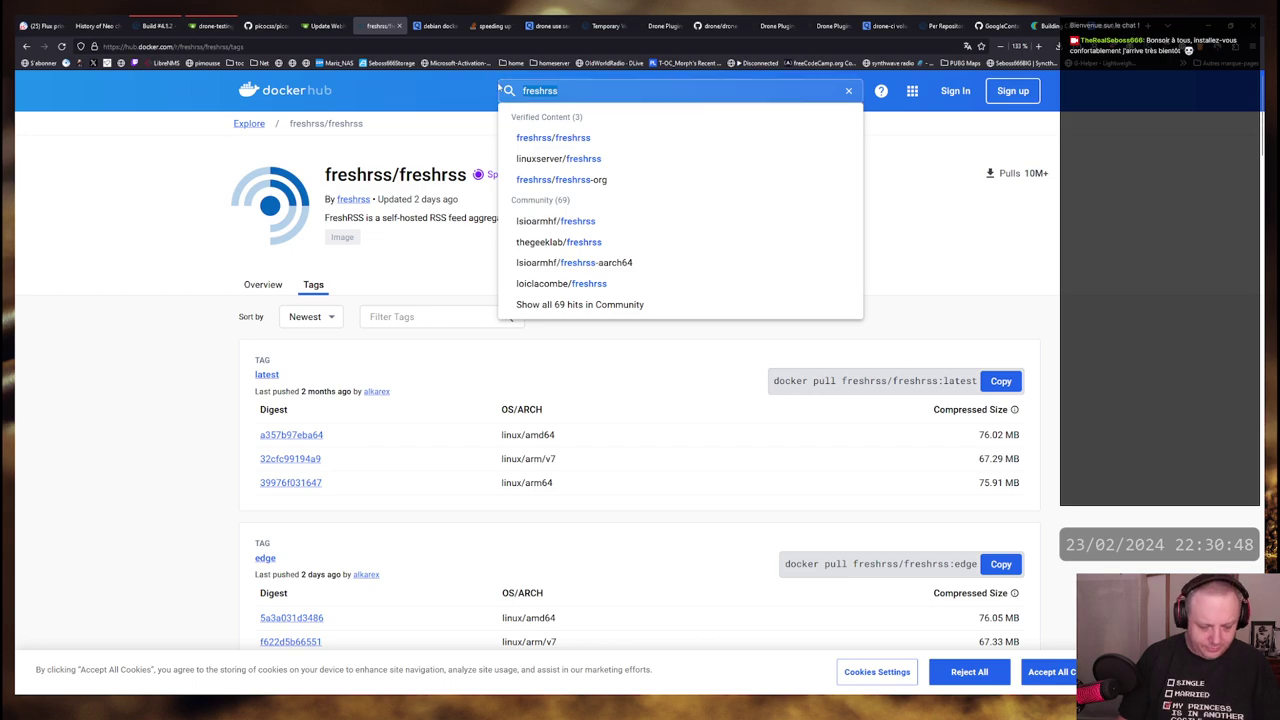
{"action": "type", "text": "kaniko"}
{"action": "key", "text": "Return"}
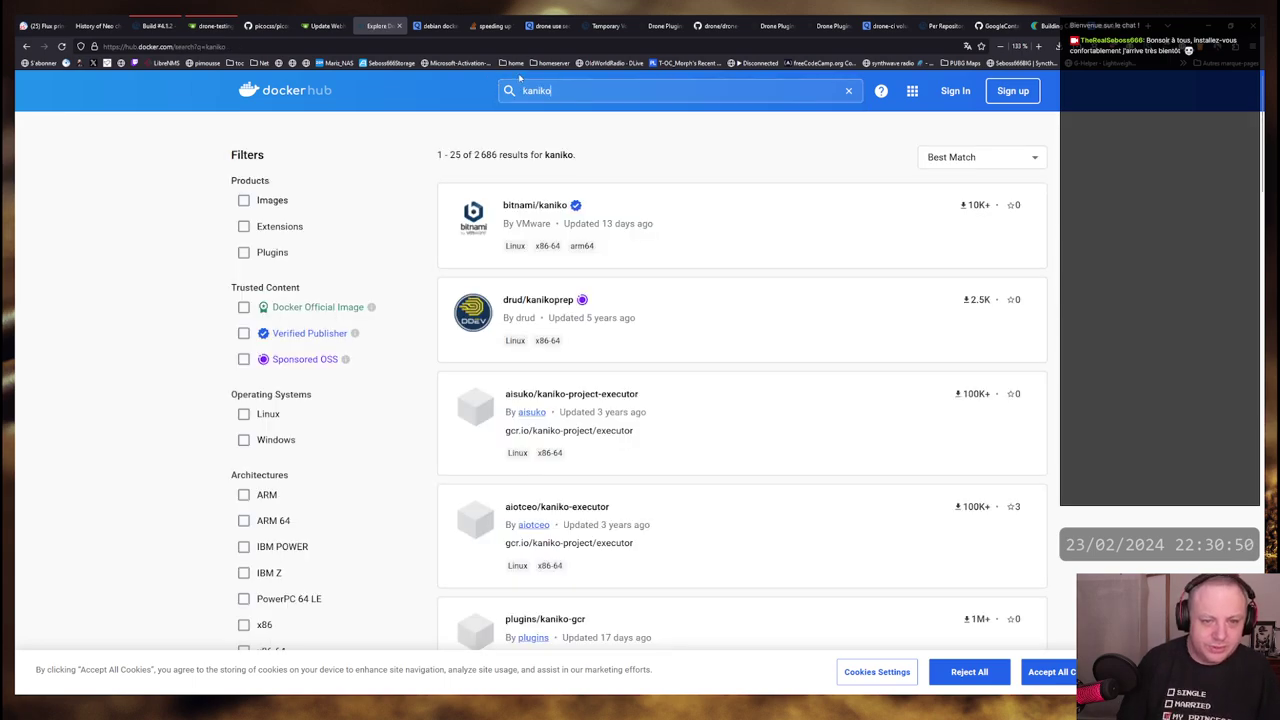
Find plugins/kaniko in the Docker Hub search results and open its list of tags
{"action": "scroll", "coordinate": [759, 171], "scroll_direction": "down", "scroll_amount": 2}
{"action": "scroll", "coordinate": [759, 171], "scroll_direction": "down", "scroll_amount": 1}
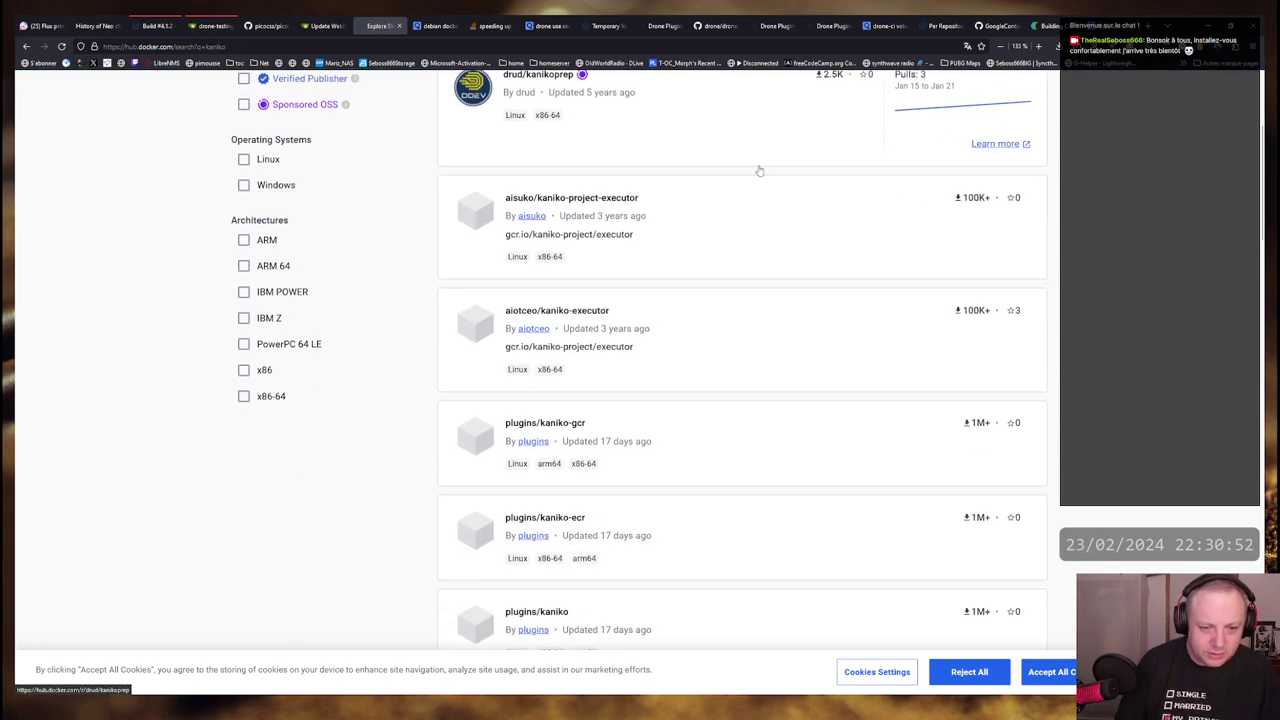
{"action": "scroll", "coordinate": [700, 470], "scroll_direction": "down", "scroll_amount": 1}
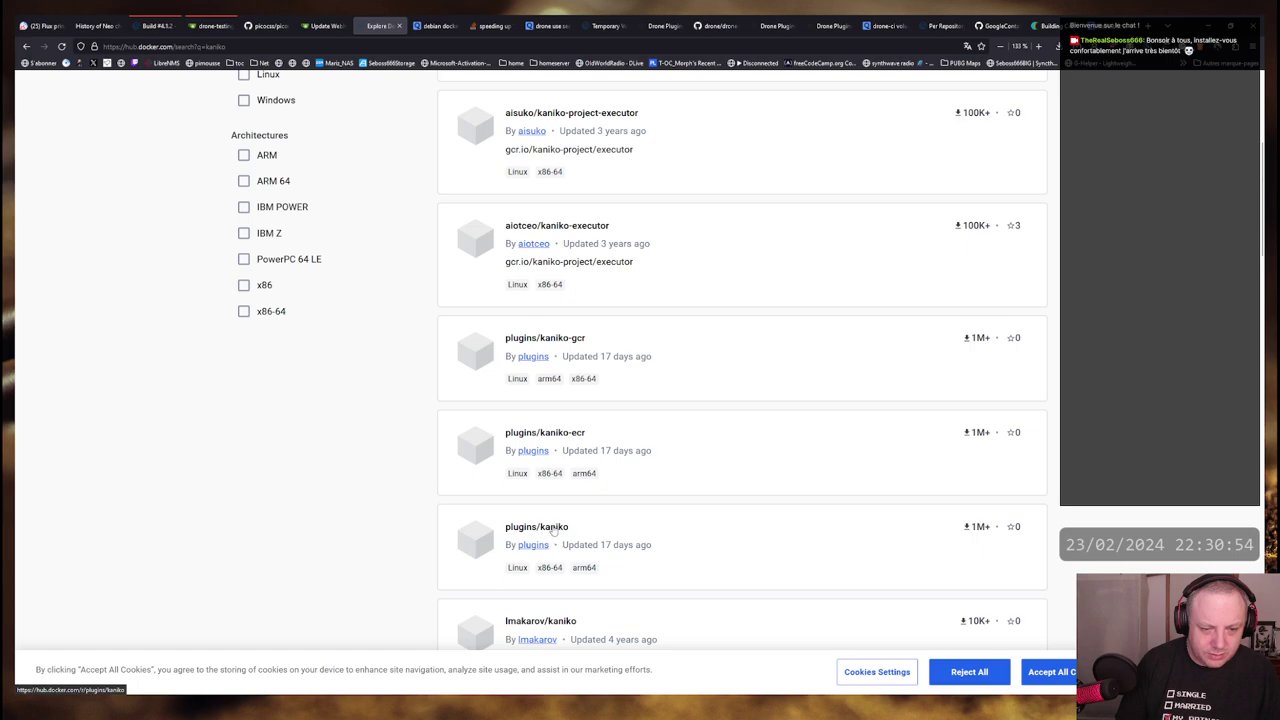
{"action": "left_click", "coordinate": [553, 530]}
{"action": "left_click", "coordinate": [302, 287]}
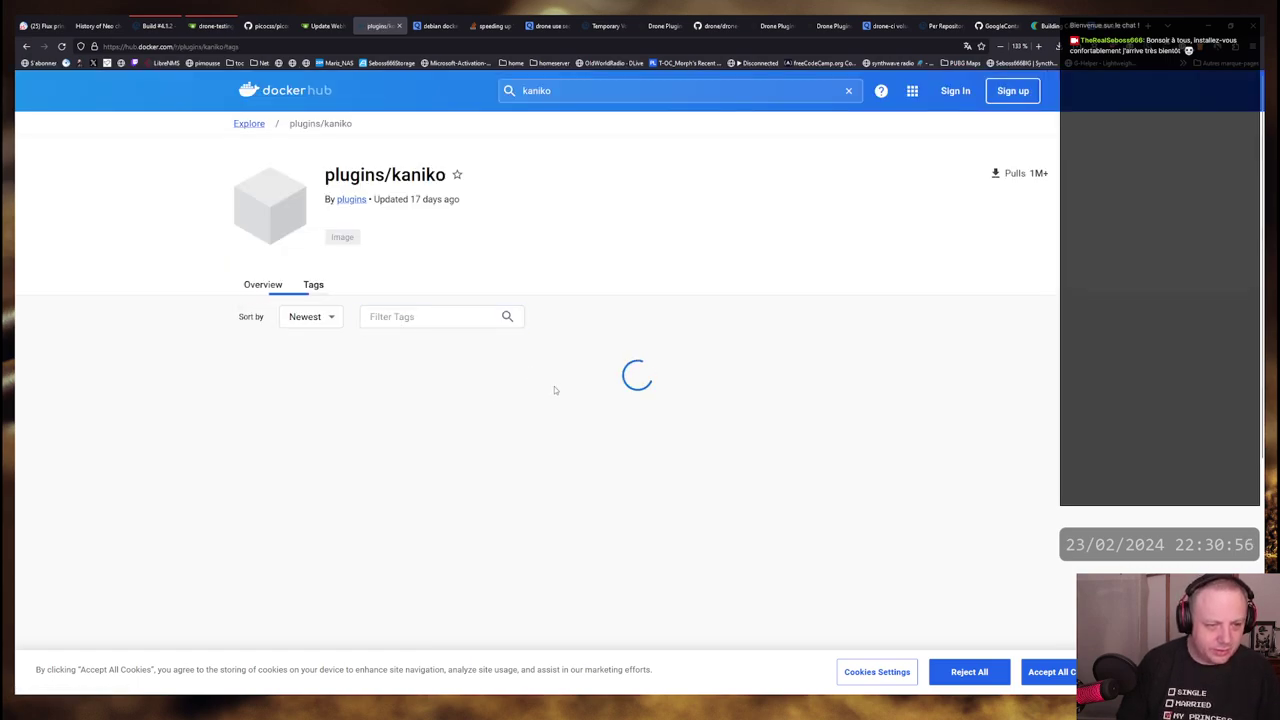
Look over the plugins/kaniko tags and examine the digests and architectures listed under the latest tag
{"action": "scroll", "coordinate": [180, 338], "scroll_direction": "down", "scroll_amount": 3}
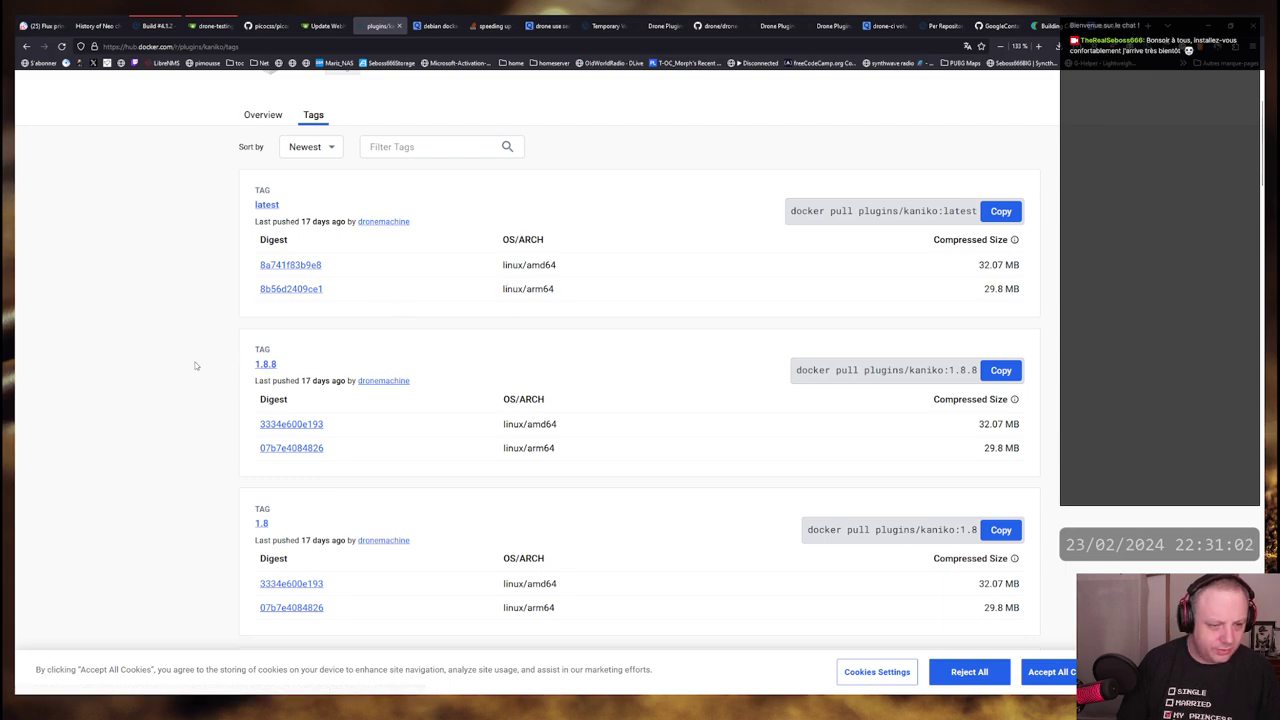
{"action": "scroll", "coordinate": [196, 366], "scroll_direction": "down", "scroll_amount": 5}
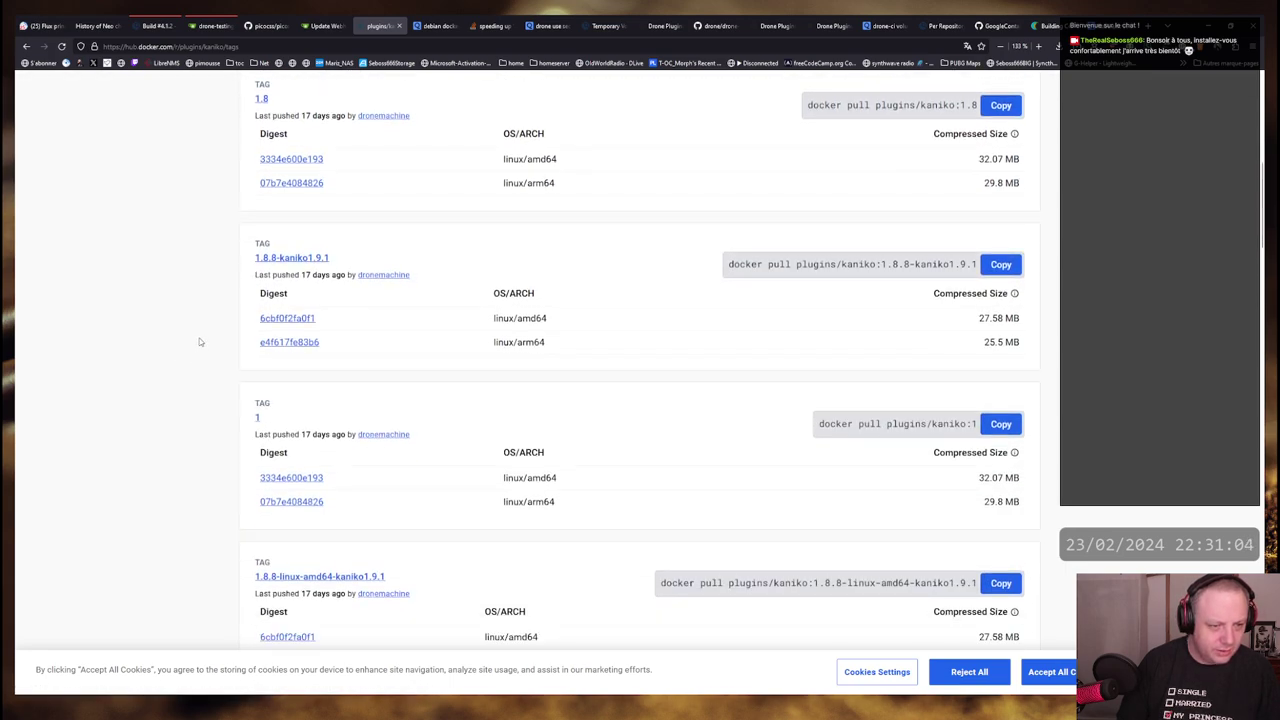
{"action": "scroll", "coordinate": [199, 342], "scroll_direction": "up", "scroll_amount": 5}
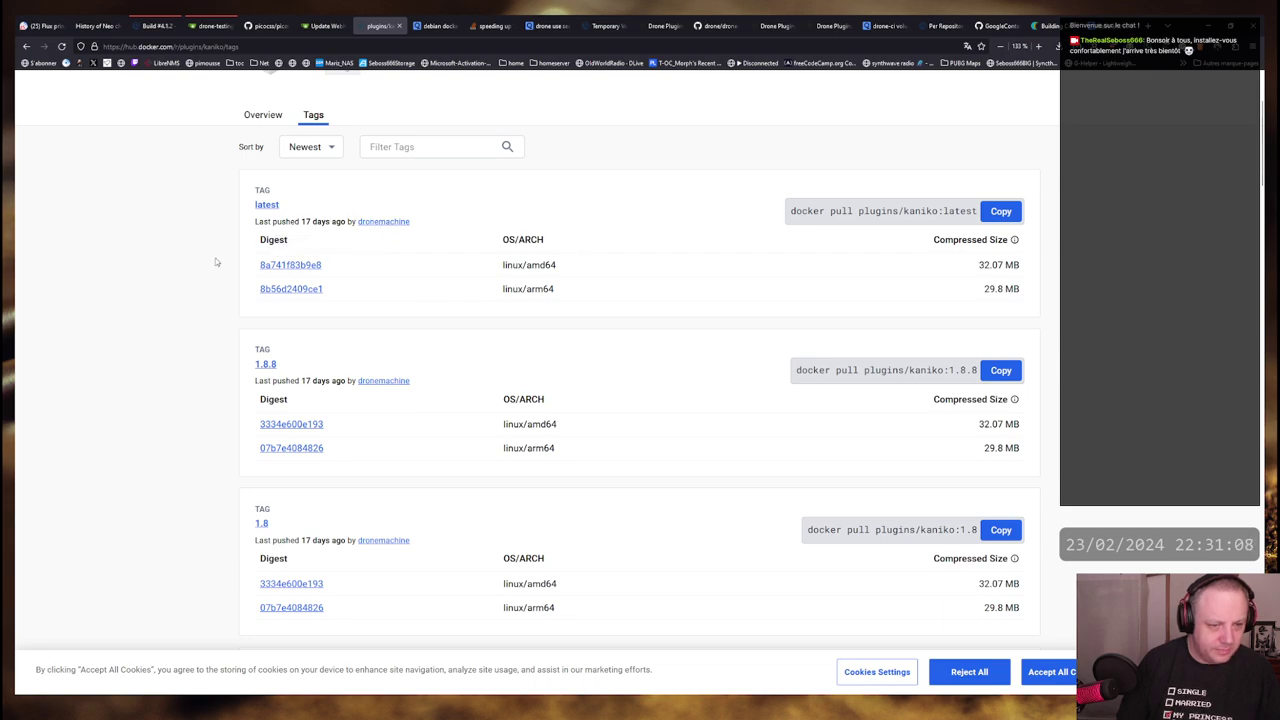
{"action": "left_click_drag", "start_coordinate": [250, 267], "coordinate": [387, 274]}
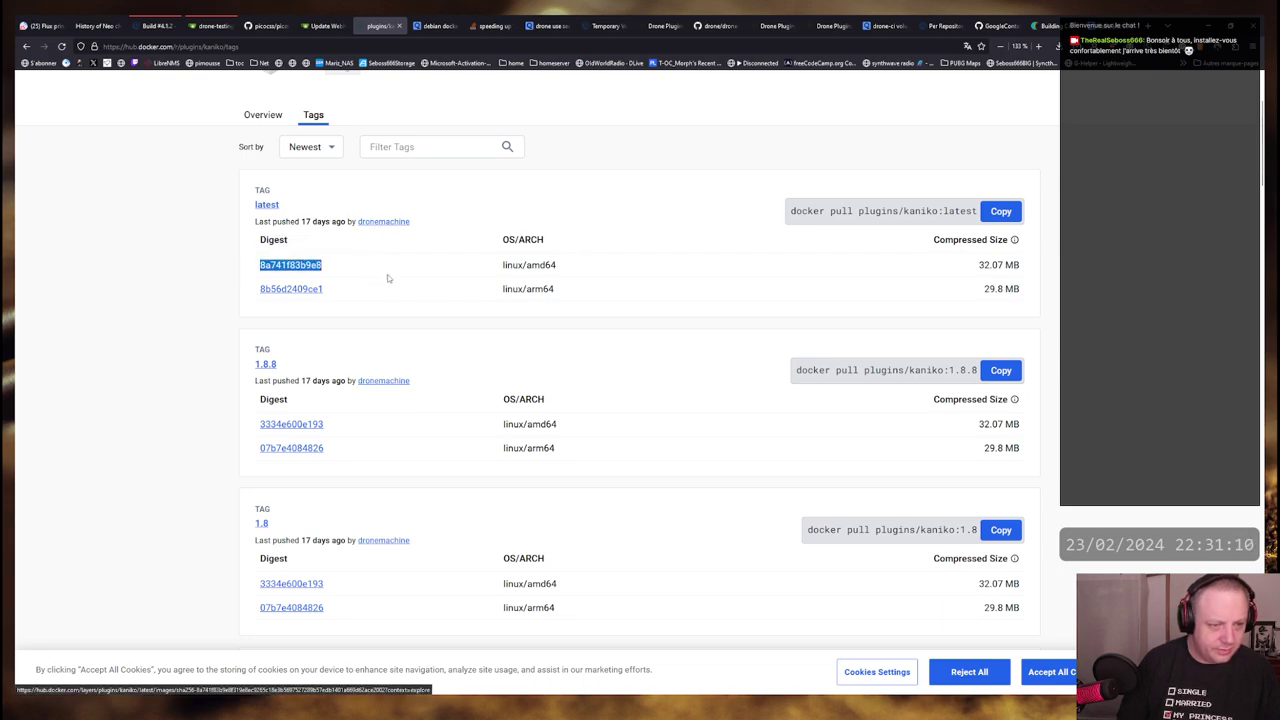
Look through the version-specific and architecture-specific plugins/kaniko tags and compare their digests with those of the latest tag
{"action": "scroll", "coordinate": [185, 293], "scroll_direction": "down", "scroll_amount": 3}
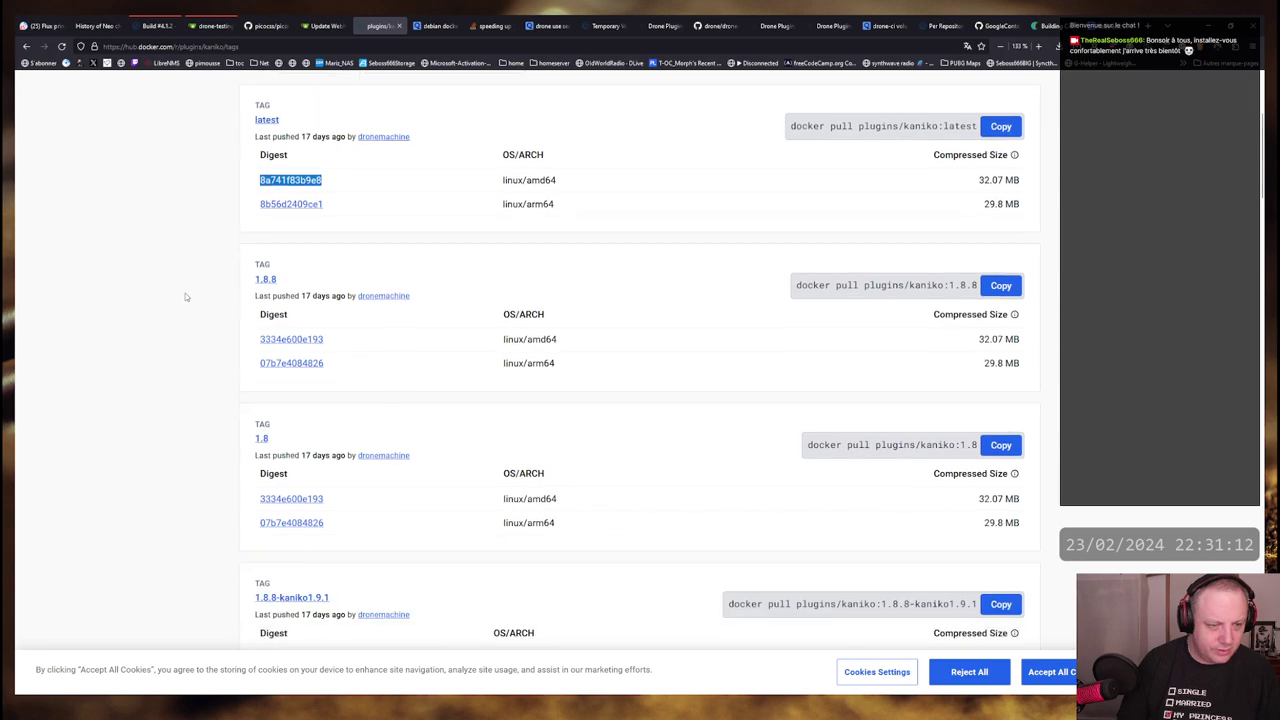
{"action": "scroll", "coordinate": [190, 290], "scroll_direction": "up", "scroll_amount": 3}
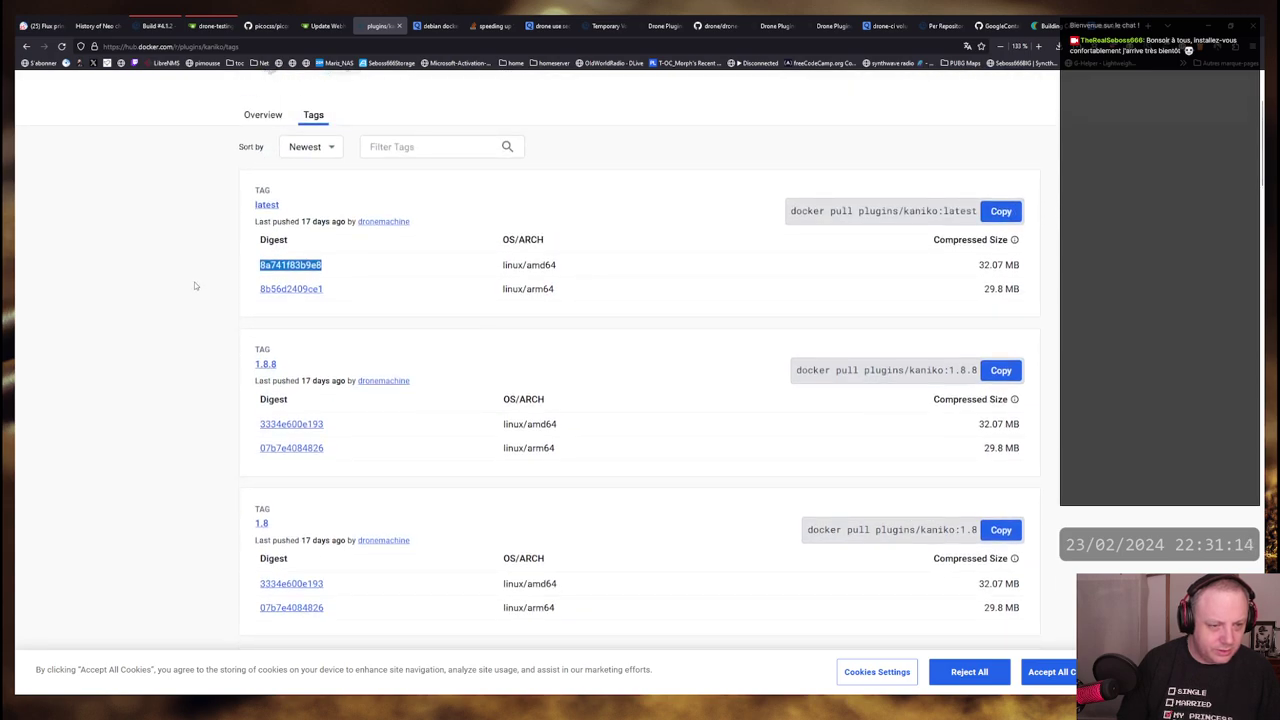
{"action": "scroll", "coordinate": [195, 286], "scroll_direction": "down", "scroll_amount": 3}
{"action": "scroll", "coordinate": [195, 286], "scroll_direction": "down", "scroll_amount": 3}
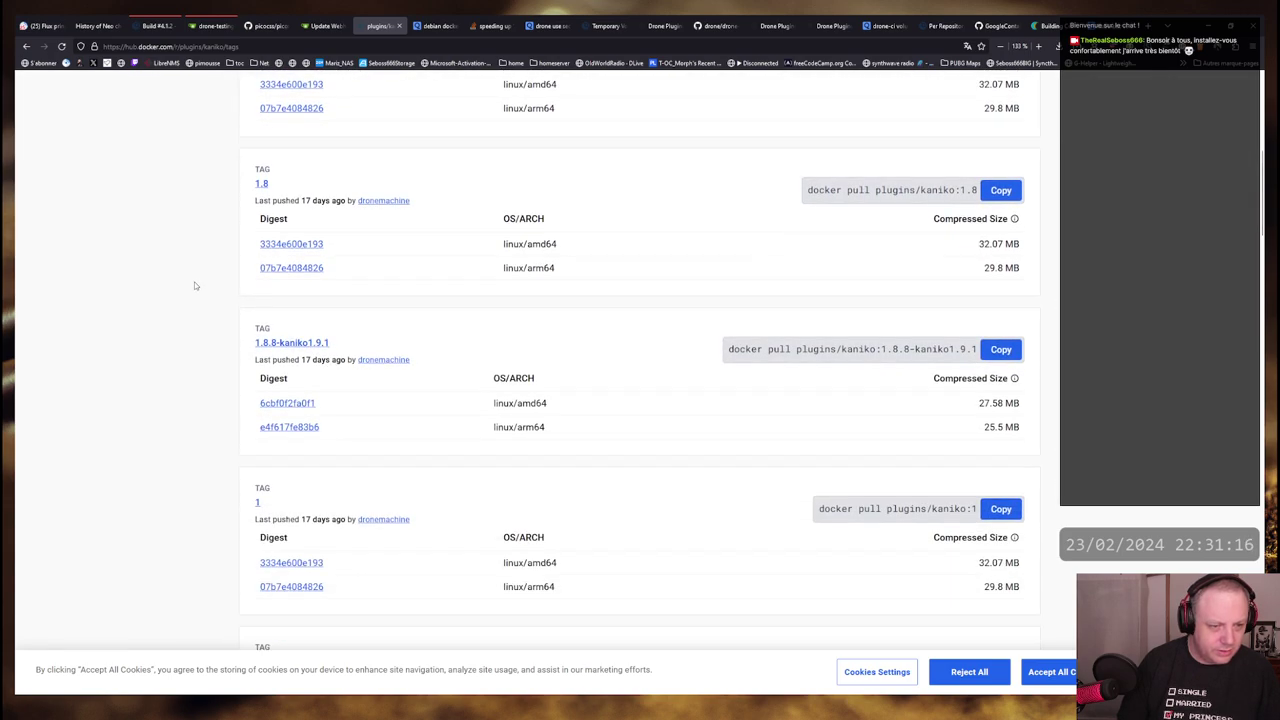
{"action": "scroll", "coordinate": [196, 280], "scroll_direction": "down", "scroll_amount": 2}
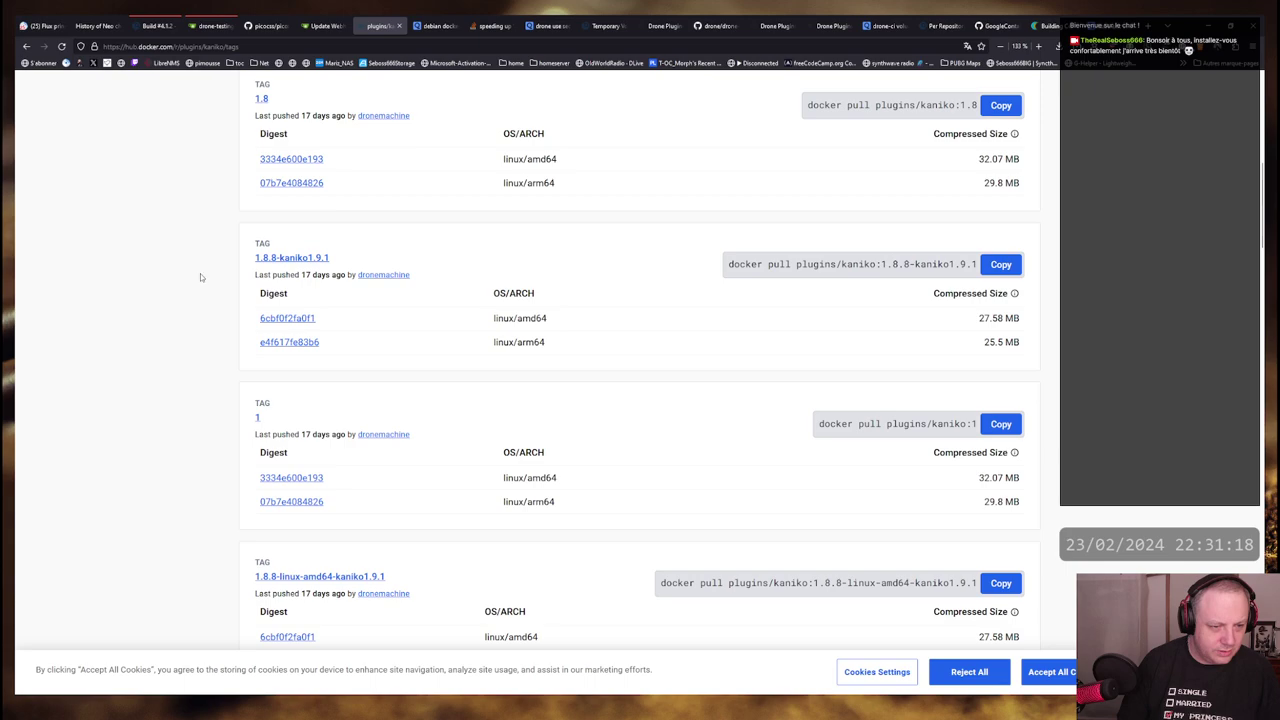
{"action": "scroll", "coordinate": [200, 275], "scroll_direction": "down", "scroll_amount": 5}
{"action": "scroll", "coordinate": [200, 277], "scroll_direction": "down", "scroll_amount": 3}
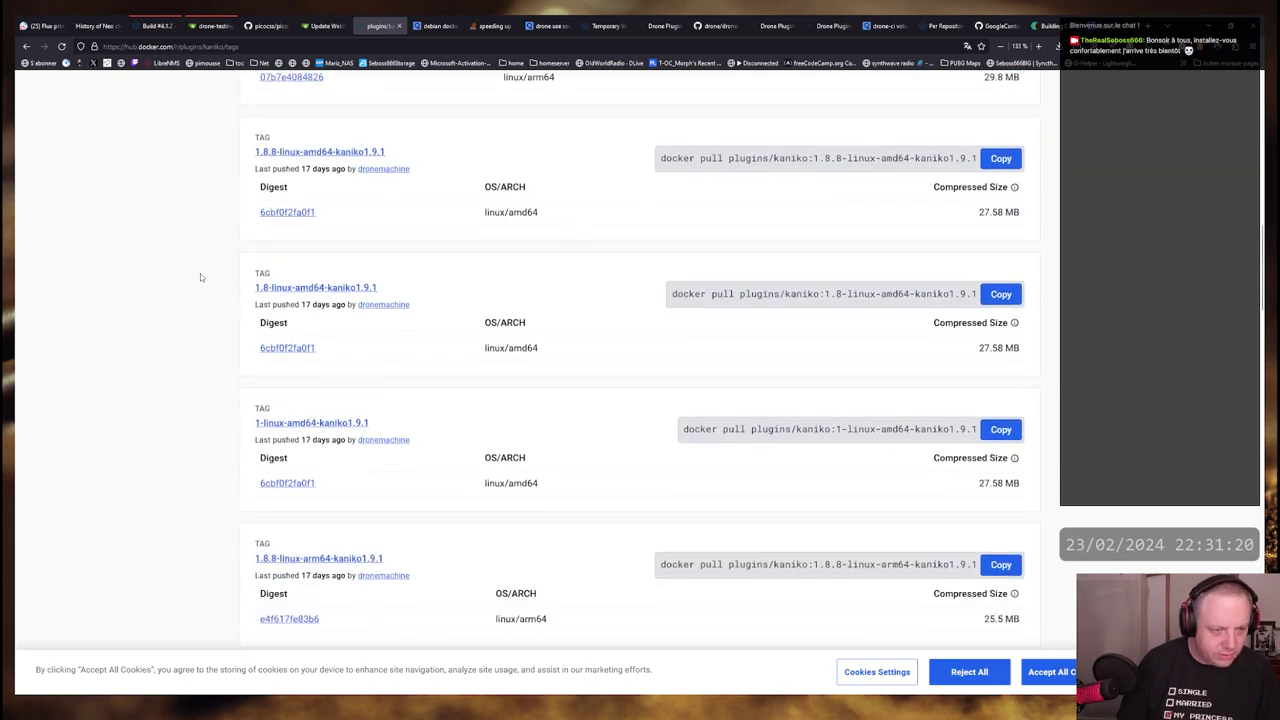
{"action": "scroll", "coordinate": [197, 270], "scroll_direction": "down", "scroll_amount": 8}
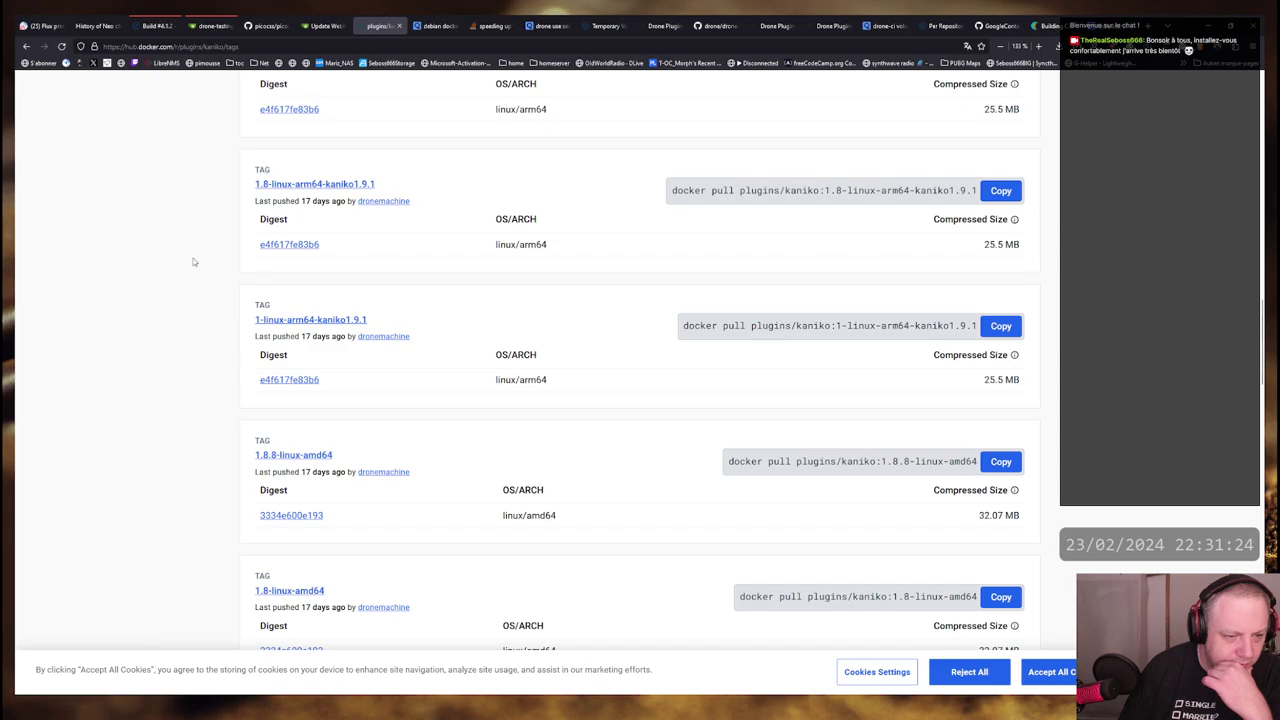
{"action": "scroll", "coordinate": [194, 262], "scroll_direction": "down", "scroll_amount": 10}
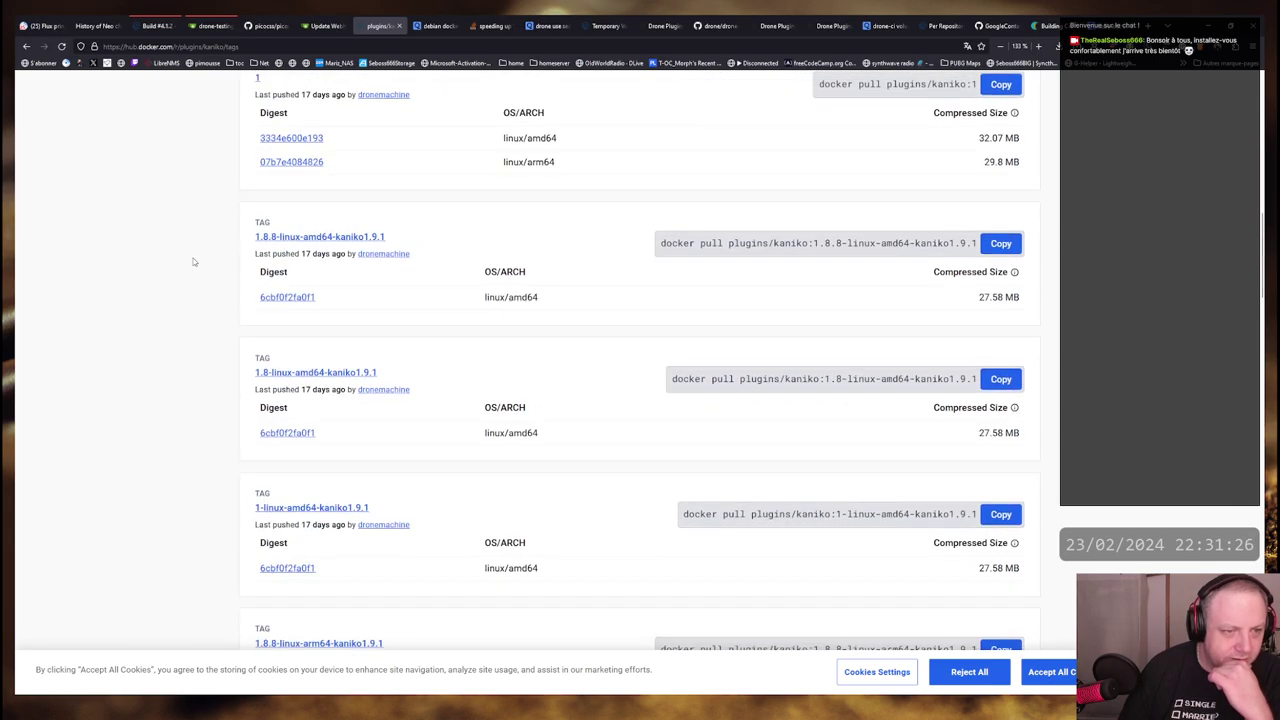
{"action": "scroll", "coordinate": [194, 262], "scroll_direction": "up", "scroll_amount": 15}
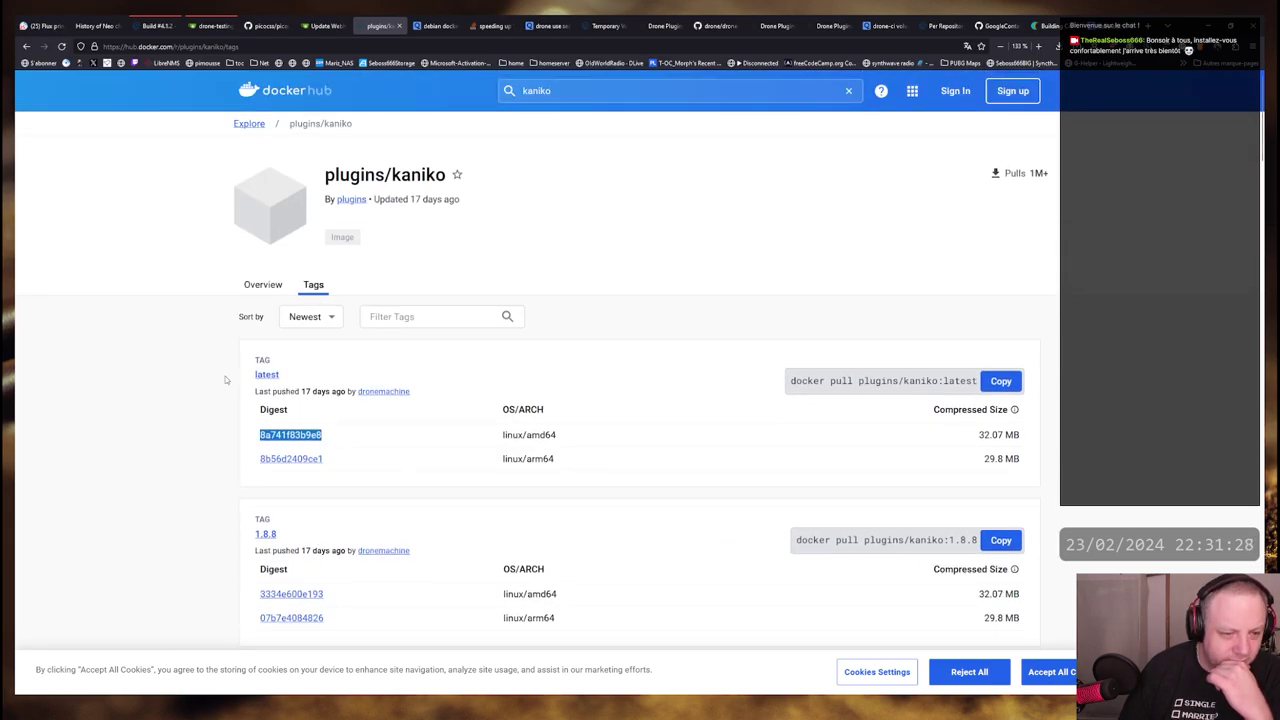
Search the page for the latest tag's linux/arm64 digest 8b56d2409ce1 and go to its other occurrence
{"action": "left_click_drag", "start_coordinate": [252, 466], "coordinate": [324, 462]}
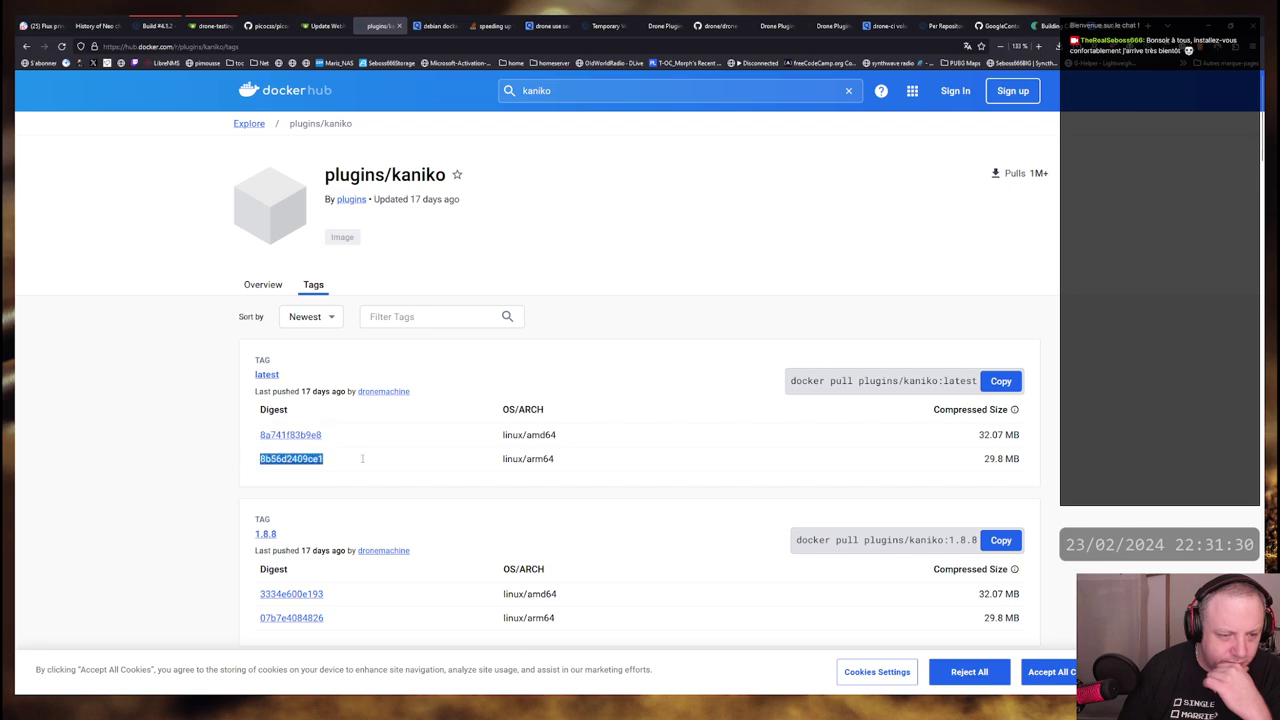
{"action": "key", "text": "ctrl+f"}
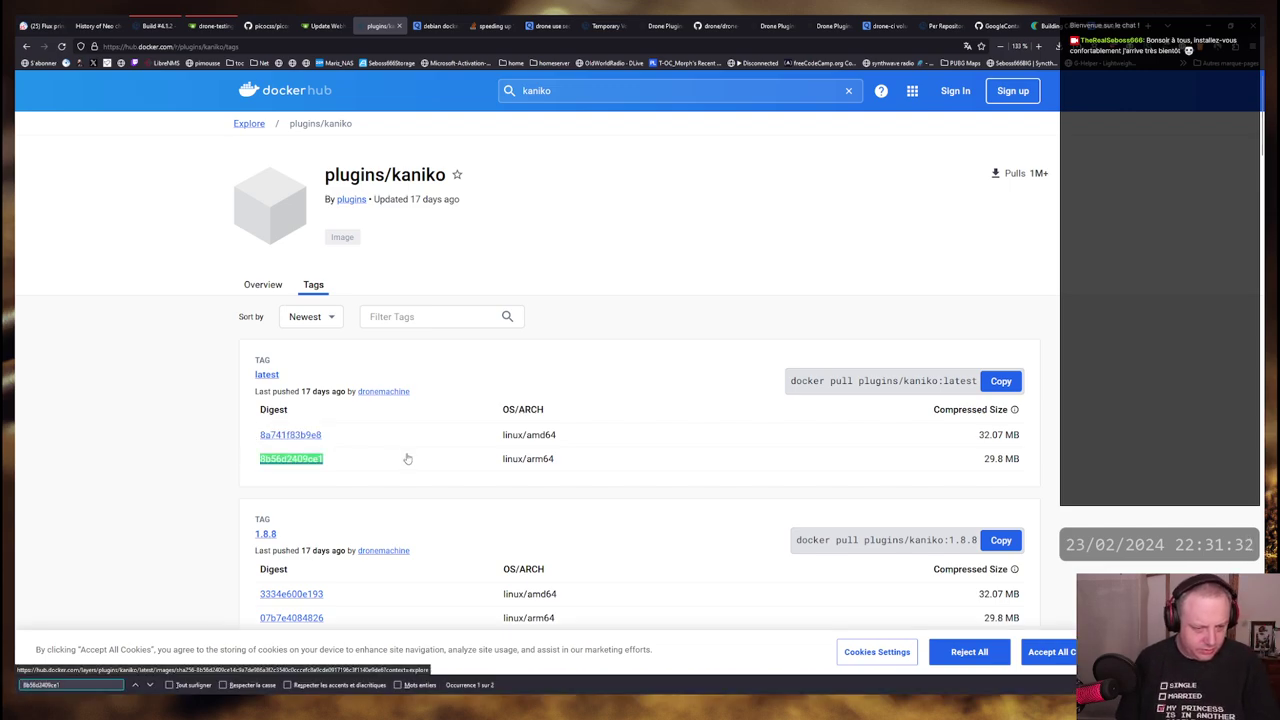
{"action": "key", "text": "Return"}
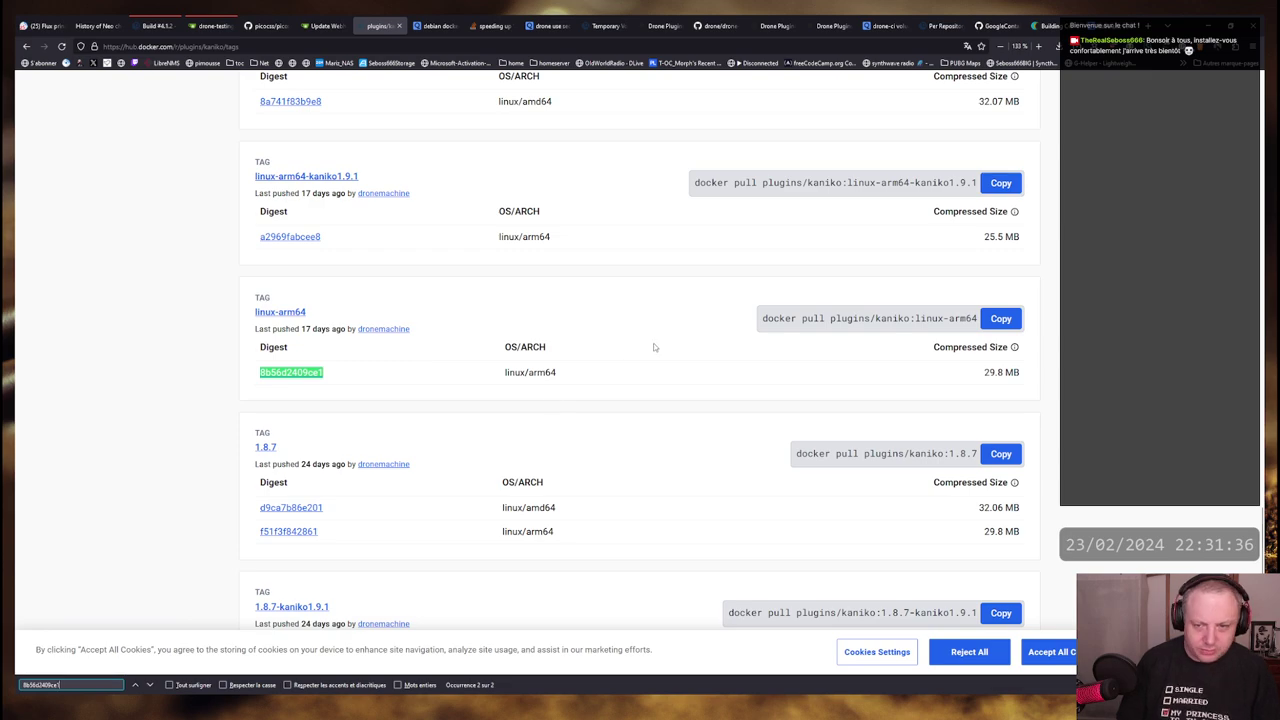
Switch to Sublime Text and check the image line in .drone.yml against the plugins/kaniko tag entries on Docker Hub
{"action": "key", "text": "alt+Tab"}
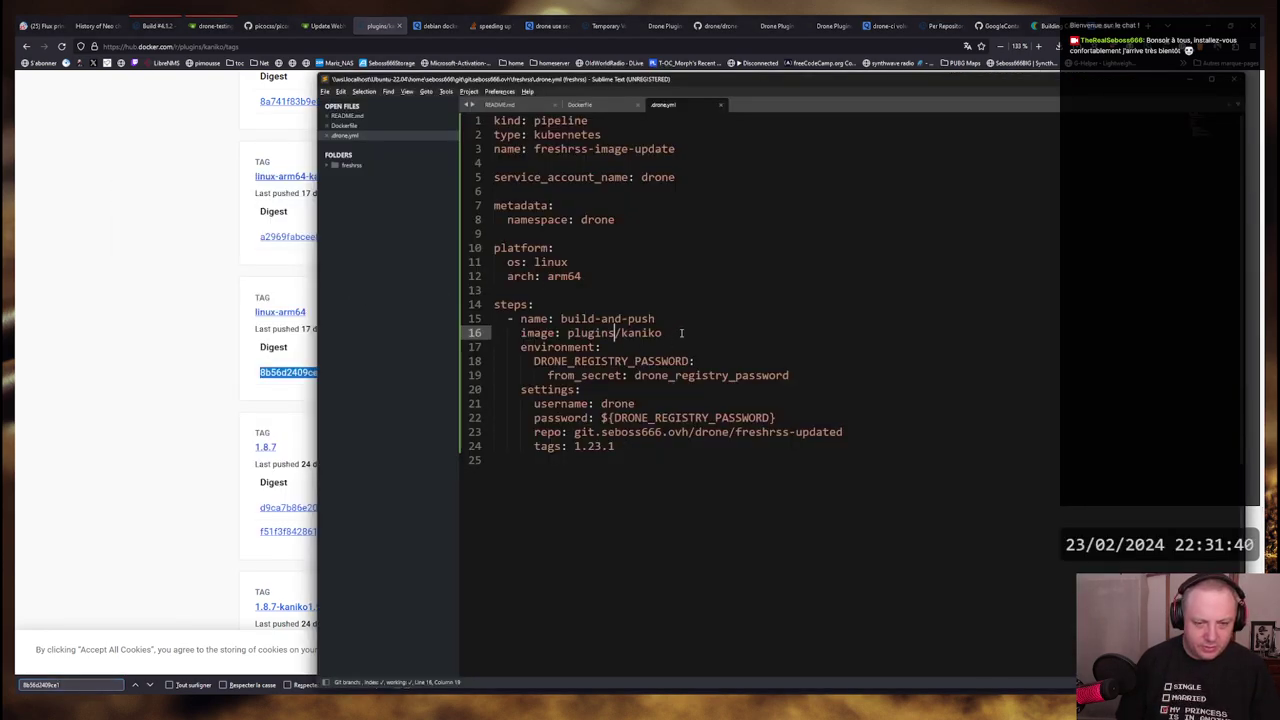
{"action": "key", "text": "alt+Tab"}
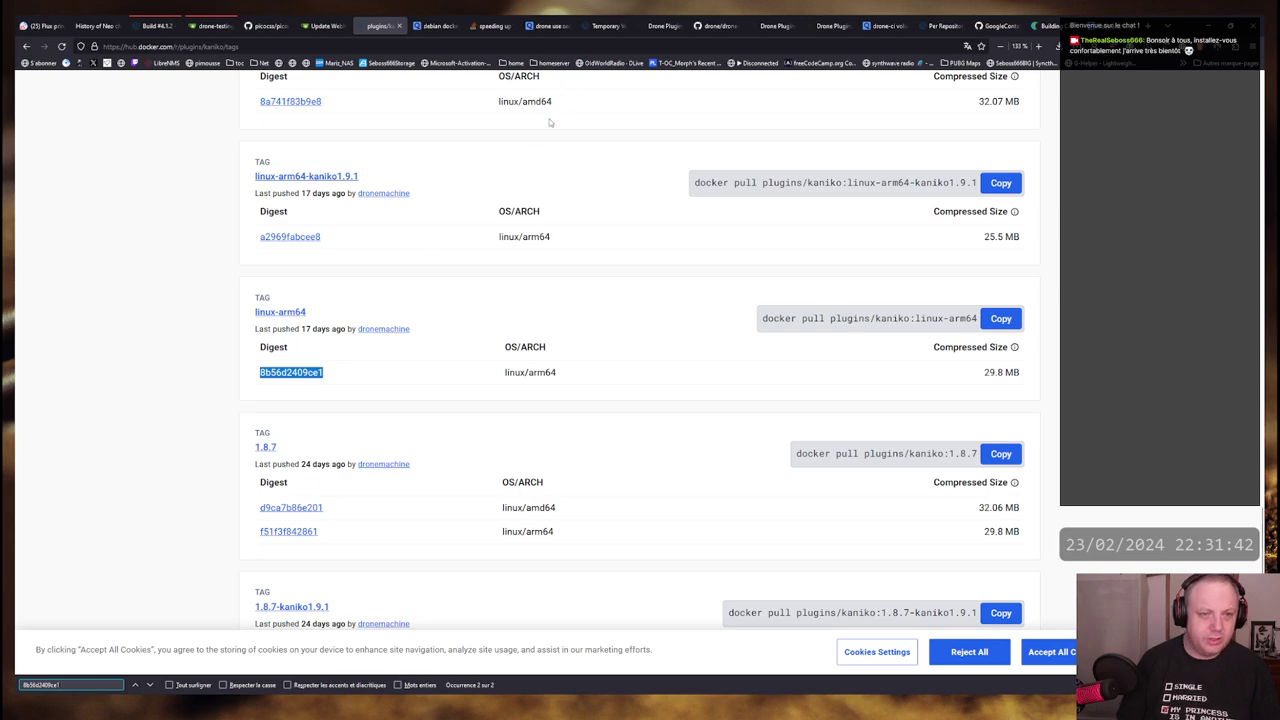
{"action": "key", "text": "alt+Tab"}
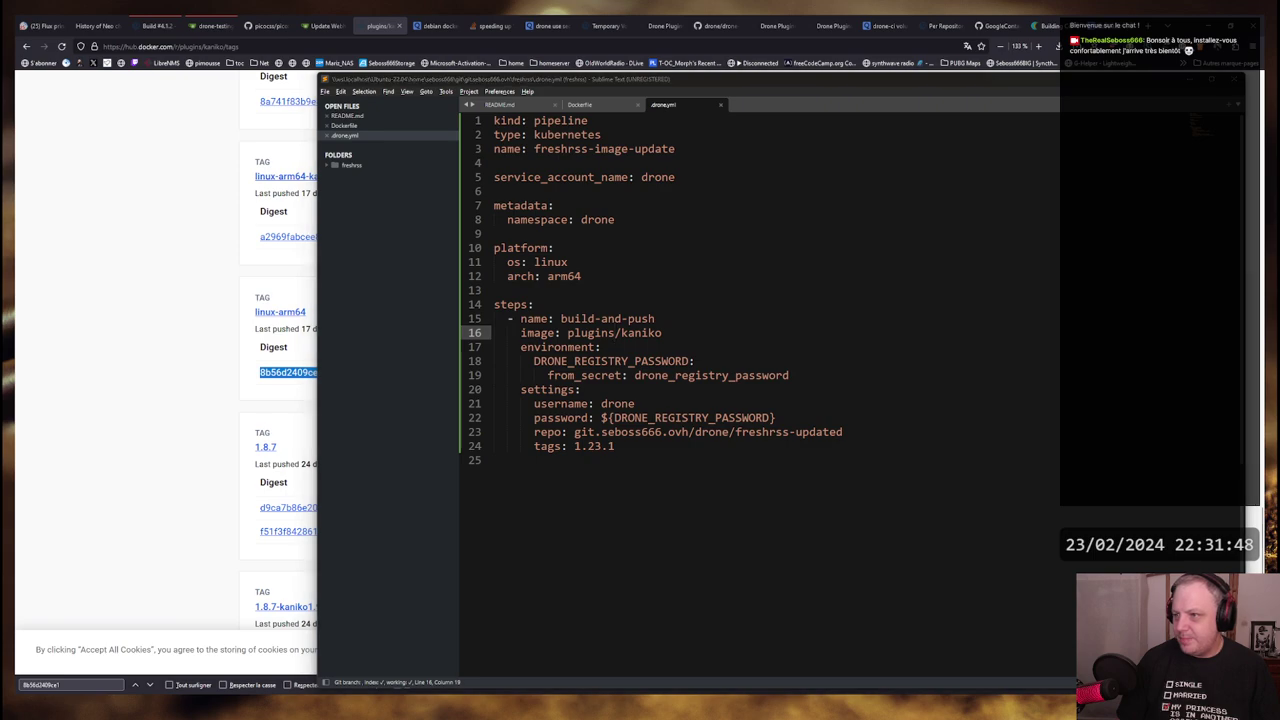
Switch to the terminal session in the freshrss repository and stage .drone.yml with git add
{"action": "key", "text": "alt+Tab"}
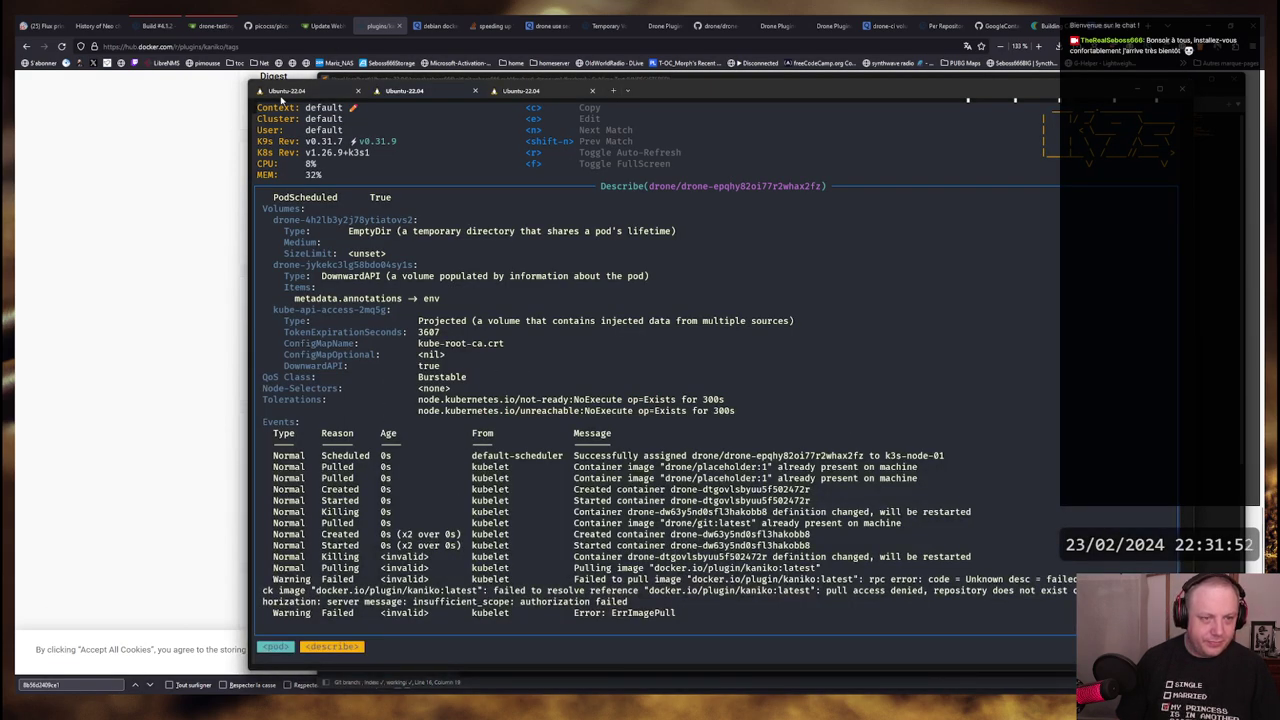
{"action": "left_click", "coordinate": [282, 97]}
{"action": "type", "text": "git ad"}
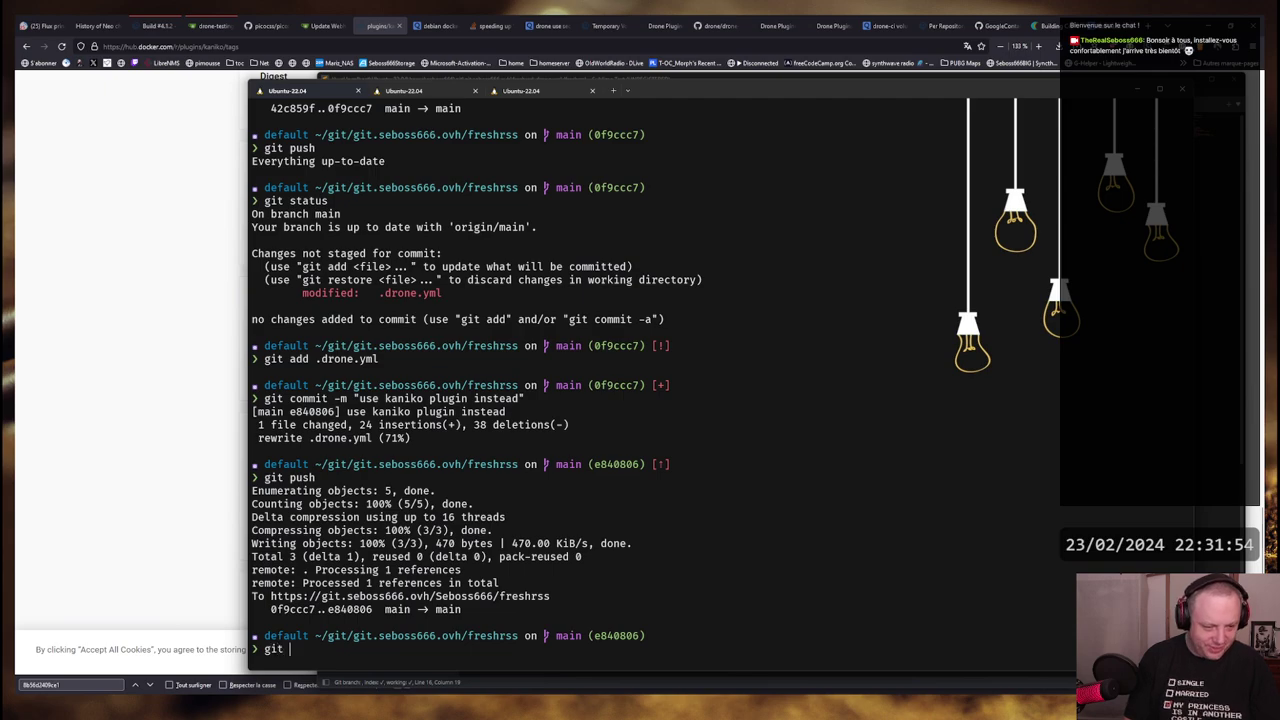
{"action": "key", "text": "BackSpace"}
{"action": "key", "text": "BackSpace"}
{"action": "key", "text": "BackSpace"}
{"action": "key", "text": "BackSpace"}
{"action": "key", "text": "BackSpace"}
{"action": "key", "text": "BackSpace"}
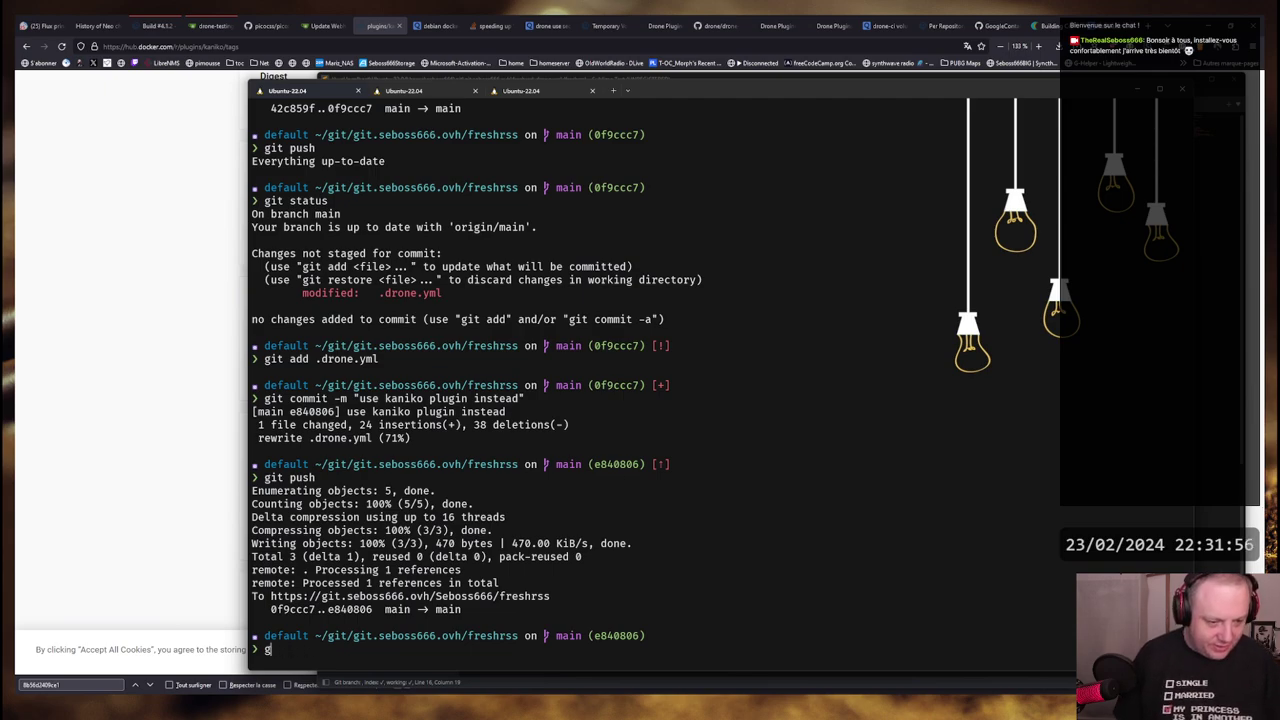
{"action": "type", "text": "it "}
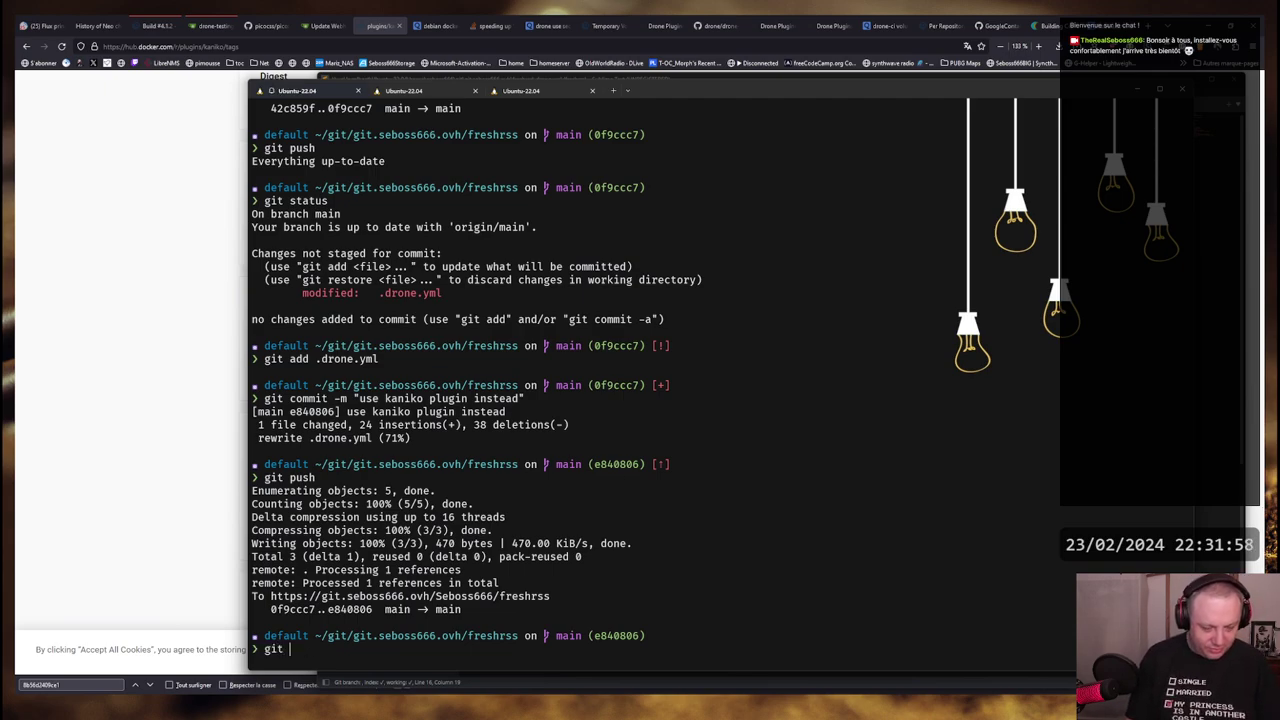
{"action": "type", "text": "as"}
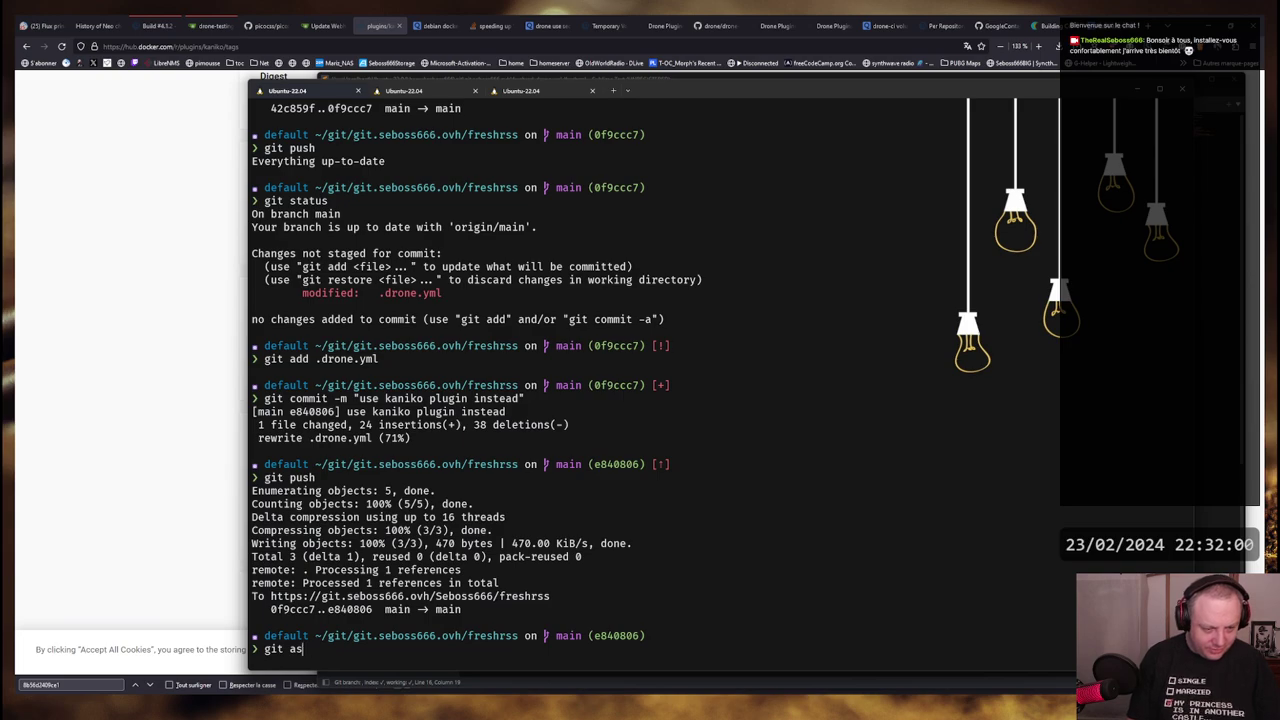
{"action": "key", "text": "BackSpace"}
{"action": "key", "text": "BackSpace"}
{"action": "type", "text": "add"}
{"action": "key", "text": "Tab"}
{"action": "key", "text": "Tab"}
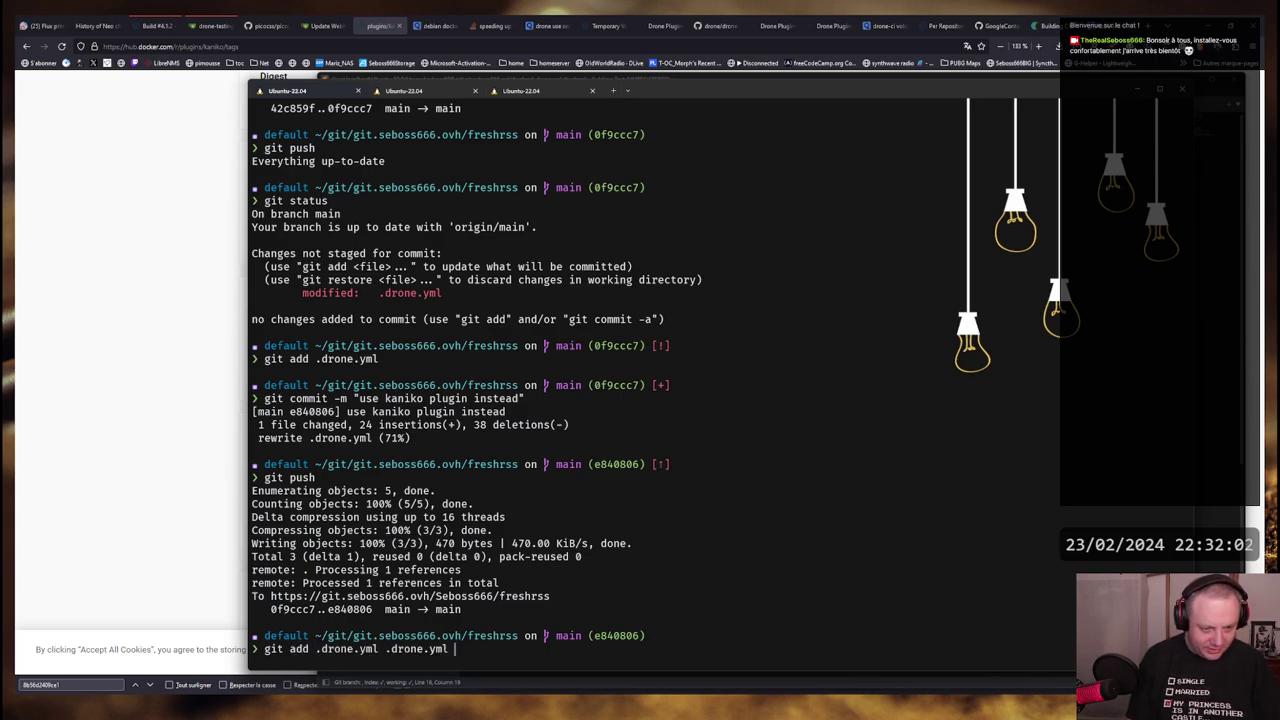
{"action": "key", "text": "BackSpace"}
{"action": "key", "text": "BackSpace"}
{"action": "key", "text": "BackSpace"}
{"action": "key", "text": "BackSpace"}
{"action": "key", "text": "BackSpace"}
{"action": "key", "text": "BackSpace"}
{"action": "key", "text": "BackSpace"}
{"action": "key", "text": "BackSpace"}
{"action": "key", "text": "BackSpace"}
{"action": "key", "text": "BackSpace"}
{"action": "key", "text": "BackSpace"}
{"action": "key", "text": "Return"}
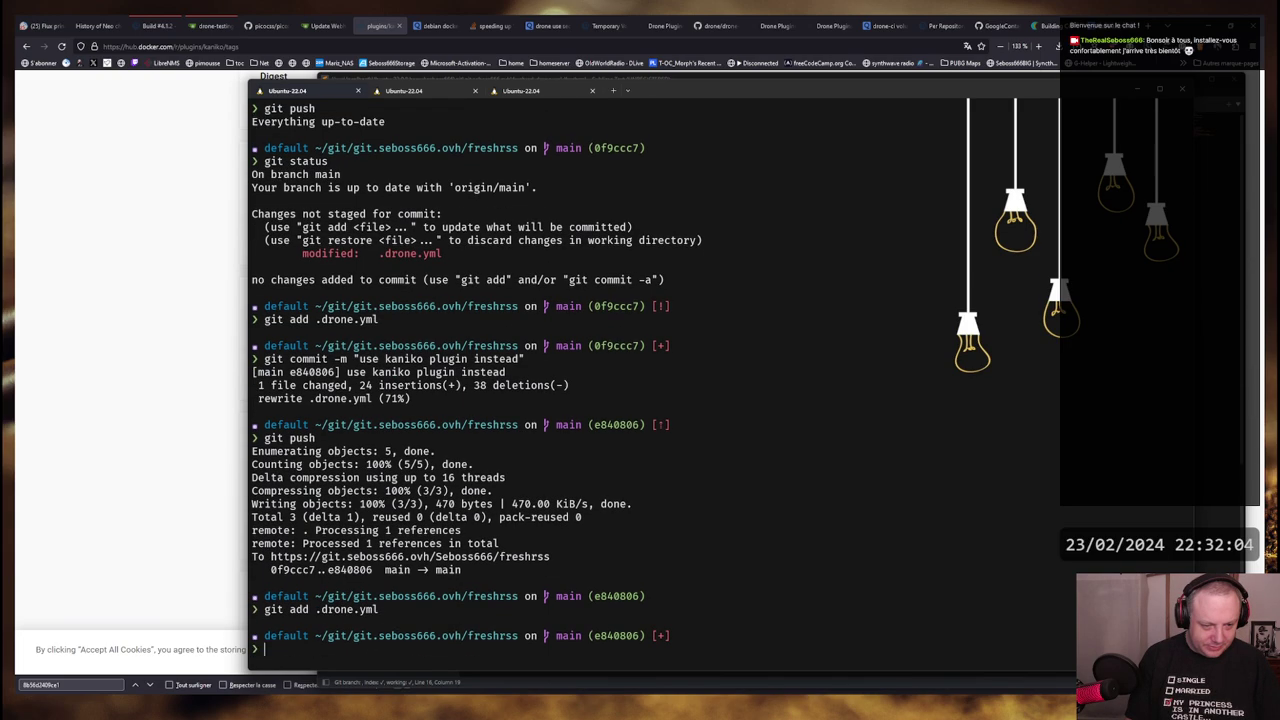
Commit the staged .drone.yml with the message "fix image name" and push it to the remote repository
{"action": "type", "text": "git commit "}
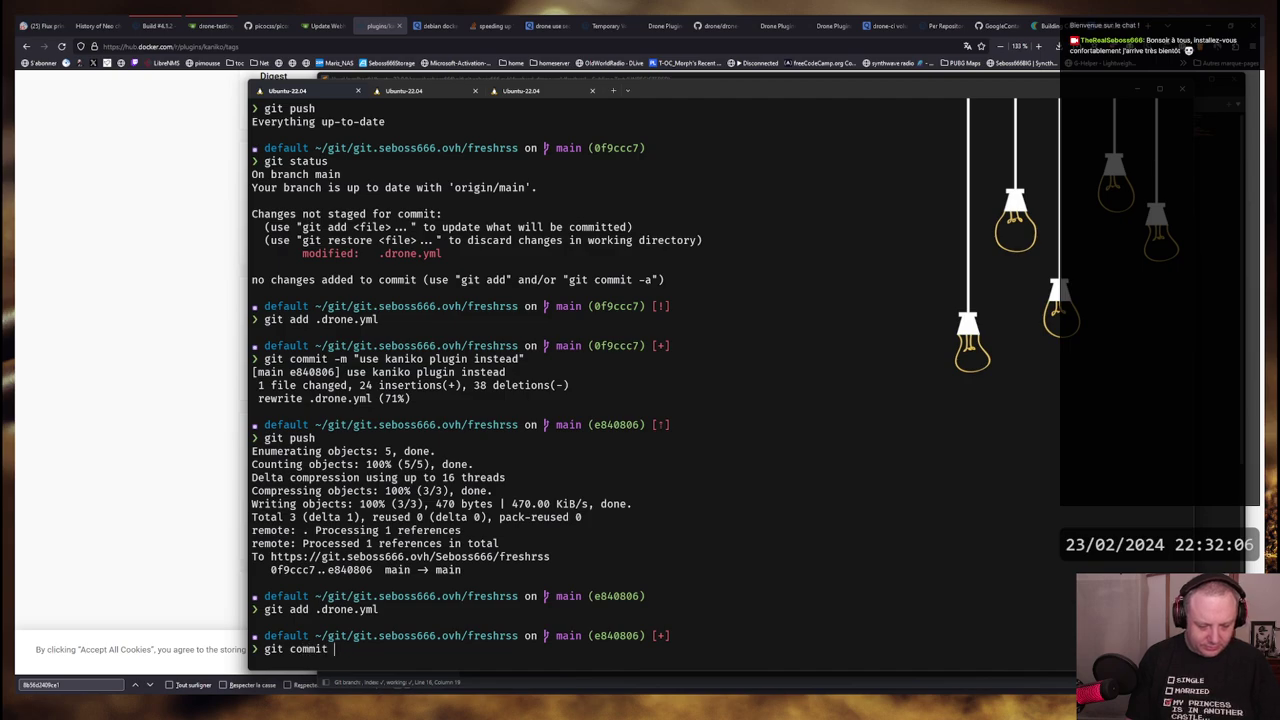
{"action": "type", "text": "-m \"fix image name\""}
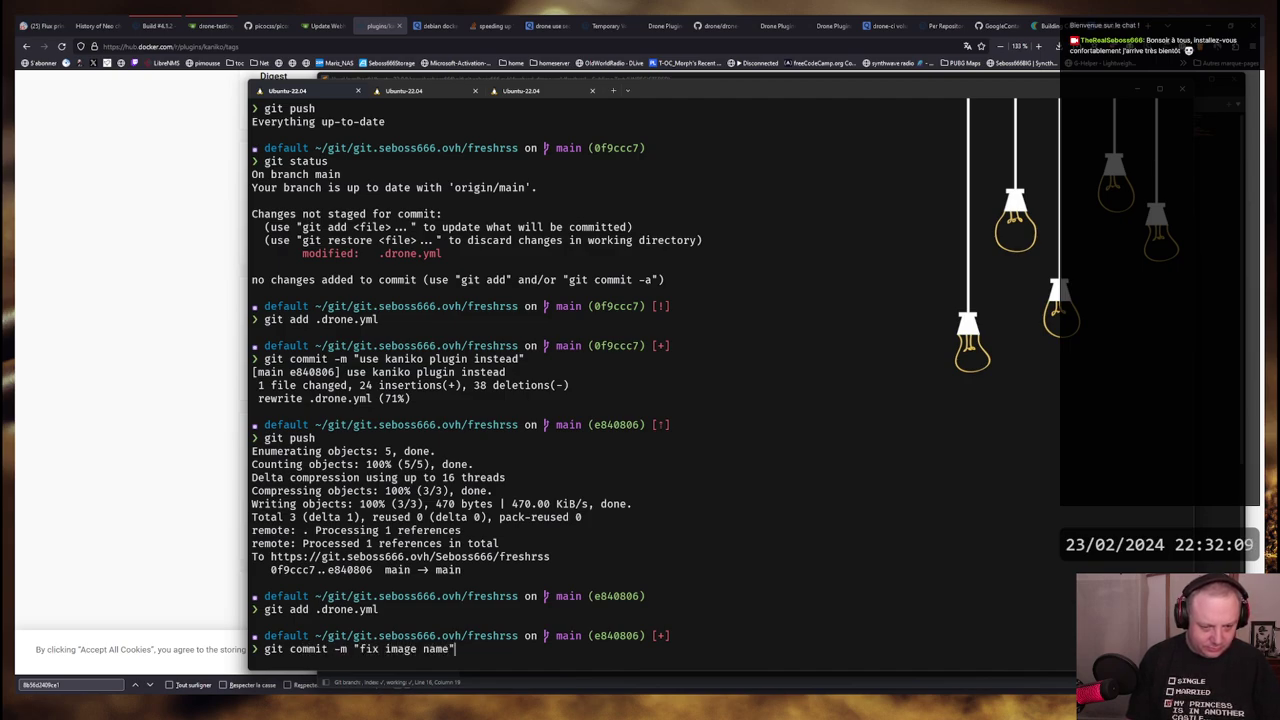
{"action": "key", "text": "Return"}
{"action": "type", "text": "gitp u"}
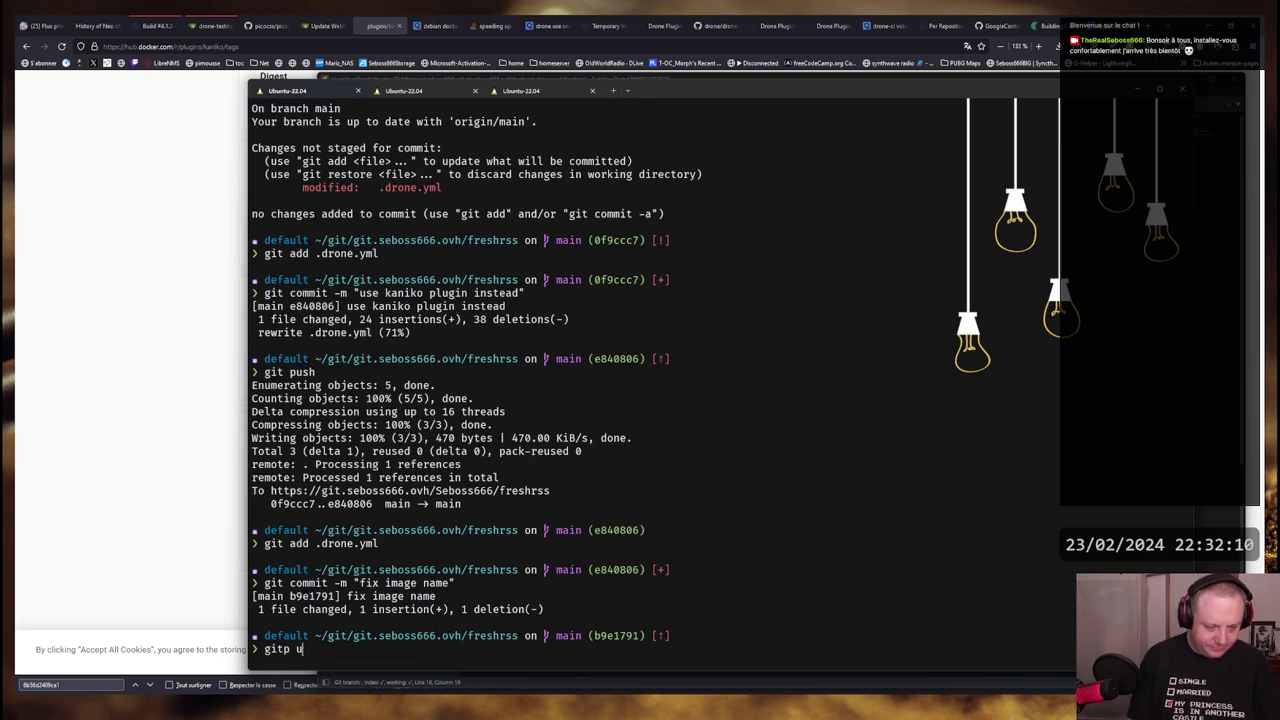
{"action": "key", "text": "BackSpace"}
{"action": "key", "text": "BackSpace"}
{"action": "key", "text": "BackSpace"}
{"action": "type", "text": " push"}
{"action": "key", "text": "Return"}
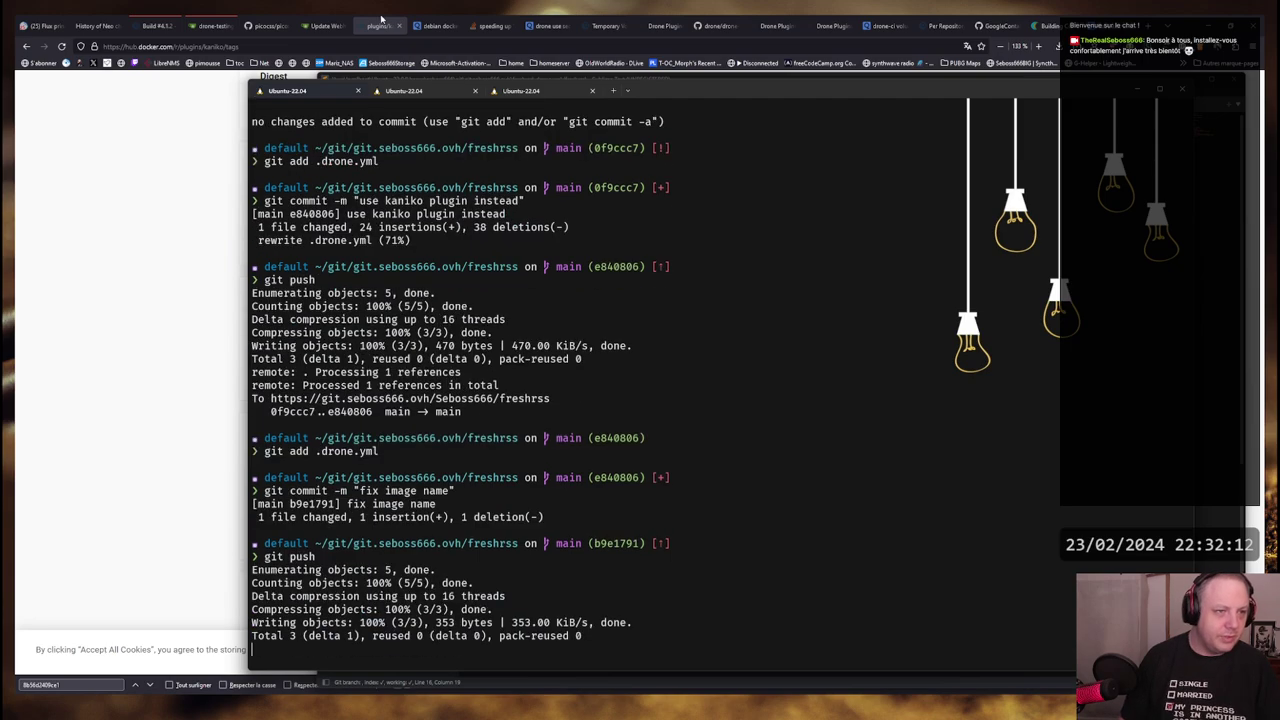
Switch to Drone in the browser, cancel freshrss build #4 "use kaniko plugin instead" and show its build-and-push step
{"action": "left_click", "coordinate": [145, 27]}
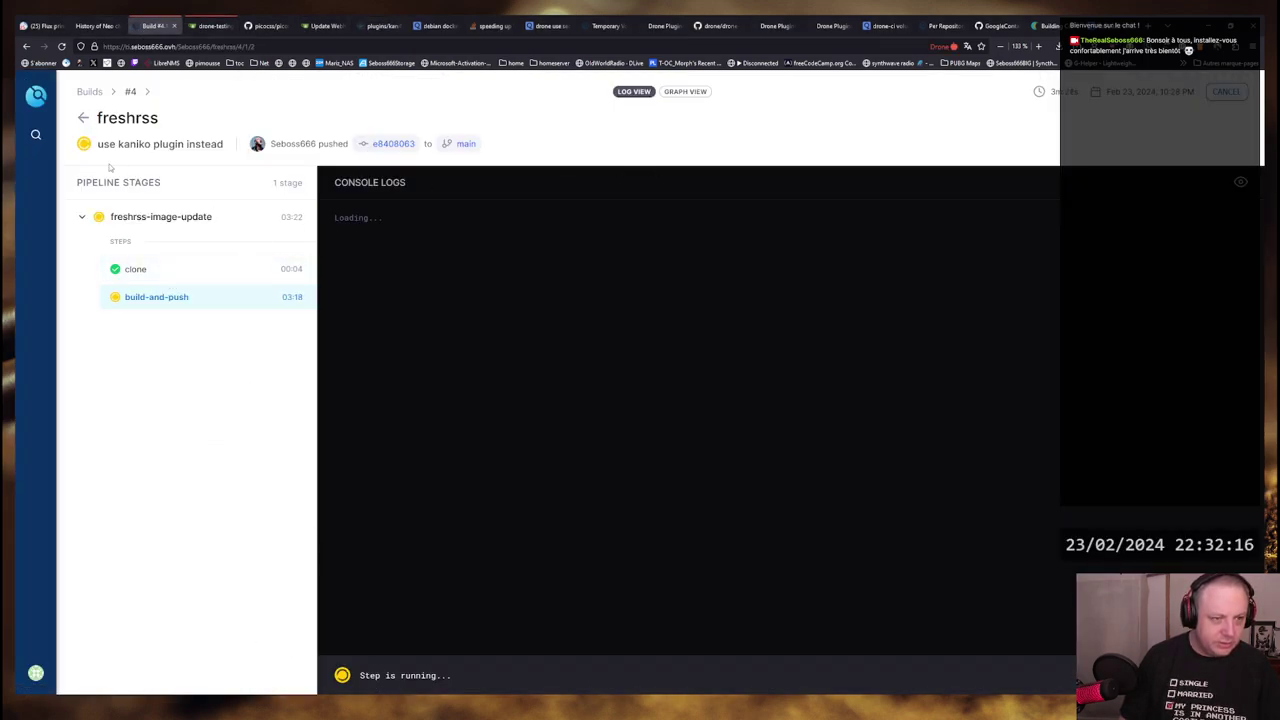
{"action": "left_click", "coordinate": [83, 117]}
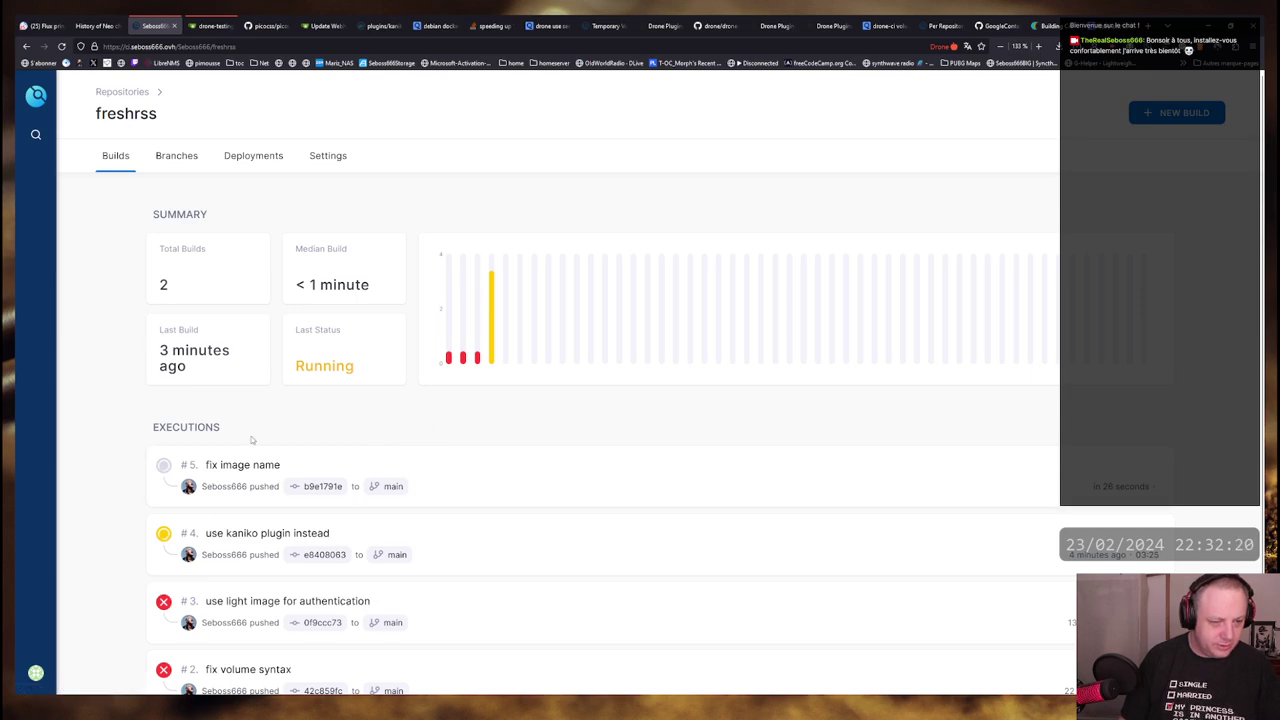
{"action": "left_click", "coordinate": [275, 533]}
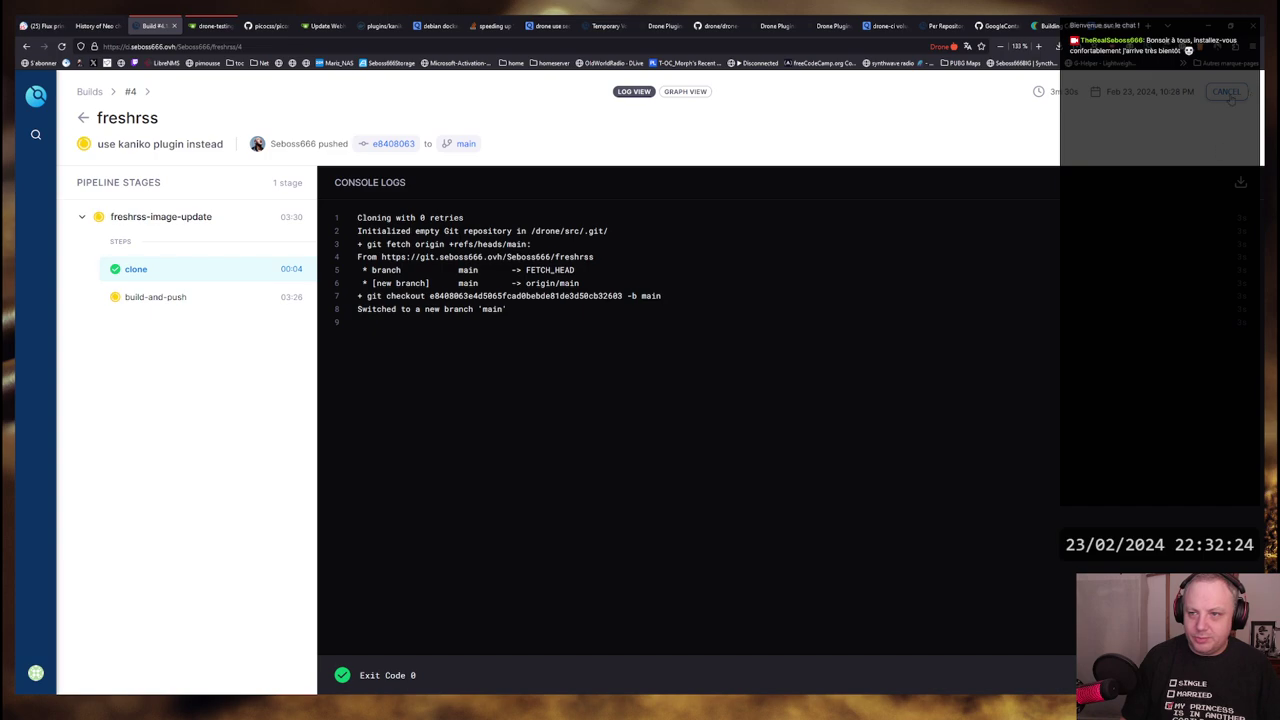
{"action": "left_click", "coordinate": [156, 297]}
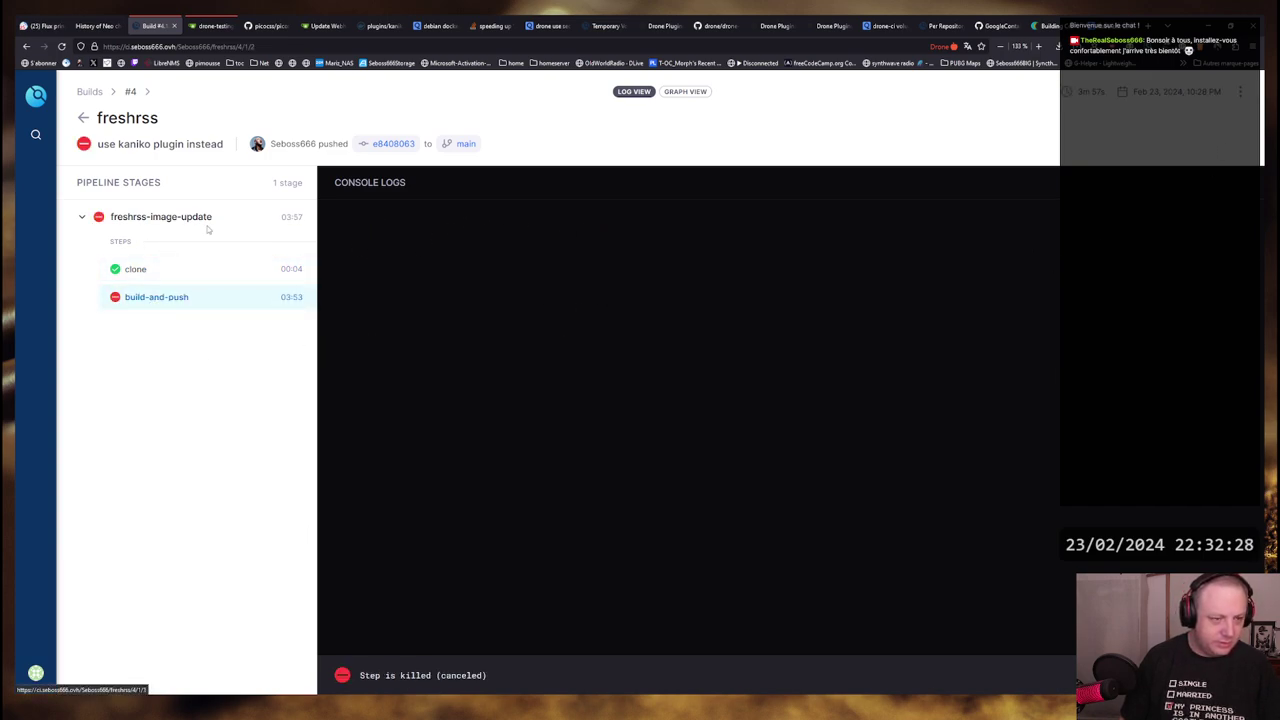
Open freshrss build #5 "fix image name" and show the console log of its build-and-push step
{"action": "left_click", "coordinate": [84, 117]}
{"action": "left_click", "coordinate": [207, 462]}
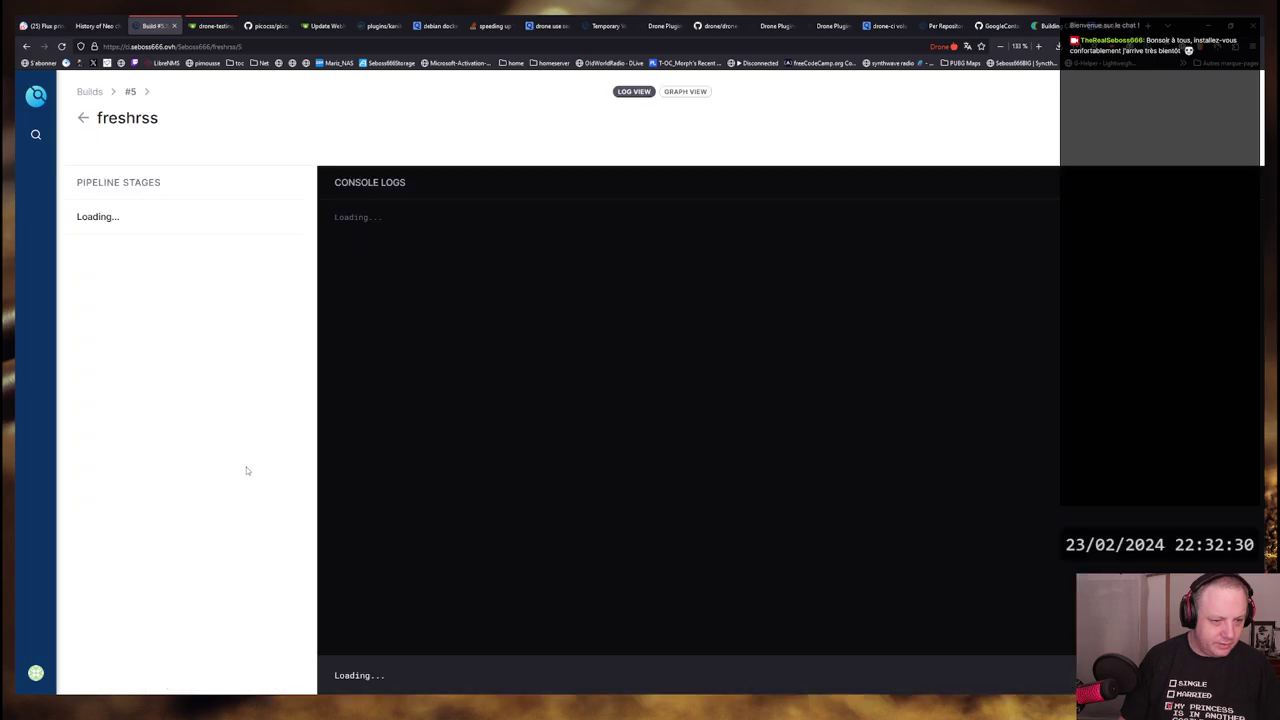
{"action": "left_click", "coordinate": [156, 297]}
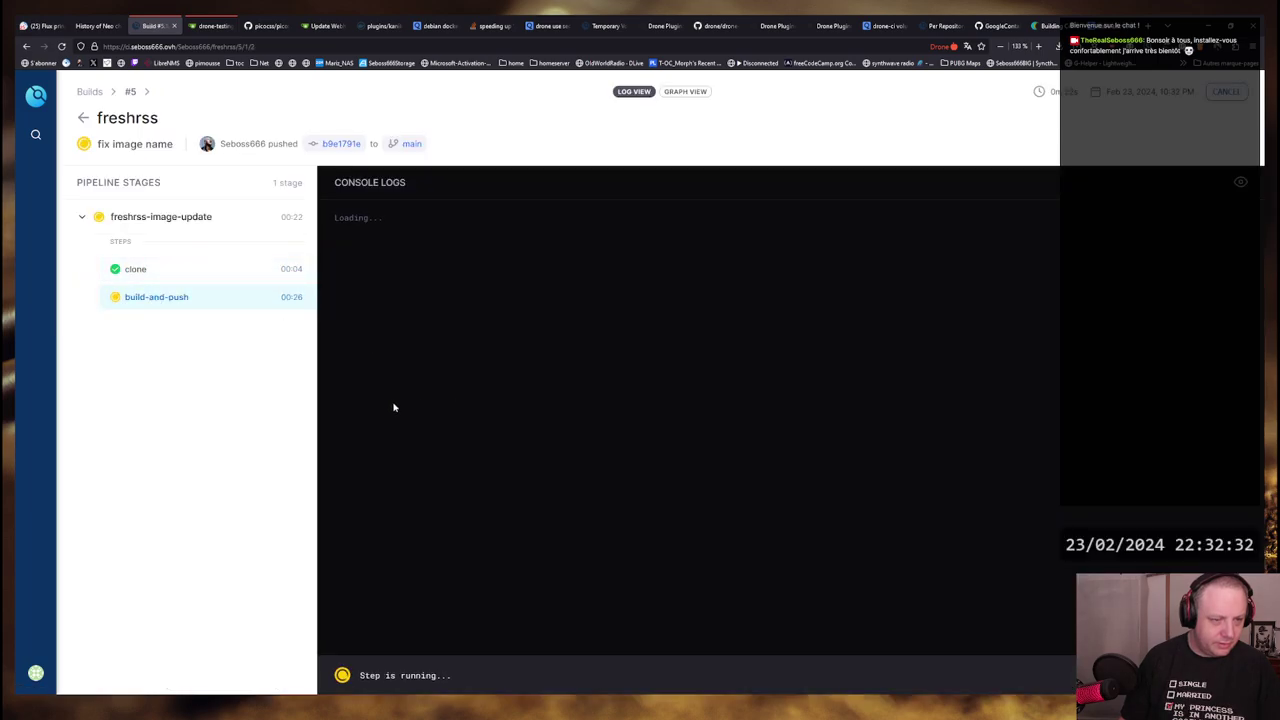
Switch to the k9s session in the terminal and return to the list of pods in the drone namespace
{"action": "key", "text": "alt+Tab"}
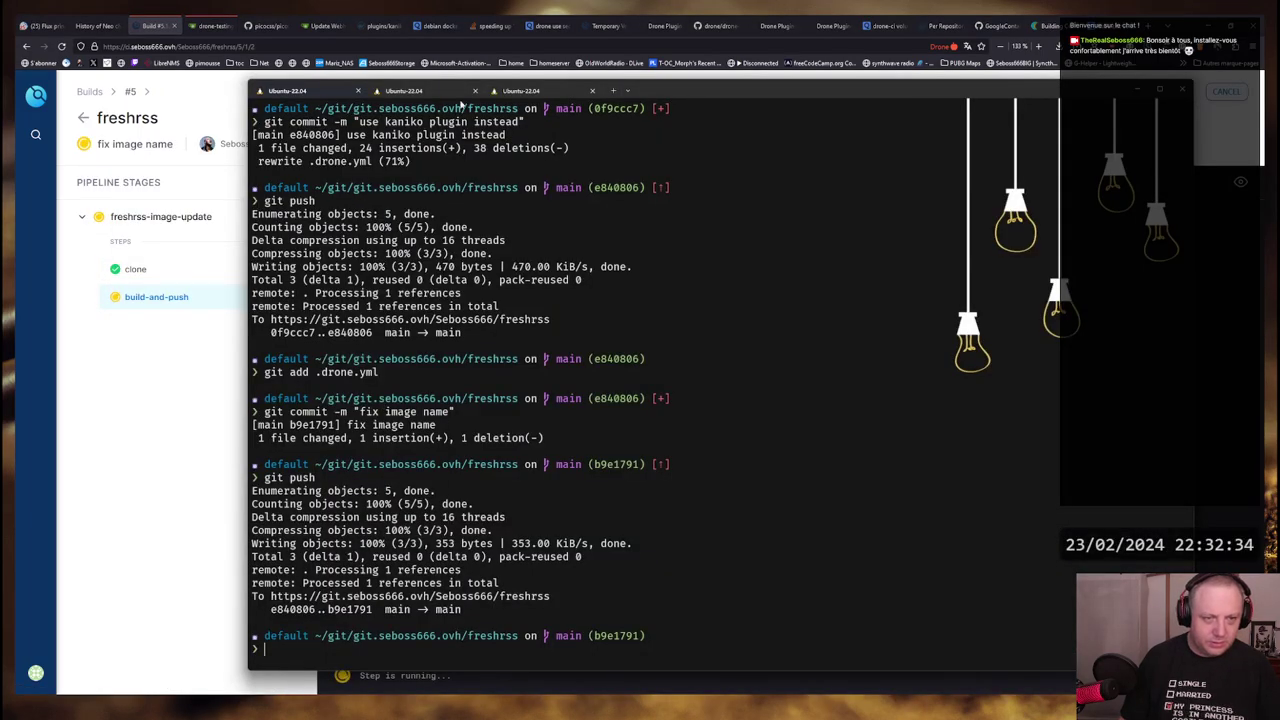
{"action": "left_click", "coordinate": [440, 90]}
{"action": "key", "text": "Escape"}
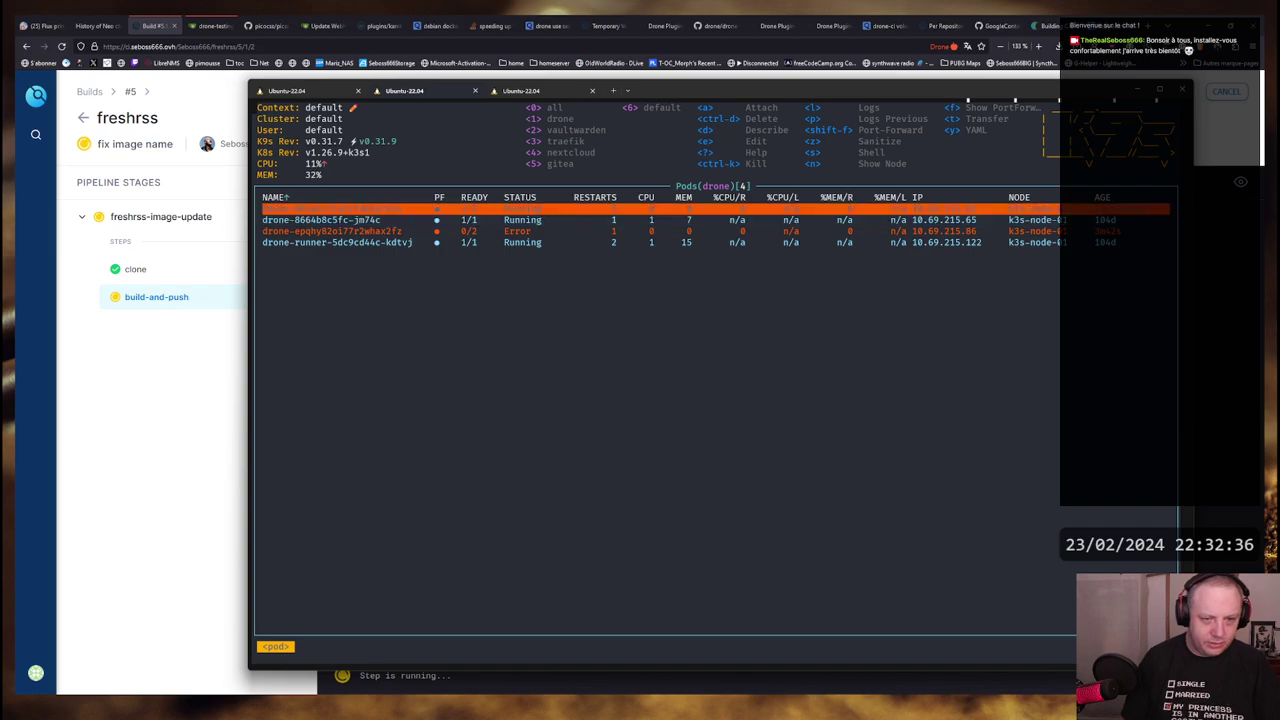
Open the running build pod in the drone namespace and show the logs of its docker.io/plugins/kaniko:latest container
{"action": "key", "text": "Down"}
{"action": "key", "text": "Down"}
{"action": "key", "text": "Down"}
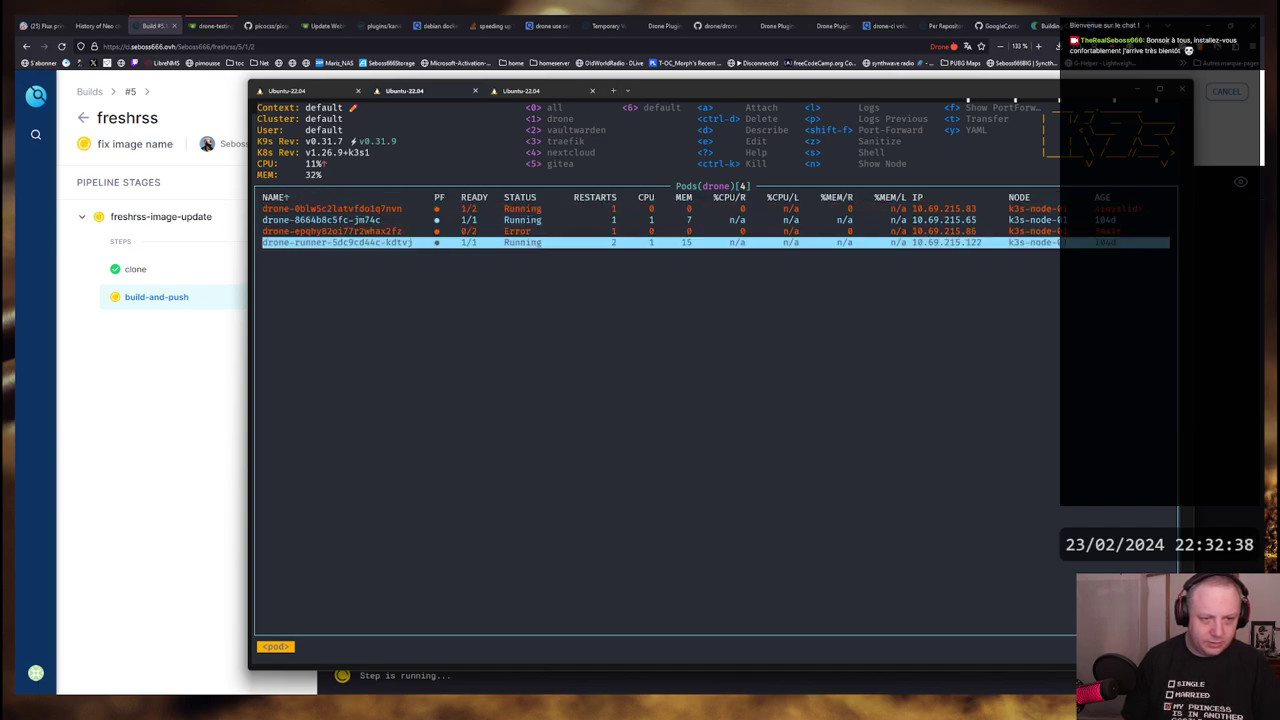
{"action": "key", "text": "Up"}
{"action": "key", "text": "Up"}
{"action": "key", "text": "Up"}
{"action": "key", "text": "Down"}
{"action": "key", "text": "Up"}
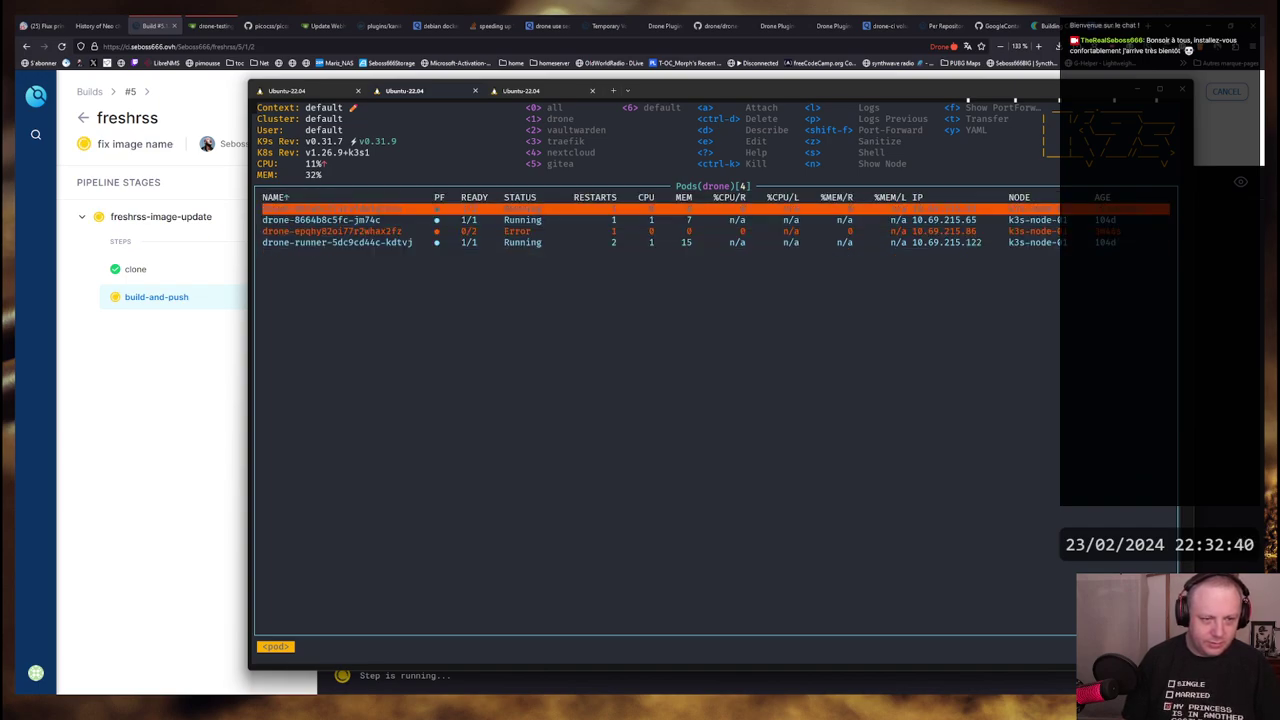
{"action": "key", "text": "Return"}
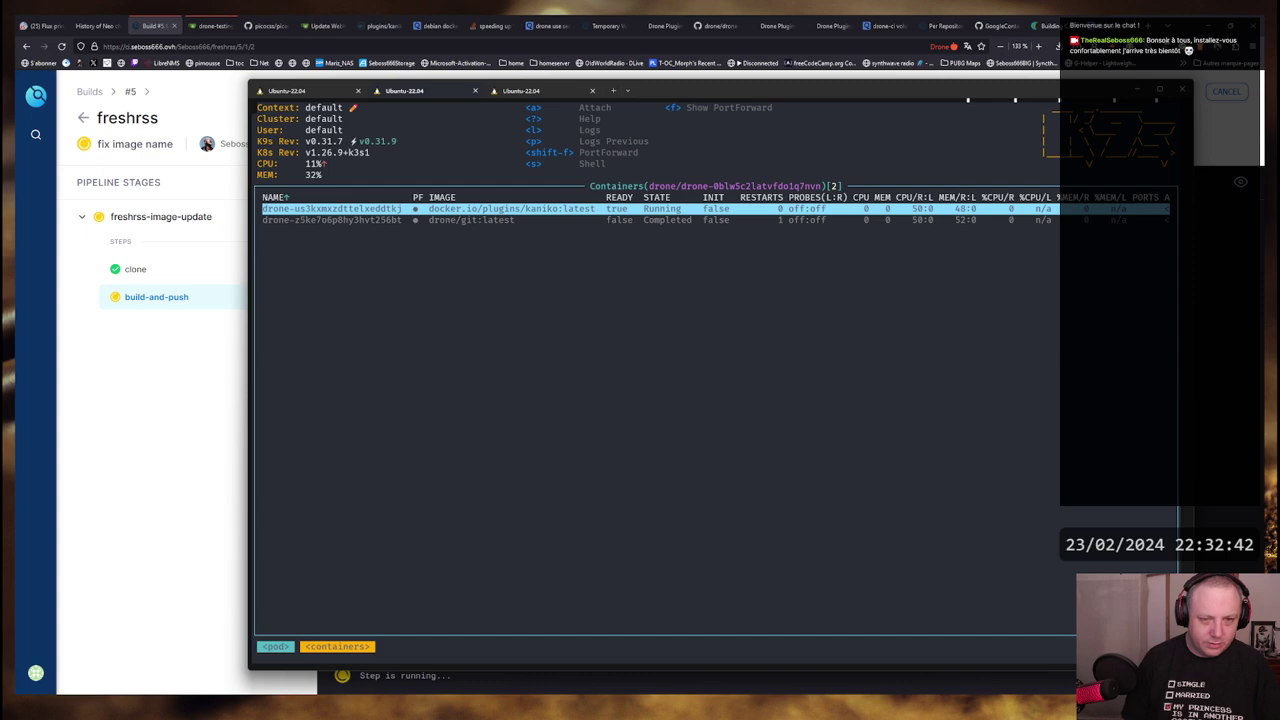
{"action": "key", "text": "l"}
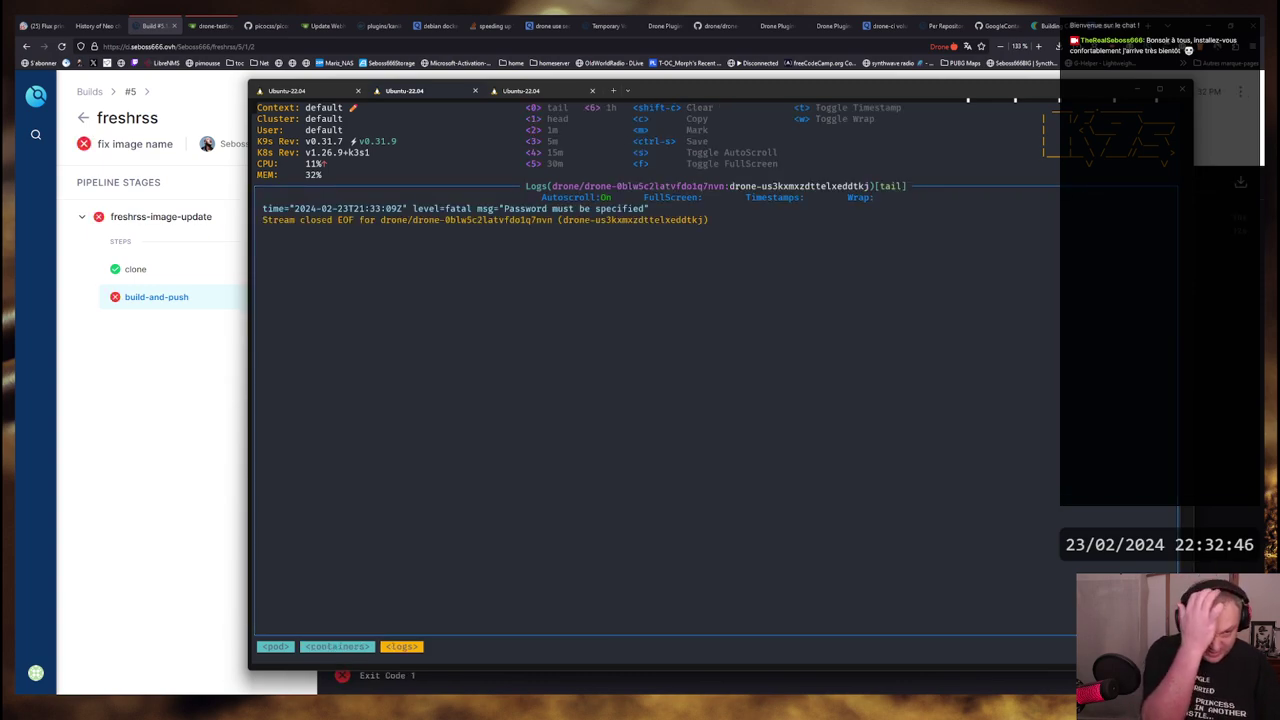
Compare the build-and-push console log of Drone build #5 in the browser with the container log in k9s
{"action": "key", "text": "alt+Tab"}
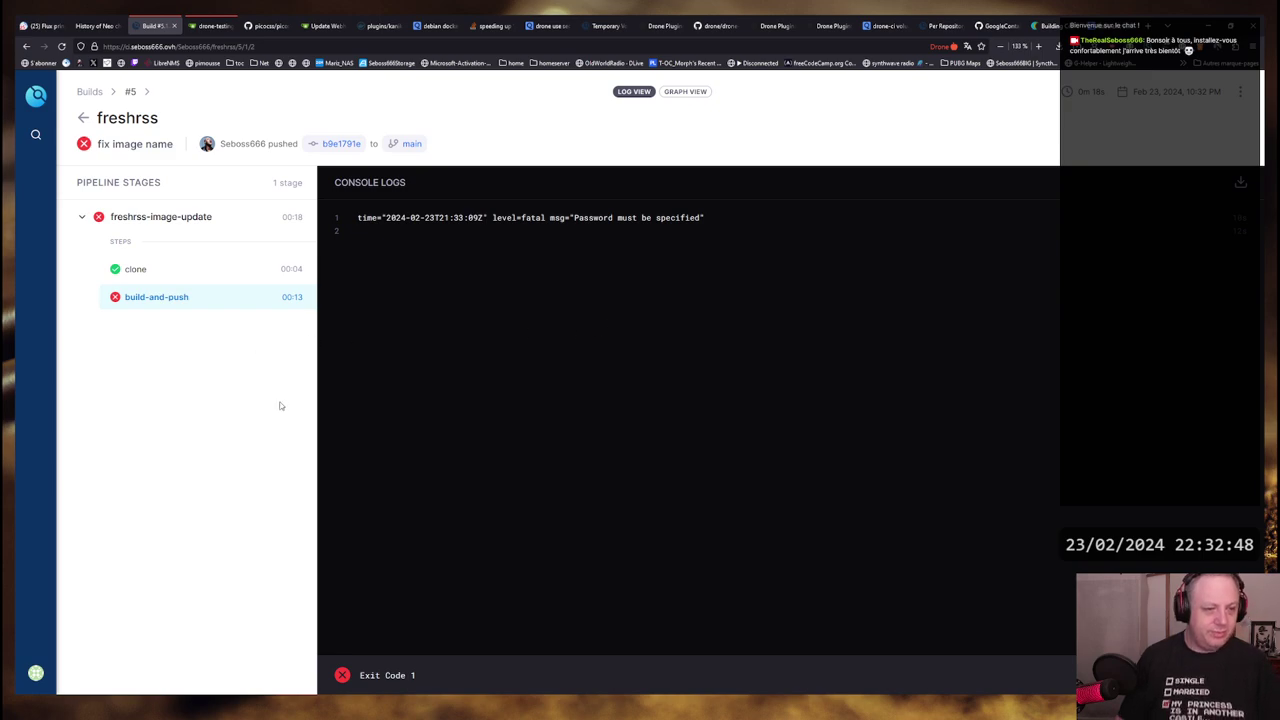
{"action": "key", "text": "alt+Tab"}
{"action": "key", "text": "alt+Tab"}
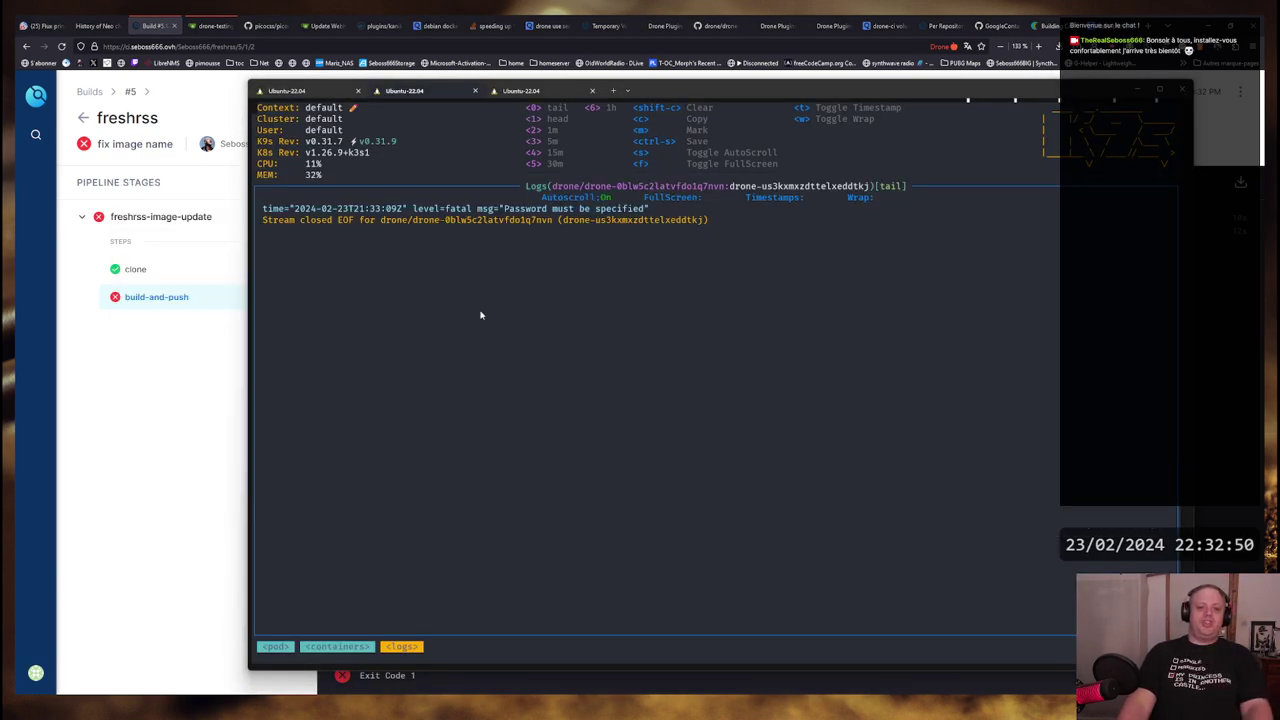
{"action": "key", "text": "alt+Tab"}
{"action": "key", "text": "alt+Tab"}
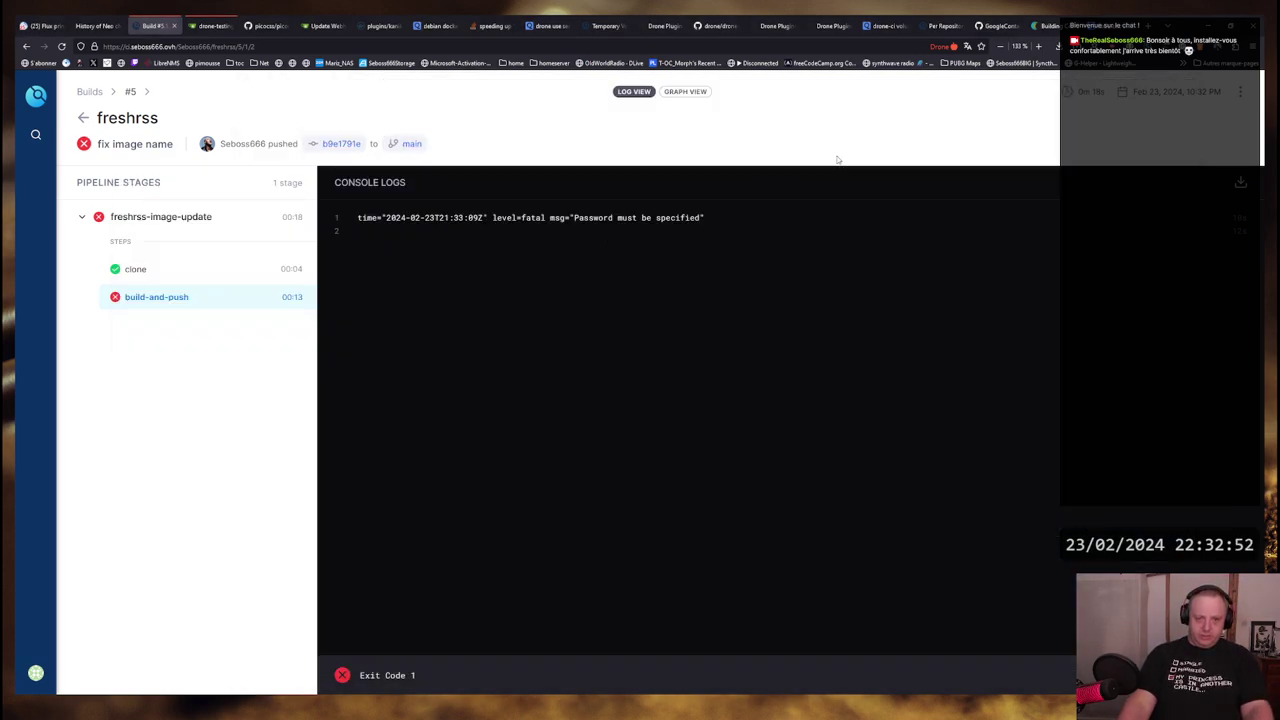
Check the example on the Ntfy plugin page, and bring up the Kaniko plugin page in the Drone plugins documentation
{"action": "left_click", "coordinate": [828, 26]}
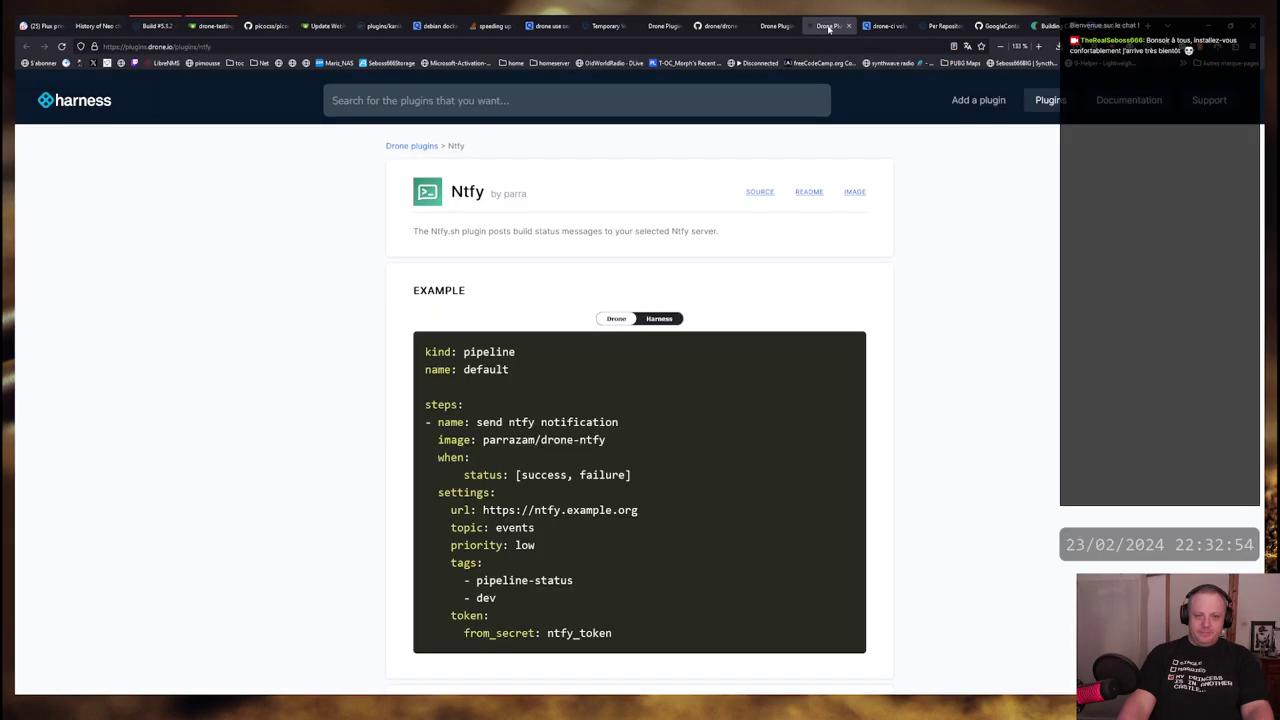
{"action": "scroll", "coordinate": [480, 401], "scroll_direction": "down", "scroll_amount": 3}
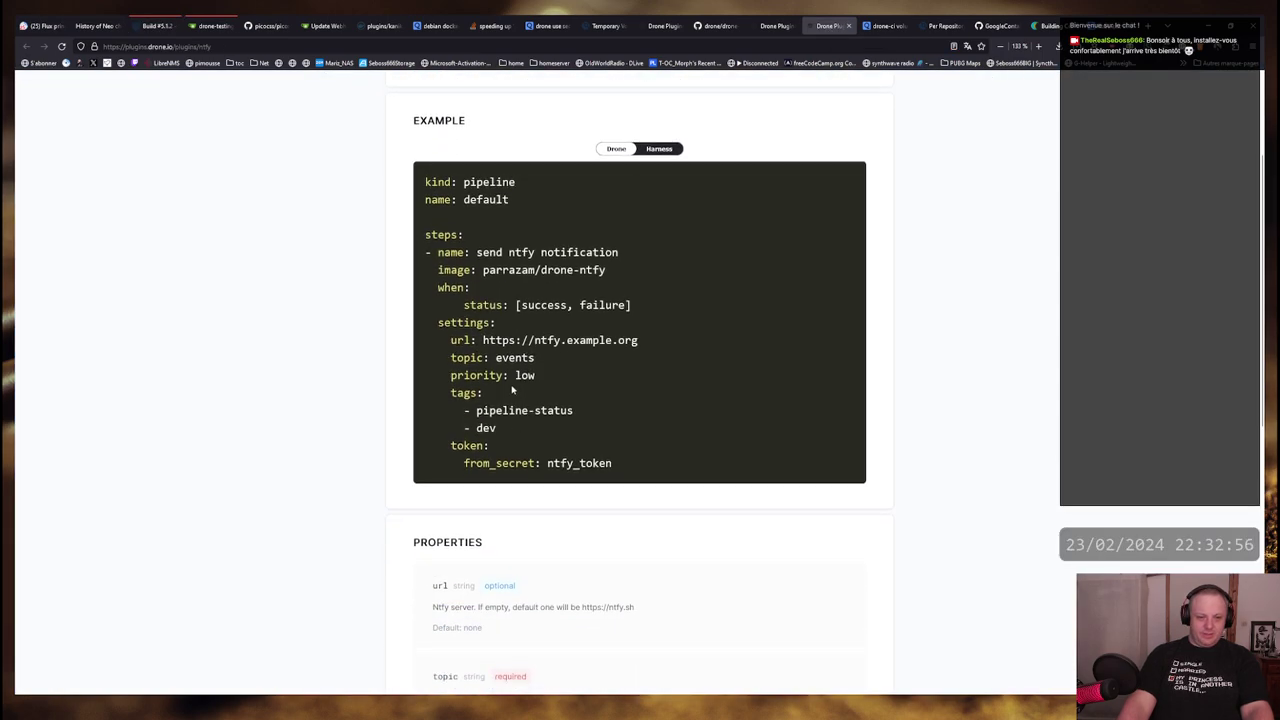
{"action": "scroll", "coordinate": [512, 390], "scroll_direction": "up", "scroll_amount": 3}
{"action": "left_click", "coordinate": [662, 25]}
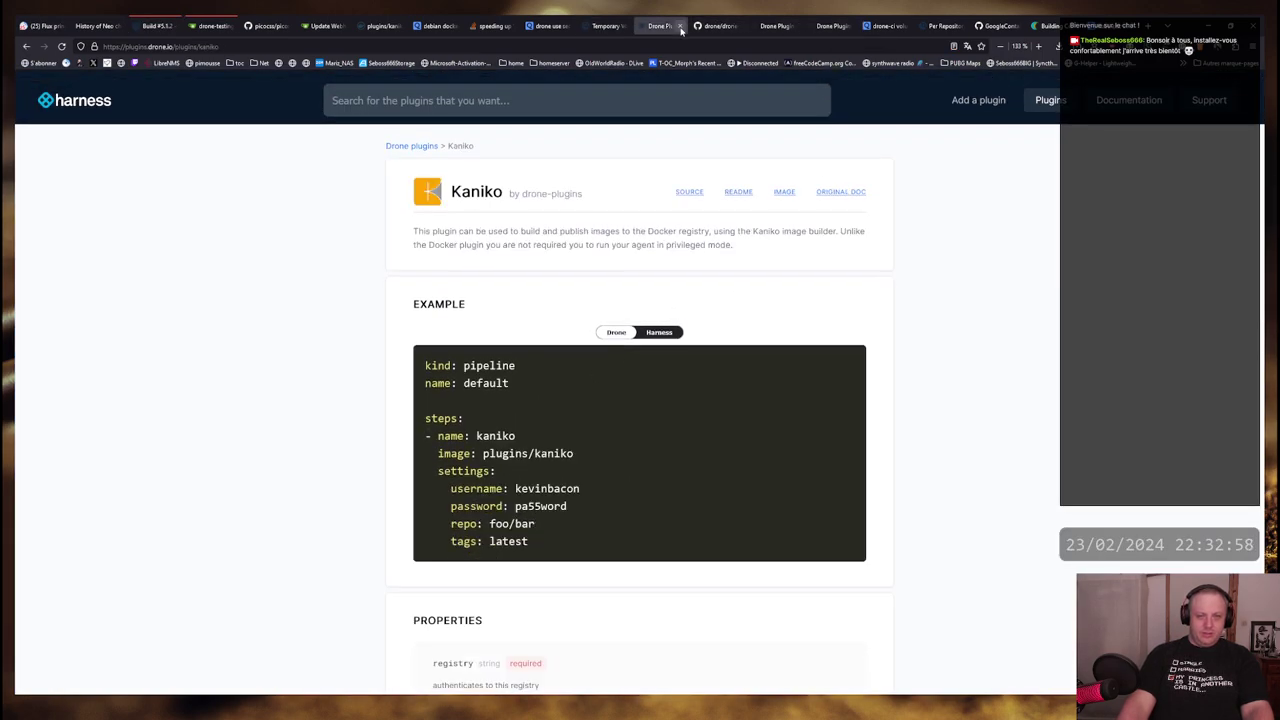
Open the drone/drone-kaniko repository on GitHub and read through its README, including the Usage section
{"action": "left_click", "coordinate": [715, 25]}
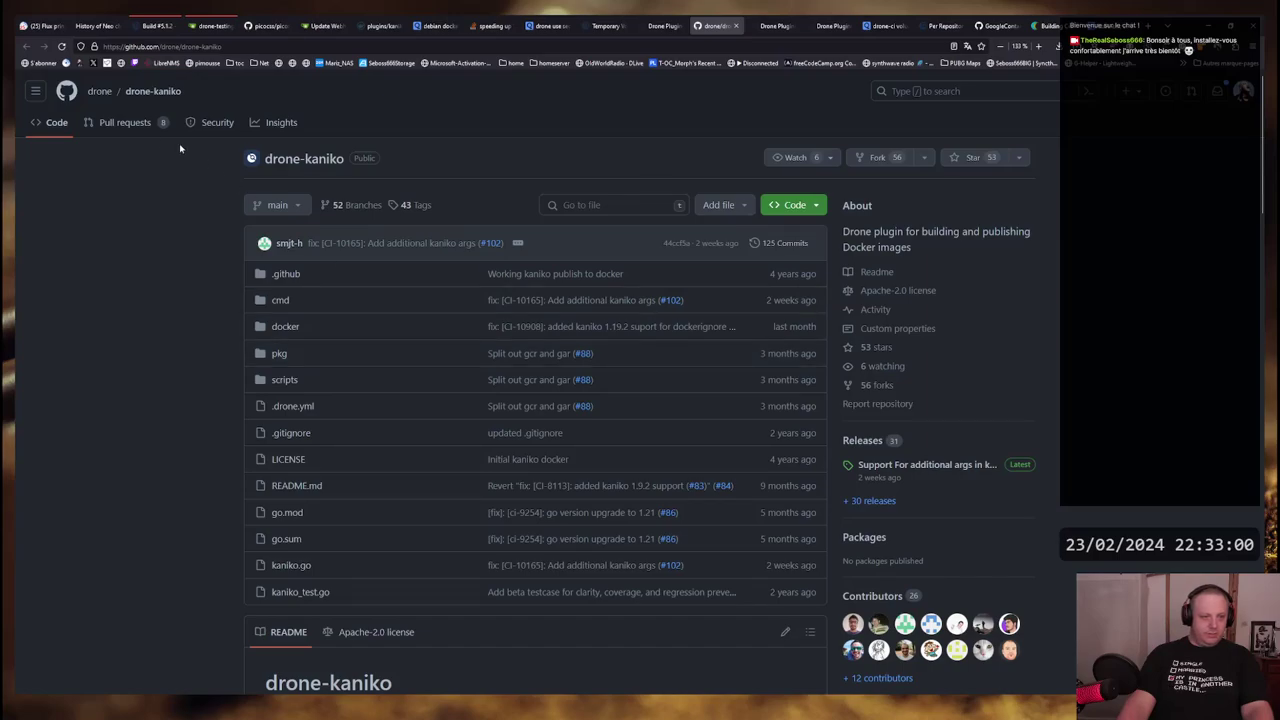
{"action": "left_click", "coordinate": [122, 122]}
{"action": "left_click", "coordinate": [53, 124]}
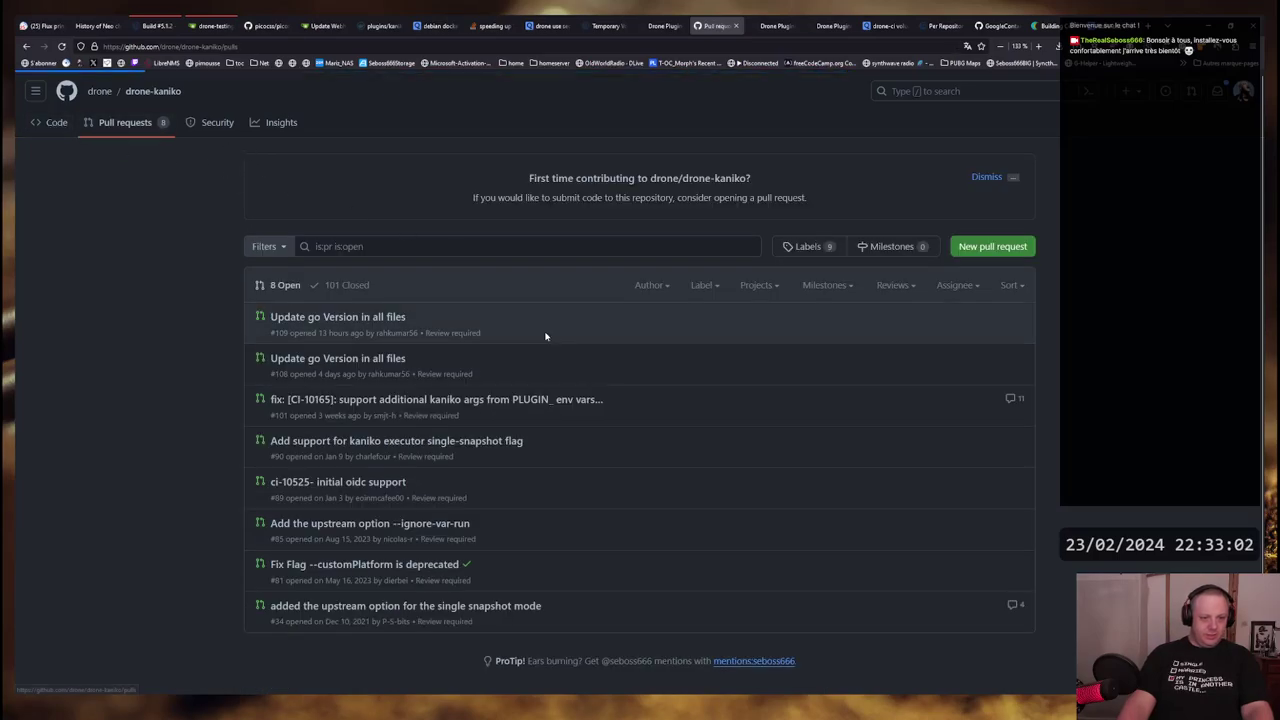
{"action": "scroll", "coordinate": [388, 515], "scroll_direction": "down", "scroll_amount": 1}
{"action": "scroll", "coordinate": [388, 515], "scroll_direction": "down", "scroll_amount": 4}
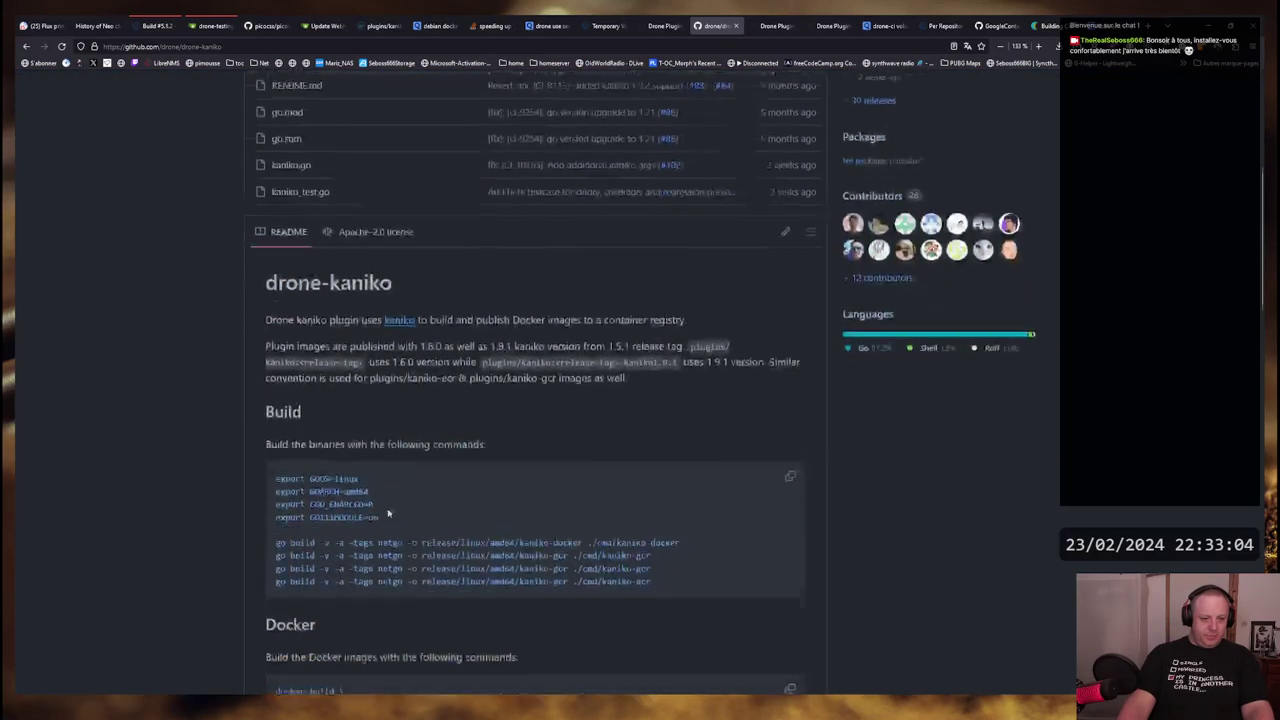
{"action": "scroll", "coordinate": [464, 464], "scroll_direction": "down", "scroll_amount": 6}
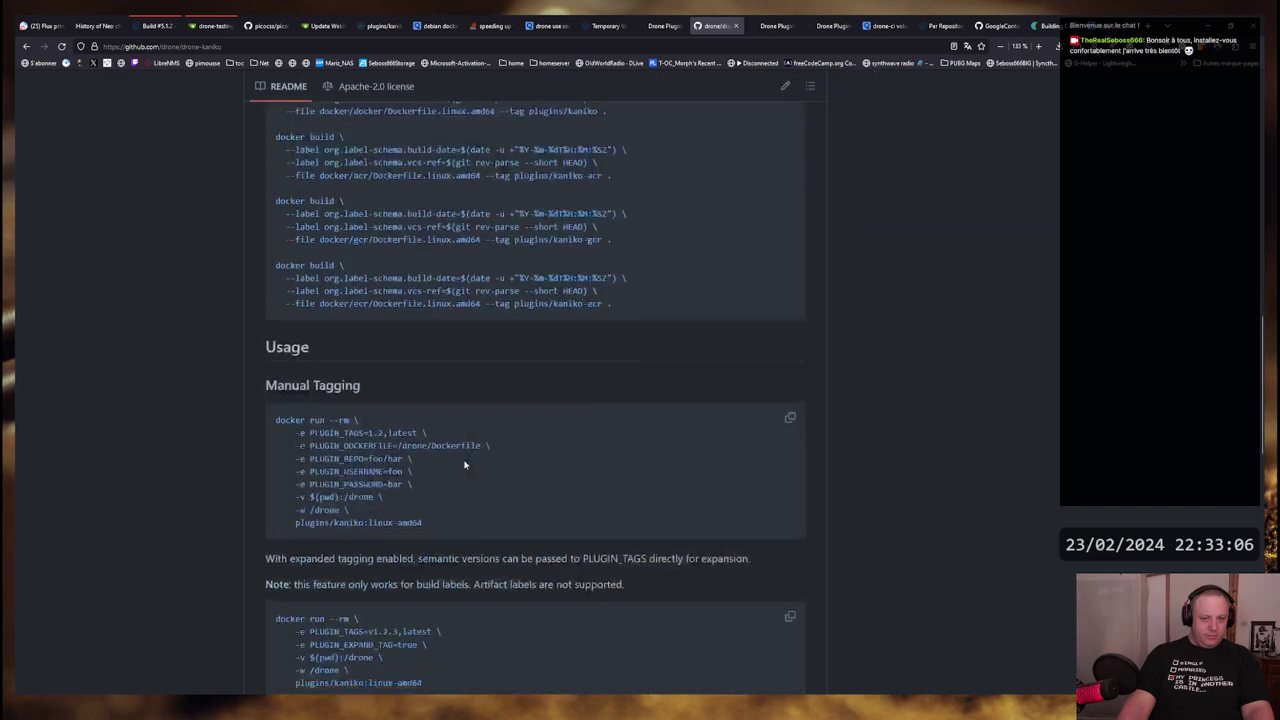
{"action": "scroll", "coordinate": [480, 460], "scroll_direction": "up", "scroll_amount": 9}
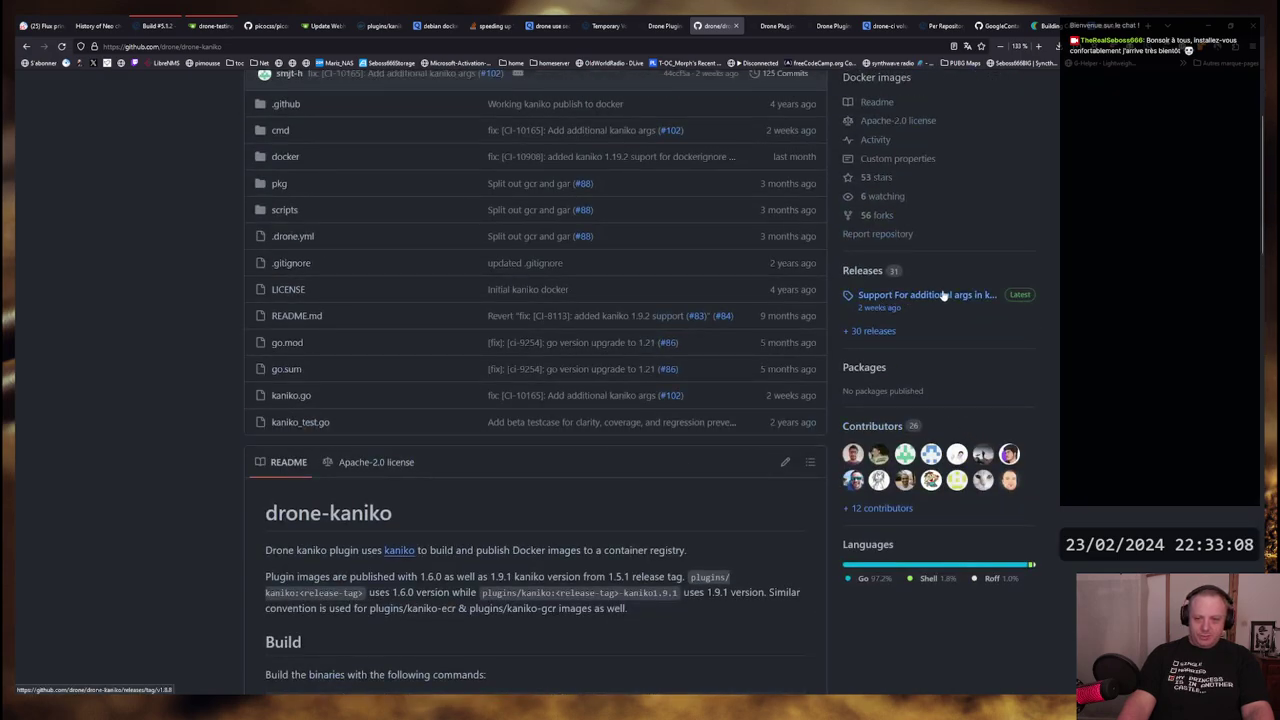
Open the latest drone-kaniko release, "Support For additional args in kaniko", and read its list of changes
{"action": "left_click", "coordinate": [957, 302]}
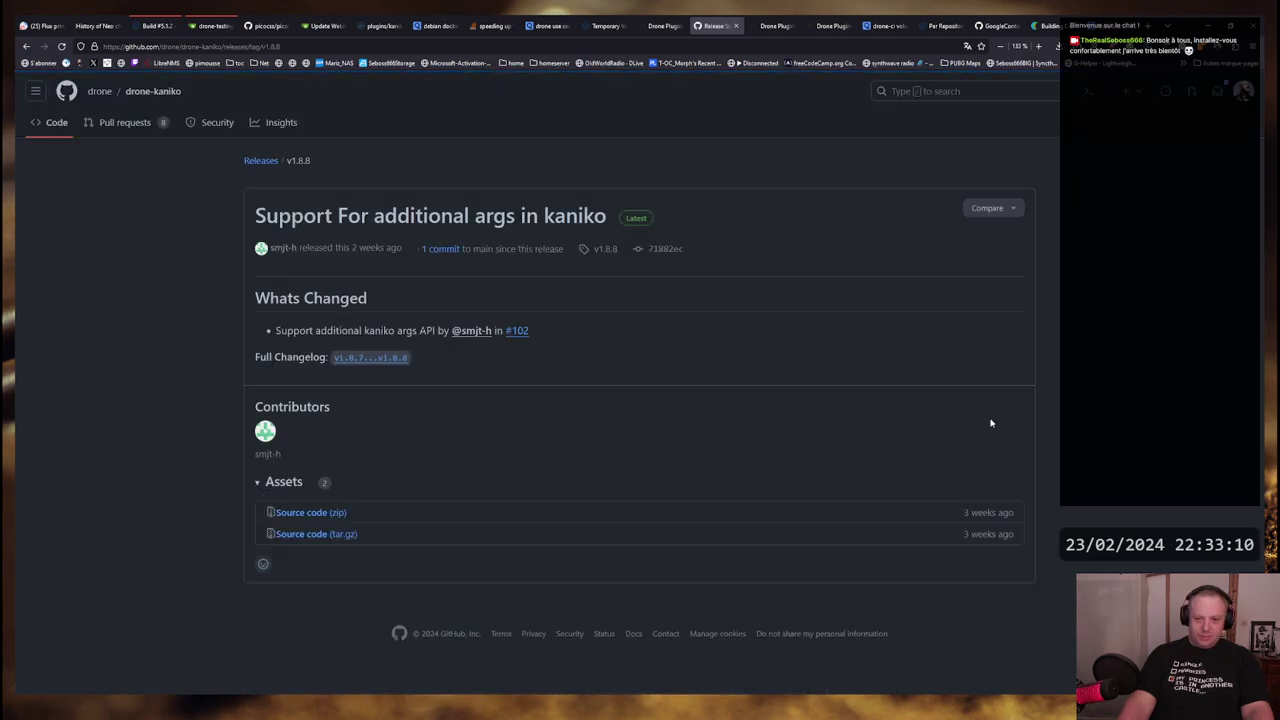
{"action": "left_click_drag", "start_coordinate": [340, 330], "coordinate": [434, 330]}
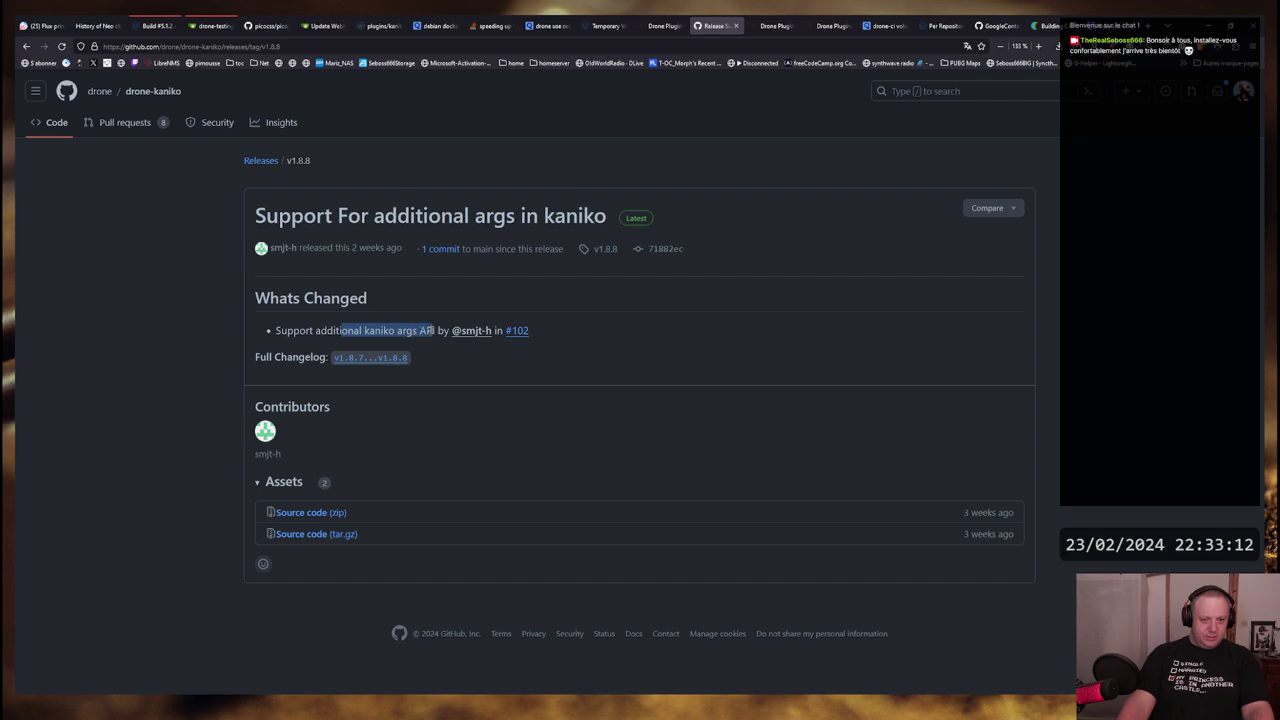
{"action": "left_click_drag", "start_coordinate": [298, 330], "coordinate": [440, 331]}
{"action": "left_click", "coordinate": [437, 330]}
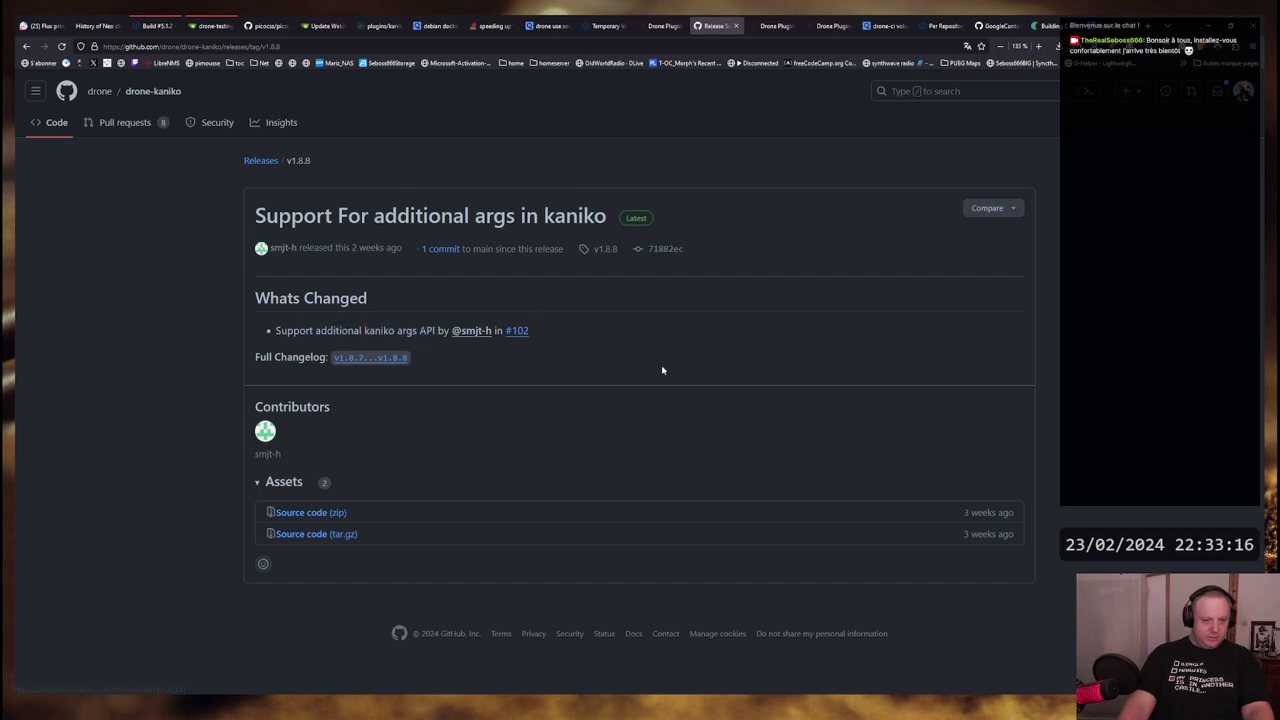
Open pull request #102 from the release notes, look through its conversation and list its commits
{"action": "left_click", "coordinate": [516, 332]}
{"action": "scroll", "coordinate": [671, 409], "scroll_direction": "down", "scroll_amount": 10}
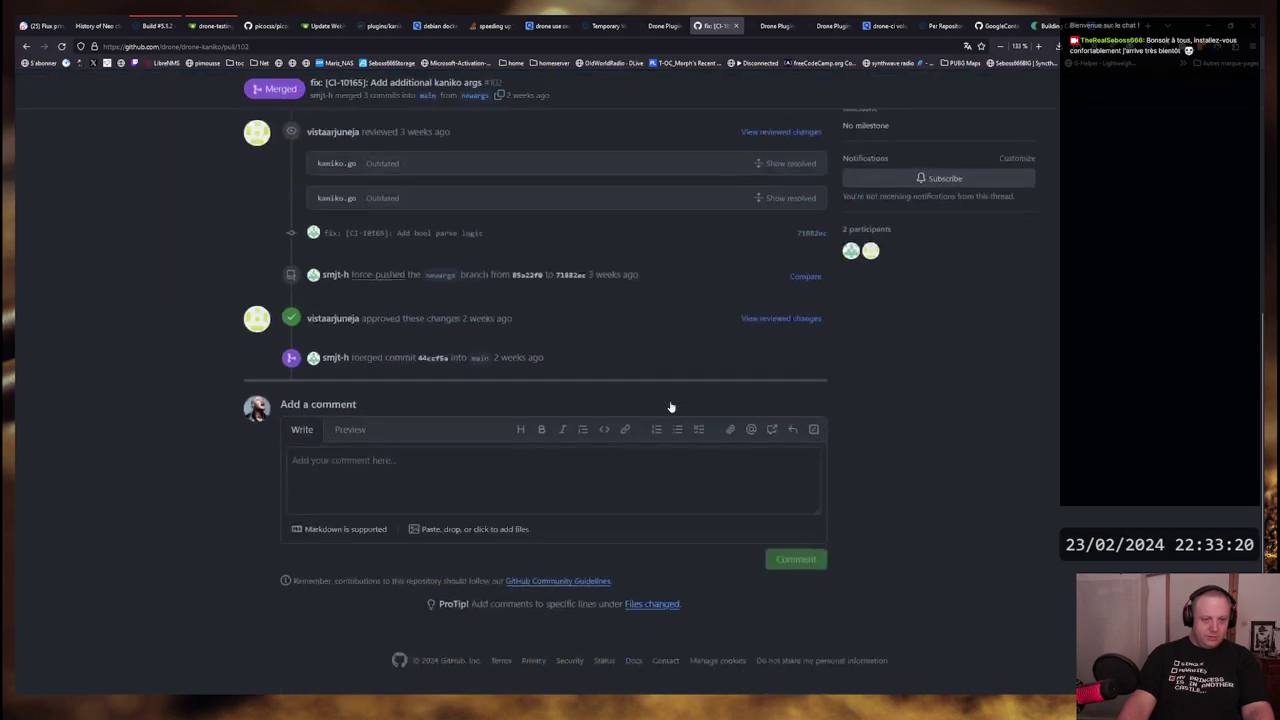
{"action": "scroll", "coordinate": [671, 407], "scroll_direction": "up", "scroll_amount": 5}
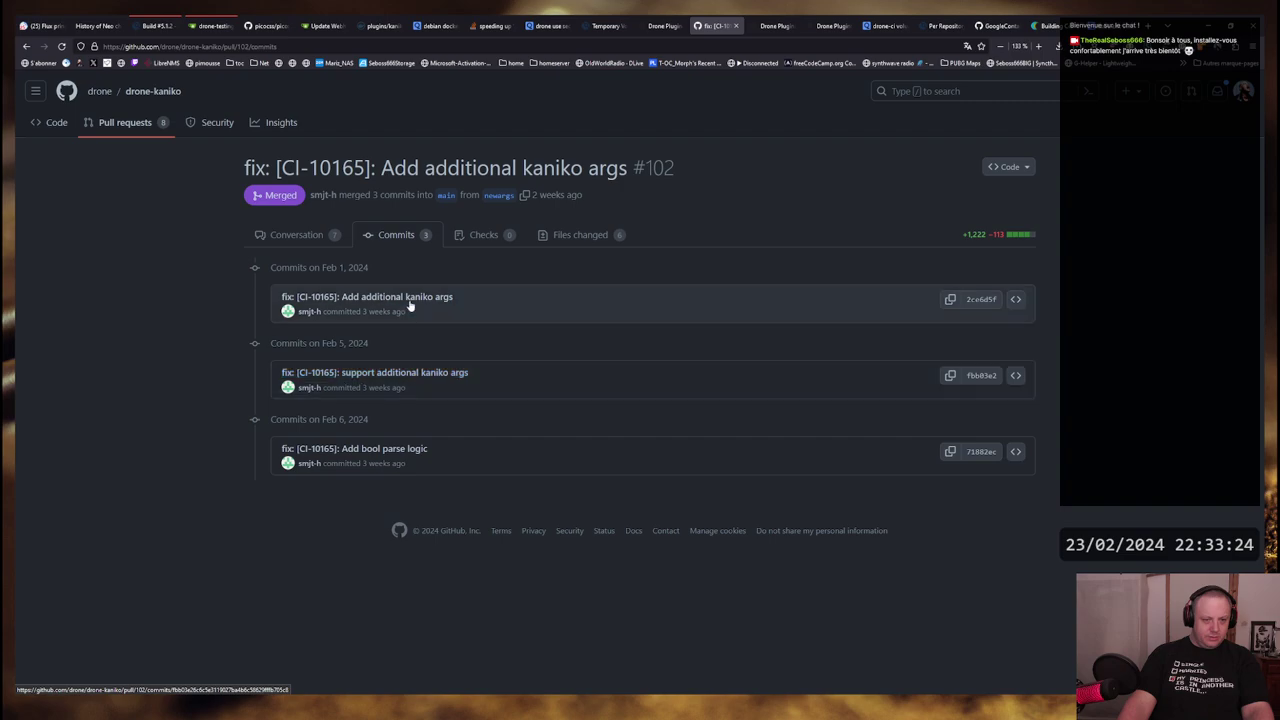
Open the commit "support additional kaniko args" and examine the cache, cleanup and unused-stages environment variables in cmd/kaniko-acr/main.go
{"action": "left_click", "coordinate": [450, 374]}
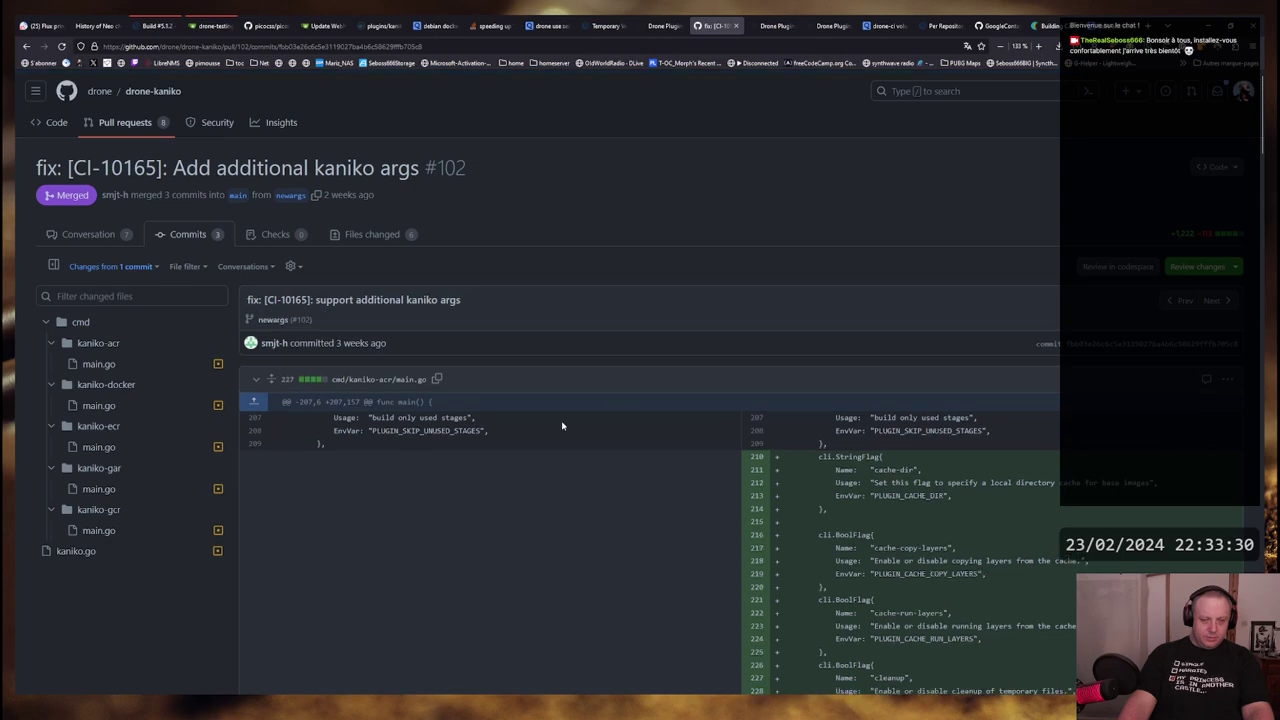
{"action": "scroll", "coordinate": [575, 435], "scroll_direction": "down", "scroll_amount": 3}
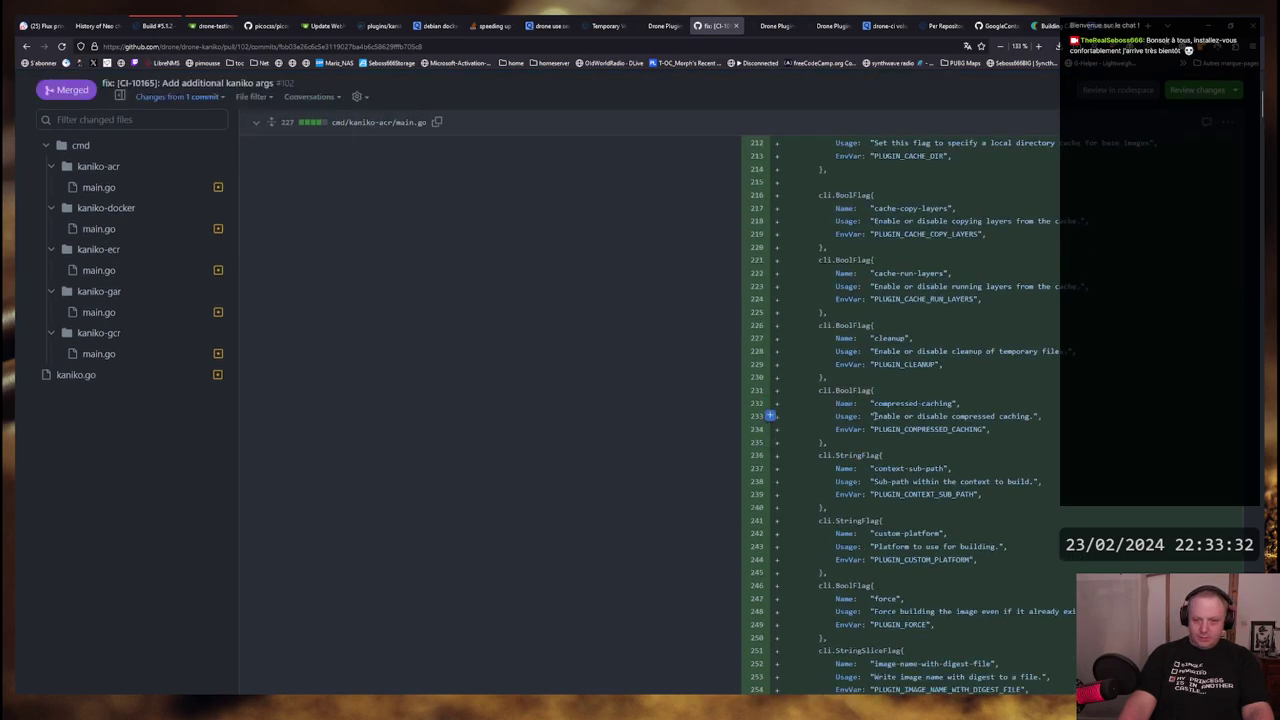
{"action": "left_click_drag", "start_coordinate": [873, 416], "coordinate": [1008, 416]}
{"action": "double_click", "coordinate": [912, 430]}
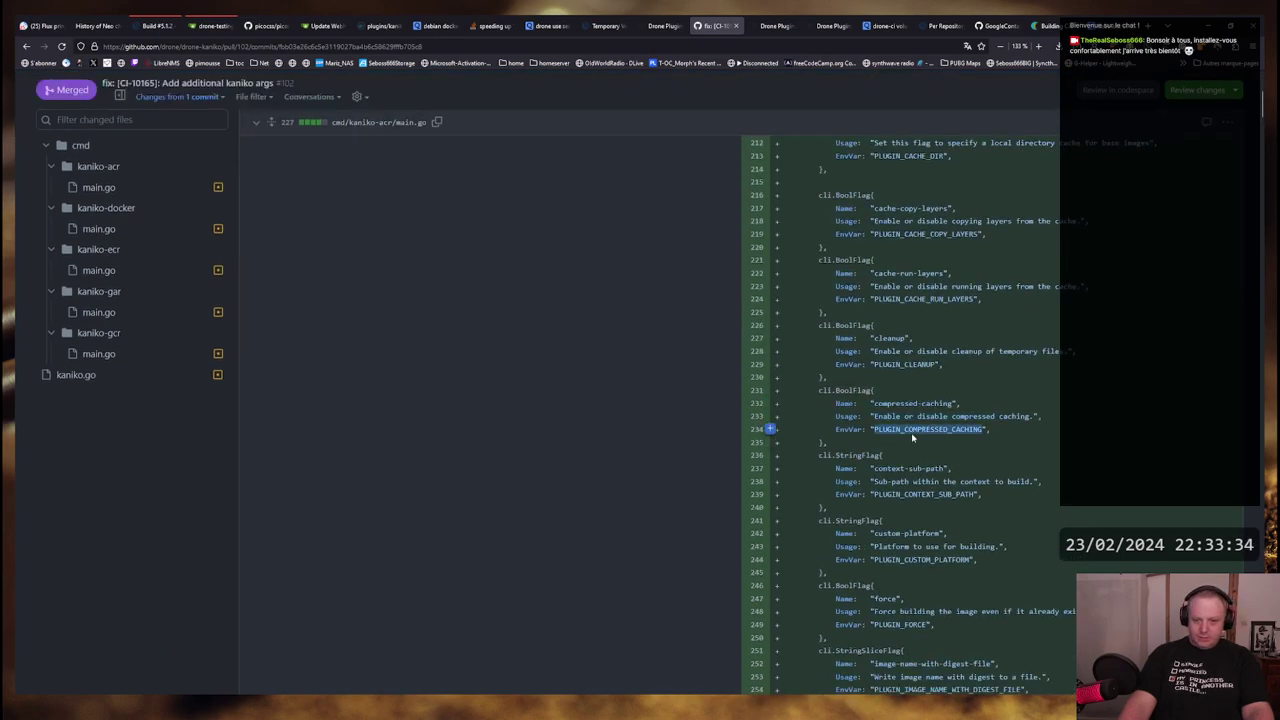
{"action": "double_click", "coordinate": [904, 365]}
{"action": "double_click", "coordinate": [922, 299]}
{"action": "double_click", "coordinate": [907, 234]}
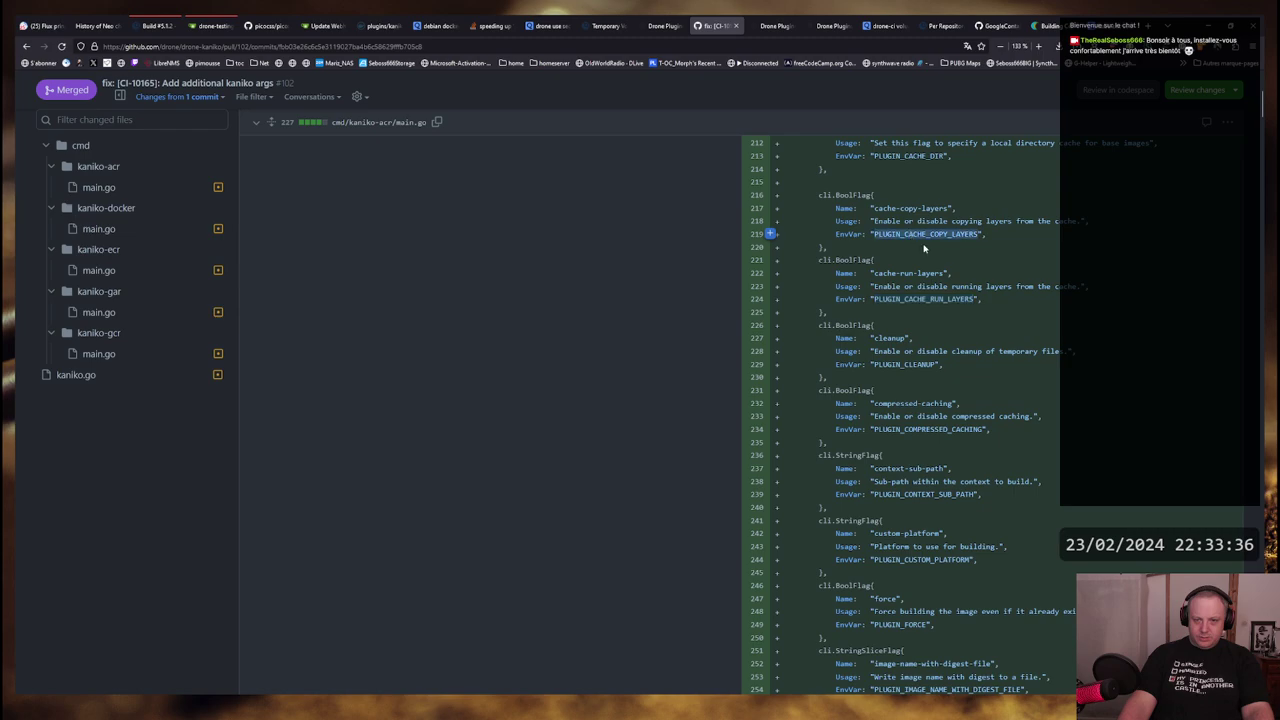
{"action": "scroll", "coordinate": [907, 234], "scroll_direction": "up", "scroll_amount": 4}
{"action": "left_click", "coordinate": [897, 495]}
{"action": "double_click", "coordinate": [897, 495]}
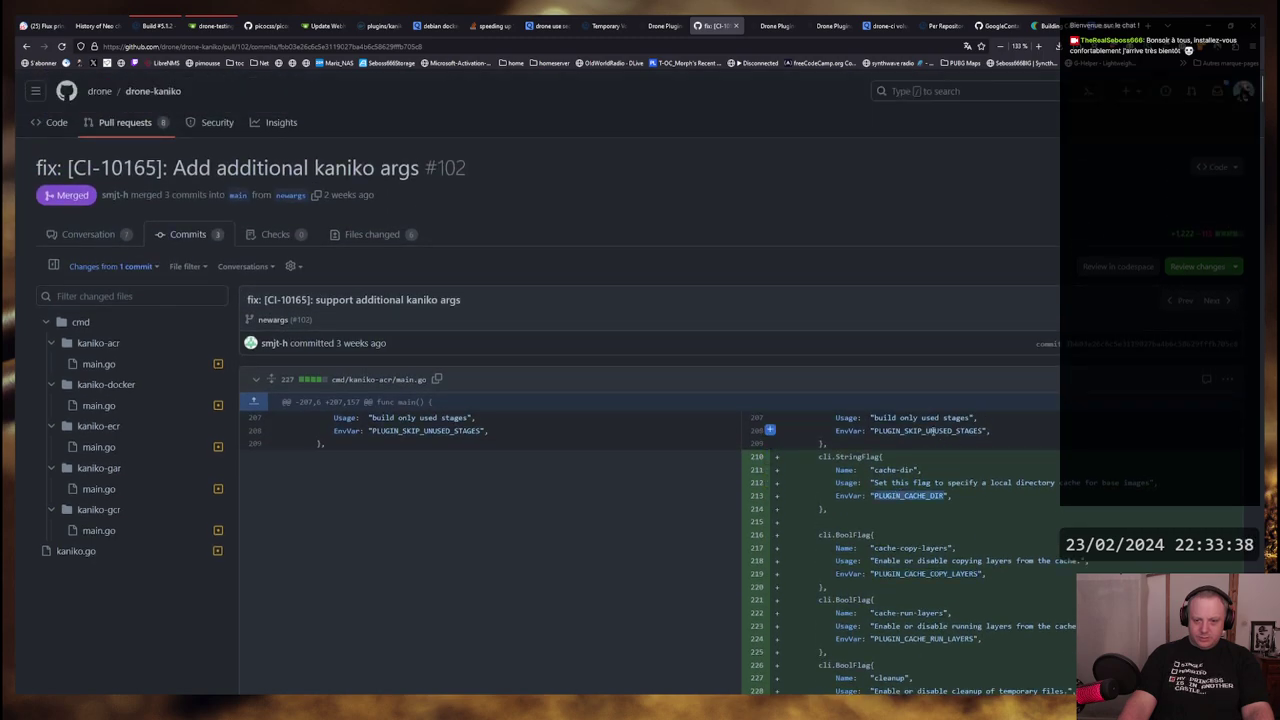
{"action": "double_click", "coordinate": [925, 430]}
Examine the registry, certificate, TLS and retry flags added further down in cmd/kaniko-acr/main.go
{"action": "scroll", "coordinate": [1024, 547], "scroll_direction": "down", "scroll_amount": 6}
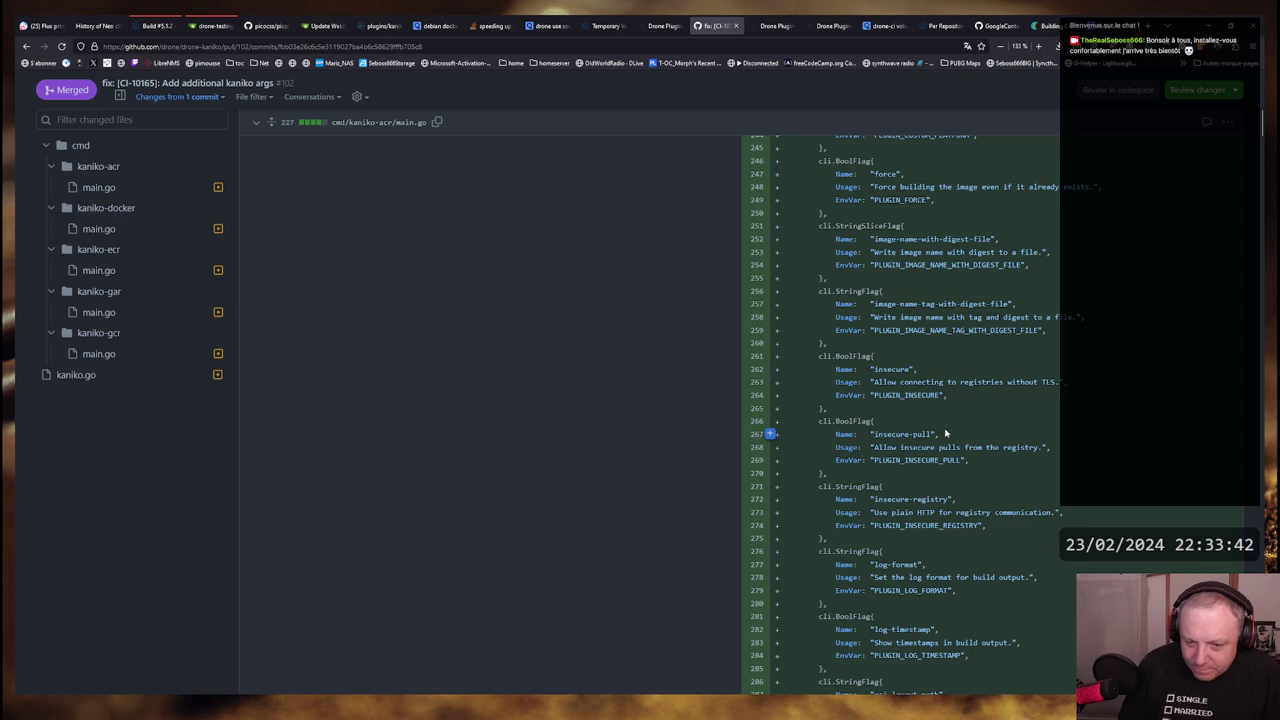
{"action": "scroll", "coordinate": [945, 432], "scroll_direction": "down", "scroll_amount": 5}
{"action": "scroll", "coordinate": [913, 381], "scroll_direction": "down", "scroll_amount": 2}
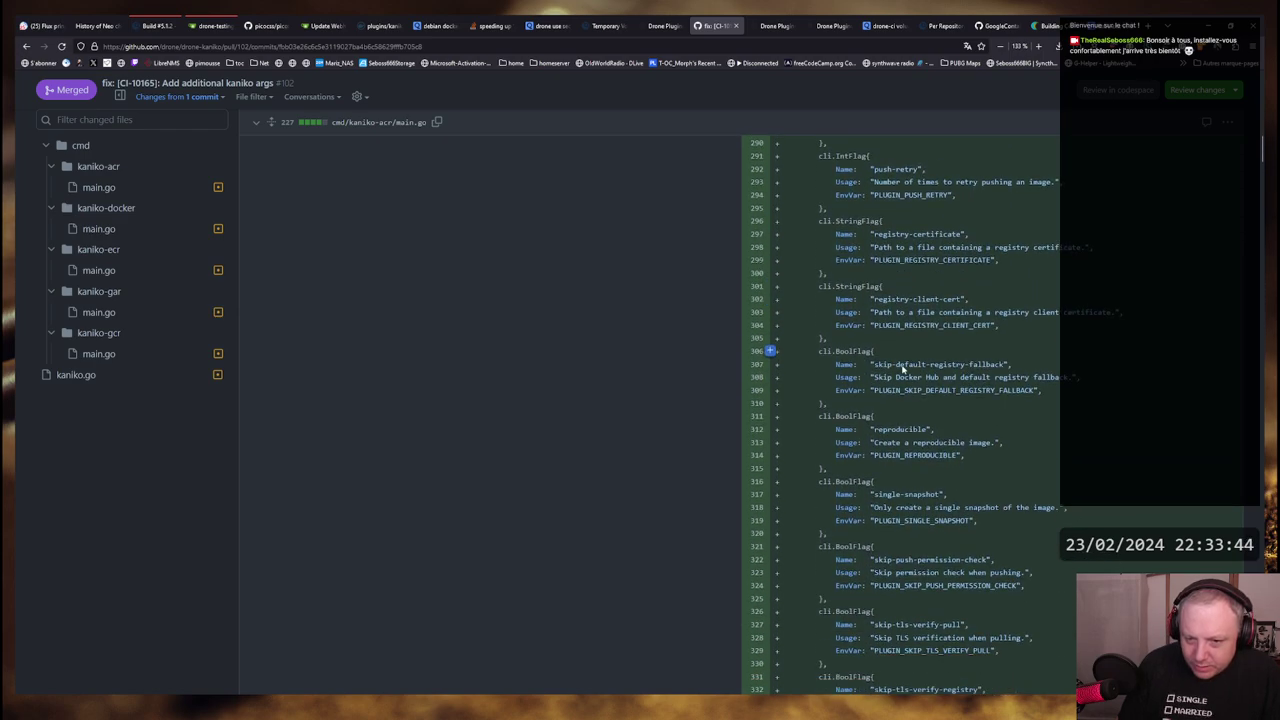
{"action": "double_click", "coordinate": [932, 236]}
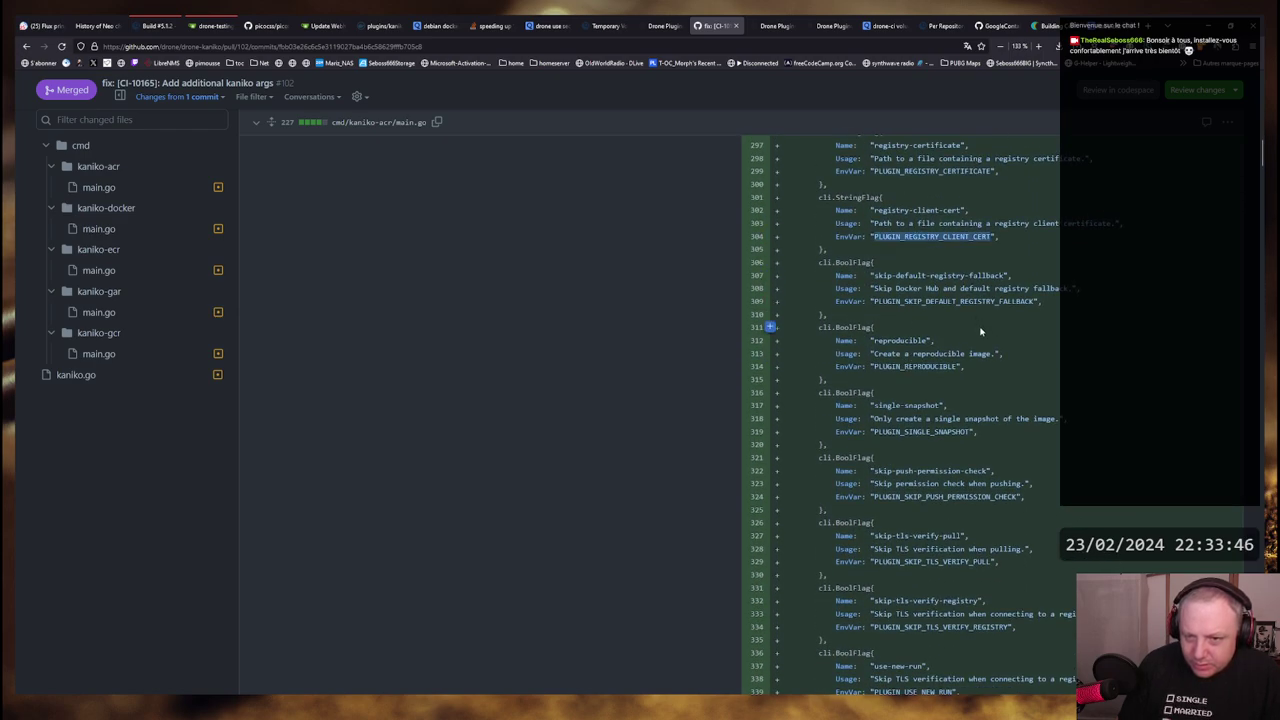
{"action": "scroll", "coordinate": [915, 360], "scroll_direction": "down", "scroll_amount": 3}
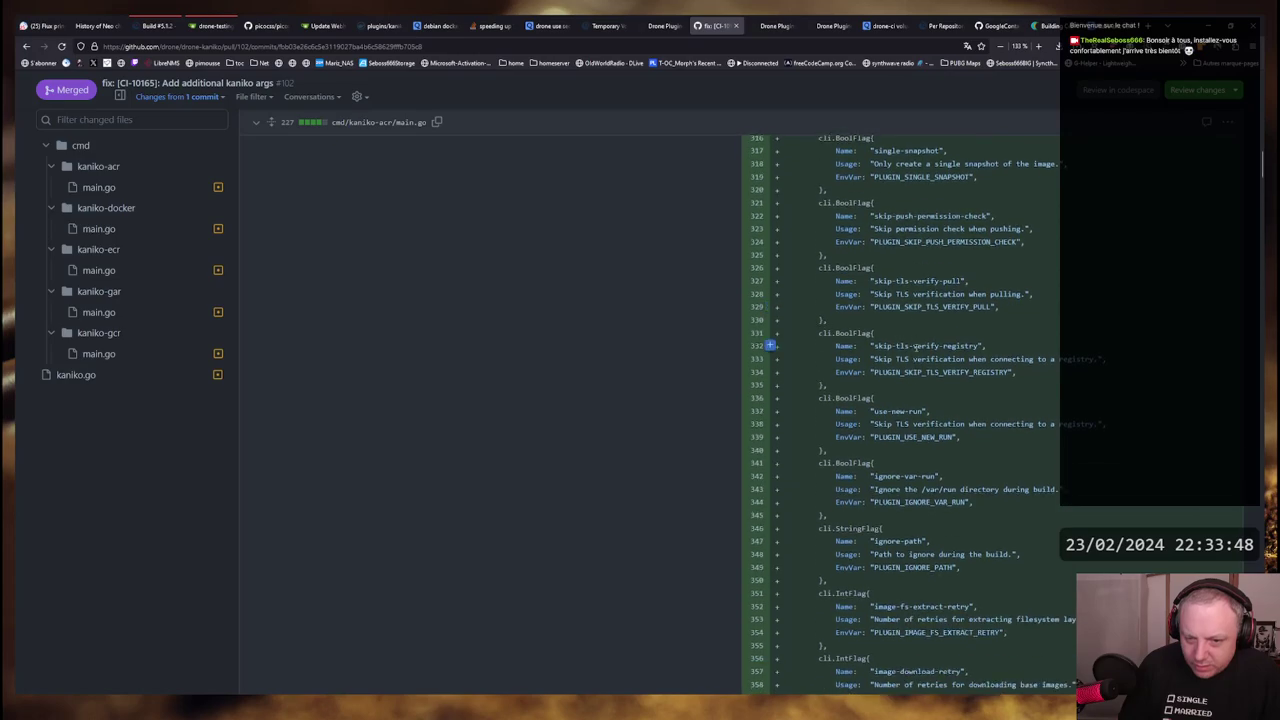
{"action": "scroll", "coordinate": [915, 348], "scroll_direction": "down", "scroll_amount": 2}
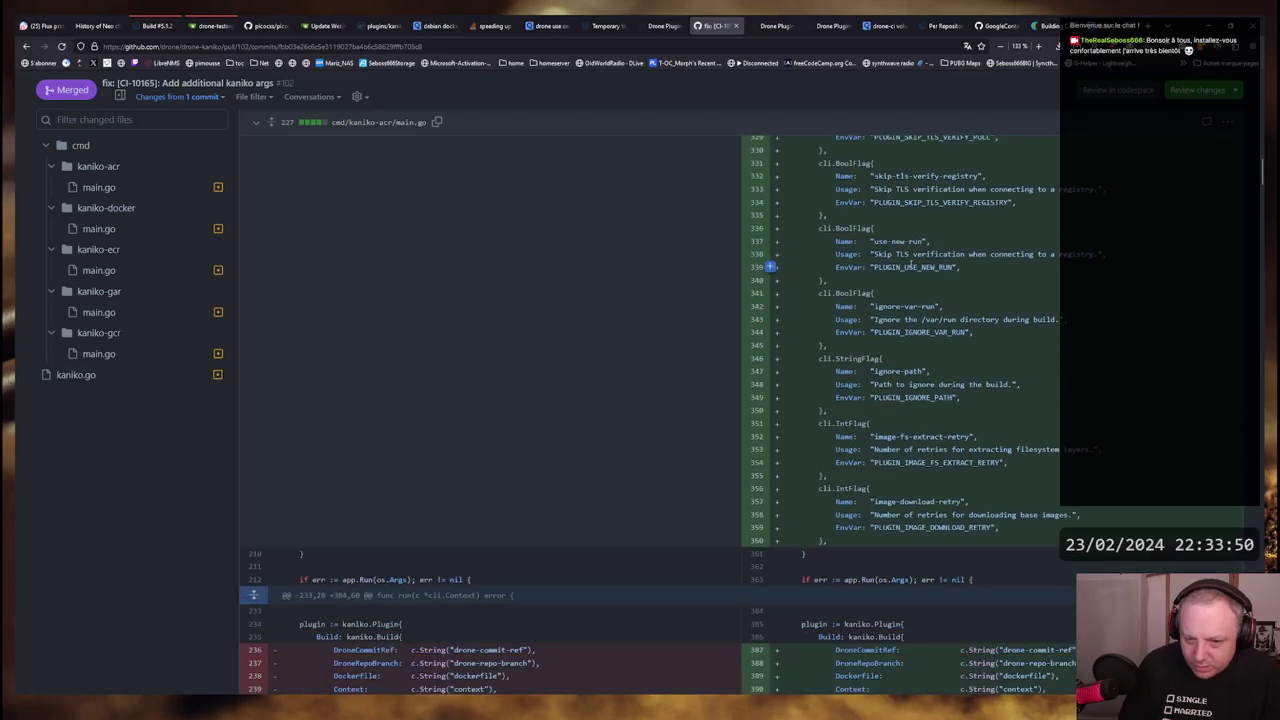
Examine how the kaniko.Build block in cmd/kaniko-acr/main.go maps the new arguments to plugin fields
{"action": "scroll", "coordinate": [910, 265], "scroll_direction": "down", "scroll_amount": 3}
{"action": "scroll", "coordinate": [912, 272], "scroll_direction": "down", "scroll_amount": 3}
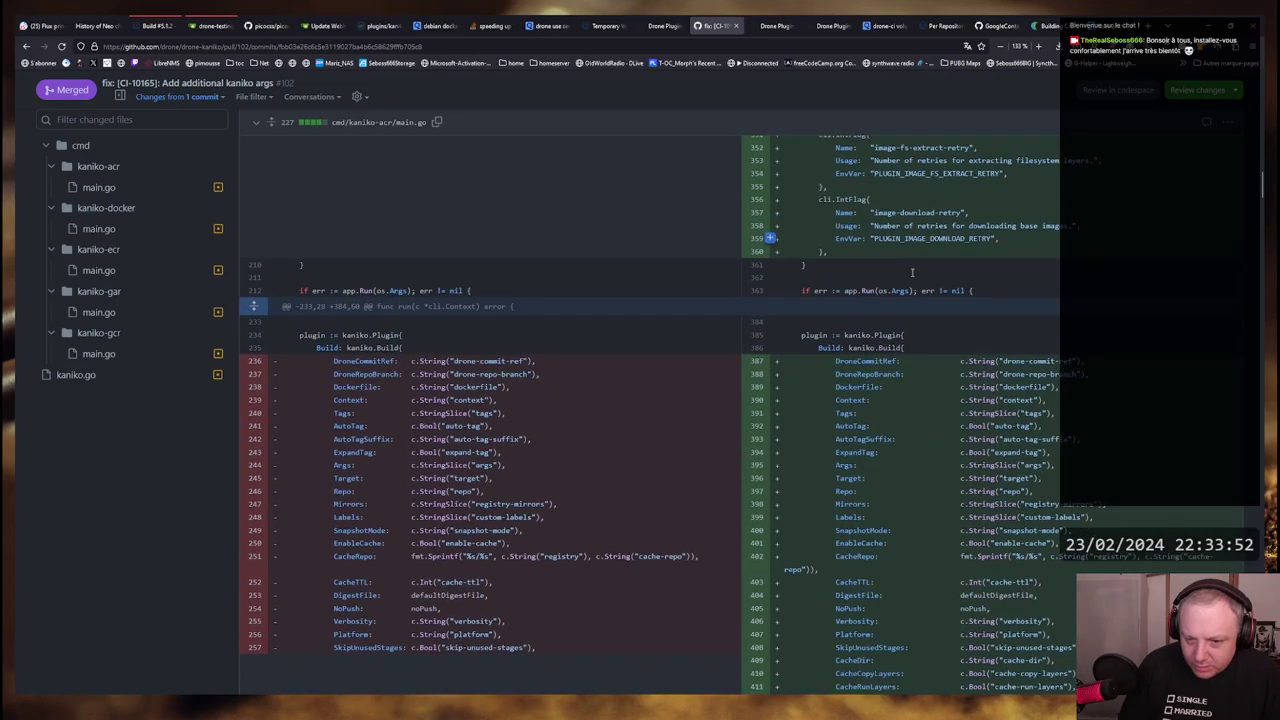
{"action": "scroll", "coordinate": [851, 408], "scroll_direction": "down", "scroll_amount": 5}
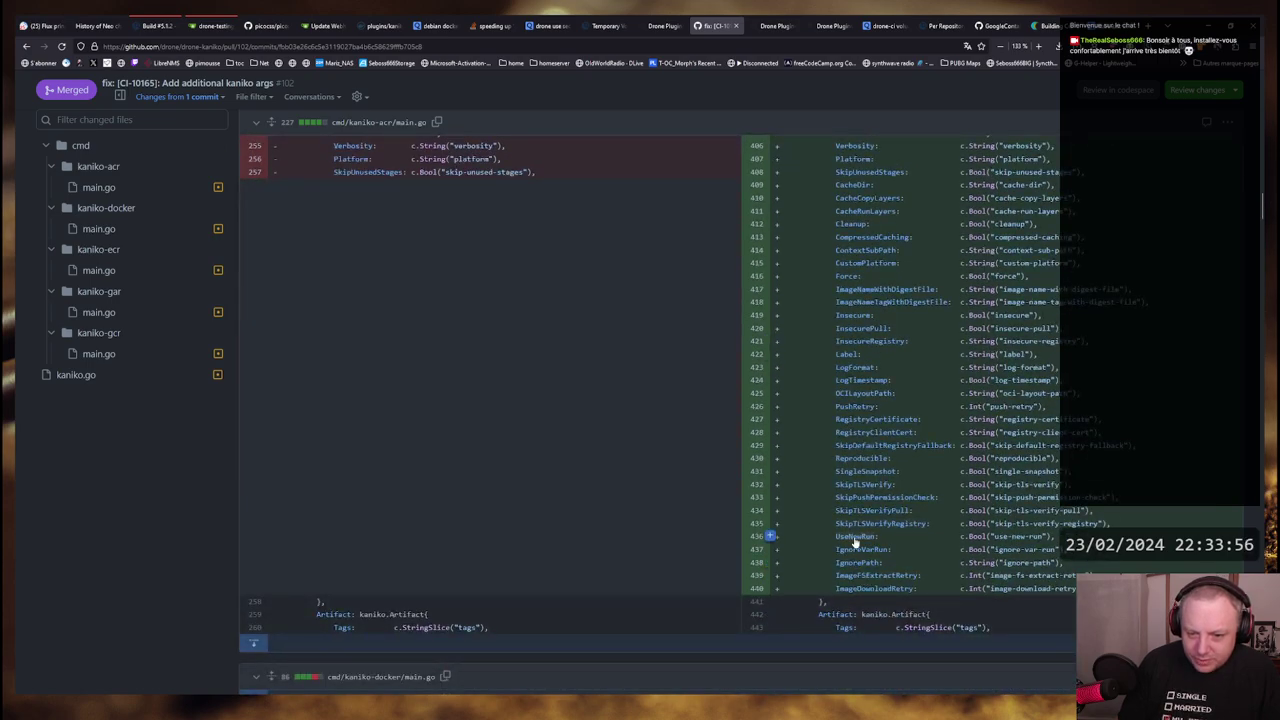
{"action": "scroll", "coordinate": [855, 545], "scroll_direction": "up", "scroll_amount": 3}
{"action": "scroll", "coordinate": [905, 590], "scroll_direction": "down", "scroll_amount": 3}
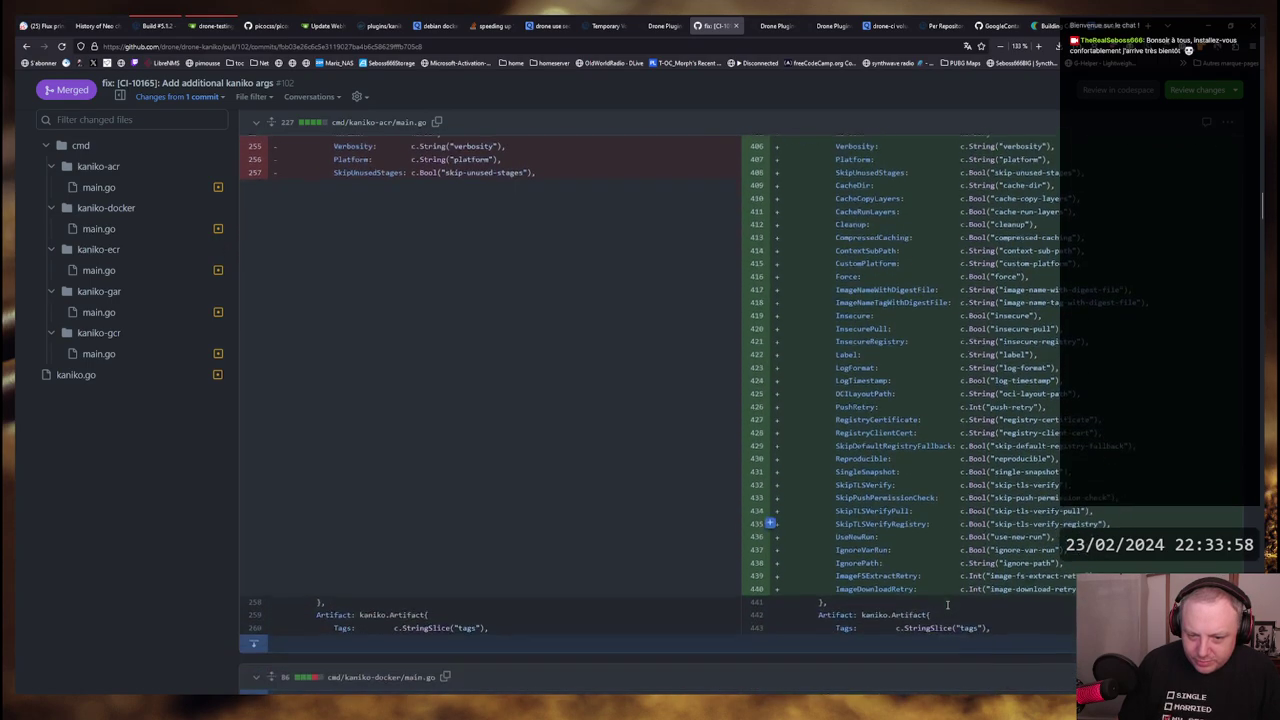
Recheck the kaniko.Build field mappings in cmd/kaniko-acr/main.go, going back up to the start of the block
{"action": "scroll", "coordinate": [930, 557], "scroll_direction": "up", "scroll_amount": 2}
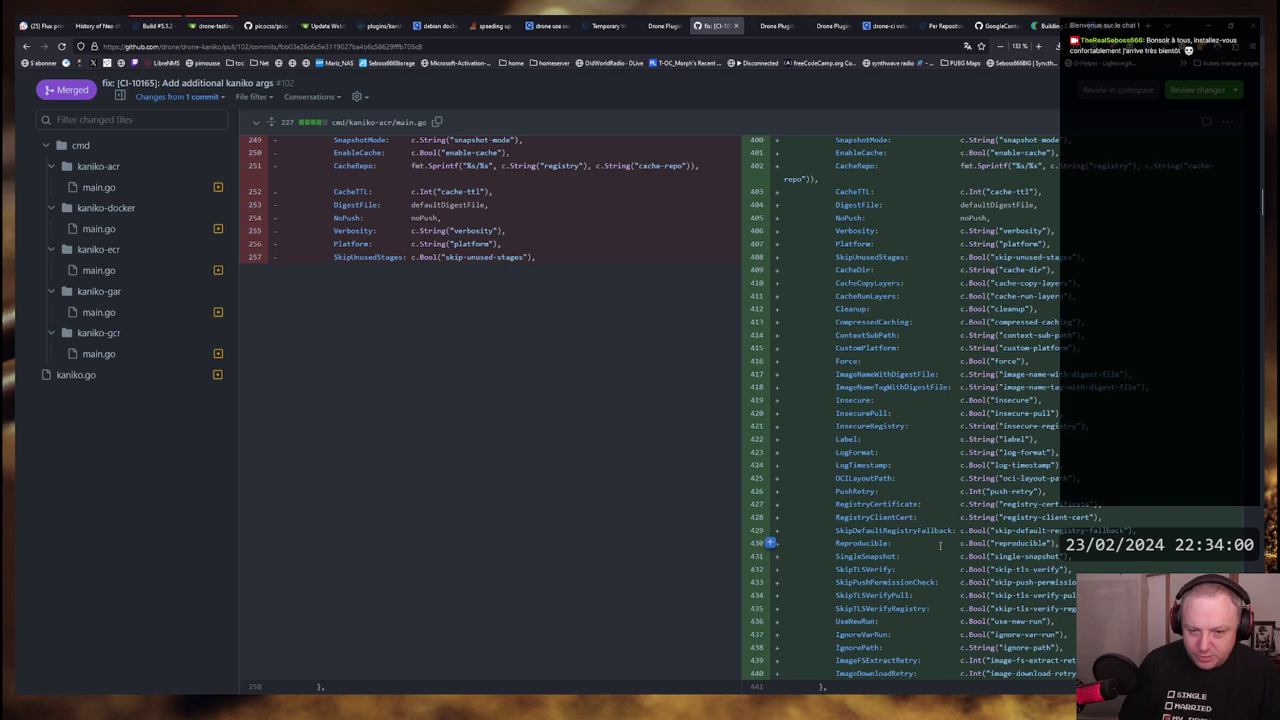
{"action": "scroll", "coordinate": [930, 557], "scroll_direction": "up", "scroll_amount": 2}
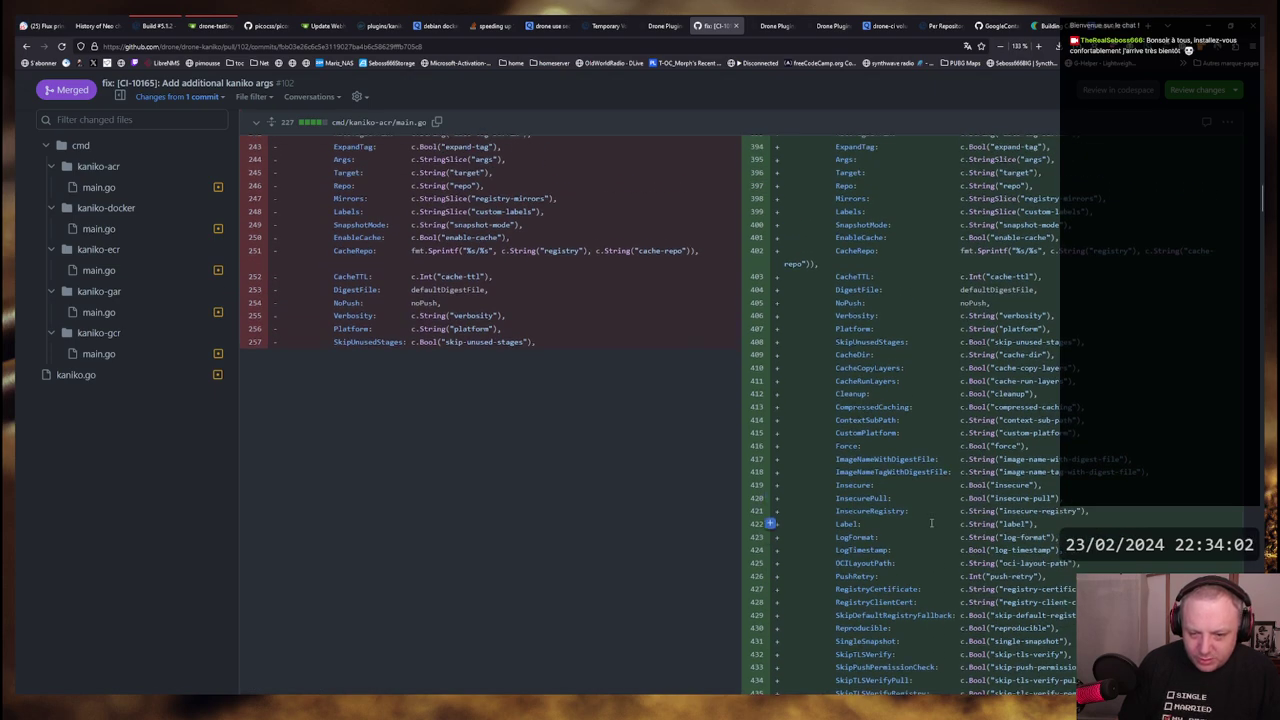
{"action": "scroll", "coordinate": [510, 428], "scroll_direction": "up", "scroll_amount": 5}
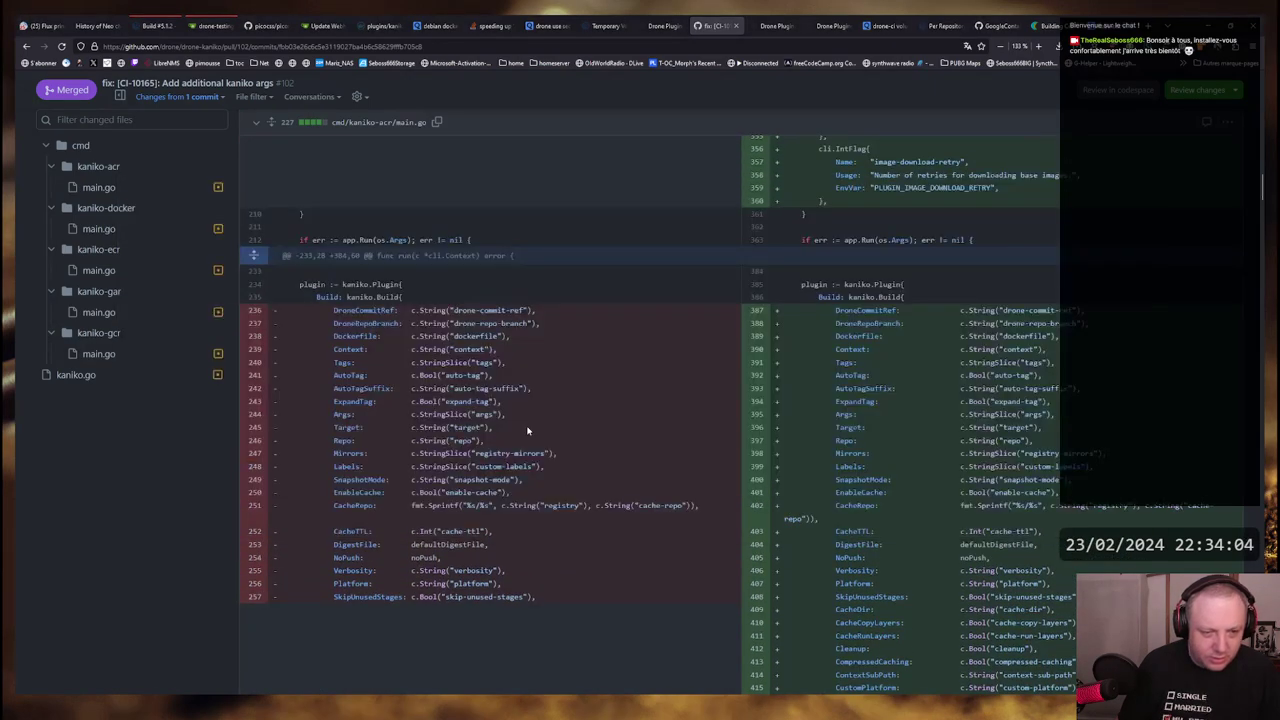
Read the build-and-push console log of freshrss build #5 in Drone and the matching pod log in k9s
{"action": "left_click", "coordinate": [160, 27]}
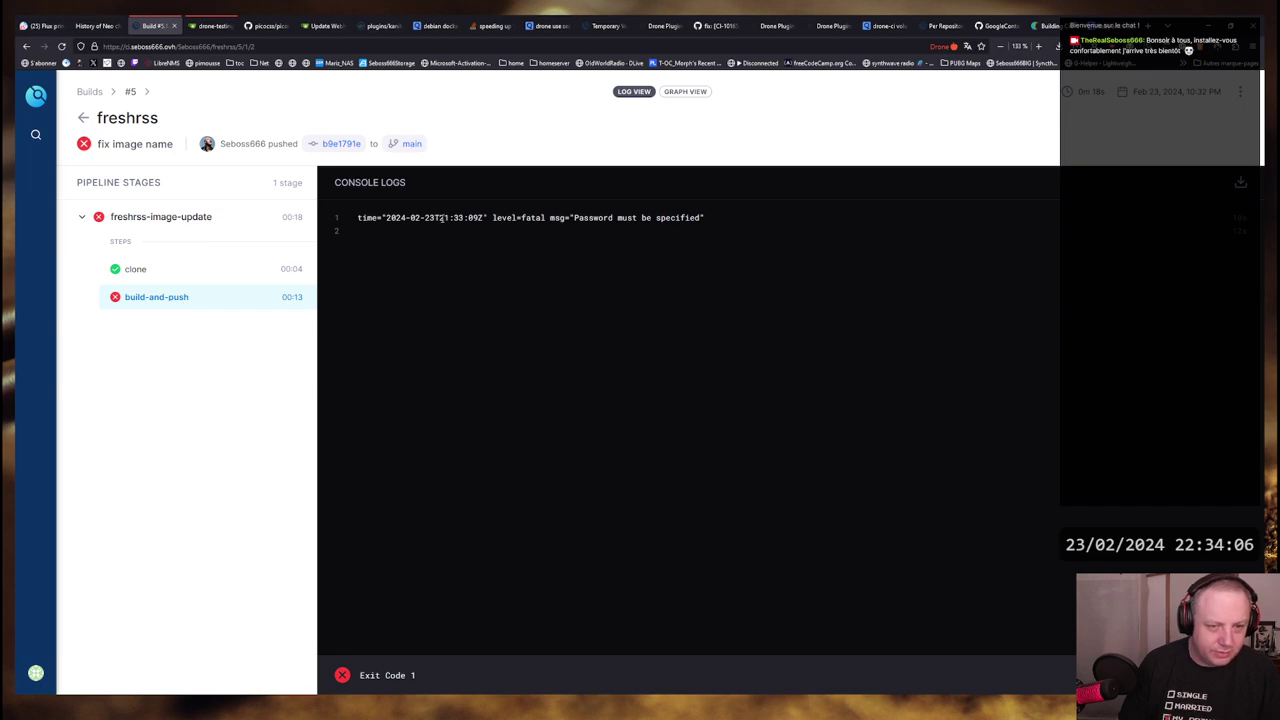
{"action": "left_click_drag", "start_coordinate": [492, 217], "coordinate": [756, 218]}
{"action": "left_click", "coordinate": [666, 226]}
{"action": "key", "text": "alt+Tab"}
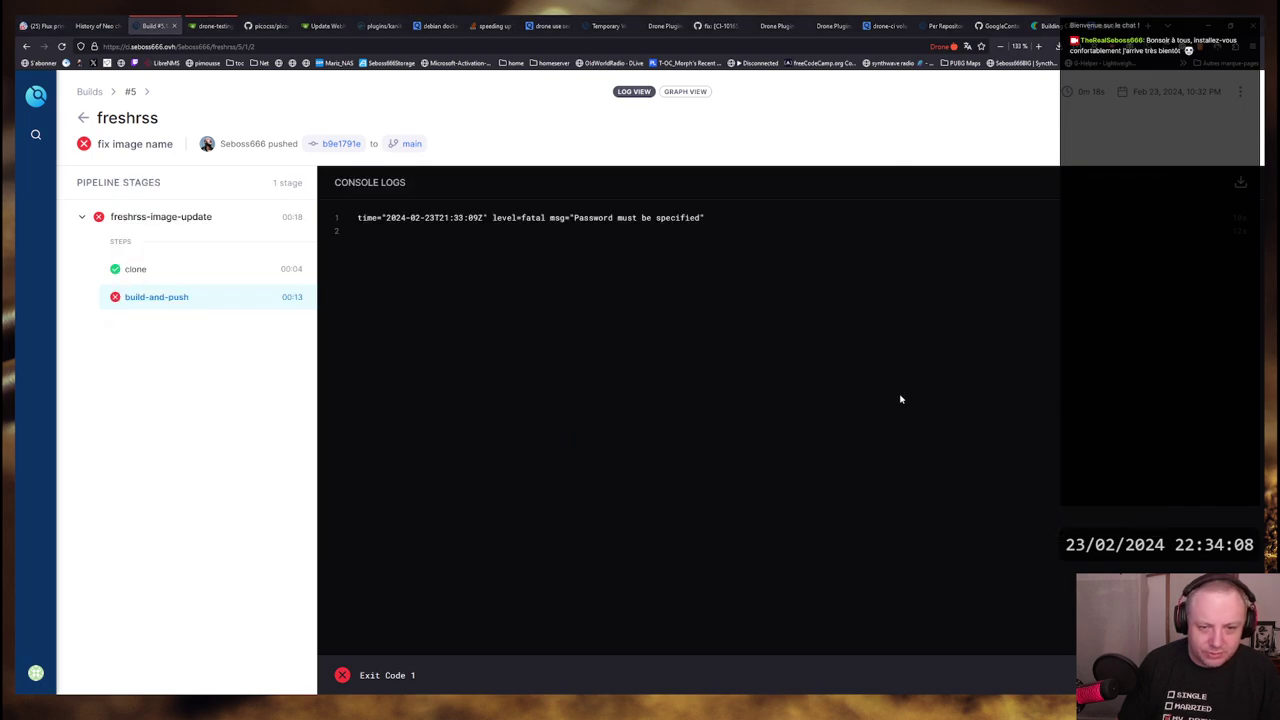
{"action": "key", "text": "alt+Tab"}
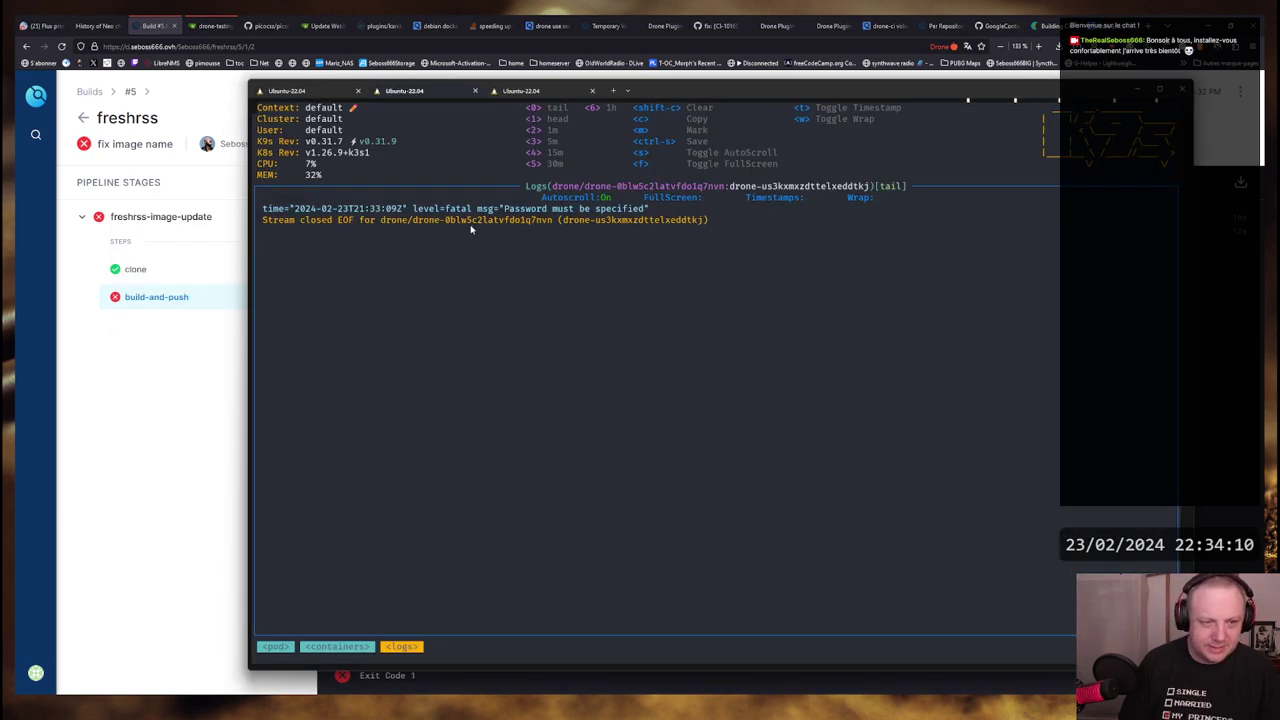
{"action": "key", "text": "alt+Tab"}
{"action": "key", "text": "alt+Tab"}
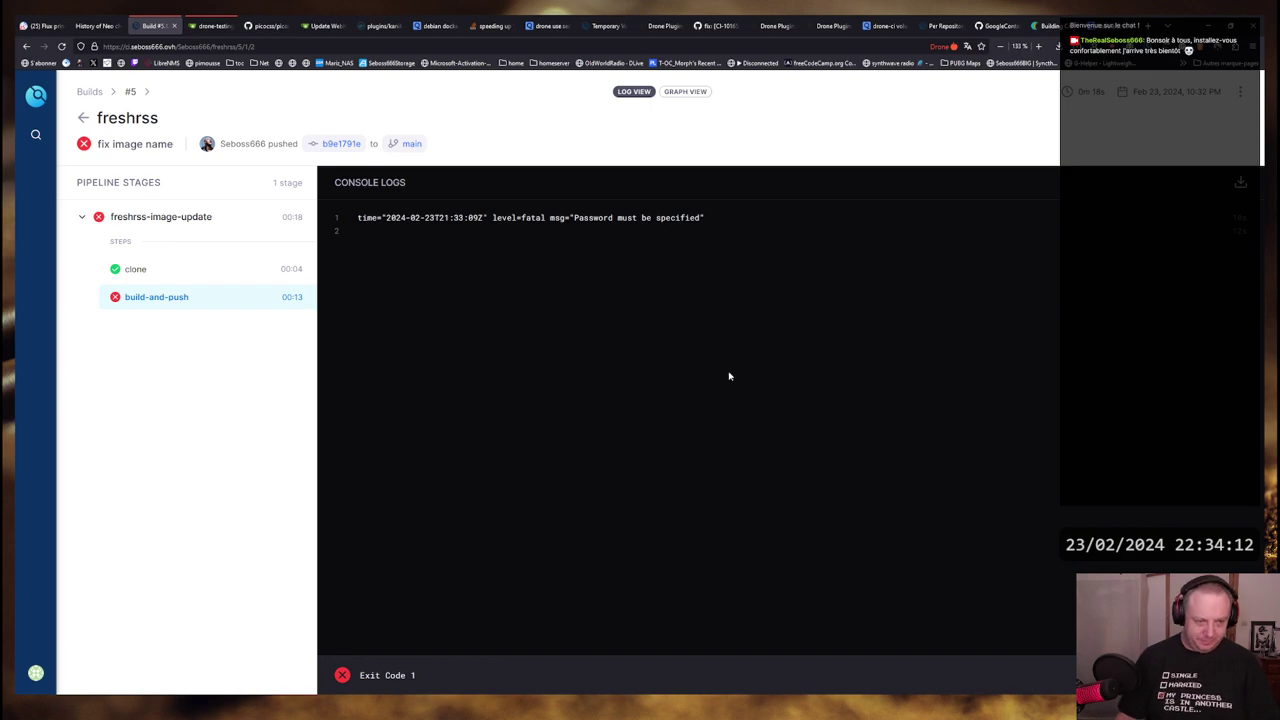
{"action": "key", "text": "alt+Tab"}
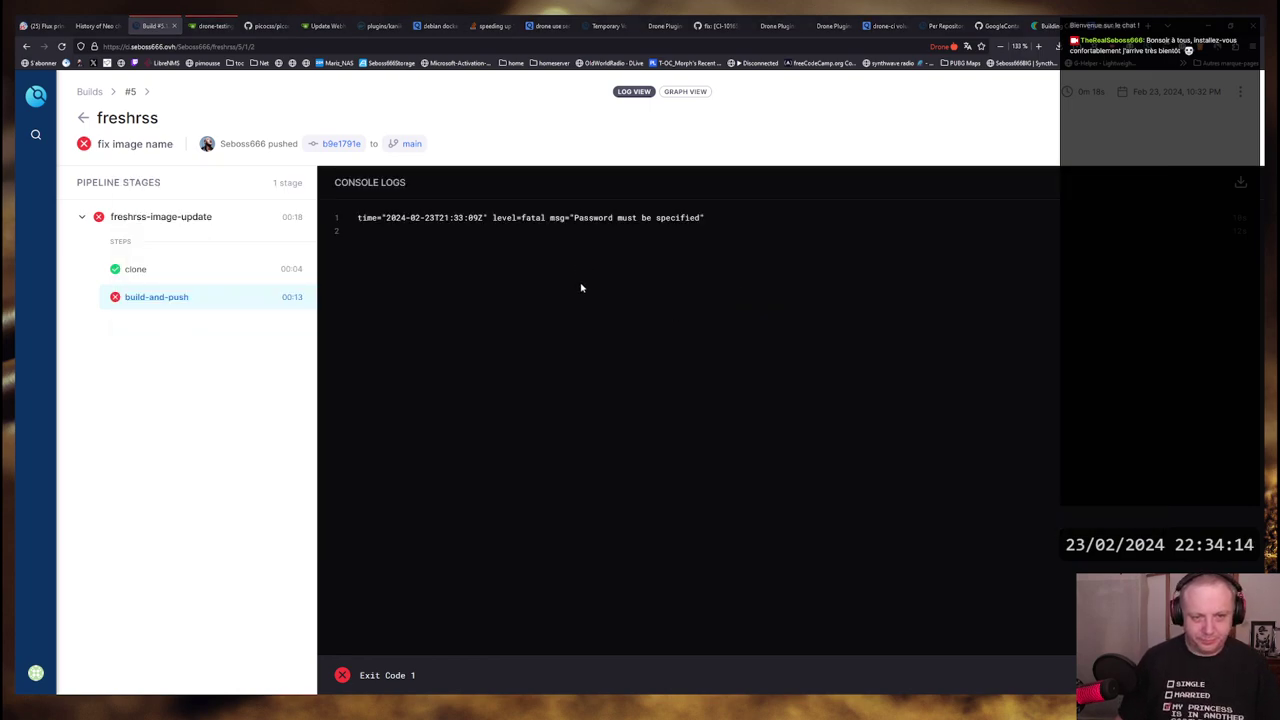
Switch to Sublime Text and inspect the password setting of the build-and-push step in .drone.yml
{"action": "key", "text": "alt+Tab"}
{"action": "key", "text": "alt+Tab"}
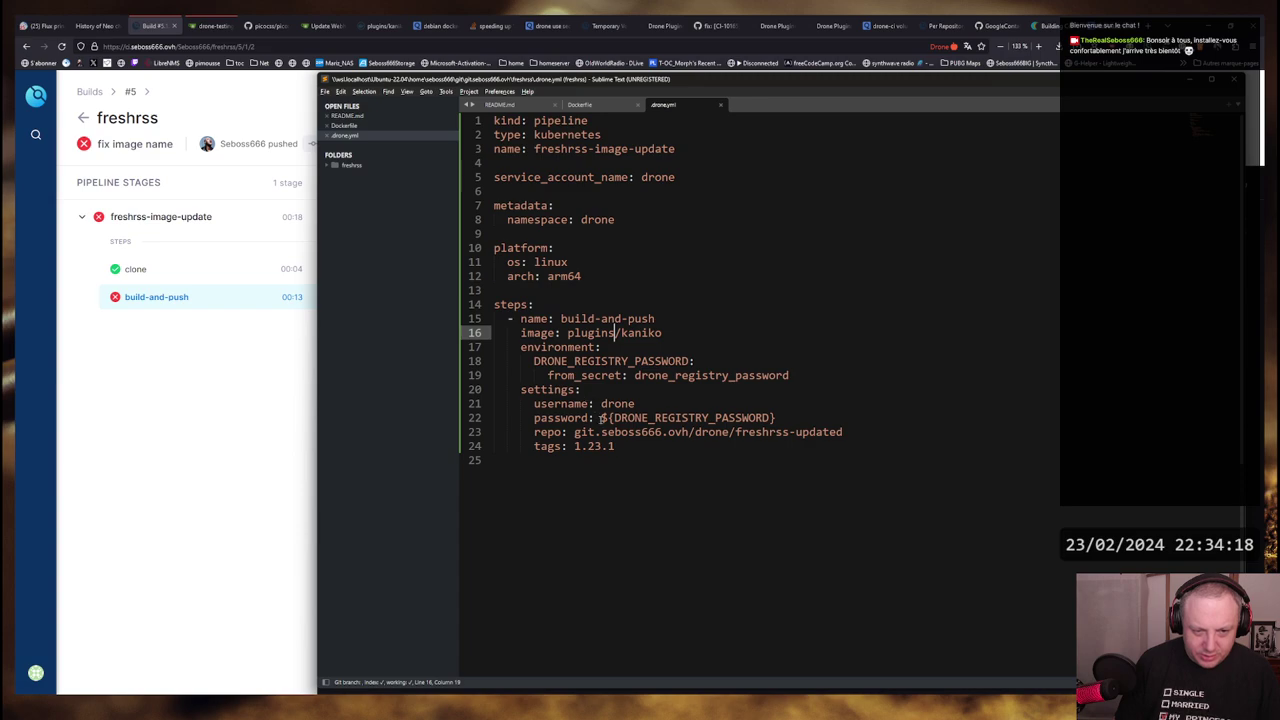
{"action": "left_click_drag", "start_coordinate": [774, 417], "coordinate": [601, 418]}
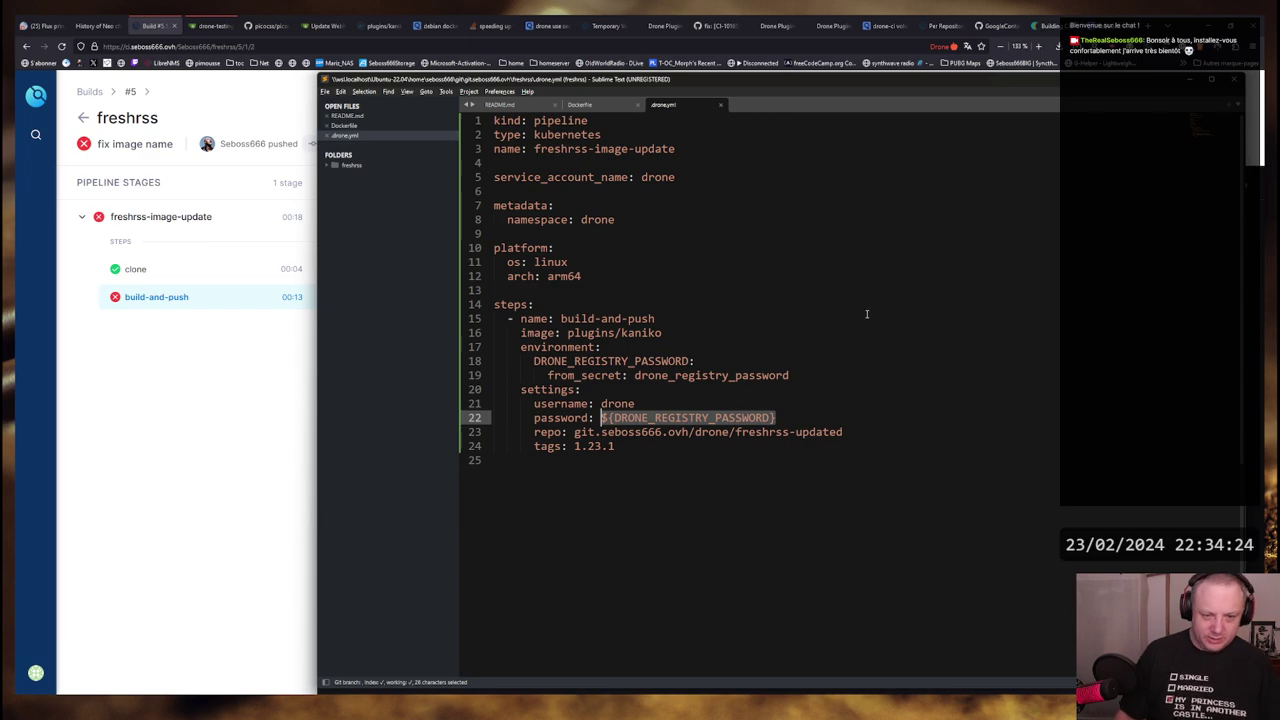
{"action": "left_click", "coordinate": [601, 418]}
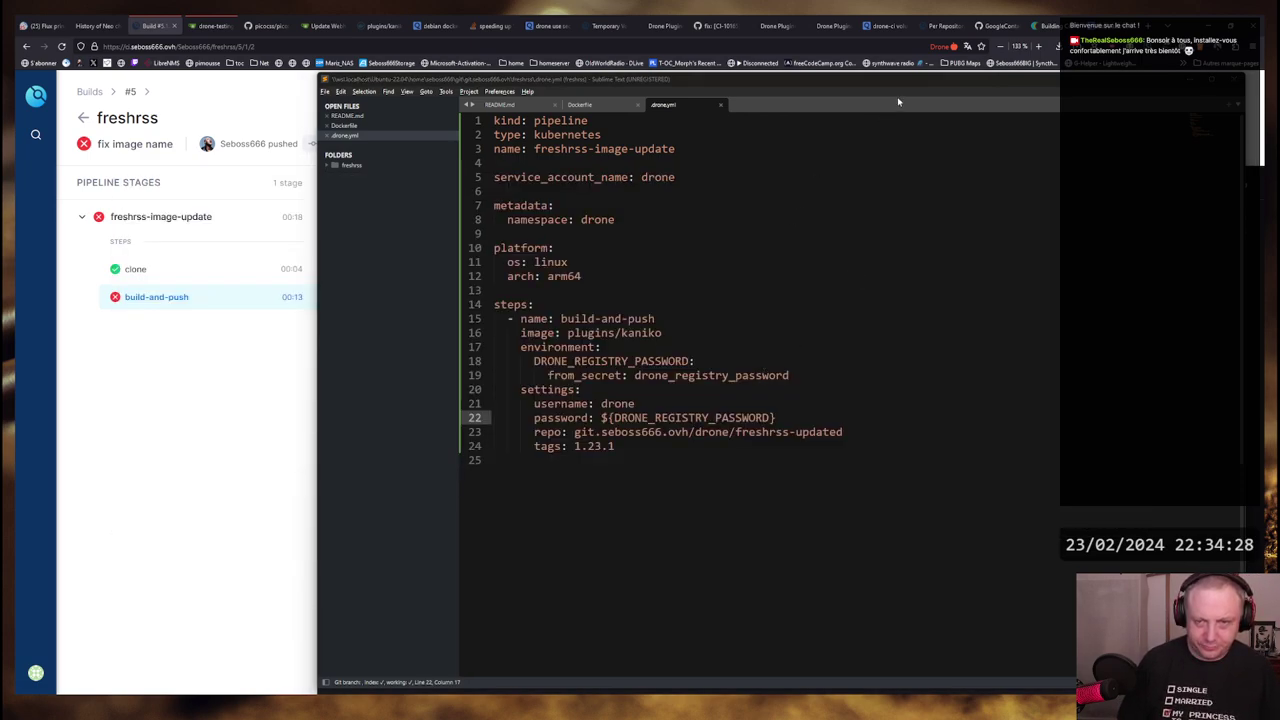
Check the password property on the Drone Kaniko plugin page and open its linked secrets documentation
{"action": "left_click", "coordinate": [772, 25]}
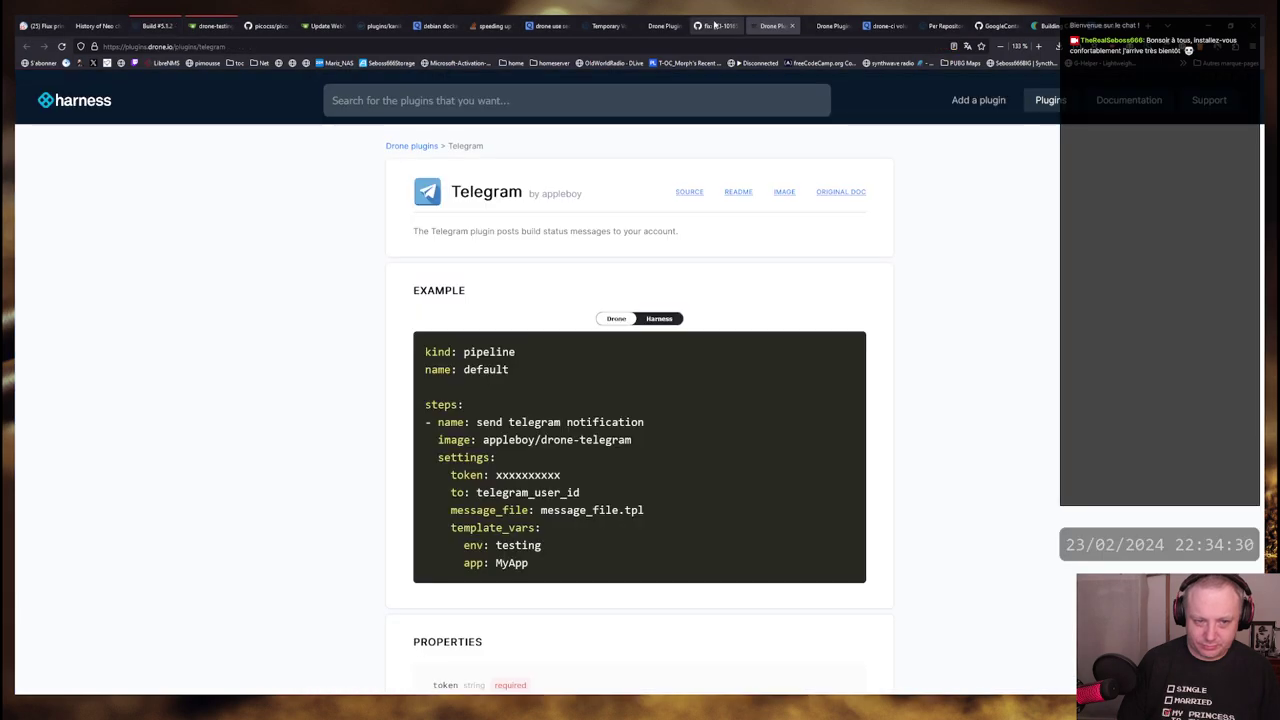
{"action": "left_click", "coordinate": [660, 25]}
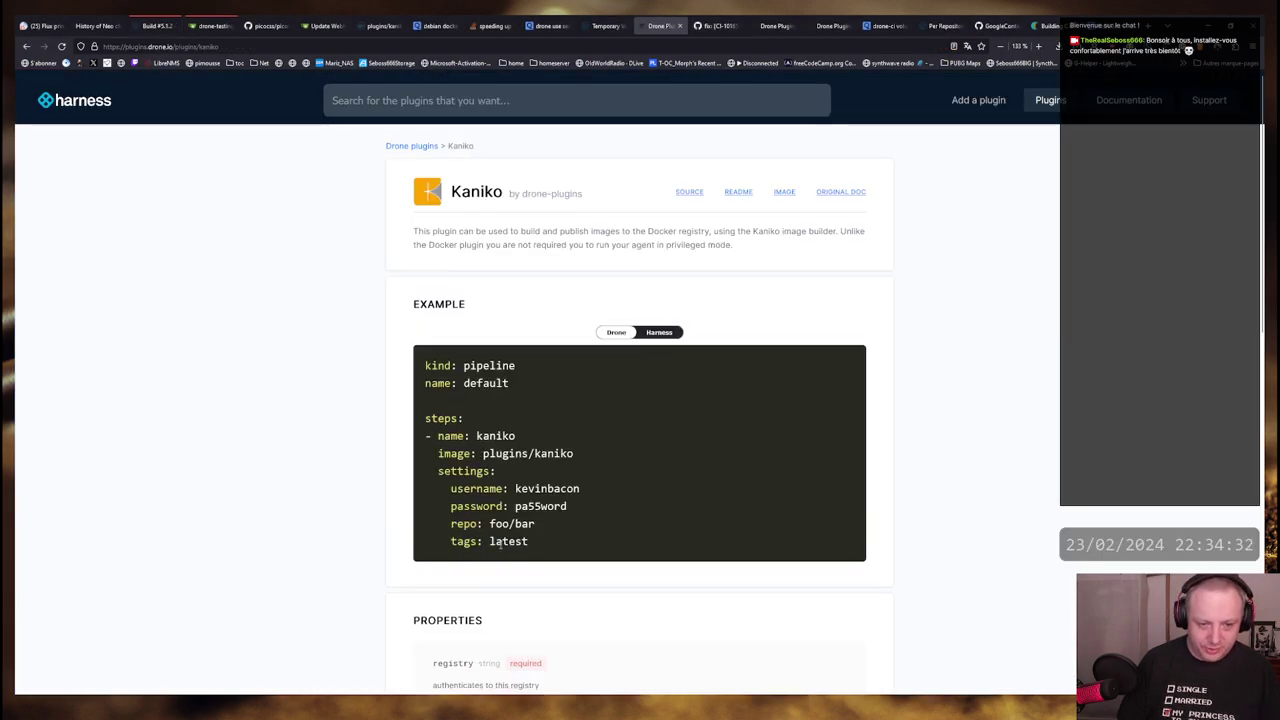
{"action": "scroll", "coordinate": [500, 545], "scroll_direction": "down", "scroll_amount": 5}
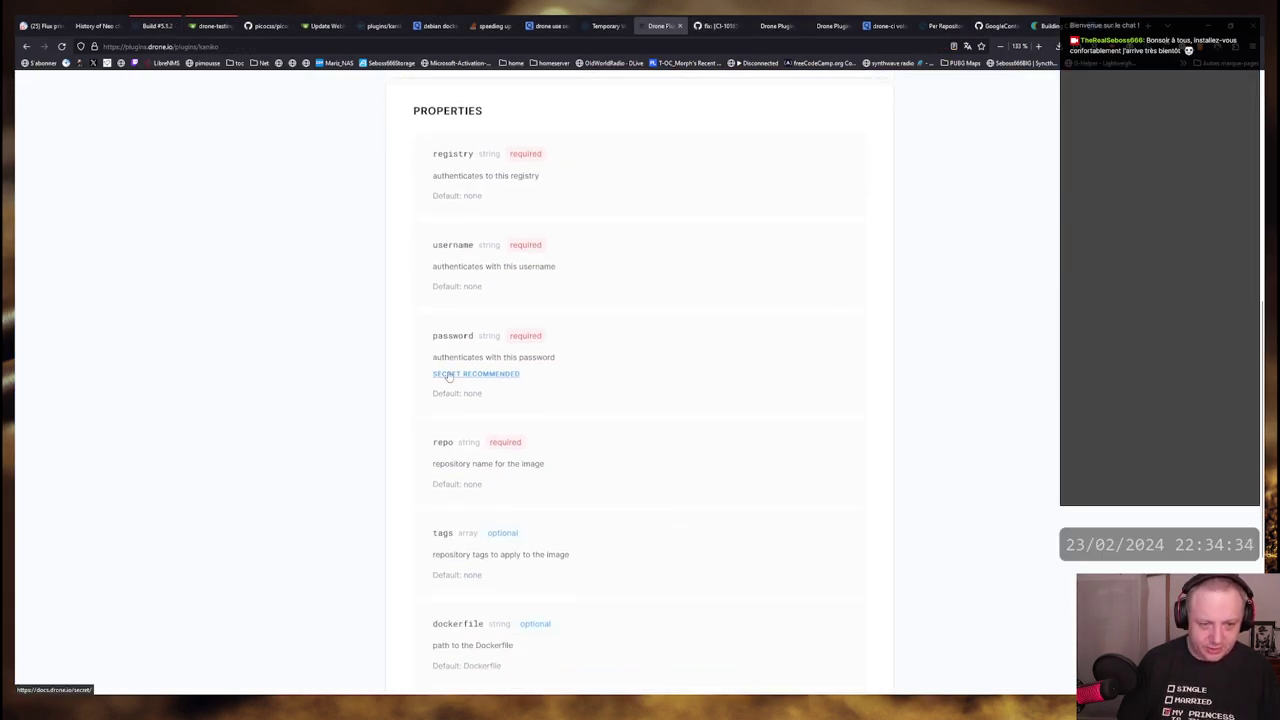
{"action": "left_click_drag", "start_coordinate": [458, 394], "coordinate": [484, 394]}
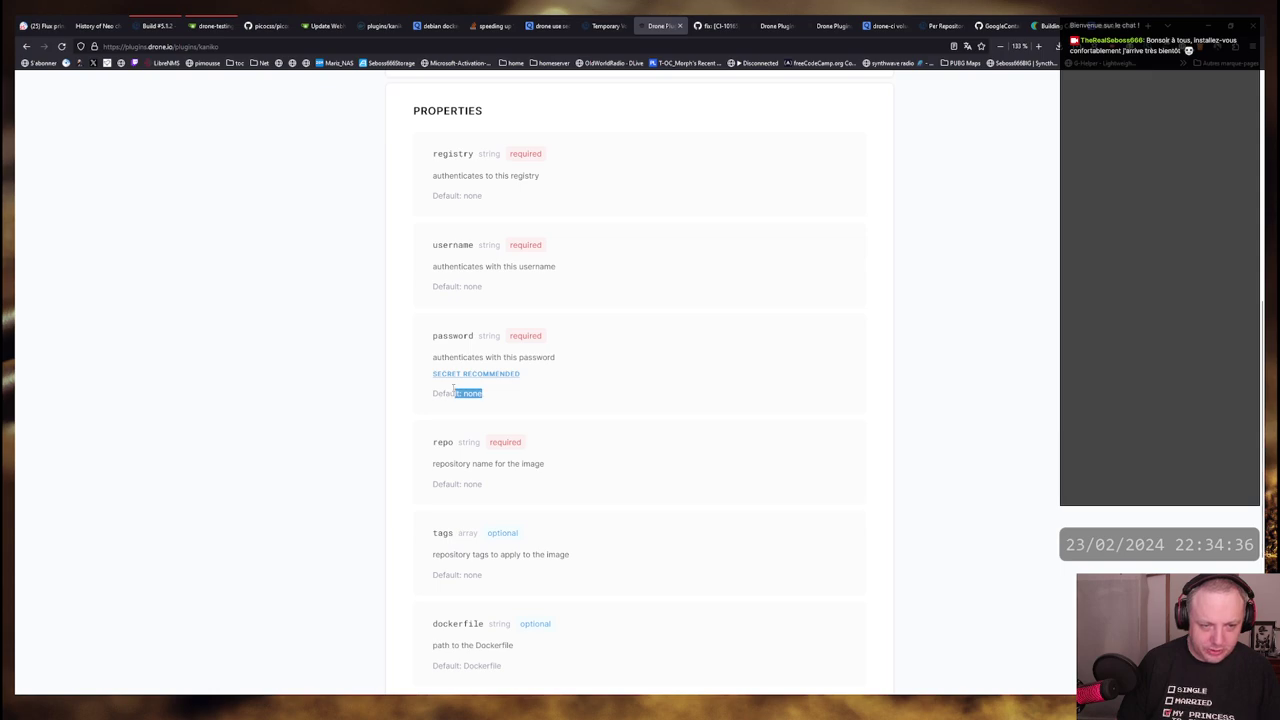
{"action": "left_click", "coordinate": [476, 373]}
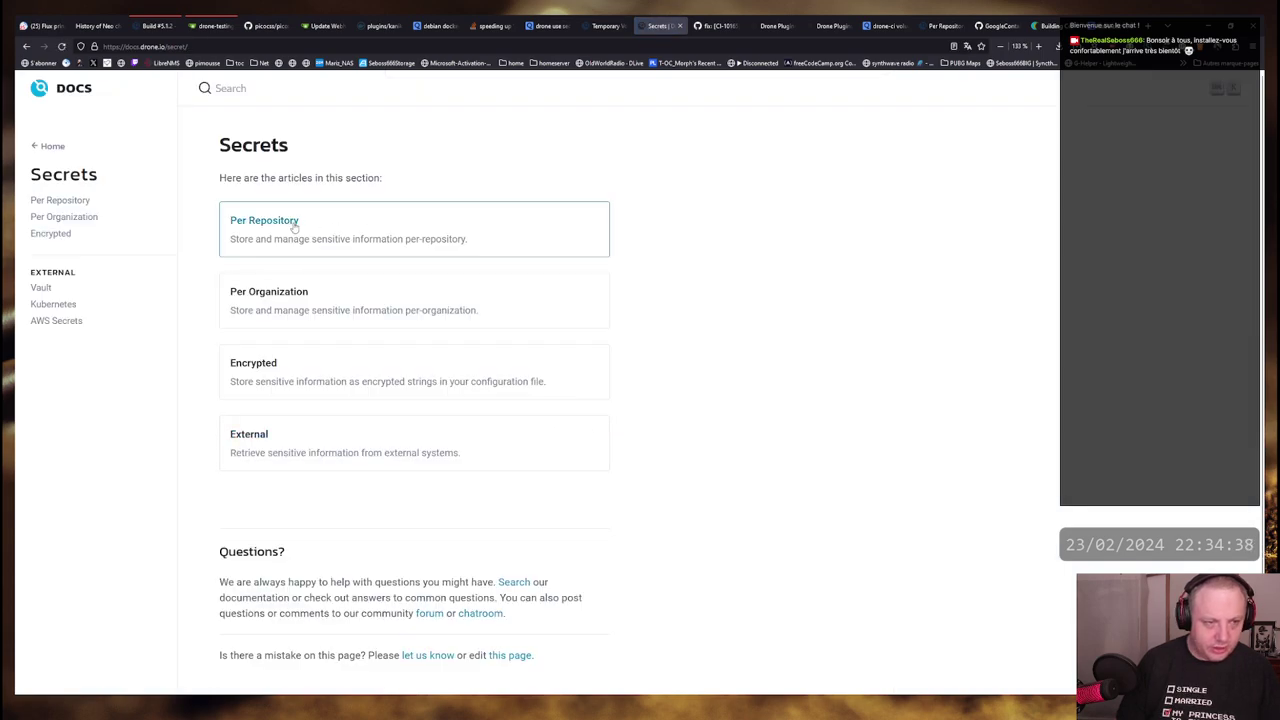
Open the Per Repository secrets article and examine the example that sources environment variables from named secrets
{"action": "scroll", "coordinate": [530, 500], "scroll_direction": "down", "scroll_amount": 1}
{"action": "scroll", "coordinate": [320, 440], "scroll_direction": "up", "scroll_amount": 1}
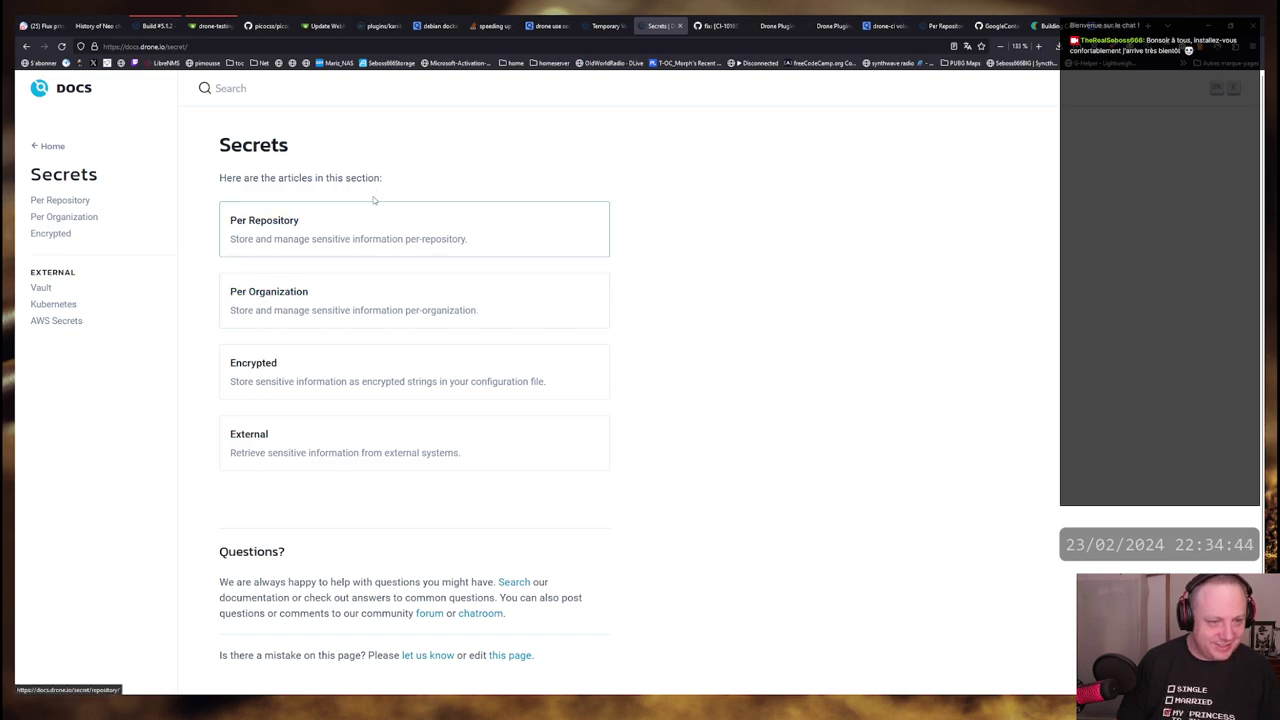
{"action": "left_click", "coordinate": [440, 233]}
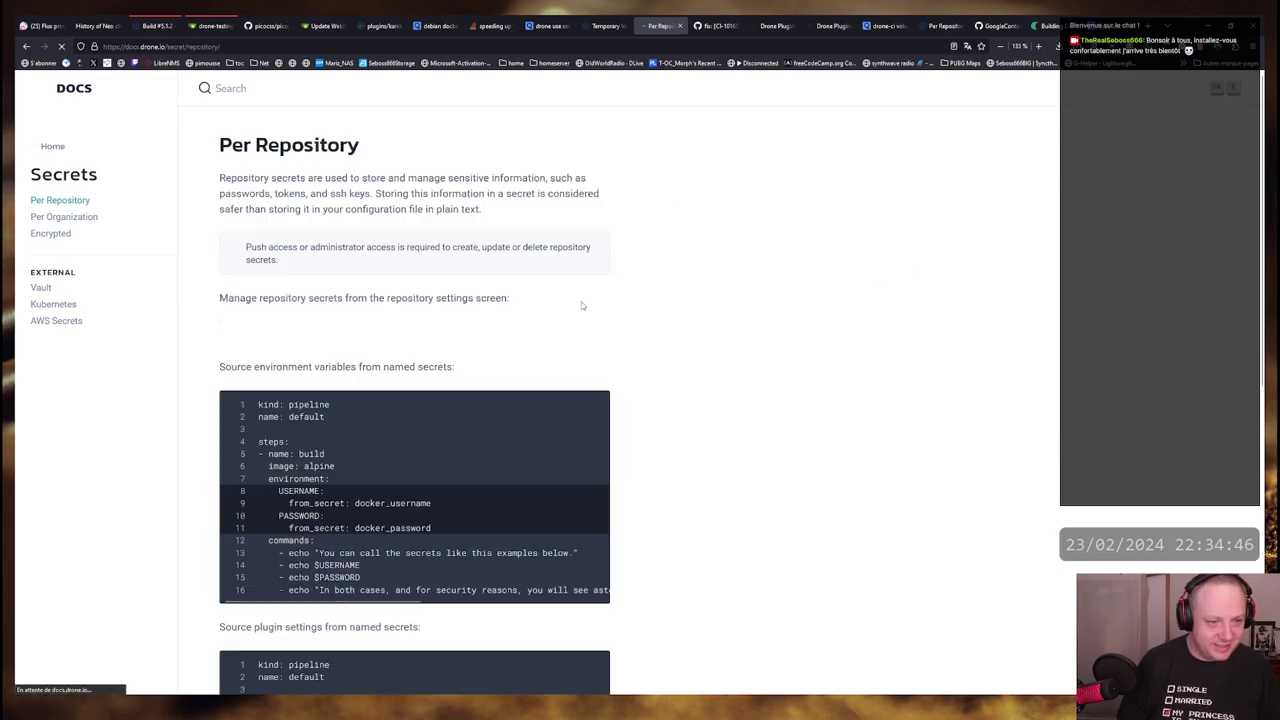
{"action": "scroll", "coordinate": [700, 485], "scroll_direction": "down", "scroll_amount": 5}
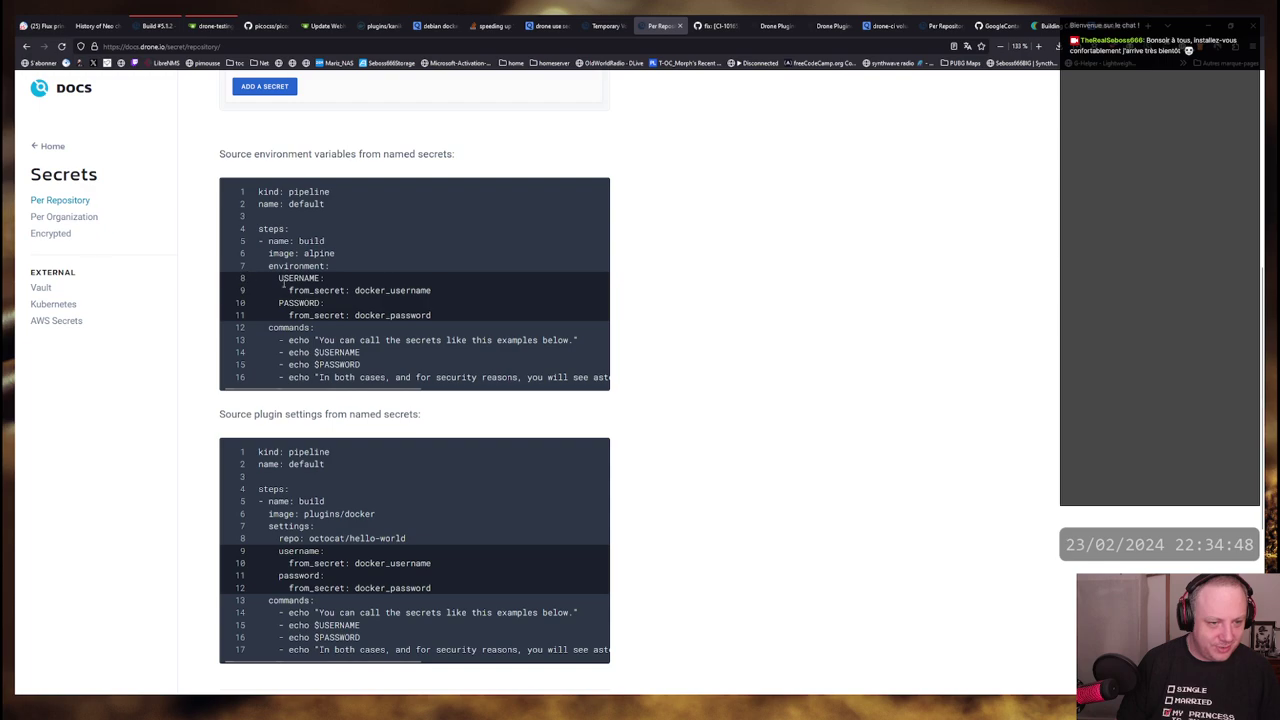
{"action": "left_click_drag", "start_coordinate": [271, 290], "coordinate": [455, 320]}
{"action": "left_click", "coordinate": [455, 320]}
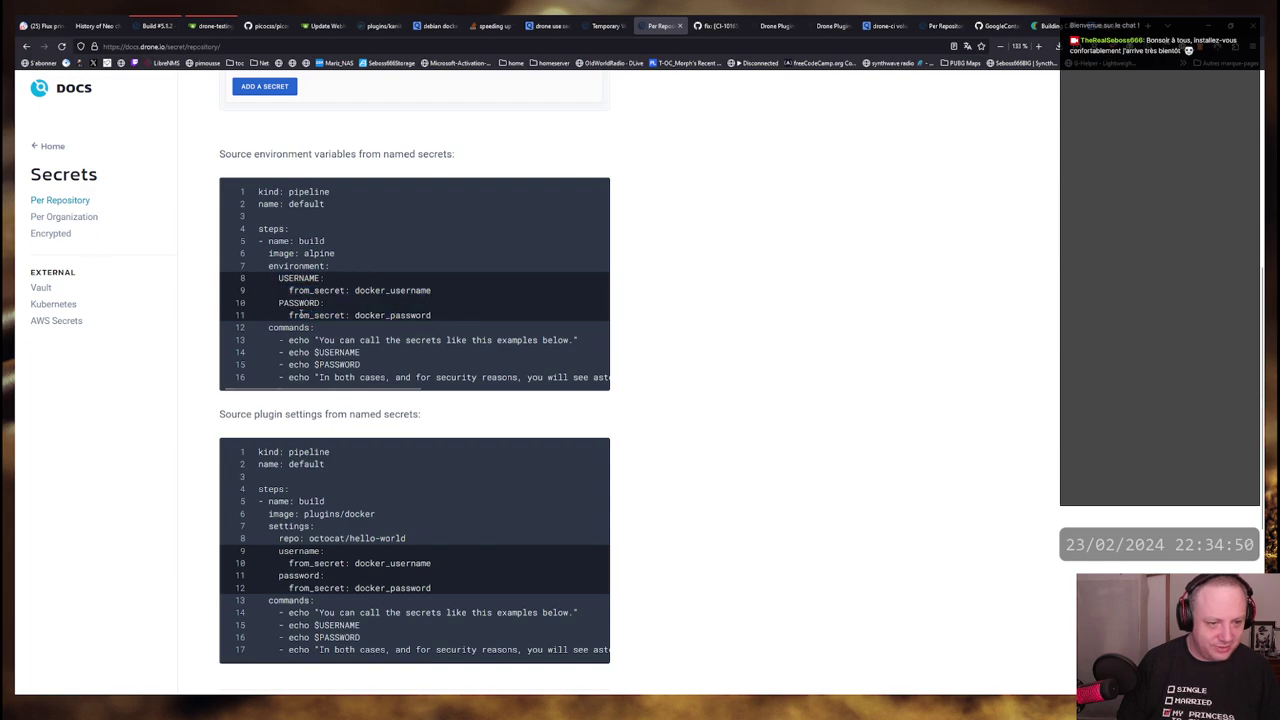
{"action": "left_click_drag", "start_coordinate": [300, 314], "coordinate": [449, 317]}
{"action": "left_click", "coordinate": [449, 317]}
Examine the article's example that sources the username and password plugin settings from named secrets
{"action": "scroll", "coordinate": [320, 378], "scroll_direction": "down", "scroll_amount": 2}
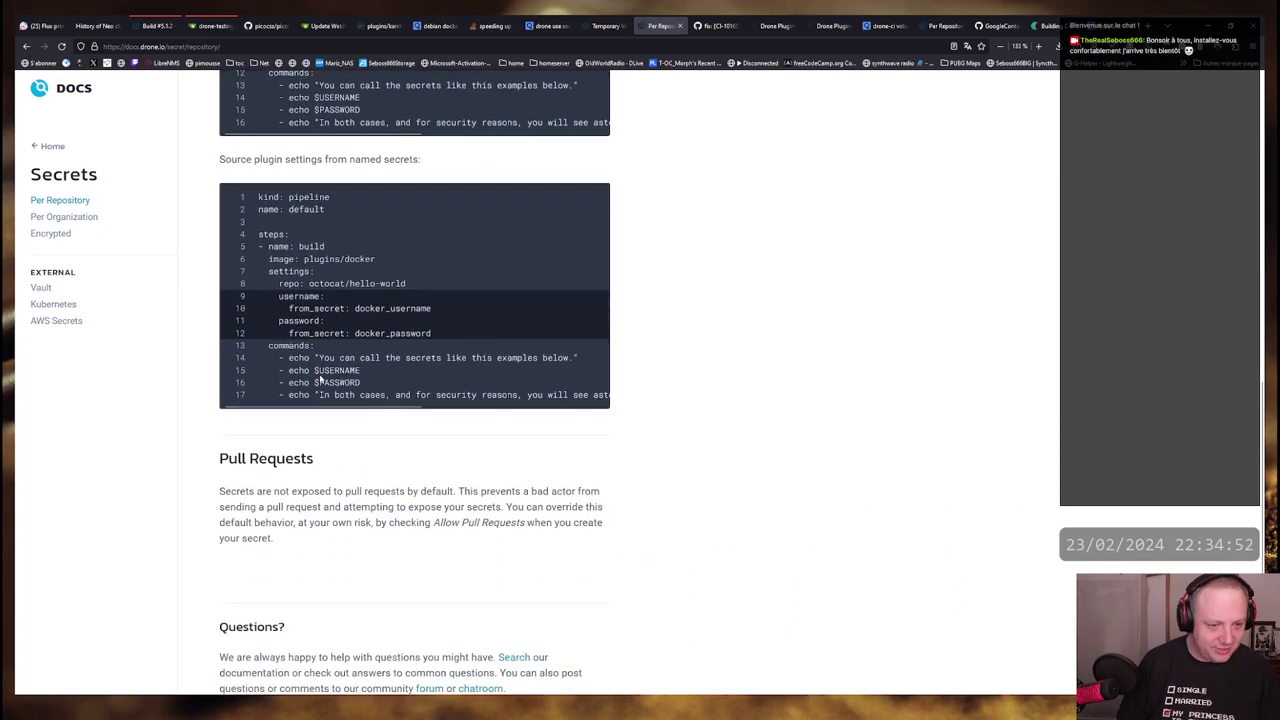
{"action": "scroll", "coordinate": [320, 378], "scroll_direction": "down", "scroll_amount": 1}
{"action": "mouse_move", "coordinate": [300, 322]}
{"action": "left_mouse_down"}
{"action": "mouse_move", "coordinate": [490, 322]}
{"action": "mouse_move", "coordinate": [297, 322]}
{"action": "left_mouse_up"}
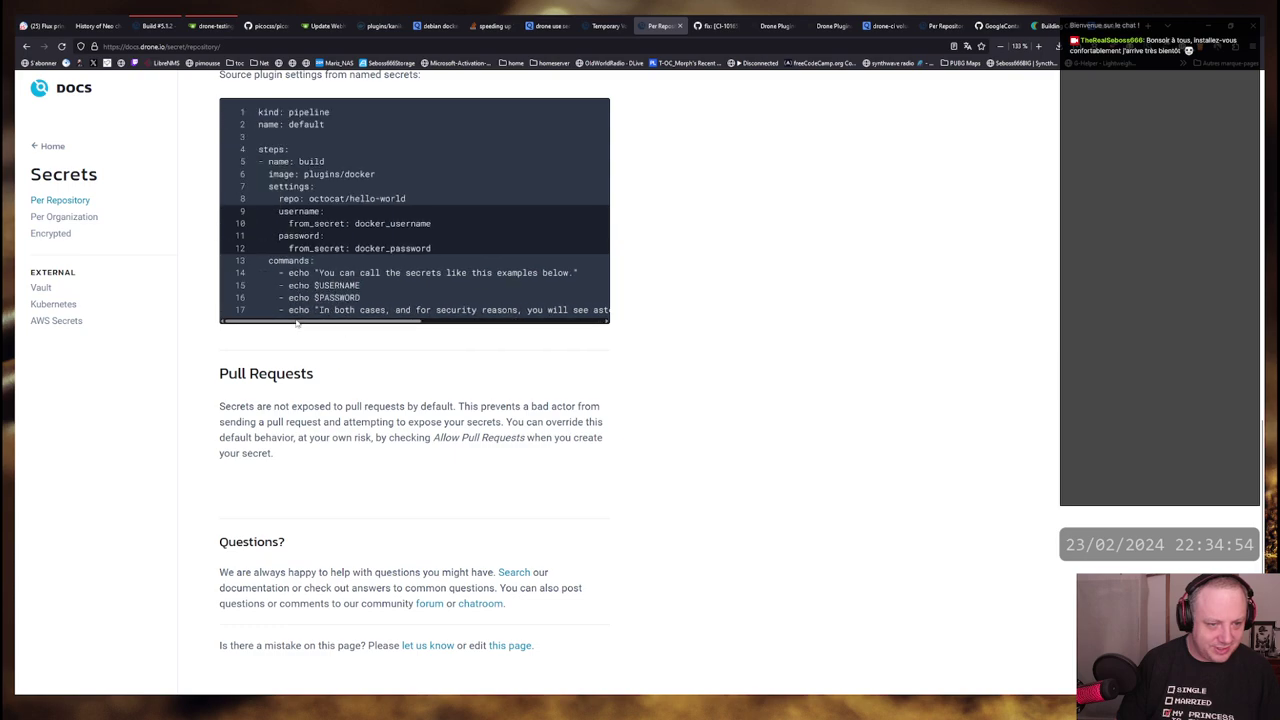
{"action": "scroll", "coordinate": [475, 312], "scroll_direction": "up", "scroll_amount": 2}
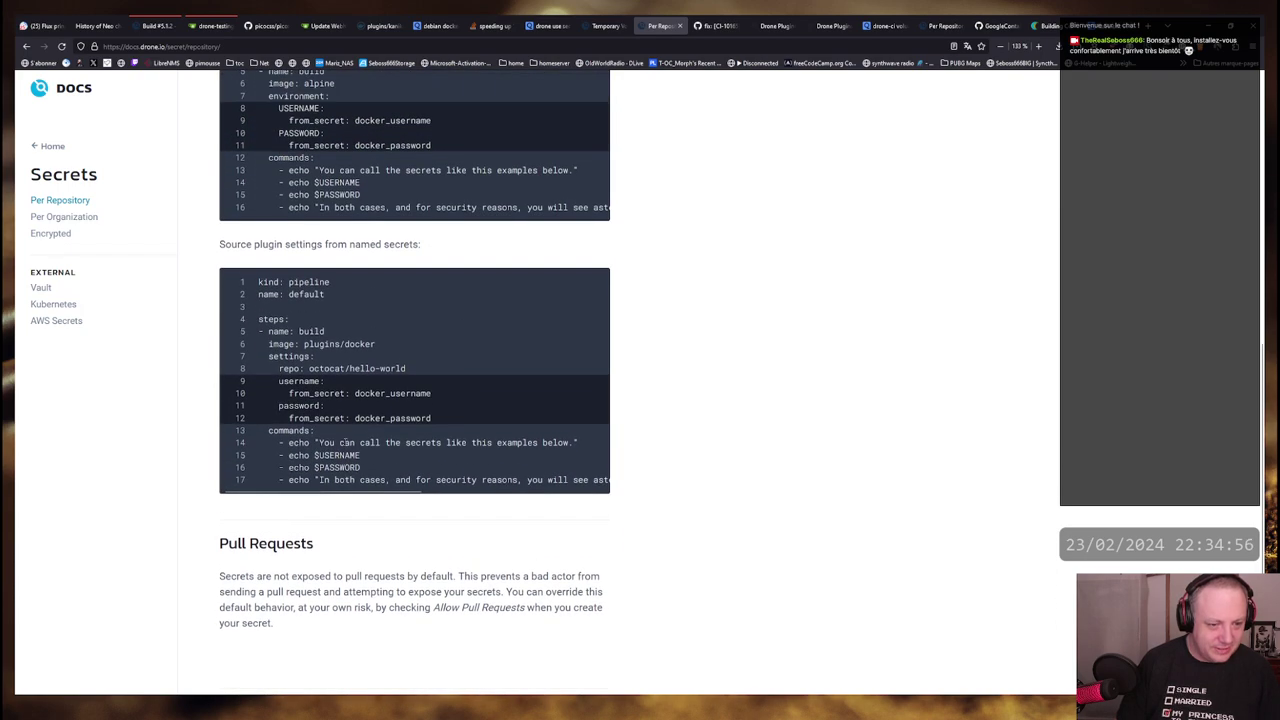
{"action": "scroll", "coordinate": [339, 397], "scroll_direction": "up", "scroll_amount": 1}
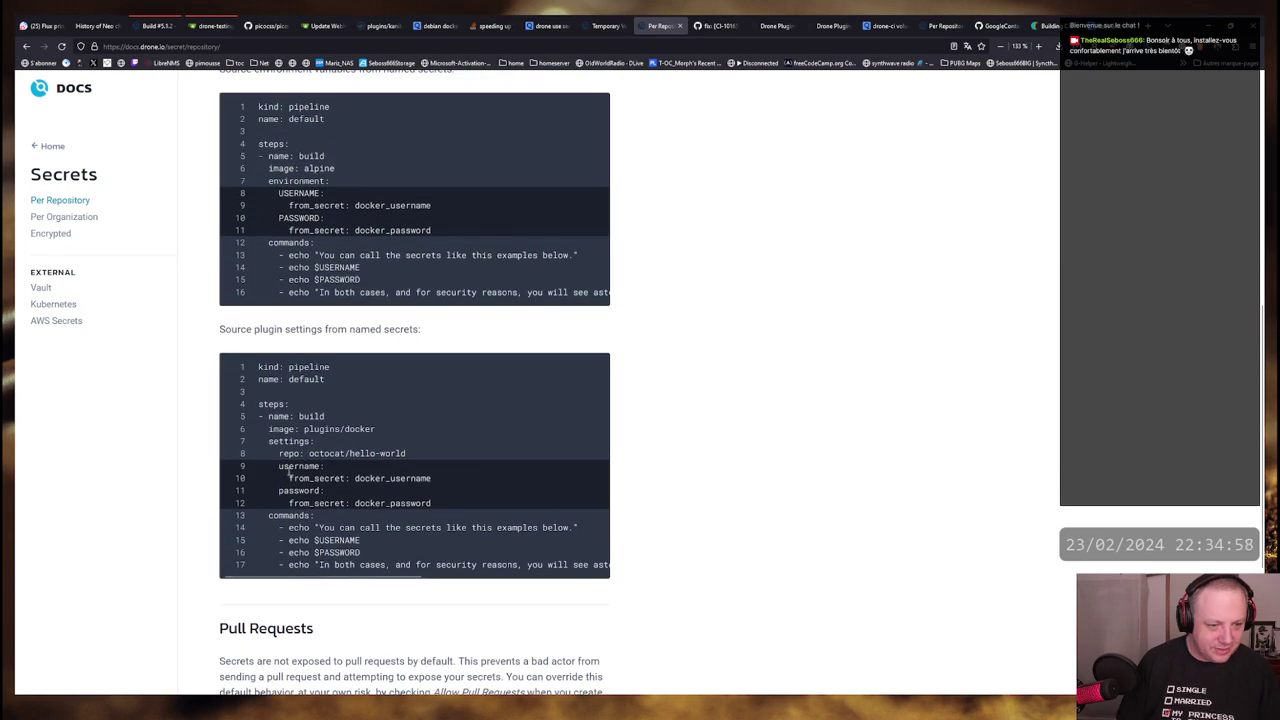
{"action": "double_click", "coordinate": [290, 468]}
{"action": "left_click", "coordinate": [285, 465]}
{"action": "scroll", "coordinate": [496, 408], "scroll_direction": "down", "scroll_amount": 3}
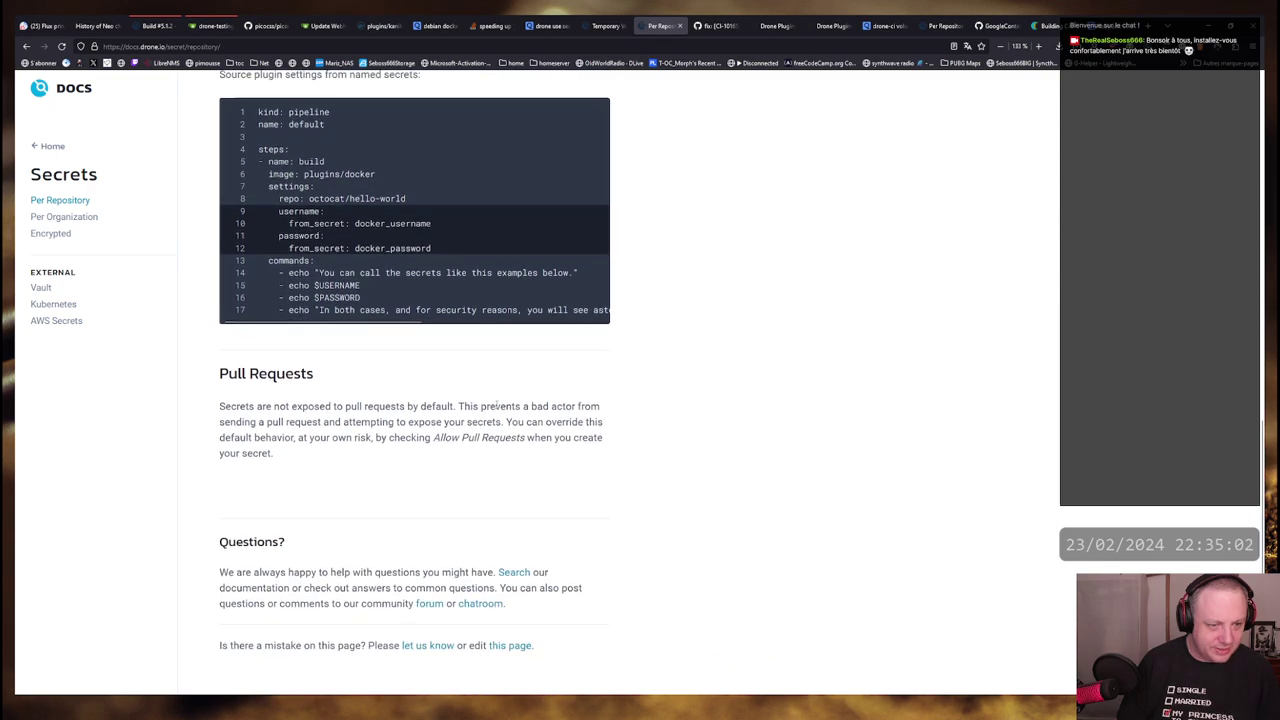
Copy the line "from_secret: docker_password" from the plugin settings example
{"action": "left_click_drag", "start_coordinate": [289, 249], "coordinate": [417, 248]}
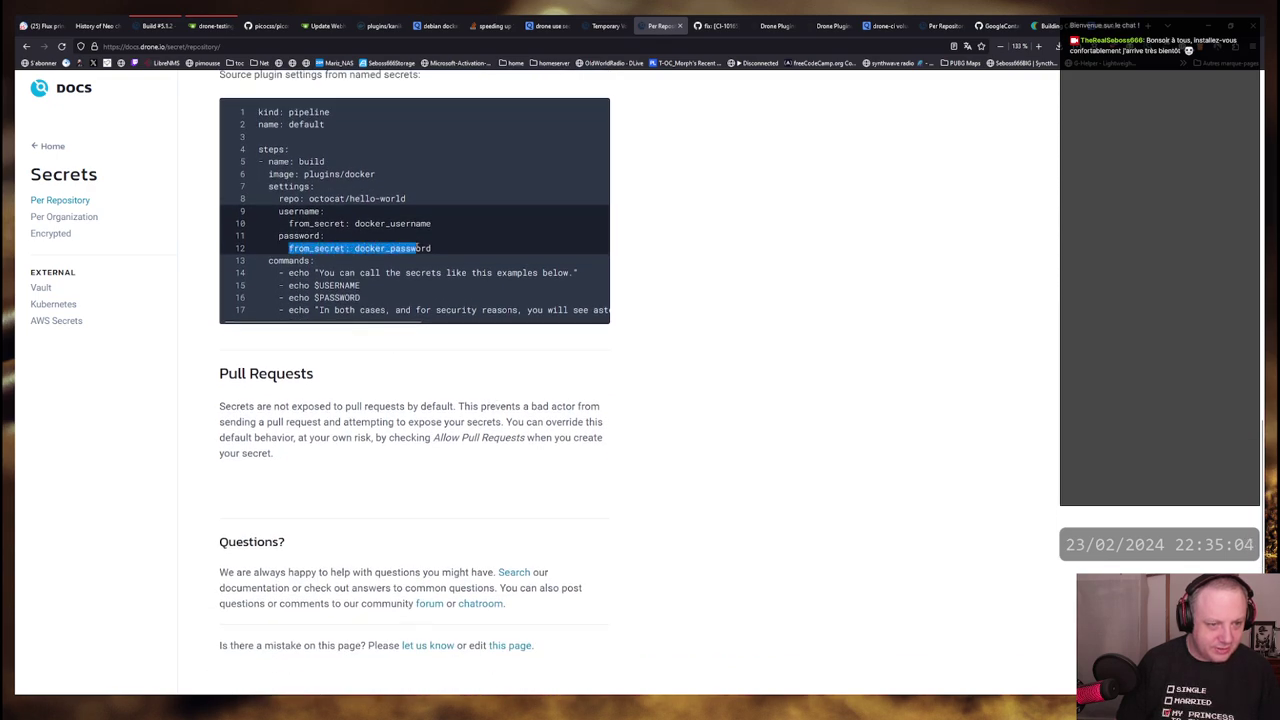
{"action": "right_click", "coordinate": [432, 247]}
{"action": "left_click", "coordinate": [445, 256]}
In .drone.yml in Sublime Text, replace the password setting's variable reference with the copied from_secret line nested beneath it
{"action": "key", "text": "alt+Tab"}
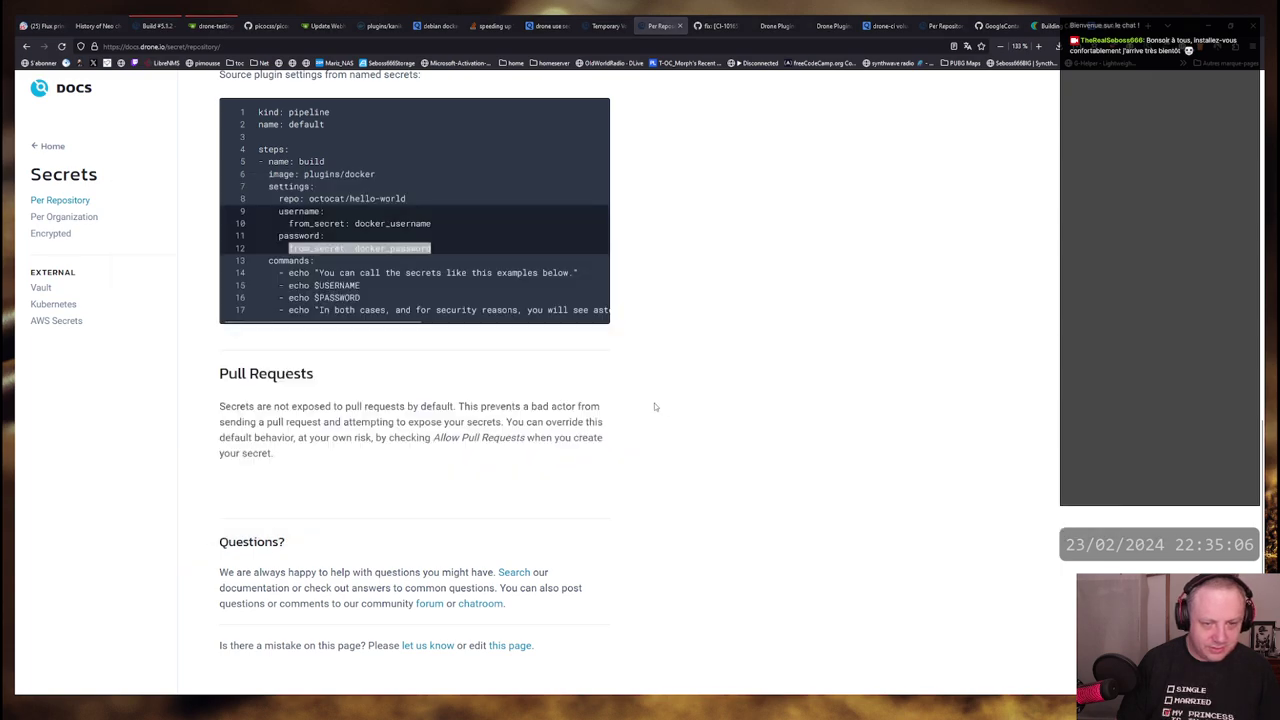
{"action": "left_click", "coordinate": [588, 308]}
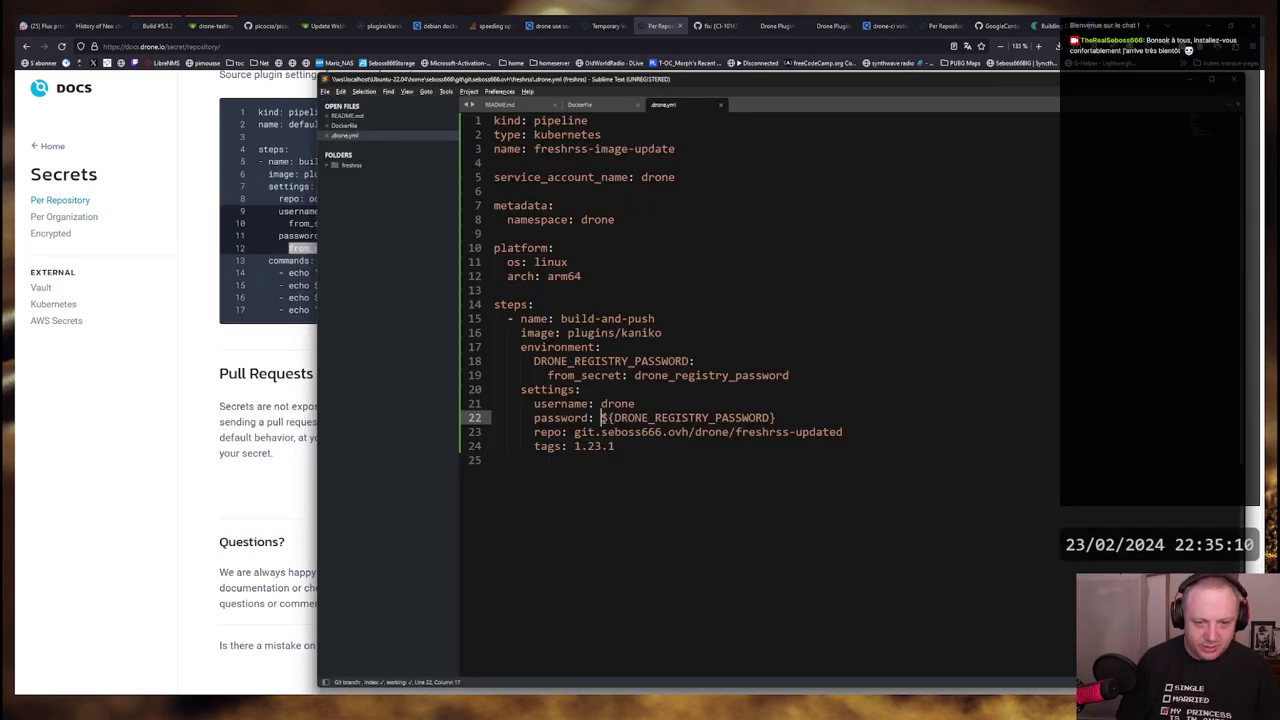
{"action": "left_click_drag", "start_coordinate": [601, 418], "coordinate": [776, 418]}
{"action": "key", "text": "BackSpace"}
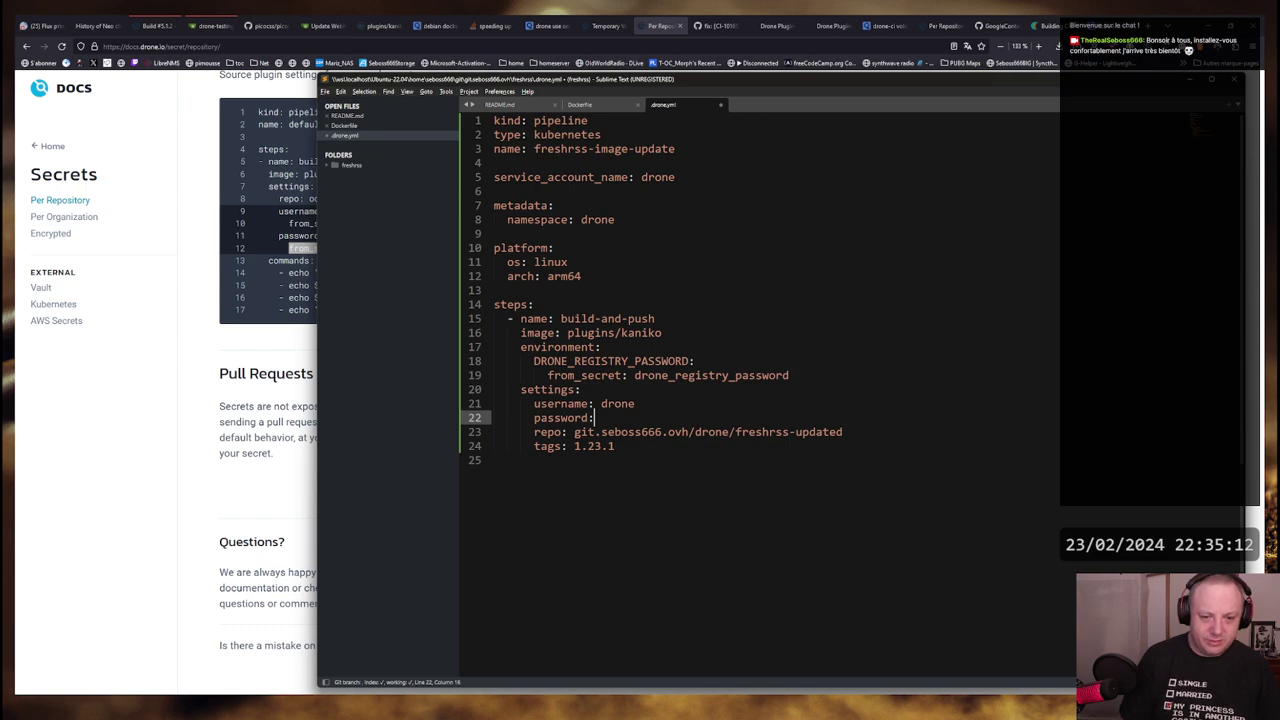
{"action": "key", "text": "Return"}
{"action": "key", "text": "ctrl+v"}
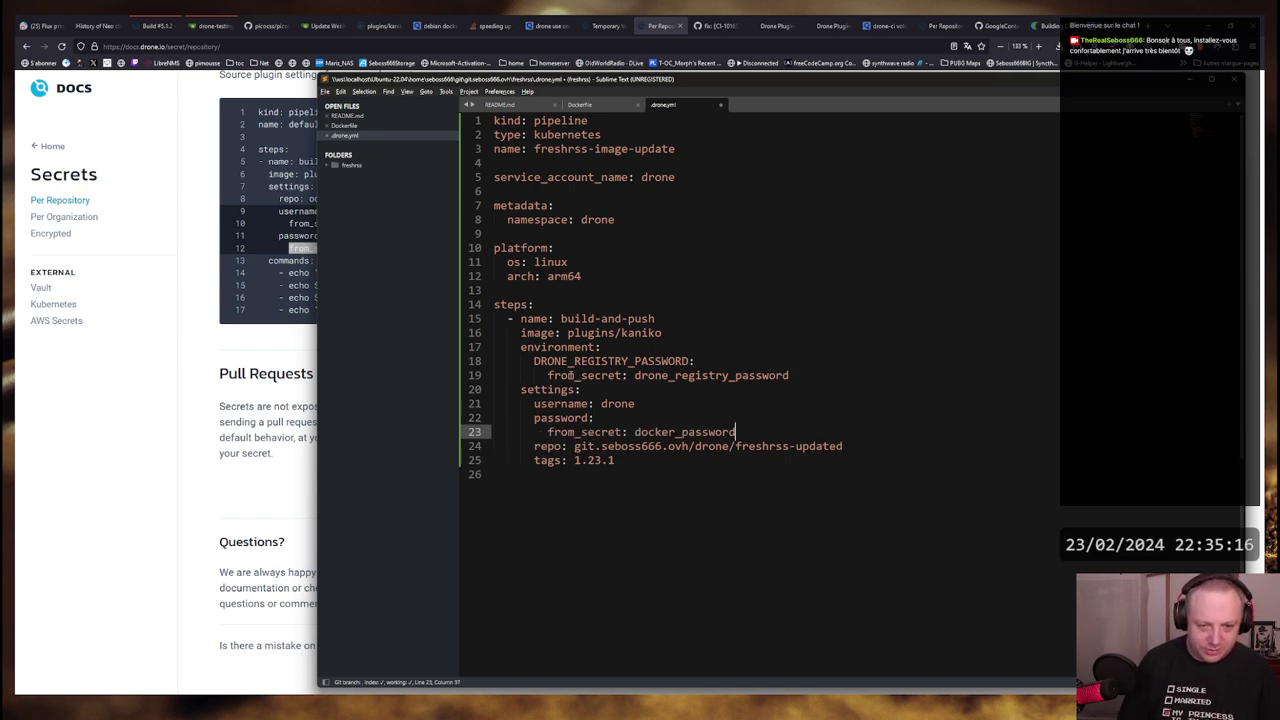
Set the password setting's from_secret name to drone_registry_password, reusing the name from the environment block, and save .drone.yml
{"action": "double_click", "coordinate": [651, 377]}
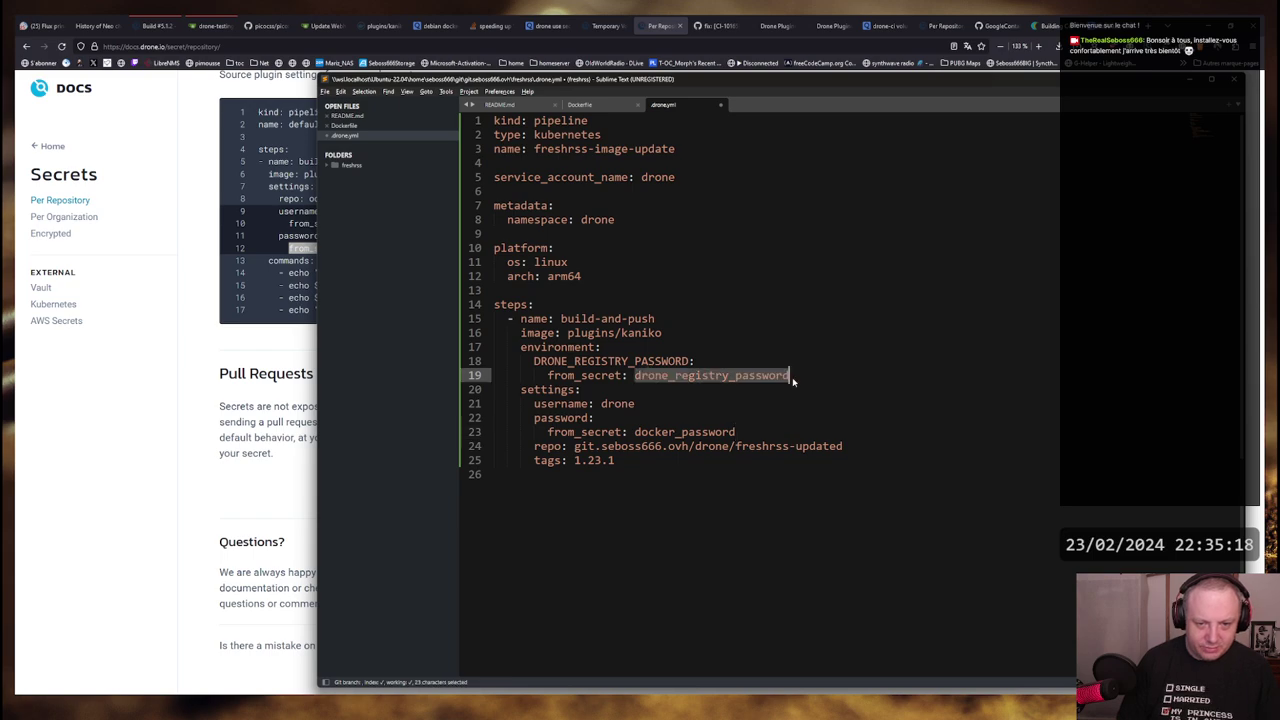
{"action": "key", "text": "ctrl+c"}
{"action": "double_click", "coordinate": [820, 431]}
{"action": "key", "text": "ctrl+v"}
{"action": "key", "text": "ctrl+s"}
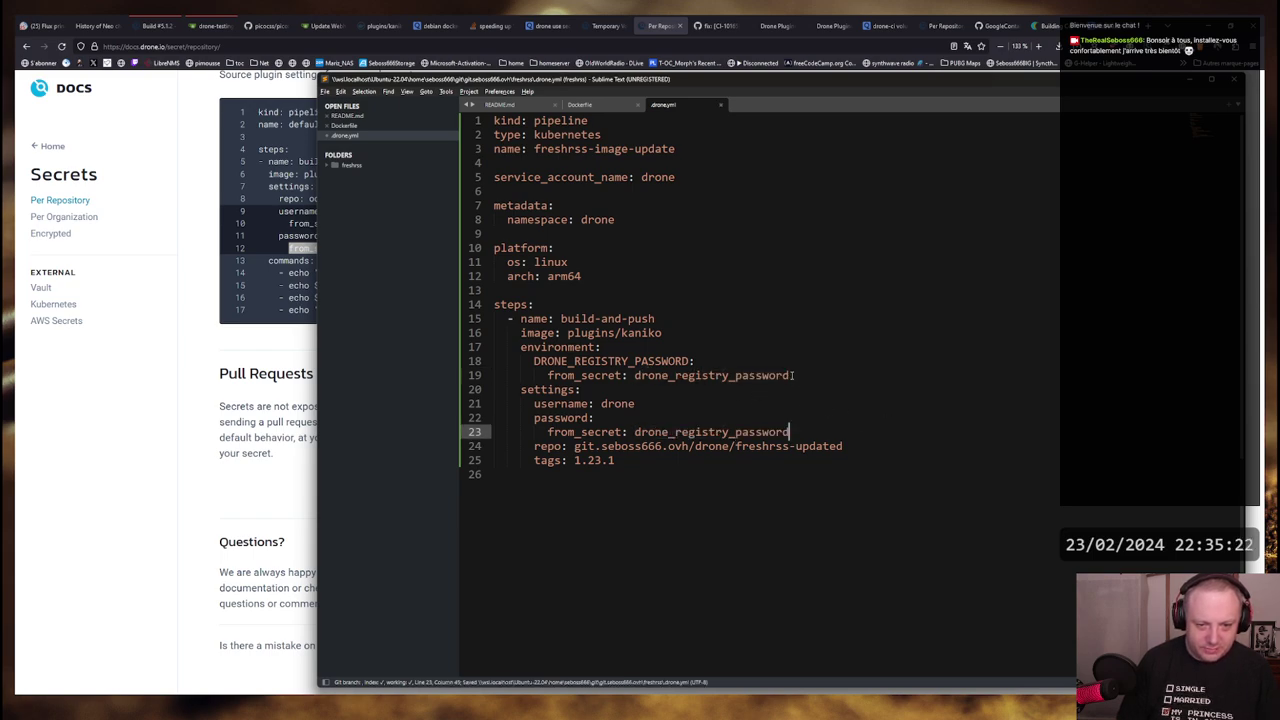
Switch to the terminal session in the freshrss repository and stage .drone.yml with git add
{"action": "key", "text": "alt+Tab"}
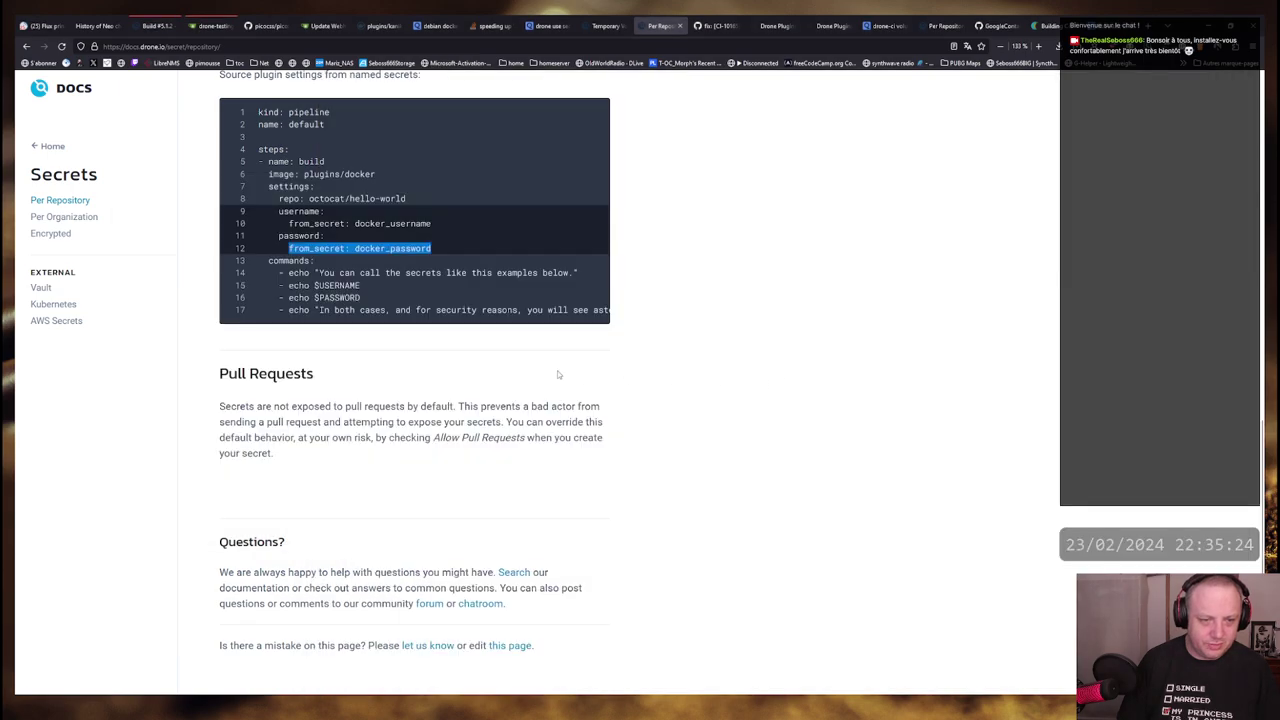
{"action": "key", "text": "alt+Tab"}
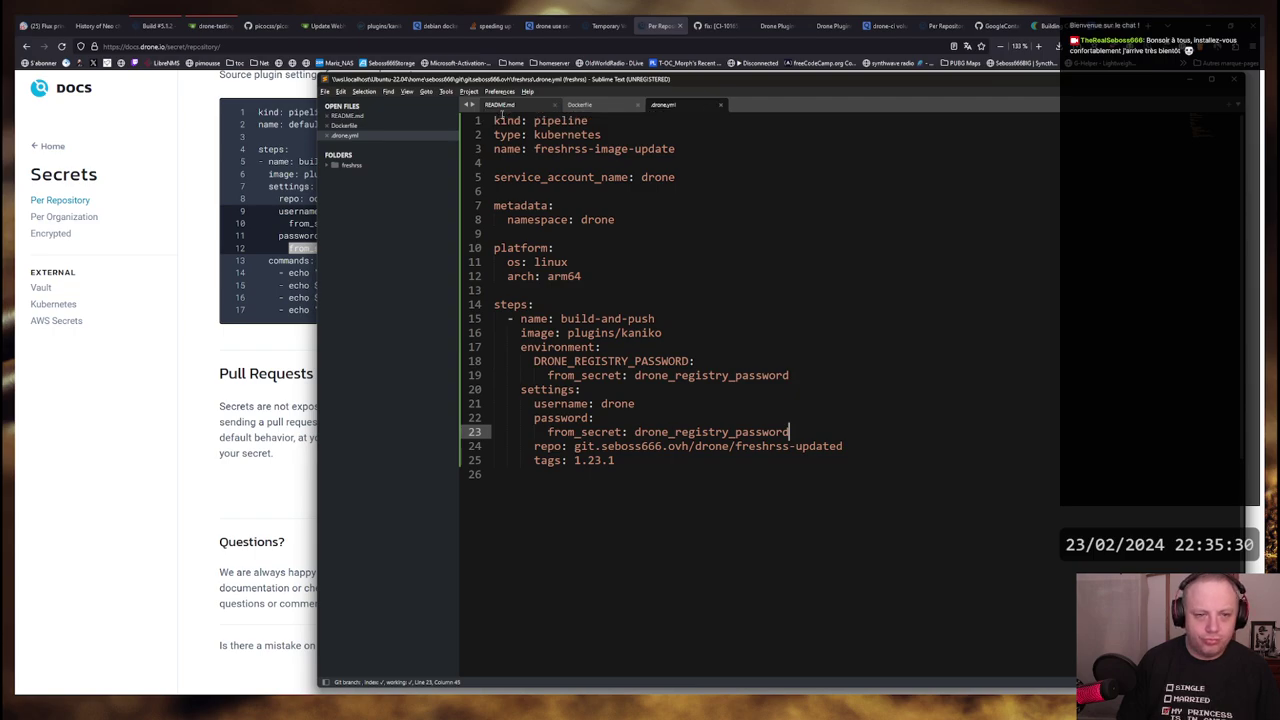
{"action": "key", "text": "alt+Tab"}
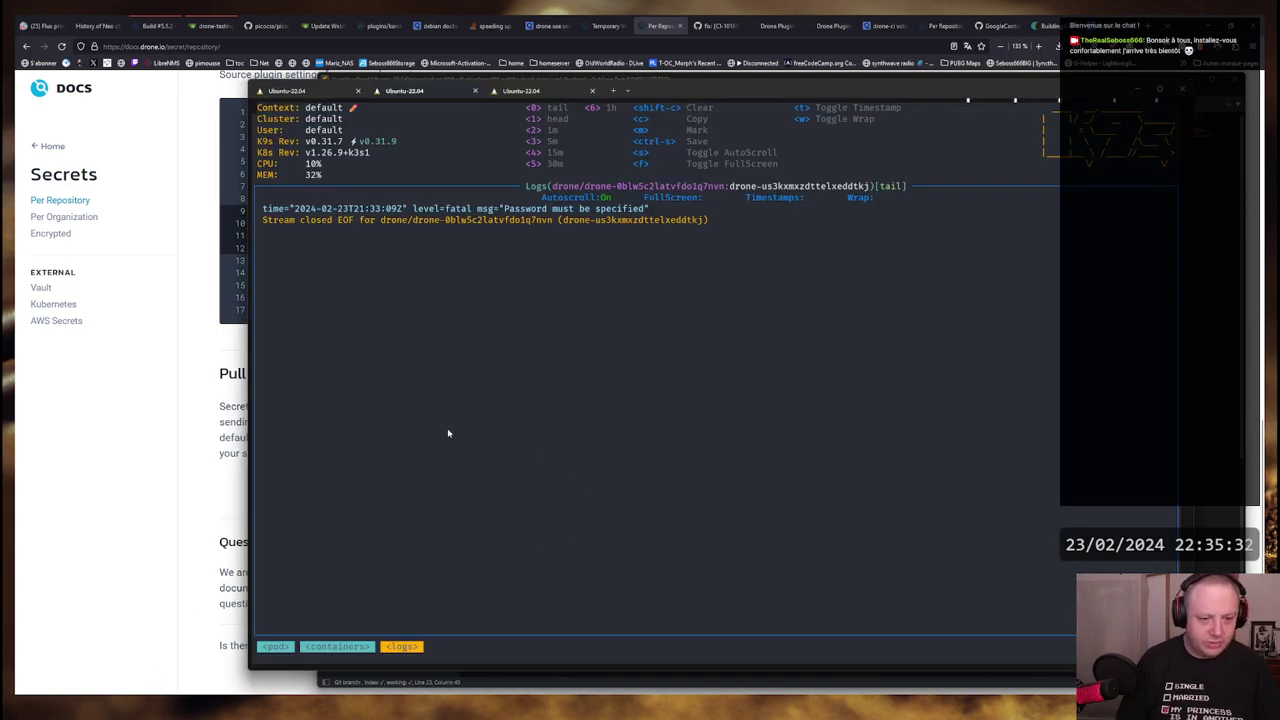
{"action": "key", "text": "ctrl+Tab"}
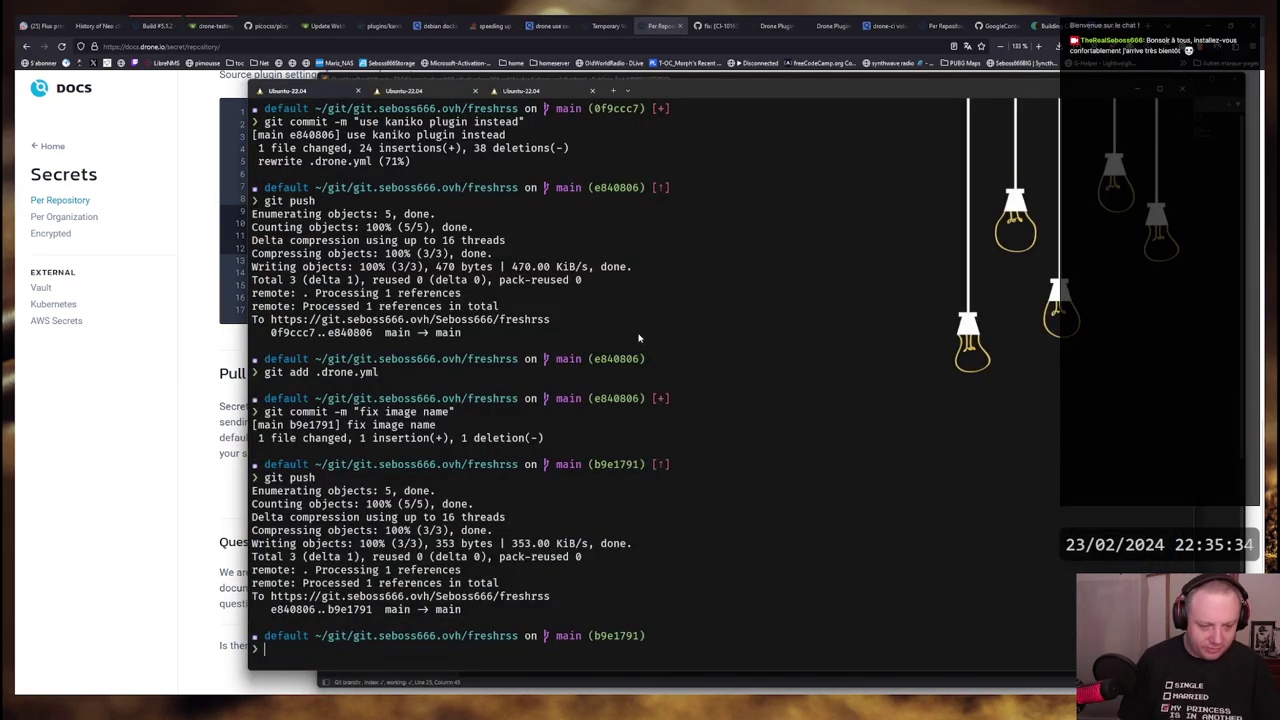
{"action": "type", "text": "git add"}
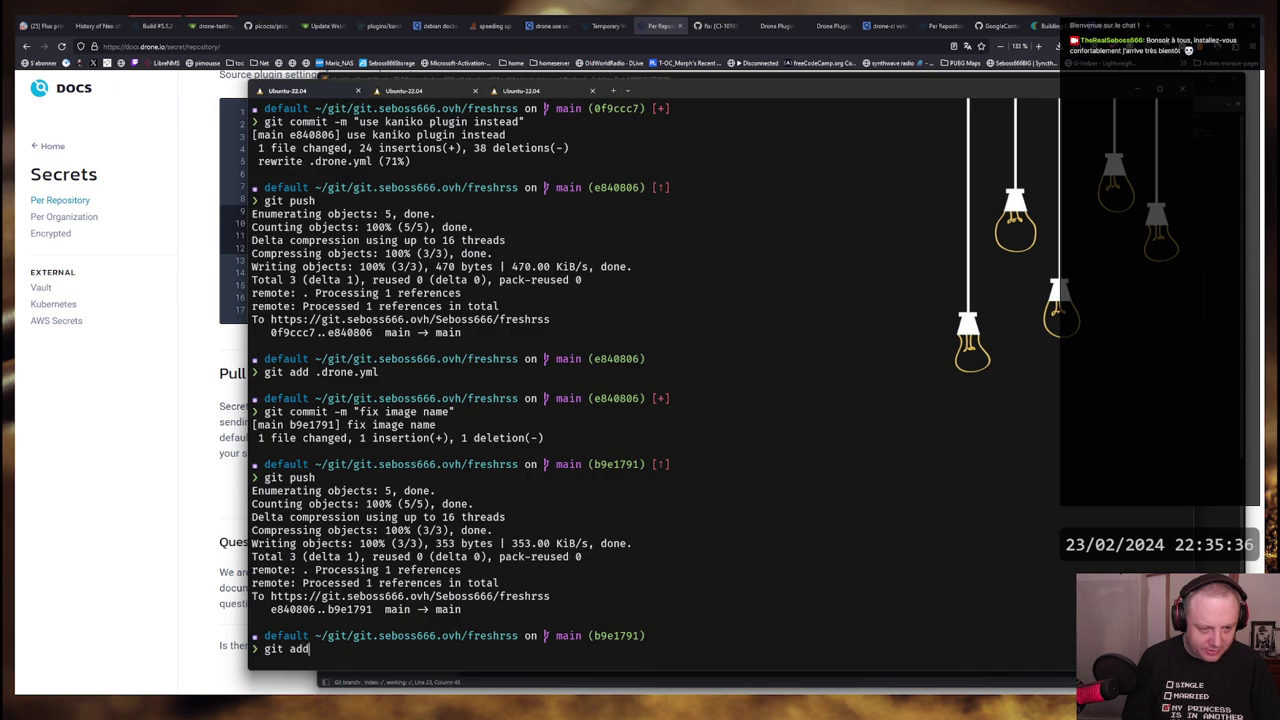
{"action": "type", "text": " .drone.yml"}
{"action": "key", "text": "Return"}
Commit the staged file with the message "try direct secret usage for password"
{"action": "type", "text": "git commit -m \""}
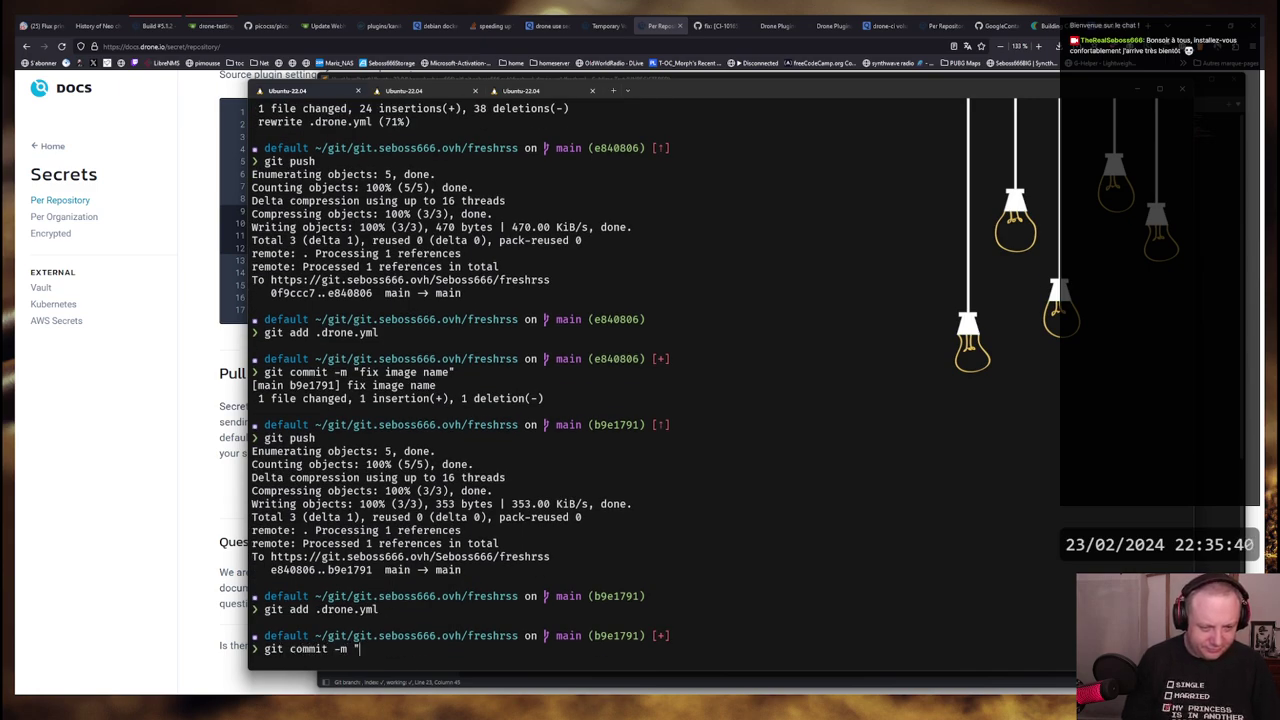
{"action": "key", "text": "BackSpace"}
{"action": "key", "text": "BackSpace"}
{"action": "key", "text": "BackSpace"}
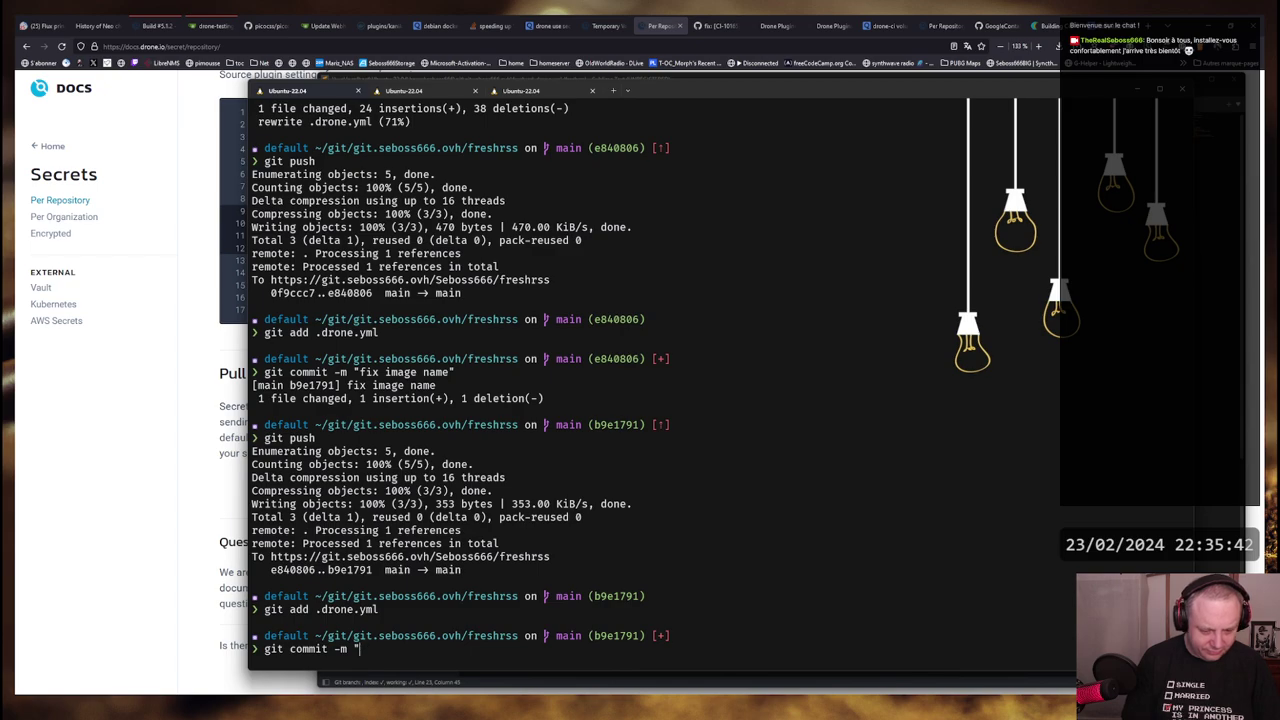
{"action": "type", "text": "try di"}
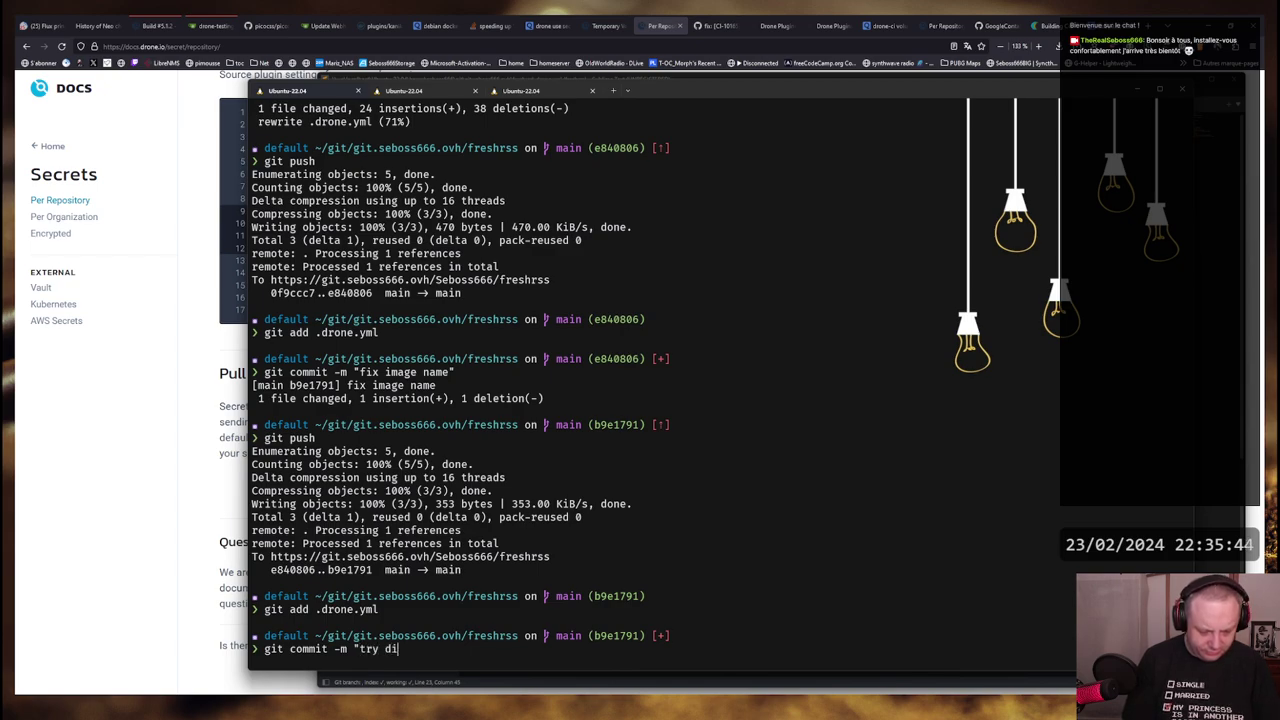
{"action": "type", "text": "rect secret usag"}
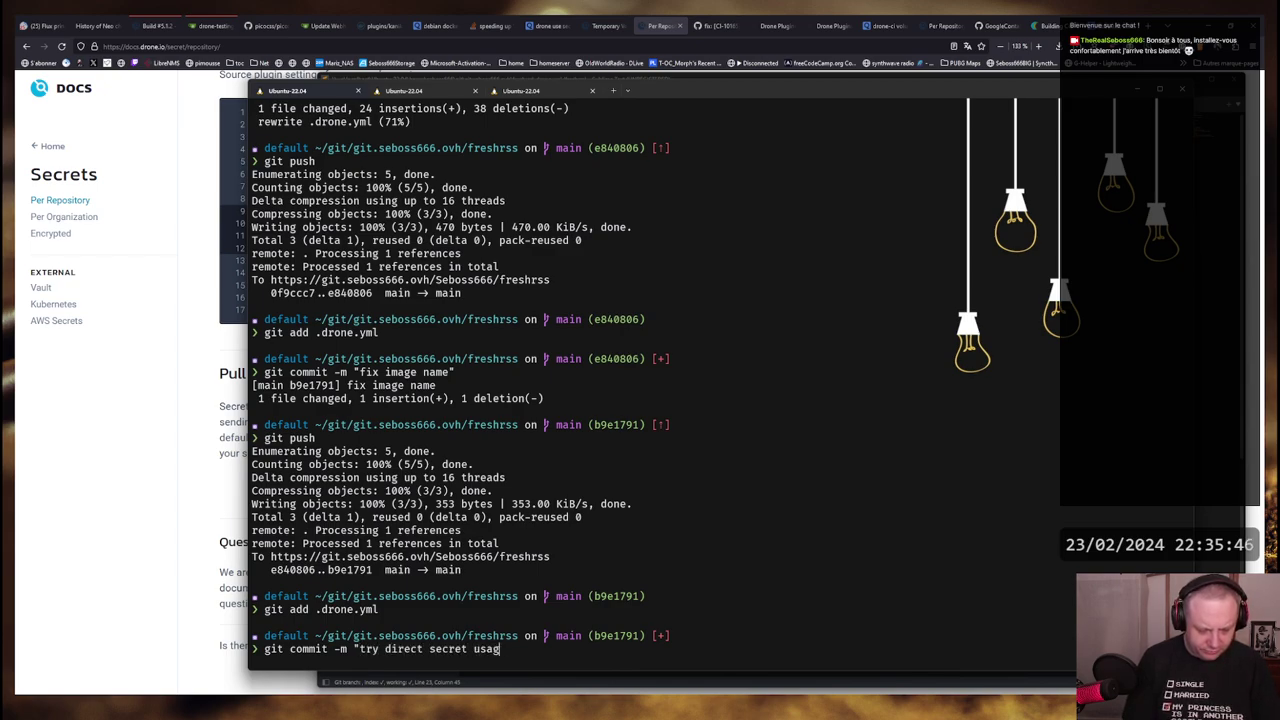
{"action": "type", "text": "e for passwort"}
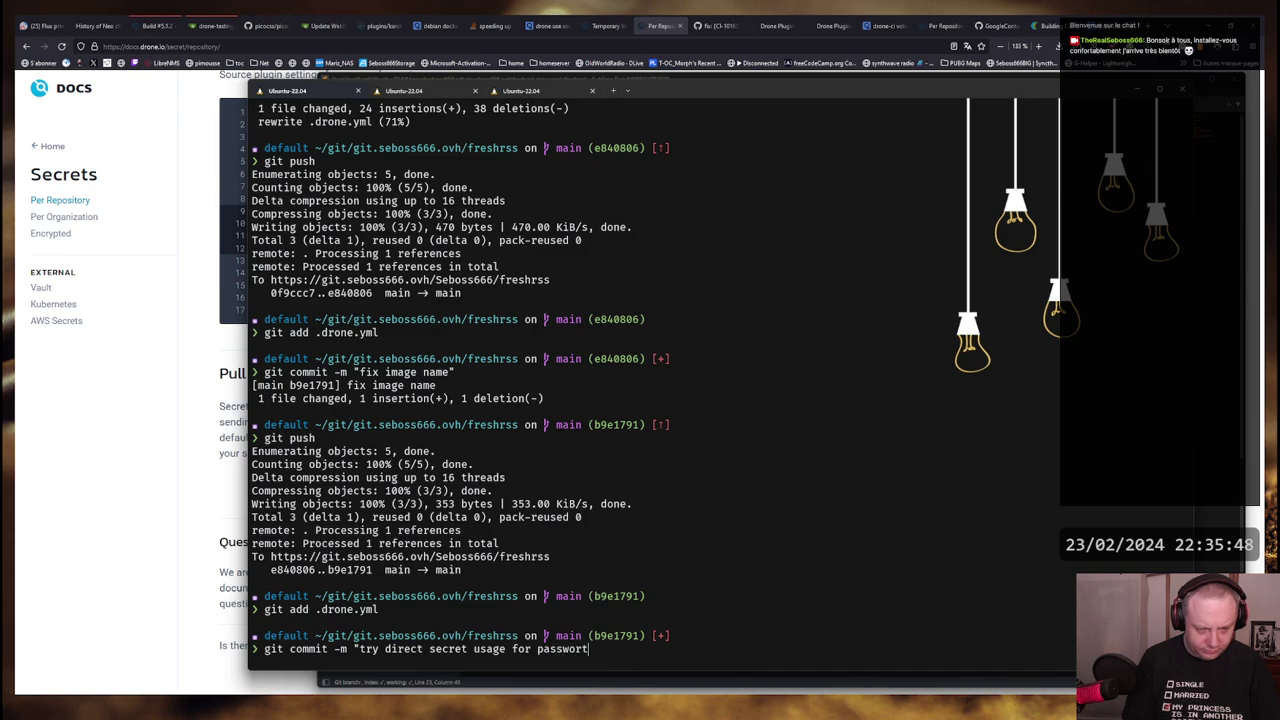
{"action": "type", "text": "\""}
{"action": "key", "text": "Return"}
Push the new commit to the remote repository with git push
{"action": "type", "text": "gitp ush"}
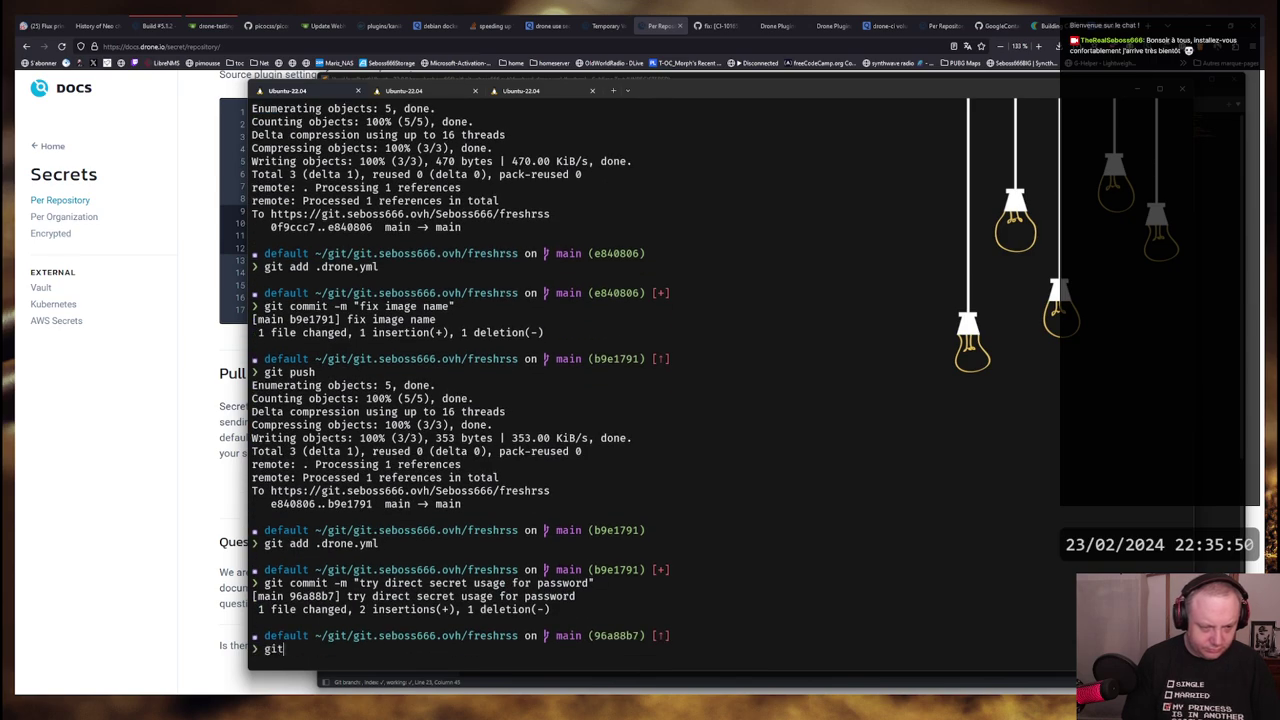
{"action": "key", "text": "BackSpace"}
{"action": "key", "text": "BackSpace"}
{"action": "type", "text": "push"}
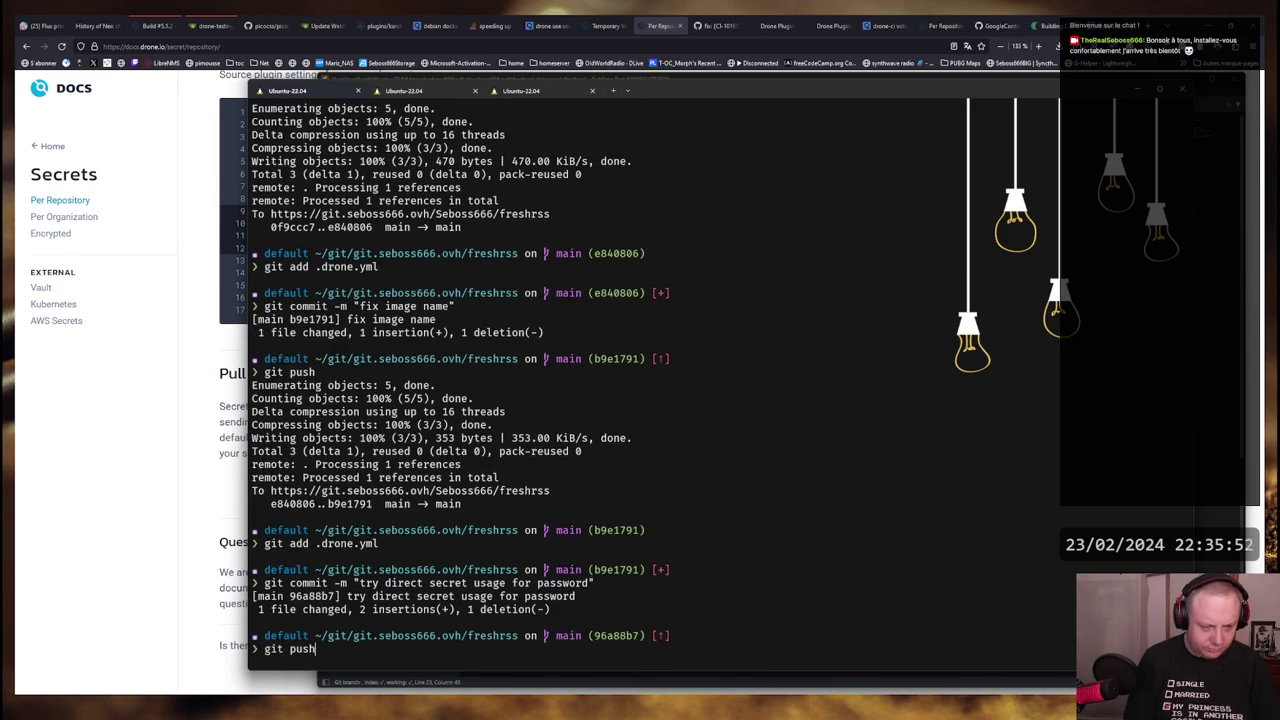
{"action": "key", "text": "Return"}
In Drone CI in Firefox, open the newest freshrss build and show its build-and-push step log
{"action": "left_click", "coordinate": [152, 25]}
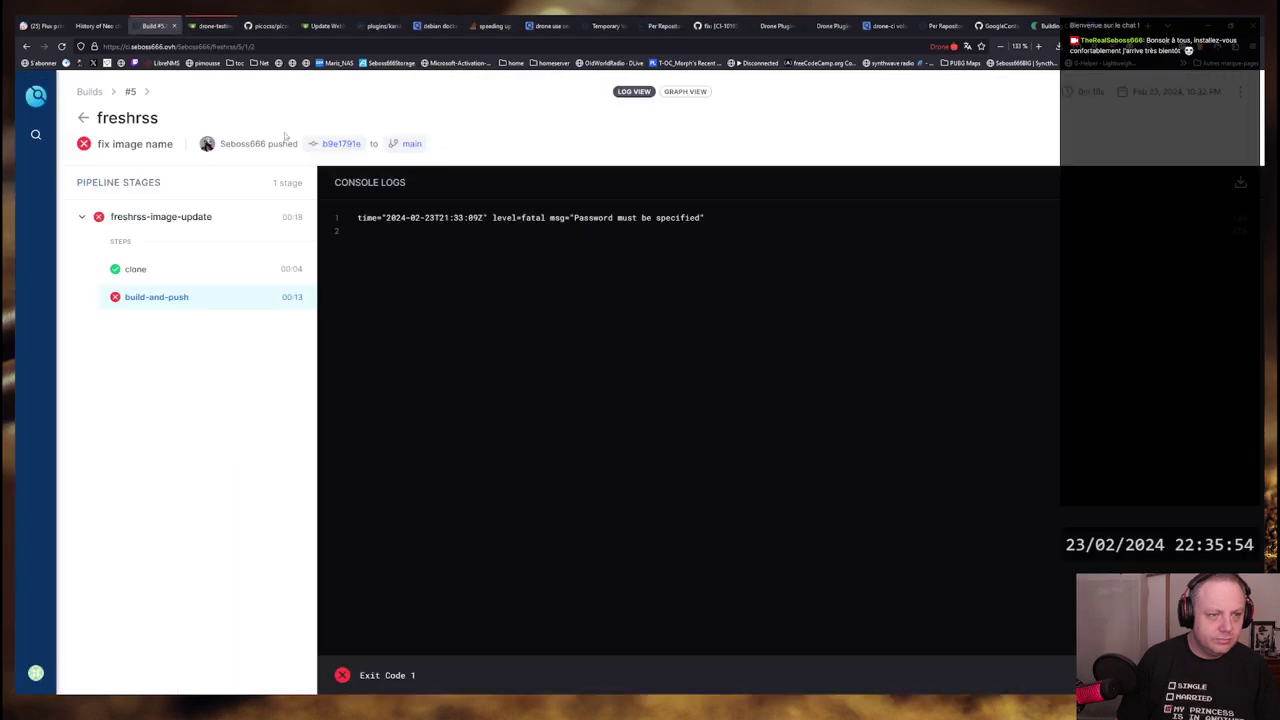
{"action": "left_click", "coordinate": [85, 122]}
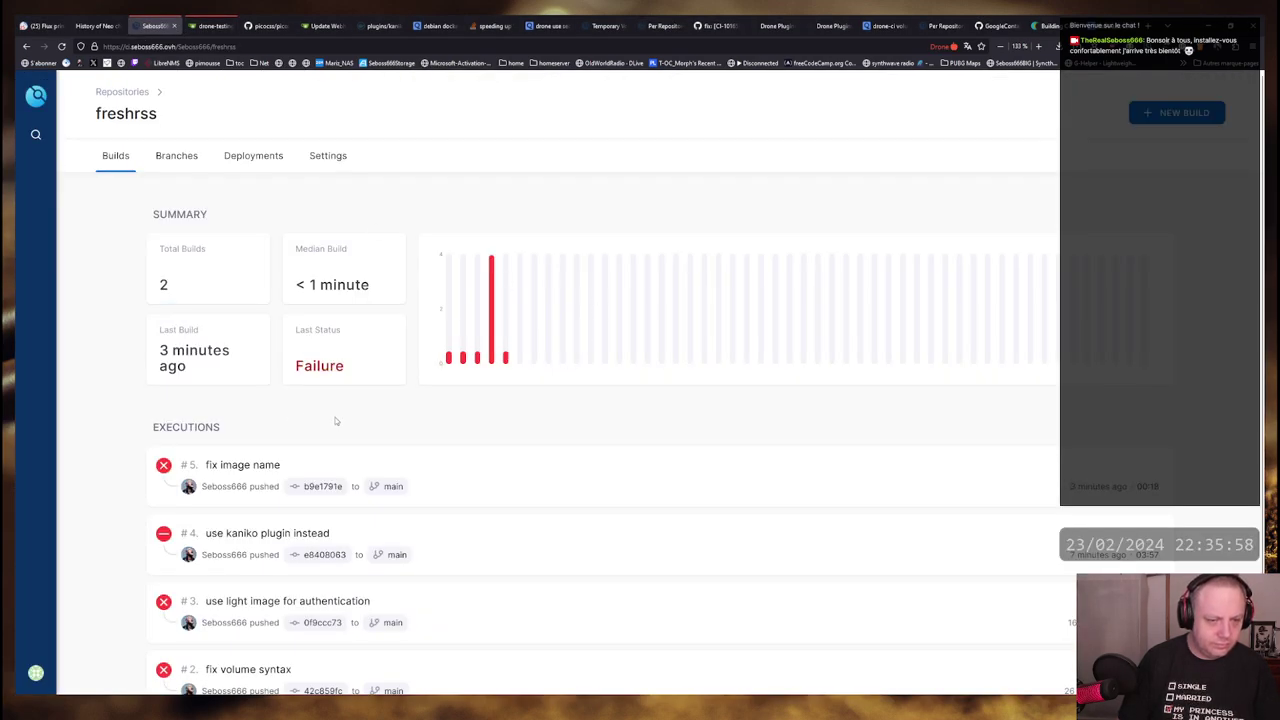
{"action": "left_click", "coordinate": [252, 466]}
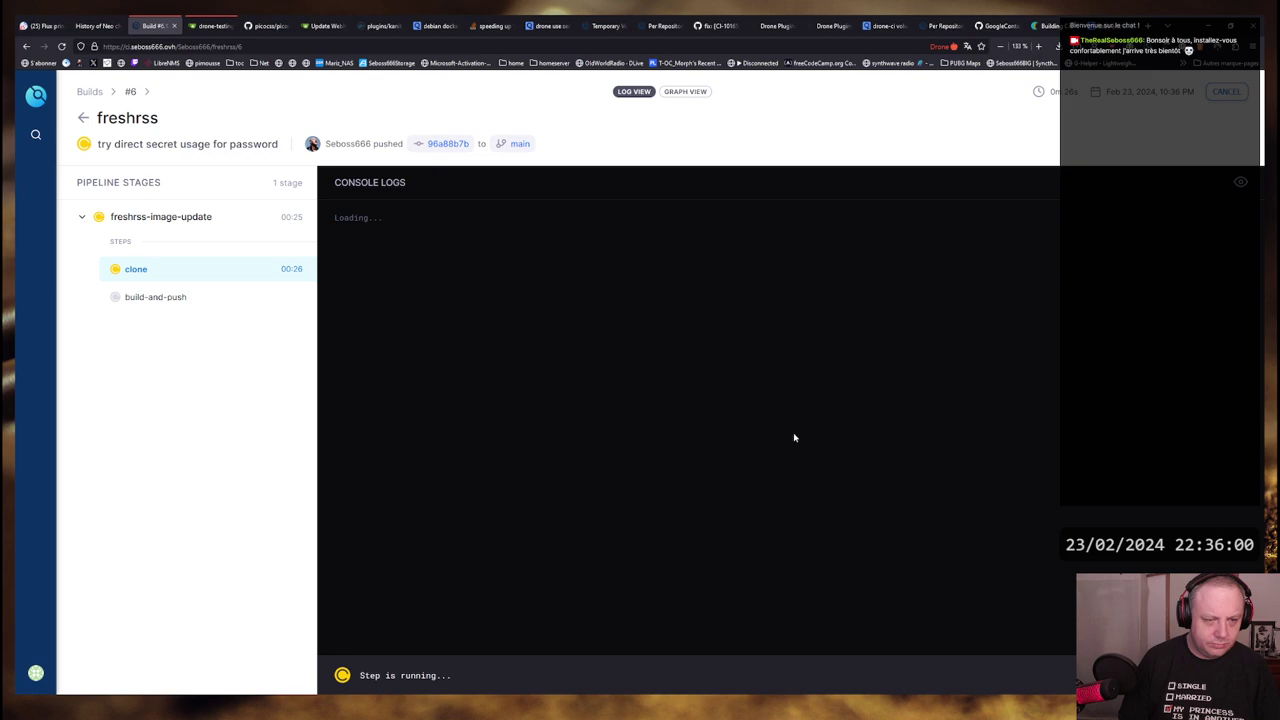
{"action": "left_click", "coordinate": [170, 298]}
In k9s in the terminal, describe the running freshrss build pod in the drone namespace and examine its details through to the events
{"action": "key", "text": "alt+Tab"}
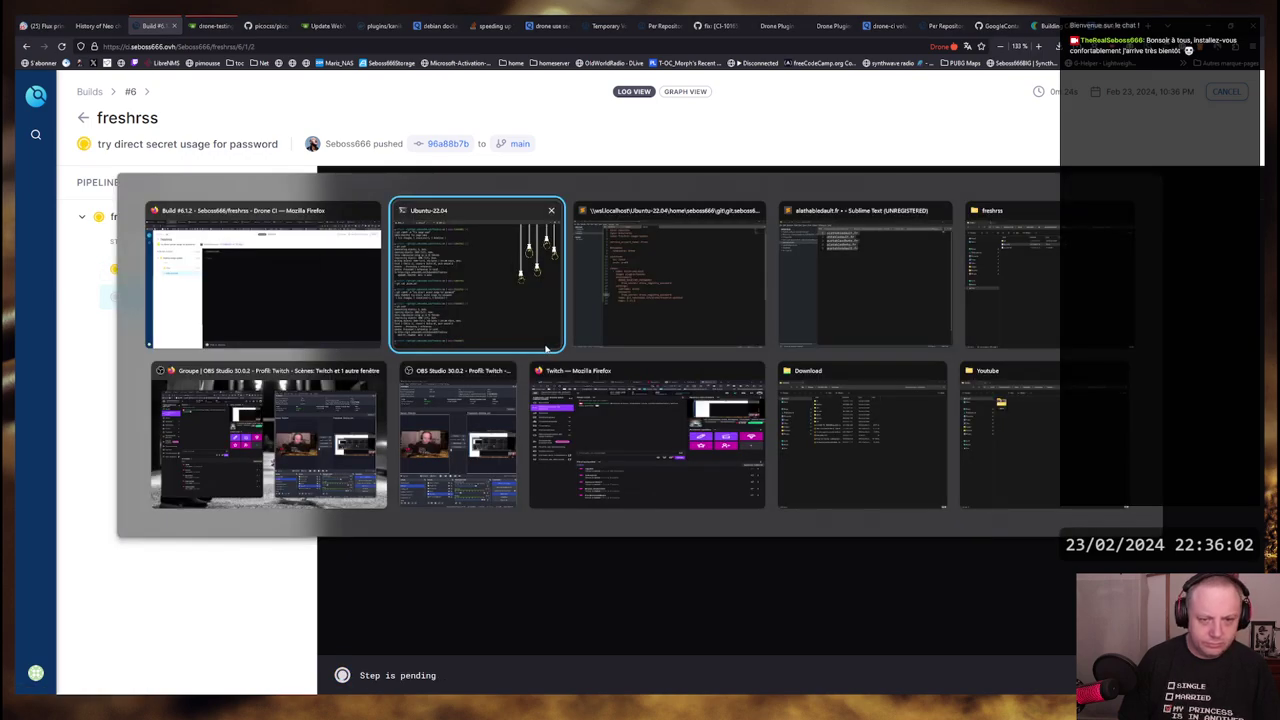
{"action": "key", "text": "ctrl+Tab"}
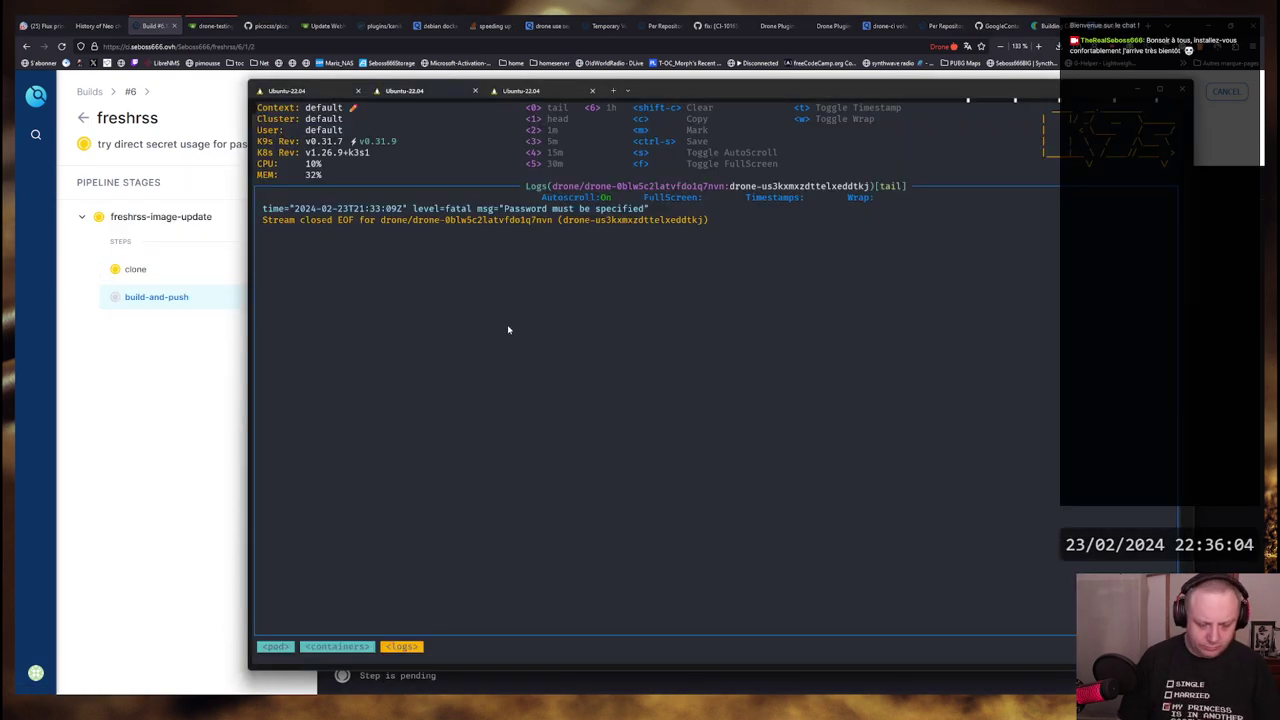
{"action": "key", "text": "Escape"}
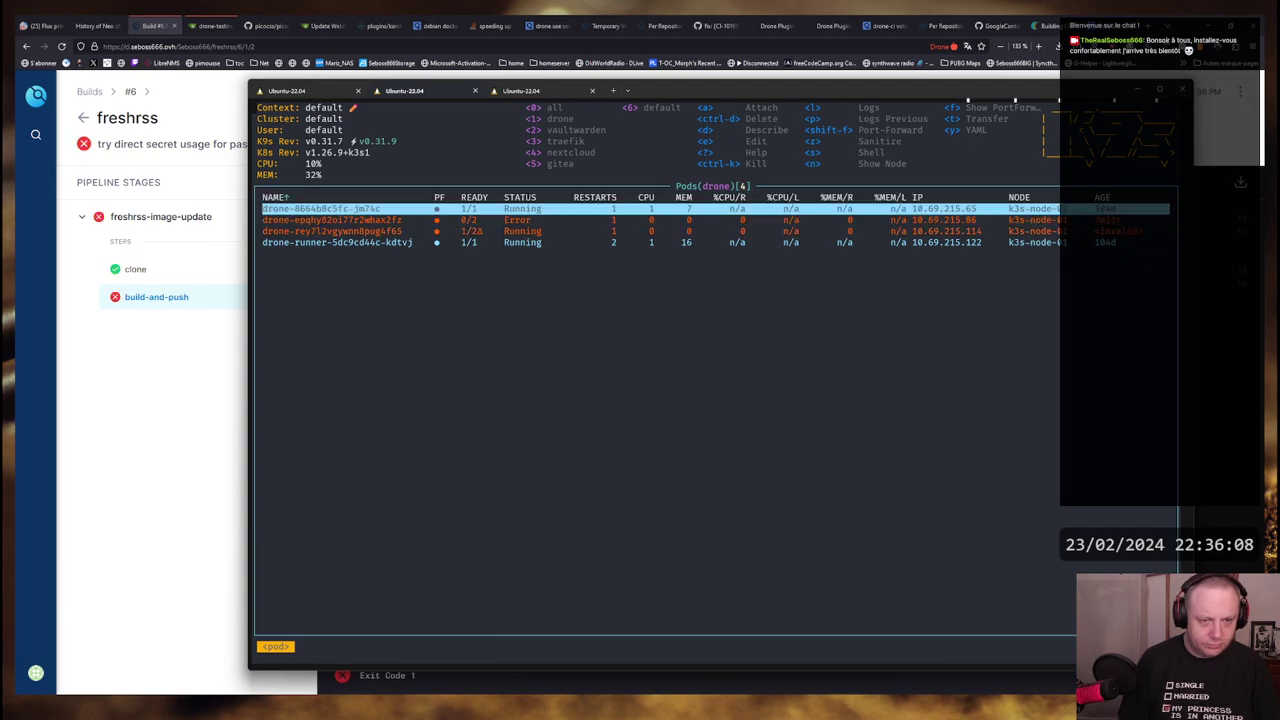
{"action": "key", "text": "Down"}
{"action": "key", "text": "d"}
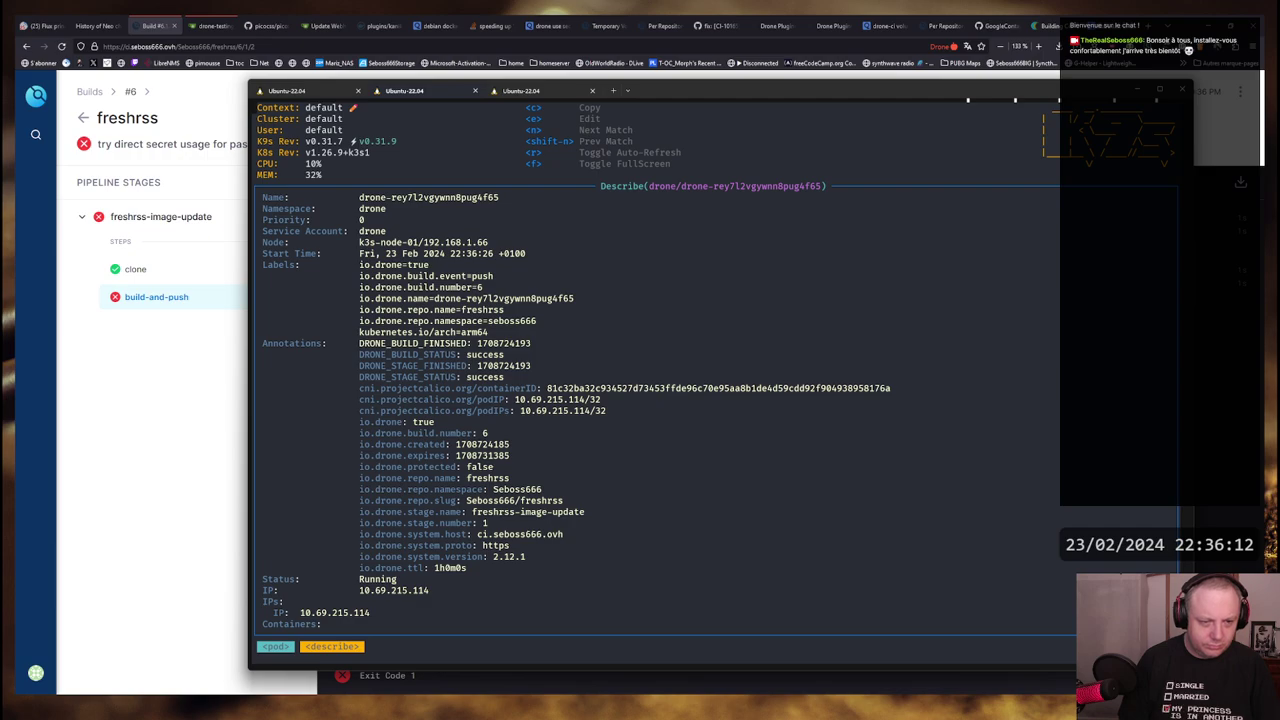
{"action": "key", "text": "Page_Down"}
{"action": "key", "text": "Page_Down"}
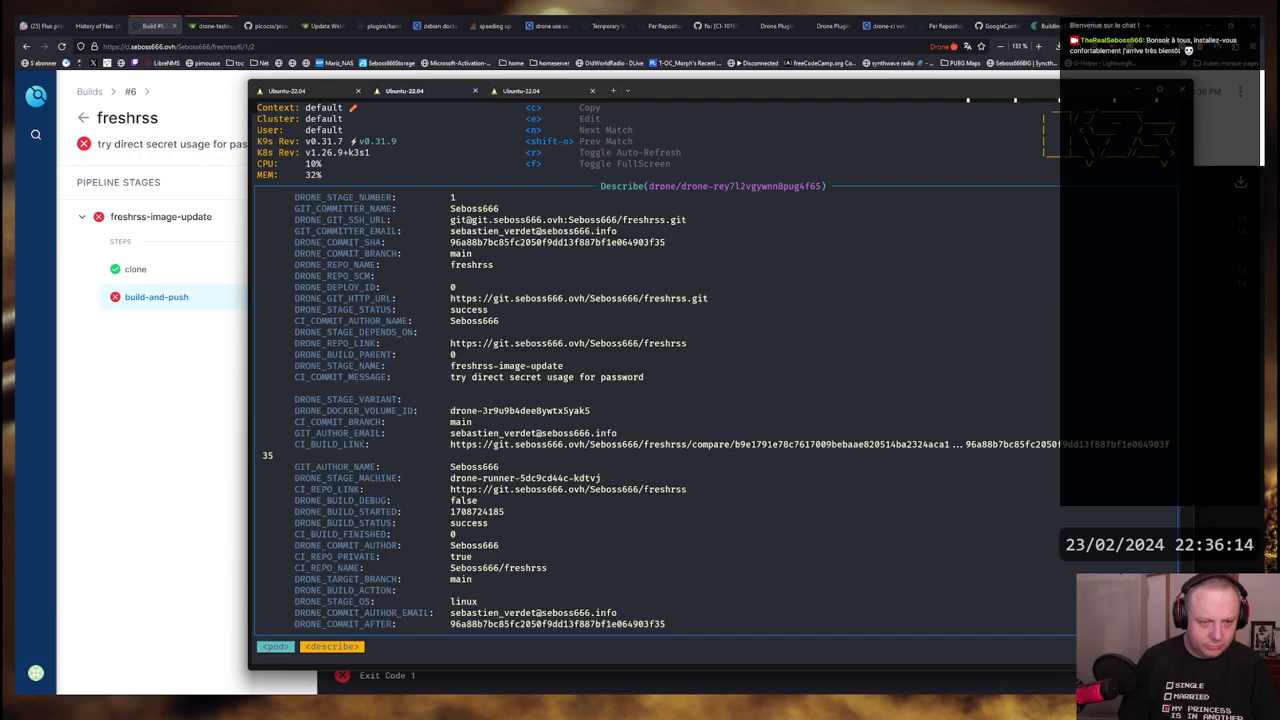
{"action": "key", "text": "Page_Down"}
{"action": "key", "text": "Page_Down"}
{"action": "key", "text": "Page_Down"}
{"action": "key", "text": "Page_Down"}
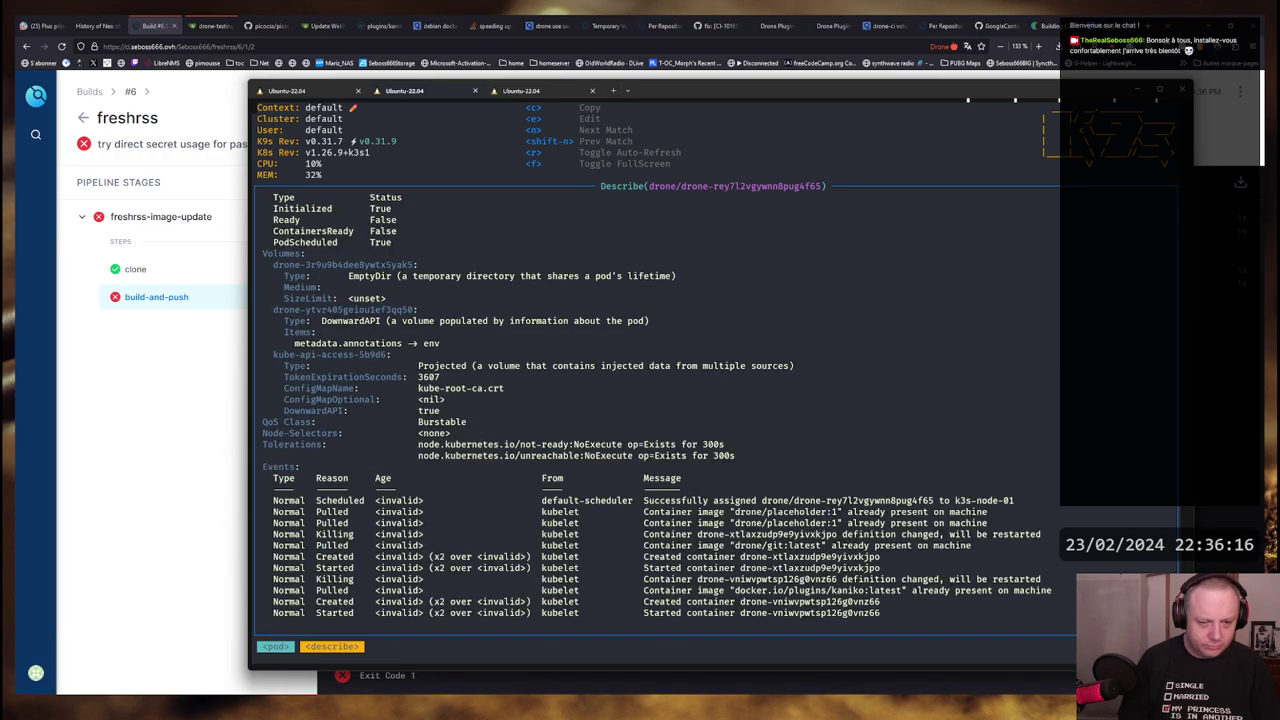
Leave the pod description and open the logs of the drone-runner pod's runner container
{"action": "key", "text": "Escape"}
{"action": "key", "text": "Return"}
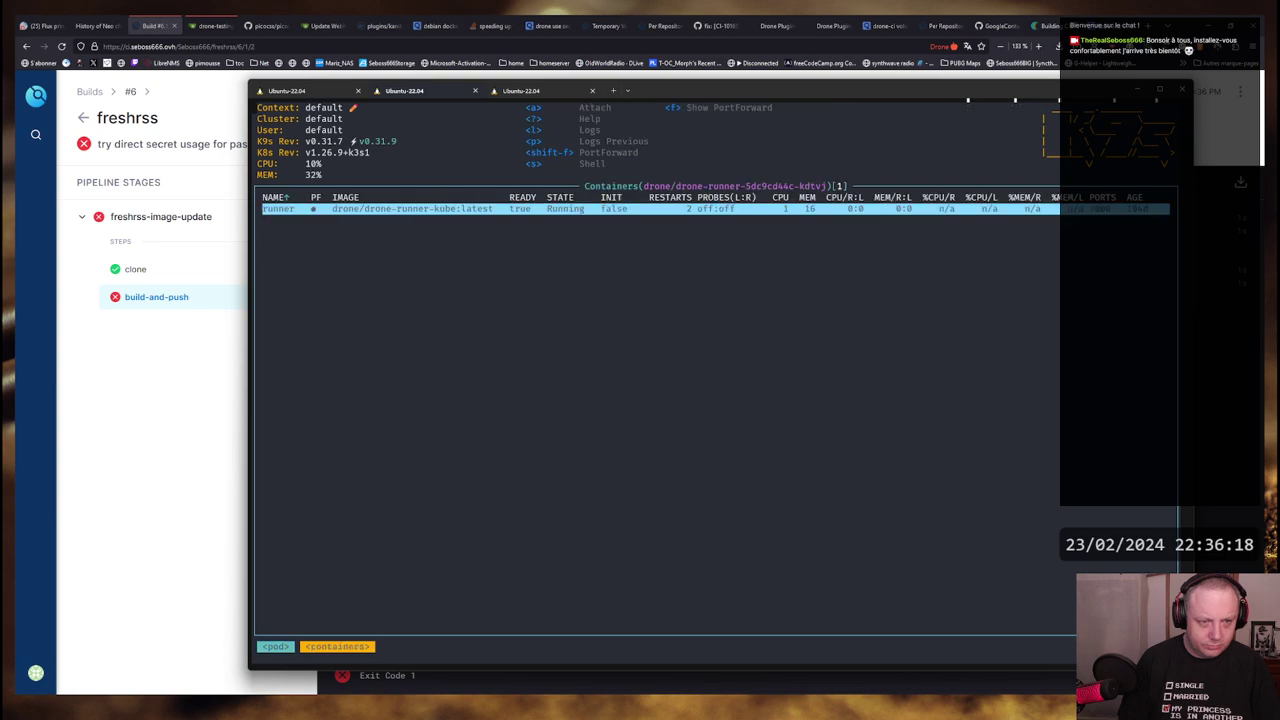
{"action": "key", "text": "Return"}
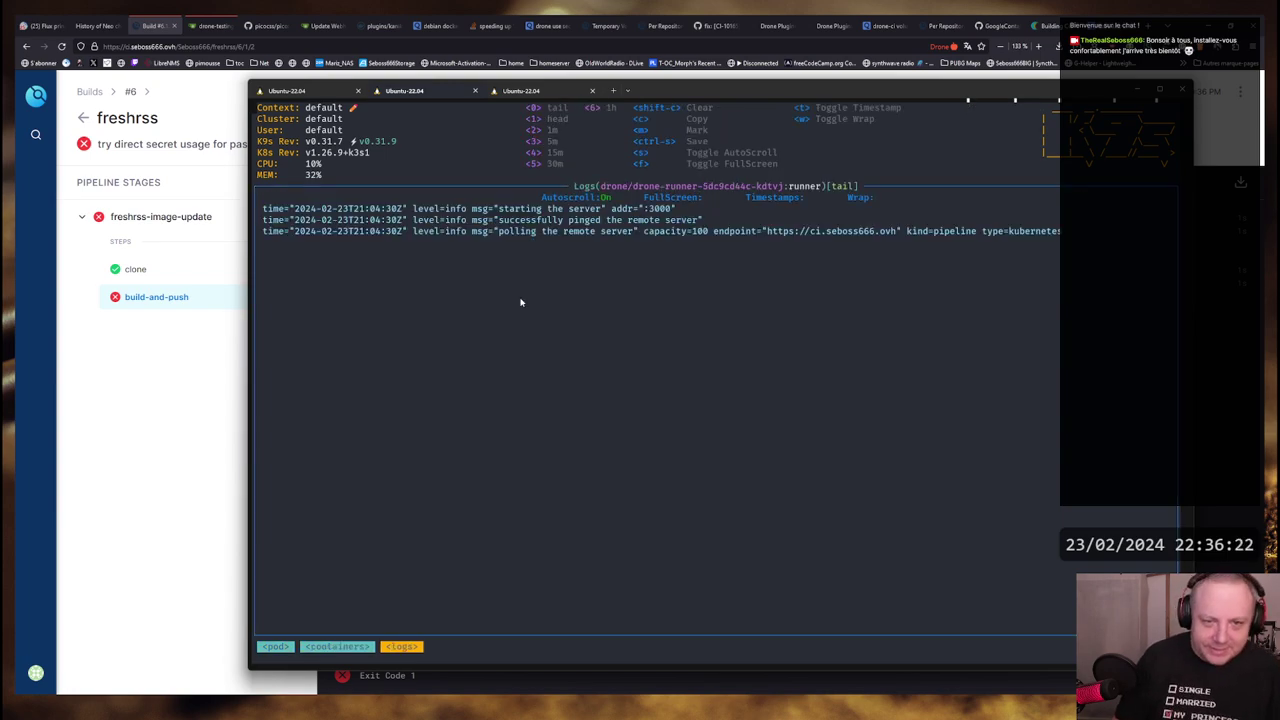
Return to the build-and-push log in Drone CI and examine the push check error with its token URL and scope parameter
{"action": "key", "text": "alt+Tab"}
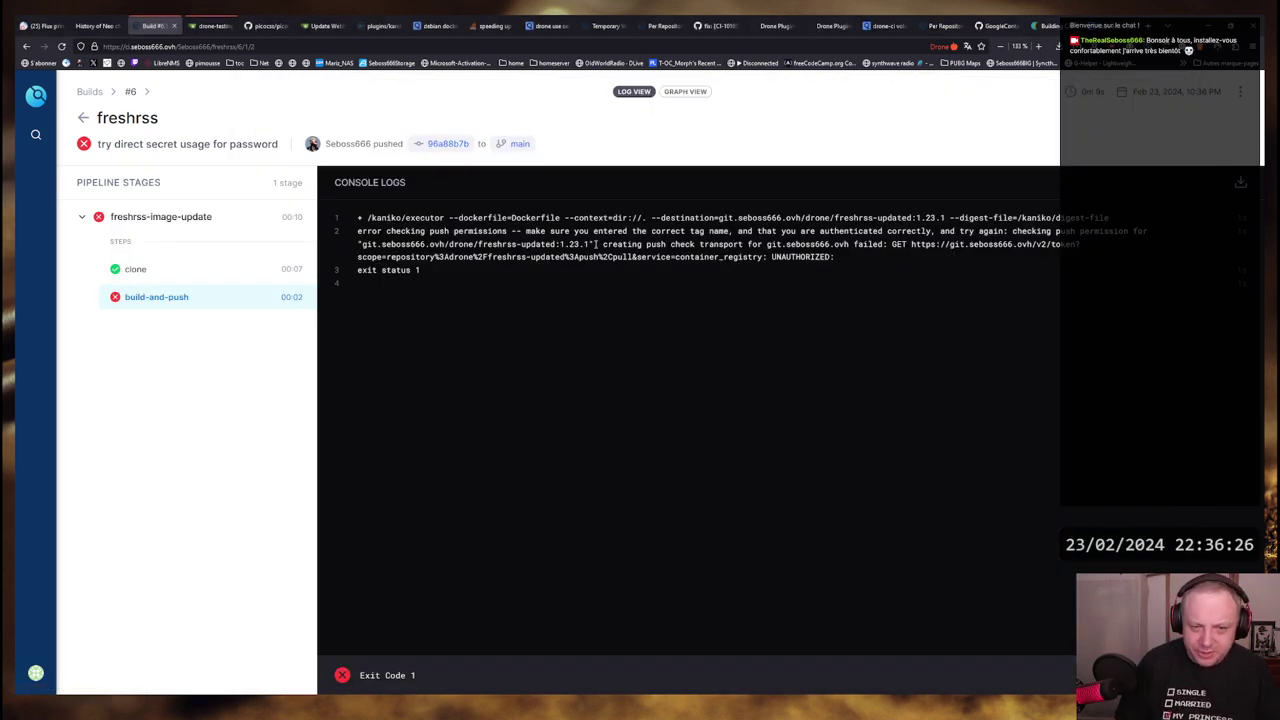
{"action": "left_click_drag", "start_coordinate": [596, 244], "coordinate": [1078, 245]}
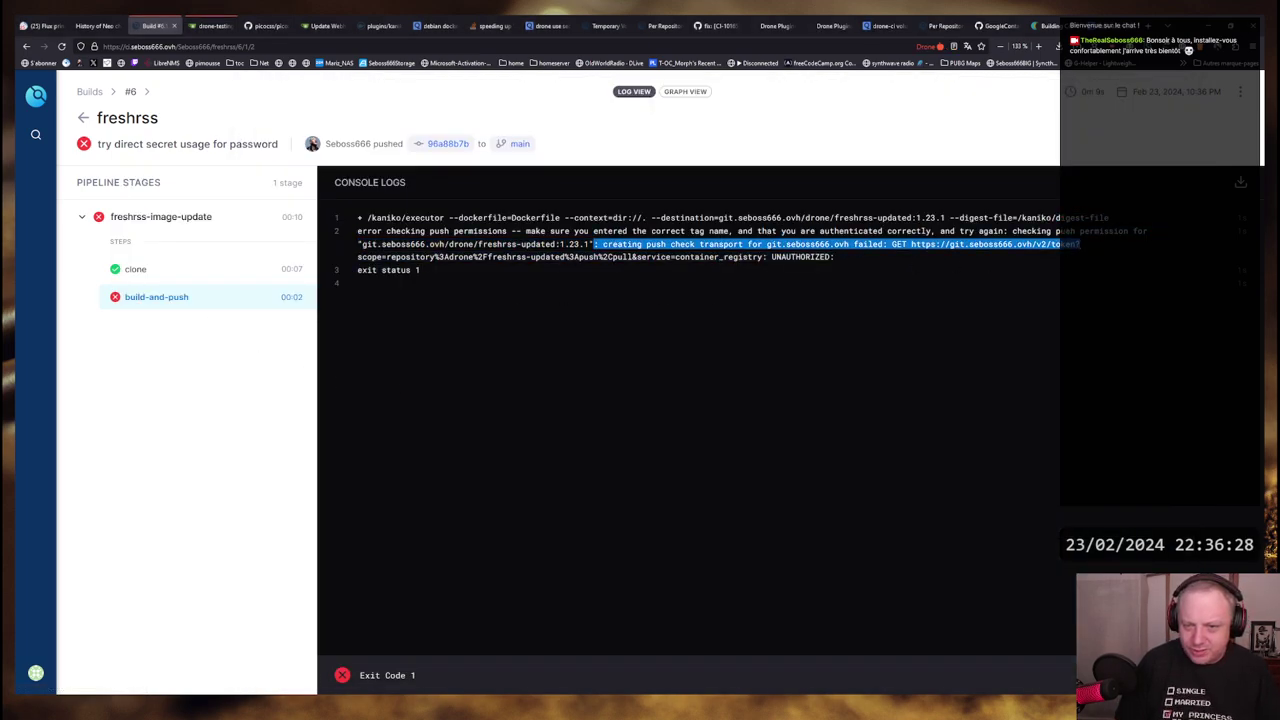
{"action": "left_click", "coordinate": [760, 248]}
{"action": "left_click_drag", "start_coordinate": [628, 248], "coordinate": [992, 232]}
{"action": "left_click", "coordinate": [1005, 237]}
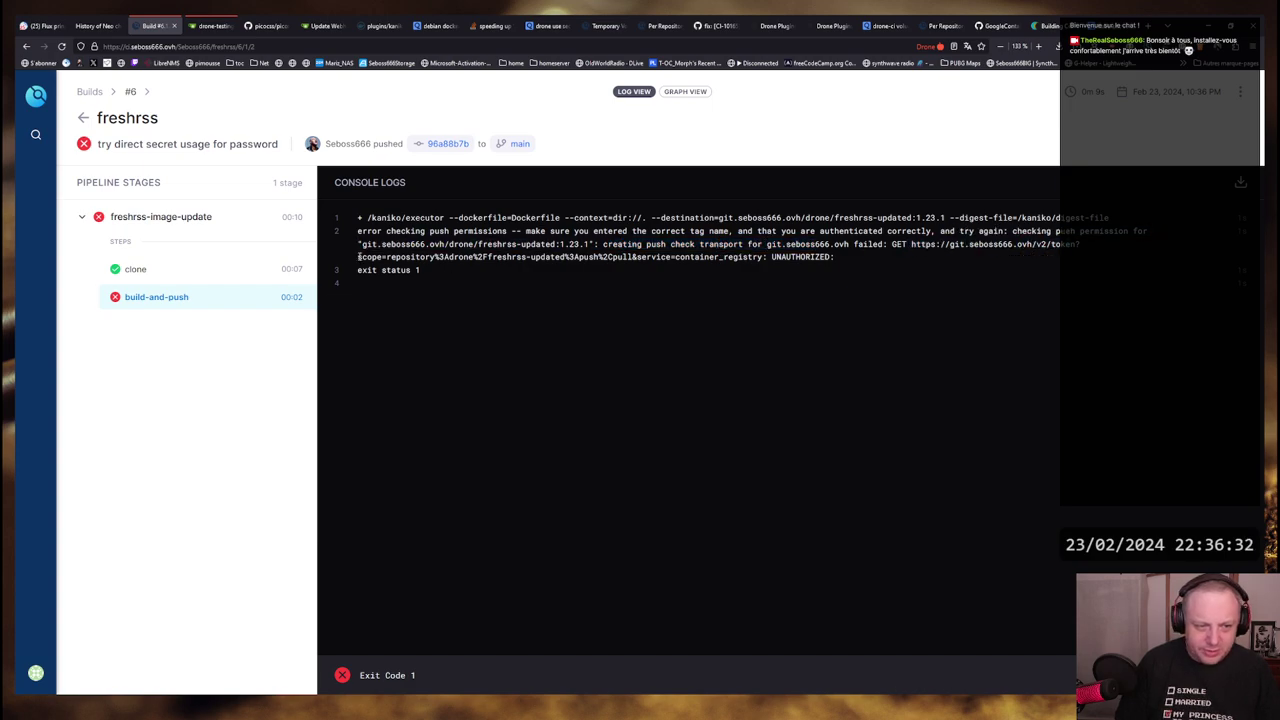
{"action": "left_click_drag", "start_coordinate": [359, 256], "coordinate": [746, 257]}
{"action": "left_click", "coordinate": [673, 259]}
{"action": "left_click_drag", "start_coordinate": [520, 257], "coordinate": [408, 217]}
{"action": "left_click", "coordinate": [408, 217]}
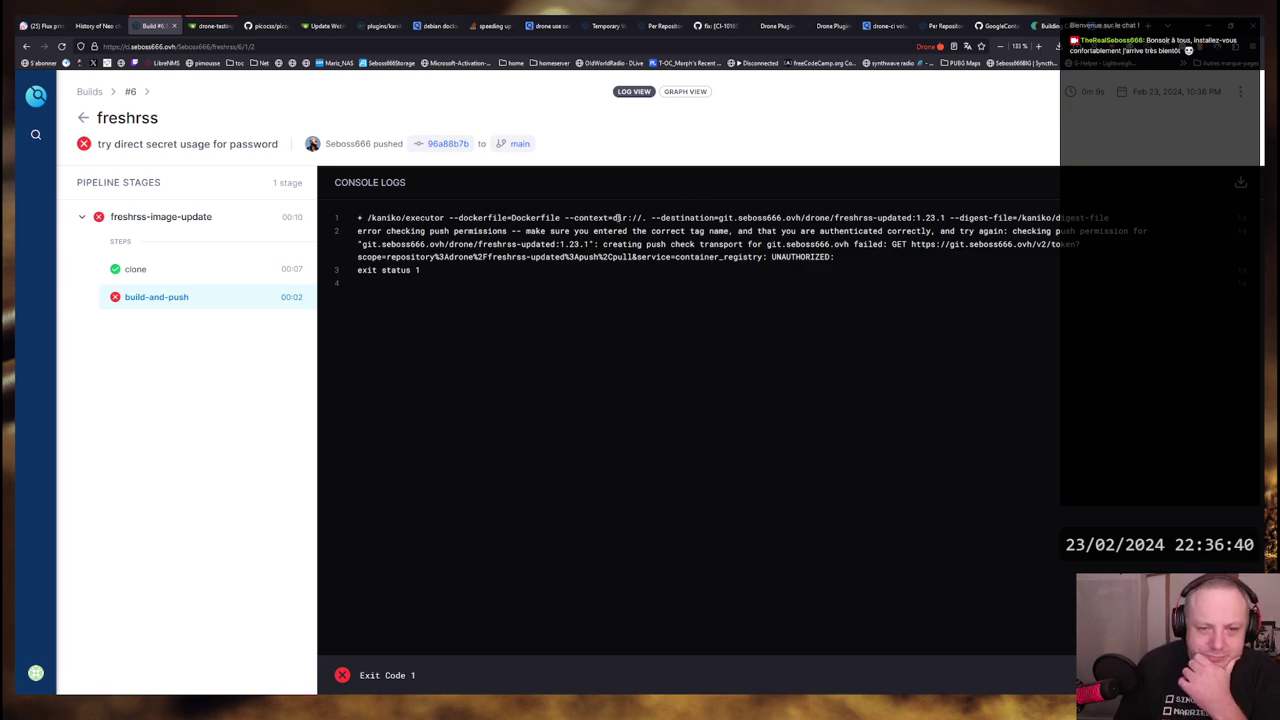
Examine the dockerfile, context, destination and digest-file arguments of the /kaniko/executor command in the console log
{"action": "left_click_drag", "start_coordinate": [453, 217], "coordinate": [720, 217]}
{"action": "left_click", "coordinate": [643, 219]}
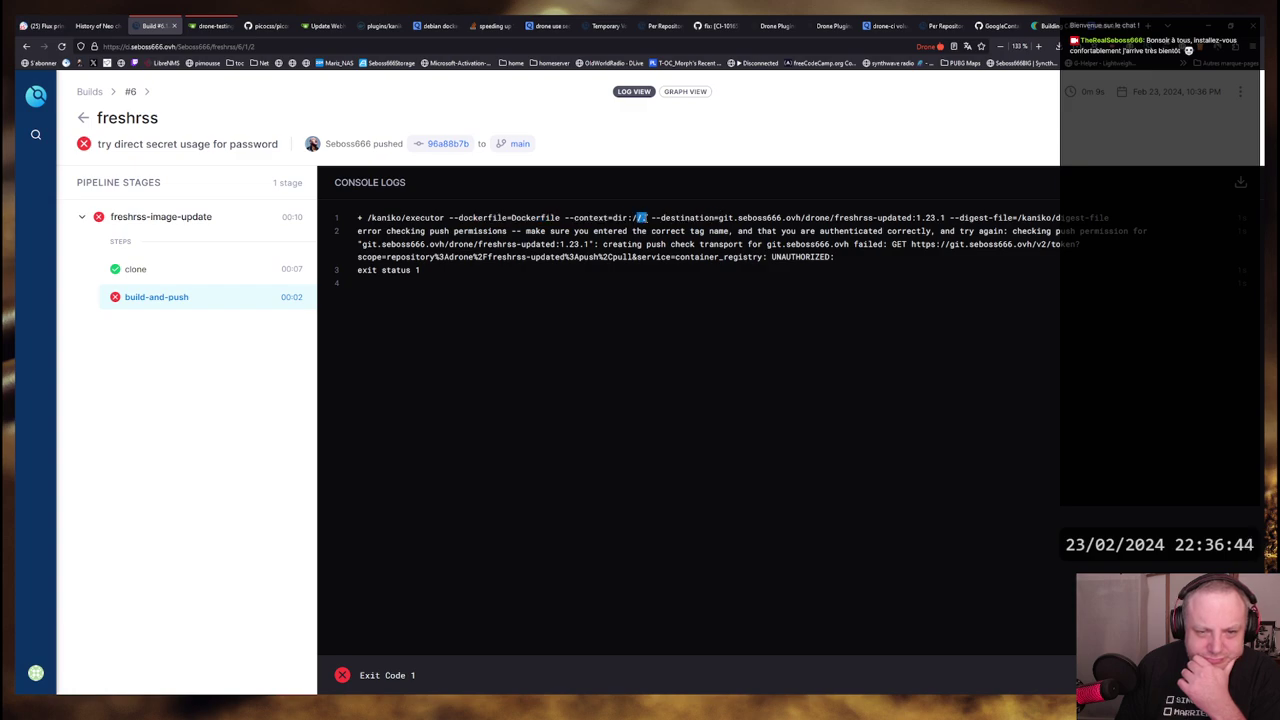
{"action": "left_click", "coordinate": [642, 218]}
{"action": "left_click_drag", "start_coordinate": [566, 217], "coordinate": [647, 218]}
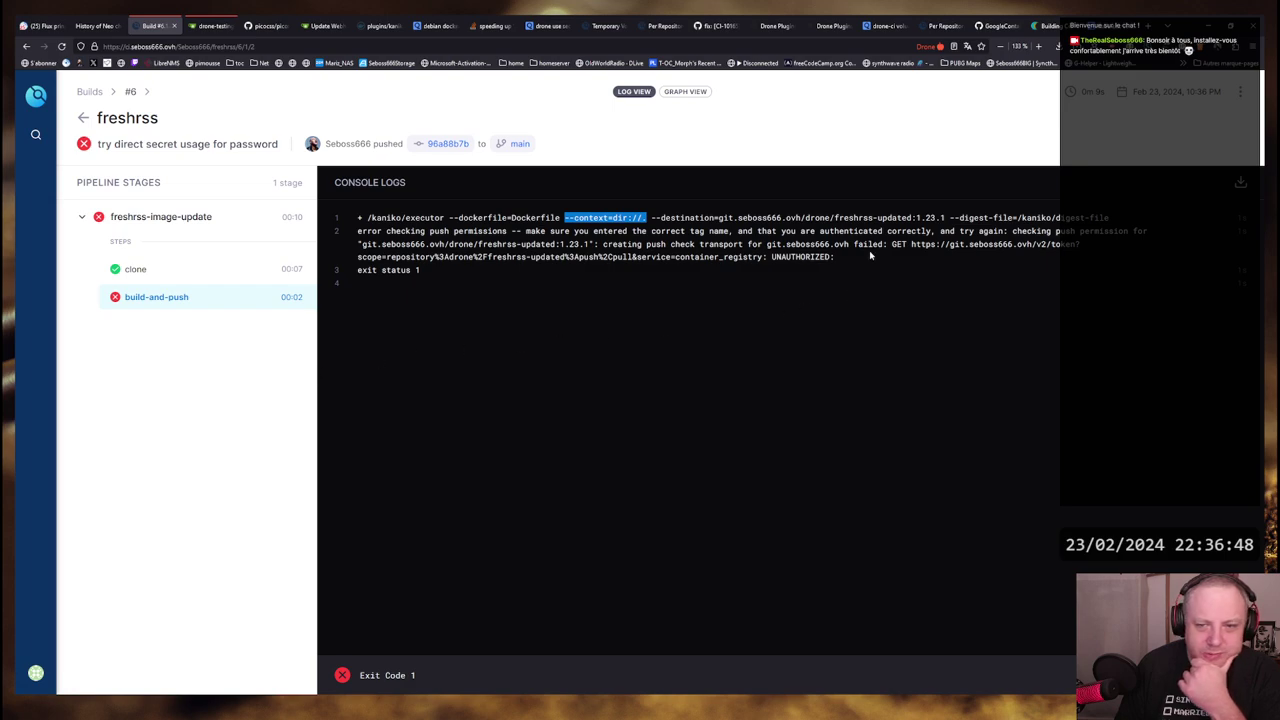
{"action": "left_click_drag", "start_coordinate": [951, 218], "coordinate": [1093, 231]}
{"action": "left_click", "coordinate": [1088, 230]}
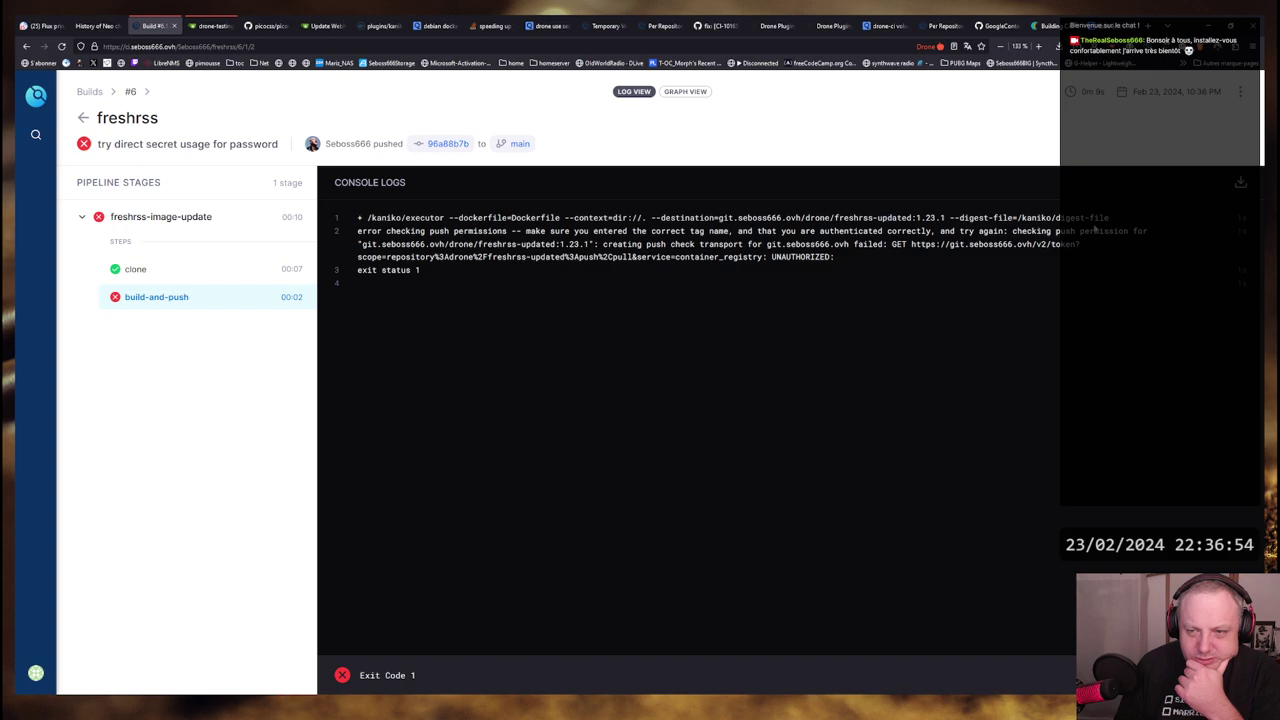
{"action": "left_click_drag", "start_coordinate": [1098, 218], "coordinate": [832, 218]}
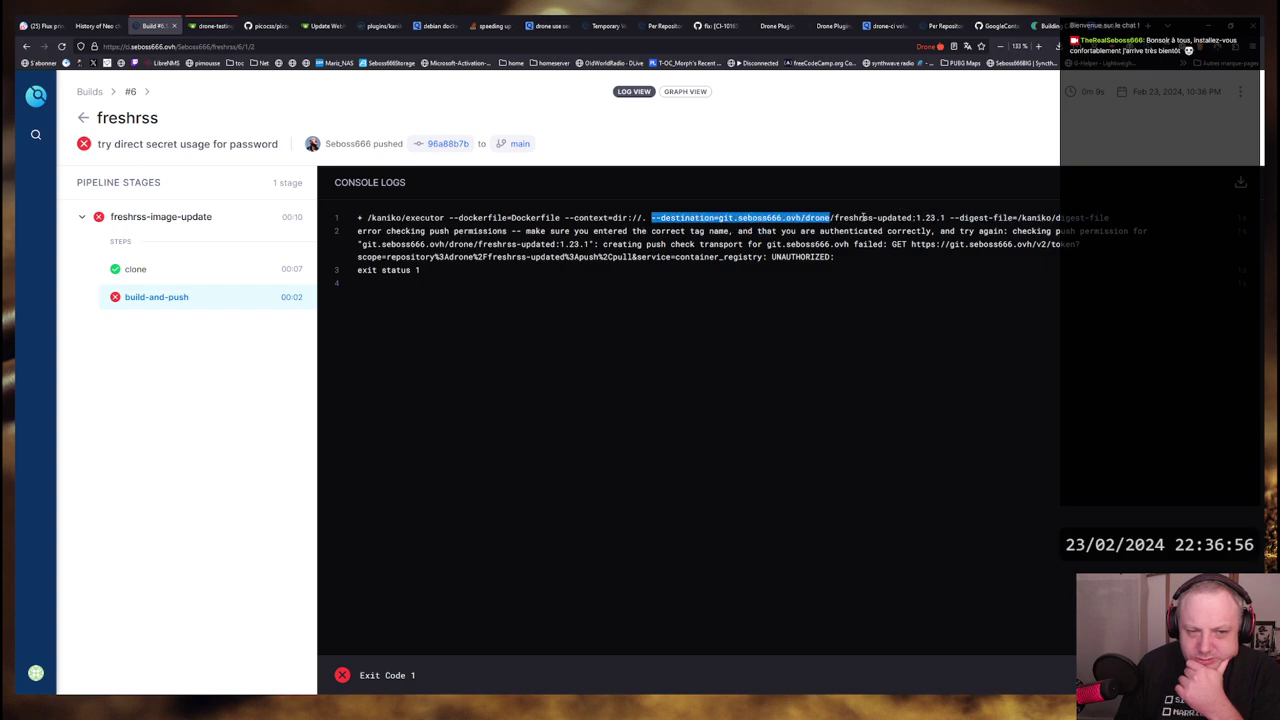
{"action": "left_click", "coordinate": [1040, 216]}
{"action": "left_click_drag", "start_coordinate": [1108, 218], "coordinate": [931, 218]}
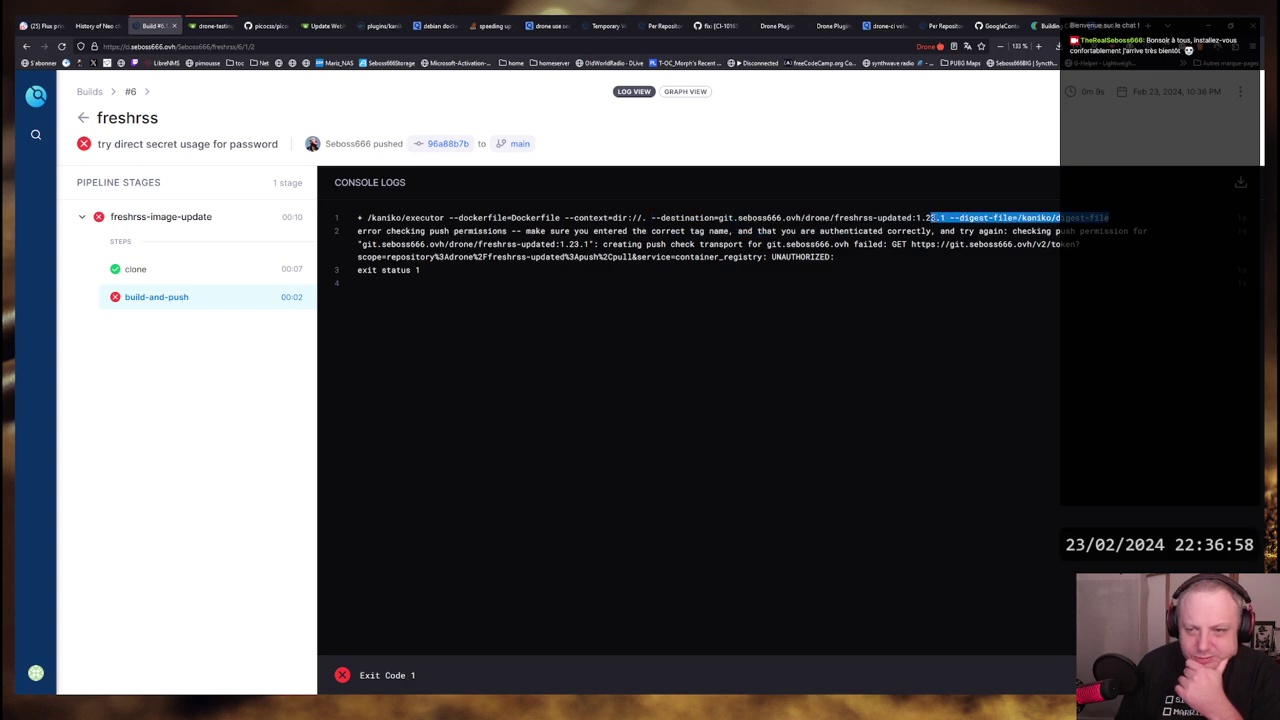
Reread the push permissions error for its tag name and authentication hints and the repository scope of the token request
{"action": "left_click_drag", "start_coordinate": [360, 232], "coordinate": [1070, 232]}
{"action": "left_click", "coordinate": [1024, 244]}
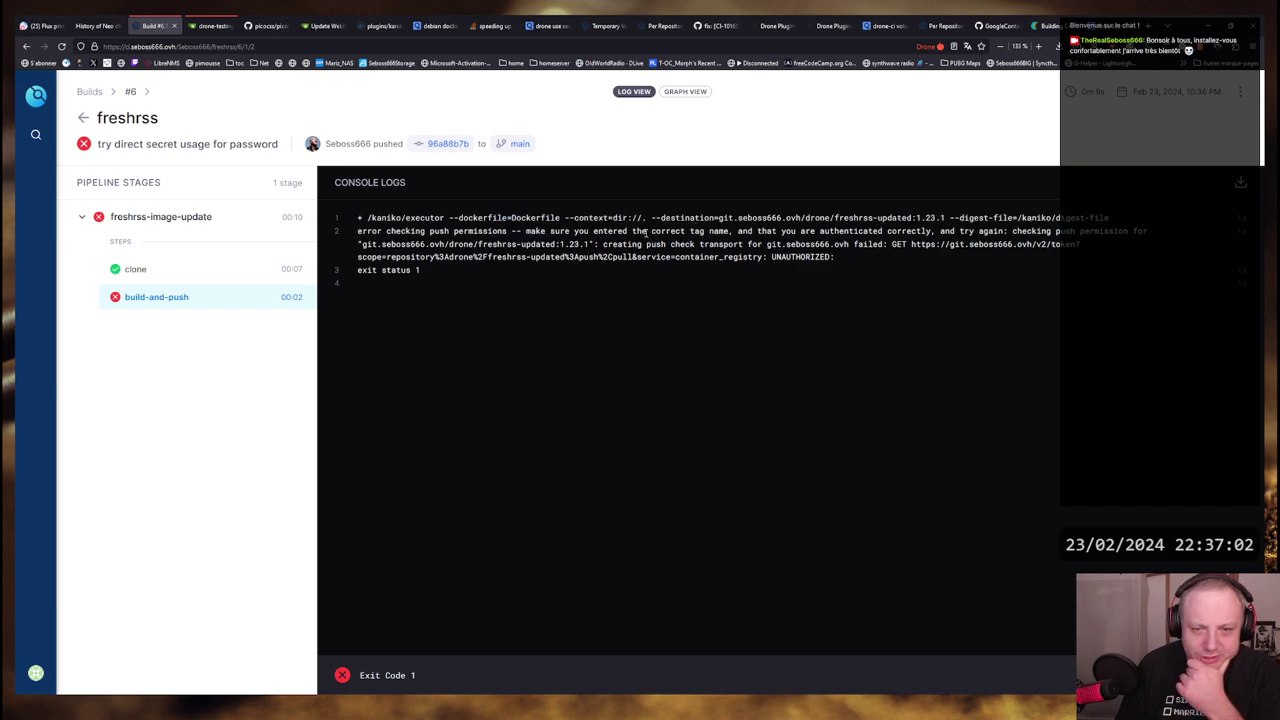
{"action": "left_click_drag", "start_coordinate": [646, 232], "coordinate": [1070, 232]}
{"action": "left_click_drag", "start_coordinate": [747, 232], "coordinate": [1076, 232]}
{"action": "left_click", "coordinate": [570, 243]}
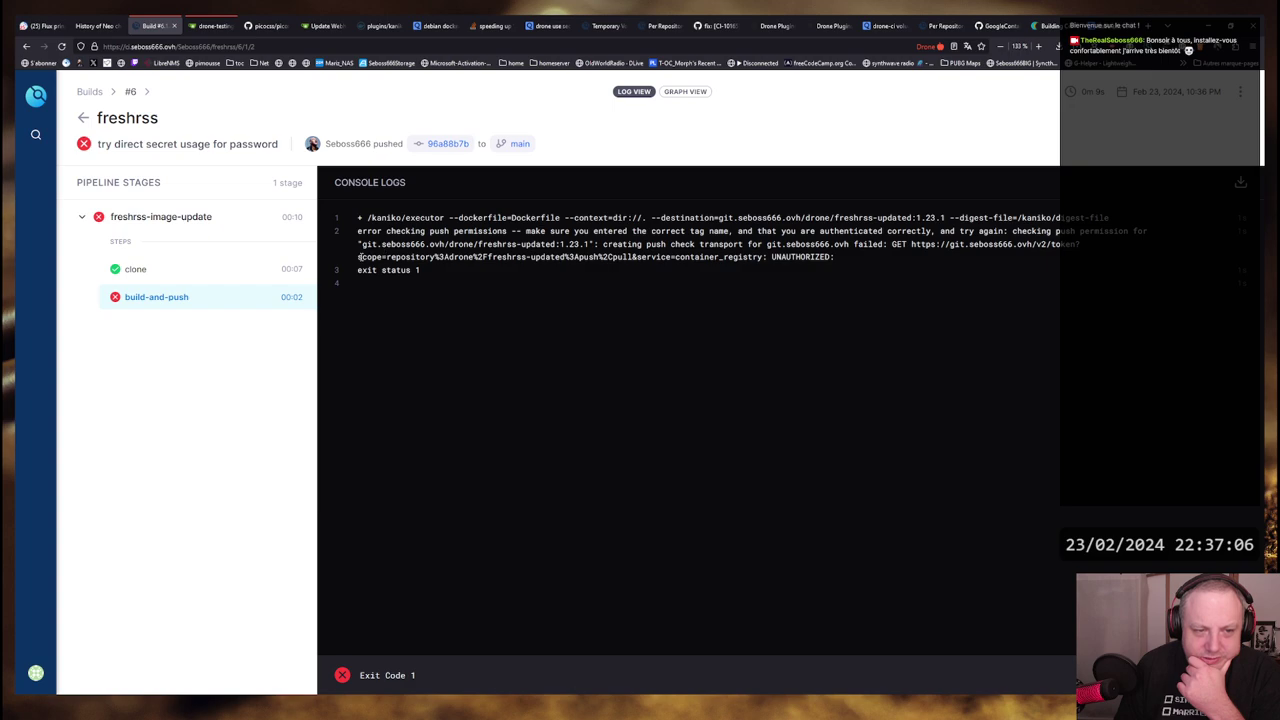
{"action": "left_click_drag", "start_coordinate": [361, 257], "coordinate": [632, 257]}
{"action": "left_click", "coordinate": [400, 259]}
{"action": "left_click_drag", "start_coordinate": [381, 256], "coordinate": [530, 257]}
{"action": "left_click", "coordinate": [649, 252]}
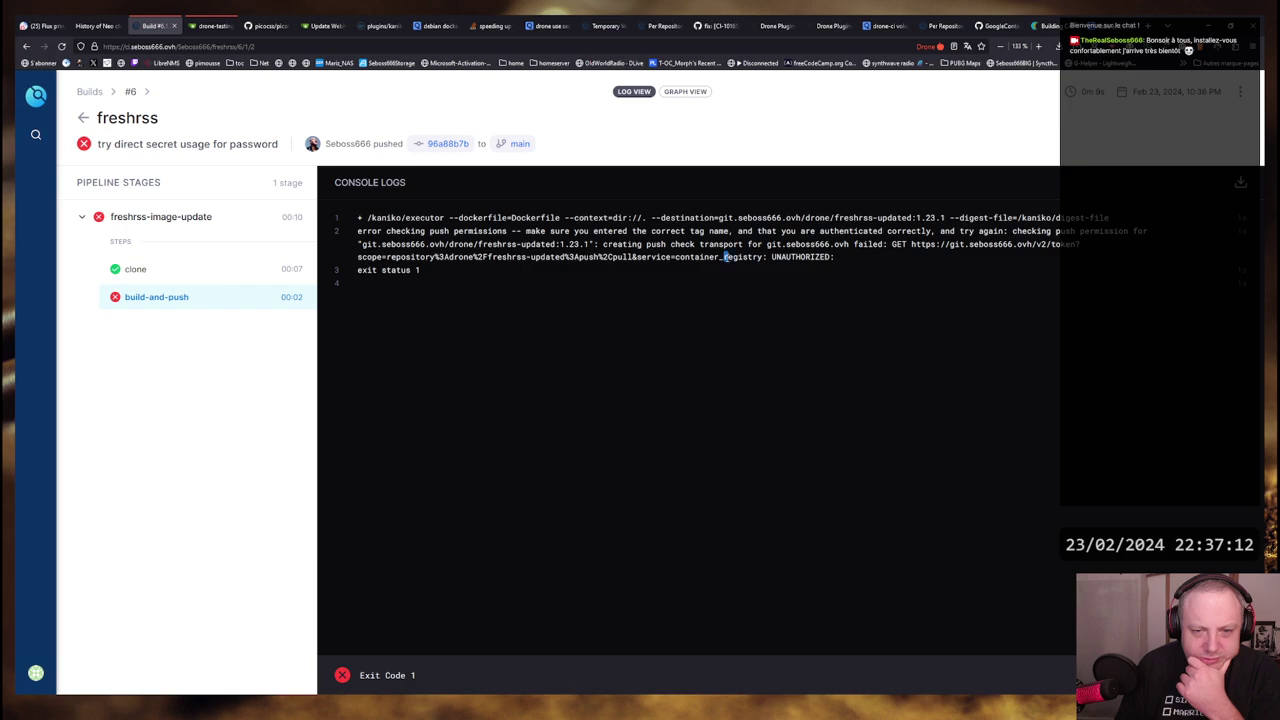
Switch from the build log to Gitea and open its site administration dashboard
{"action": "double_click", "coordinate": [790, 257]}
{"action": "left_click", "coordinate": [432, 254]}
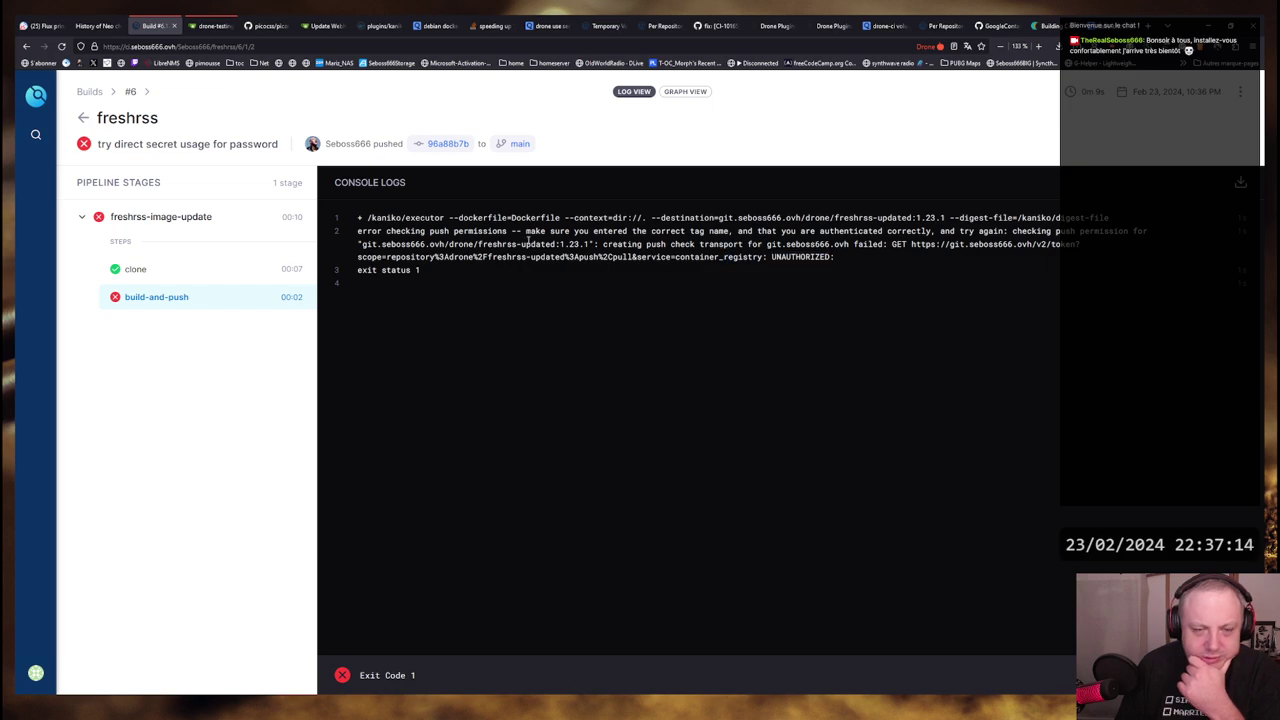
{"action": "left_click", "coordinate": [205, 26]}
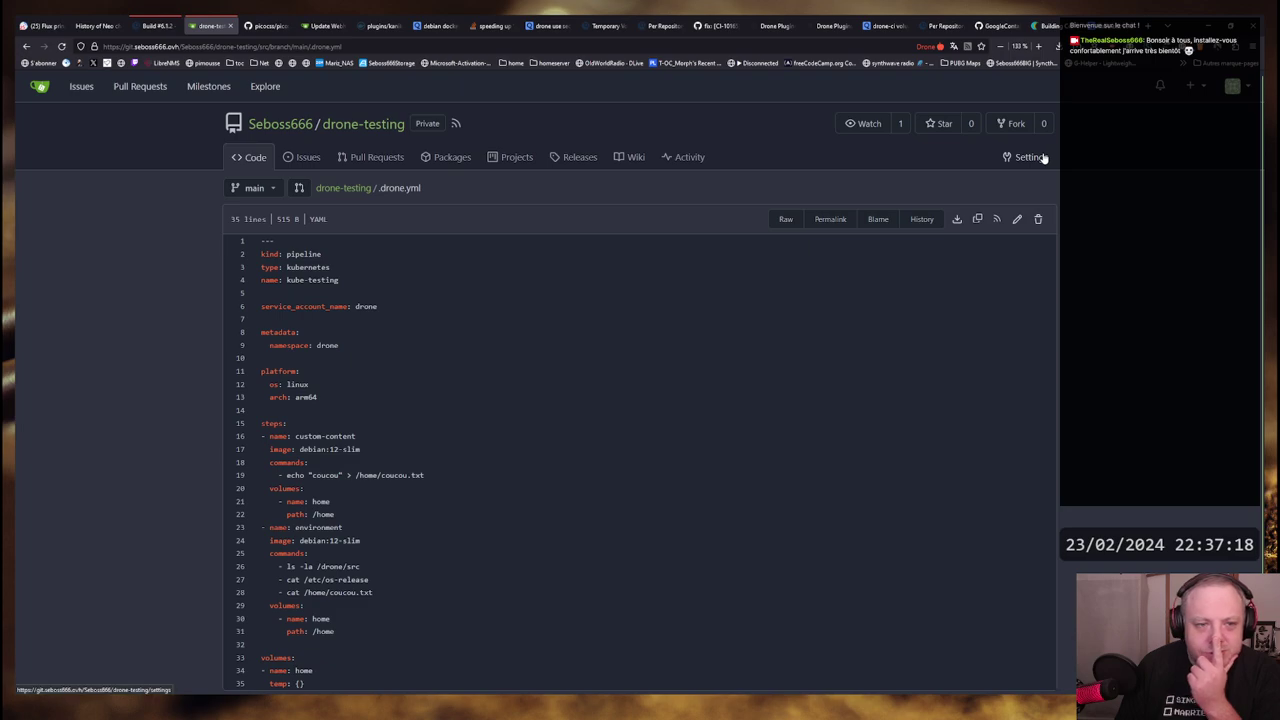
{"action": "left_click", "coordinate": [320, 26]}
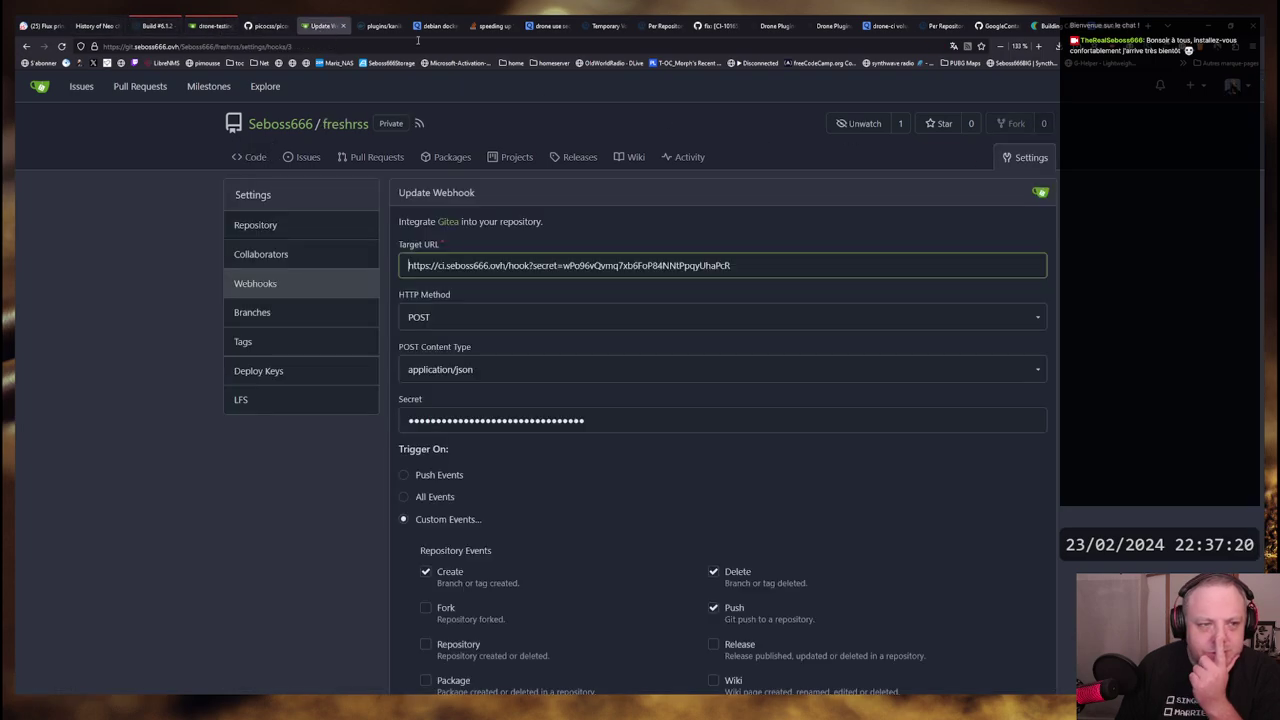
{"action": "left_click", "coordinate": [252, 192]}
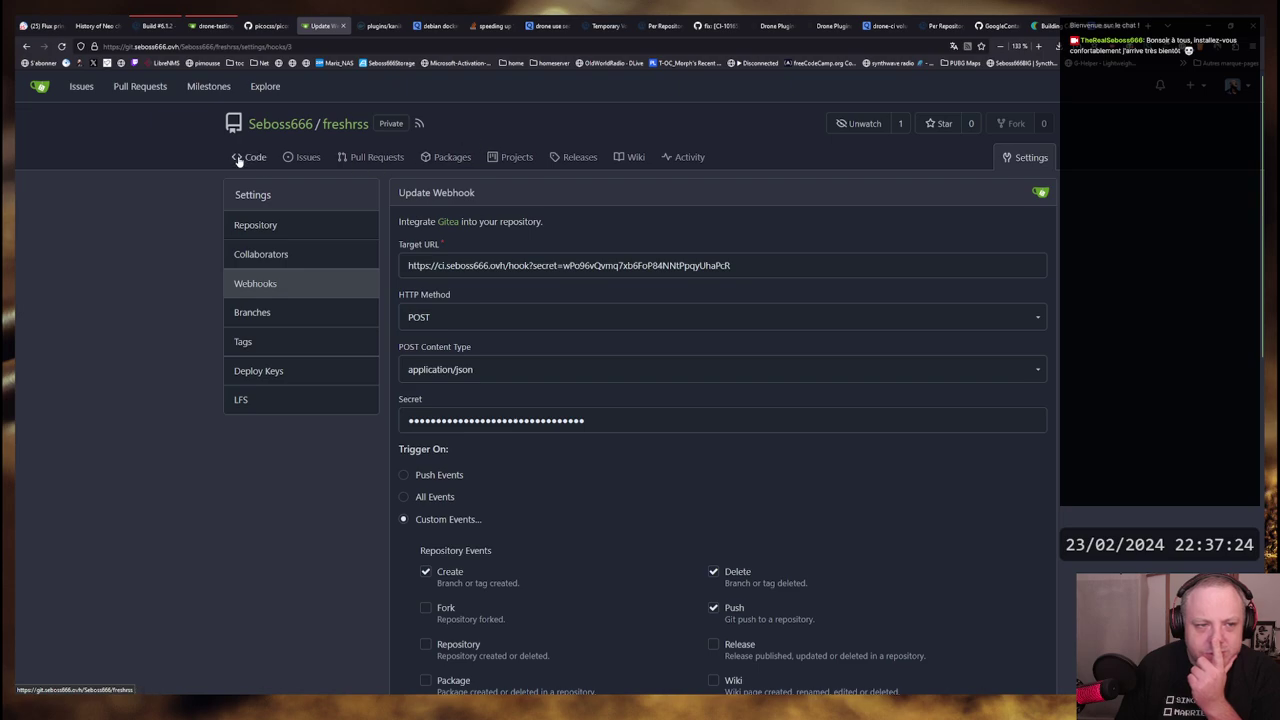
{"action": "left_click", "coordinate": [285, 125]}
{"action": "left_click", "coordinate": [1234, 87]}
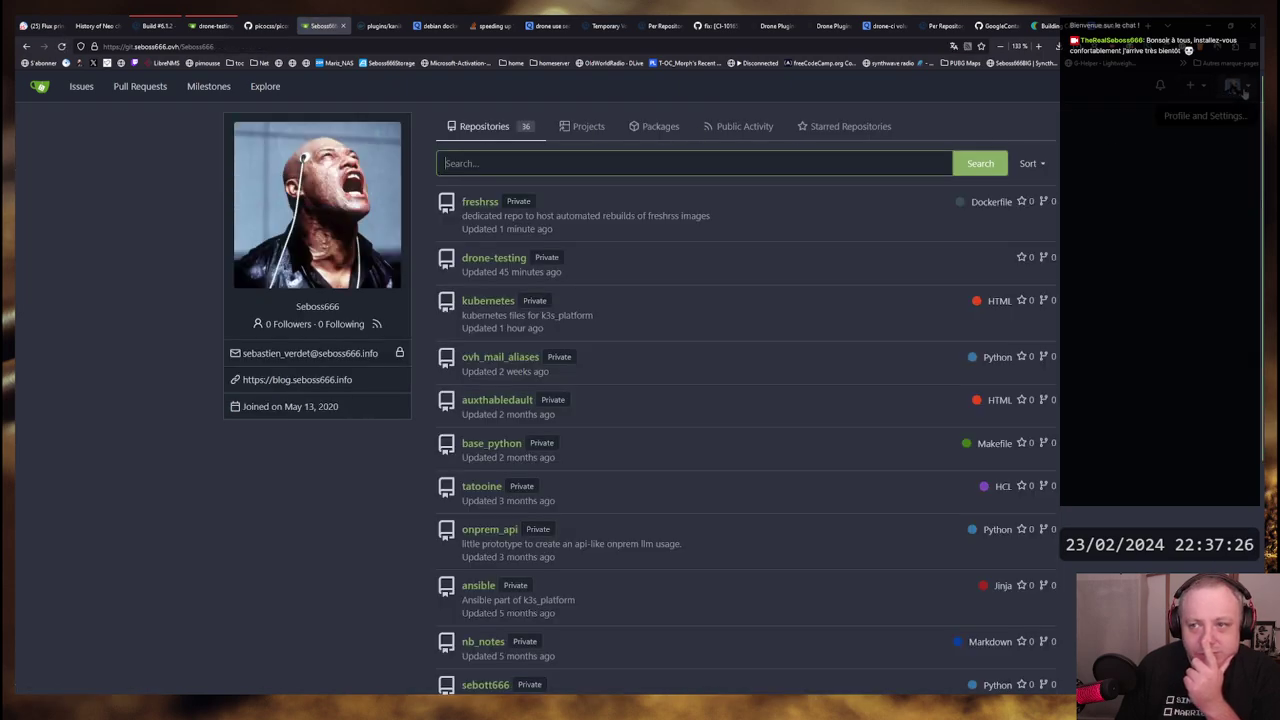
{"action": "left_click", "coordinate": [1208, 272]}
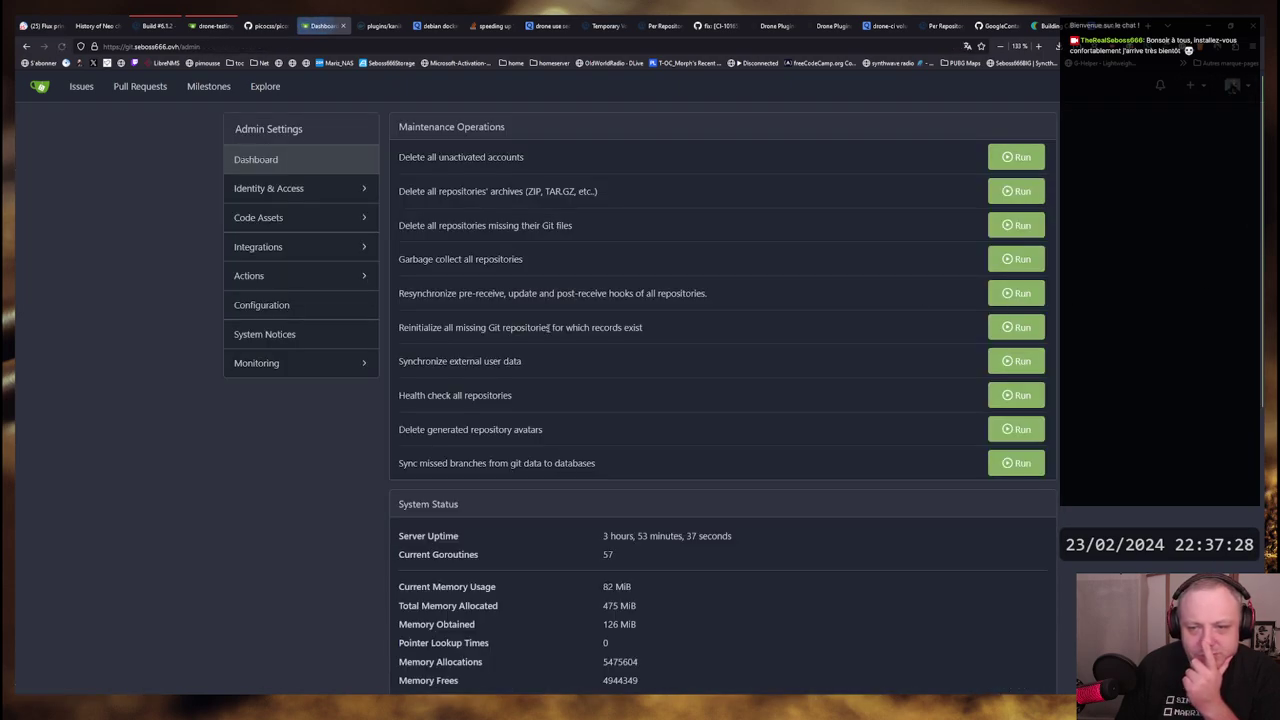
Open the drone user's account for editing from the site's user accounts and examine its activation, administrator and restriction options
{"action": "left_click", "coordinate": [265, 195]}
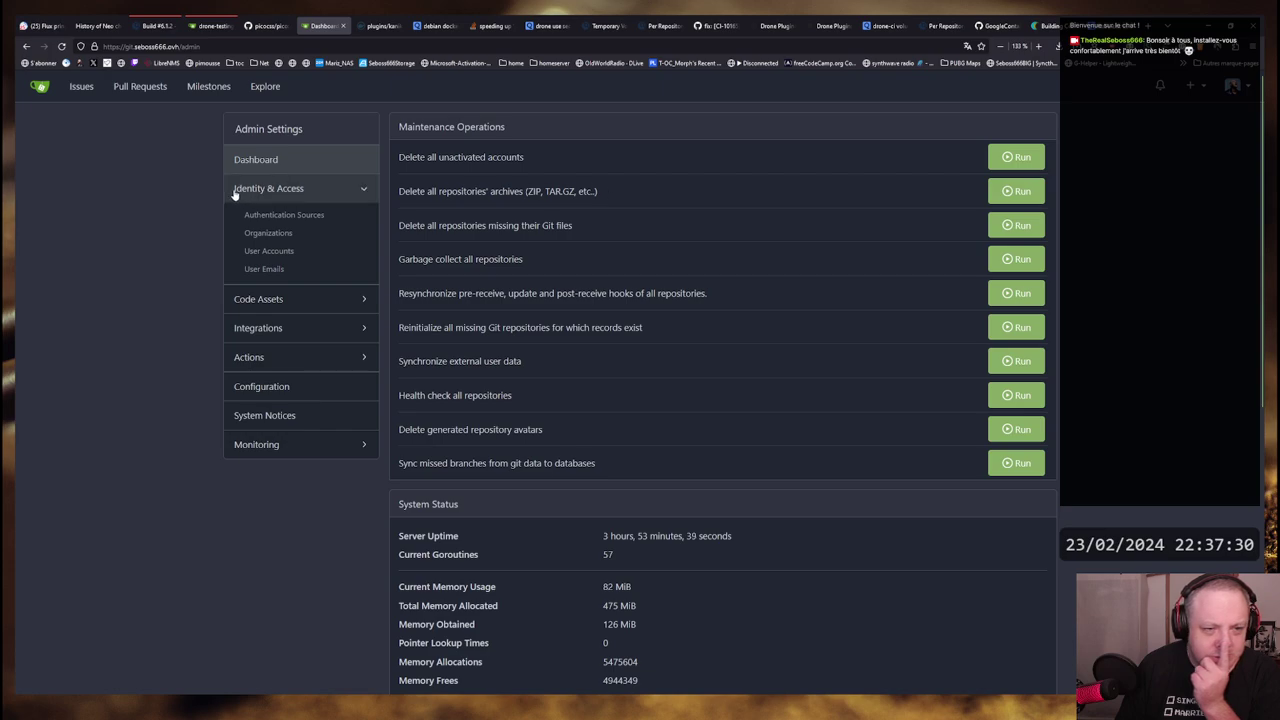
{"action": "left_click", "coordinate": [266, 189]}
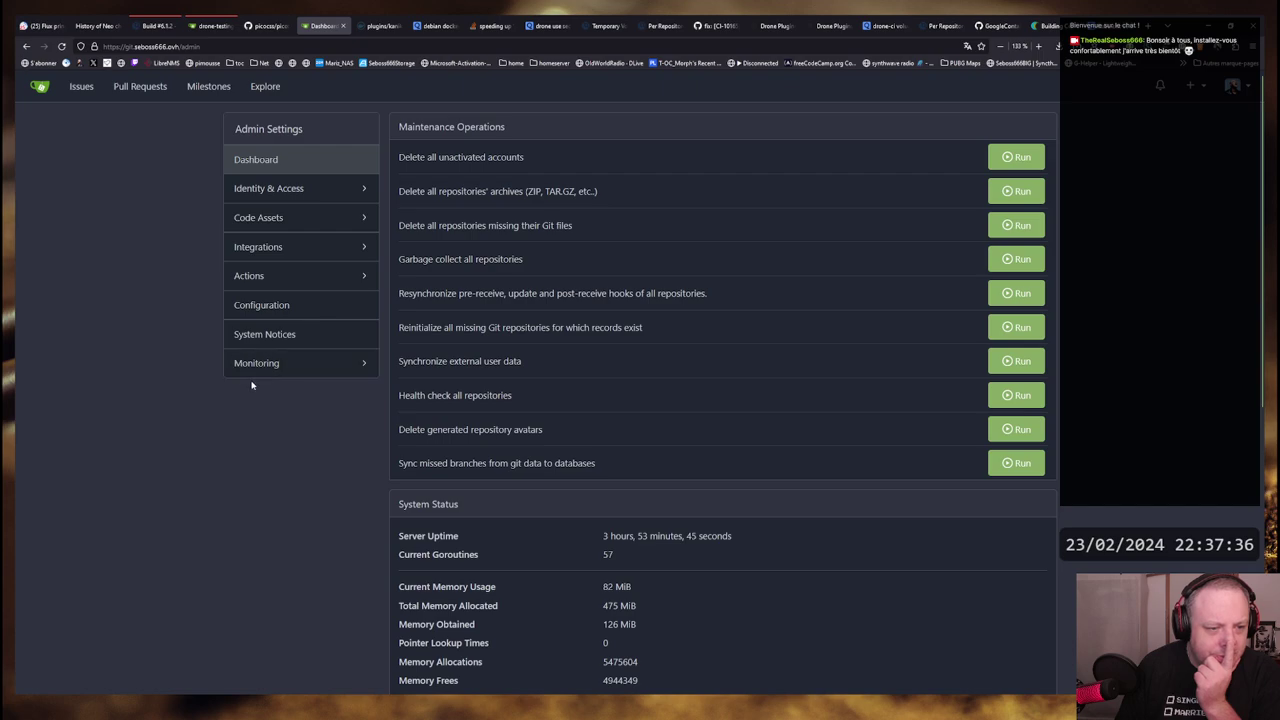
{"action": "left_click", "coordinate": [282, 190]}
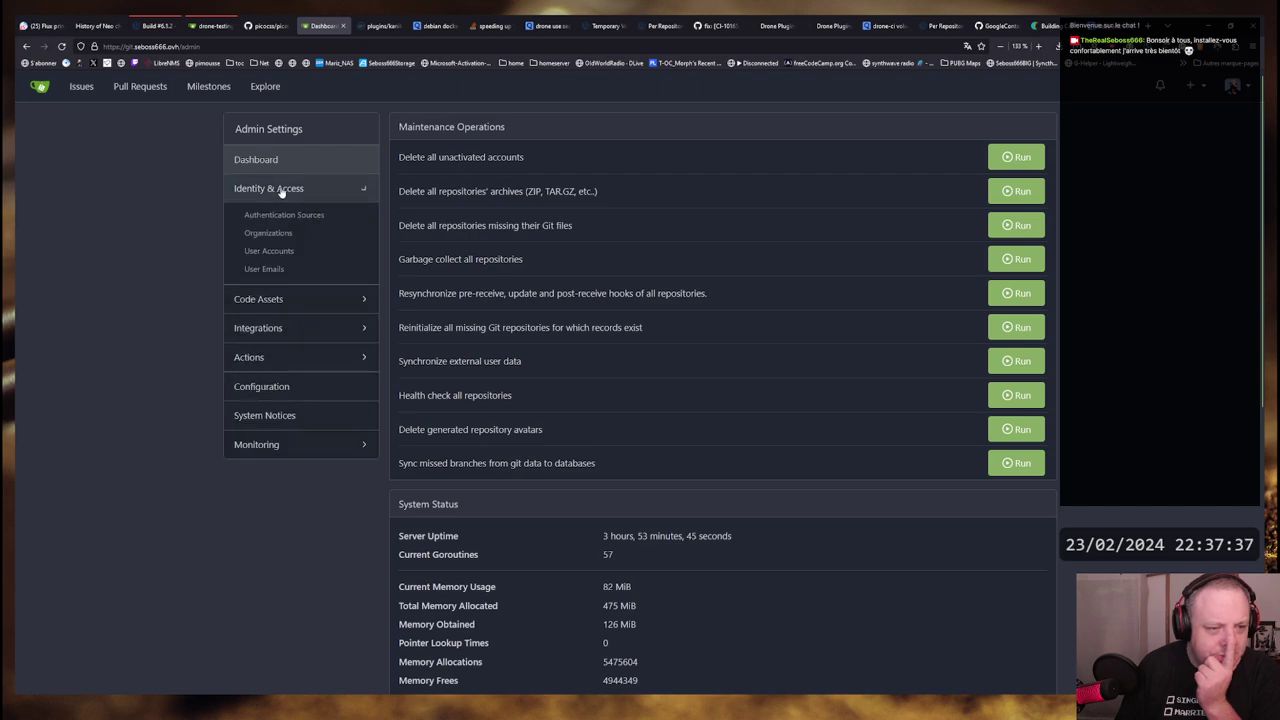
{"action": "left_click", "coordinate": [267, 251]}
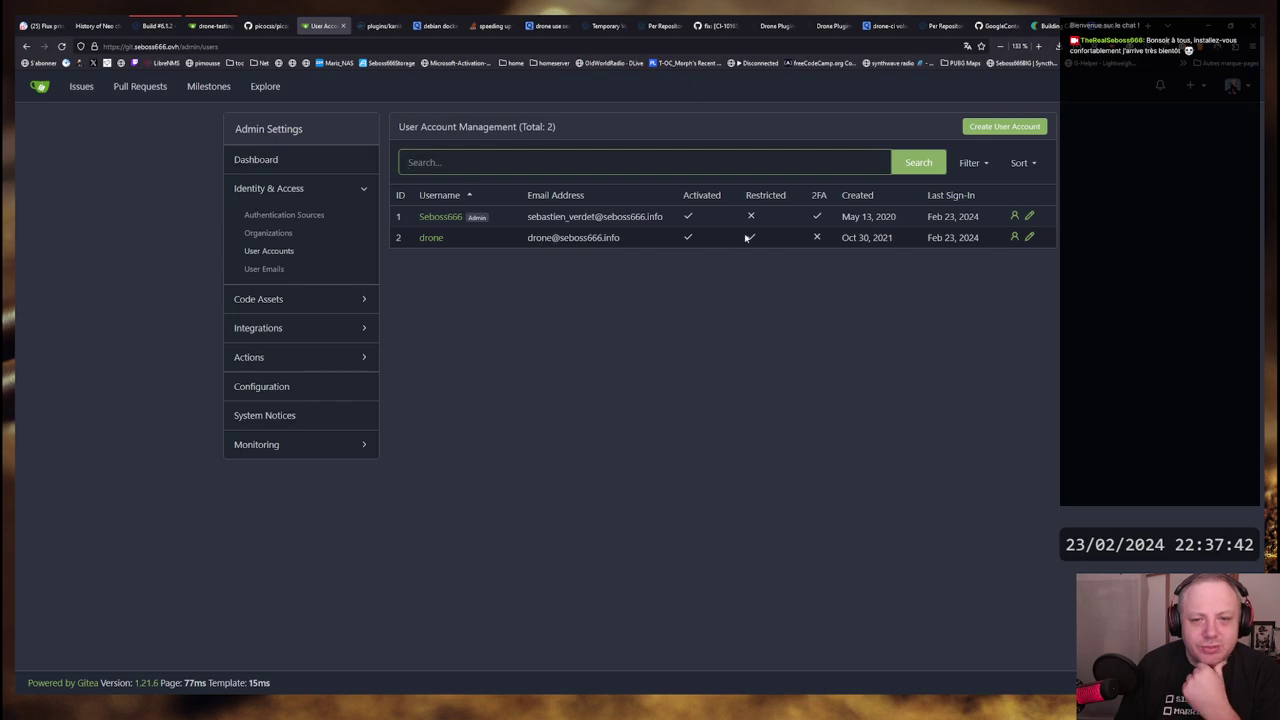
{"action": "left_click", "coordinate": [1029, 237]}
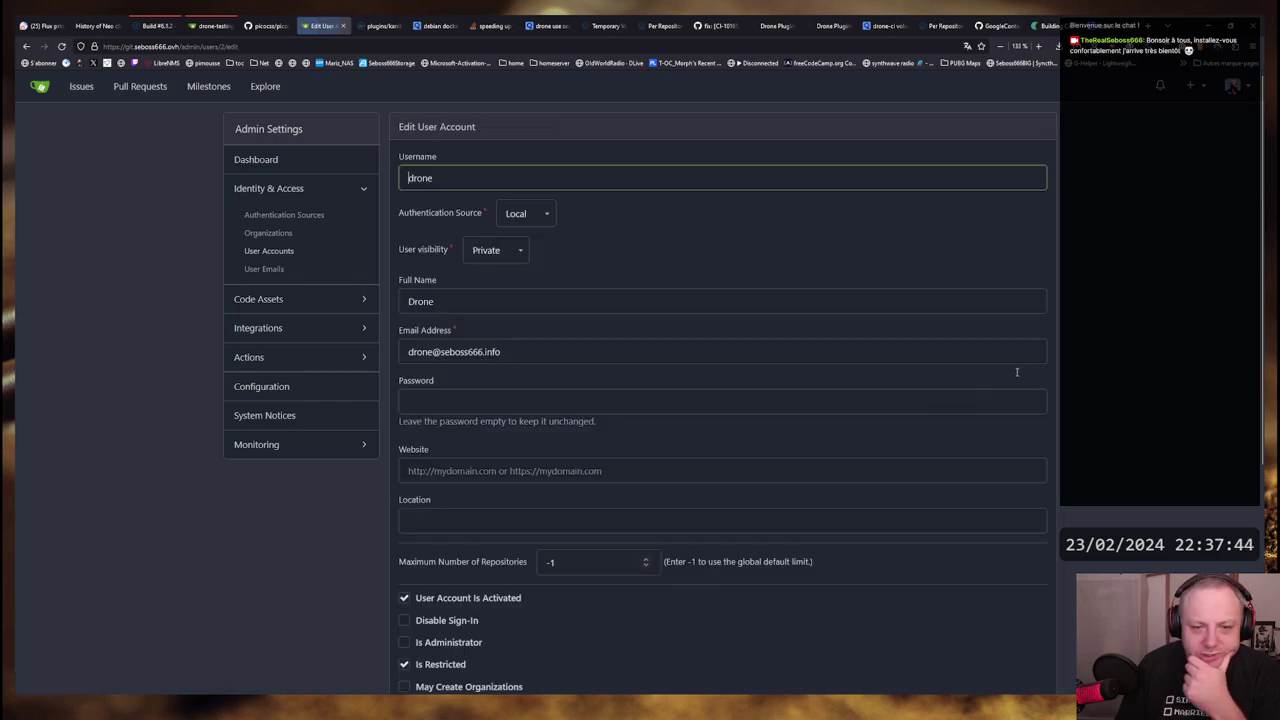
{"action": "scroll", "coordinate": [886, 434], "scroll_direction": "down", "scroll_amount": 5}
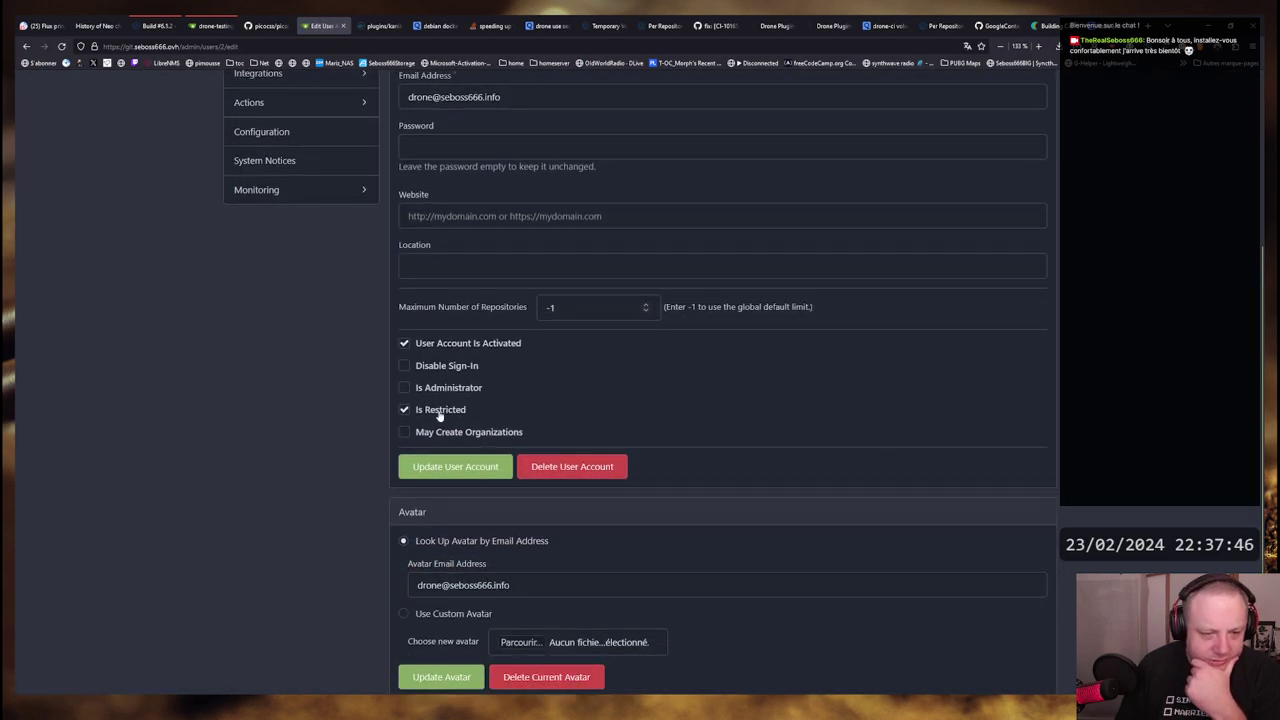
Open the site administration's server configuration page and look over its settings
{"action": "scroll", "coordinate": [790, 414], "scroll_direction": "up", "scroll_amount": 4}
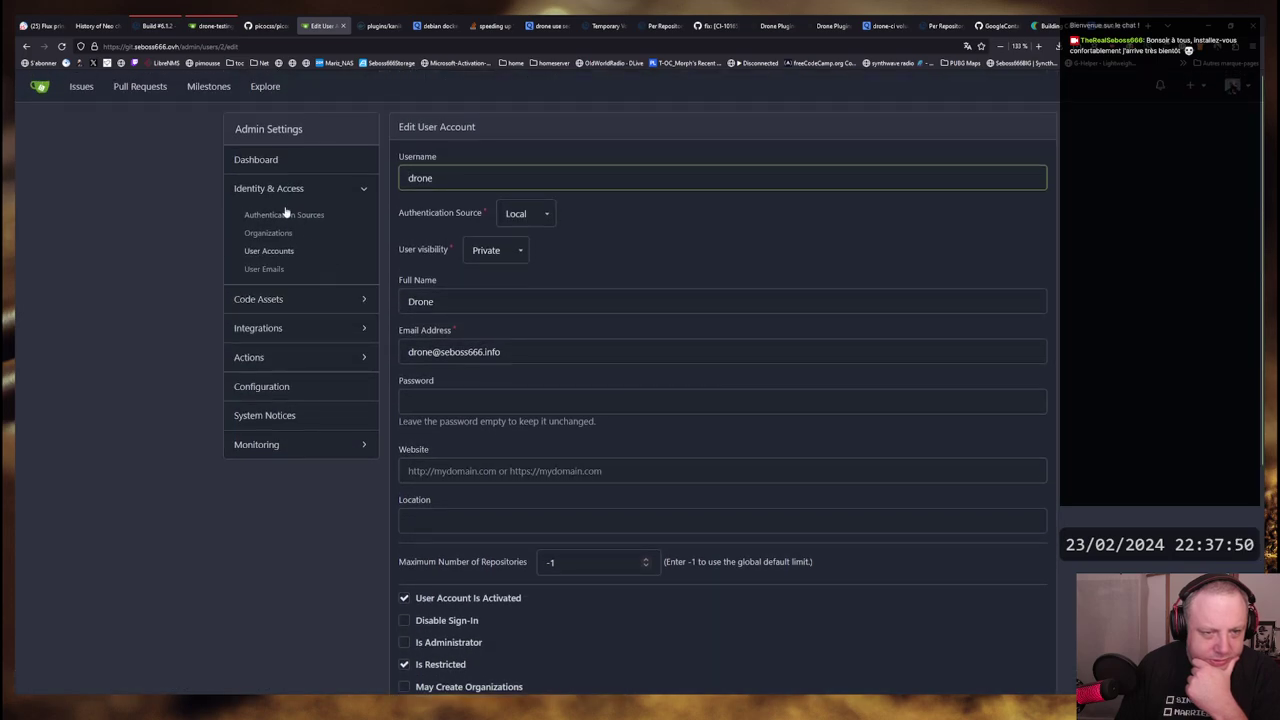
{"action": "left_click", "coordinate": [265, 390]}
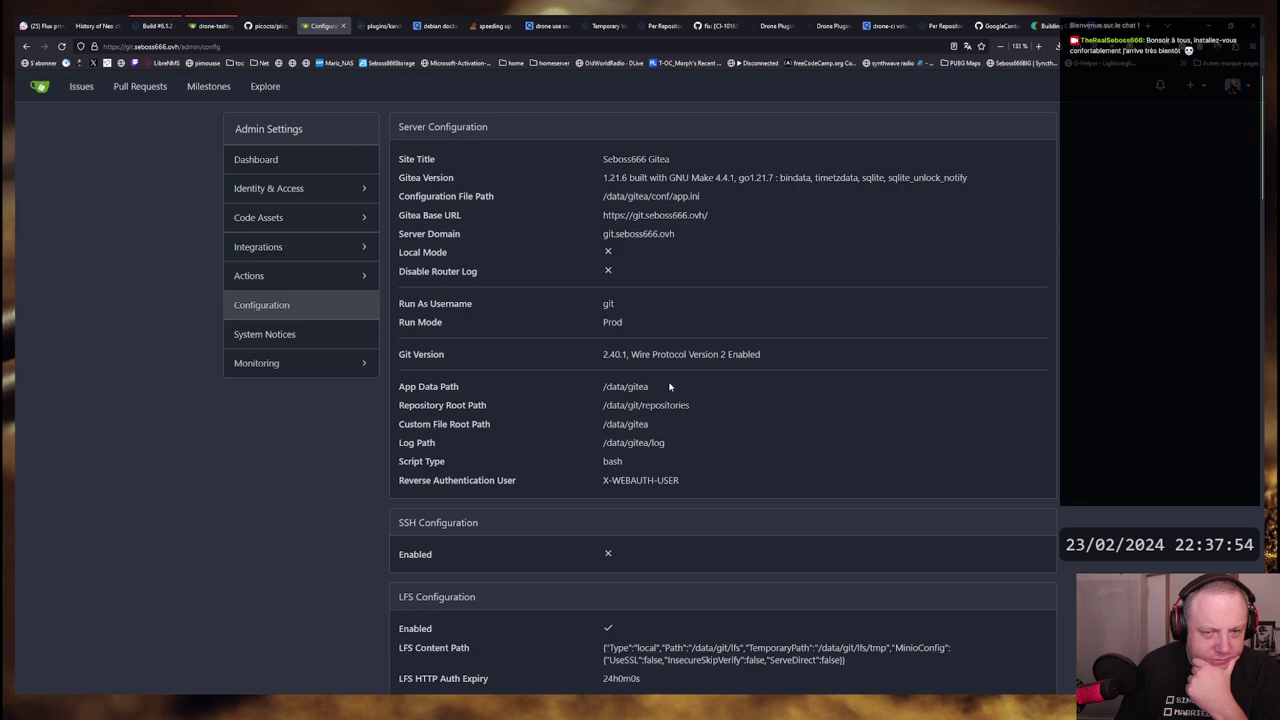
{"action": "scroll", "coordinate": [615, 180], "scroll_direction": "down", "scroll_amount": 3}
{"action": "scroll", "coordinate": [620, 194], "scroll_direction": "up", "scroll_amount": 3}
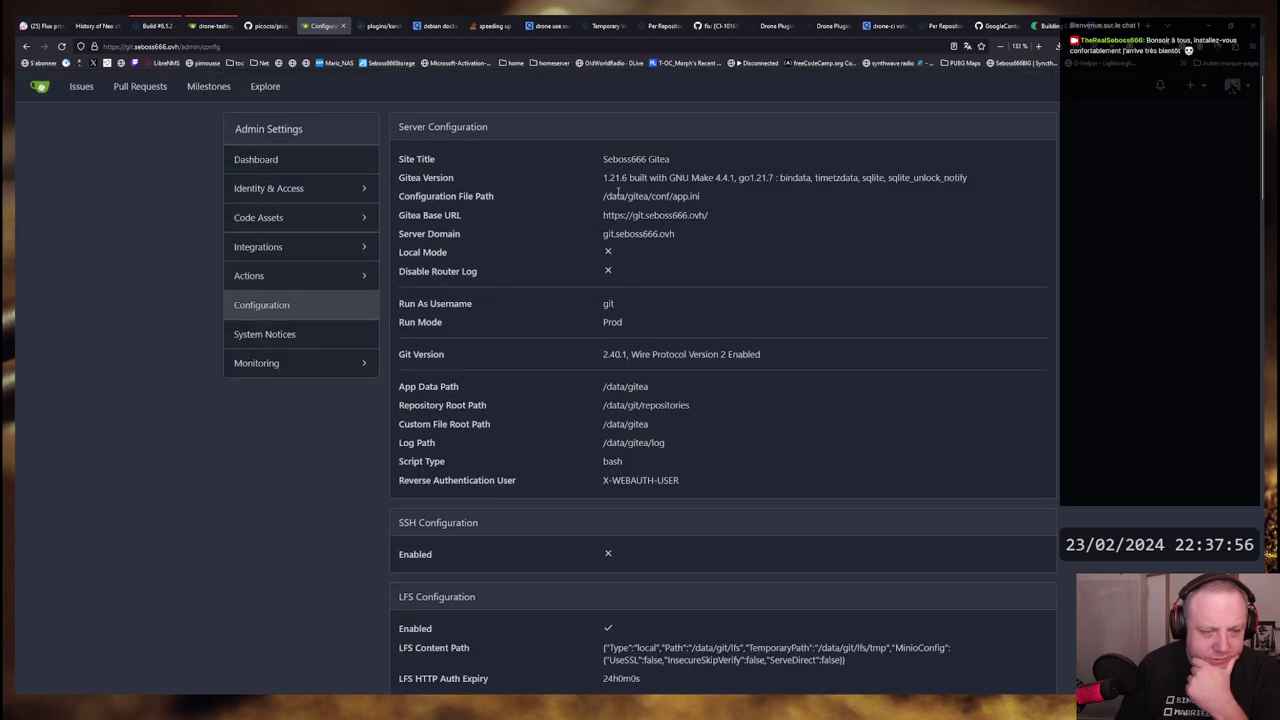
Check the user emails, authentication sources and organizations in the identity and access administration
{"action": "left_click", "coordinate": [260, 189]}
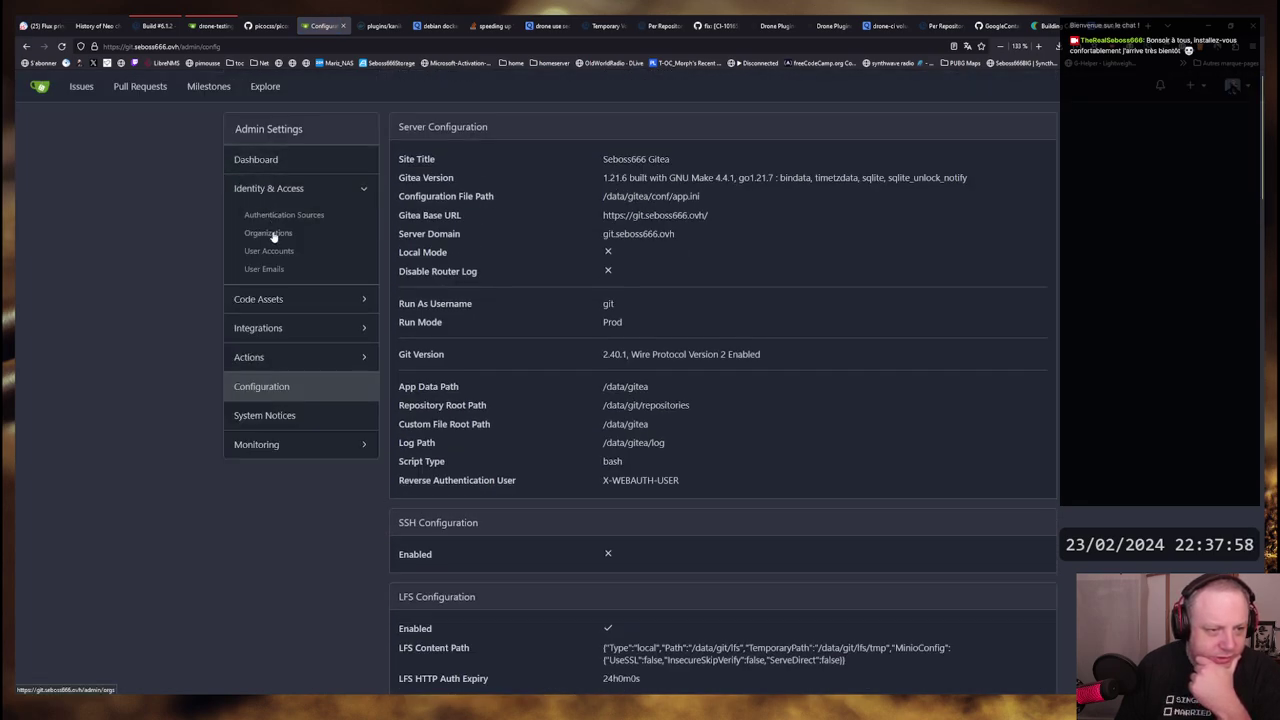
{"action": "left_click", "coordinate": [264, 270]}
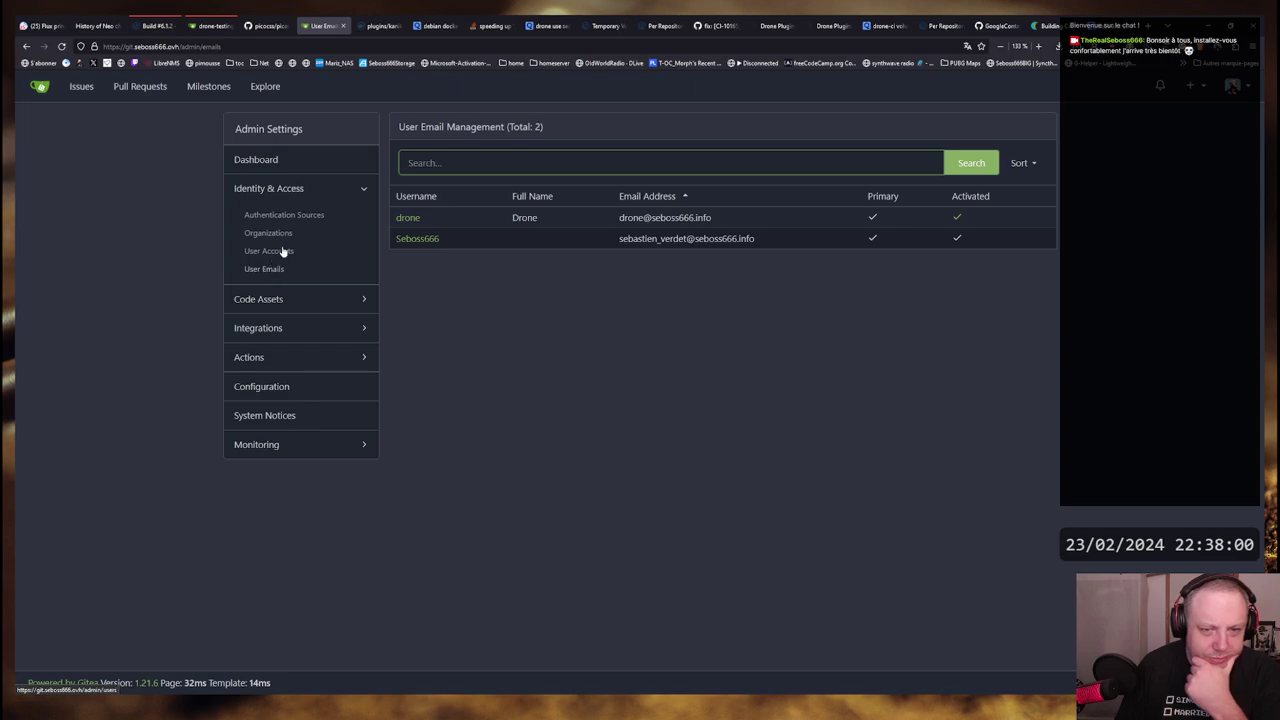
{"action": "double_click", "coordinate": [621, 217]}
{"action": "left_click", "coordinate": [524, 217]}
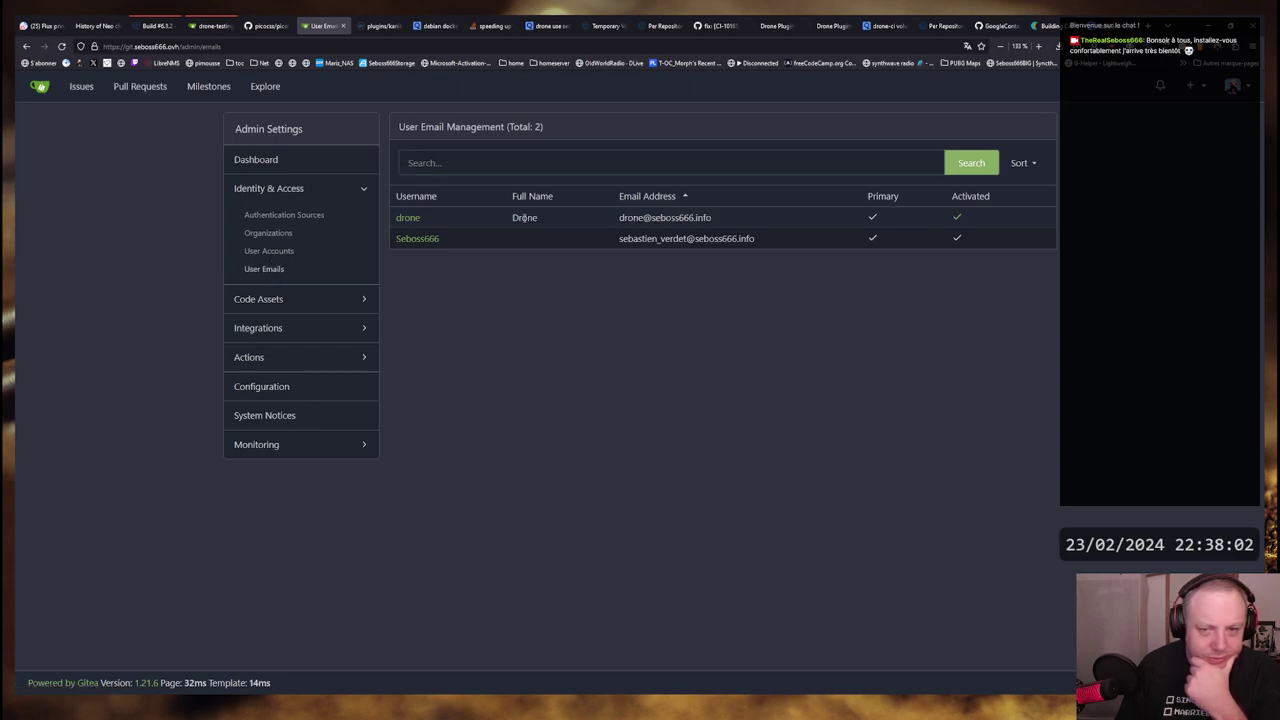
{"action": "left_click", "coordinate": [268, 213]}
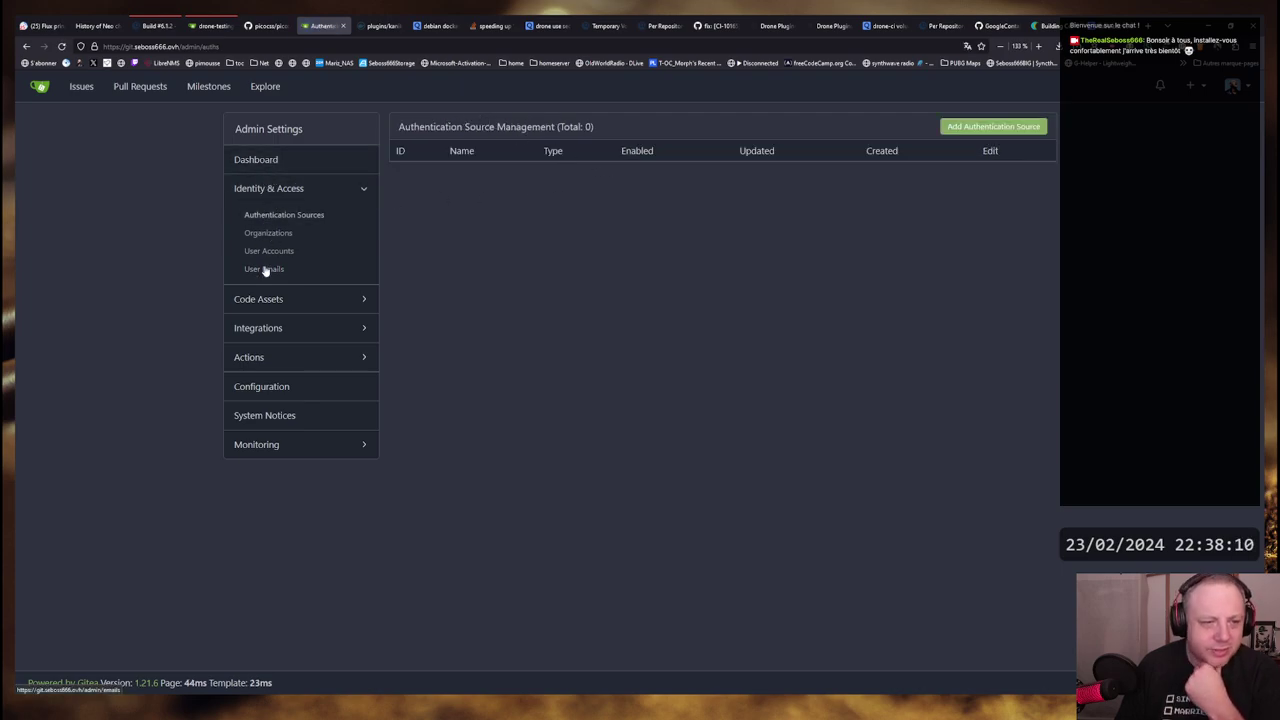
{"action": "left_click", "coordinate": [266, 250]}
{"action": "left_click", "coordinate": [268, 232]}
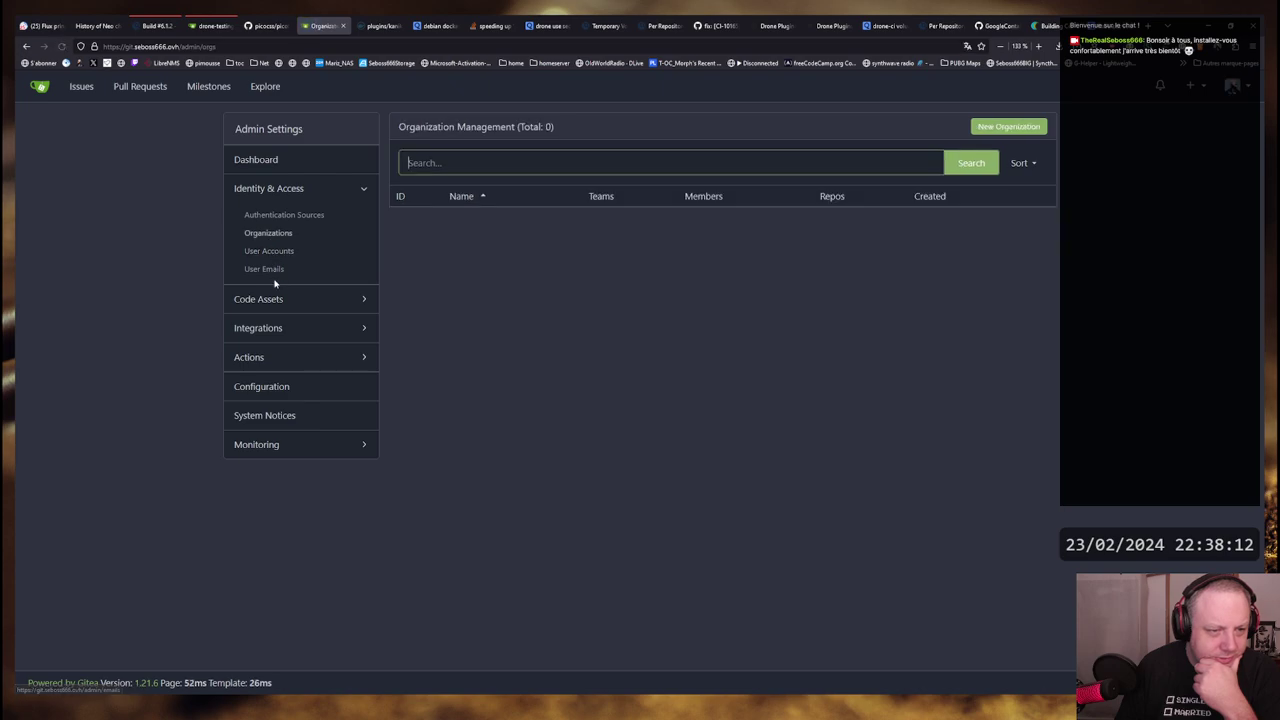
Open the drone user account for editing and examine its authentication source, visibility, repository limit and permission options
{"action": "left_click", "coordinate": [269, 251]}
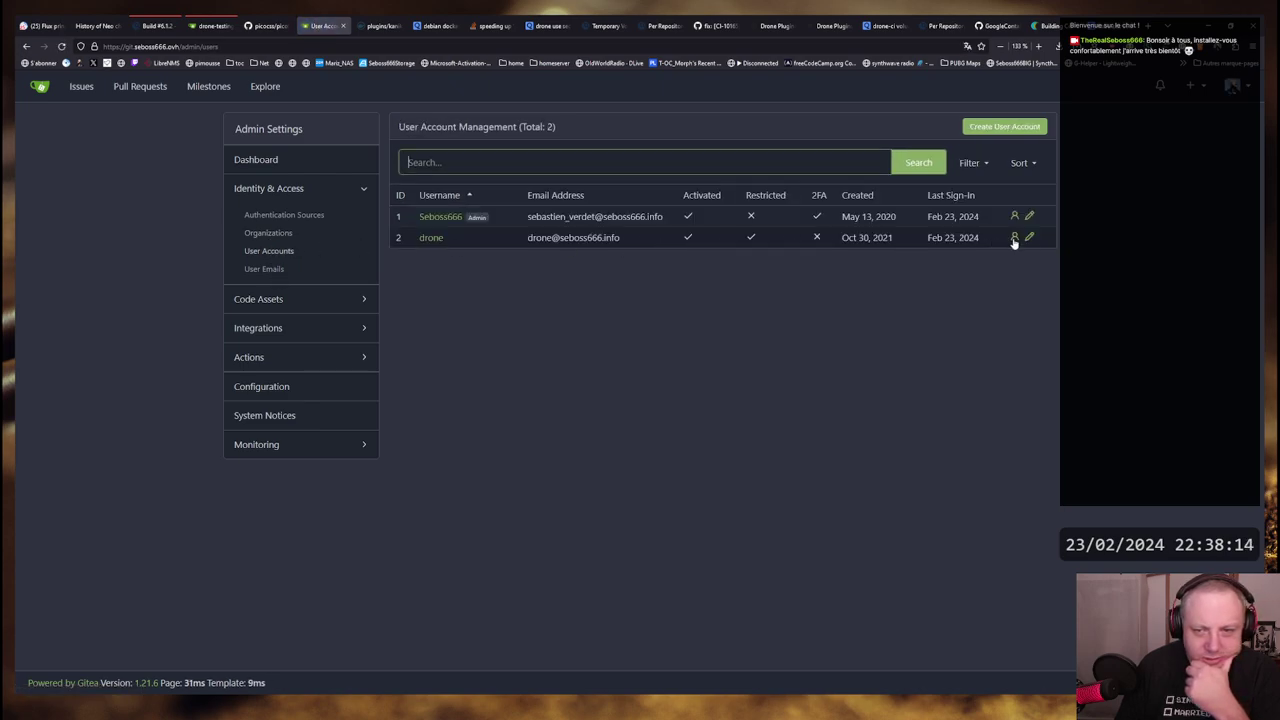
{"action": "left_click", "coordinate": [1029, 237]}
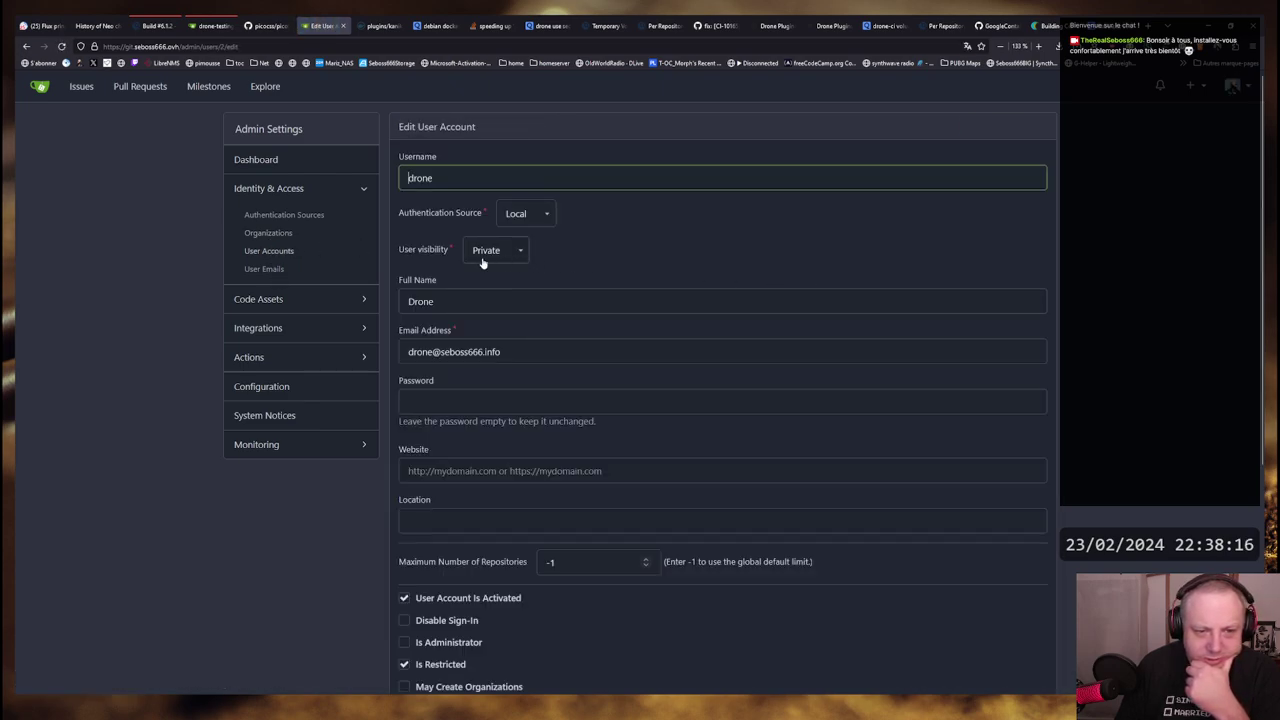
{"action": "left_click", "coordinate": [543, 211]}
{"action": "left_click", "coordinate": [515, 237]}
{"action": "scroll", "coordinate": [762, 225], "scroll_direction": "down", "scroll_amount": 1}
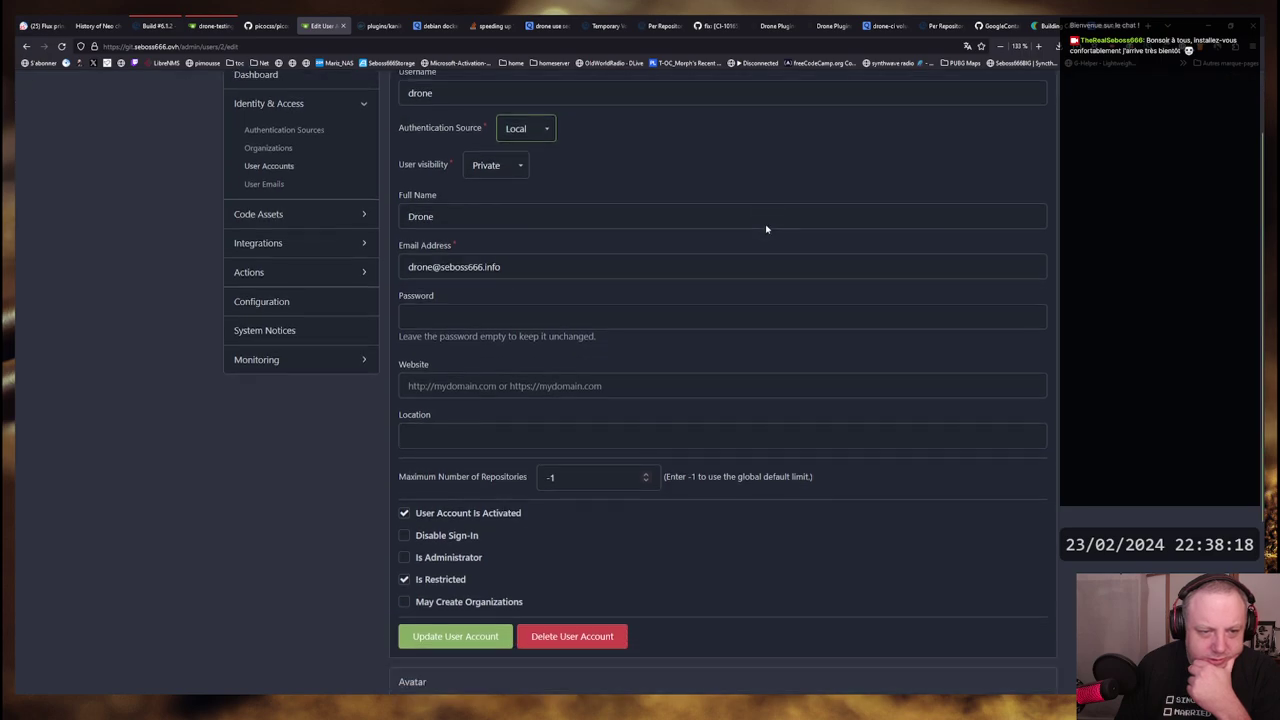
{"action": "scroll", "coordinate": [766, 227], "scroll_direction": "down", "scroll_amount": 1}
{"action": "scroll", "coordinate": [548, 364], "scroll_direction": "down", "scroll_amount": 1}
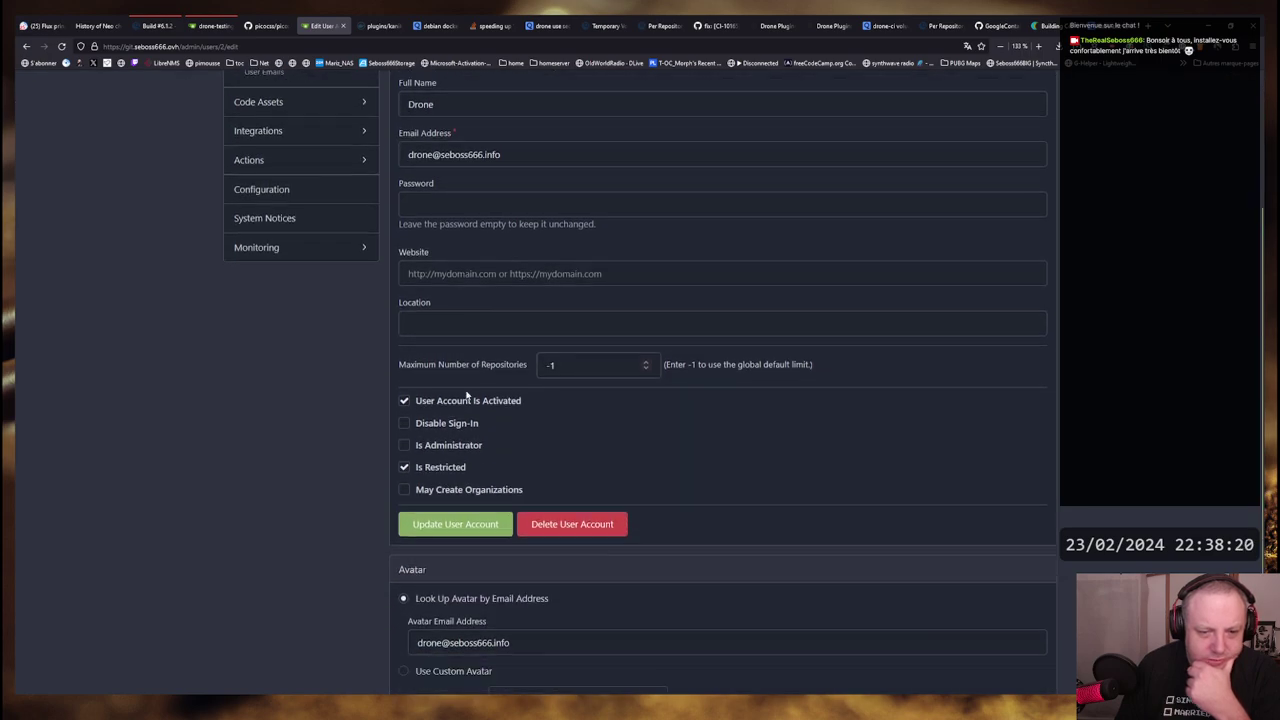
{"action": "scroll", "coordinate": [600, 378], "scroll_direction": "down", "scroll_amount": 1}
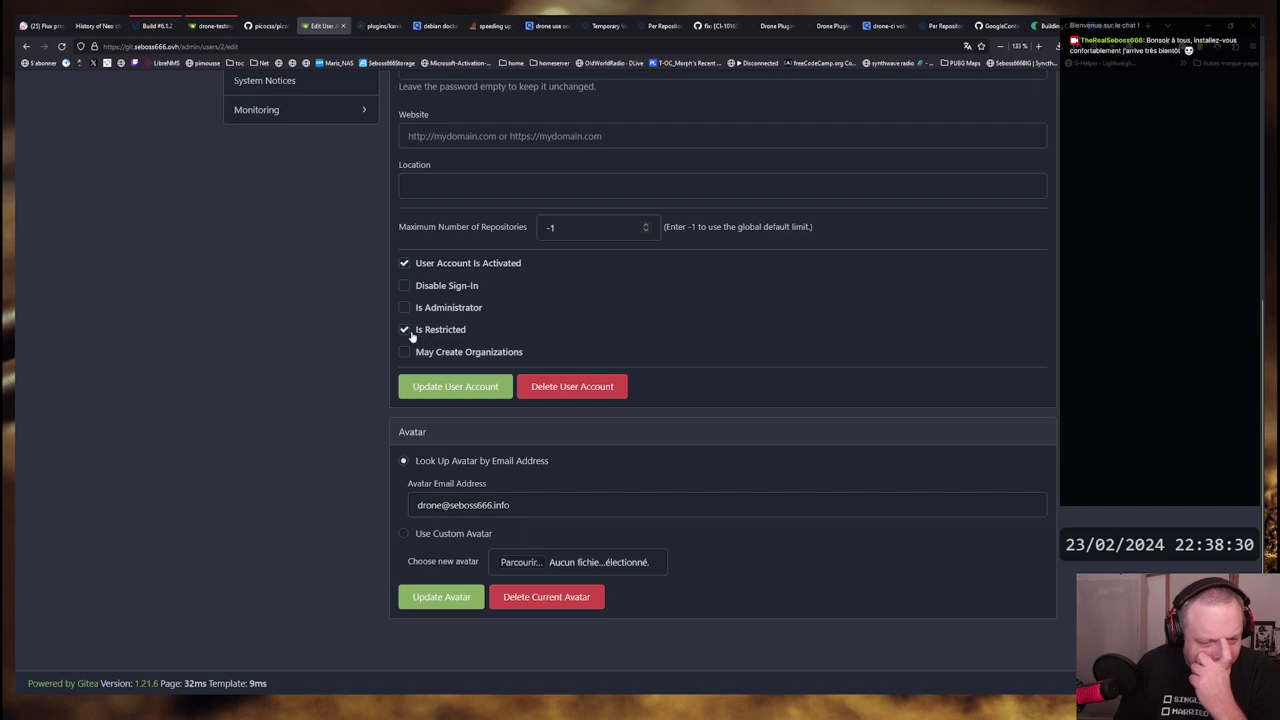
{"action": "scroll", "coordinate": [296, 329], "scroll_direction": "up", "scroll_amount": 5}
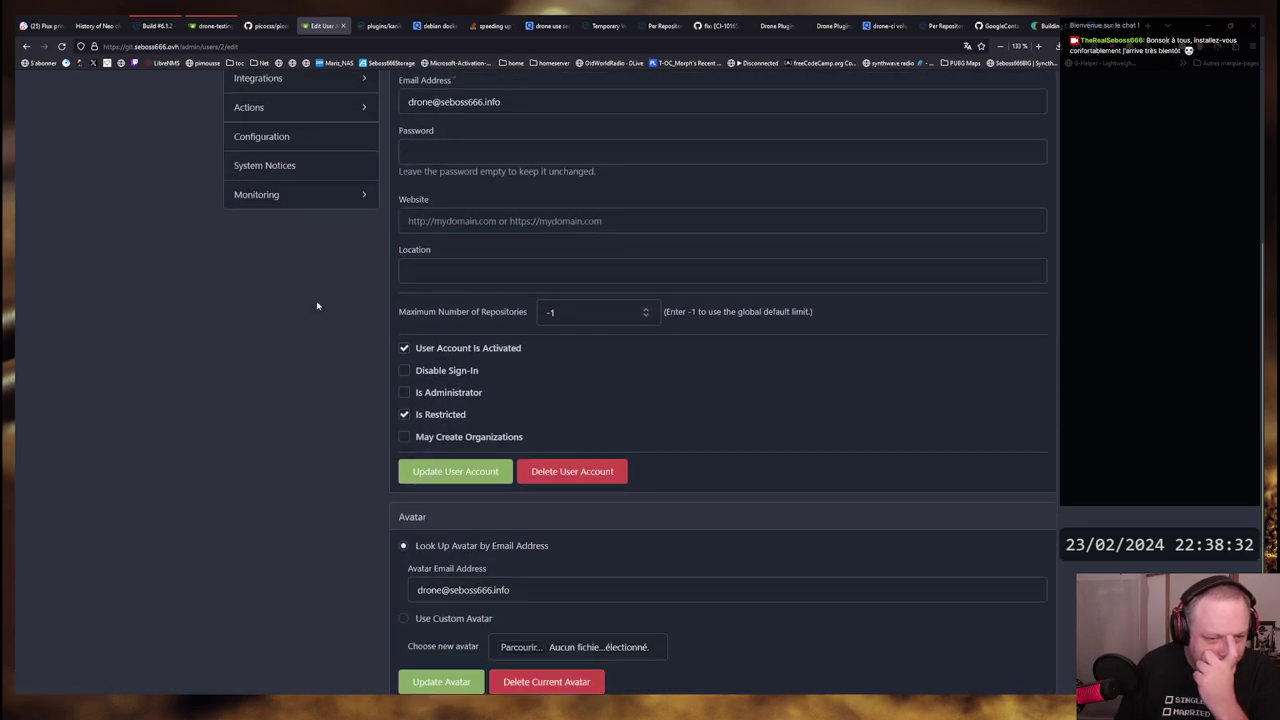
{"action": "scroll", "coordinate": [323, 333], "scroll_direction": "up", "scroll_amount": 1}
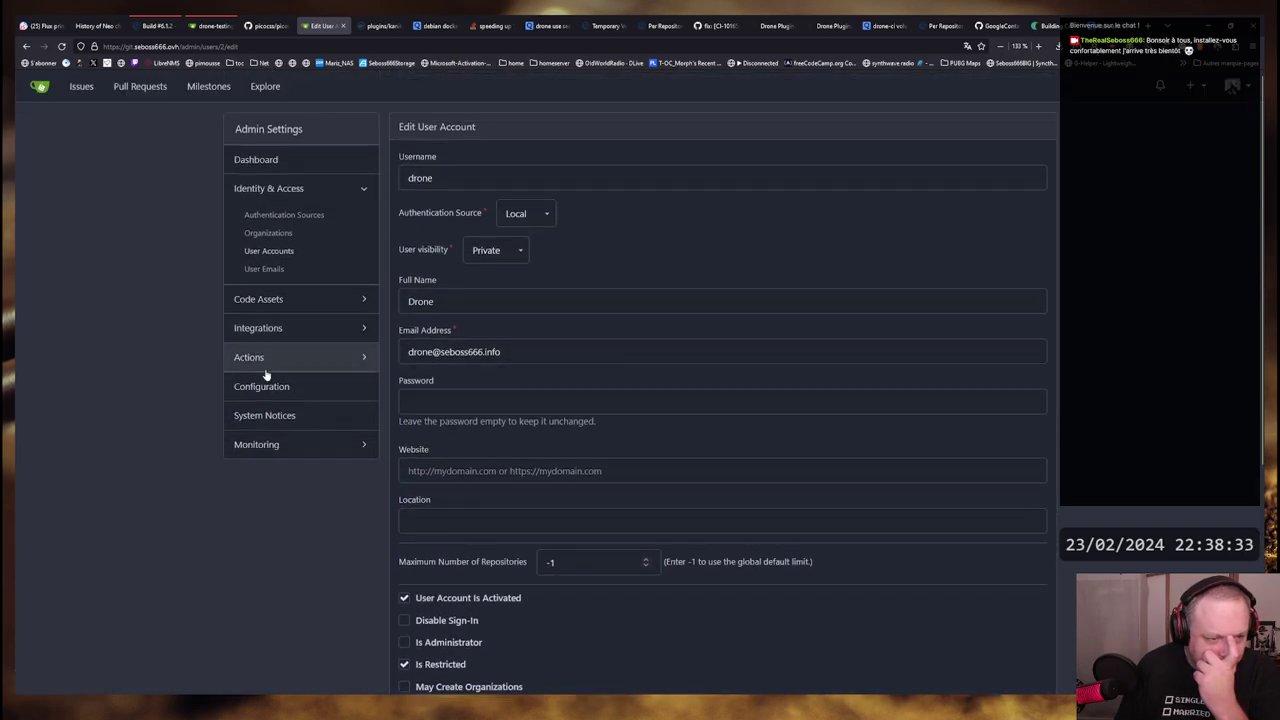
Look through the monitoring, actions and integrations sections and view the instance's OAuth2 applications
{"action": "left_click", "coordinate": [285, 445]}
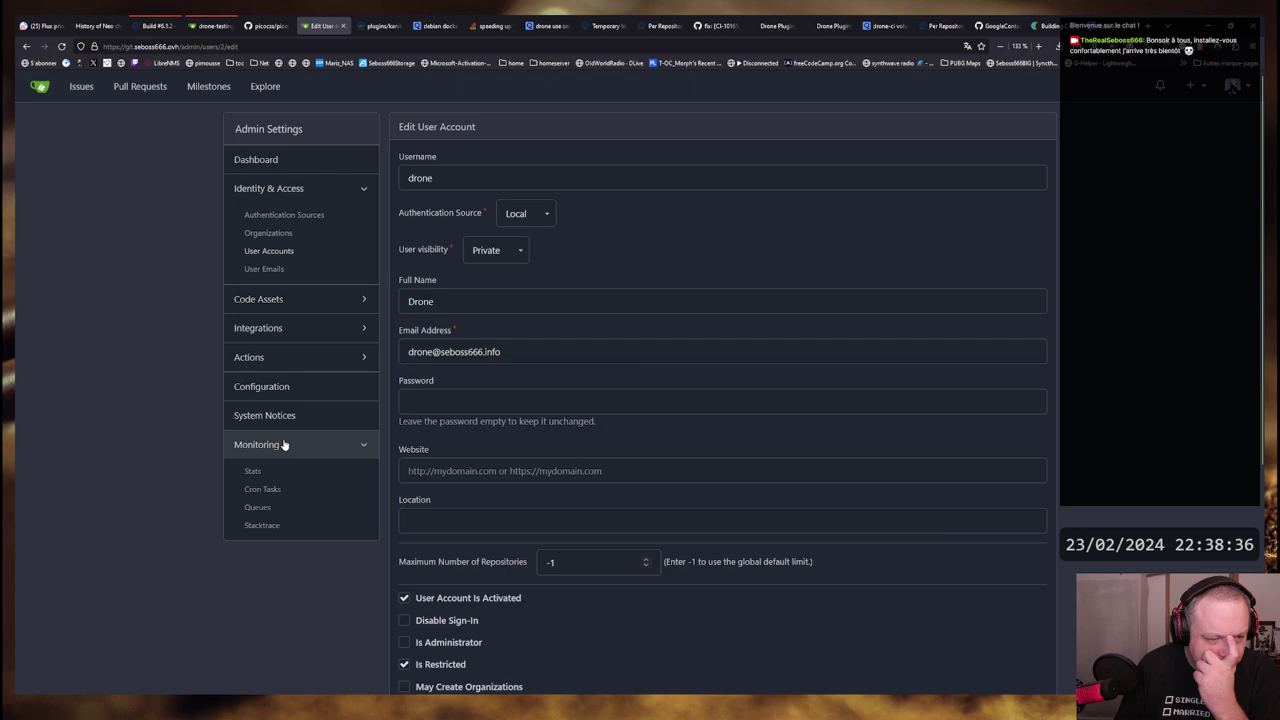
{"action": "left_click", "coordinate": [285, 445]}
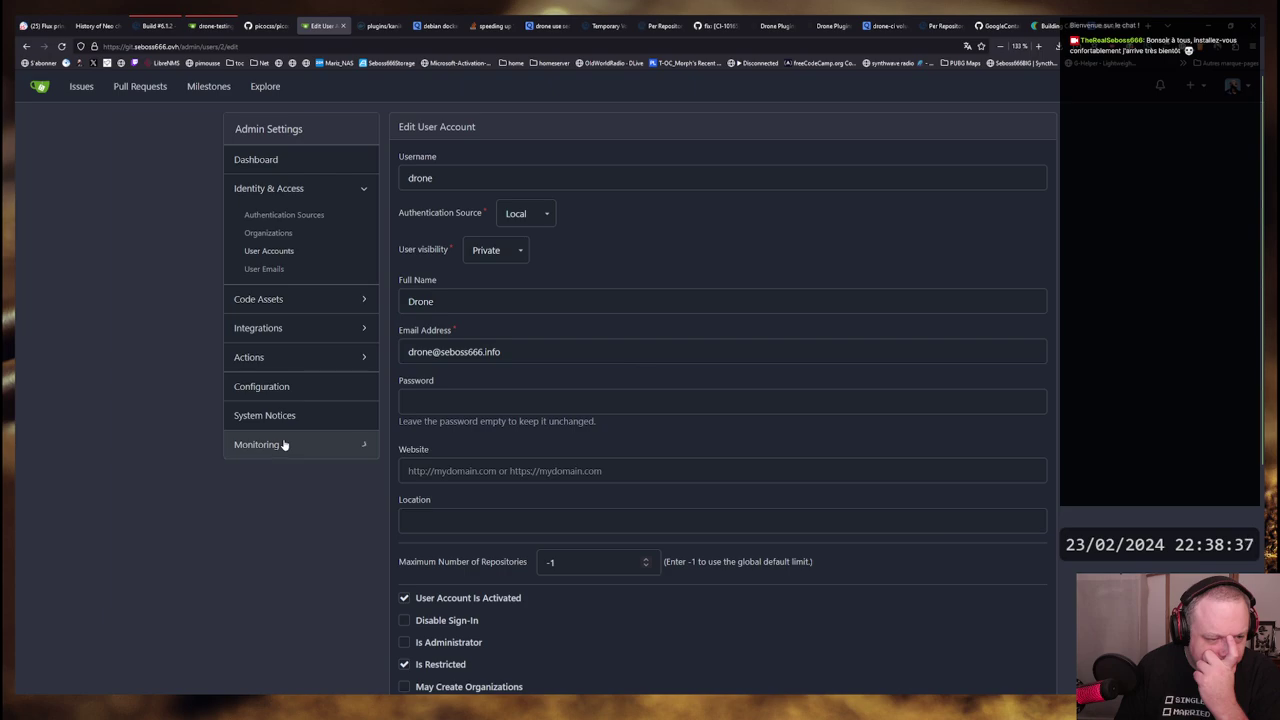
{"action": "left_click", "coordinate": [271, 359]}
{"action": "left_click", "coordinate": [271, 359]}
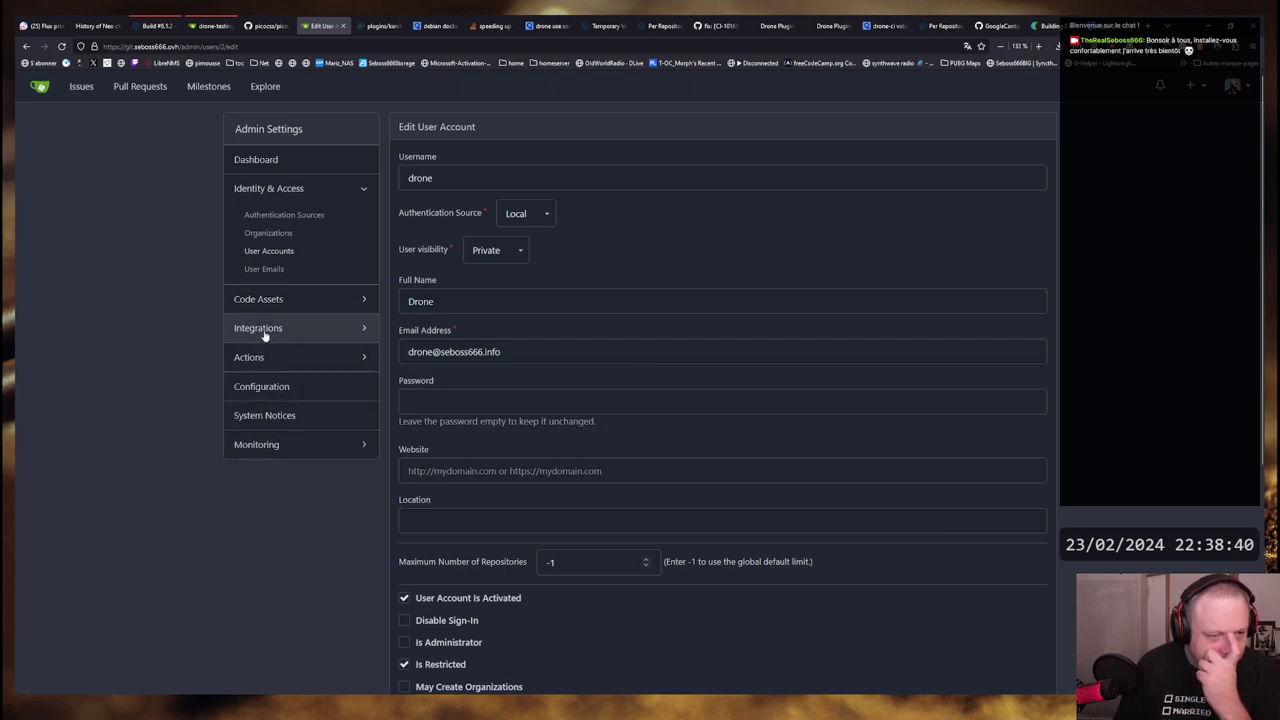
{"action": "left_click", "coordinate": [265, 335]}
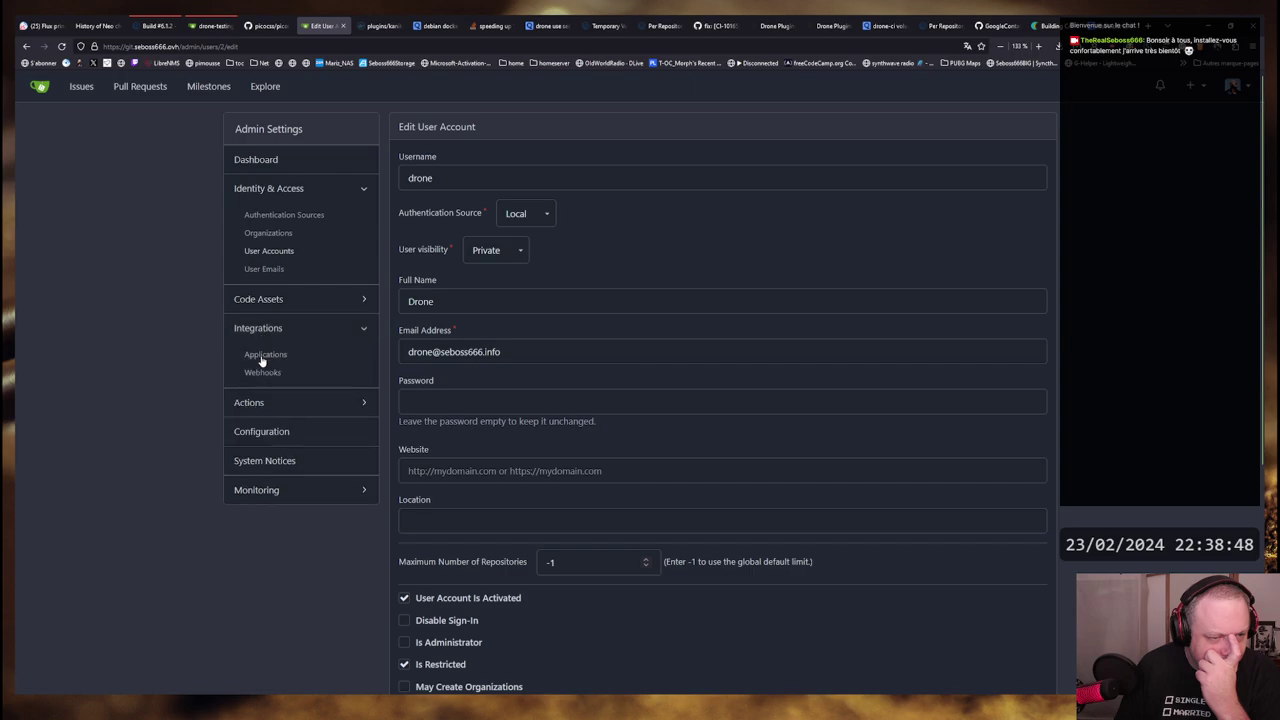
{"action": "left_click", "coordinate": [264, 356]}
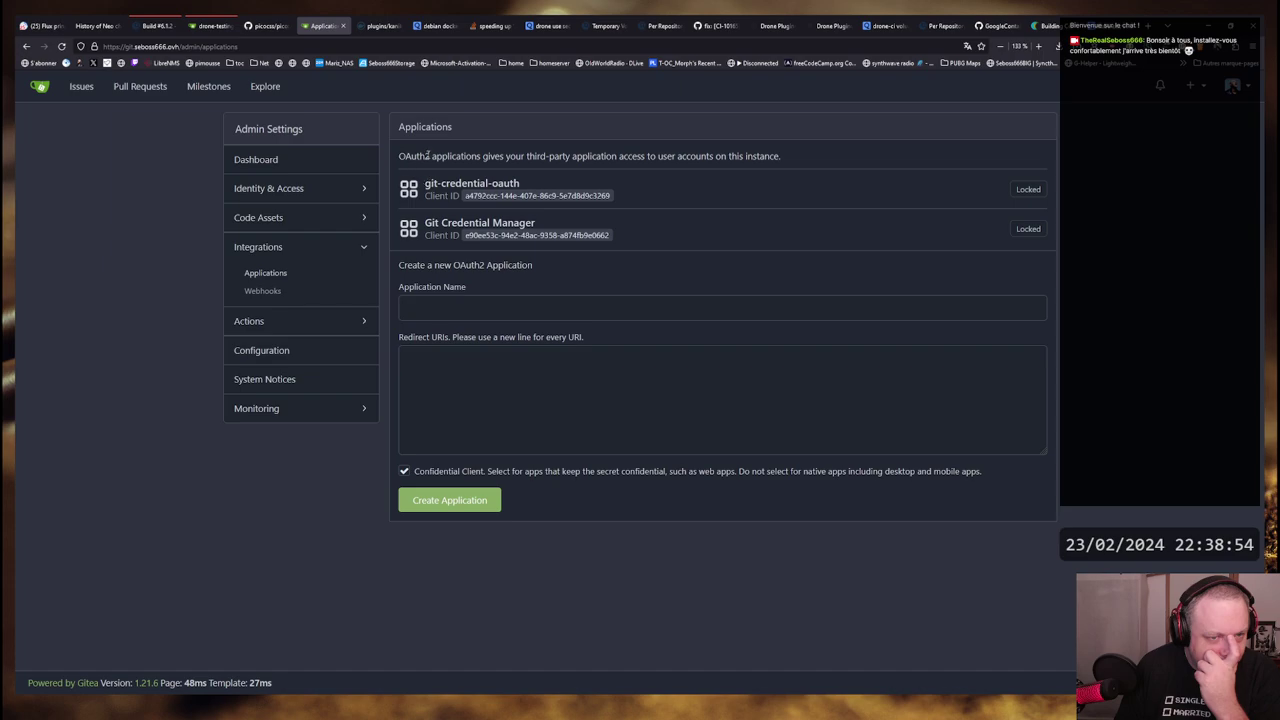
Review the maintenance operations and system status on the administration dashboard
{"action": "left_click", "coordinate": [275, 160]}
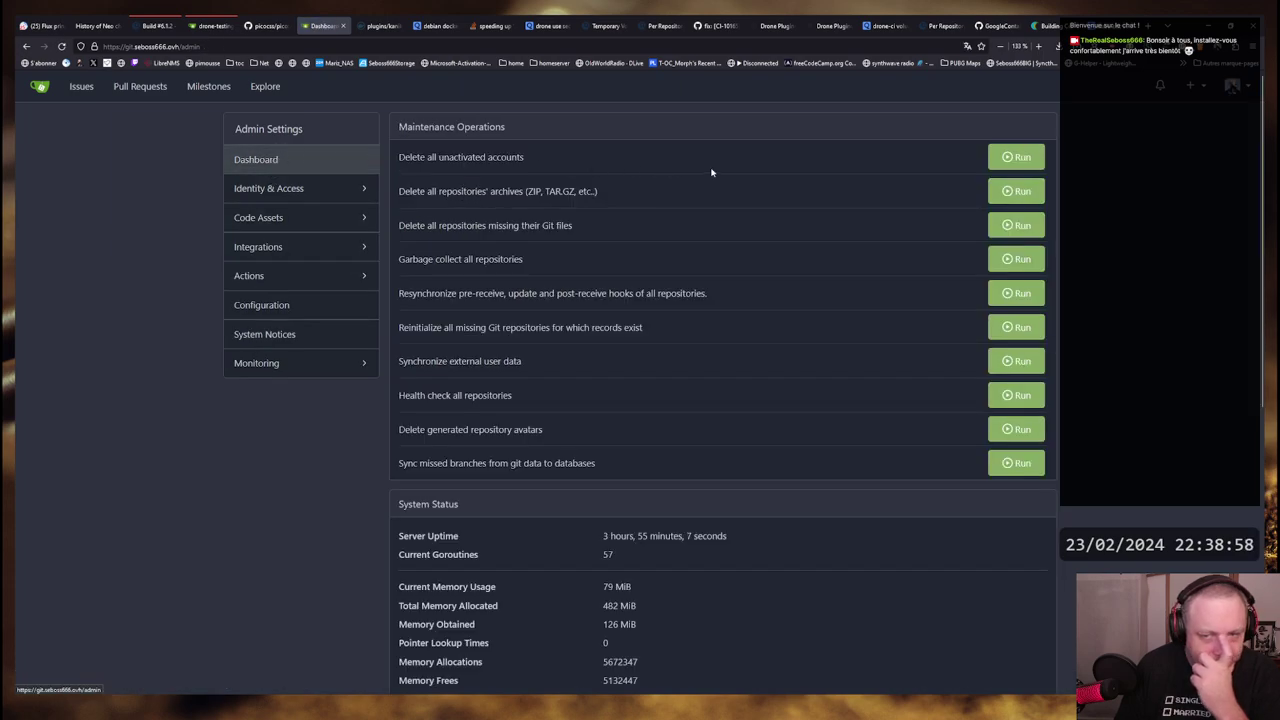
{"action": "scroll", "coordinate": [703, 278], "scroll_direction": "down", "scroll_amount": 3}
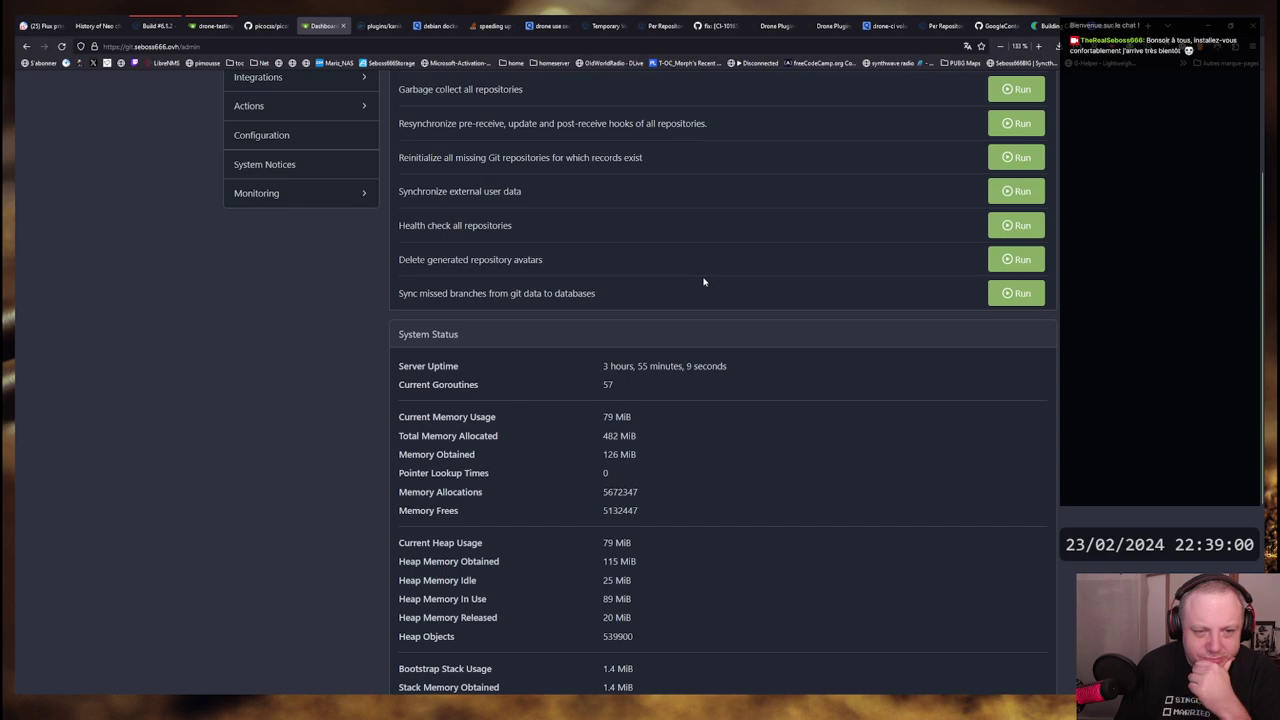
{"action": "scroll", "coordinate": [531, 299], "scroll_direction": "down", "scroll_amount": 1}
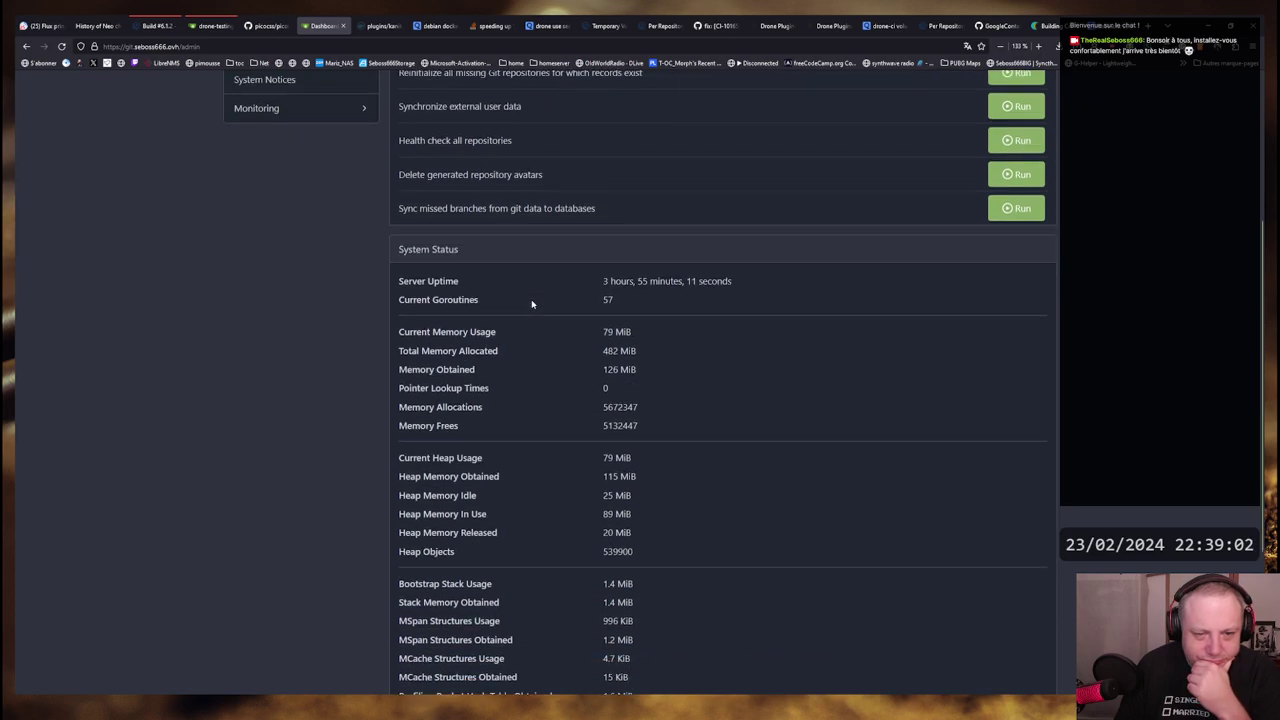
{"action": "scroll", "coordinate": [530, 295], "scroll_direction": "down", "scroll_amount": 4}
{"action": "scroll", "coordinate": [532, 291], "scroll_direction": "up", "scroll_amount": 4}
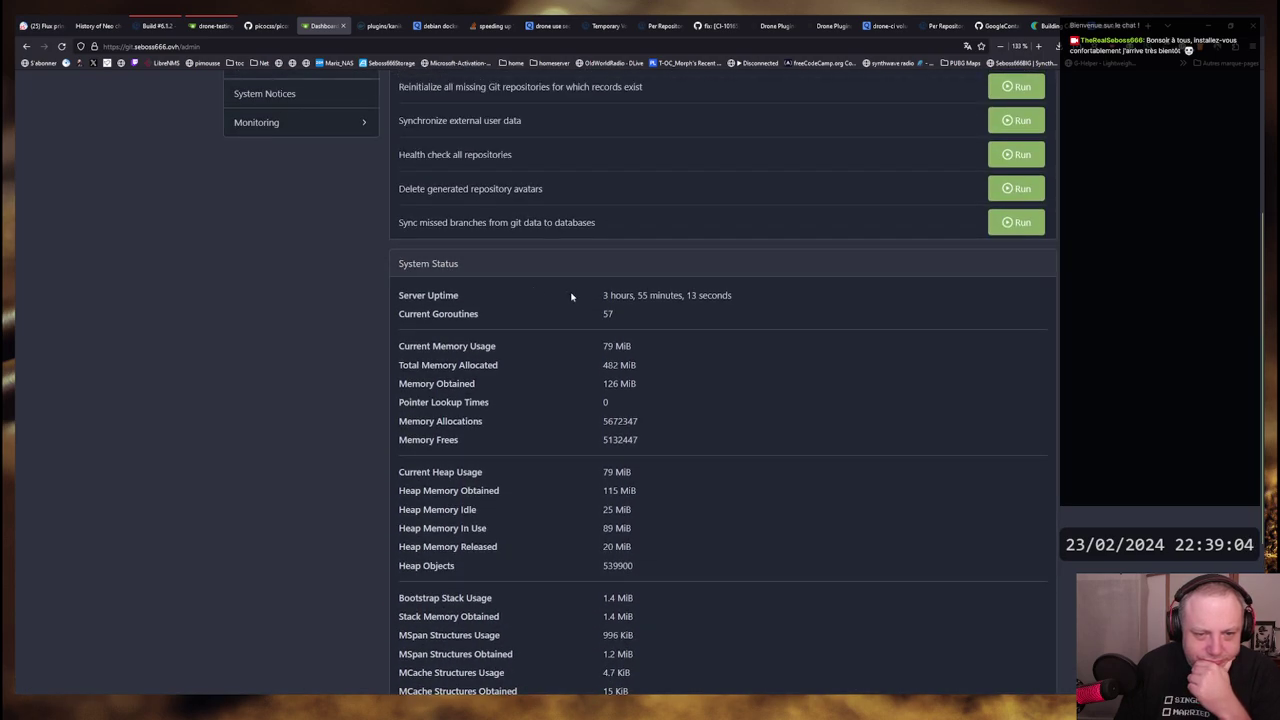
{"action": "scroll", "coordinate": [520, 280], "scroll_direction": "up", "scroll_amount": 5}
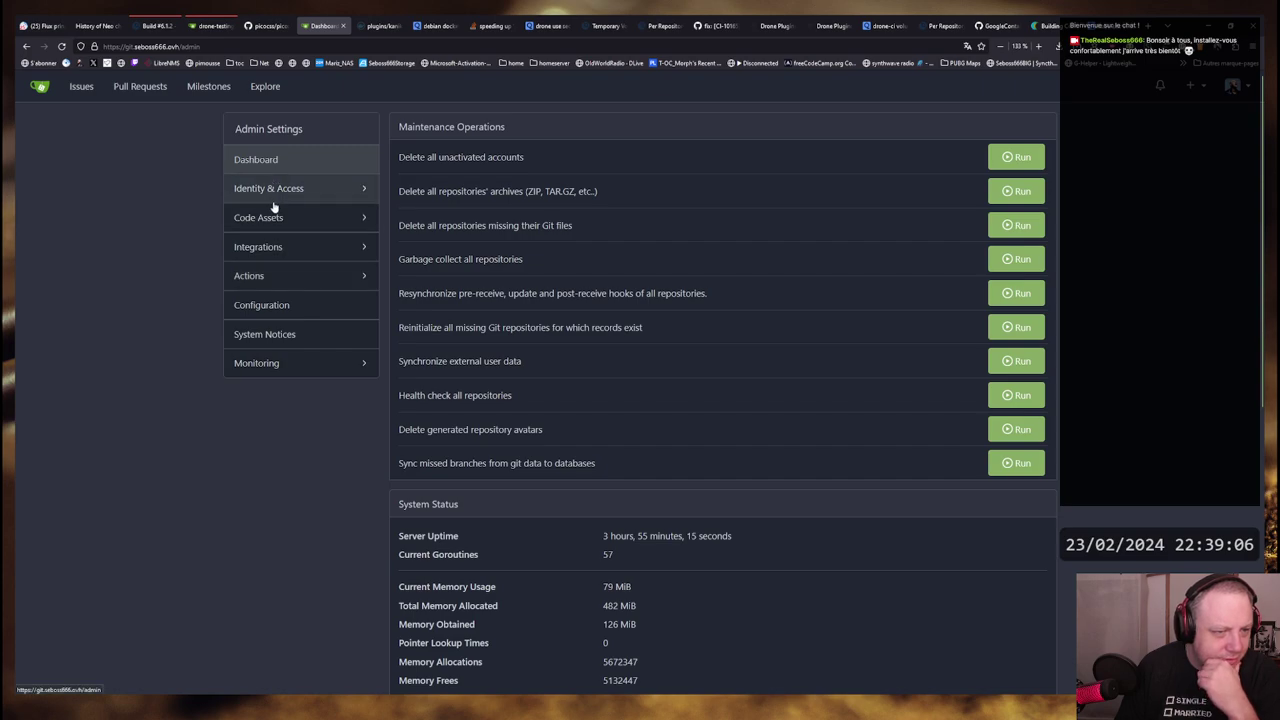
{"action": "left_click", "coordinate": [256, 218]}
{"action": "left_click", "coordinate": [258, 218]}
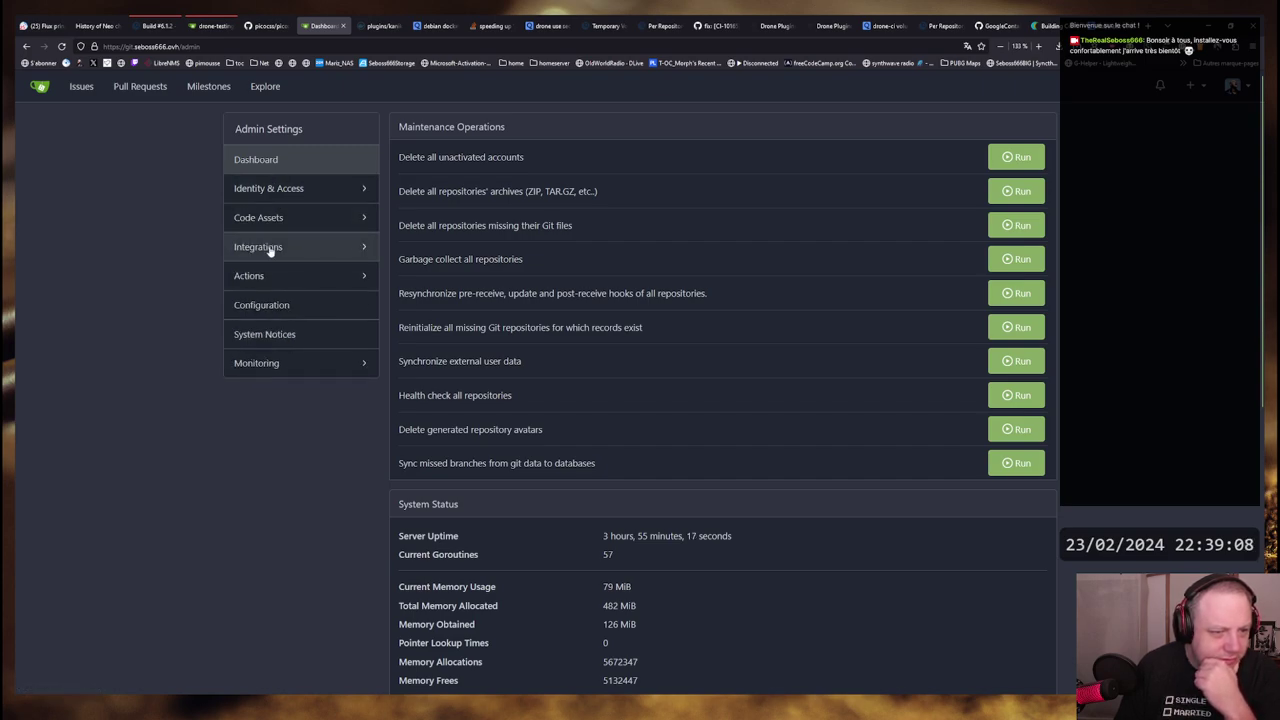
{"action": "left_click", "coordinate": [266, 221]}
{"action": "left_click", "coordinate": [258, 218]}
{"action": "left_click", "coordinate": [258, 248]}
{"action": "left_click", "coordinate": [262, 247]}
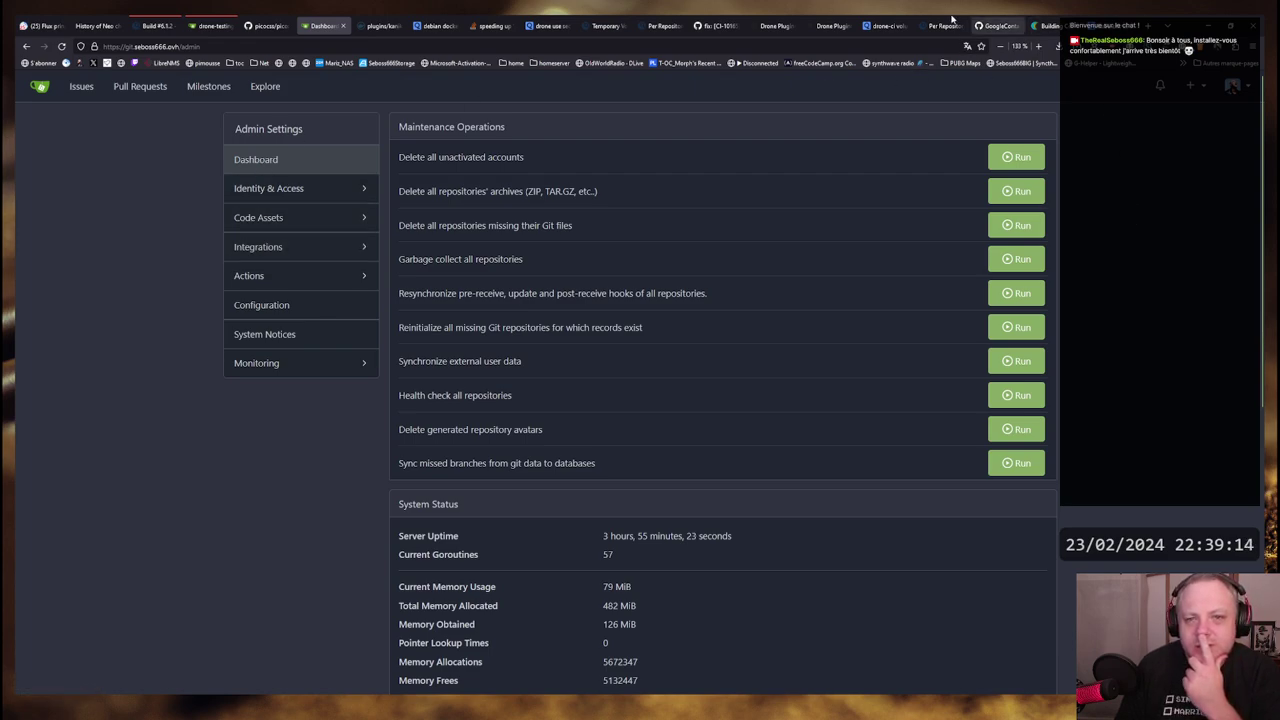
Open the drone user's profile from the user accounts list and check its repositories and packages
{"action": "left_click", "coordinate": [258, 190]}
{"action": "left_click", "coordinate": [253, 251]}
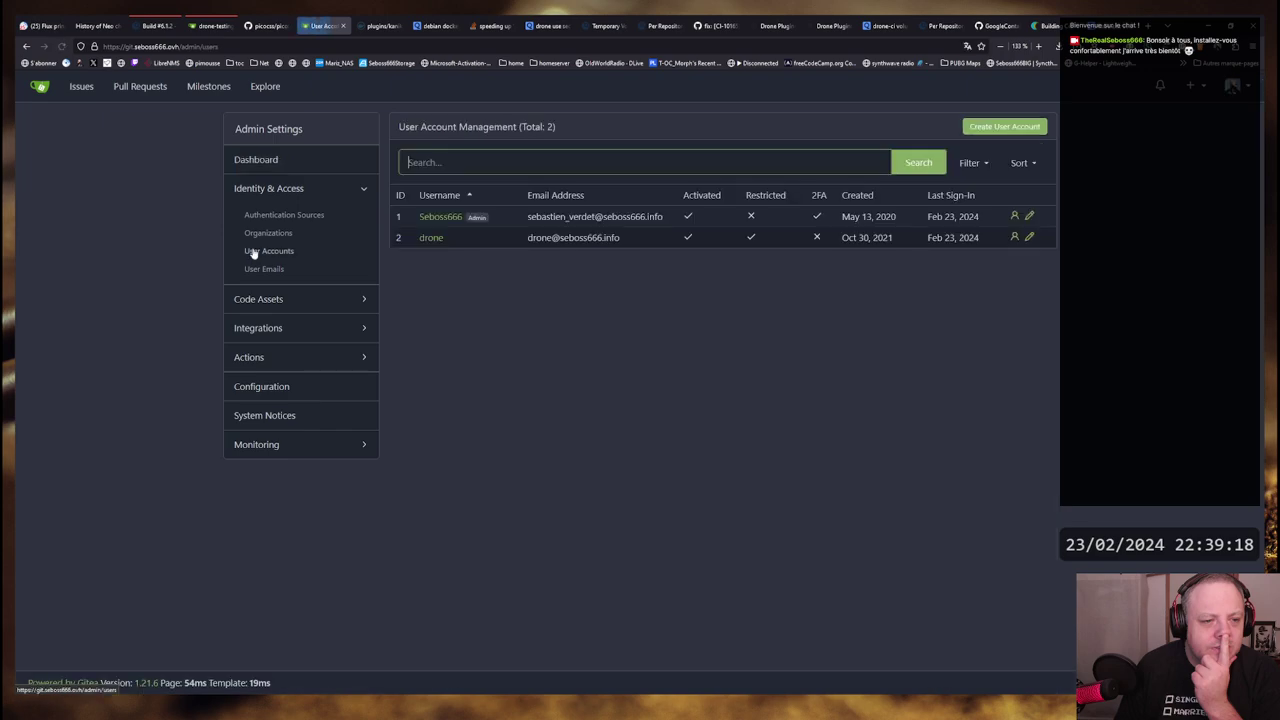
{"action": "left_click", "coordinate": [429, 238]}
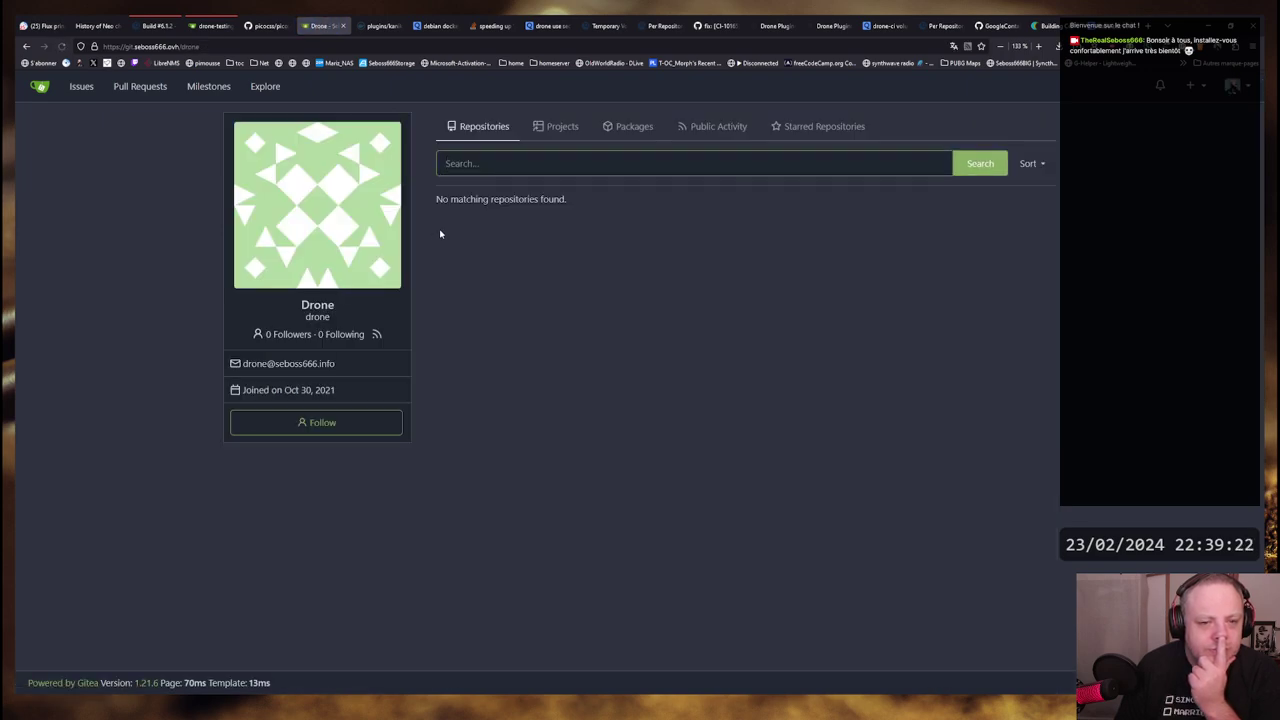
{"action": "left_click", "coordinate": [645, 137]}
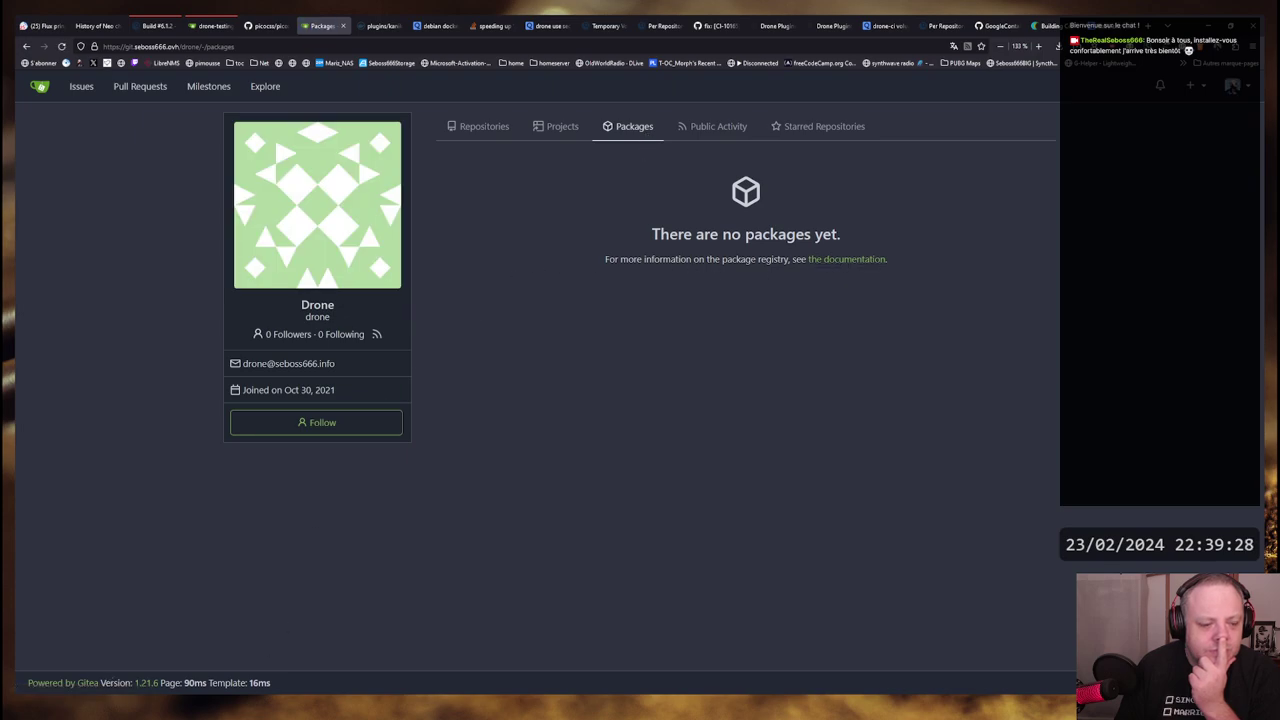
Switch to the terminal, open a new Ubuntu-22.04 session and detach it into its own window
{"action": "key", "text": "alt+Tab"}
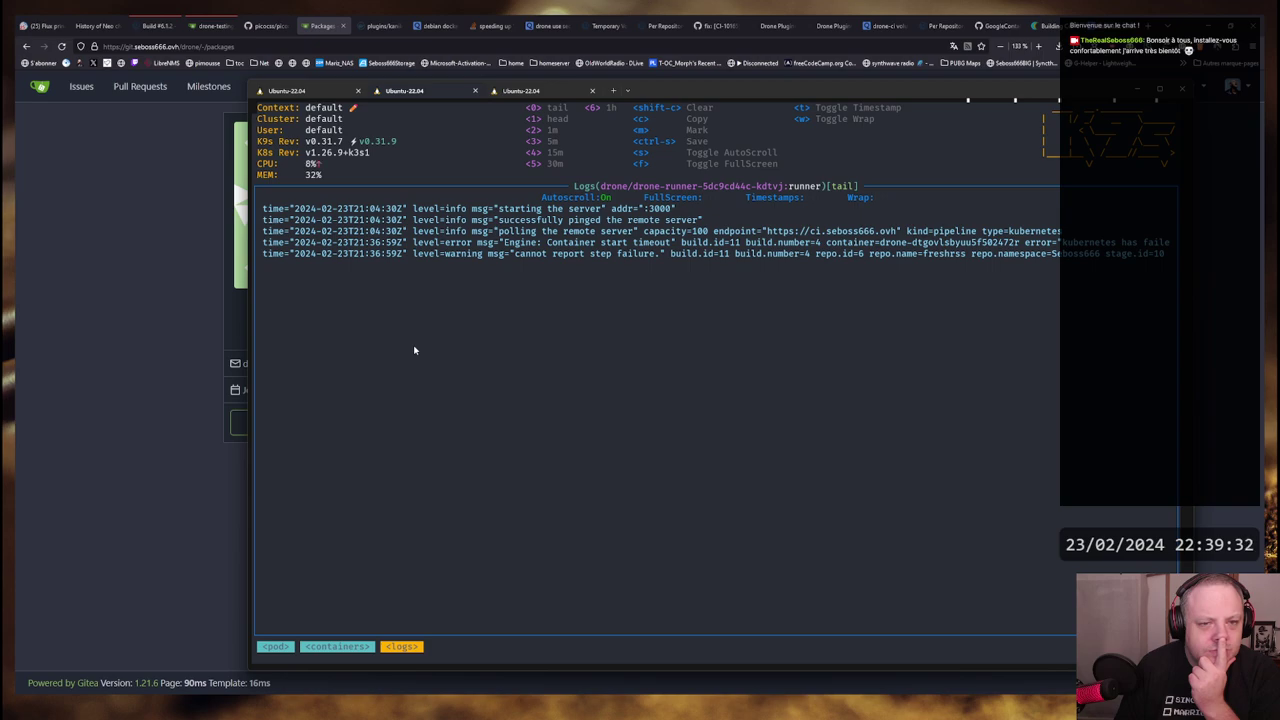
{"action": "left_click", "coordinate": [547, 91]}
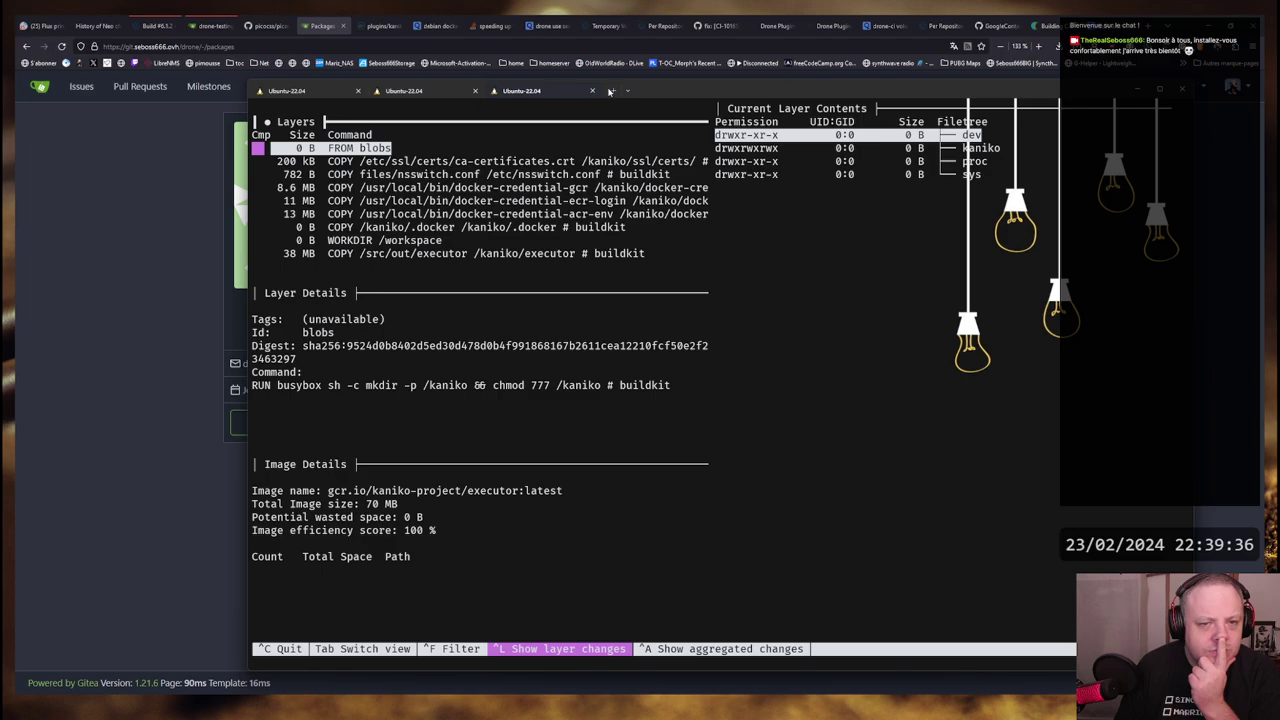
{"action": "key", "text": "ctrl+shift+t"}
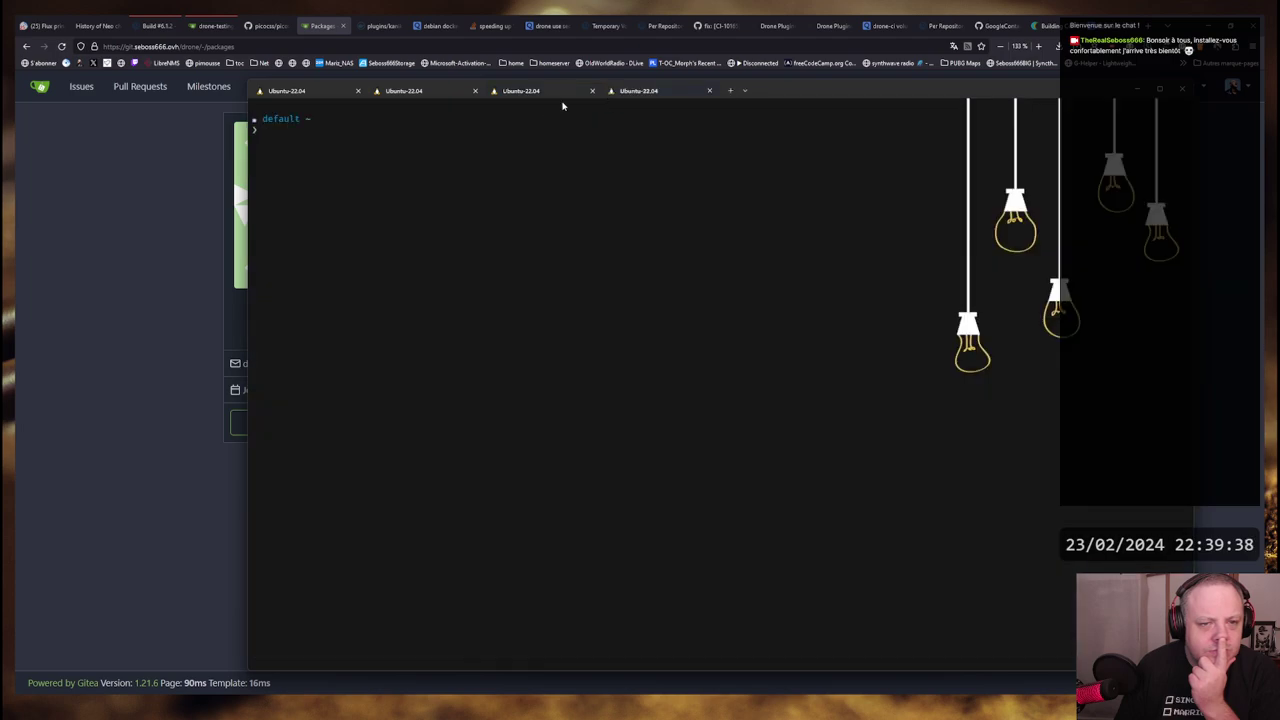
{"action": "left_click_drag", "start_coordinate": [651, 90], "coordinate": [210, 288]}
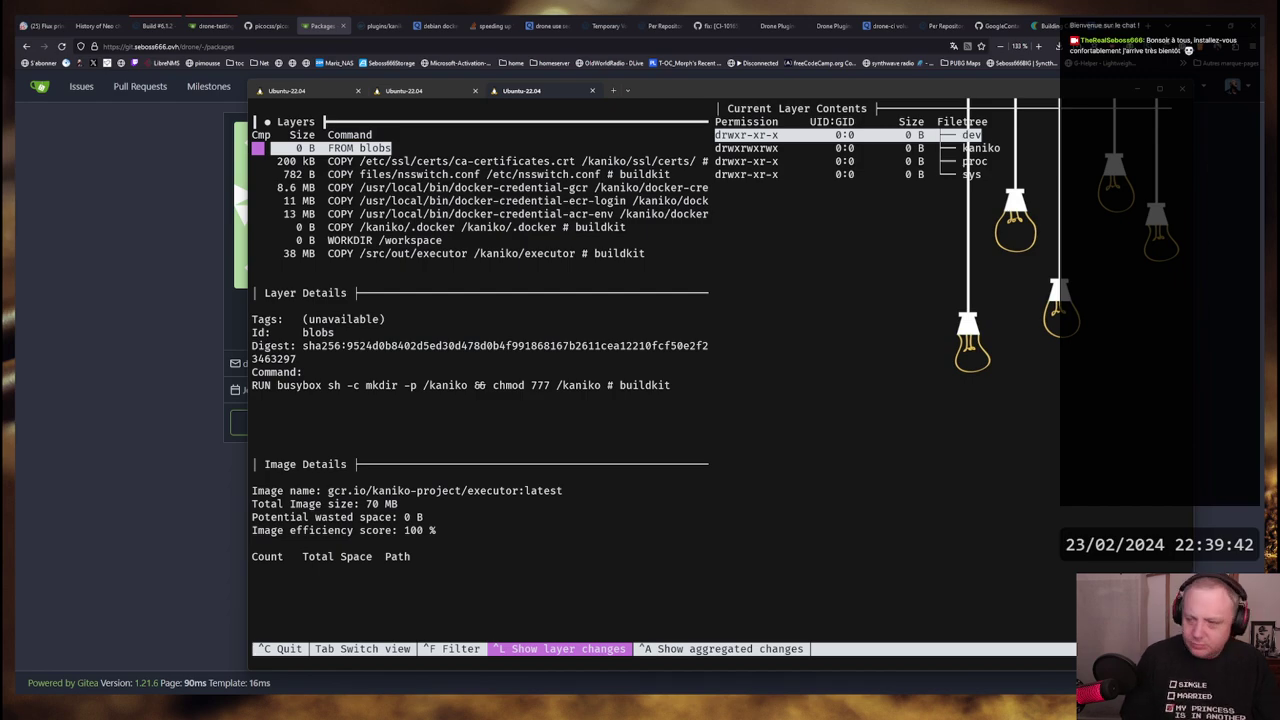
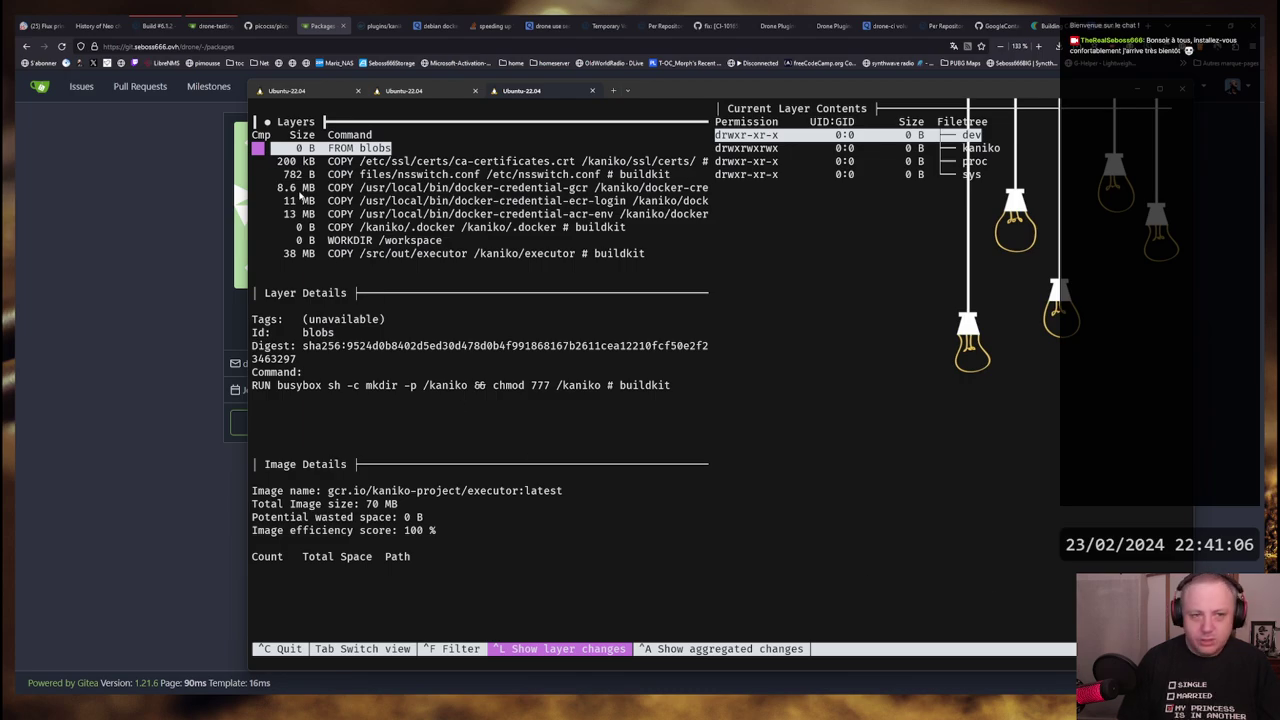
Return to the browser, reload the drone account's packages and open the nginx container package
{"action": "left_click", "coordinate": [200, 26]}
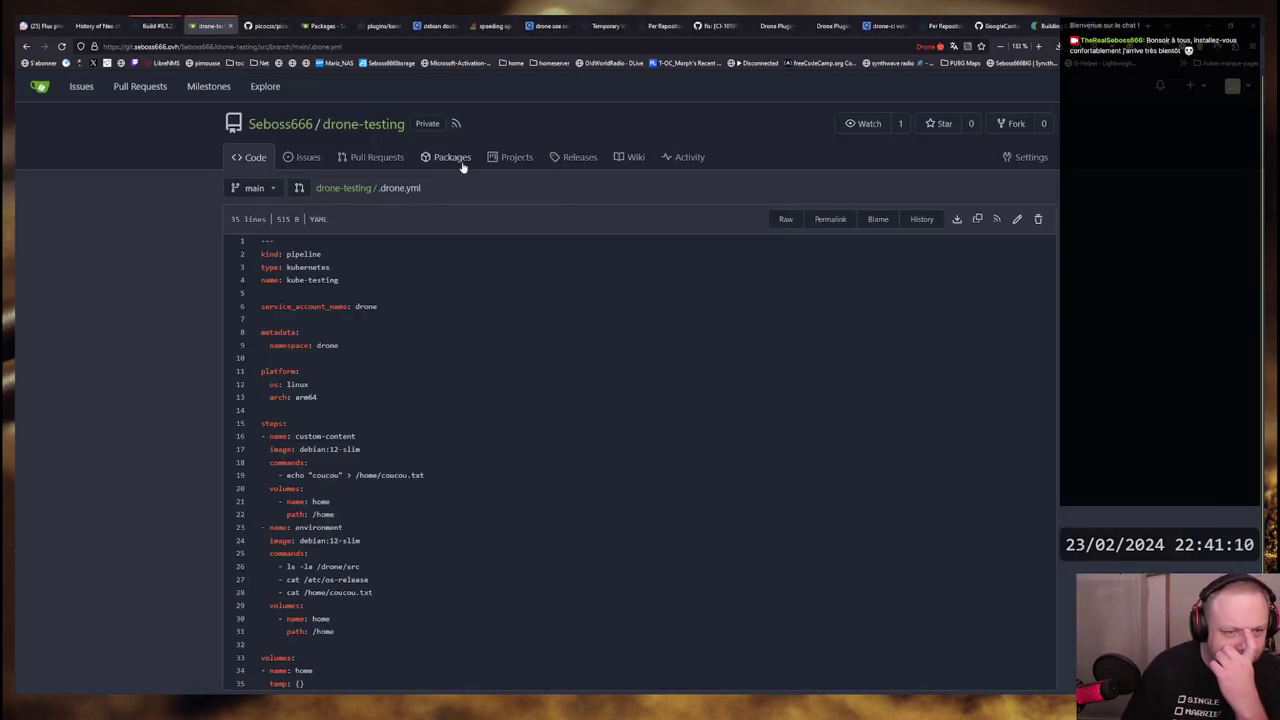
{"action": "left_click", "coordinate": [322, 26]}
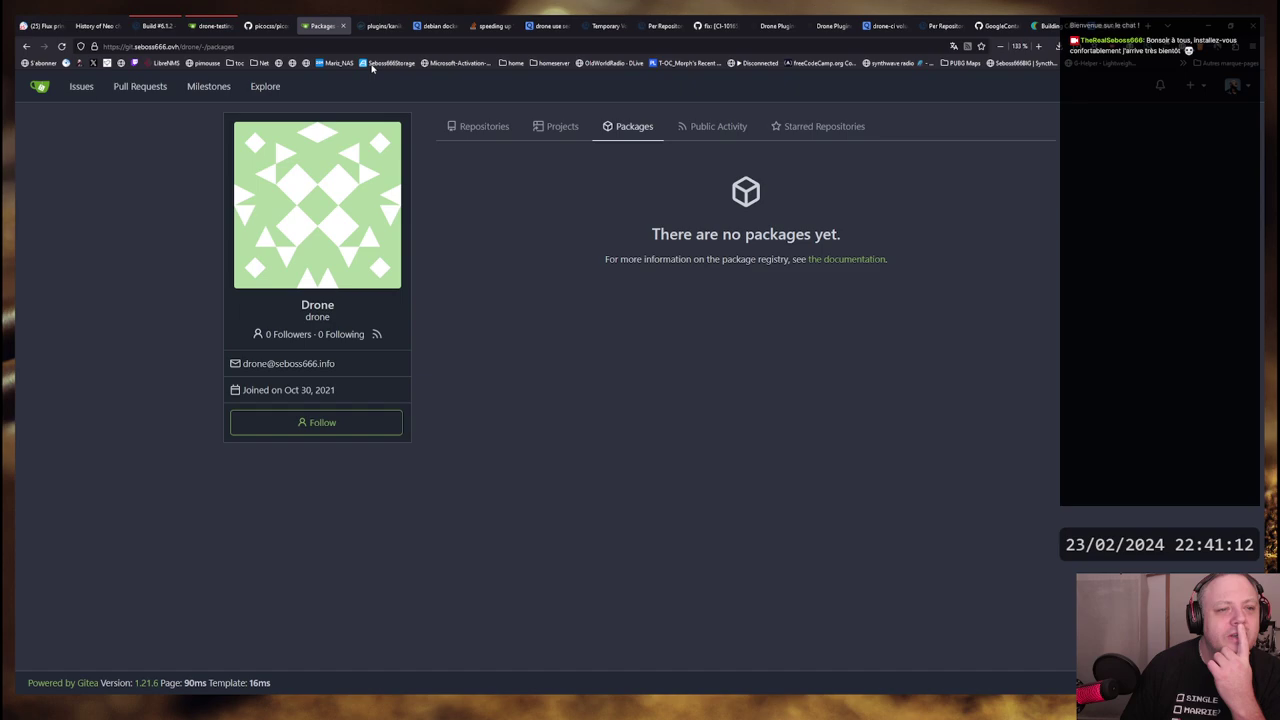
{"action": "right_click", "coordinate": [586, 277]}
{"action": "left_click", "coordinate": [657, 285]}
{"action": "left_click", "coordinate": [450, 192]}
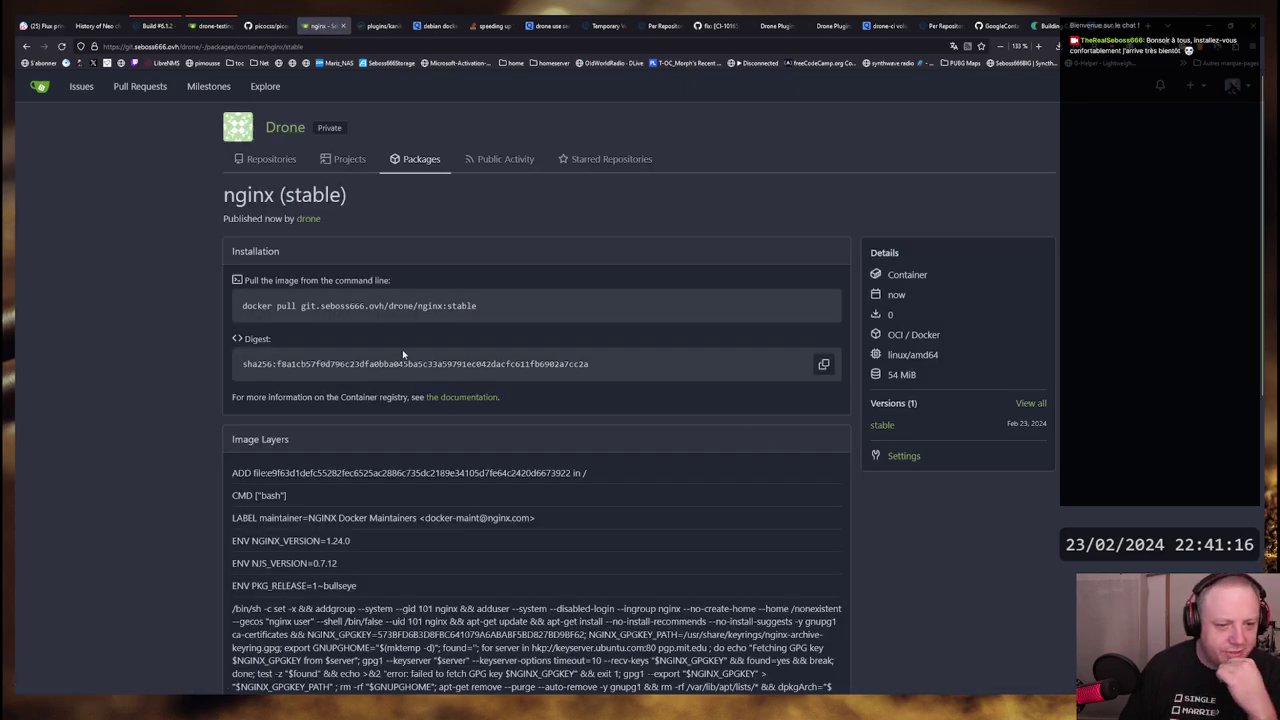
Examine the nginx (stable) package's image layers, labels and installation details
{"action": "scroll", "coordinate": [403, 354], "scroll_direction": "down", "scroll_amount": 3}
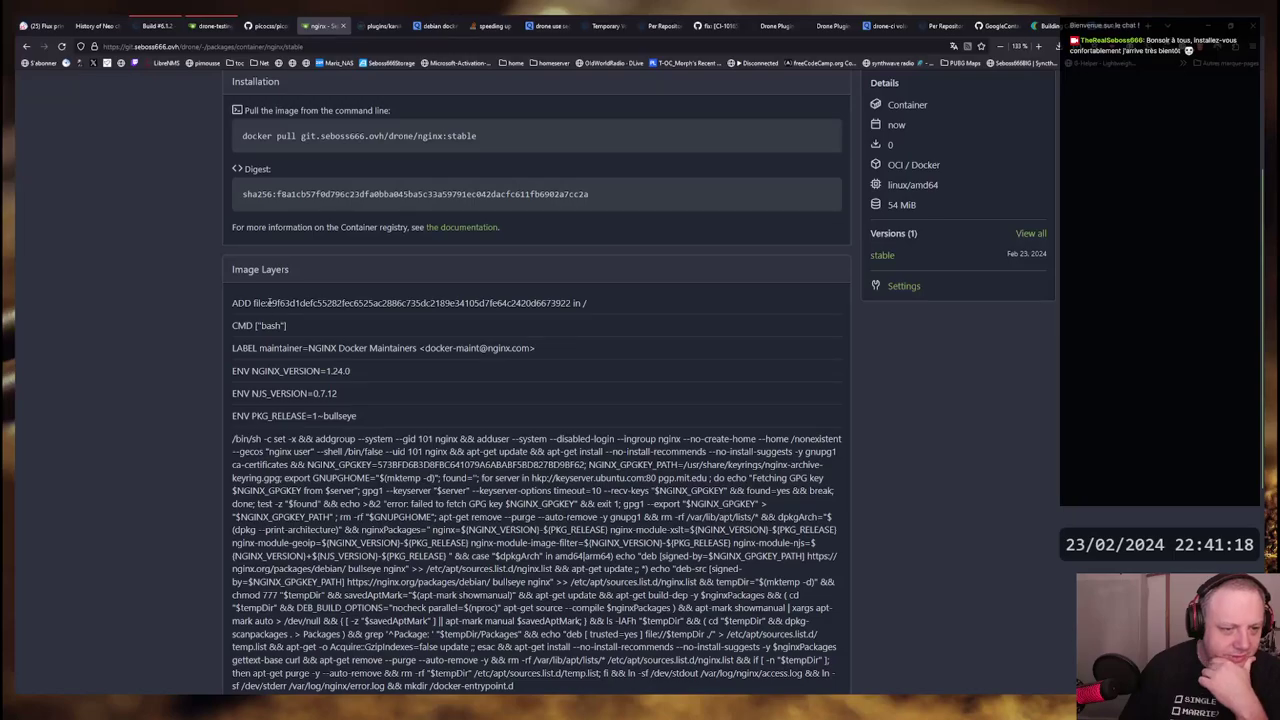
{"action": "left_click_drag", "start_coordinate": [268, 302], "coordinate": [588, 303]}
{"action": "left_click", "coordinate": [588, 303]}
{"action": "scroll", "coordinate": [505, 328], "scroll_direction": "down", "scroll_amount": 3}
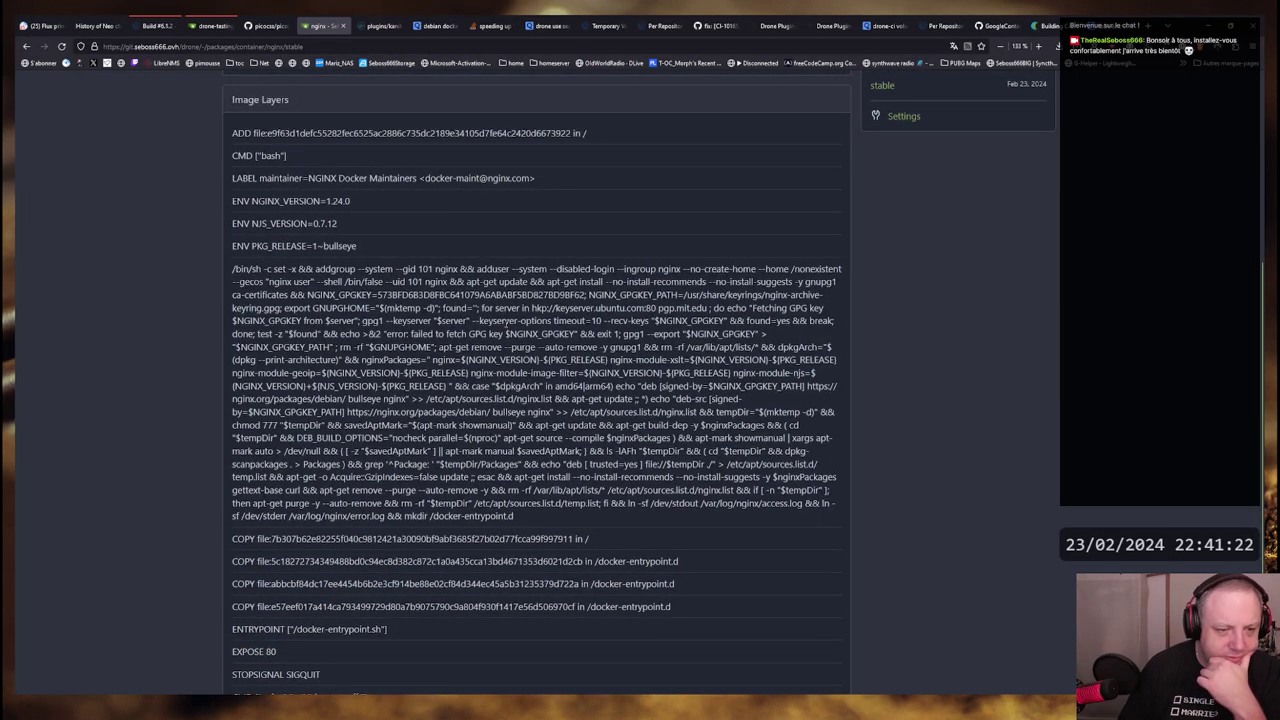
{"action": "scroll", "coordinate": [271, 349], "scroll_direction": "down", "scroll_amount": 3}
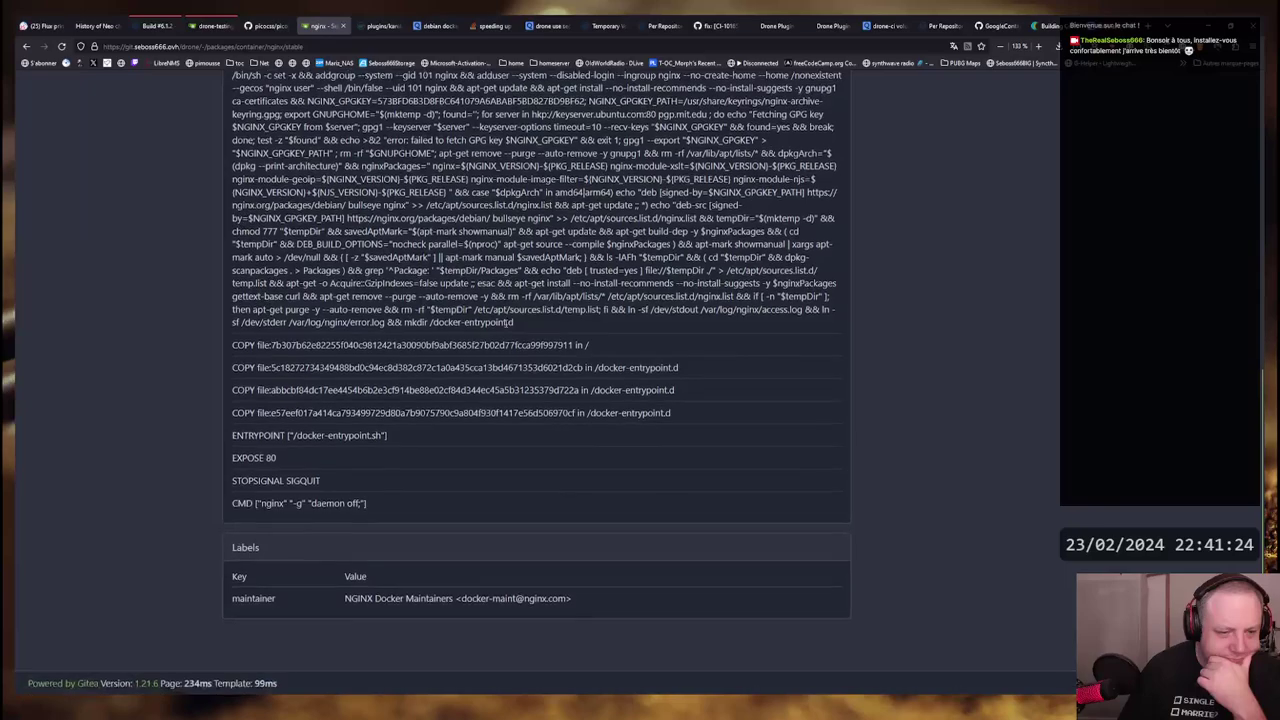
{"action": "scroll", "coordinate": [271, 349], "scroll_direction": "up", "scroll_amount": 4}
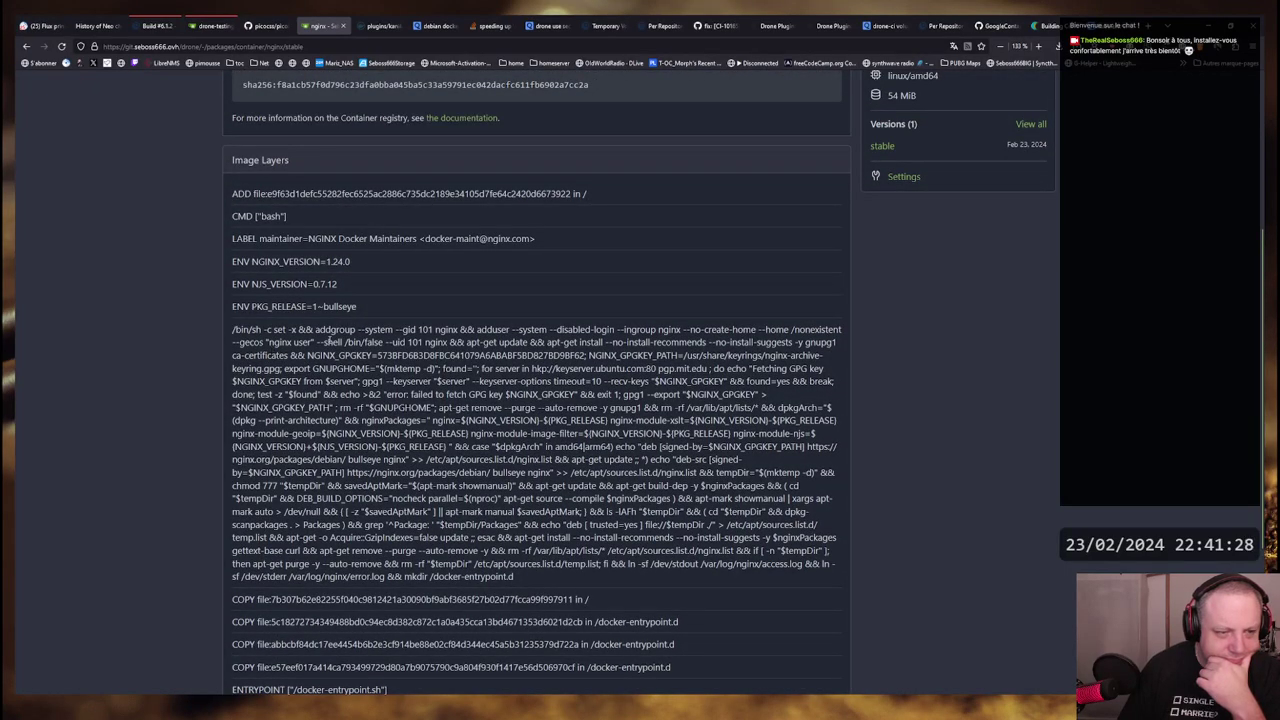
{"action": "left_click_drag", "start_coordinate": [233, 159], "coordinate": [395, 163]}
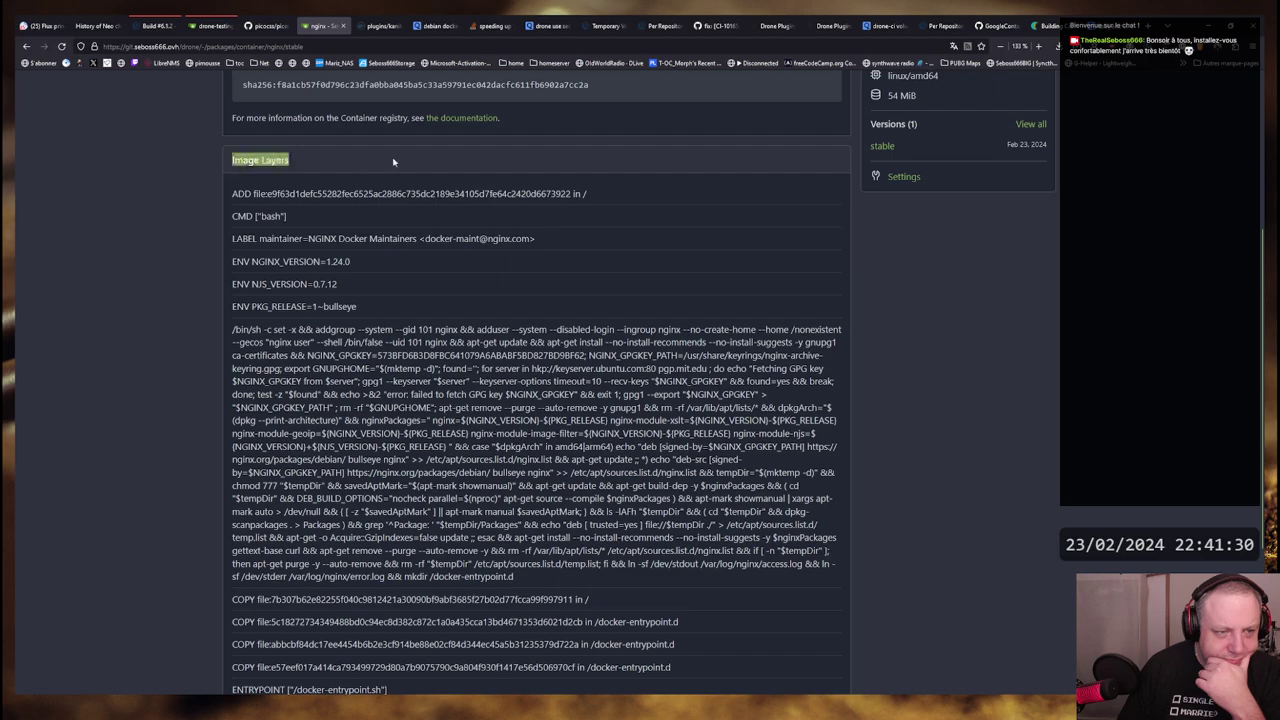
{"action": "left_click", "coordinate": [388, 166]}
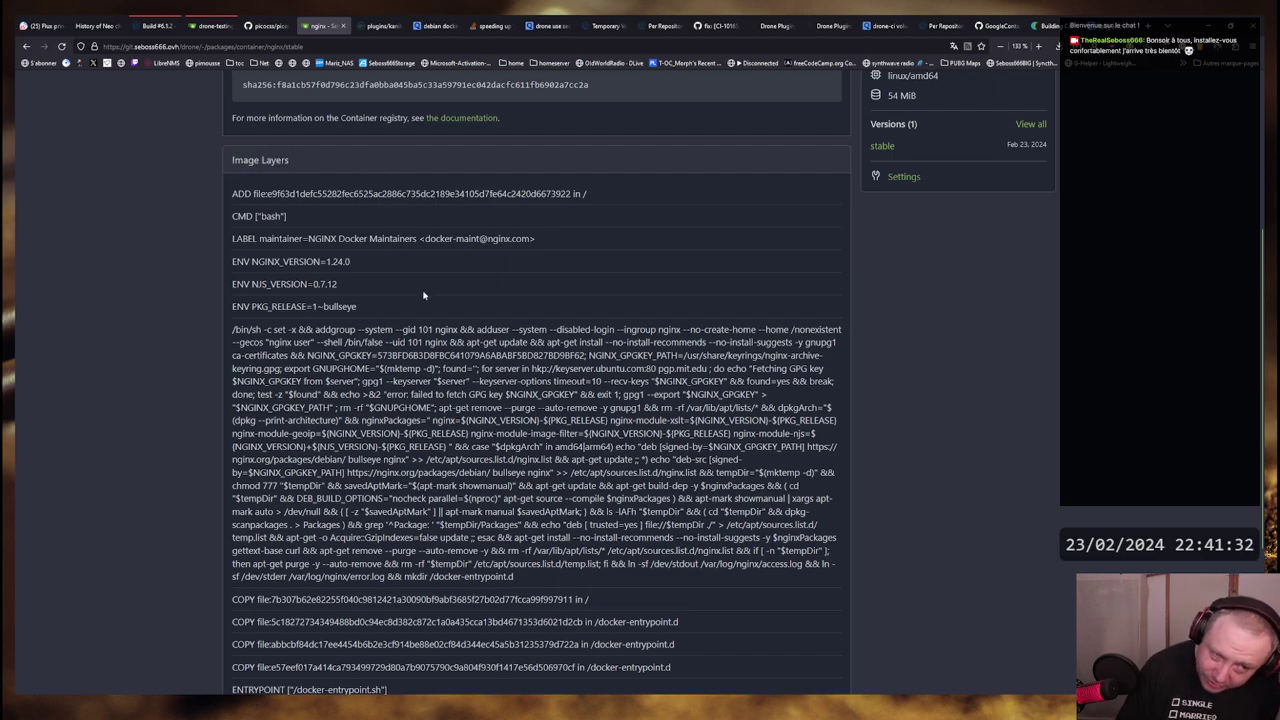
{"action": "scroll", "coordinate": [420, 296], "scroll_direction": "down", "scroll_amount": 5}
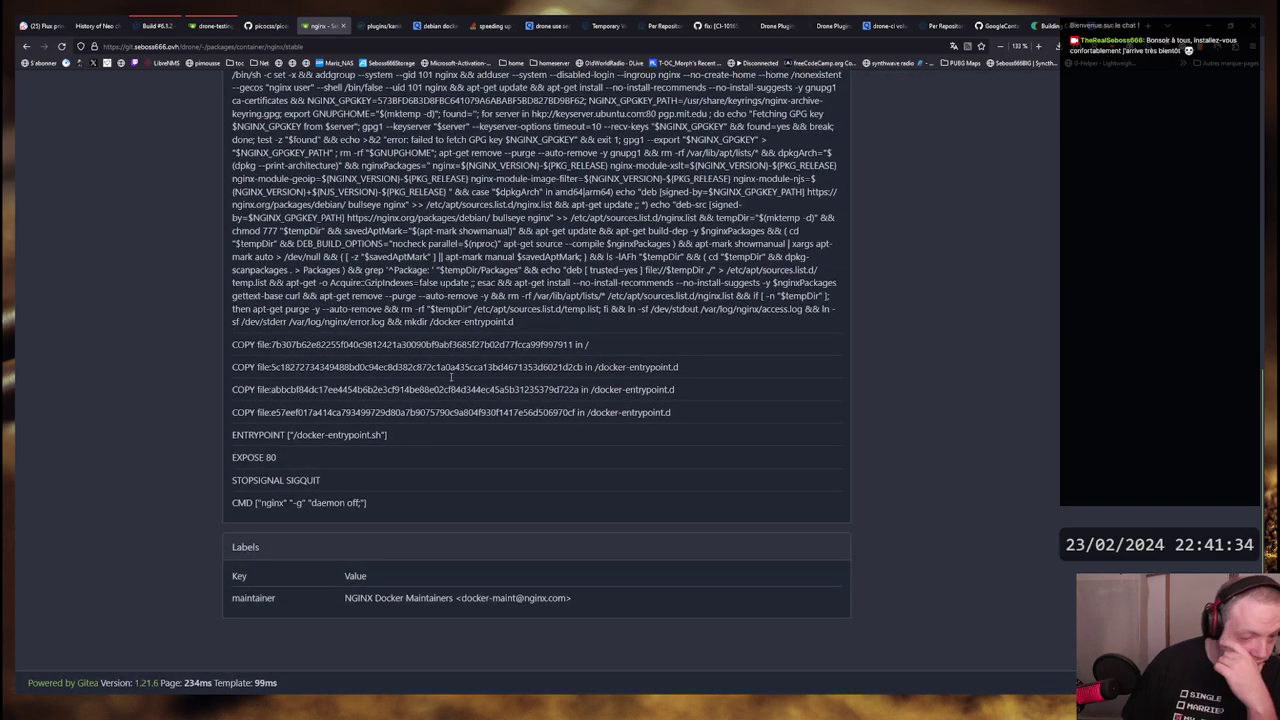
{"action": "scroll", "coordinate": [455, 476], "scroll_direction": "up", "scroll_amount": 10}
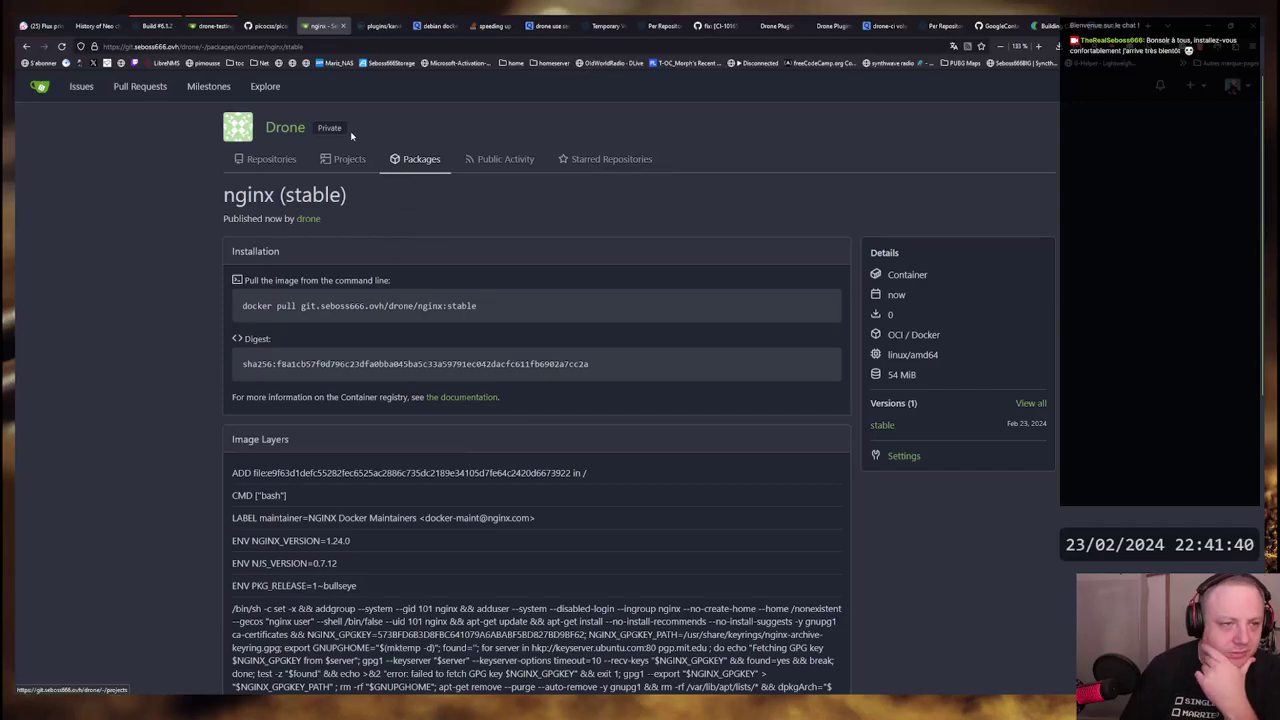
Open the freshrss build #6 in Drone and examine the push permission error in the build-and-push log
{"action": "left_click", "coordinate": [208, 25]}
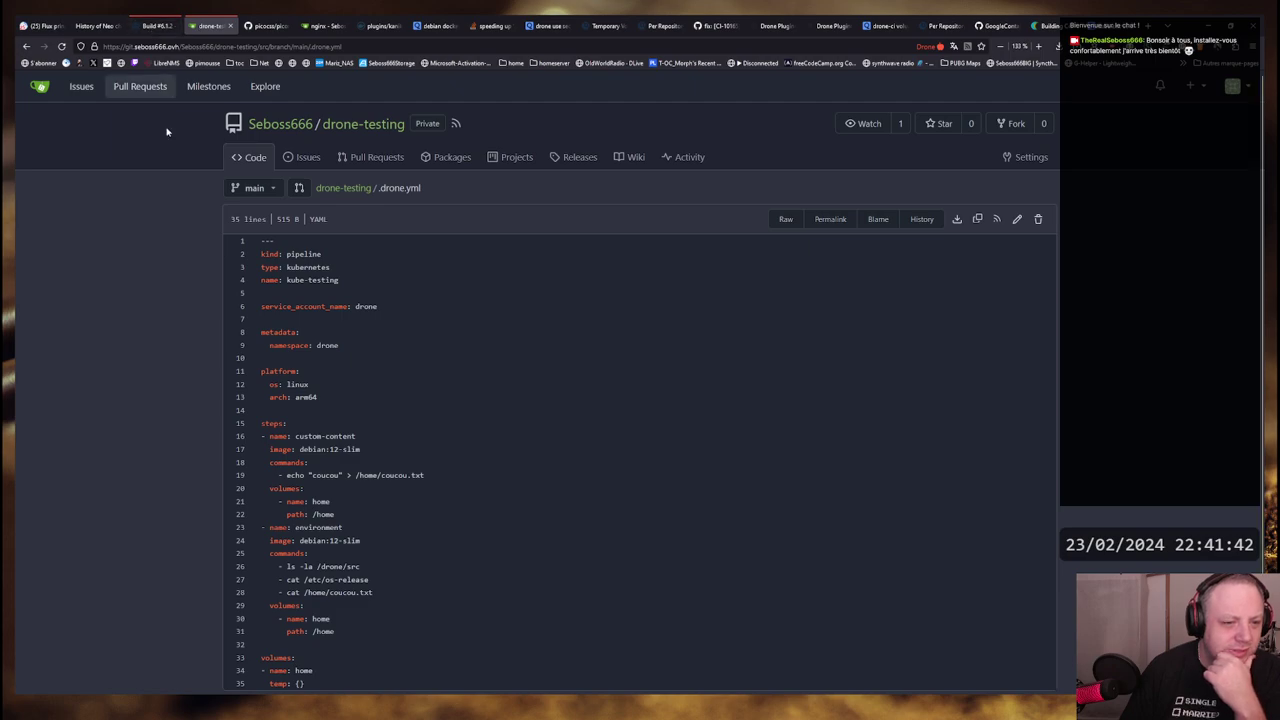
{"action": "scroll", "coordinate": [167, 131], "scroll_direction": "down", "scroll_amount": 2}
{"action": "left_click", "coordinate": [155, 25]}
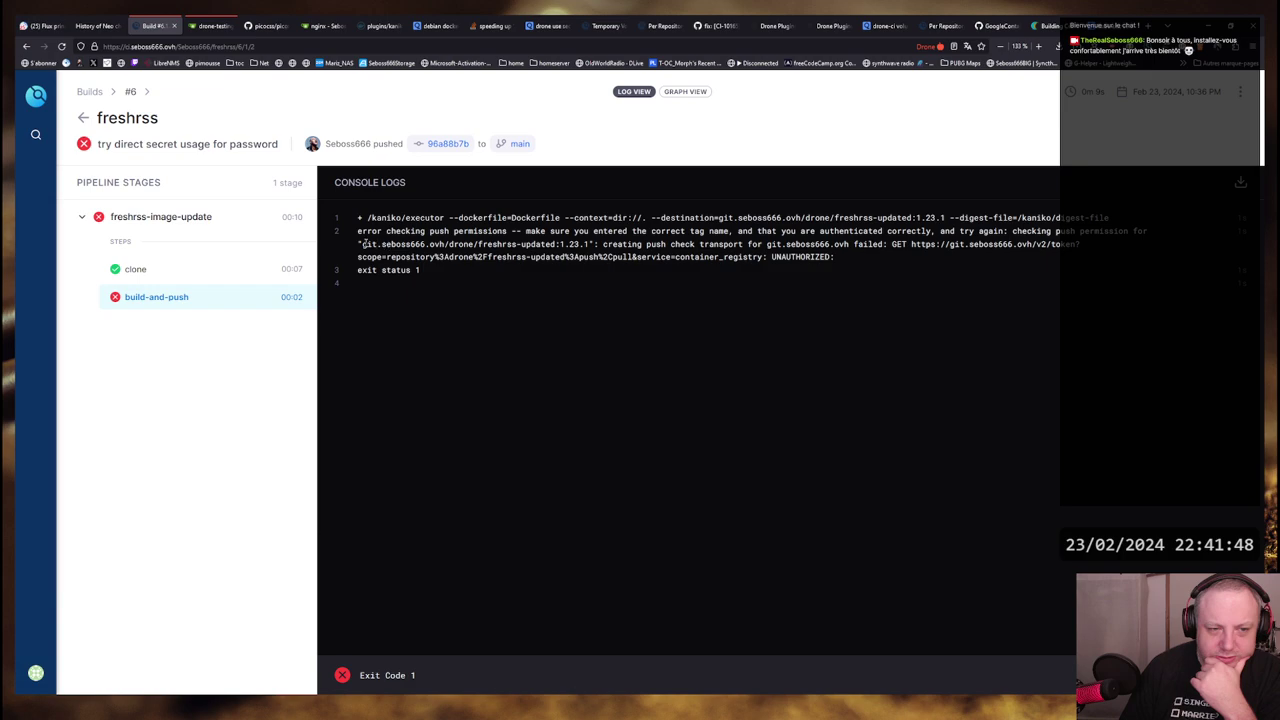
{"action": "left_click_drag", "start_coordinate": [362, 245], "coordinate": [590, 245]}
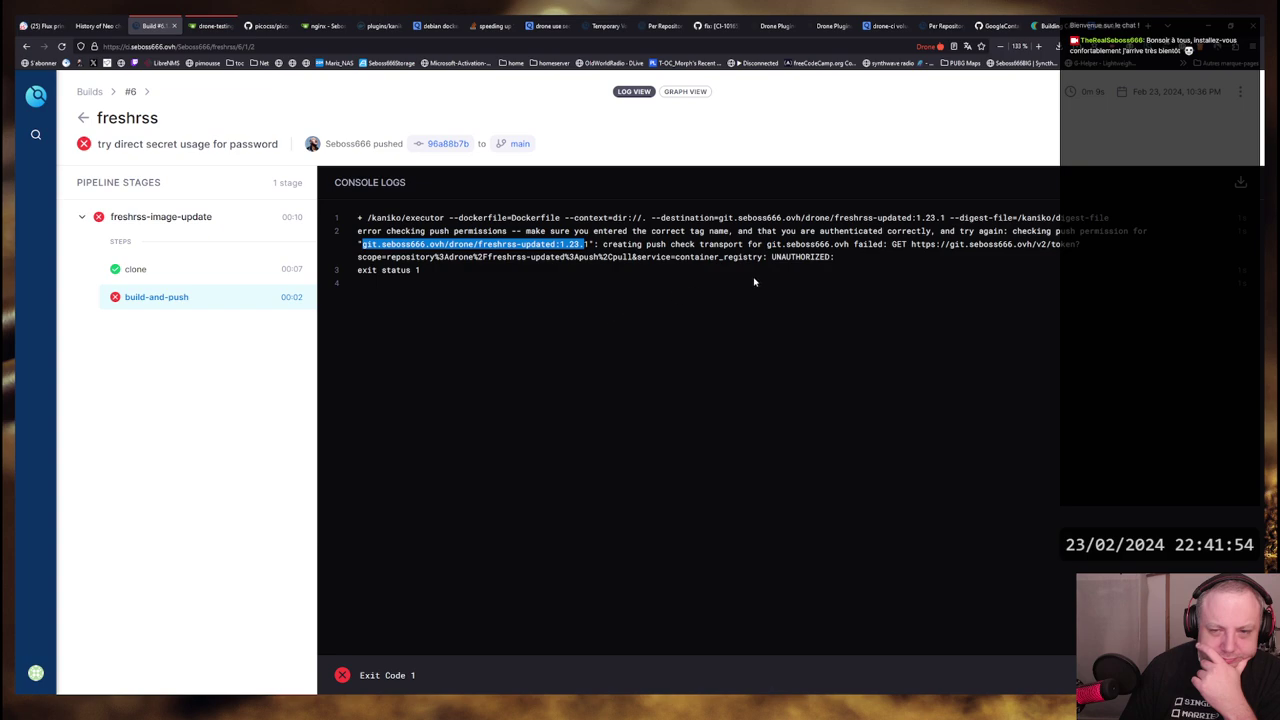
{"action": "triple_click", "coordinate": [776, 257]}
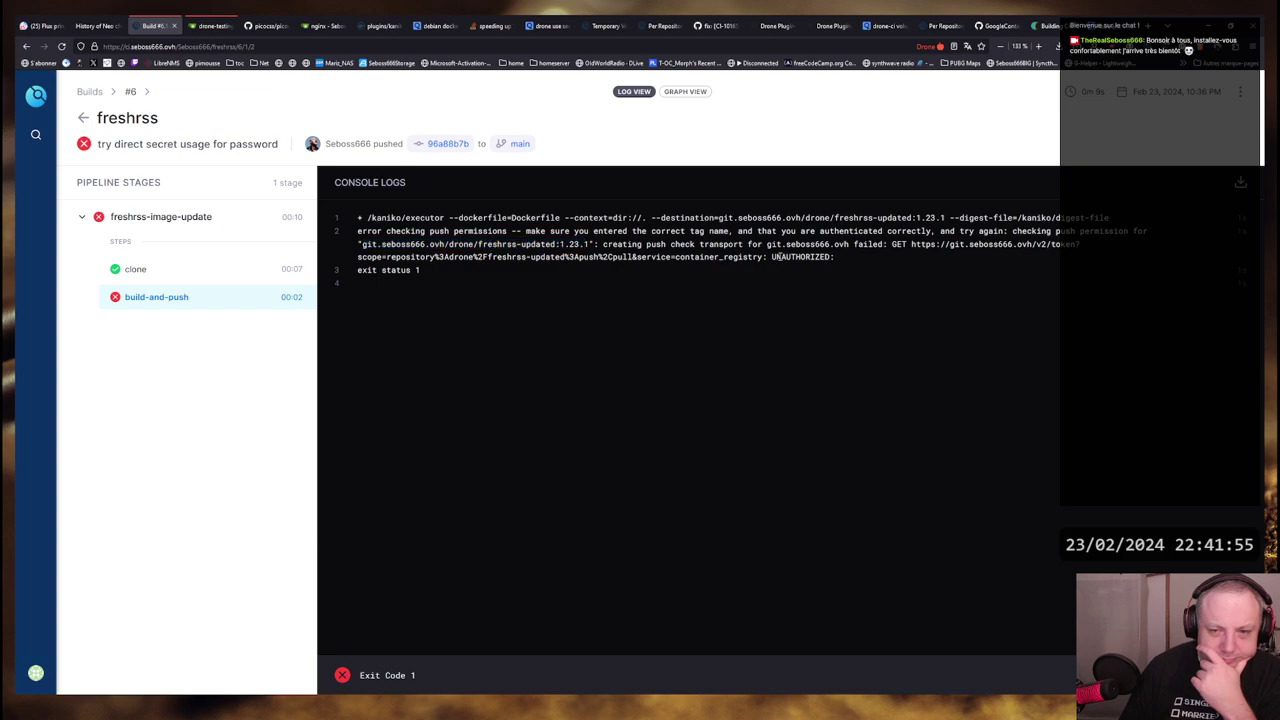
{"action": "left_click", "coordinate": [710, 259]}
{"action": "triple_click", "coordinate": [612, 255]}
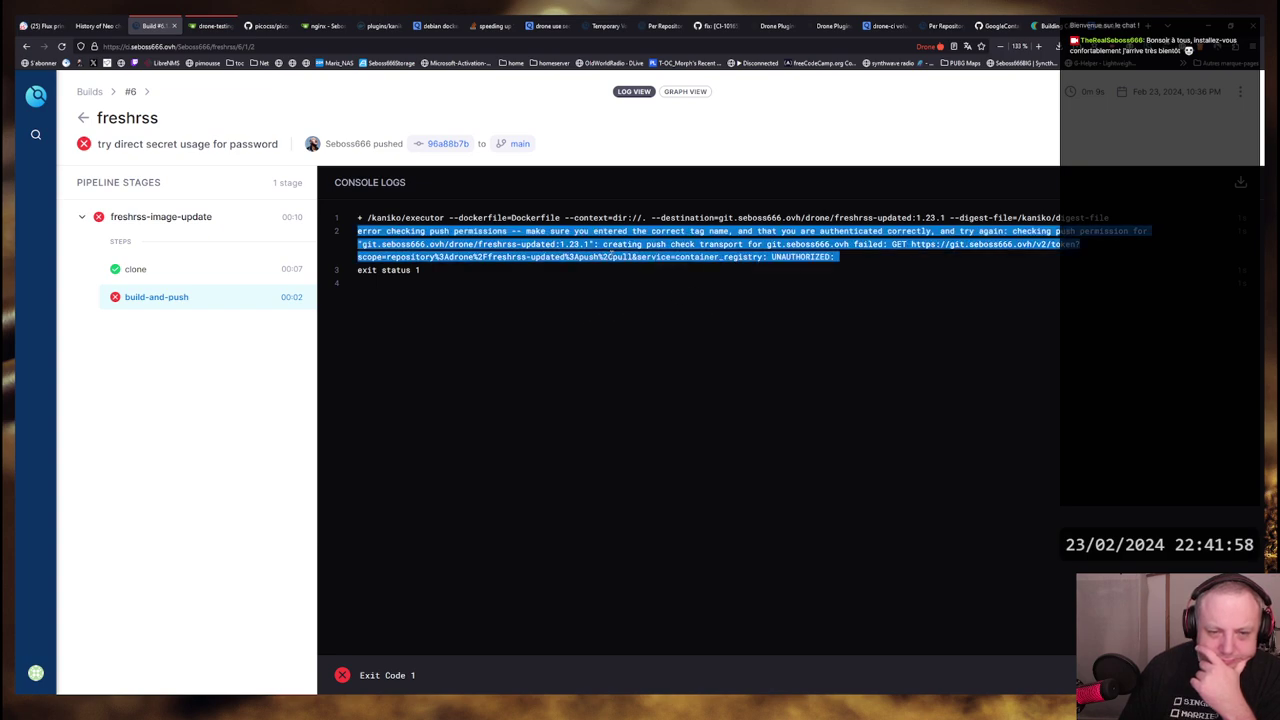
{"action": "left_click", "coordinate": [632, 257]}
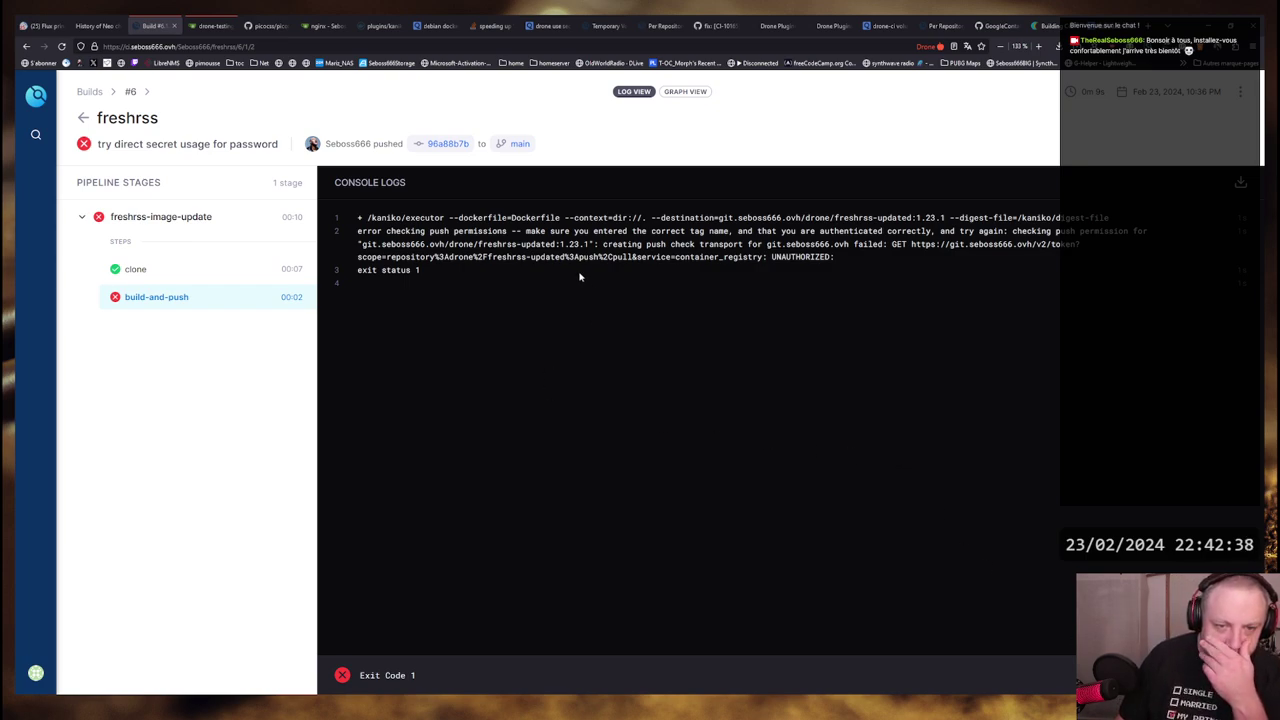
{"action": "left_click_drag", "start_coordinate": [531, 257], "coordinate": [718, 260]}
{"action": "left_click", "coordinate": [718, 260]}
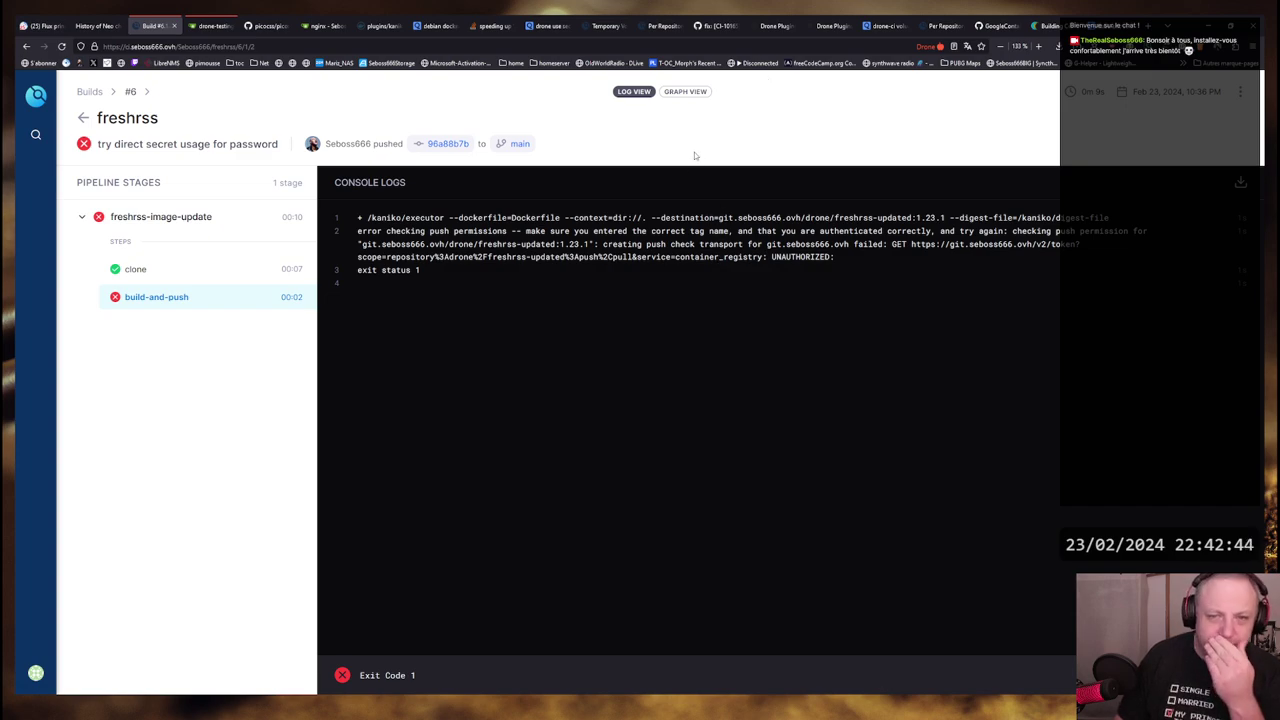
Review the kaniko executor command and its arguments in the build-and-push console log
{"action": "key", "text": "alt+Tab"}
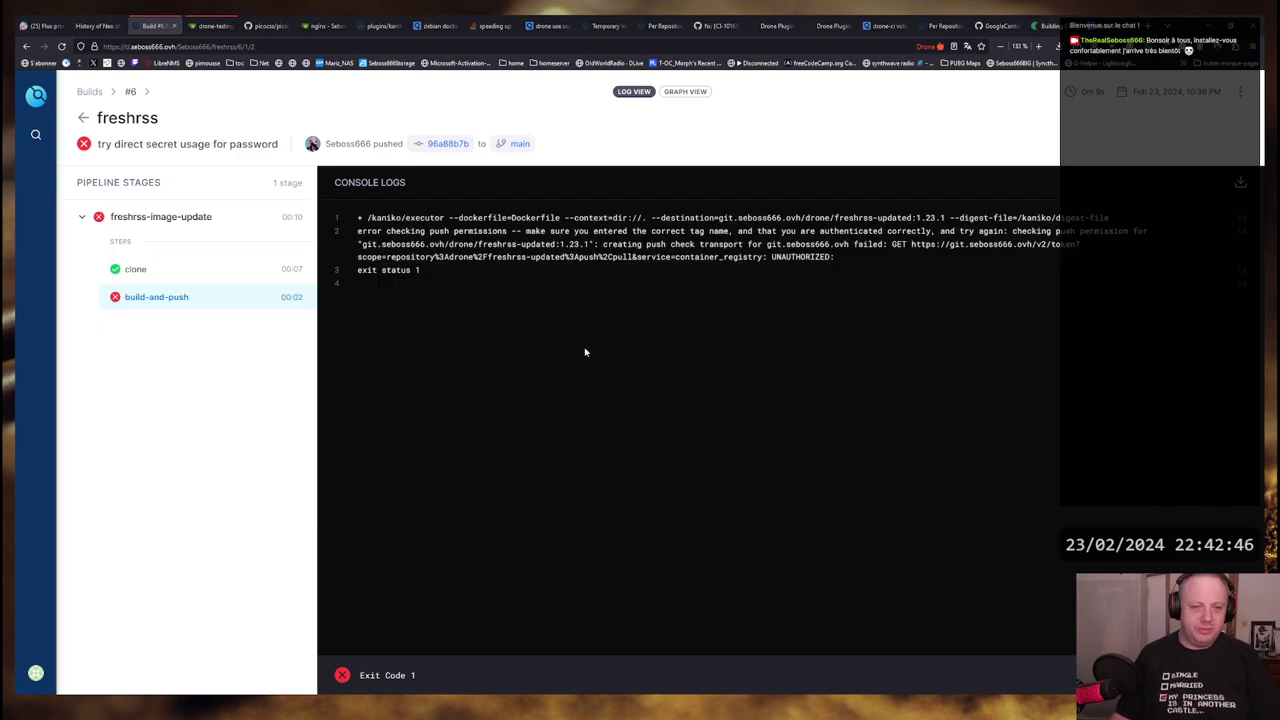
{"action": "key", "text": "alt+Tab"}
{"action": "key", "text": "alt+Tab"}
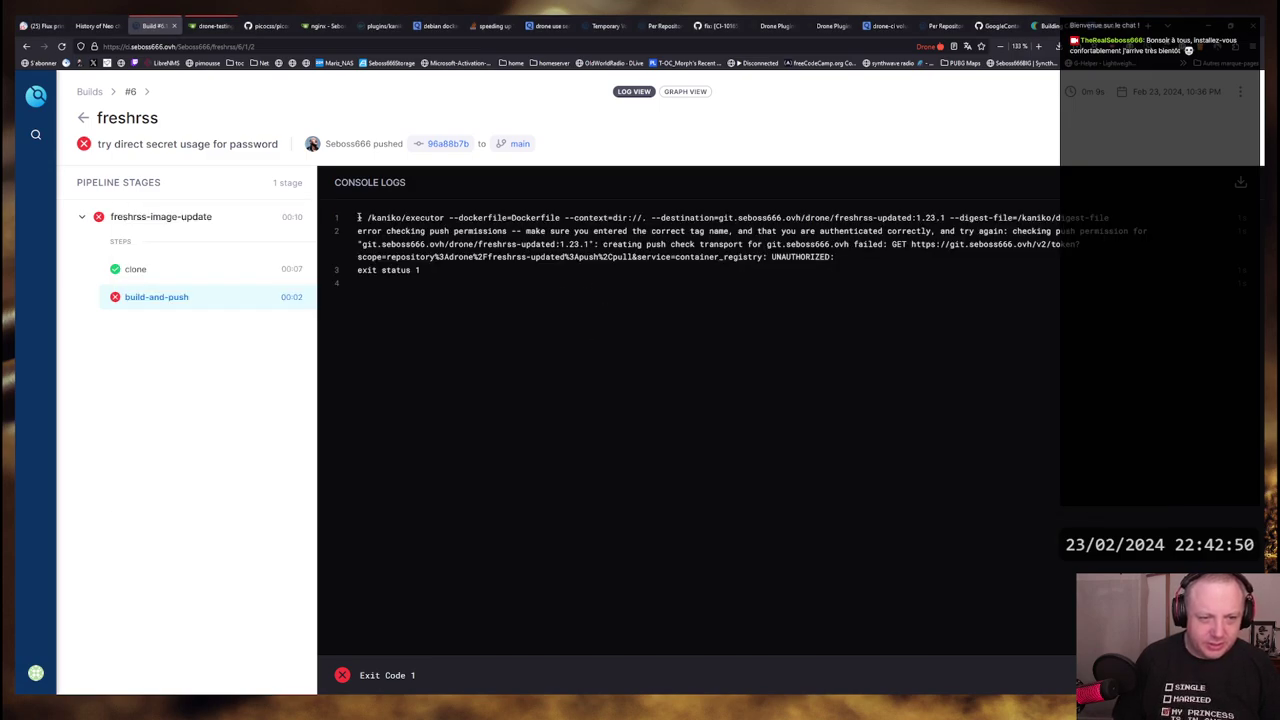
{"action": "left_click_drag", "start_coordinate": [358, 217], "coordinate": [838, 258]}
{"action": "left_click", "coordinate": [860, 266]}
{"action": "left_click_drag", "start_coordinate": [505, 278], "coordinate": [354, 214]}
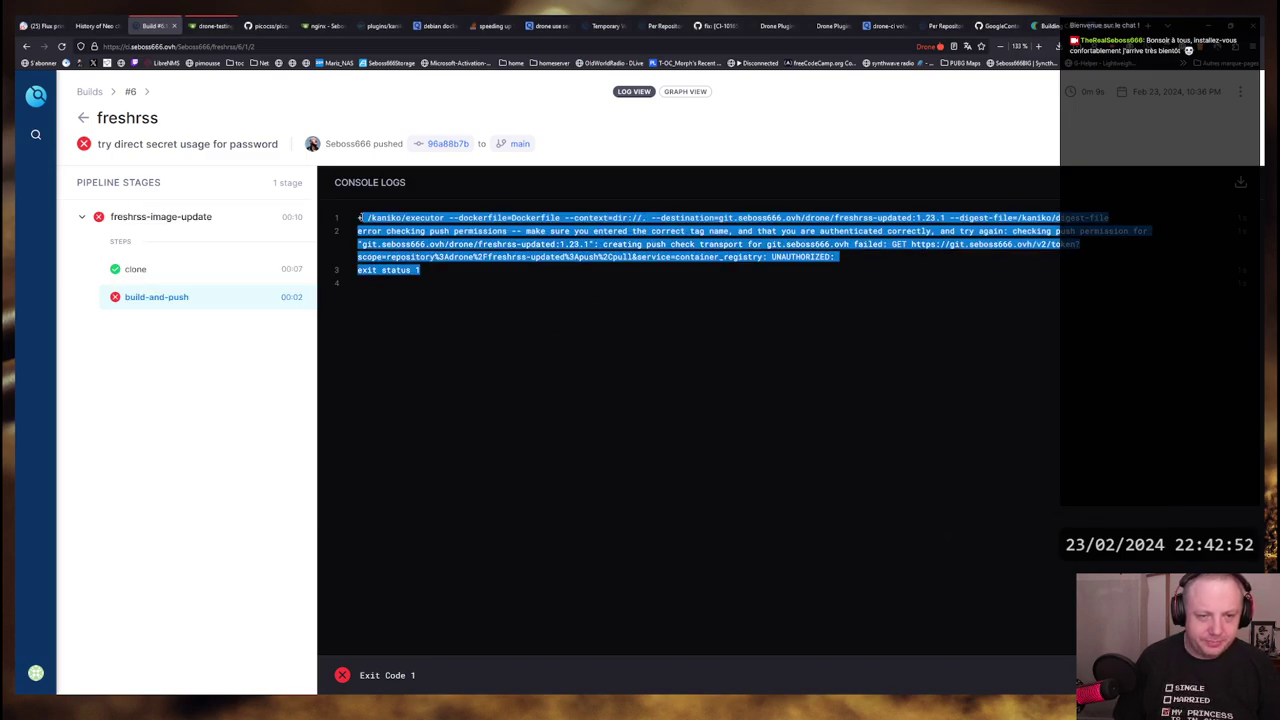
{"action": "left_click", "coordinate": [788, 231]}
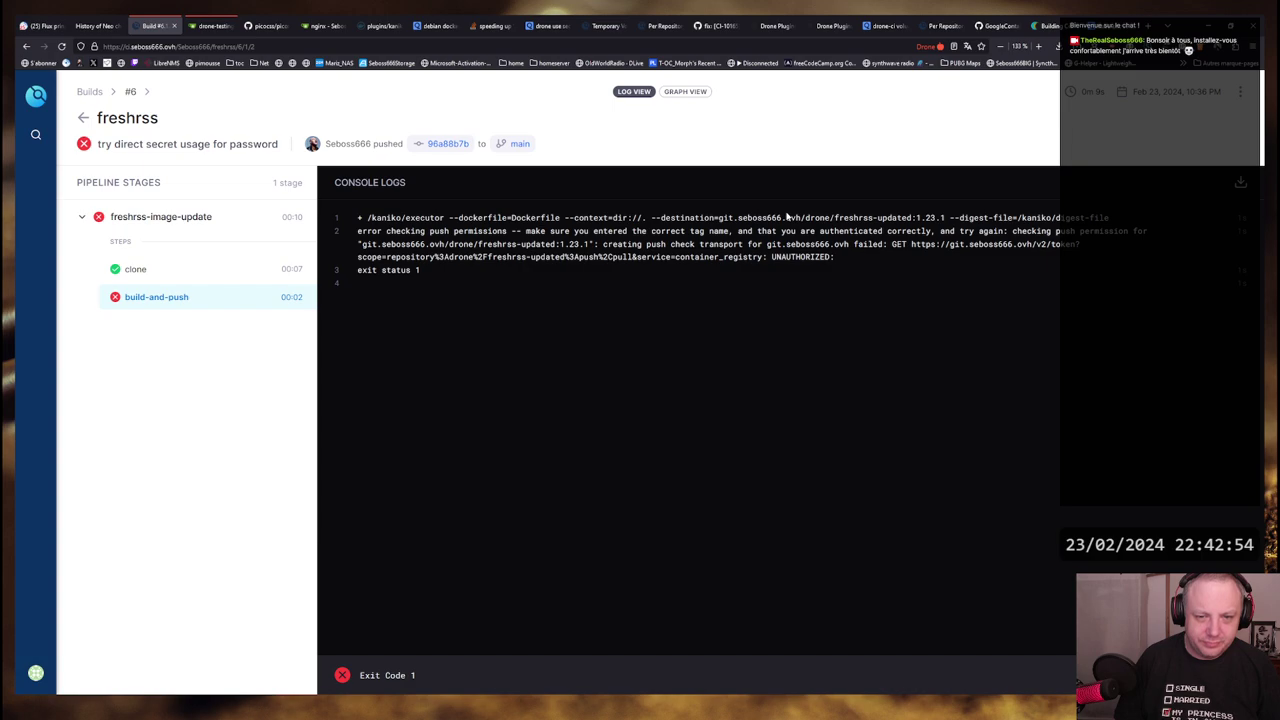
{"action": "double_click", "coordinate": [642, 217]}
{"action": "left_click", "coordinate": [1073, 226]}
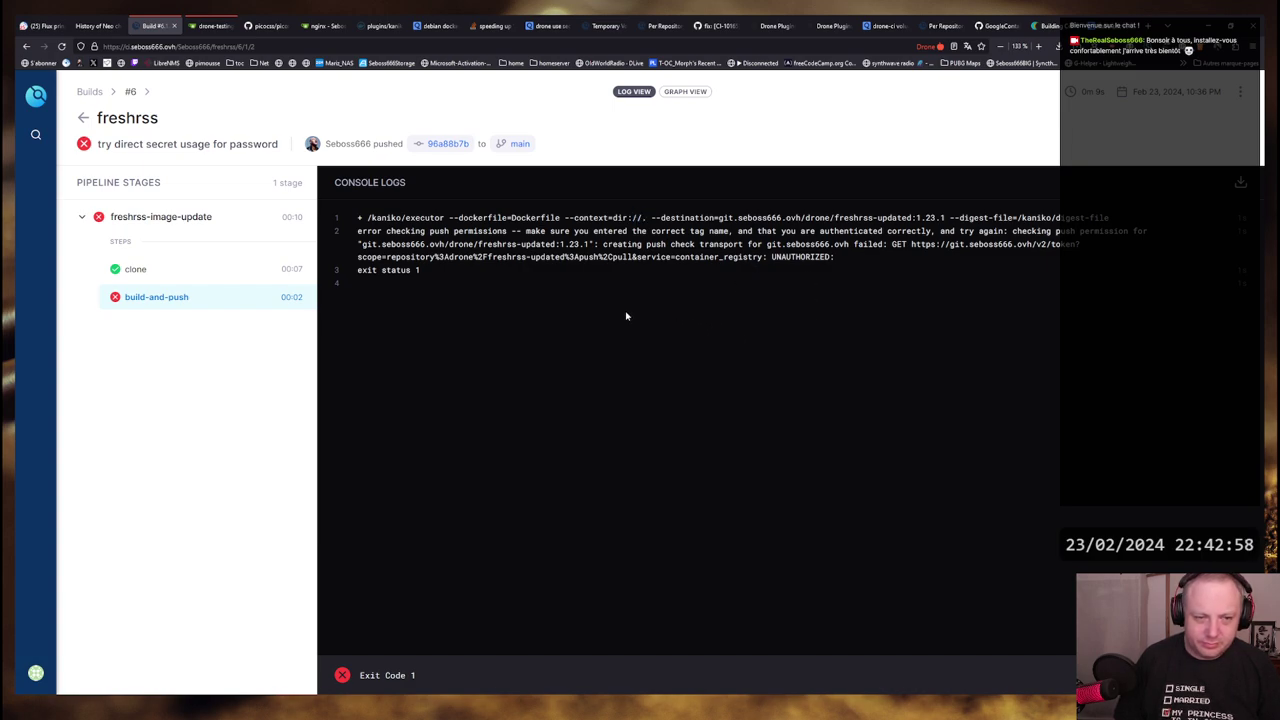
{"action": "key", "text": "alt+Tab"}
{"action": "key", "text": "Escape"}
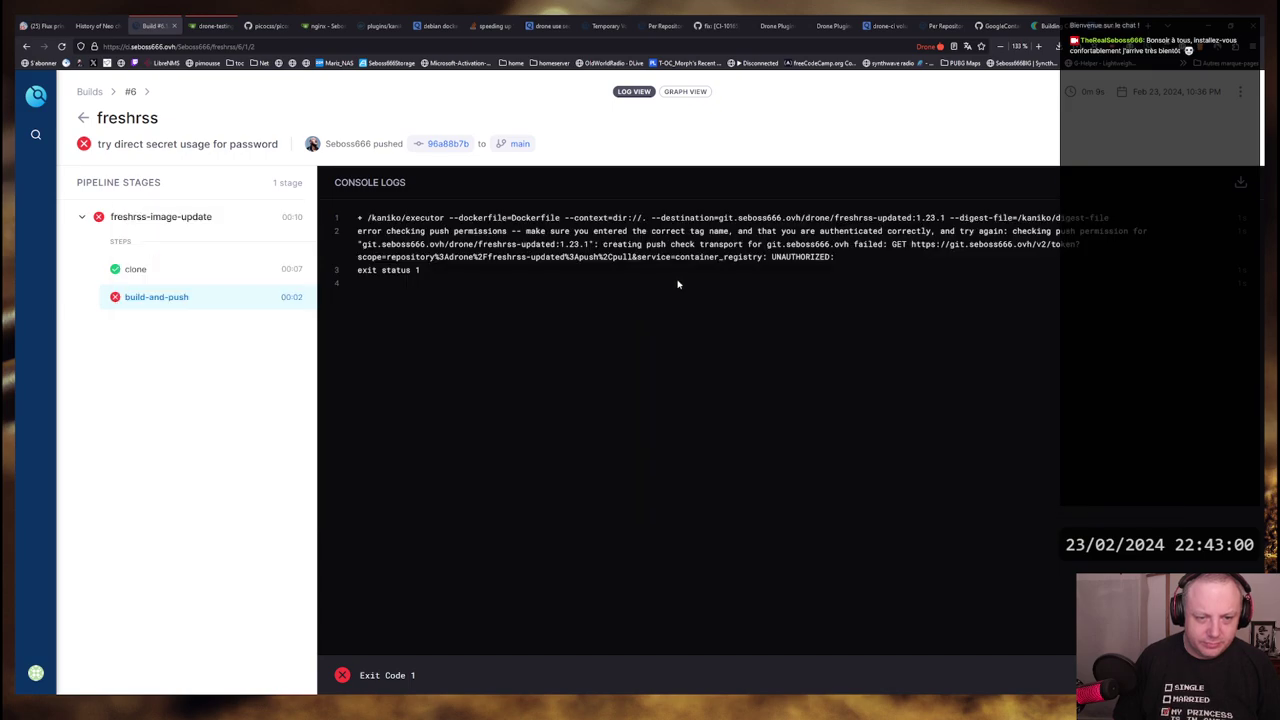
{"action": "key", "text": "alt+Tab"}
{"action": "key", "text": "alt+Tab"}
{"action": "key", "text": "alt+Tab"}
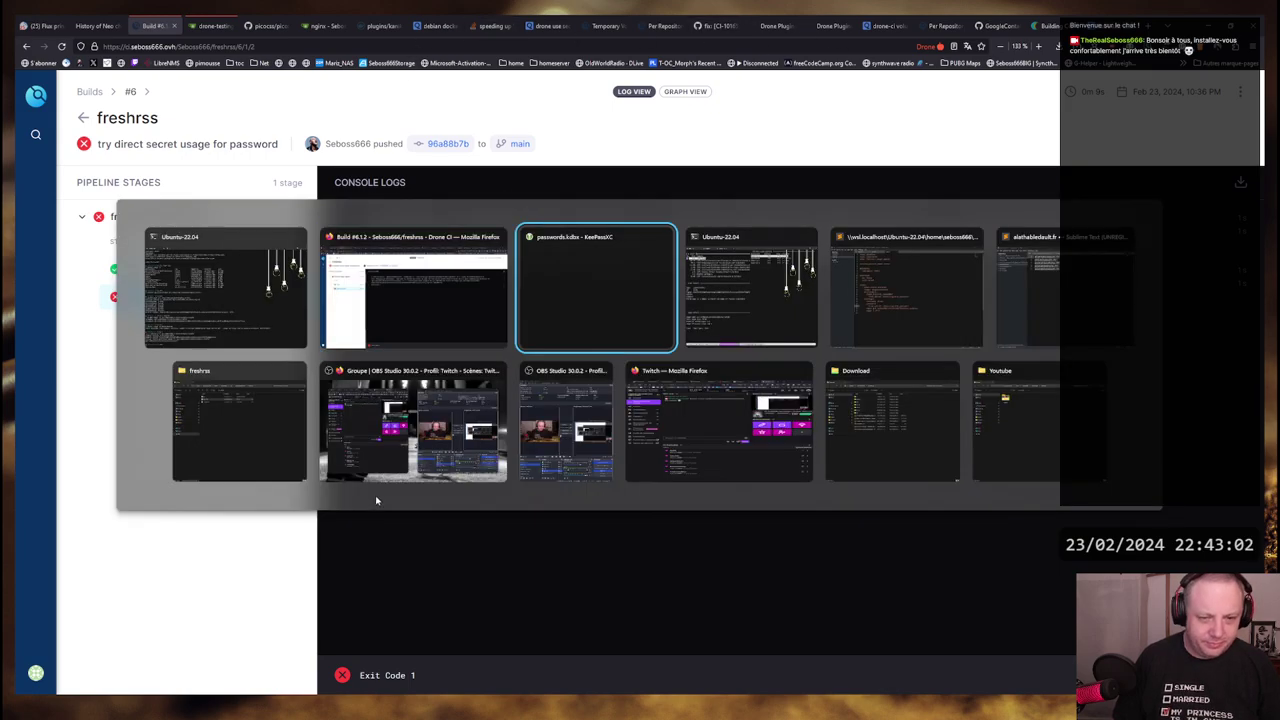
{"action": "key", "text": "alt+shift+Tab"}
{"action": "key", "text": "alt+shift+Tab"}
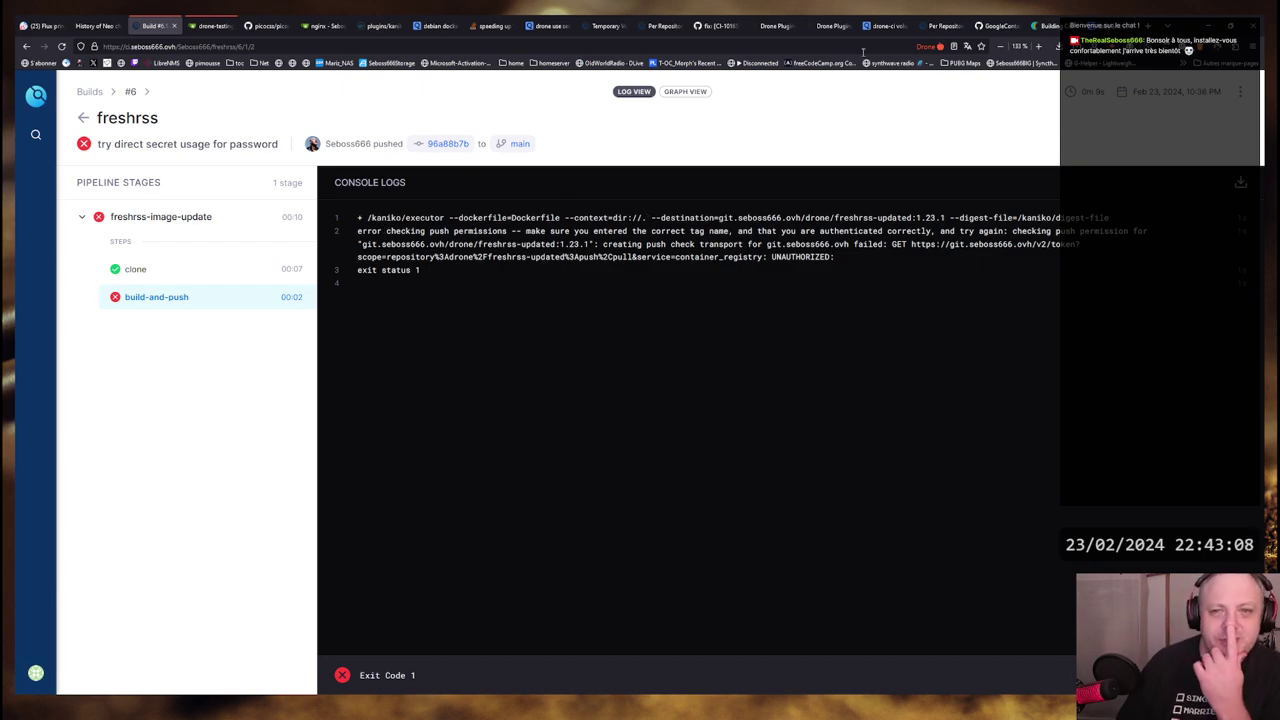
Look over the Telegram plugin's example and find the open drone-kaniko commit page on GitHub
{"action": "key", "text": "ctrl+Tab"}
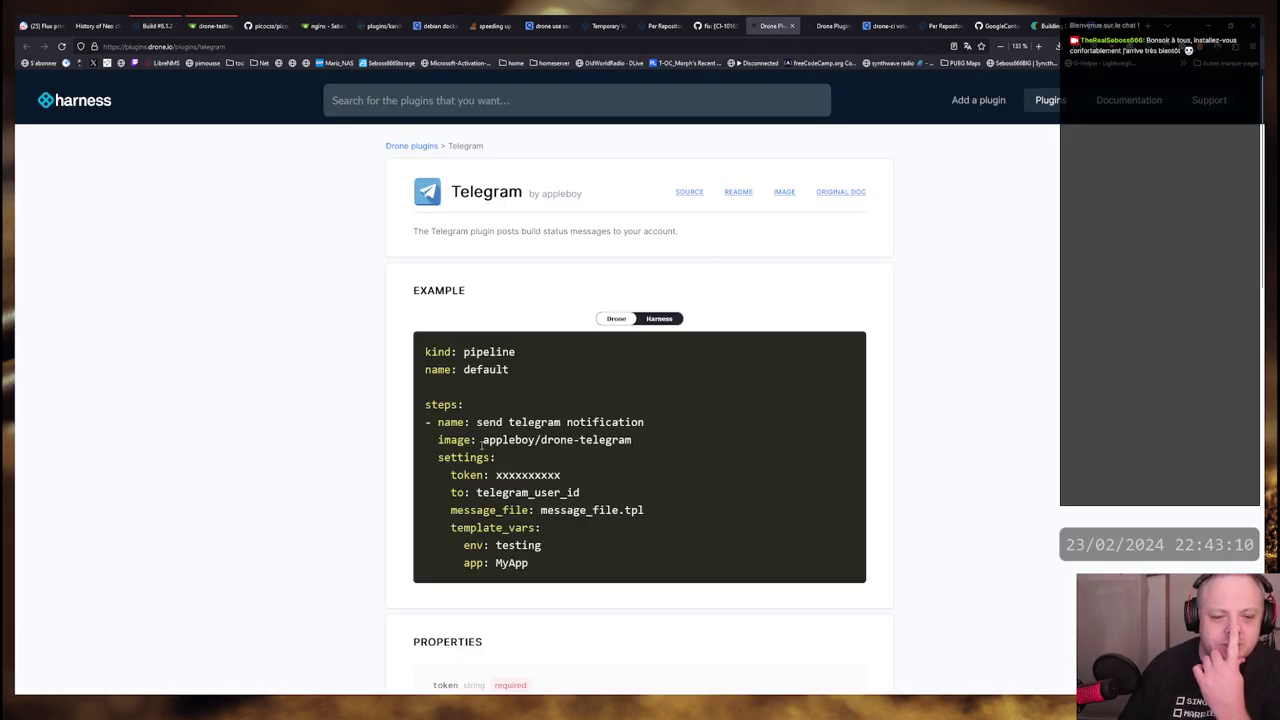
{"action": "scroll", "coordinate": [481, 444], "scroll_direction": "down", "scroll_amount": 3}
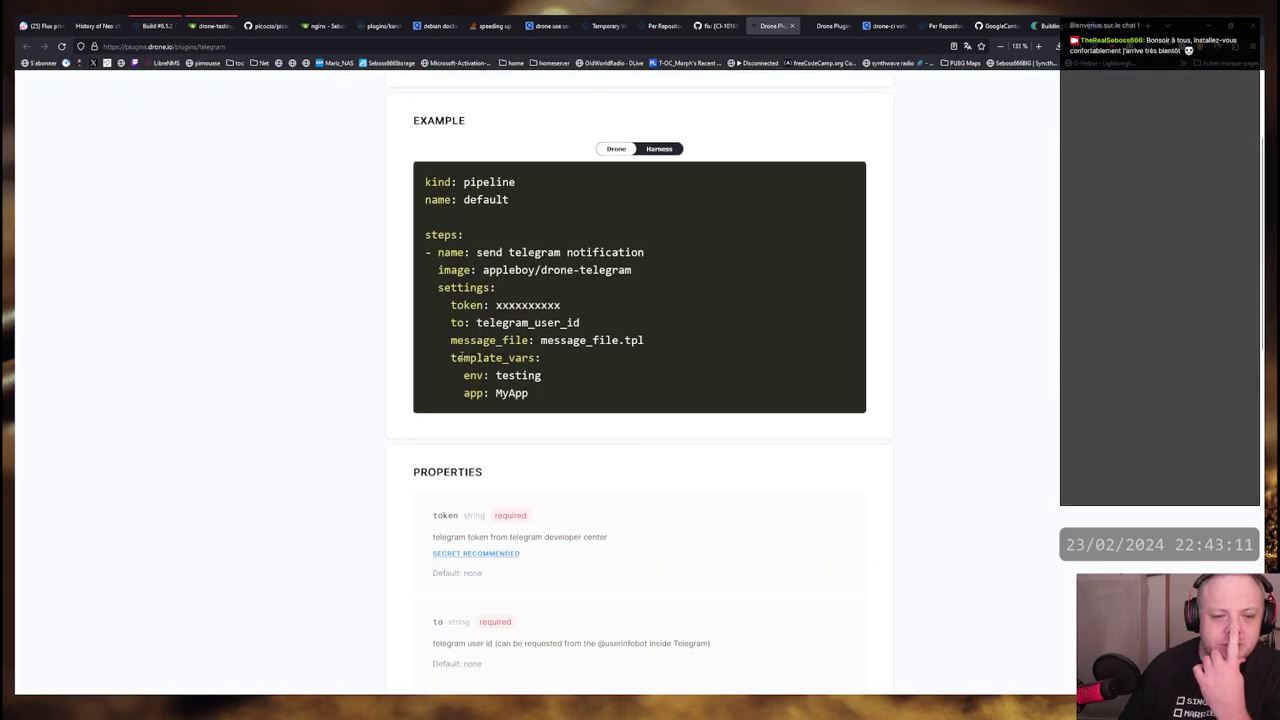
{"action": "left_click", "coordinate": [658, 26]}
{"action": "left_click", "coordinate": [606, 26]}
{"action": "left_click", "coordinate": [716, 26]}
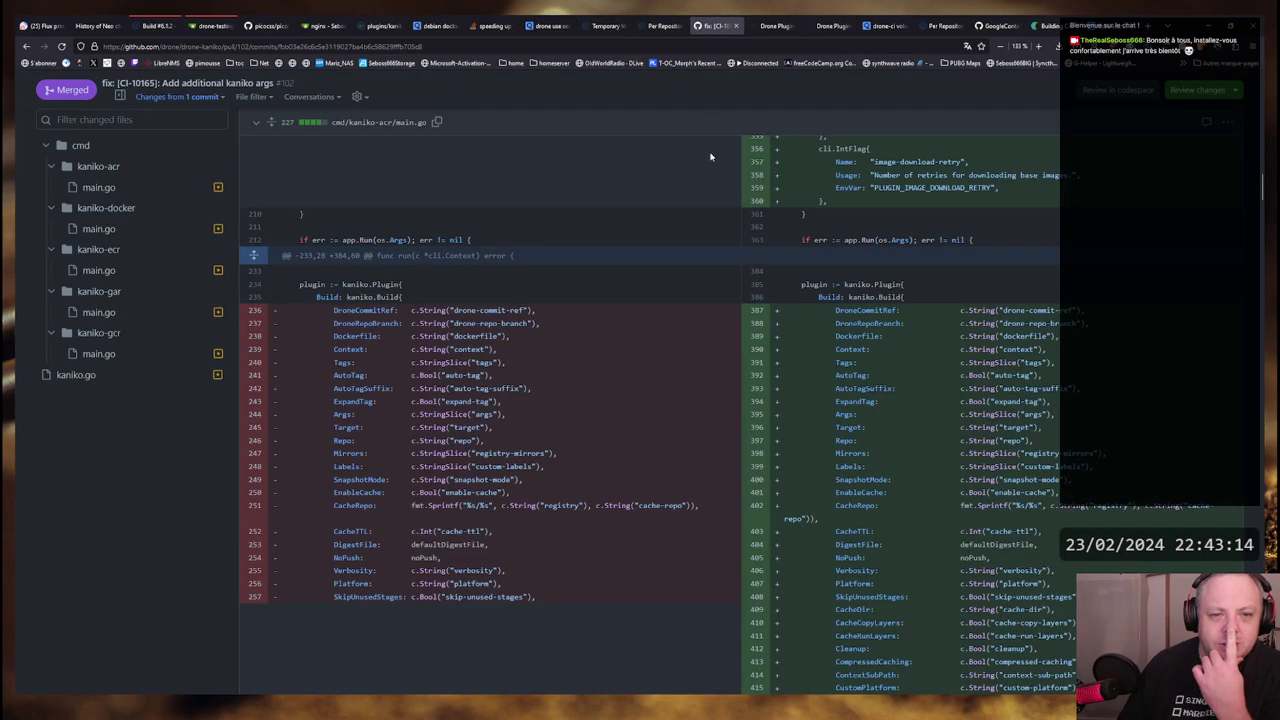
Open Dockerfile.linux.arm64 in the drone-kaniko repository's docker/docker folder and examine its ADD line for kaniko-docker
{"action": "key", "text": "alt+Left"}
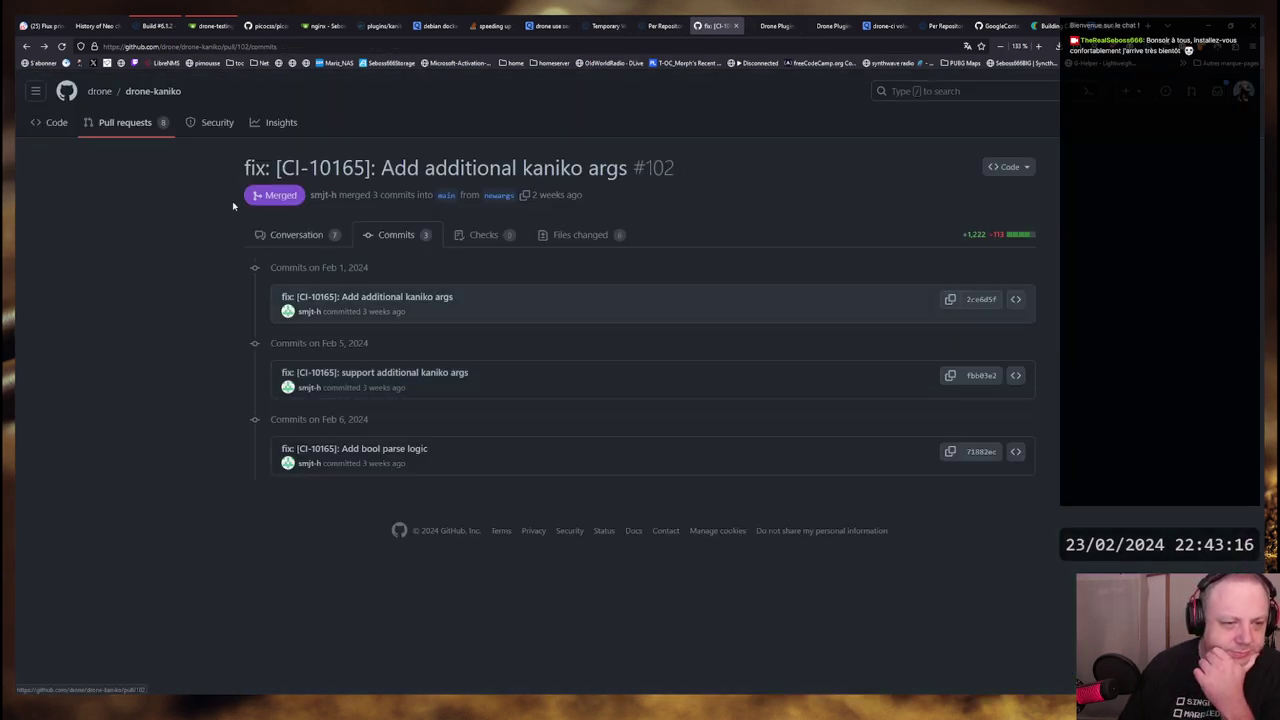
{"action": "left_click", "coordinate": [50, 122]}
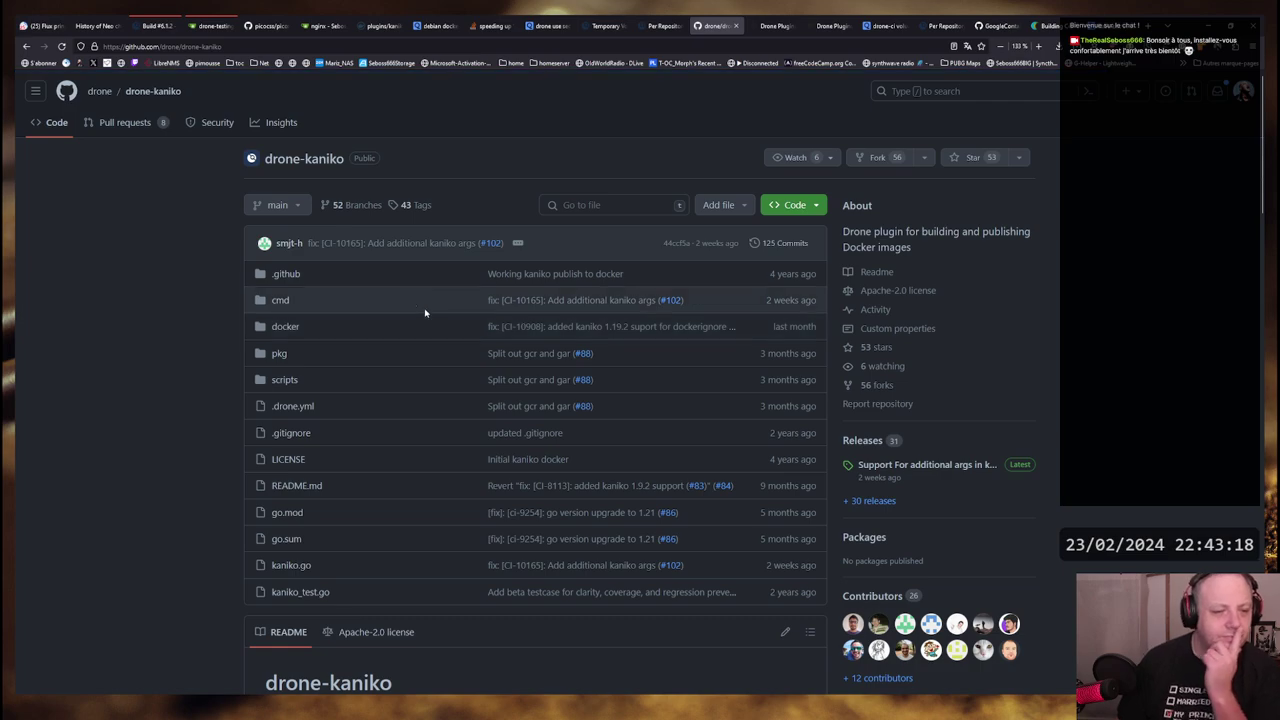
{"action": "left_click", "coordinate": [285, 326]}
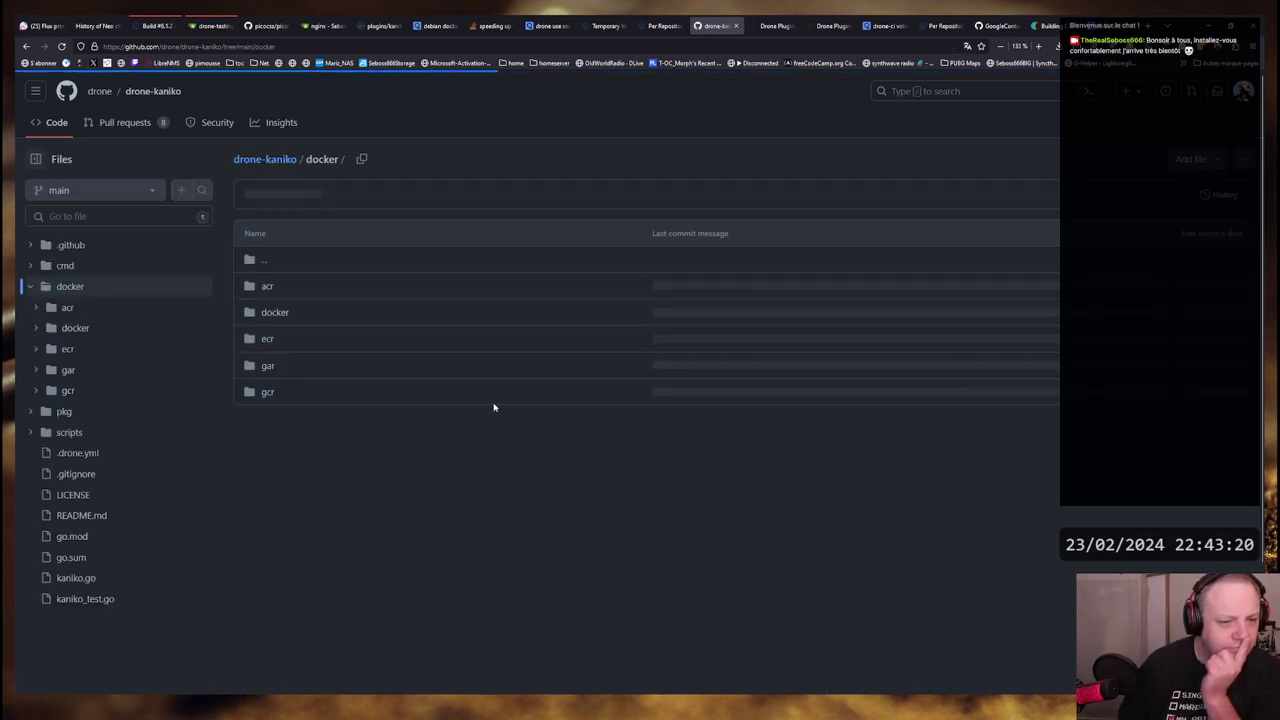
{"action": "left_click", "coordinate": [272, 313]}
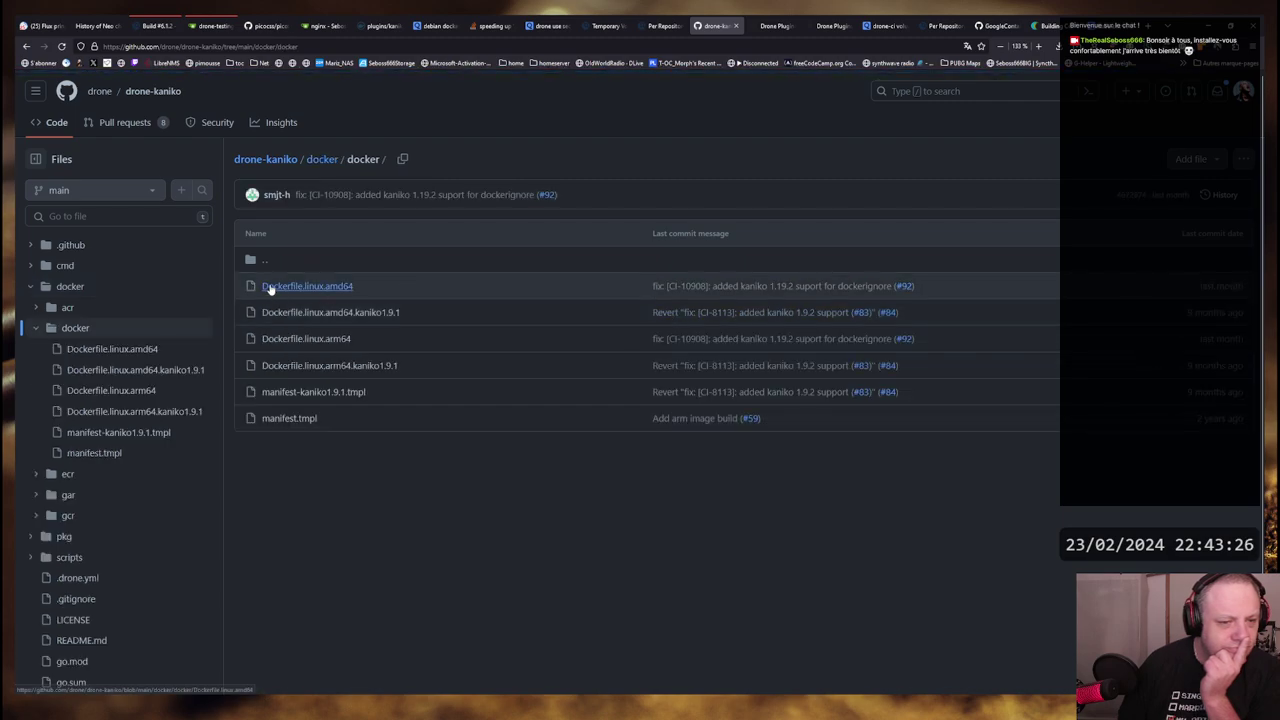
{"action": "left_click", "coordinate": [310, 339]}
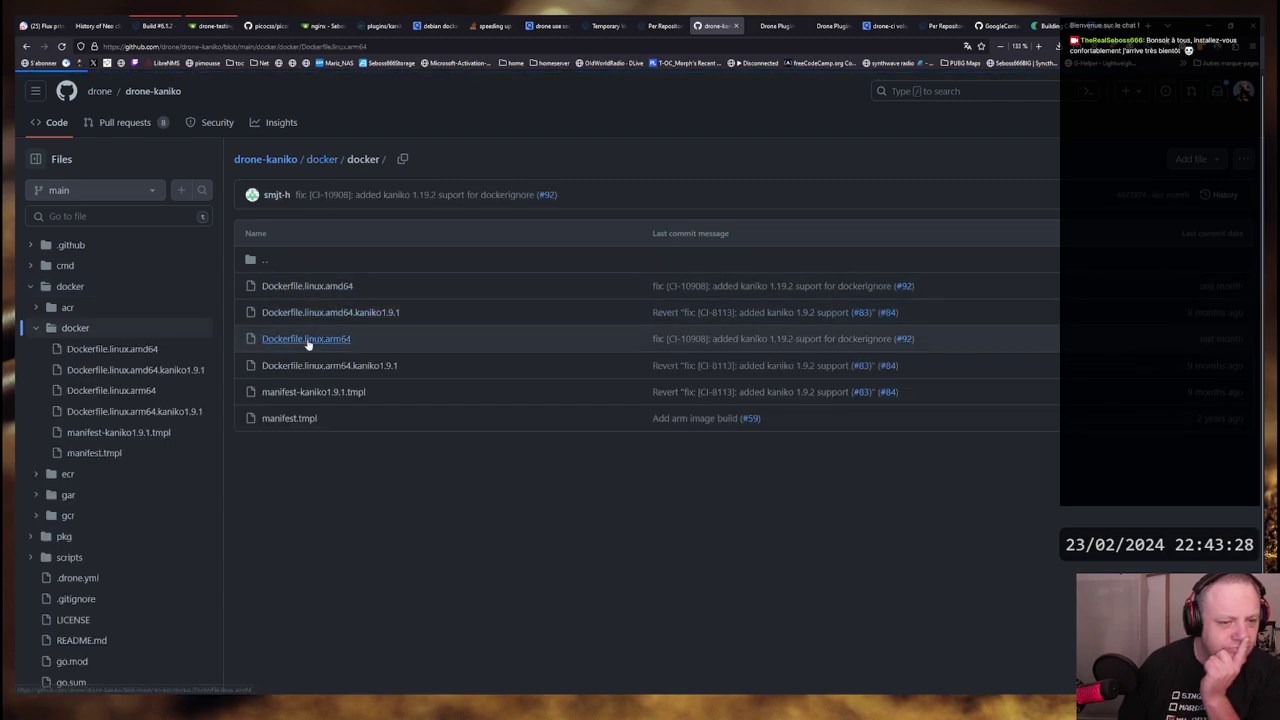
{"action": "left_click_drag", "start_coordinate": [320, 342], "coordinate": [492, 340]}
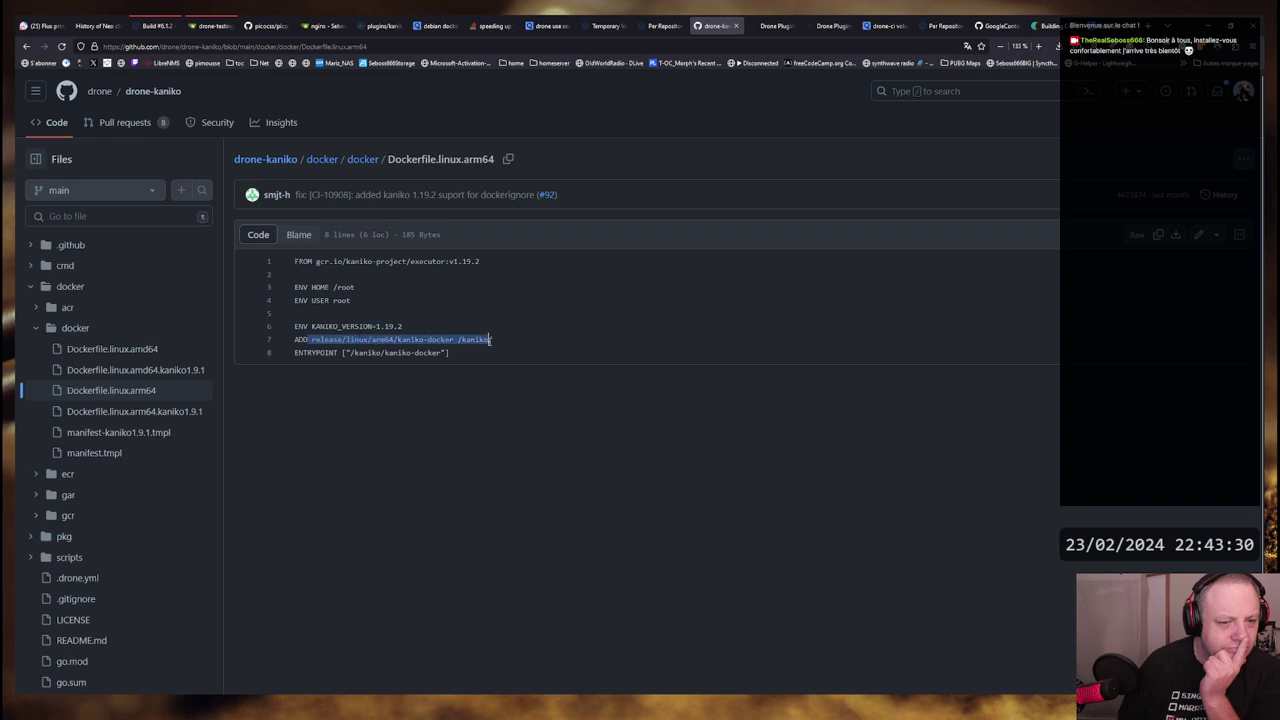
Examine the ENTRYPOINT, the executor version in FROM and the kaniko-docker ADD path in Dockerfile.linux.arm64
{"action": "left_click_drag", "start_coordinate": [308, 352], "coordinate": [426, 353]}
{"action": "left_click", "coordinate": [425, 353]}
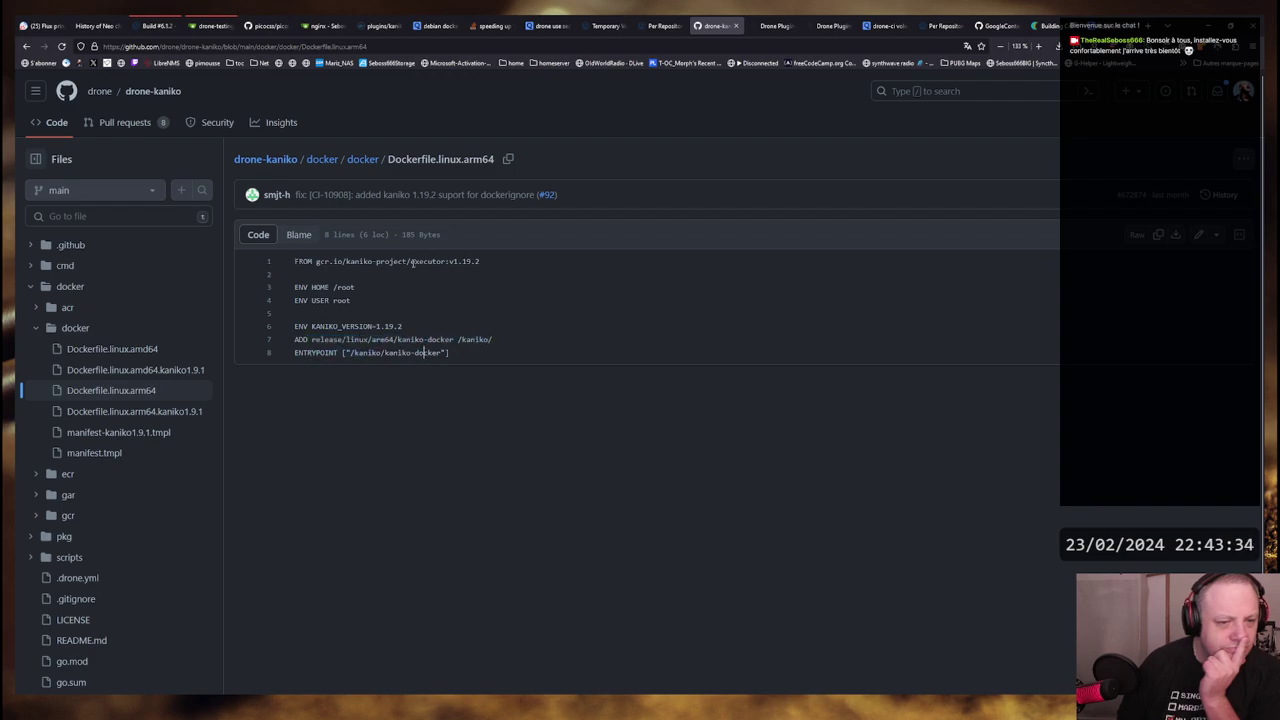
{"action": "left_click_drag", "start_coordinate": [412, 262], "coordinate": [481, 261]}
{"action": "left_click", "coordinate": [481, 261]}
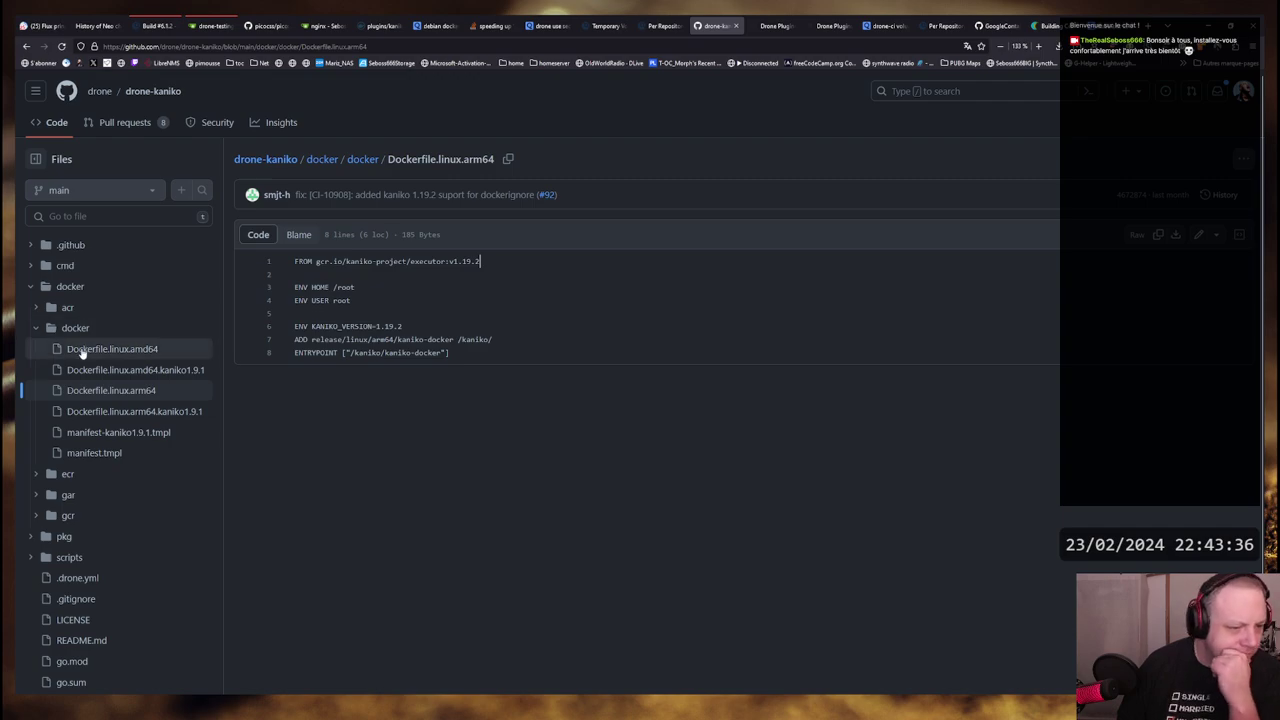
{"action": "left_click_drag", "start_coordinate": [310, 339], "coordinate": [486, 340]}
{"action": "left_click", "coordinate": [486, 340]}
{"action": "left_click", "coordinate": [415, 353]}
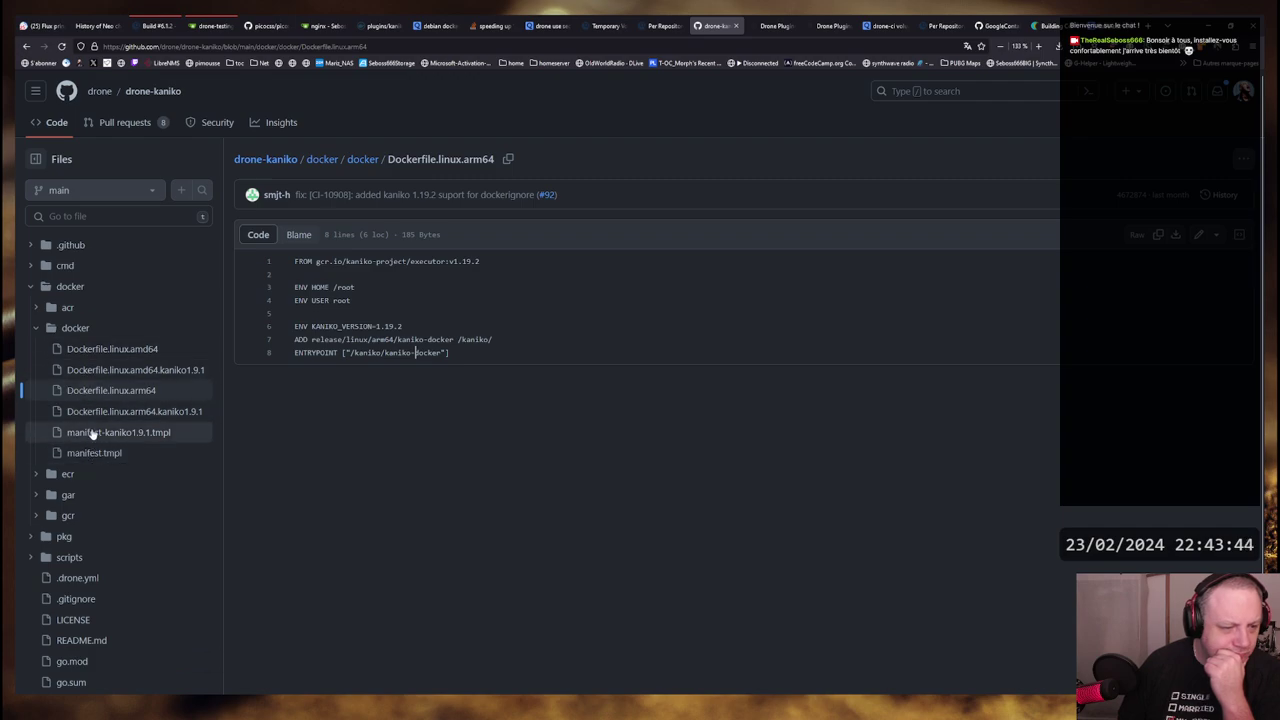
Open main.go in the repository's cmd/kaniko-docker folder and examine its imports and Docker registry constants
{"action": "left_click", "coordinate": [36, 328]}
{"action": "left_click", "coordinate": [33, 267]}
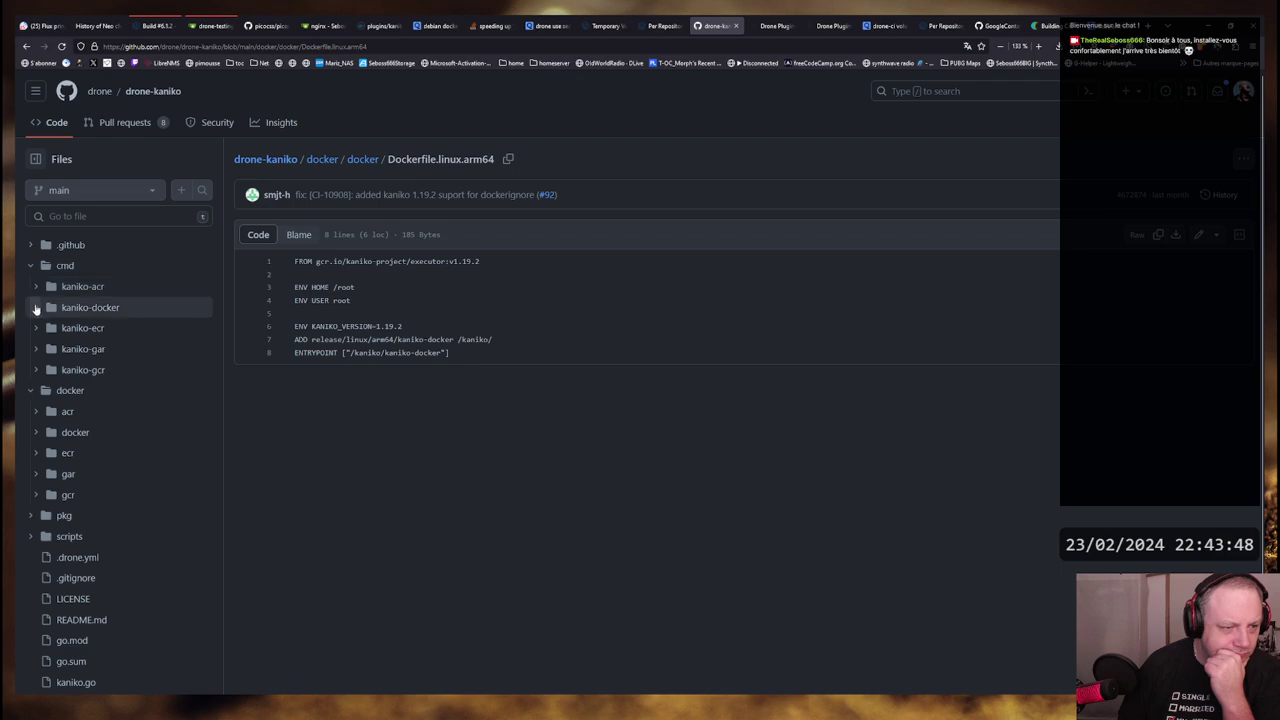
{"action": "left_click", "coordinate": [36, 308]}
{"action": "left_click", "coordinate": [80, 328]}
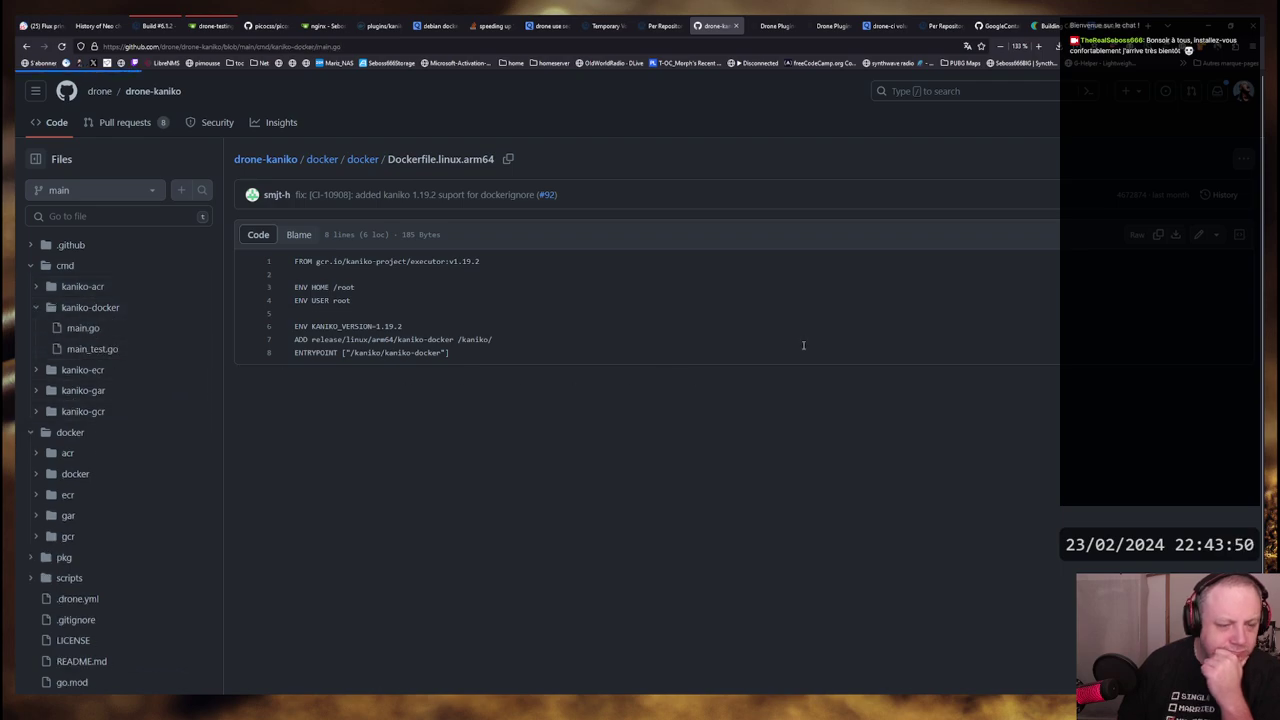
{"action": "scroll", "coordinate": [333, 399], "scroll_direction": "down", "scroll_amount": 3}
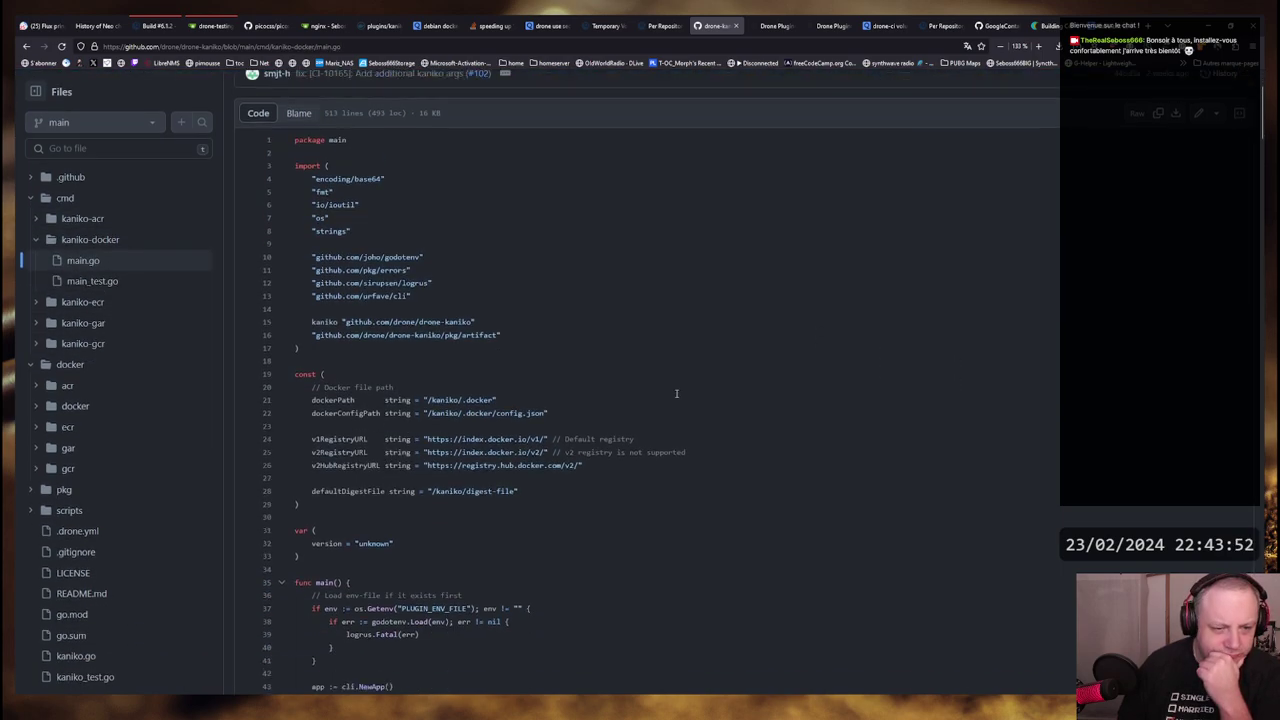
{"action": "left_click_drag", "start_coordinate": [311, 181], "coordinate": [582, 248]}
{"action": "left_click", "coordinate": [781, 254]}
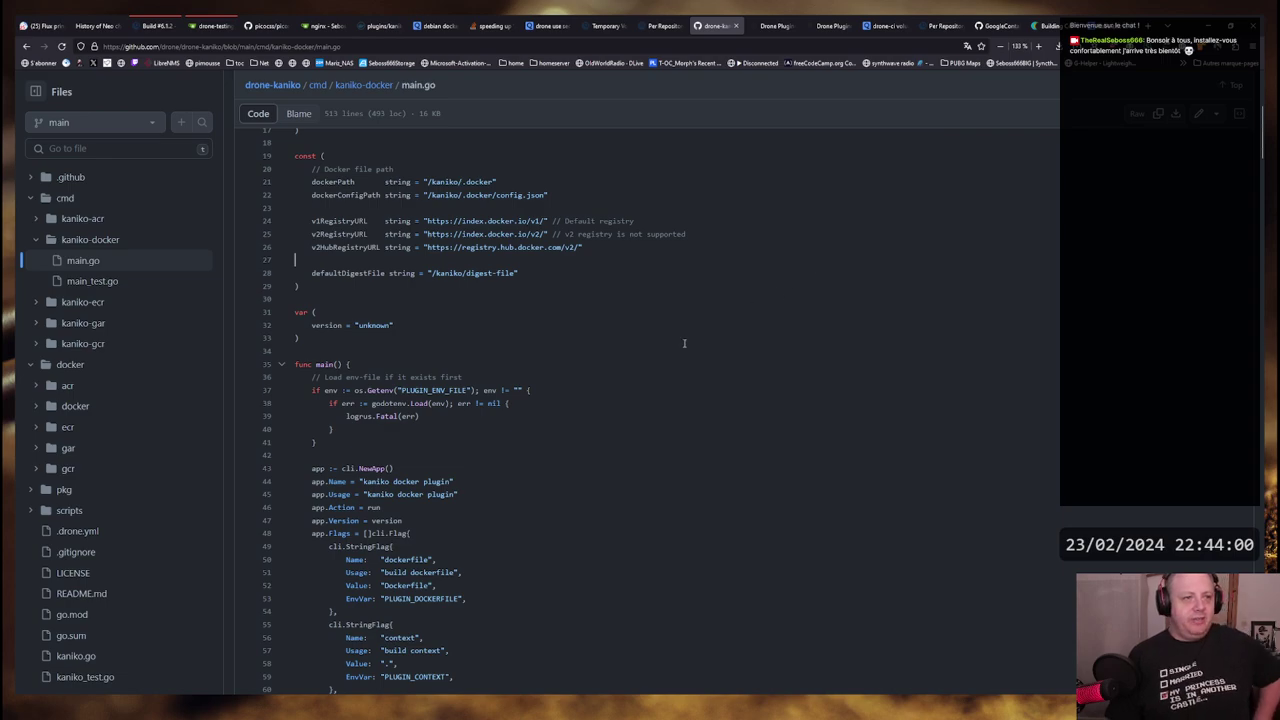
Review the kaniko-docker plugin's flags in main.go, including the build context default, down through the run function's options
{"action": "scroll", "coordinate": [461, 321], "scroll_direction": "down", "scroll_amount": 5}
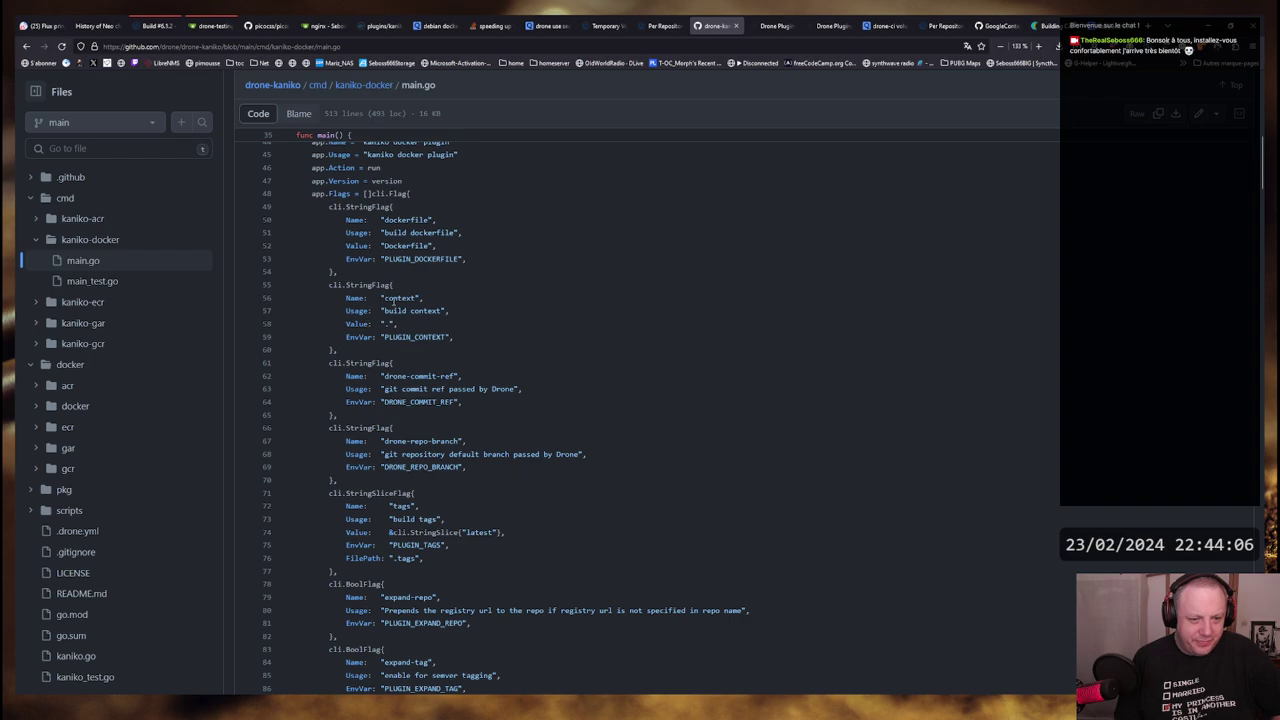
{"action": "double_click", "coordinate": [395, 298]}
{"action": "left_click", "coordinate": [383, 323]}
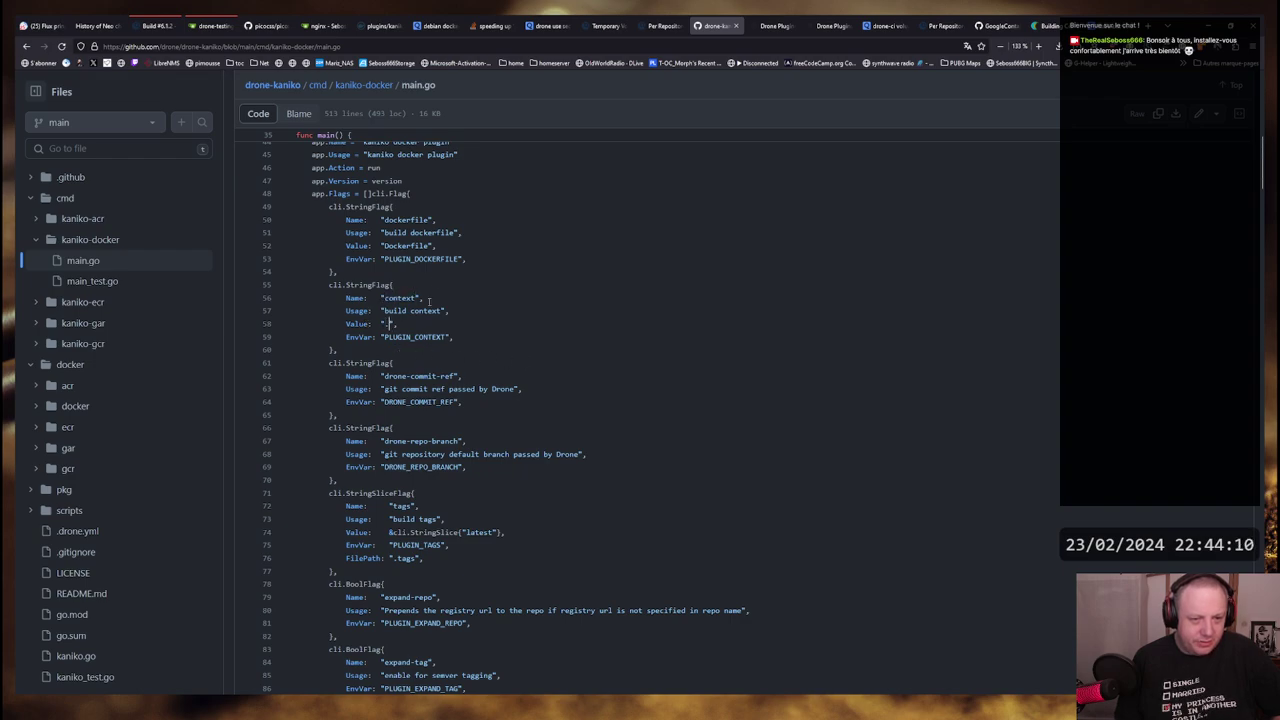
{"action": "scroll", "coordinate": [429, 301], "scroll_direction": "down", "scroll_amount": 3}
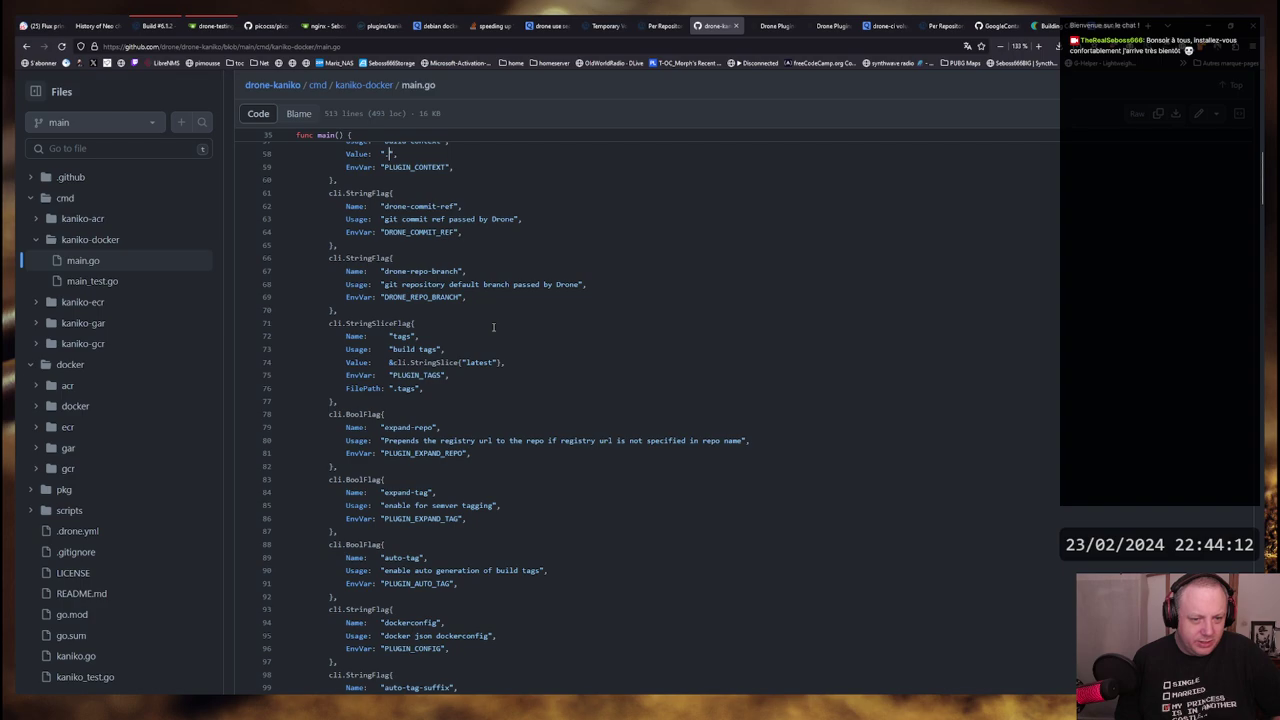
{"action": "scroll", "coordinate": [540, 340], "scroll_direction": "up", "scroll_amount": 2}
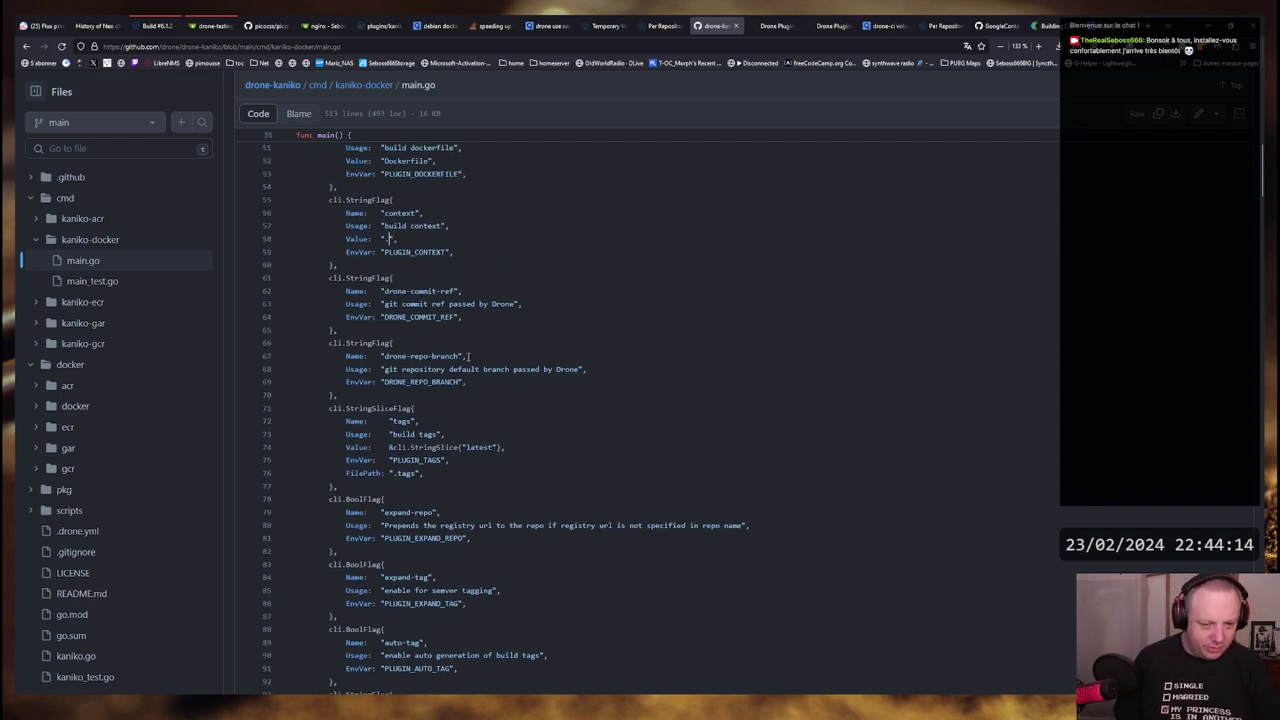
{"action": "scroll", "coordinate": [468, 357], "scroll_direction": "down", "scroll_amount": 20}
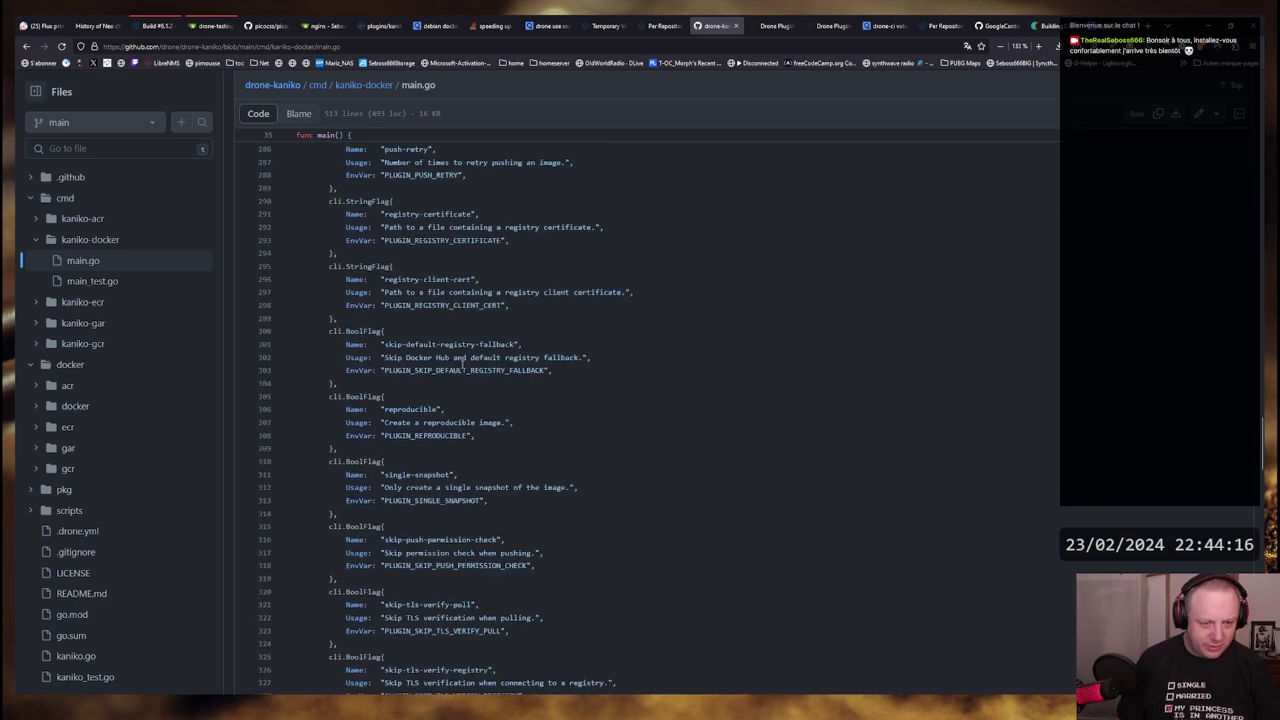
{"action": "scroll", "coordinate": [462, 365], "scroll_direction": "down", "scroll_amount": 18}
{"action": "scroll", "coordinate": [537, 346], "scroll_direction": "down", "scroll_amount": 4}
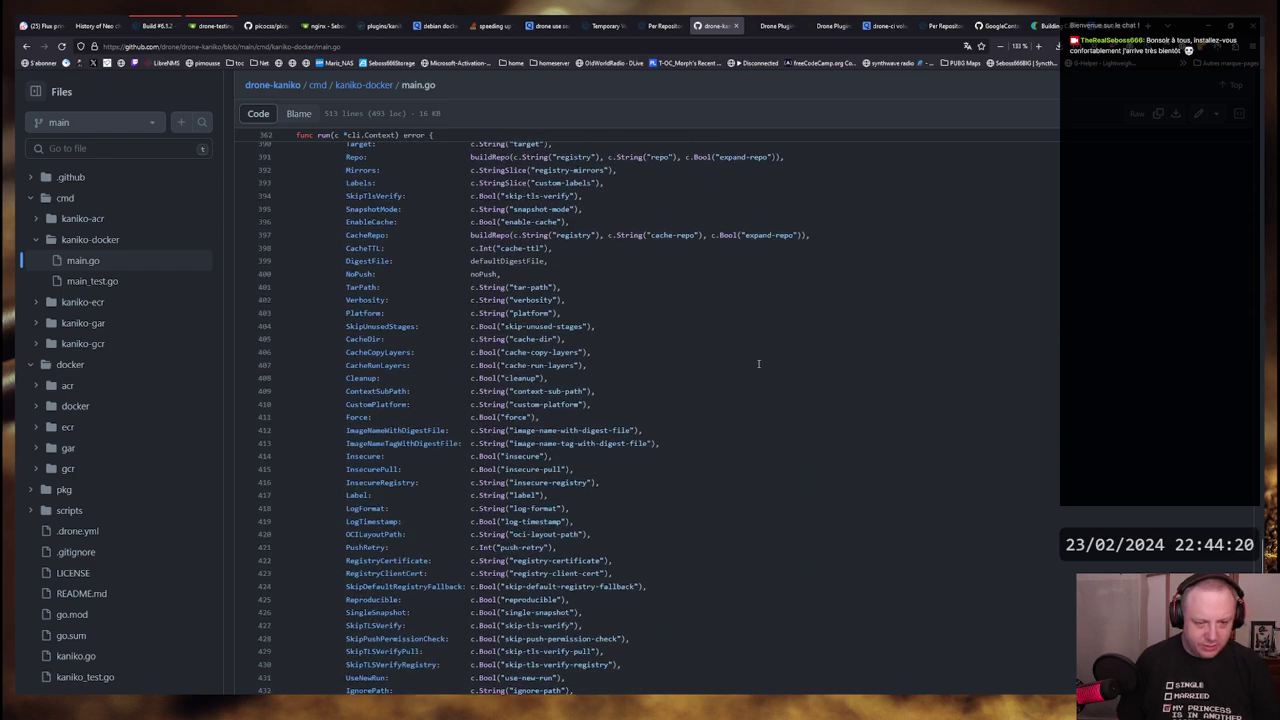
Search main.go for "drone/s"
{"action": "key", "text": "ctrl+f"}
{"action": "type", "text": "drone/k"}
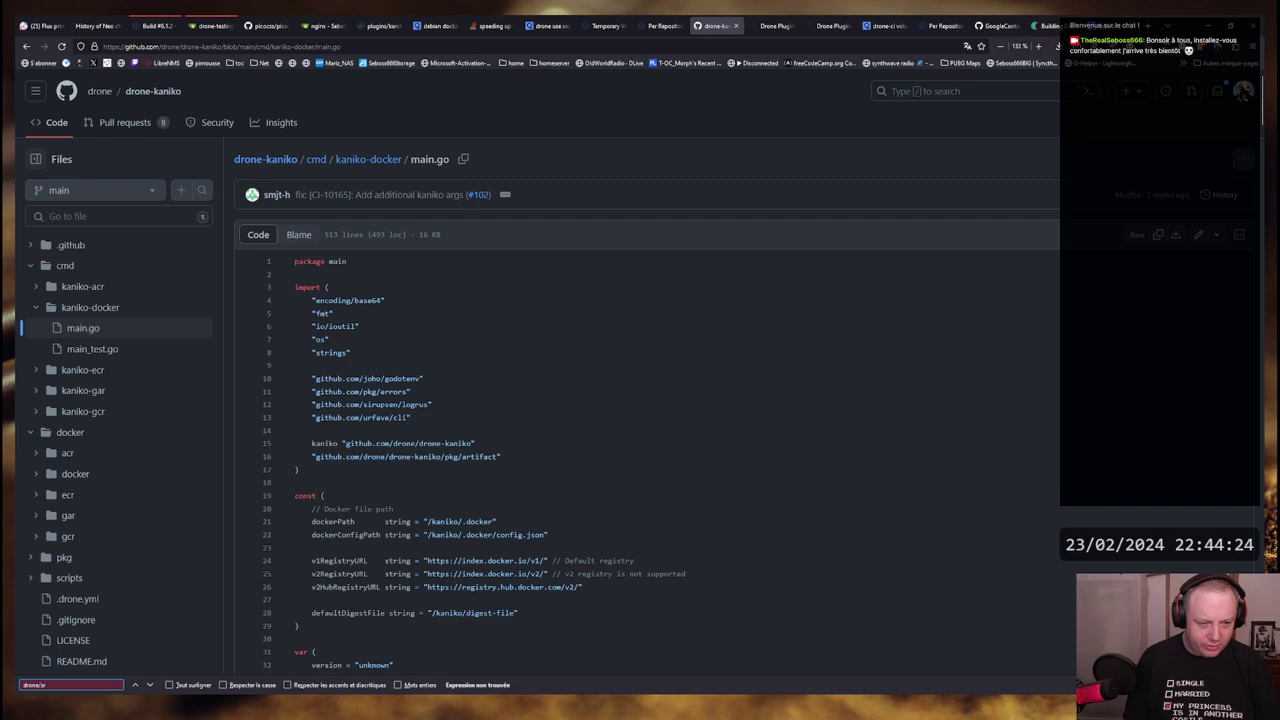
{"action": "type", "text": "an"}
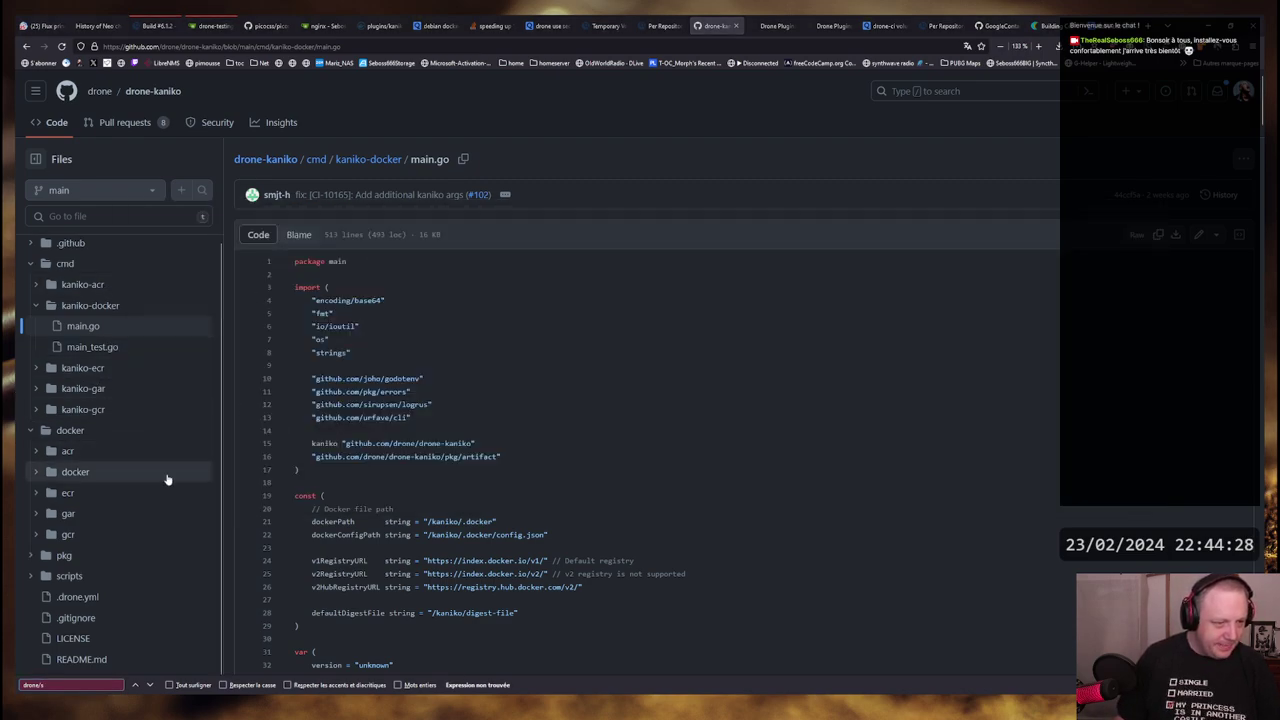
Open the drone-kaniko repository's .drone.yml and examine the dockerfile, username and password settings of its image build steps
{"action": "scroll", "coordinate": [151, 466], "scroll_direction": "down", "scroll_amount": 5}
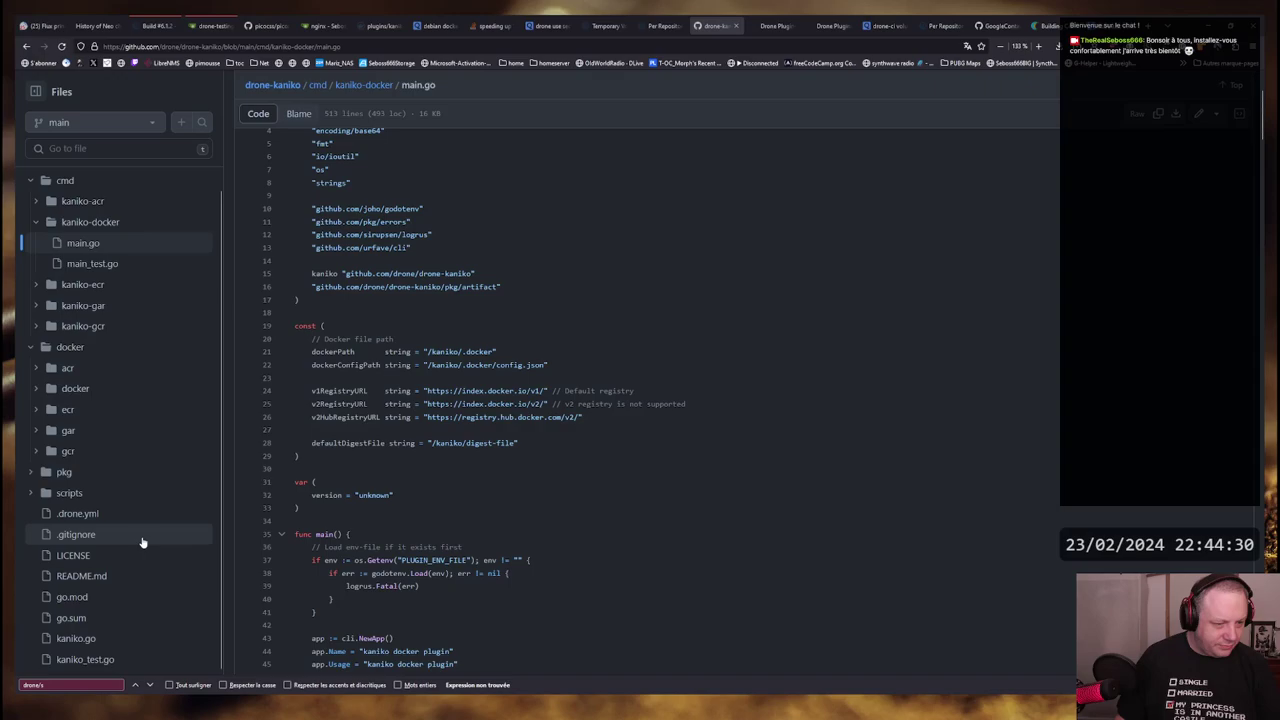
{"action": "left_click", "coordinate": [96, 514]}
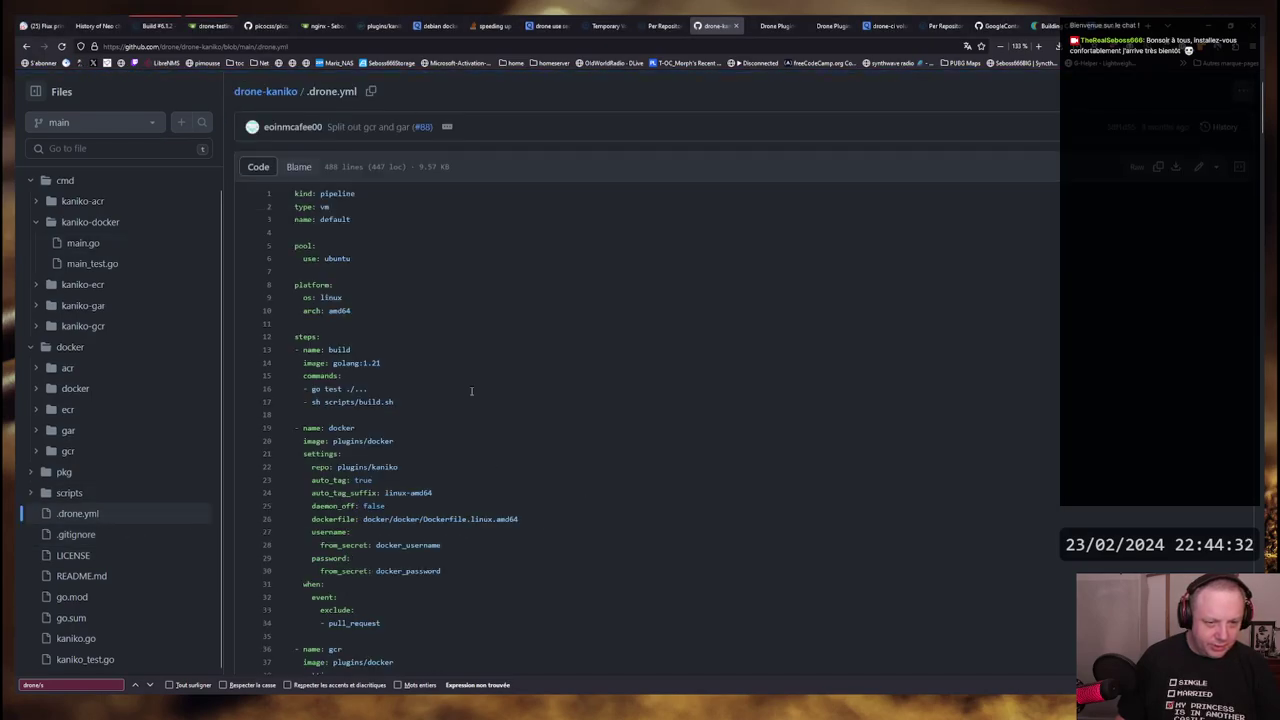
{"action": "scroll", "coordinate": [500, 373], "scroll_direction": "down", "scroll_amount": 8}
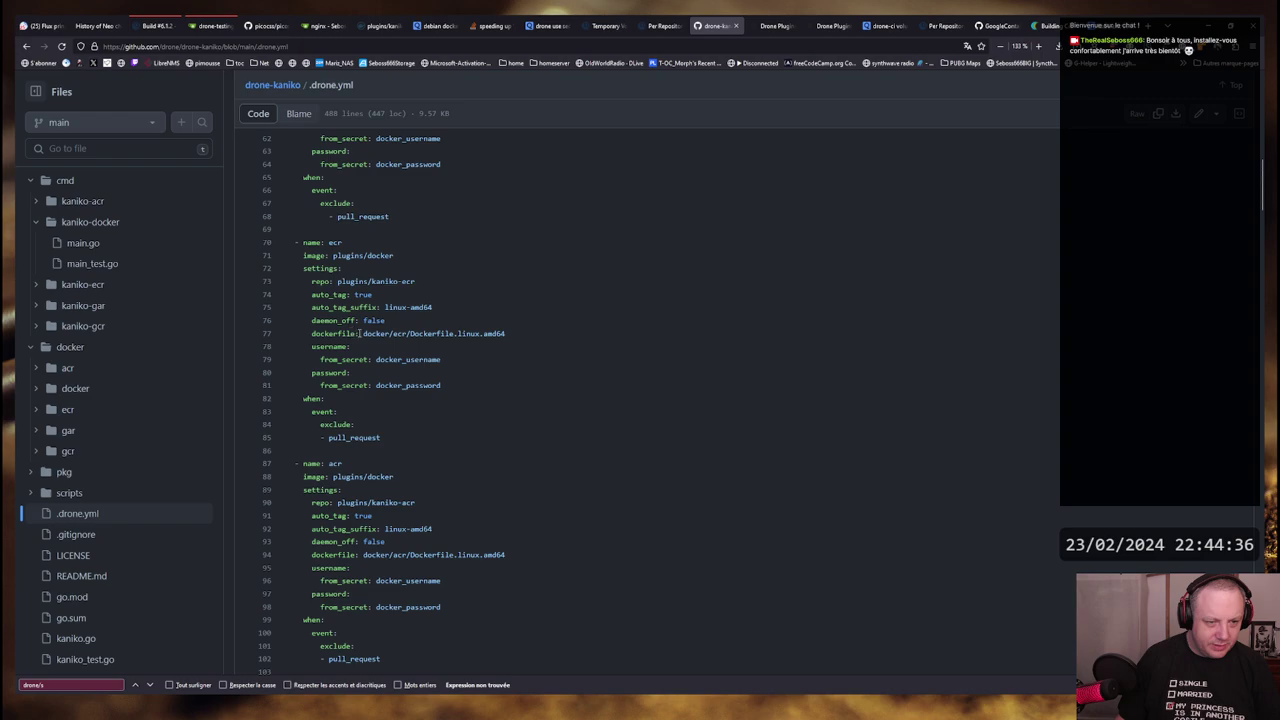
{"action": "left_click_drag", "start_coordinate": [358, 333], "coordinate": [504, 333]}
{"action": "left_click", "coordinate": [504, 333]}
{"action": "left_click_drag", "start_coordinate": [321, 385], "coordinate": [441, 385]}
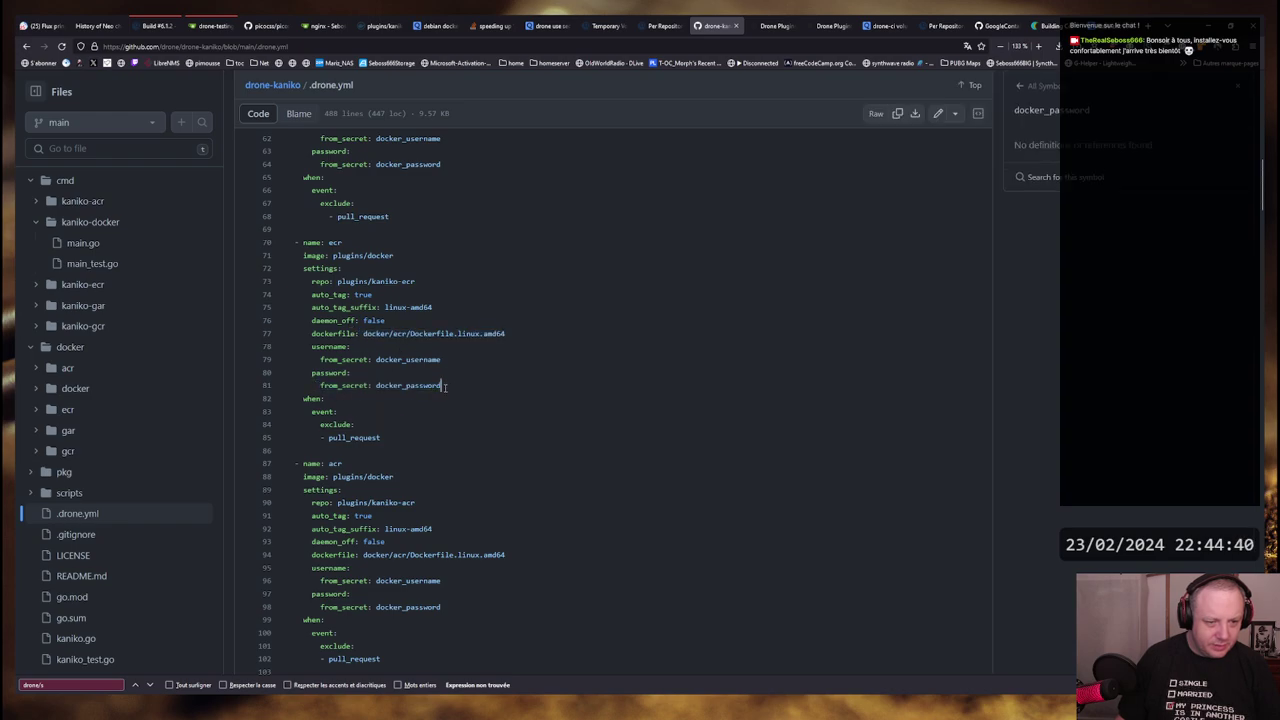
{"action": "left_click", "coordinate": [348, 372]}
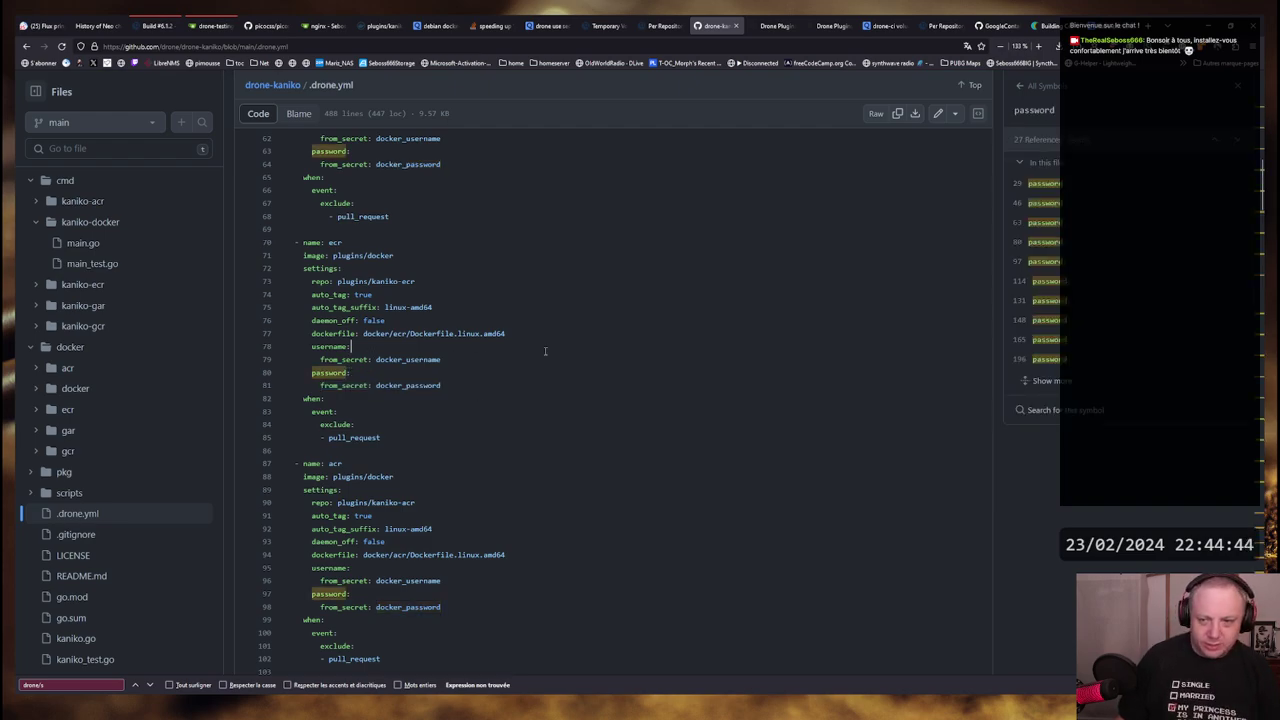
{"action": "scroll", "coordinate": [357, 378], "scroll_direction": "down", "scroll_amount": 5}
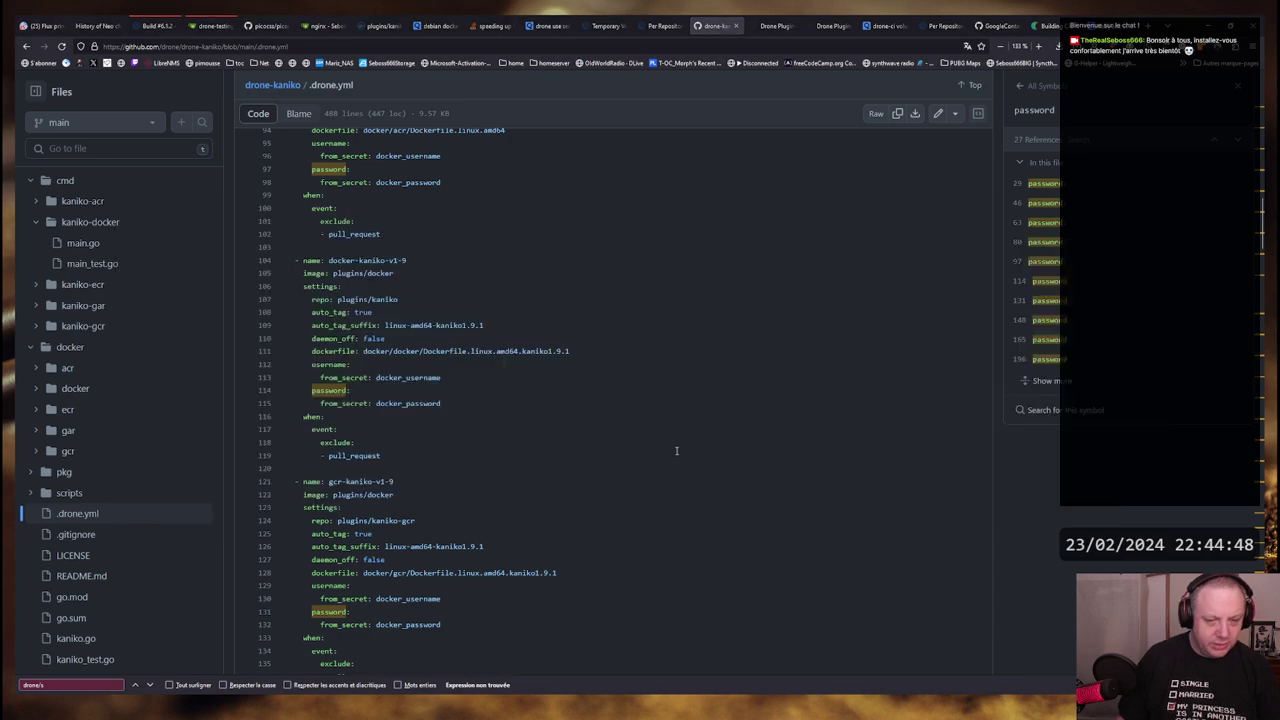
Switch to the Ubuntu terminal showing the layers of the gcr.io/kaniko-project/executor:latest image
{"action": "key", "text": "alt+Tab"}
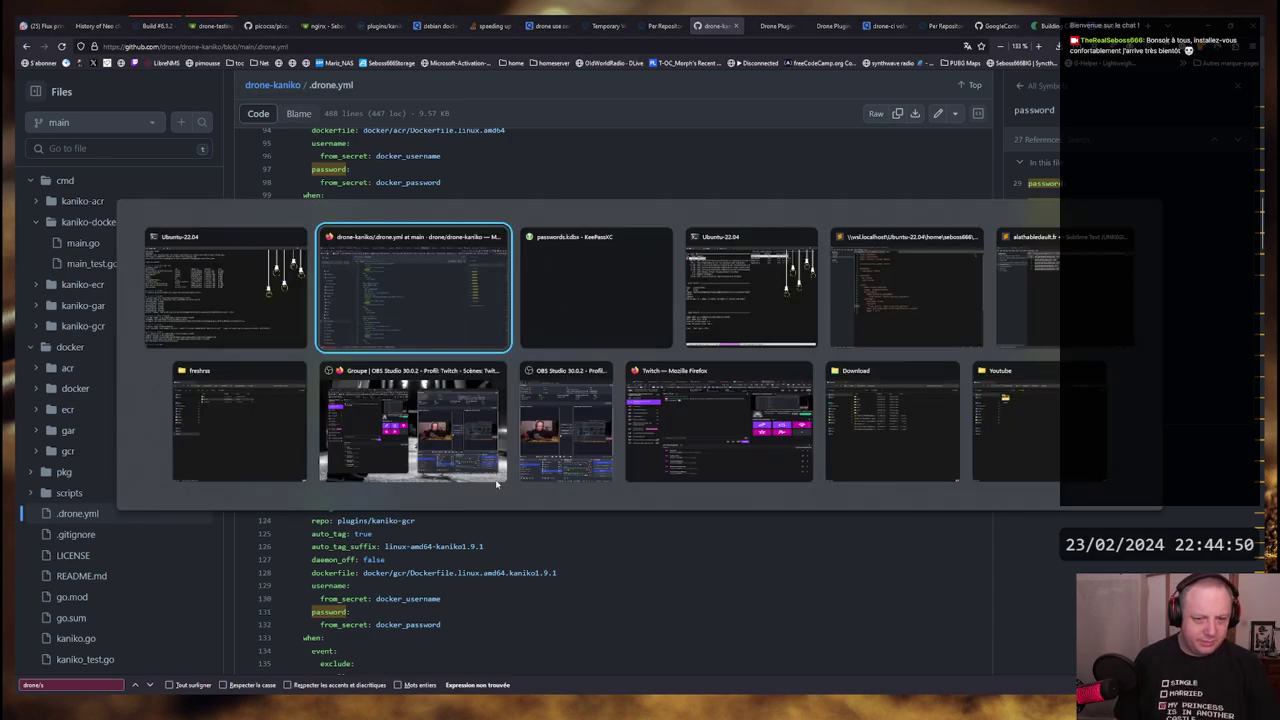
{"action": "key", "text": "alt+Tab"}
{"action": "key", "text": "alt+Tab"}
{"action": "key", "text": "alt+shift+Tab"}
{"action": "key", "text": "alt+shift+Tab"}
{"action": "key", "text": "alt+Tab"}
{"action": "key", "text": "alt+Tab"}
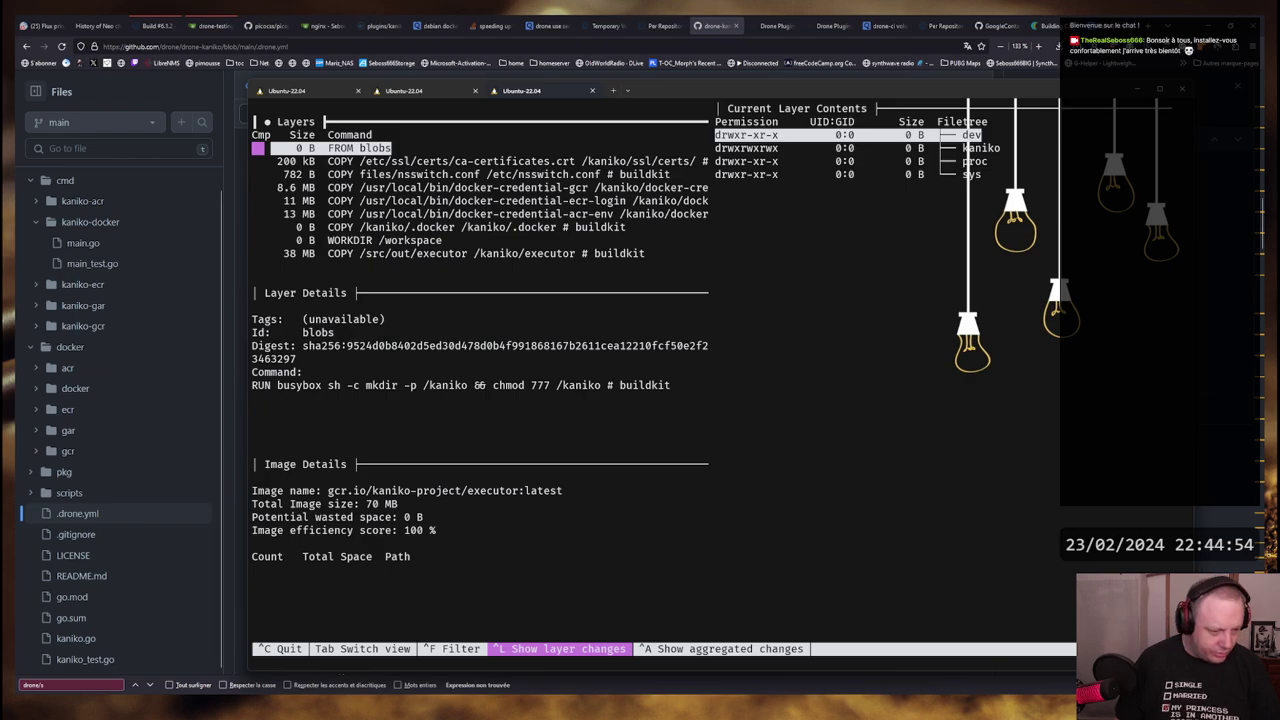
Switch to Sublime Text and examine the repo path of the build-and-push step in the freshrss .drone.yml
{"action": "mouse_move", "coordinate": [105, 712]}
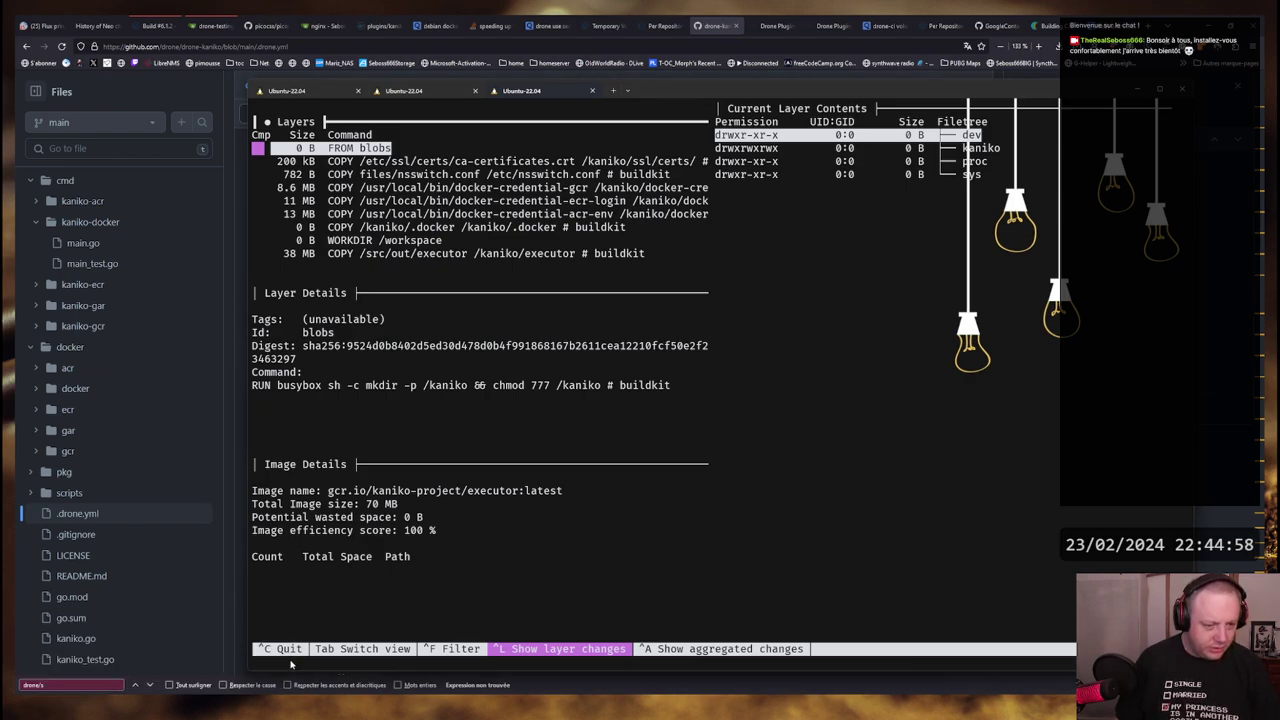
{"action": "left_click", "coordinate": [243, 655]}
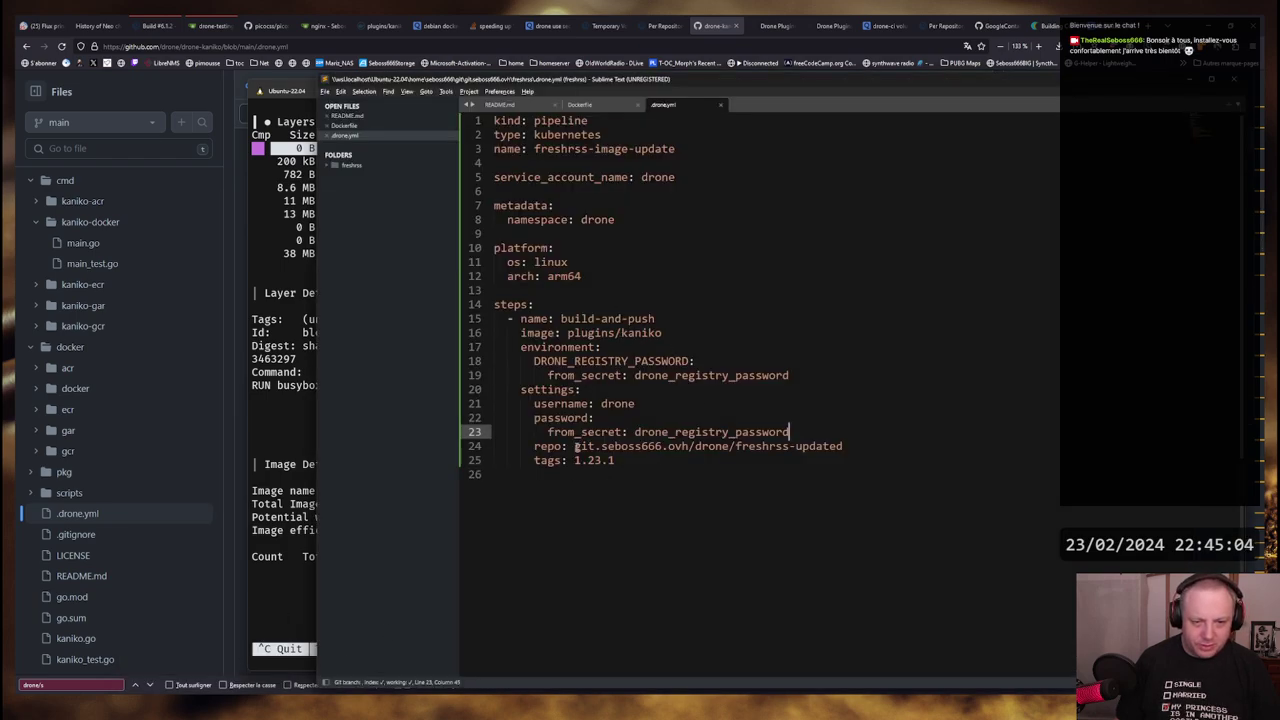
{"action": "left_click_drag", "start_coordinate": [575, 446], "coordinate": [857, 440]}
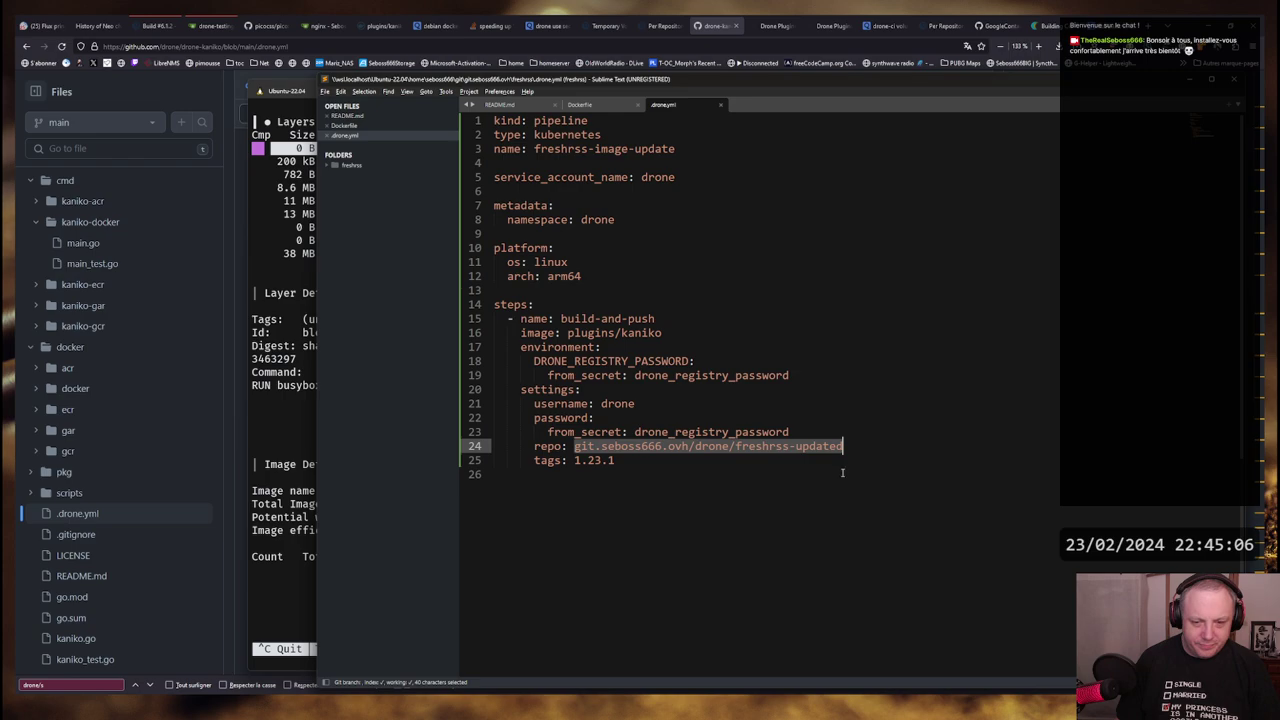
{"action": "left_click", "coordinate": [677, 457]}
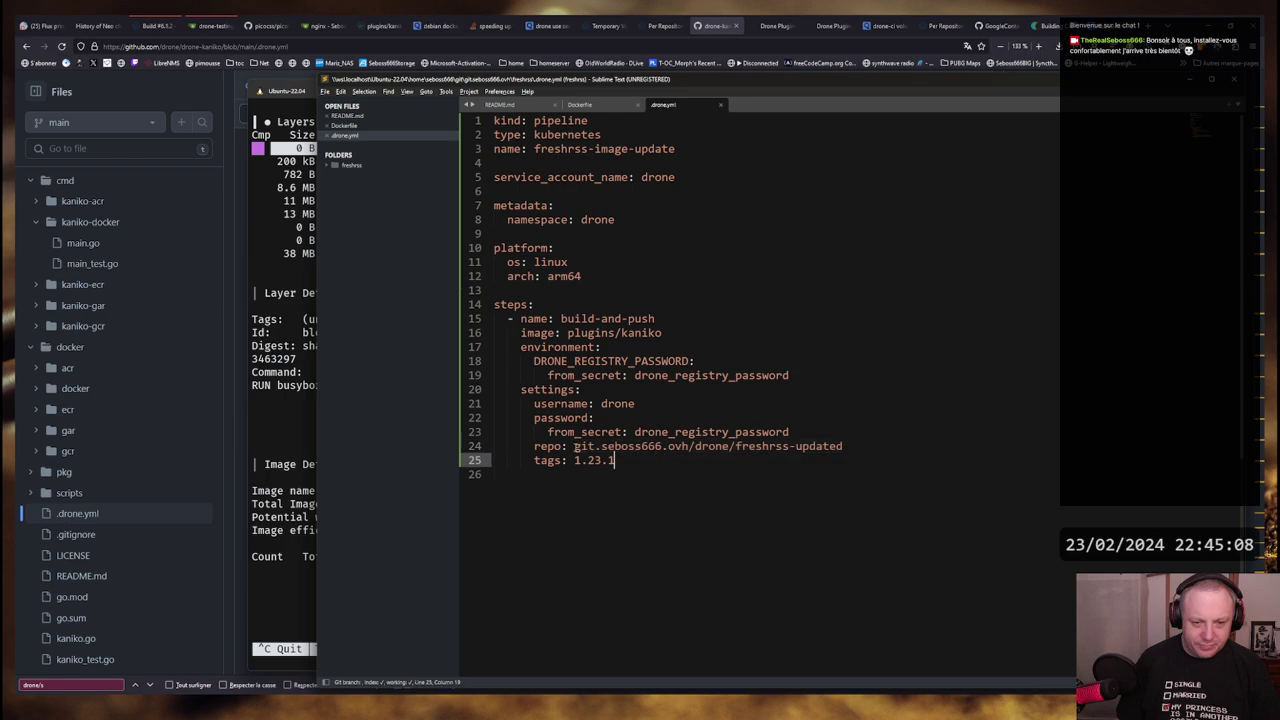
{"action": "left_click_drag", "start_coordinate": [574, 446], "coordinate": [845, 447]}
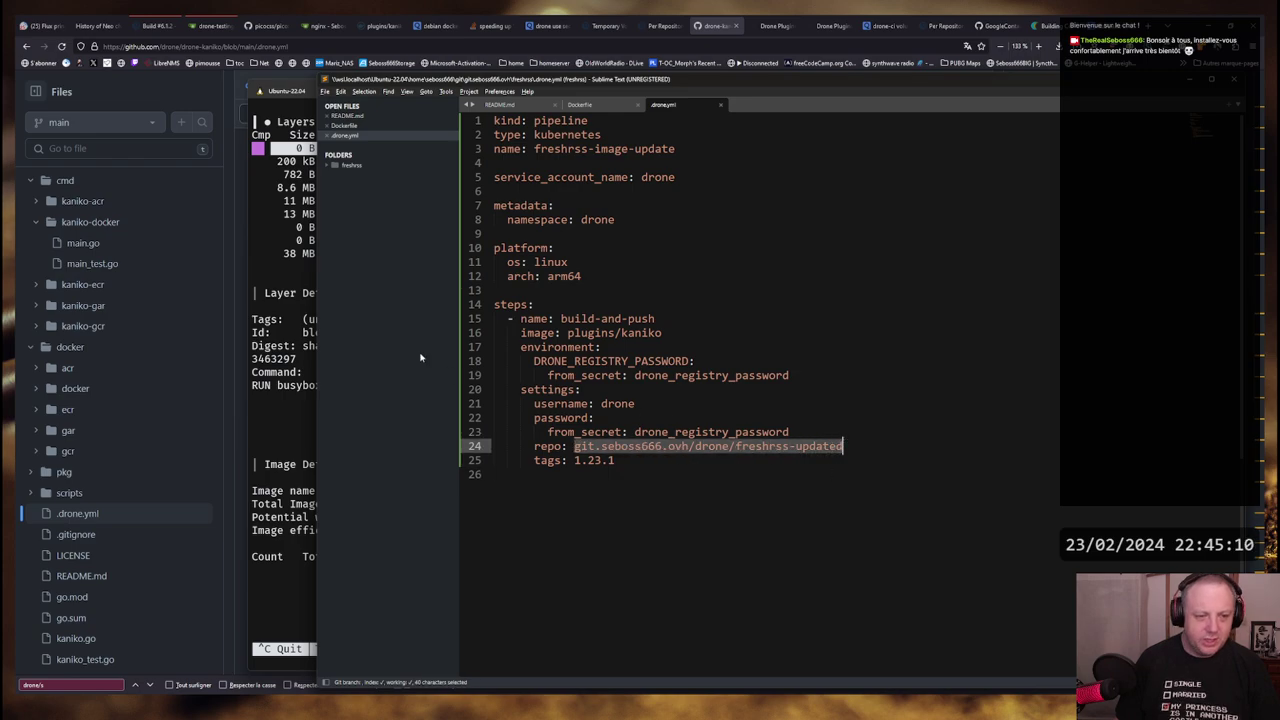
{"action": "key", "text": "alt+Tab"}
{"action": "key", "text": "alt+Tab"}
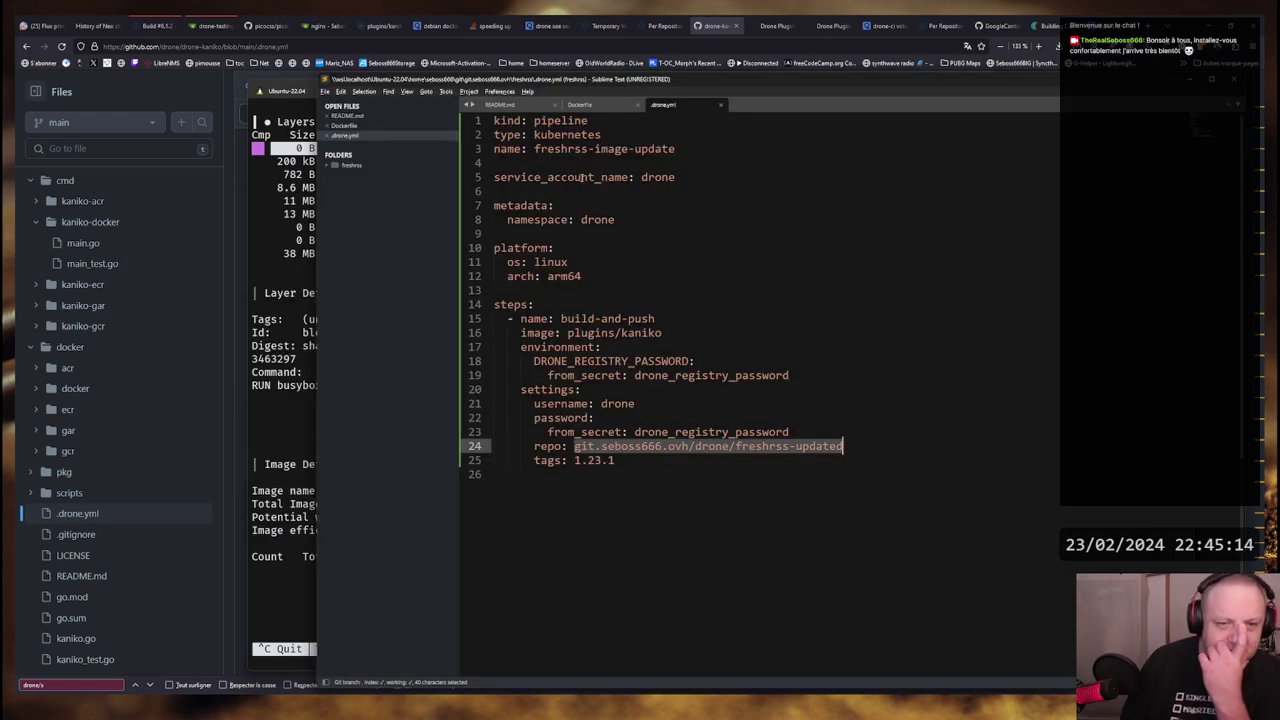
{"action": "left_click", "coordinate": [796, 447]}
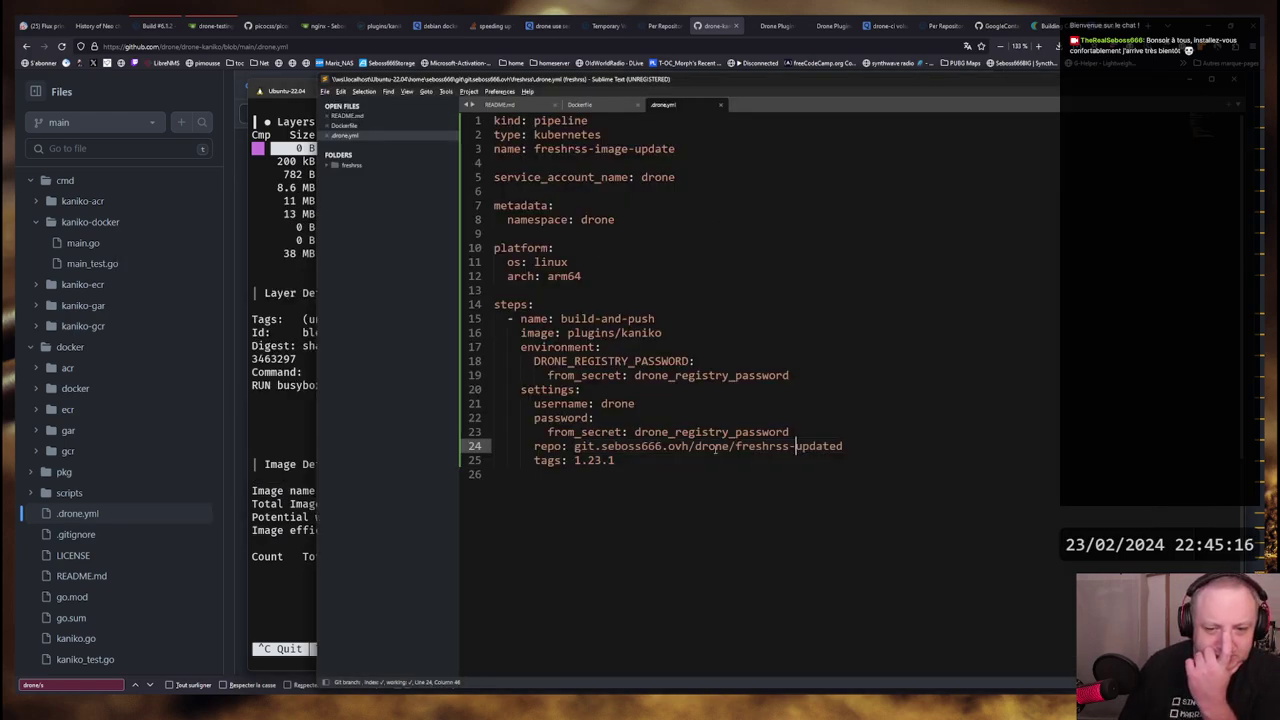
{"action": "mouse_move", "coordinate": [575, 447]}
{"action": "left_mouse_down"}
{"action": "mouse_move", "coordinate": [843, 447]}
{"action": "mouse_move", "coordinate": [575, 449]}
{"action": "left_mouse_up"}
{"action": "left_click", "coordinate": [844, 447]}
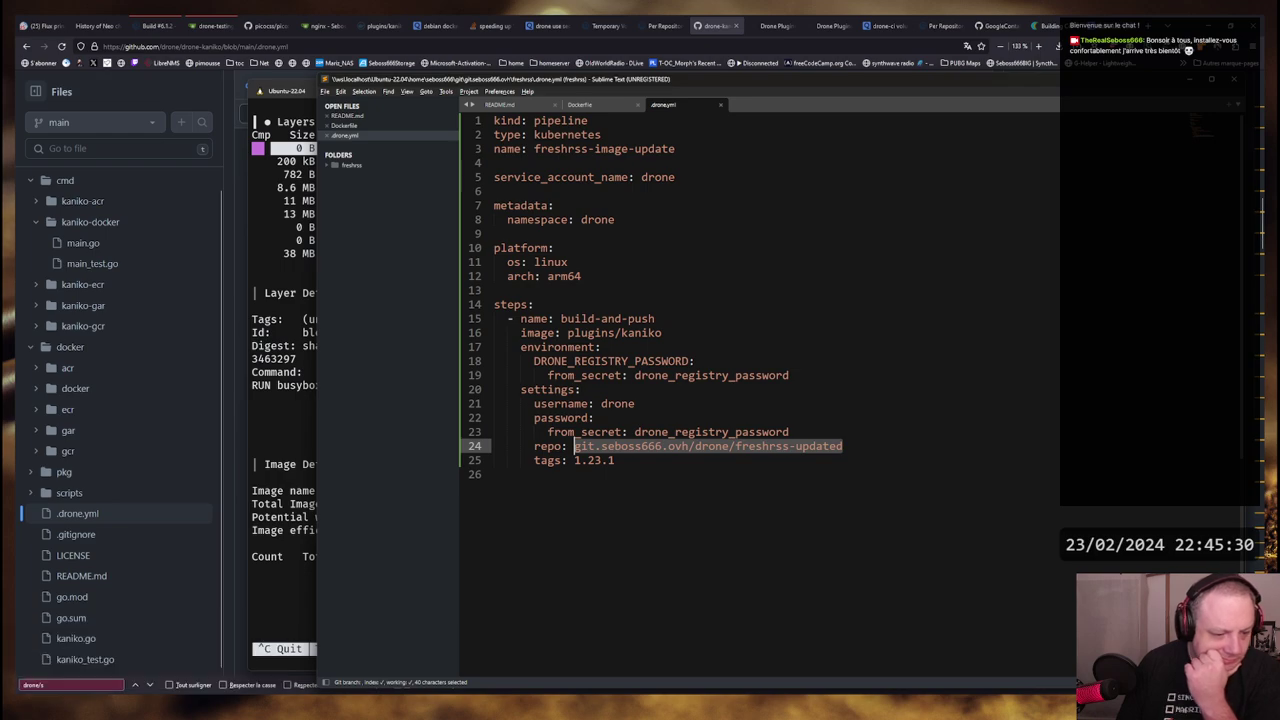
Return to Firefox and check the nginx (stable) package page and the drone-testing repository's .drone.yml in Gitea
{"action": "key", "text": "alt+Tab"}
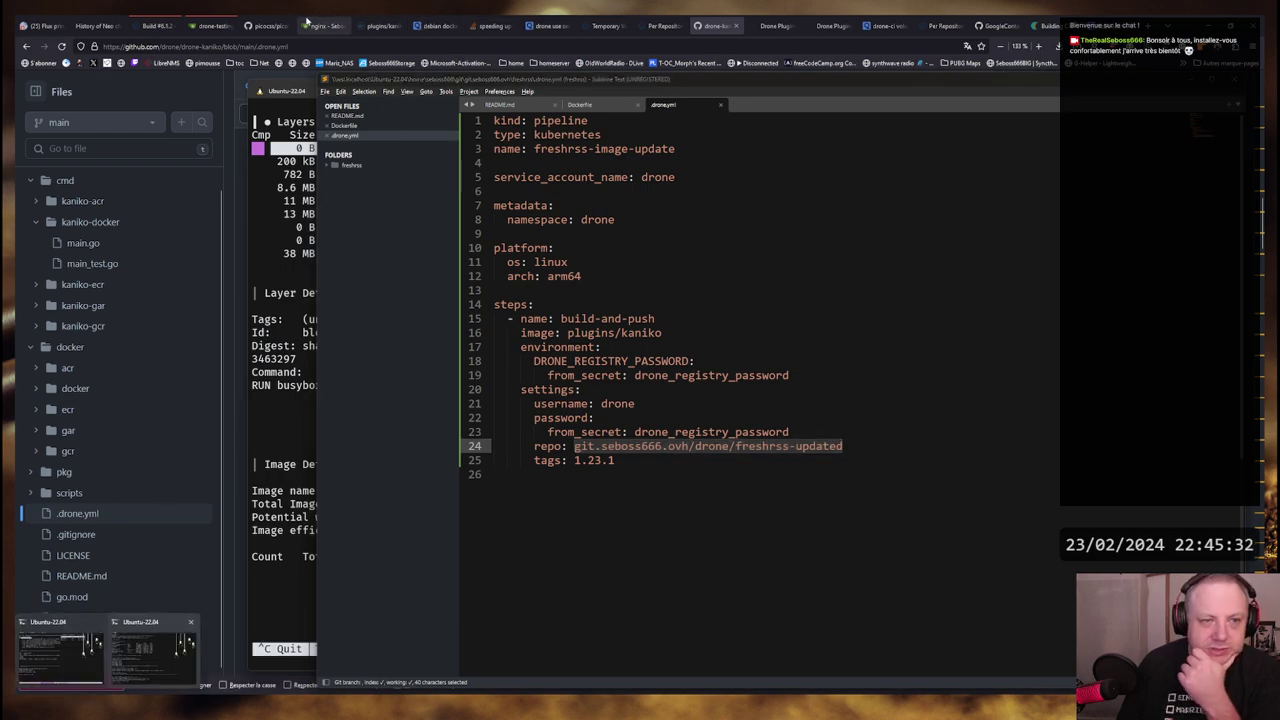
{"action": "left_click", "coordinate": [322, 25]}
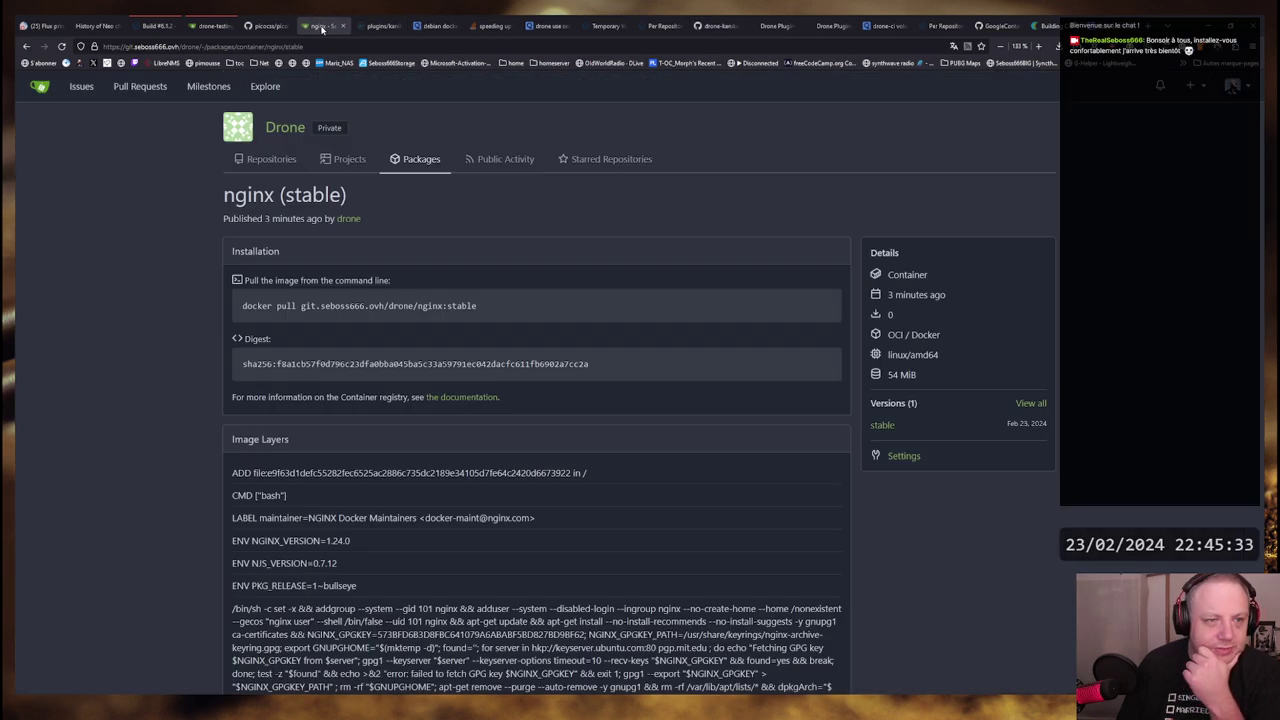
{"action": "left_click", "coordinate": [210, 25]}
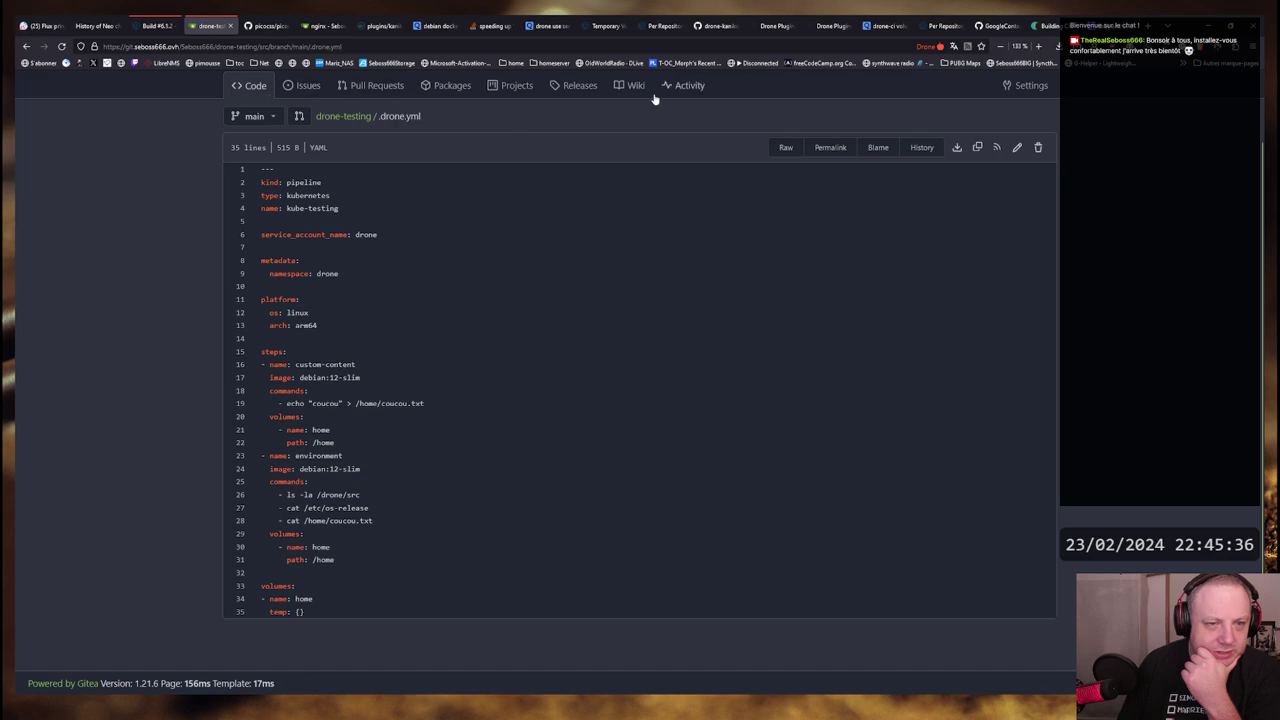
{"action": "scroll", "coordinate": [290, 112], "scroll_direction": "up", "scroll_amount": 1}
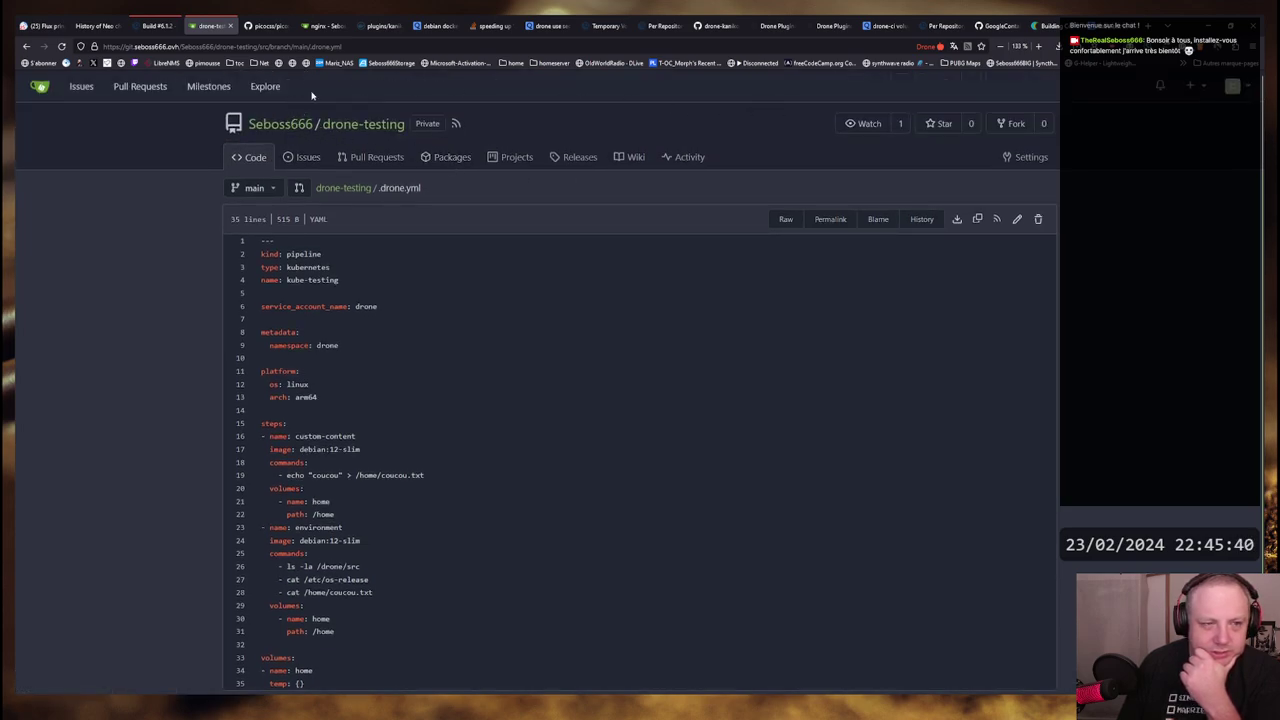
Return to the Gitea dashboard and check the drone account's repositories and organizations
{"action": "left_click", "coordinate": [38, 86]}
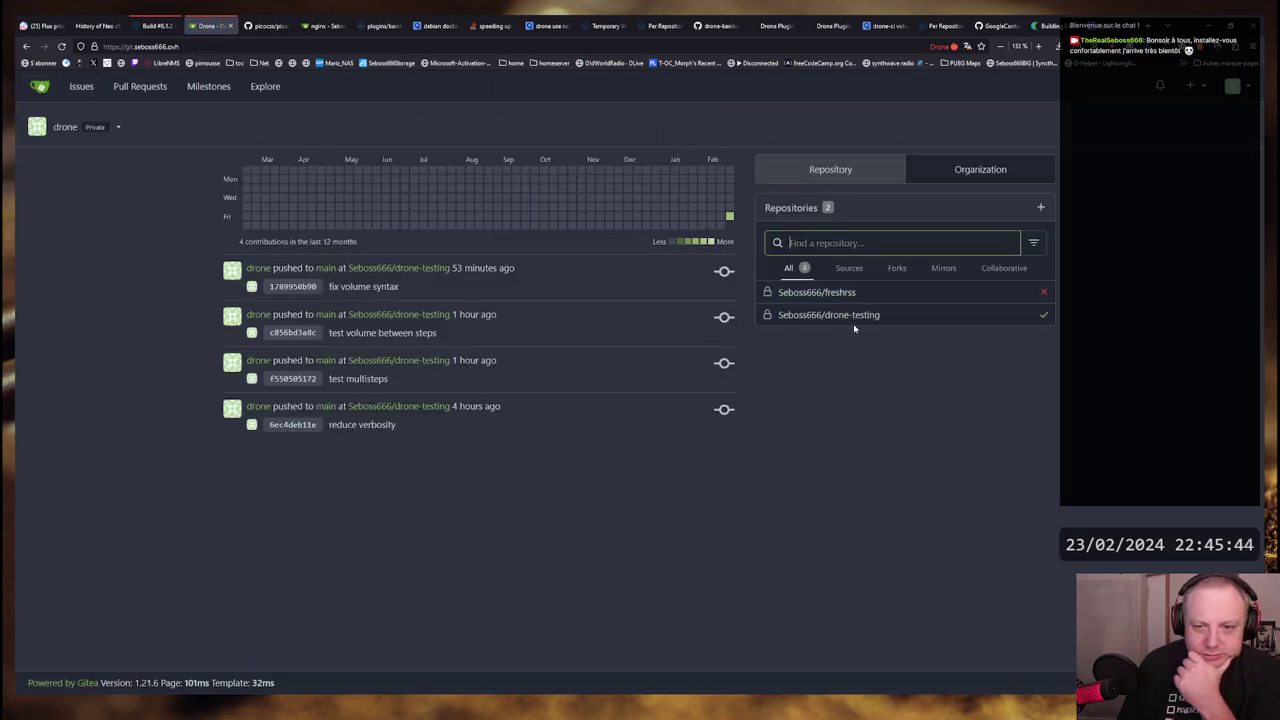
{"action": "left_click", "coordinate": [62, 128]}
{"action": "left_click", "coordinate": [75, 183]}
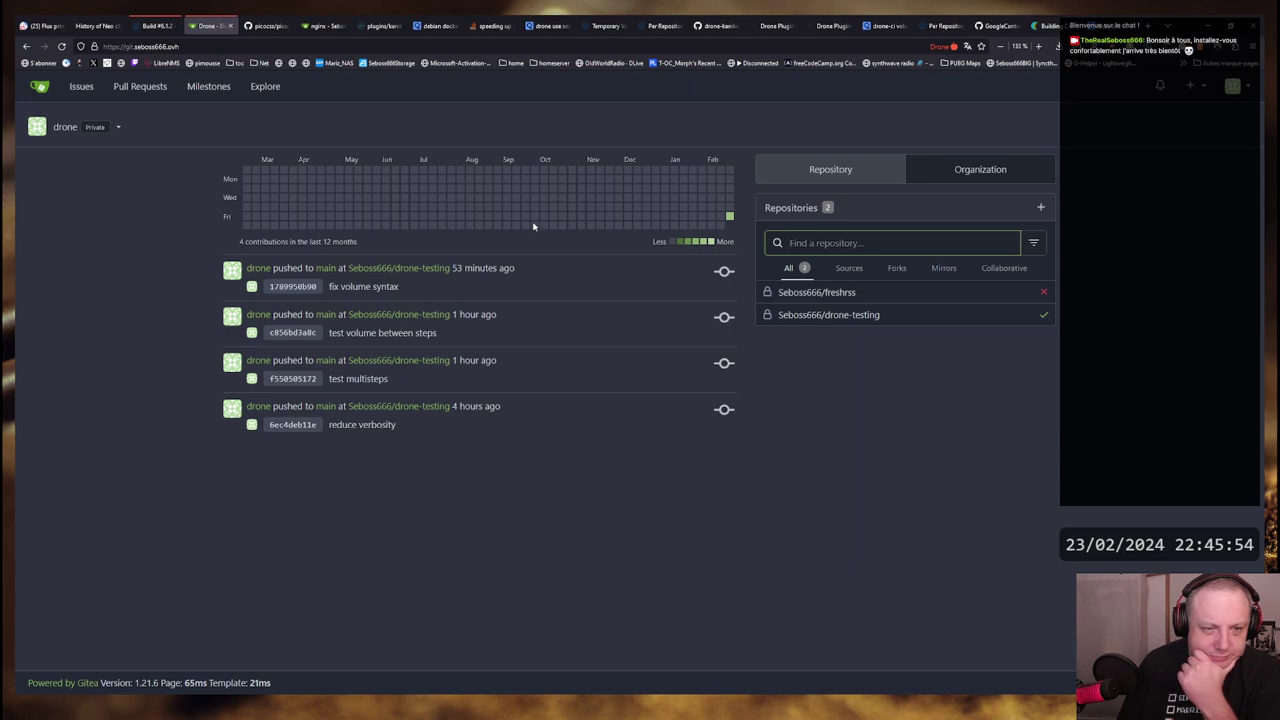
{"action": "left_click", "coordinate": [960, 171]}
{"action": "left_click", "coordinate": [814, 166]}
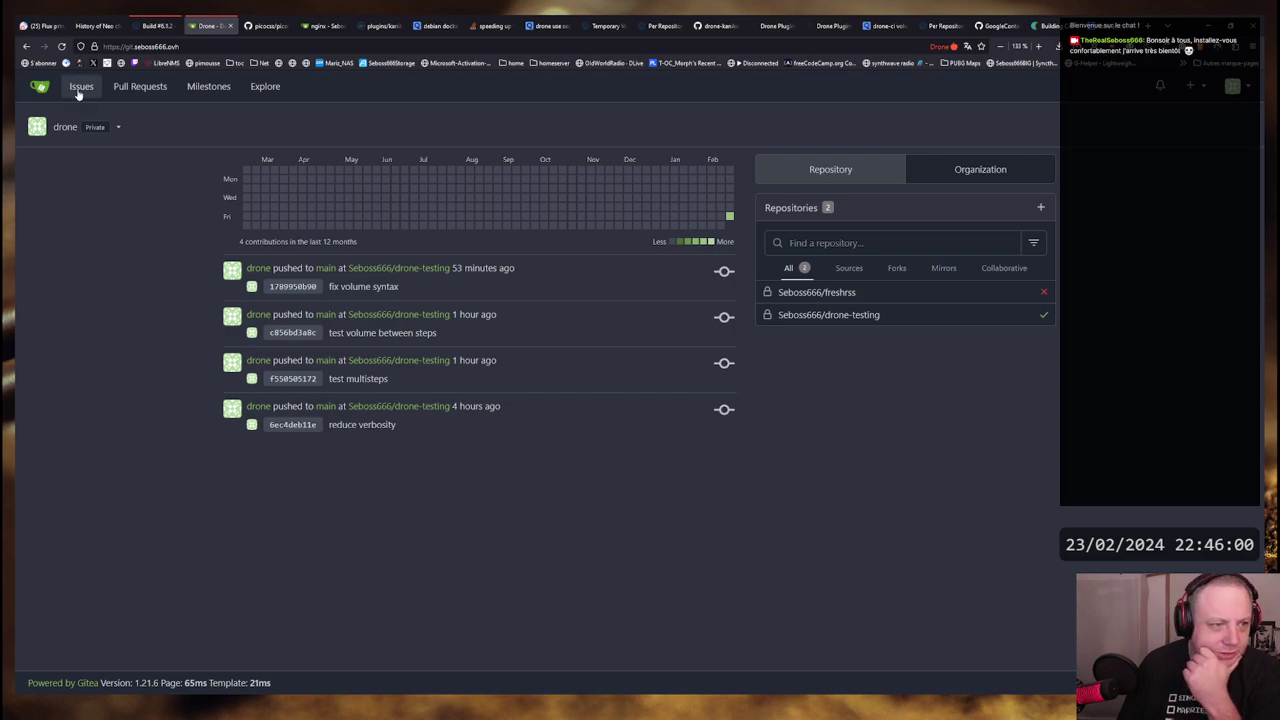
Explore the repositories, users and organizations visible to the drone account in Gitea
{"action": "left_click", "coordinate": [265, 86]}
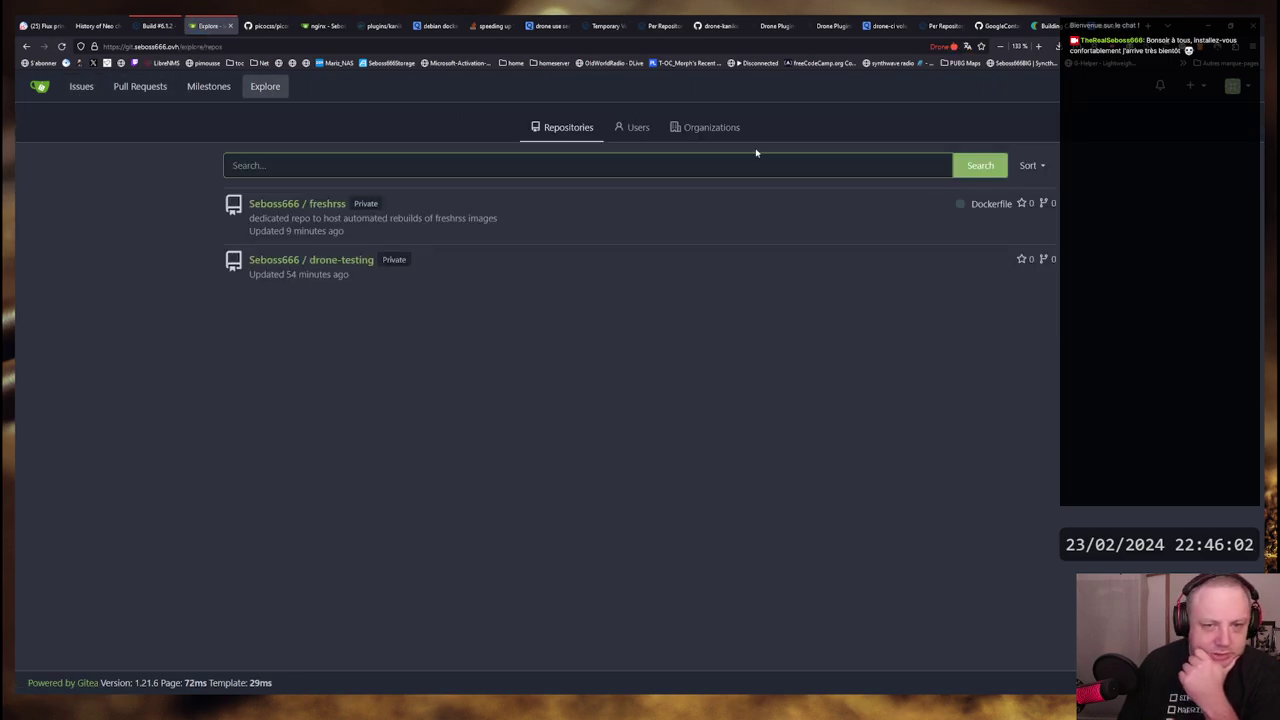
{"action": "left_click", "coordinate": [563, 127]}
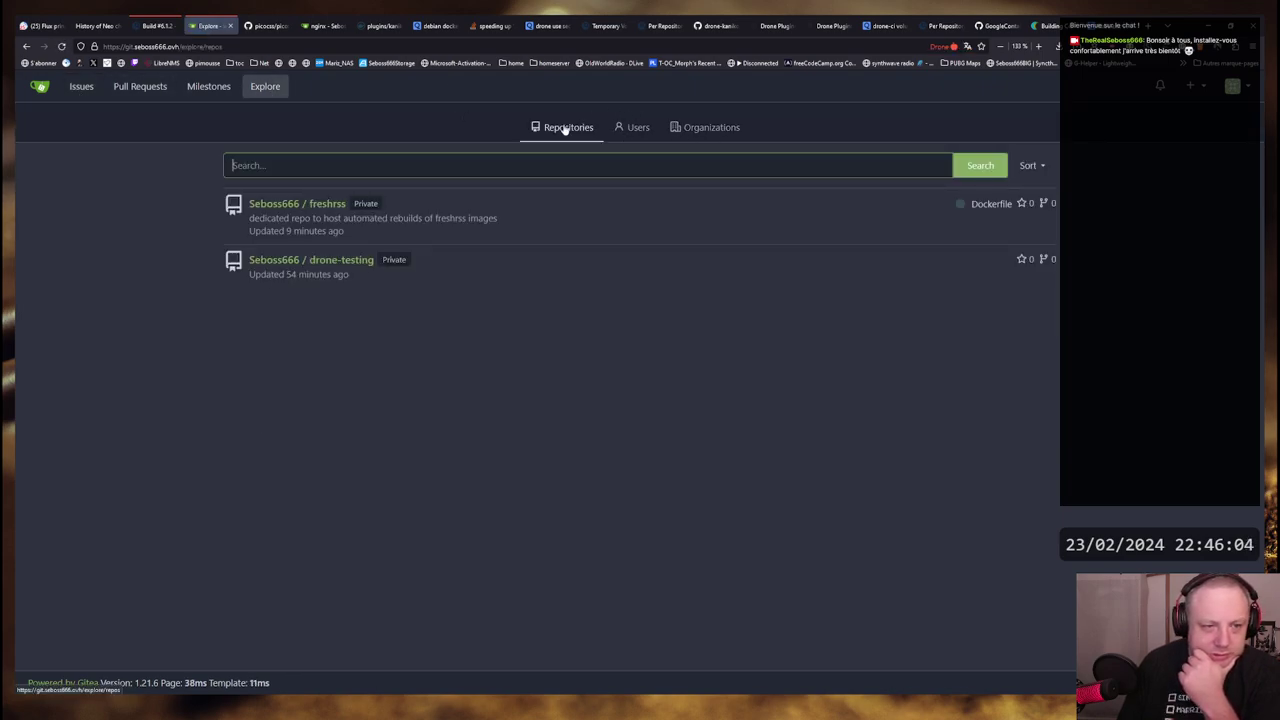
{"action": "left_click", "coordinate": [632, 127]}
{"action": "left_click", "coordinate": [705, 127]}
{"action": "left_click", "coordinate": [632, 127]}
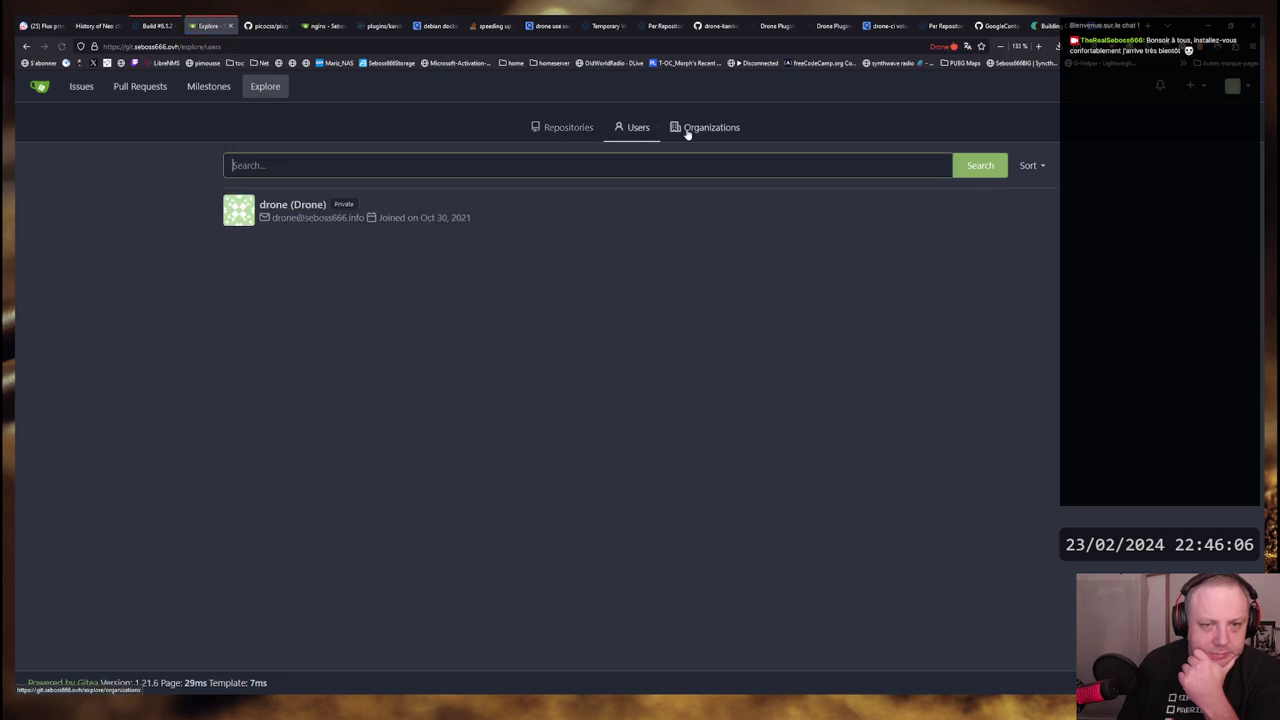
{"action": "left_click", "coordinate": [687, 130]}
{"action": "left_click", "coordinate": [566, 128]}
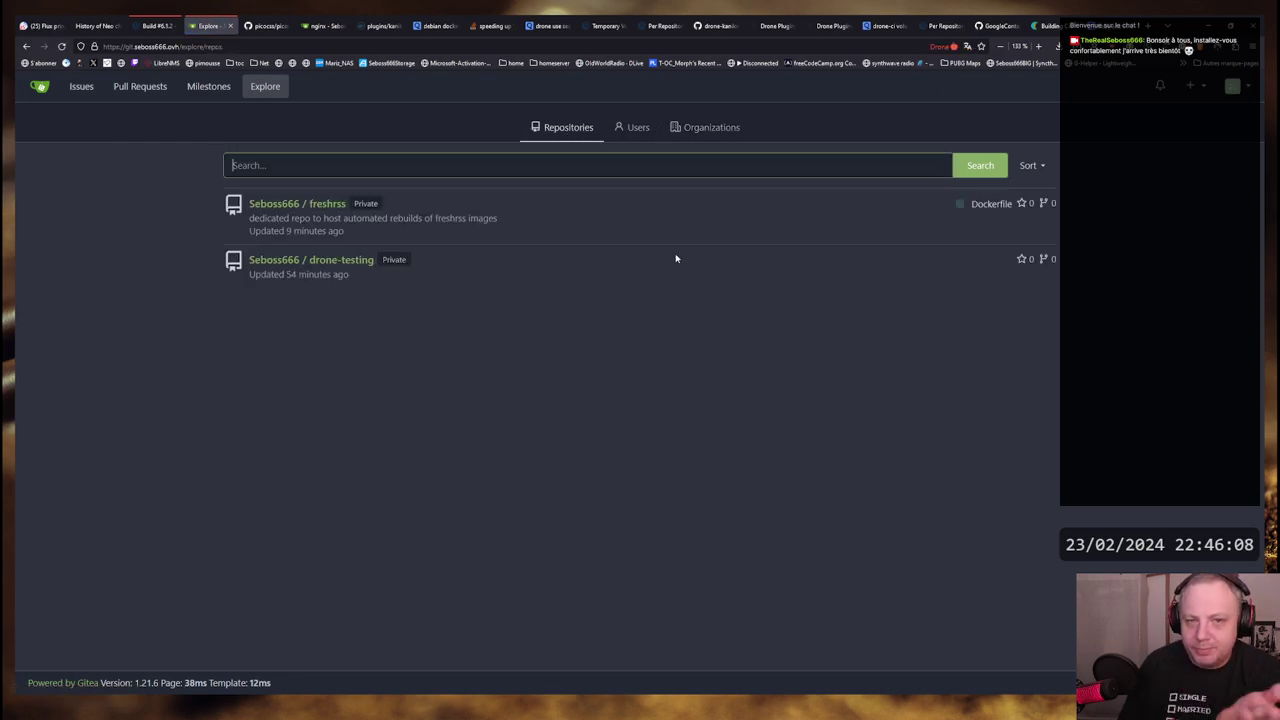
{"action": "left_click", "coordinate": [322, 25]}
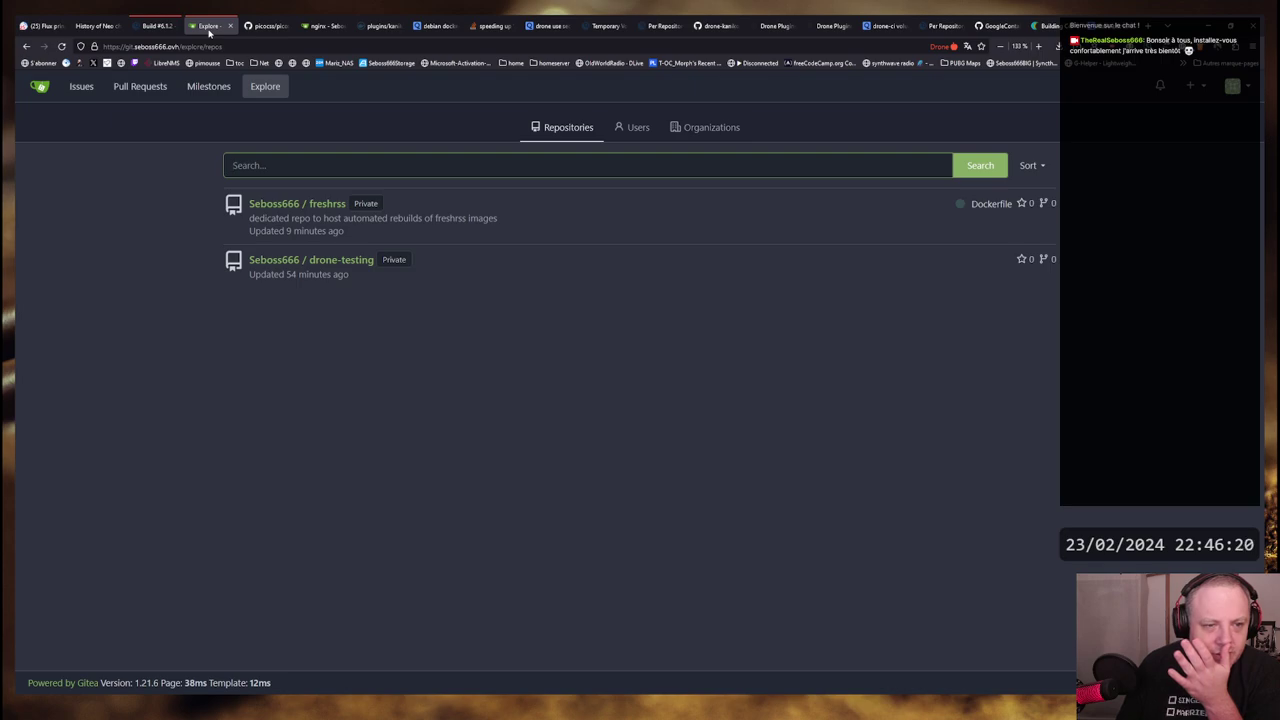
Open the drone user's profile and check its published packages against the repo path in the freshrss .drone.yml
{"action": "left_click", "coordinate": [636, 128]}
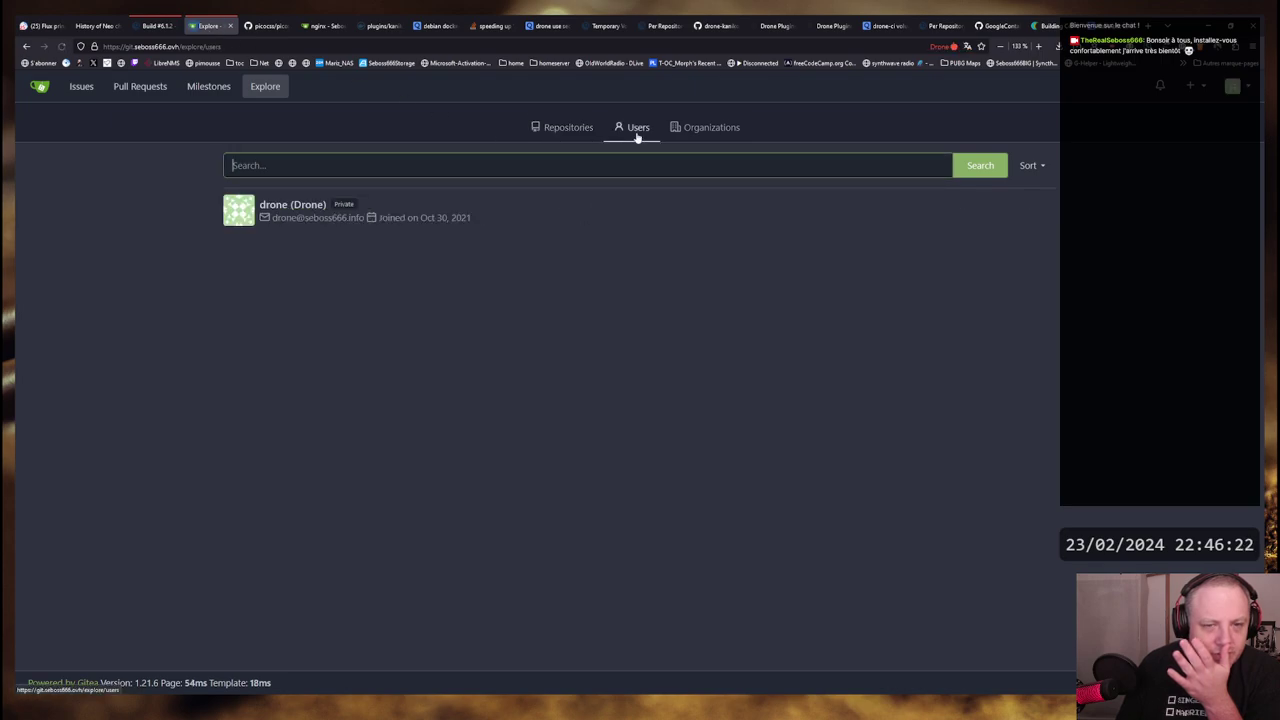
{"action": "left_click", "coordinate": [274, 205]}
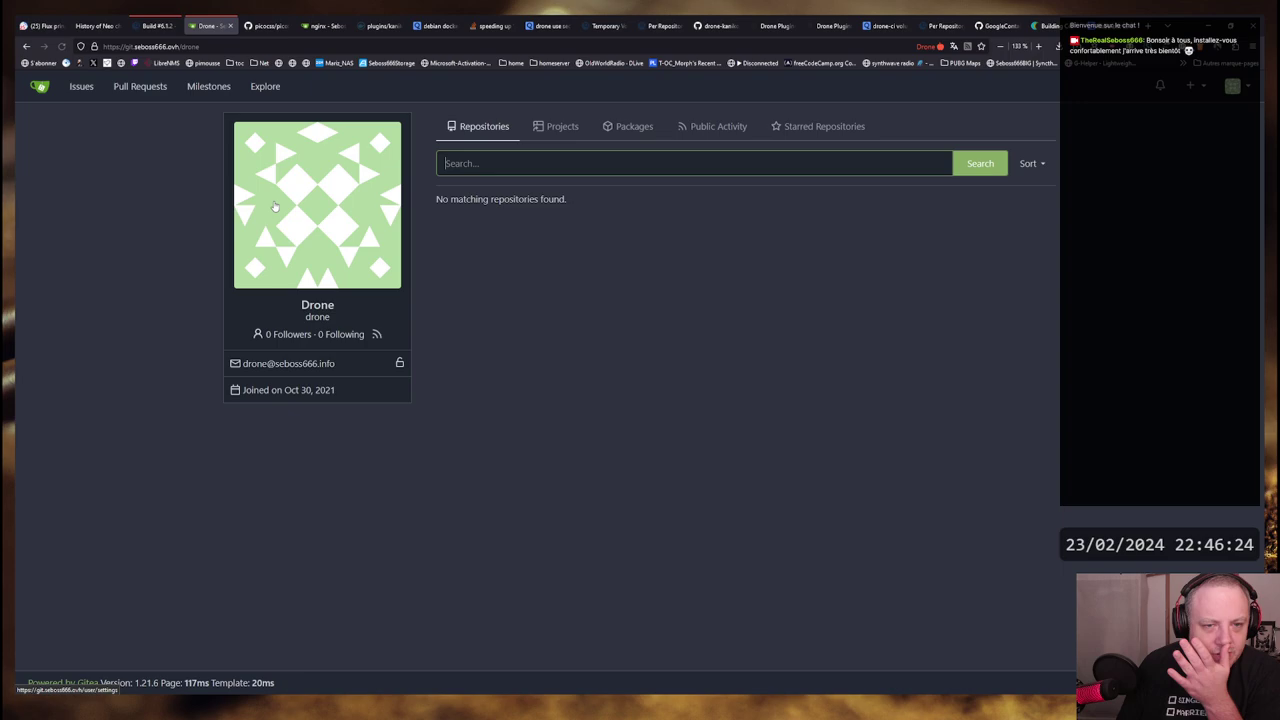
{"action": "left_click", "coordinate": [630, 127]}
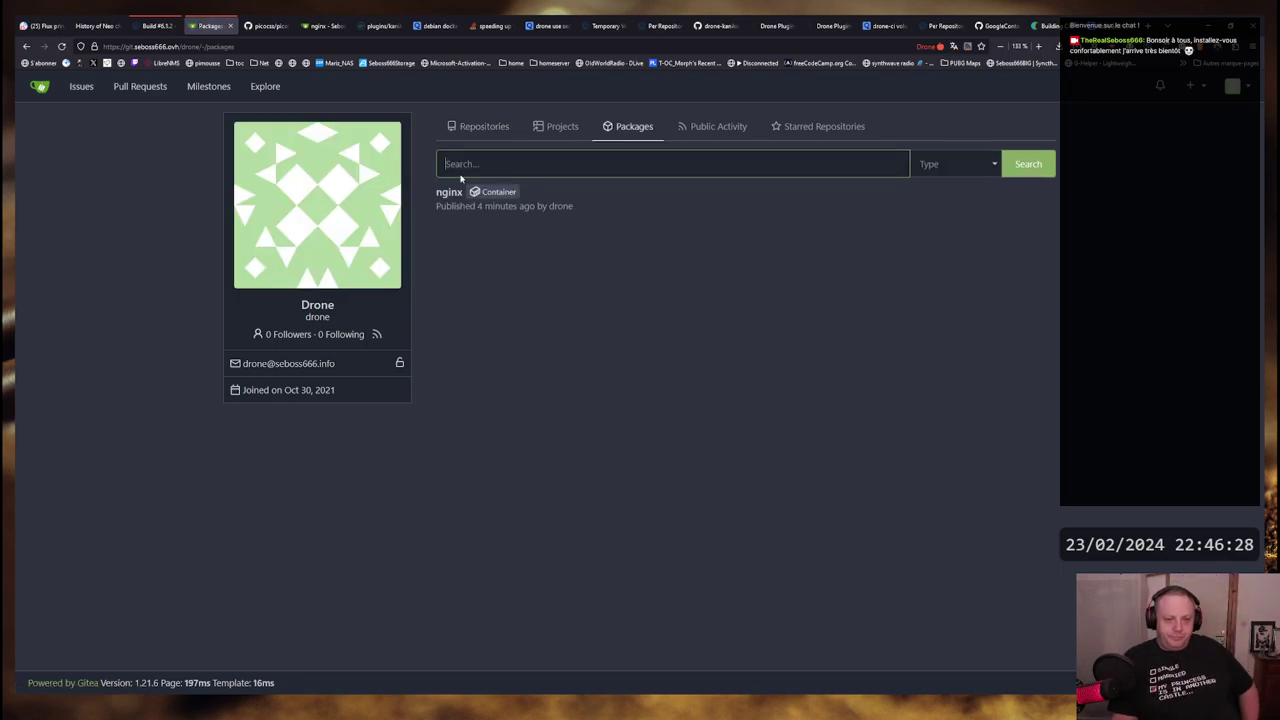
{"action": "left_click", "coordinate": [480, 127]}
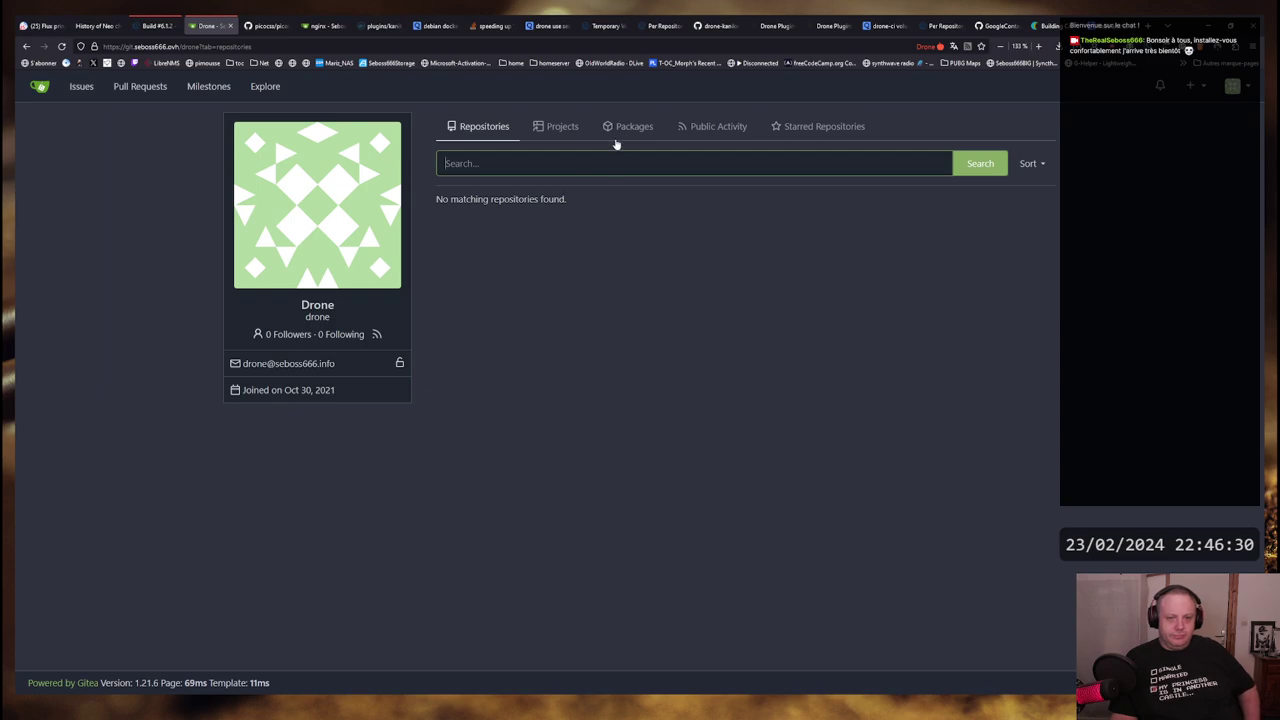
{"action": "left_click", "coordinate": [636, 126]}
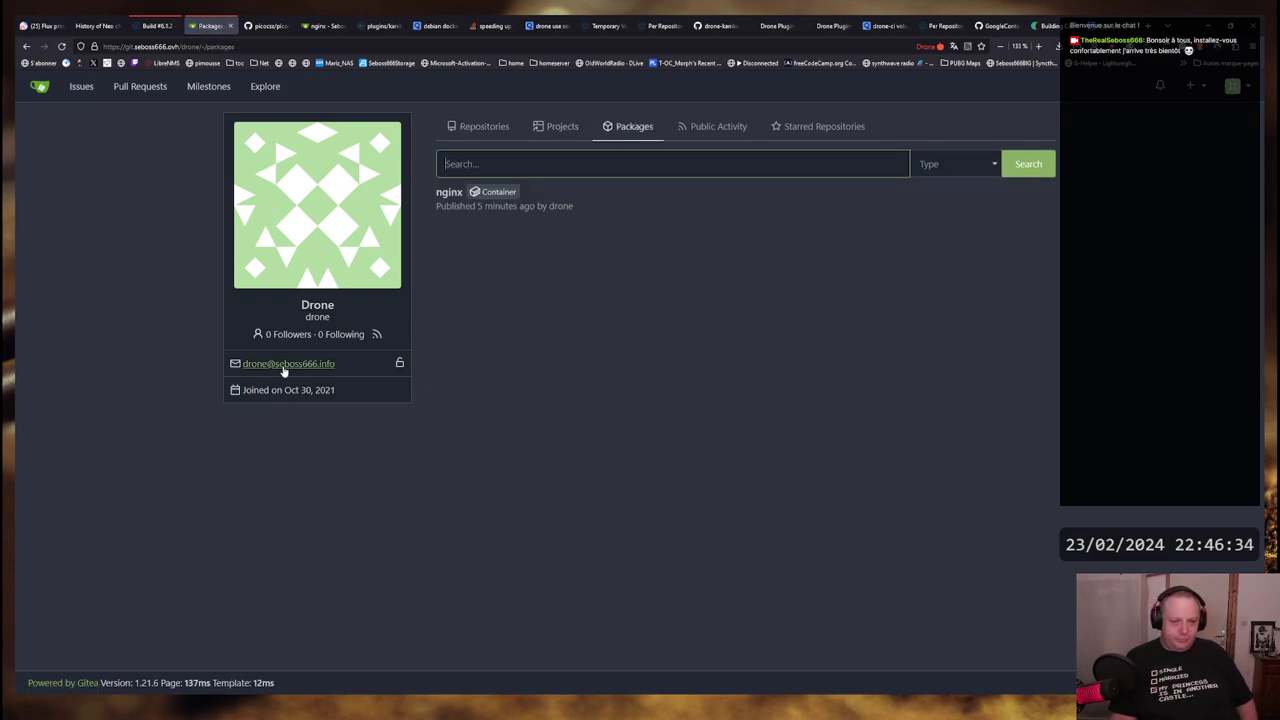
{"action": "mouse_move", "coordinate": [287, 388]}
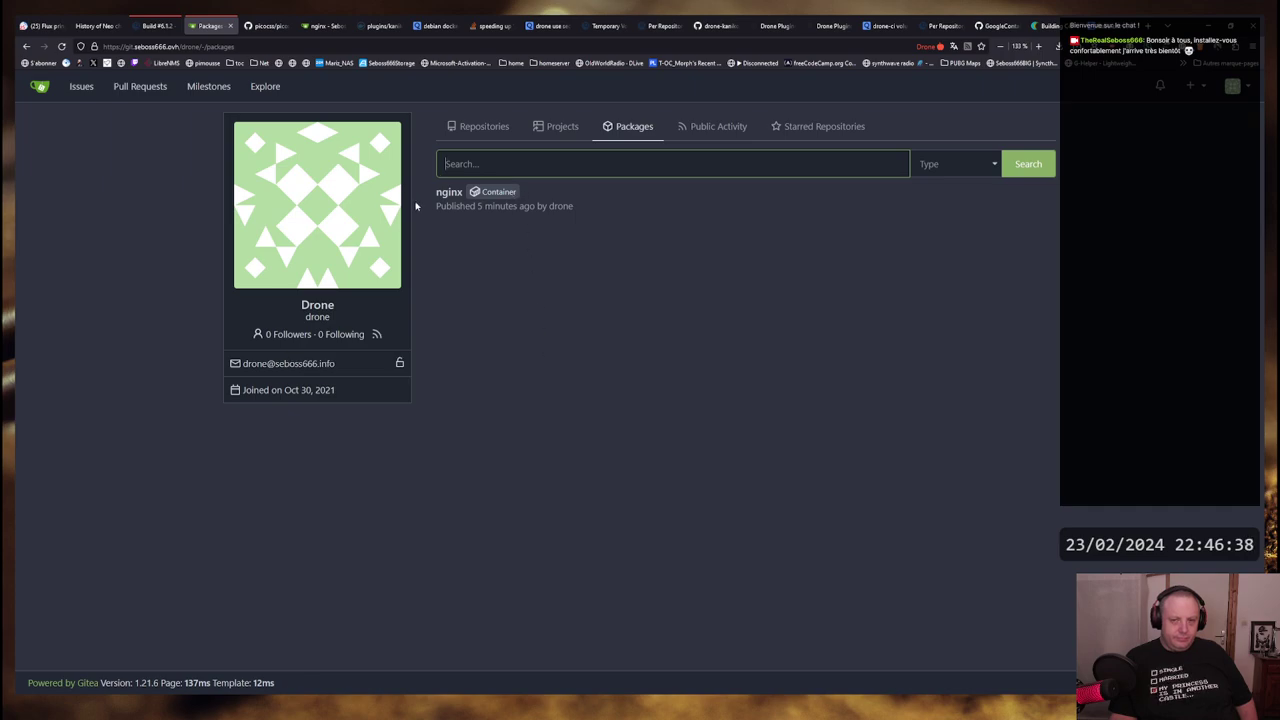
{"action": "left_click", "coordinate": [965, 167]}
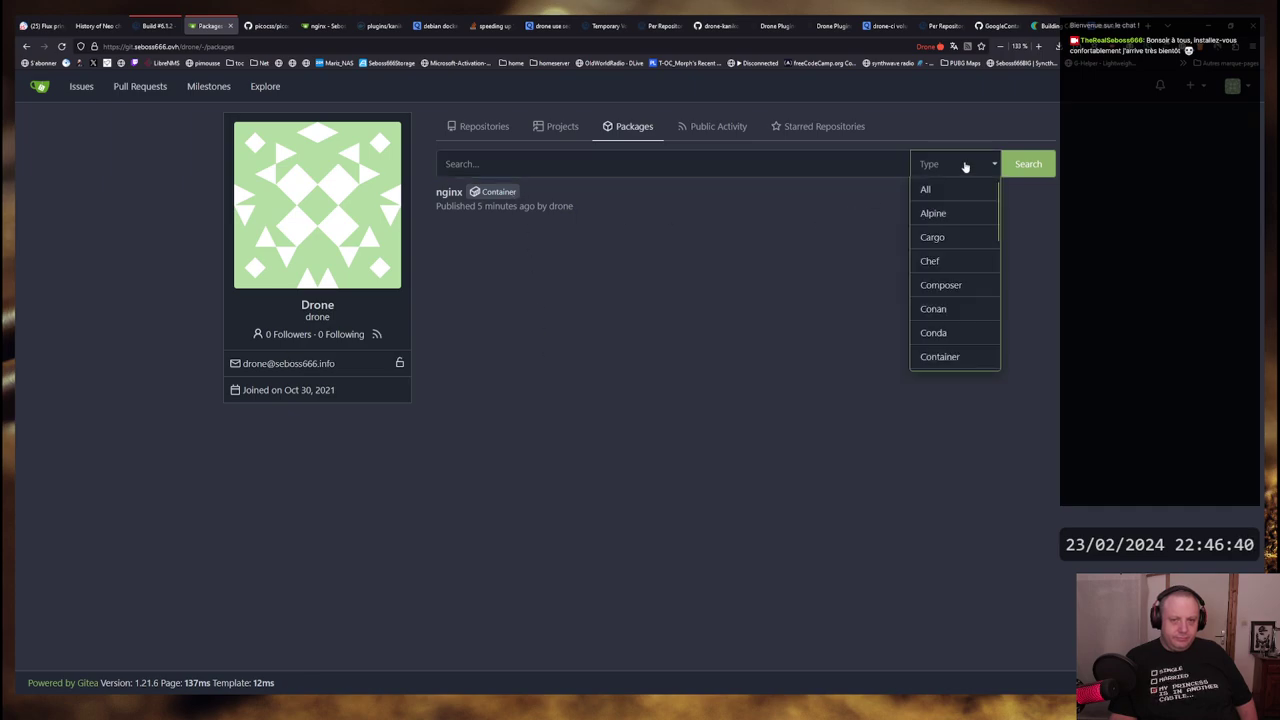
{"action": "left_click", "coordinate": [674, 285]}
{"action": "key", "text": "alt+Tab"}
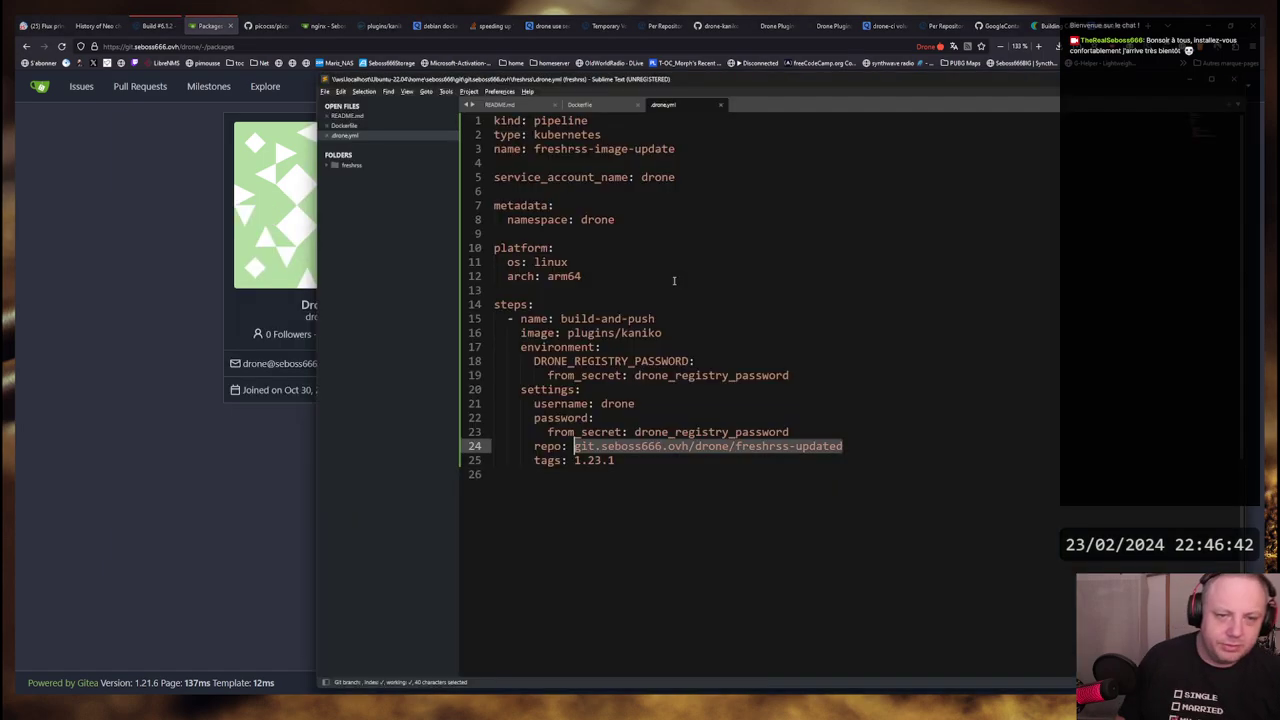
{"action": "key", "text": "alt+Tab"}
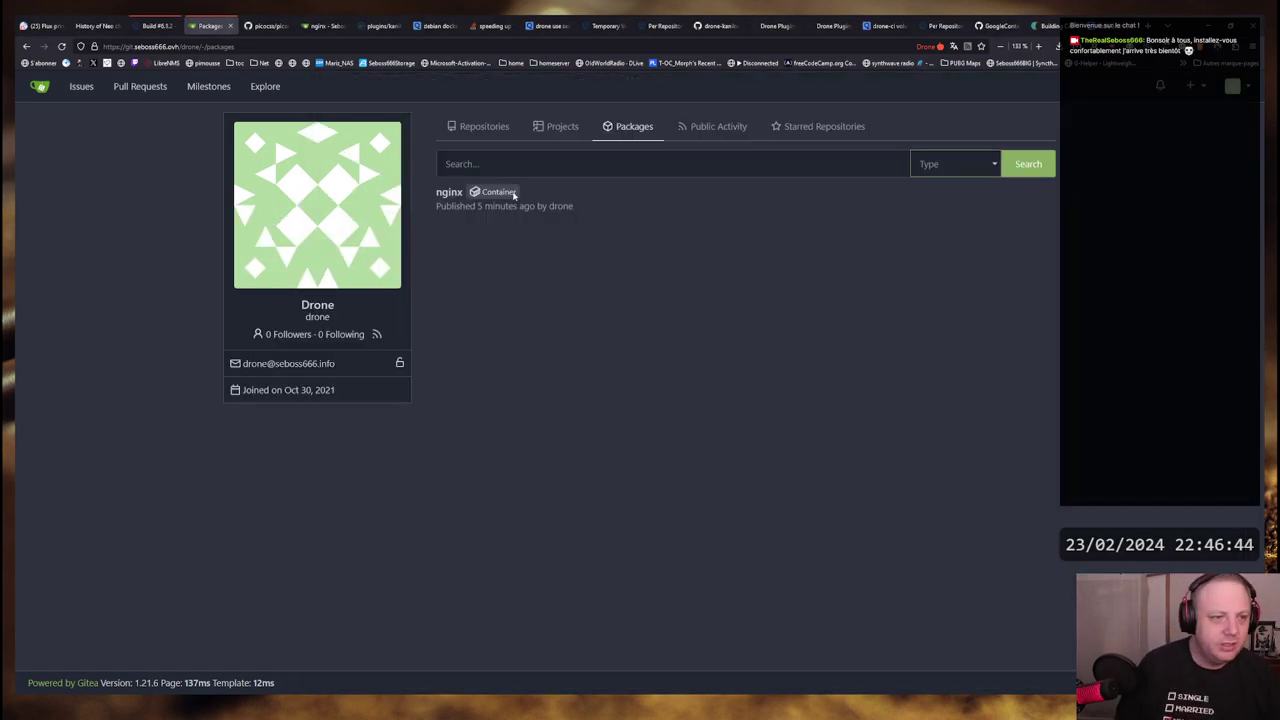
Switch to Sublime Text, delete the DRONE_REGISTRY_PASSWORD variable with its from_secret line from the freshrss .drone.yml, and save
{"action": "key", "text": "alt+Tab"}
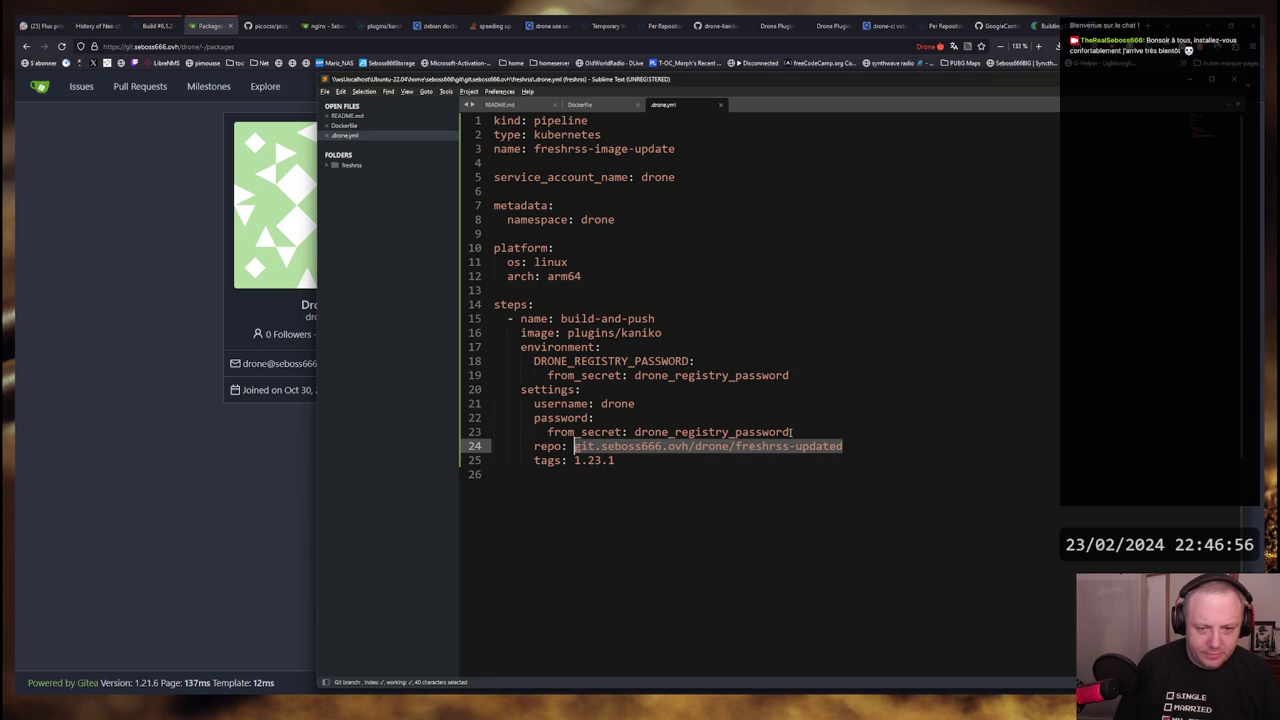
{"action": "left_click_drag", "start_coordinate": [790, 376], "coordinate": [414, 361]}
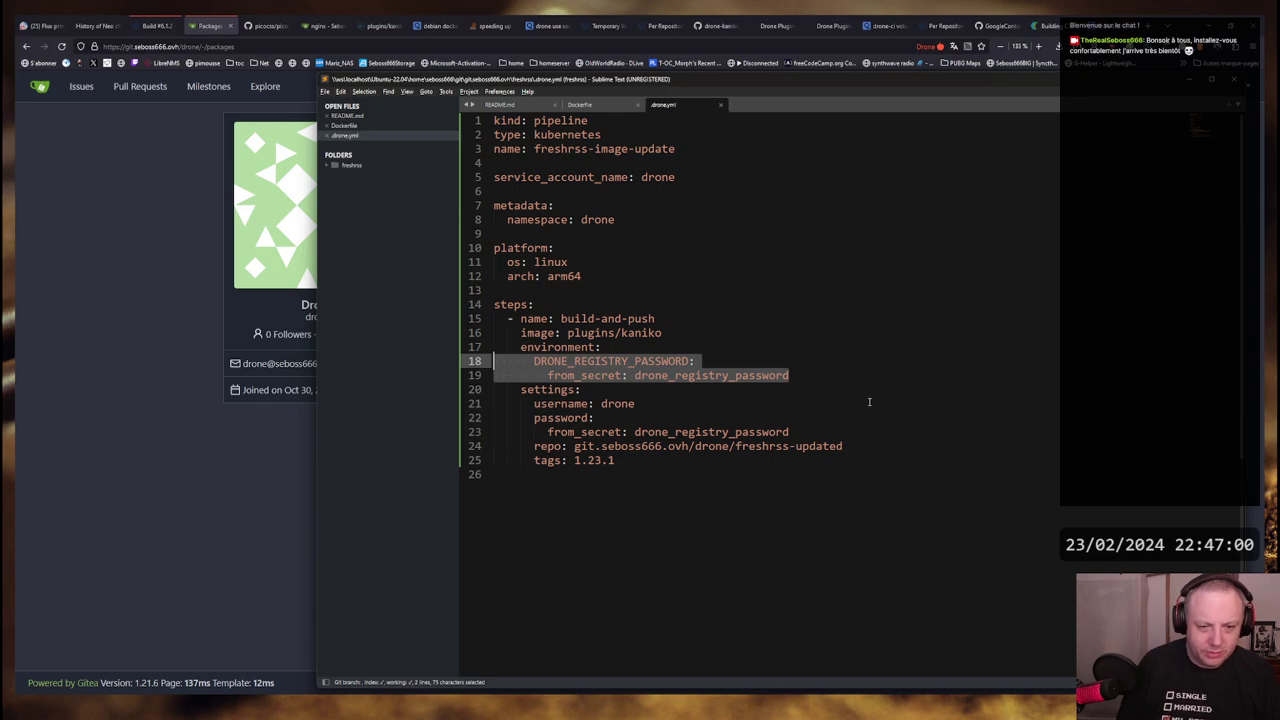
{"action": "key", "text": "BackSpace"}
{"action": "key", "text": "Delete"}
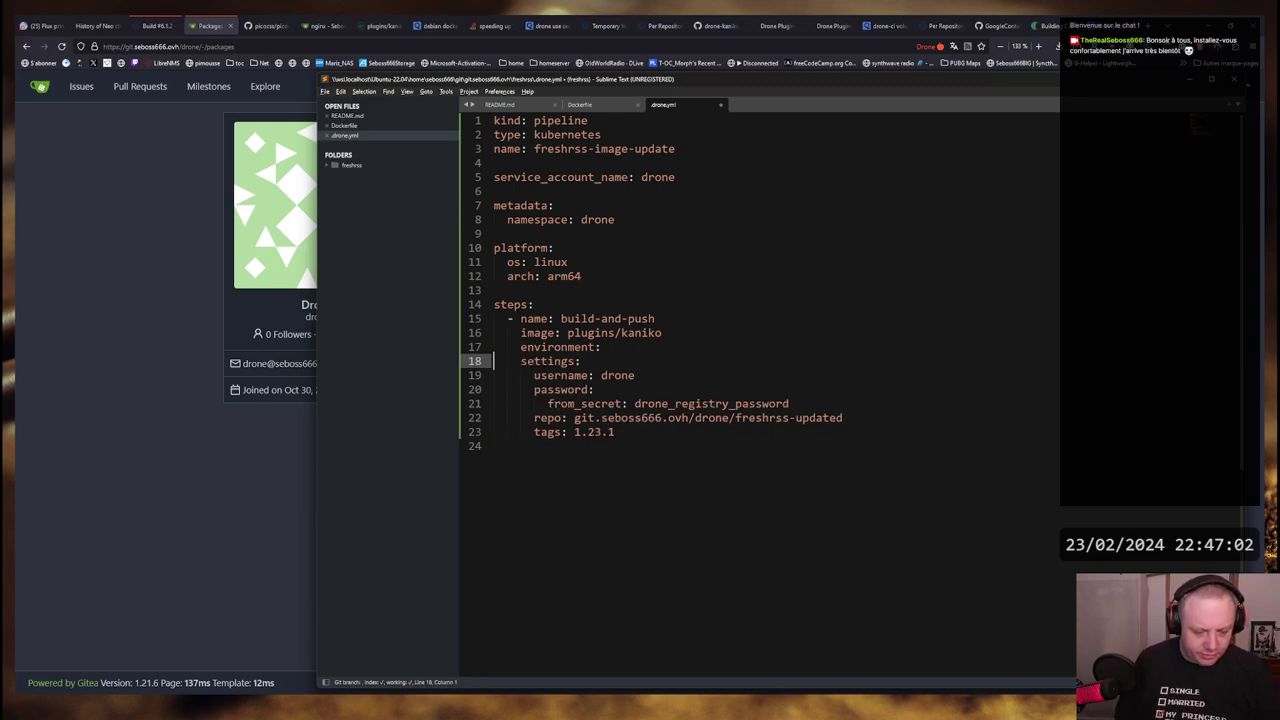
{"action": "key", "text": "ctrl+s"}
{"action": "key", "text": "alt+Tab"}
{"action": "key", "text": "alt+Tab"}
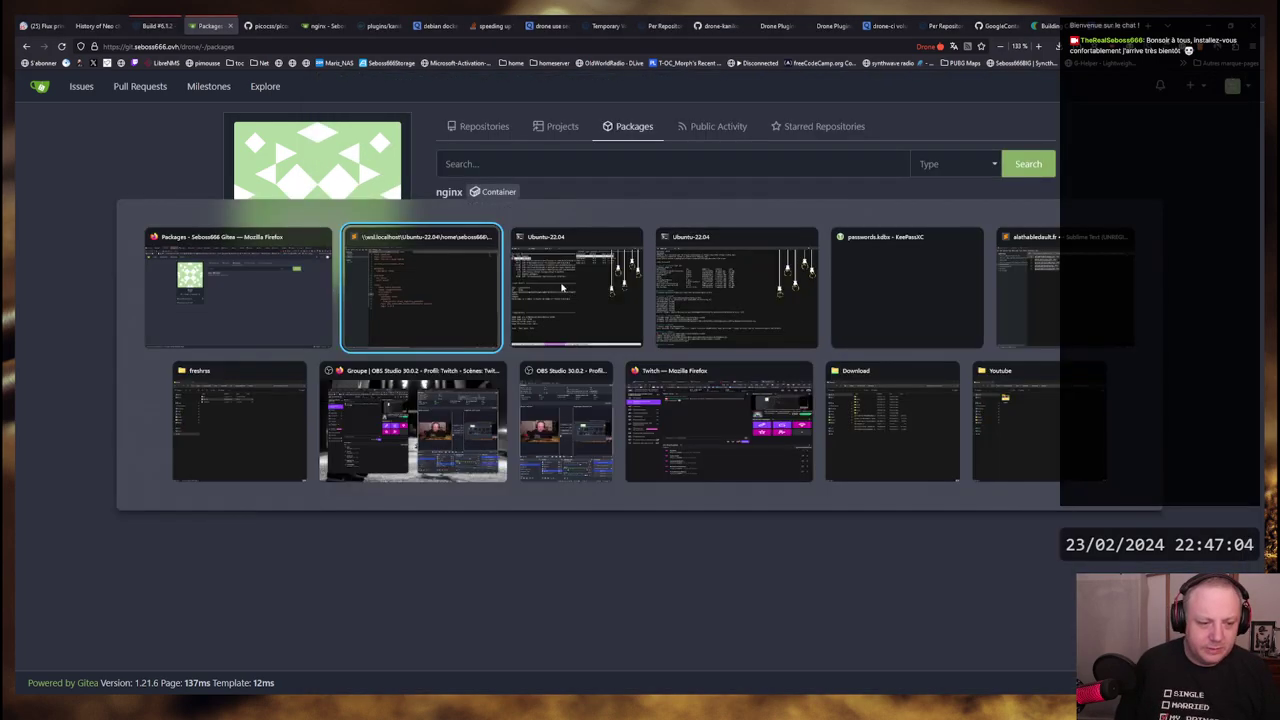
{"action": "key", "text": "alt+Tab"}
{"action": "key", "text": "alt+shift+Tab"}
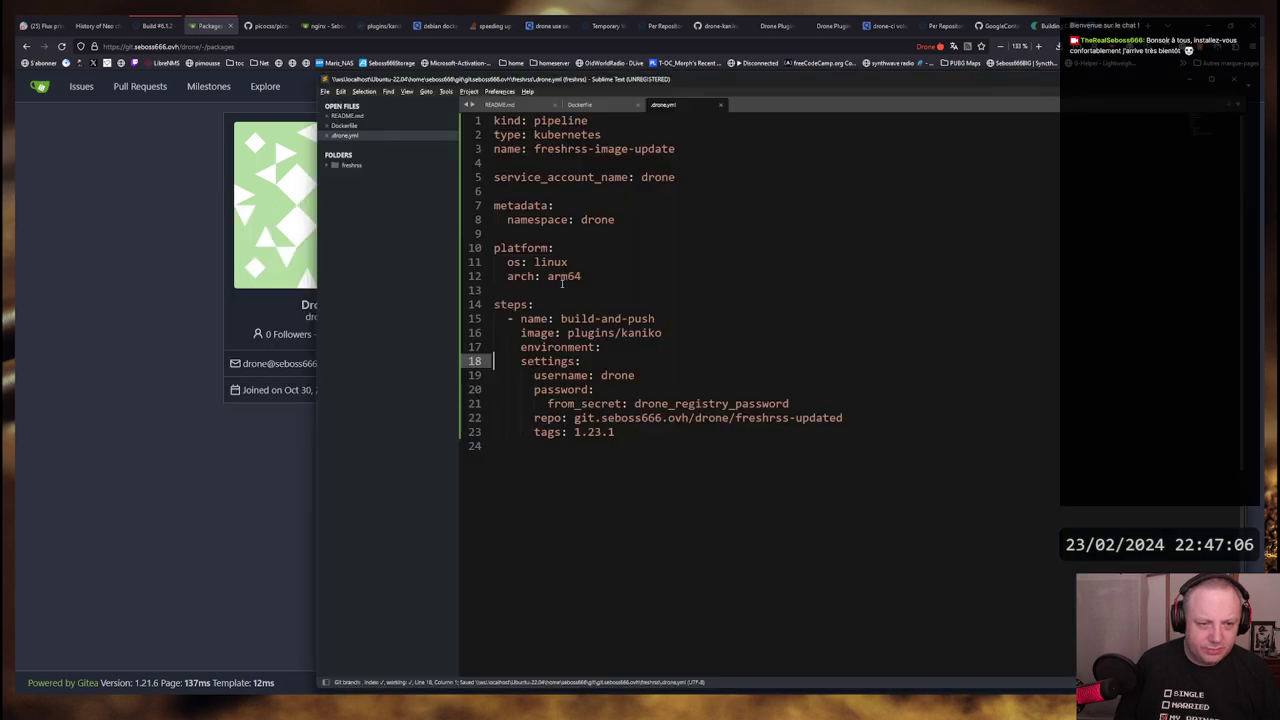
Add context: /drone/src as the first entry under the build-and-push step's settings and save .drone.yml
{"action": "double_click", "coordinate": [644, 405]}
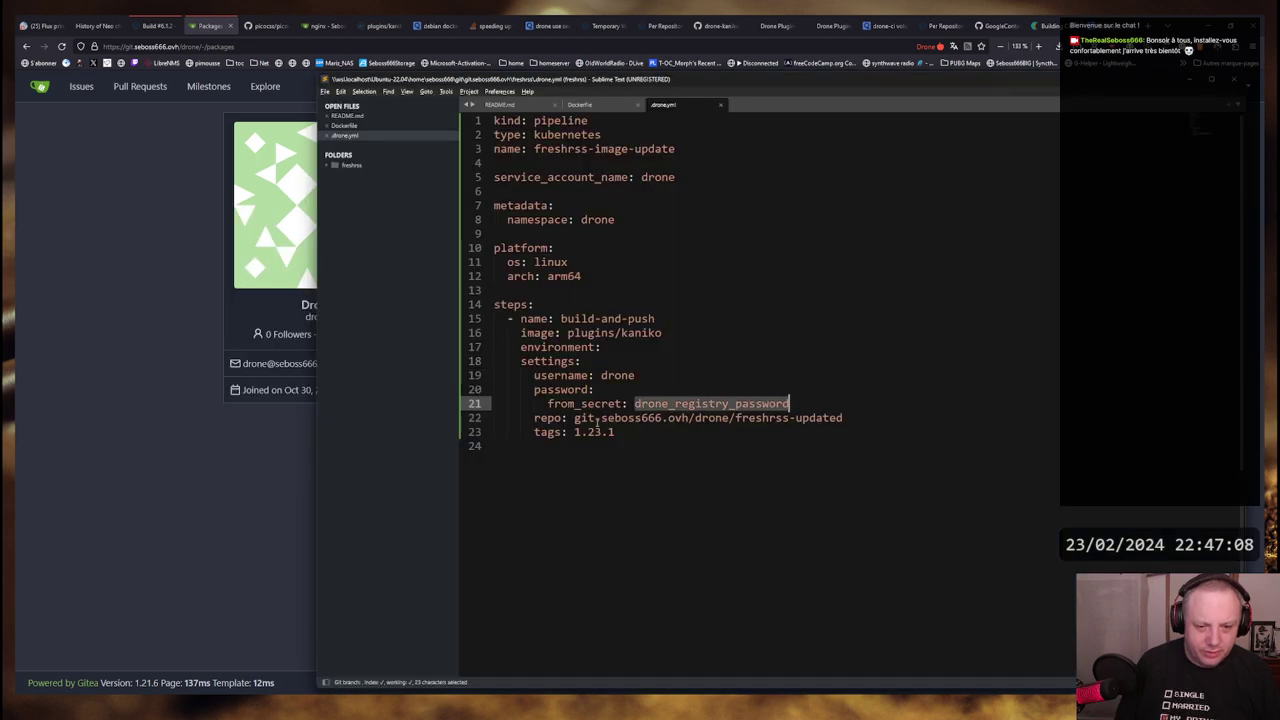
{"action": "key", "text": "Up"}
{"action": "key", "text": "Up"}
{"action": "key", "text": "Up"}
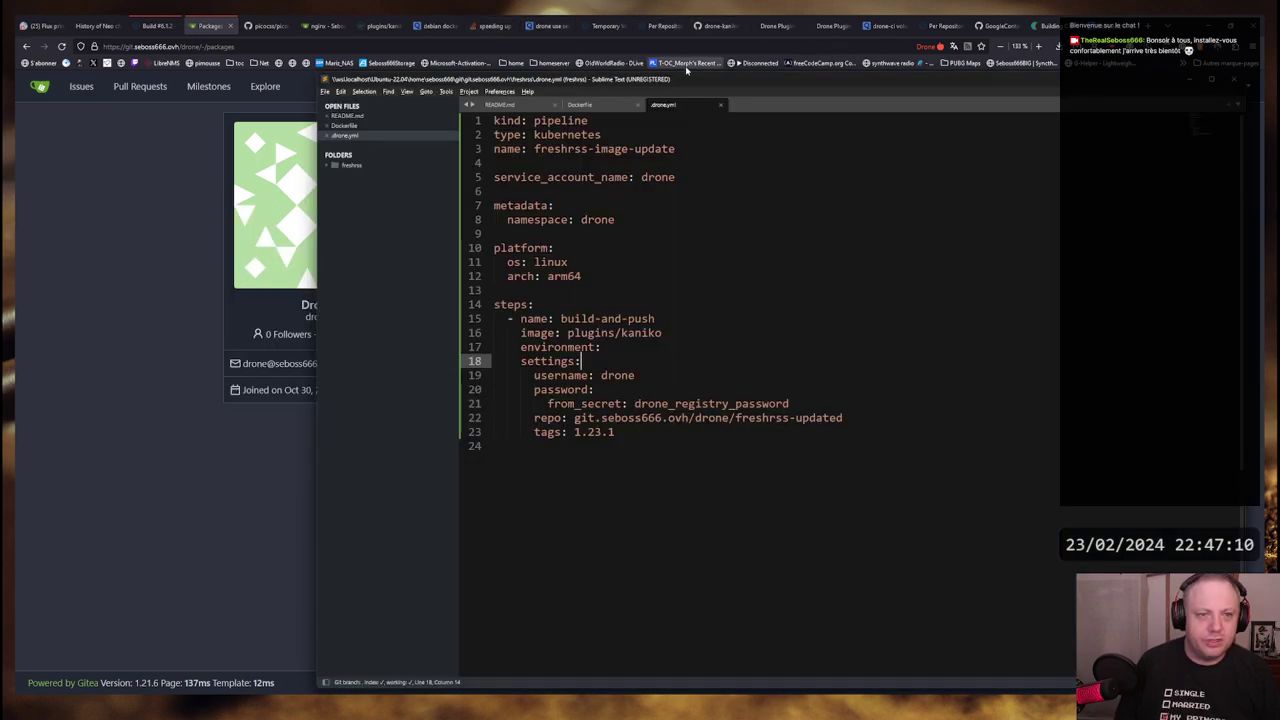
{"action": "left_click", "coordinate": [665, 440]}
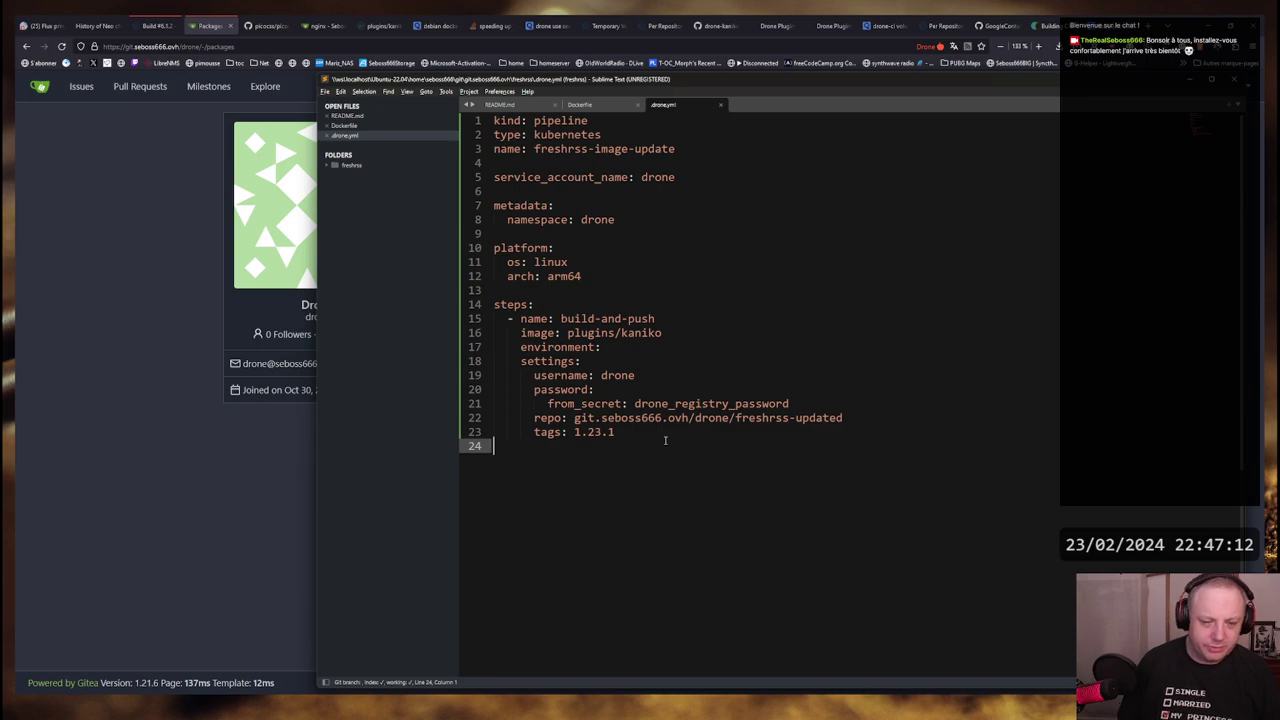
{"action": "key", "text": "Left"}
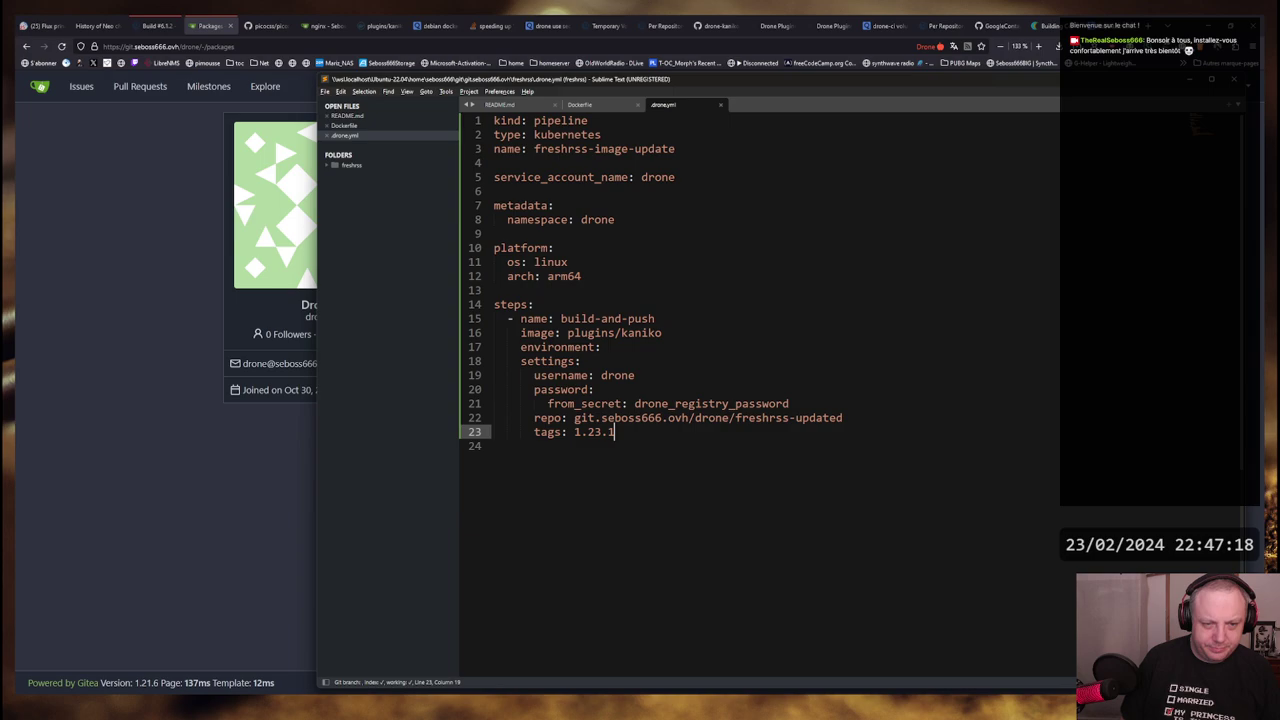
{"action": "key", "text": "Up"}
{"action": "key", "text": "Up"}
{"action": "key", "text": "Up"}
{"action": "key", "text": "Up"}
{"action": "key", "text": "Up"}
{"action": "key", "text": "Return"}
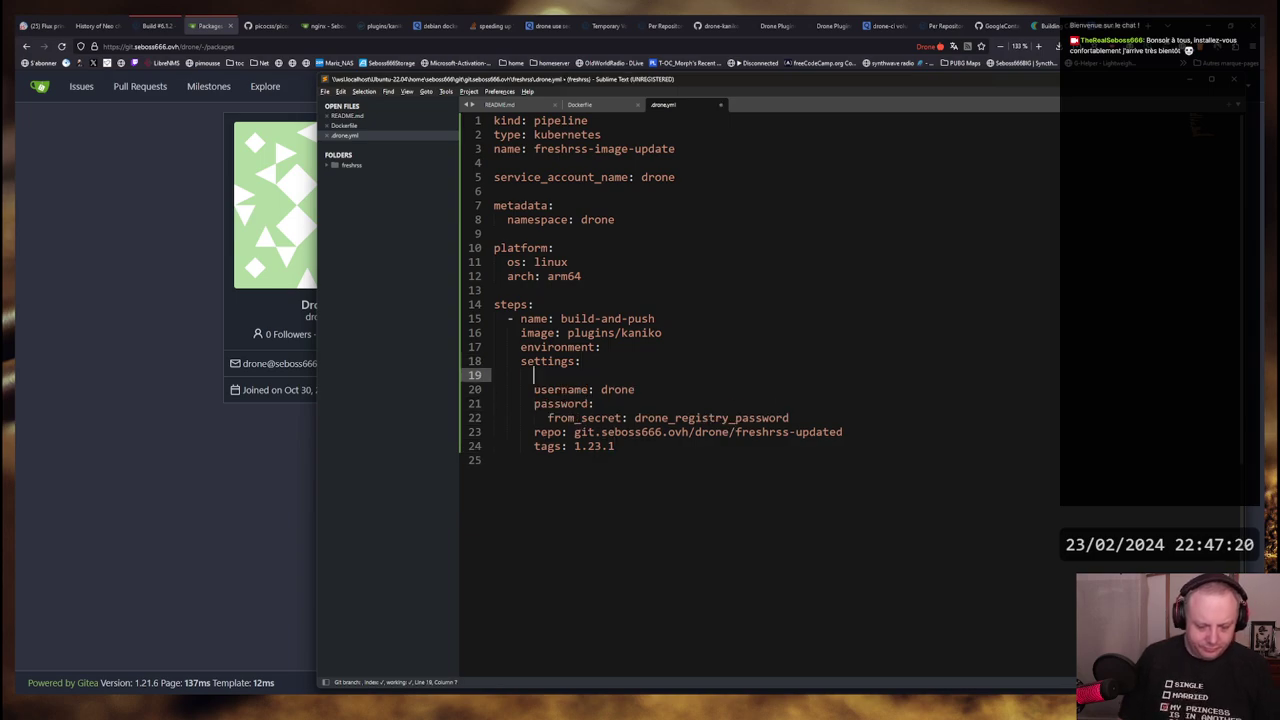
{"action": "type", "text": "context: /dr"}
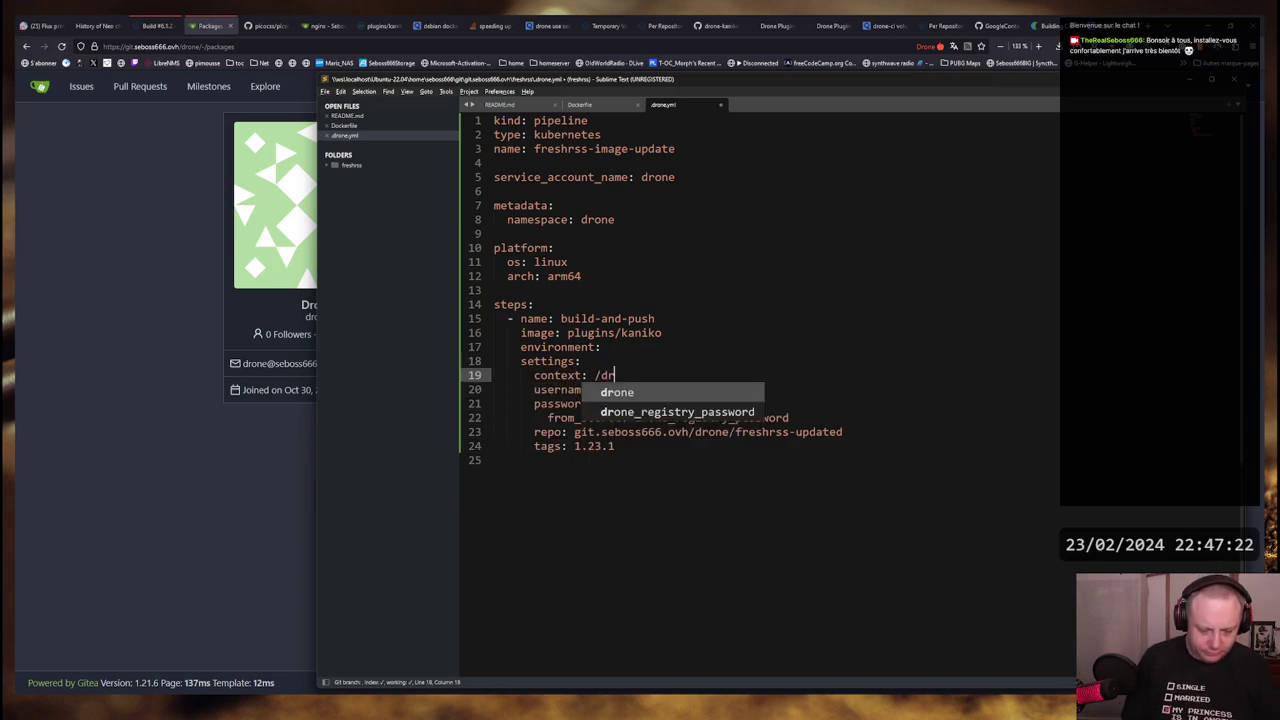
{"action": "type", "text": "one/src"}
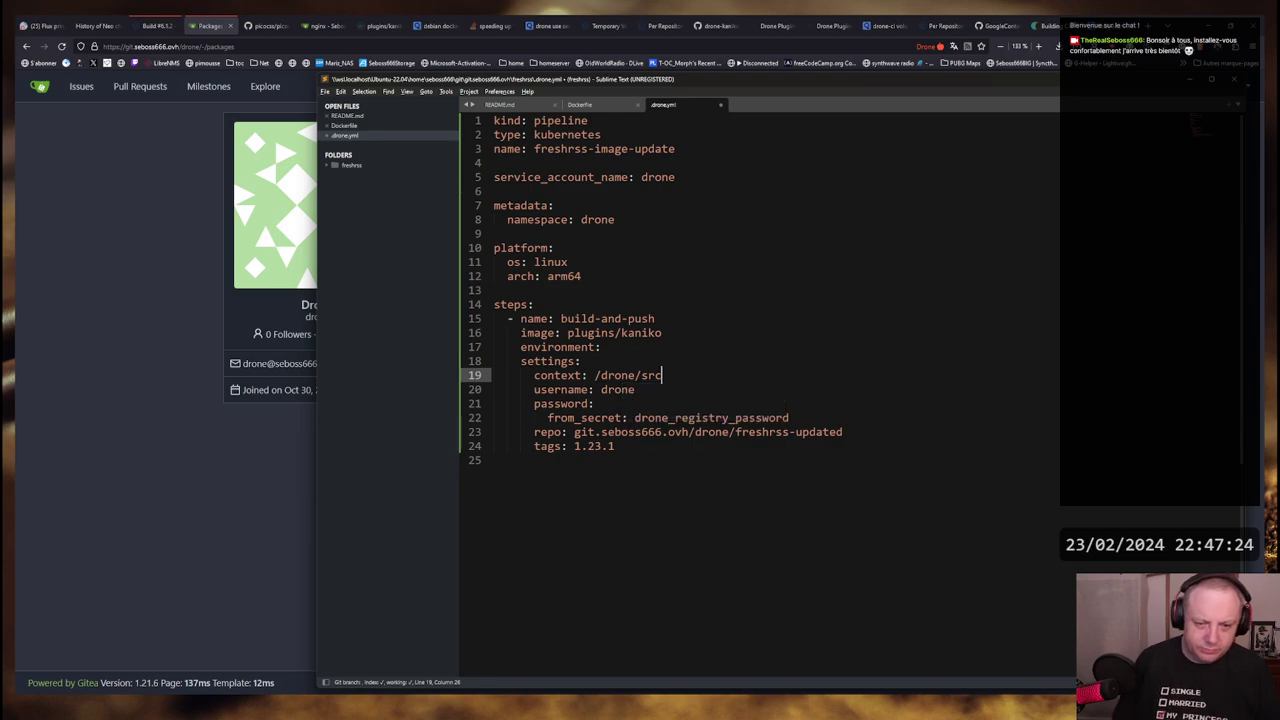
{"action": "key", "text": "ctrl+s"}
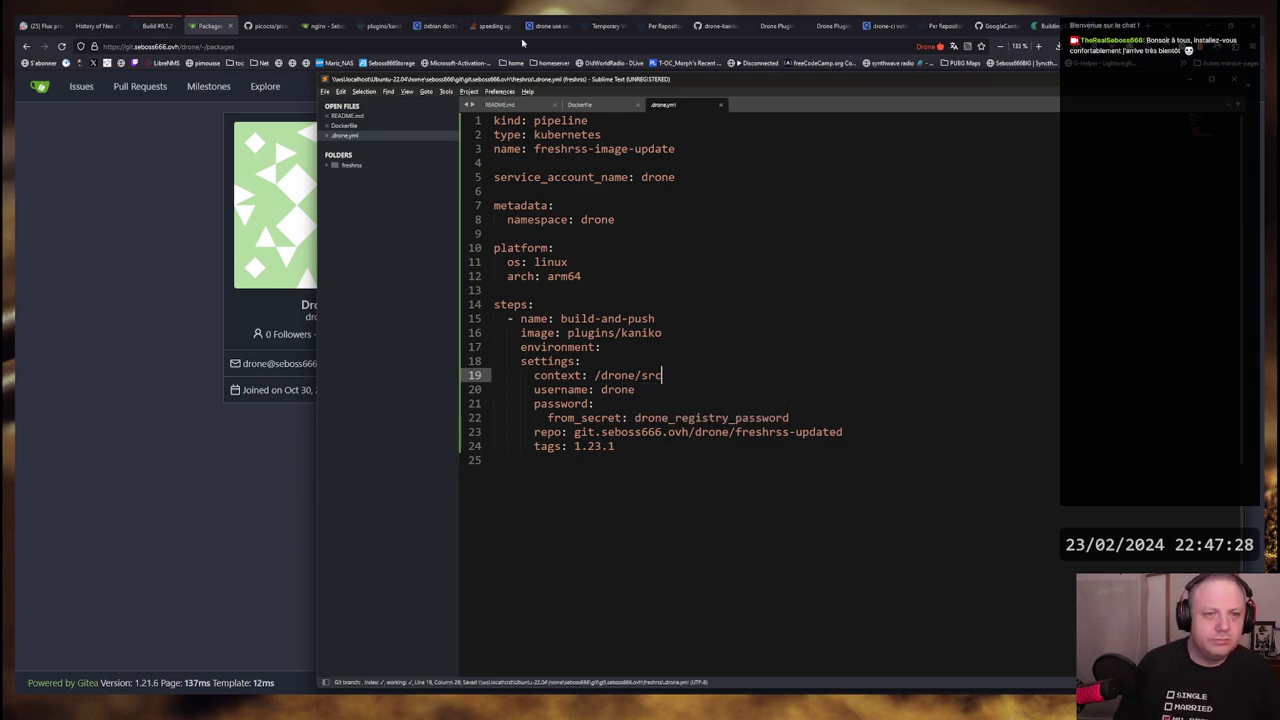
Look through the open Drone documentation pages and the drone-kaniko repository README for the kaniko plugin settings
{"action": "left_click", "coordinate": [816, 28]}
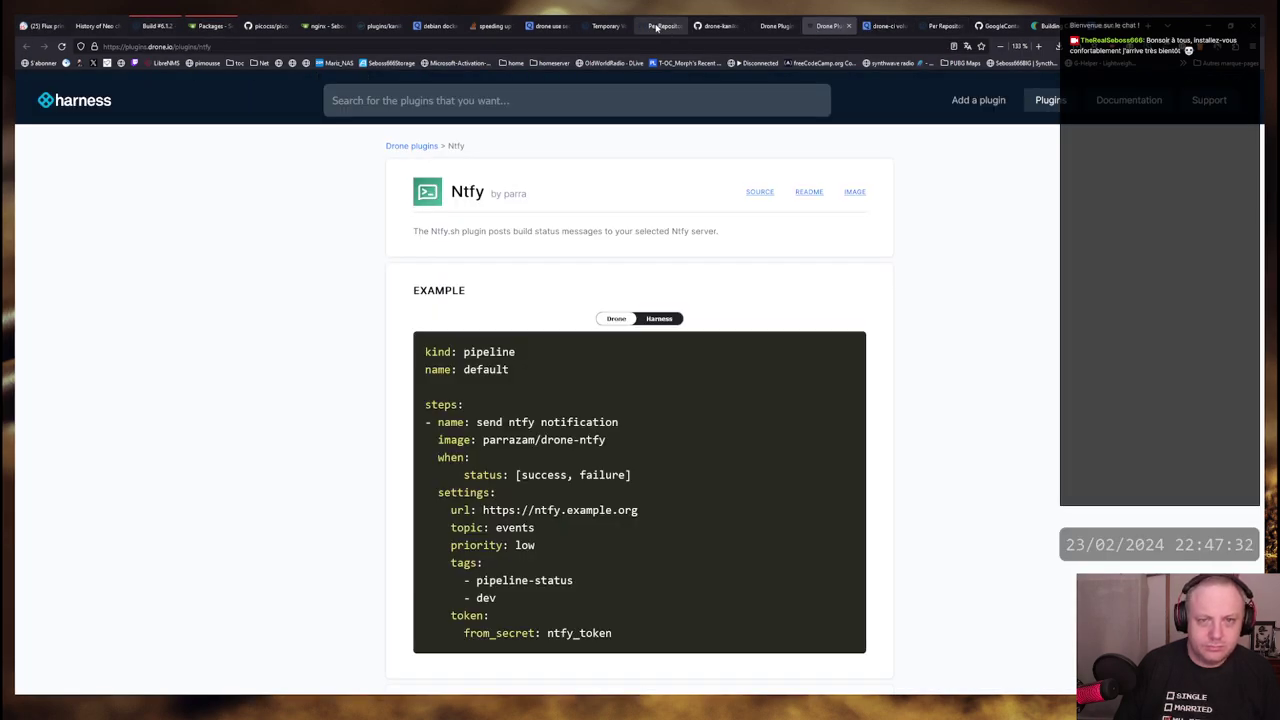
{"action": "left_click", "coordinate": [694, 27]}
{"action": "left_click", "coordinate": [604, 26]}
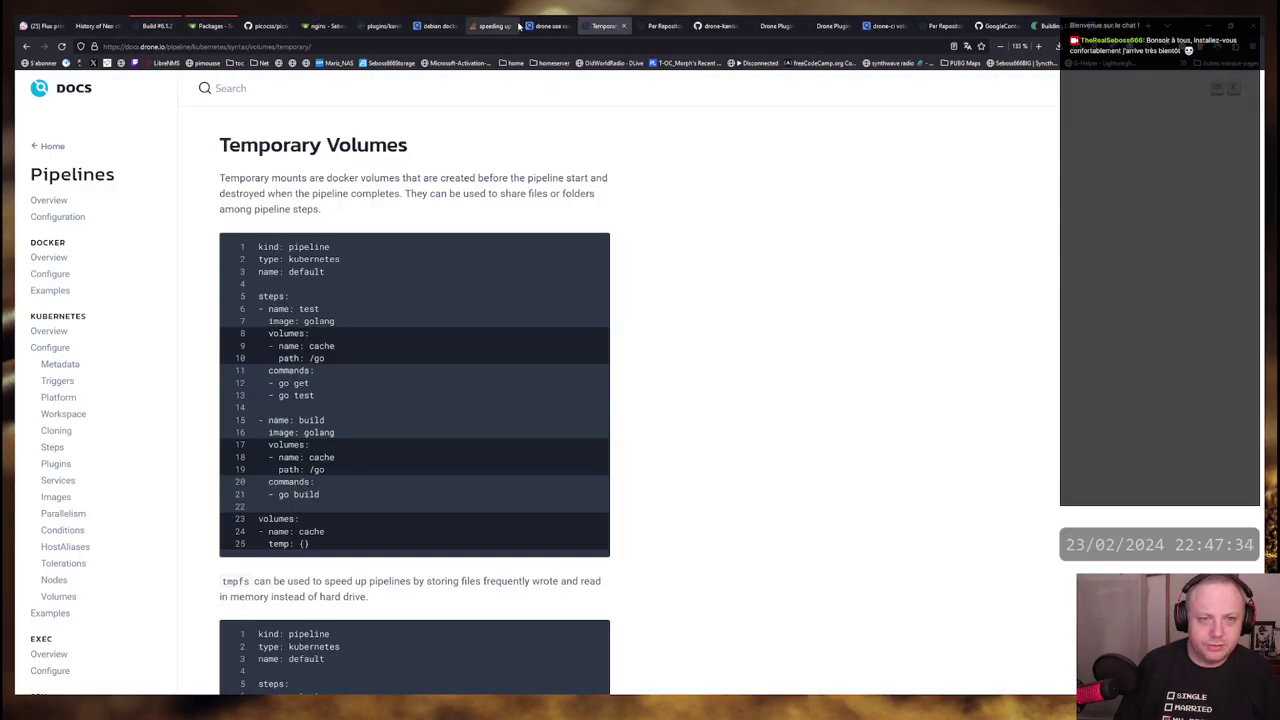
{"action": "left_click", "coordinate": [662, 26]}
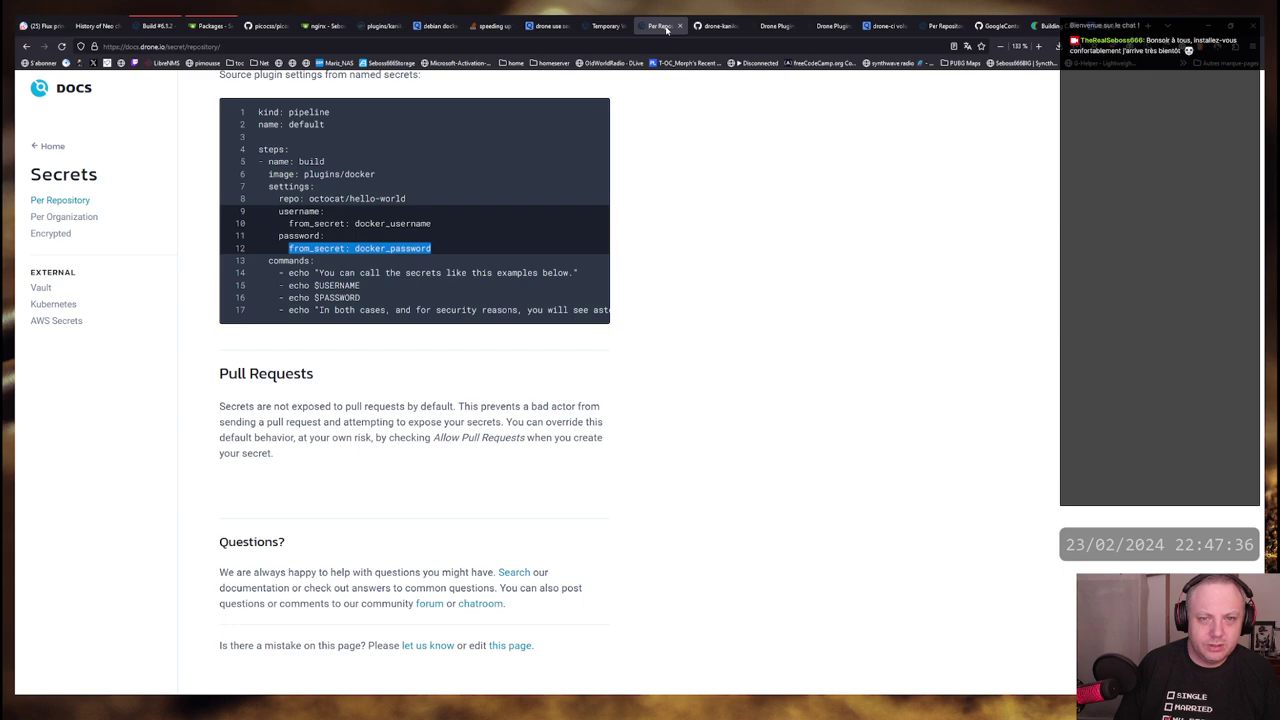
{"action": "left_click", "coordinate": [721, 28]}
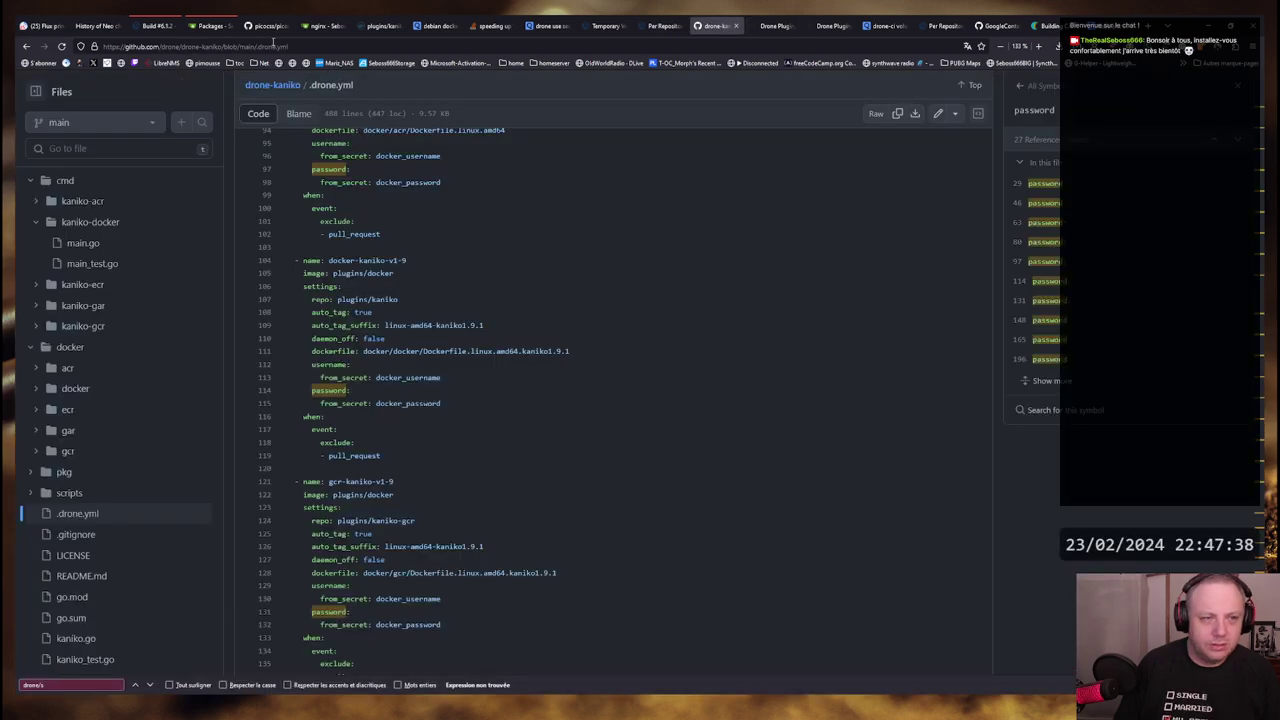
{"action": "right_click", "coordinate": [27, 47]}
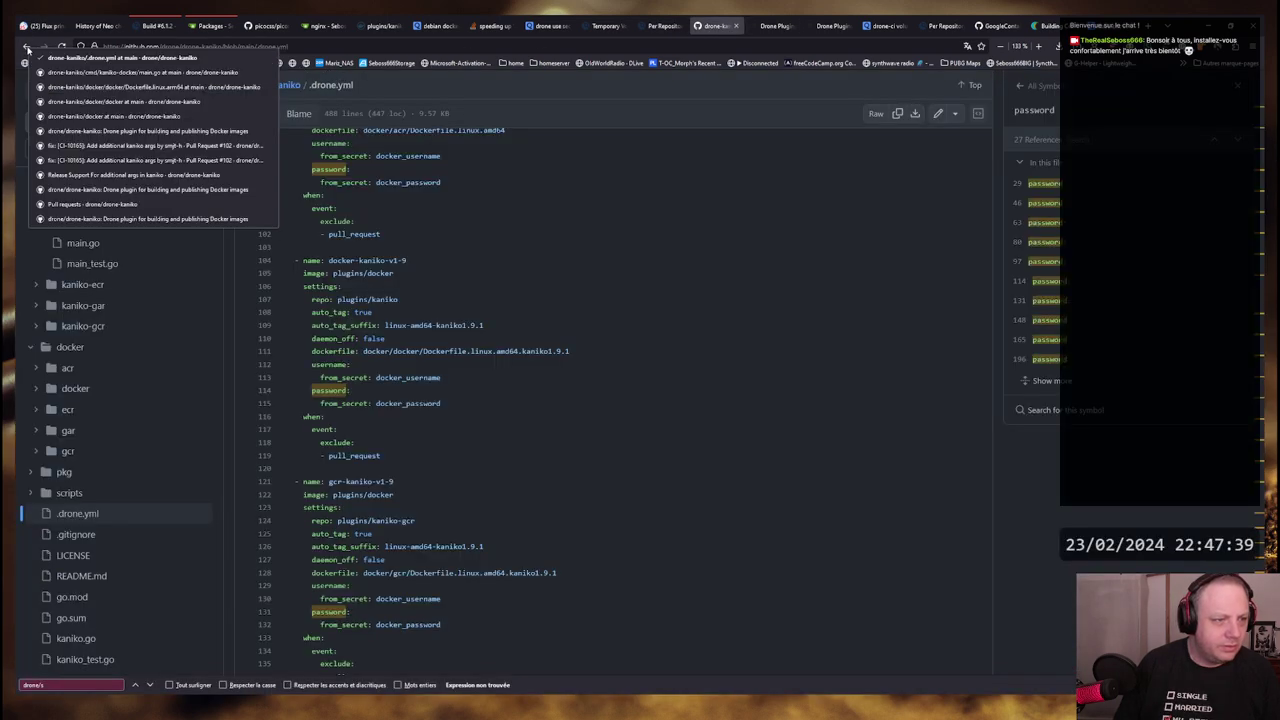
{"action": "middle_click", "coordinate": [90, 218]}
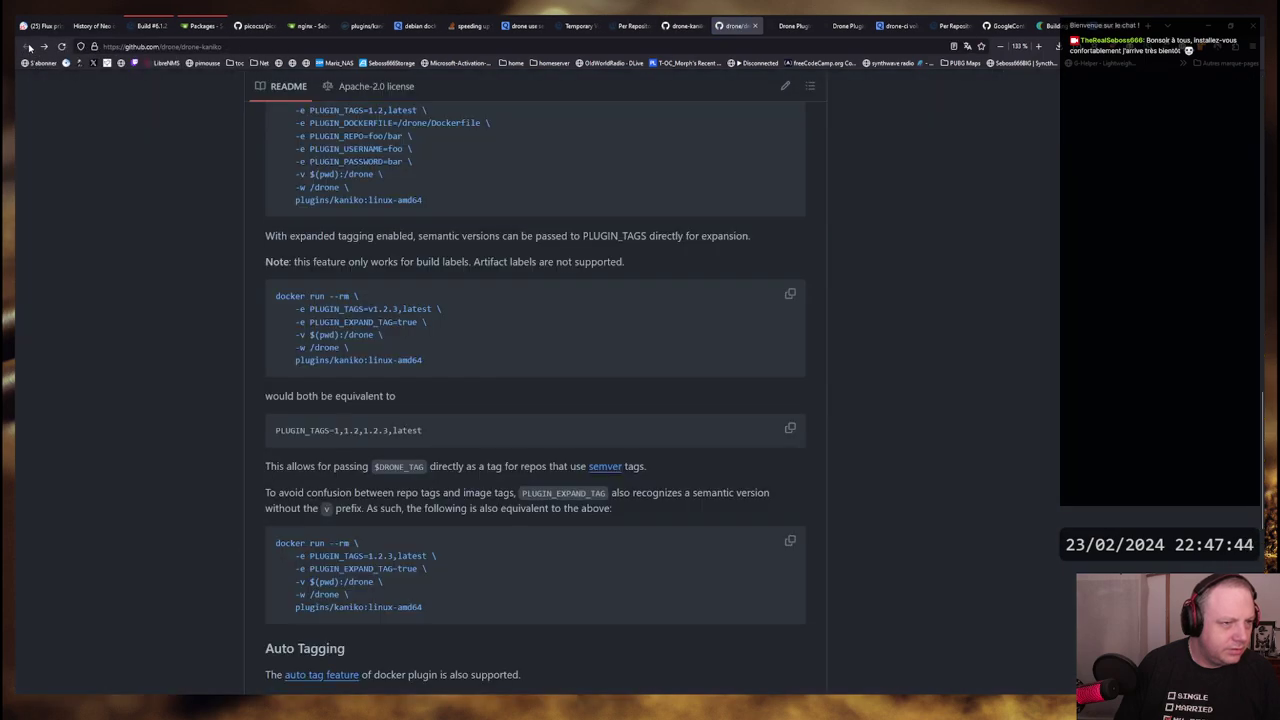
{"action": "left_click", "coordinate": [755, 25]}
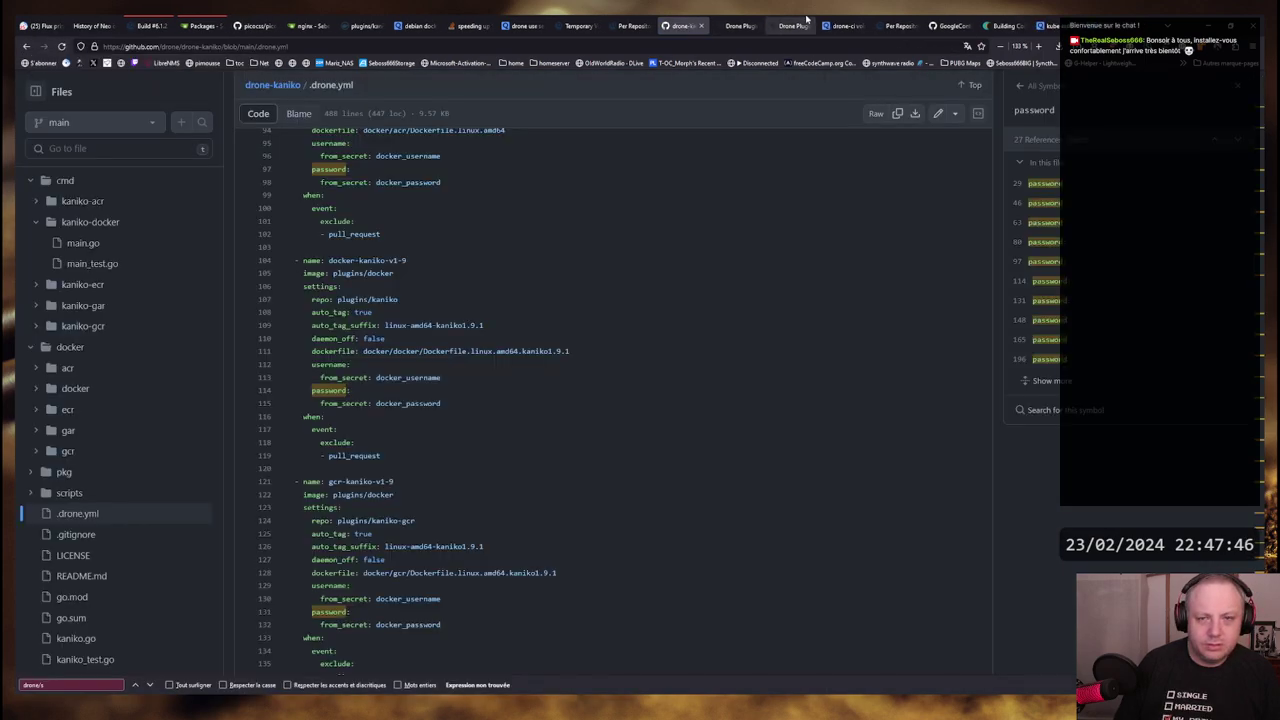
Check the Ntfy and Telegram plugin pages, and close the drone-ci search tab and the duplicate Per Repository secrets tab
{"action": "left_click", "coordinate": [797, 22]}
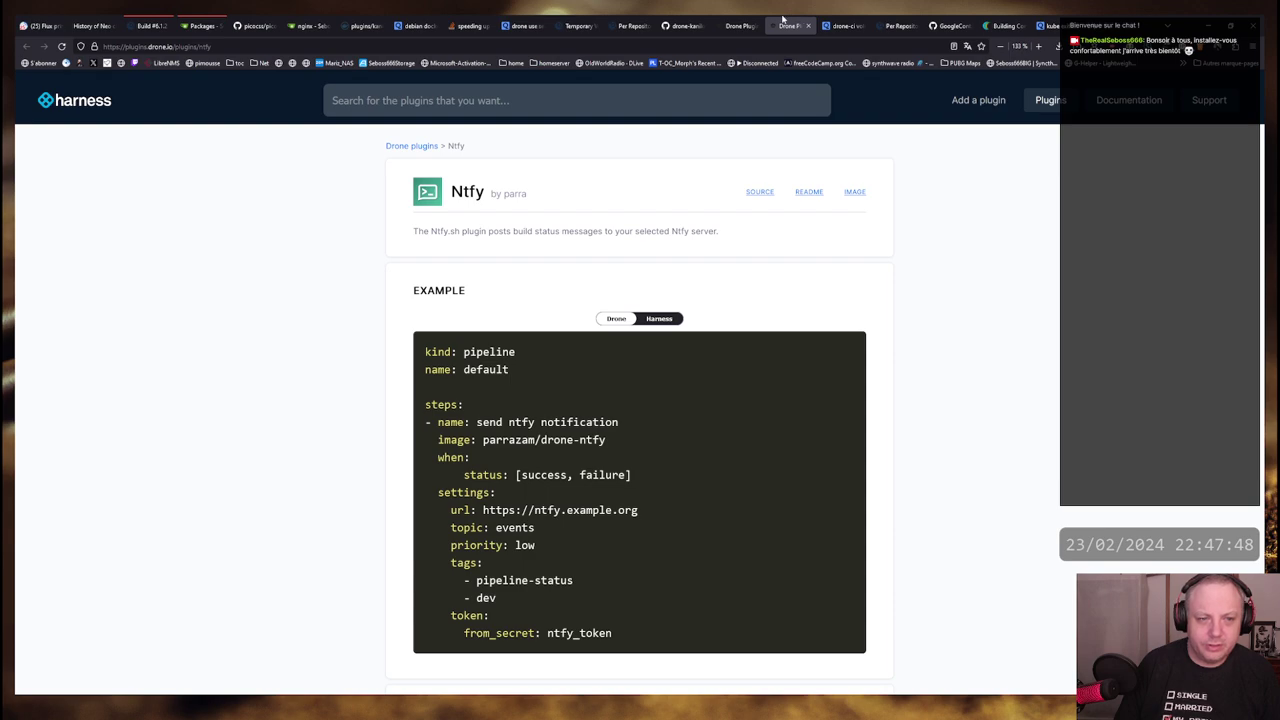
{"action": "left_click", "coordinate": [783, 20]}
{"action": "scroll", "coordinate": [825, 284], "scroll_direction": "up", "scroll_amount": 2}
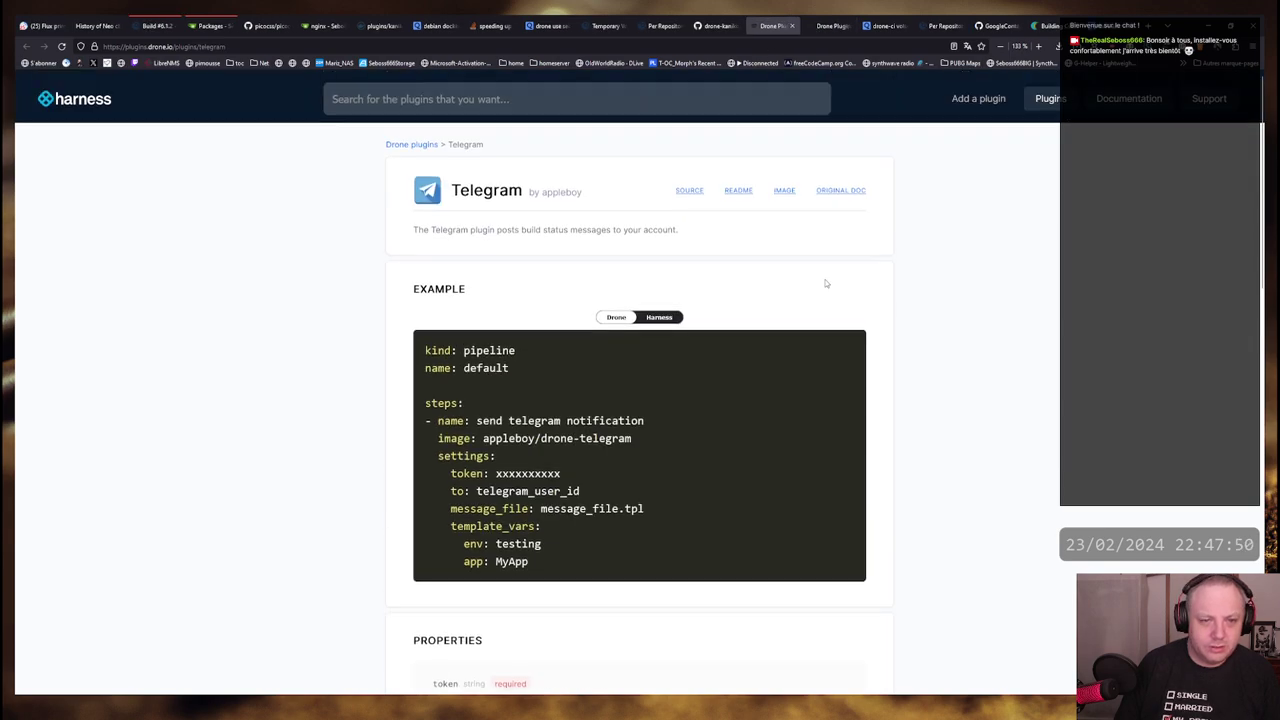
{"action": "middle_click", "coordinate": [882, 28]}
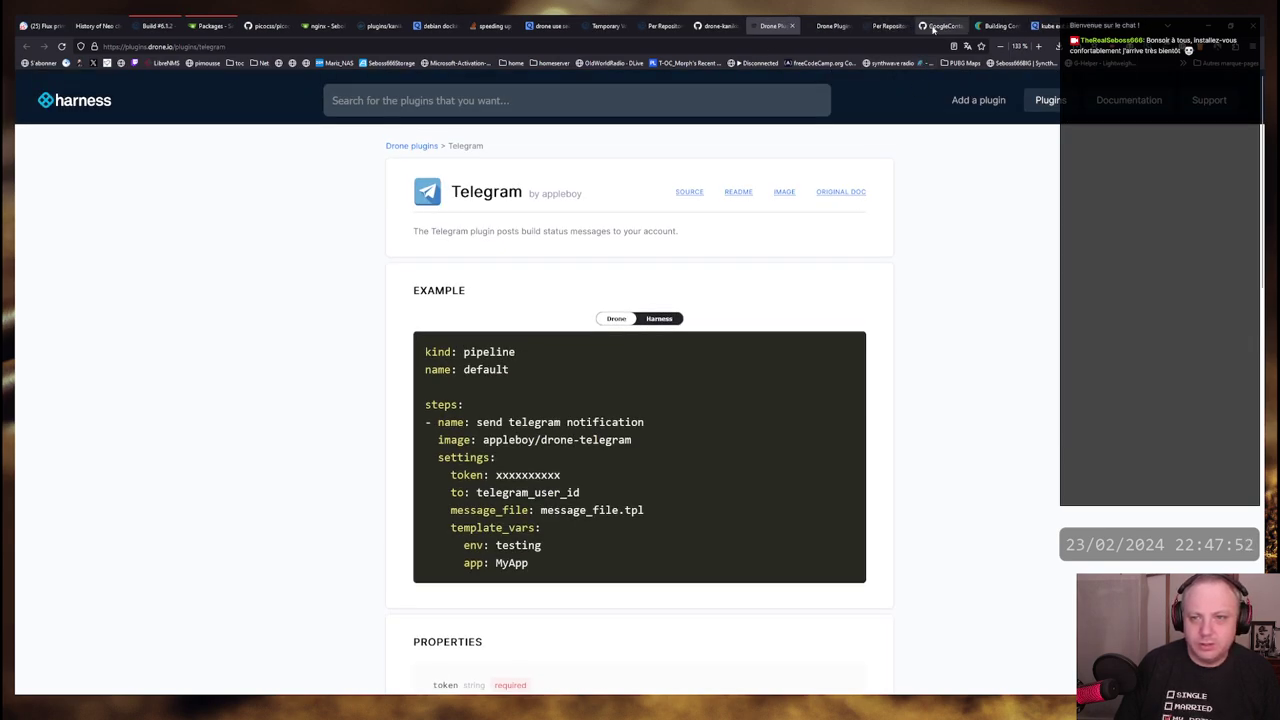
{"action": "left_click", "coordinate": [893, 28]}
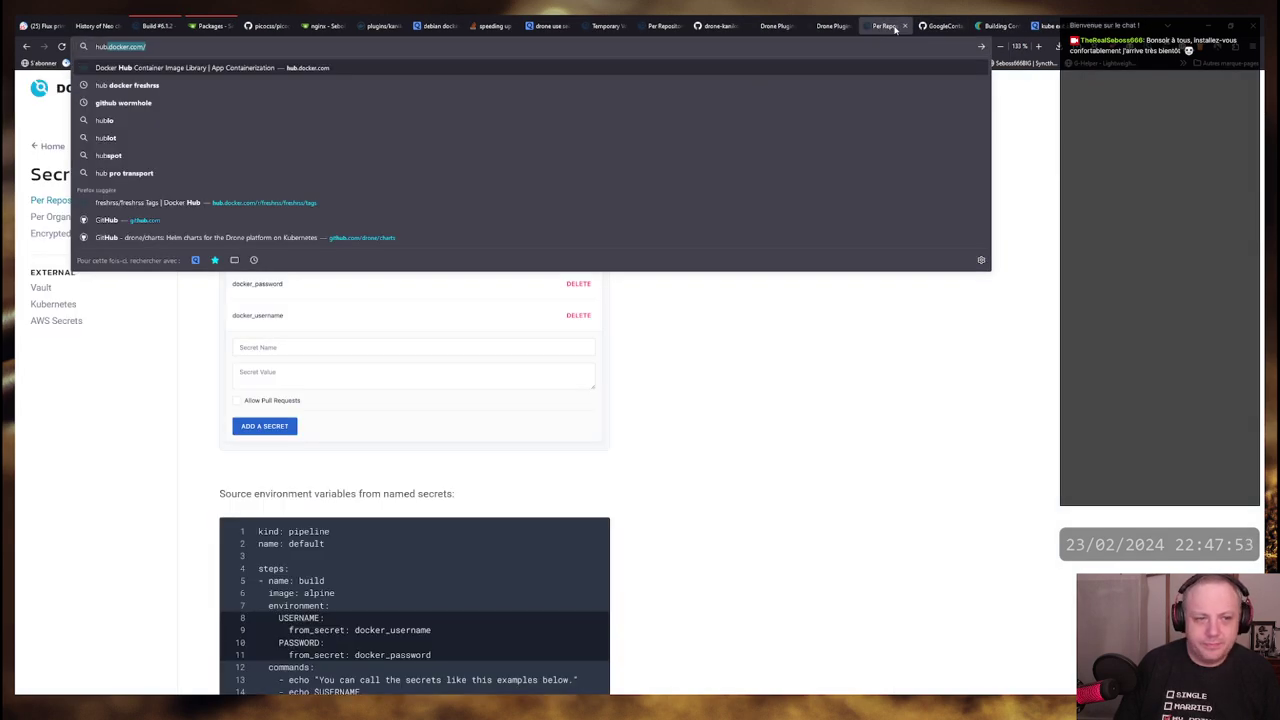
{"action": "left_click", "coordinate": [829, 363]}
{"action": "left_click", "coordinate": [926, 28]}
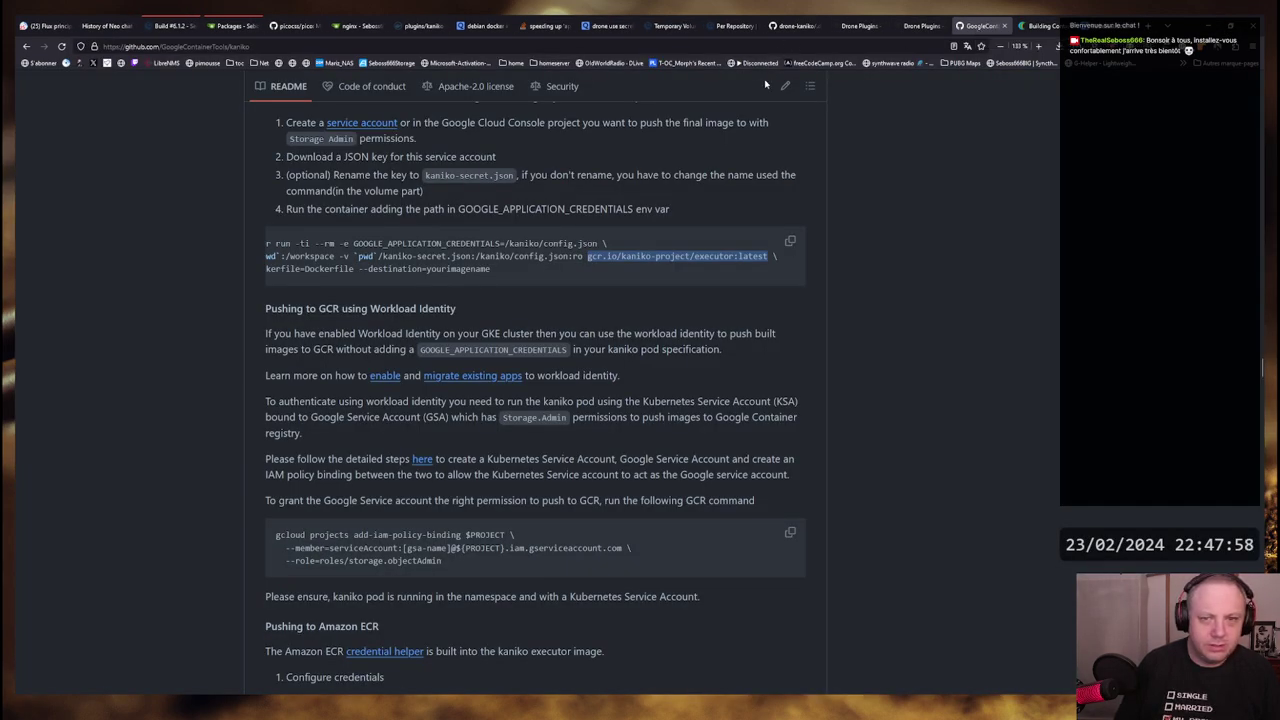
Examine the repo, tag and credential settings of the build steps in drone-kaniko's own .drone.yml on GitHub
{"action": "left_click", "coordinate": [788, 26]}
{"action": "scroll", "coordinate": [471, 286], "scroll_direction": "up", "scroll_amount": 5}
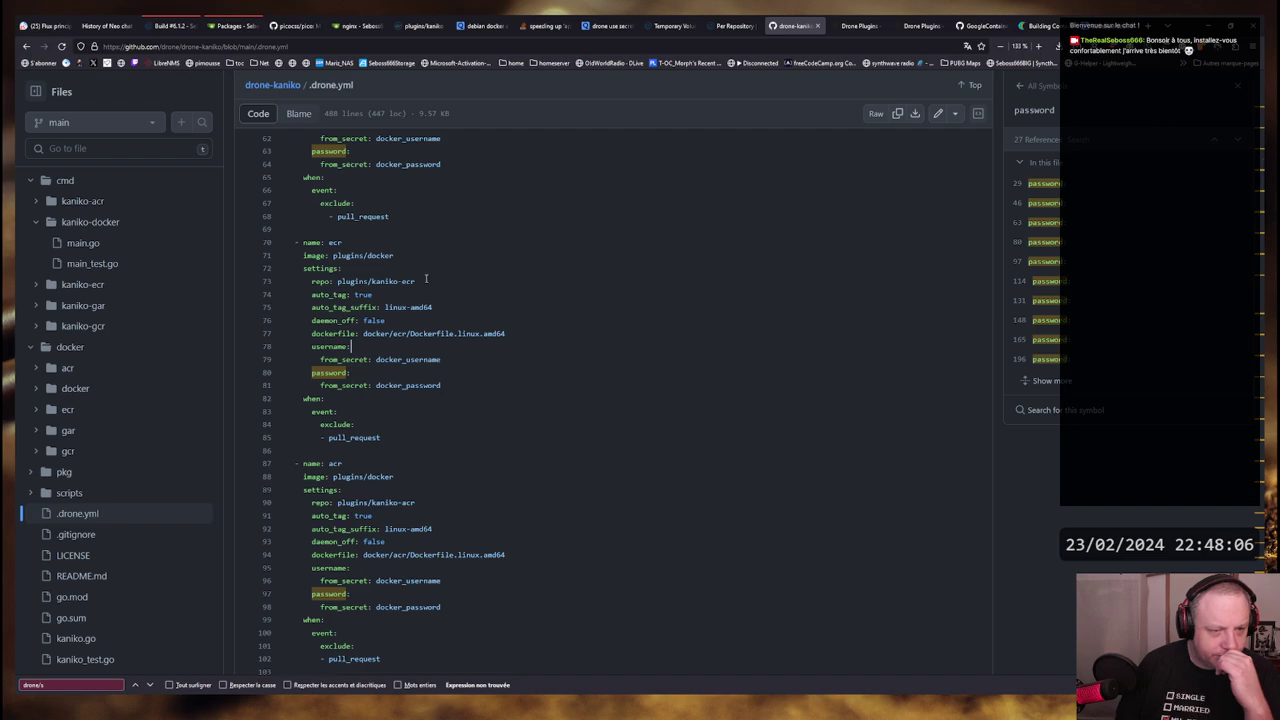
{"action": "scroll", "coordinate": [426, 279], "scroll_direction": "up", "scroll_amount": 1}
{"action": "scroll", "coordinate": [390, 440], "scroll_direction": "up", "scroll_amount": 2}
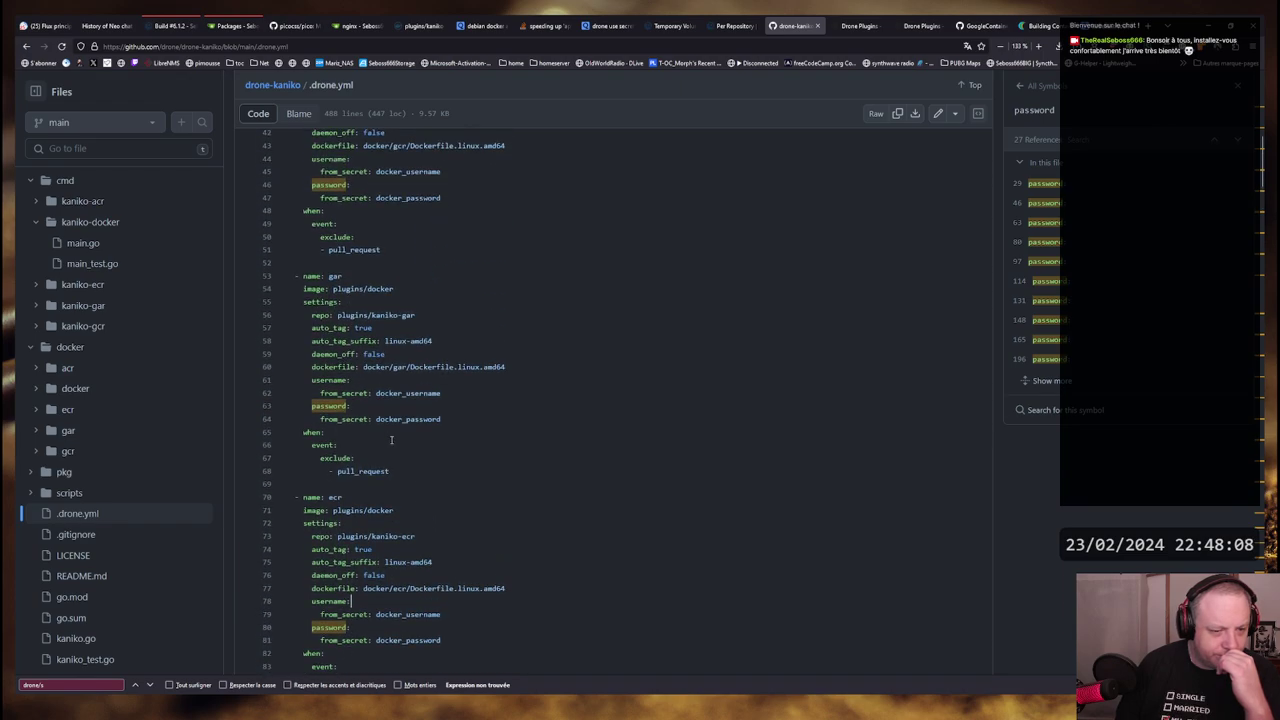
{"action": "scroll", "coordinate": [391, 438], "scroll_direction": "down", "scroll_amount": 2}
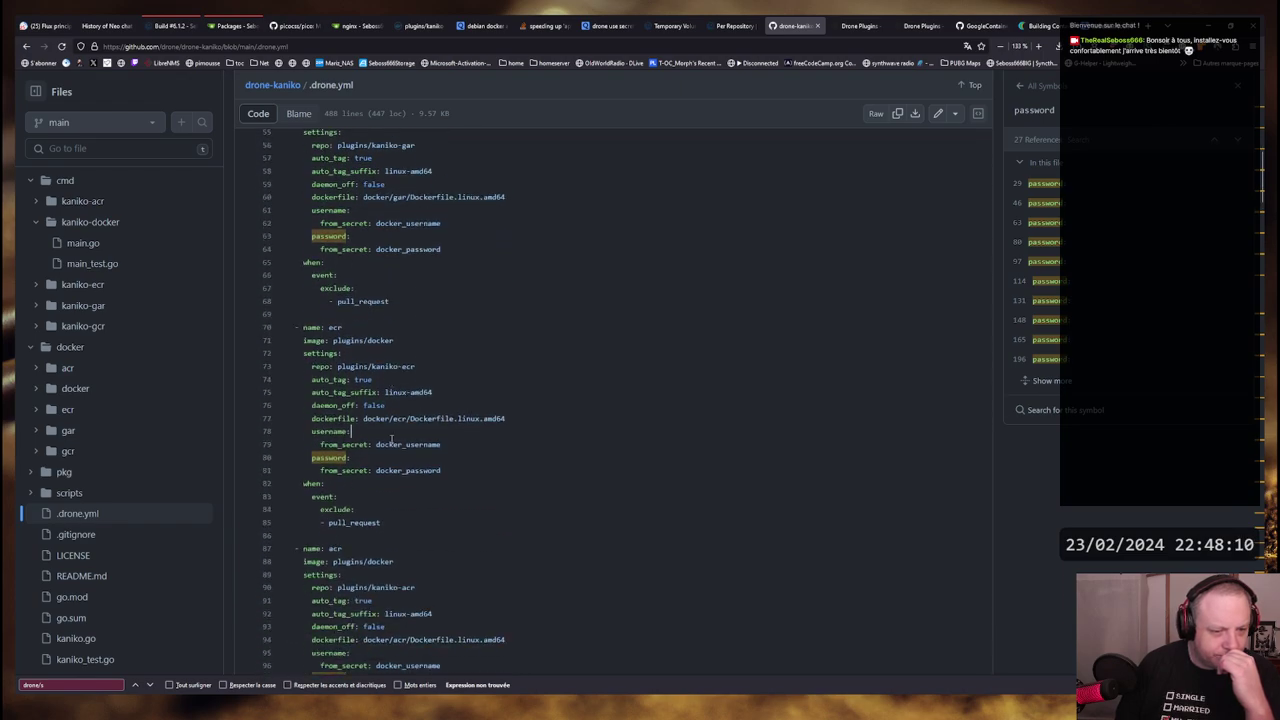
{"action": "left_click_drag", "start_coordinate": [337, 366], "coordinate": [443, 363]}
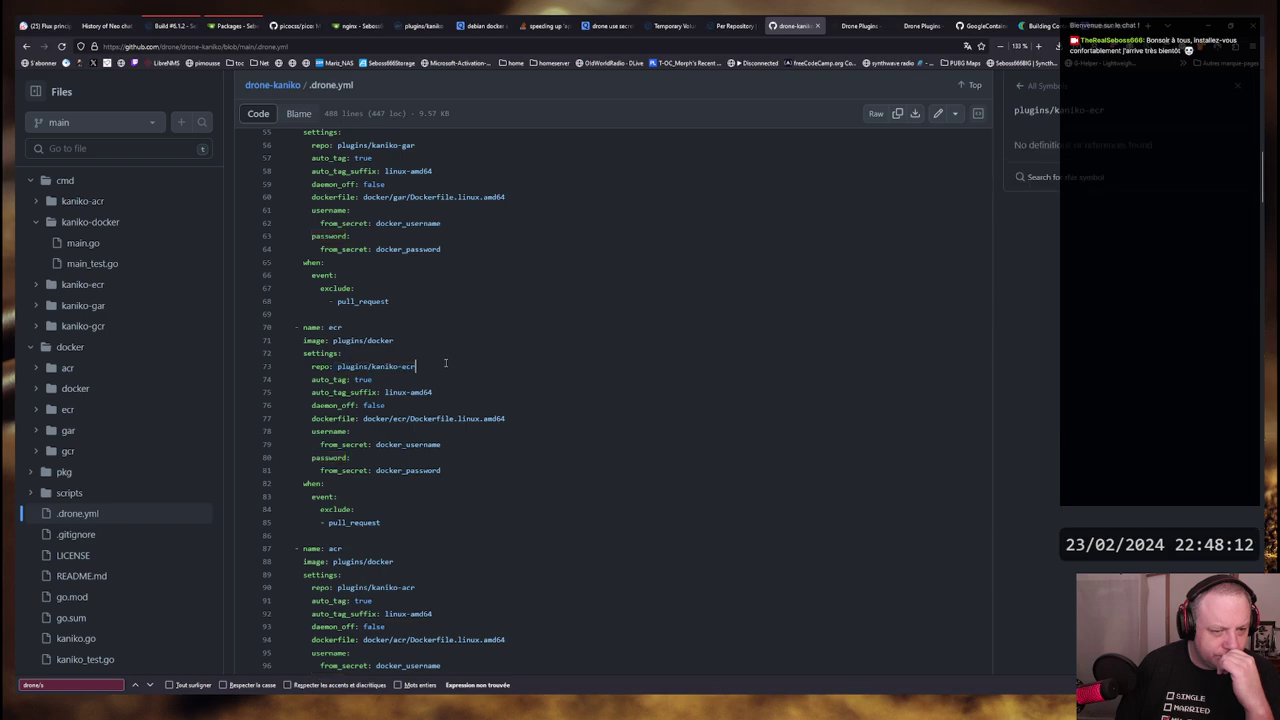
Switch to Sublime Text, review the repo and tags lines in the freshrss .drone.yml, and save the file
{"action": "key", "text": "alt+Tab"}
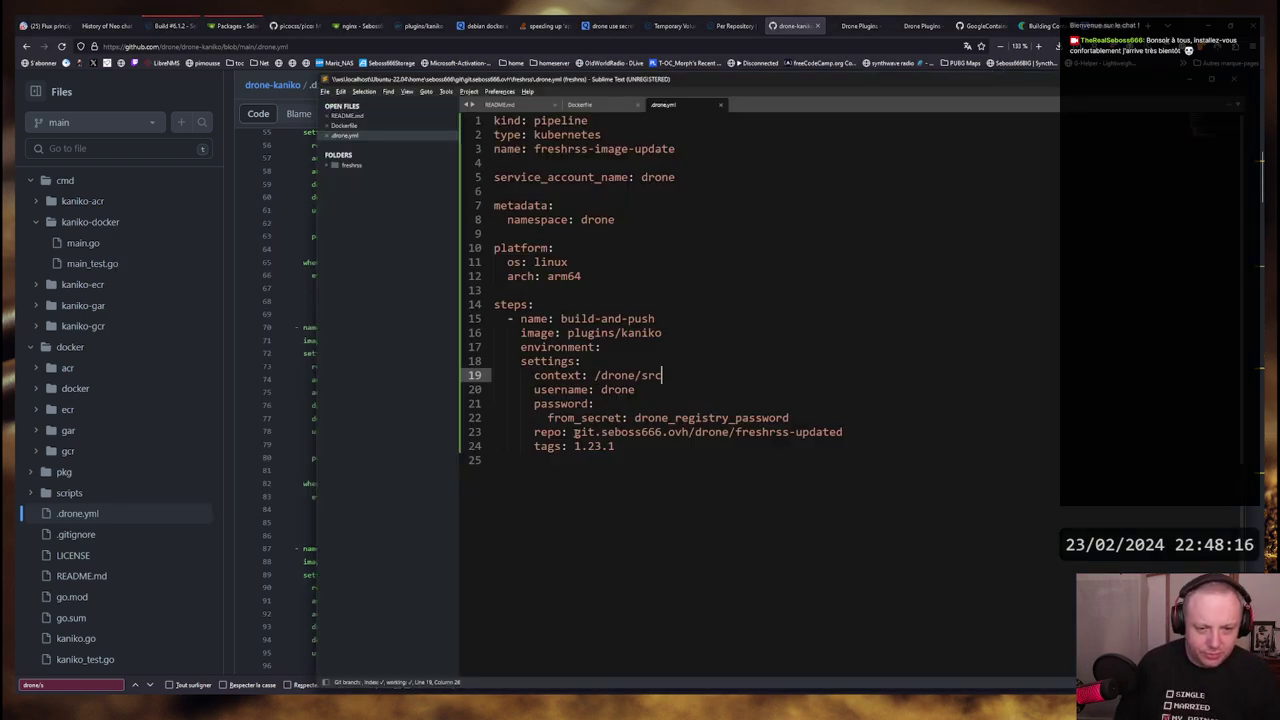
{"action": "left_click_drag", "start_coordinate": [575, 432], "coordinate": [845, 432]}
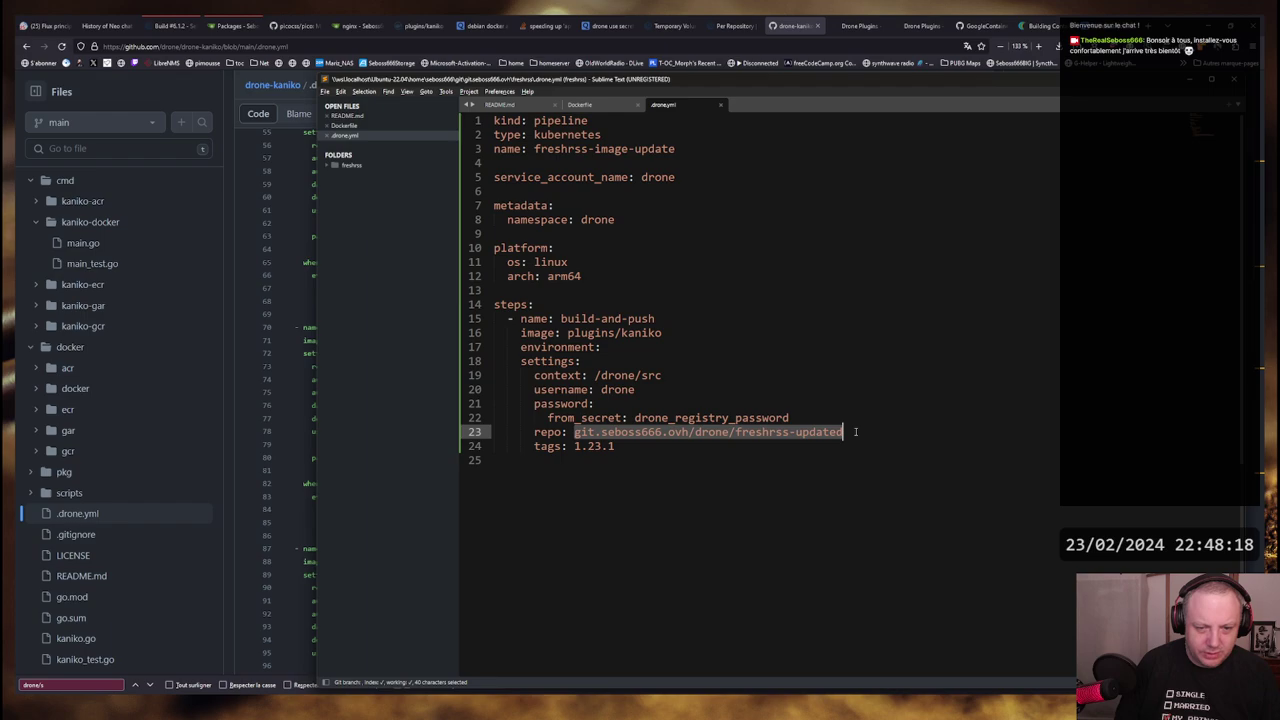
{"action": "left_click", "coordinate": [851, 432]}
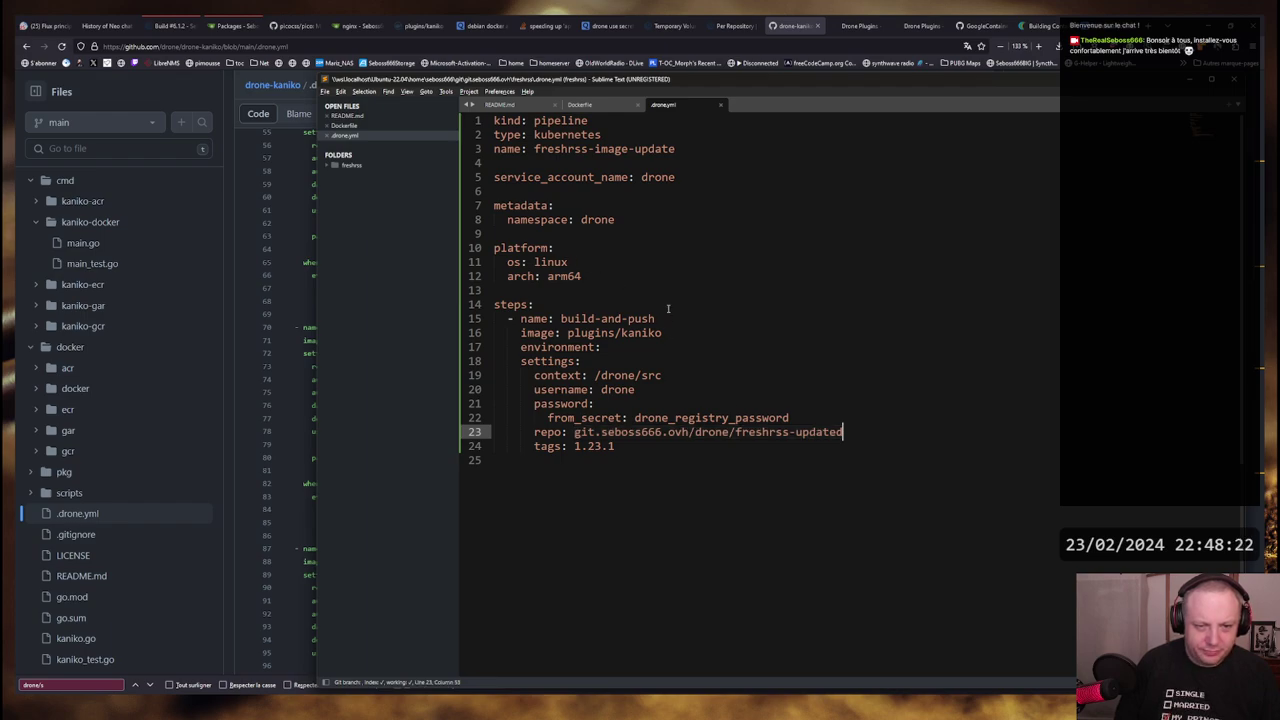
{"action": "key", "text": "ctrl+s"}
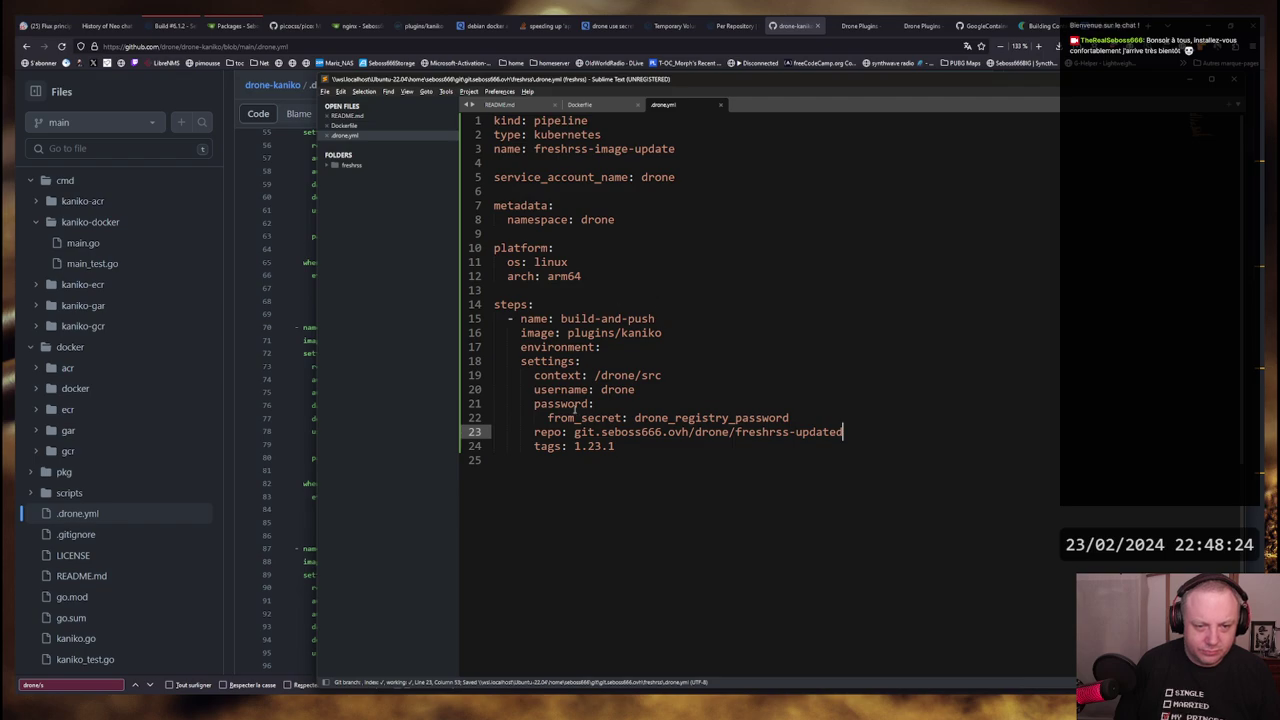
{"action": "left_click", "coordinate": [567, 446]}
{"action": "double_click", "coordinate": [548, 446]}
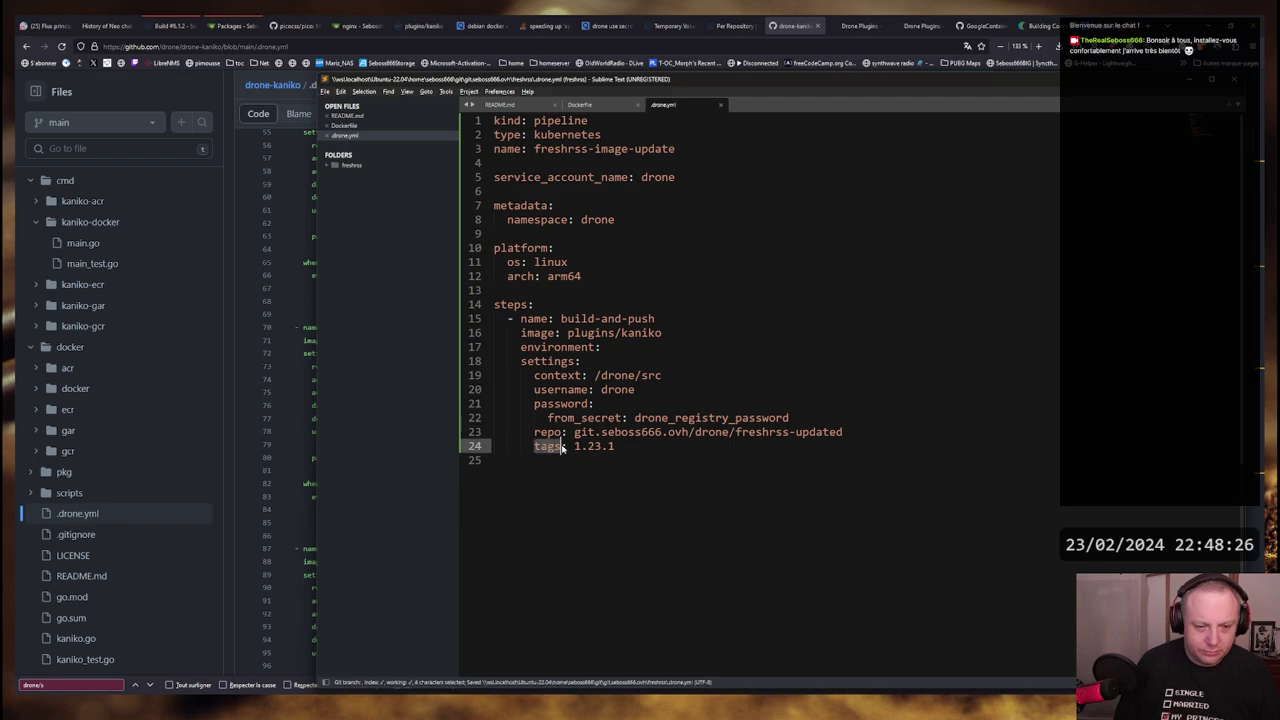
{"action": "left_click", "coordinate": [567, 446]}
Return to the browser and look through the Docker Hub, Drone docs and Qwant pages for kaniko documentation, closing the Per Repository secrets page
{"action": "key", "text": "alt+Tab"}
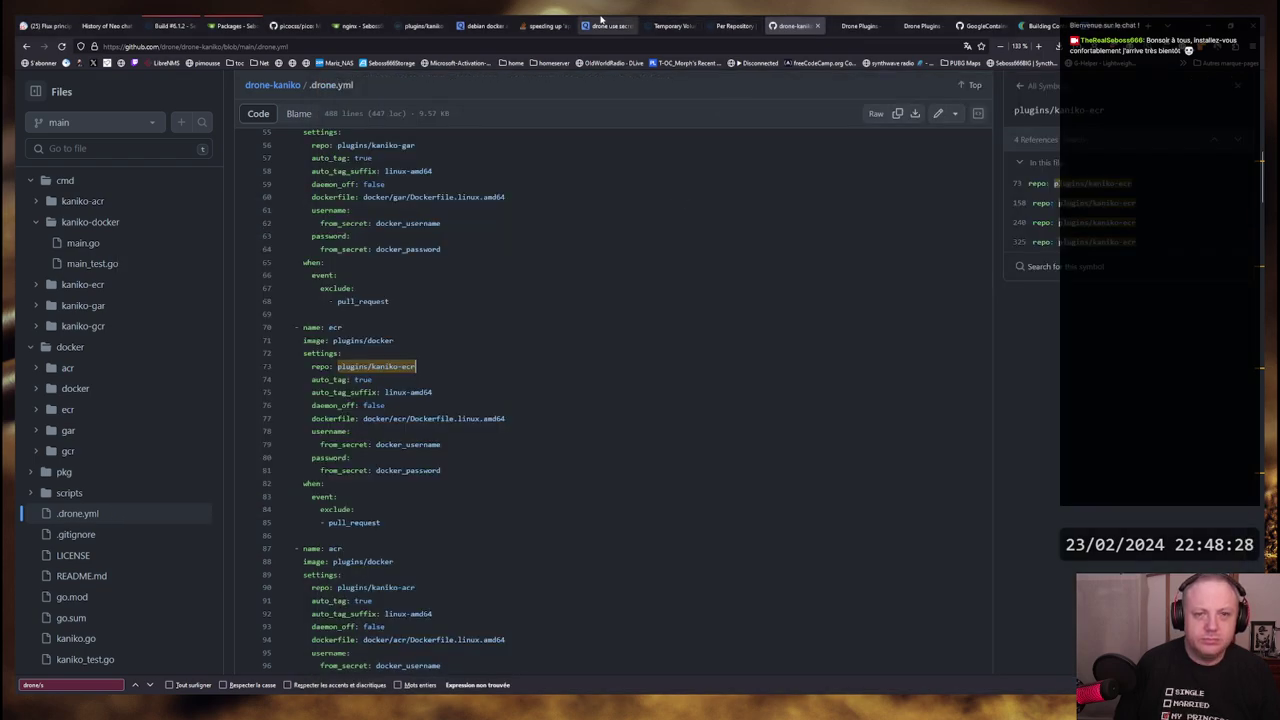
{"action": "left_click", "coordinate": [423, 29]}
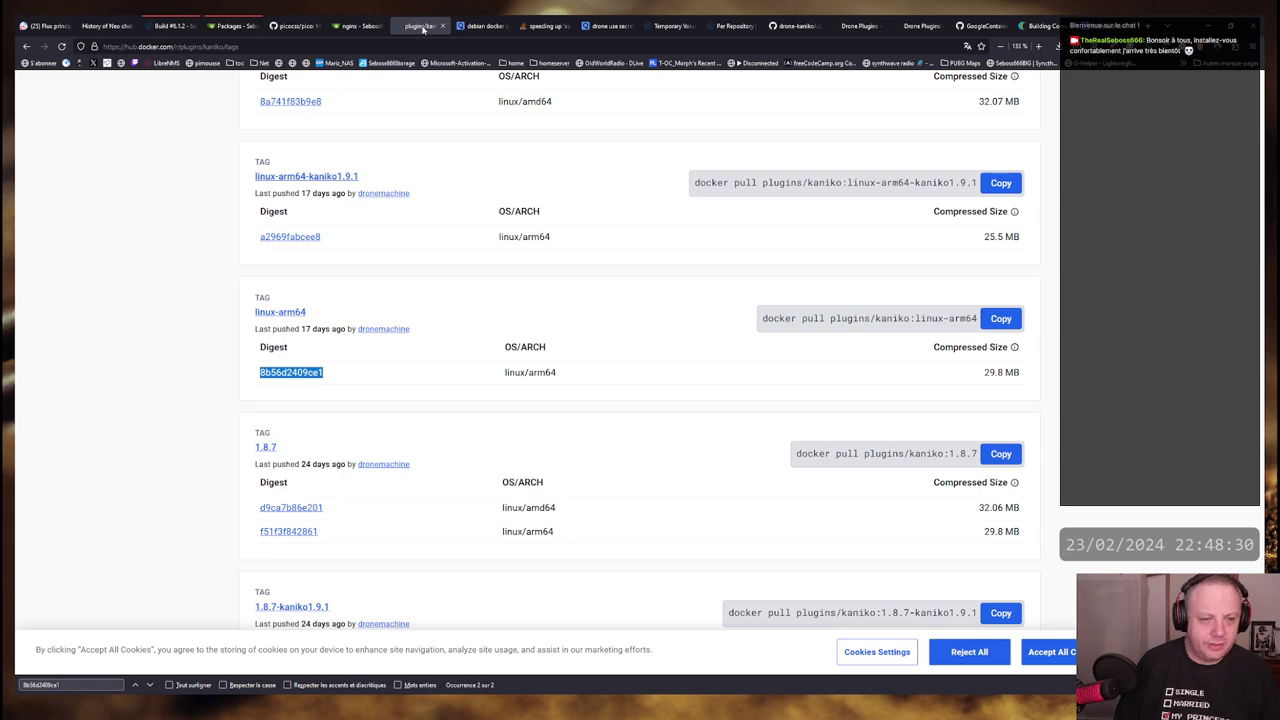
{"action": "left_click", "coordinate": [670, 26]}
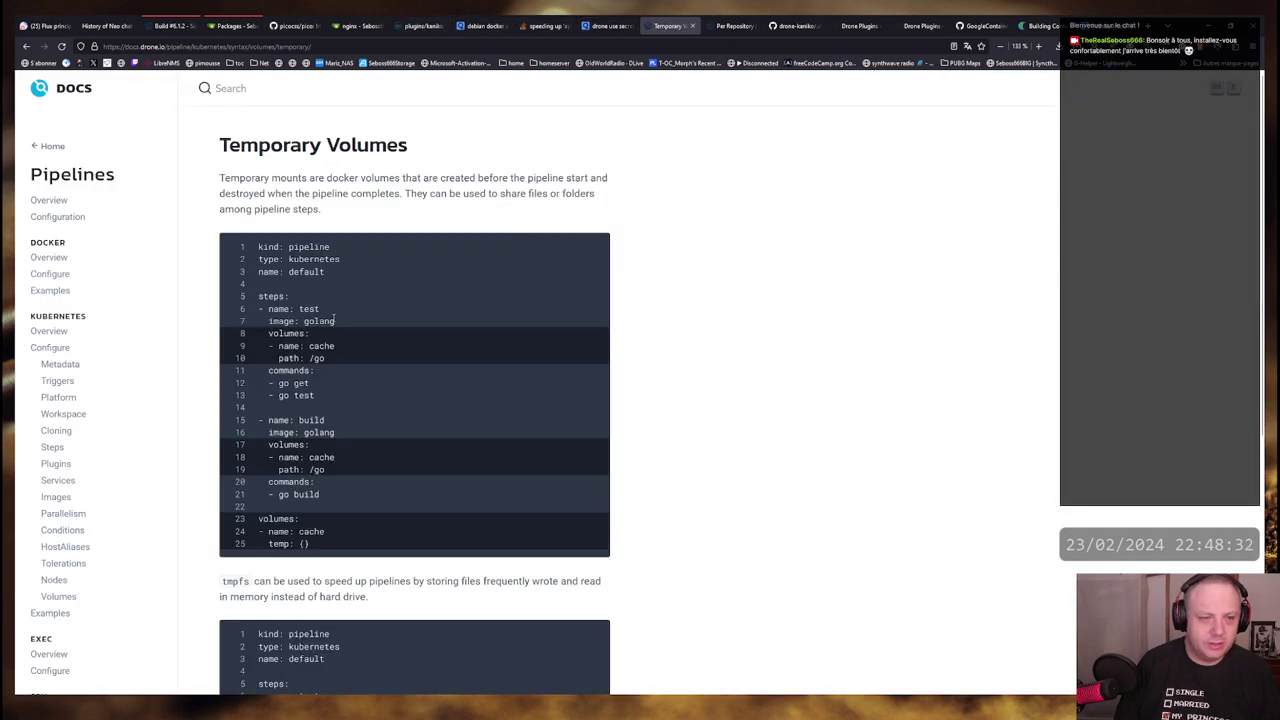
{"action": "left_click", "coordinate": [733, 26]}
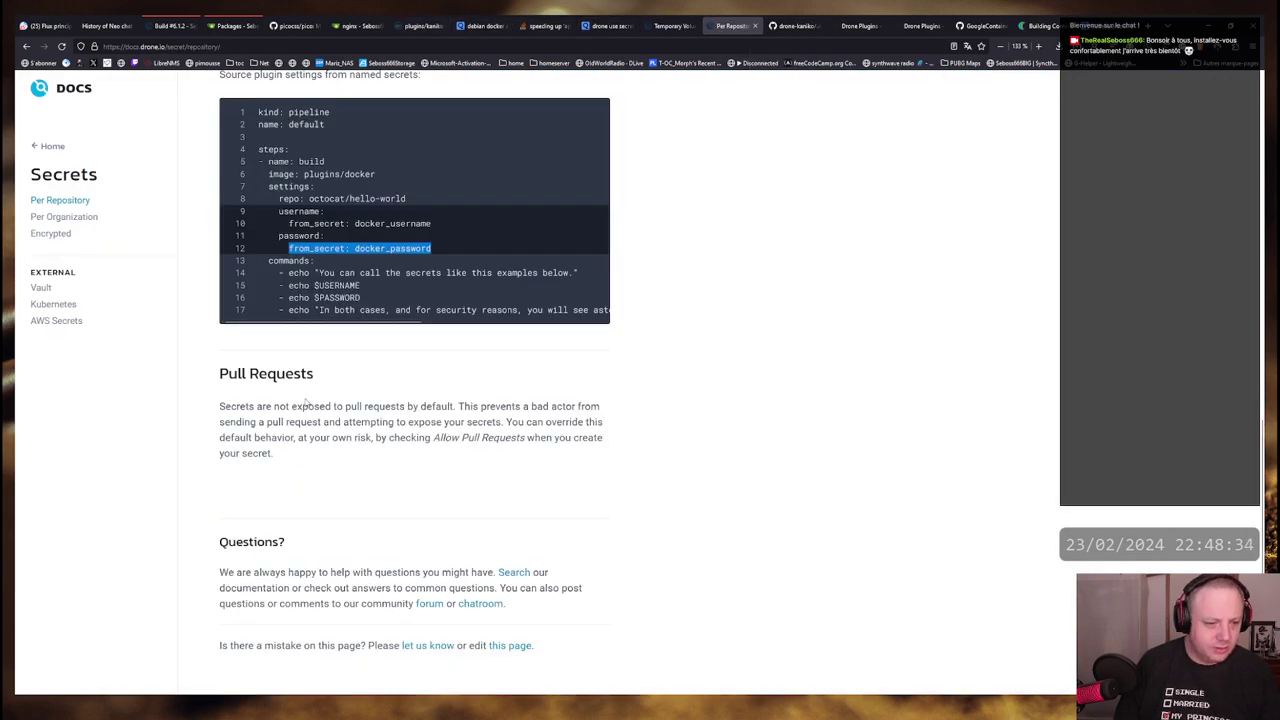
{"action": "scroll", "coordinate": [306, 400], "scroll_direction": "up", "scroll_amount": 10}
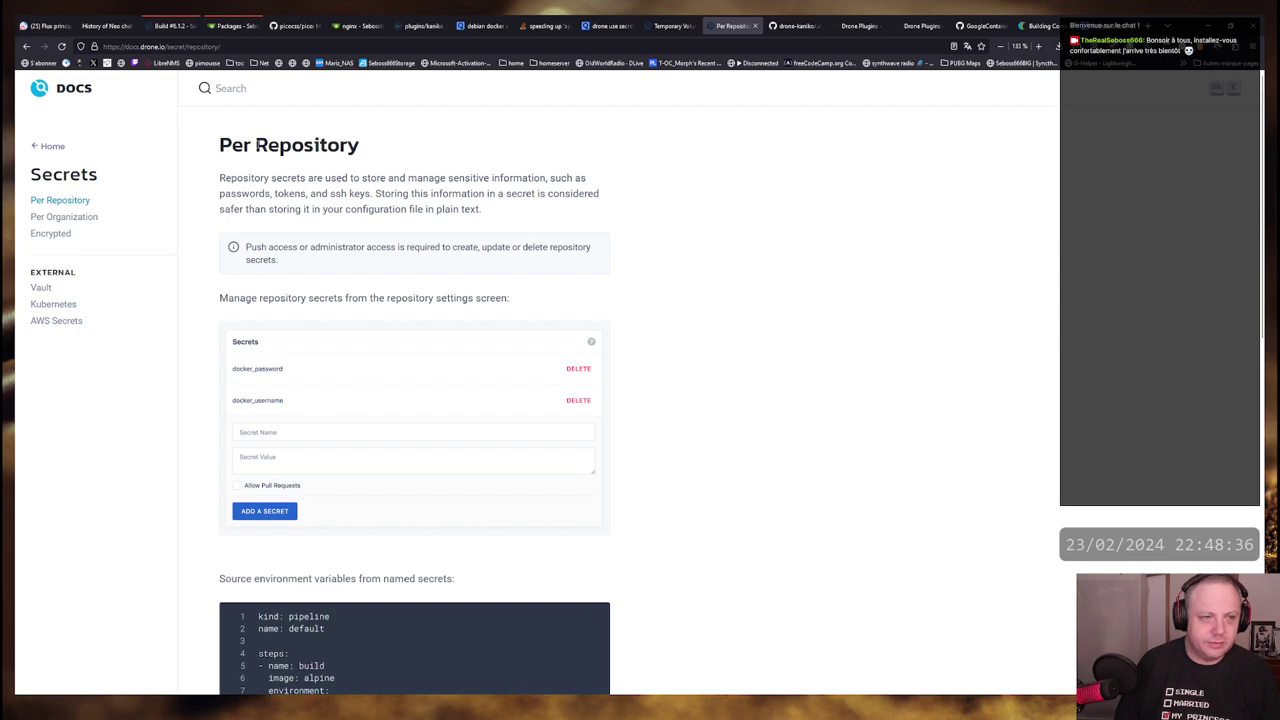
{"action": "left_click", "coordinate": [755, 26]}
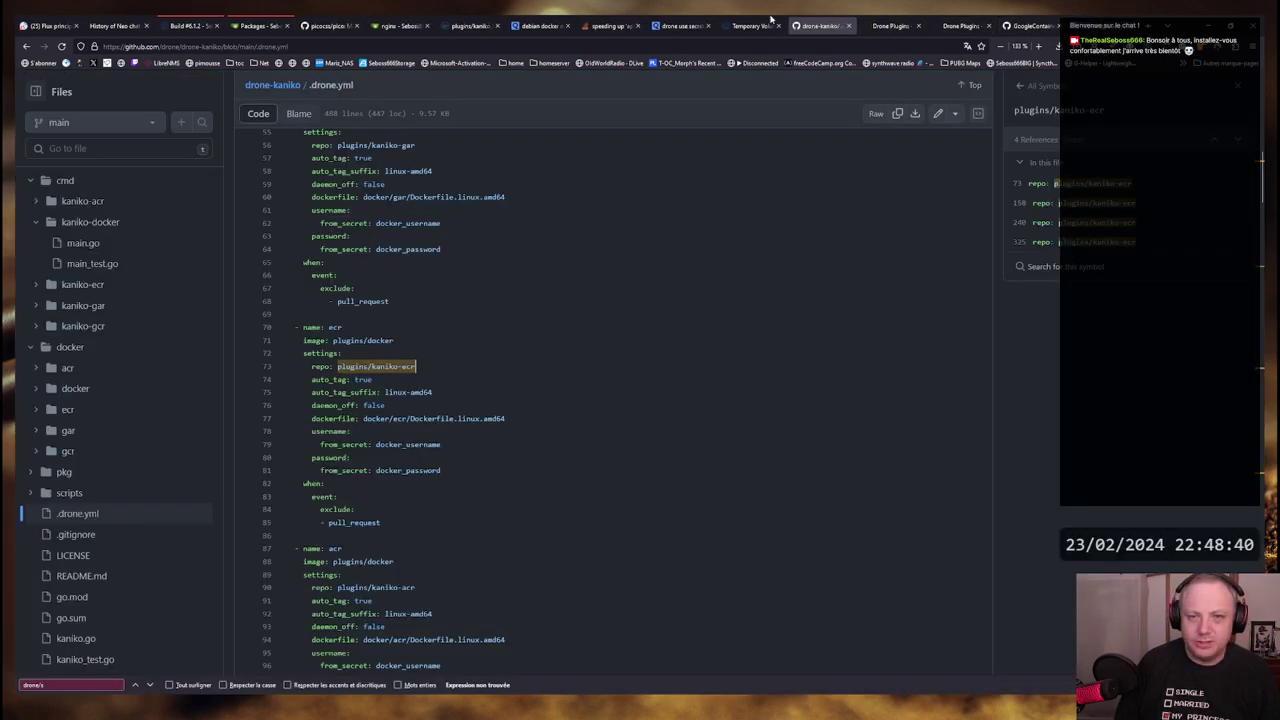
{"action": "left_click", "coordinate": [665, 27]}
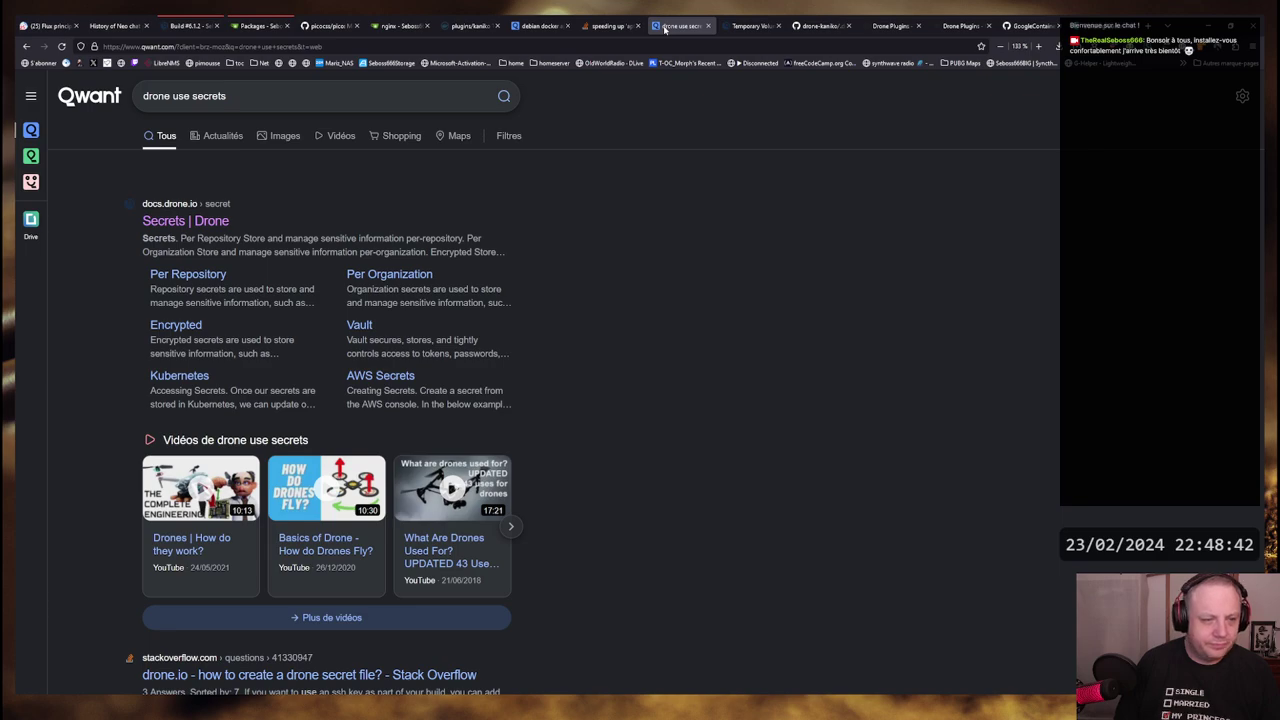
{"action": "right_click", "coordinate": [25, 47]}
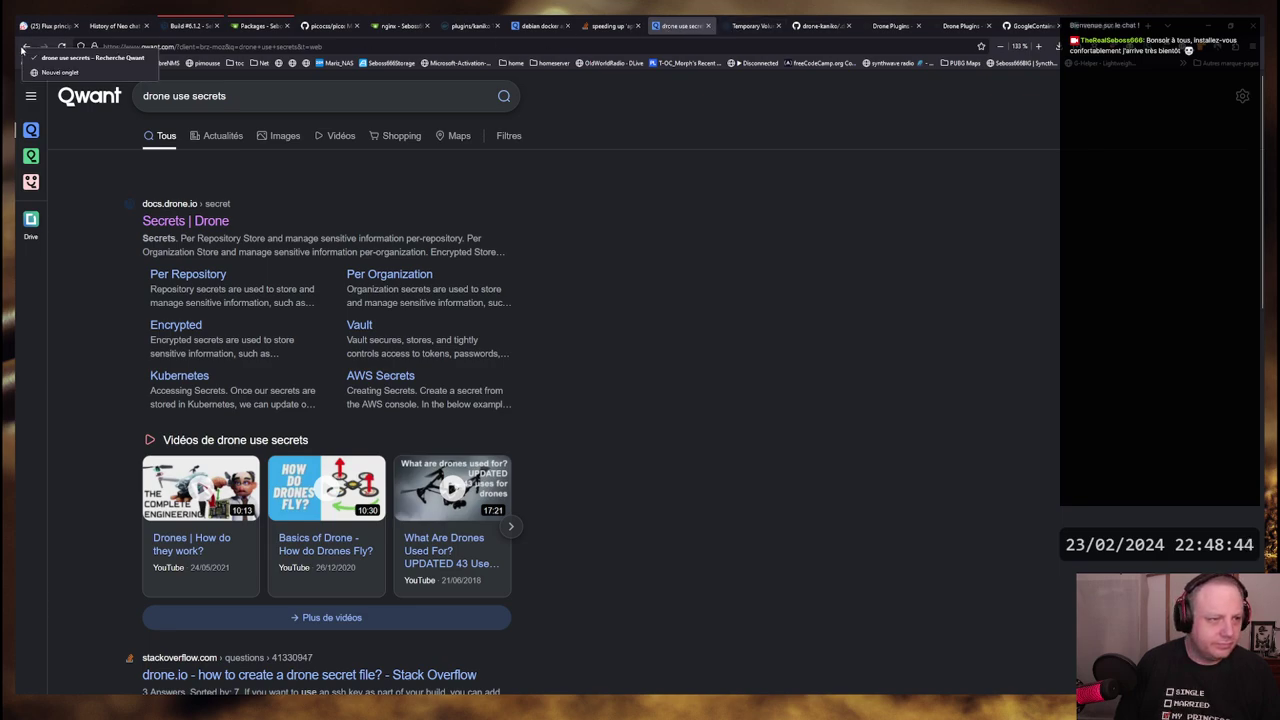
Find the Drone Kaniko plugin page and examine its example pipeline and the registry, username and password properties
{"action": "left_click", "coordinate": [519, 45]}
{"action": "type", "text": "d"}
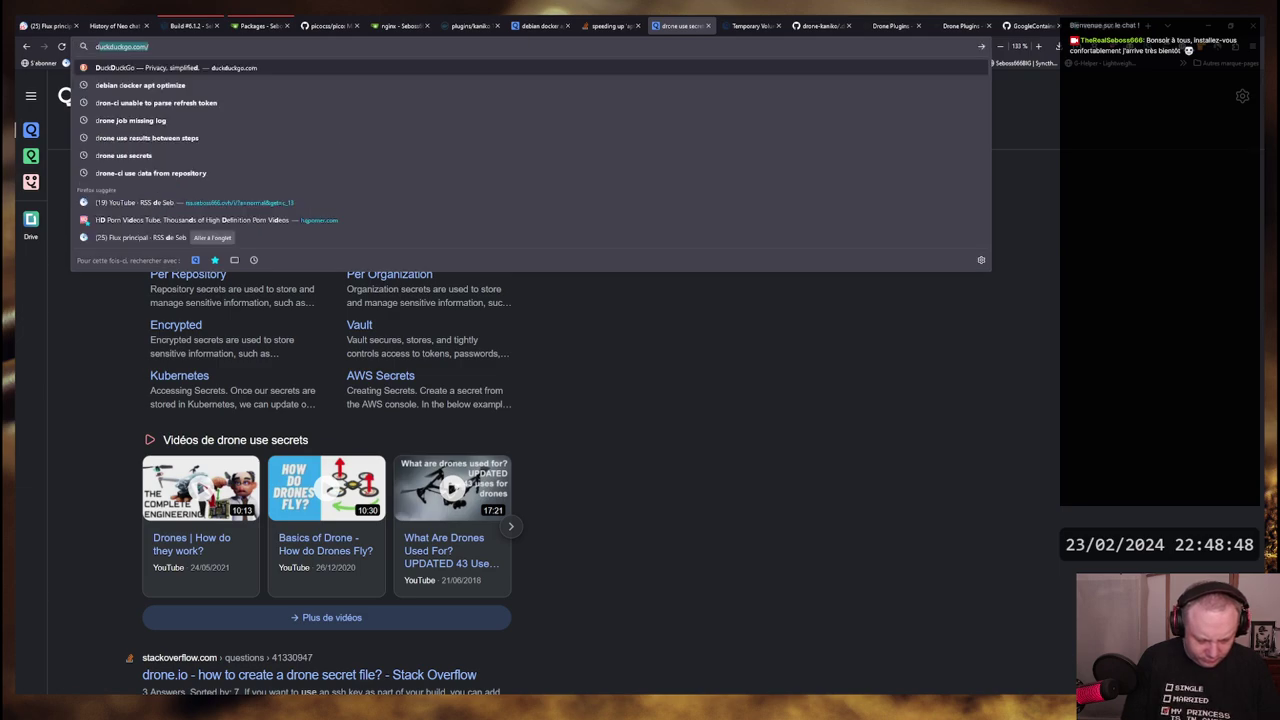
{"action": "type", "text": "rone pluging"}
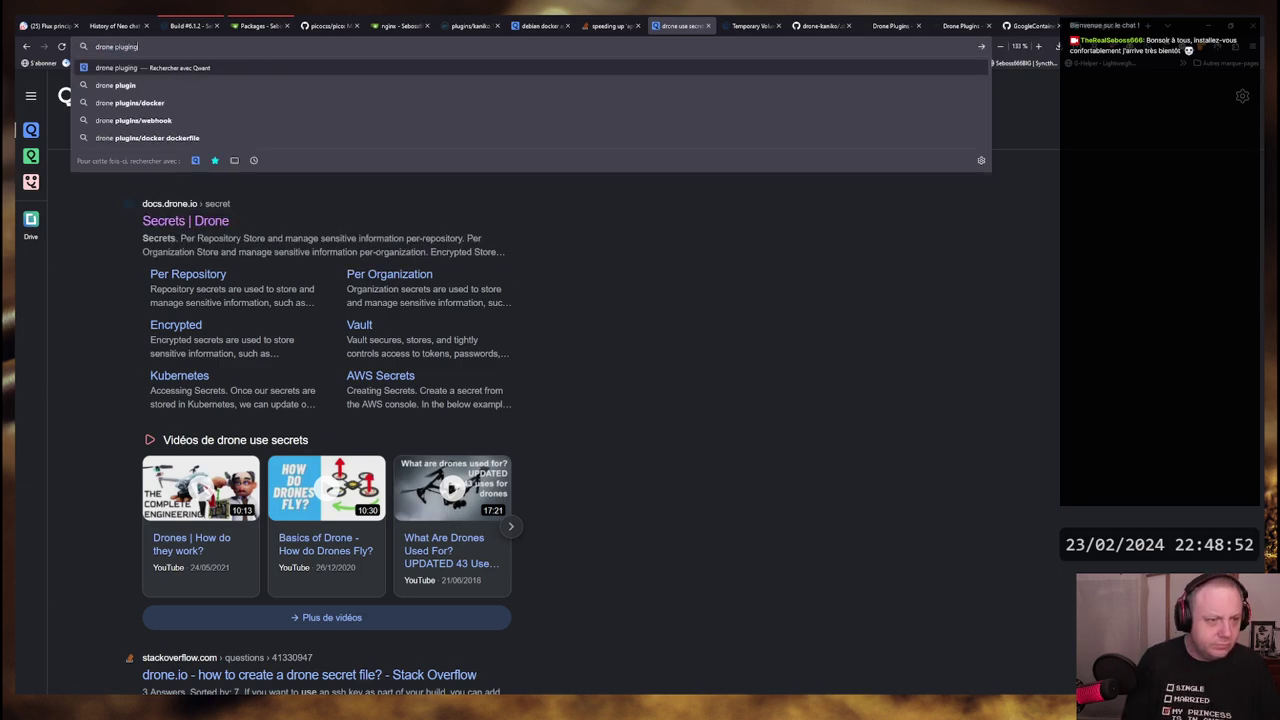
{"action": "key", "text": "BackSpace"}
{"action": "type", "text": "ka"}
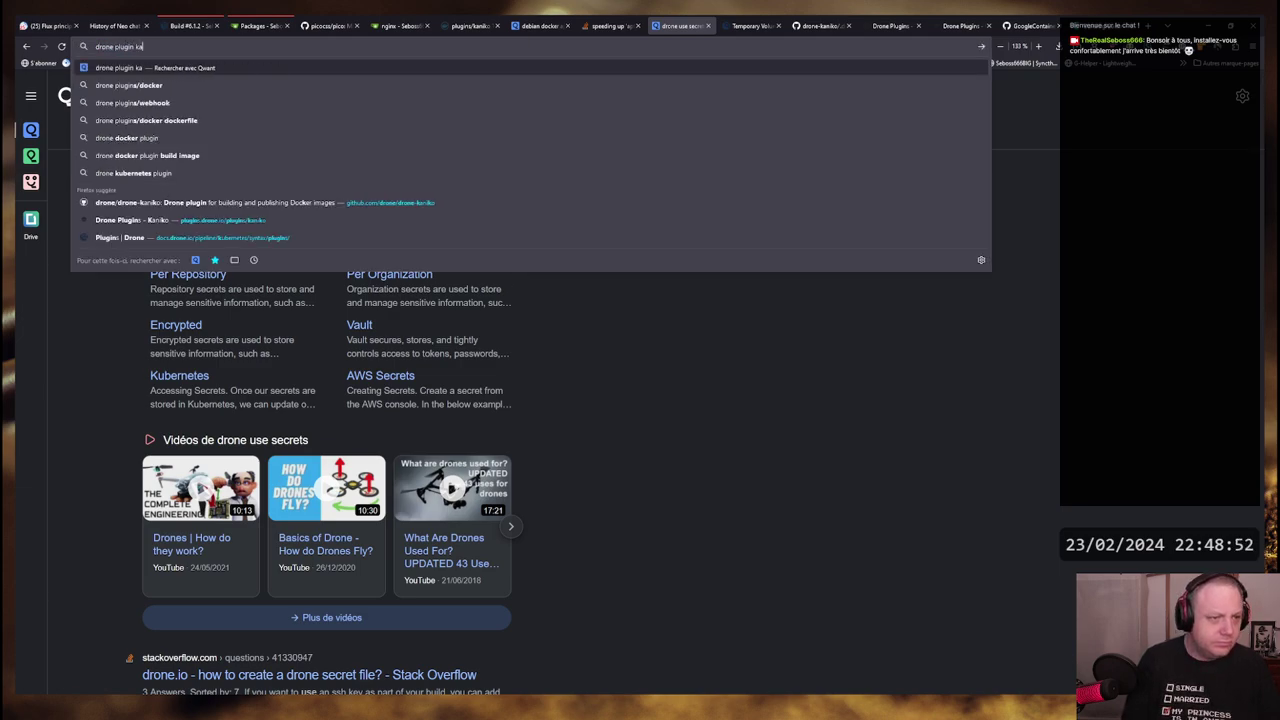
{"action": "left_click", "coordinate": [540, 114]}
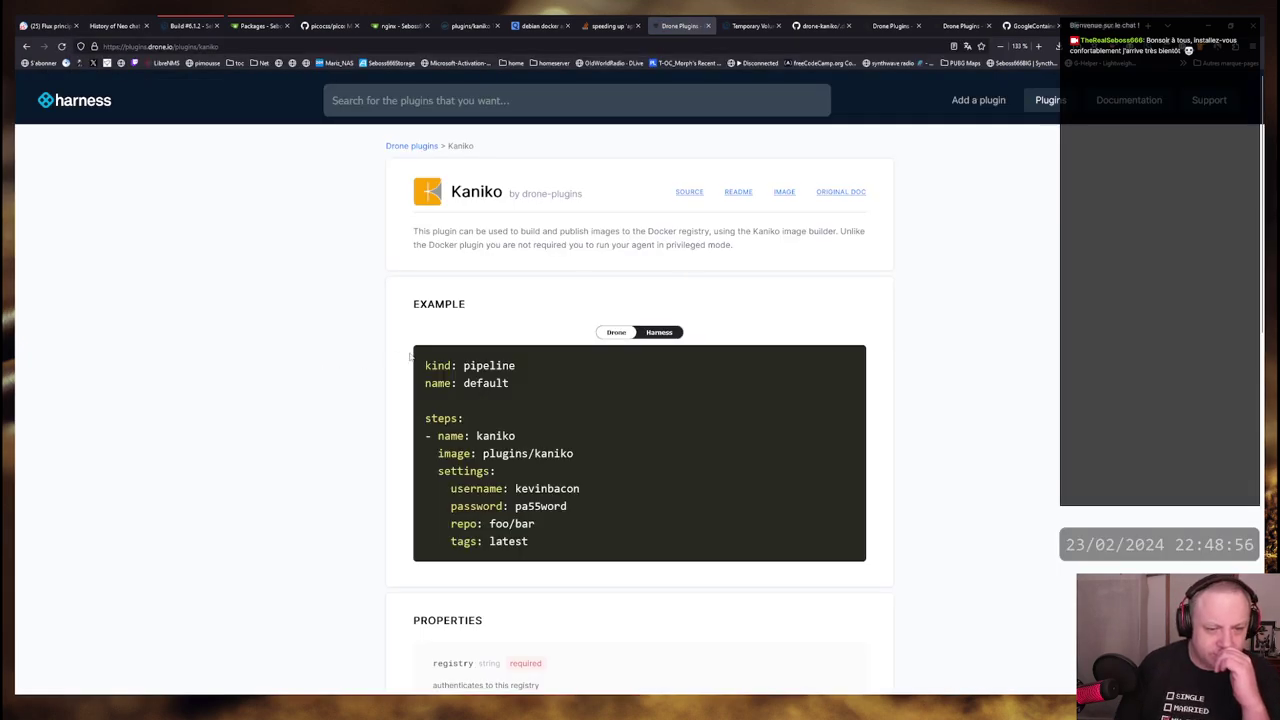
{"action": "scroll", "coordinate": [327, 358], "scroll_direction": "down", "scroll_amount": 1}
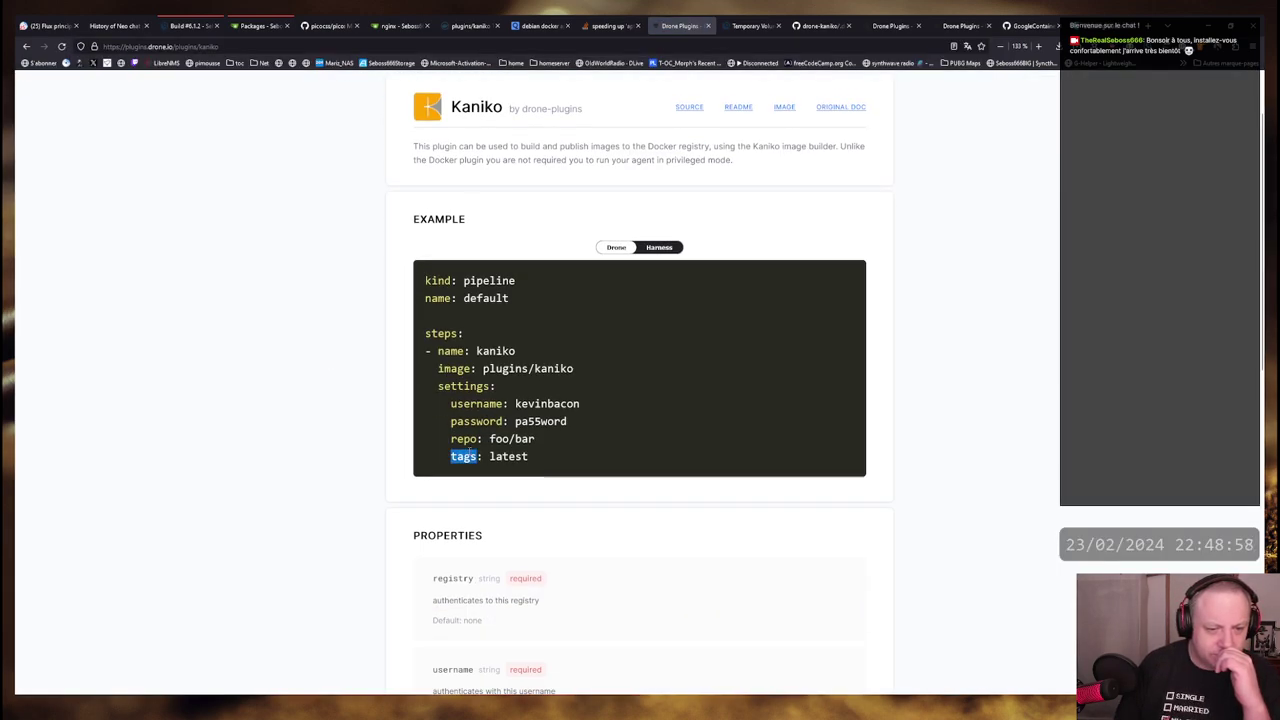
{"action": "scroll", "coordinate": [519, 367], "scroll_direction": "down", "scroll_amount": 3}
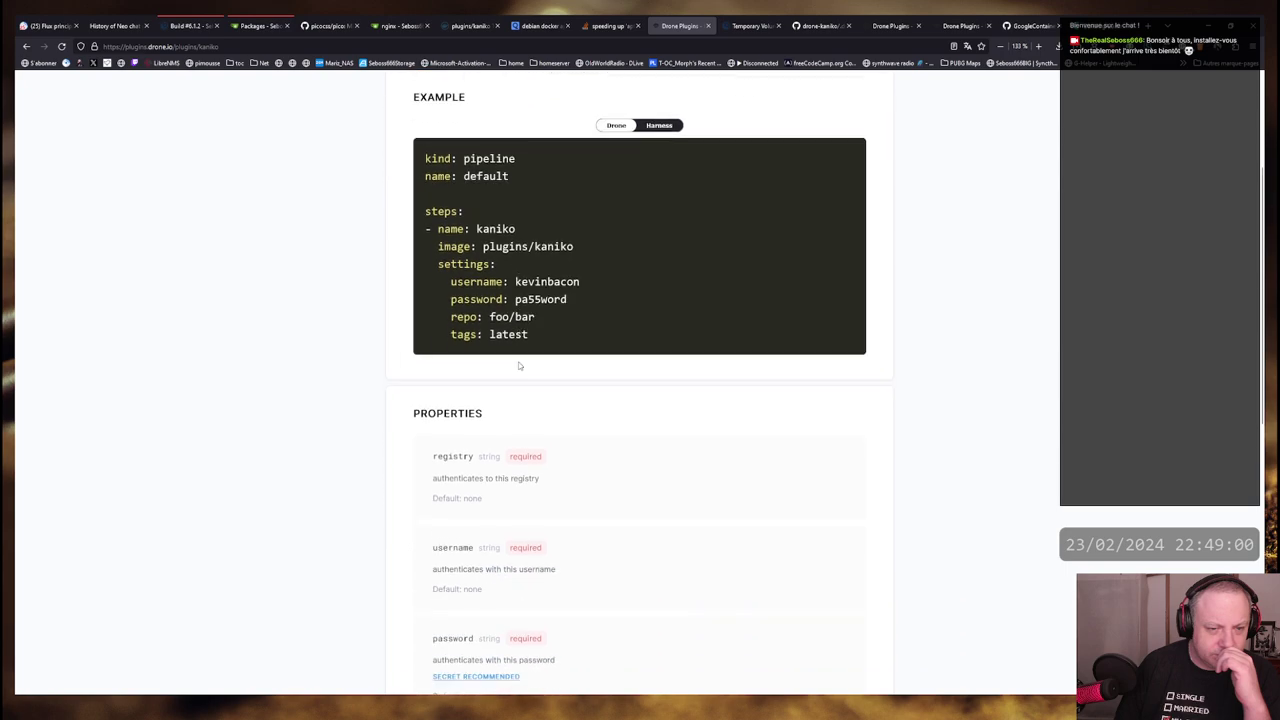
Compare the Kaniko plugin's registry, repo, tags, context and build_args properties with the settings in the freshrss .drone.yml
{"action": "scroll", "coordinate": [627, 332], "scroll_direction": "up", "scroll_amount": 1}
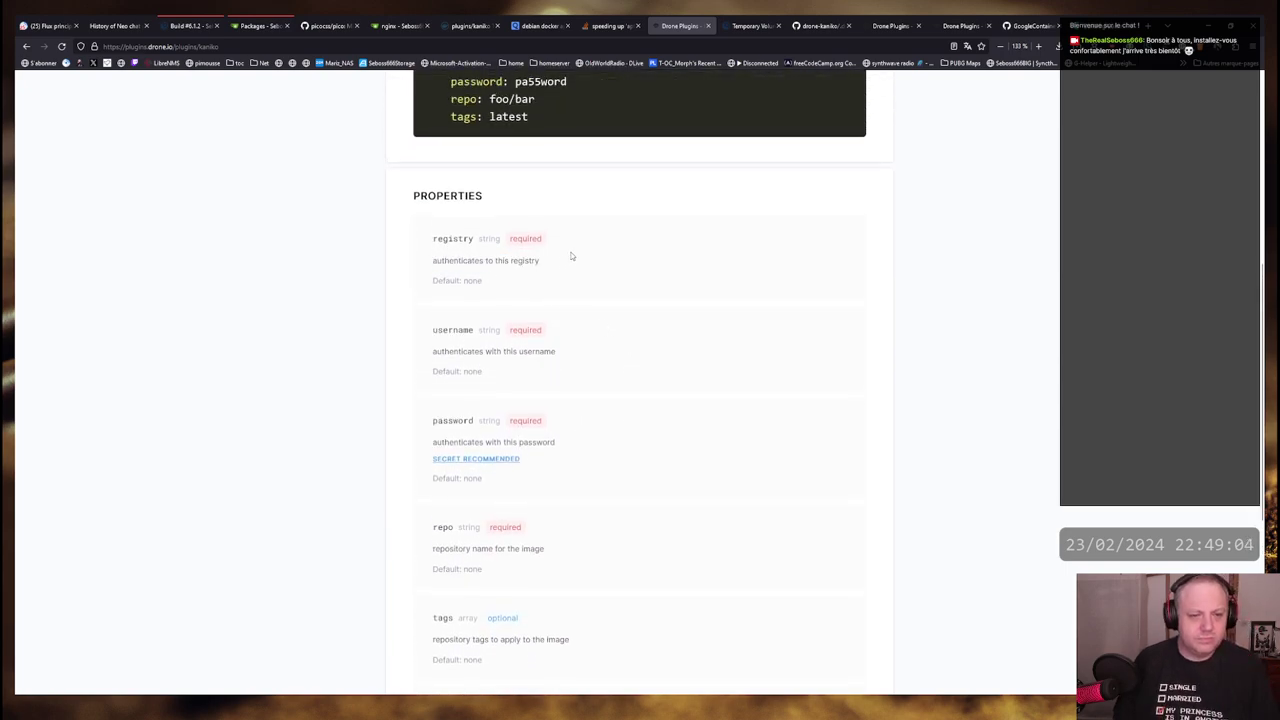
{"action": "key", "text": "alt+Tab"}
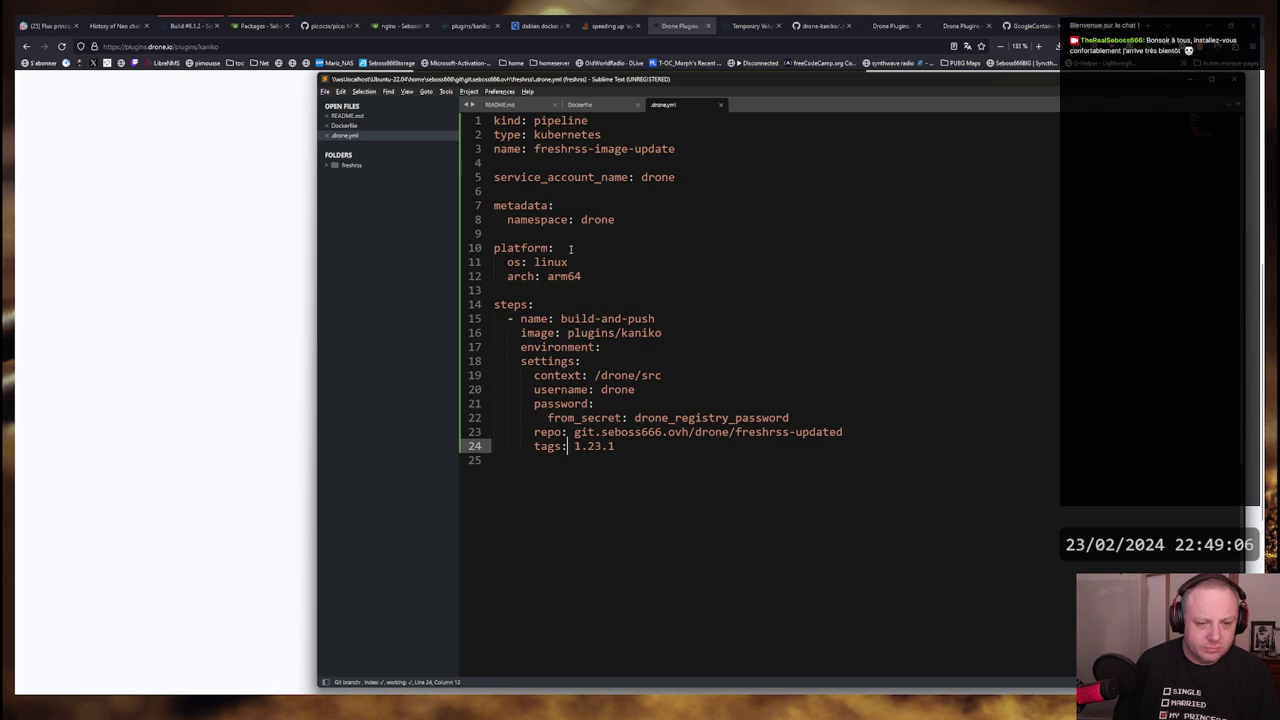
{"action": "key", "text": "alt+Tab"}
{"action": "scroll", "coordinate": [577, 374], "scroll_direction": "down", "scroll_amount": 4}
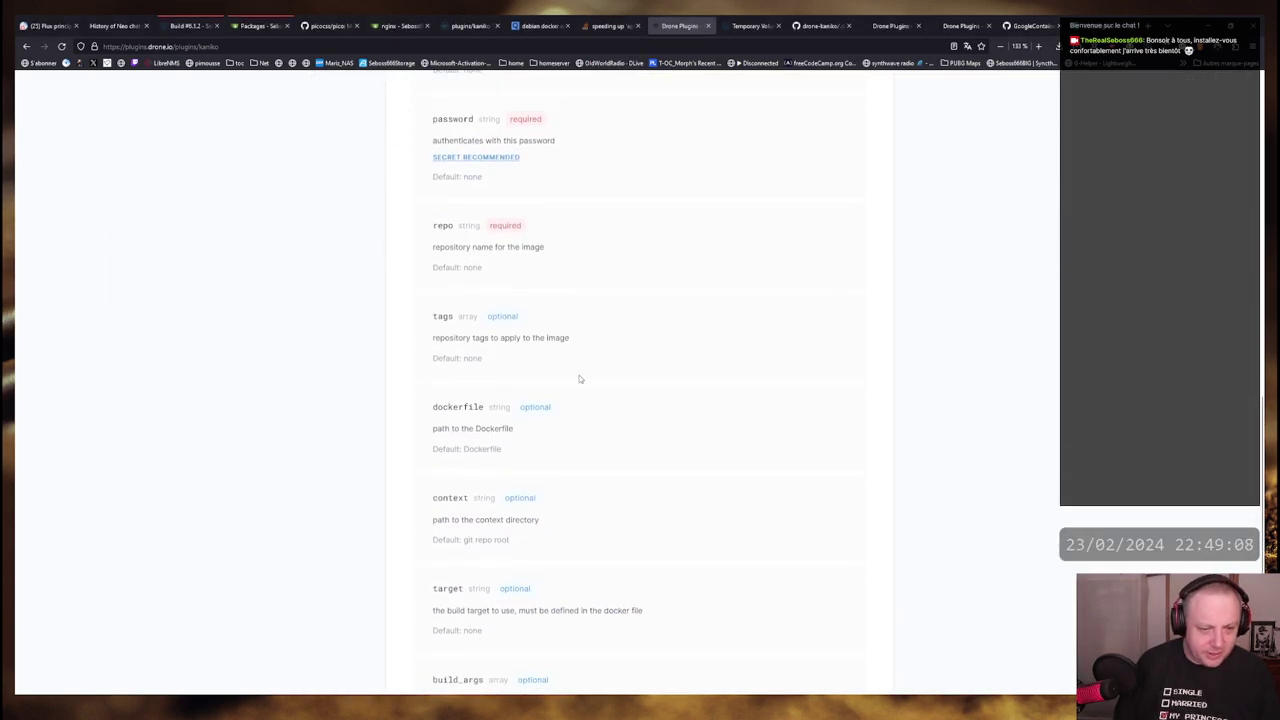
{"action": "scroll", "coordinate": [579, 379], "scroll_direction": "down", "scroll_amount": 1}
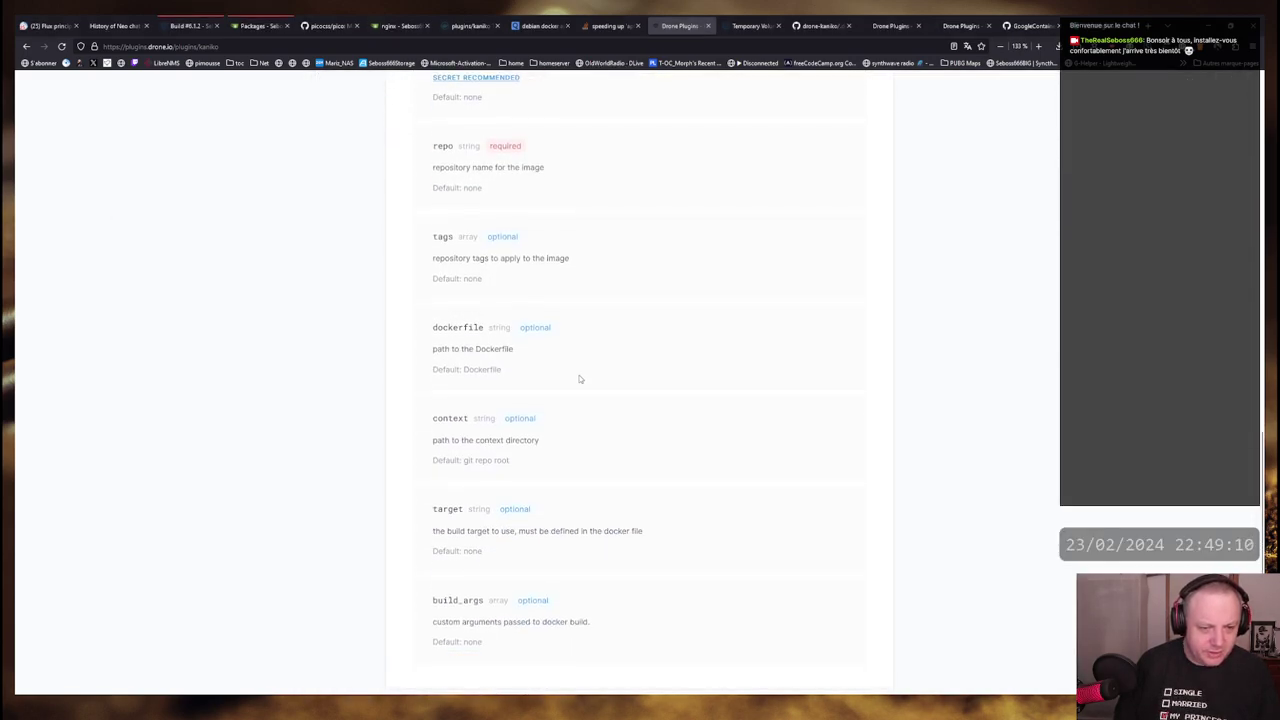
{"action": "scroll", "coordinate": [579, 379], "scroll_direction": "up", "scroll_amount": 10}
{"action": "key", "text": "alt+Tab"}
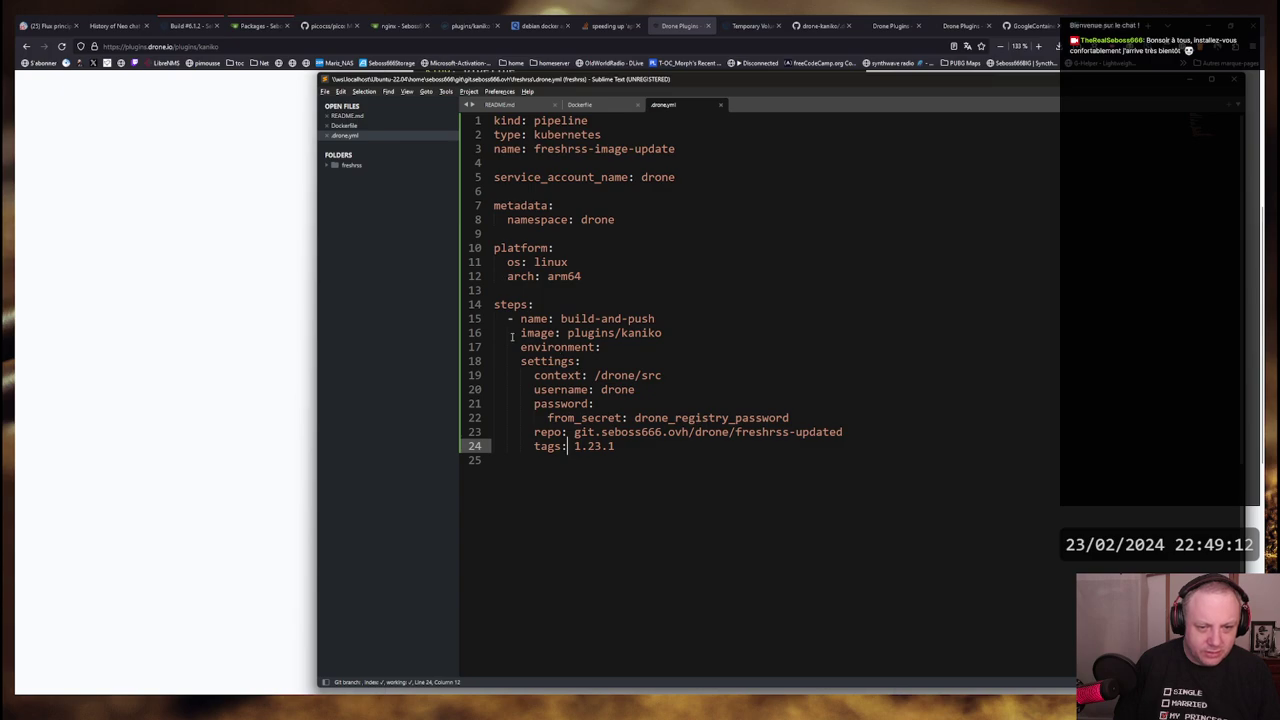
{"action": "double_click", "coordinate": [545, 432]}
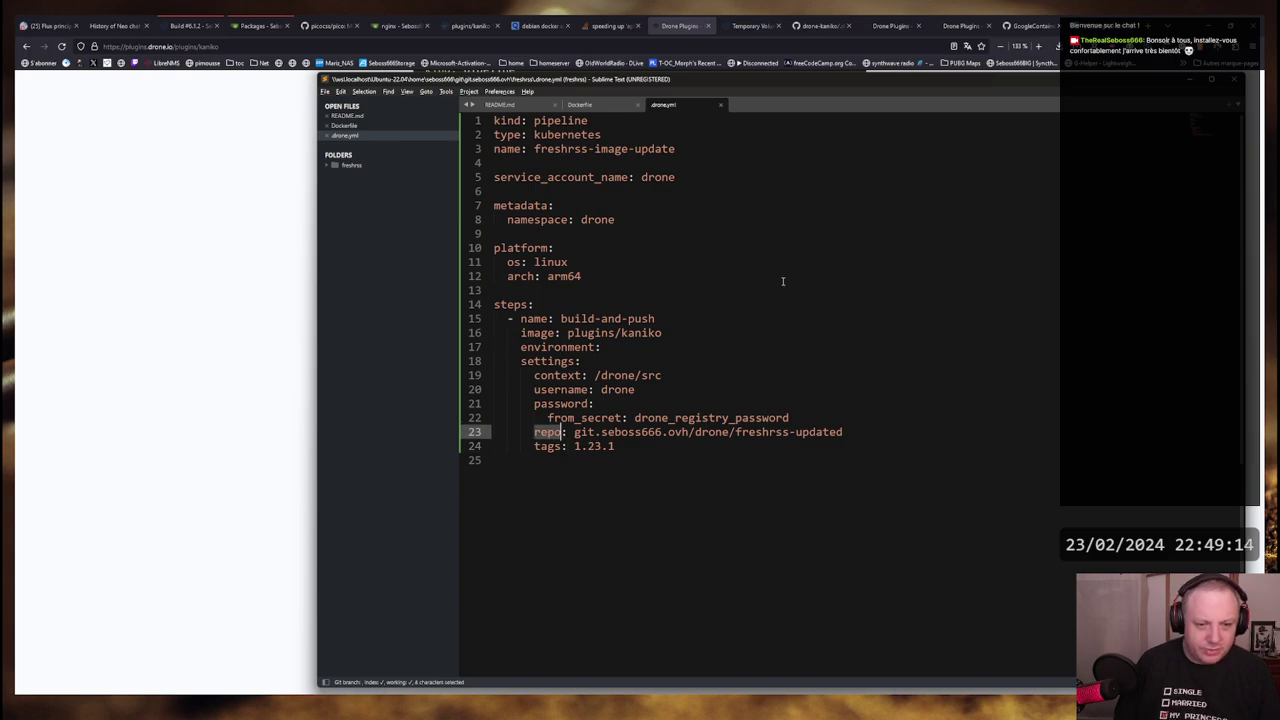
{"action": "type", "text": "registry"}
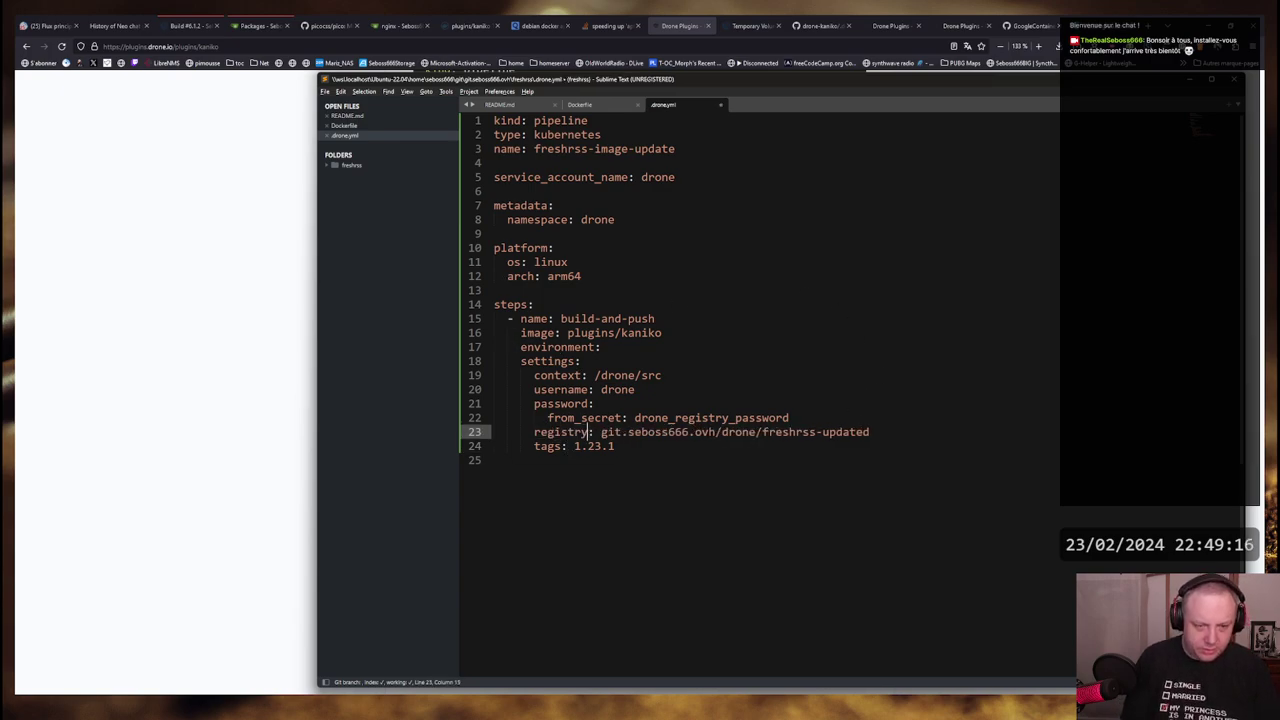
{"action": "key", "text": "alt+Tab"}
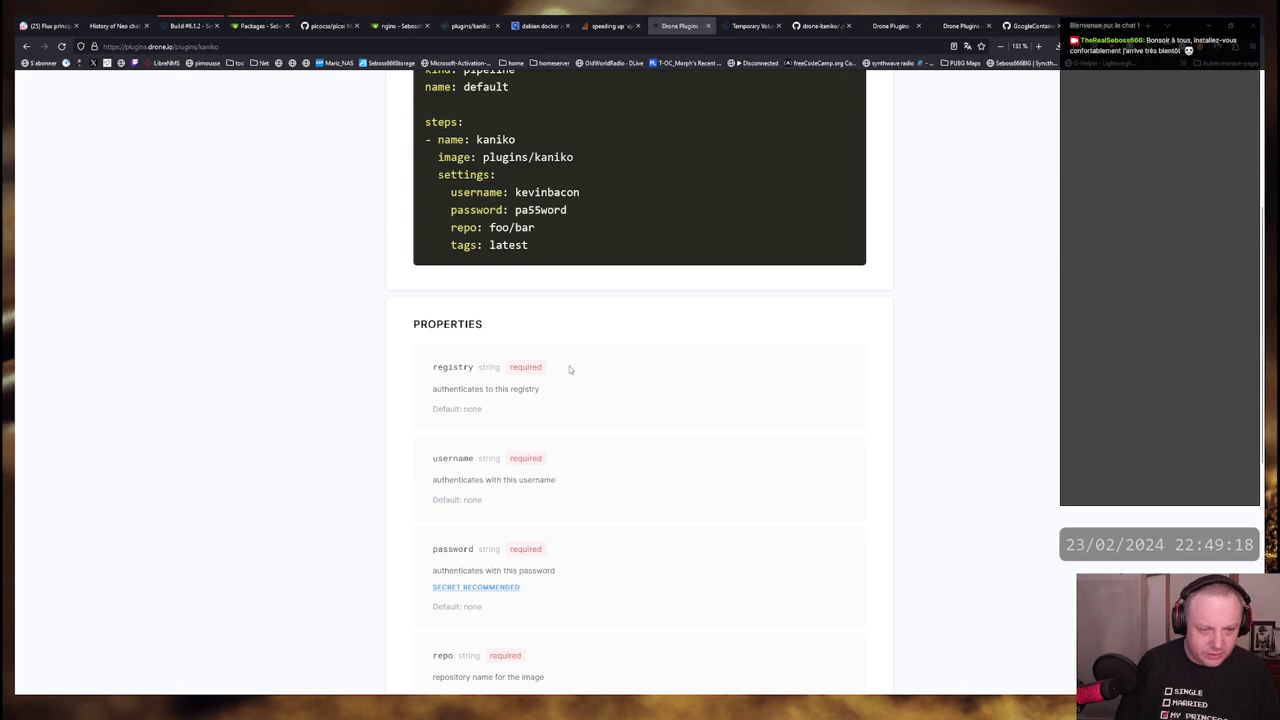
{"action": "scroll", "coordinate": [642, 378], "scroll_direction": "down", "scroll_amount": 3}
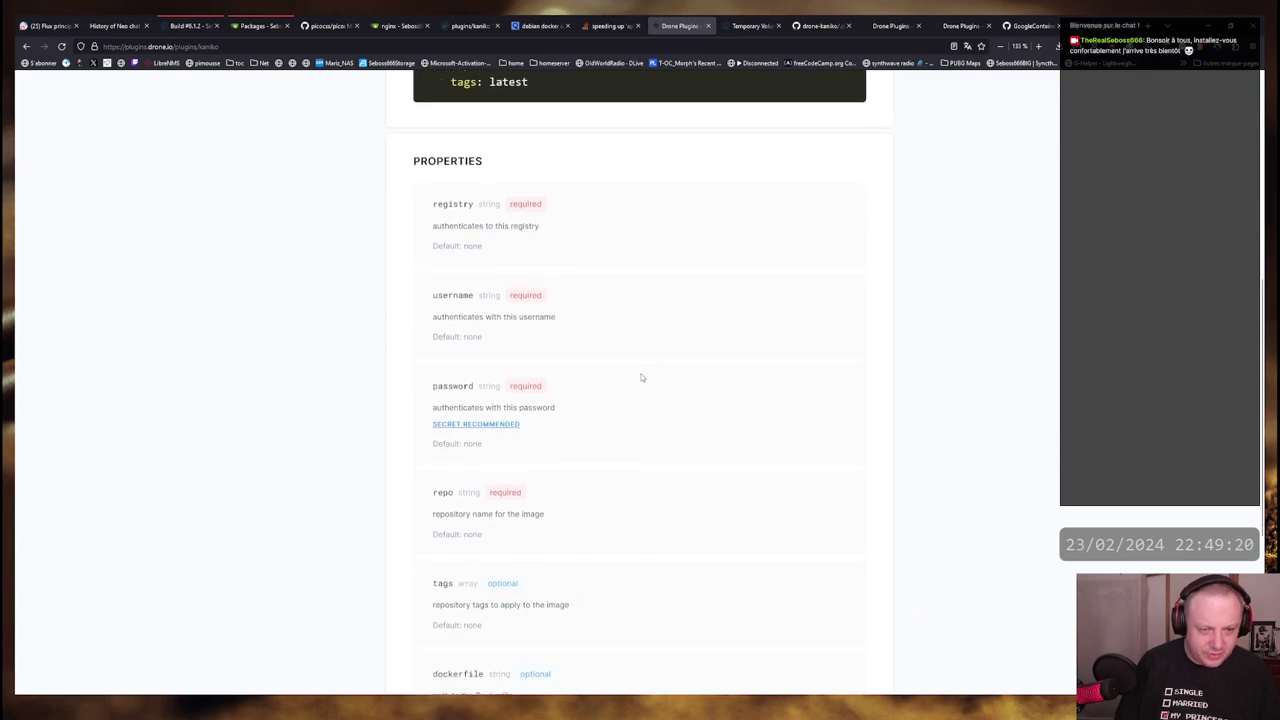
{"action": "scroll", "coordinate": [642, 378], "scroll_direction": "down", "scroll_amount": 3}
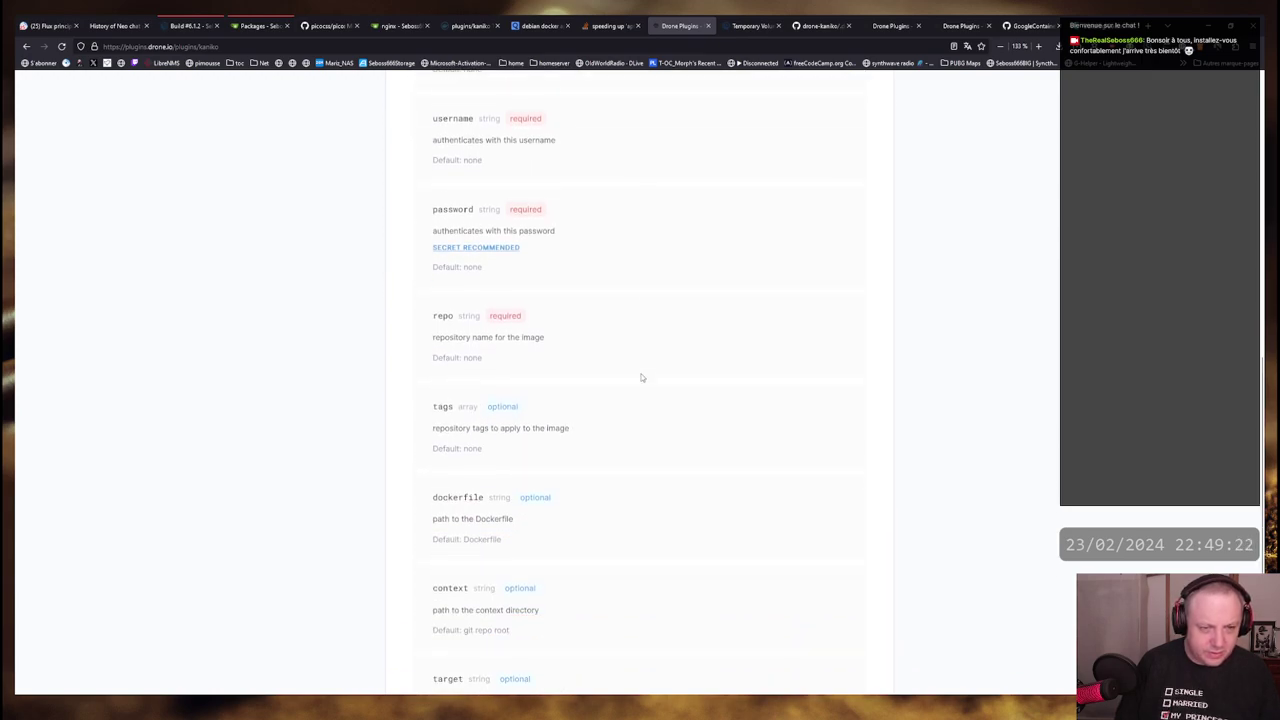
{"action": "scroll", "coordinate": [642, 378], "scroll_direction": "down", "scroll_amount": 2}
{"action": "key", "text": "alt+Tab"}
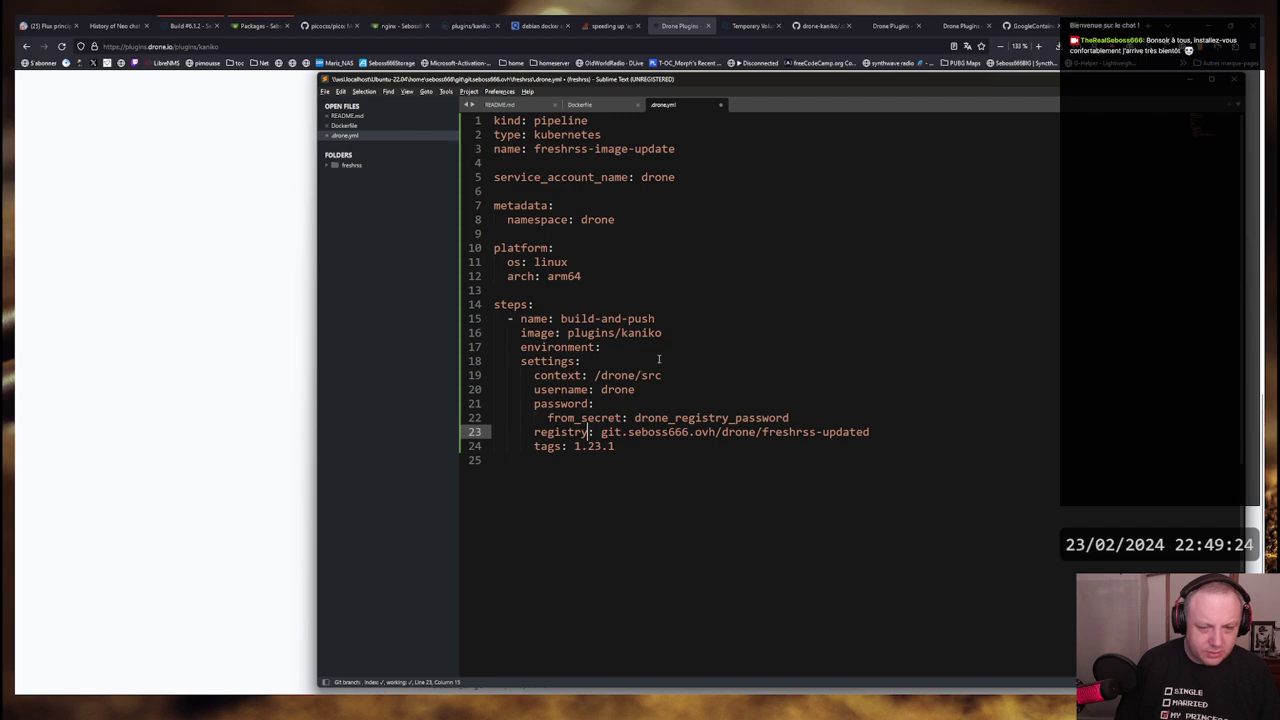
{"action": "key", "text": "ctrl+z"}
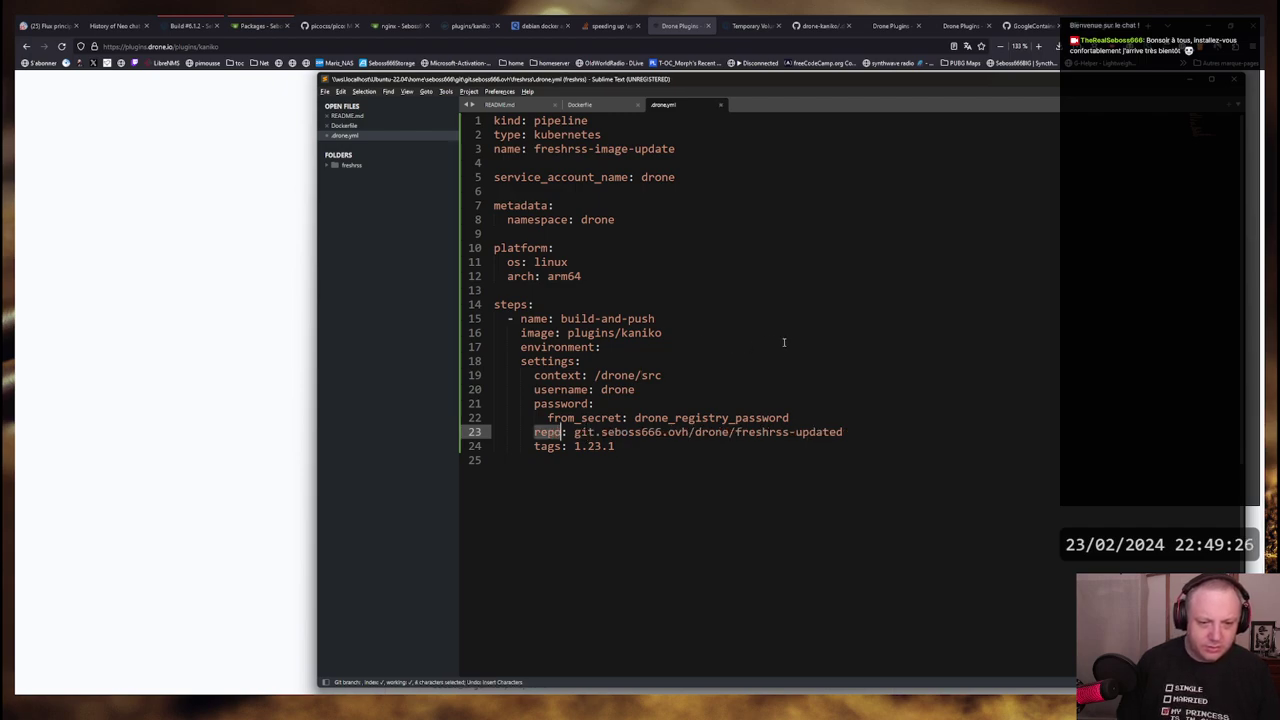
In the freshrss .drone.yml in Sublime Text, duplicate the repo line directly below itself without leaving a blank line
{"action": "key", "text": "Left"}
{"action": "key", "text": "Home"}
{"action": "key", "text": "shift+Down"}
{"action": "key", "text": "ctrl+c"}
{"action": "key", "text": "Right"}
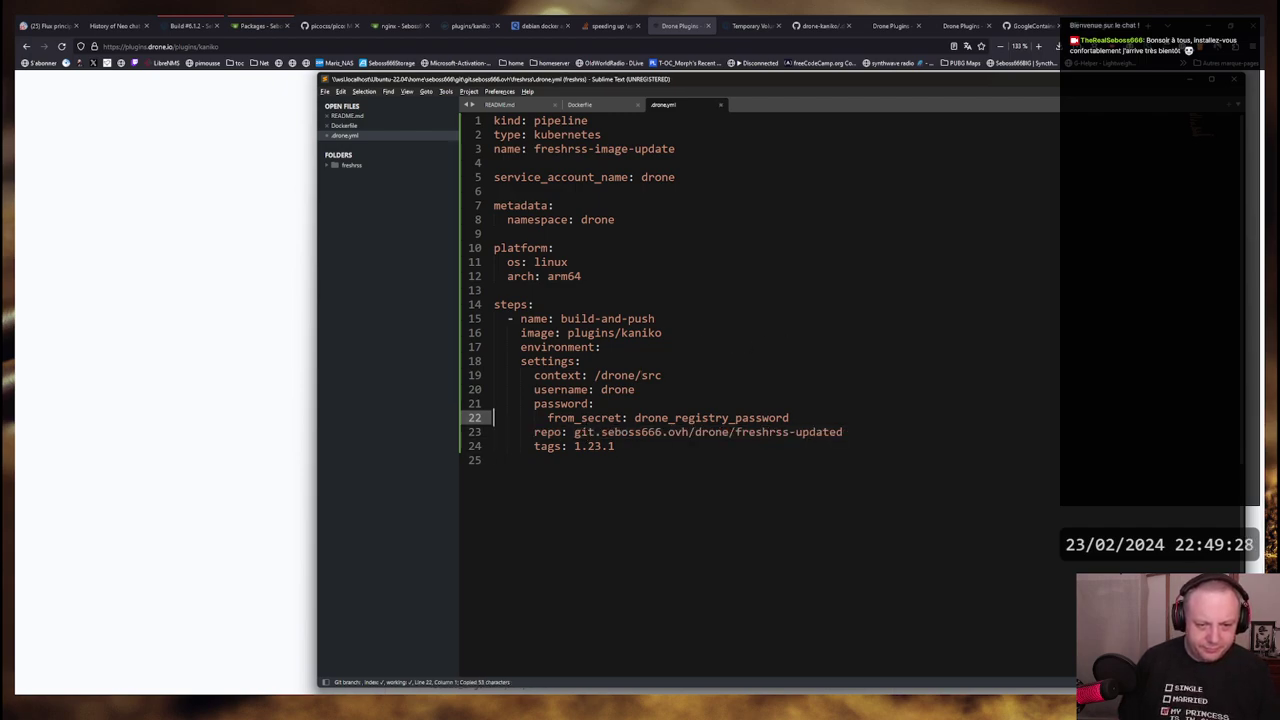
{"action": "key", "text": "Return"}
{"action": "key", "text": "ctrl+v"}
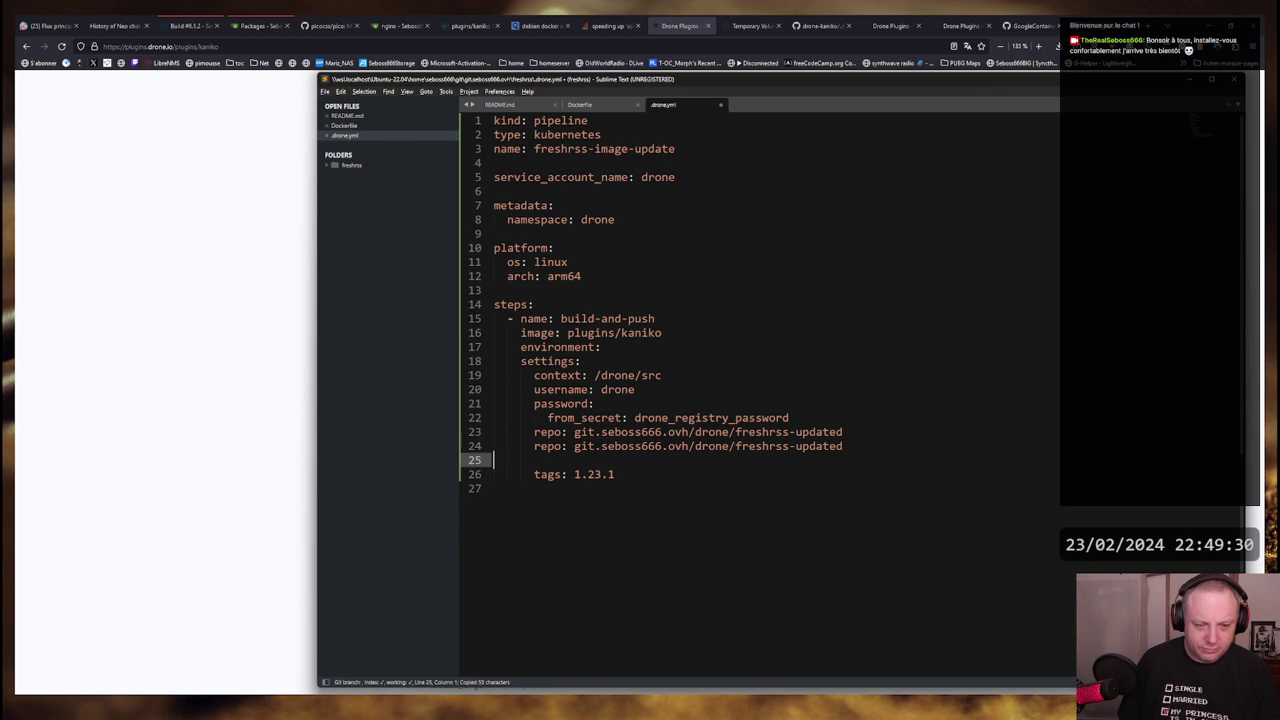
{"action": "key", "text": "Delete"}
Rename the key of the duplicated repo line to registry
{"action": "key", "text": "Left"}
{"action": "key", "text": "ctrl+Left"}
{"action": "key", "text": "ctrl+Left"}
{"action": "key", "text": "ctrl+Left"}
{"action": "key", "text": "ctrl+Left"}
{"action": "key", "text": "ctrl+Left"}
{"action": "key", "text": "ctrl+Left"}
{"action": "key", "text": "ctrl+Left"}
{"action": "key", "text": "ctrl+Left"}
{"action": "key", "text": "ctrl+Left"}
{"action": "key", "text": "ctrl+Left"}
{"action": "key", "text": "ctrl+Left"}
{"action": "key", "text": "ctrl+Left"}
{"action": "key", "text": "ctrl+Left"}
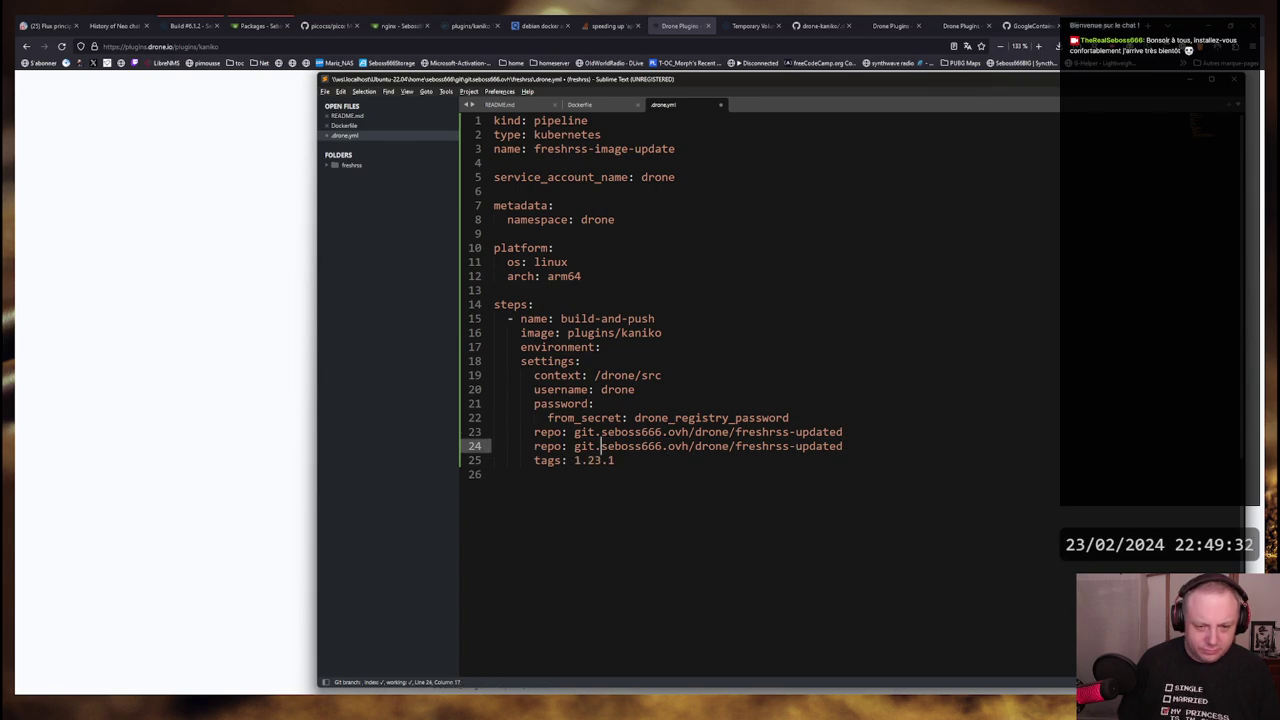
{"action": "key", "text": "Right"}
{"action": "key", "text": "Right"}
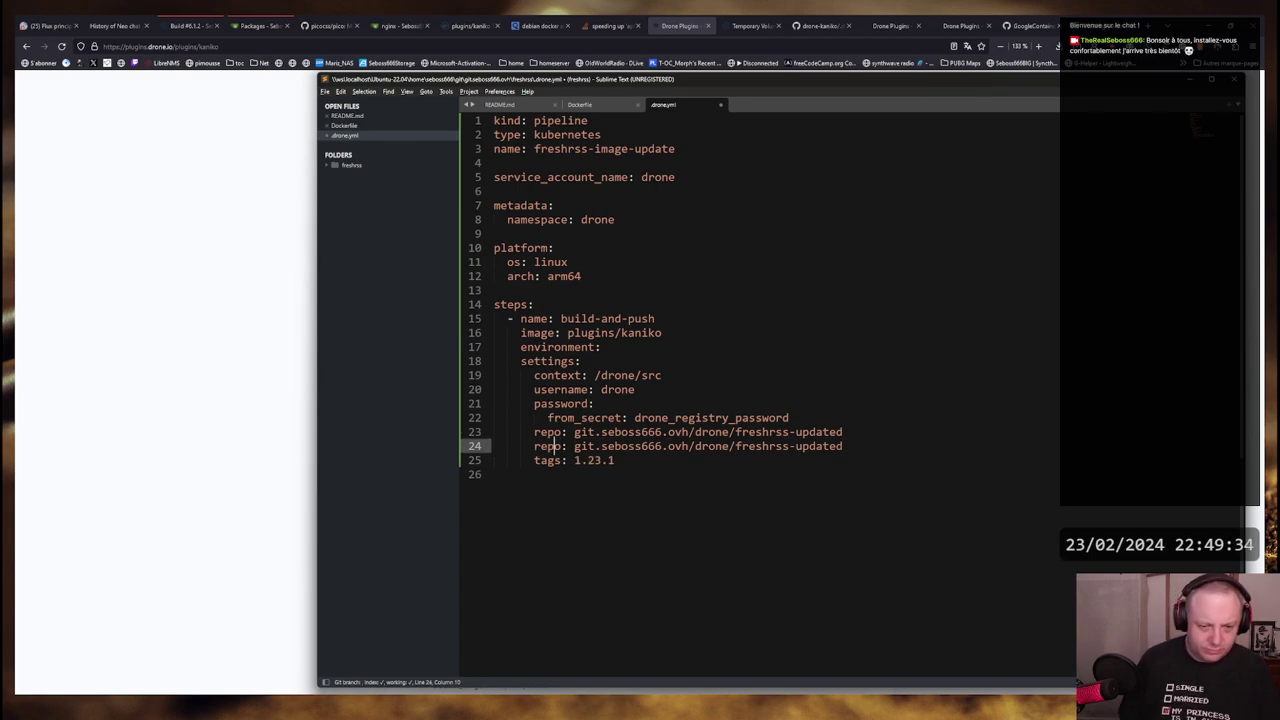
{"action": "key", "text": "Delete"}
{"action": "key", "text": "Delete"}
{"action": "type", "text": "gistry"}
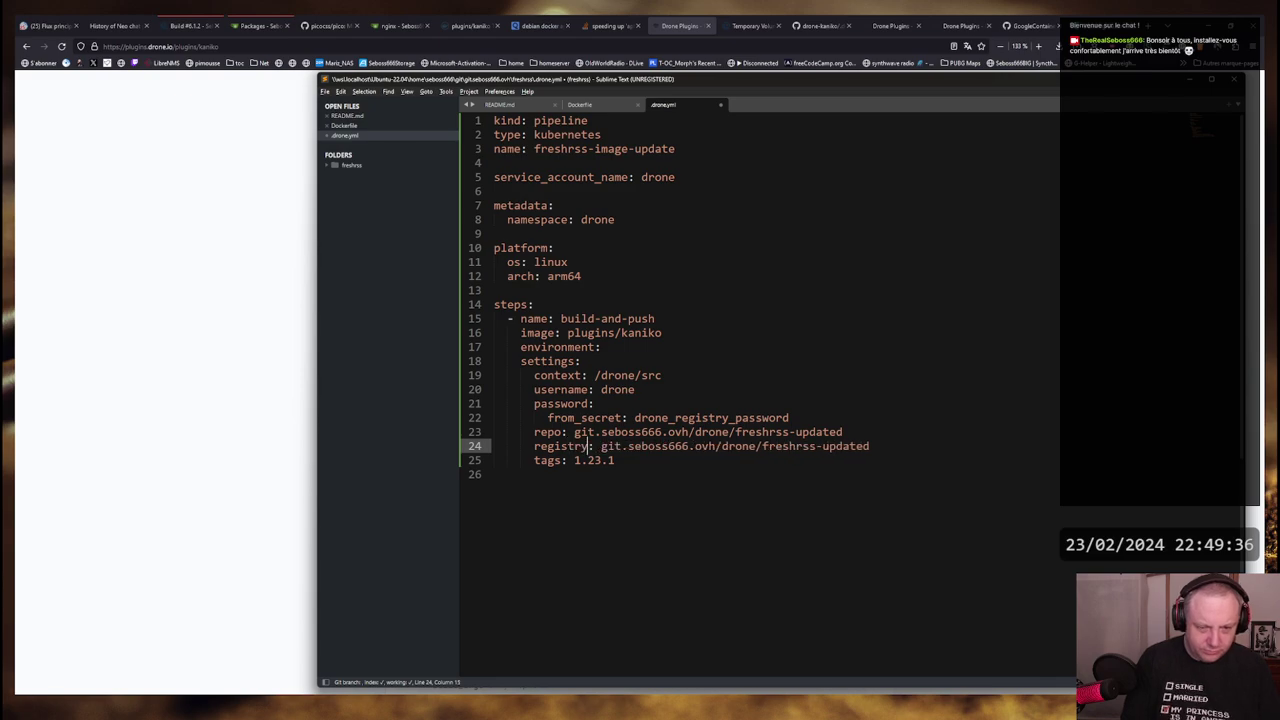
Shorten the registry value to git.seboss666.ovh by removing the repository path, and save the file
{"action": "key", "text": "Delete"}
{"action": "key", "text": "Delete"}
{"action": "key", "text": "Delete"}
{"action": "key", "text": "Delete"}
{"action": "key", "text": "Delete"}
{"action": "key", "text": "Delete"}
{"action": "key", "text": "Delete"}
{"action": "key", "text": "Delete"}
{"action": "key", "text": "Delete"}
{"action": "key", "text": "Delete"}
{"action": "key", "text": "Delete"}
{"action": "key", "text": "Delete"}
{"action": "key", "text": "Delete"}
{"action": "key", "text": "Delete"}
{"action": "key", "text": "Delete"}
{"action": "key", "text": "Delete"}
{"action": "key", "text": "Delete"}
{"action": "key", "text": "Delete"}
{"action": "key", "text": "Delete"}
{"action": "key", "text": "Delete"}
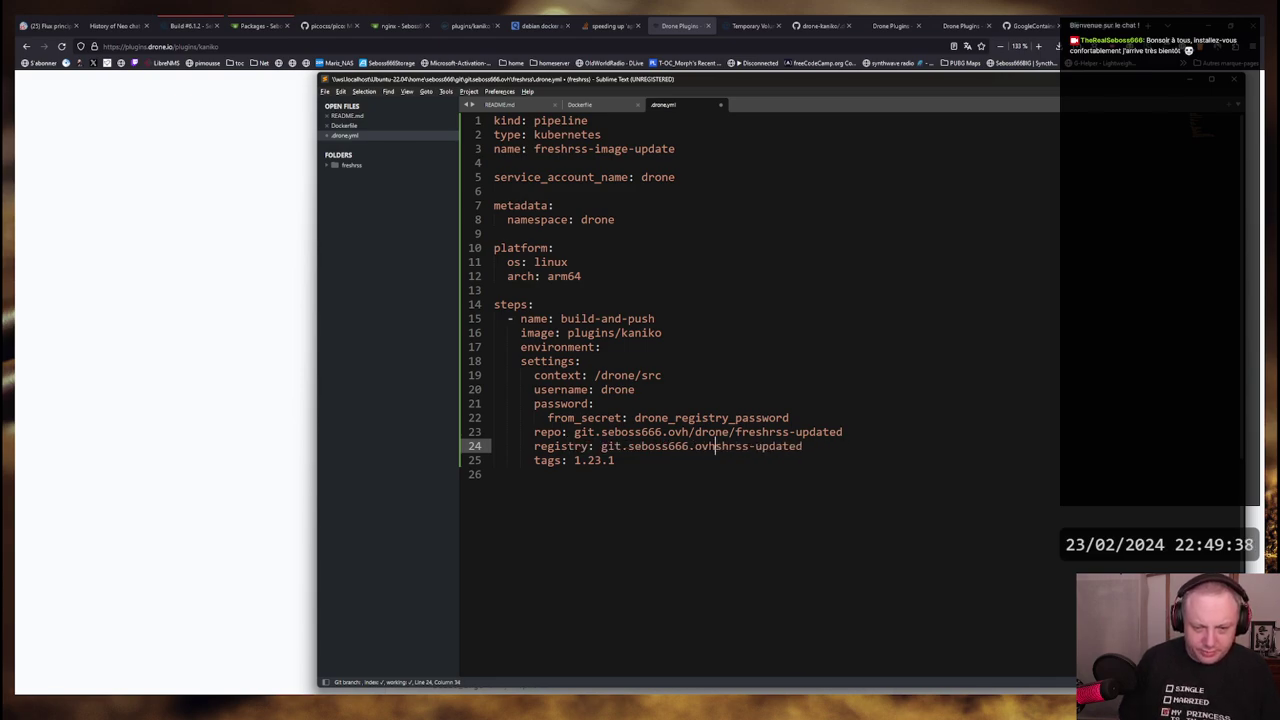
{"action": "key", "text": "ctrl+s"}
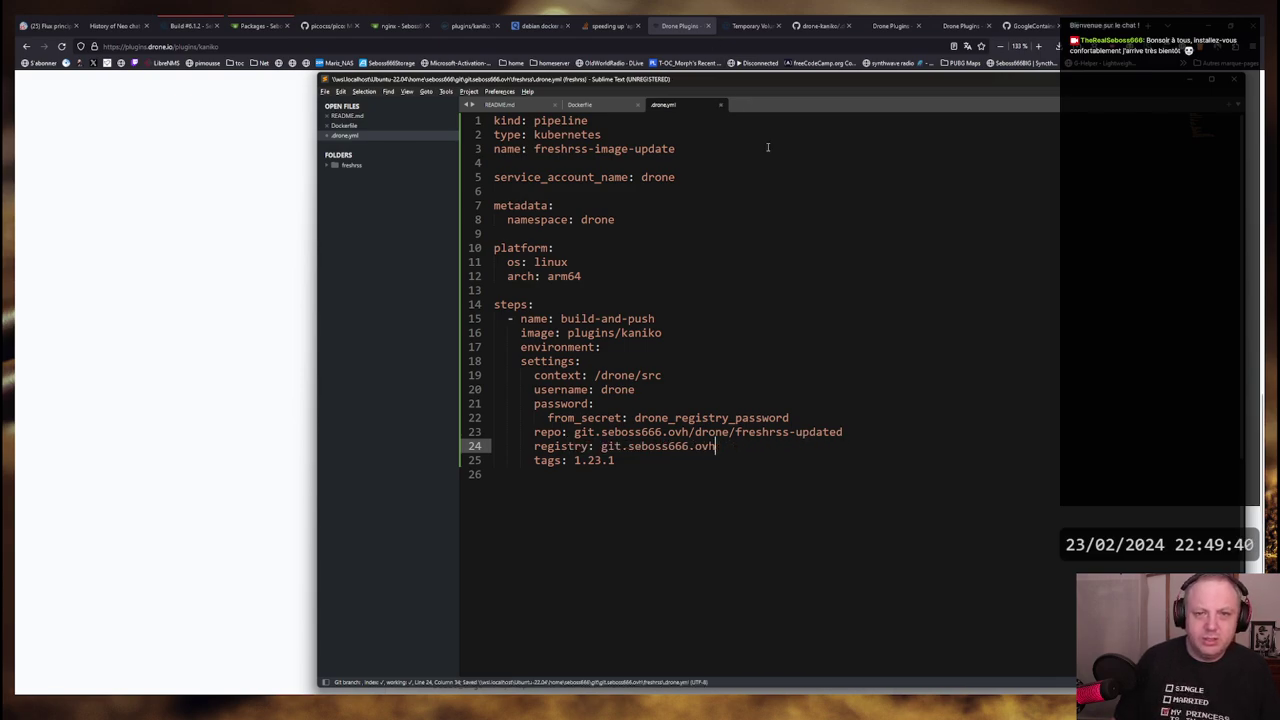
Switch to the drone-kaniko repository on GitHub in the browser and open main.go in the cmd/kaniko-docker folder
{"action": "left_click", "coordinate": [820, 27]}
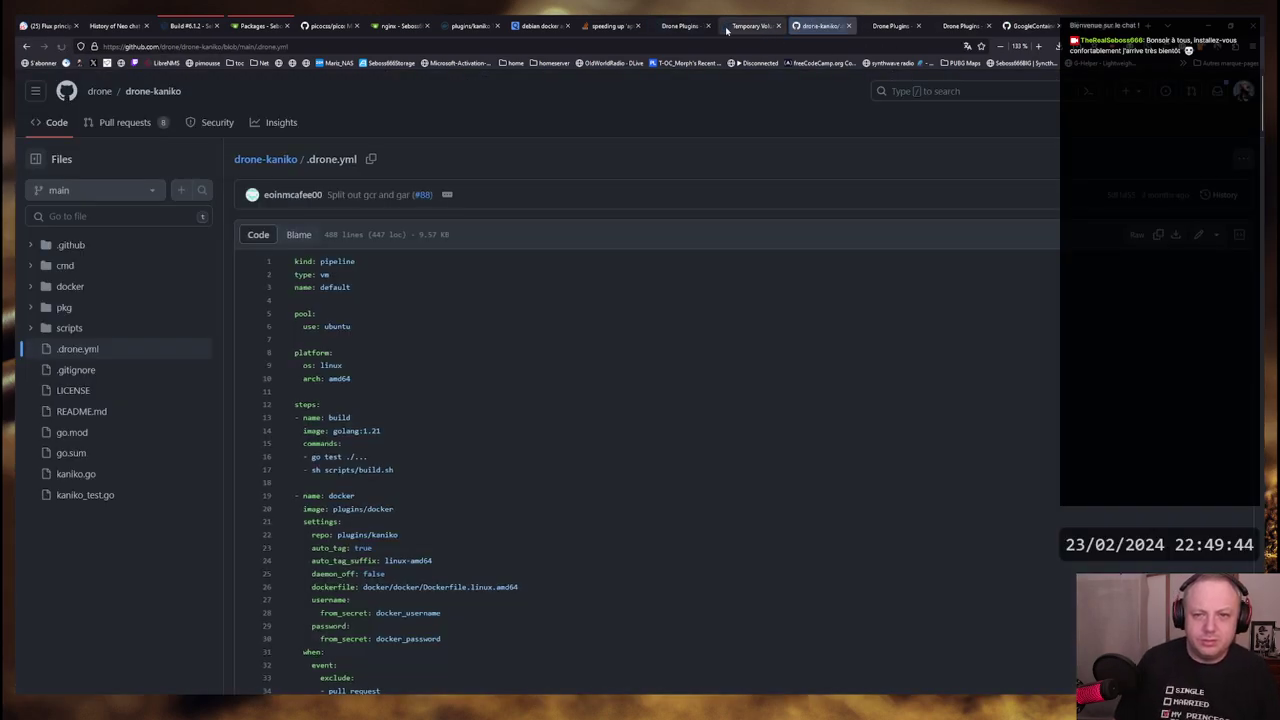
{"action": "scroll", "coordinate": [509, 378], "scroll_direction": "down", "scroll_amount": 5}
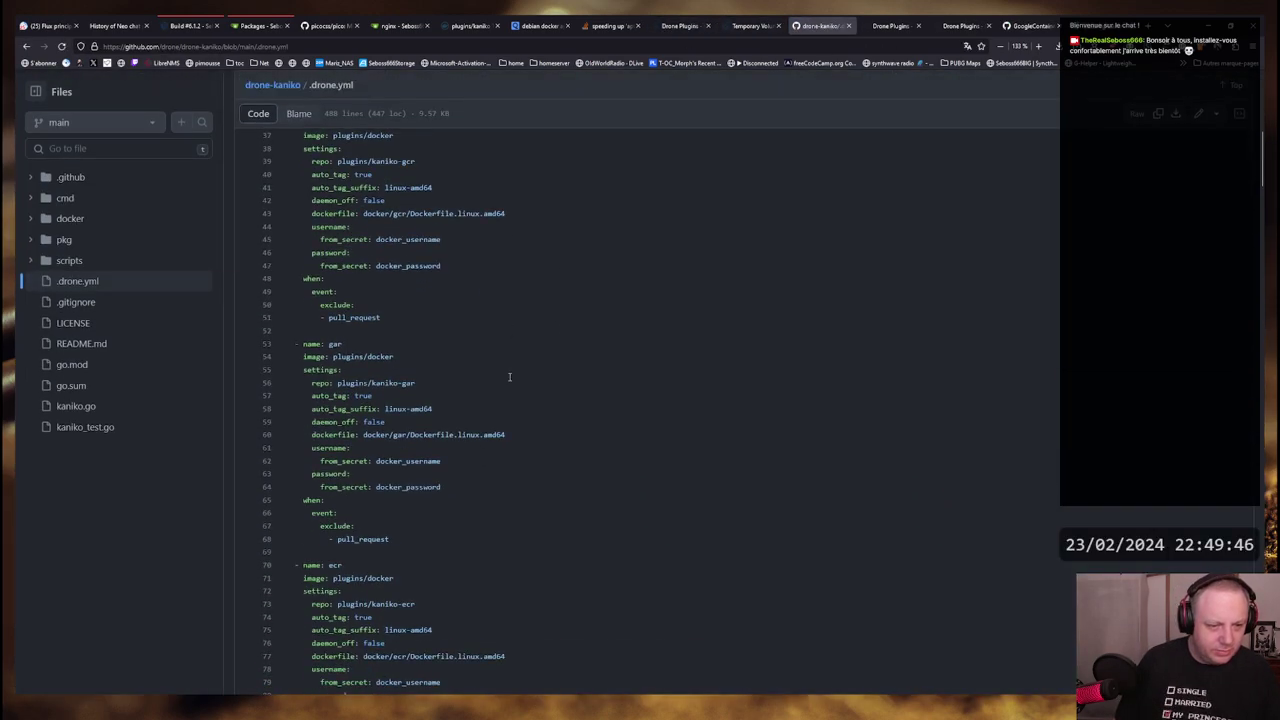
{"action": "scroll", "coordinate": [509, 376], "scroll_direction": "up", "scroll_amount": 5}
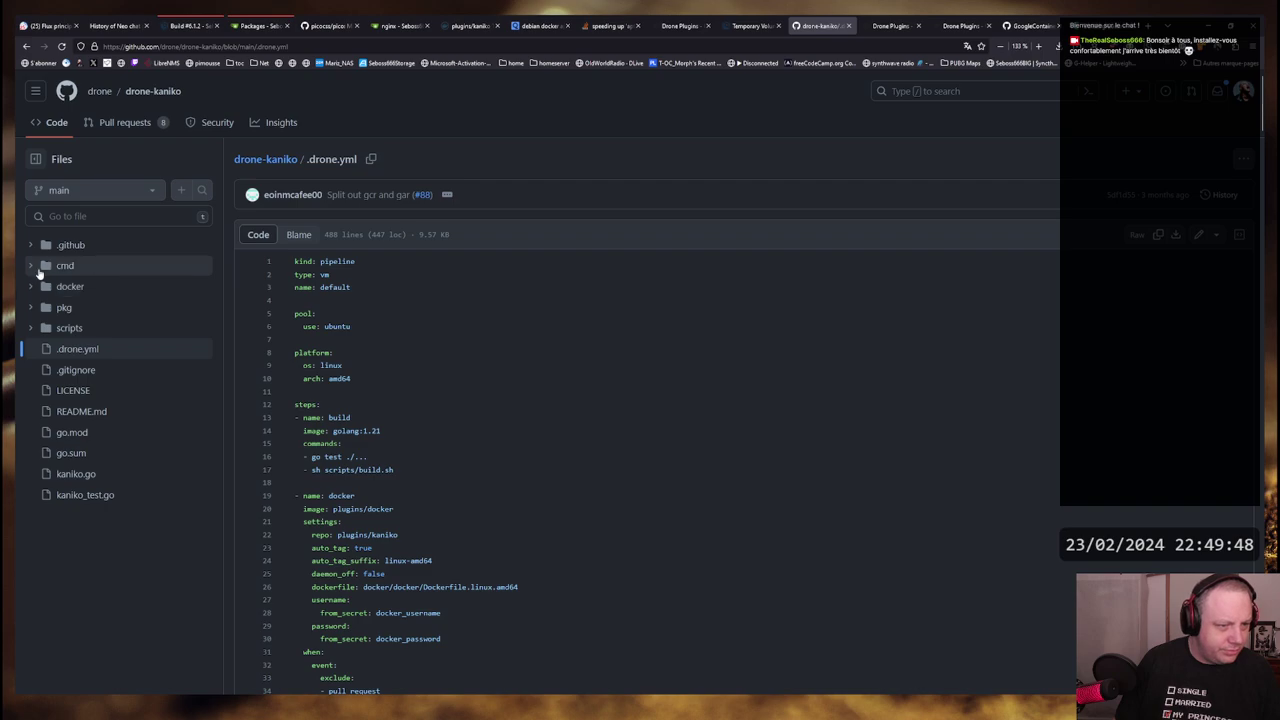
{"action": "left_click", "coordinate": [38, 270]}
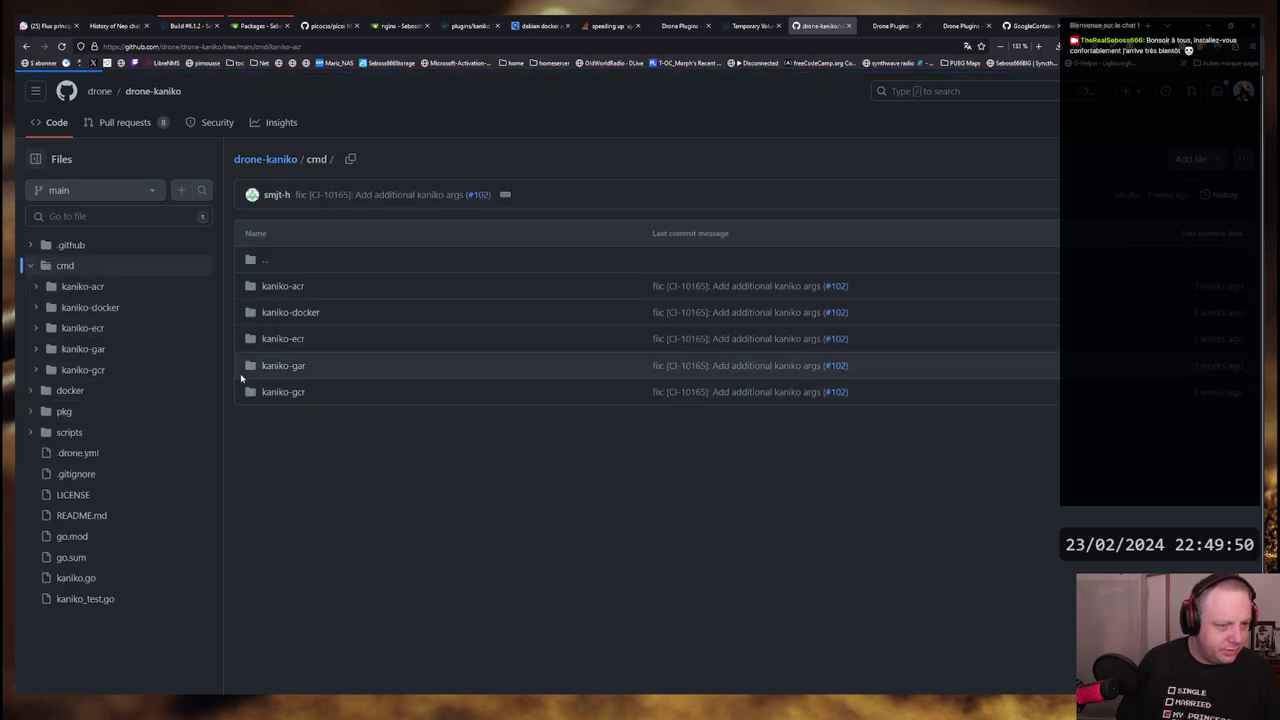
{"action": "left_click", "coordinate": [82, 286]}
{"action": "left_click", "coordinate": [90, 328]}
{"action": "left_click", "coordinate": [83, 349]}
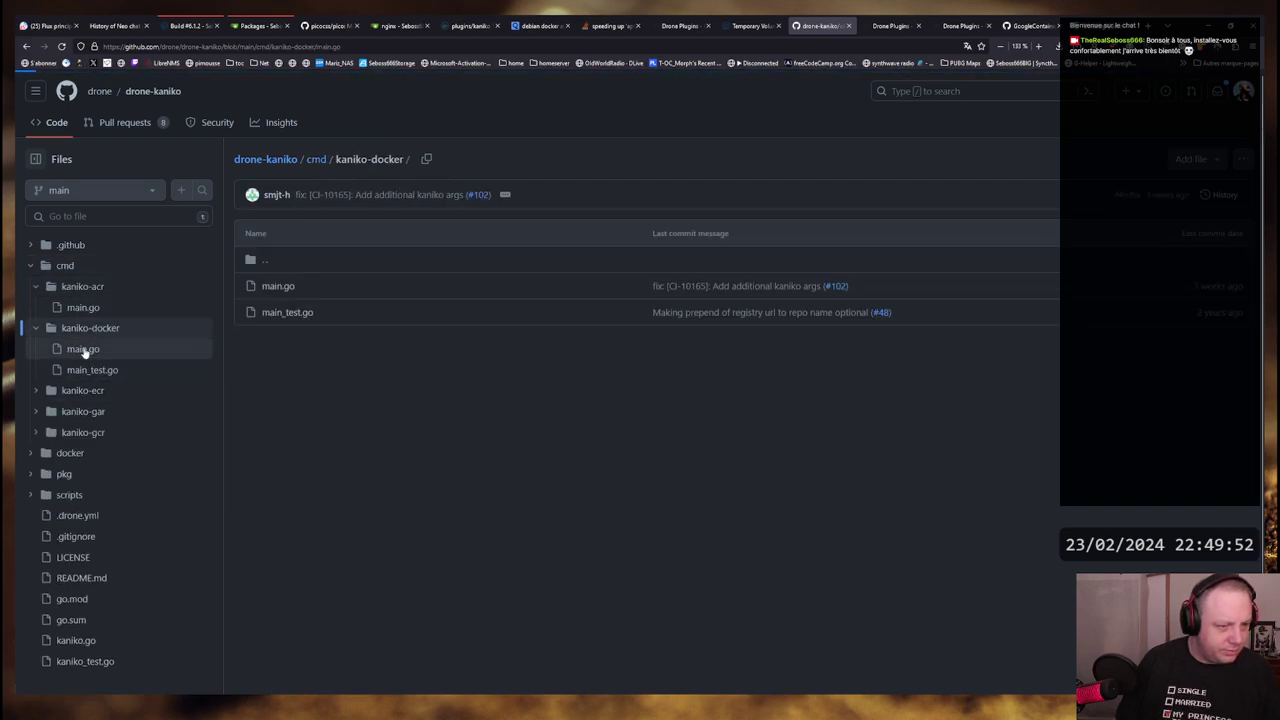
Search main.go for "registry" and go through the matches up to the registry flag's definition
{"action": "scroll", "coordinate": [658, 381], "scroll_direction": "down", "scroll_amount": 6}
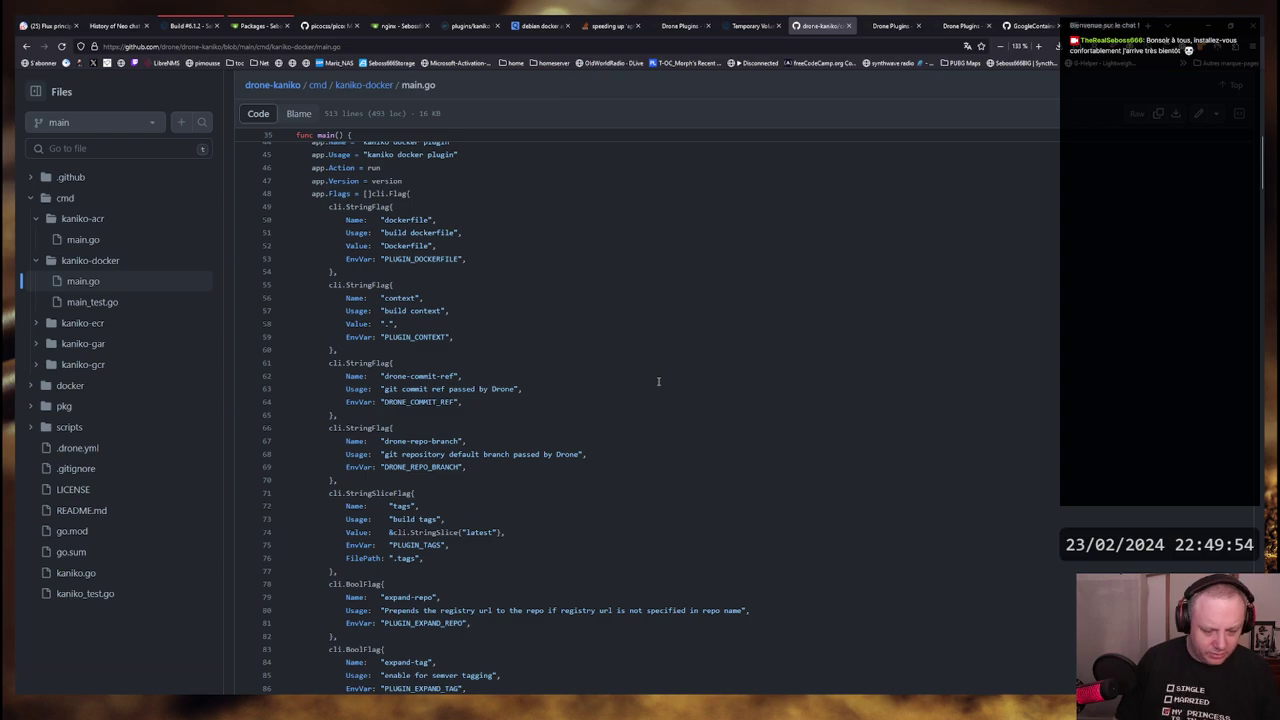
{"action": "key", "text": "ctrl+f"}
{"action": "type", "text": "registry"}
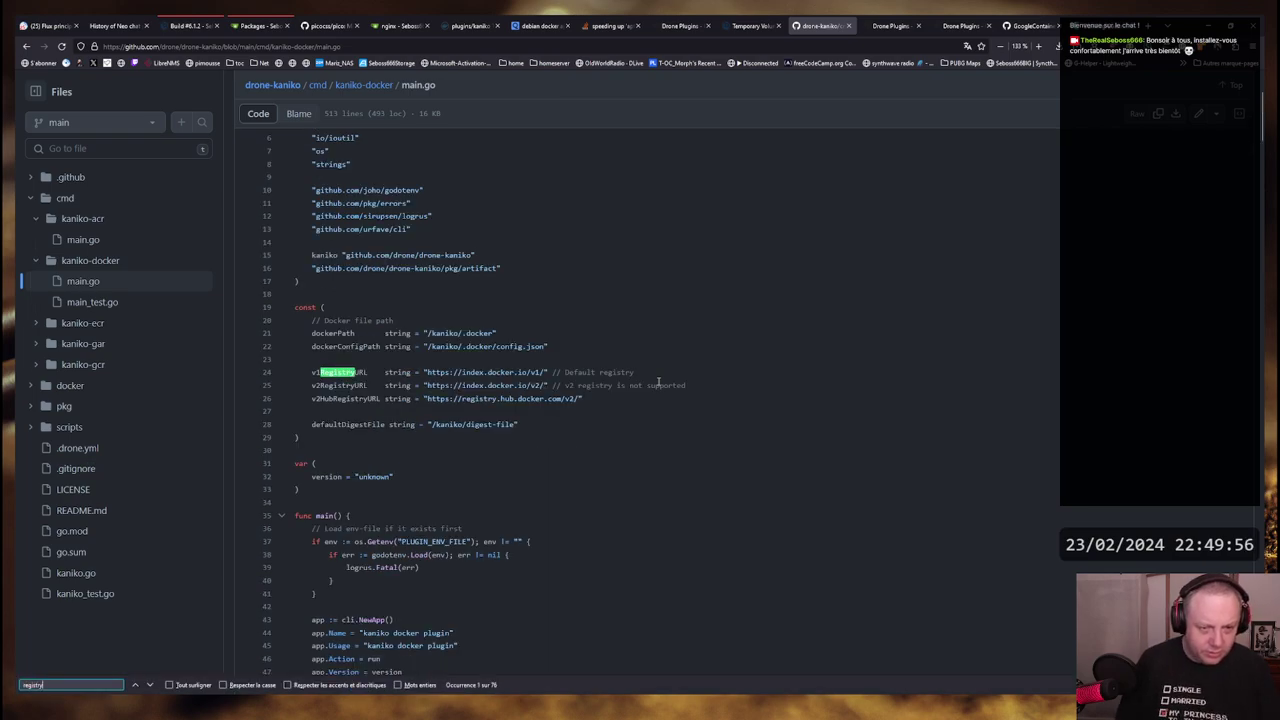
{"action": "key", "text": "Return"}
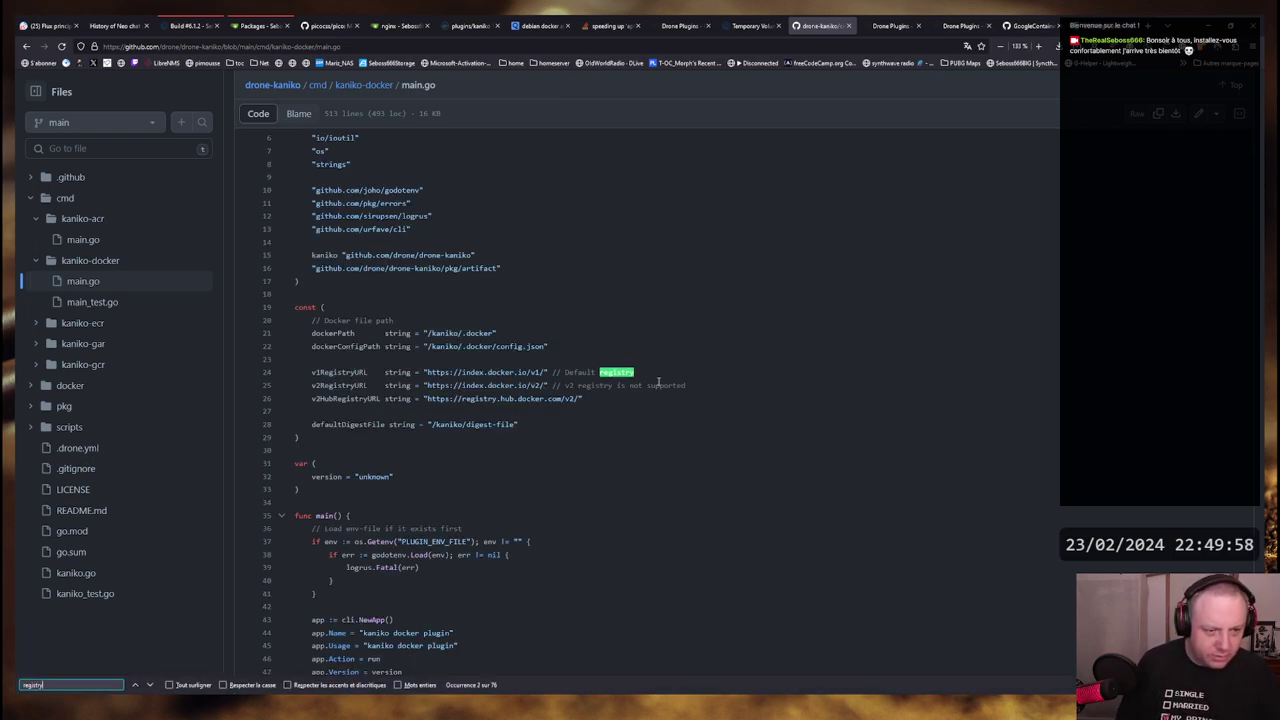
{"action": "key", "text": "Return"}
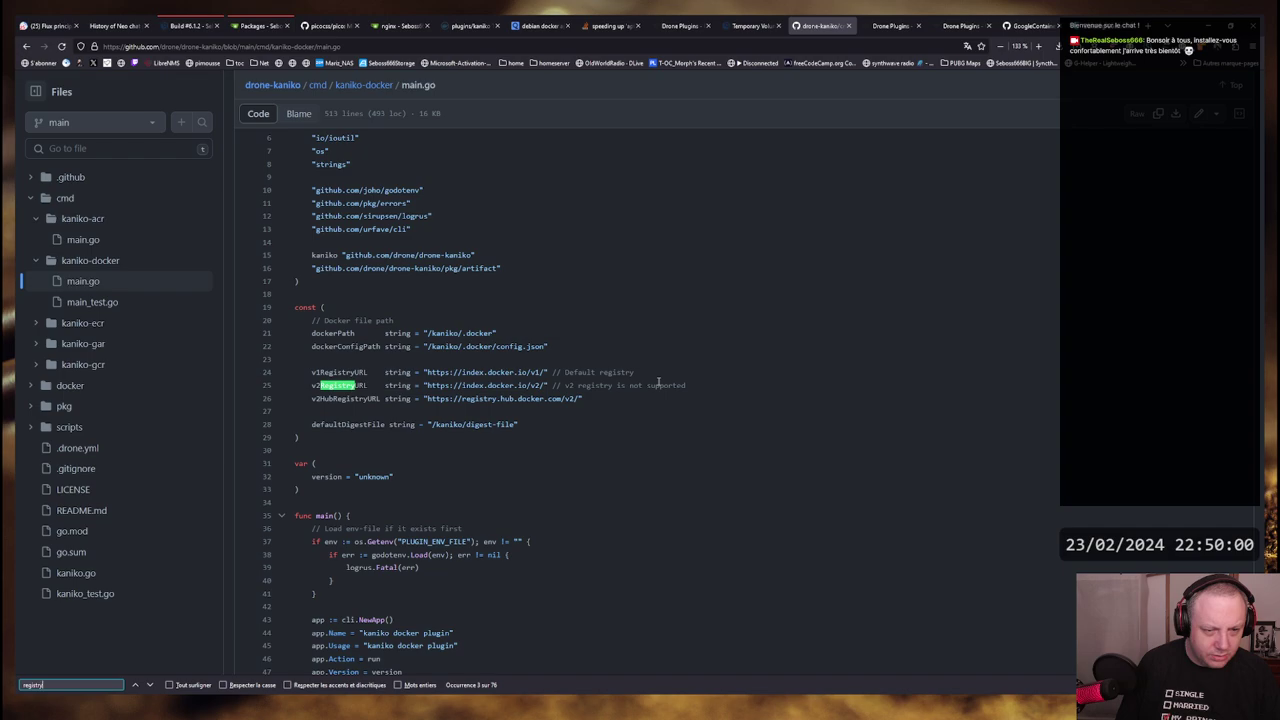
{"action": "key", "text": "Return"}
{"action": "key", "text": "Return"}
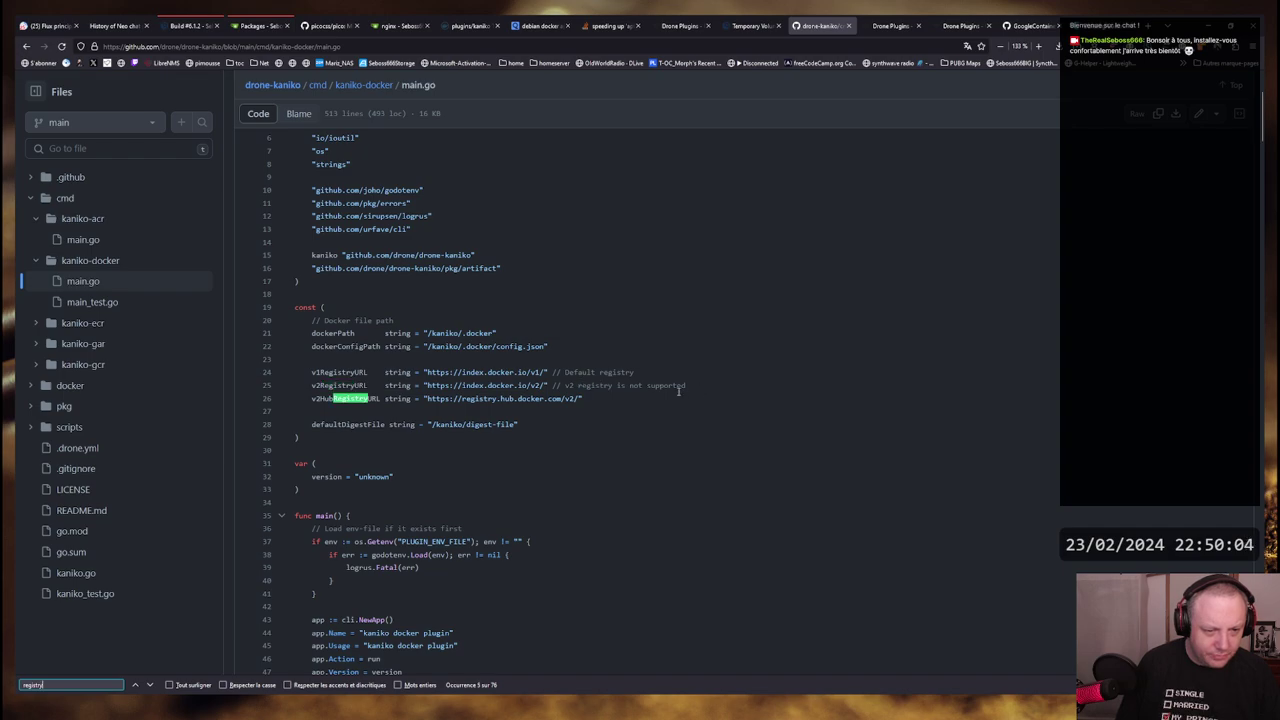
{"action": "key", "text": "Return"}
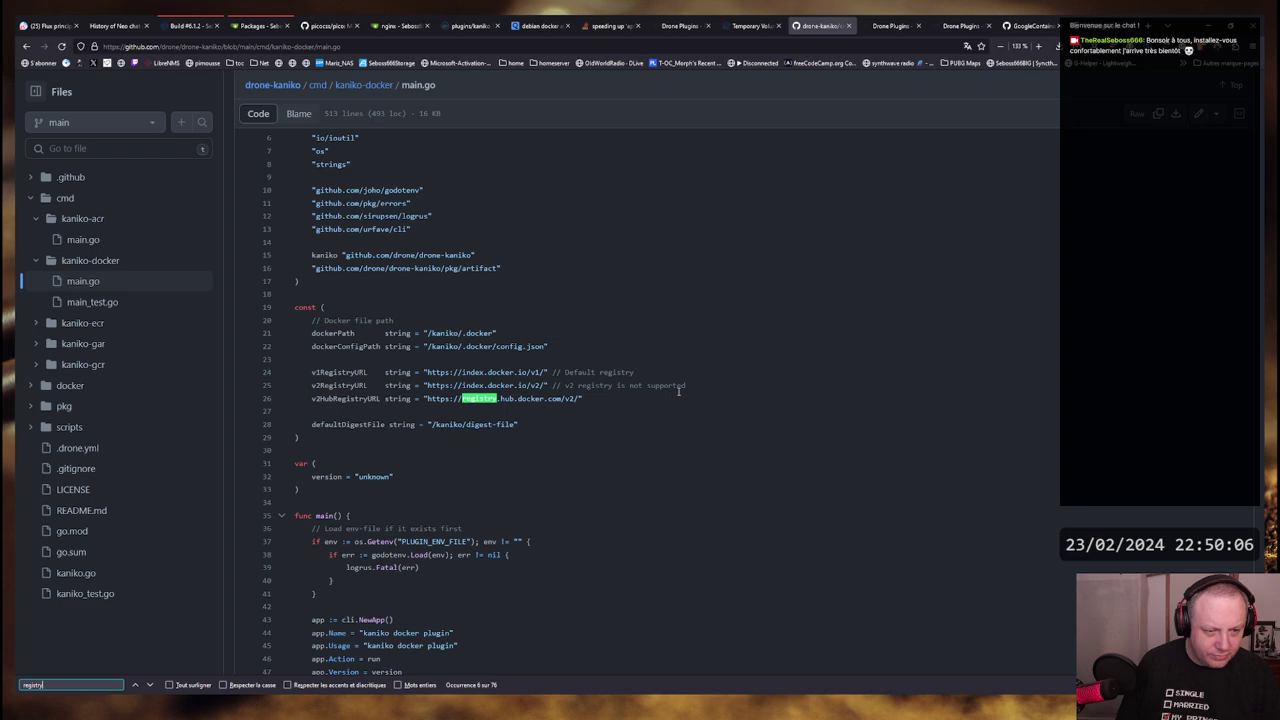
{"action": "key", "text": "Return"}
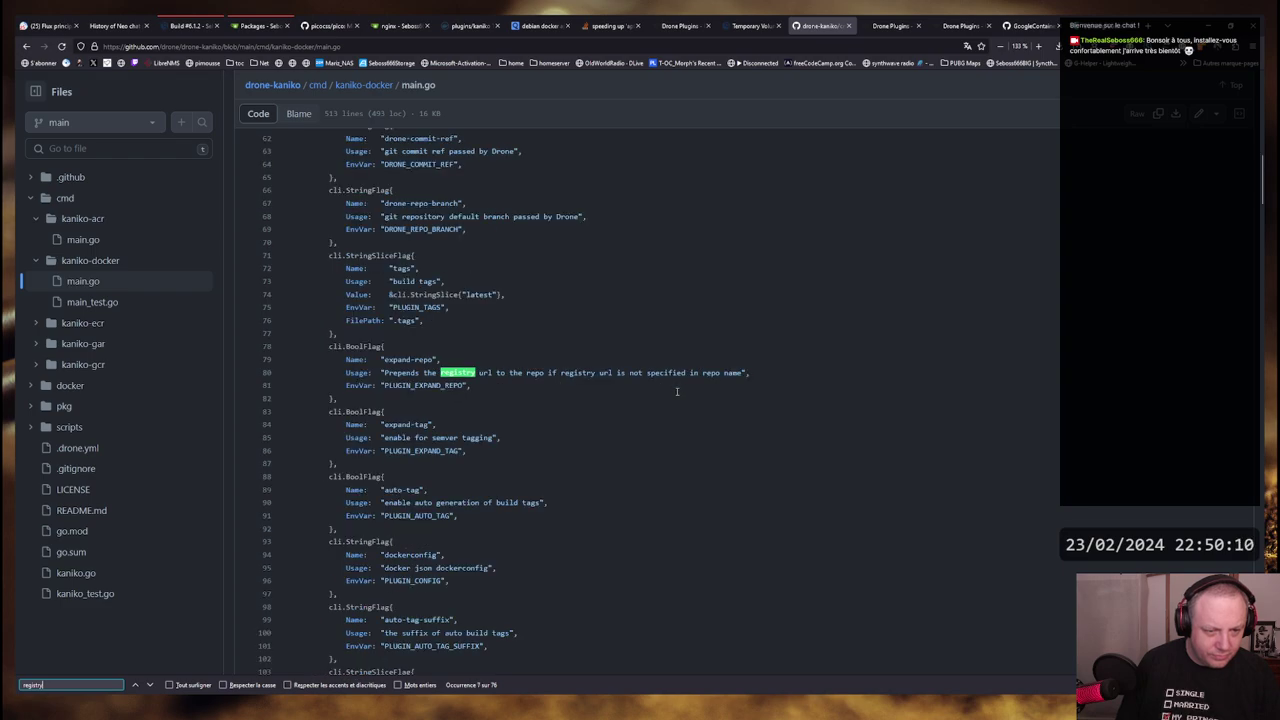
{"action": "key", "text": "Return"}
{"action": "key", "text": "Return"}
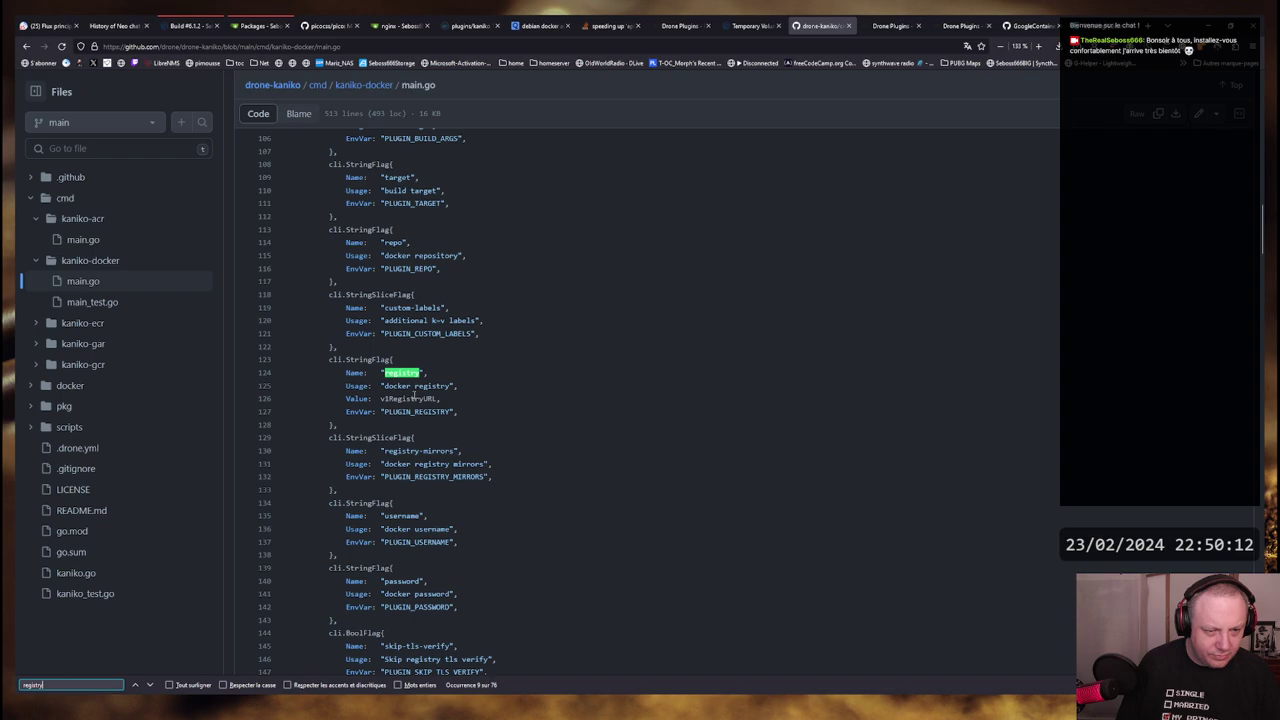
Examine the registry flag's usage text, its v1RegistryURL default value and its PLUGIN_REGISTRY environment variable
{"action": "left_click_drag", "start_coordinate": [380, 386], "coordinate": [455, 386]}
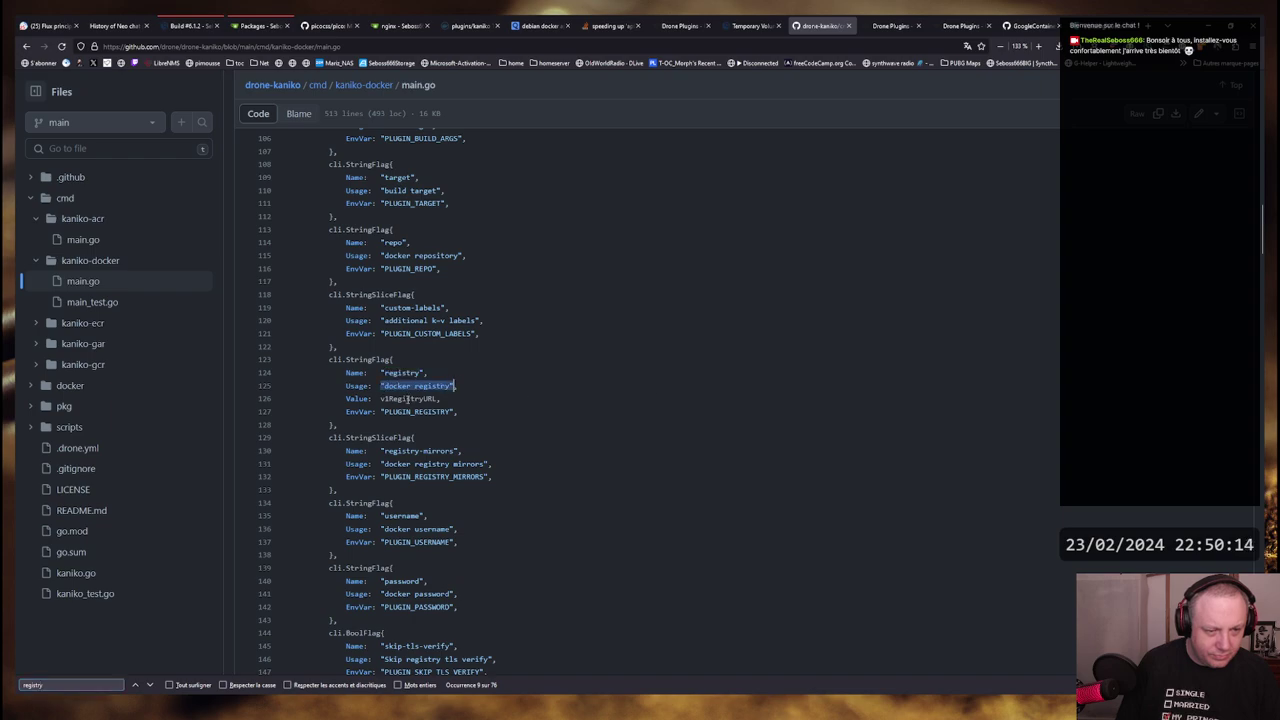
{"action": "left_click", "coordinate": [407, 399]}
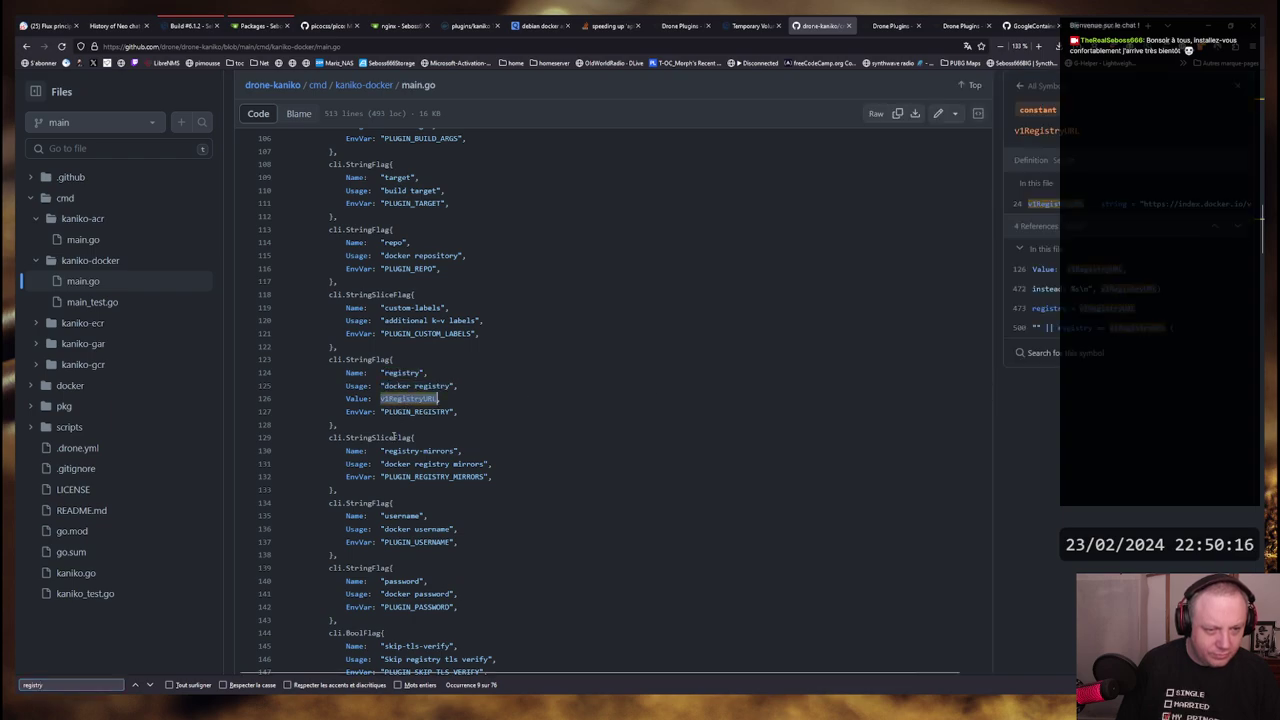
{"action": "double_click", "coordinate": [415, 411]}
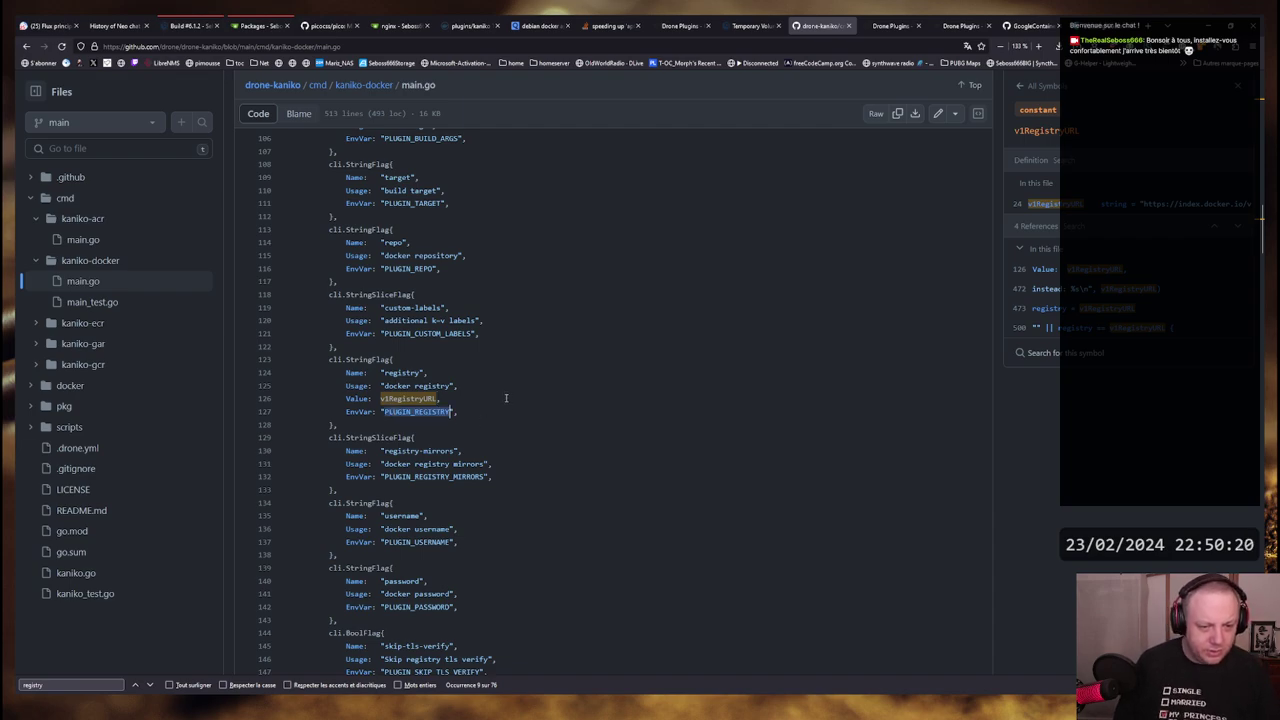
Switch to the failed freshrss build #6 log in Drone and examine the token request URL in the push error
{"action": "key", "text": "alt+Tab"}
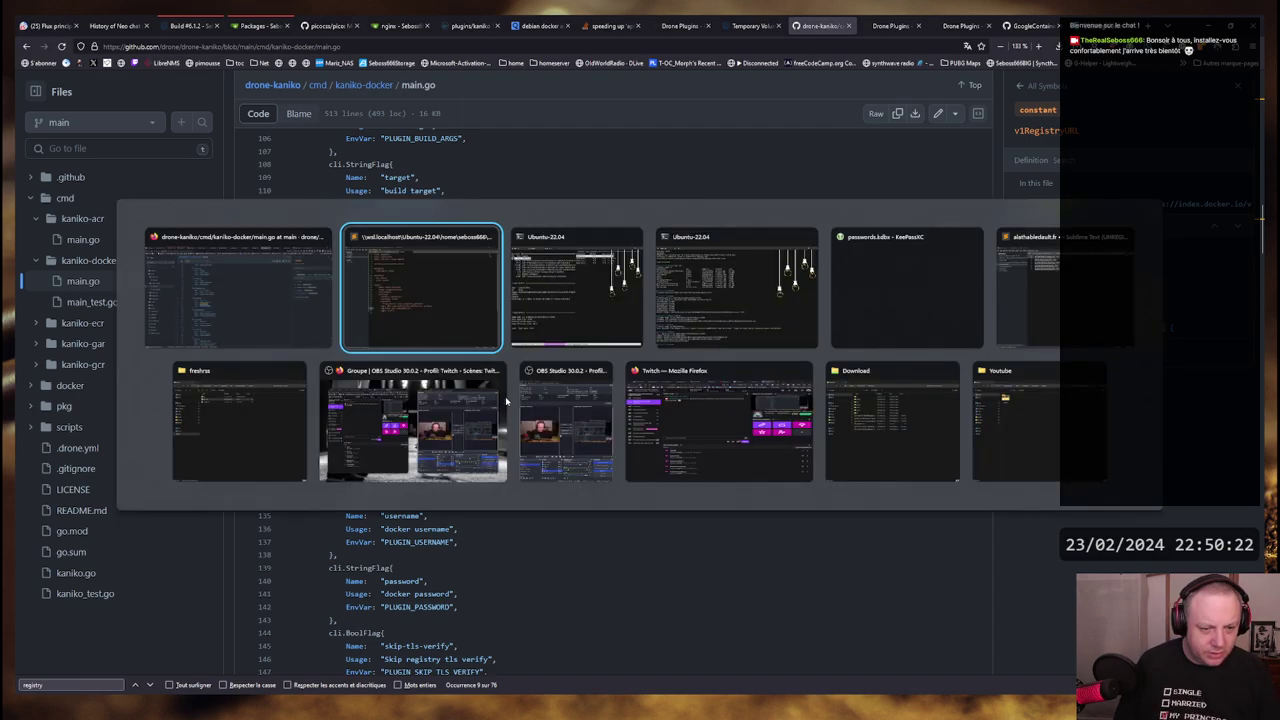
{"action": "key", "text": "alt+Tab"}
{"action": "key", "text": "alt+Tab"}
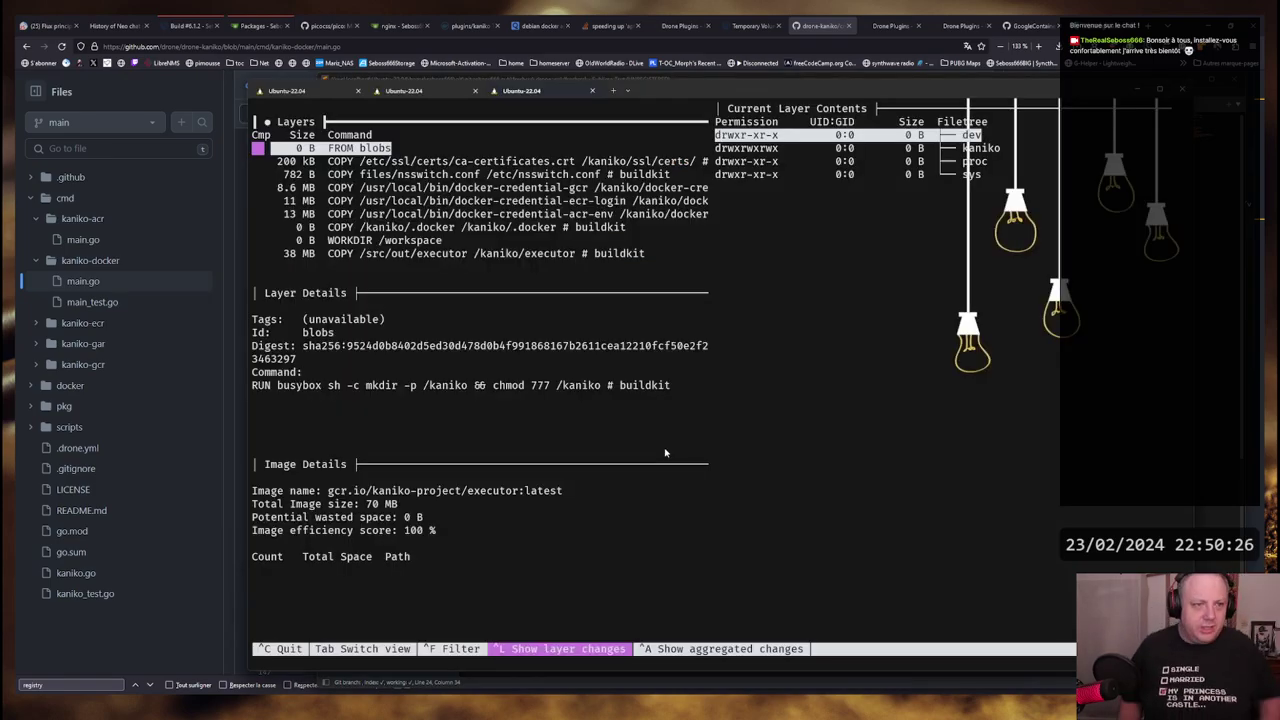
{"action": "key", "text": "alt+Tab"}
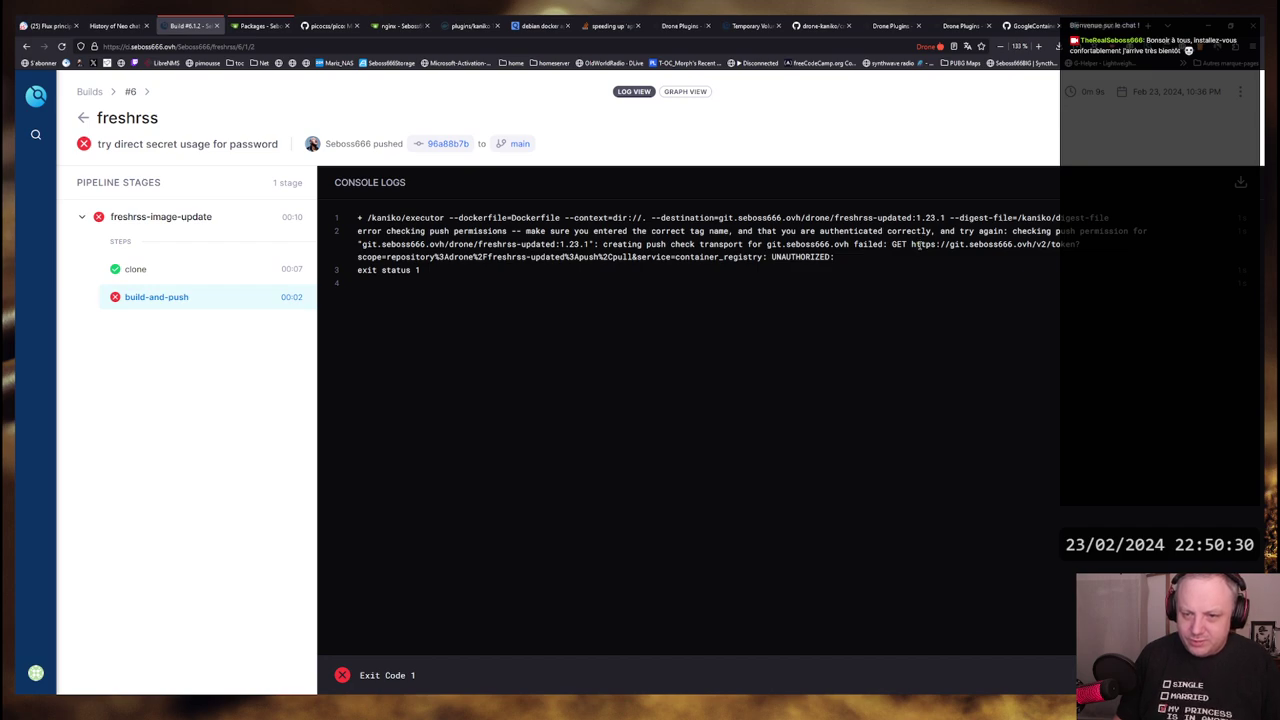
{"action": "left_click_drag", "start_coordinate": [910, 244], "coordinate": [1084, 244]}
{"action": "left_click", "coordinate": [1016, 248]}
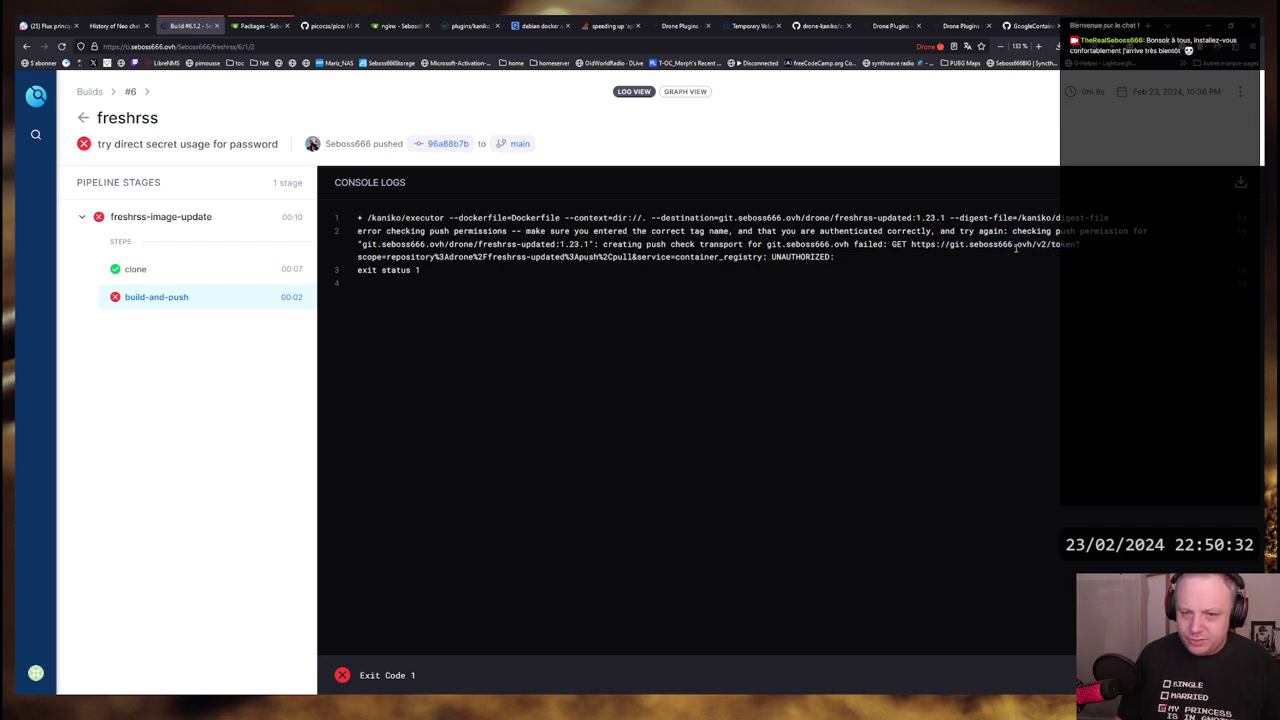
Examine the scope, repository and service parameters of the unauthorized token request in the build-and-push log
{"action": "left_click_drag", "start_coordinate": [356, 257], "coordinate": [756, 257]}
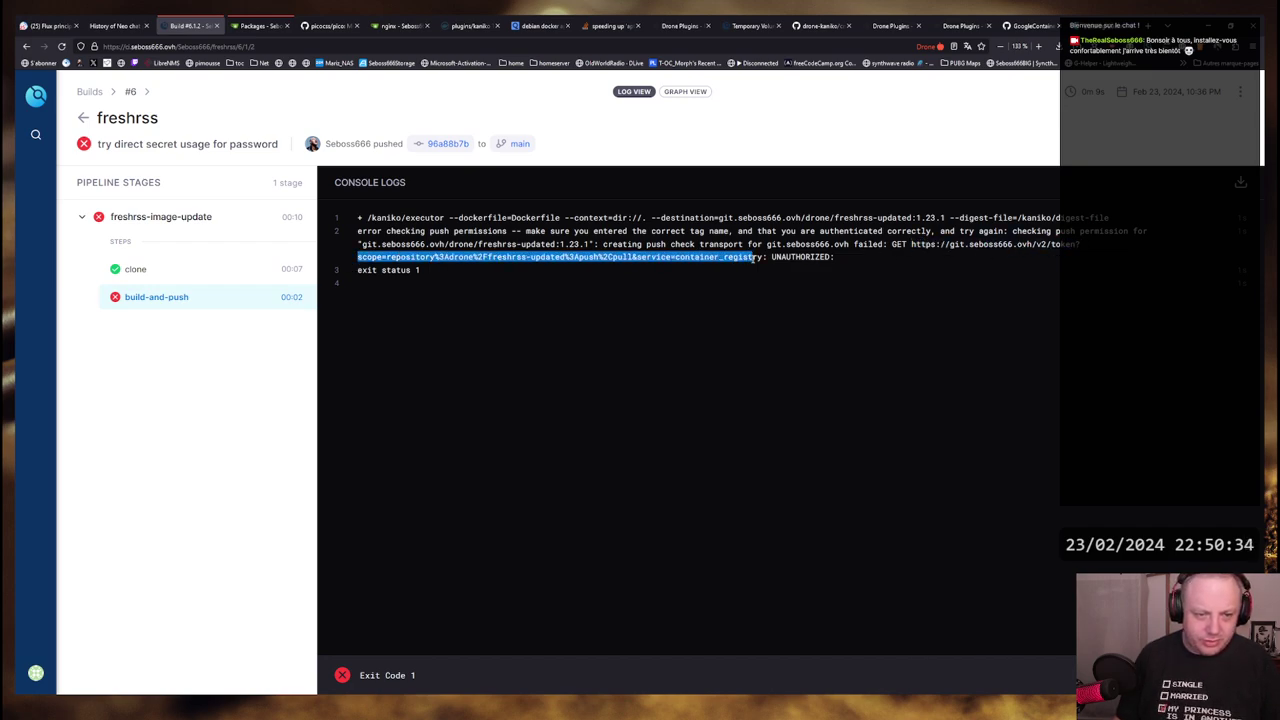
{"action": "left_click", "coordinate": [572, 257]}
{"action": "double_click", "coordinate": [363, 256]}
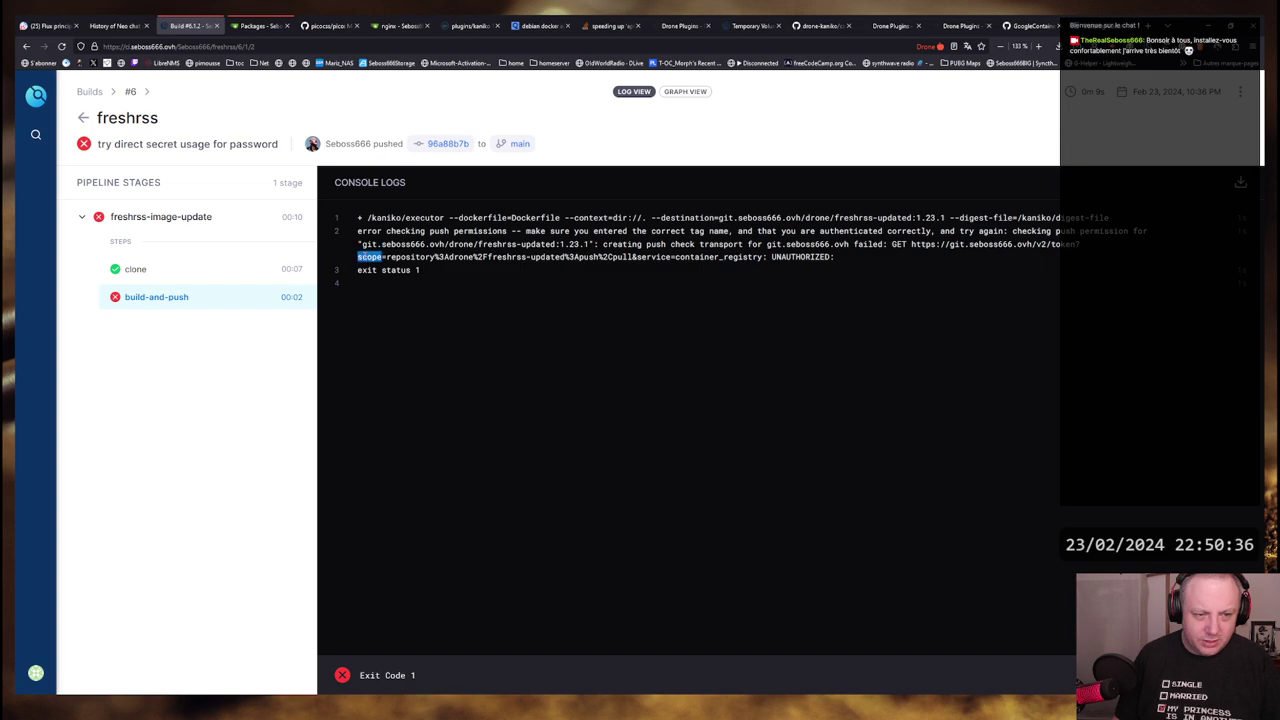
{"action": "triple_click", "coordinate": [363, 256]}
{"action": "left_click", "coordinate": [503, 257]}
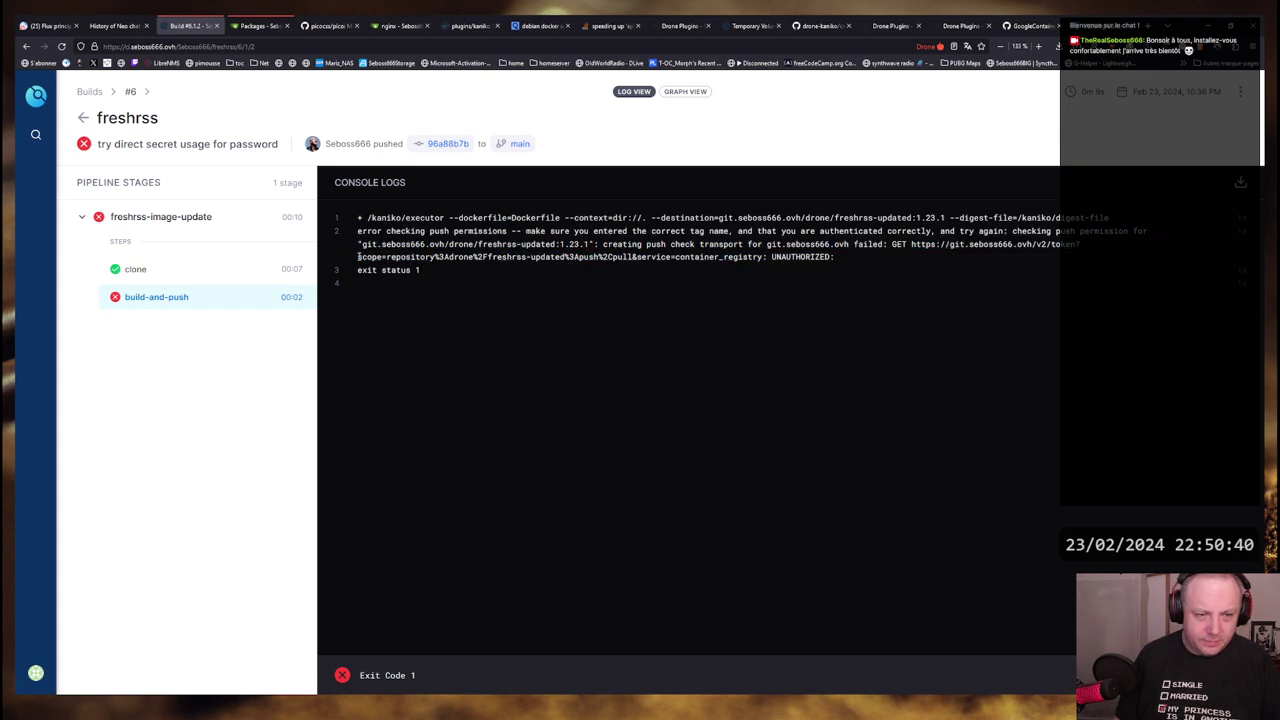
{"action": "left_click_drag", "start_coordinate": [358, 257], "coordinate": [519, 256]}
{"action": "left_click", "coordinate": [763, 256]}
{"action": "left_click", "coordinate": [519, 256]}
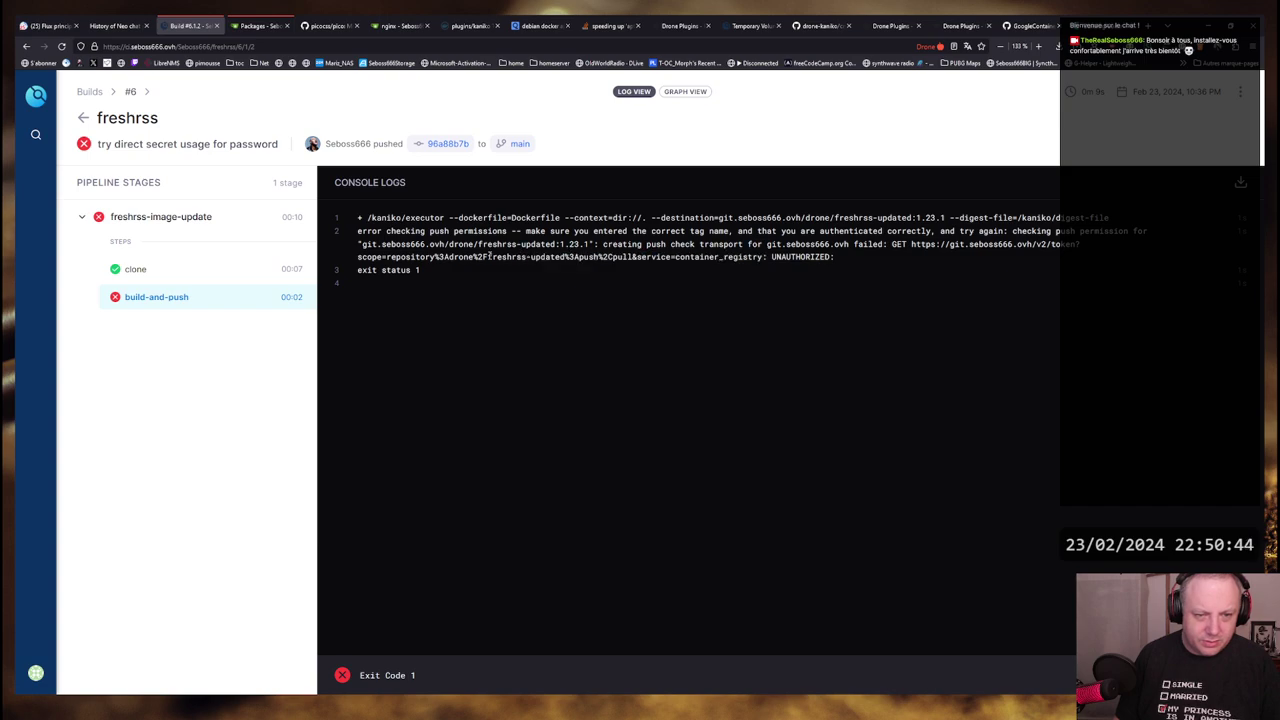
{"action": "left_click_drag", "start_coordinate": [376, 257], "coordinate": [676, 257]}
{"action": "left_click", "coordinate": [676, 257]}
{"action": "left_click_drag", "start_coordinate": [386, 257], "coordinate": [690, 257]}
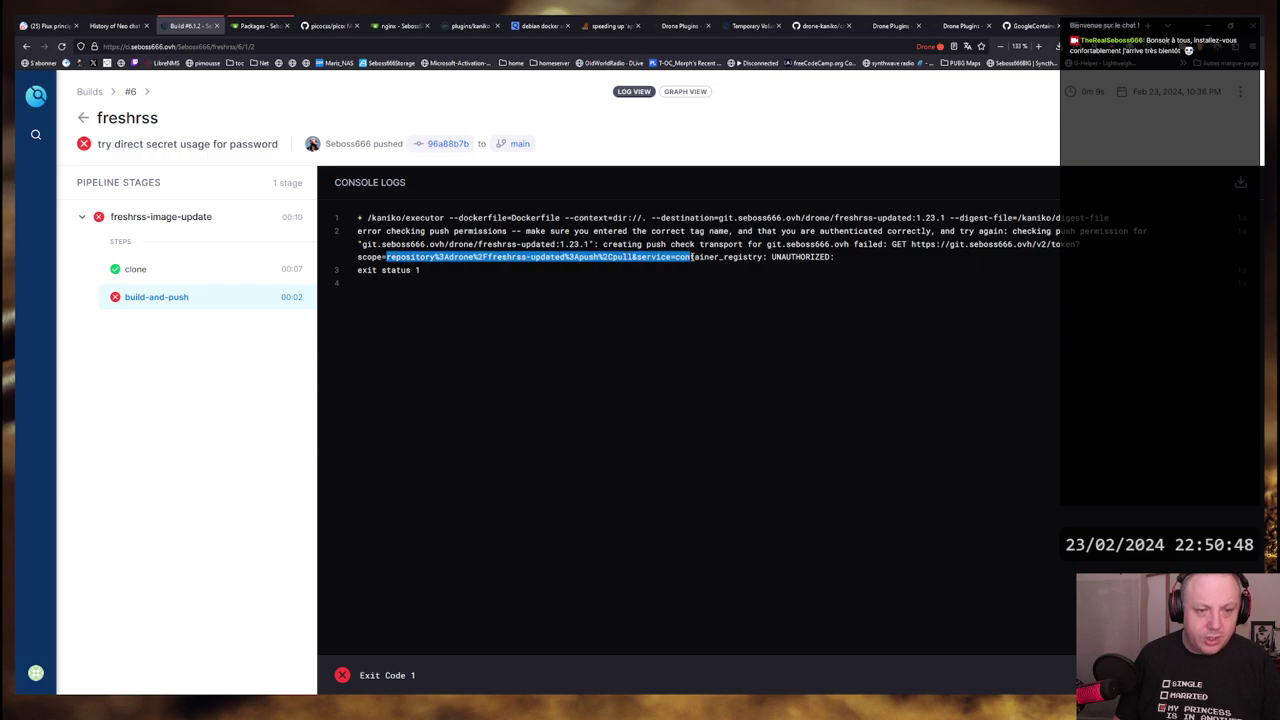
Compare the failing request in the build log with the kaniko settings in .drone.yml in Sublime Text
{"action": "key", "text": "alt+Tab"}
{"action": "key", "text": "alt+Tab"}
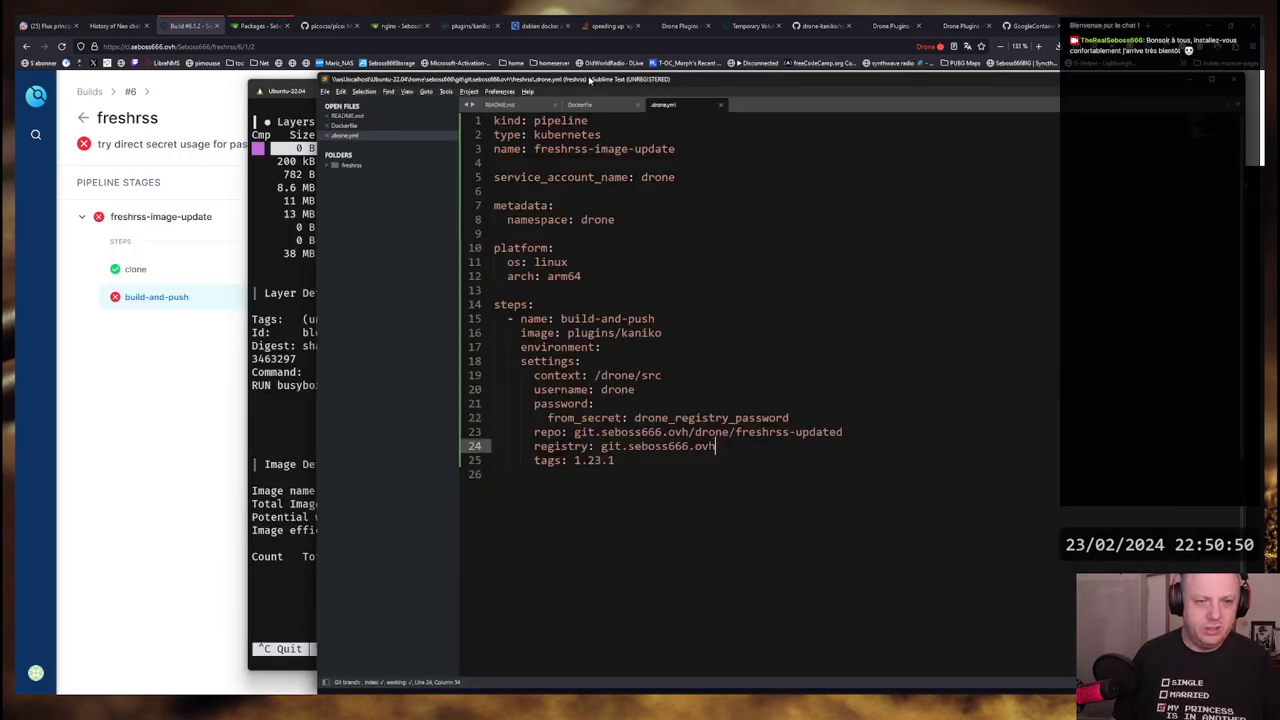
{"action": "key", "text": "alt+Tab"}
{"action": "key", "text": "alt+Tab"}
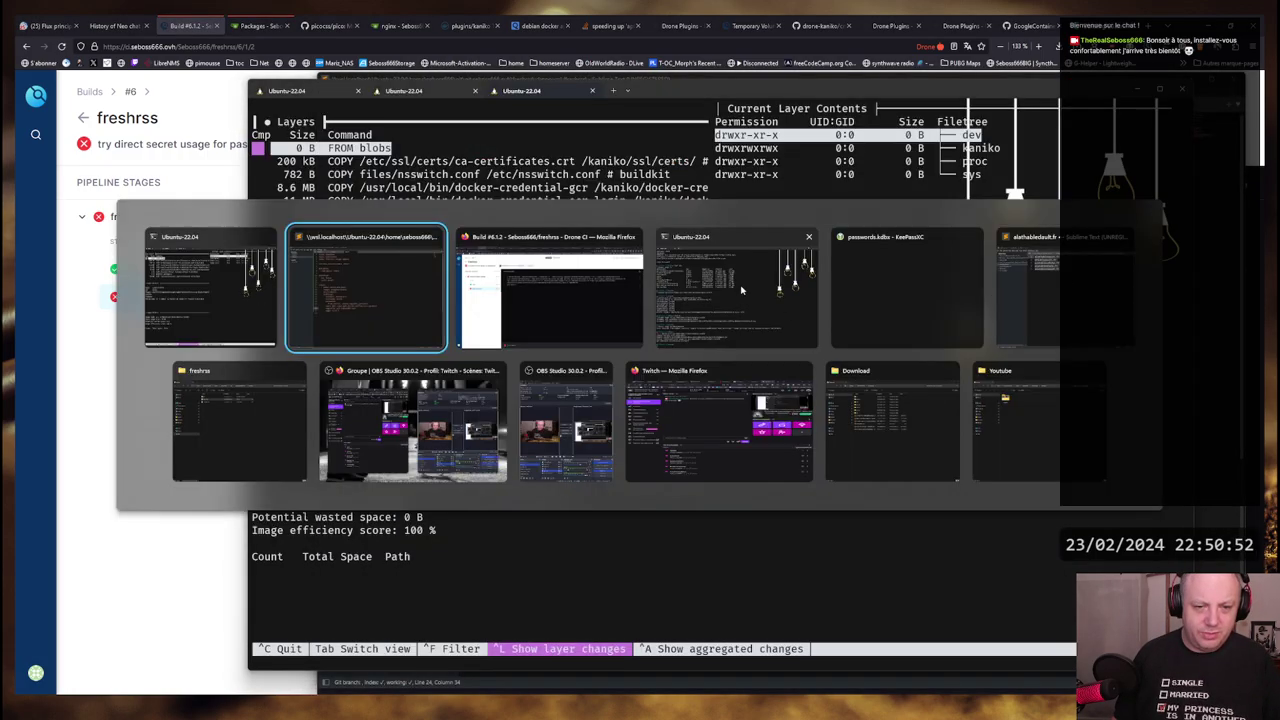
{"action": "key", "text": "alt+Tab"}
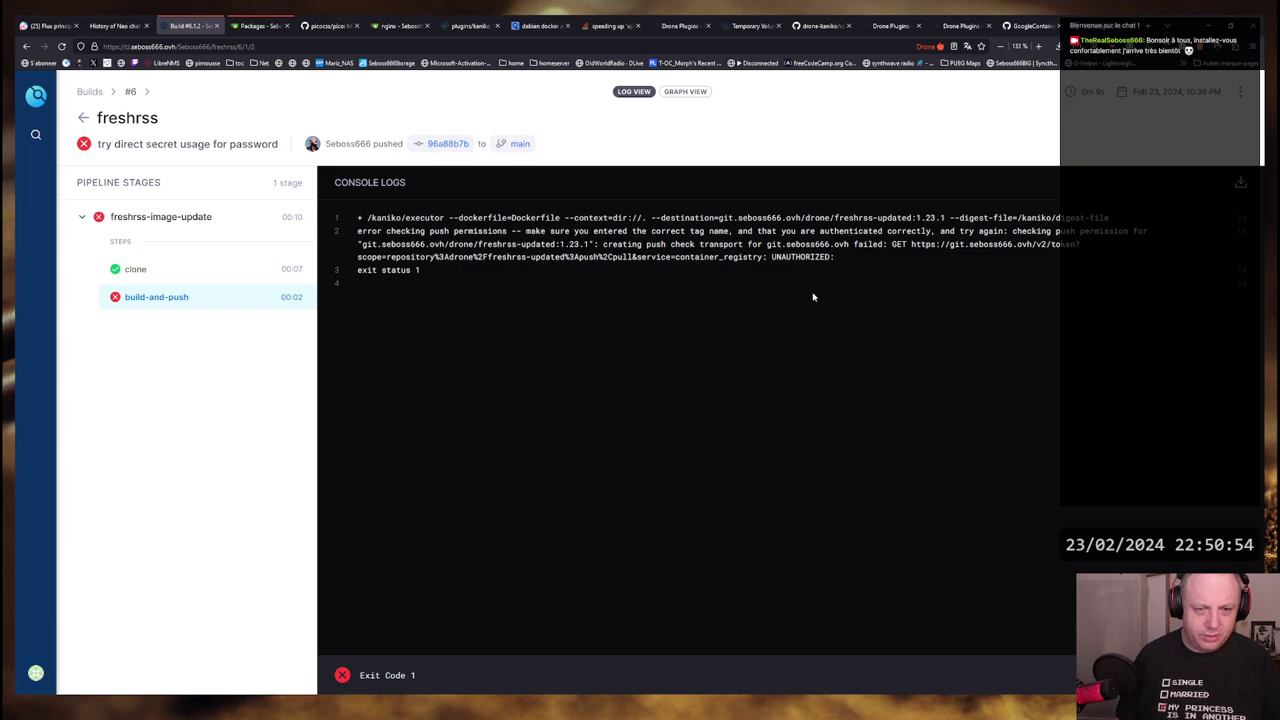
{"action": "key", "text": "alt+Tab"}
{"action": "key", "text": "Tab"}
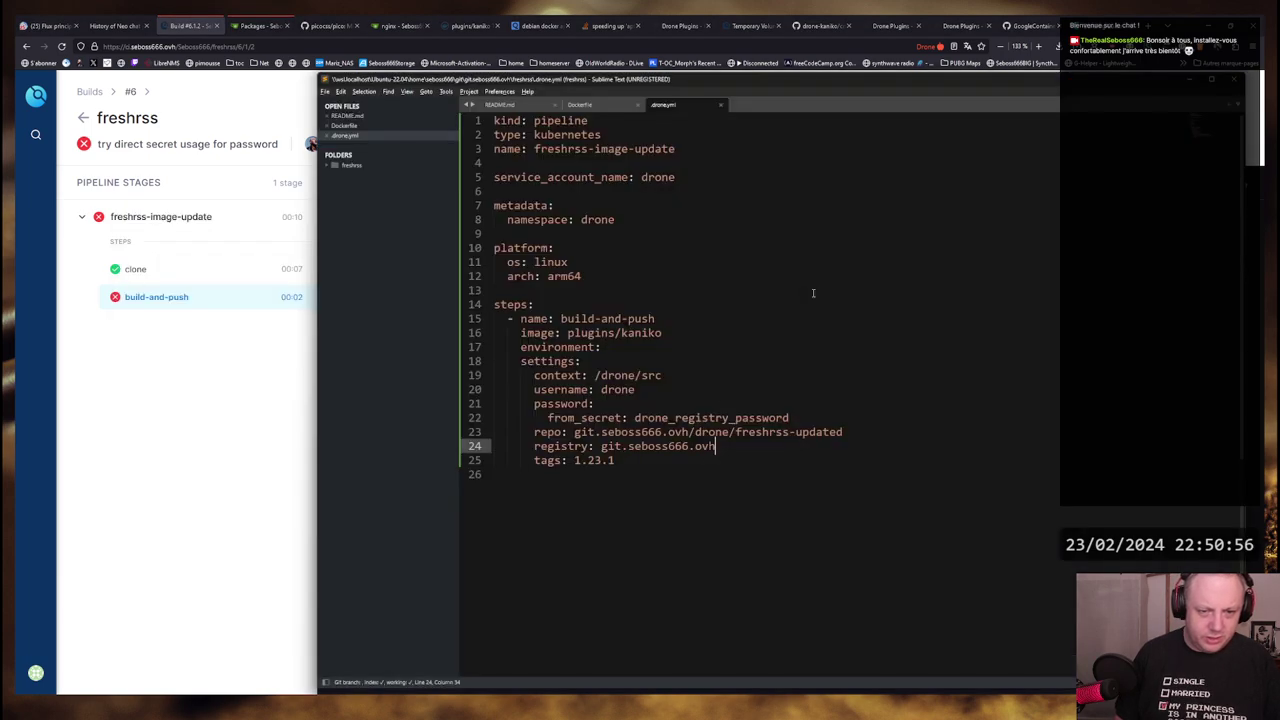
Select the drone owner segment of the repo path in .drone.yml to check it
{"action": "key", "text": "Up"}
{"action": "key", "text": "Up"}
{"action": "key", "text": "Up"}
{"action": "key", "text": "Down"}
{"action": "key", "text": "Down"}
{"action": "key", "text": "ctrl+Left"}
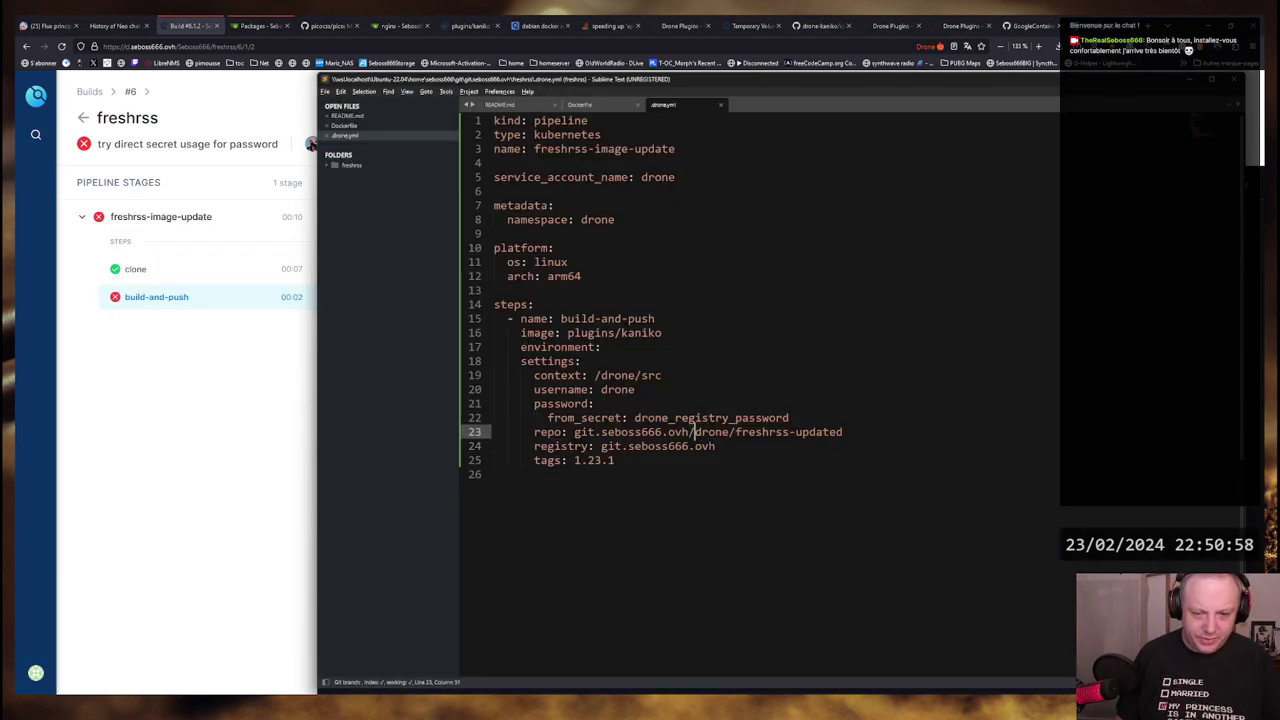
{"action": "key", "text": "ctrl+shift+Right"}
{"action": "key", "text": "shift+Left"}
{"action": "key", "text": "shift+Left"}
{"action": "key", "text": "shift+Left"}
{"action": "key", "text": "shift+Left"}
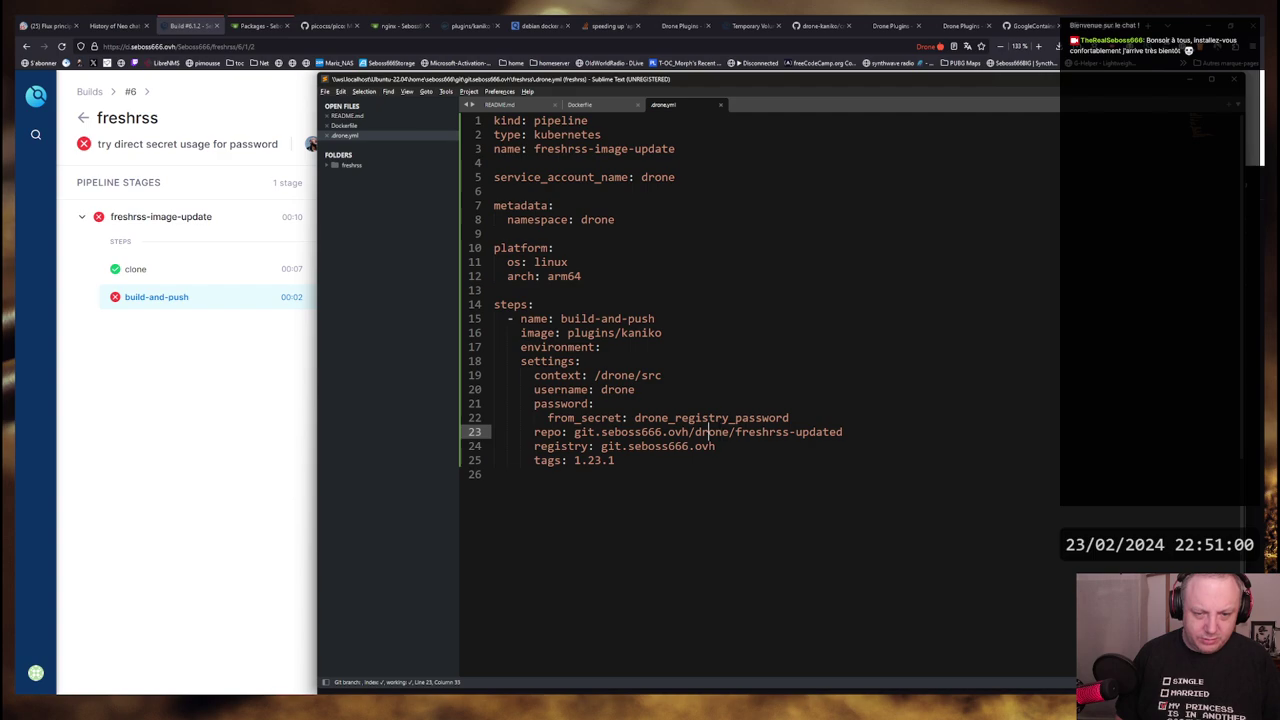
{"action": "key", "text": "shift+Right"}
{"action": "key", "text": "shift+Right"}
{"action": "key", "text": "shift+Right"}
{"action": "key", "text": "shift+Right"}
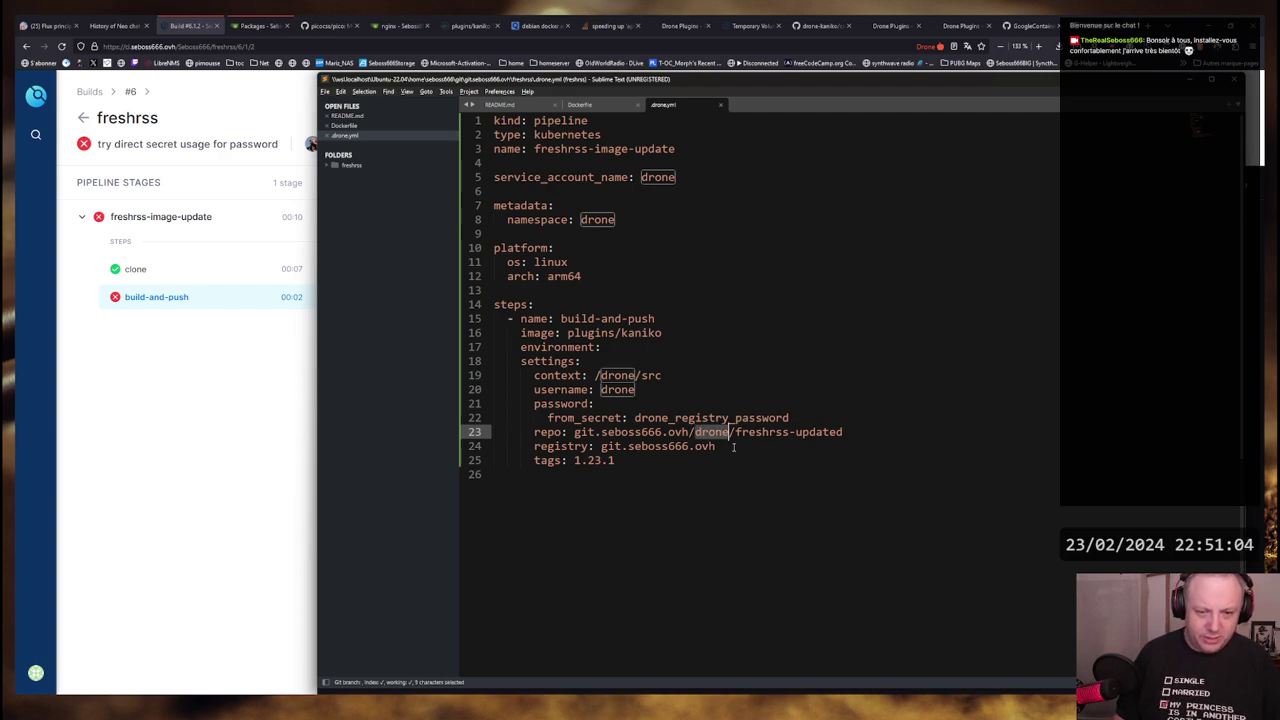
Return to the build log in the browser and recheck the scope parameters of the token request
{"action": "key", "text": "alt+Tab"}
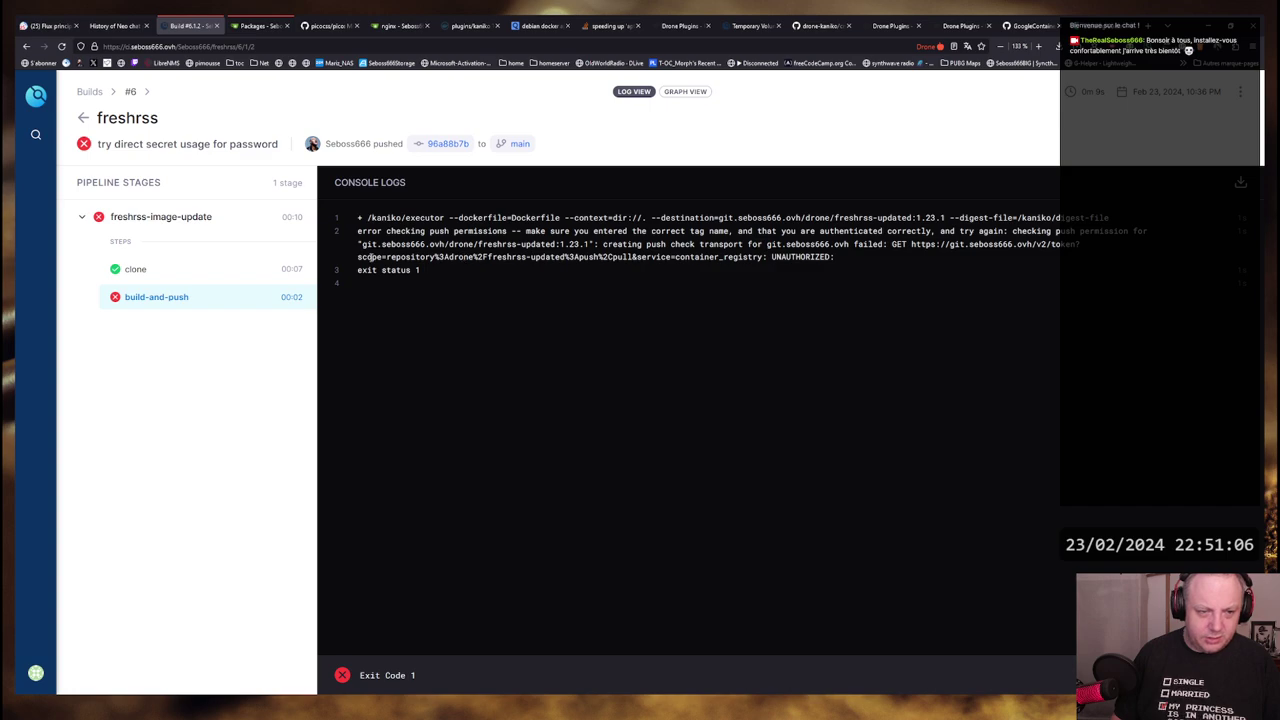
{"action": "left_click_drag", "start_coordinate": [357, 257], "coordinate": [764, 257]}
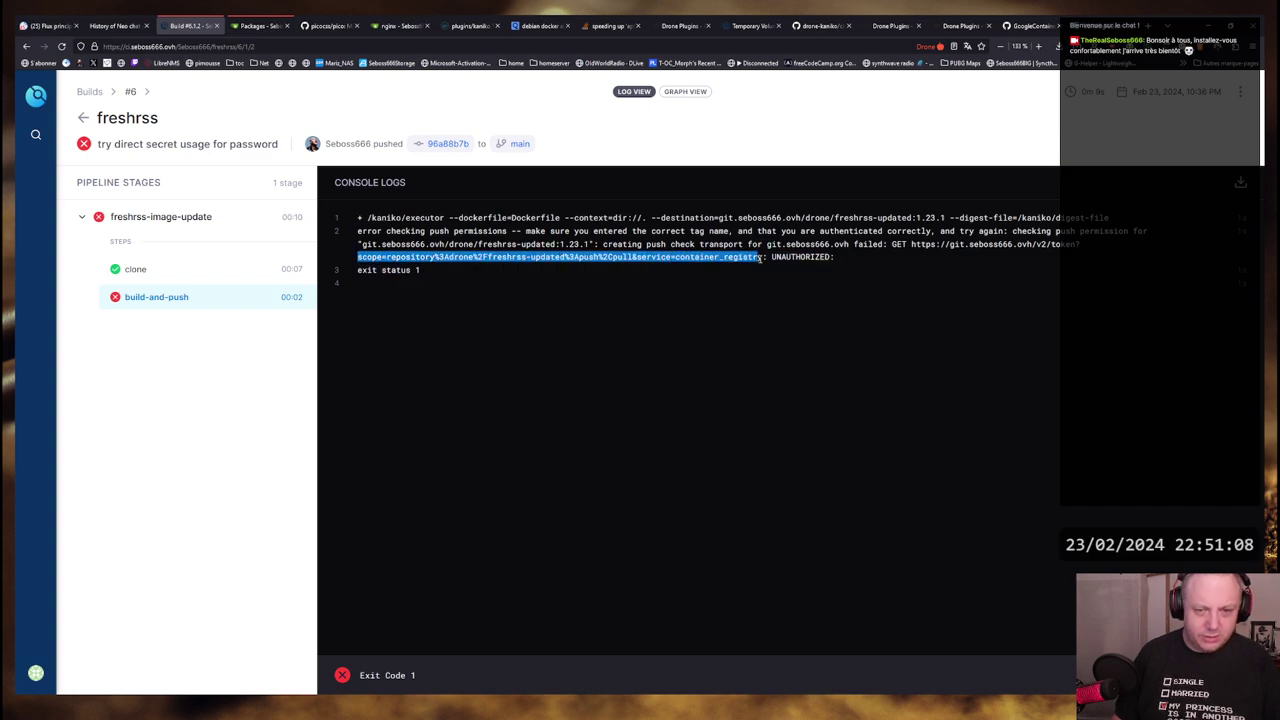
{"action": "left_click", "coordinate": [774, 298]}
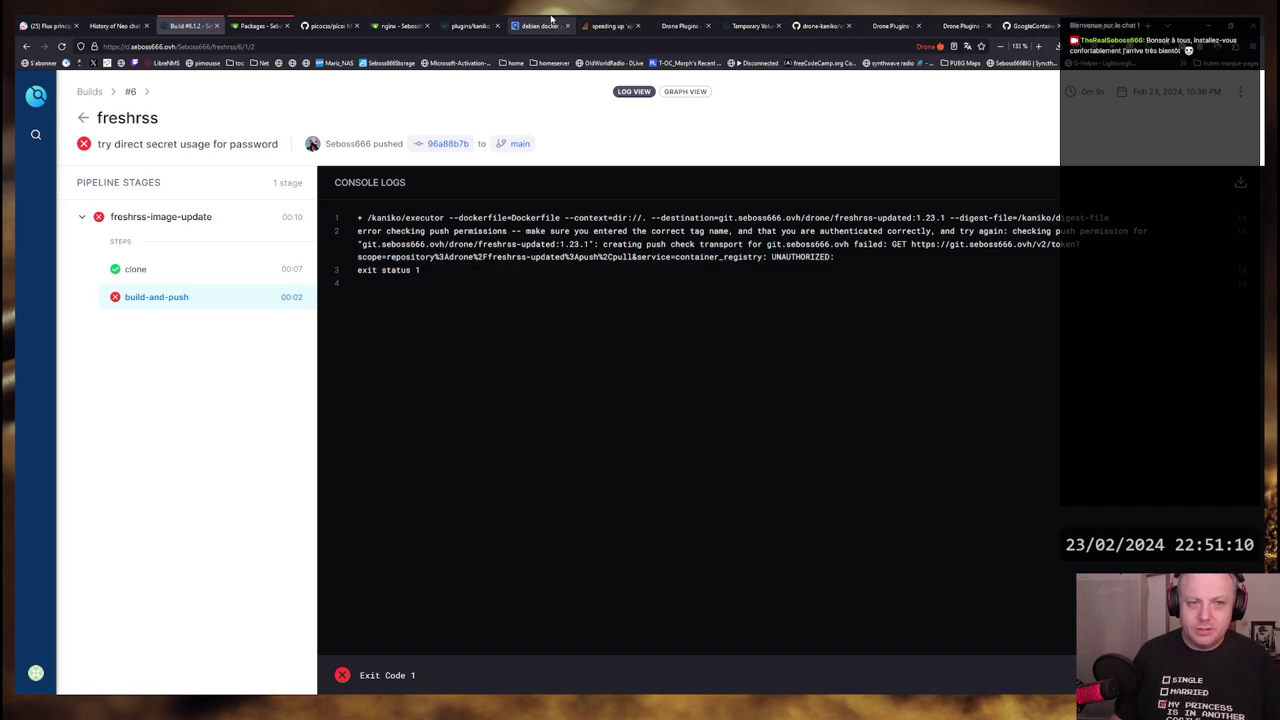
Compare the repo path in .drone.yml with the pull path on Gitea's nginx package page, and save the file
{"action": "left_click", "coordinate": [398, 20]}
{"action": "key", "text": "alt+Tab"}
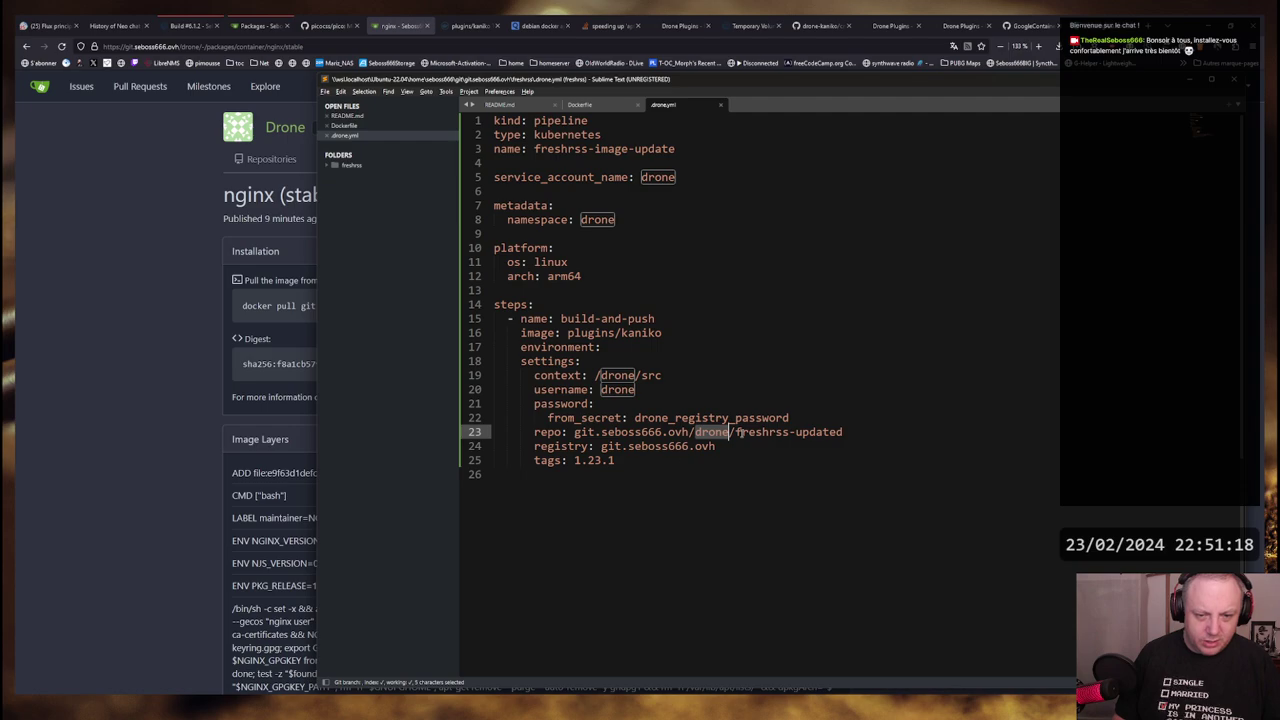
{"action": "left_click_drag", "start_coordinate": [682, 432], "coordinate": [840, 432]}
{"action": "left_click", "coordinate": [866, 430]}
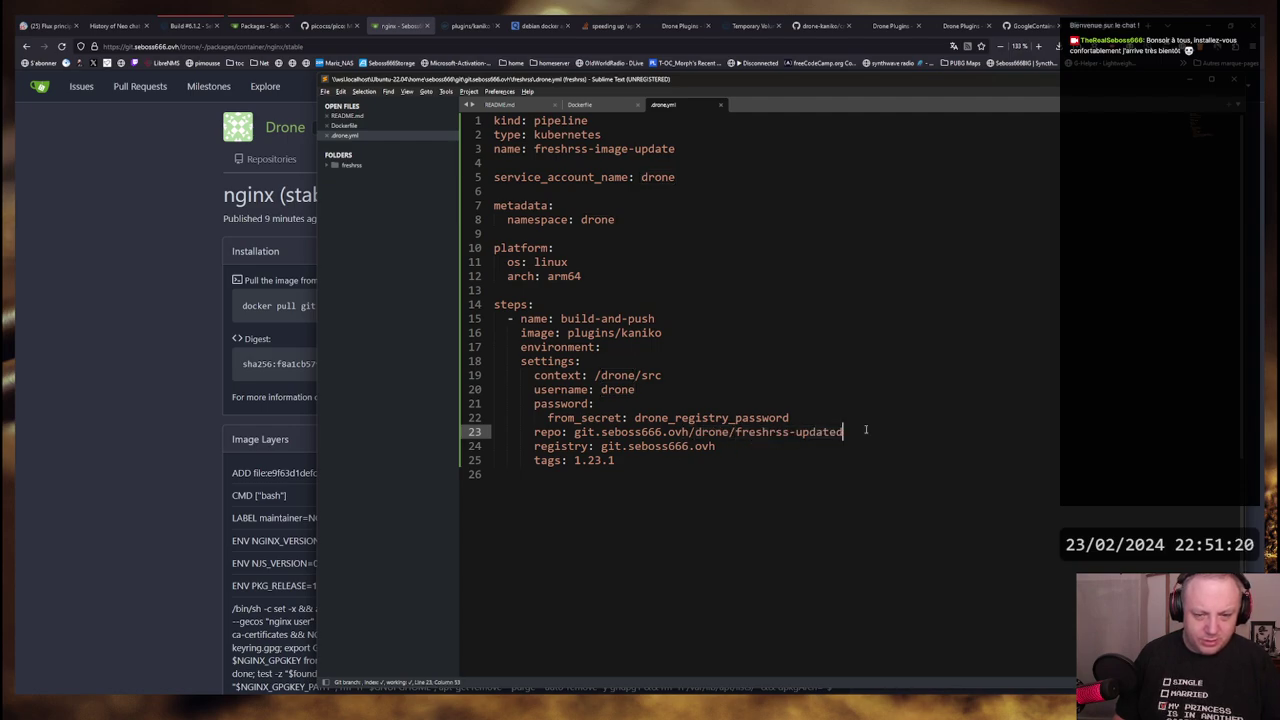
{"action": "left_click", "coordinate": [761, 446]}
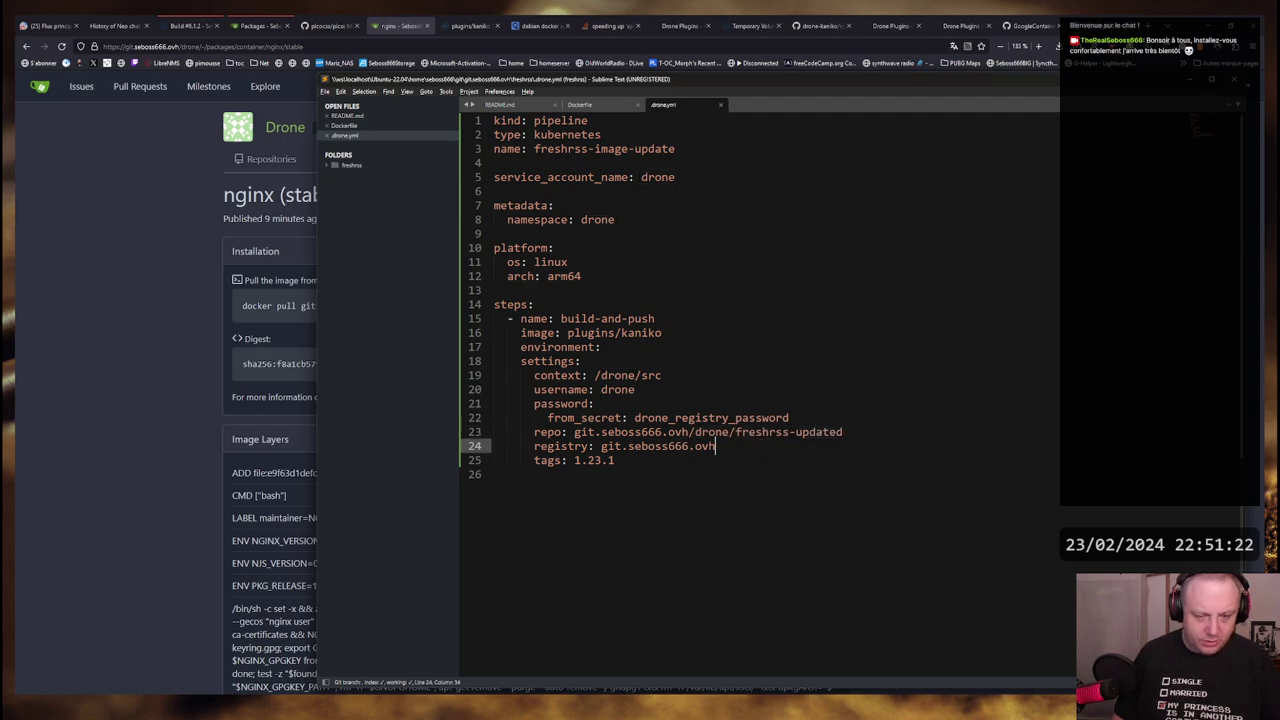
{"action": "key", "text": "ctrl+s"}
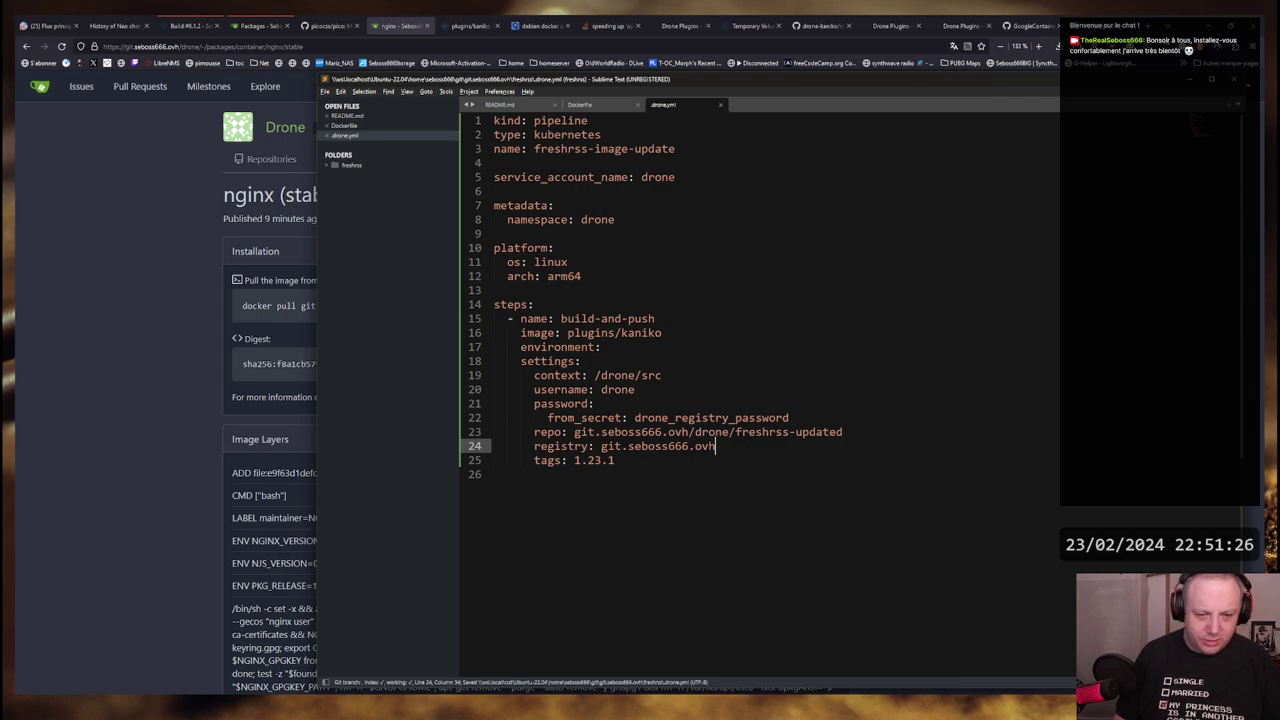
{"action": "key", "text": "alt+Tab"}
{"action": "key", "text": "alt+shift+Tab"}
{"action": "key", "text": "alt+Tab"}
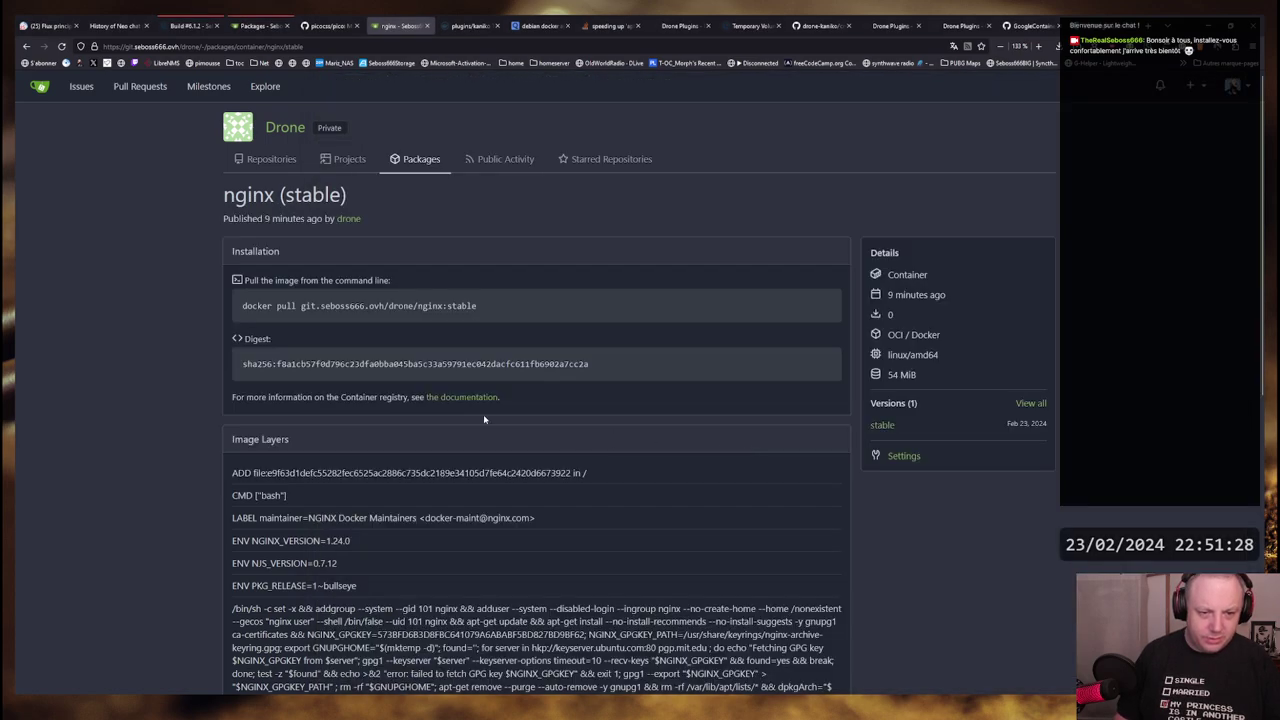
{"action": "key", "text": "alt+Tab"}
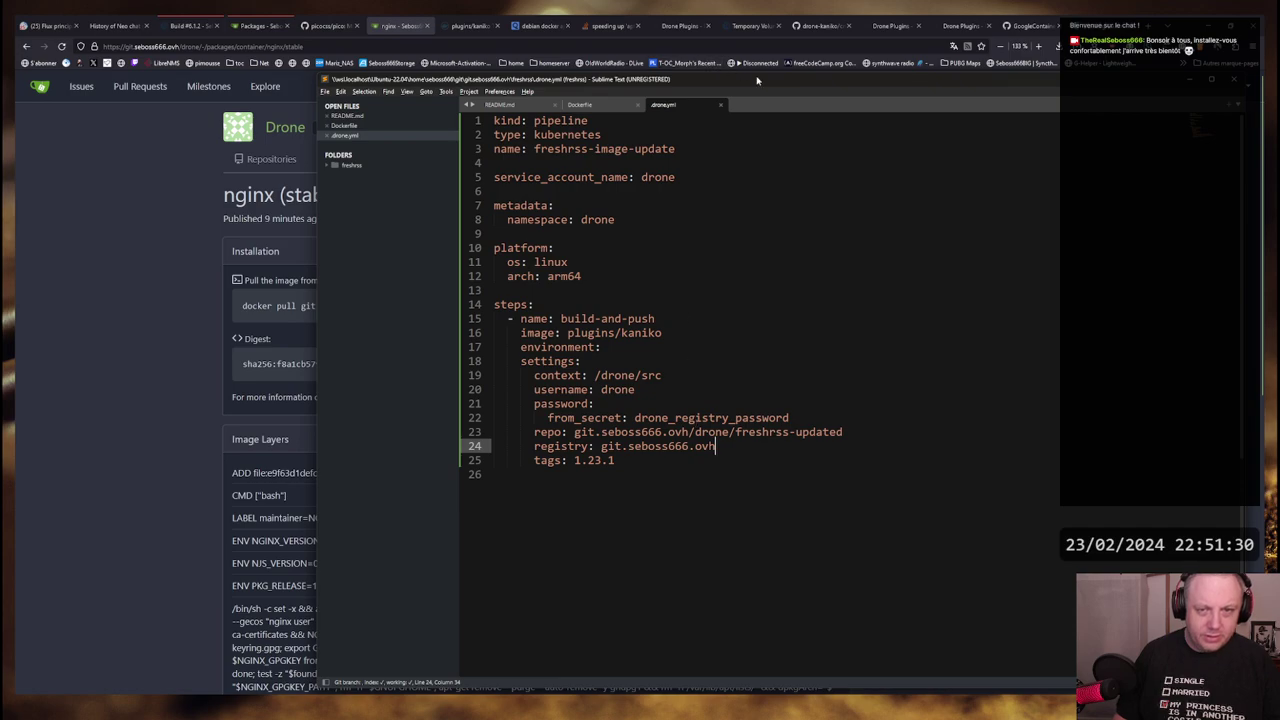
Return to the kaniko-docker main.go on GitHub and recheck the registry flag's default value and environment variable
{"action": "left_click", "coordinate": [962, 25]}
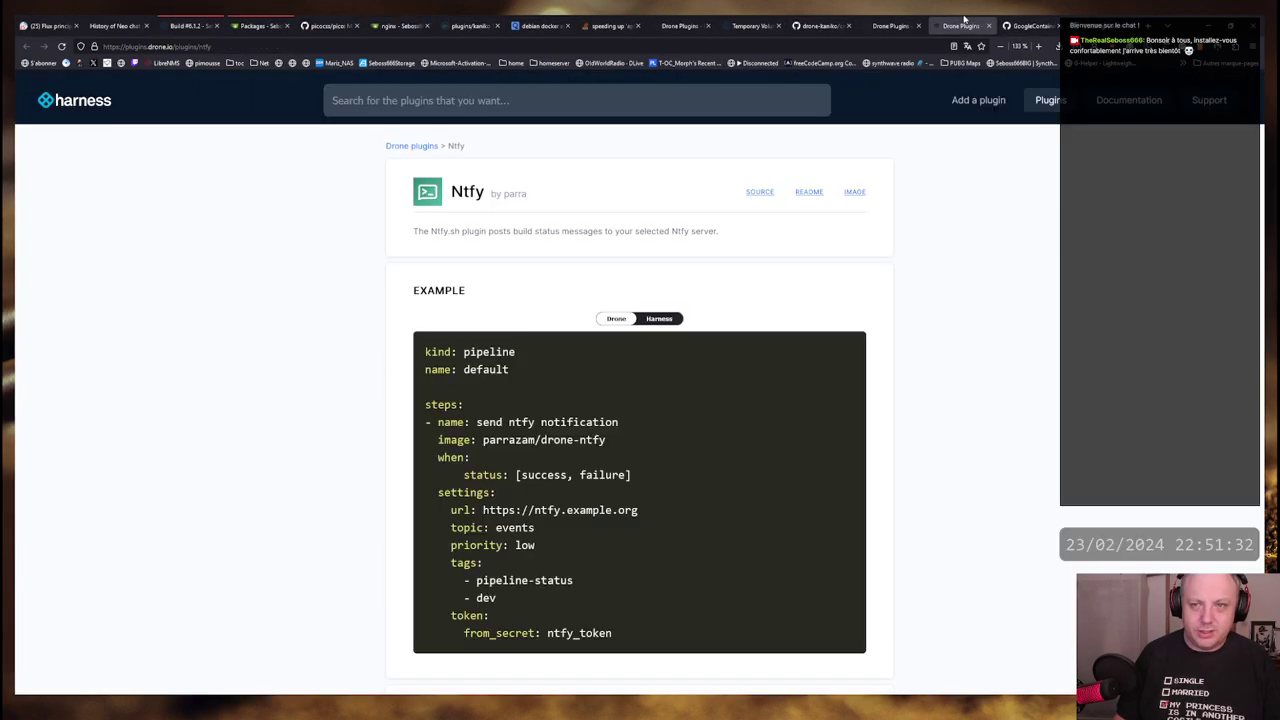
{"action": "left_click", "coordinate": [890, 25]}
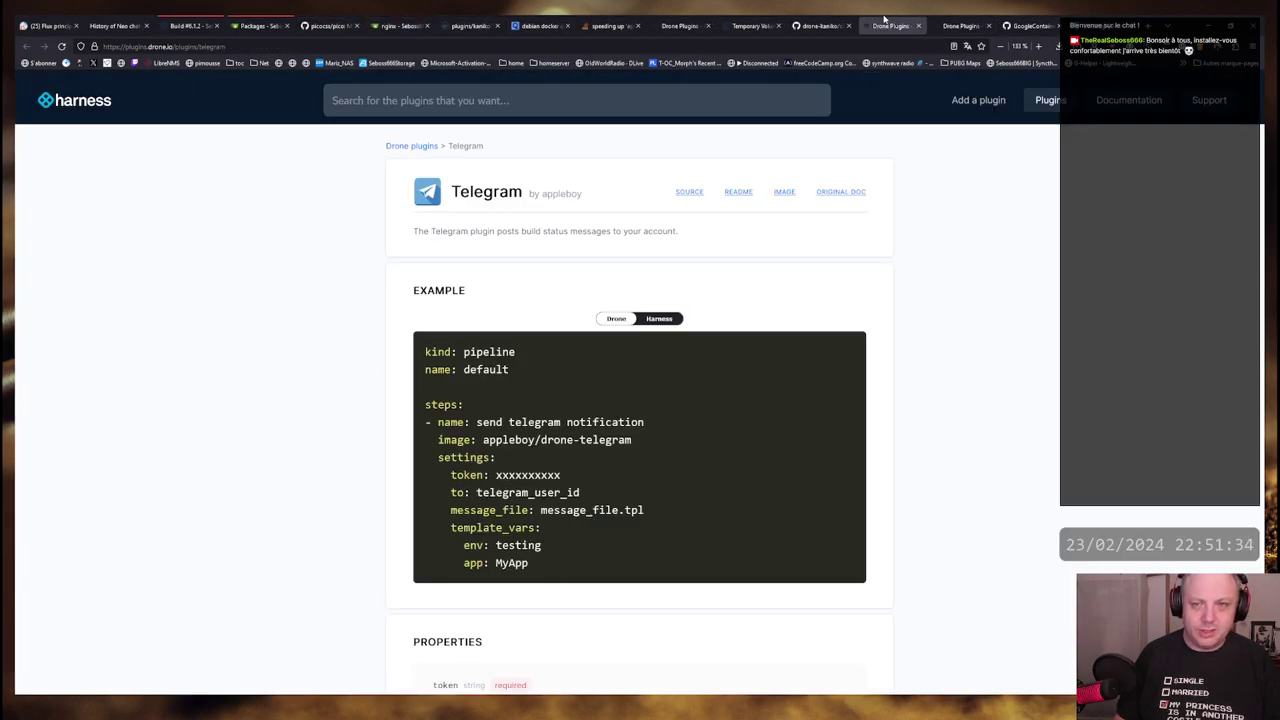
{"action": "left_click", "coordinate": [818, 25]}
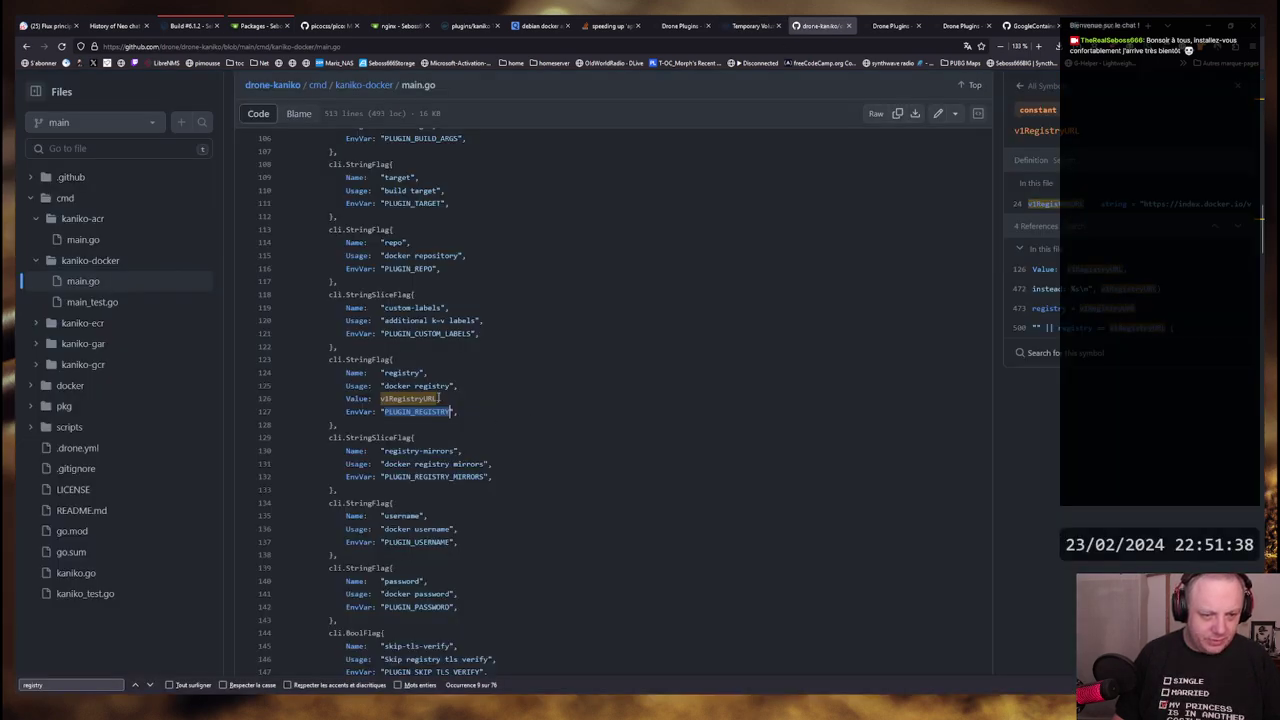
{"action": "scroll", "coordinate": [506, 415], "scroll_direction": "down", "scroll_amount": 1}
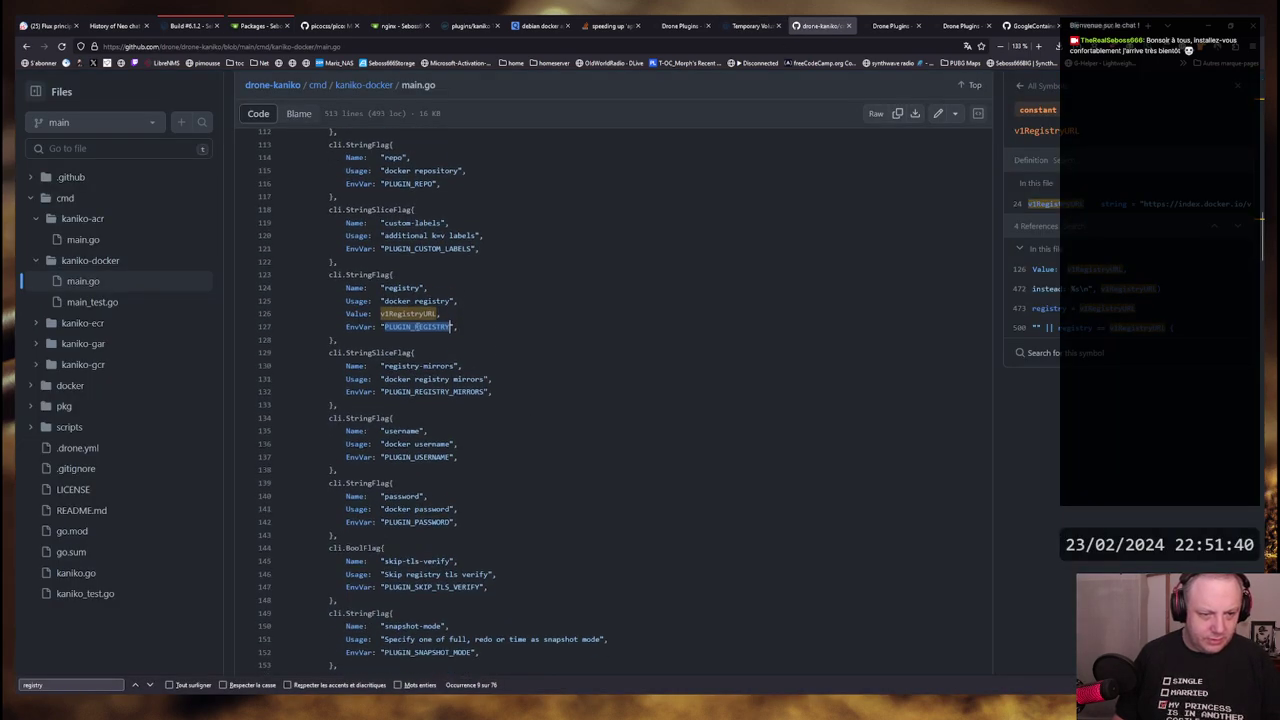
{"action": "left_click", "coordinate": [430, 313]}
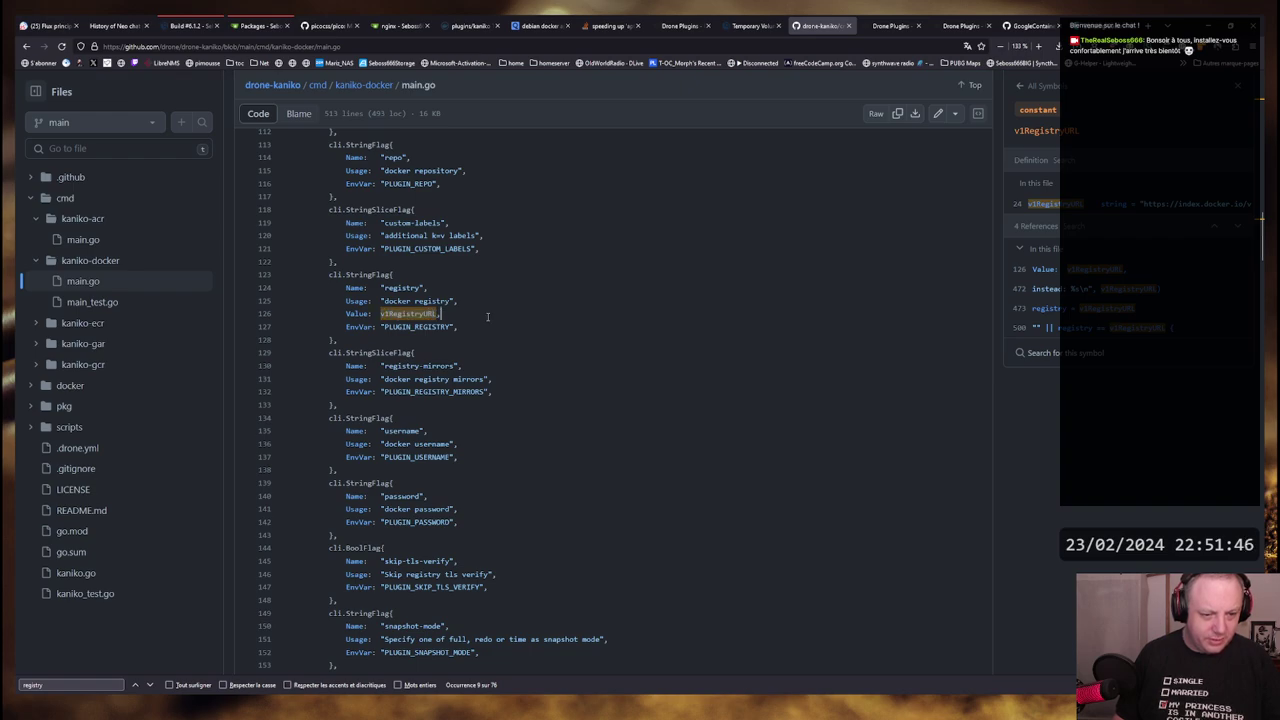
Append /v2/ to the registry value in .drone.yml, checking its format against the registry URL constants in main.go
{"action": "key", "text": "alt+Tab"}
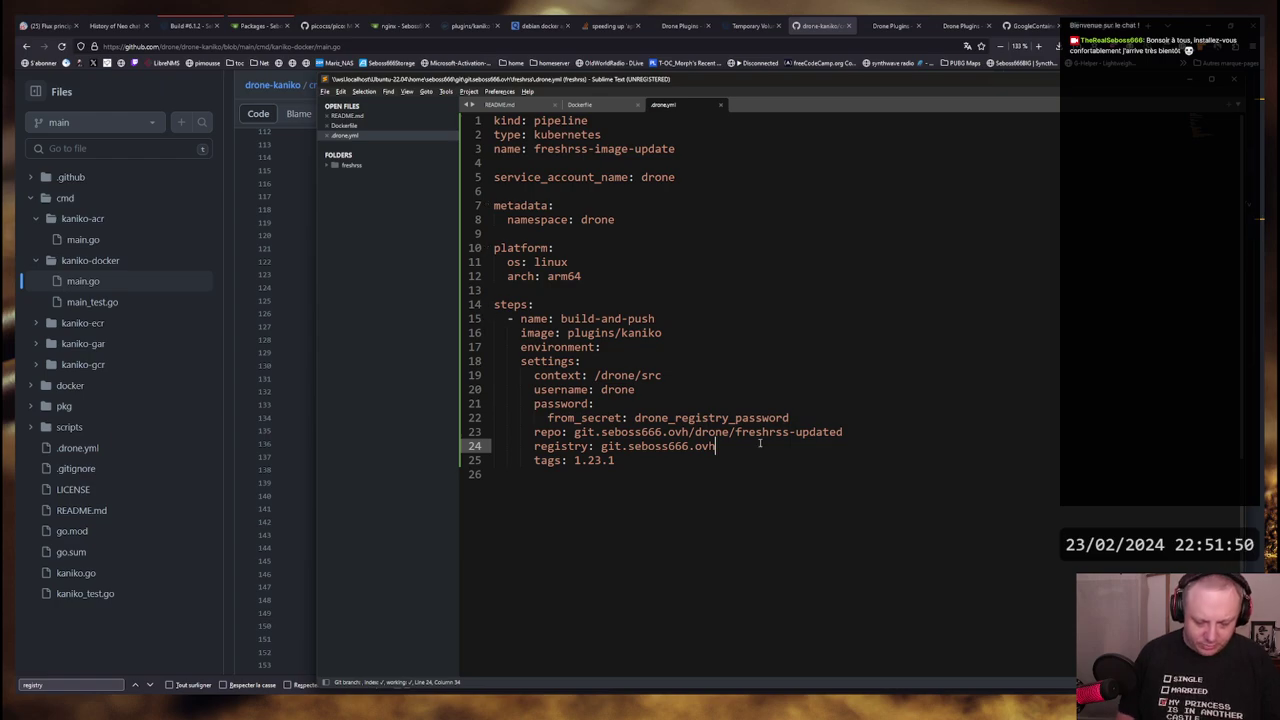
{"action": "type", "text": "/d"}
{"action": "key", "text": "alt+Tab"}
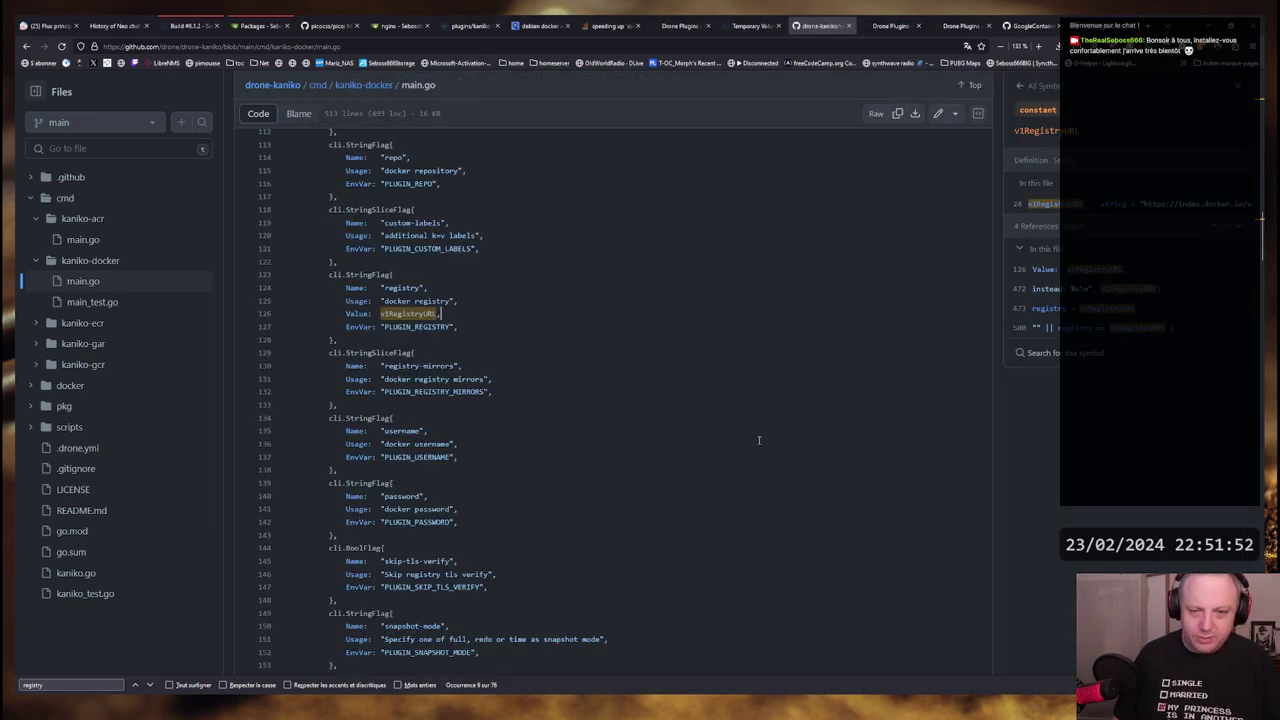
{"action": "scroll", "coordinate": [600, 350], "scroll_direction": "up", "scroll_amount": 15}
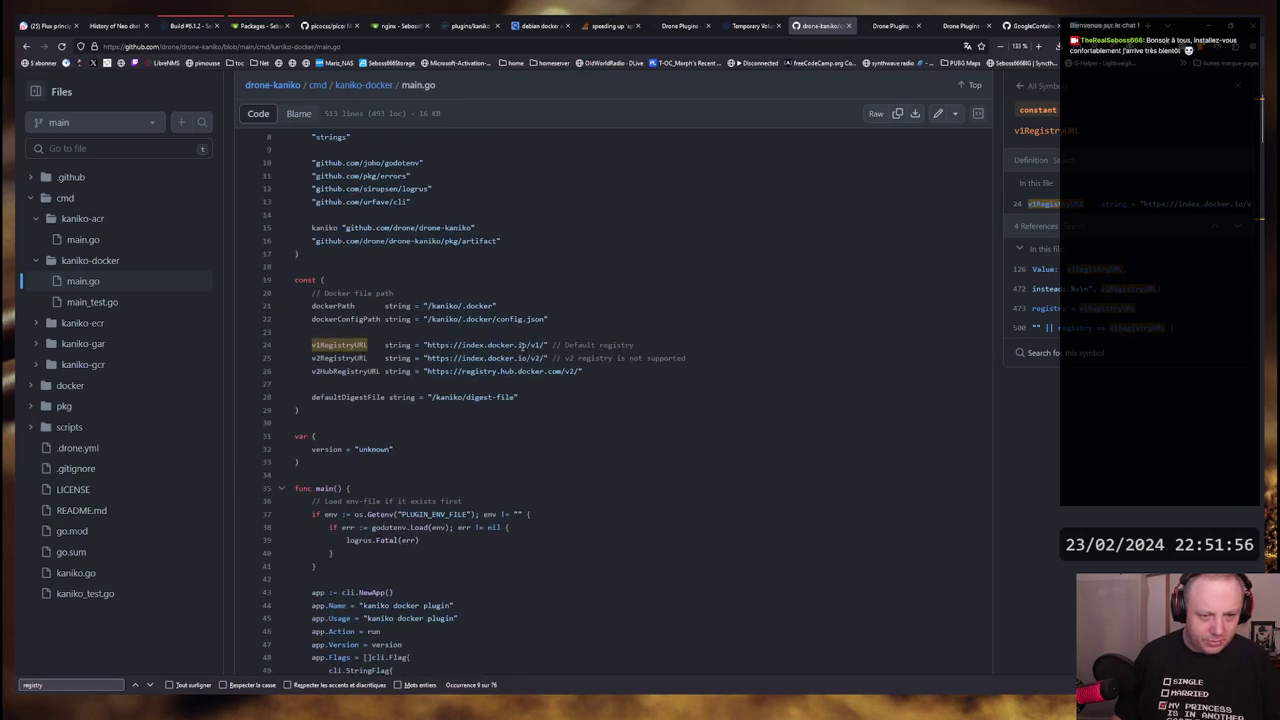
{"action": "key", "text": "alt+Tab"}
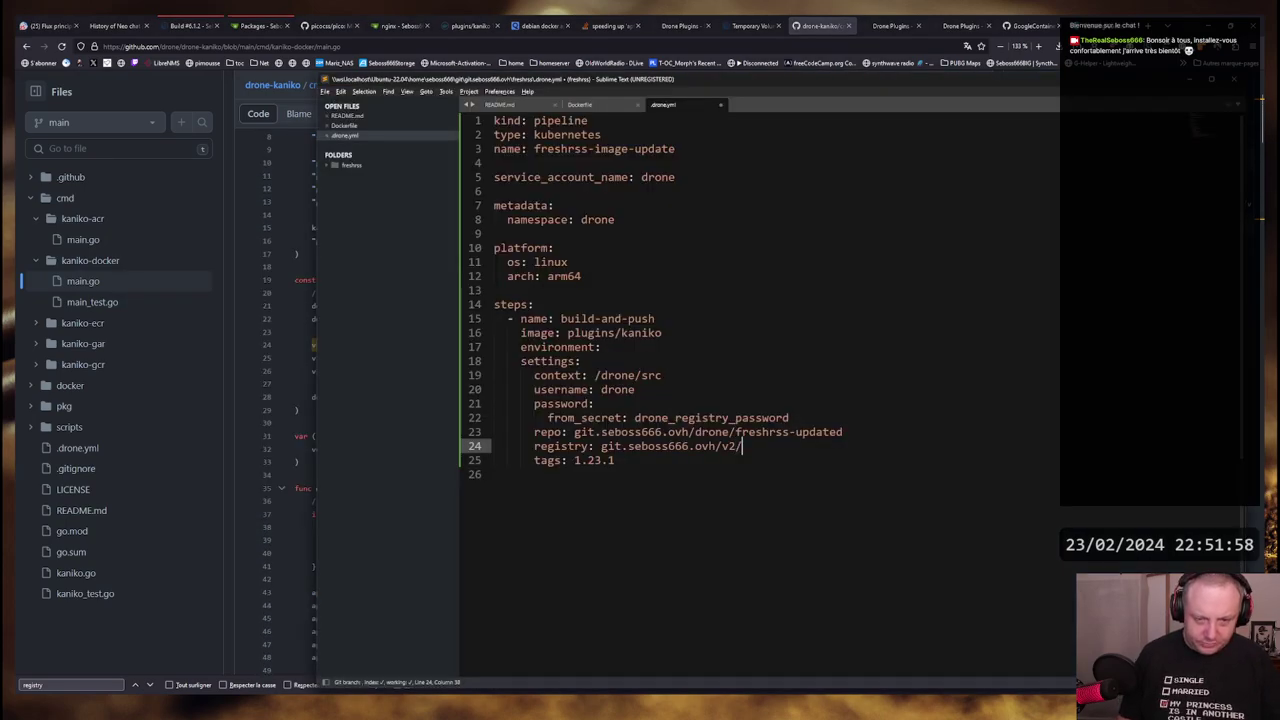
{"action": "key", "text": "alt+Tab"}
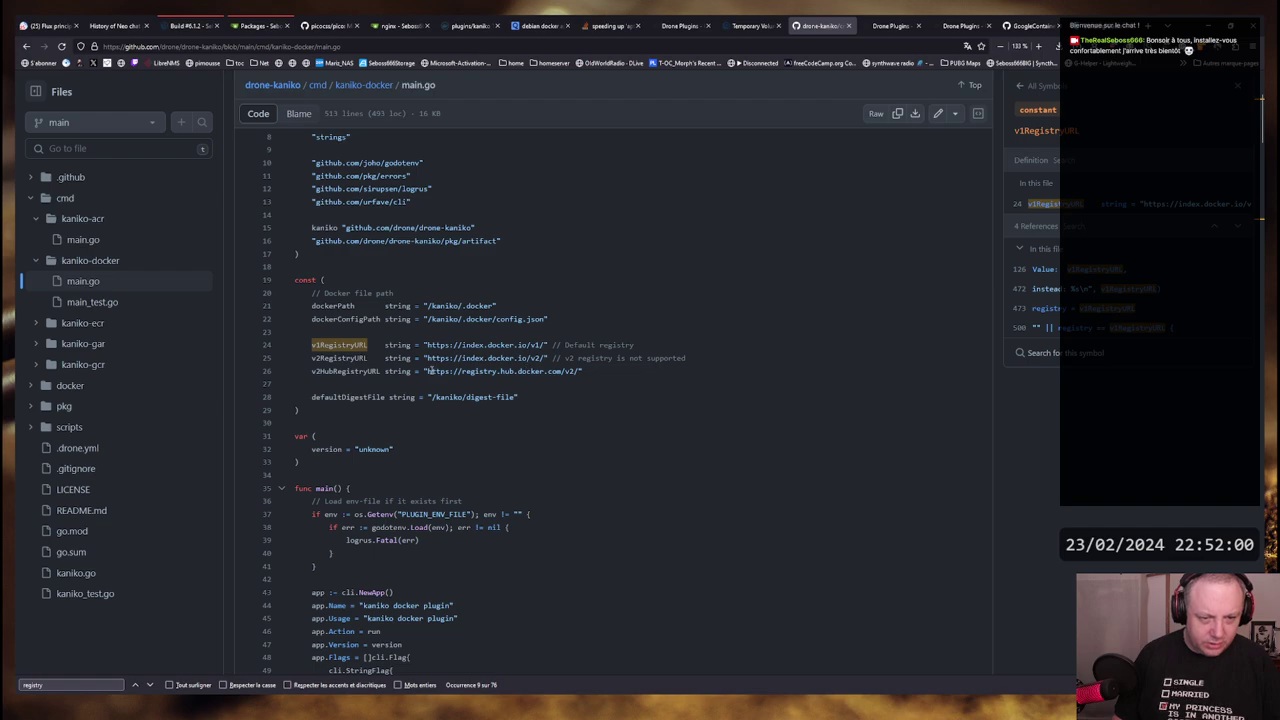
{"action": "key", "text": "alt+Tab"}
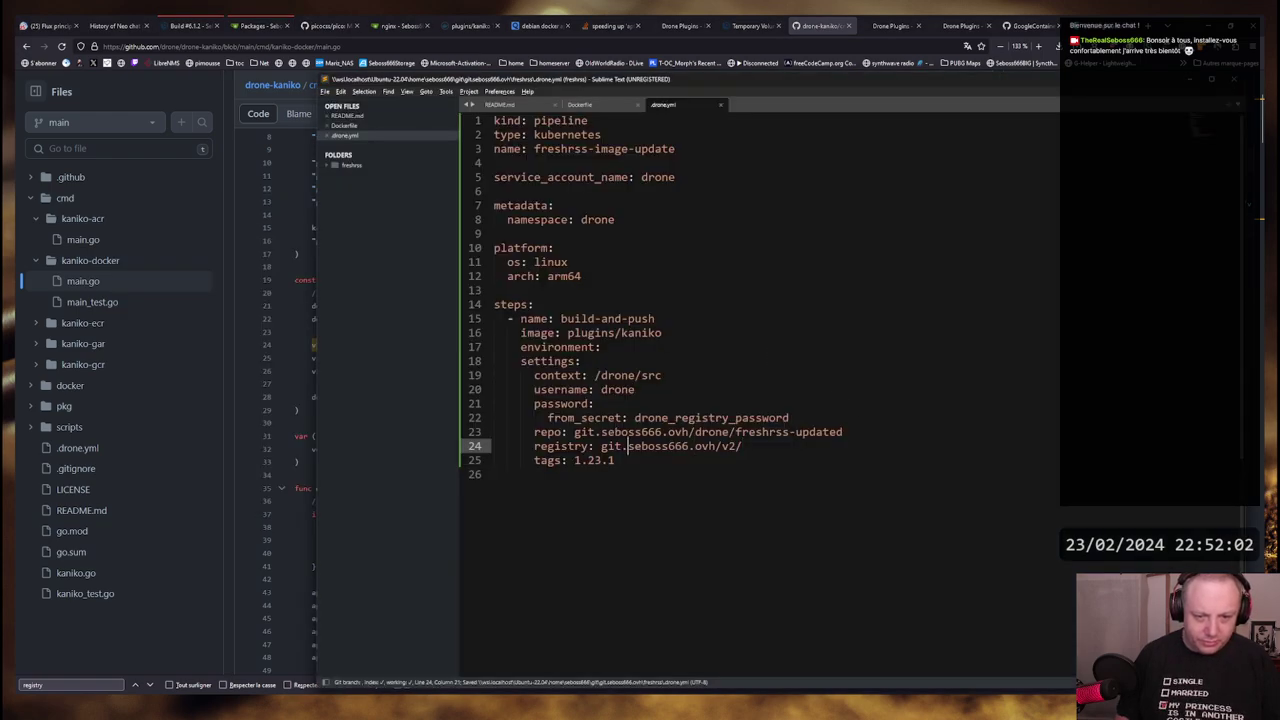
{"action": "left_click", "coordinate": [601, 446]}
{"action": "type", "text": "https://"}
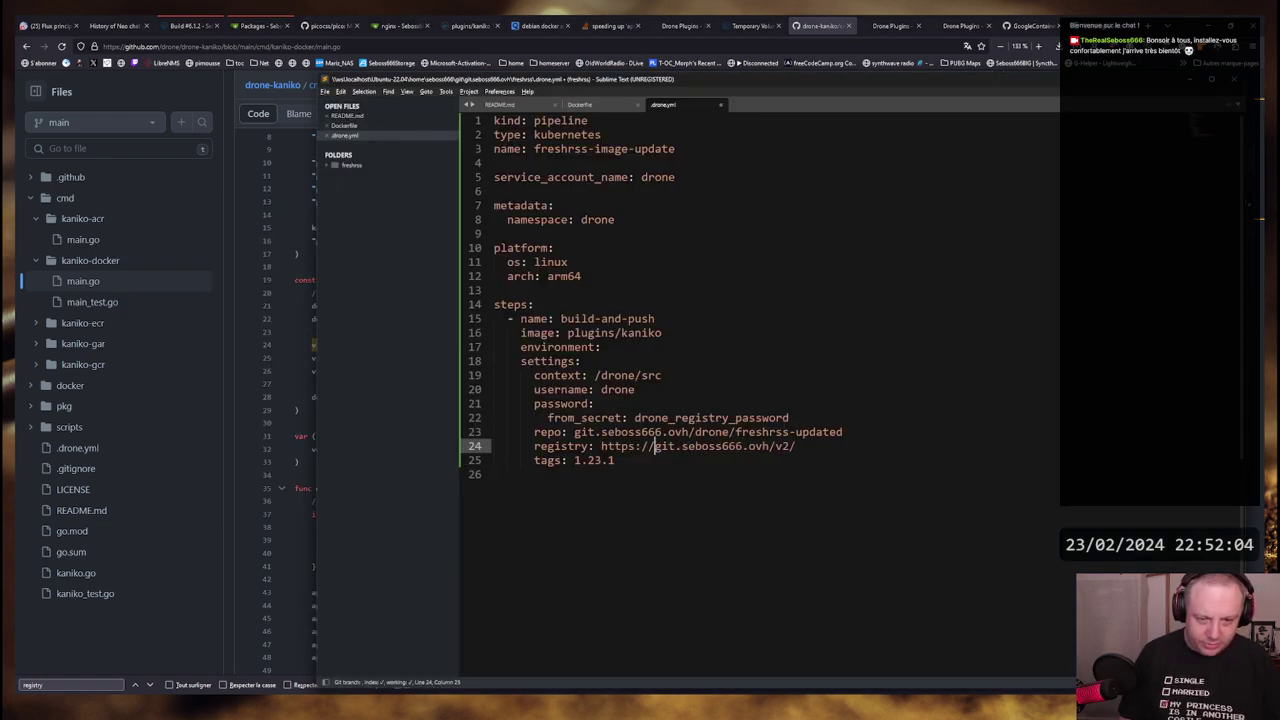
{"action": "key", "text": "alt+Tab"}
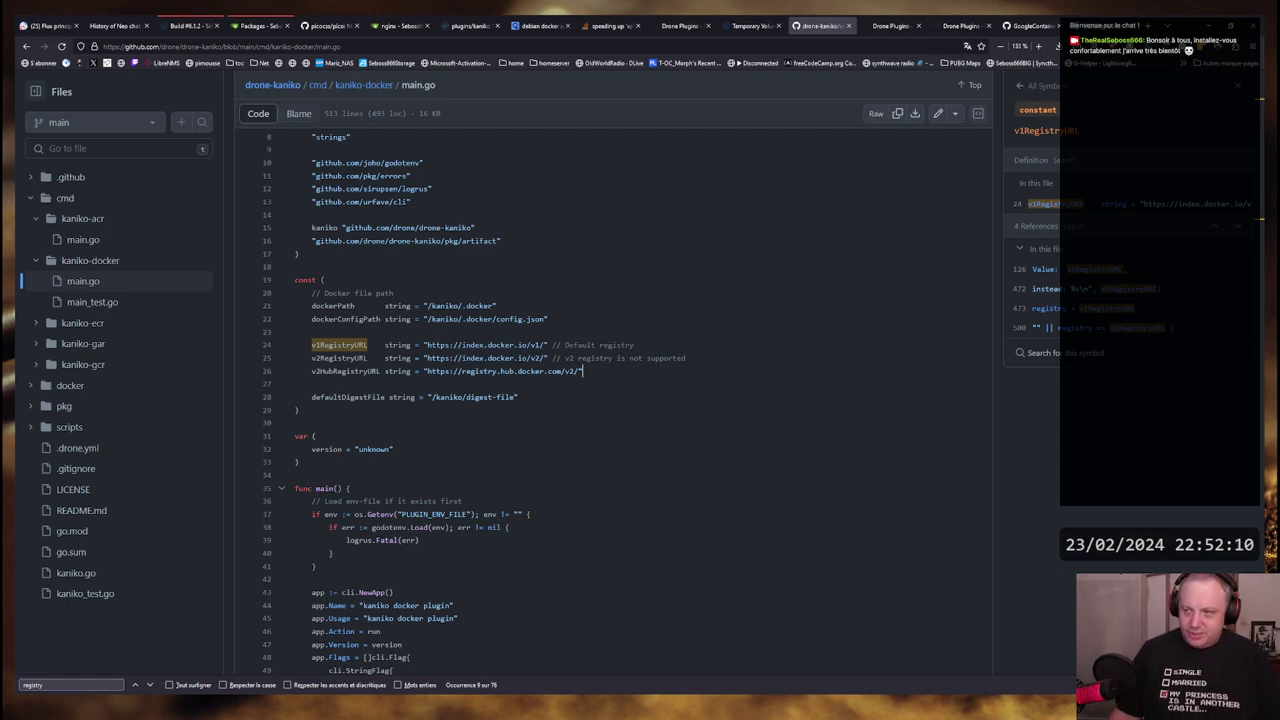
{"action": "scroll", "coordinate": [545, 344], "scroll_direction": "down", "scroll_amount": 8}
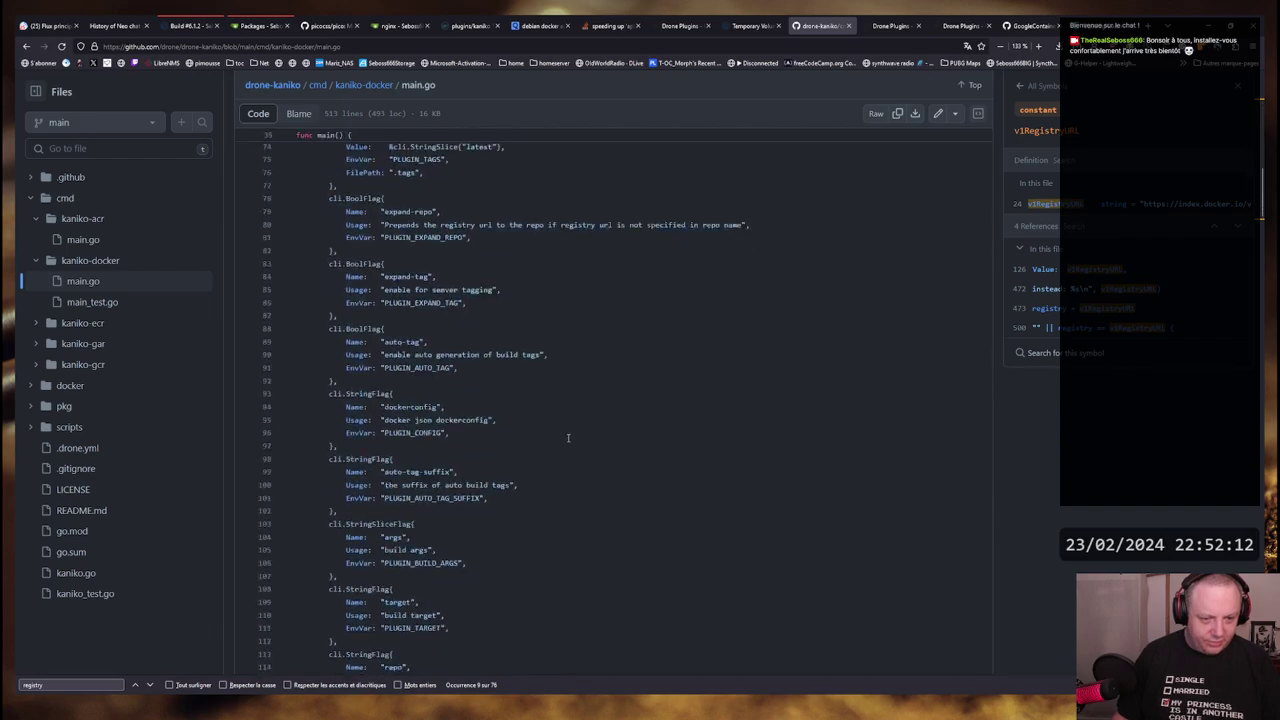
{"action": "key", "text": "alt+Tab"}
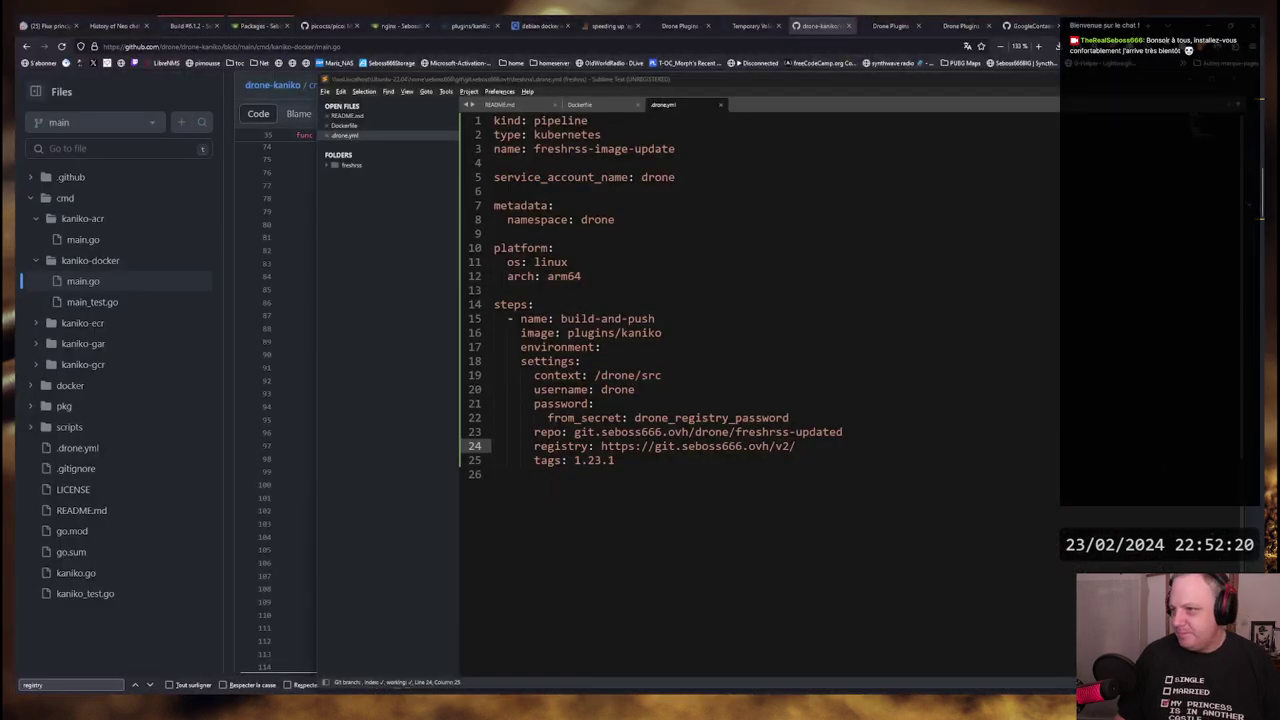
Switch to the terminal session that is in the freshrss git repository
{"action": "mouse_move", "coordinate": [131, 716]}
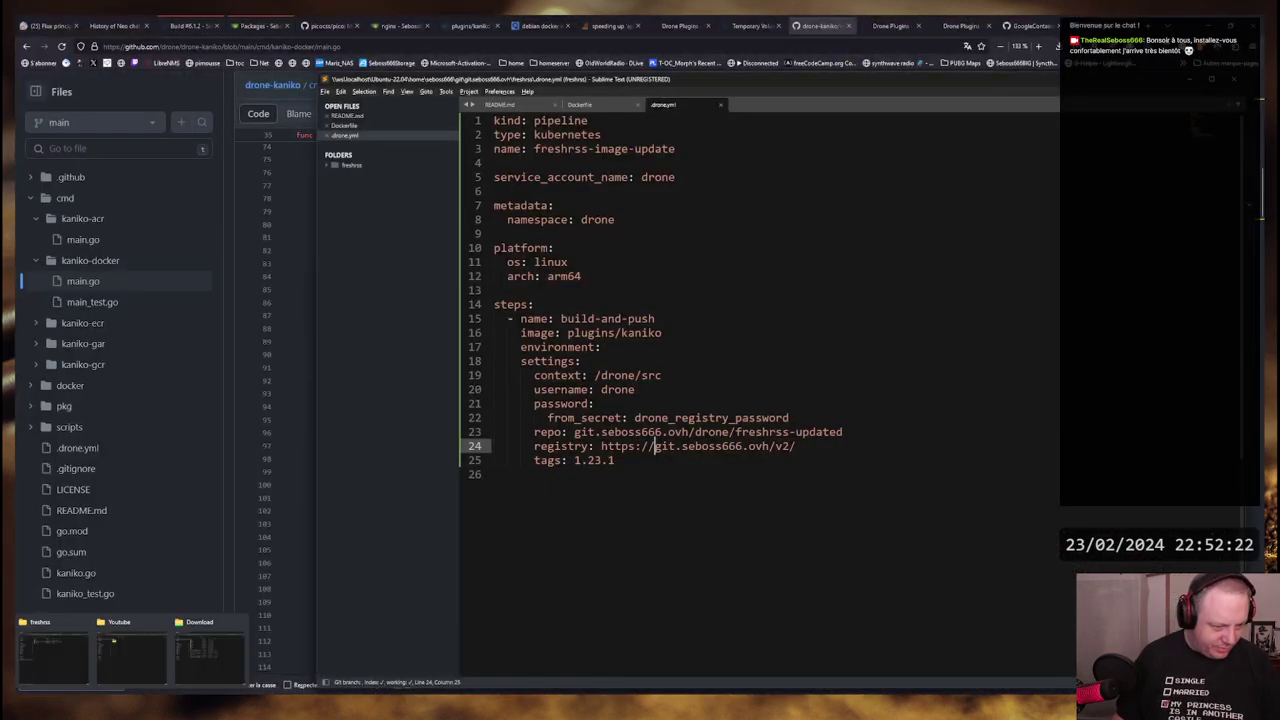
{"action": "key", "text": "alt+Tab"}
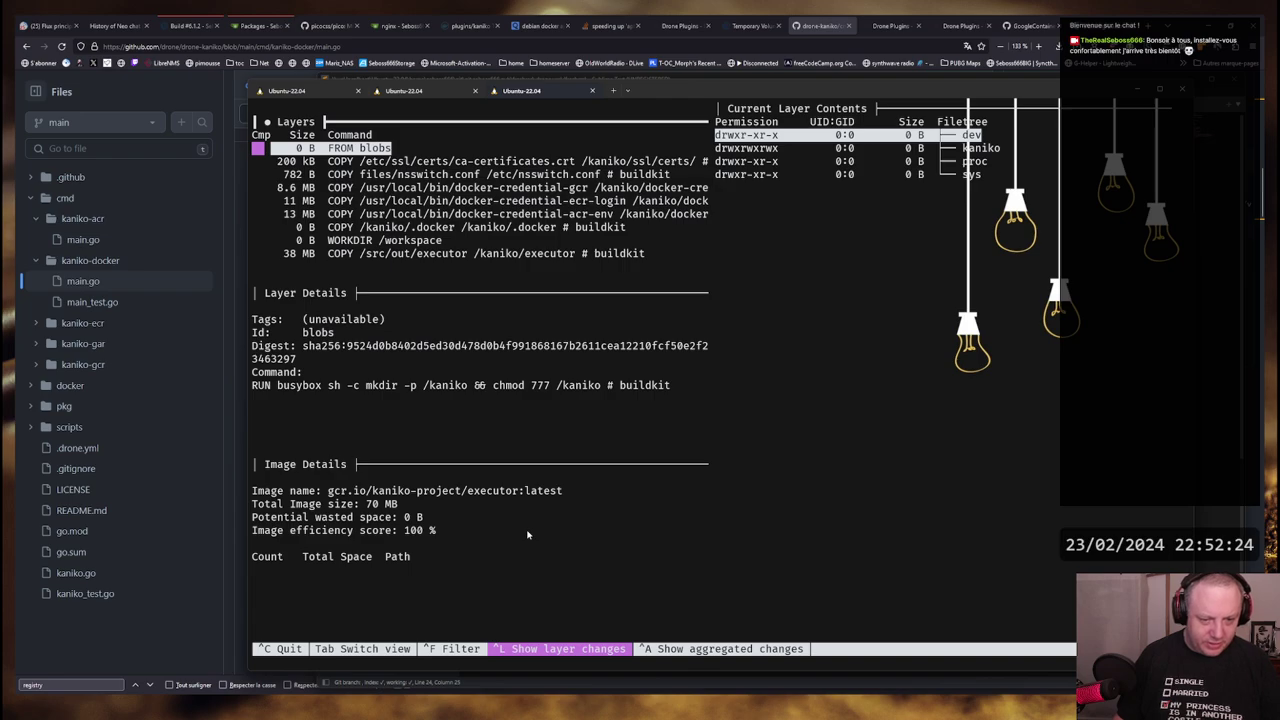
{"action": "key", "text": "ctrl+c"}
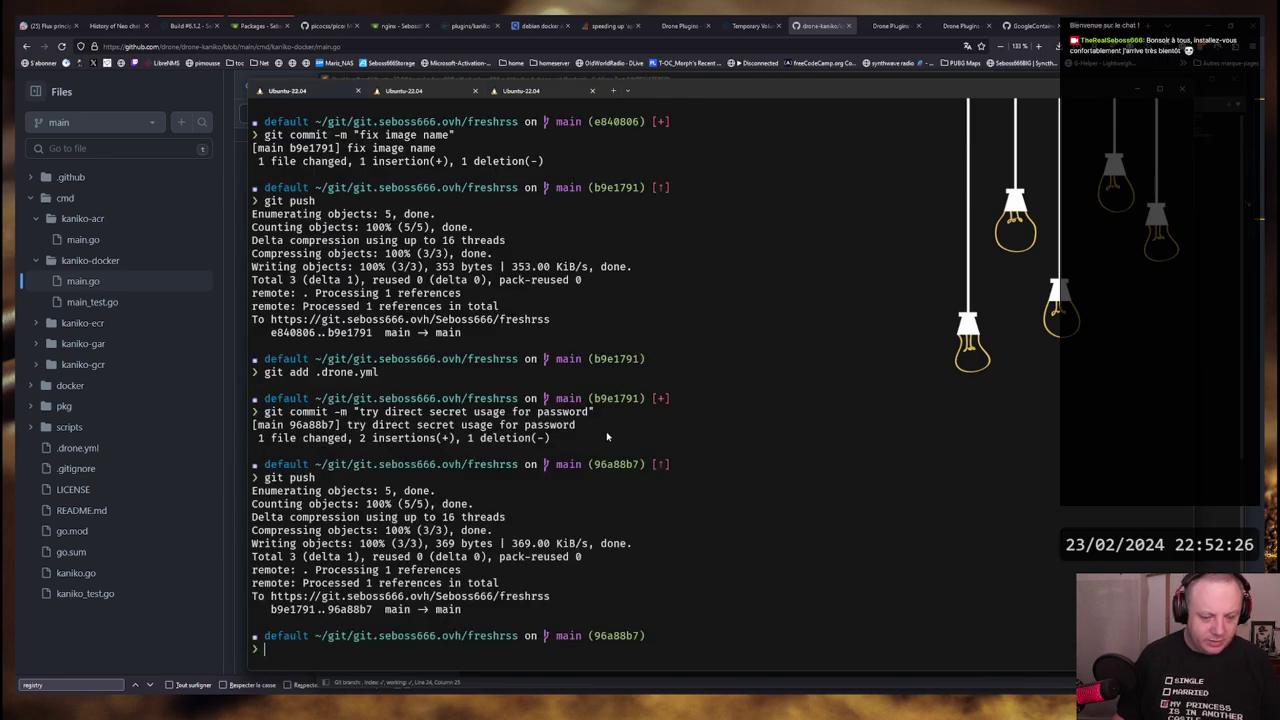
{"action": "type", "text": "gti status"}
{"action": "key", "text": "Return"}
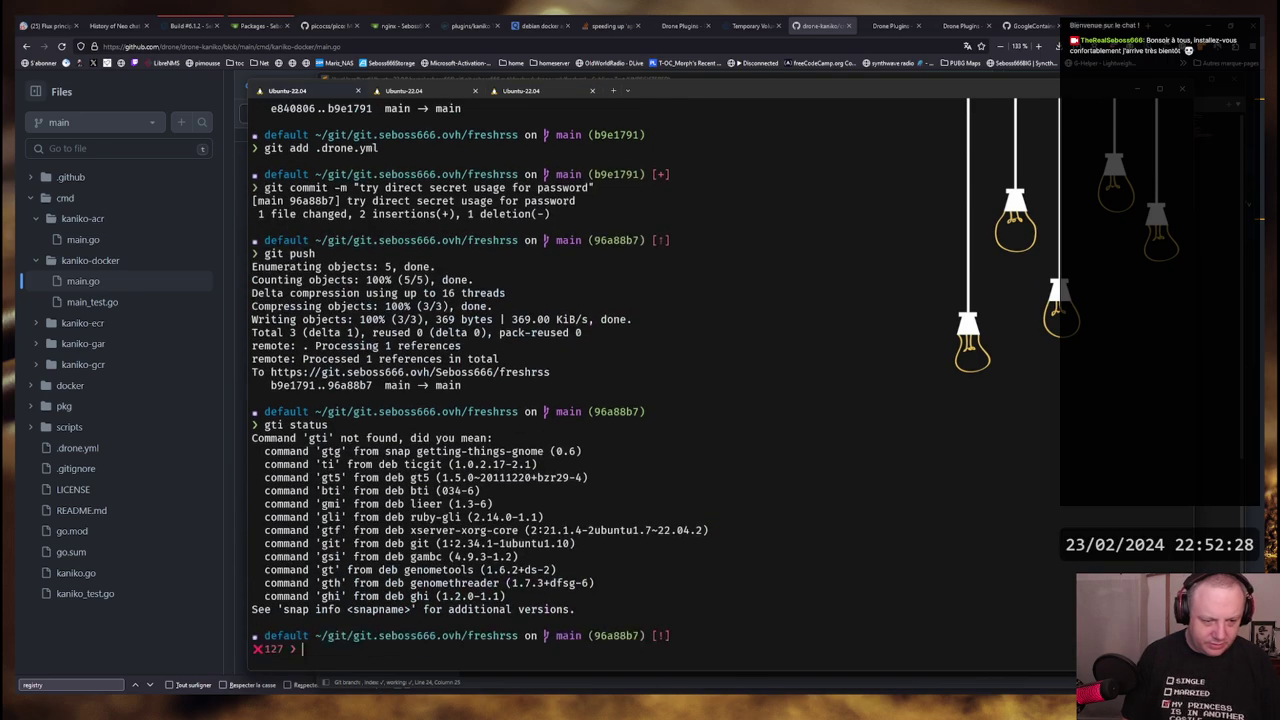
{"action": "key", "text": "Up"}
{"action": "key", "text": "Home"}
{"action": "key", "text": "Delete"}
{"action": "key", "text": "Right"}
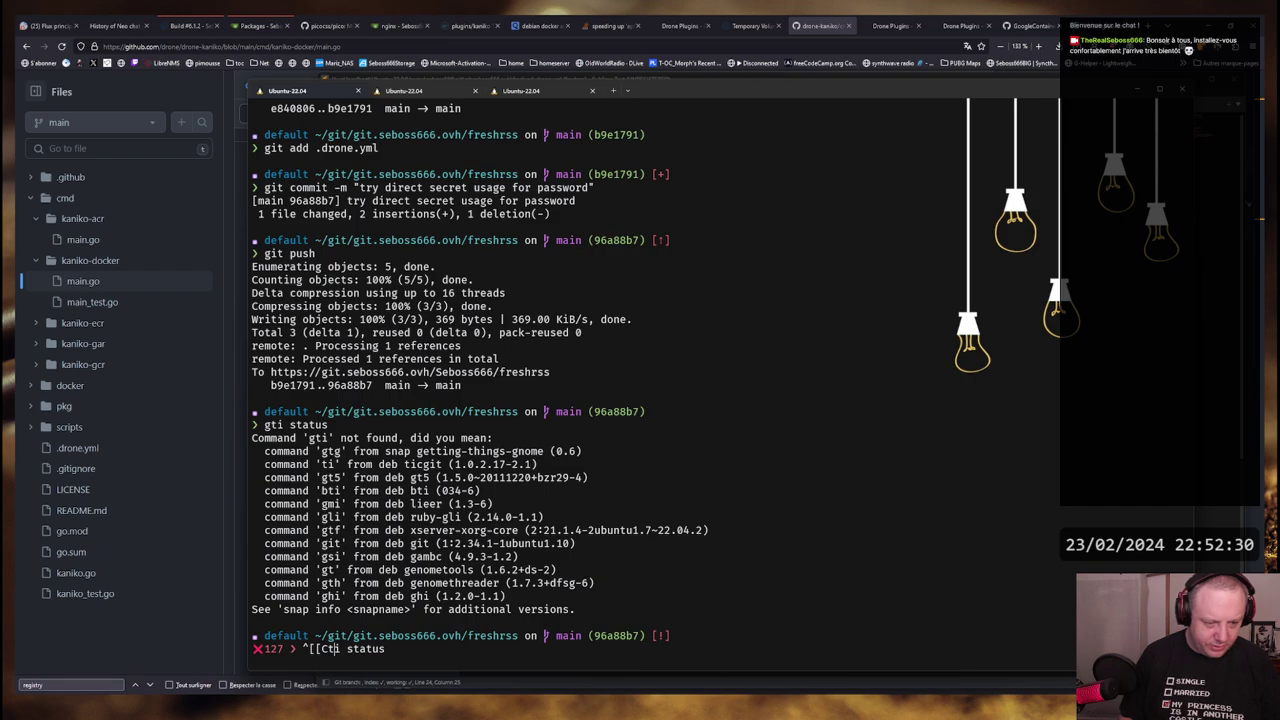
{"action": "key", "text": "ctrl+c"}
{"action": "key", "text": "ctrl+r"}
{"action": "type", "text": "stau"}
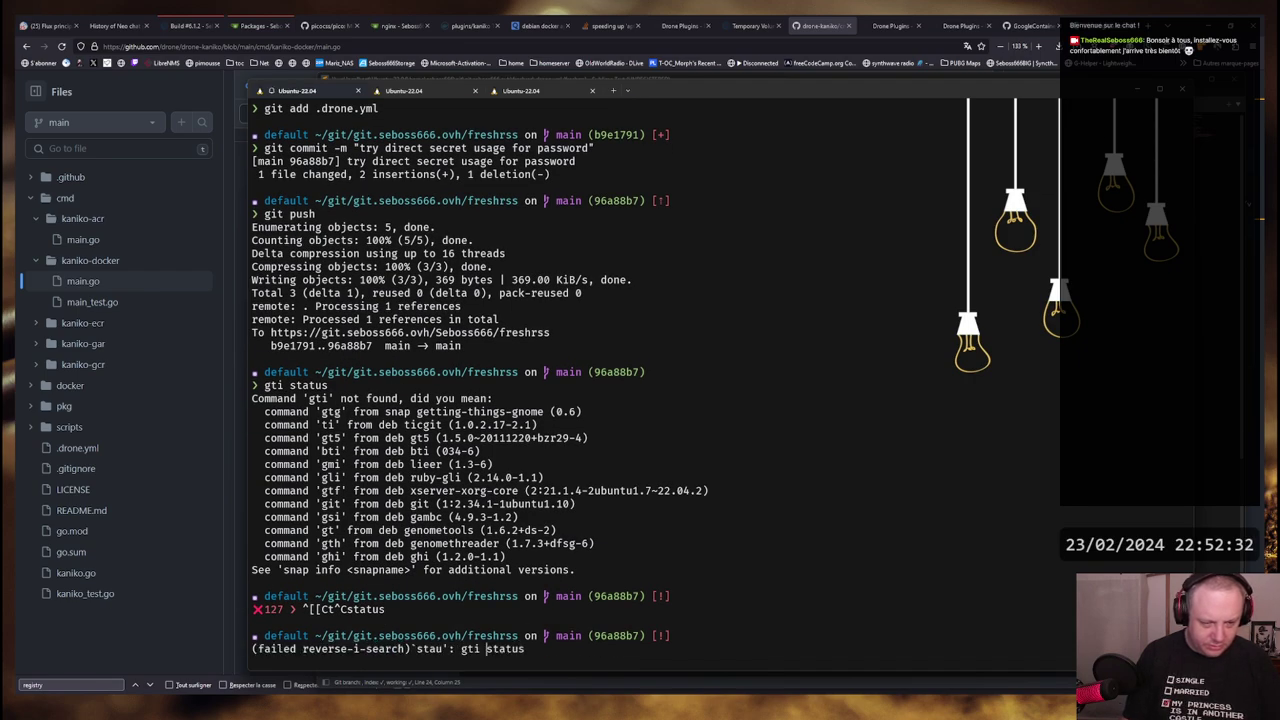
{"action": "key", "text": "ctrl+c"}
Recall the git status command from the shell history and run it in the freshrss repository
{"action": "key", "text": "ctrl+r"}
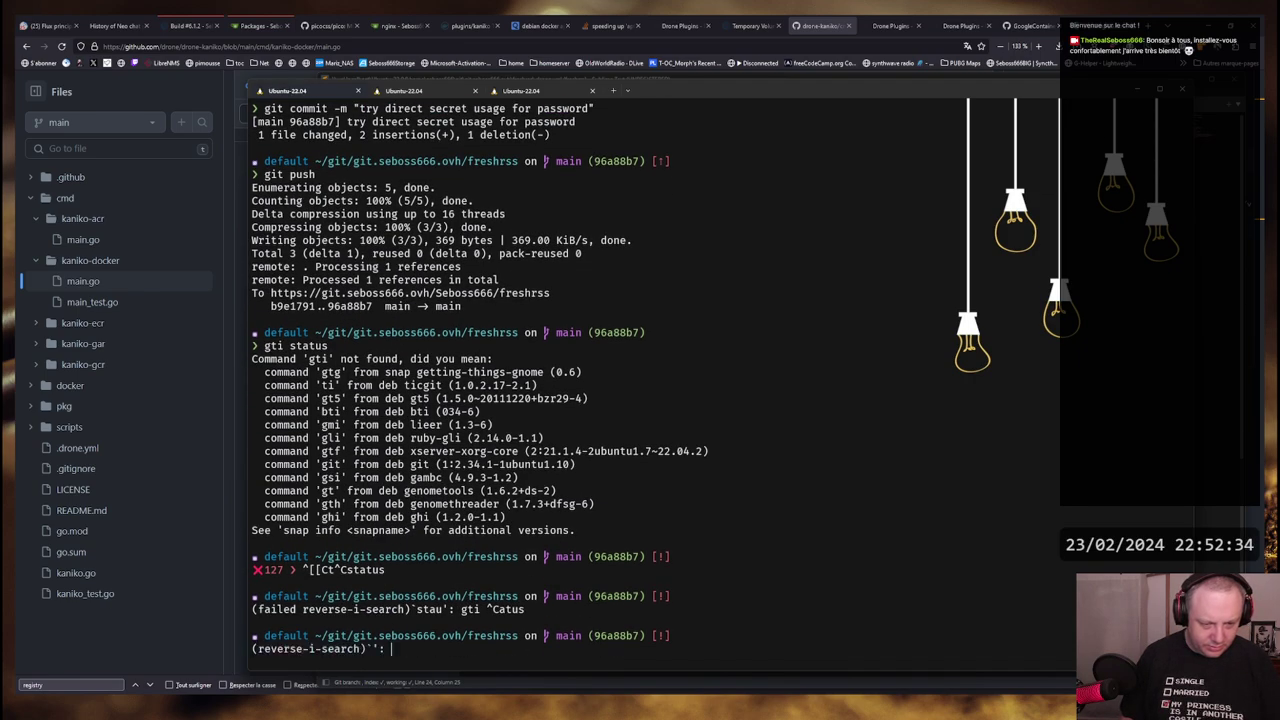
{"action": "type", "text": "statu"}
{"action": "key", "text": "ctrl+r"}
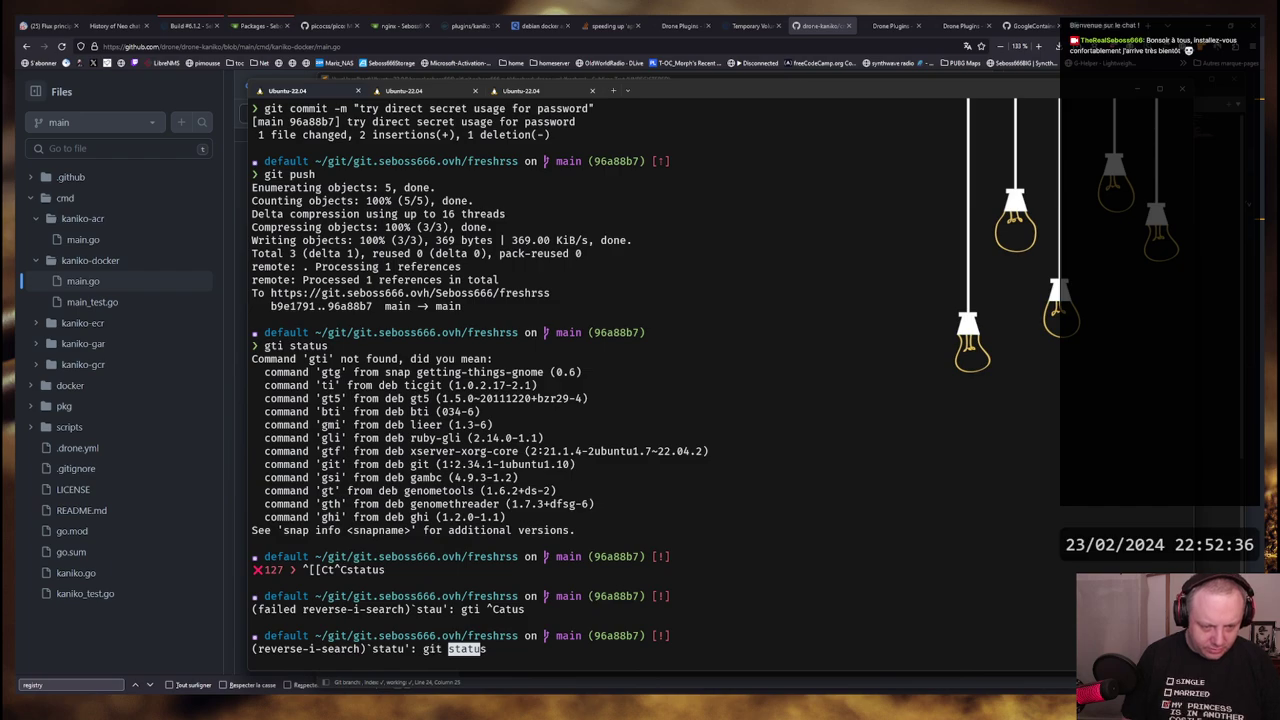
{"action": "key", "text": "Return"}
Stage .drone.yml by reusing the earlier git add command from the shell history
{"action": "type", "text": "git"}
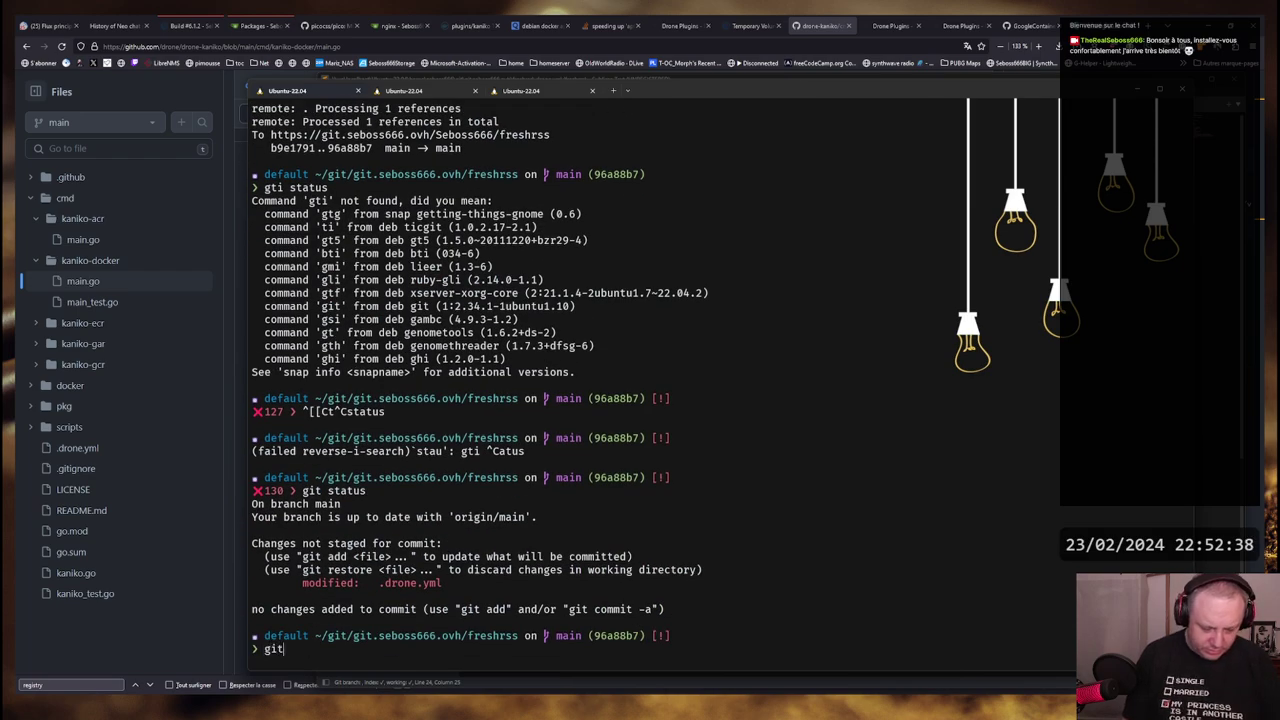
{"action": "key", "text": "BackSpace"}
{"action": "key", "text": "BackSpace"}
{"action": "key", "text": "BackSpace"}
{"action": "key", "text": "ctrl+r"}
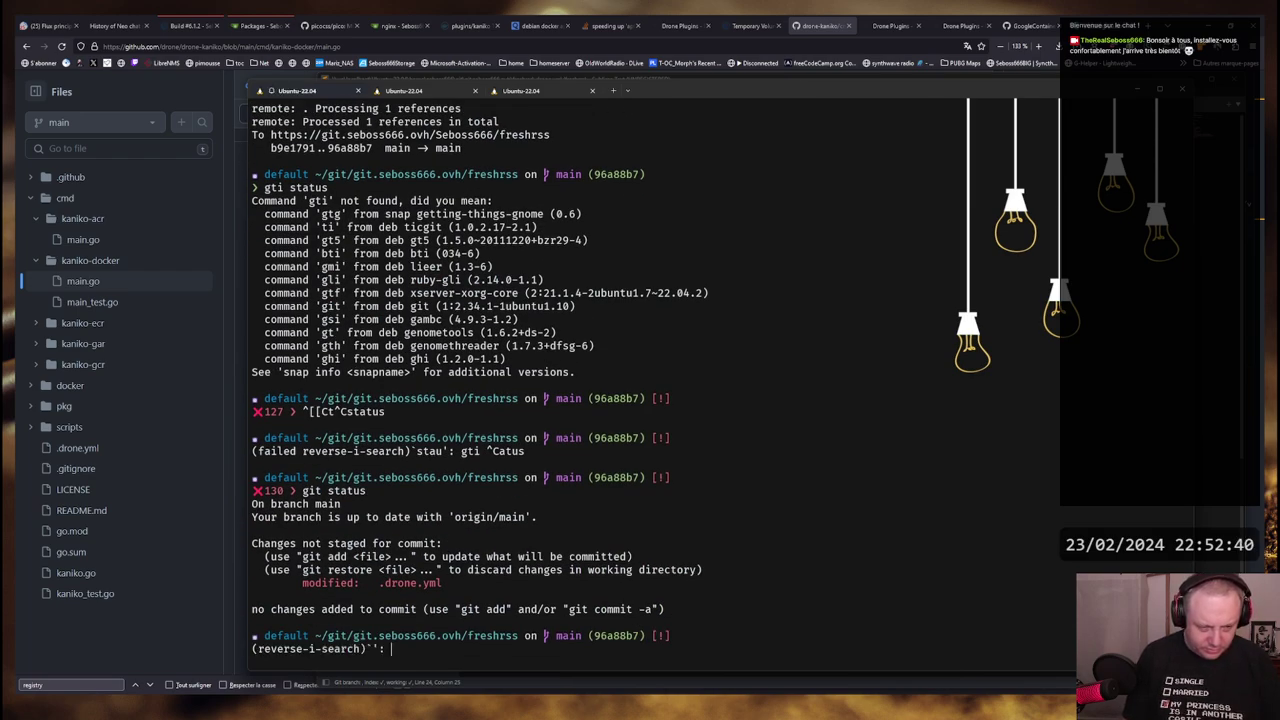
{"action": "type", "text": "add"}
{"action": "key", "text": "Return"}
{"action": "key", "text": "Return"}
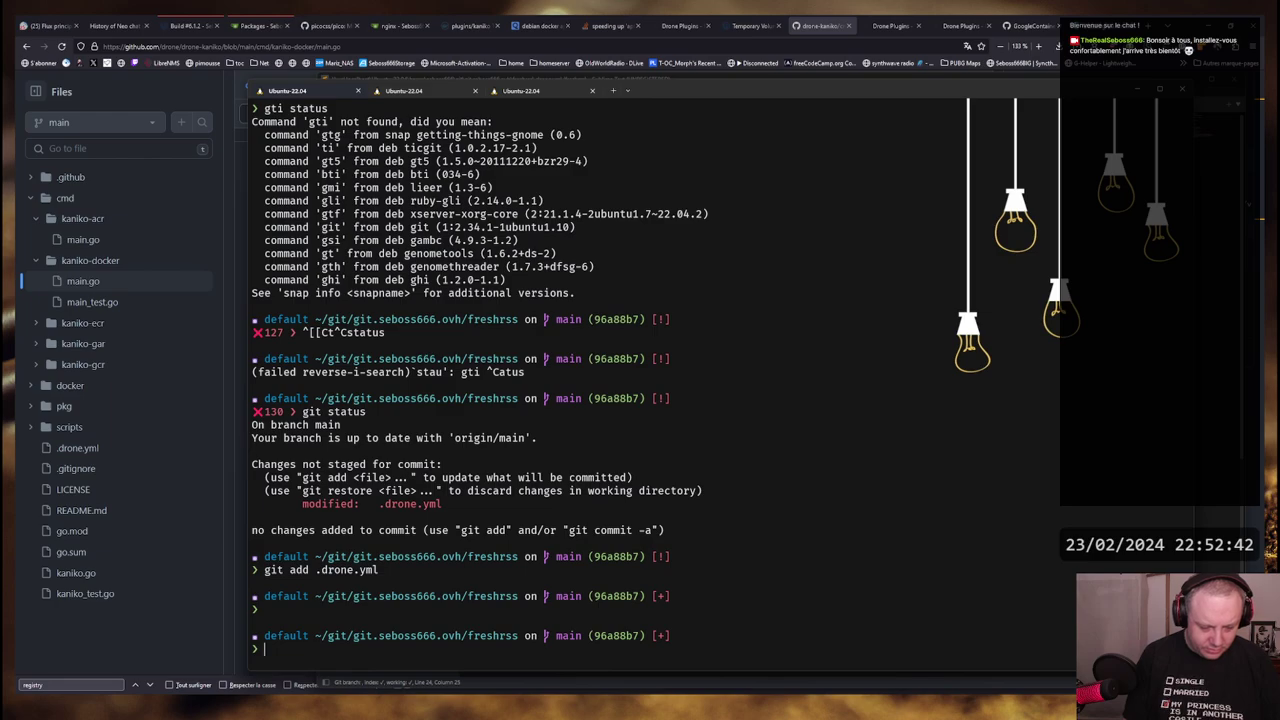
Commit the staged change with the message "try other settings for authentication" and push it to the remote
{"action": "type", "text": "git commit -"}
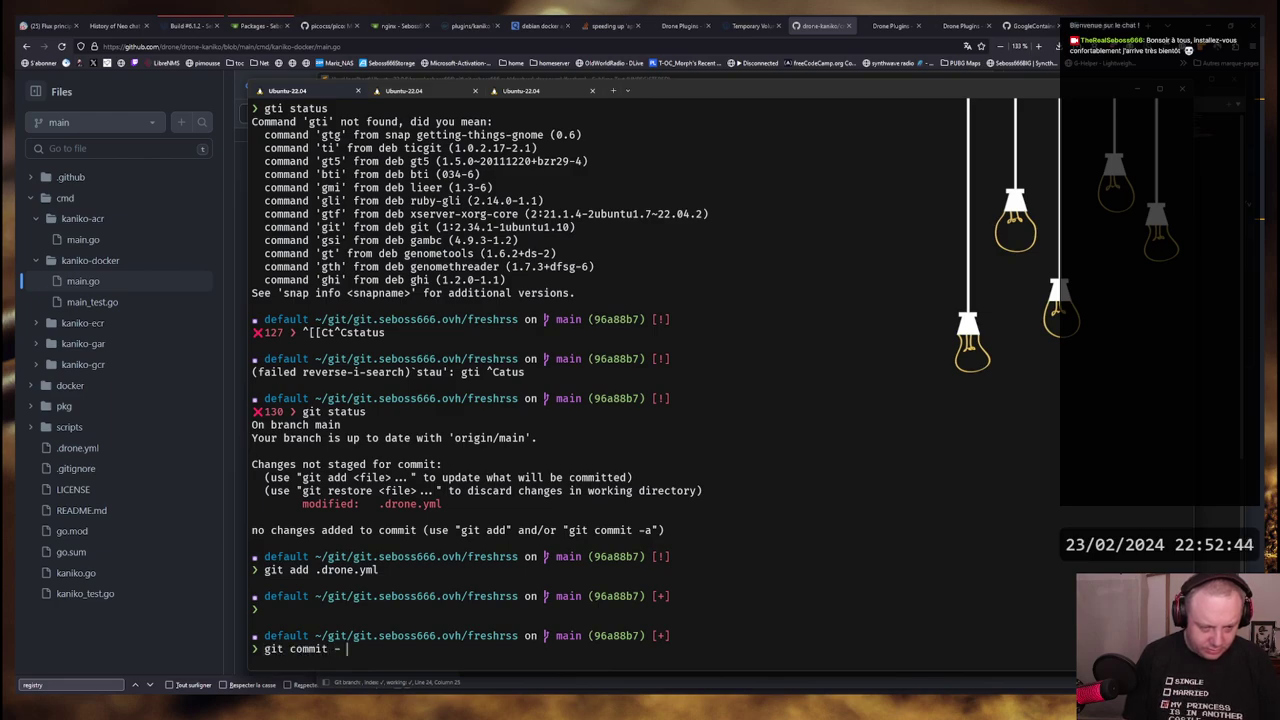
{"action": "type", "text": "m \""}
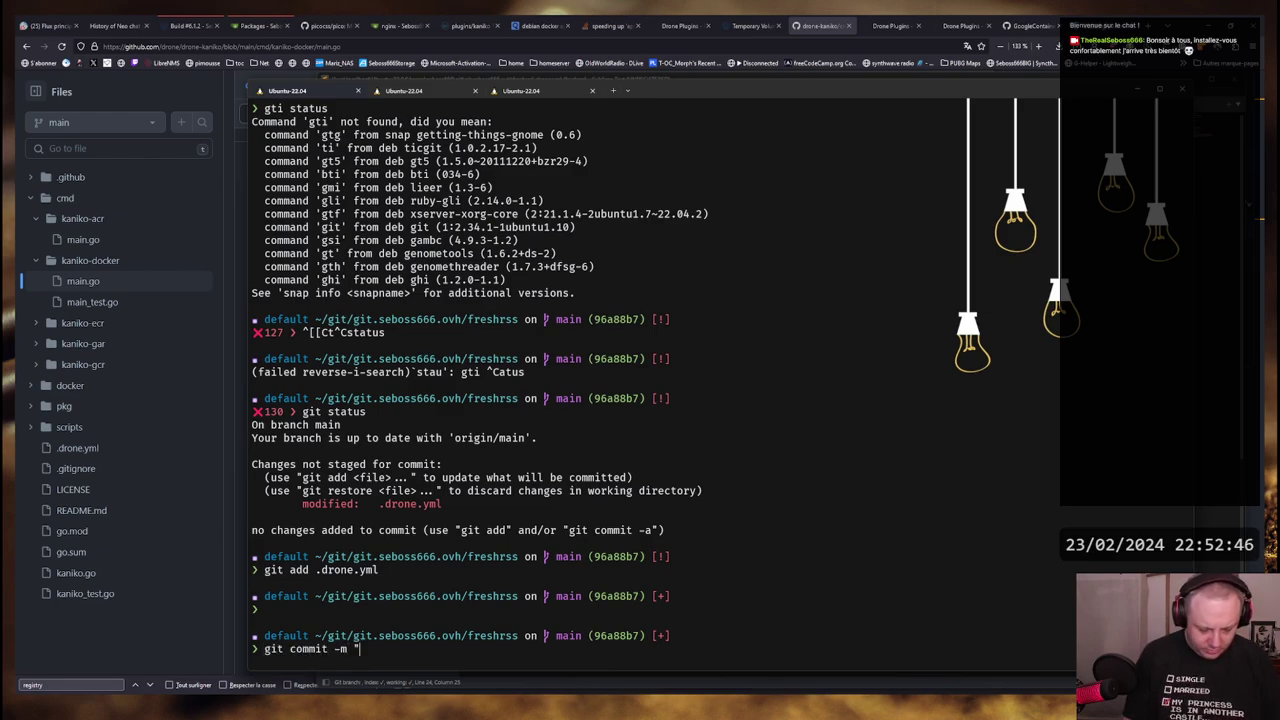
{"action": "type", "text": "try other"}
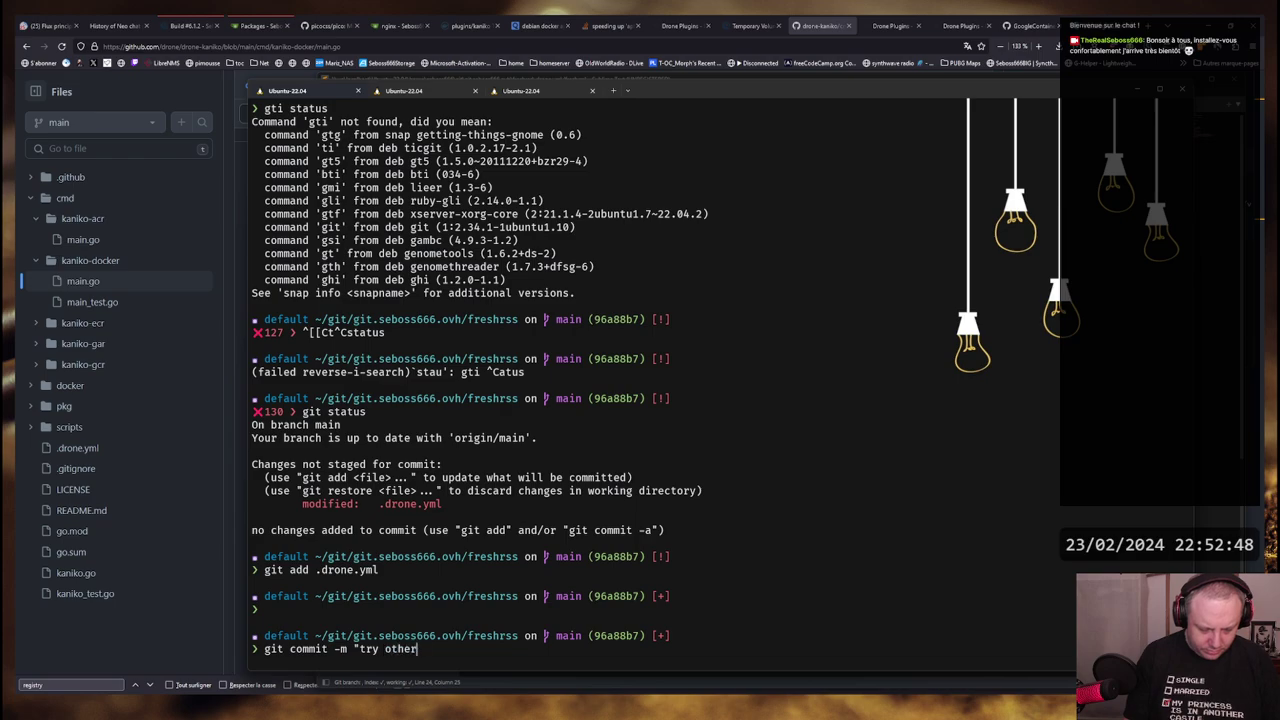
{"action": "type", "text": " settings for "}
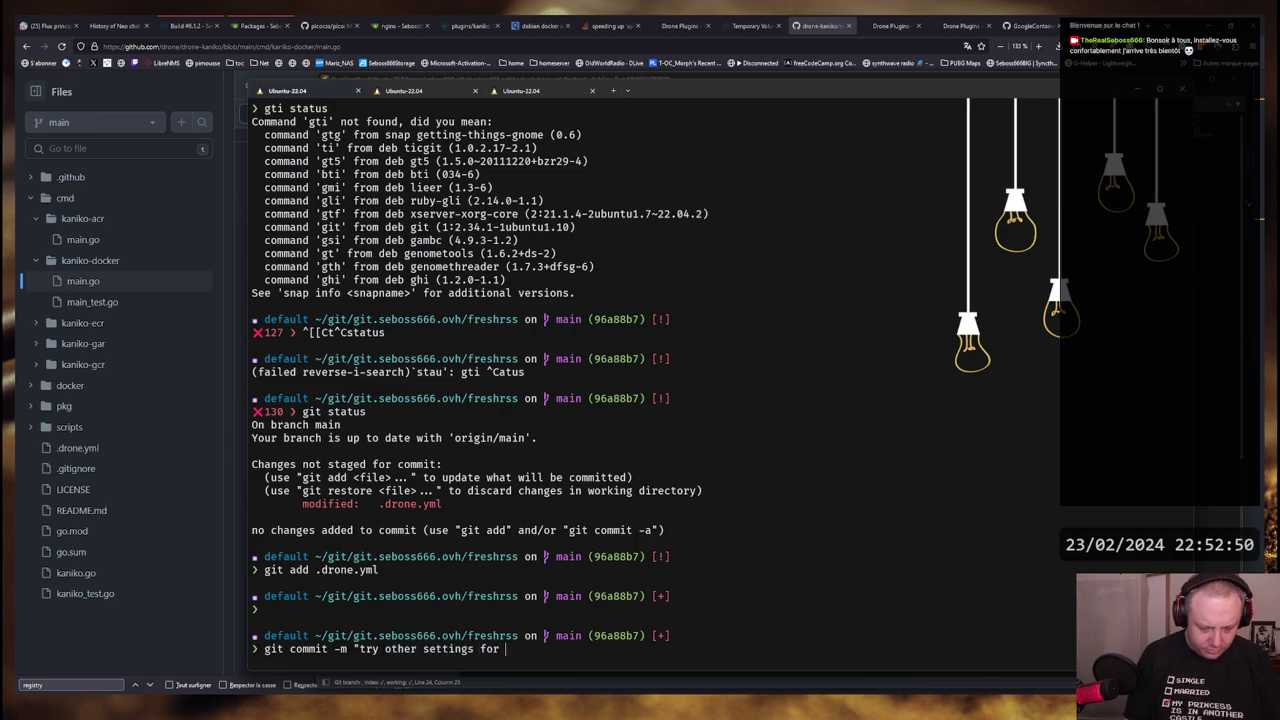
{"action": "type", "text": "authentication\""}
{"action": "key", "text": "Return"}
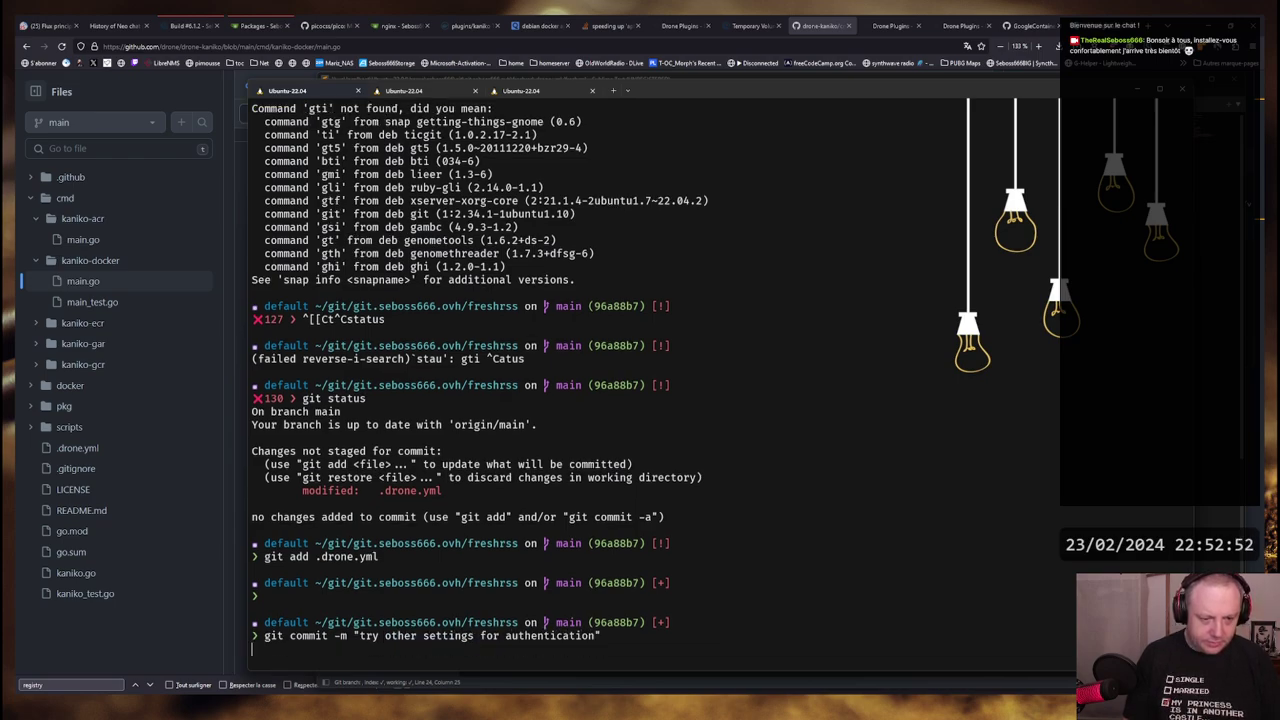
{"action": "type", "text": "git push"}
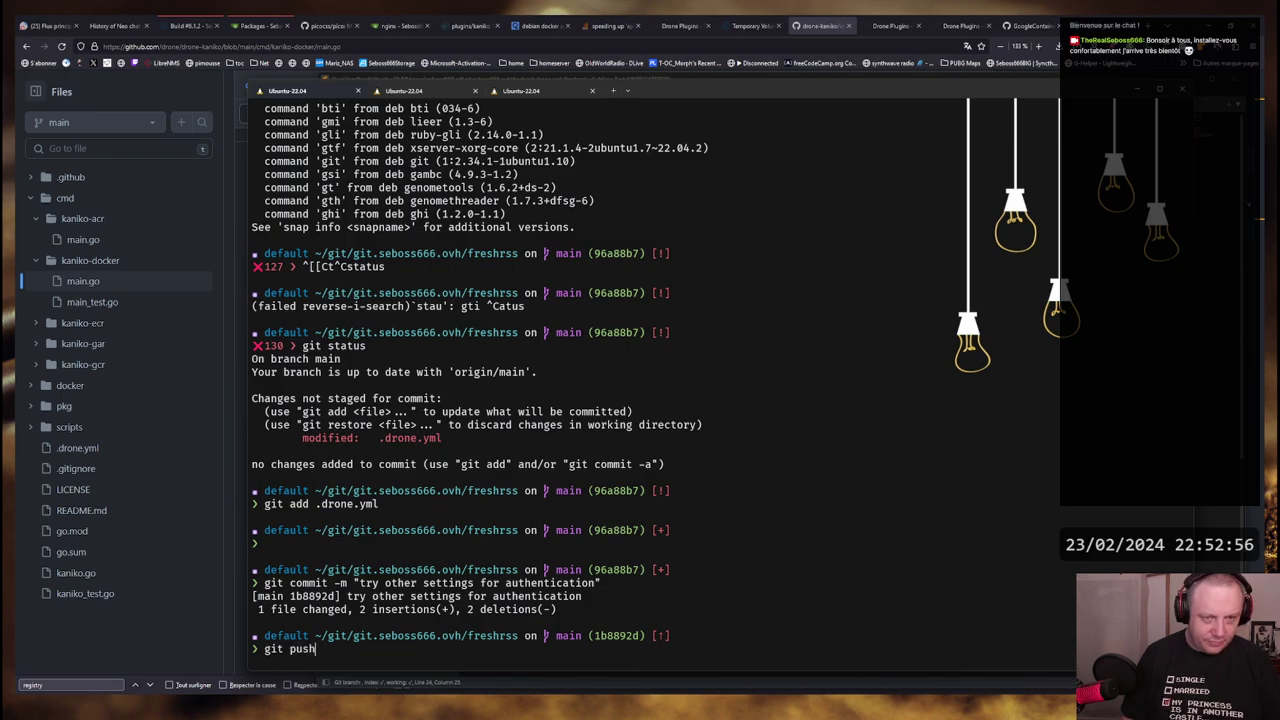
{"action": "key", "text": "Return"}
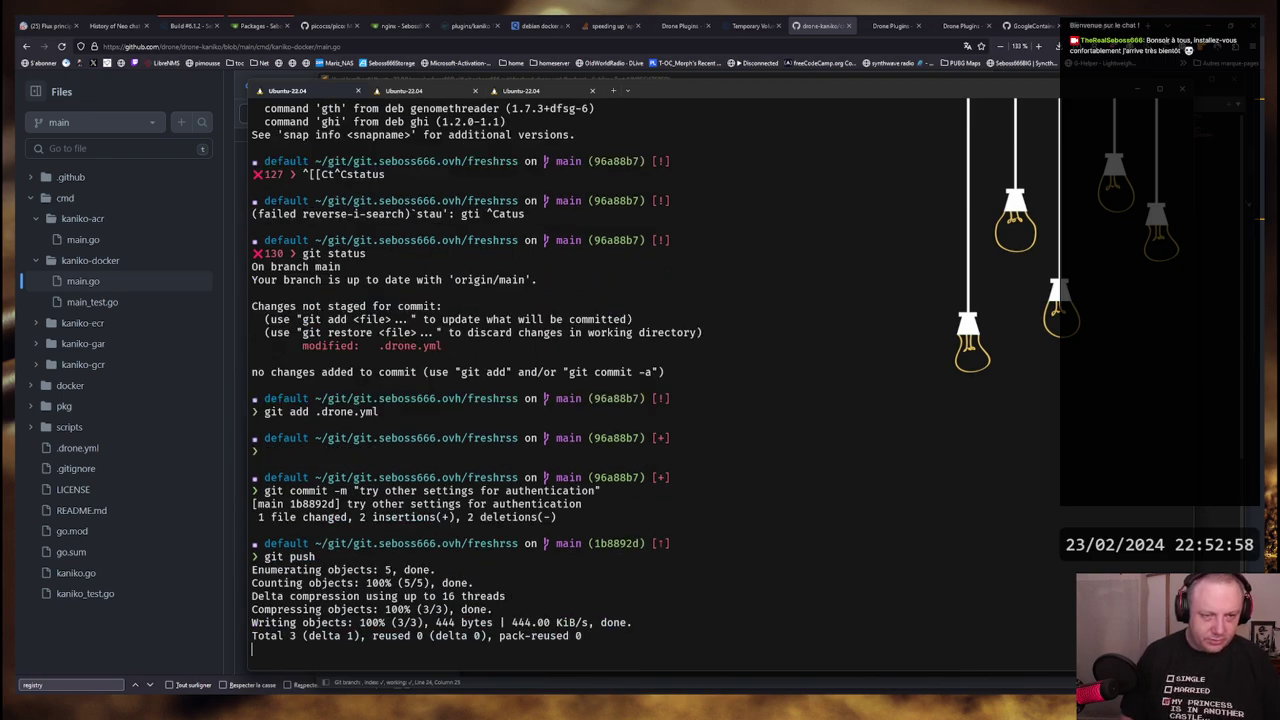
Go to the k9s session and return from the drone-runner logs to the pod list of the drone namespace
{"action": "key", "text": "ctrl+Page_Down"}
{"action": "key", "text": "ctrl+Tab"}
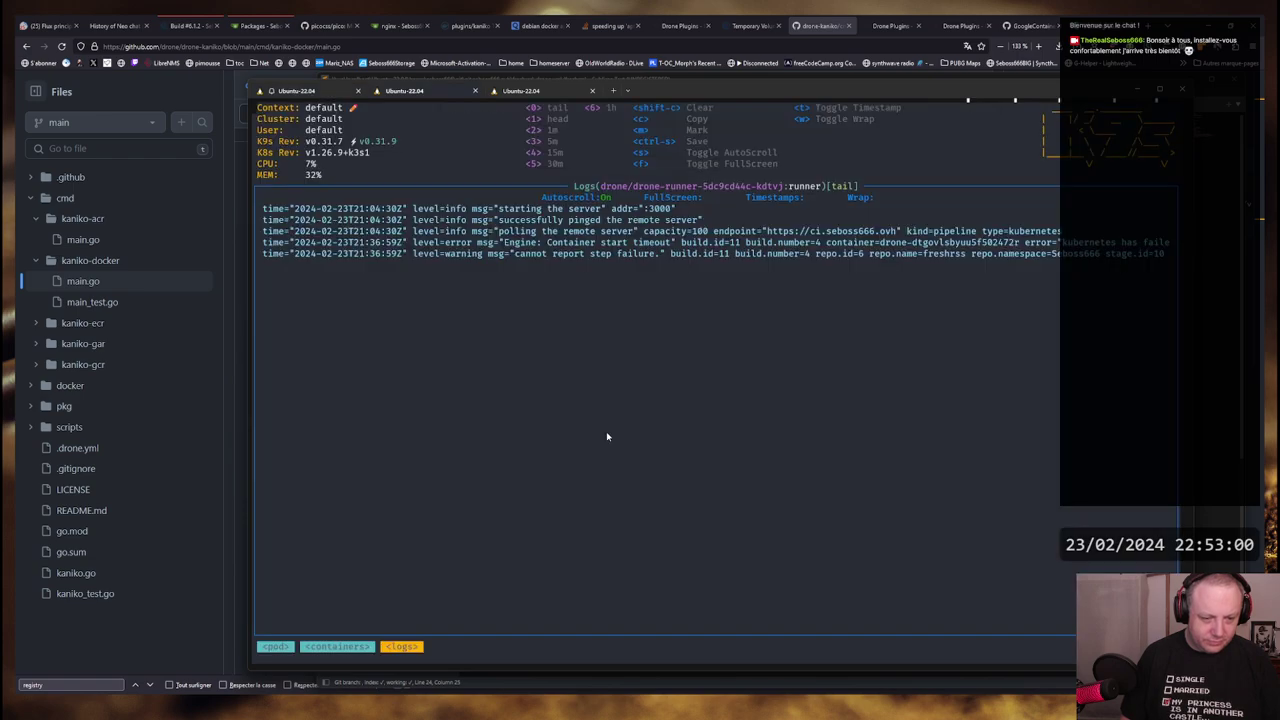
{"action": "key", "text": "Escape"}
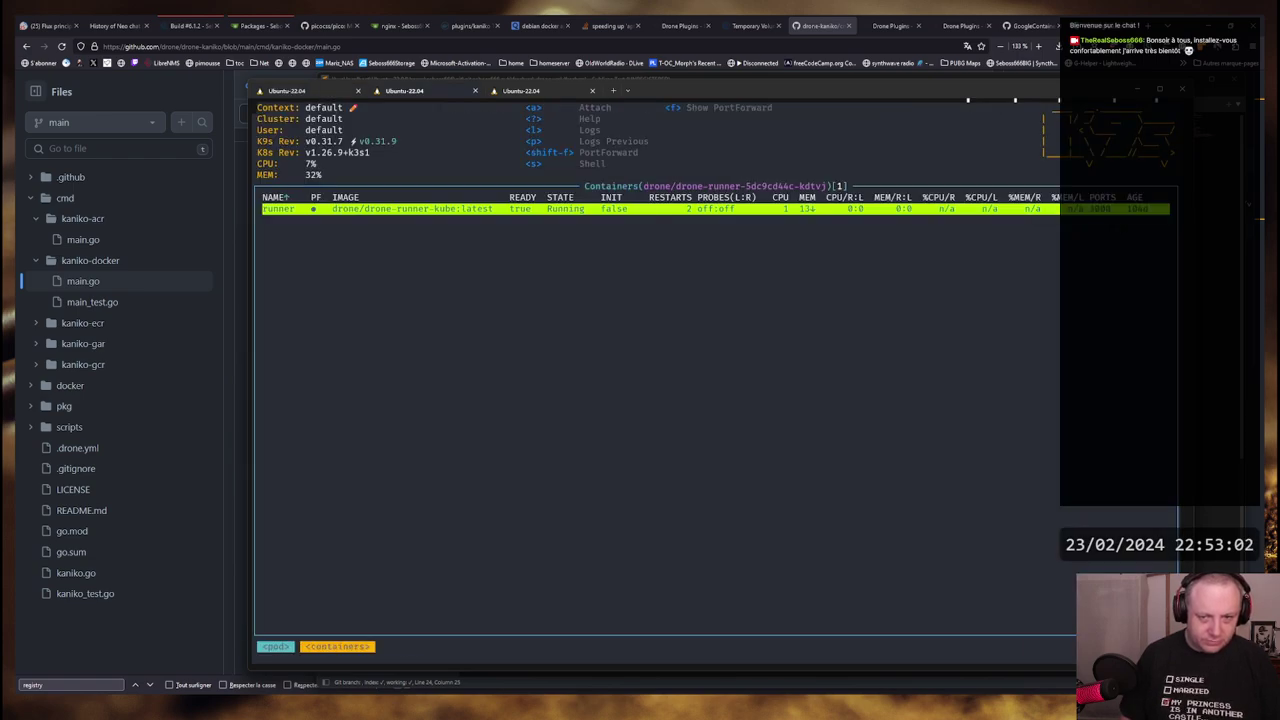
{"action": "key", "text": "Escape"}
{"action": "key", "text": "Up"}
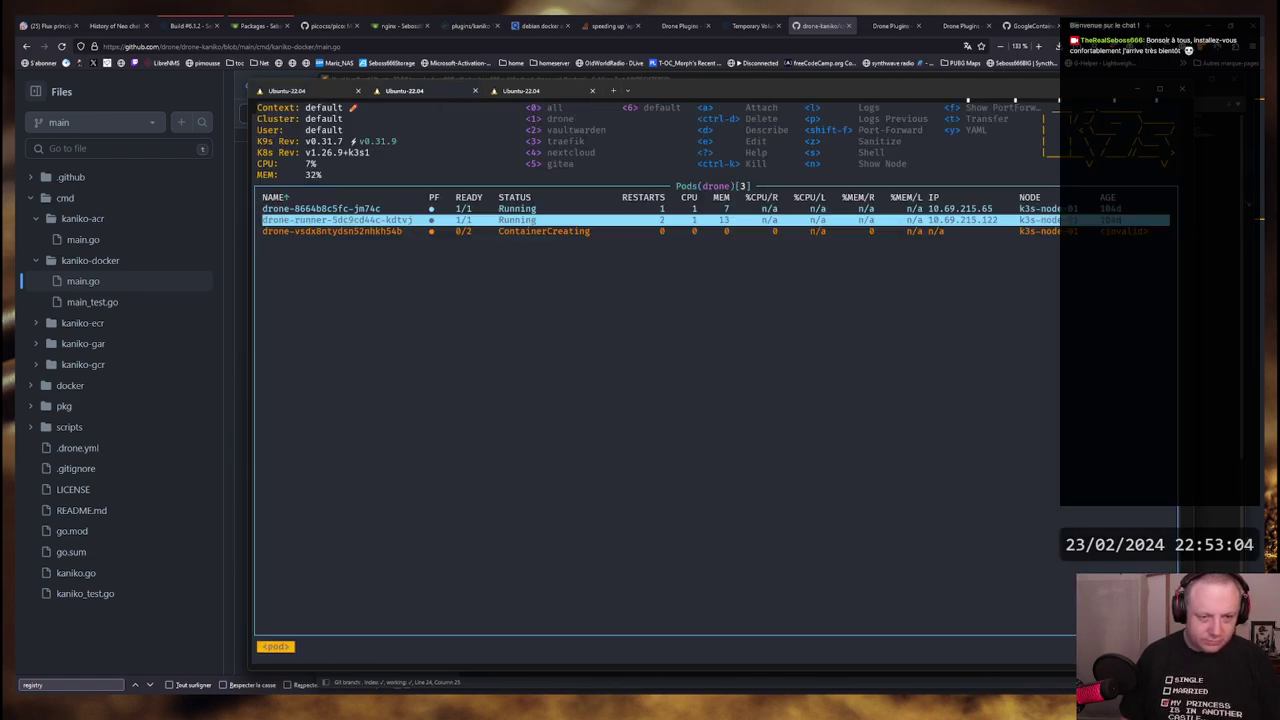
Open the logs of the kaniko plugin container in the newly created build pod
{"action": "key", "text": "Down"}
{"action": "key", "text": "Return"}
{"action": "key", "text": "Down"}
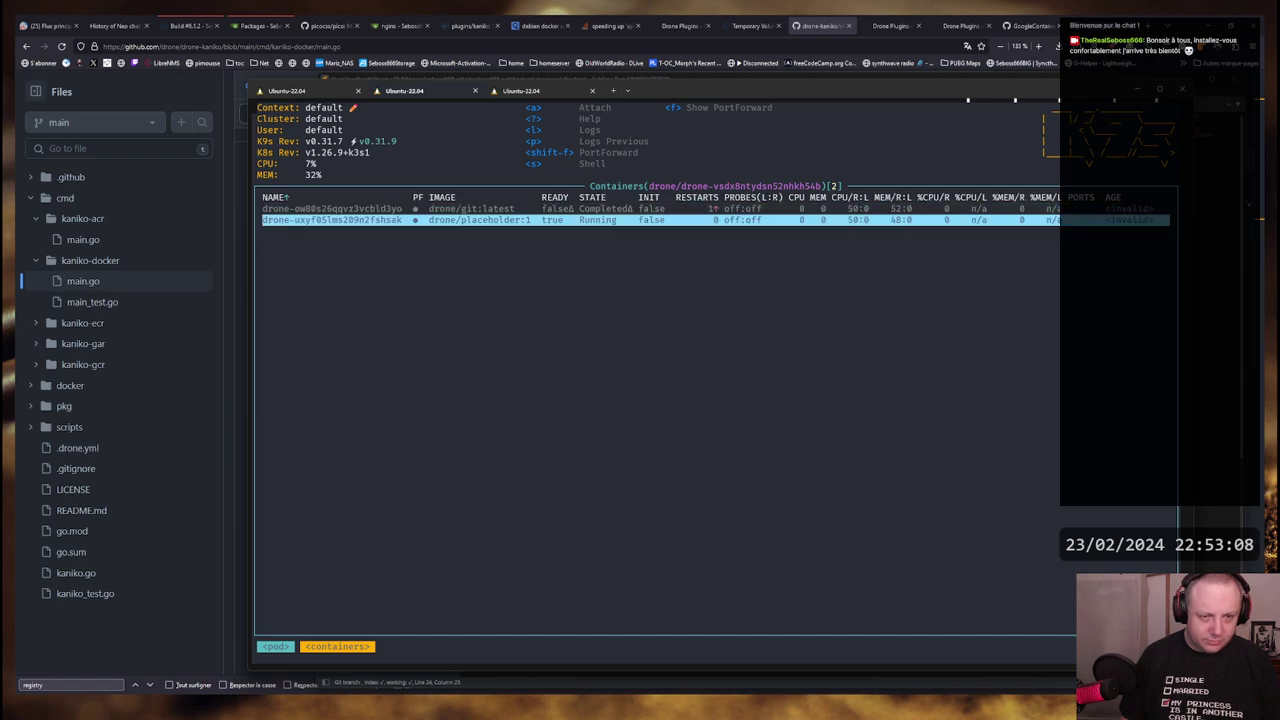
{"action": "key", "text": "l"}
{"action": "key", "text": "Escape"}
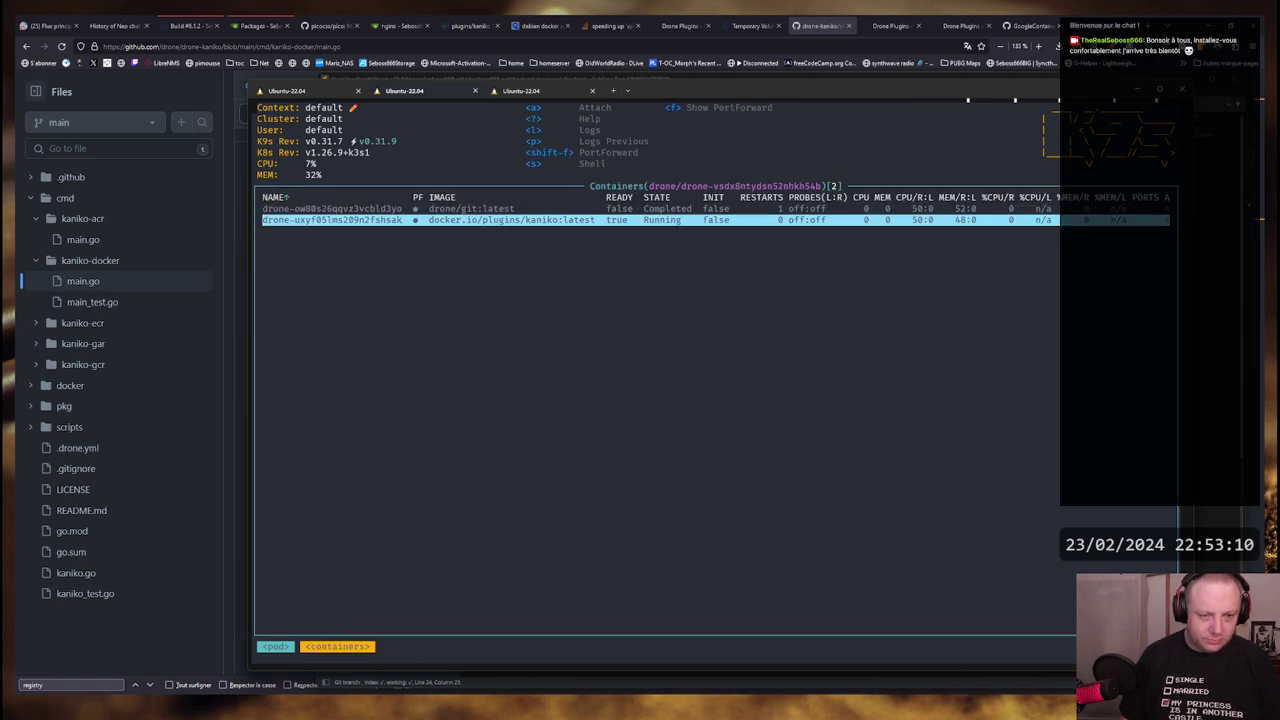
{"action": "key", "text": "l"}
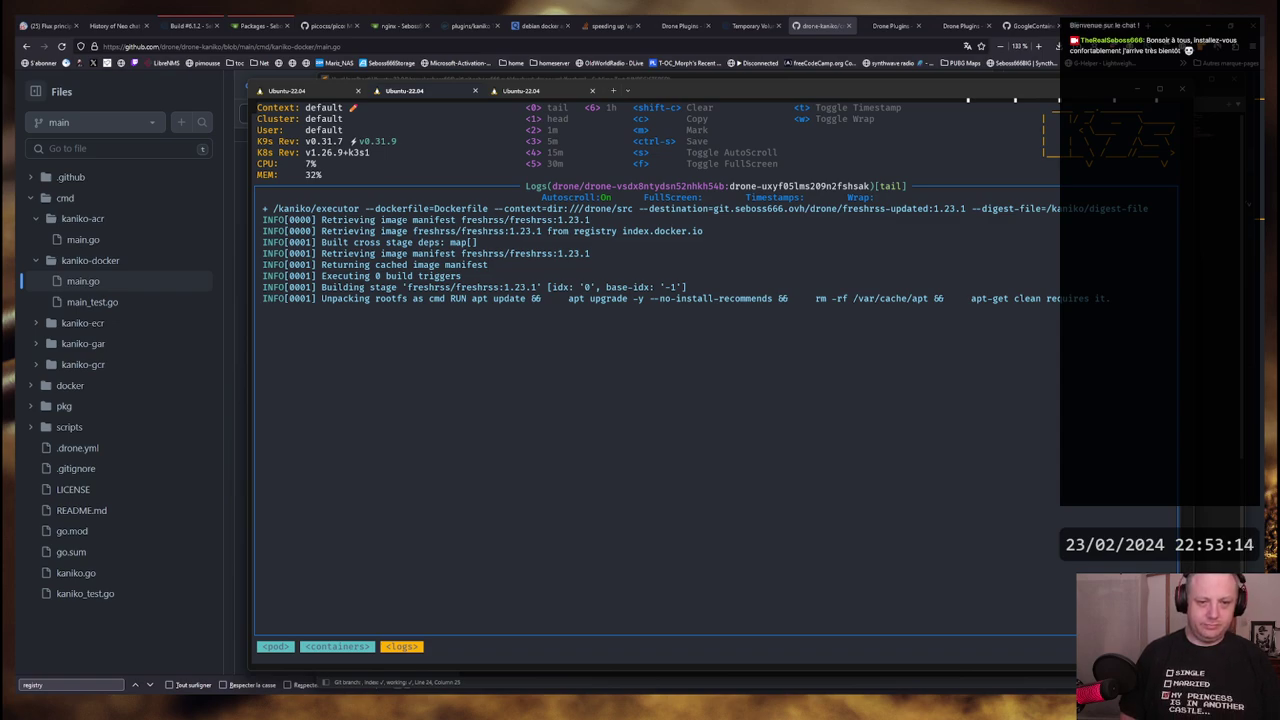
Switch to Drone in the browser and open the build-and-push log of freshrss build #7
{"action": "key", "text": "alt+Tab"}
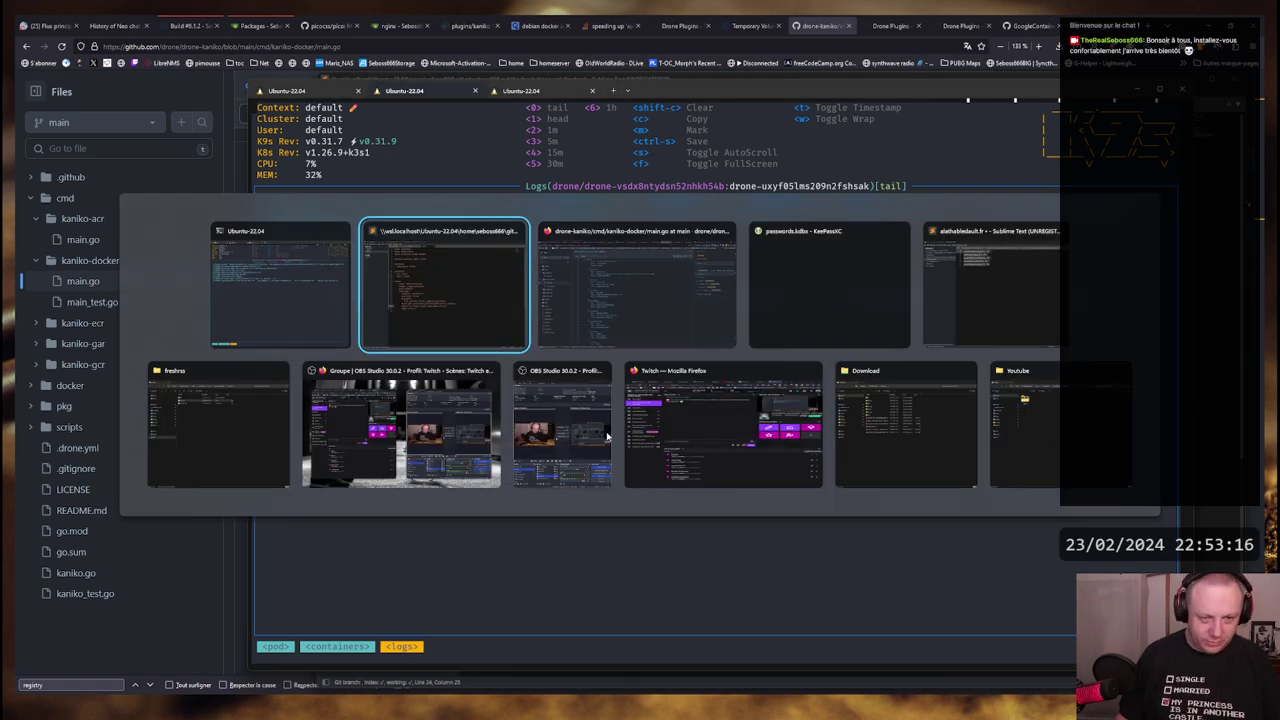
{"action": "key", "text": "alt+Tab"}
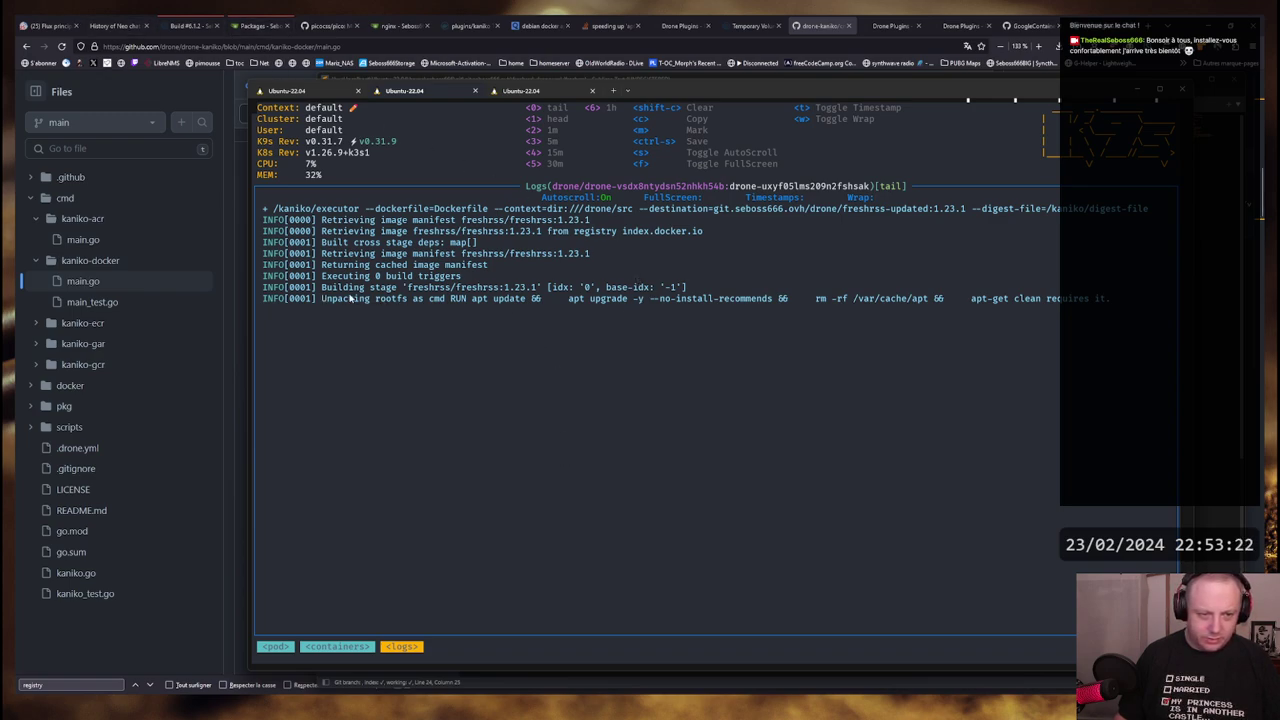
{"action": "left_click", "coordinate": [190, 25]}
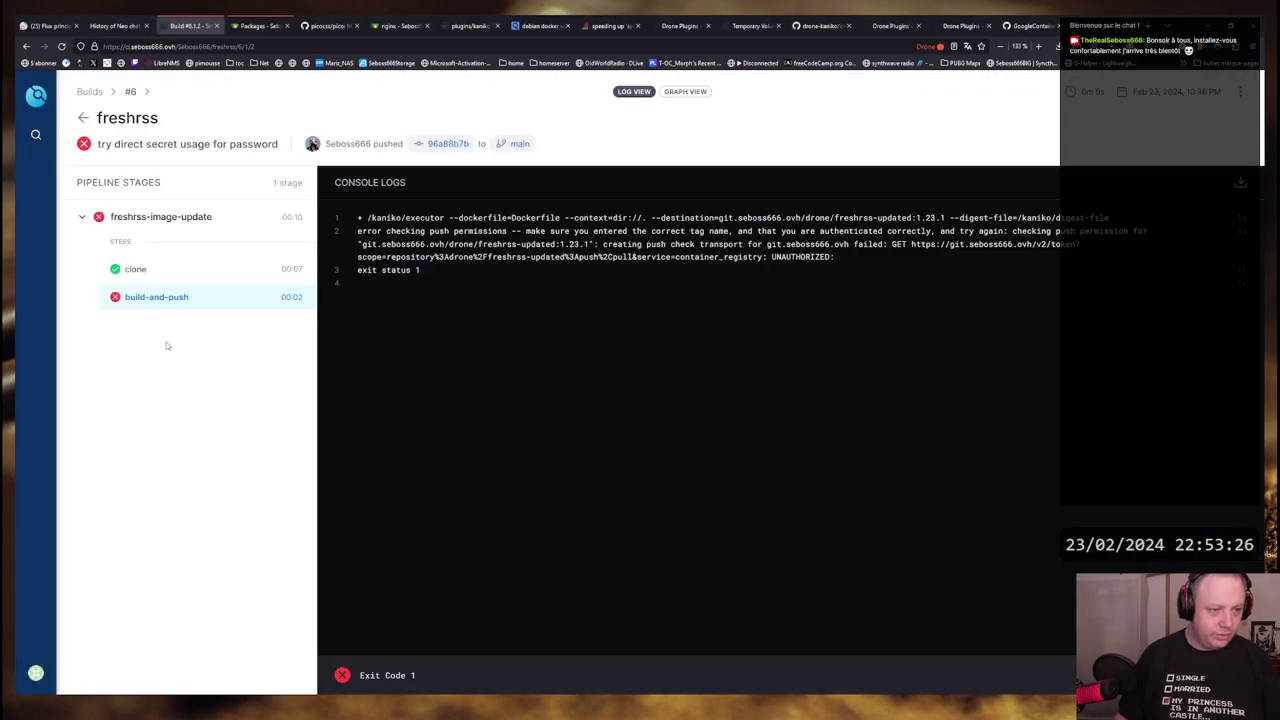
{"action": "left_click", "coordinate": [86, 118]}
{"action": "left_click", "coordinate": [235, 470]}
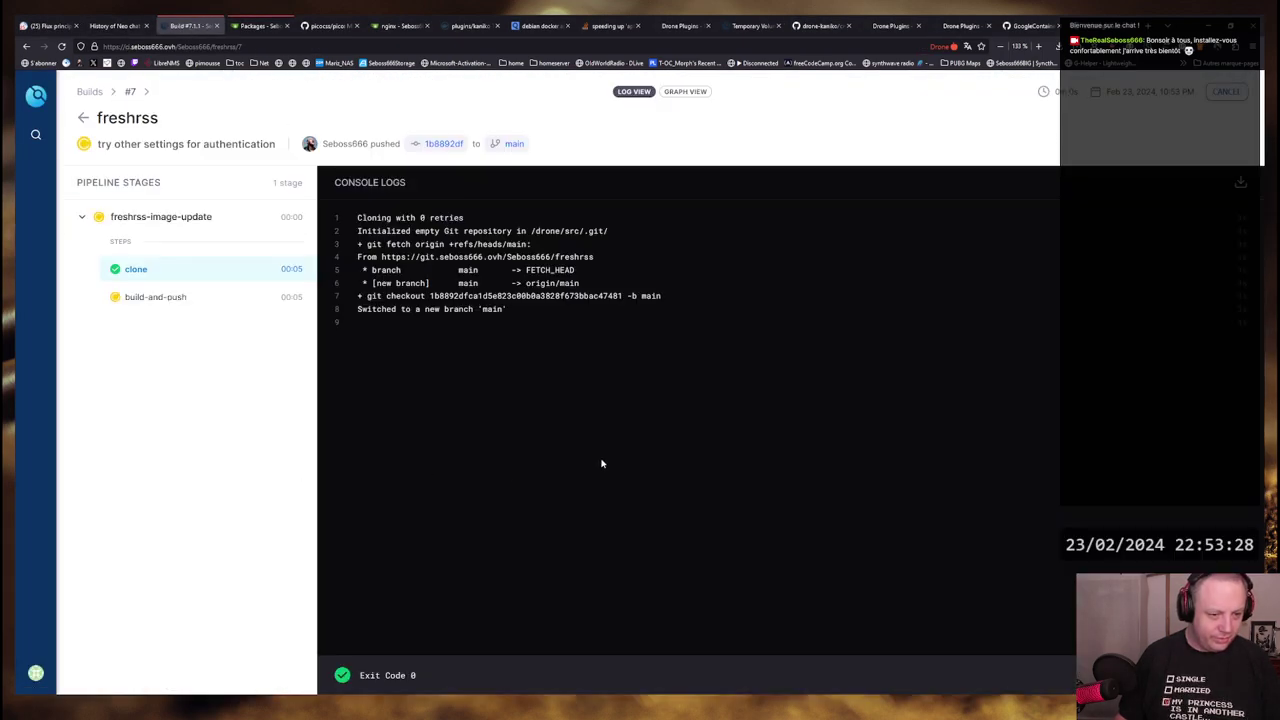
{"action": "left_click", "coordinate": [177, 300]}
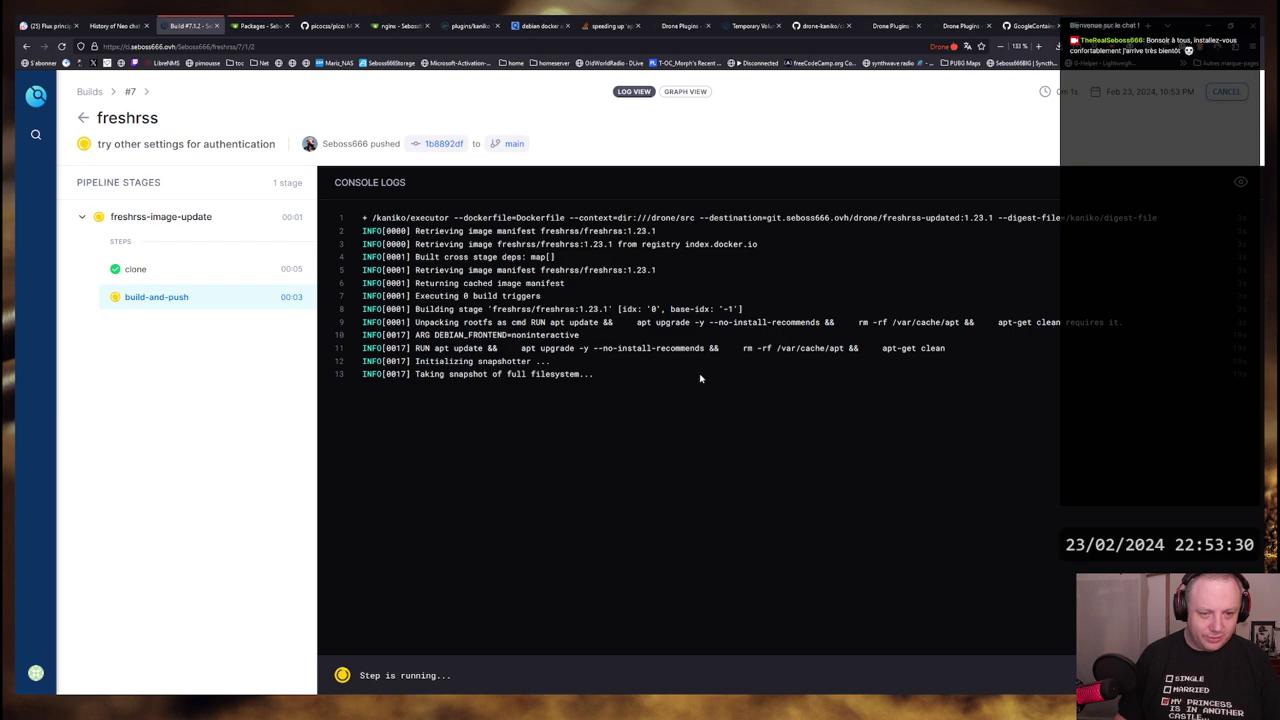
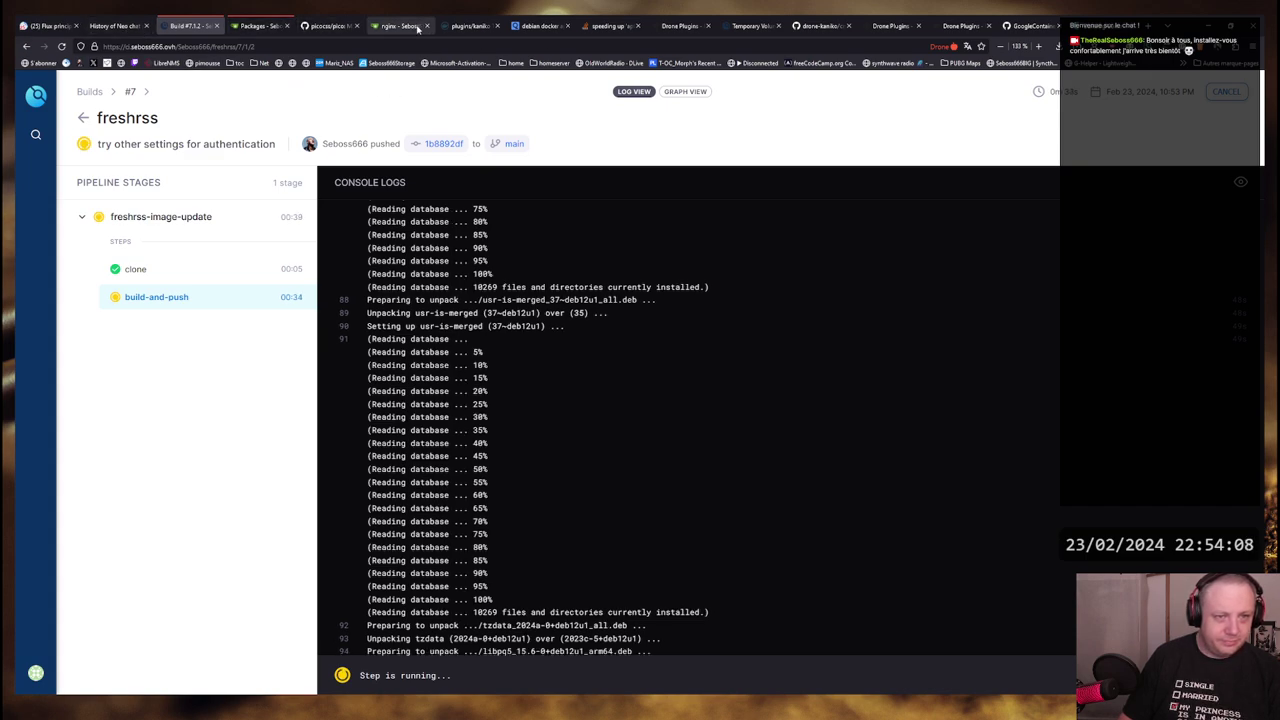
Open the Docker Hub tags page of freshrss/freshrss in its own tab and look through the available image tags
{"action": "left_click", "coordinate": [466, 26]}
{"action": "right_click", "coordinate": [27, 48]}
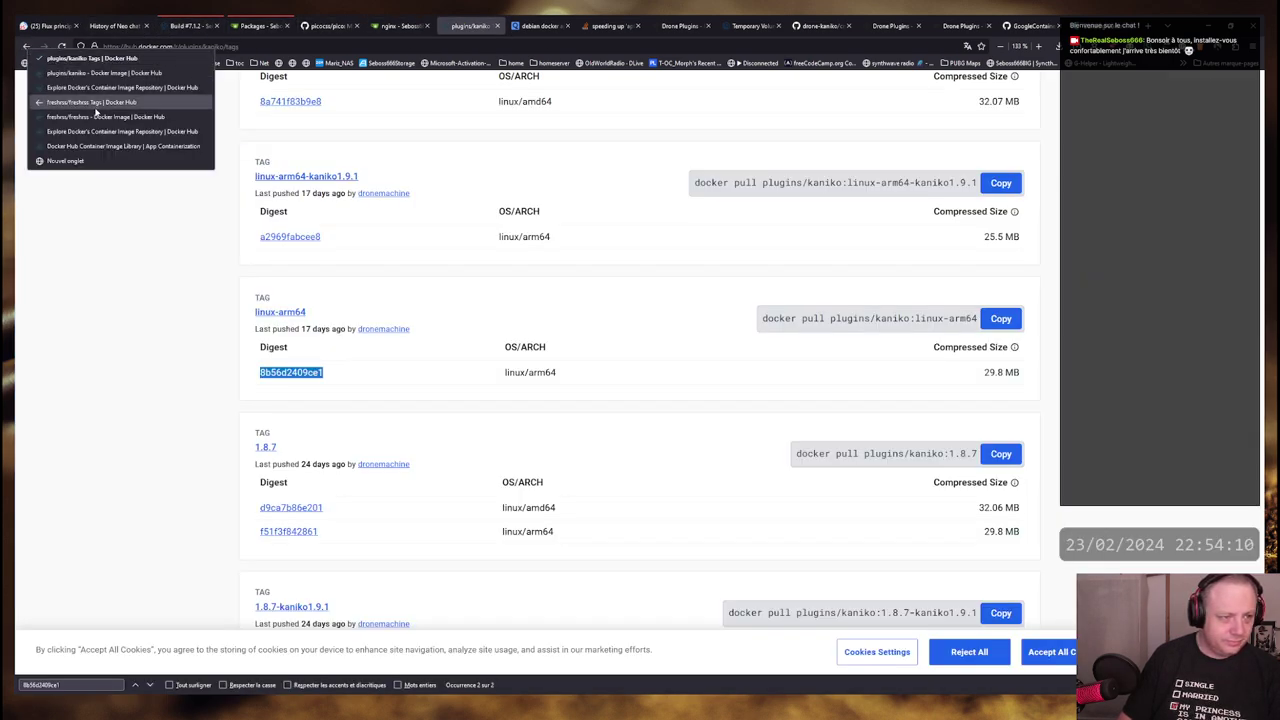
{"action": "left_click", "coordinate": [90, 101]}
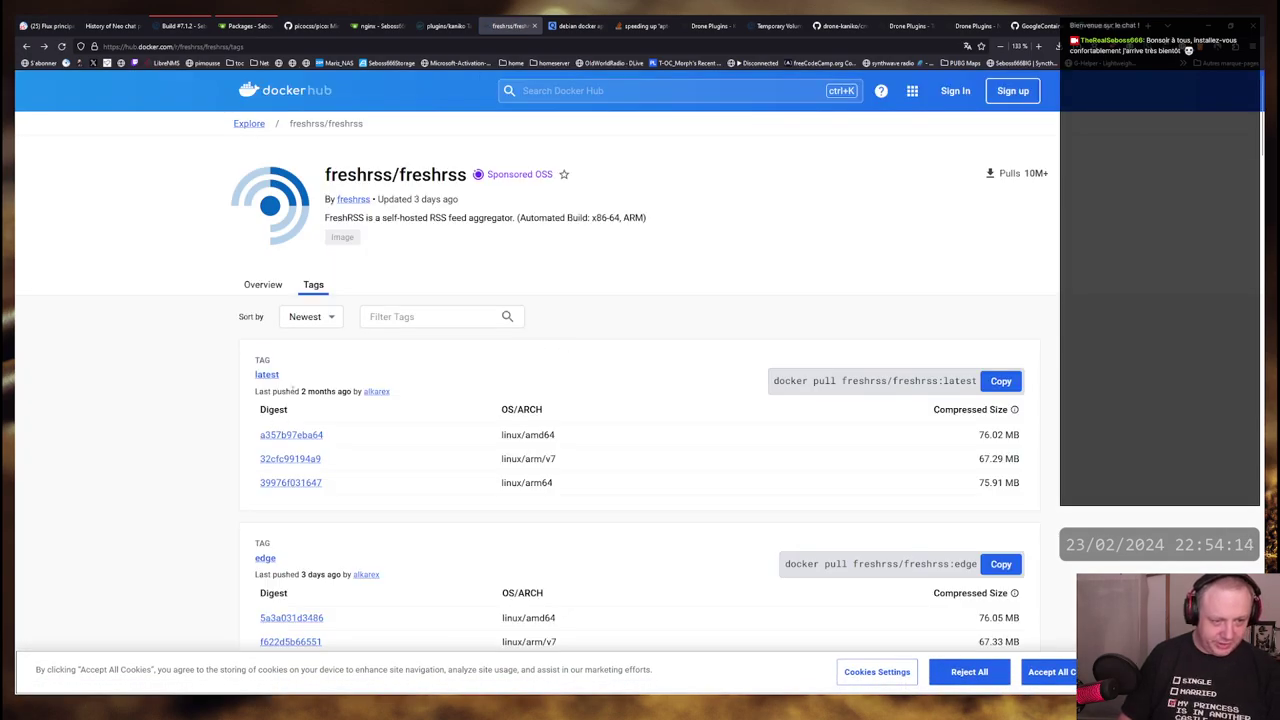
{"action": "scroll", "coordinate": [420, 470], "scroll_direction": "down", "scroll_amount": 10}
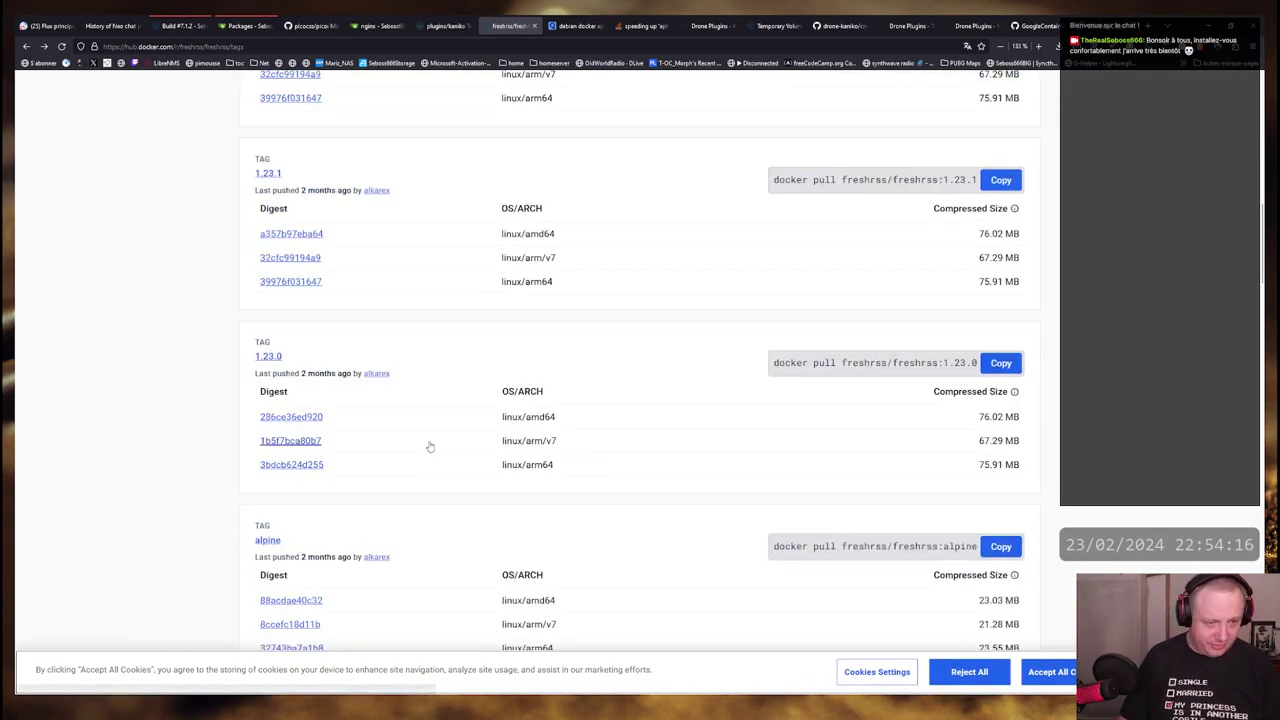
{"action": "scroll", "coordinate": [337, 306], "scroll_direction": "up", "scroll_amount": 1}
Check the push progress in the k9s container logs and return to the Drone log of freshrss build #7
{"action": "key", "text": "alt+Tab"}
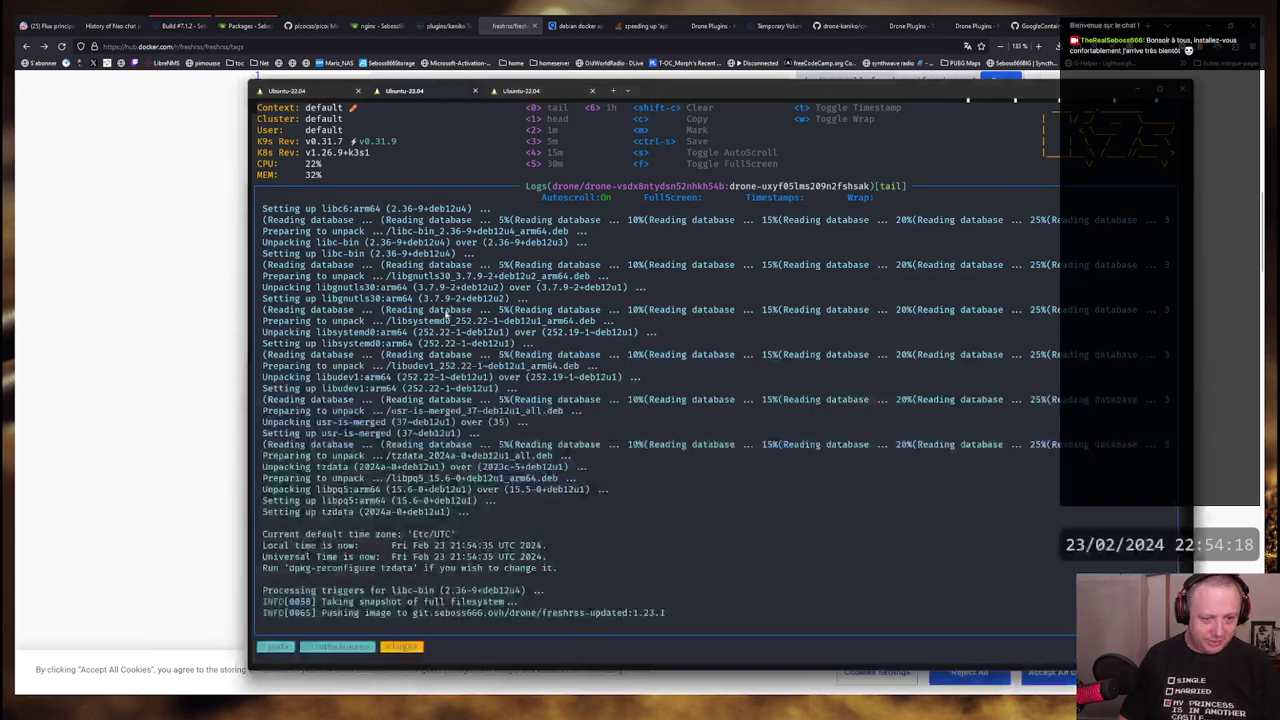
{"action": "key", "text": "alt+Tab"}
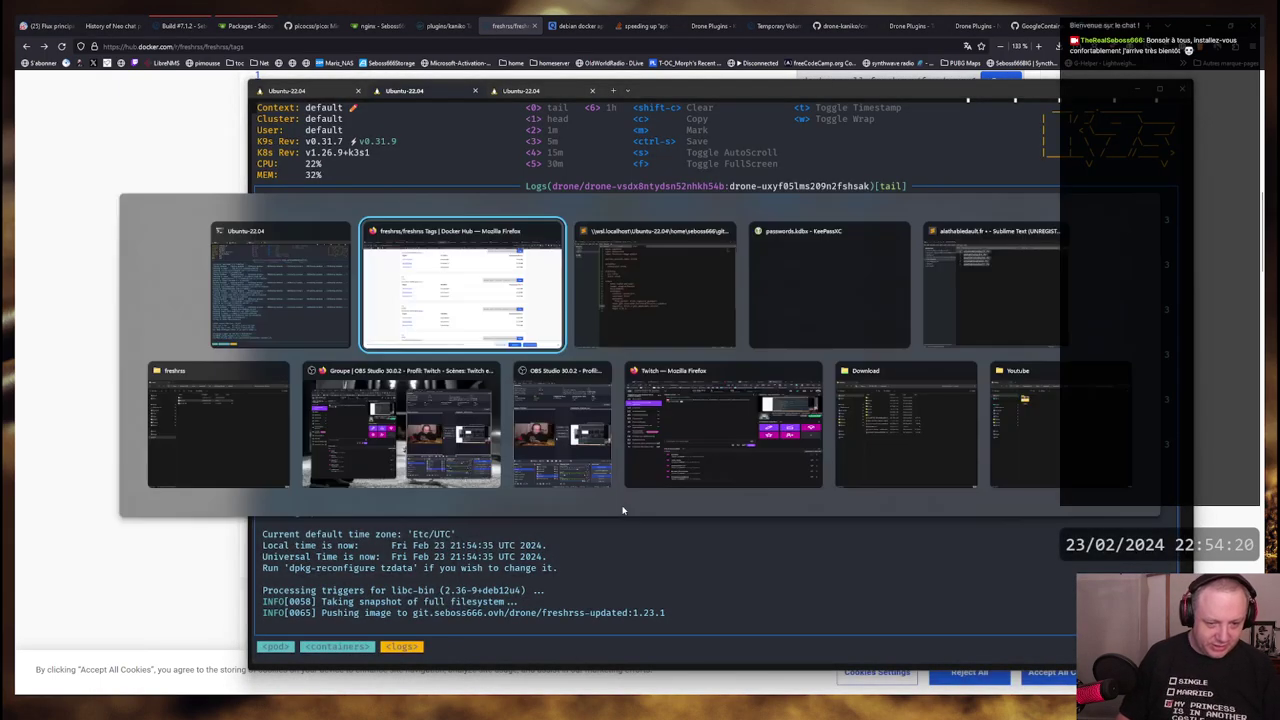
{"action": "key", "text": "alt+Tab"}
{"action": "key", "text": "alt+shift+Tab"}
{"action": "key", "text": "alt+shift+Tab"}
{"action": "left_click", "coordinate": [176, 25]}
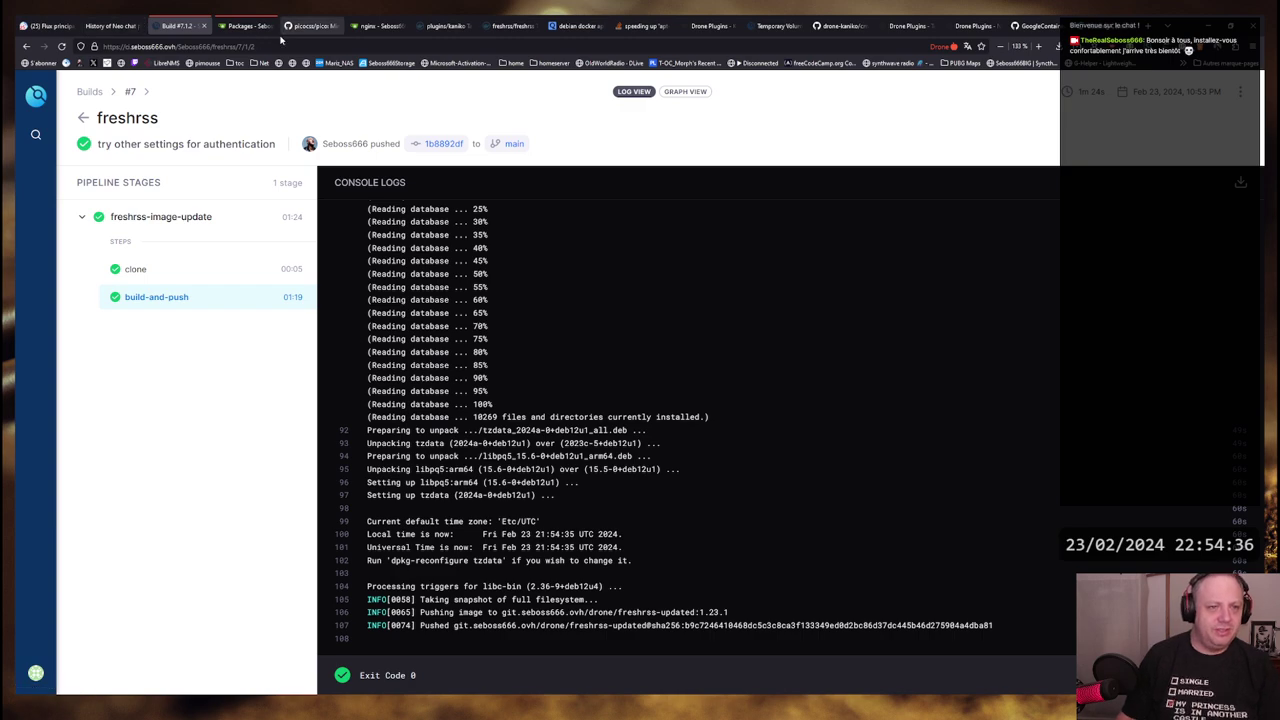
Reload the Drone account's package list in Gitea and open the freshrss-updated container package
{"action": "left_click", "coordinate": [243, 25]}
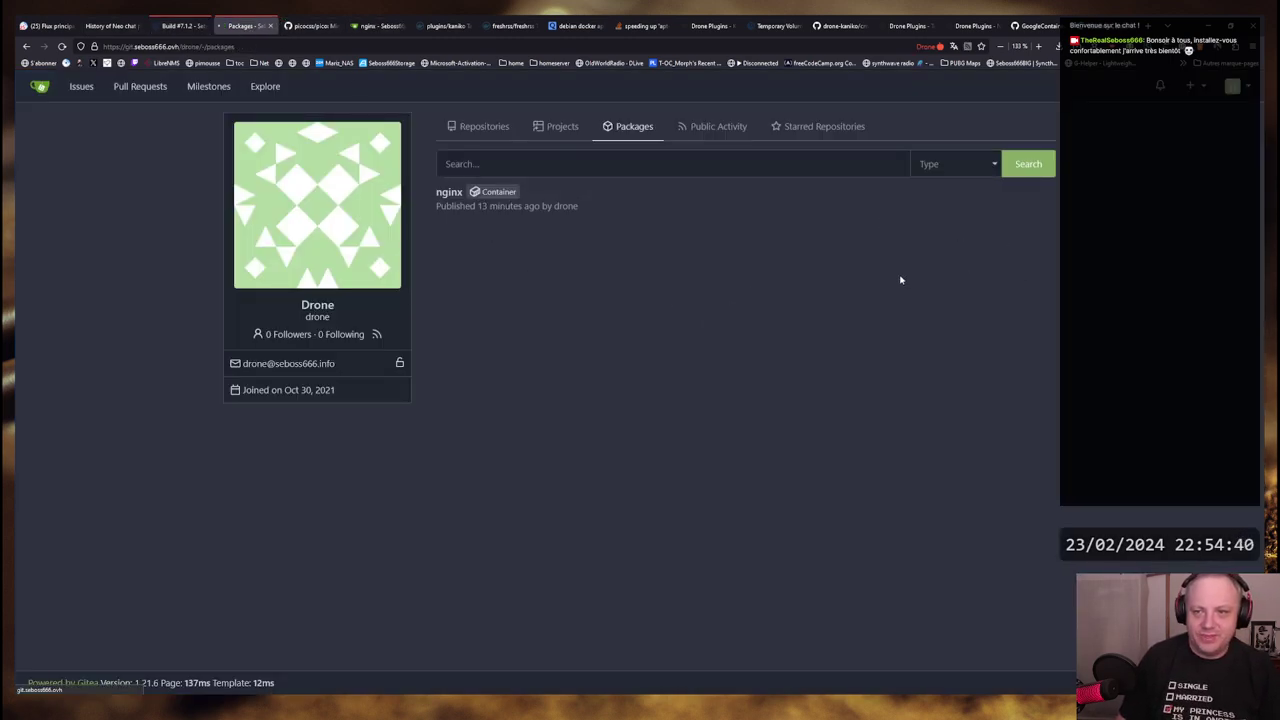
{"action": "key", "text": "F5"}
{"action": "left_click", "coordinate": [475, 191]}
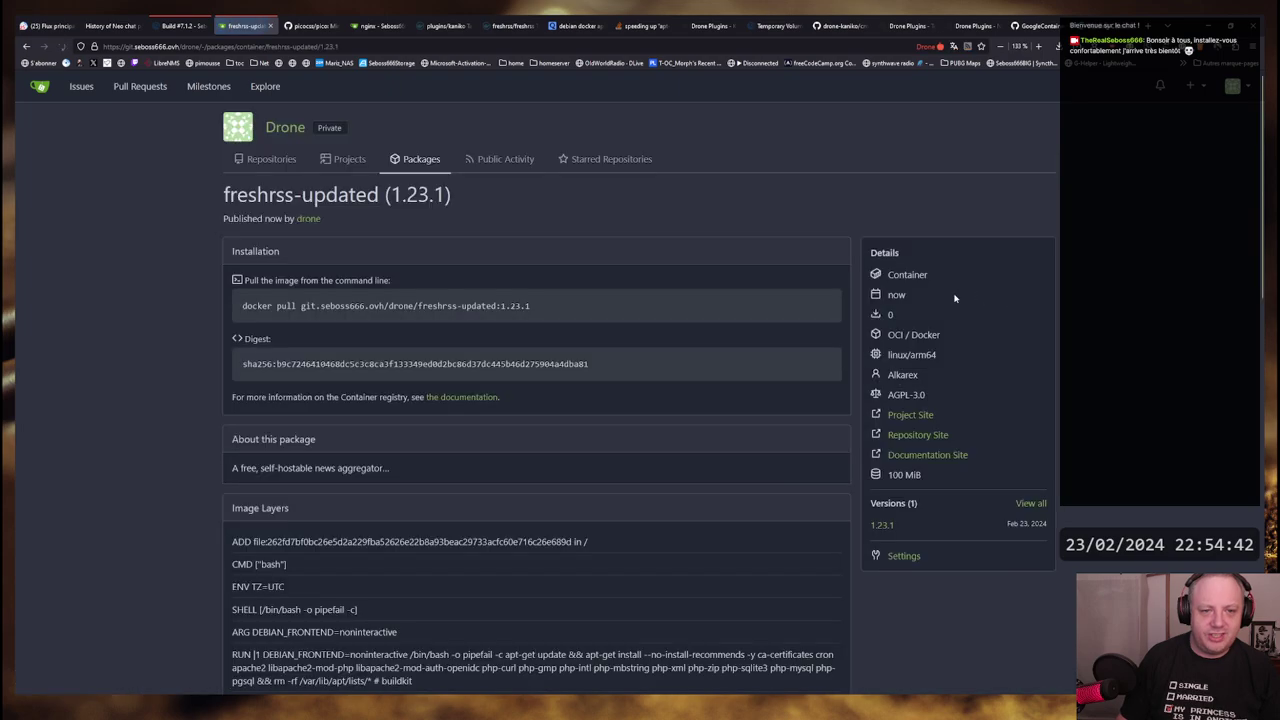
Examine the image layers of the freshrss-updated package, including its ENV, ENTRYPOINT and CMD entries, and its labels
{"action": "scroll", "coordinate": [186, 400], "scroll_direction": "down", "scroll_amount": 4}
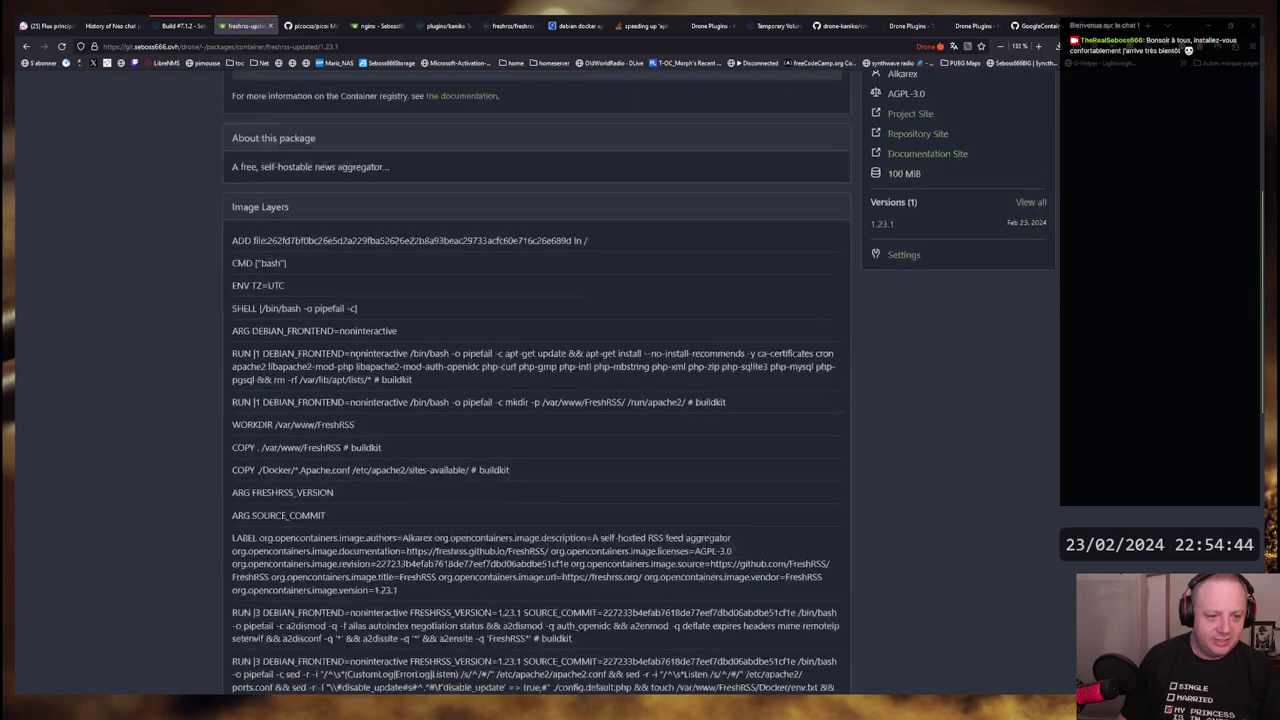
{"action": "scroll", "coordinate": [181, 292], "scroll_direction": "down", "scroll_amount": 5}
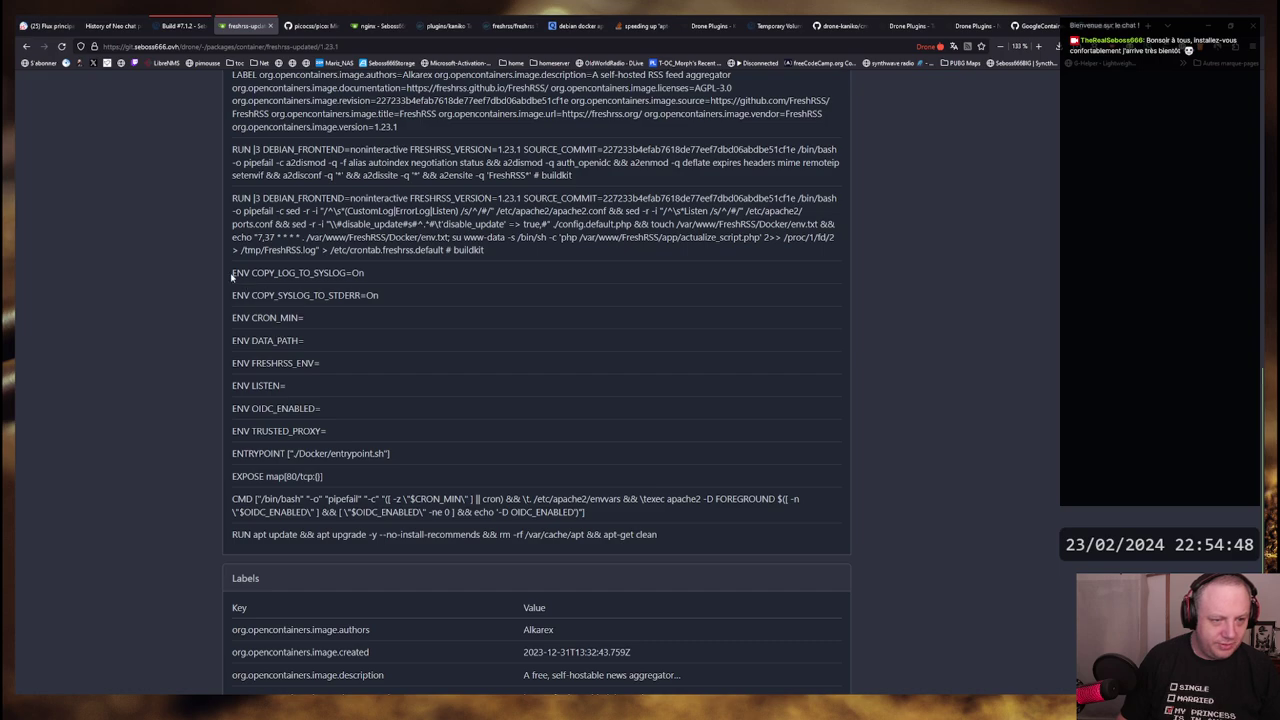
{"action": "left_click_drag", "start_coordinate": [232, 277], "coordinate": [390, 455]}
{"action": "left_click", "coordinate": [170, 342]}
{"action": "scroll", "coordinate": [150, 295], "scroll_direction": "down", "scroll_amount": 2}
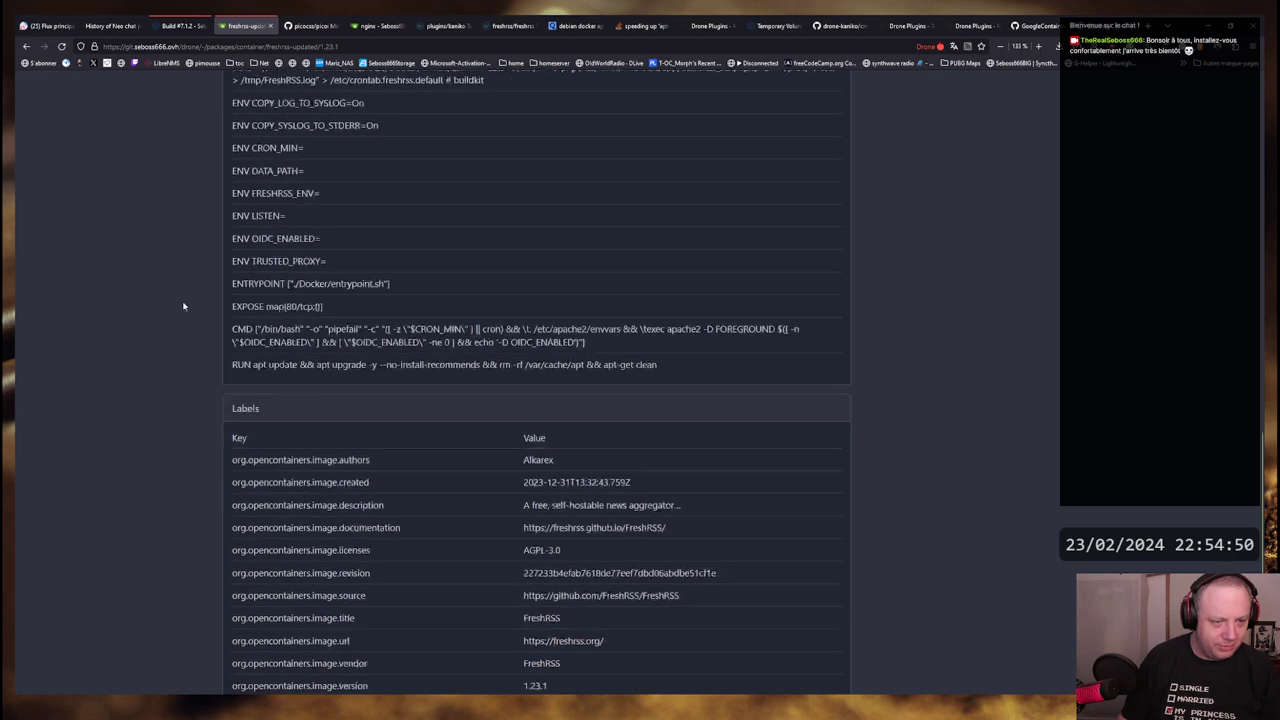
{"action": "mouse_move", "coordinate": [233, 328]}
{"action": "left_mouse_down"}
{"action": "mouse_move", "coordinate": [734, 359]}
{"action": "mouse_move", "coordinate": [232, 328]}
{"action": "left_mouse_up"}
{"action": "left_click", "coordinate": [720, 367]}
{"action": "left_click", "coordinate": [220, 326]}
{"action": "scroll", "coordinate": [194, 320], "scroll_direction": "up", "scroll_amount": 5}
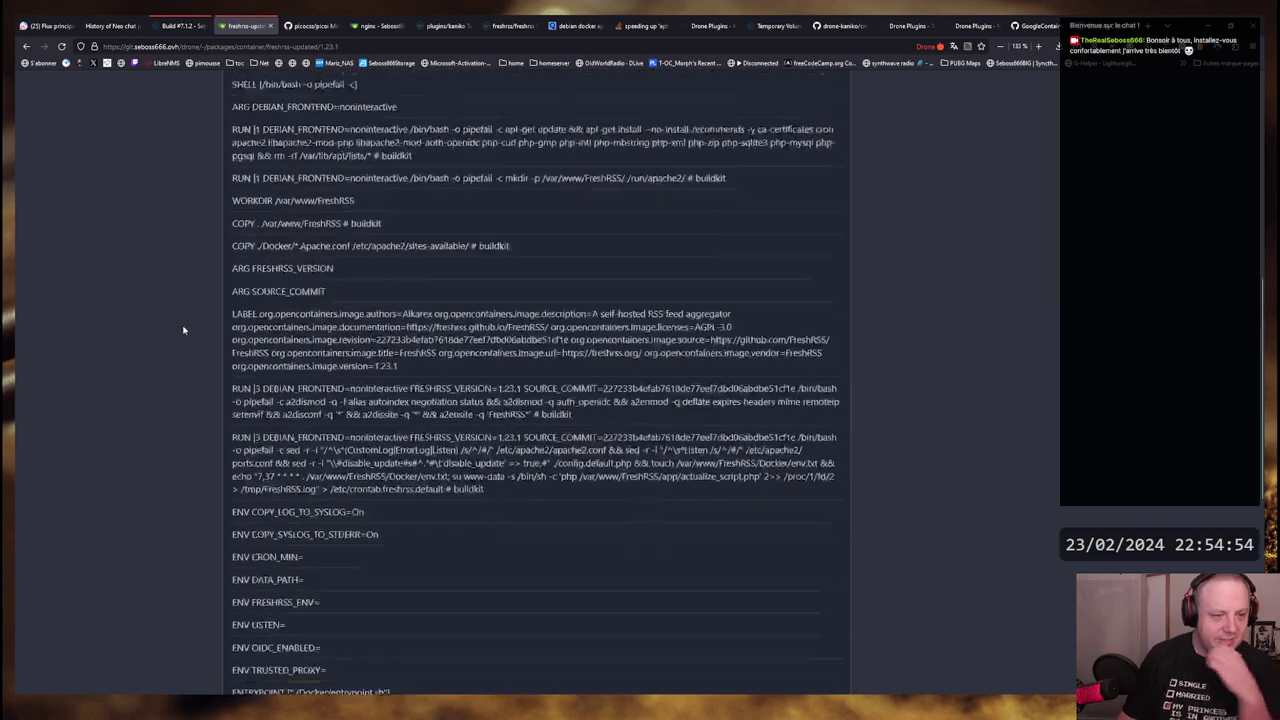
{"action": "scroll", "coordinate": [163, 240], "scroll_direction": "down", "scroll_amount": 6}
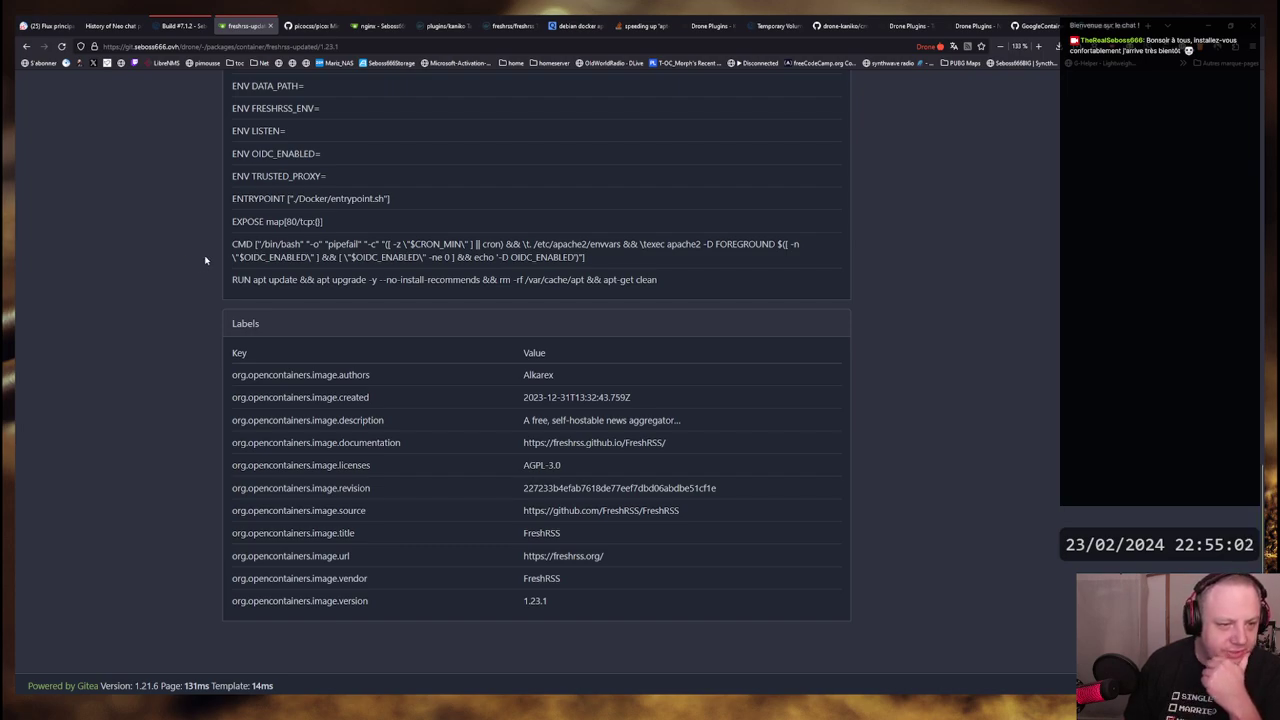
Compare the CMD layer with the final RUN apt update layer and reread the whole layer list of the package
{"action": "left_click_drag", "start_coordinate": [233, 243], "coordinate": [629, 268]}
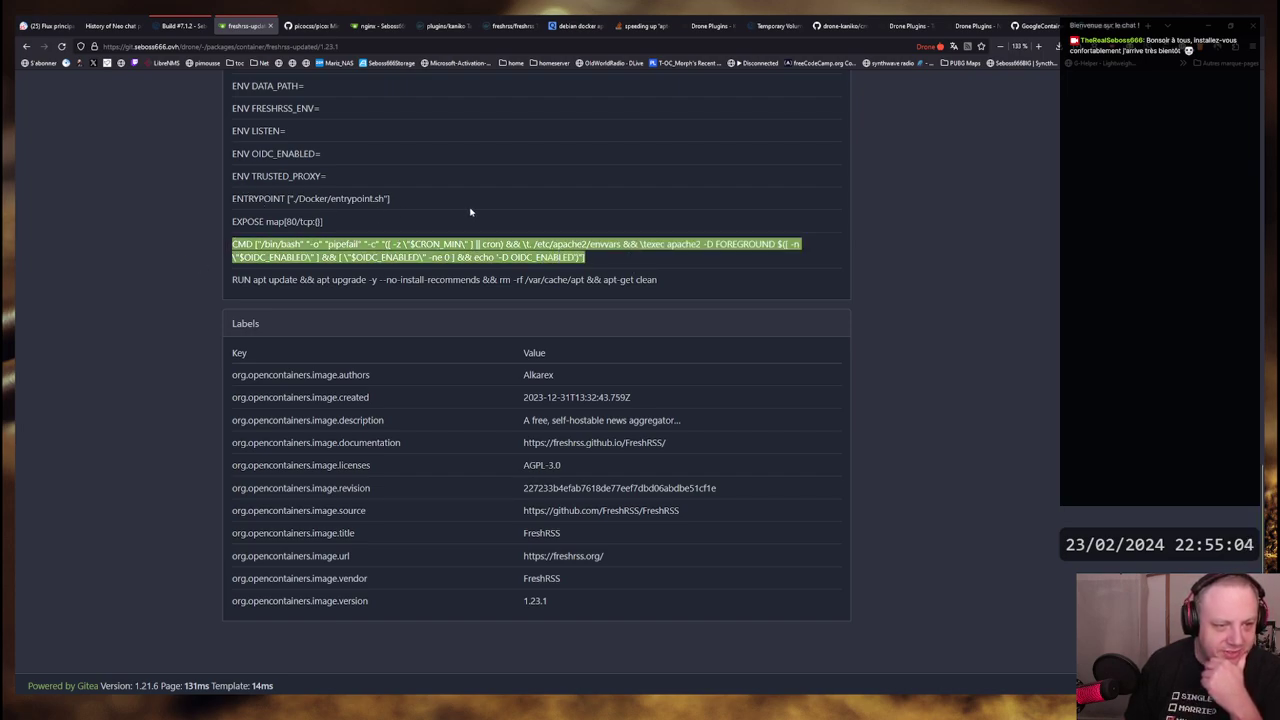
{"action": "left_click_drag", "start_coordinate": [220, 284], "coordinate": [726, 287]}
{"action": "left_click", "coordinate": [728, 289]}
{"action": "triple_click", "coordinate": [696, 289]}
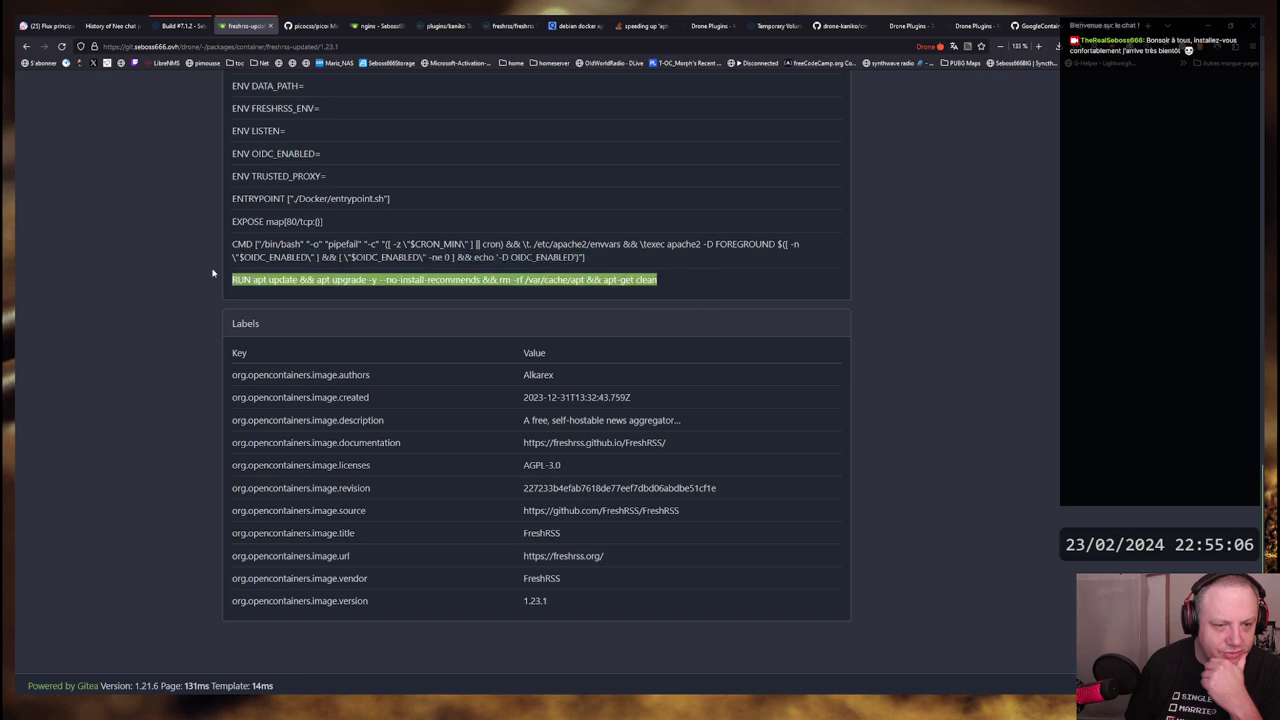
{"action": "scroll", "coordinate": [166, 284], "scroll_direction": "up", "scroll_amount": 5}
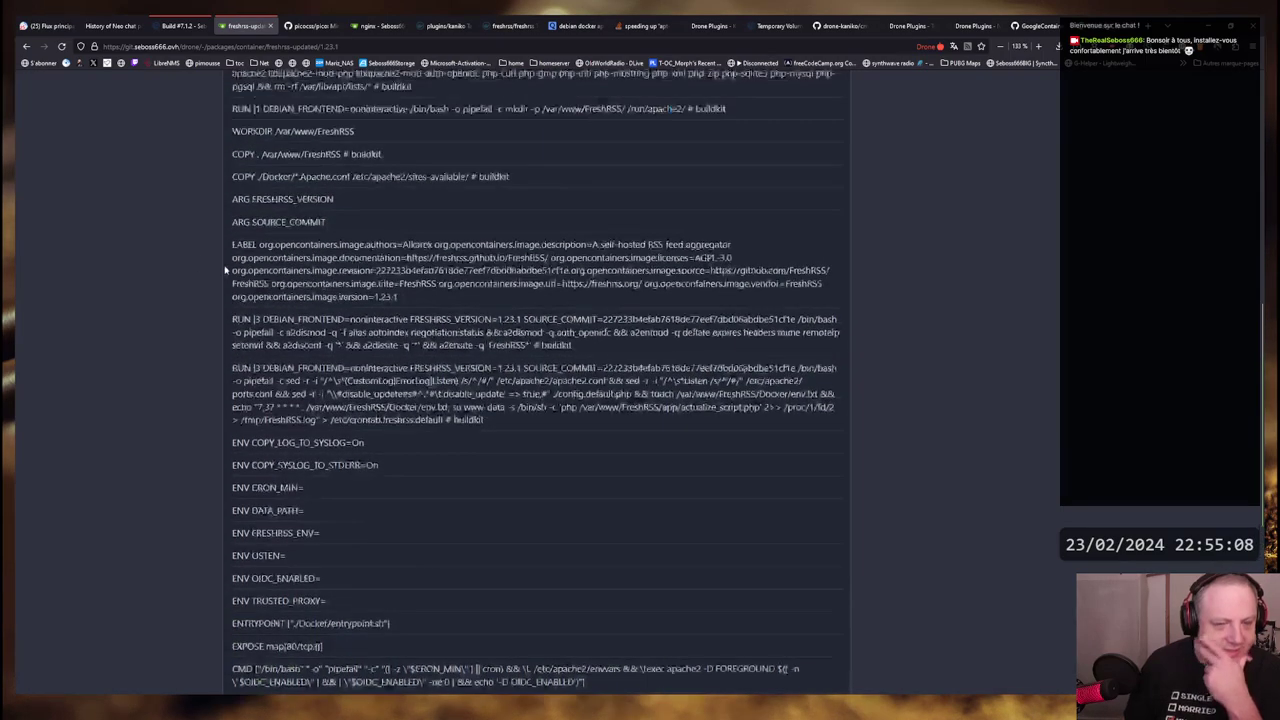
{"action": "scroll", "coordinate": [179, 254], "scroll_direction": "up", "scroll_amount": 2}
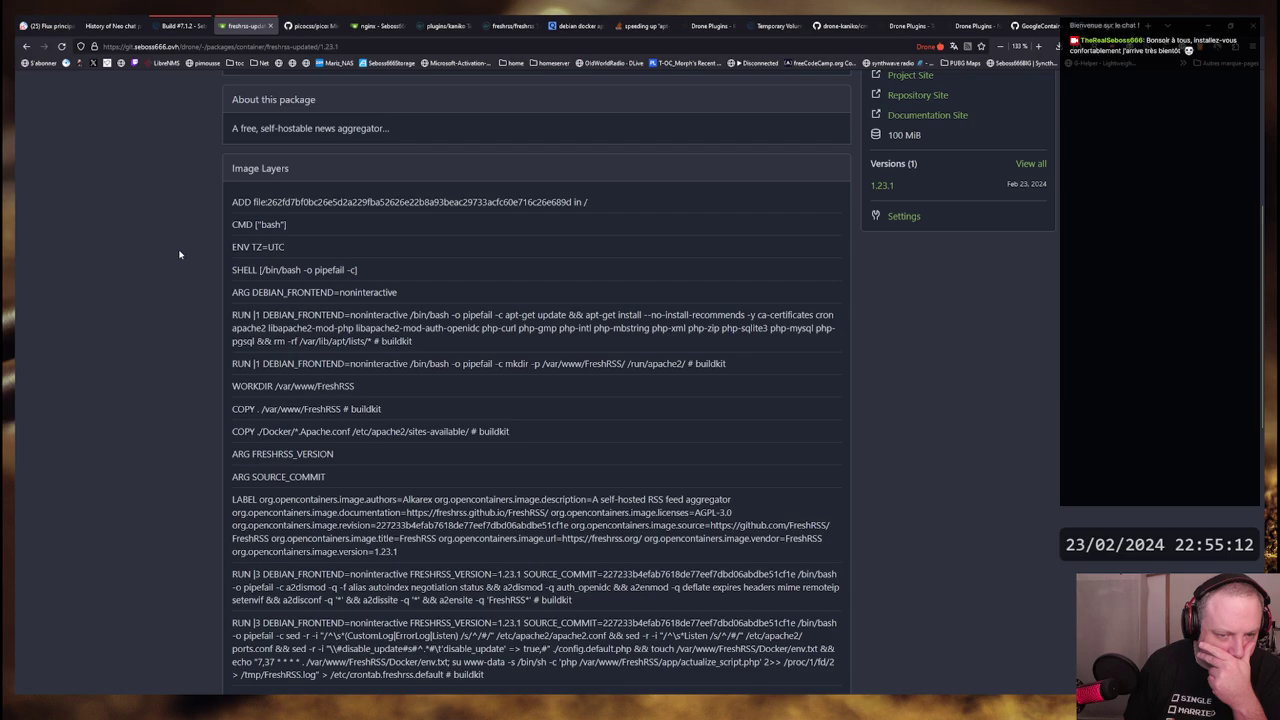
{"action": "scroll", "coordinate": [179, 254], "scroll_direction": "down", "scroll_amount": 5}
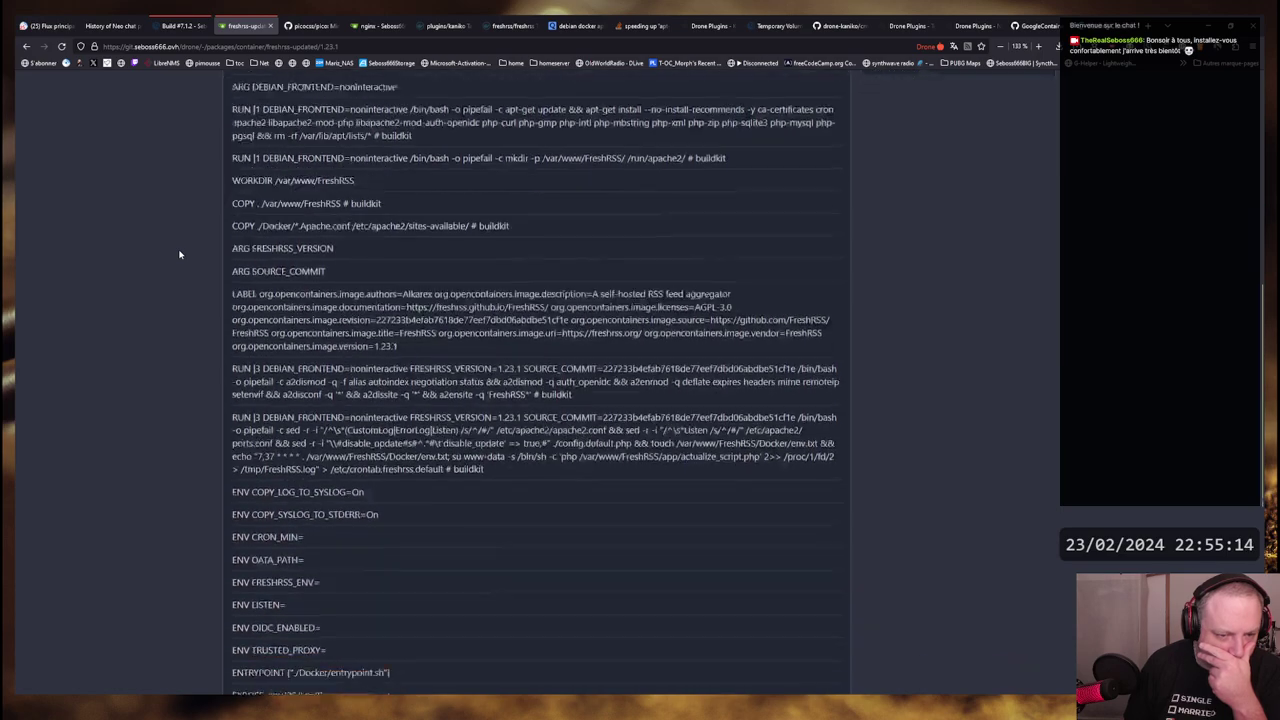
{"action": "scroll", "coordinate": [179, 254], "scroll_direction": "up", "scroll_amount": 3}
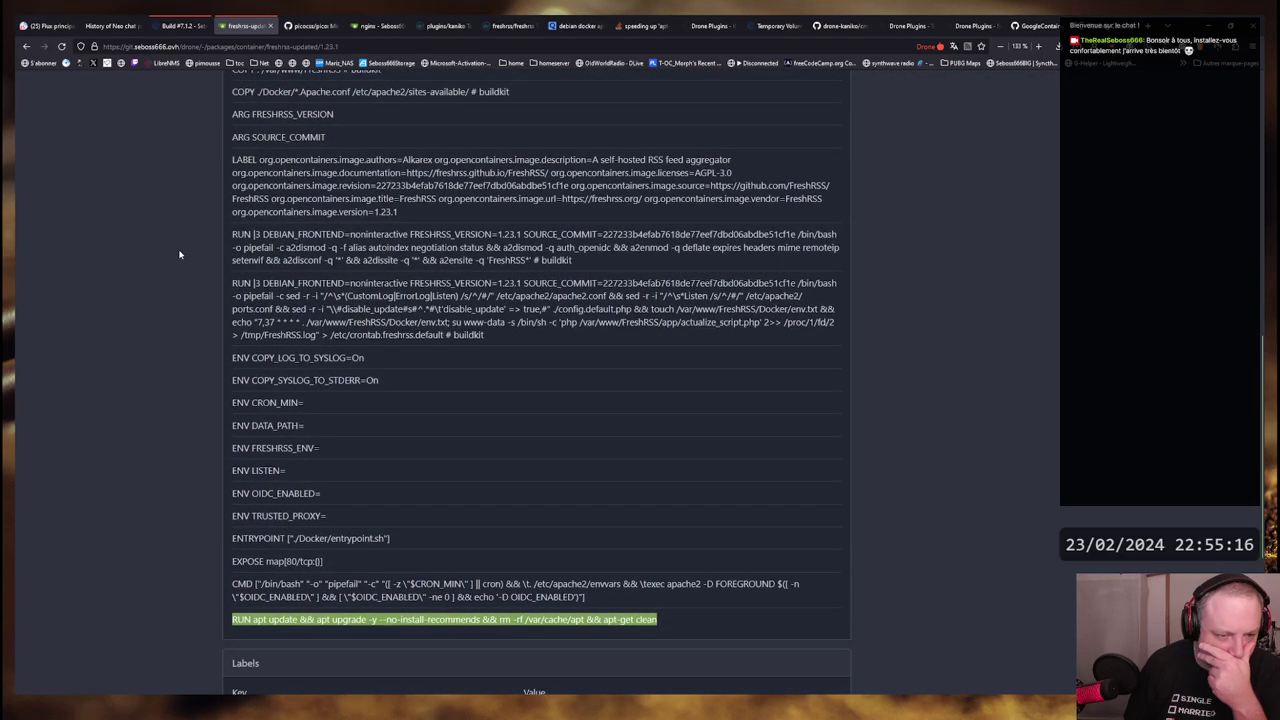
{"action": "scroll", "coordinate": [179, 254], "scroll_direction": "up", "scroll_amount": 5}
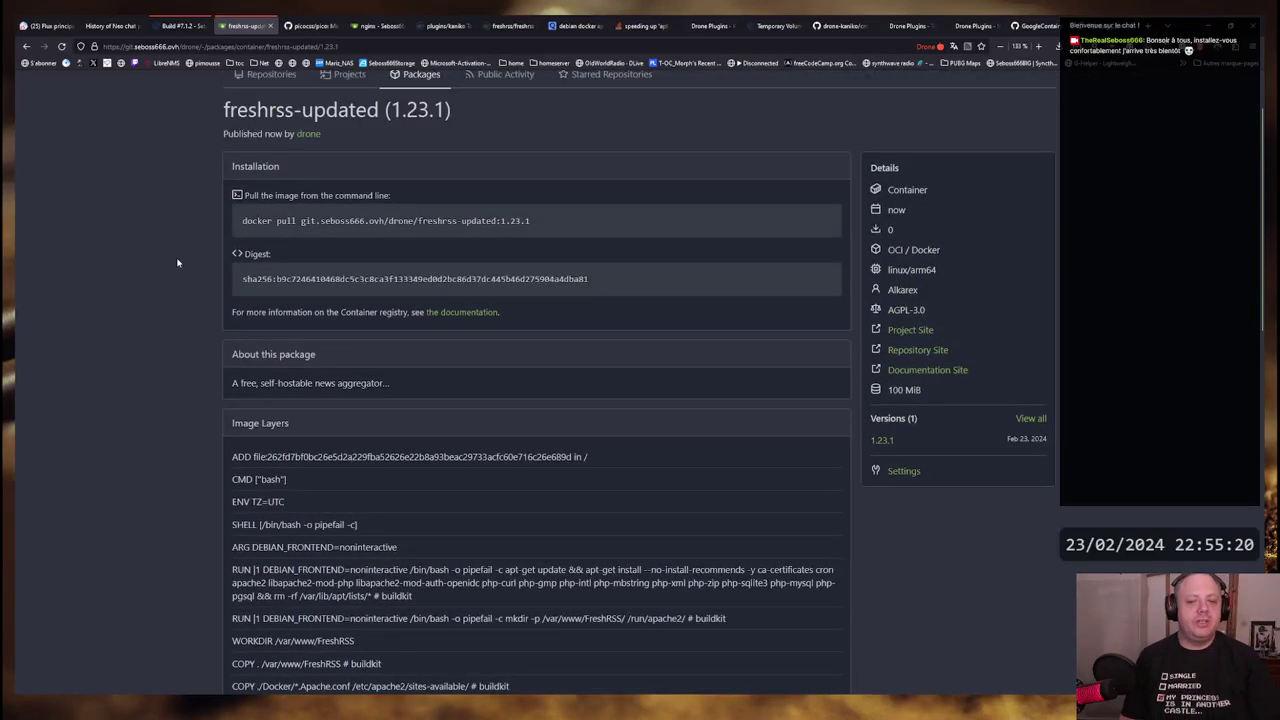
{"action": "scroll", "coordinate": [177, 262], "scroll_direction": "down", "scroll_amount": 4}
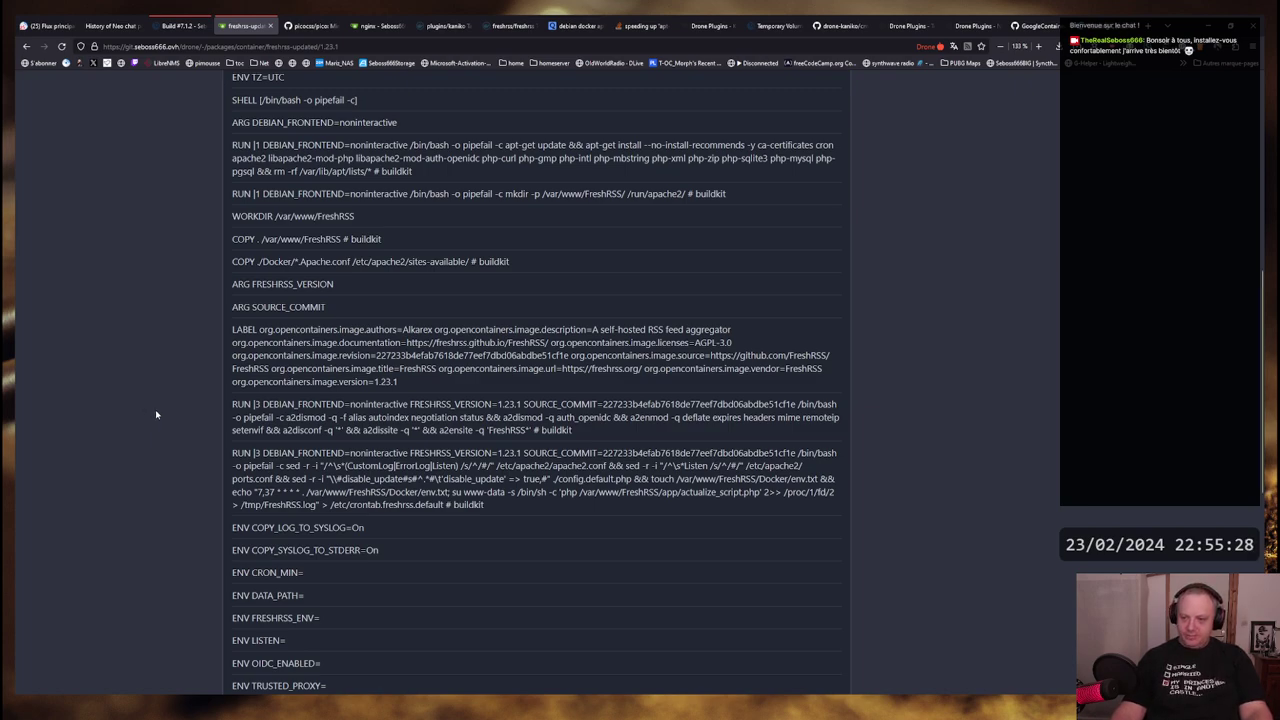
{"action": "scroll", "coordinate": [543, 561], "scroll_direction": "down", "scroll_amount": 5}
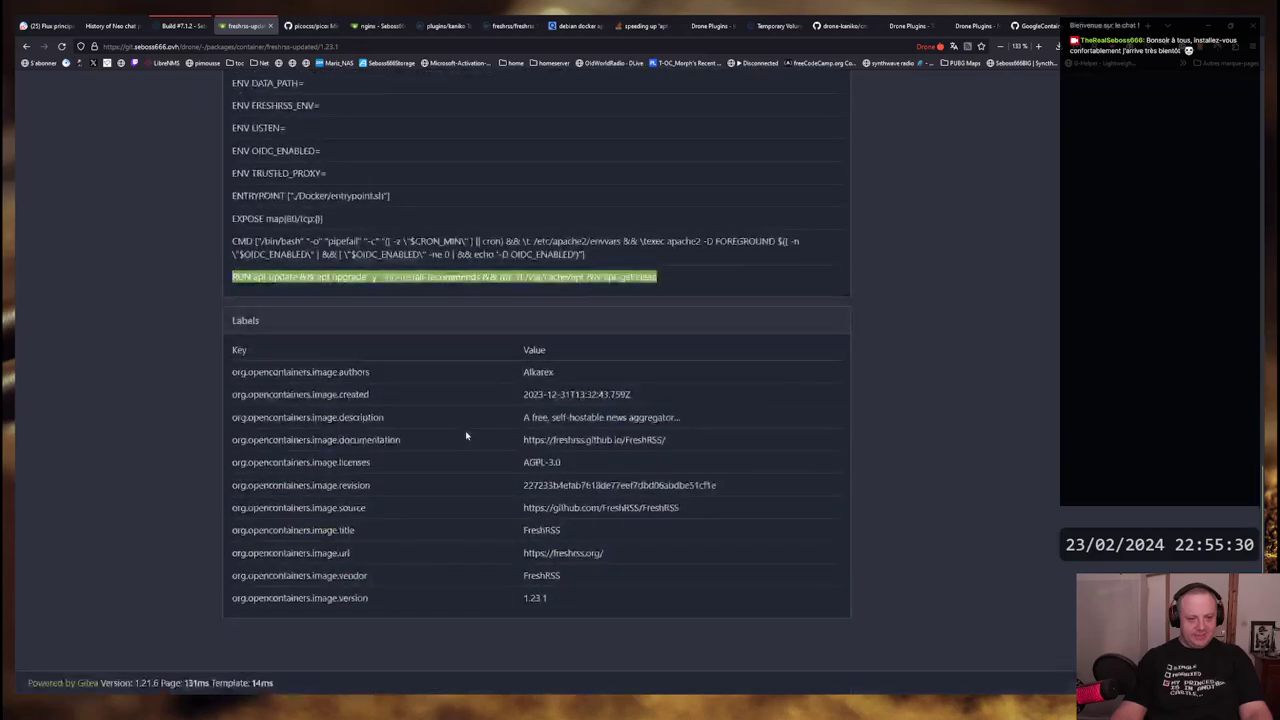
{"action": "scroll", "coordinate": [484, 453], "scroll_direction": "up", "scroll_amount": 7}
{"action": "scroll", "coordinate": [484, 453], "scroll_direction": "up", "scroll_amount": 3}
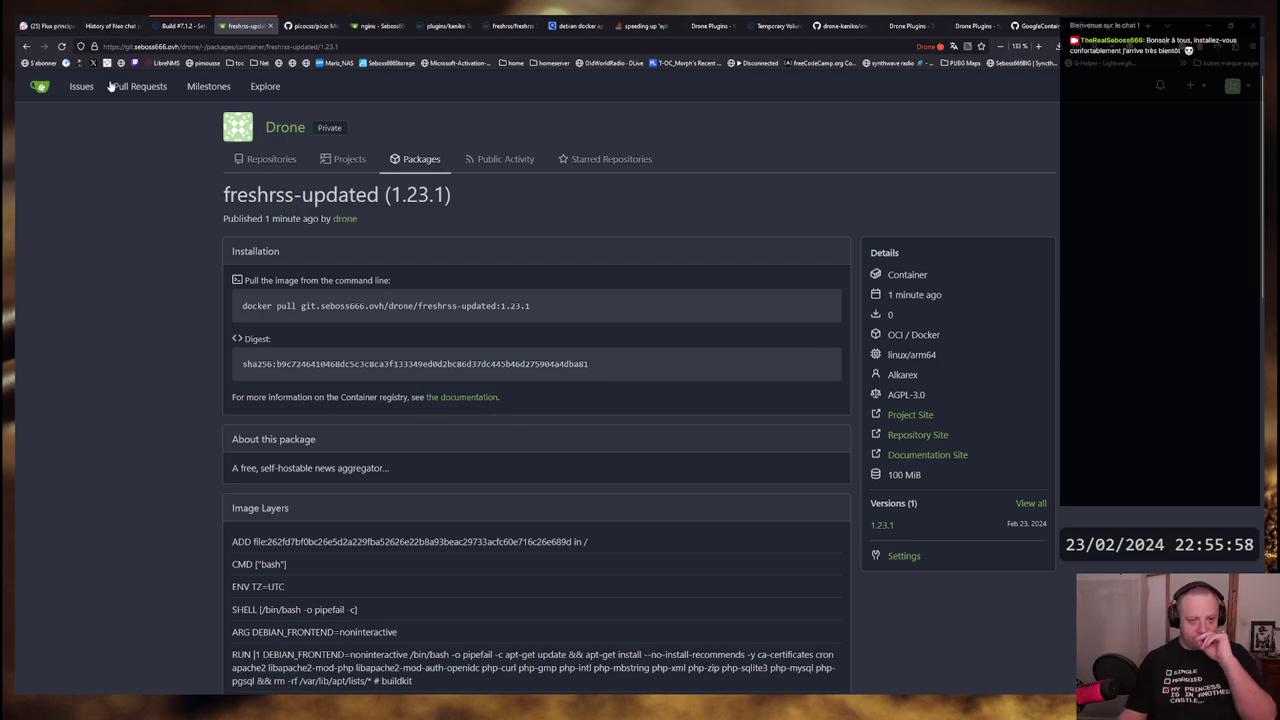
Examine the package's name and version heading, along with its digest and installation details
{"action": "left_click_drag", "start_coordinate": [224, 194], "coordinate": [457, 200]}
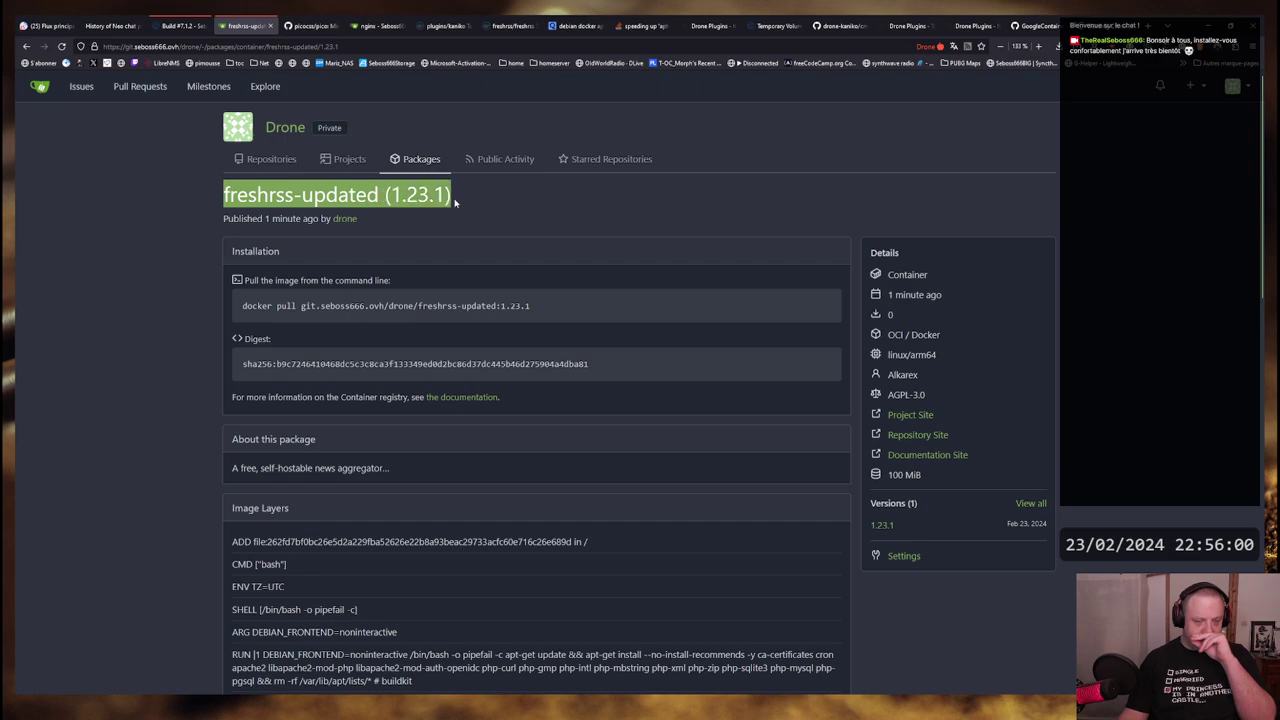
{"action": "left_click", "coordinate": [457, 200]}
{"action": "left_click_drag", "start_coordinate": [226, 195], "coordinate": [454, 196]}
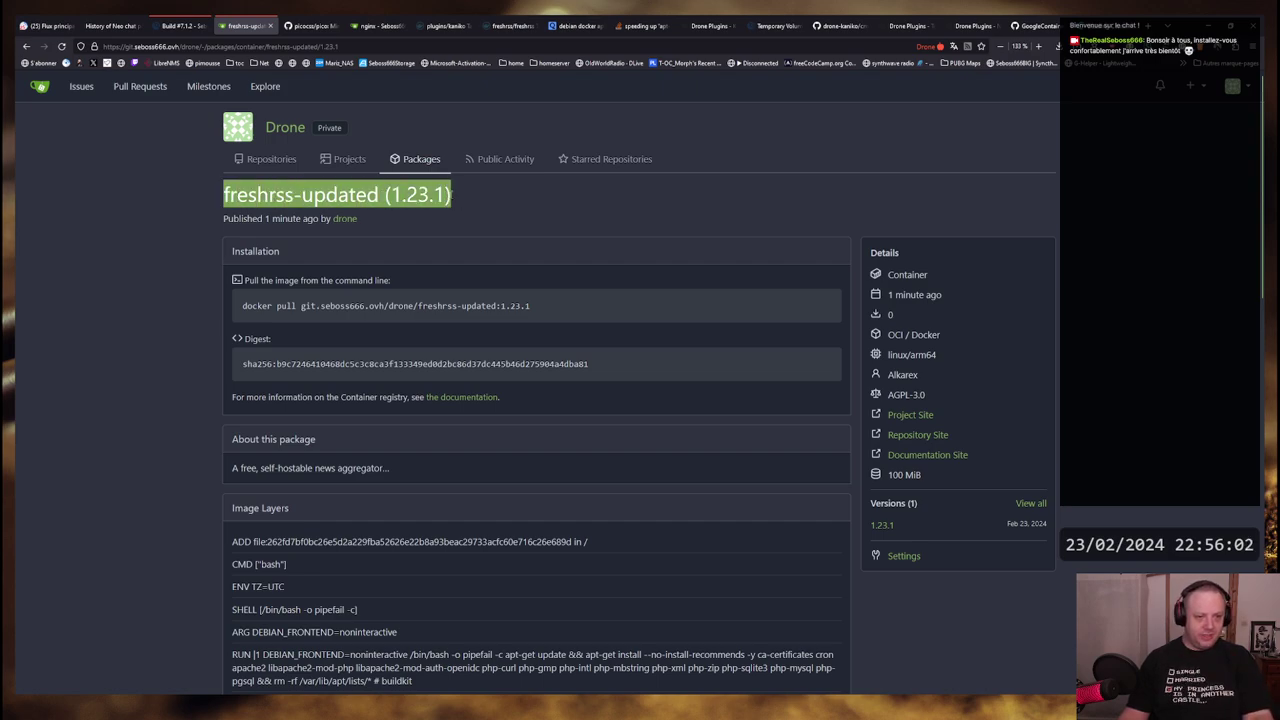
{"action": "left_click", "coordinate": [274, 196]}
{"action": "left_click_drag", "start_coordinate": [224, 196], "coordinate": [486, 199]}
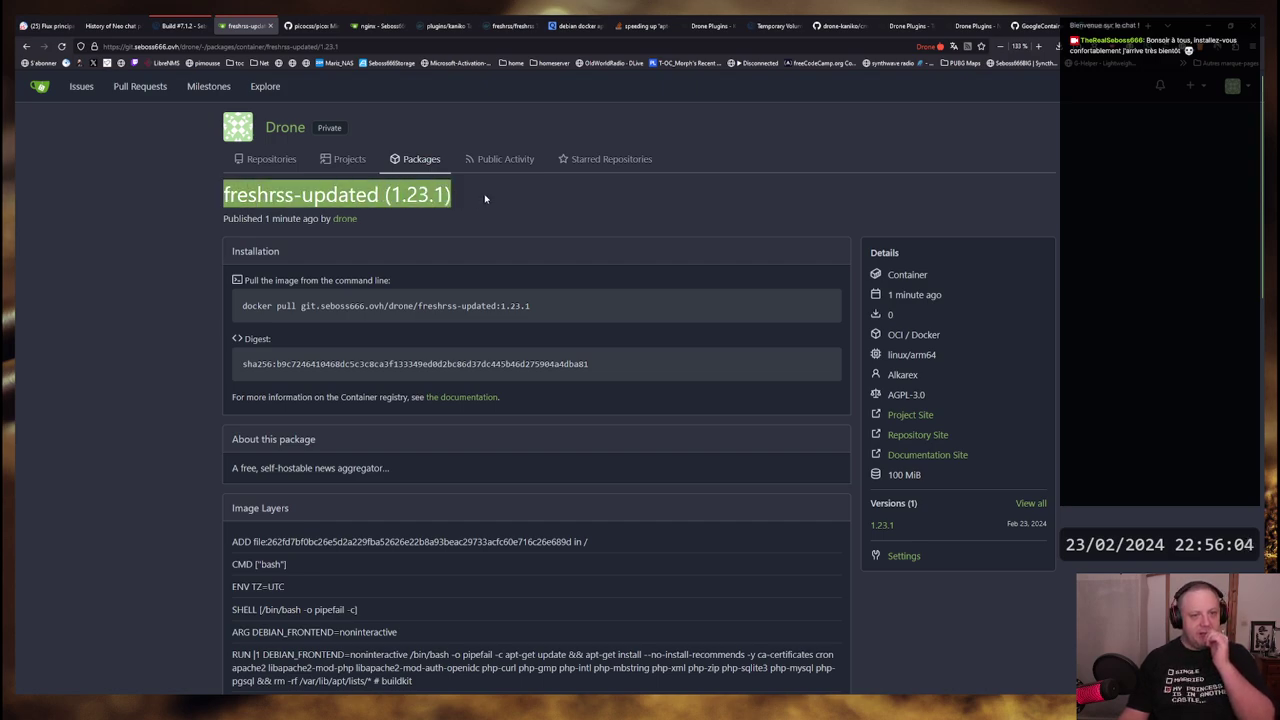
{"action": "left_click", "coordinate": [485, 198]}
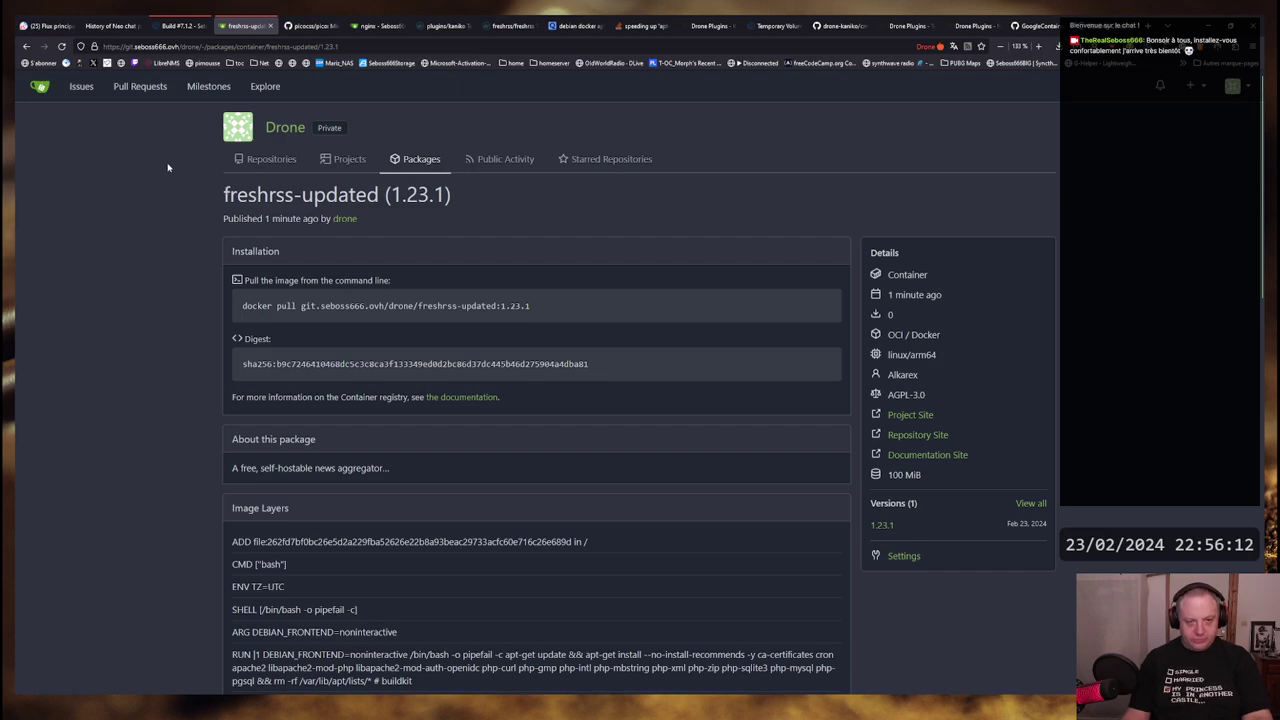
{"action": "left_click_drag", "start_coordinate": [222, 197], "coordinate": [469, 200]}
{"action": "left_click", "coordinate": [466, 201]}
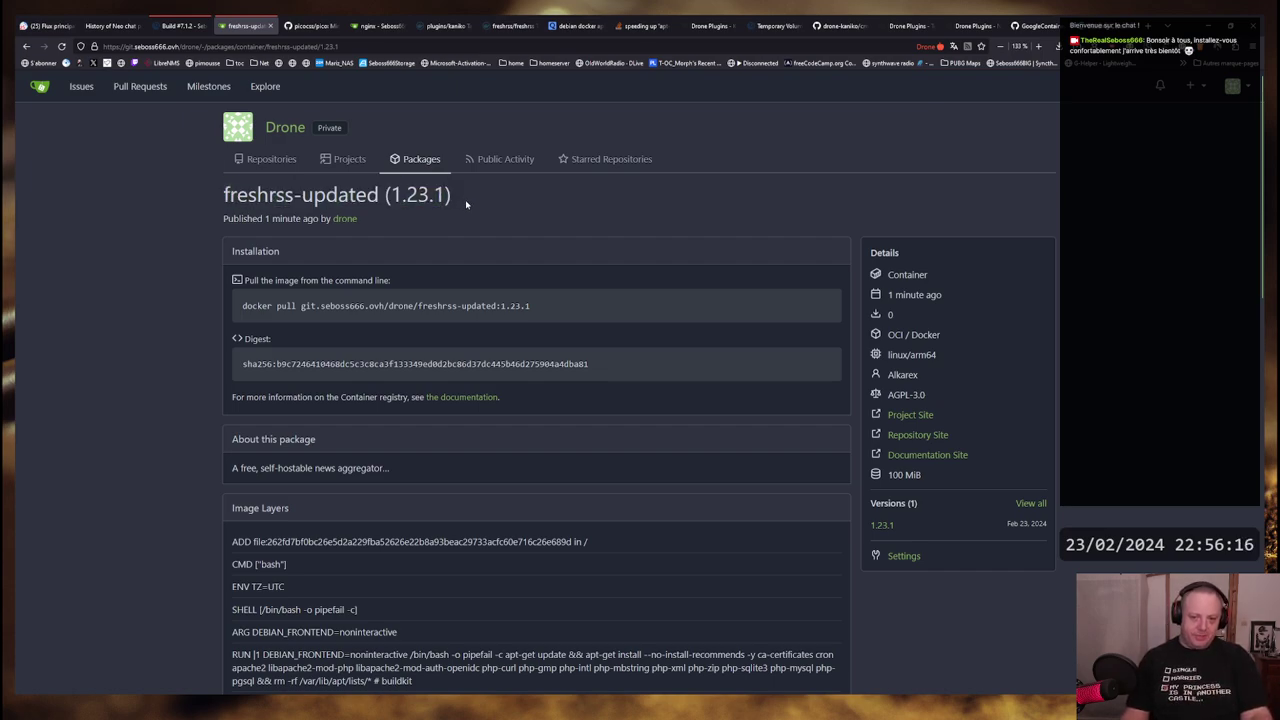
{"action": "mouse_move", "coordinate": [448, 196]}
{"action": "left_mouse_down"}
{"action": "mouse_move", "coordinate": [237, 196]}
{"action": "mouse_move", "coordinate": [430, 196]}
{"action": "left_mouse_up"}
{"action": "left_click", "coordinate": [468, 203]}
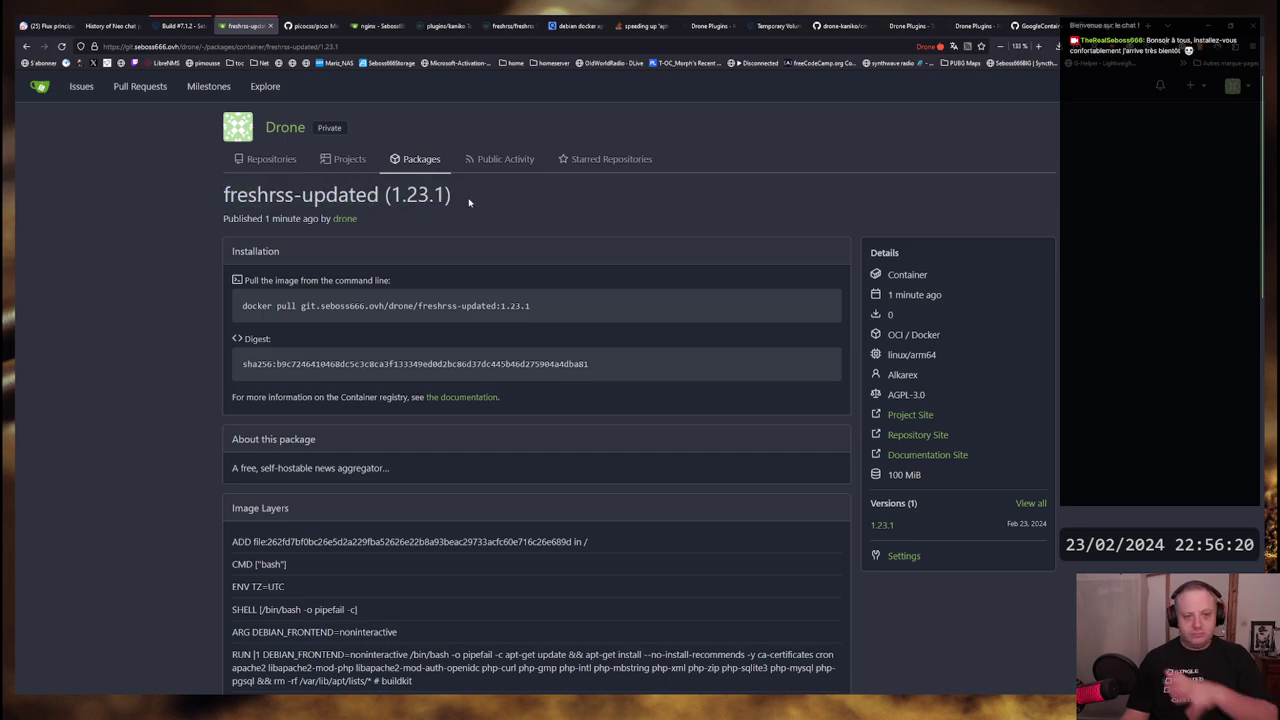
{"action": "scroll", "coordinate": [500, 215], "scroll_direction": "down", "scroll_amount": 5}
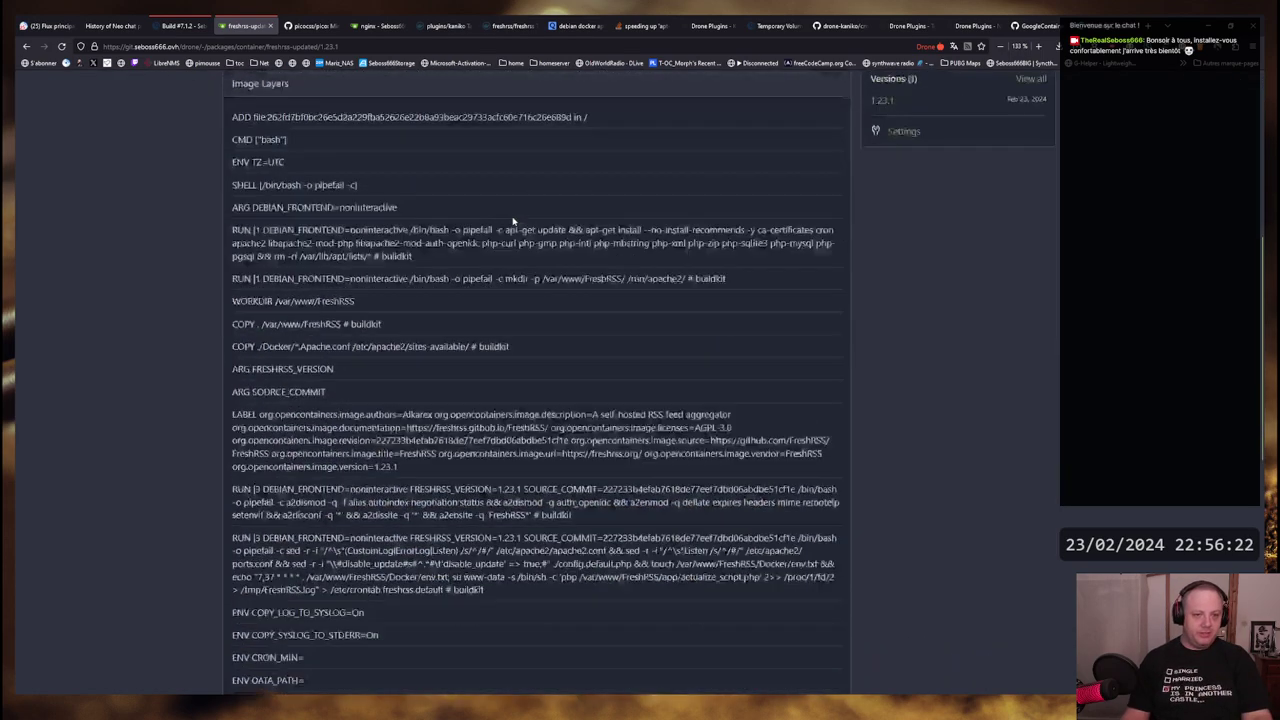
{"action": "scroll", "coordinate": [513, 220], "scroll_direction": "up", "scroll_amount": 4}
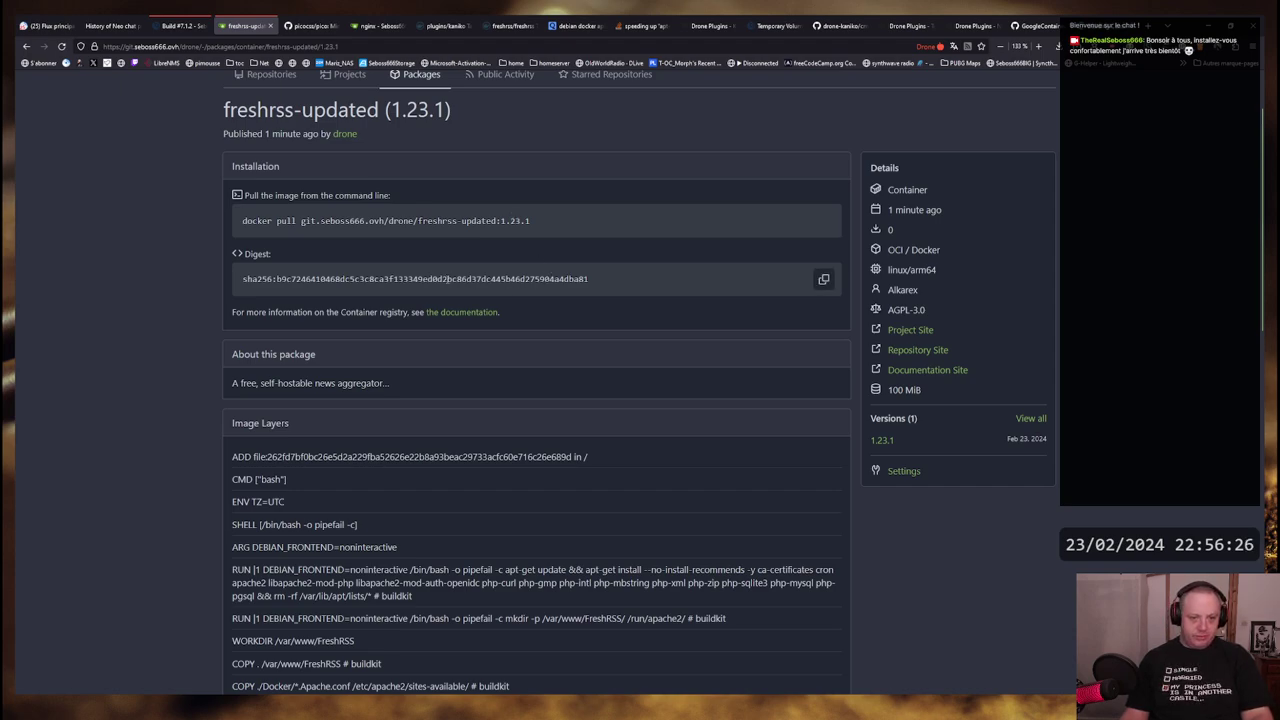
{"action": "double_click", "coordinate": [407, 279]}
{"action": "left_click", "coordinate": [425, 279]}
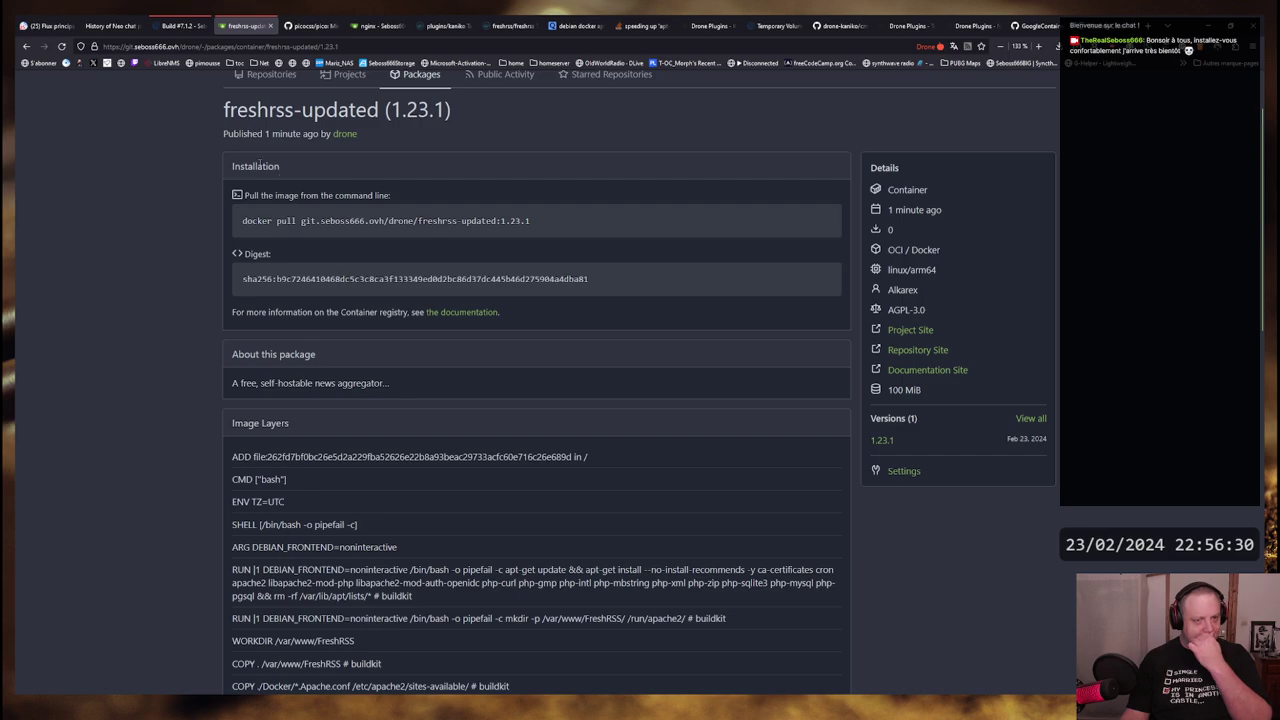
{"action": "scroll", "coordinate": [258, 166], "scroll_direction": "up", "scroll_amount": 1}
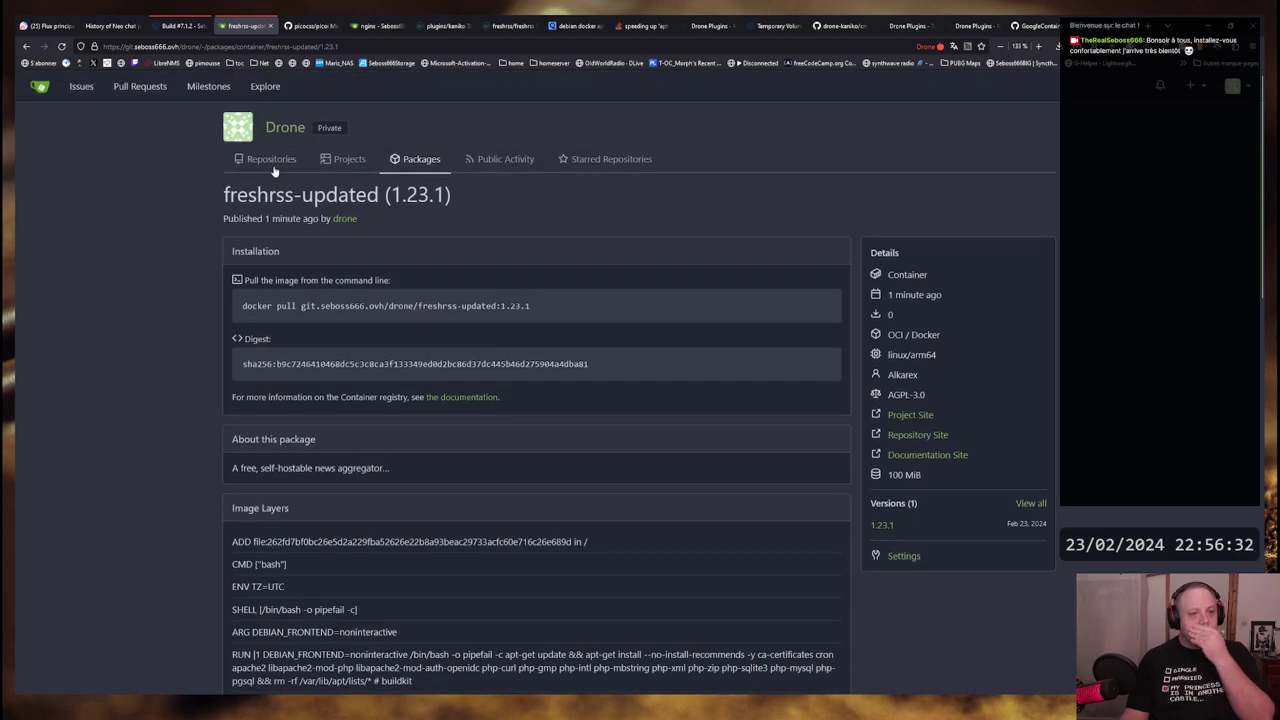
Recheck the build-and-push log of build #7 in Drone and switch to the container logs in k9s
{"action": "left_click", "coordinate": [180, 25]}
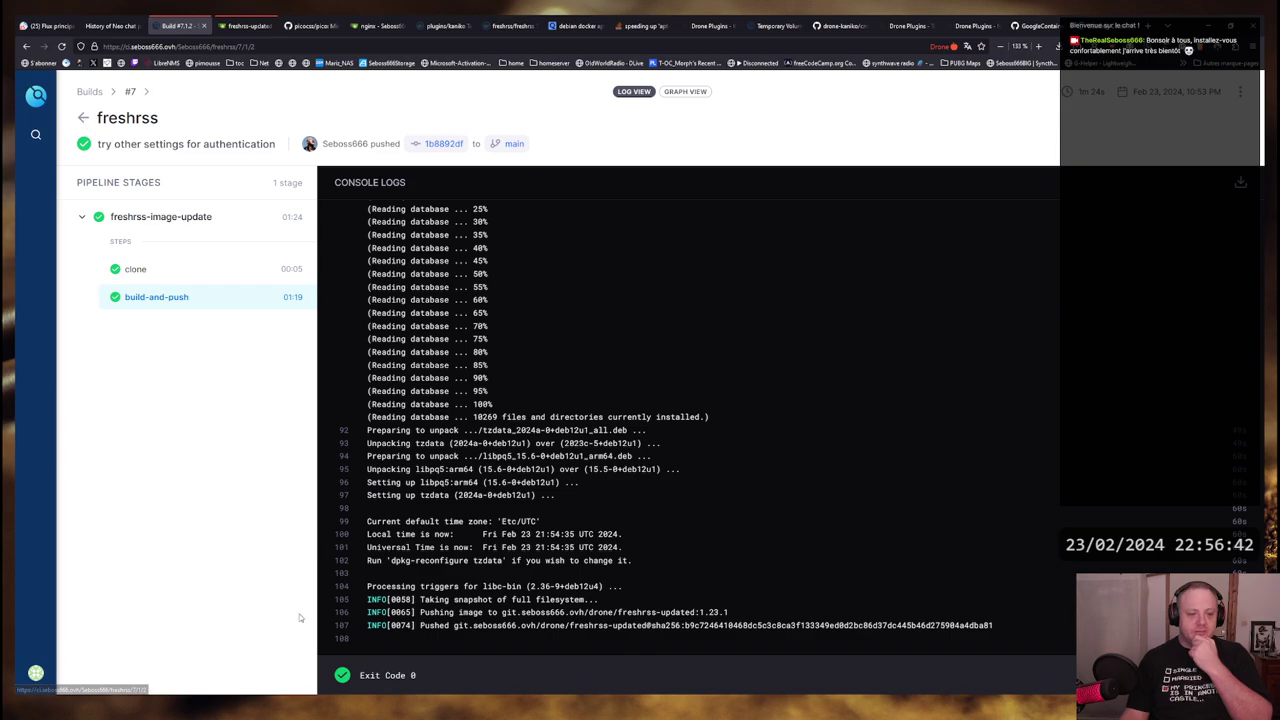
{"action": "key", "text": "alt+Tab"}
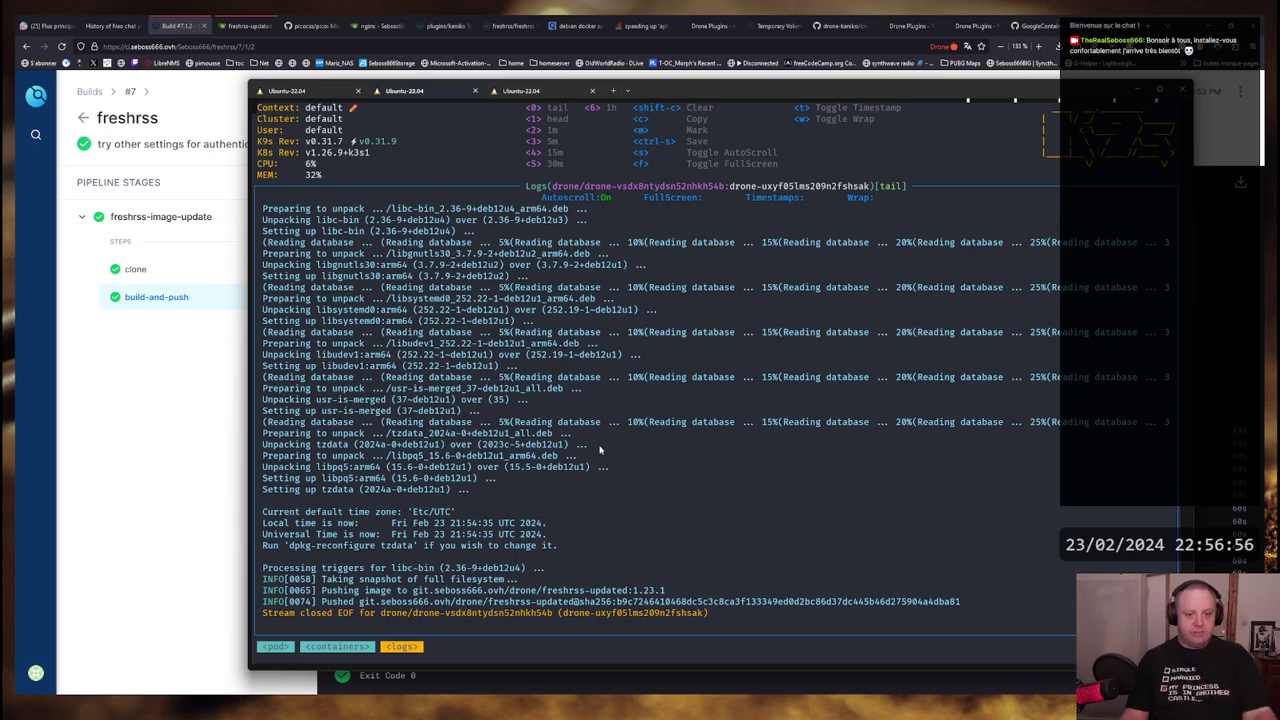
Leave the container logs in k9s for the drone namespace's pod list and examine the running pods, glancing back at the Drone build log
{"action": "key", "text": "Escape"}
{"action": "key", "text": "Escape"}
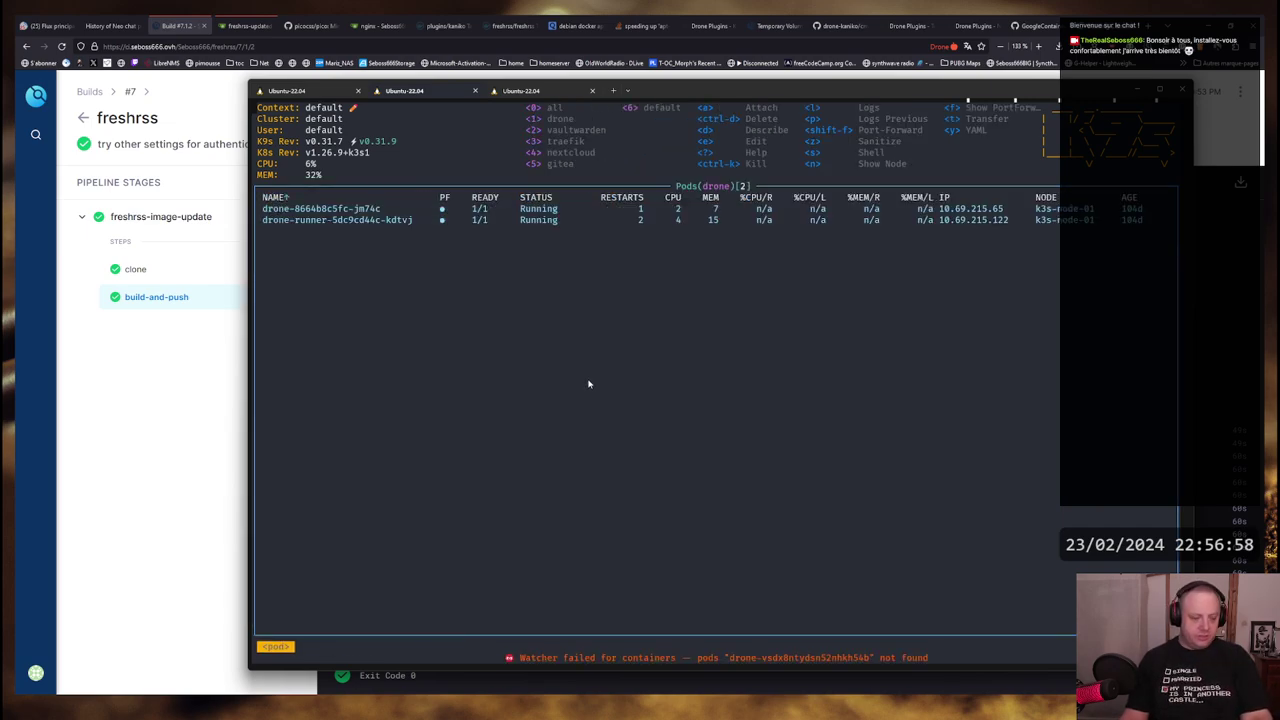
{"action": "key", "text": "alt+Tab"}
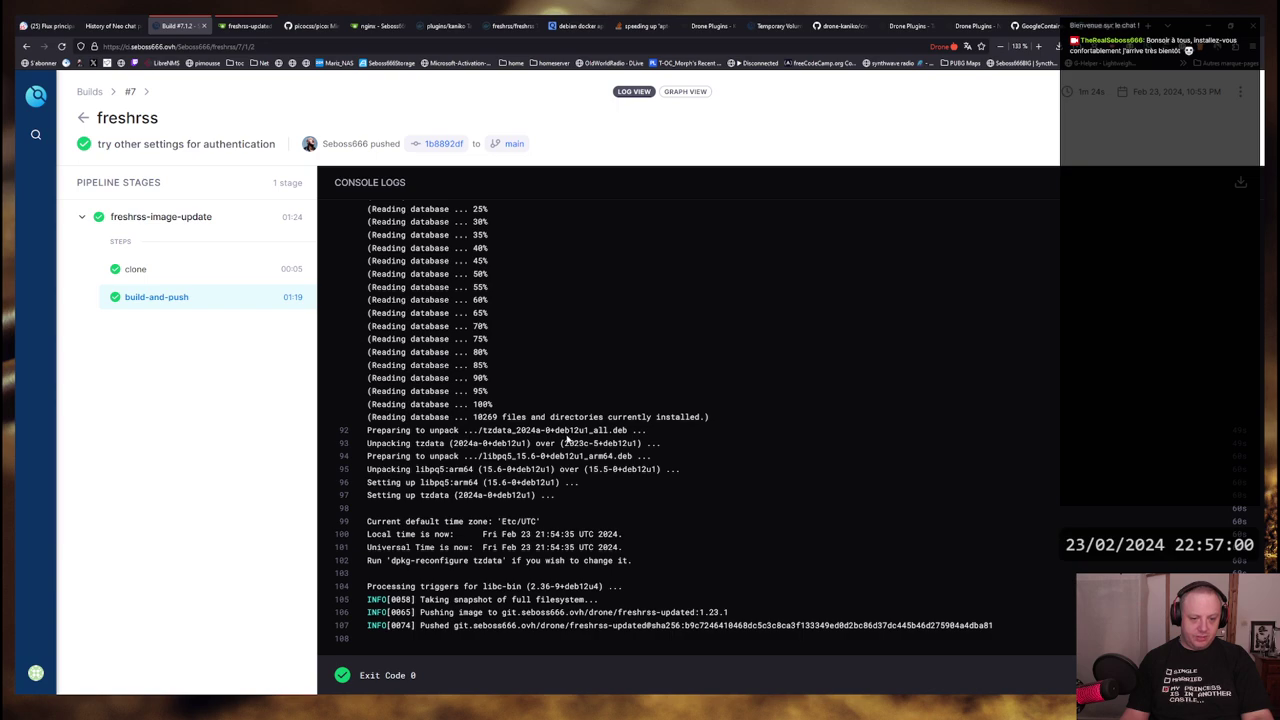
{"action": "key", "text": "alt+Tab"}
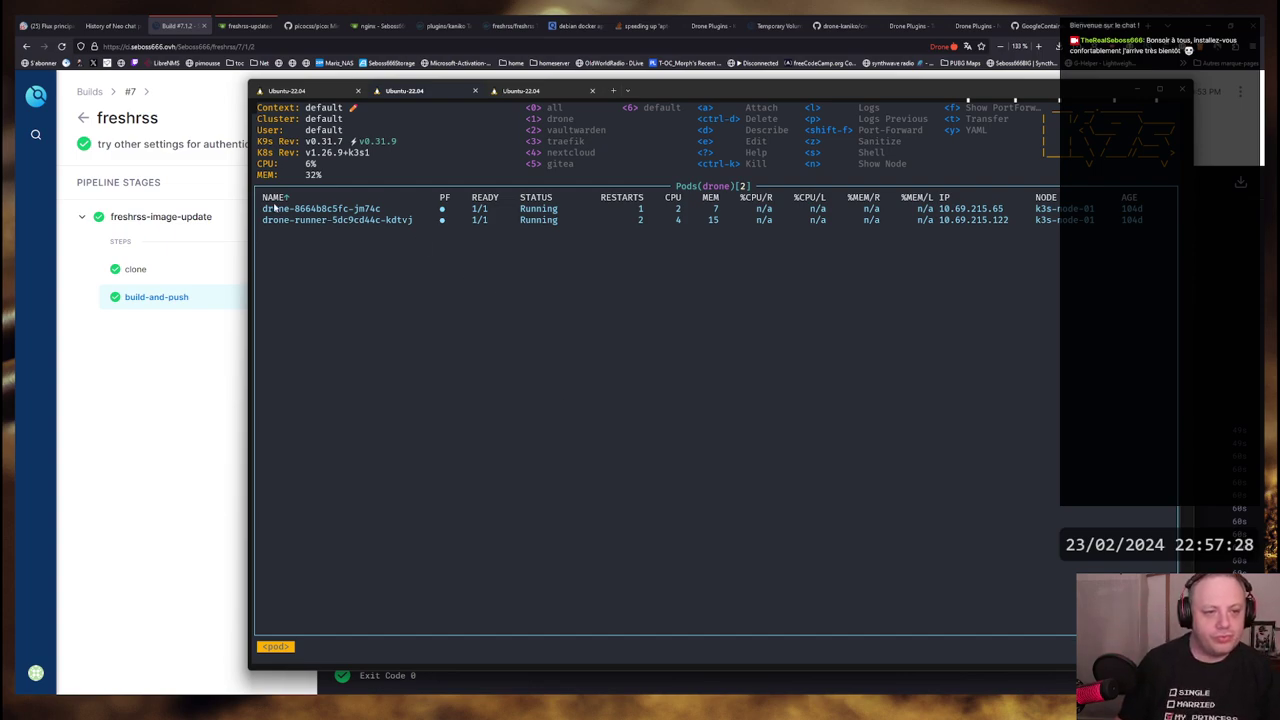
{"action": "left_click_drag", "start_coordinate": [265, 209], "coordinate": [1143, 225]}
{"action": "right_click", "coordinate": [1143, 225]}
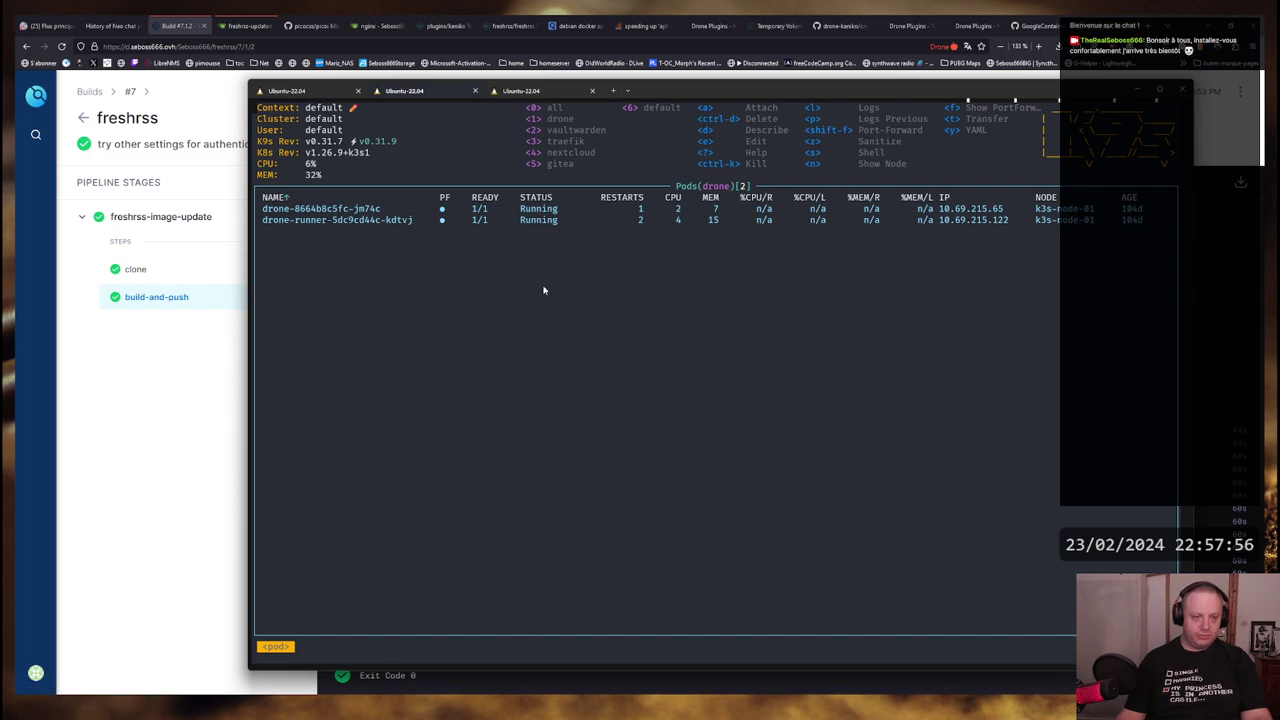
Switch to Sublime Text and review .drone.yml from the platform section through the build-and-push step's settings
{"action": "key", "text": "alt+Tab"}
{"action": "key", "text": "alt+Tab"}
{"action": "left_click", "coordinate": [576, 300]}
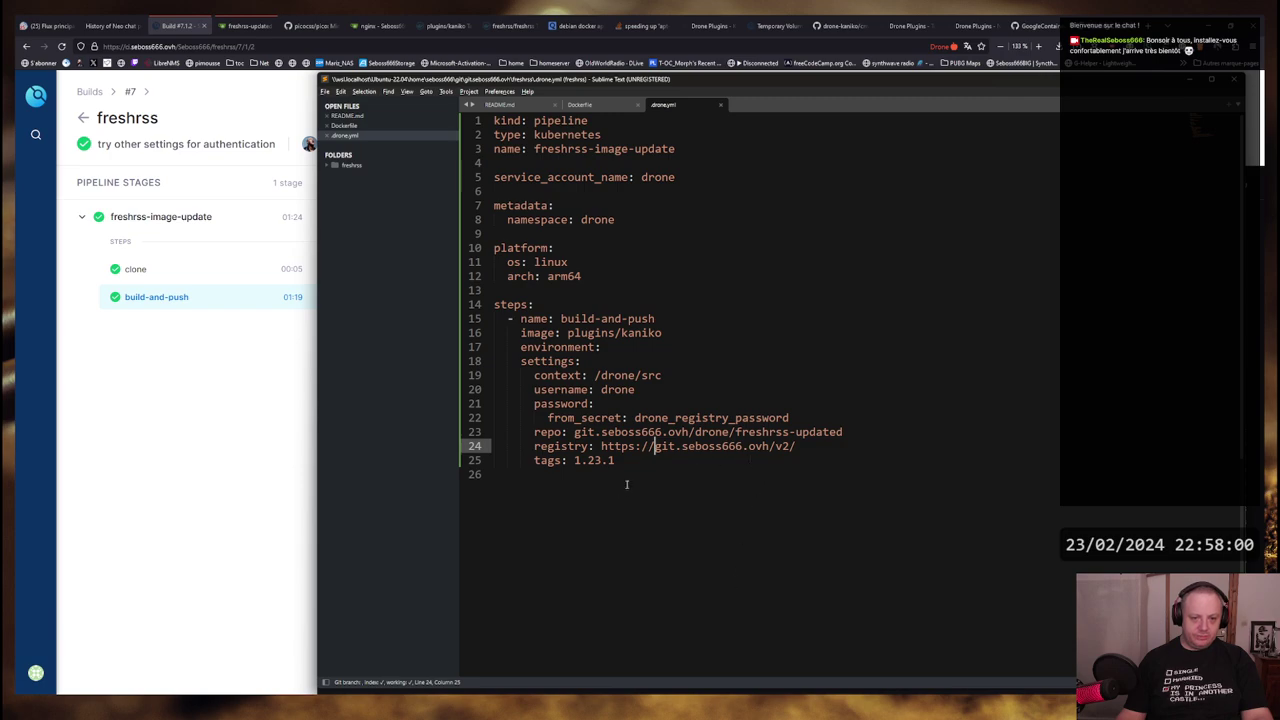
{"action": "left_click_drag", "start_coordinate": [616, 461], "coordinate": [735, 218]}
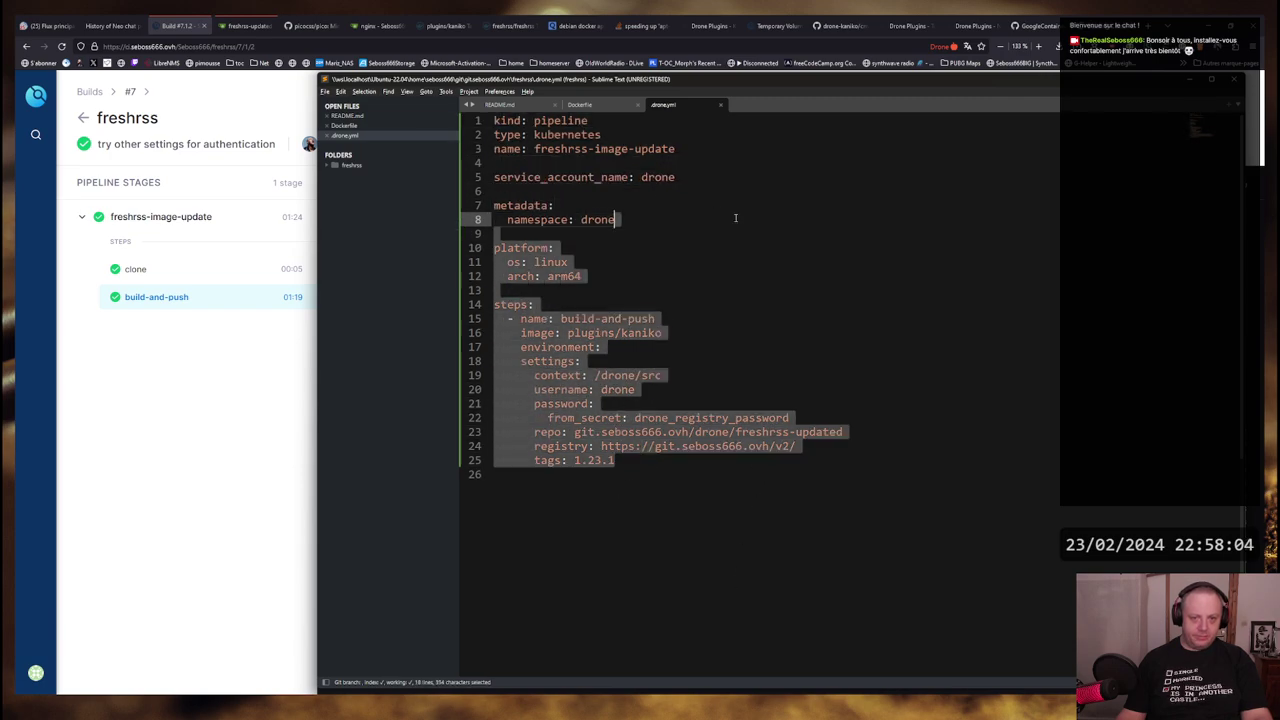
{"action": "left_click", "coordinate": [735, 218]}
{"action": "scroll", "coordinate": [737, 477], "scroll_direction": "down", "scroll_amount": 2}
{"action": "scroll", "coordinate": [737, 480], "scroll_direction": "up", "scroll_amount": 2}
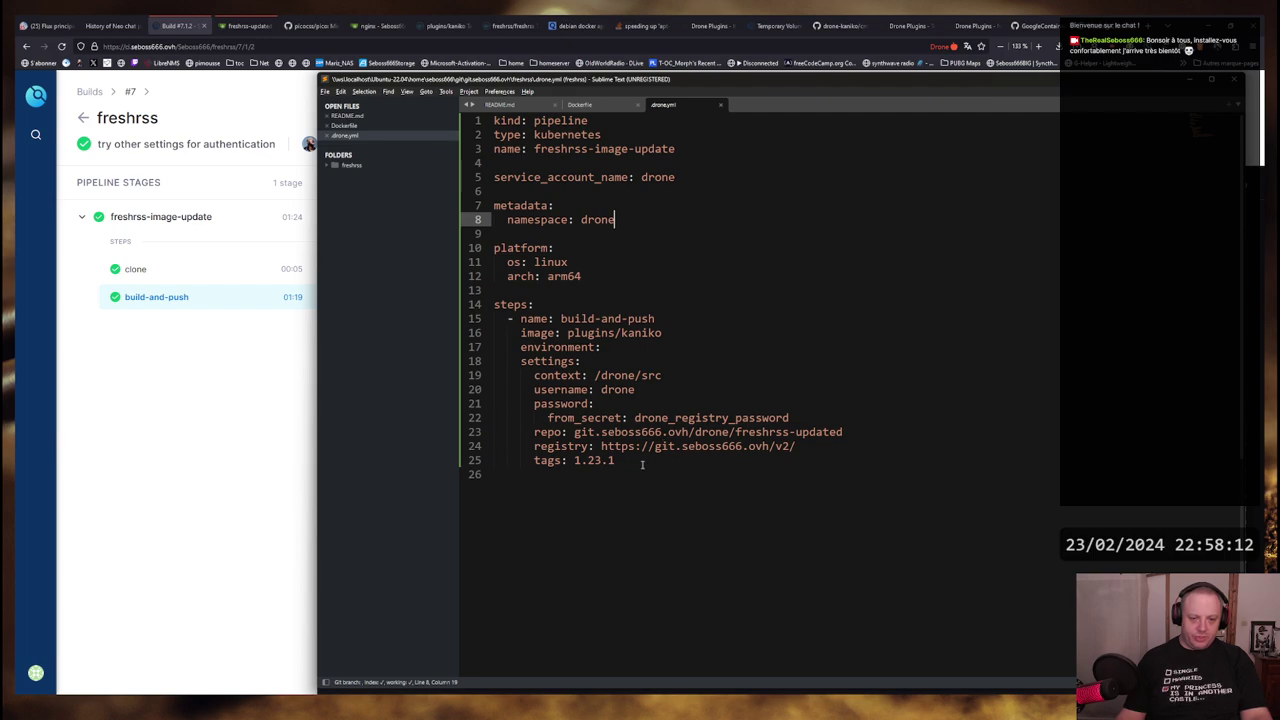
Examine the tags, registry and repo settings of the kaniko step in .drone.yml
{"action": "left_click_drag", "start_coordinate": [642, 464], "coordinate": [745, 461]}
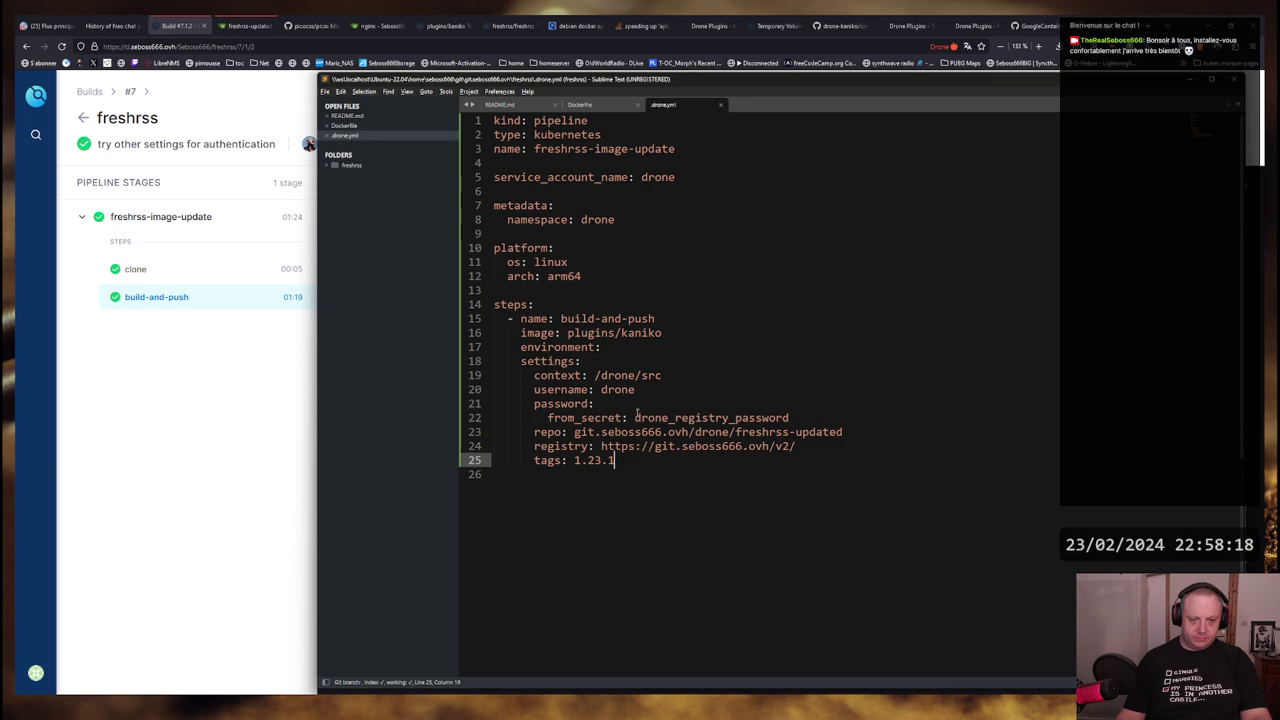
{"action": "mouse_move", "coordinate": [534, 446]}
{"action": "left_mouse_down"}
{"action": "mouse_move", "coordinate": [796, 446]}
{"action": "mouse_move", "coordinate": [538, 446]}
{"action": "left_mouse_up"}
{"action": "left_click", "coordinate": [566, 430]}
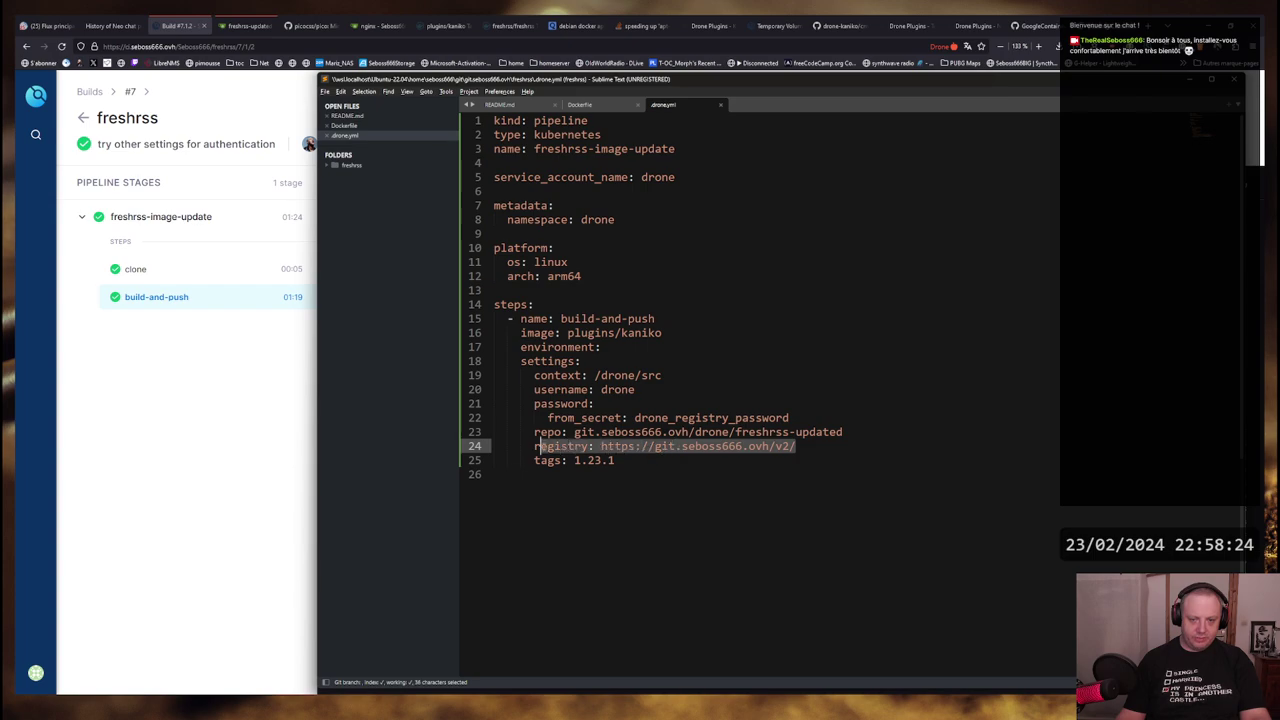
{"action": "left_click", "coordinate": [677, 446]}
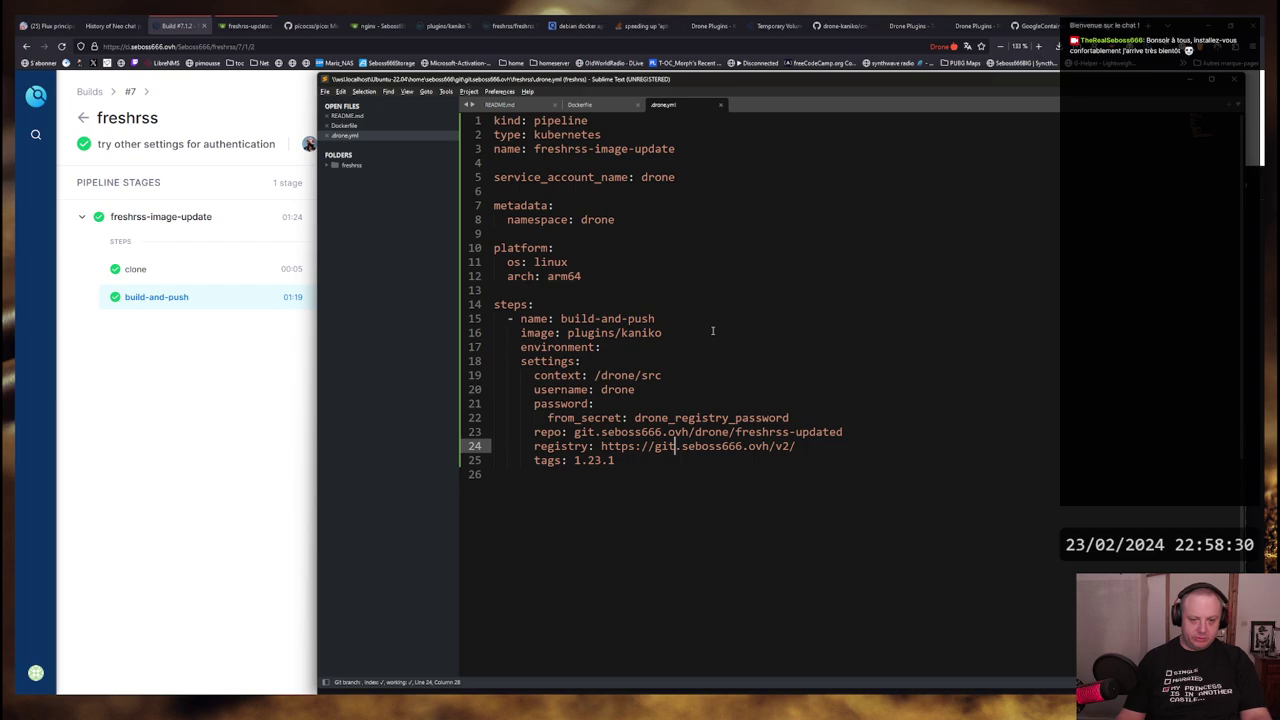
{"action": "scroll", "coordinate": [713, 331], "scroll_direction": "down", "scroll_amount": 3}
{"action": "scroll", "coordinate": [698, 337], "scroll_direction": "up", "scroll_amount": 3}
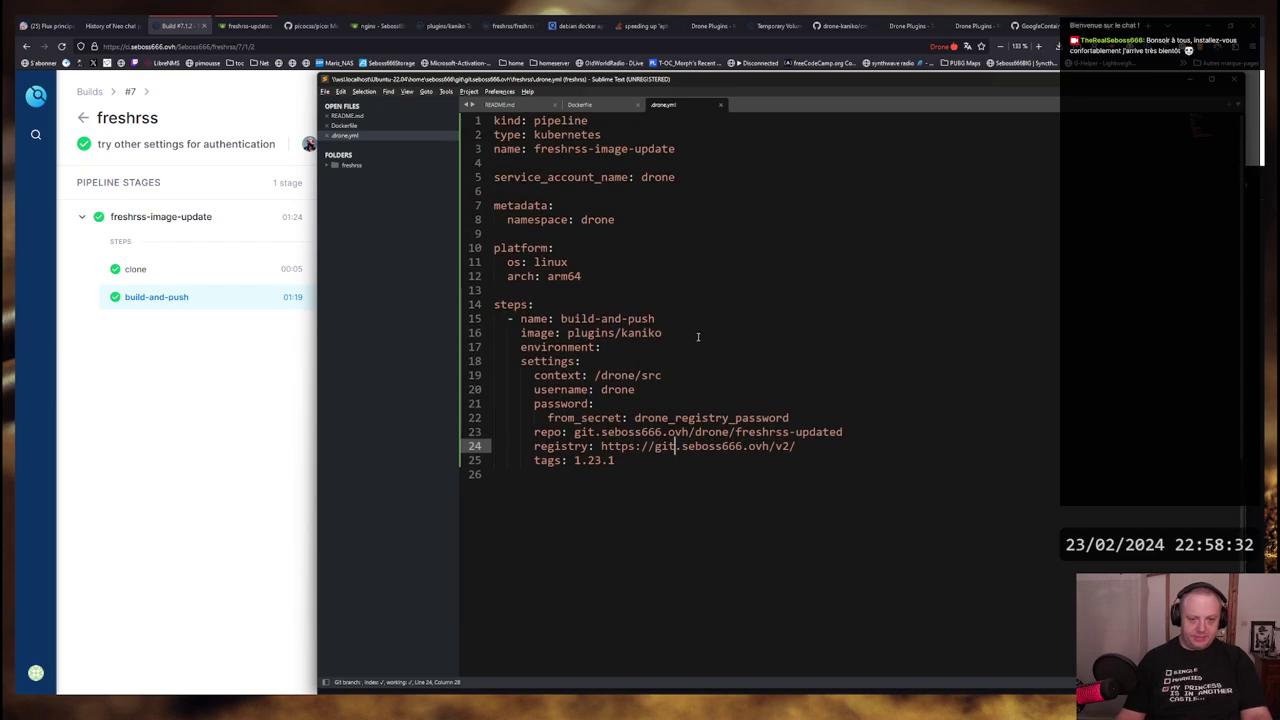
Switch back to build #7 in Drone and review the build-and-push log from its end back to the first line
{"action": "key", "text": "alt+Tab"}
{"action": "scroll", "coordinate": [605, 406], "scroll_direction": "up", "scroll_amount": 1}
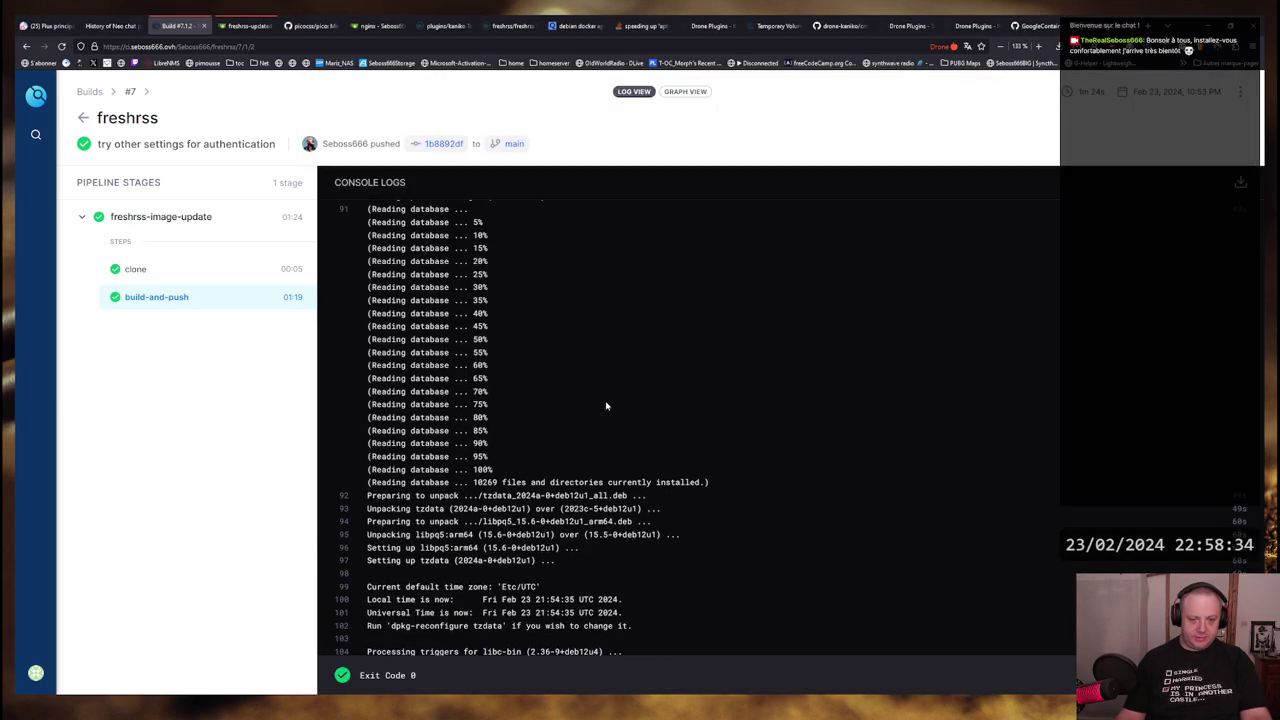
{"action": "scroll", "coordinate": [605, 406], "scroll_direction": "down", "scroll_amount": 2}
{"action": "scroll", "coordinate": [606, 402], "scroll_direction": "up", "scroll_amount": 10}
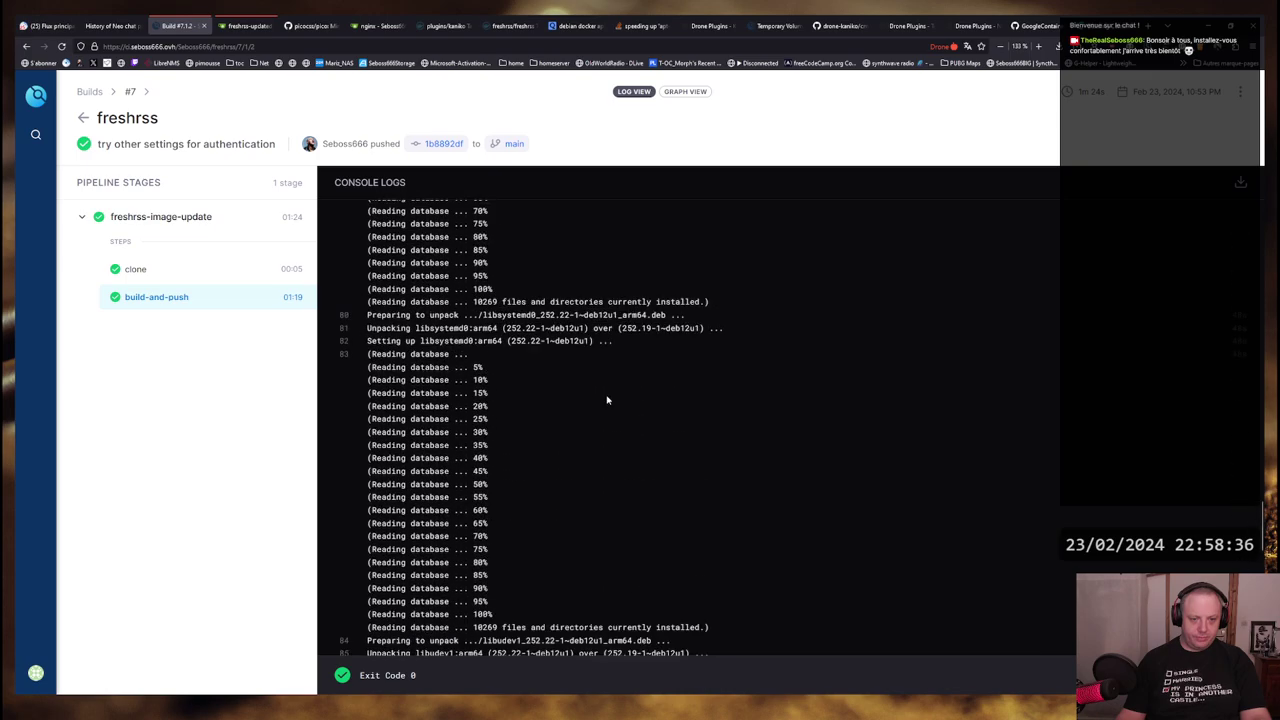
{"action": "scroll", "coordinate": [606, 400], "scroll_direction": "up", "scroll_amount": 3}
{"action": "scroll", "coordinate": [604, 376], "scroll_direction": "up", "scroll_amount": 5}
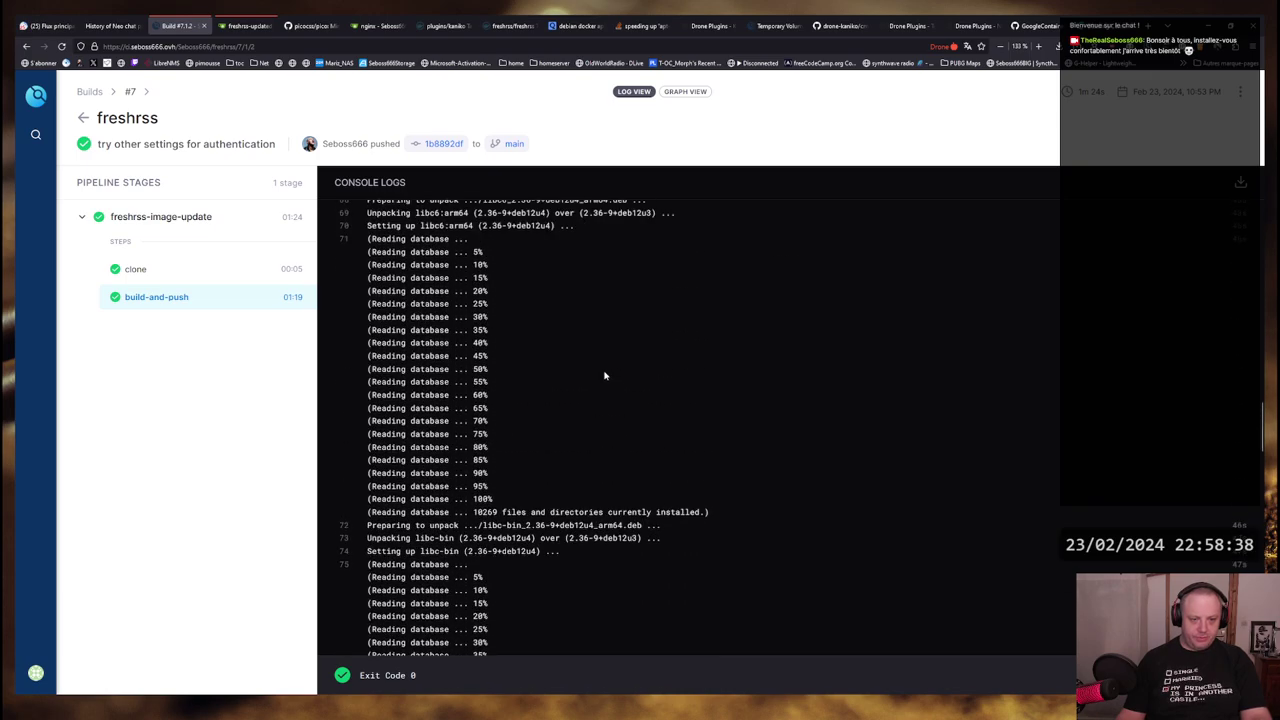
{"action": "scroll", "coordinate": [604, 376], "scroll_direction": "up", "scroll_amount": 5}
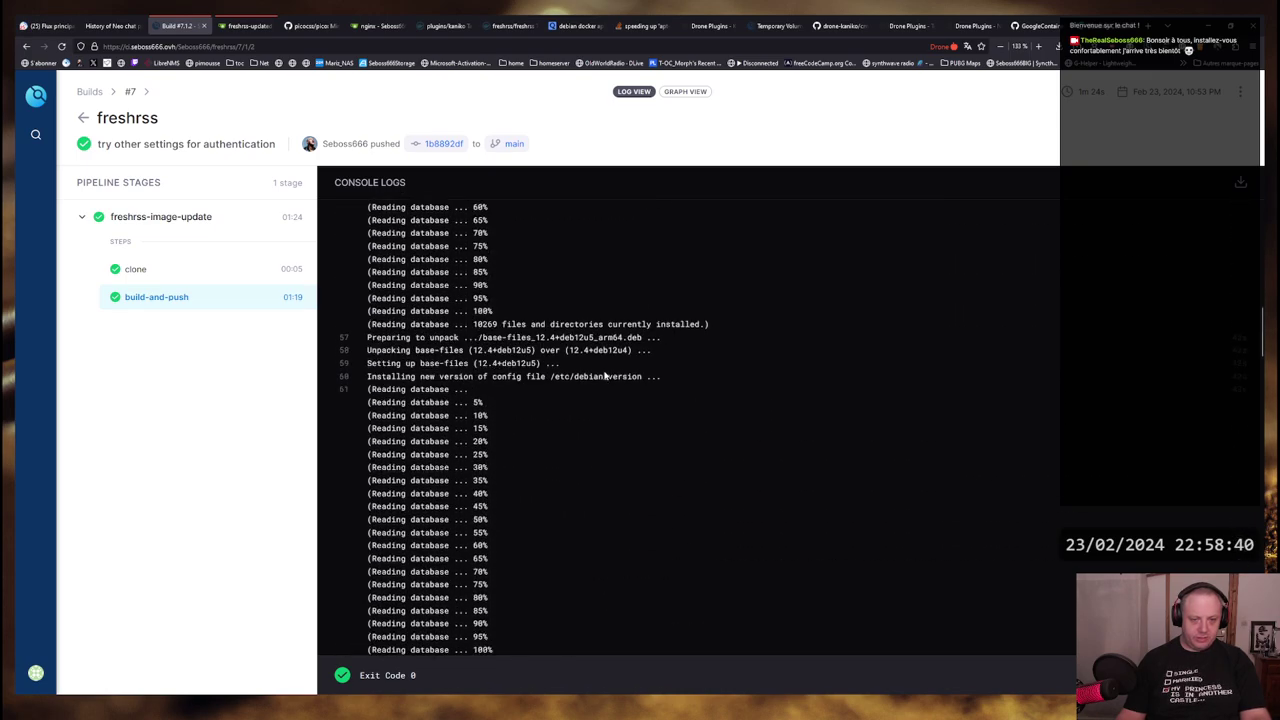
{"action": "scroll", "coordinate": [604, 376], "scroll_direction": "up", "scroll_amount": 15}
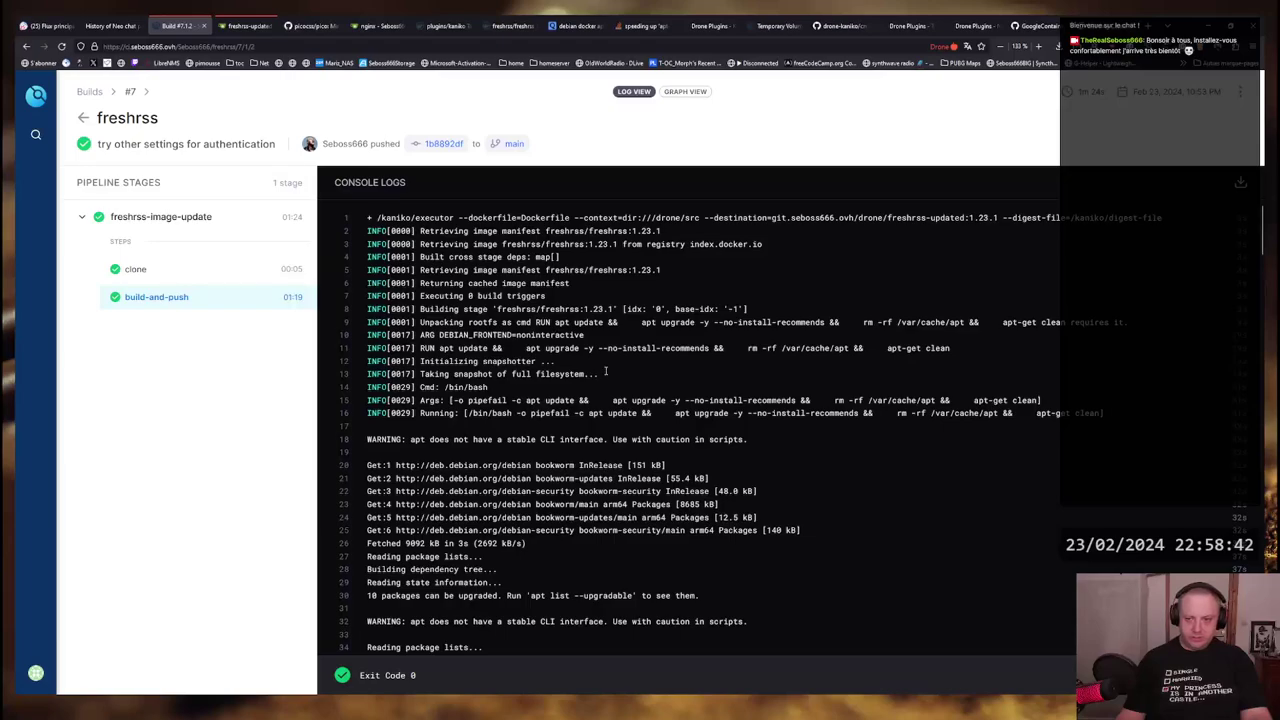
Examine the log lines about unpacking the rootfs, the DEBIAN_FRONTEND argument and the RUN apt update command
{"action": "left_click_drag", "start_coordinate": [1002, 322], "coordinate": [1125, 320]}
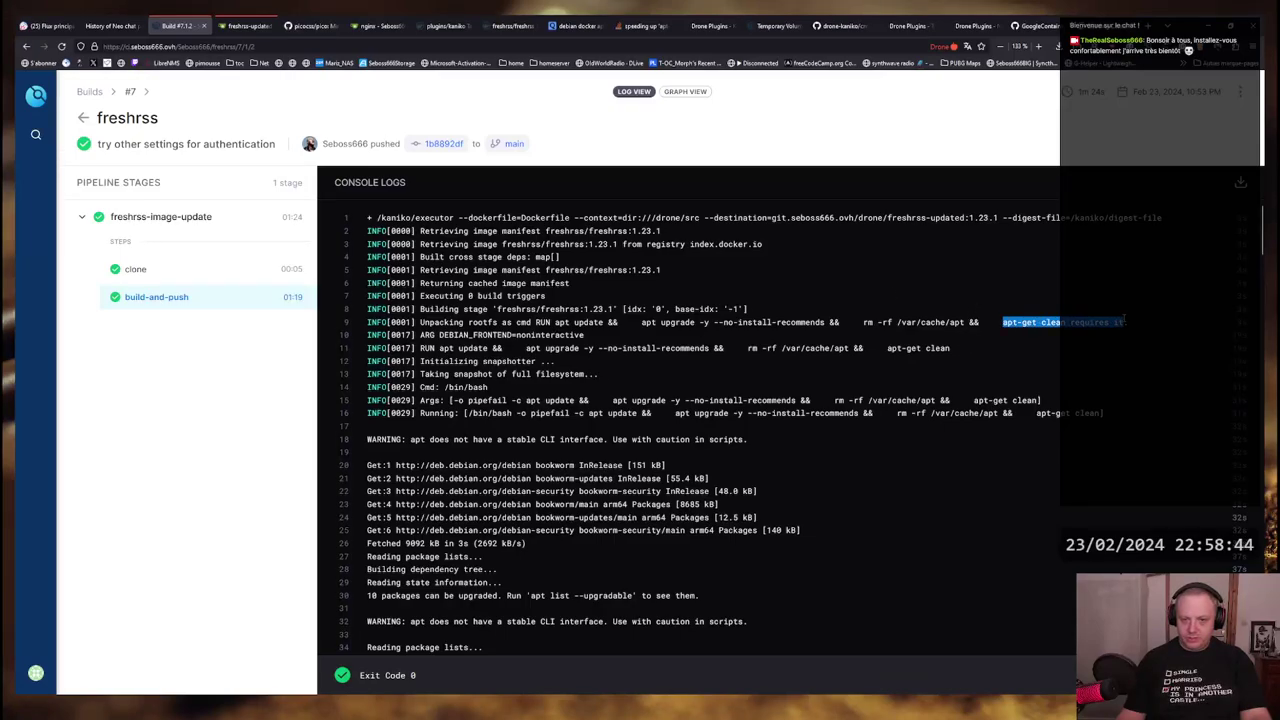
{"action": "left_click", "coordinate": [447, 321]}
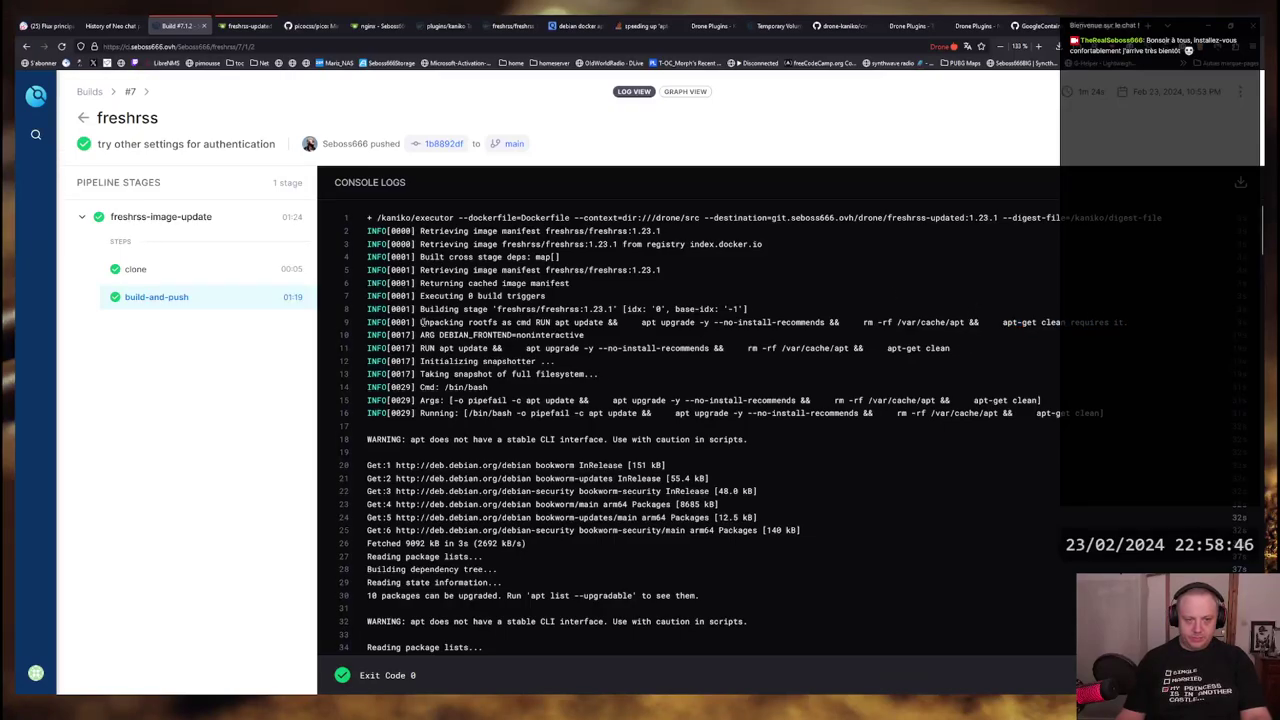
{"action": "left_click_drag", "start_coordinate": [421, 322], "coordinate": [858, 322]}
{"action": "left_click", "coordinate": [538, 334]}
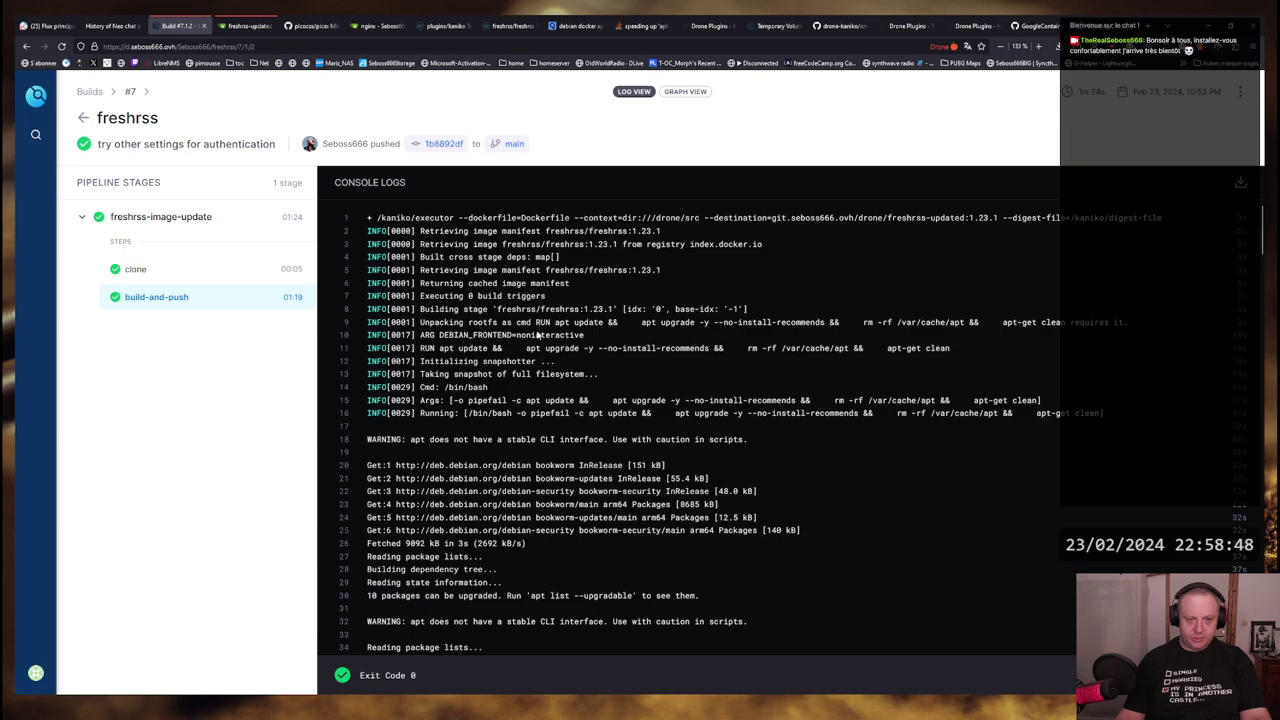
{"action": "left_click_drag", "start_coordinate": [712, 358], "coordinate": [500, 343]}
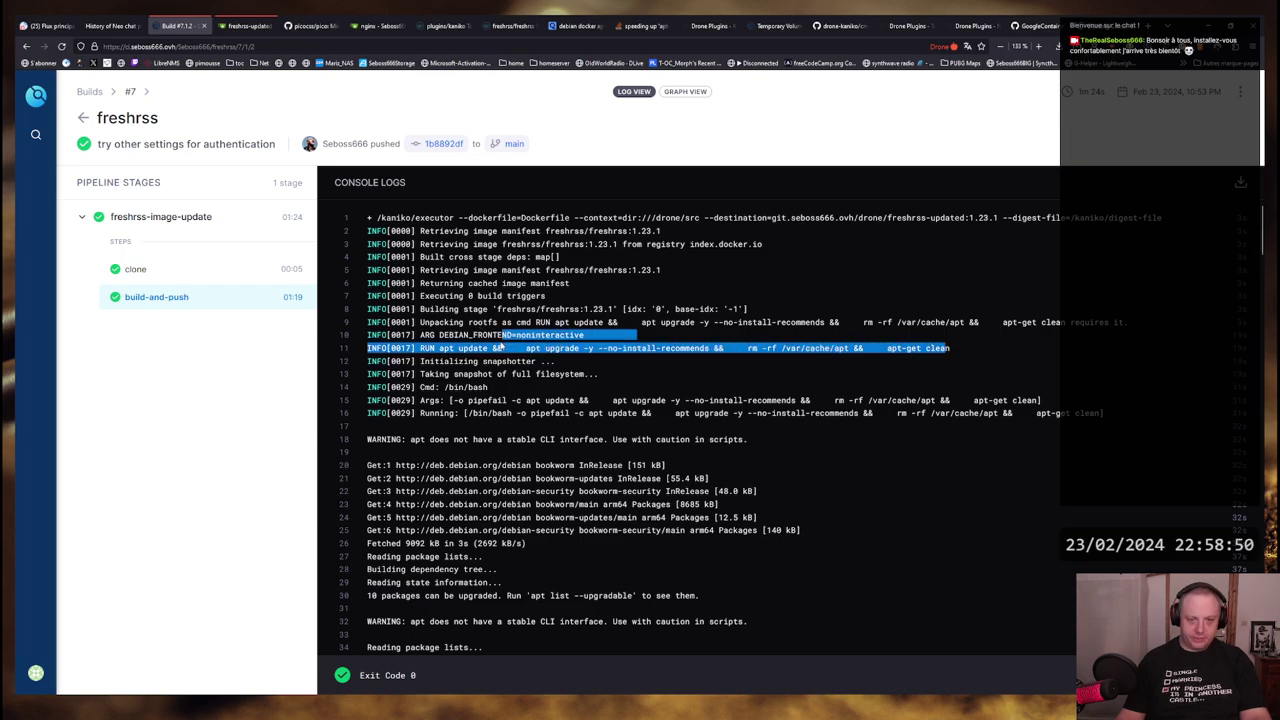
{"action": "left_click", "coordinate": [502, 345]}
{"action": "scroll", "coordinate": [530, 340], "scroll_direction": "down", "scroll_amount": 10}
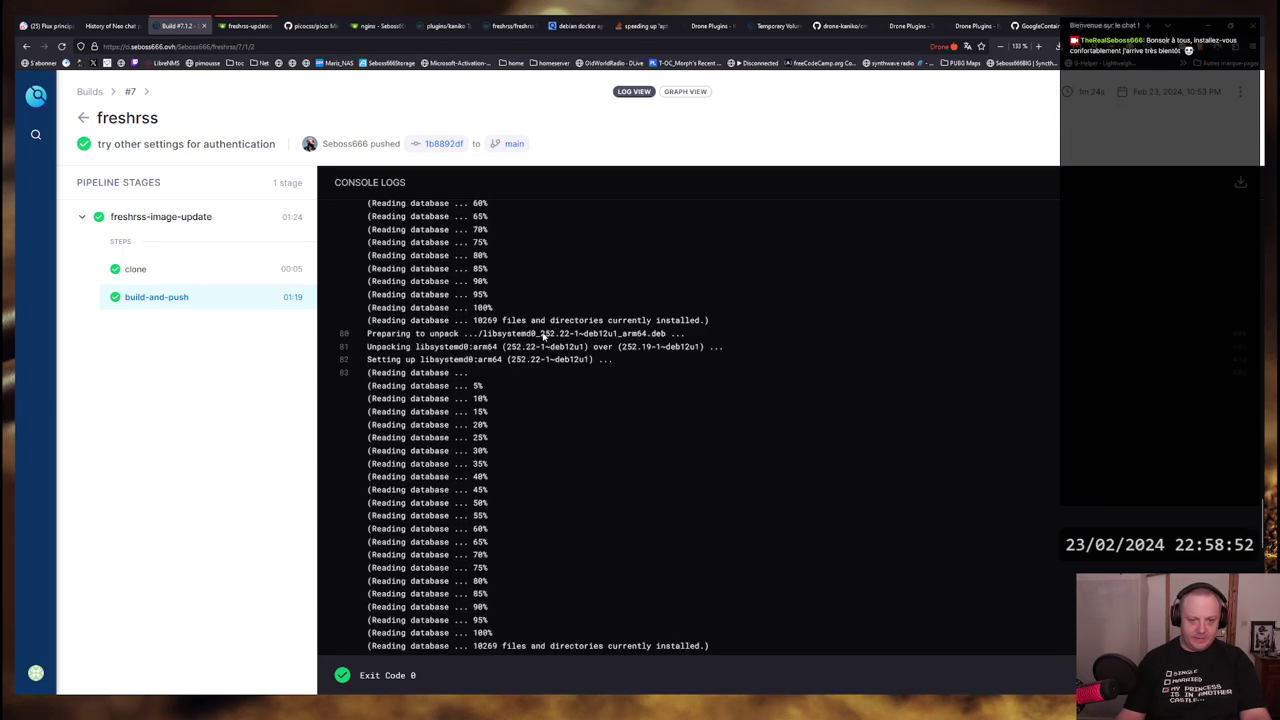
Delete the nginx (stable) container package of the Drone account from the Gitea registry
{"action": "key", "text": "alt+Tab"}
{"action": "left_click", "coordinate": [378, 25]}
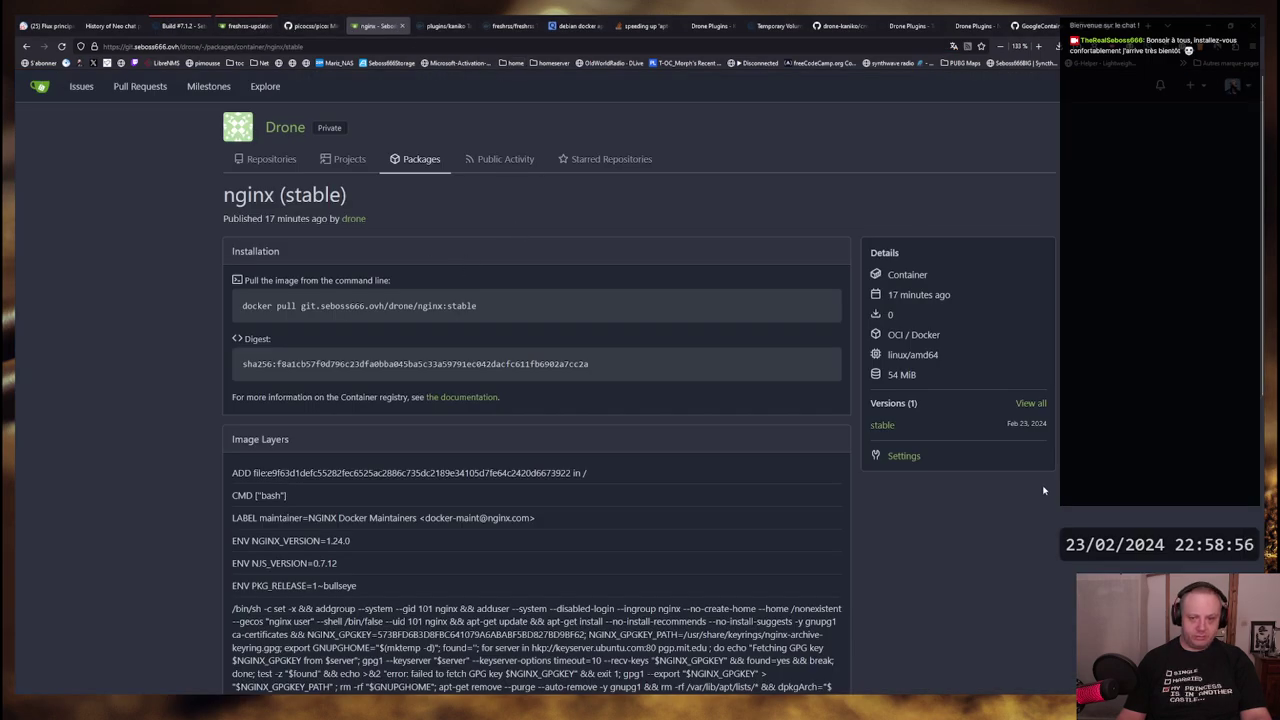
{"action": "left_click", "coordinate": [906, 457]}
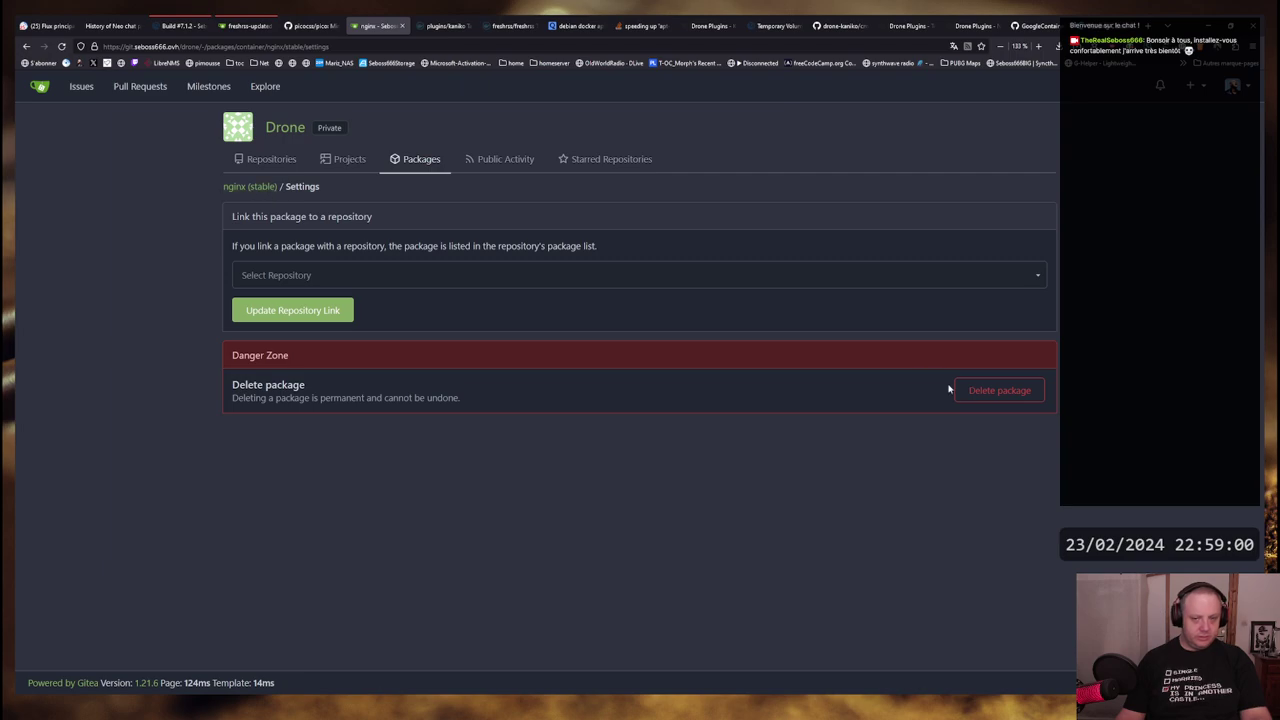
{"action": "left_click", "coordinate": [996, 390]}
{"action": "left_click", "coordinate": [549, 429]}
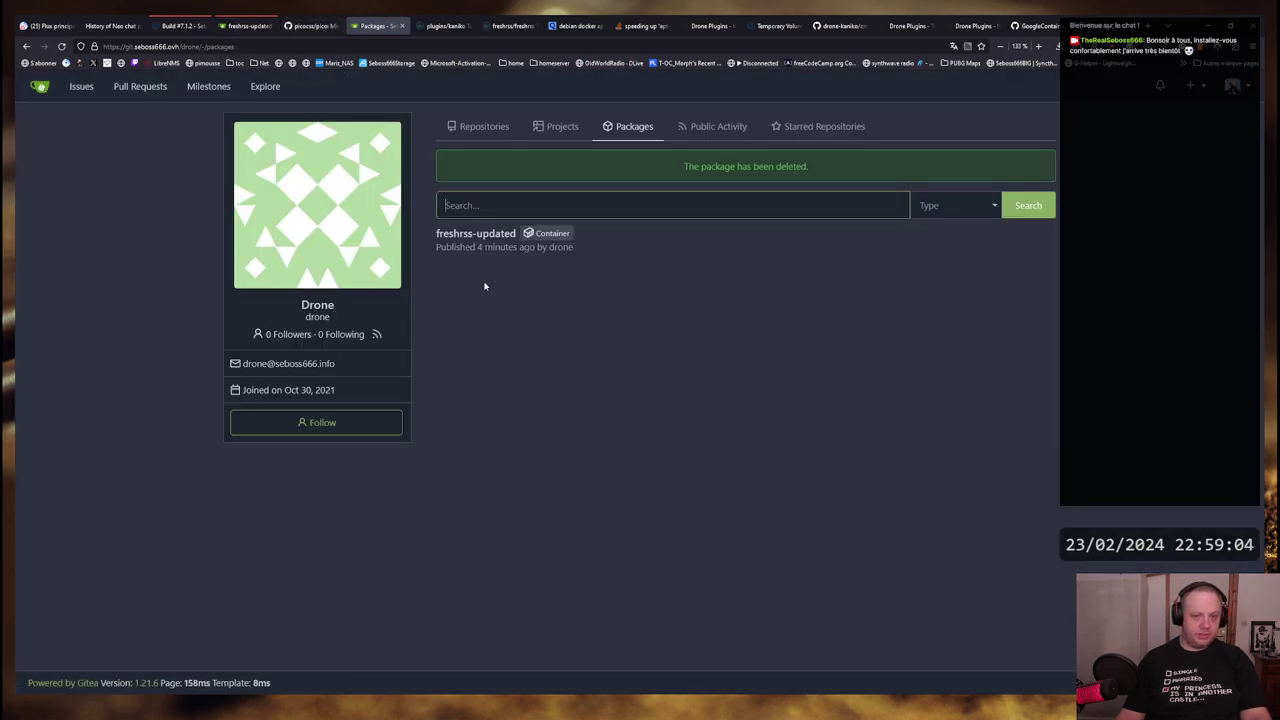
Open the freshrss-updated package and examine its size, docker pull command and name and version heading
{"action": "left_click", "coordinate": [457, 235]}
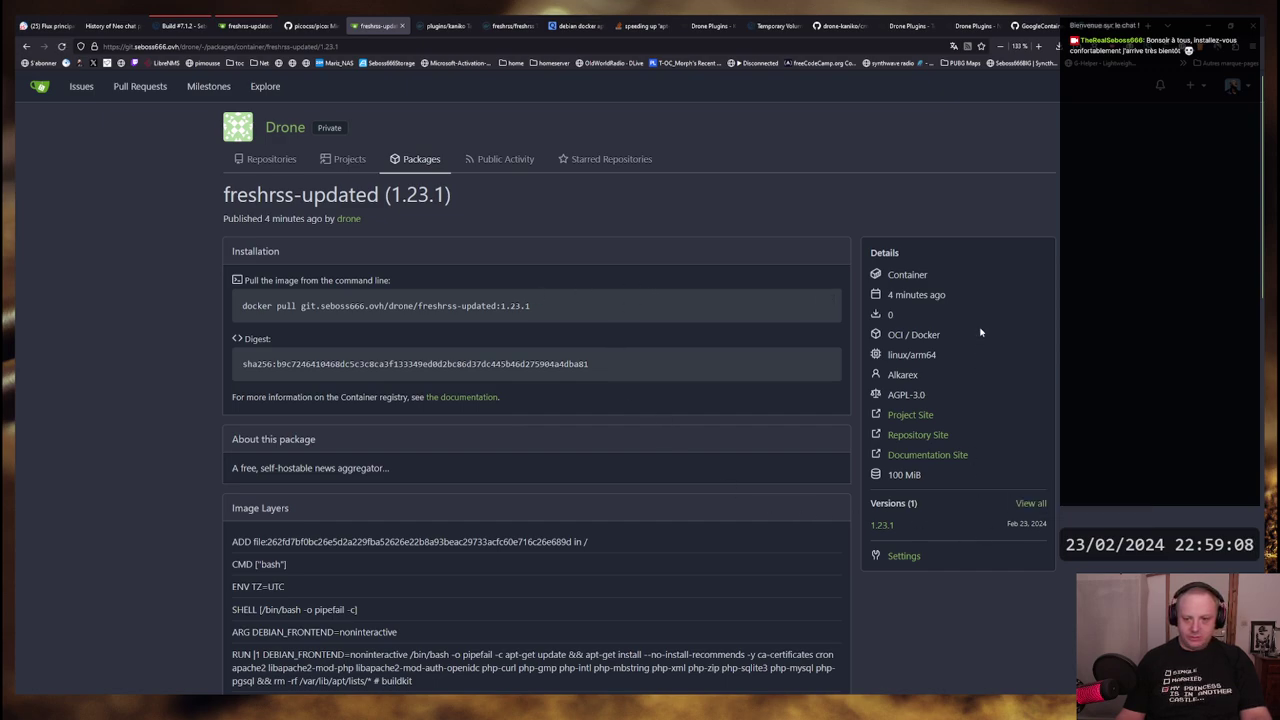
{"action": "left_click_drag", "start_coordinate": [893, 476], "coordinate": [966, 476]}
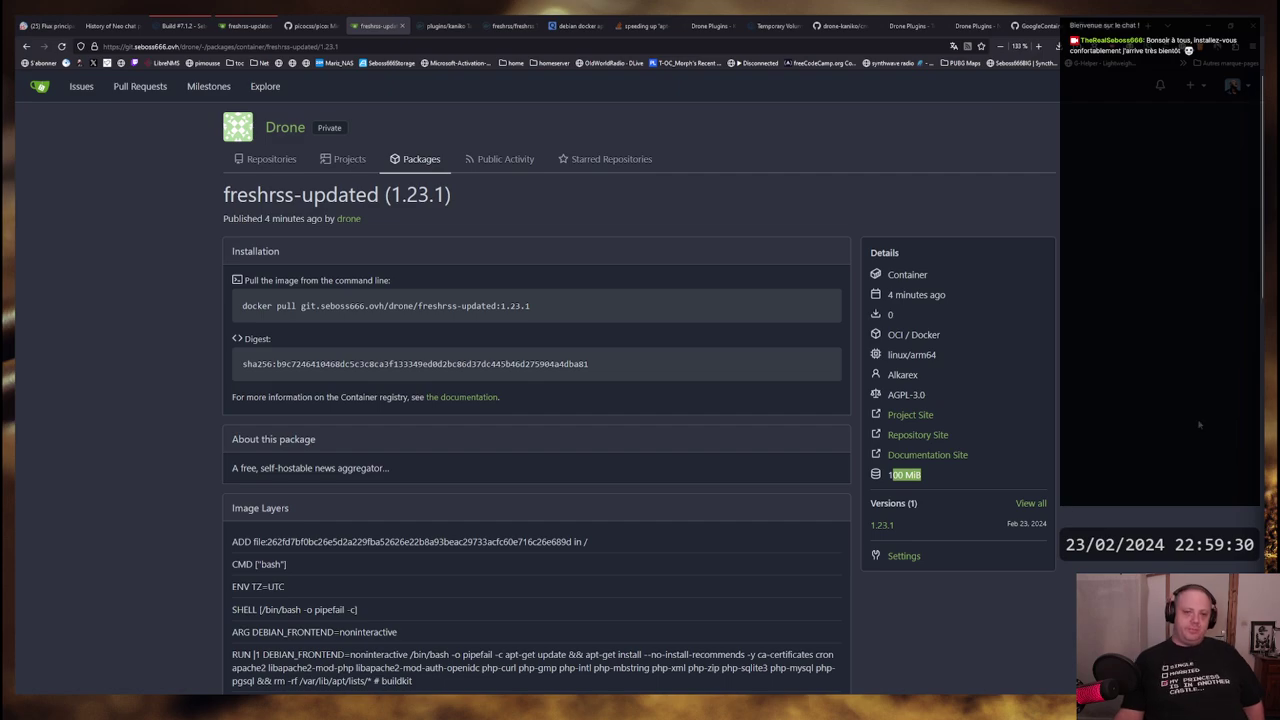
{"action": "left_click_drag", "start_coordinate": [241, 306], "coordinate": [535, 306]}
{"action": "left_click", "coordinate": [333, 250]}
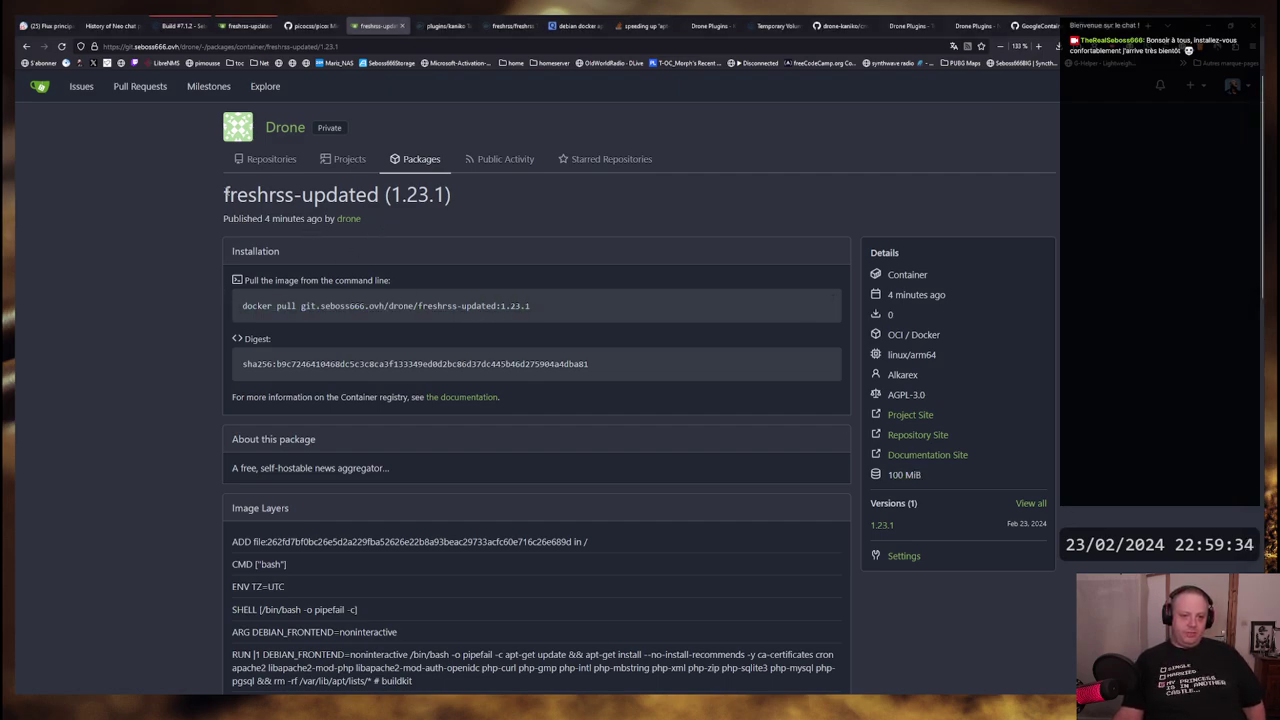
{"action": "left_click_drag", "start_coordinate": [222, 195], "coordinate": [457, 194]}
{"action": "left_click", "coordinate": [657, 263]}
Look through the image layers and labels of the freshrss-updated package and check its digest
{"action": "scroll", "coordinate": [646, 366], "scroll_direction": "down", "scroll_amount": 5}
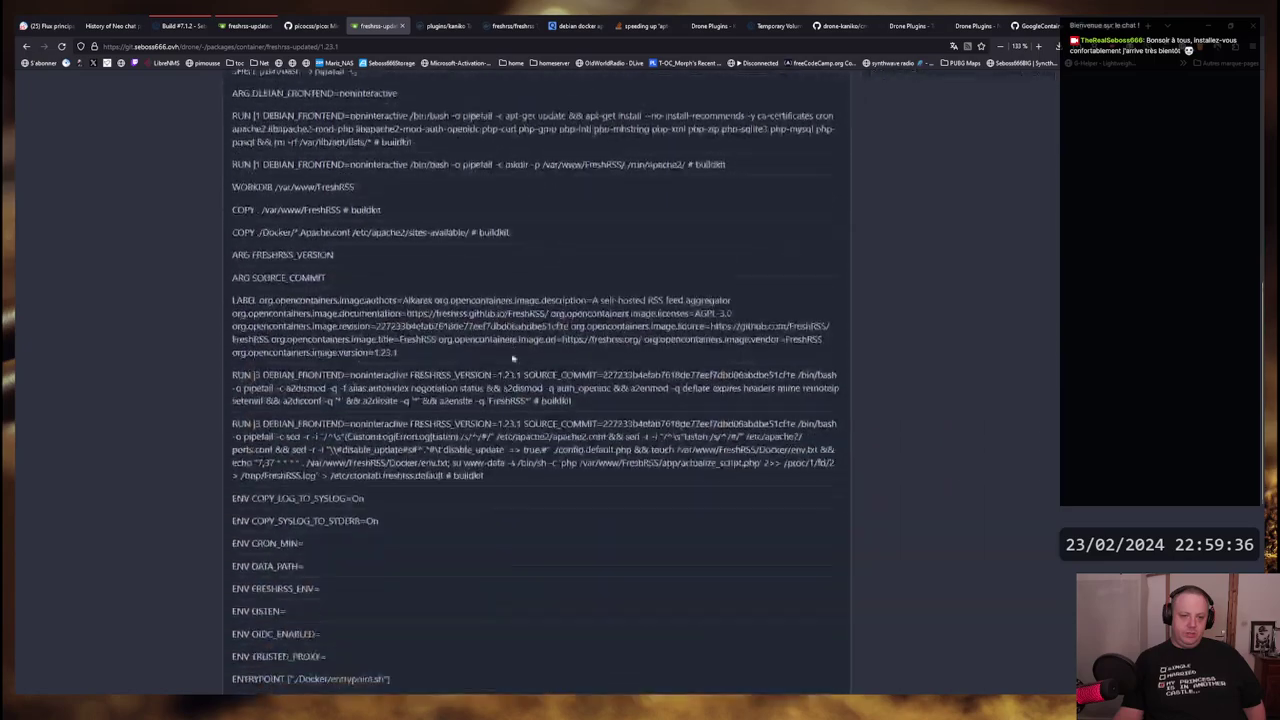
{"action": "scroll", "coordinate": [512, 358], "scroll_direction": "down", "scroll_amount": 3}
{"action": "scroll", "coordinate": [507, 352], "scroll_direction": "down", "scroll_amount": 1}
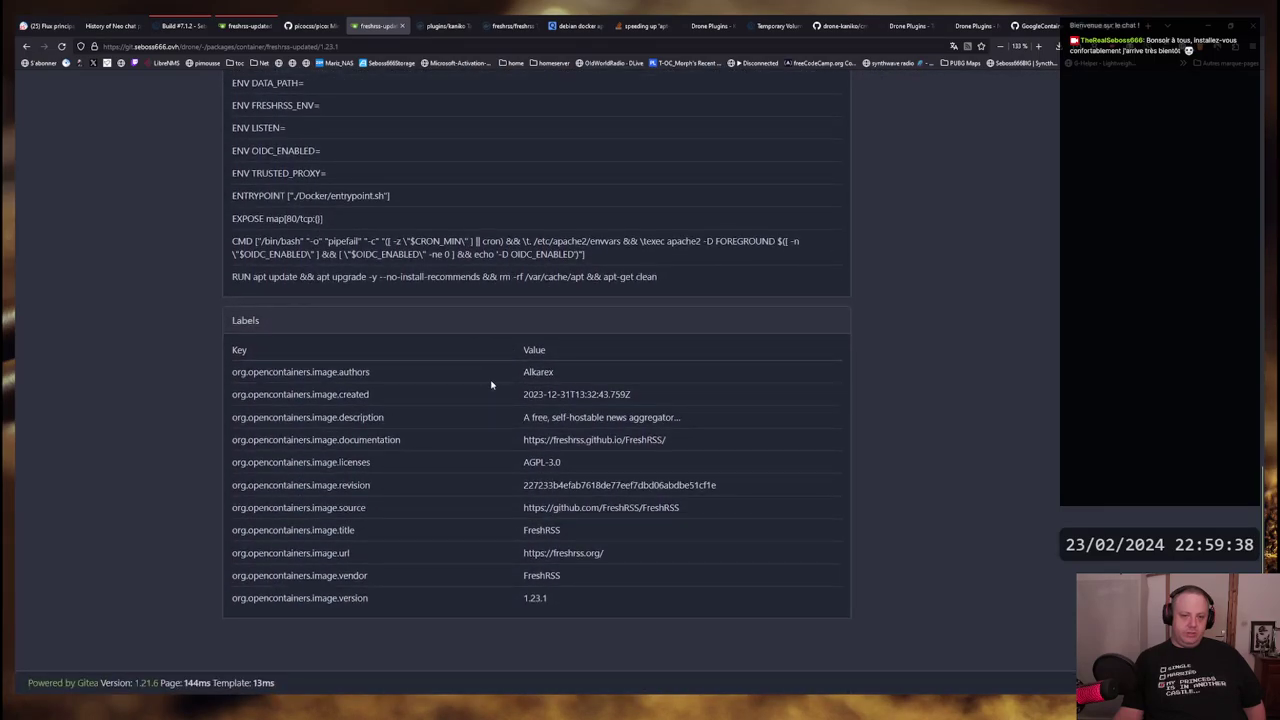
{"action": "scroll", "coordinate": [511, 451], "scroll_direction": "up", "scroll_amount": 15}
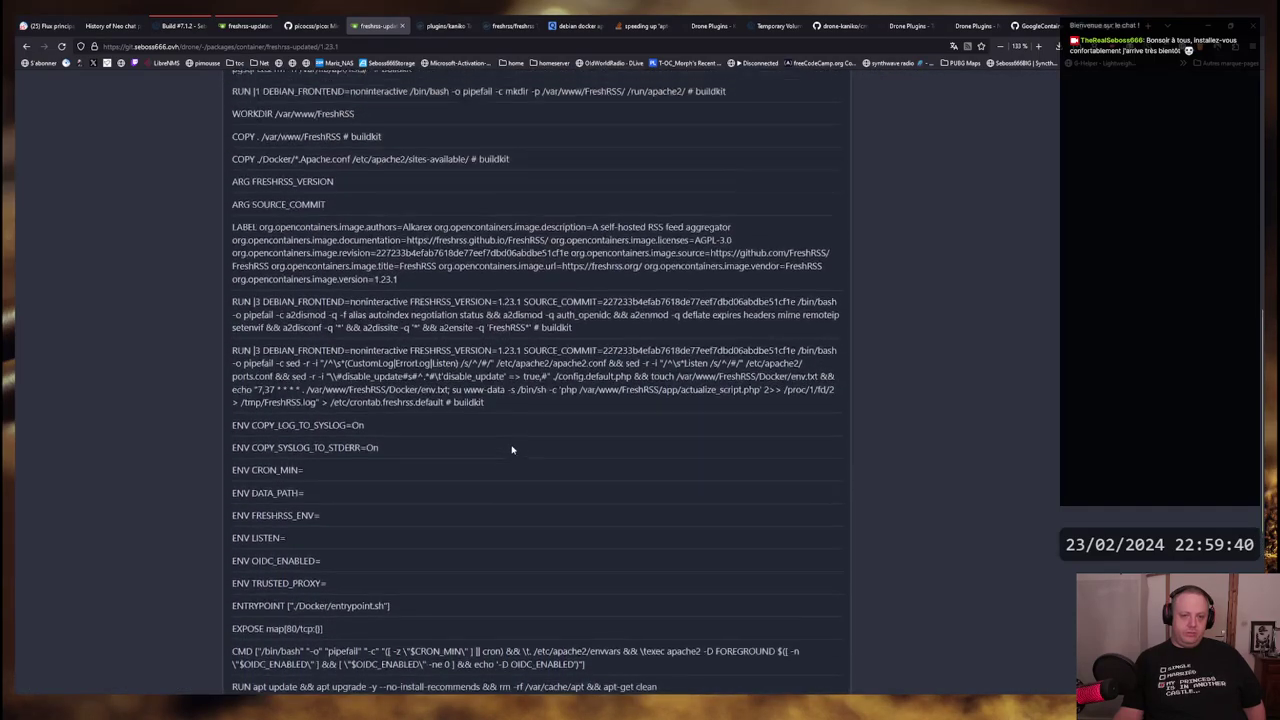
{"action": "left_click_drag", "start_coordinate": [233, 369], "coordinate": [588, 370]}
{"action": "left_click", "coordinate": [560, 378]}
{"action": "scroll", "coordinate": [475, 497], "scroll_direction": "up", "scroll_amount": 1}
{"action": "scroll", "coordinate": [475, 497], "scroll_direction": "up", "scroll_amount": 1}
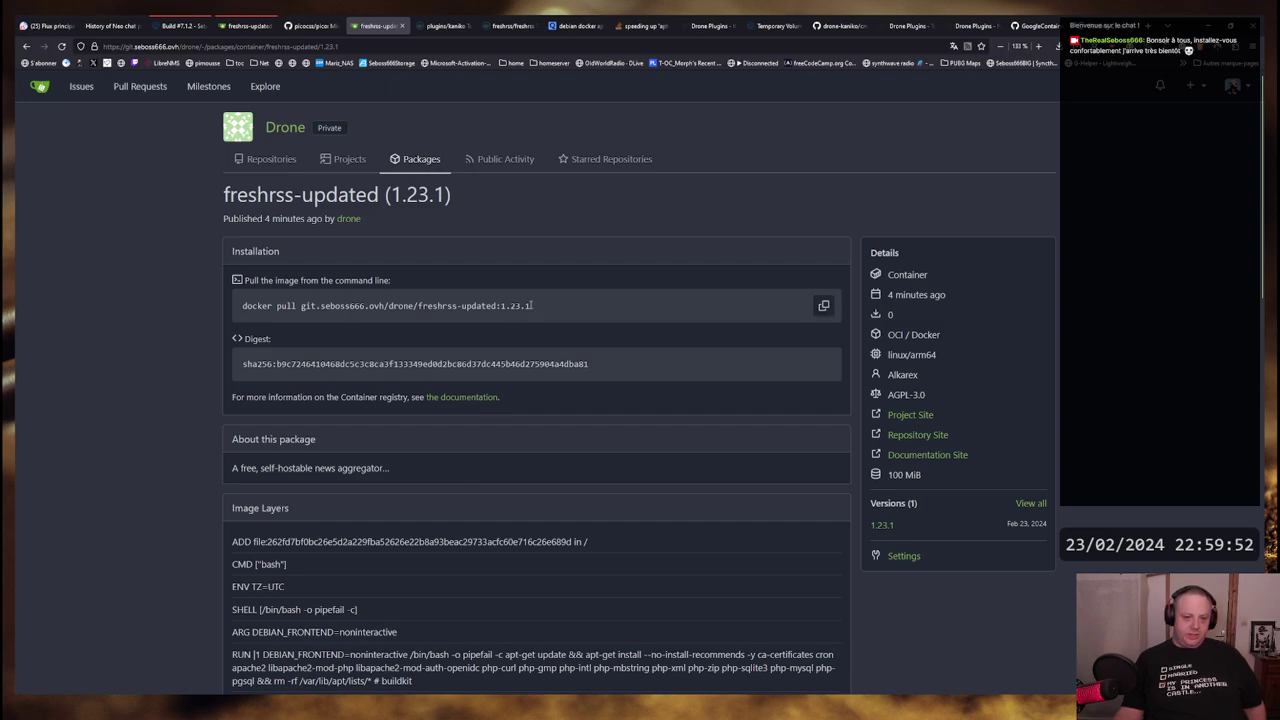
Examine the image name and tag in the package's docker pull command
{"action": "left_click_drag", "start_coordinate": [530, 306], "coordinate": [418, 306]}
{"action": "left_click", "coordinate": [420, 306]}
{"action": "left_click", "coordinate": [530, 306]}
{"action": "left_click", "coordinate": [419, 305]}
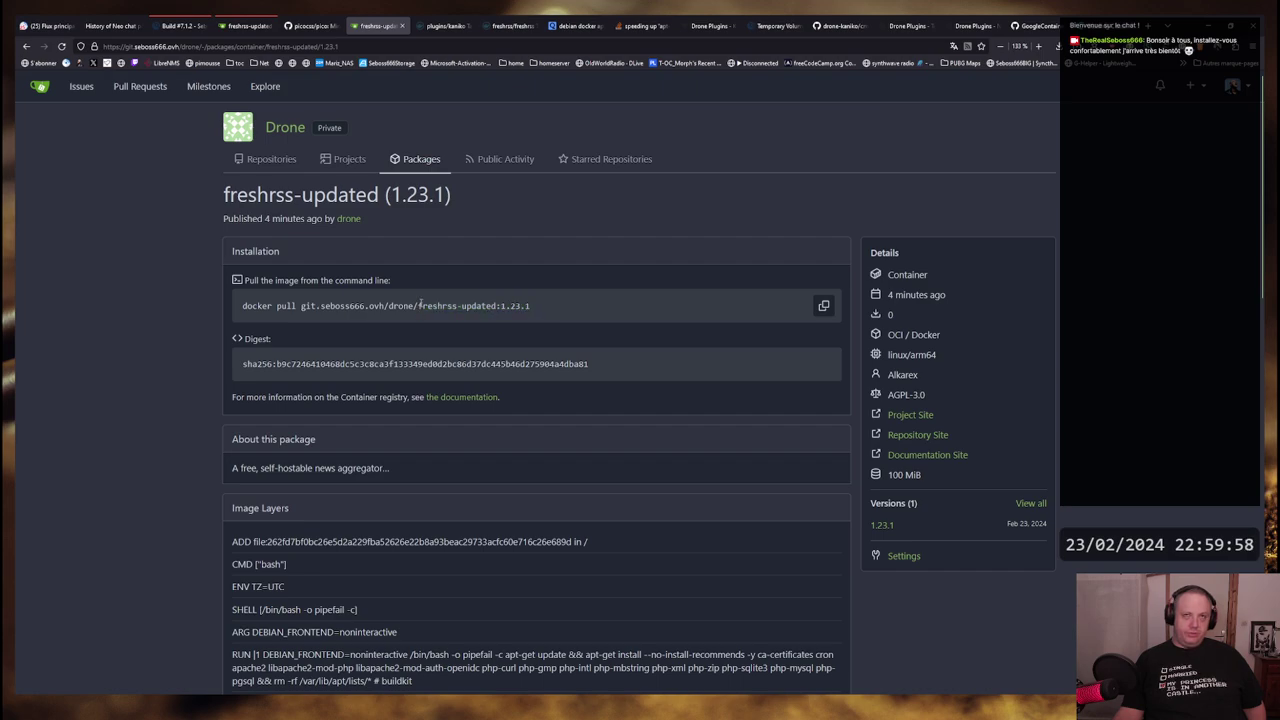
{"action": "left_click_drag", "start_coordinate": [418, 306], "coordinate": [530, 306]}
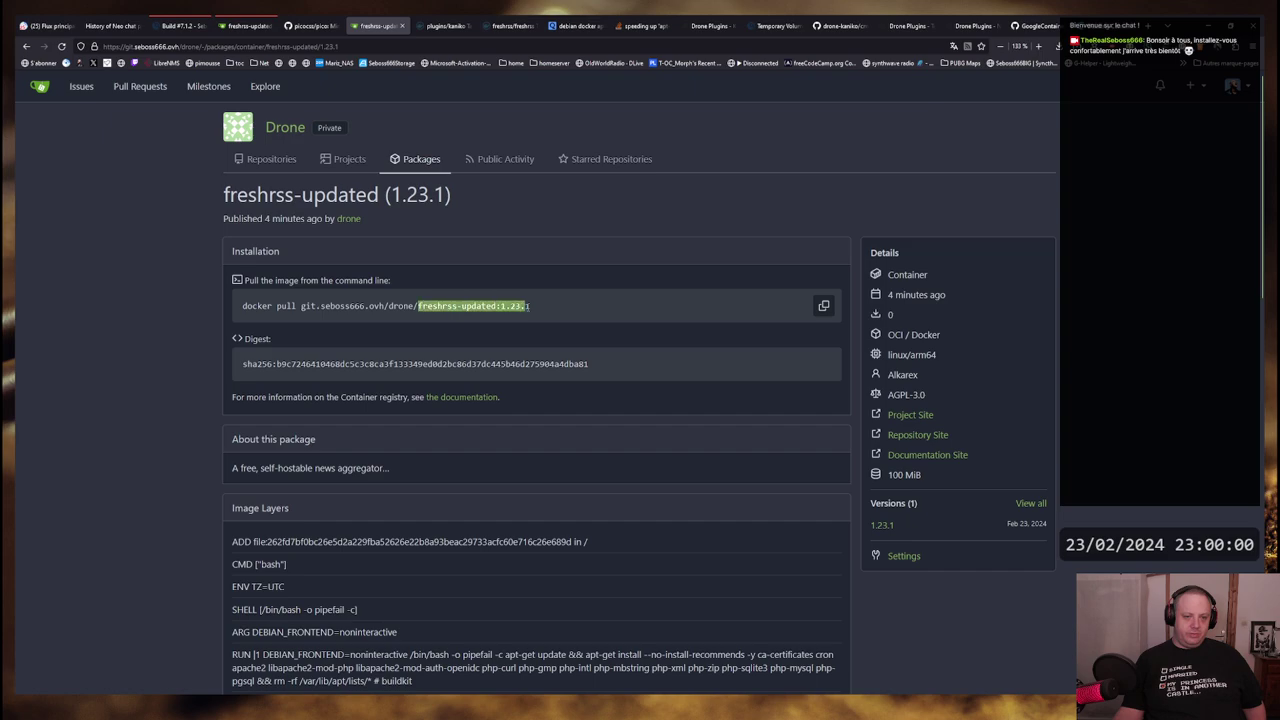
{"action": "left_click", "coordinate": [530, 306]}
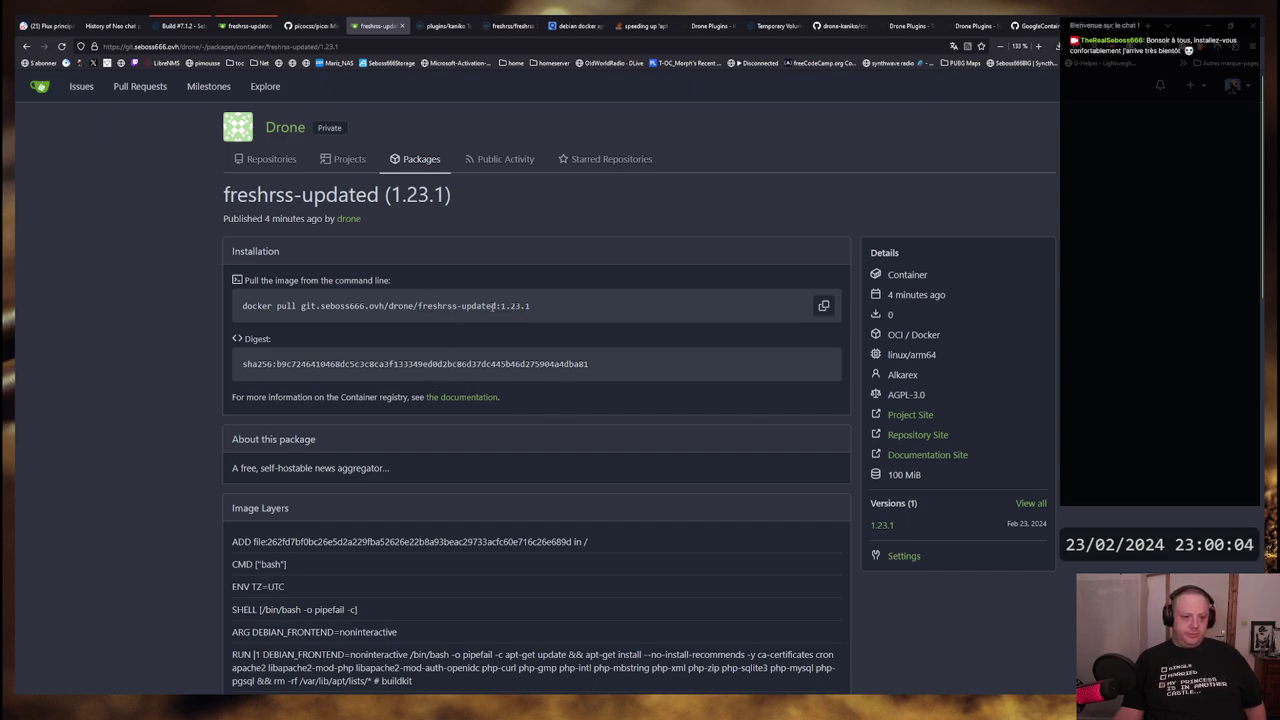
{"action": "left_click_drag", "start_coordinate": [531, 306], "coordinate": [420, 306]}
{"action": "left_click", "coordinate": [420, 306]}
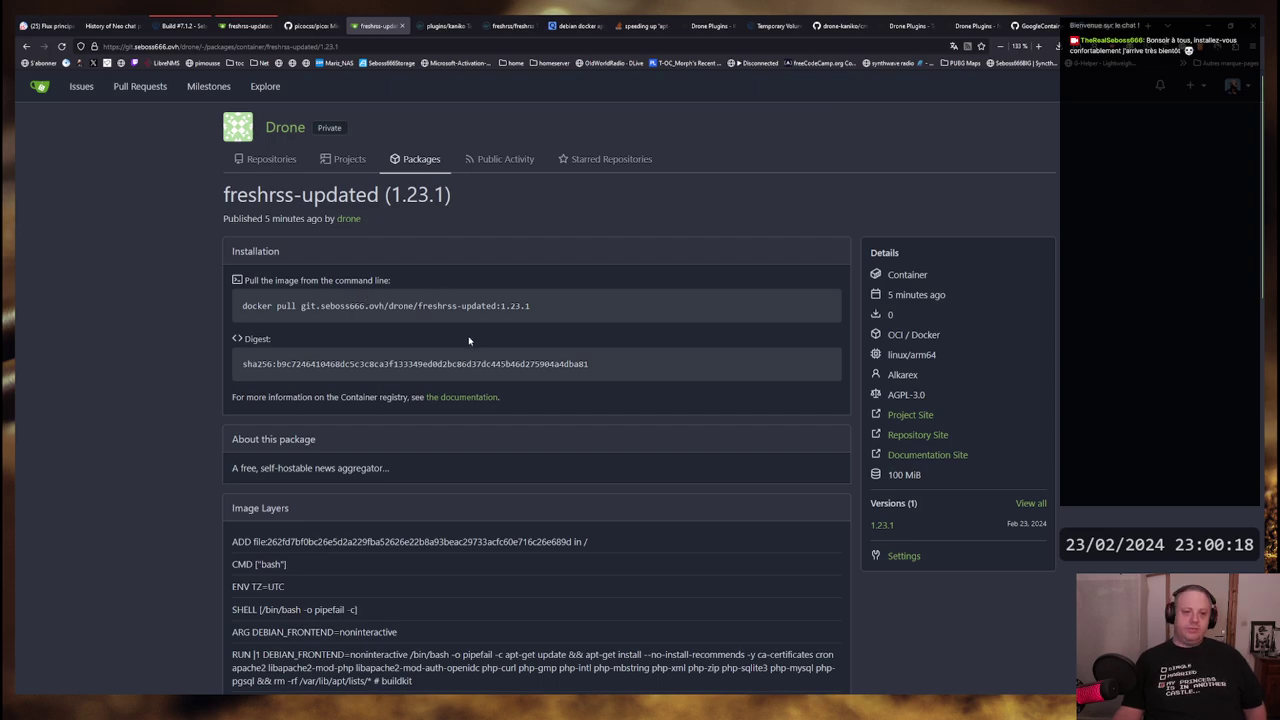
Examine the docker pull command and the sha256 digest of the freshrss-updated package
{"action": "left_click_drag", "start_coordinate": [540, 312], "coordinate": [238, 306]}
{"action": "triple_click", "coordinate": [400, 306]}
{"action": "left_click", "coordinate": [242, 306]}
{"action": "mouse_move", "coordinate": [242, 306]}
{"action": "left_mouse_down"}
{"action": "mouse_move", "coordinate": [565, 313]}
{"action": "mouse_move", "coordinate": [238, 312]}
{"action": "left_mouse_up"}
{"action": "left_click", "coordinate": [565, 313]}
{"action": "left_click", "coordinate": [238, 313]}
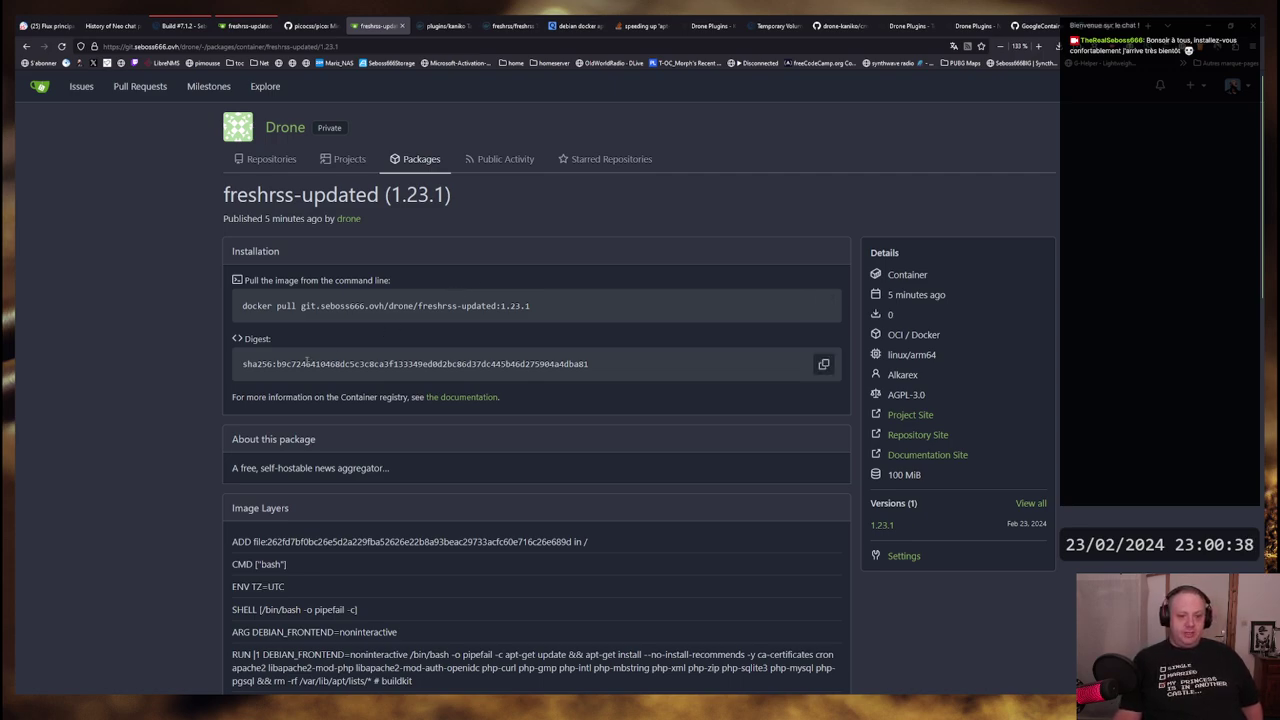
{"action": "left_click_drag", "start_coordinate": [277, 364], "coordinate": [589, 364]}
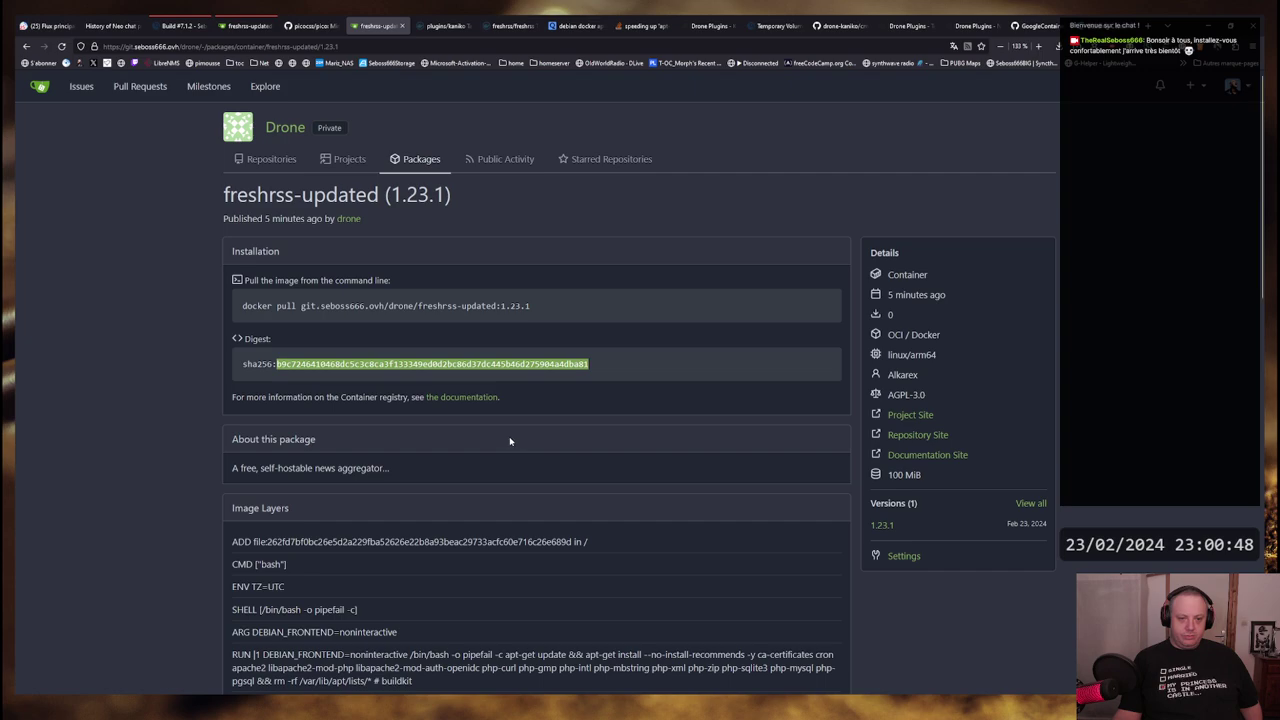
Compare the version tag in the docker pull command with the package's full digest line
{"action": "left_click_drag", "start_coordinate": [529, 306], "coordinate": [505, 306]}
{"action": "left_click", "coordinate": [528, 306]}
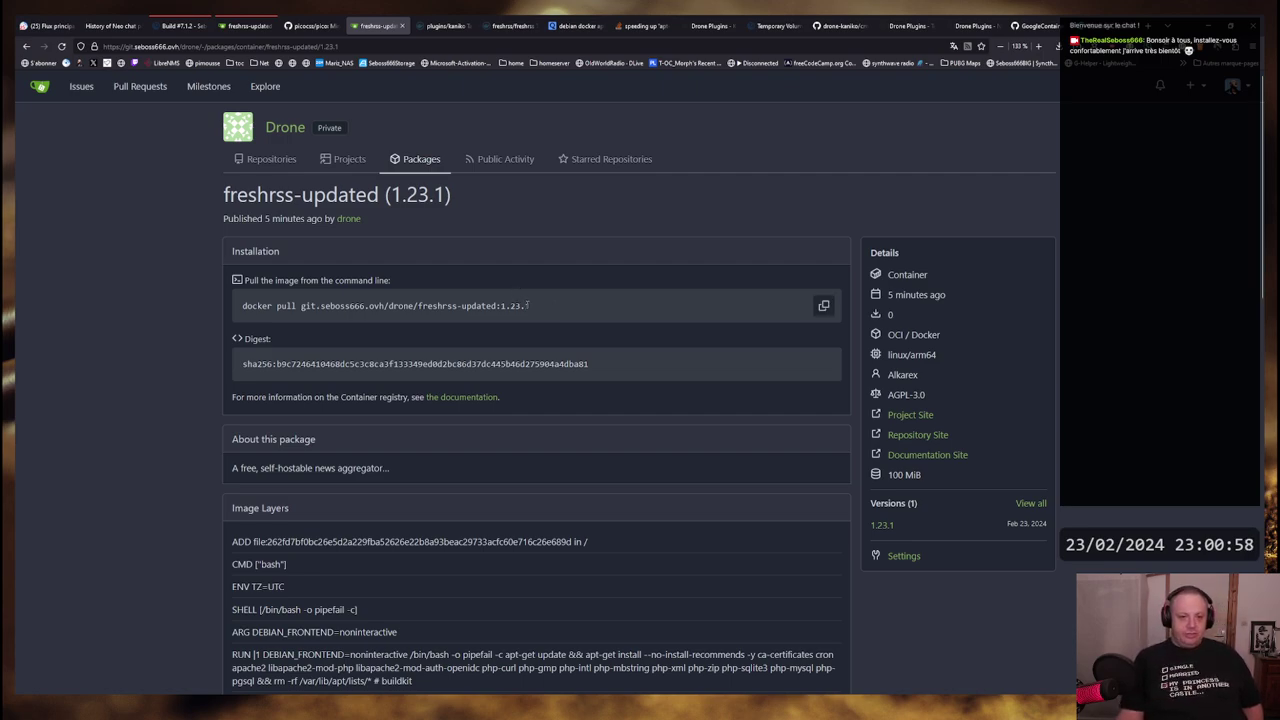
{"action": "mouse_move", "coordinate": [532, 306]}
{"action": "left_mouse_down"}
{"action": "mouse_move", "coordinate": [240, 306]}
{"action": "mouse_move", "coordinate": [532, 306]}
{"action": "left_mouse_up"}
{"action": "left_click", "coordinate": [245, 306]}
{"action": "left_click", "coordinate": [530, 307]}
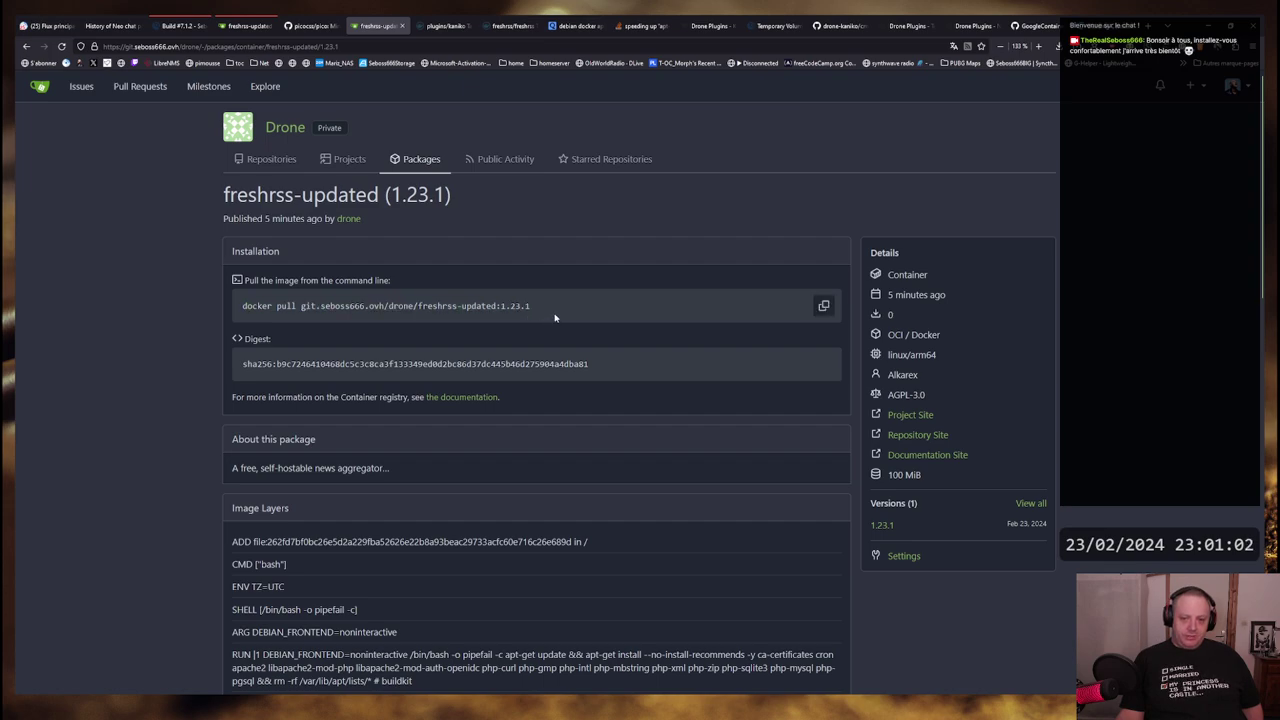
{"action": "scroll", "coordinate": [555, 317], "scroll_direction": "down", "scroll_amount": 2}
{"action": "scroll", "coordinate": [557, 320], "scroll_direction": "up", "scroll_amount": 2}
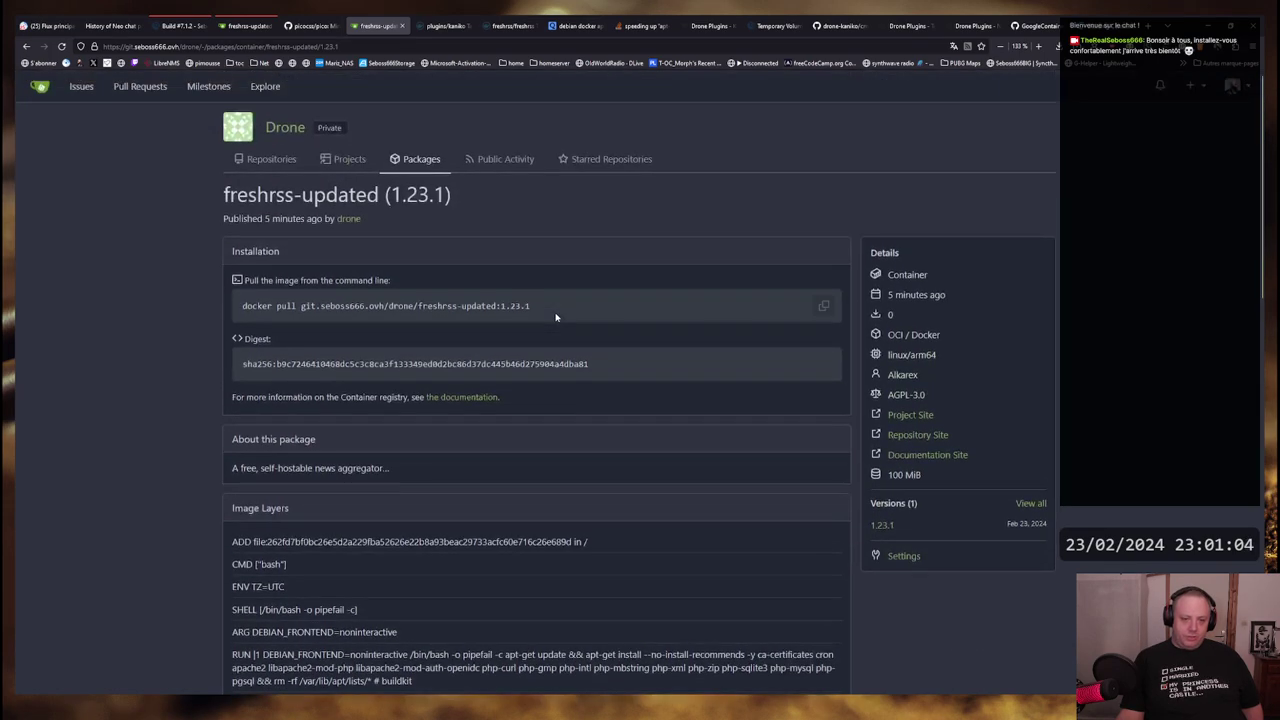
{"action": "left_click_drag", "start_coordinate": [242, 363], "coordinate": [232, 316]}
{"action": "left_click", "coordinate": [586, 366]}
{"action": "left_click", "coordinate": [233, 316]}
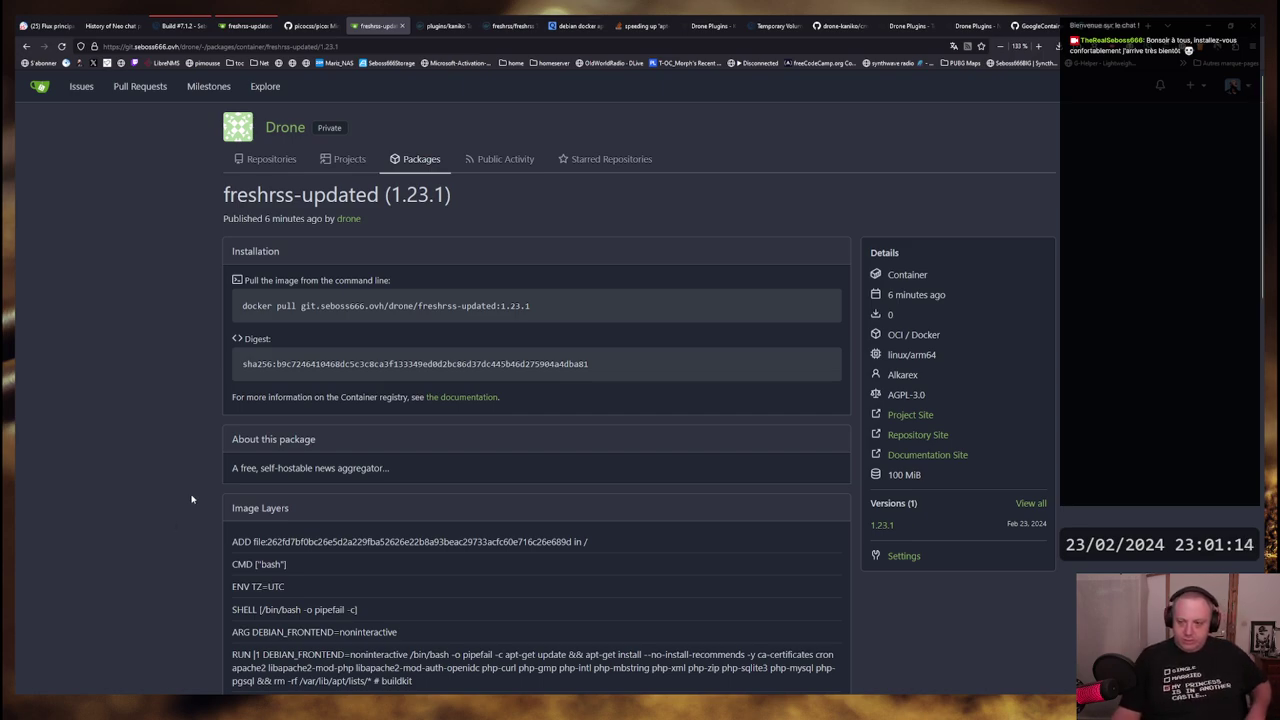
Switch to Joplin and check the website link in the Traggo note of the Livestreams notebook
{"action": "key", "text": "super"}
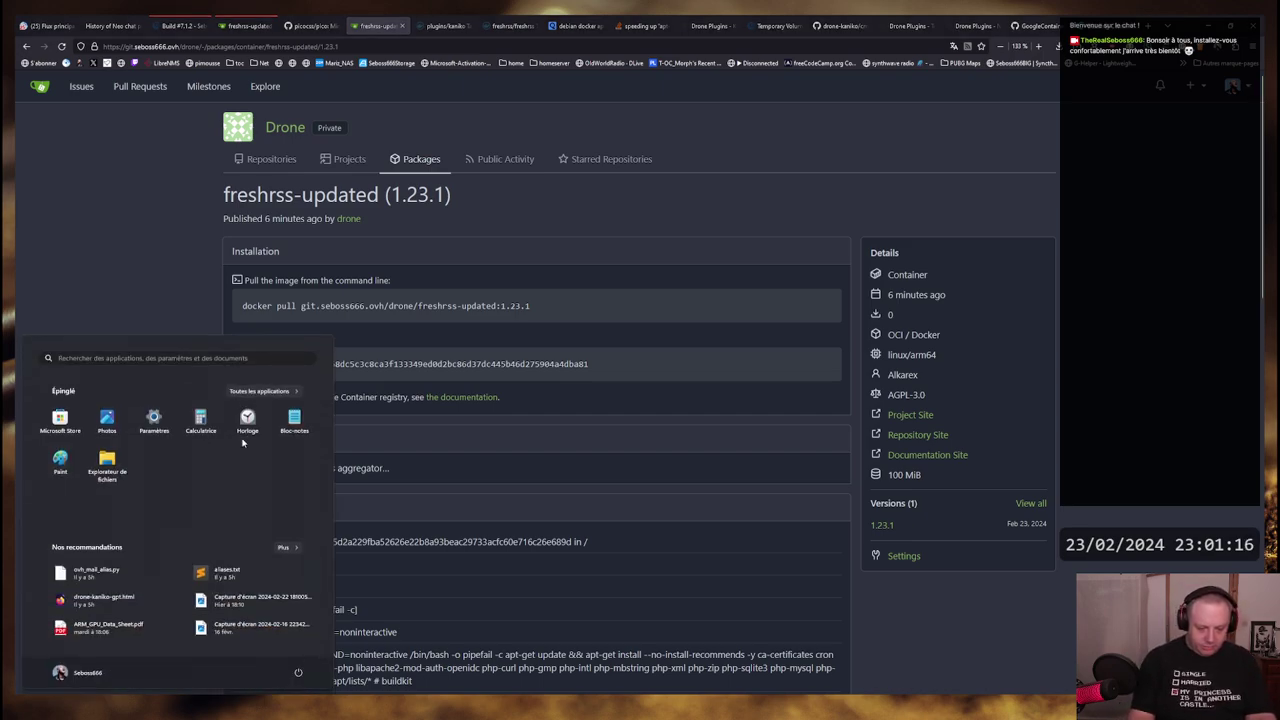
{"action": "type", "text": "joplin"}
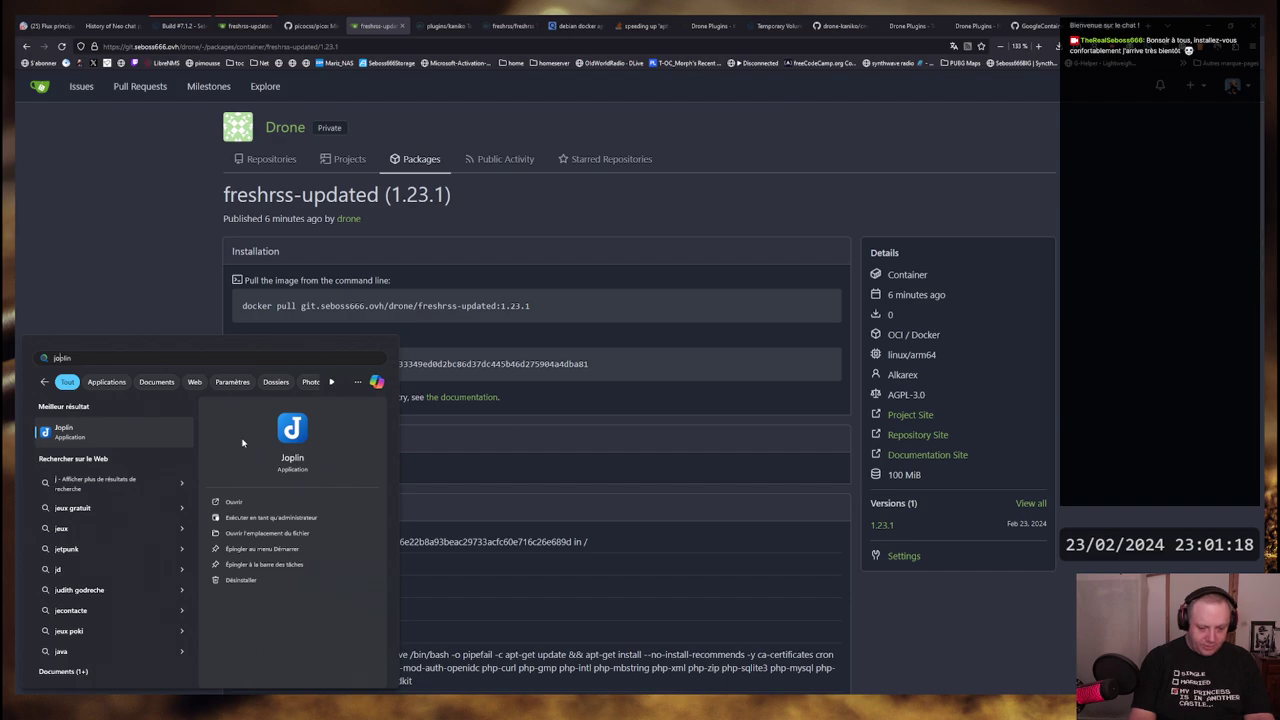
{"action": "key", "text": "Return"}
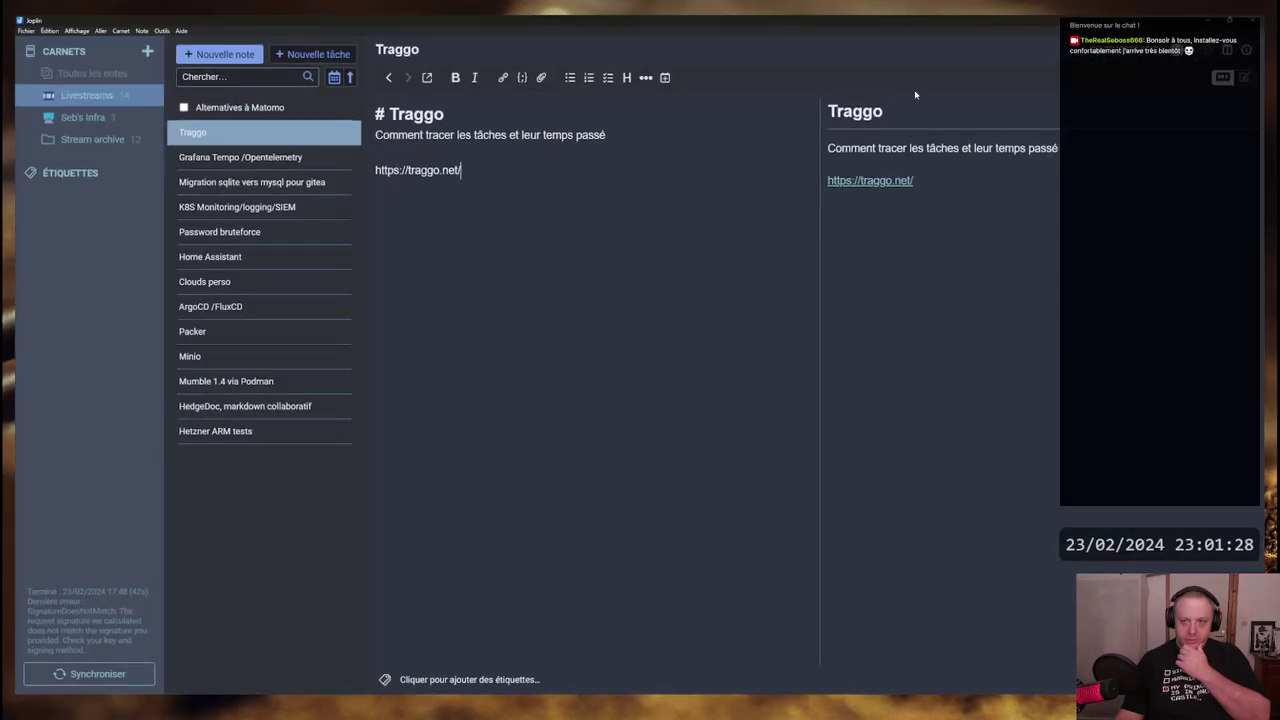
{"action": "left_click_drag", "start_coordinate": [479, 174], "coordinate": [370, 168]}
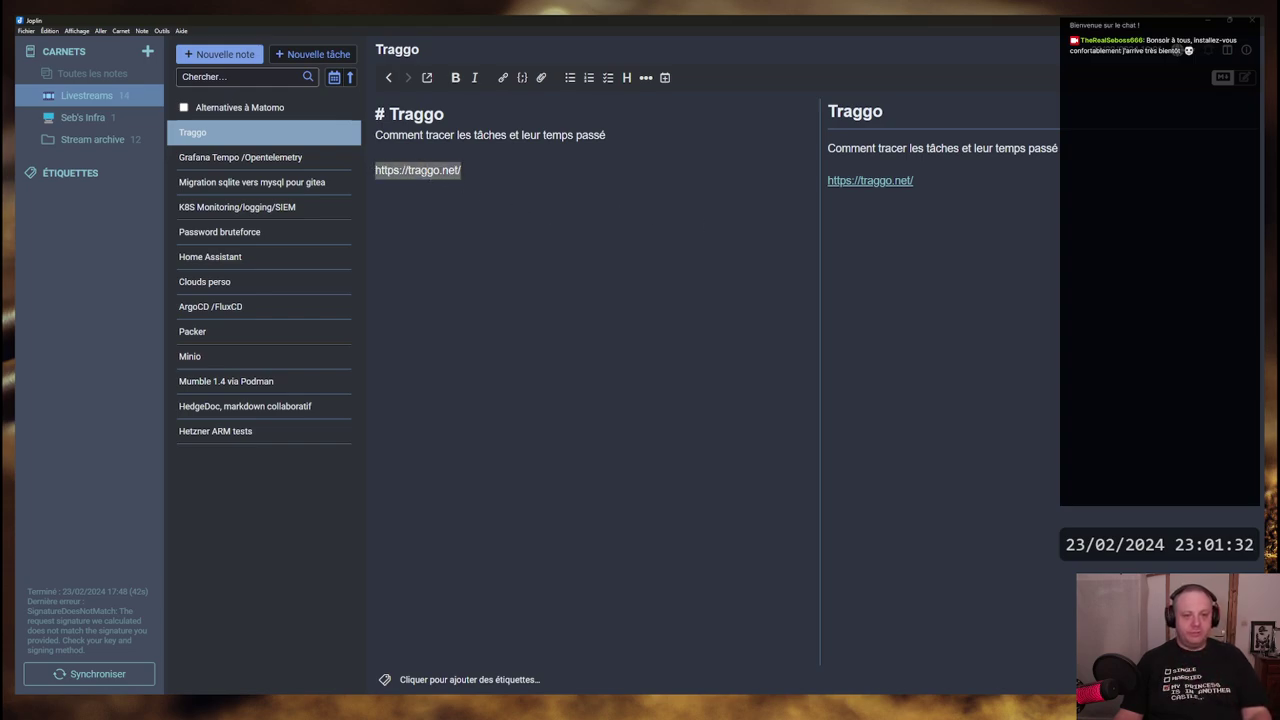
{"action": "left_click", "coordinate": [545, 424]}
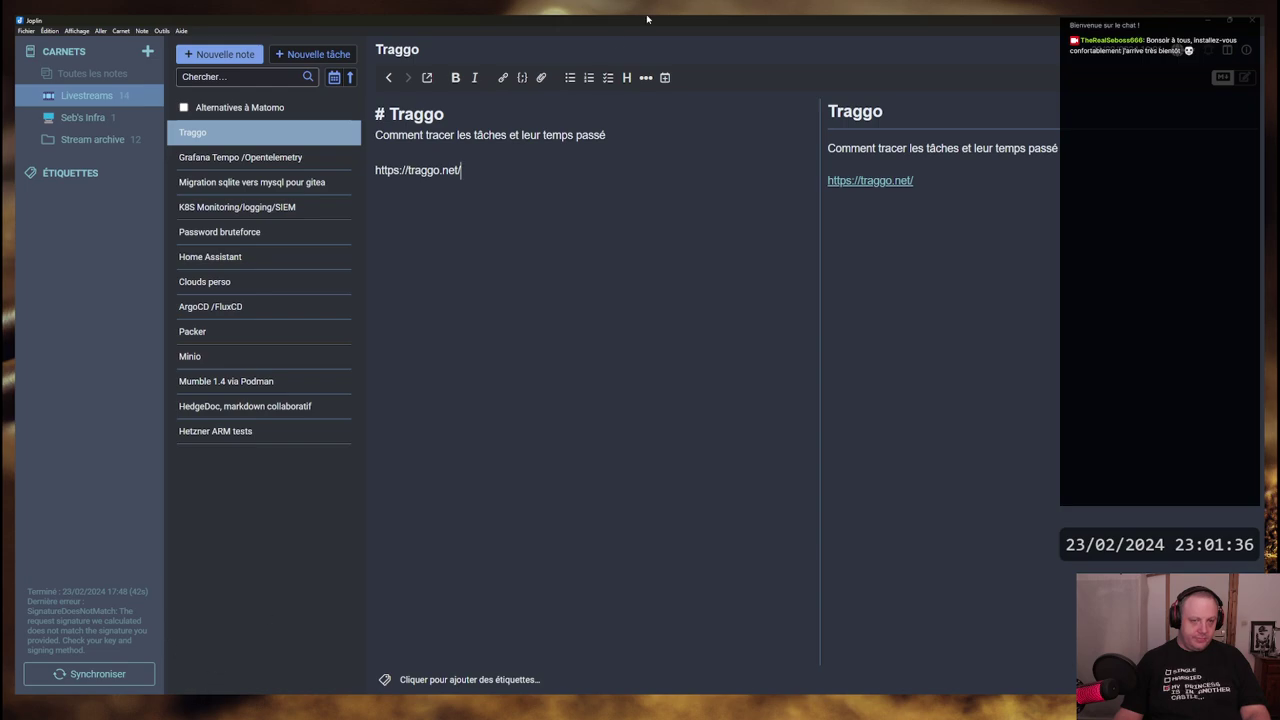
Switch back to the browser and open the blog.seboss666.info home page in a new tab
{"action": "left_click", "coordinate": [228, 650]}
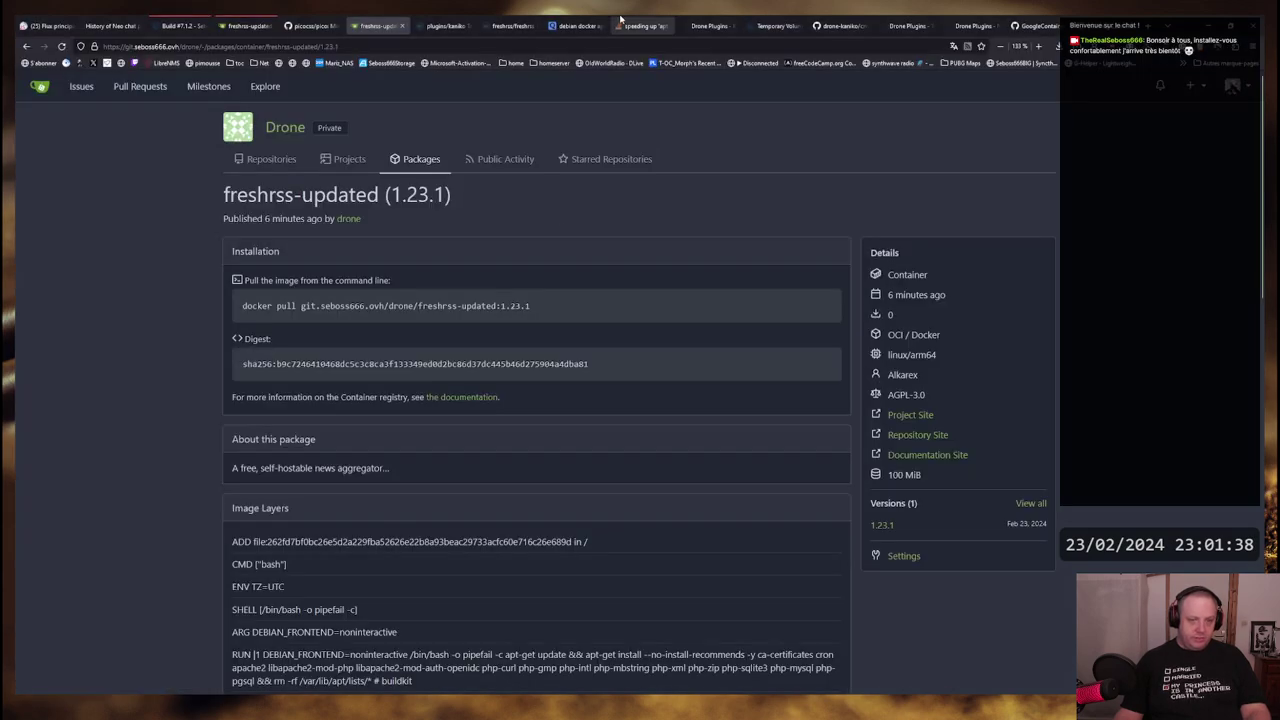
{"action": "key", "text": "ctrl+t"}
{"action": "type", "text": "blog"}
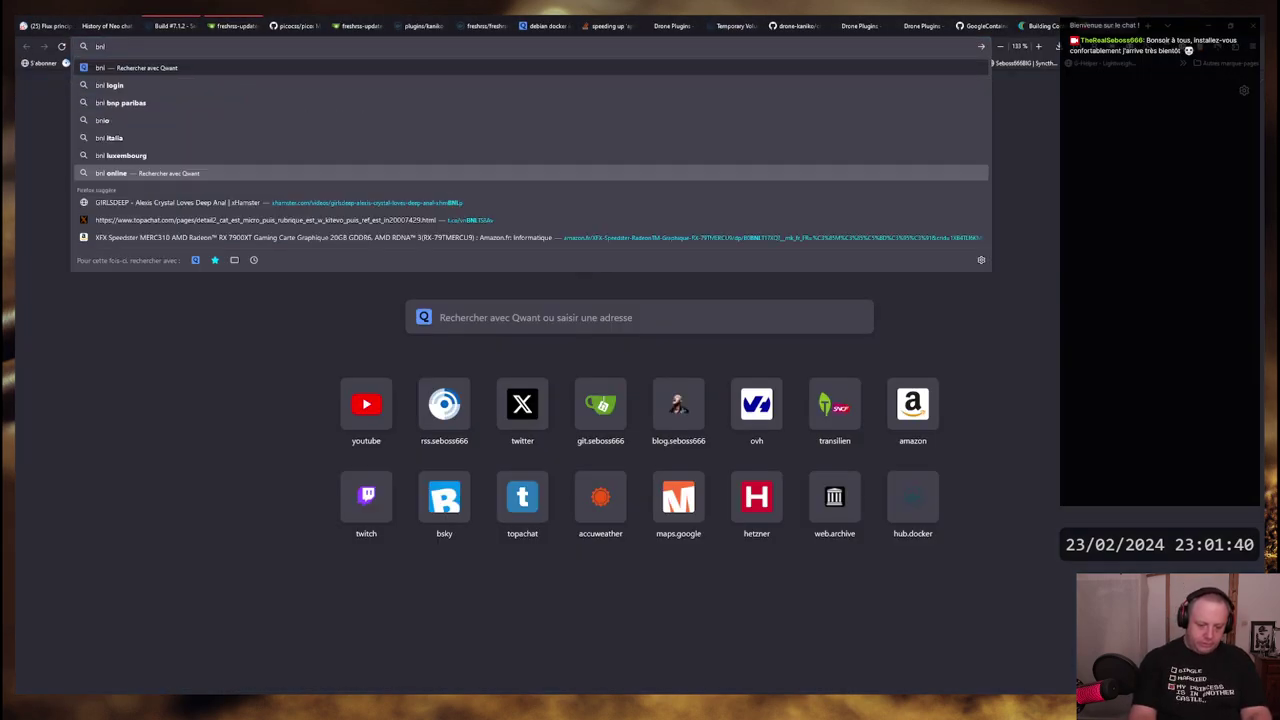
{"action": "key", "text": "Return"}
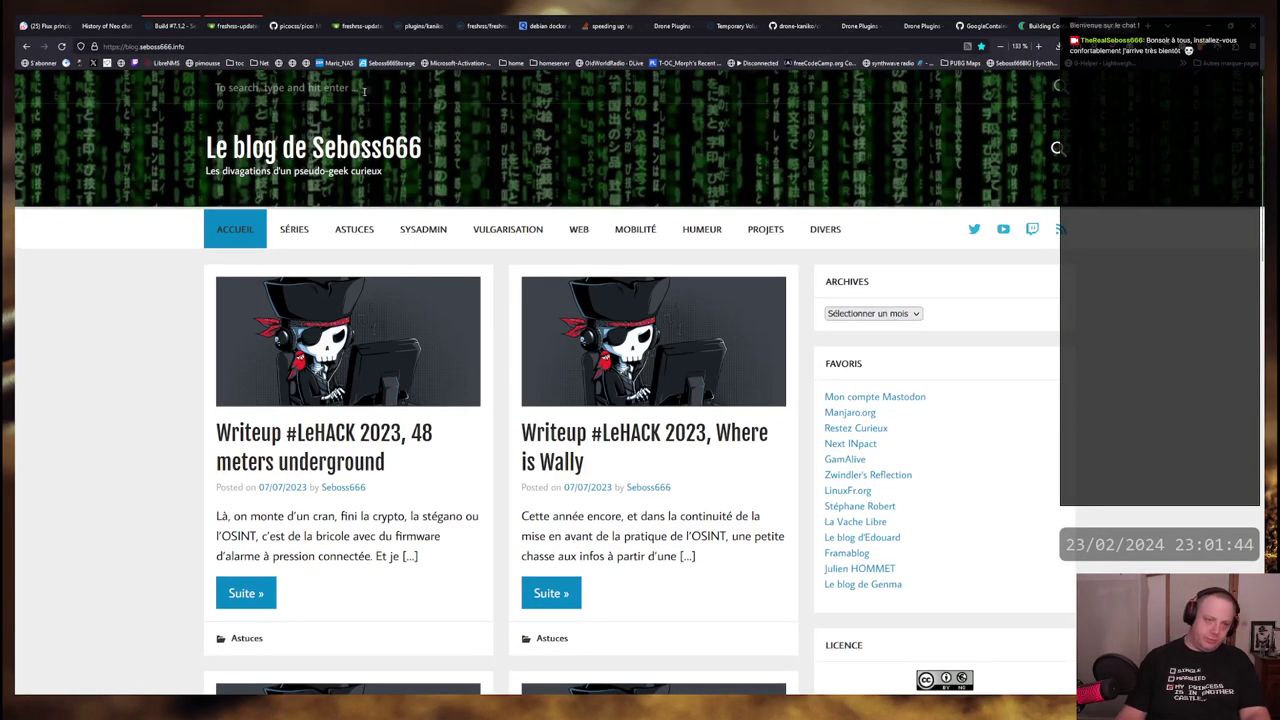
Search the blog for timewarrior and open the article "timewarrior, la gestion du temps pour les amoureux de la CLI"
{"action": "type", "text": "timewarro"}
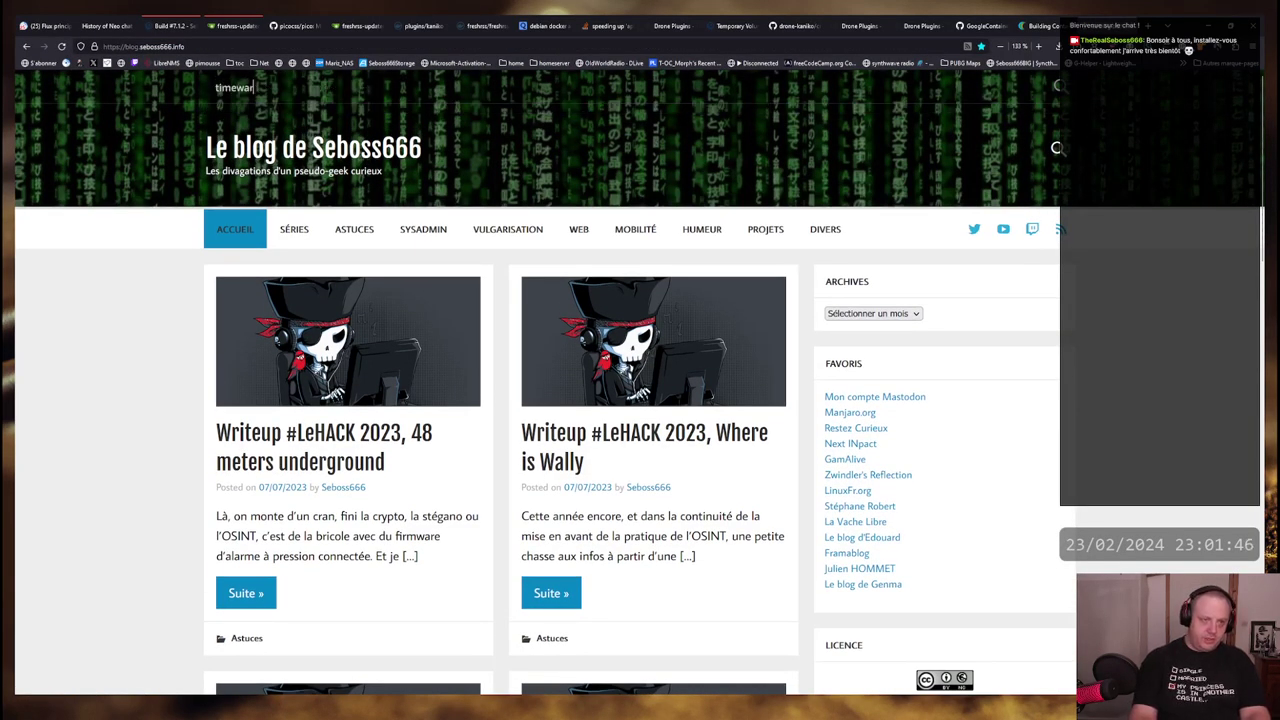
{"action": "type", "text": "r"}
{"action": "key", "text": "Return"}
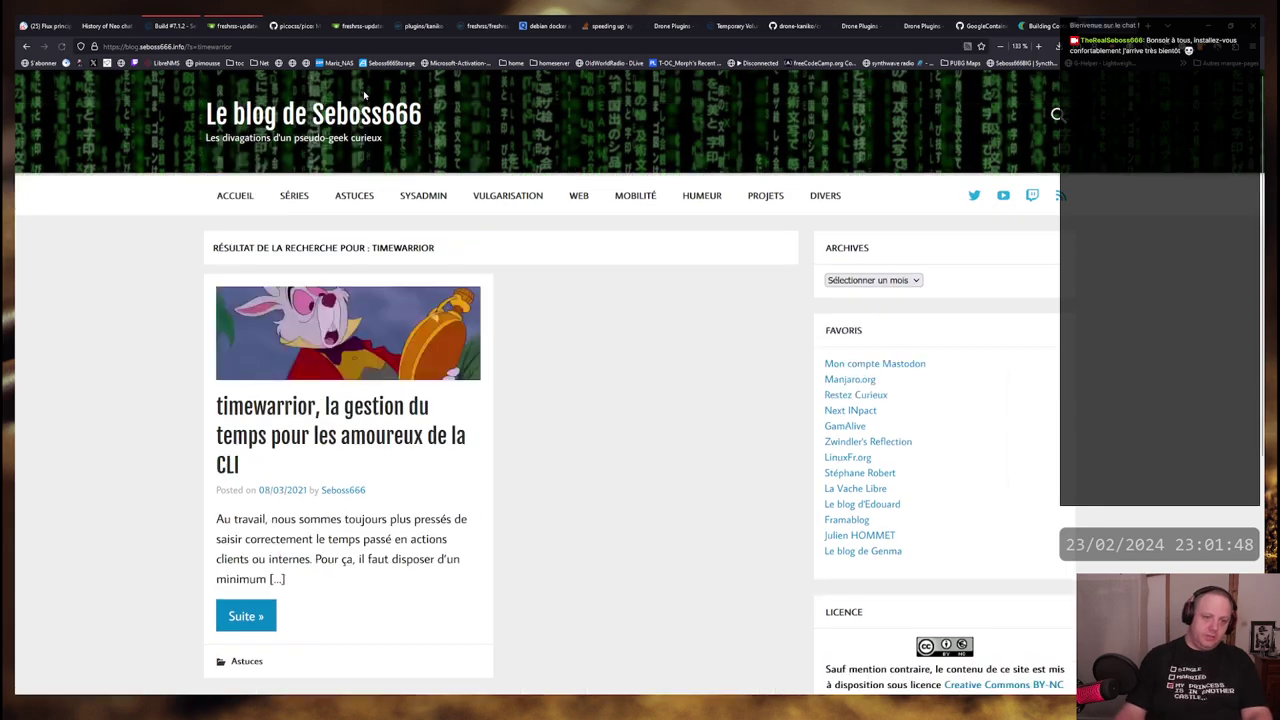
{"action": "left_click", "coordinate": [300, 418]}
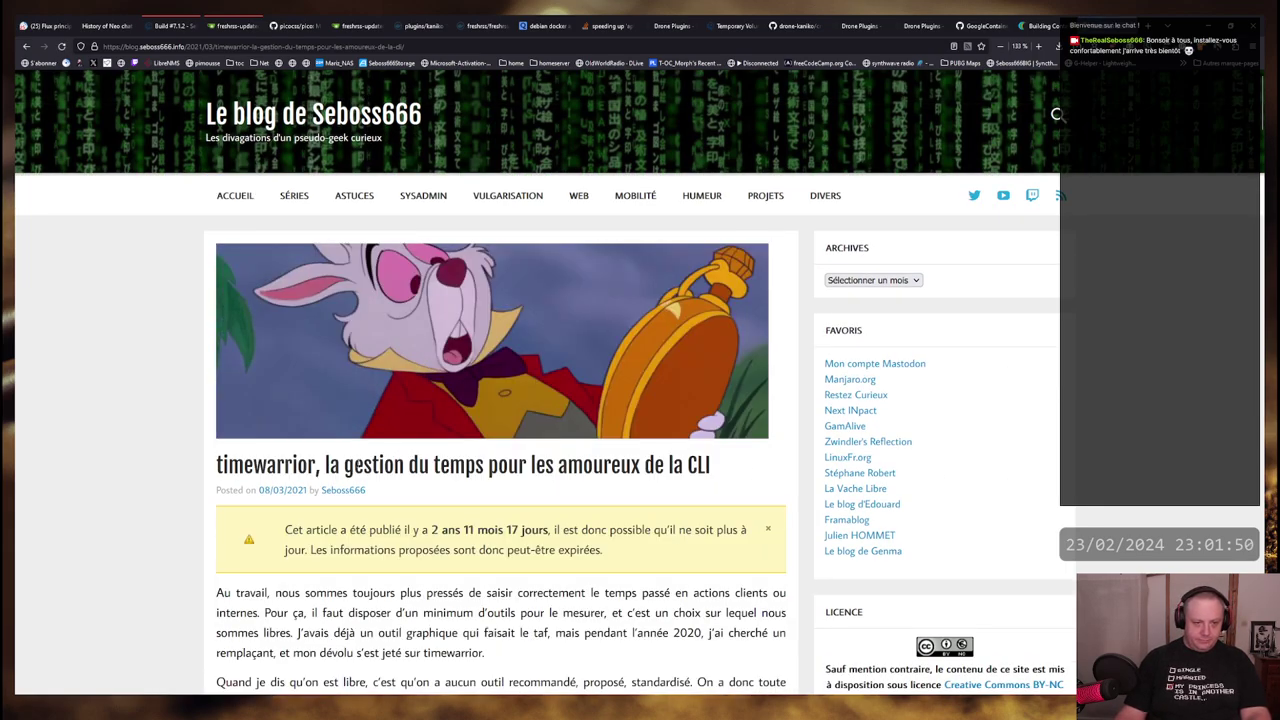
Look through the article's simple usage section and its timew start, stop and continue examples
{"action": "scroll", "coordinate": [447, 381], "scroll_direction": "down", "scroll_amount": 10}
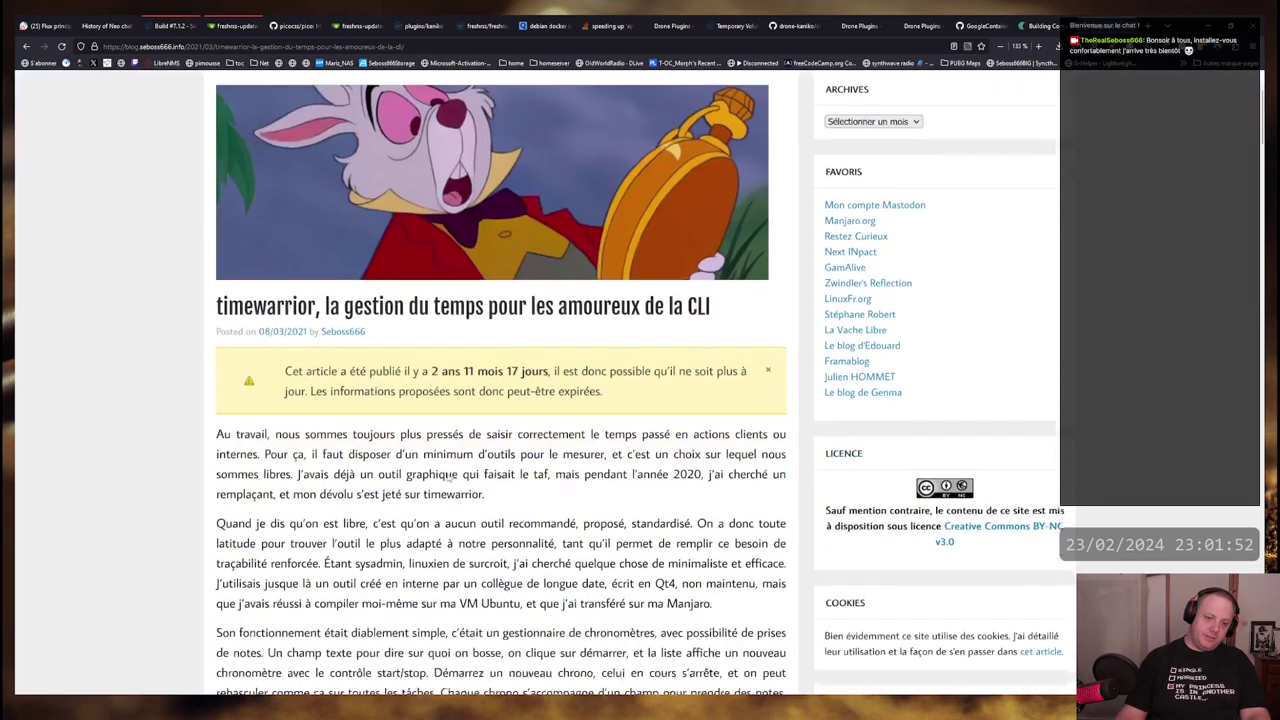
{"action": "scroll", "coordinate": [447, 381], "scroll_direction": "down", "scroll_amount": 4}
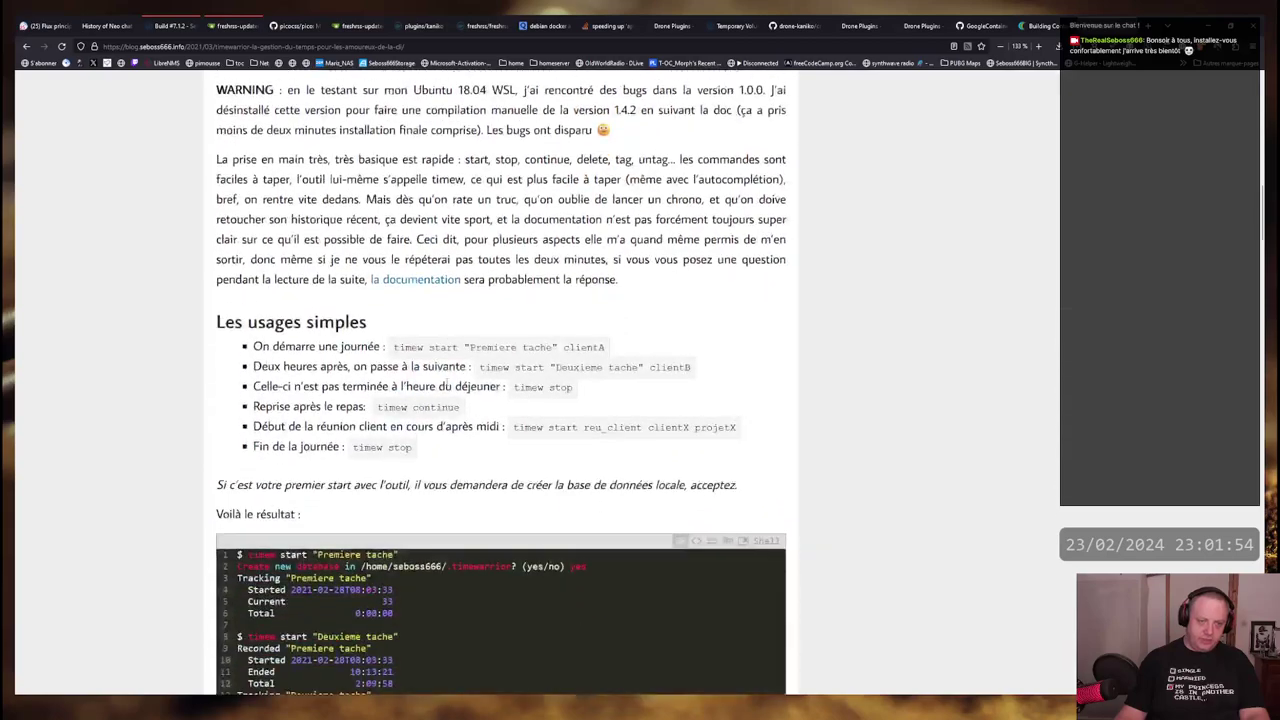
{"action": "scroll", "coordinate": [642, 487], "scroll_direction": "down", "scroll_amount": 2}
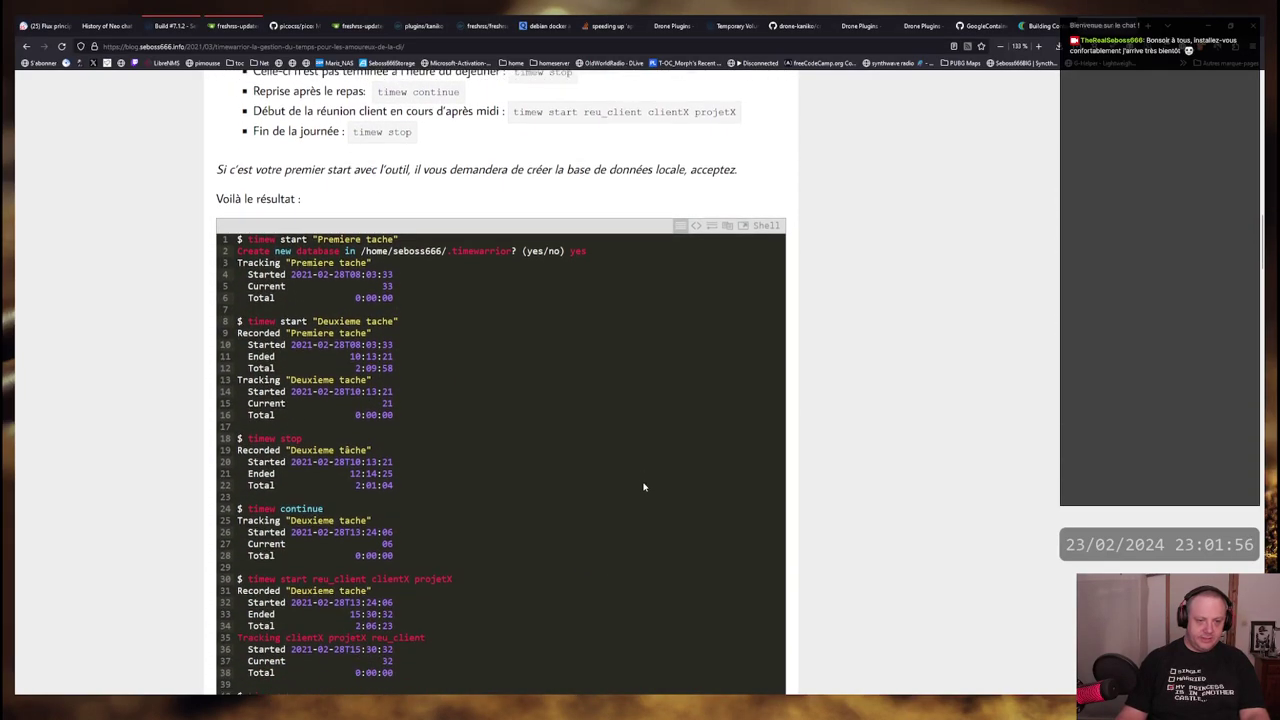
{"action": "left_click_drag", "start_coordinate": [238, 215], "coordinate": [590, 396]}
{"action": "left_click", "coordinate": [594, 425]}
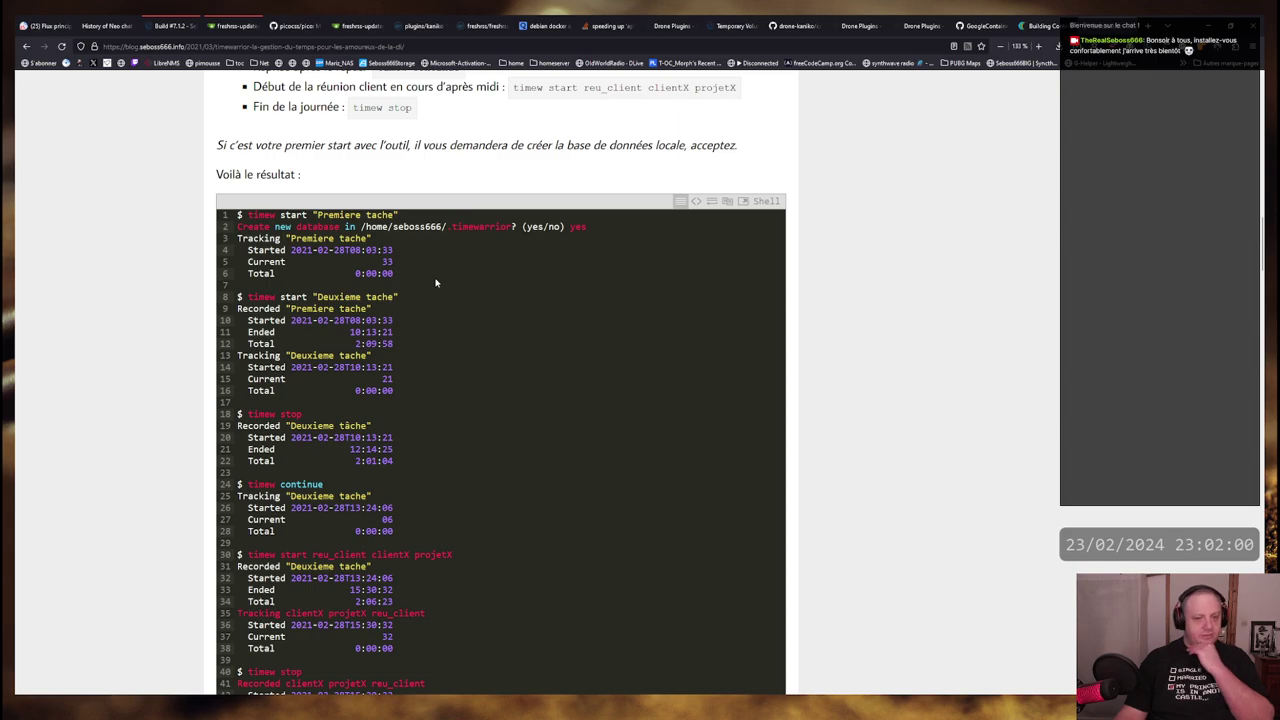
{"action": "scroll", "coordinate": [436, 283], "scroll_direction": "down", "scroll_amount": 2}
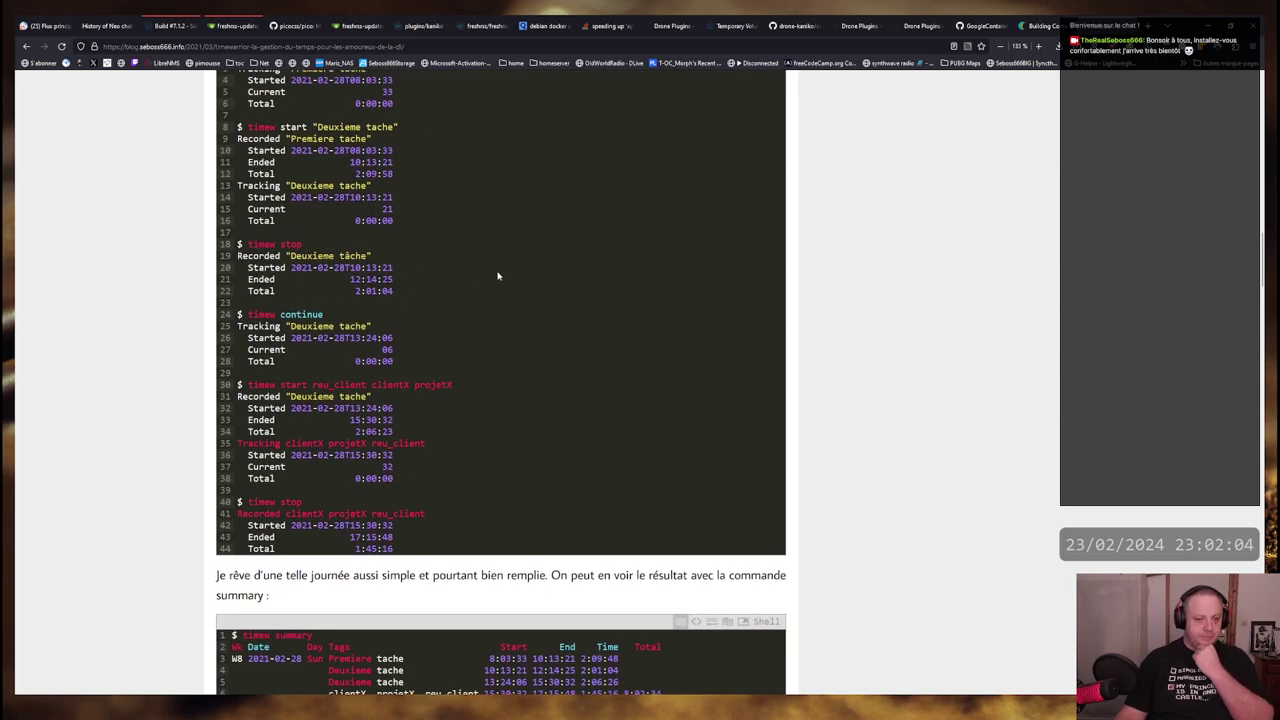
{"action": "scroll", "coordinate": [498, 276], "scroll_direction": "down", "scroll_amount": 4}
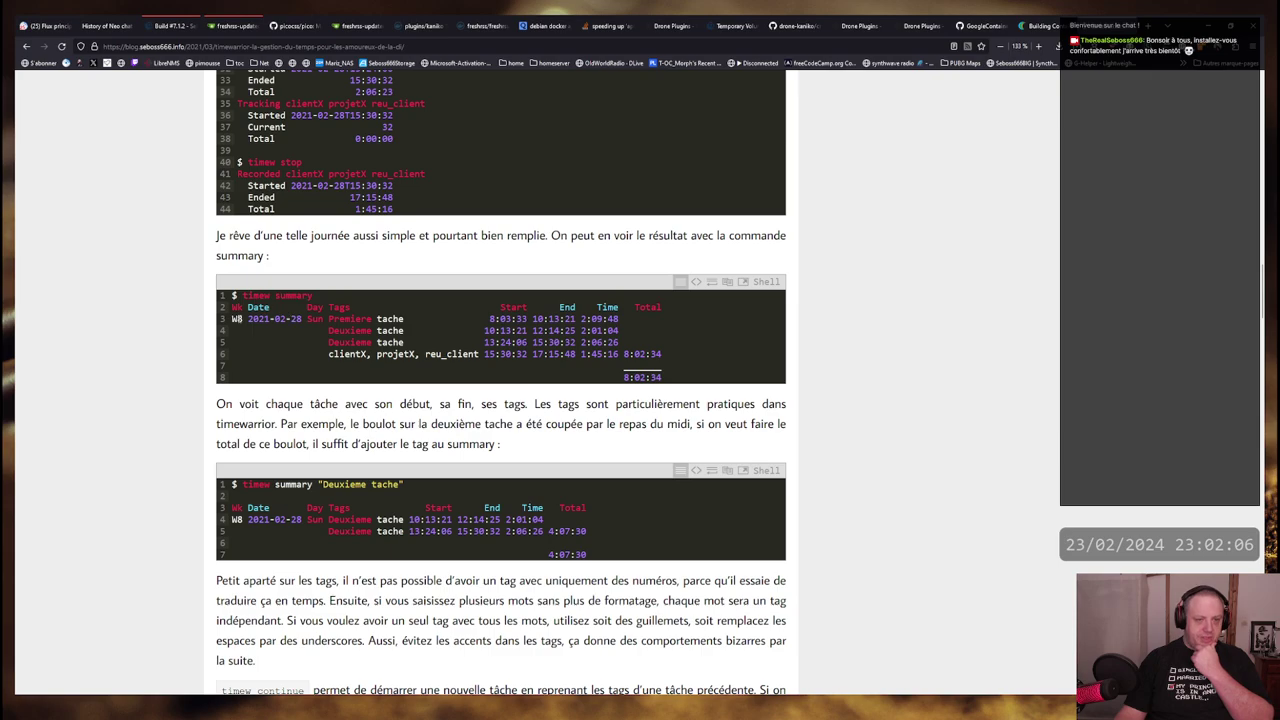
Examine the task rows and time totals in the article's timew summary example
{"action": "left_click_drag", "start_coordinate": [236, 318], "coordinate": [662, 368]}
{"action": "left_click", "coordinate": [668, 378]}
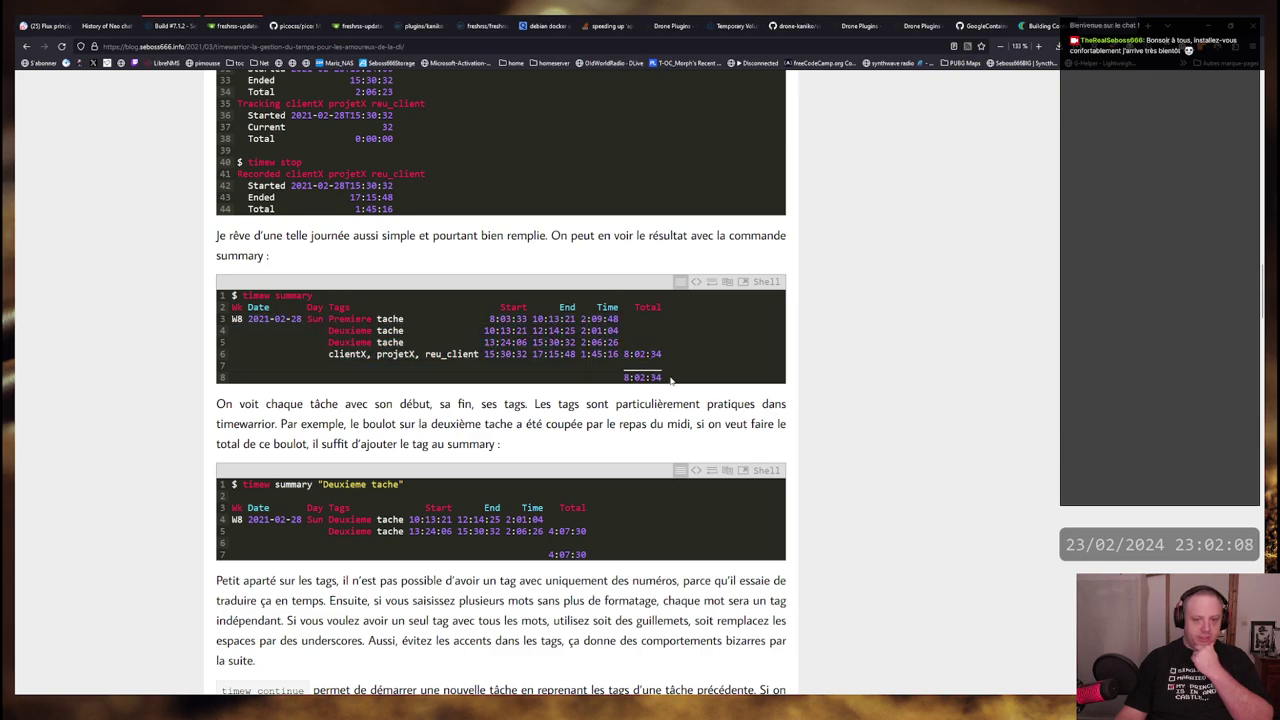
{"action": "double_click", "coordinate": [626, 354]}
{"action": "left_click", "coordinate": [441, 366]}
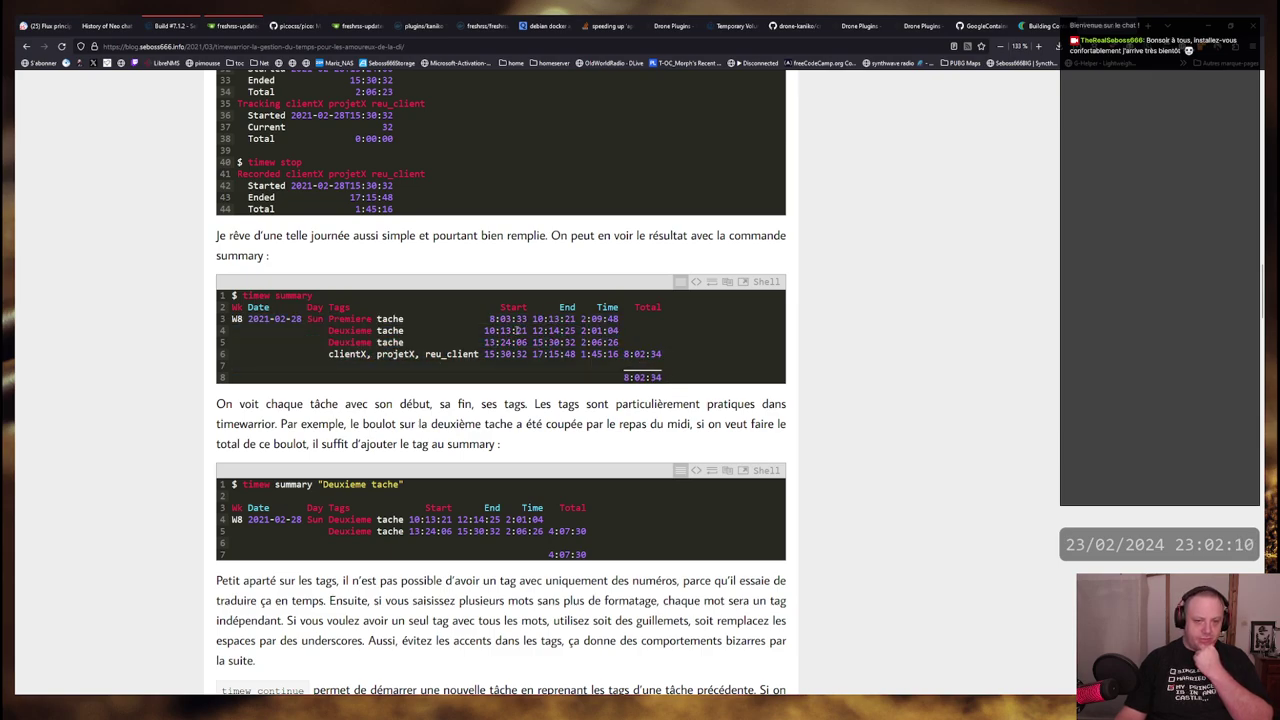
View enlarged the customised and default timew day chart images in the article
{"action": "scroll", "coordinate": [529, 307], "scroll_direction": "down", "scroll_amount": 15}
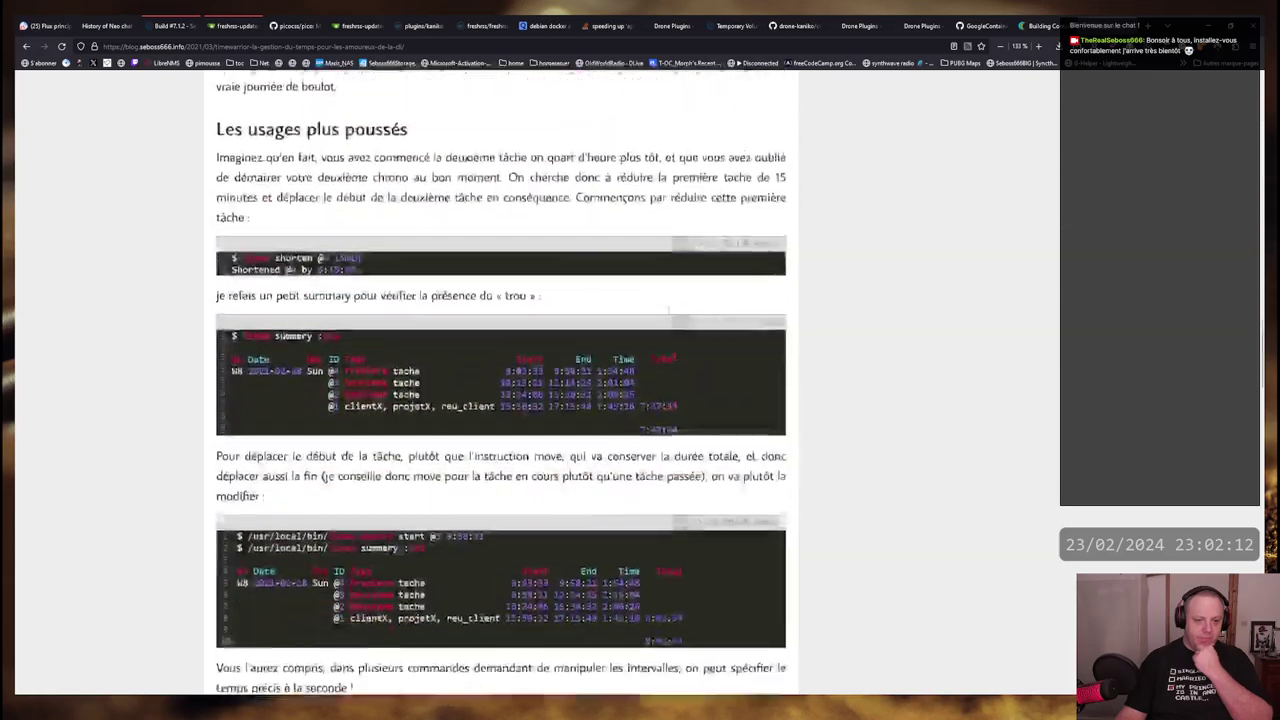
{"action": "scroll", "coordinate": [668, 312], "scroll_direction": "down", "scroll_amount": 15}
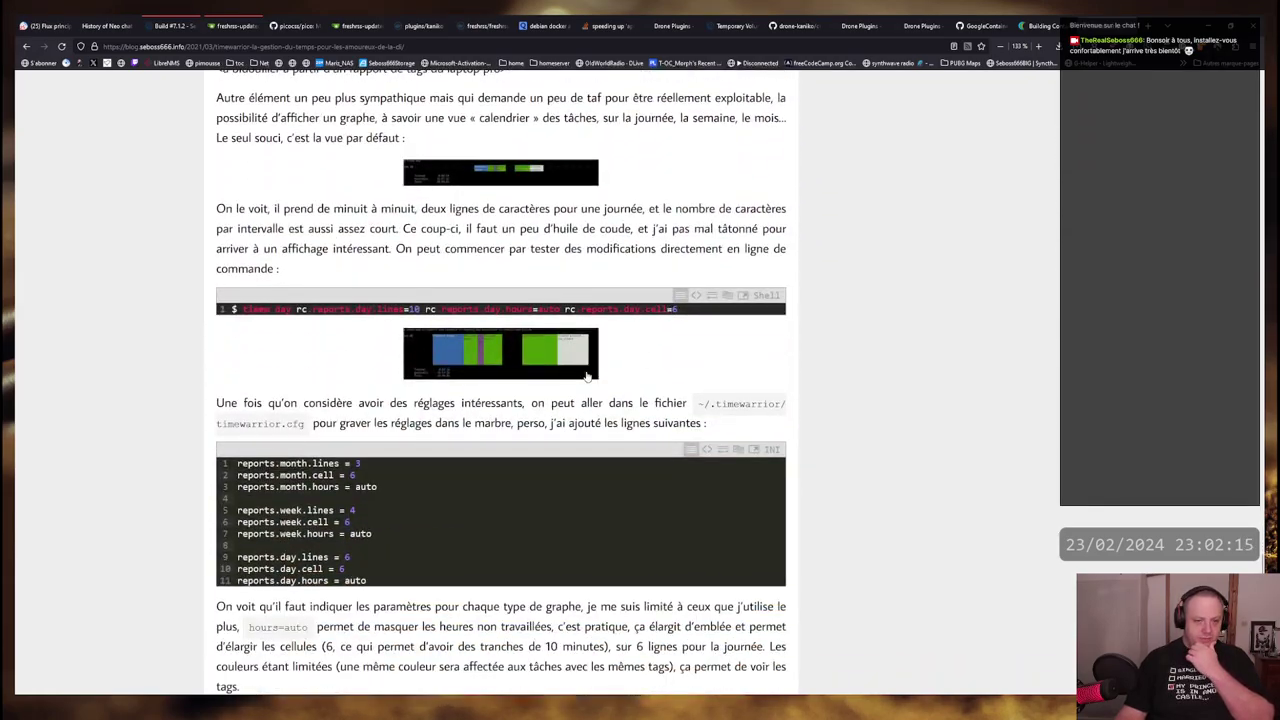
{"action": "left_click", "coordinate": [519, 362]}
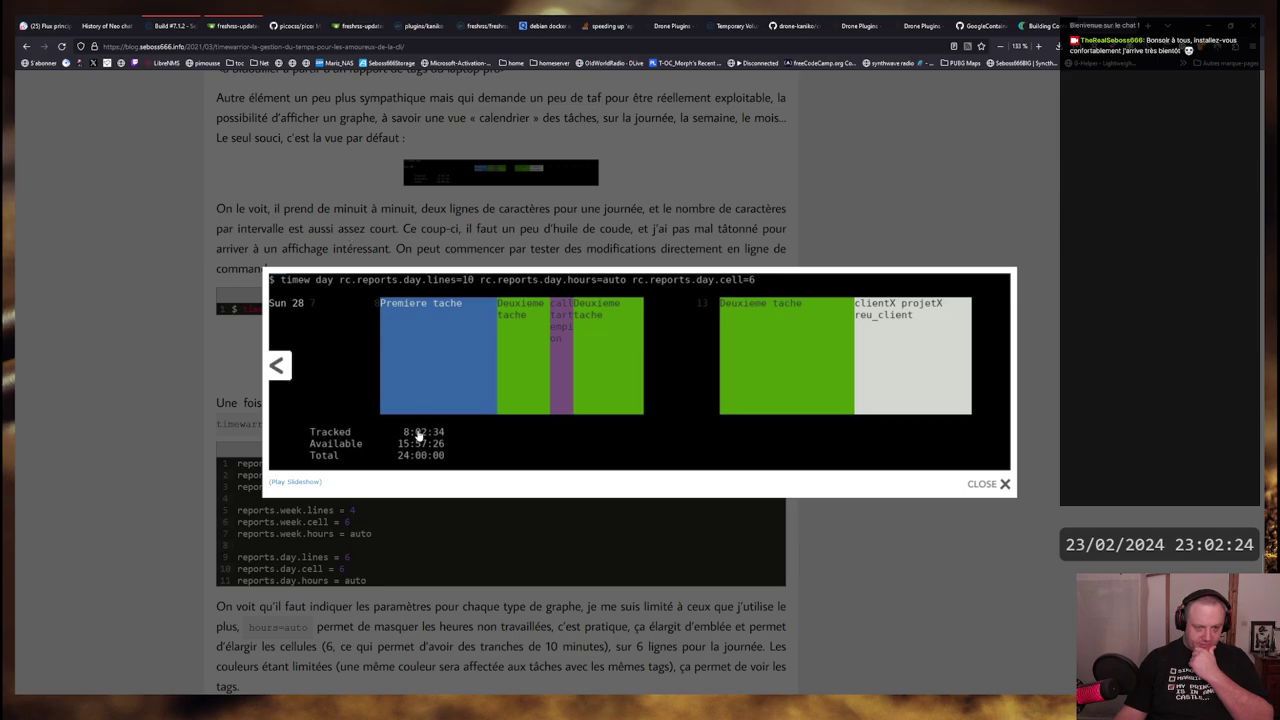
{"action": "left_click", "coordinate": [405, 255]}
{"action": "left_click", "coordinate": [480, 178]}
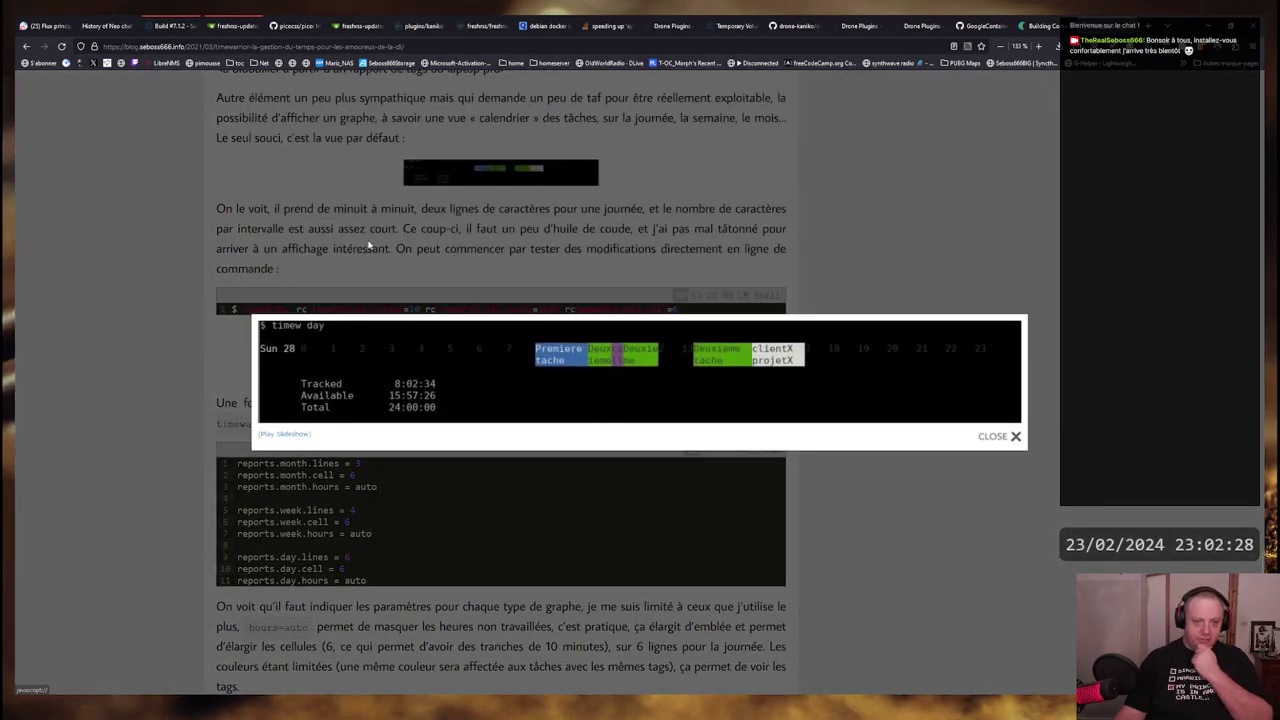
{"action": "left_click", "coordinate": [564, 310]}
Read the article's "Le même avec une souris ?" section about Toggl Track and traggo, through to the conclusion
{"action": "scroll", "coordinate": [564, 317], "scroll_direction": "down", "scroll_amount": 5}
{"action": "scroll", "coordinate": [564, 317], "scroll_direction": "down", "scroll_amount": 3}
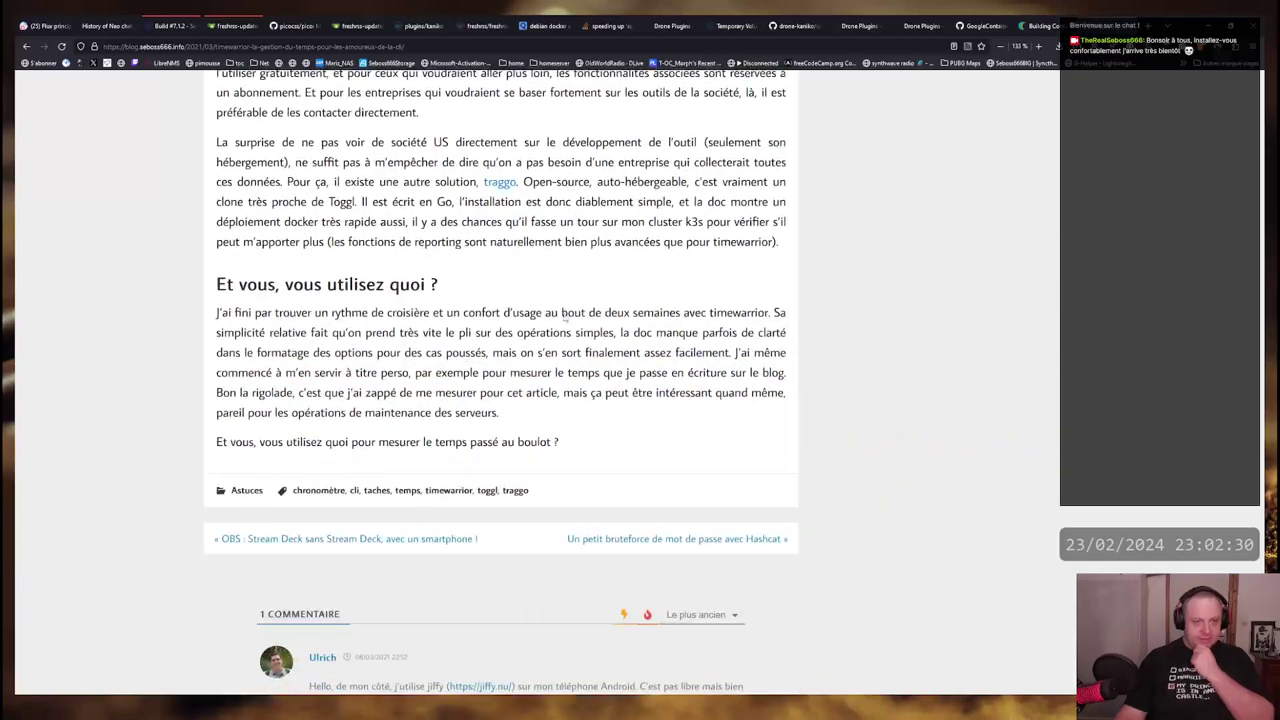
{"action": "scroll", "coordinate": [564, 317], "scroll_direction": "up", "scroll_amount": 3}
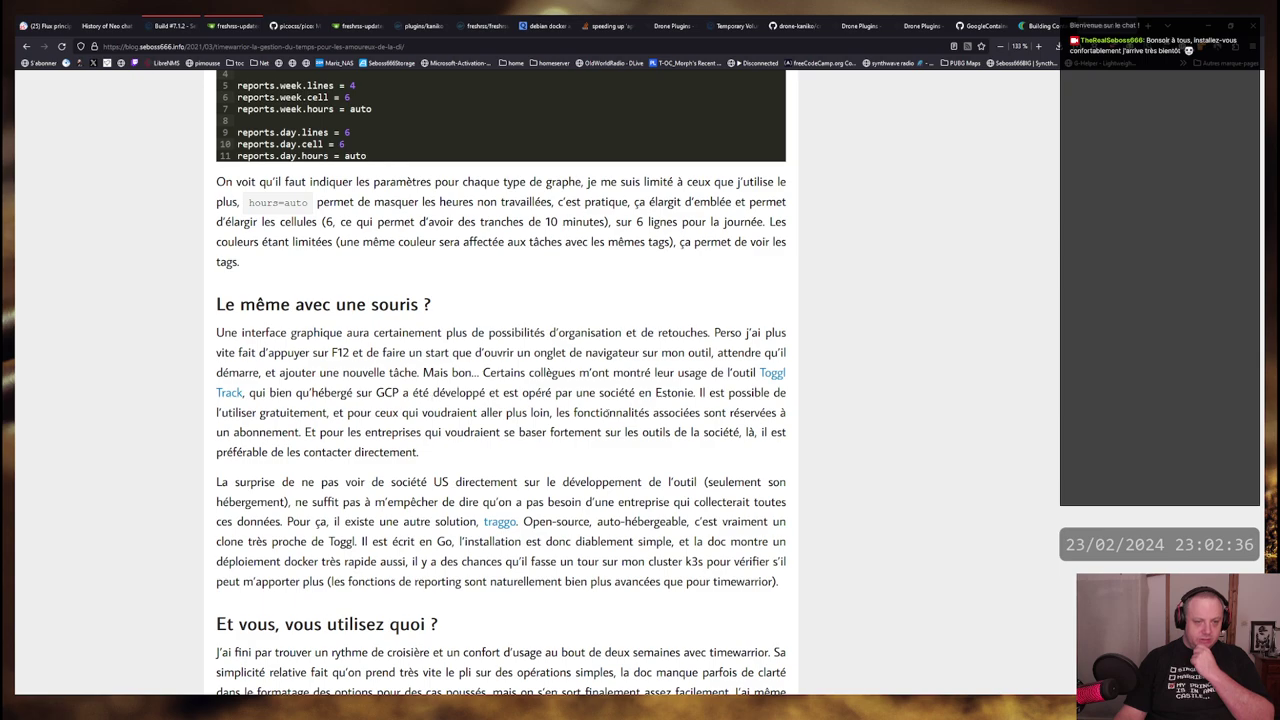
{"action": "left_click_drag", "start_coordinate": [234, 484], "coordinate": [666, 579]}
{"action": "left_click", "coordinate": [666, 579]}
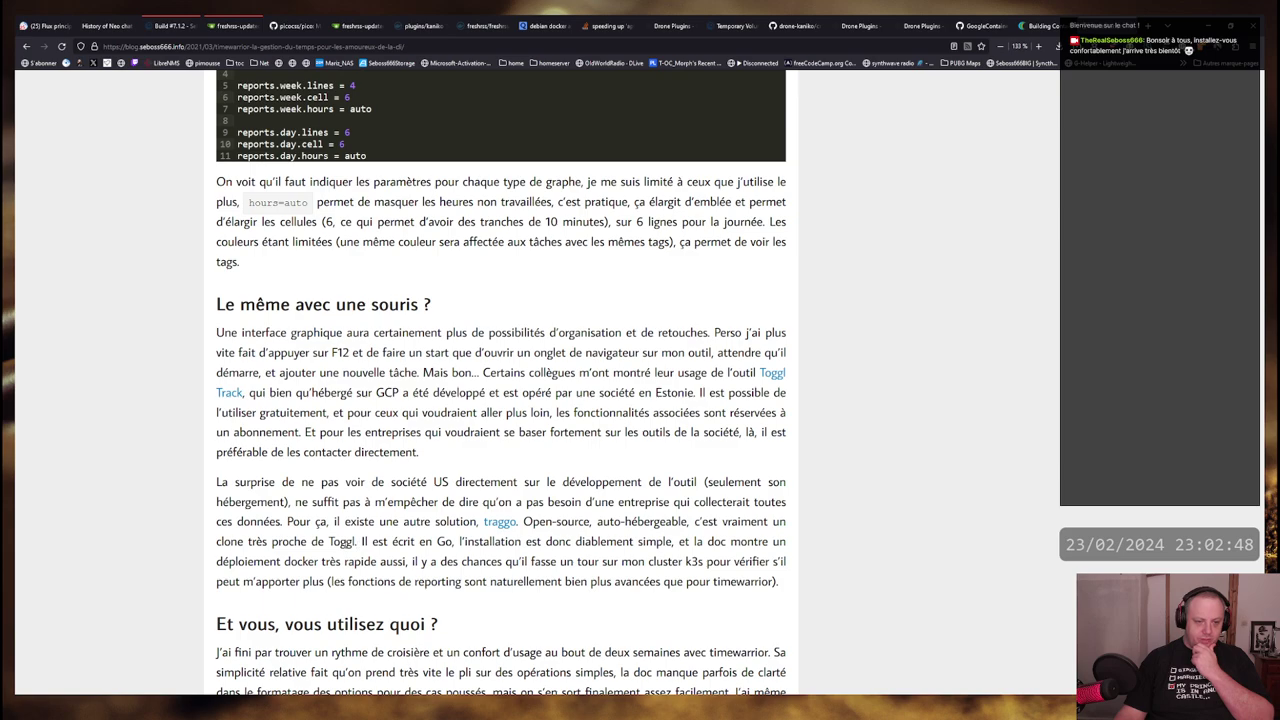
{"action": "double_click", "coordinate": [346, 548]}
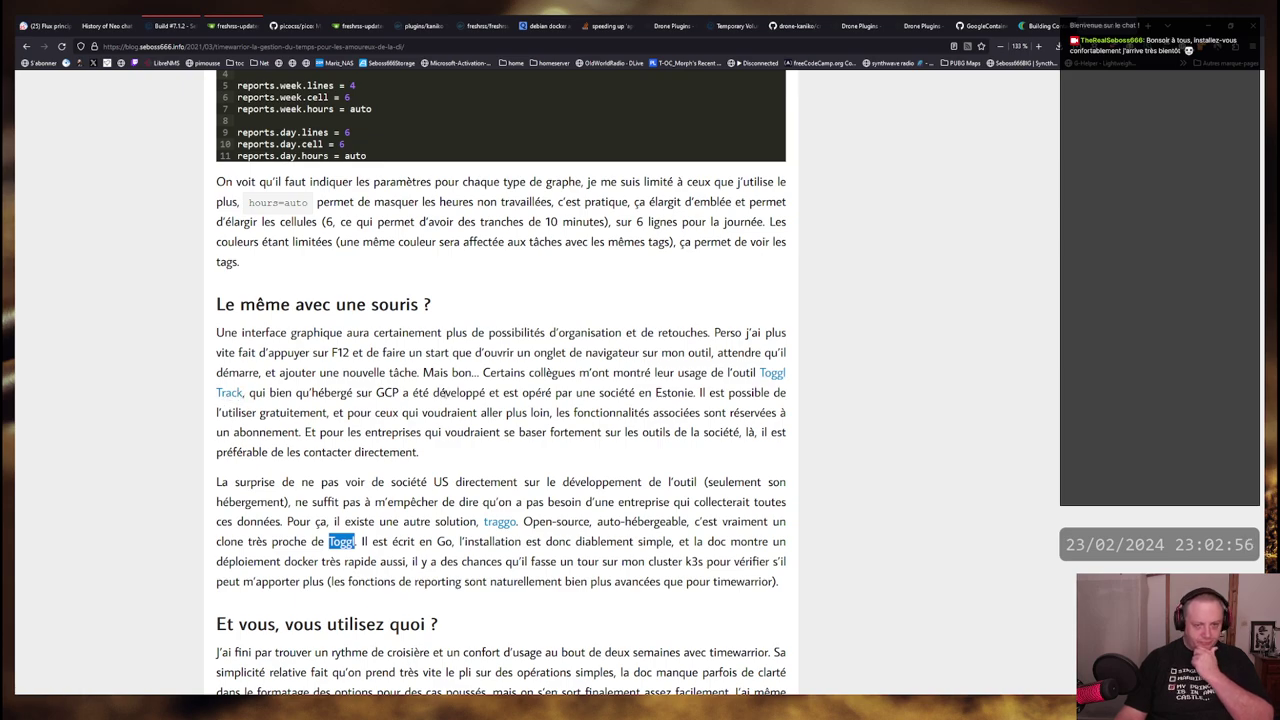
{"action": "scroll", "coordinate": [500, 400], "scroll_direction": "down", "scroll_amount": 1}
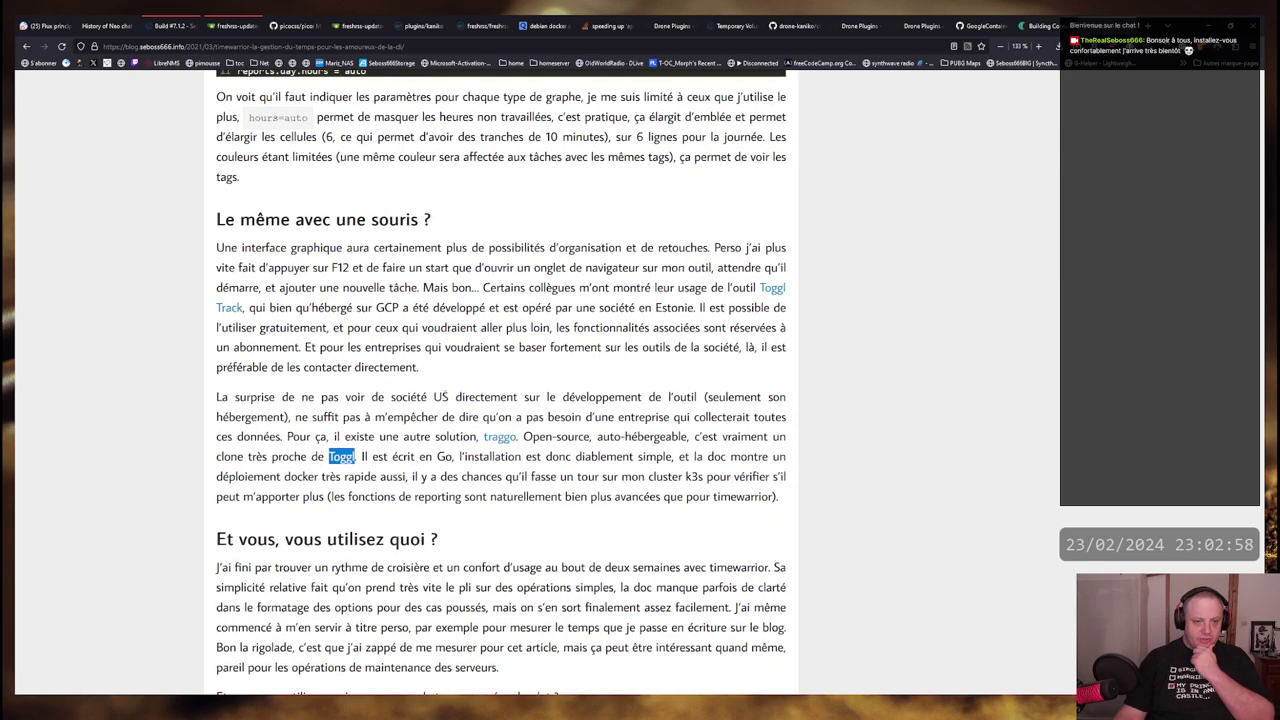
{"action": "scroll", "coordinate": [510, 345], "scroll_direction": "down", "scroll_amount": 1}
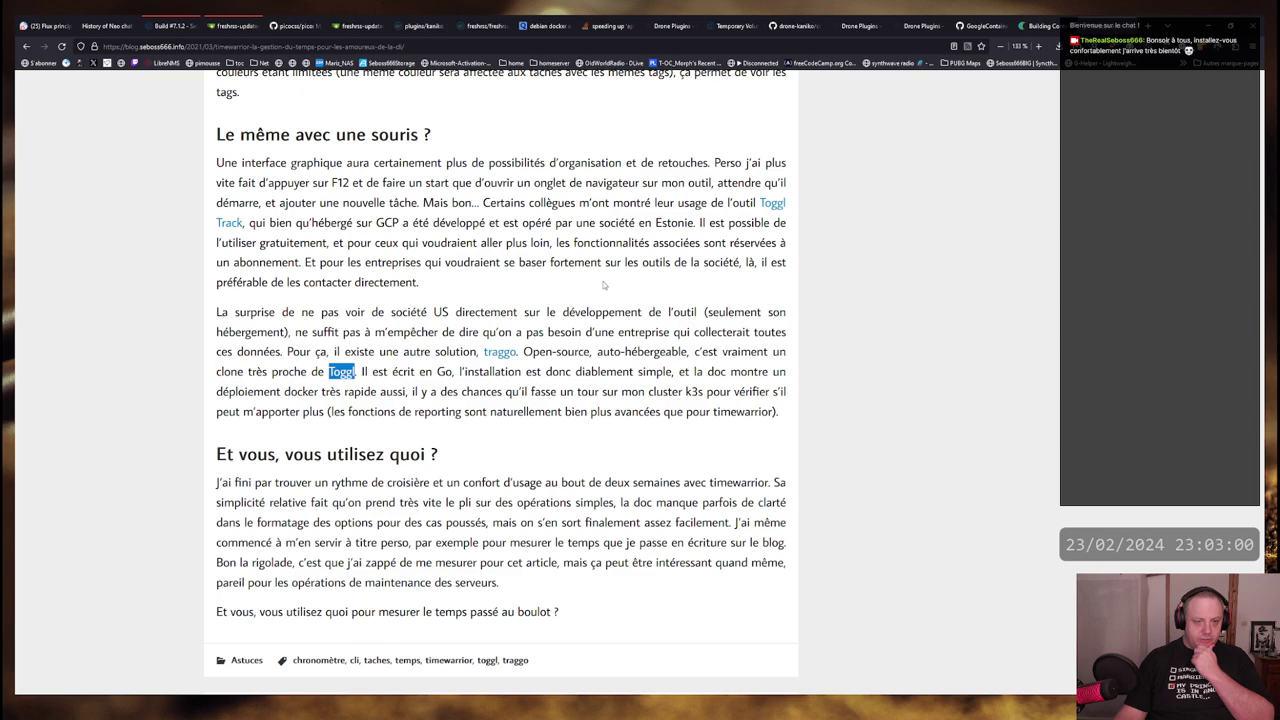
Open the traggo website linked in the article's paragraph on self-hosted alternatives to Toggl
{"action": "scroll", "coordinate": [603, 285], "scroll_direction": "down", "scroll_amount": 1}
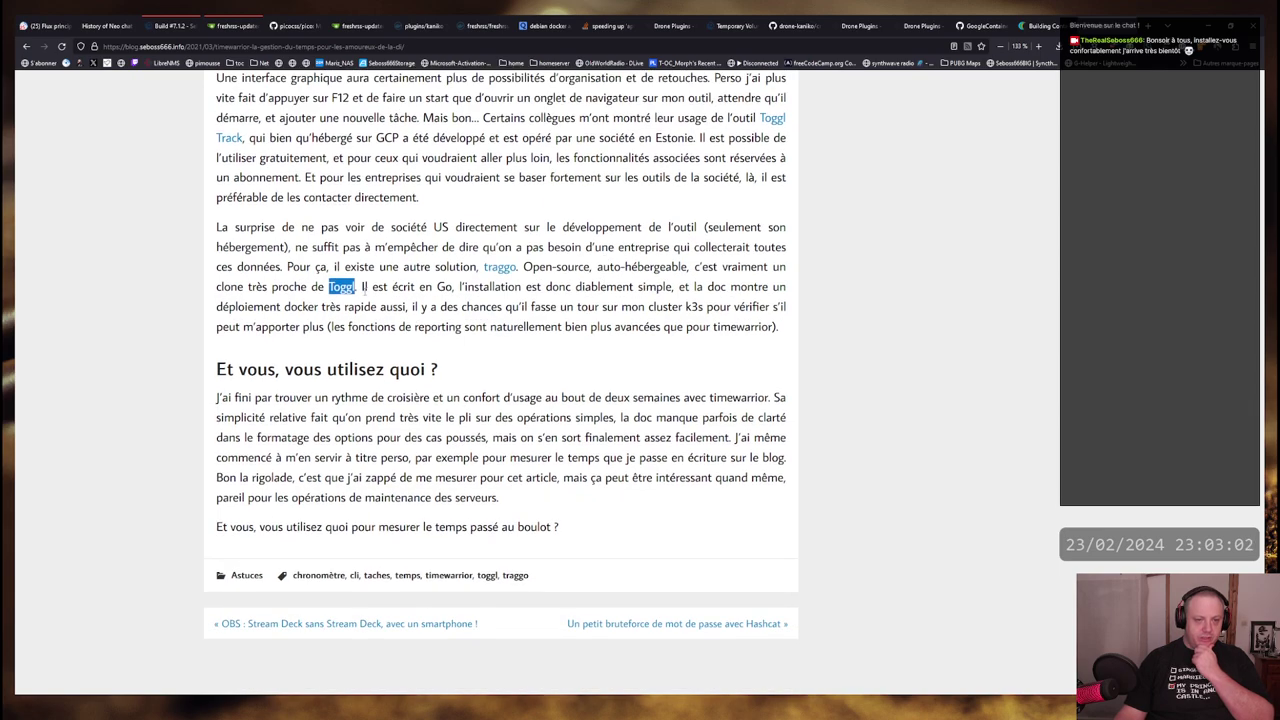
{"action": "mouse_move", "coordinate": [364, 288]}
{"action": "left_mouse_down"}
{"action": "mouse_move", "coordinate": [310, 288]}
{"action": "mouse_move", "coordinate": [360, 288]}
{"action": "left_mouse_up"}
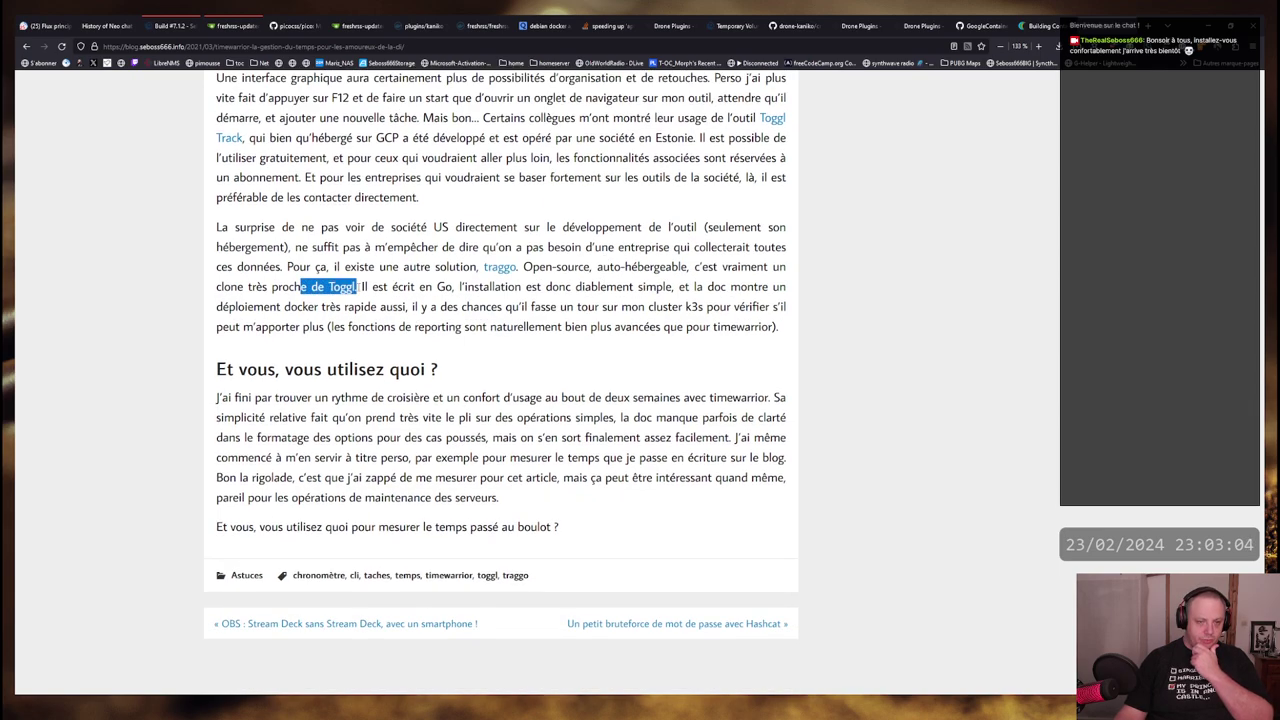
{"action": "left_click", "coordinate": [360, 288]}
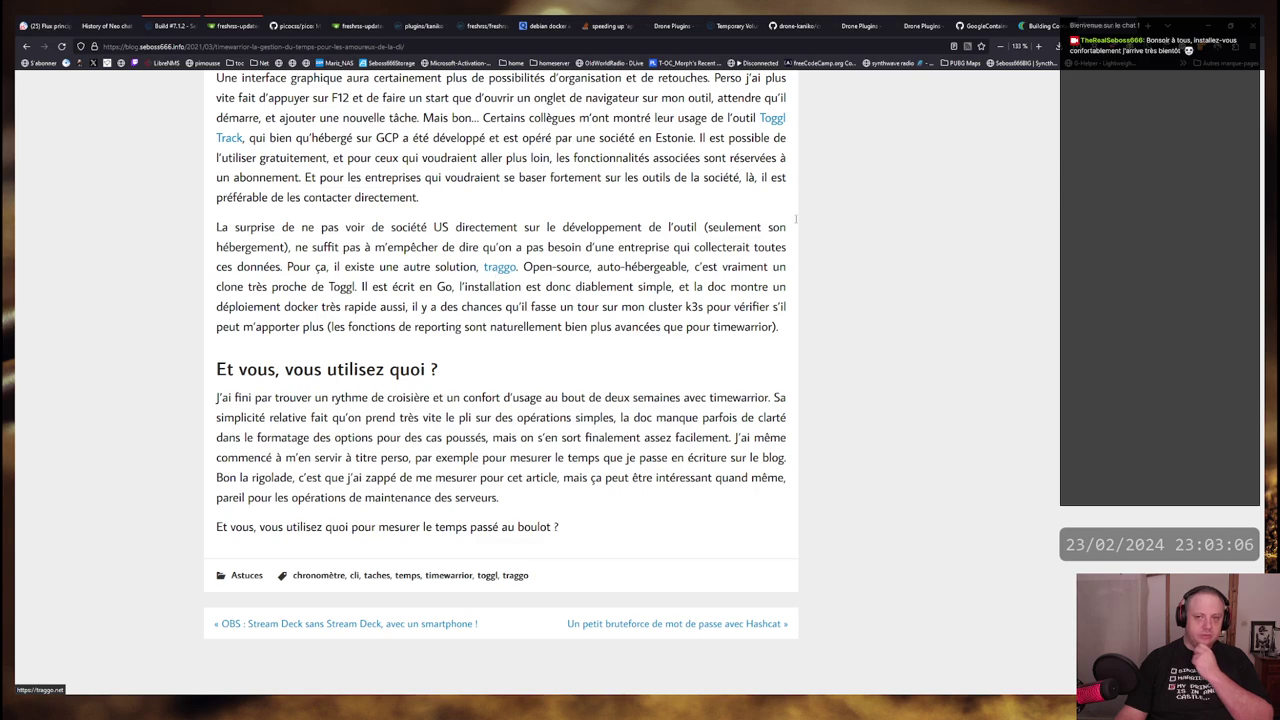
{"action": "left_click", "coordinate": [500, 268]}
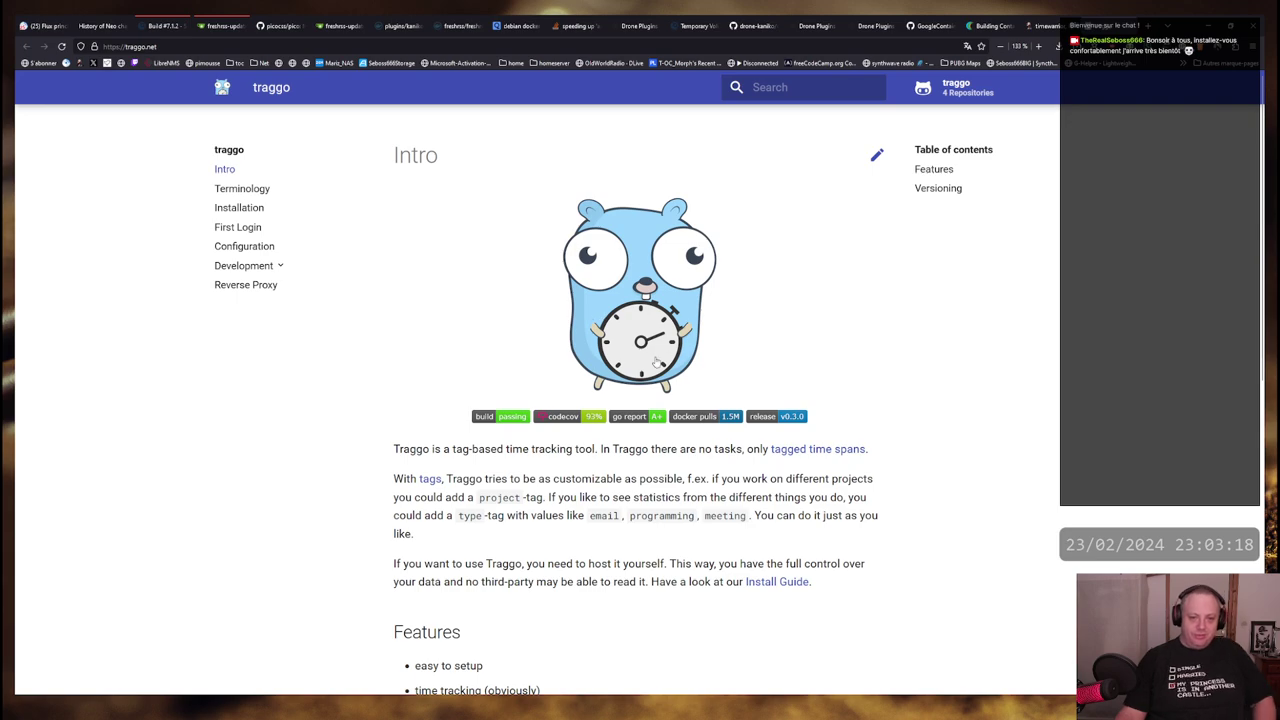
Look through traggo's introduction and features, and view enlarged its timesheet list and dashboard screenshots
{"action": "scroll", "coordinate": [568, 280], "scroll_direction": "down", "scroll_amount": 4}
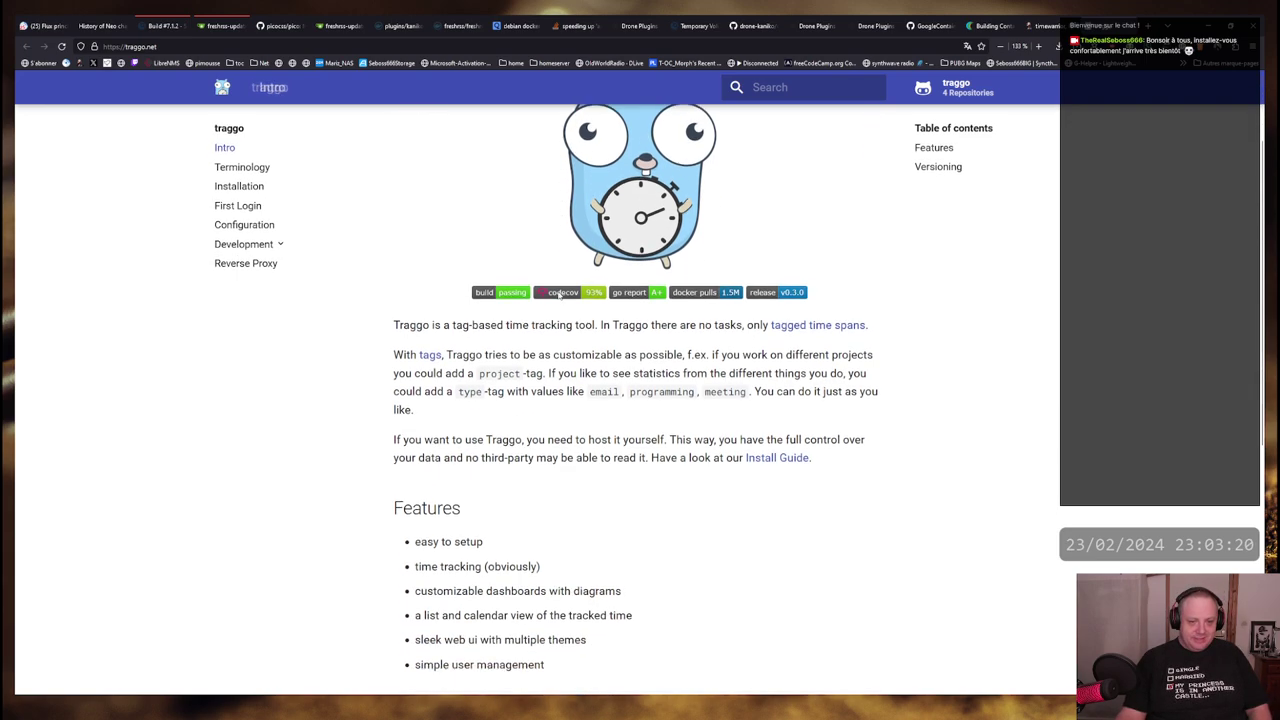
{"action": "left_click", "coordinate": [475, 465]}
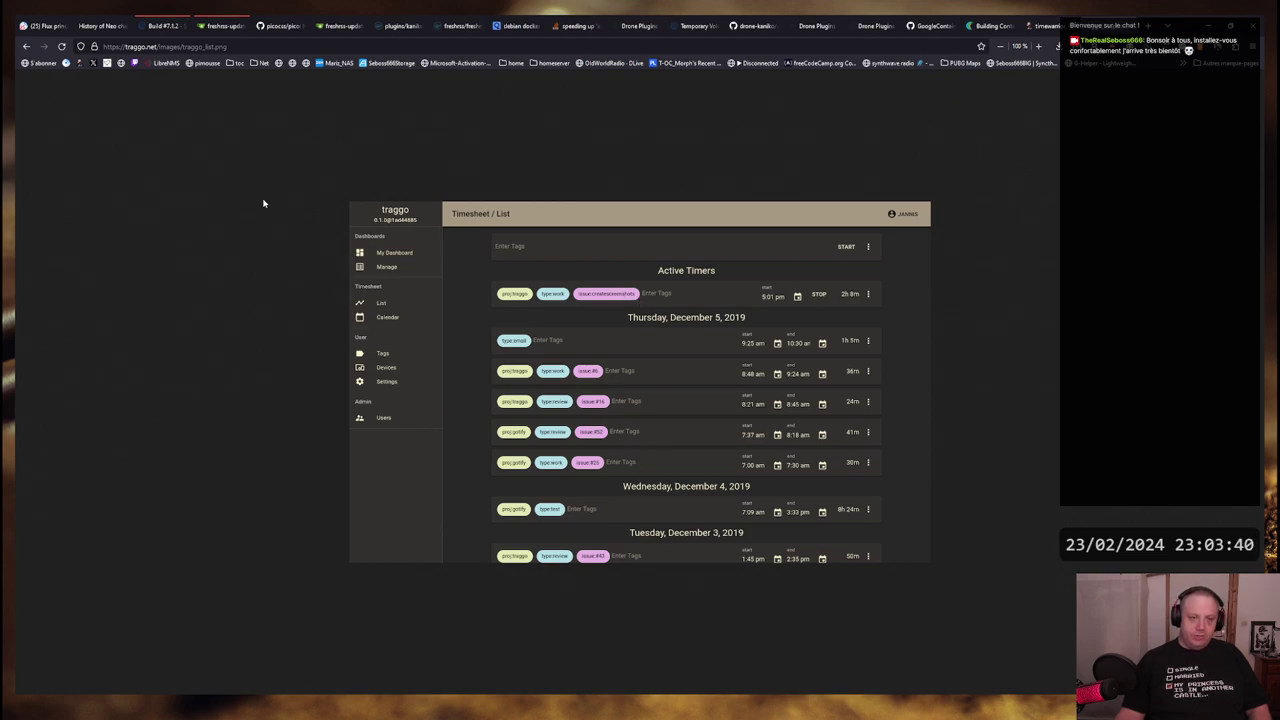
{"action": "key", "text": "alt+Left"}
{"action": "scroll", "coordinate": [781, 284], "scroll_direction": "down", "scroll_amount": 2}
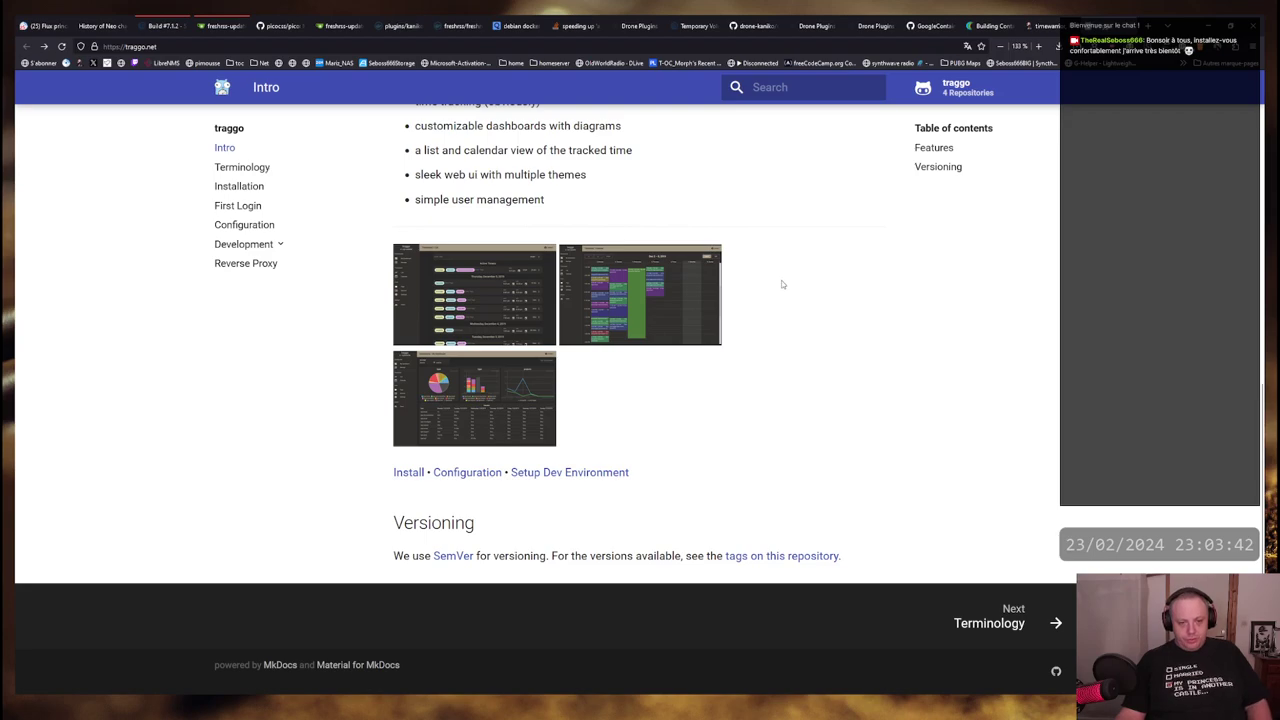
{"action": "left_click", "coordinate": [452, 392]}
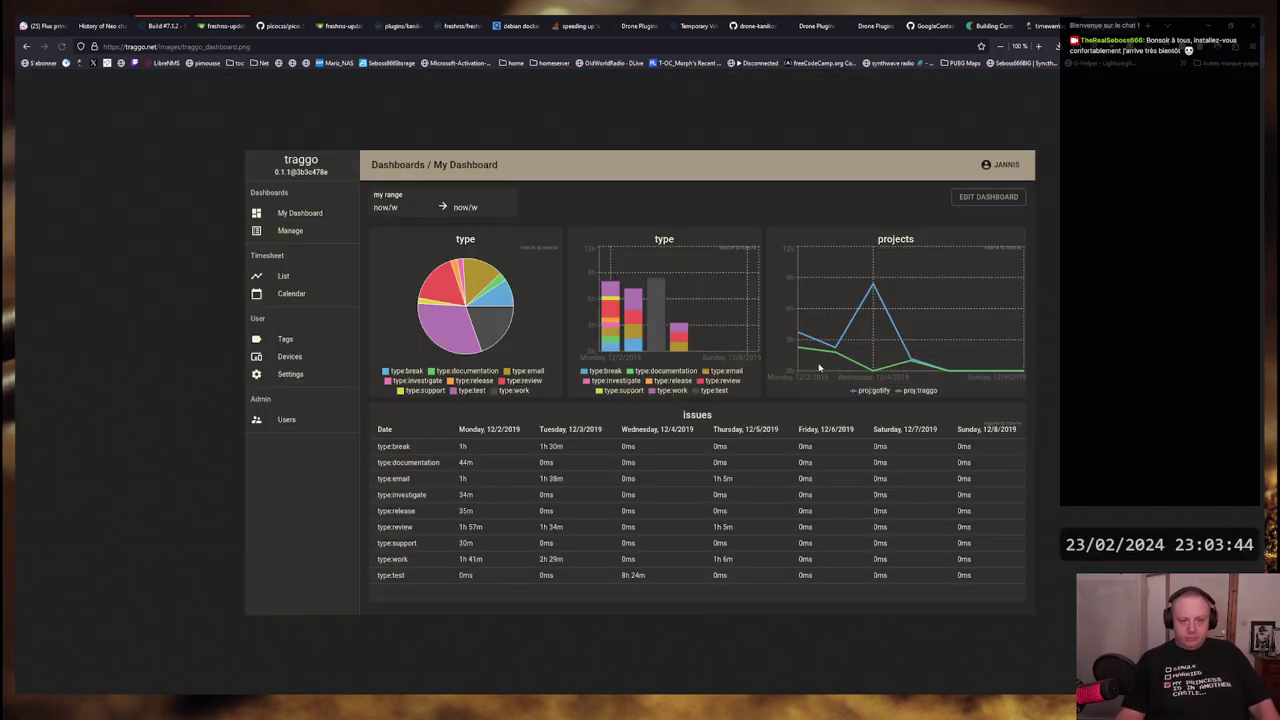